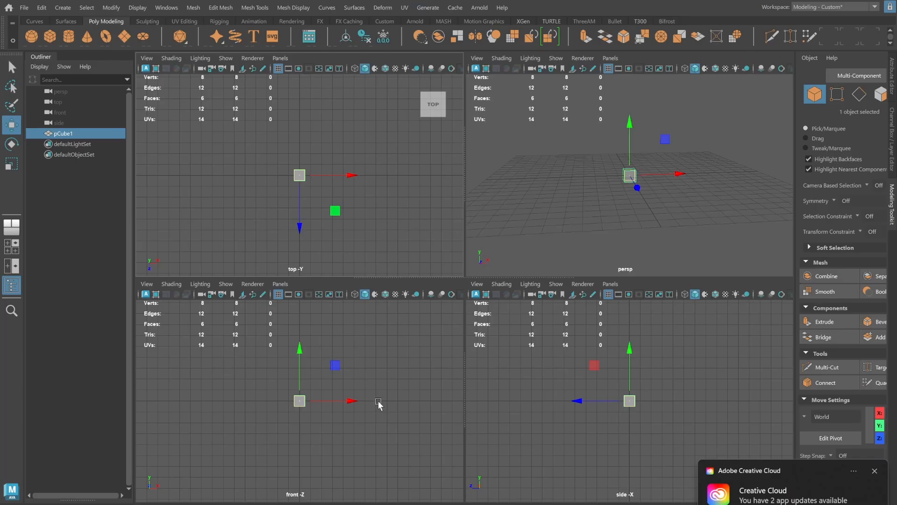
# Scale the cube along X into a long bar and widen it along Z into a flat slab.
pyautogui.press('r')
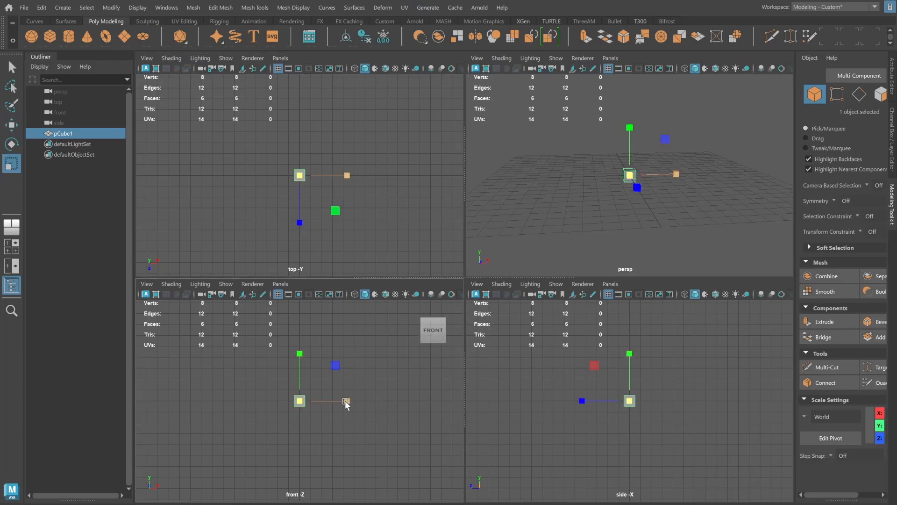
pyautogui.moveTo(346, 401); pyautogui.dragTo(701, 280)
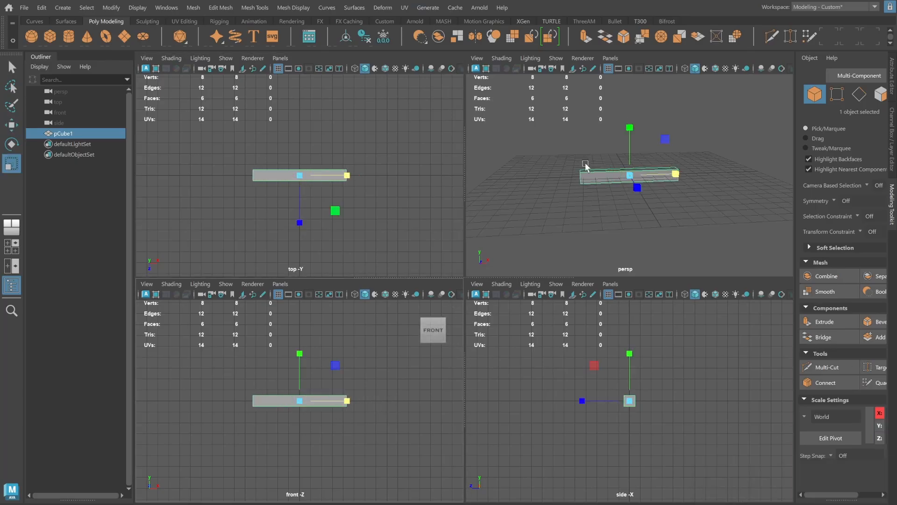
pyautogui.press('space')
pyautogui.keyDown('alt'); pyautogui.moveTo(636, 260); pyautogui.dragTo(570, 281); pyautogui.keyUp('alt')
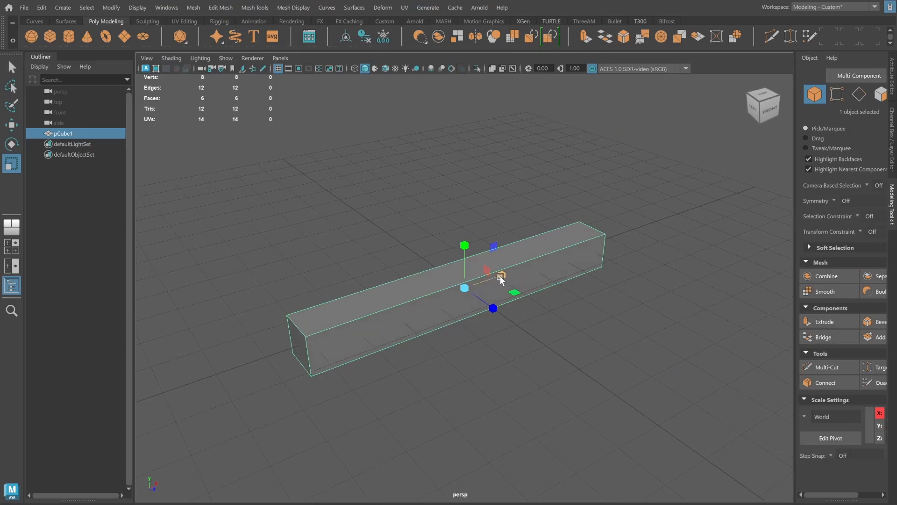
pyautogui.moveTo(500, 275); pyautogui.dragTo(517, 262)
pyautogui.moveTo(510, 294); pyautogui.dragTo(896, 304)
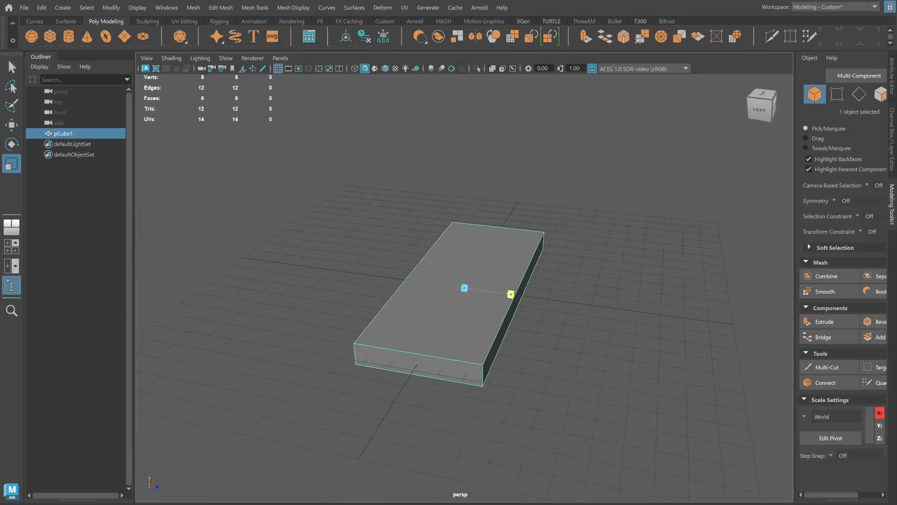
# Move the slab's top face up along Y to make a taller box, and return to object selection.
pyautogui.keyDown('alt'); pyautogui.moveTo(525, 321); pyautogui.dragTo(424, 316); pyautogui.keyUp('alt')
pyautogui.keyDown('alt'); pyautogui.moveTo(503, 280); pyautogui.dragTo(570, 266); pyautogui.keyUp('alt')
pyautogui.press('F11')
pyautogui.click(506, 276)
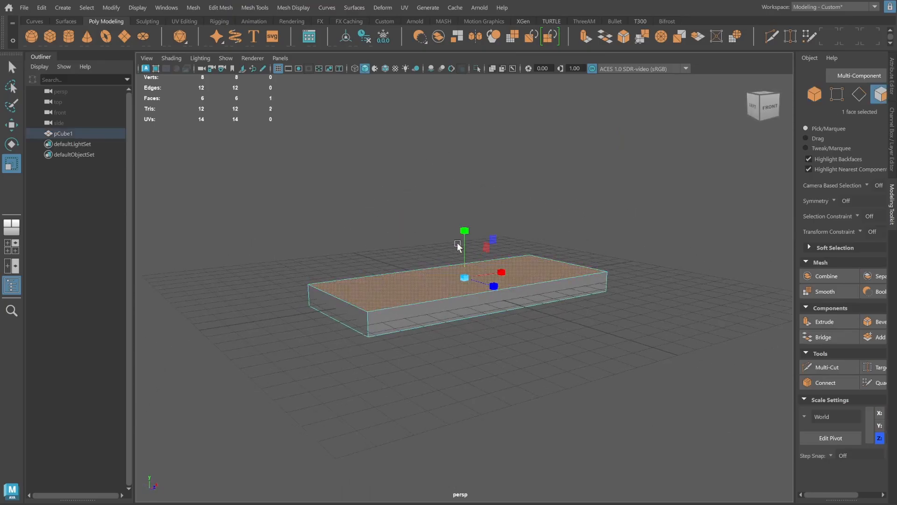
pyautogui.press('w')
pyautogui.moveTo(464, 226); pyautogui.dragTo(469, 183)
pyautogui.click(814, 94)
pyautogui.click(720, 182)
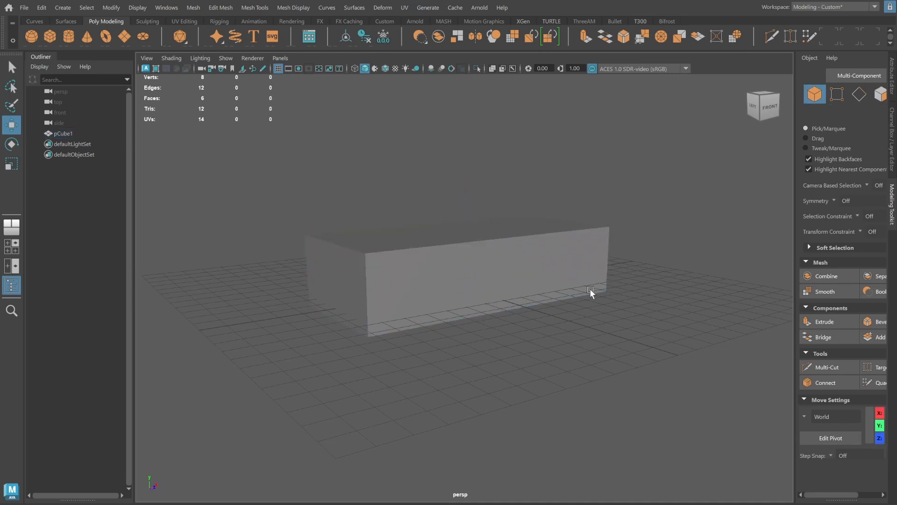
# Duplicate the box and stack the copy on top of the original, with its pivot at the copy's lower front-left corner.
pyautogui.moveTo(589, 288)
pyautogui.keyDown('alt'); pyautogui.mouseDown()
pyautogui.moveTo(565, 286)
pyautogui.moveTo(605, 298)
pyautogui.moveTo(600, 311)
pyautogui.moveTo(585, 282)
pyautogui.mouseUp(); pyautogui.keyUp('alt')
pyautogui.click(584, 282)
pyautogui.keyDown('alt'); pyautogui.moveTo(512, 294); pyautogui.dragTo(521, 279); pyautogui.keyUp('alt')
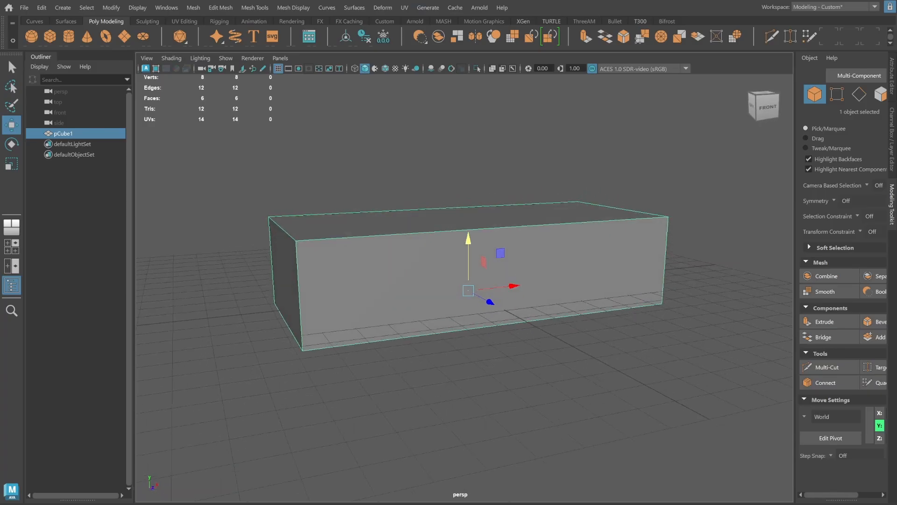
pyautogui.hotkey('ctrl', 'd')
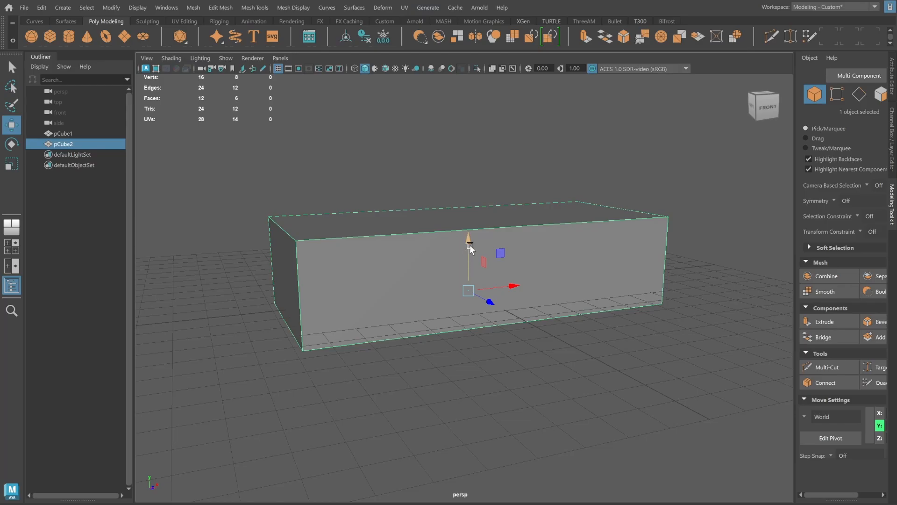
pyautogui.press('d')
pyautogui.moveTo(467, 291); pyautogui.dragTo(291, 238)
pyautogui.press('d')
pyautogui.keyDown('alt'); pyautogui.moveTo(290, 309); pyautogui.dragTo(369, 286); pyautogui.keyUp('alt')
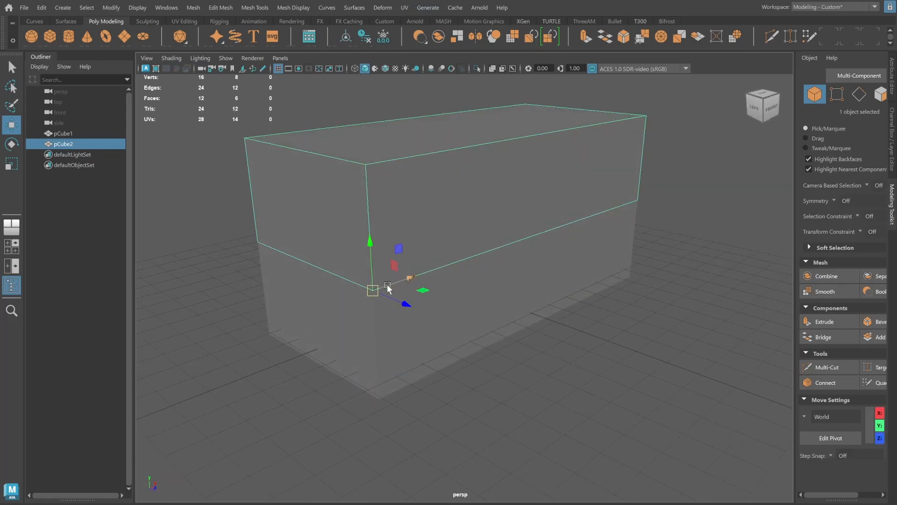
# Scale the upper box down along Y into a thin slab resting on the lower box.
pyautogui.keyDown('alt'); pyautogui.moveTo(445, 314); pyautogui.dragTo(413, 309); pyautogui.keyUp('alt')
pyautogui.press('r')
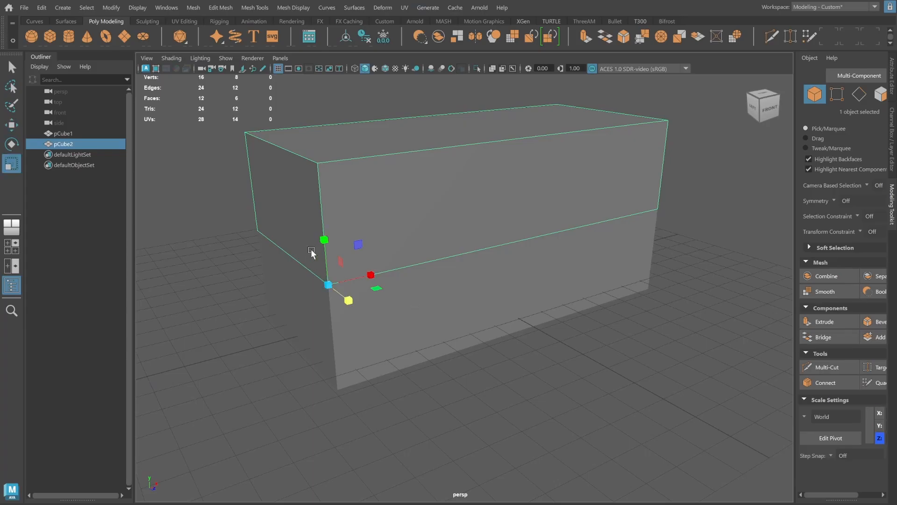
pyautogui.moveTo(314, 249); pyautogui.dragTo(329, 319)
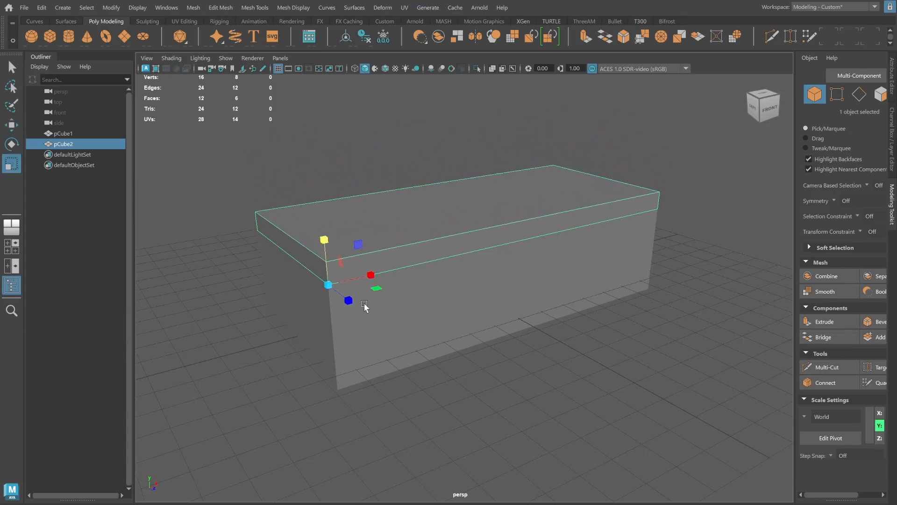
pyautogui.click(734, 209)
# Duplicate the top slab and, in the front wireframe view, shrink the copy along X into a narrow strip at the left end.
pyautogui.moveTo(634, 215)
pyautogui.keyDown('alt'); pyautogui.mouseDown()
pyautogui.moveTo(549, 225)
pyautogui.moveTo(624, 227)
pyautogui.mouseUp(); pyautogui.keyUp('alt')
pyautogui.click(512, 207)
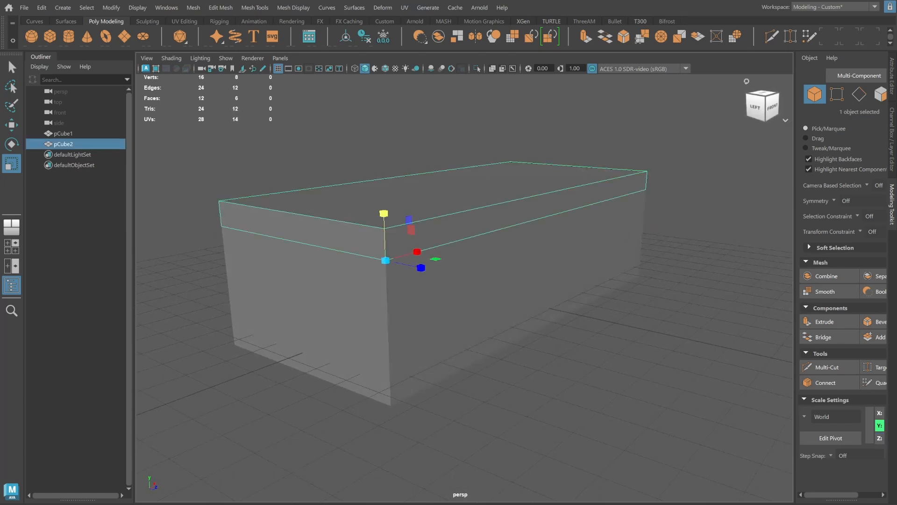
pyautogui.keyDown('alt'); pyautogui.moveTo(486, 174); pyautogui.dragTo(475, 194); pyautogui.keyUp('alt')
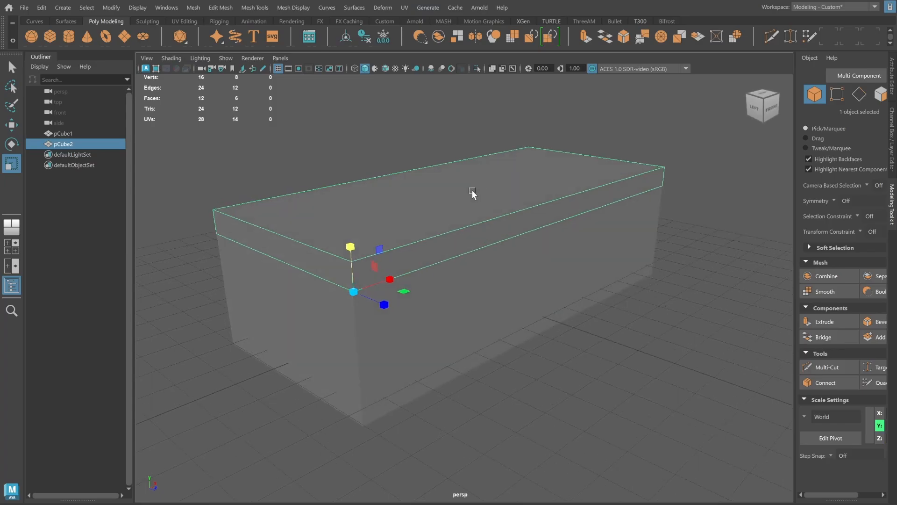
pyautogui.moveTo(362, 200)
pyautogui.keyDown('alt'); pyautogui.mouseDown()
pyautogui.moveTo(462, 186)
pyautogui.moveTo(365, 213)
pyautogui.mouseUp(); pyautogui.keyUp('alt')
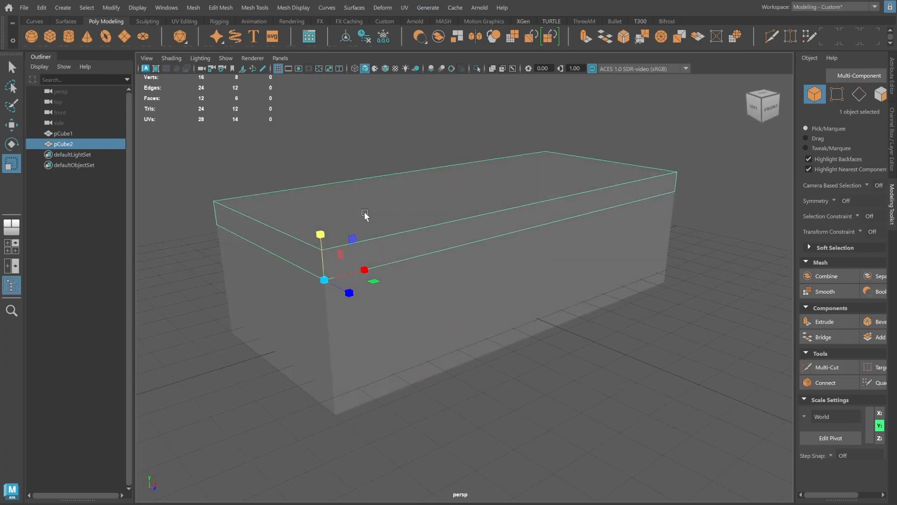
pyautogui.press('w')
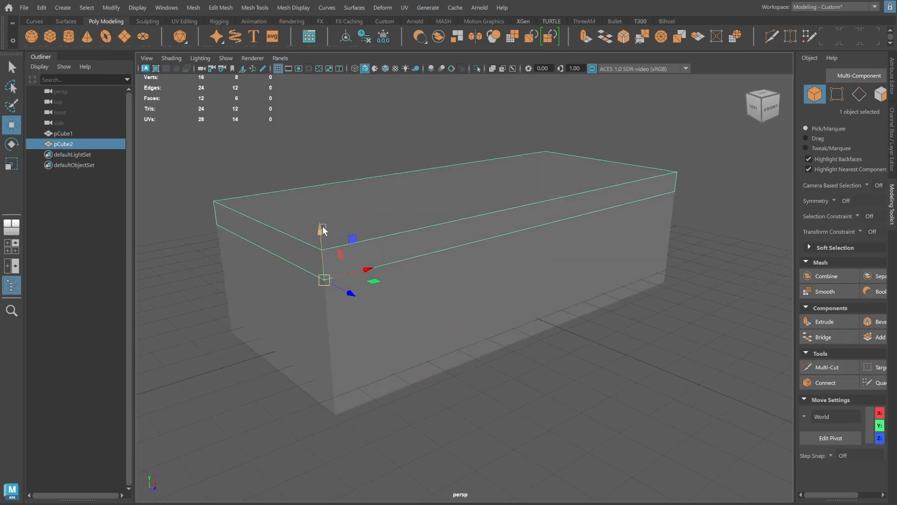
pyautogui.keyDown('alt'); pyautogui.moveTo(320, 231); pyautogui.dragTo(414, 232); pyautogui.keyUp('alt')
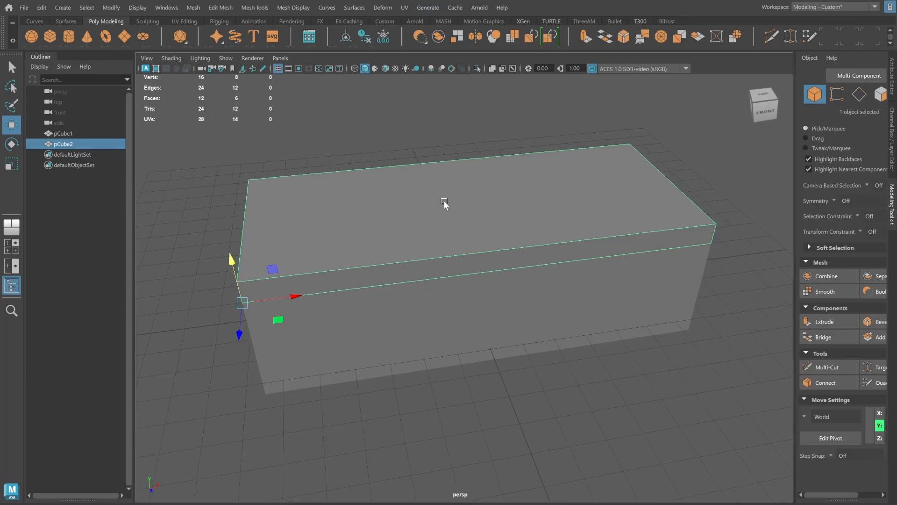
pyautogui.keyDown('alt'); pyautogui.moveTo(443, 201); pyautogui.dragTo(421, 211); pyautogui.keyUp('alt')
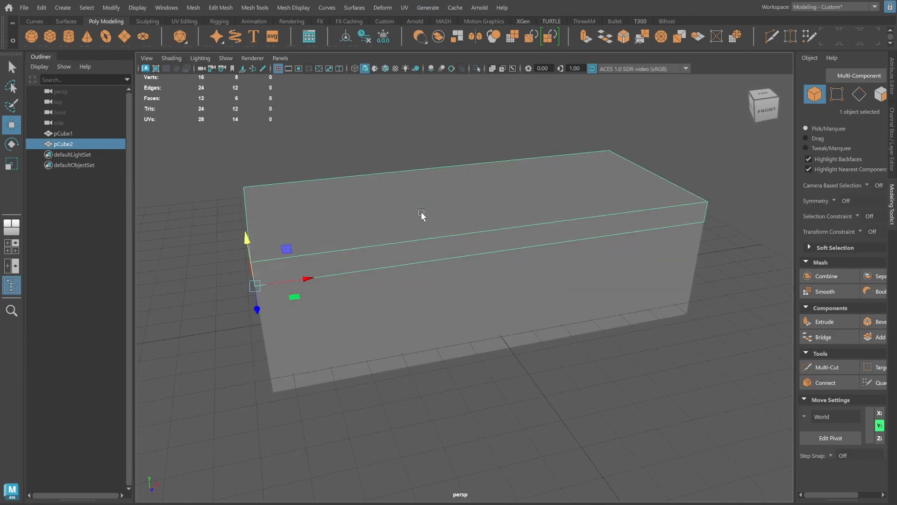
pyautogui.press('space')
pyautogui.press('space')
pyautogui.hotkey('ctrl', 'd')
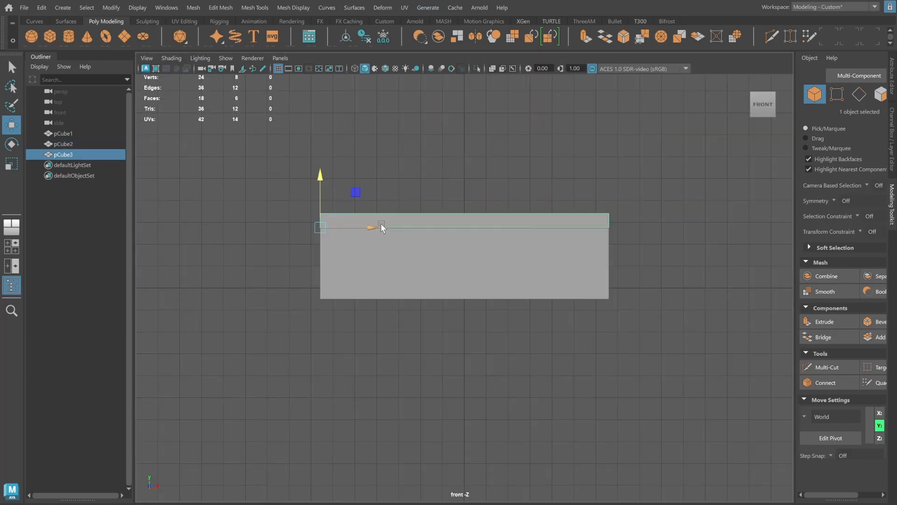
pyautogui.press('4')
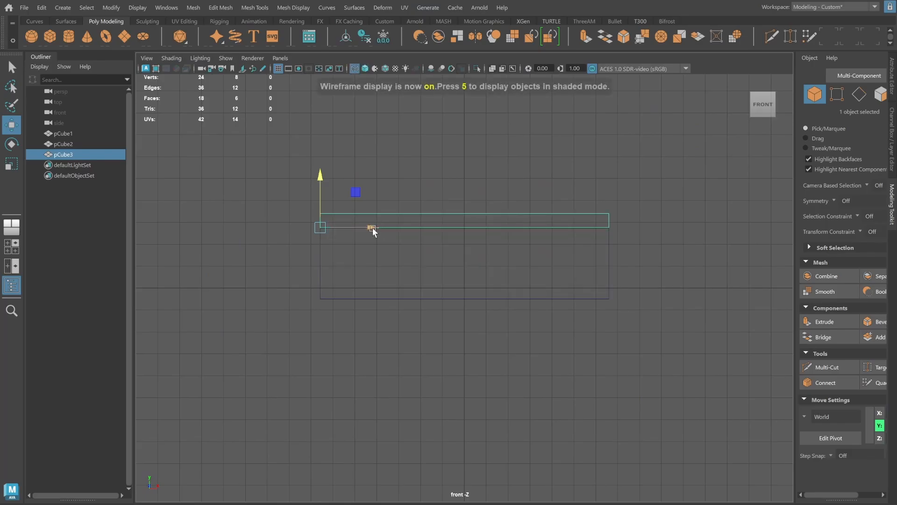
pyautogui.press('r')
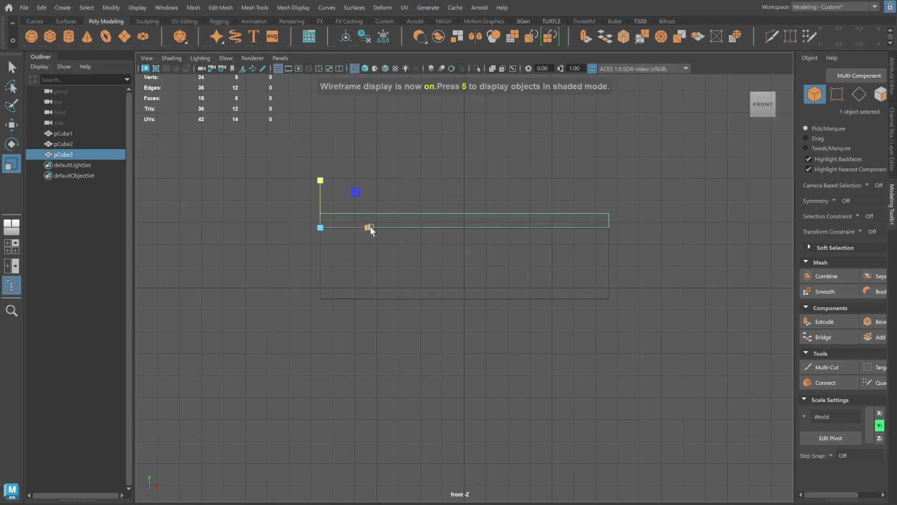
pyautogui.moveTo(370, 226); pyautogui.dragTo(279, 254)
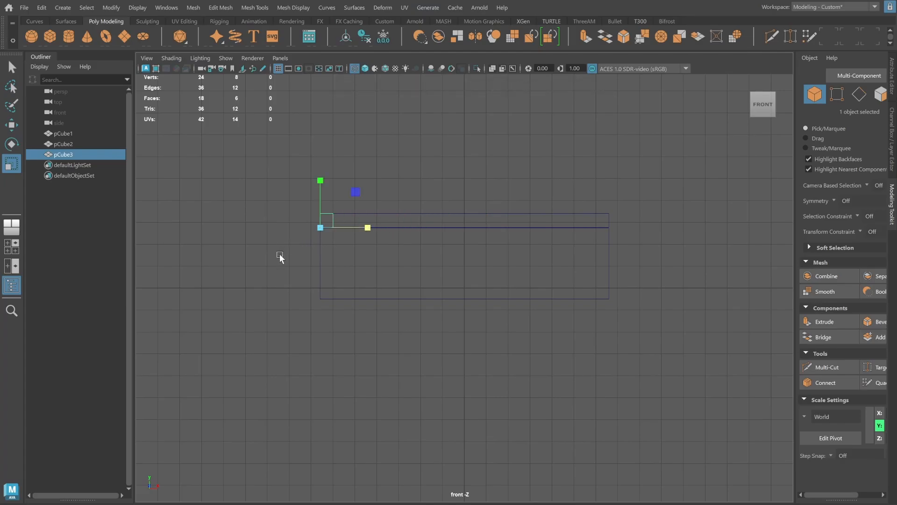
# Move the narrow strip up onto the slab's top surface and inward along X from the left end.
pyautogui.press('w')
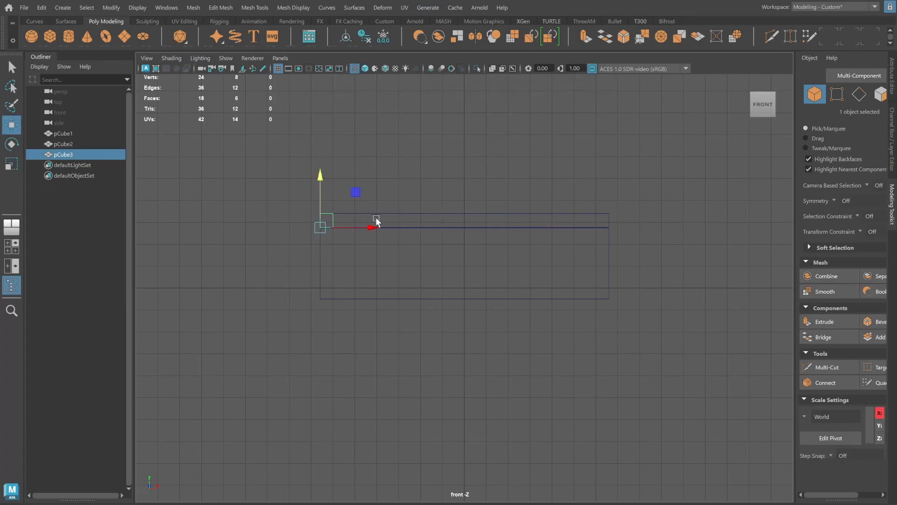
pyautogui.moveTo(320, 177); pyautogui.dragTo(319, 164)
pyautogui.moveTo(374, 212); pyautogui.dragTo(430, 207)
pyautogui.press('space')
pyautogui.press('space')
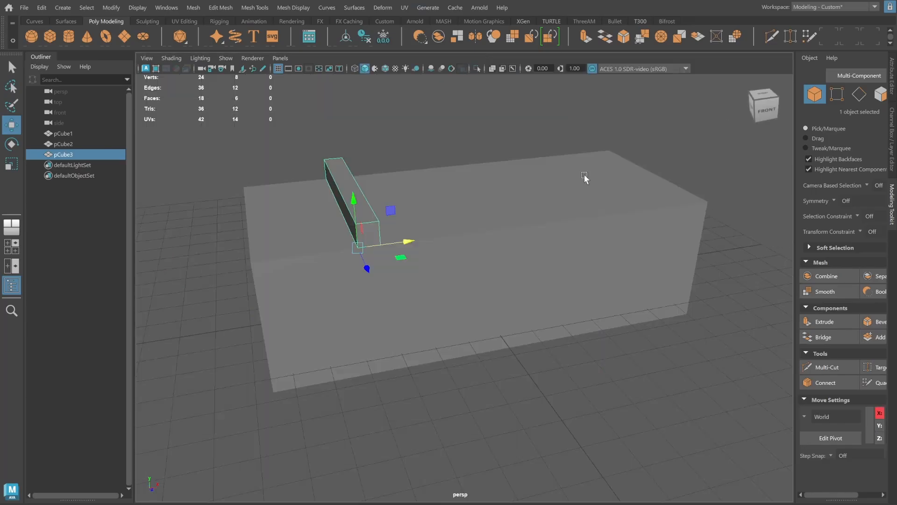
# Scale the strip on top of the slab slightly wider along X and deselect it.
pyautogui.moveTo(506, 229)
pyautogui.keyDown('alt'); pyautogui.mouseDown()
pyautogui.moveTo(526, 223)
pyautogui.moveTo(467, 225)
pyautogui.mouseUp(); pyautogui.keyUp('alt')
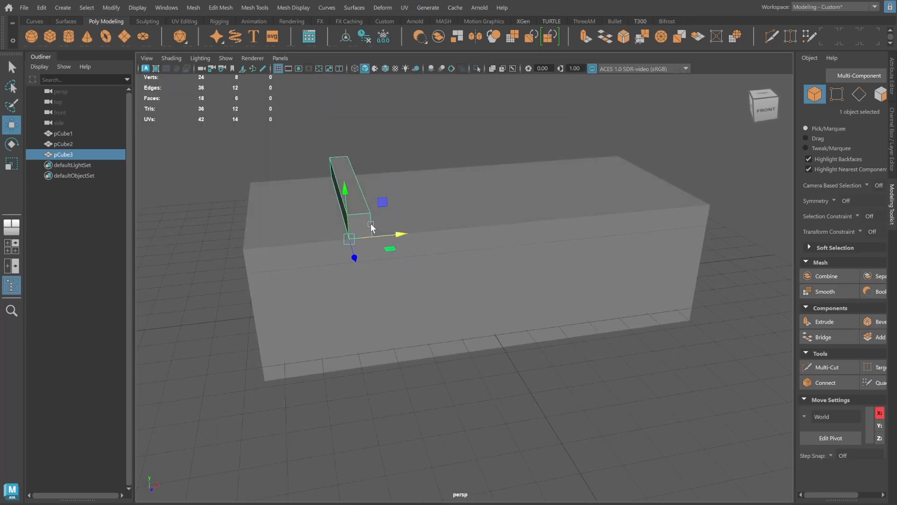
pyautogui.press('r')
pyautogui.moveTo(346, 195); pyautogui.dragTo(376, 199)
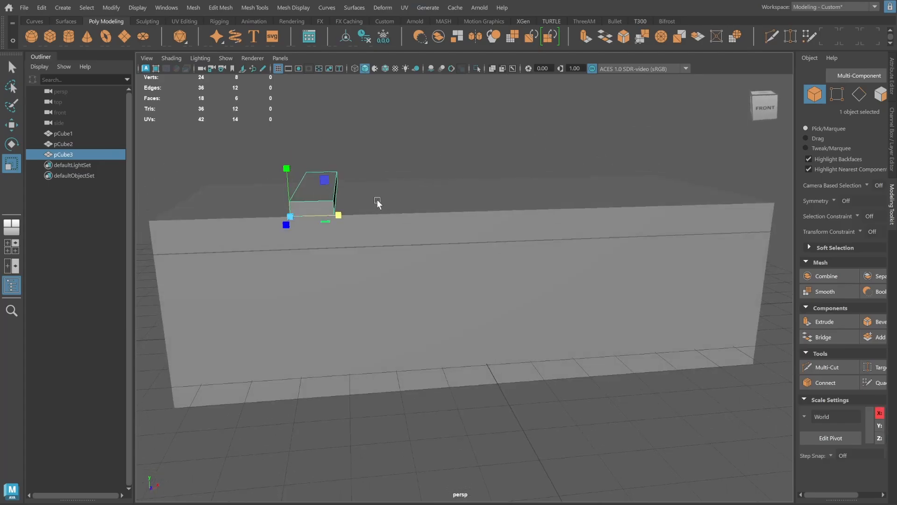
pyautogui.click(374, 159)
pyautogui.keyDown('alt'); pyautogui.moveTo(374, 159); pyautogui.dragTo(369, 244); pyautogui.keyUp('alt')
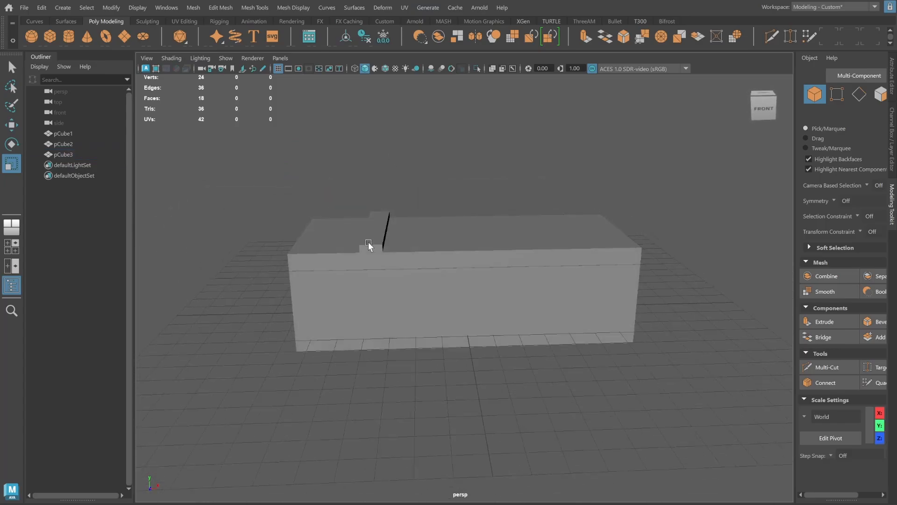
# Insert two evenly spaced edge loops across the top slab's length with the Insert Edge Loop Tool set to multiple edge loops.
pyautogui.click(439, 235)
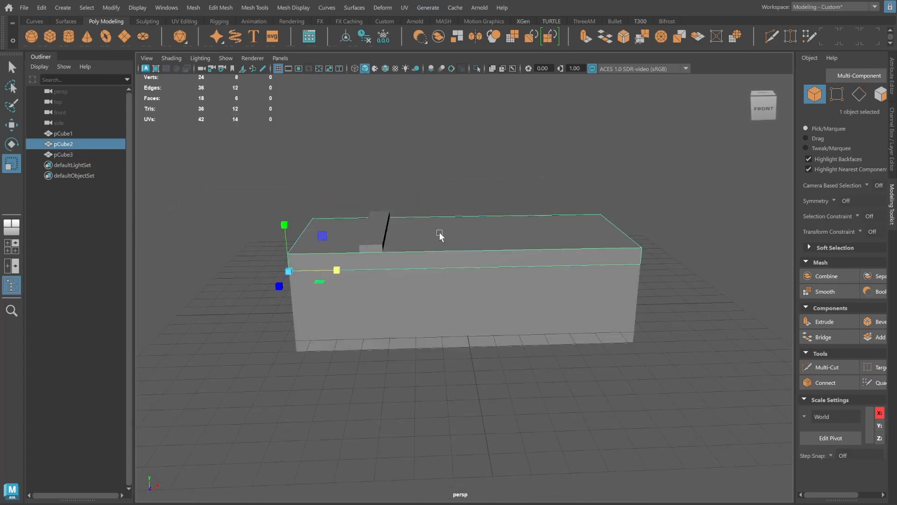
pyautogui.keyDown('alt'); pyautogui.moveTo(440, 234); pyautogui.dragTo(434, 228); pyautogui.keyUp('alt')
pyautogui.keyDown('alt'); pyautogui.moveTo(435, 228); pyautogui.dragTo(473, 242, button='right'); pyautogui.keyUp('alt')
pyautogui.keyDown('alt'); pyautogui.moveTo(473, 242); pyautogui.dragTo(474, 256); pyautogui.keyUp('alt')
pyautogui.keyDown('shift'); pyautogui.moveTo(475, 180); pyautogui.dragTo(448, 205, button='right'); pyautogui.keyUp('shift')
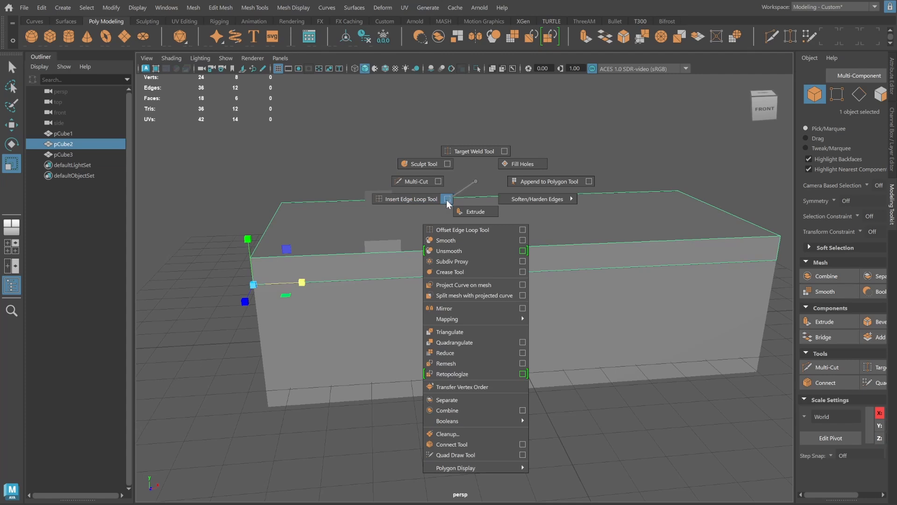
pyautogui.keyDown('shift'); pyautogui.moveTo(447, 202); pyautogui.dragTo(446, 200, button='right'); pyautogui.keyUp('shift')
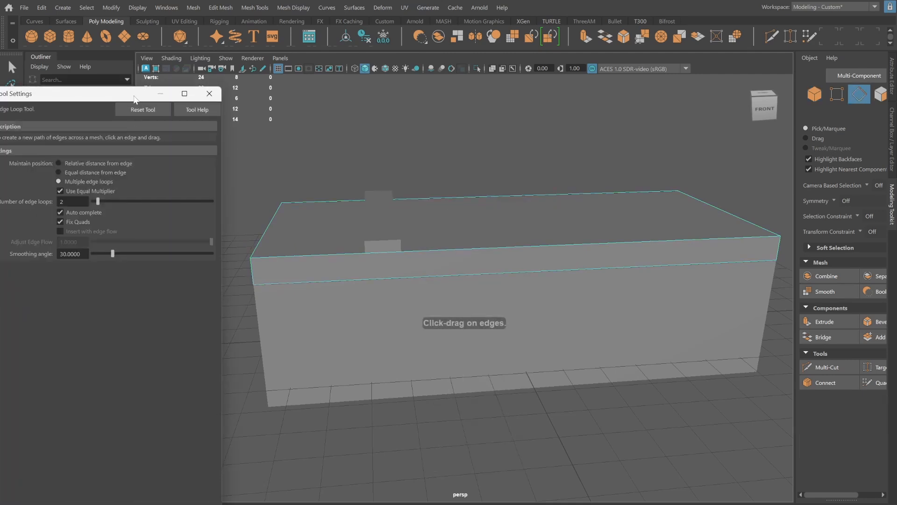
pyautogui.moveTo(136, 91); pyautogui.dragTo(213, 79)
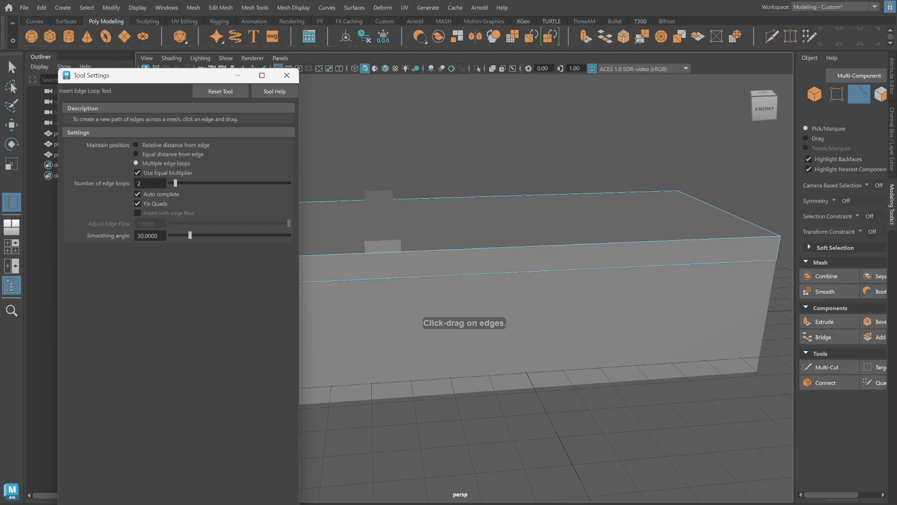
pyautogui.doubleClick(145, 183)
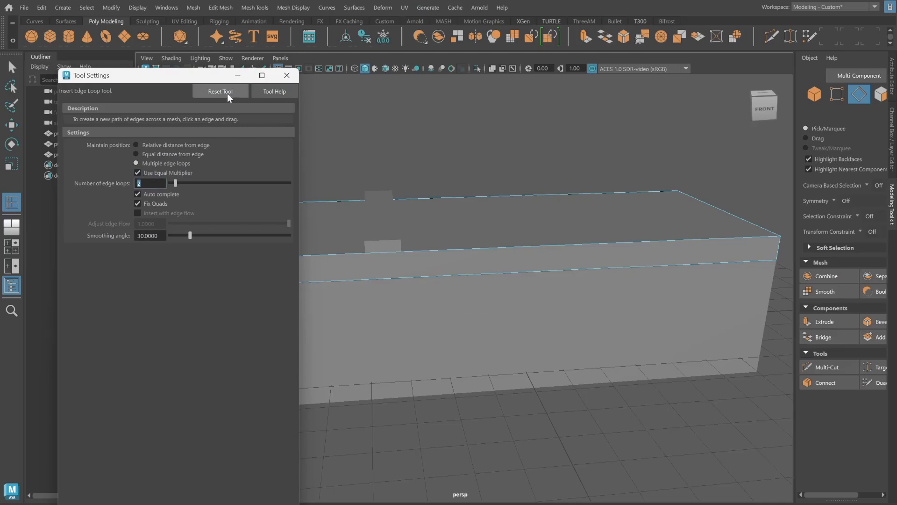
pyautogui.moveTo(238, 80); pyautogui.dragTo(113, 98)
pyautogui.scroll(-1, 463, 190)
pyautogui.keyDown('alt'); pyautogui.moveTo(462, 190); pyautogui.dragTo(441, 211); pyautogui.keyUp('alt')
pyautogui.click(437, 284)
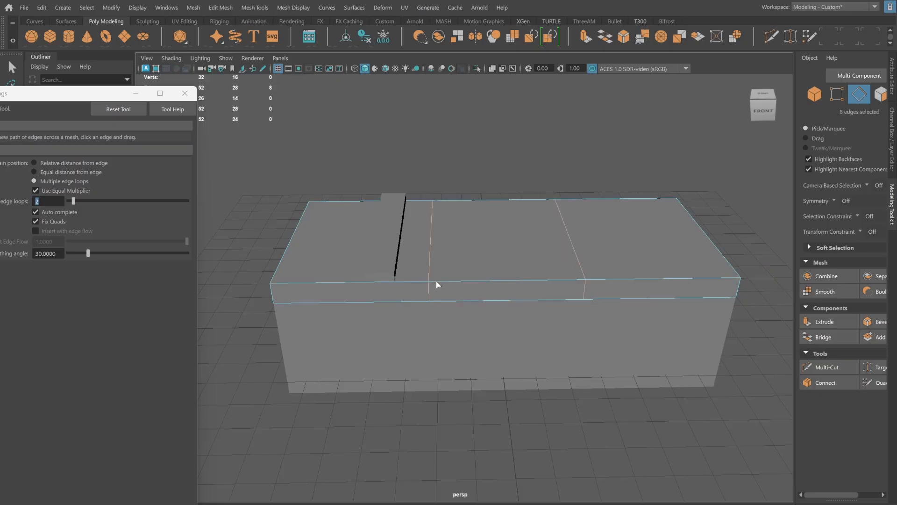
pyautogui.keyDown('alt'); pyautogui.moveTo(463, 310); pyautogui.dragTo(384, 305); pyautogui.keyUp('alt')
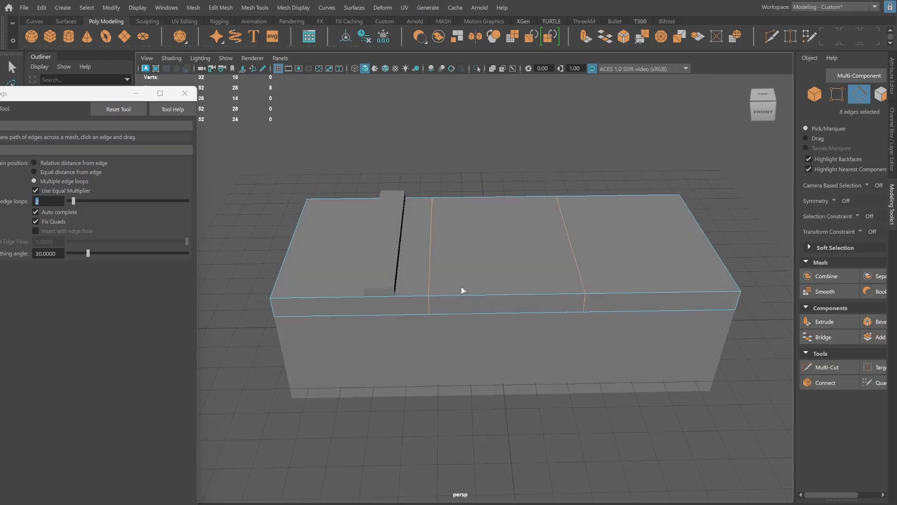
pyautogui.press('q')
pyautogui.click(185, 94)
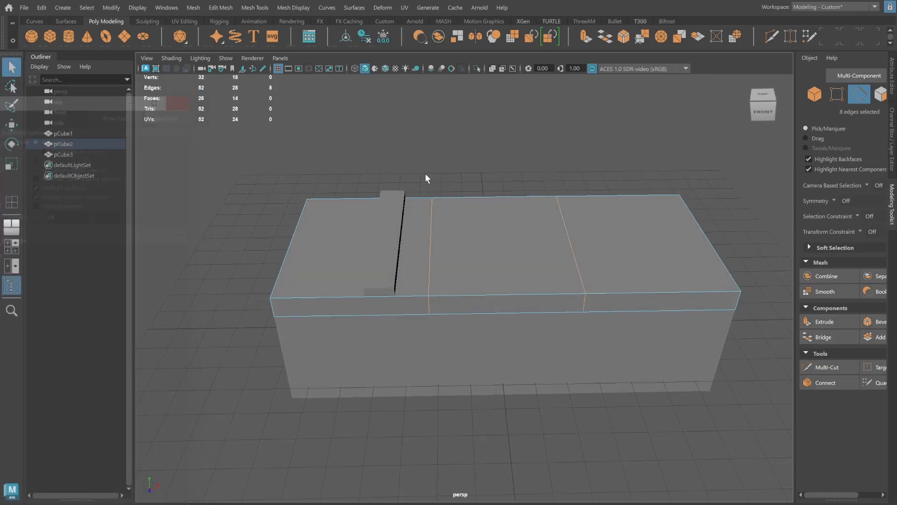
pyautogui.keyDown('alt'); pyautogui.moveTo(425, 173); pyautogui.dragTo(476, 226); pyautogui.keyUp('alt')
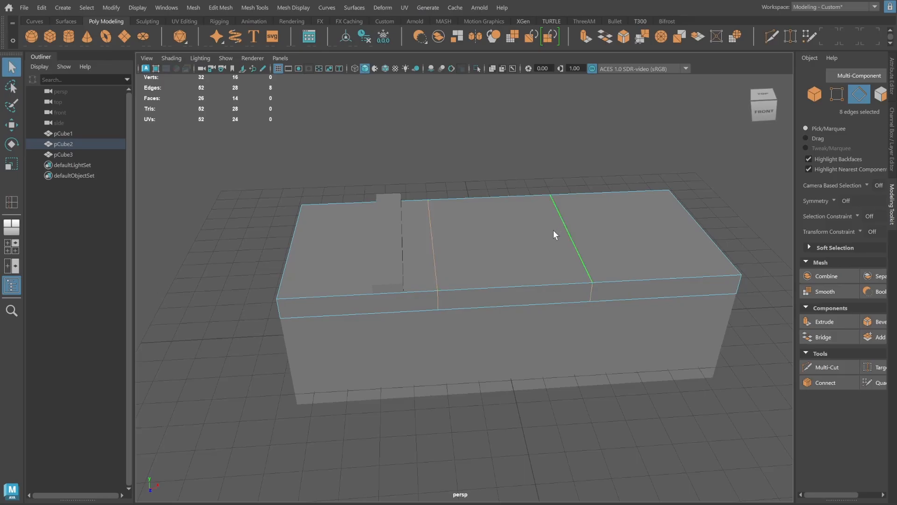
# Bevel the two edge loops across the top slab with a Fraction of 0.2.
pyautogui.keyDown('shift'); pyautogui.moveTo(550, 234); pyautogui.dragTo(608, 235, button='right'); pyautogui.keyUp('shift')
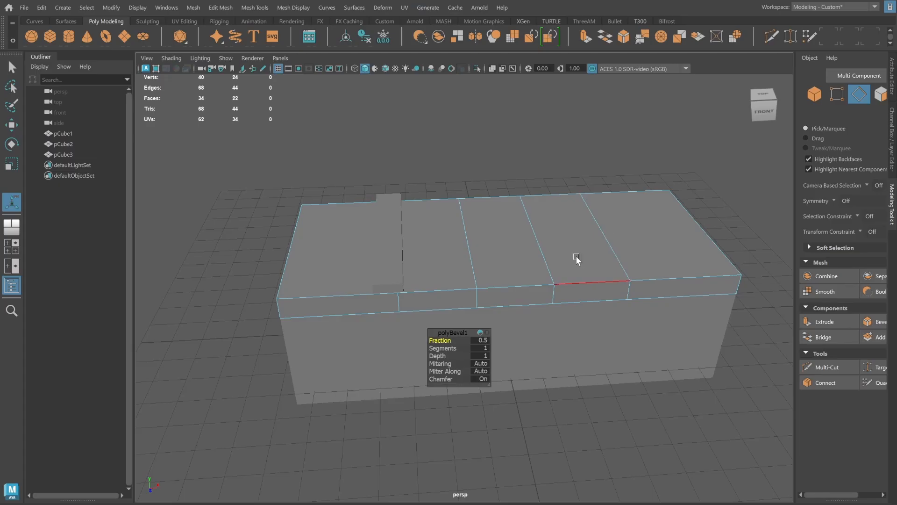
pyautogui.moveTo(445, 341); pyautogui.dragTo(441, 340)
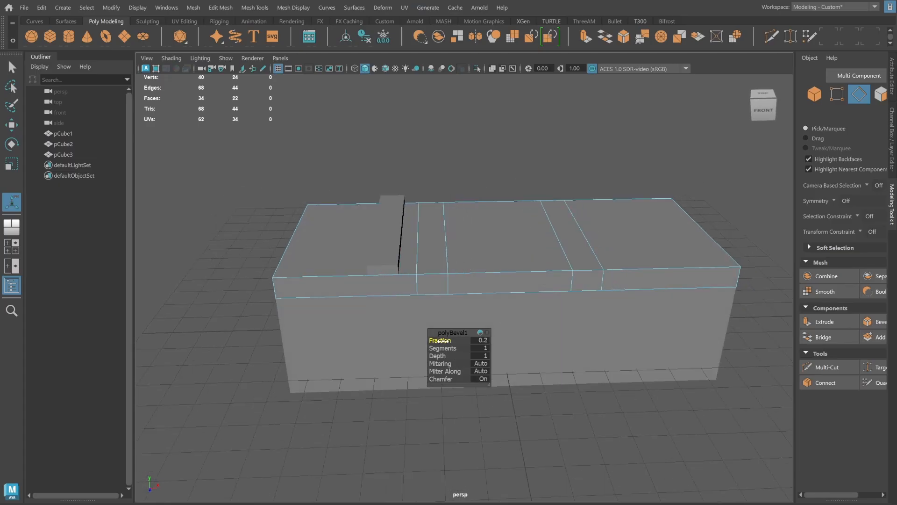
pyautogui.keyDown('alt'); pyautogui.moveTo(558, 241); pyautogui.dragTo(554, 235); pyautogui.keyUp('alt')
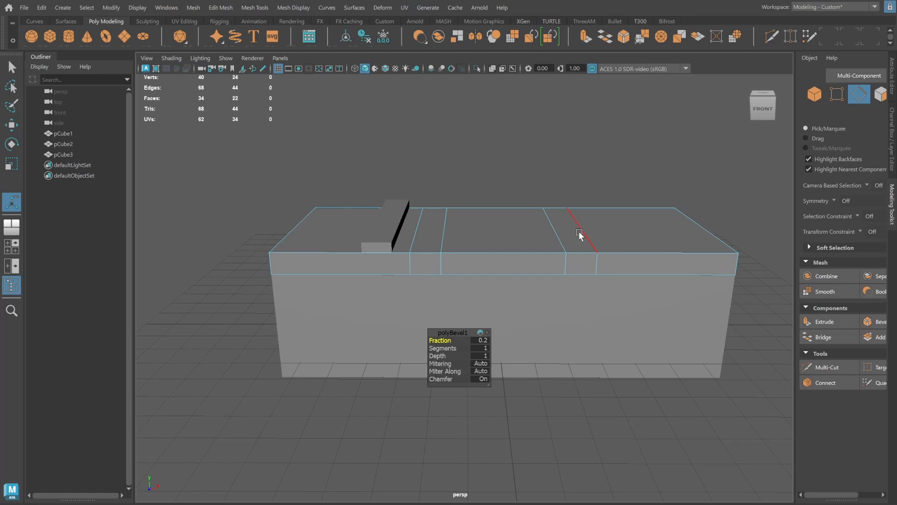
pyautogui.keyDown('alt'); pyautogui.moveTo(579, 229); pyautogui.dragTo(581, 237); pyautogui.keyUp('alt')
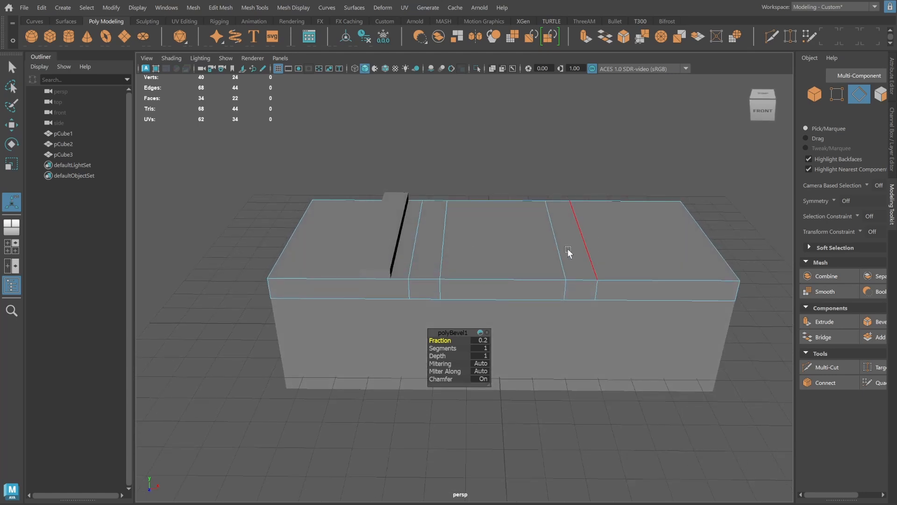
# In the front view, scale the vertices of the slab's two beveled bands apart along X toward the slab's ends.
pyautogui.press('space')
pyautogui.press('space')
pyautogui.click(813, 93)
pyautogui.press('q')
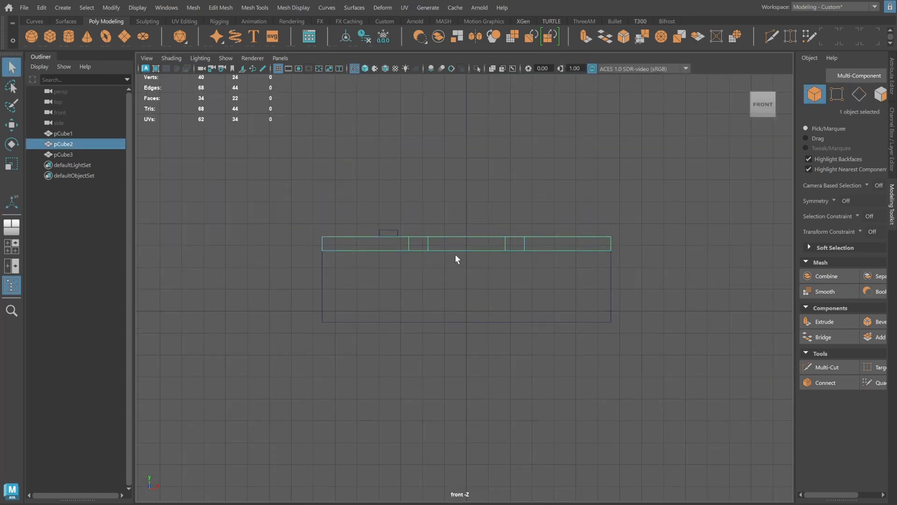
pyautogui.scroll(1, 455, 258)
pyautogui.click(837, 94)
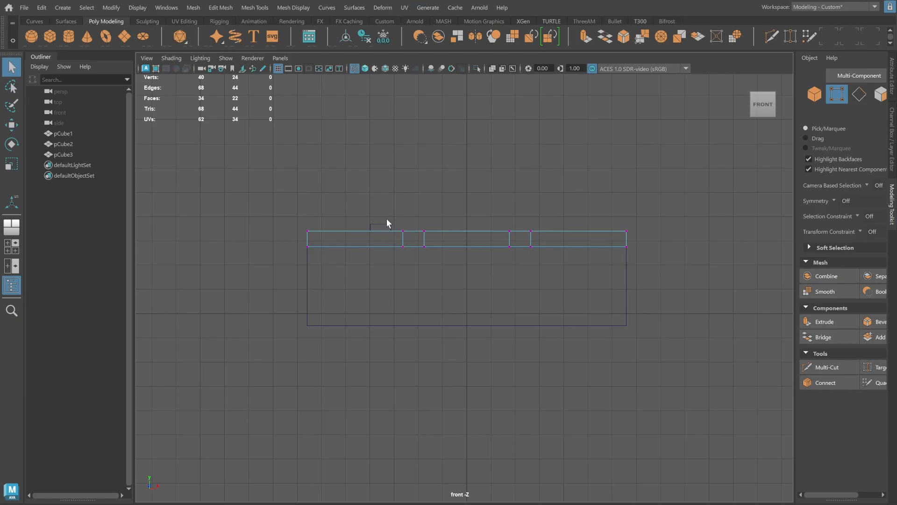
pyautogui.moveTo(393, 218); pyautogui.dragTo(589, 203)
pyautogui.press('w')
pyautogui.press('r')
pyautogui.press('space')
pyautogui.press('space')
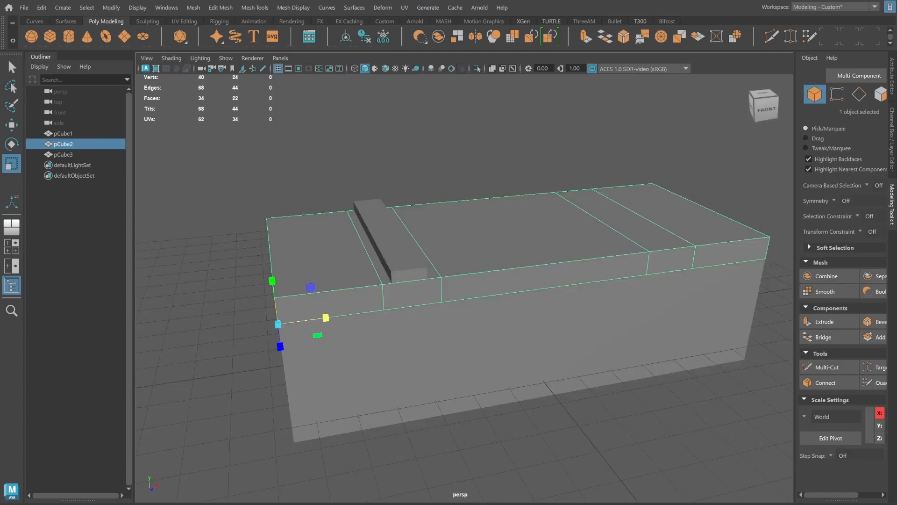
# Start saving the scene with Save Scene As.
pyautogui.click(18, 7)
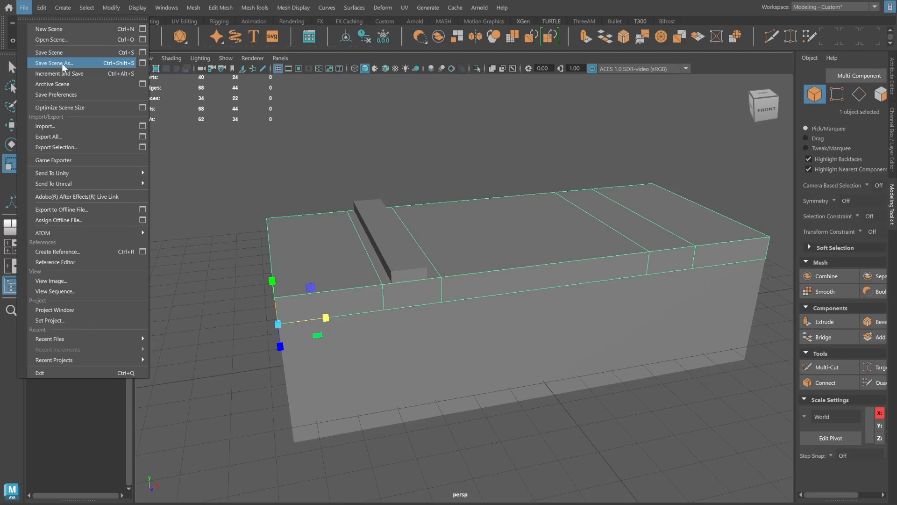
pyautogui.click(62, 63)
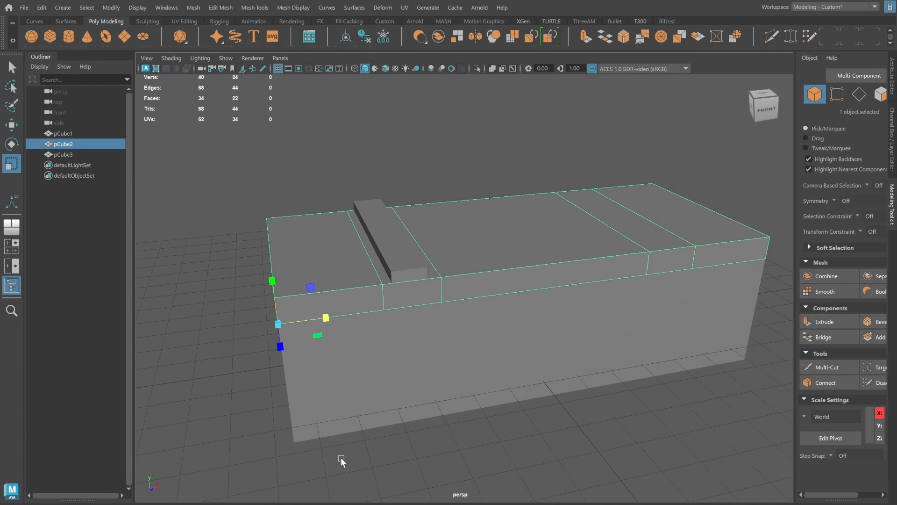
# Reset the Insert Edge Loop Tool's settings and insert one edge loop around the slab's sides, just below its top edge.
pyautogui.keyDown('alt'); pyautogui.moveTo(368, 224); pyautogui.dragTo(411, 194); pyautogui.keyUp('alt')
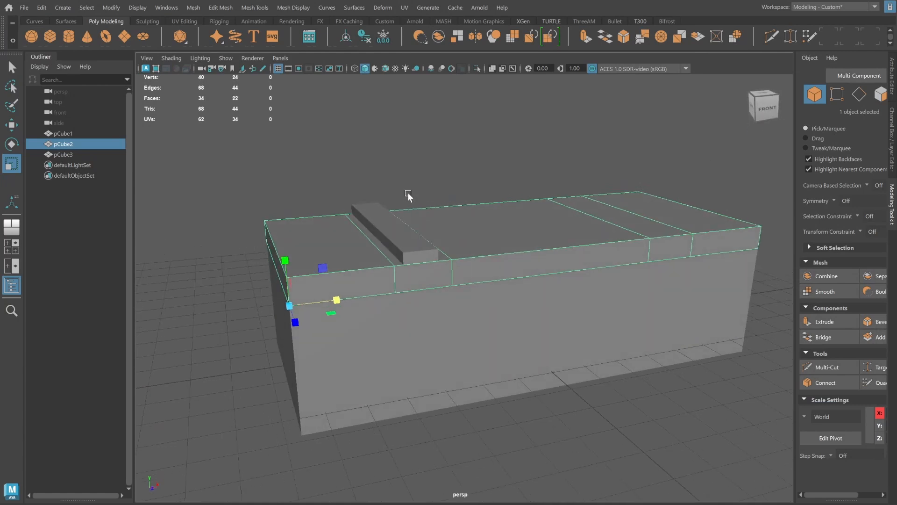
pyautogui.keyDown('shift'); pyautogui.moveTo(442, 174); pyautogui.dragTo(416, 192, button='right'); pyautogui.keyUp('shift')
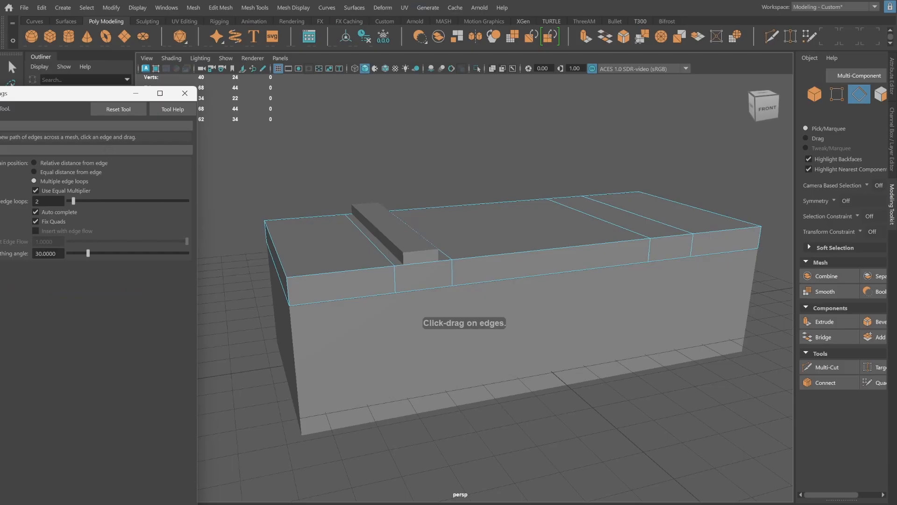
pyautogui.moveTo(107, 96); pyautogui.dragTo(136, 88)
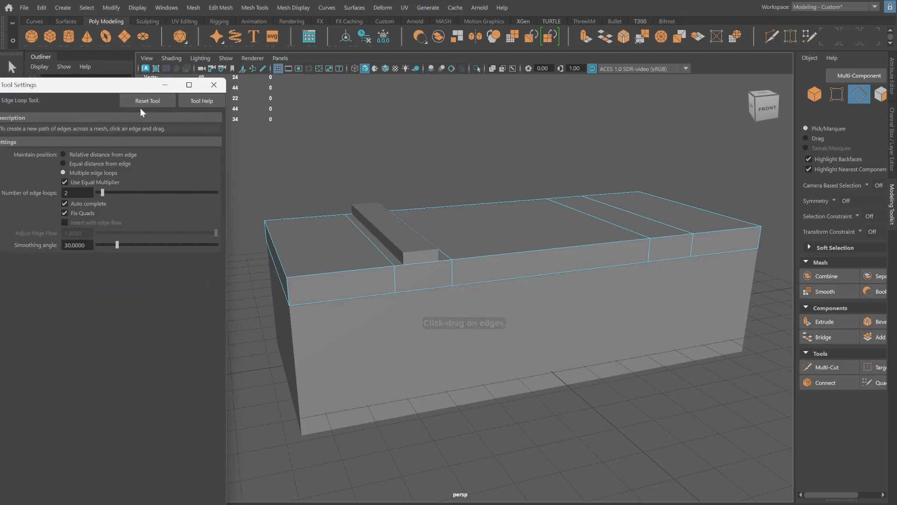
pyautogui.click(146, 101)
pyautogui.keyDown('alt'); pyautogui.moveTo(435, 244); pyautogui.dragTo(499, 244); pyautogui.keyUp('alt')
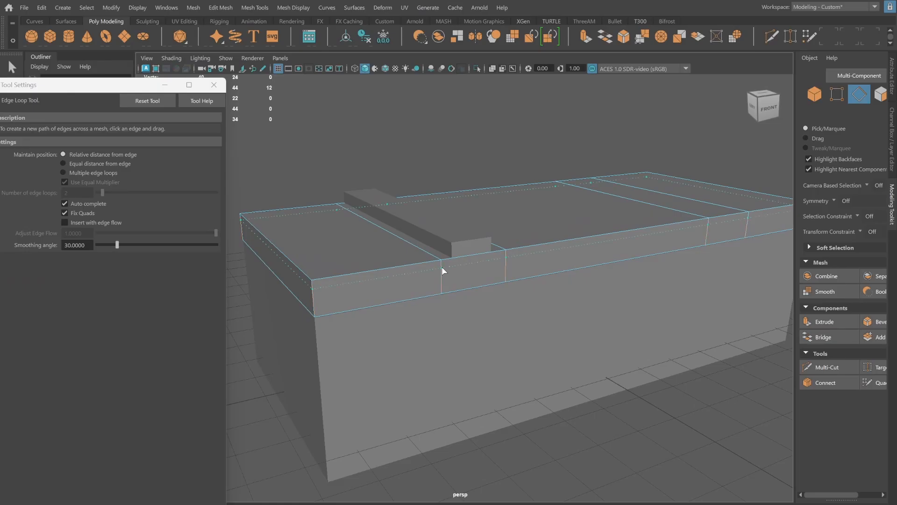
pyautogui.click(442, 267)
pyautogui.press('q')
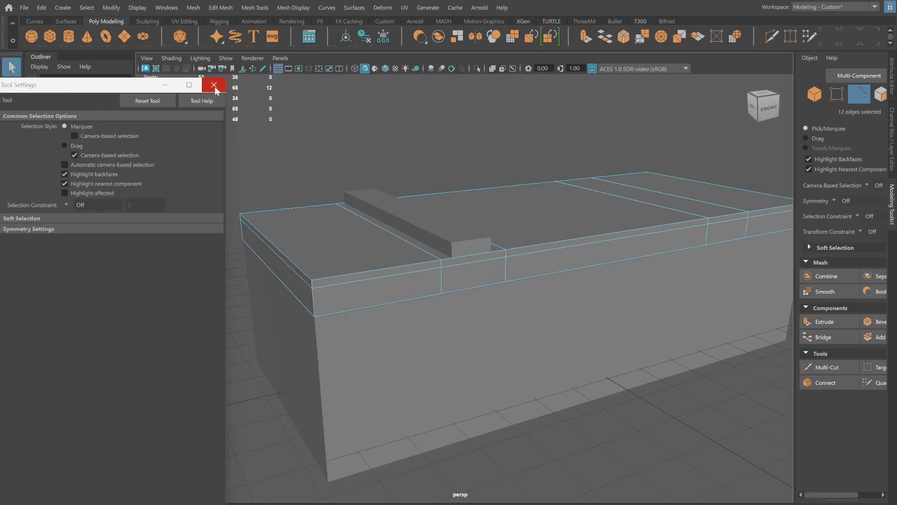
pyautogui.click(214, 84)
# Delete the top faces and the narrow upper front and back faces of the slab's two bands to open two slots.
pyautogui.keyDown('alt'); pyautogui.moveTo(517, 237); pyautogui.dragTo(537, 249); pyautogui.keyUp('alt')
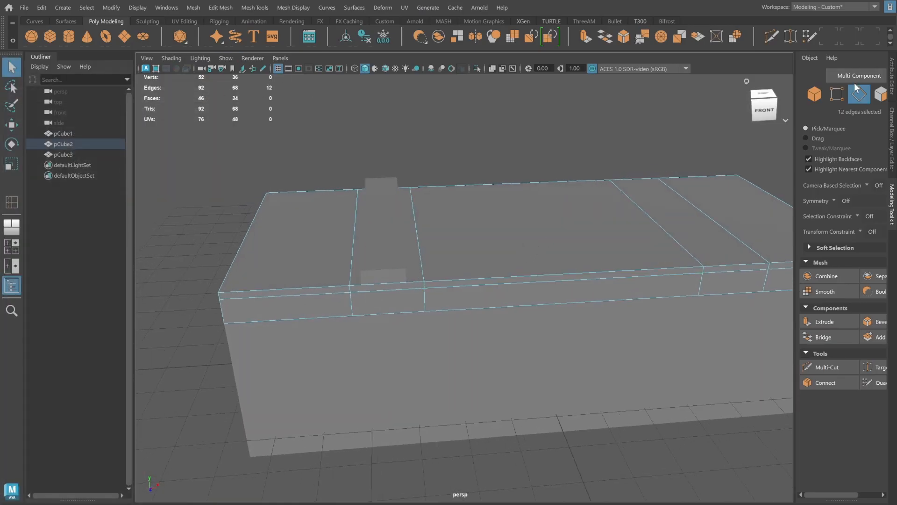
pyautogui.click(879, 94)
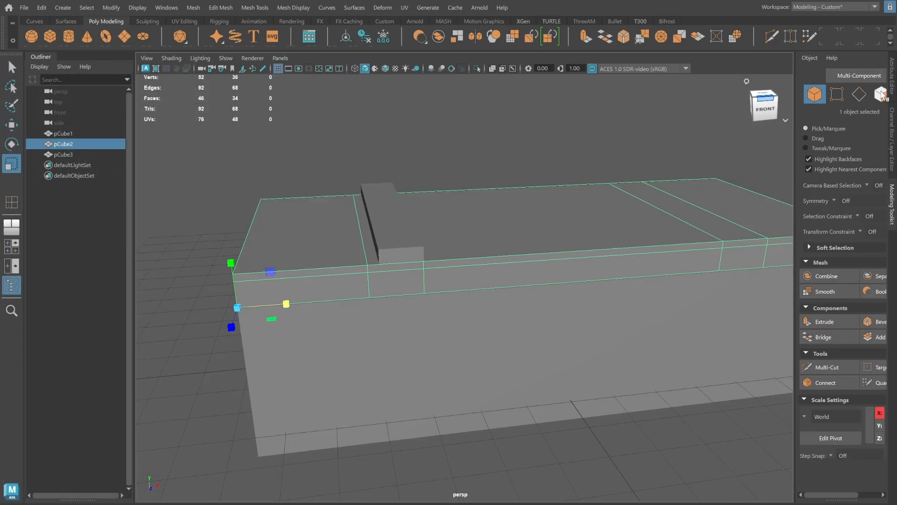
pyautogui.click(879, 94)
pyautogui.click(372, 266)
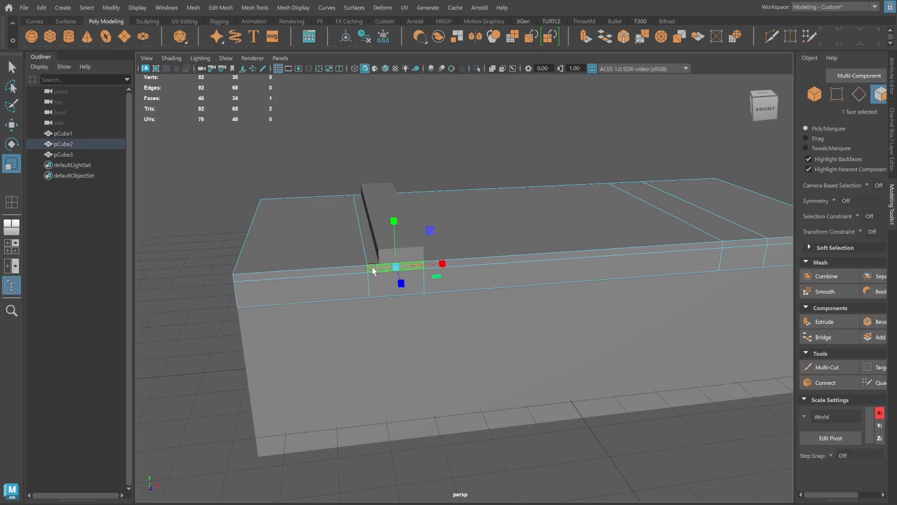
pyautogui.keyDown('shift'); pyautogui.click(363, 230); pyautogui.keyUp('shift')
pyautogui.keyDown('alt'); pyautogui.moveTo(344, 230); pyautogui.dragTo(453, 218); pyautogui.keyUp('alt')
pyautogui.keyDown('shift'); pyautogui.click(489, 222); pyautogui.keyUp('shift')
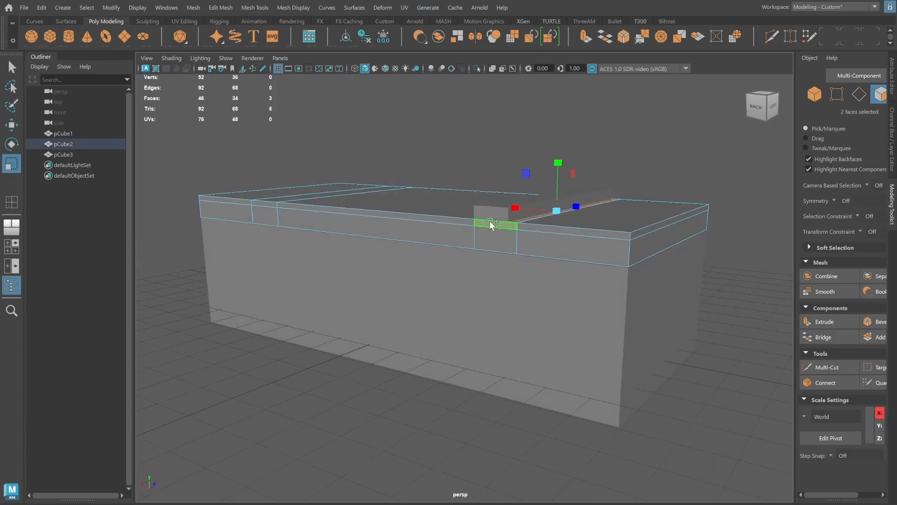
pyautogui.keyDown('shift'); pyautogui.click(275, 208); pyautogui.keyUp('shift')
pyautogui.keyDown('alt'); pyautogui.moveTo(276, 208); pyautogui.dragTo(371, 189); pyautogui.keyUp('alt')
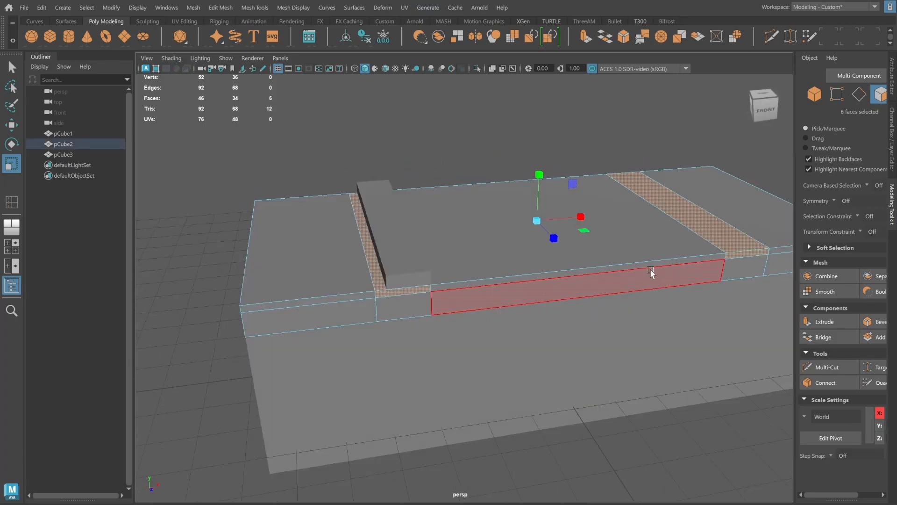
pyautogui.keyDown('alt'); pyautogui.moveTo(649, 268); pyautogui.dragTo(582, 293); pyautogui.keyUp('alt')
pyautogui.press('Delete')
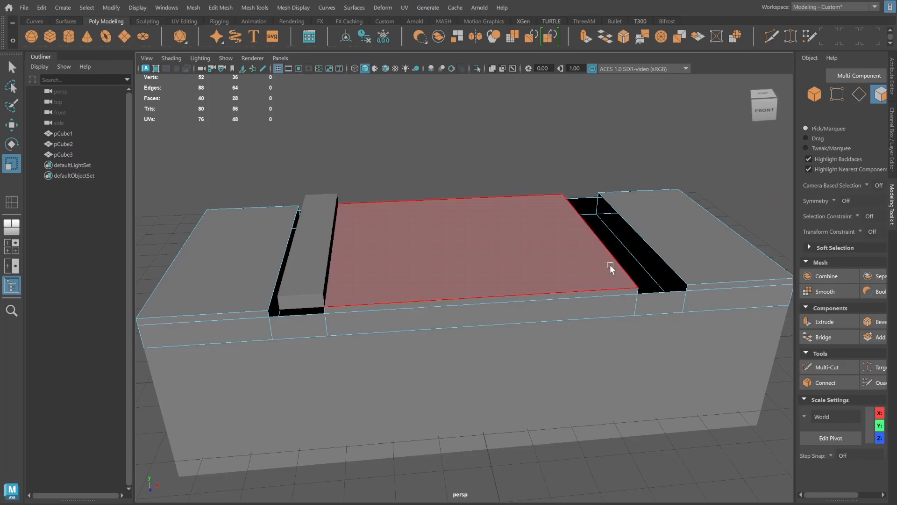
pyautogui.click(816, 95)
pyautogui.click(687, 176)
pyautogui.keyDown('alt'); pyautogui.moveTo(537, 262); pyautogui.dragTo(494, 257); pyautogui.keyUp('alt')
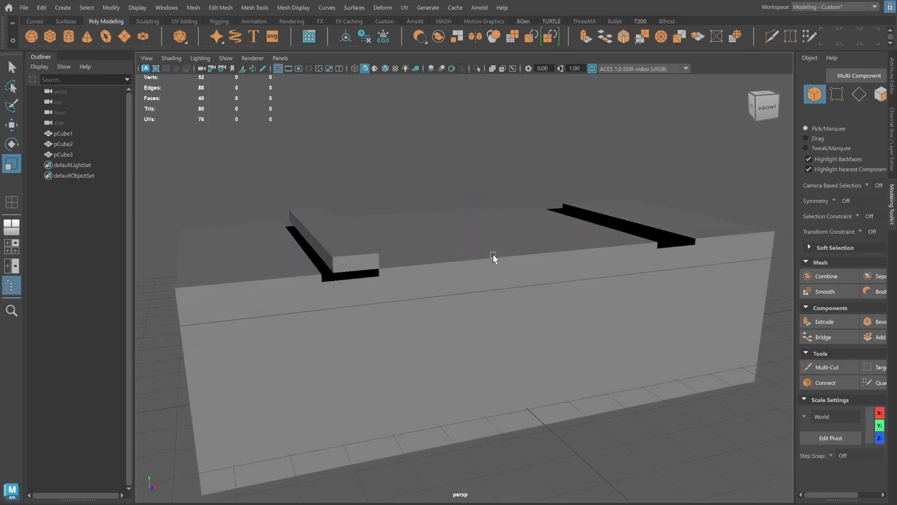
# In the front view, scale each slot's lower vertices outward along X to give both slots an undercut profile.
pyautogui.click(486, 257)
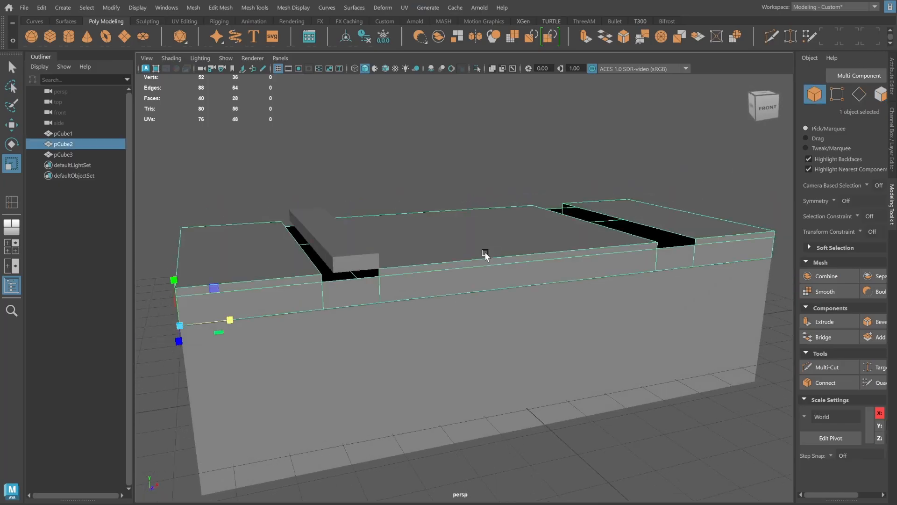
pyautogui.click(836, 94)
pyautogui.press('space')
pyautogui.press('space')
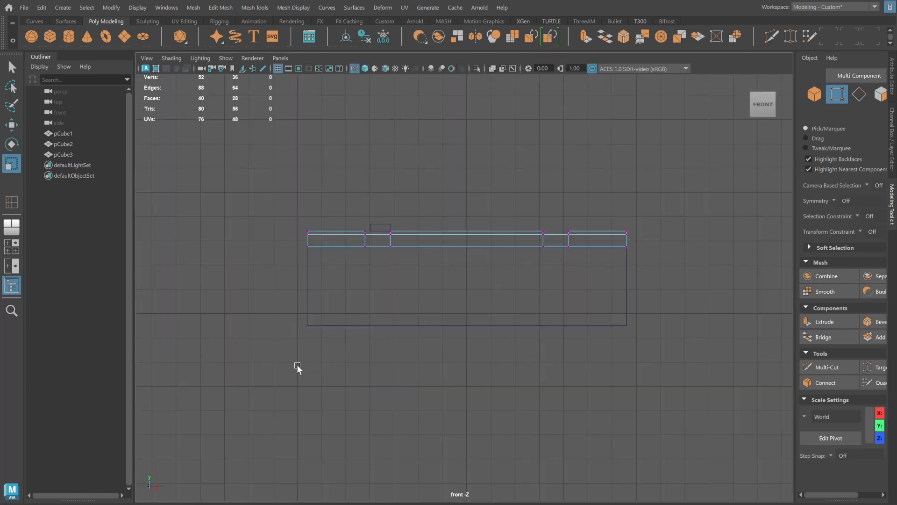
pyautogui.scroll(5, 511, 270)
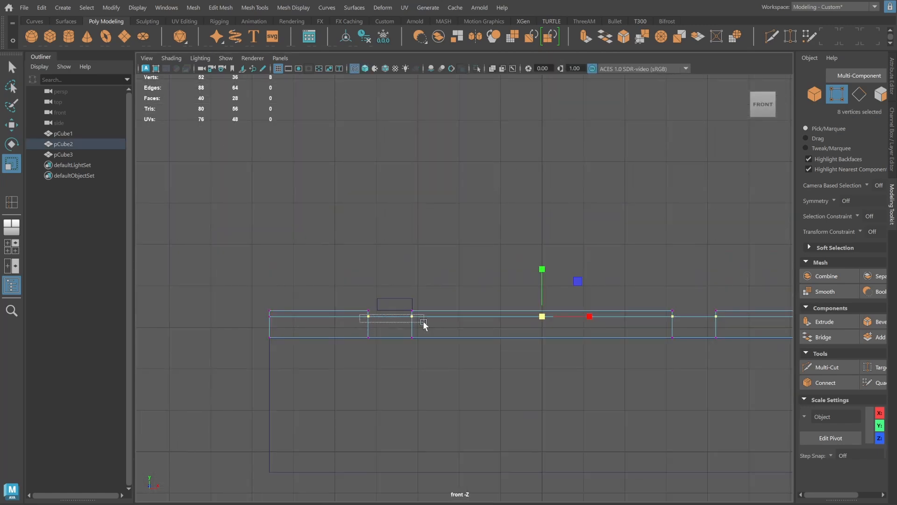
pyautogui.scroll(3, 425, 326)
pyautogui.moveTo(424, 324); pyautogui.dragTo(435, 325)
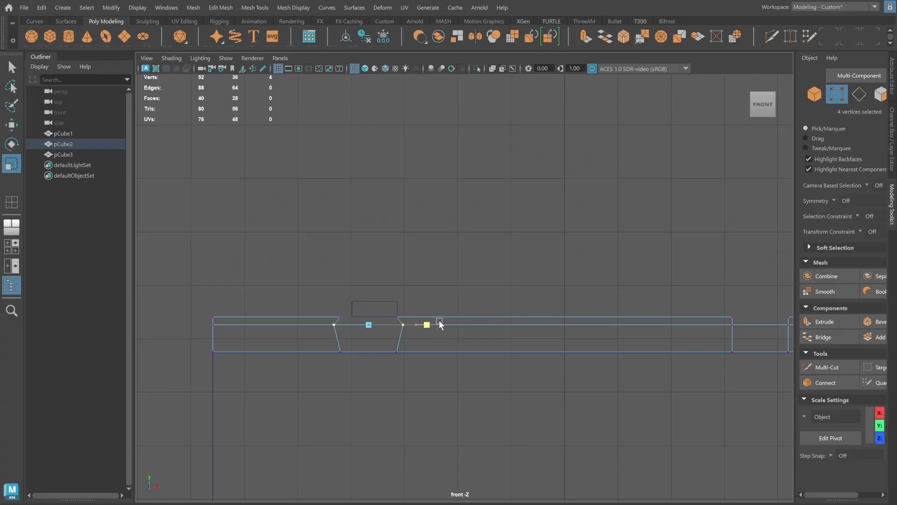
pyautogui.keyDown('alt'); pyautogui.moveTo(624, 306); pyautogui.dragTo(544, 290, button='middle'); pyautogui.keyUp('alt')
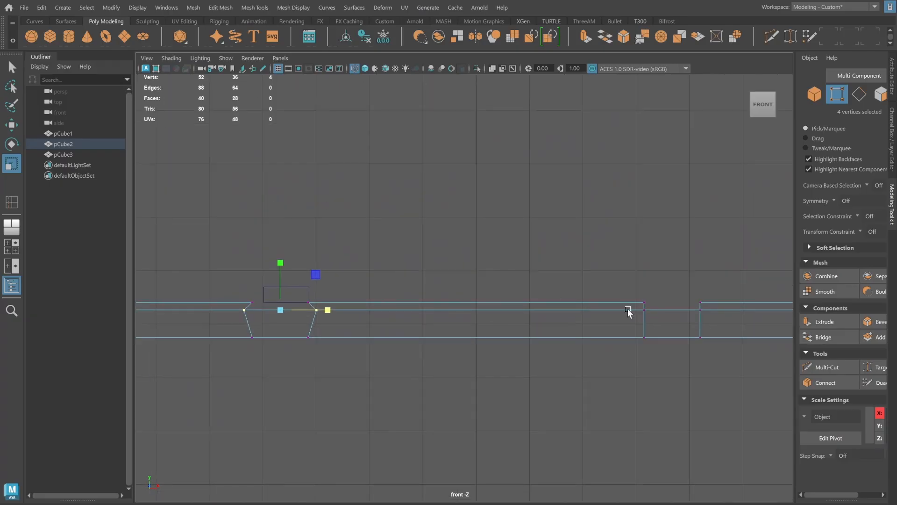
pyautogui.moveTo(633, 307); pyautogui.dragTo(689, 184)
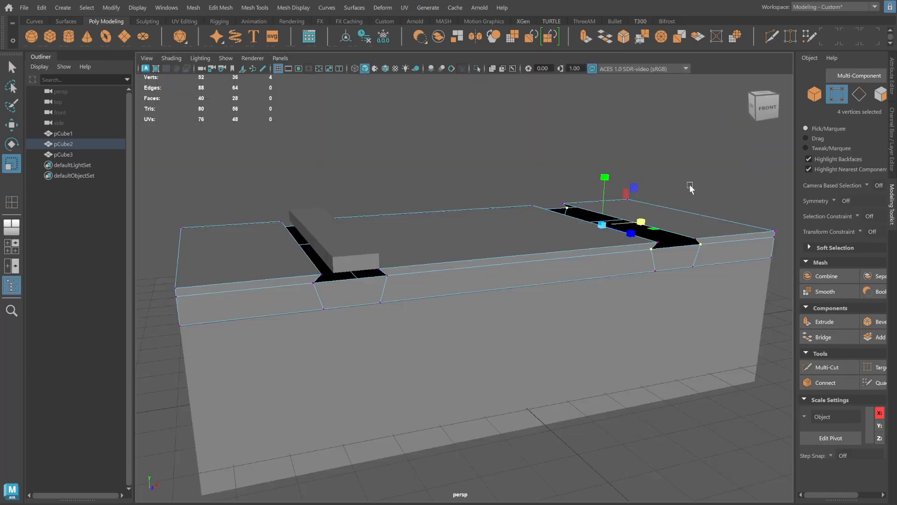
# Return to object mode and isolate the slotted slab in the perspective view.
pyautogui.click(807, 94)
pyautogui.keyDown('alt'); pyautogui.moveTo(742, 192); pyautogui.dragTo(654, 219); pyautogui.keyUp('alt')
pyautogui.click(511, 254)
pyautogui.hotkey('ctrl', '1')
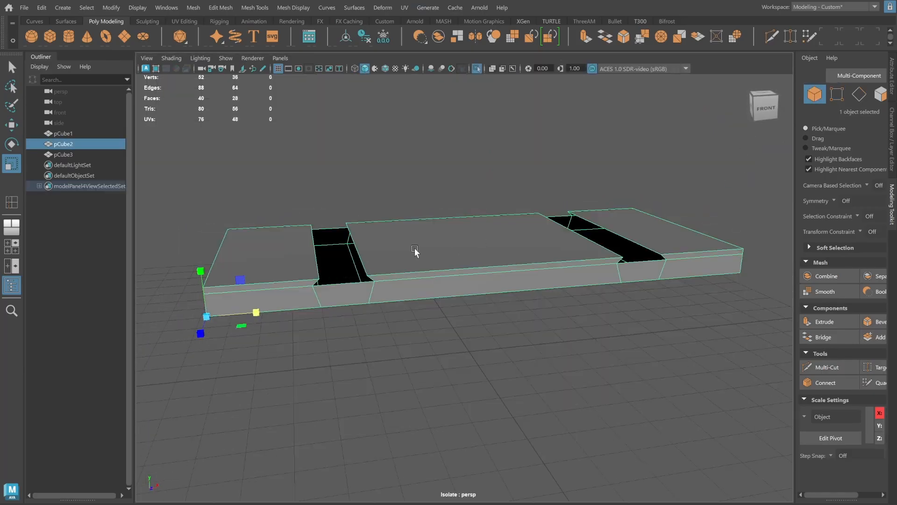
pyautogui.keyDown('alt'); pyautogui.moveTo(414, 247); pyautogui.dragTo(467, 257); pyautogui.keyUp('alt')
# Bridge the front and back slanted edges on the left side of the left slot to form its undercut wall.
pyautogui.click(859, 95)
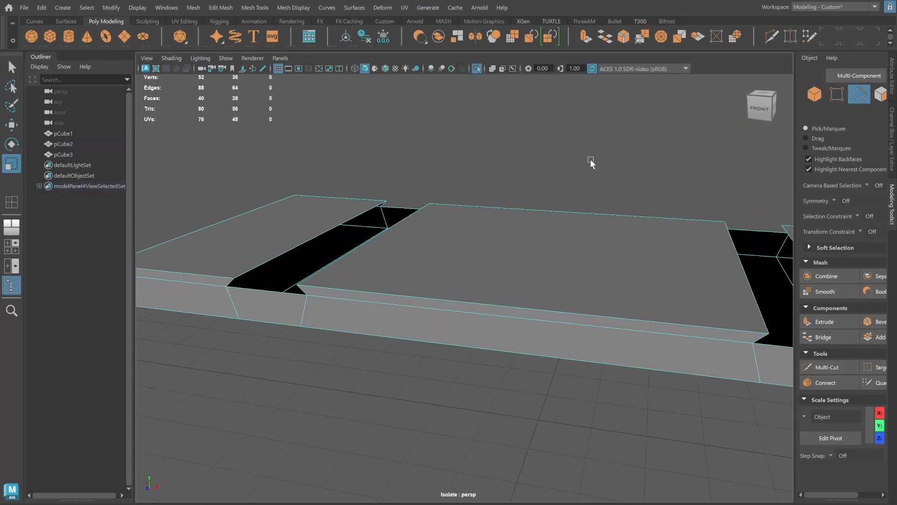
pyautogui.click(234, 289)
pyautogui.keyDown('alt'); pyautogui.moveTo(376, 201); pyautogui.dragTo(381, 198); pyautogui.keyUp('alt')
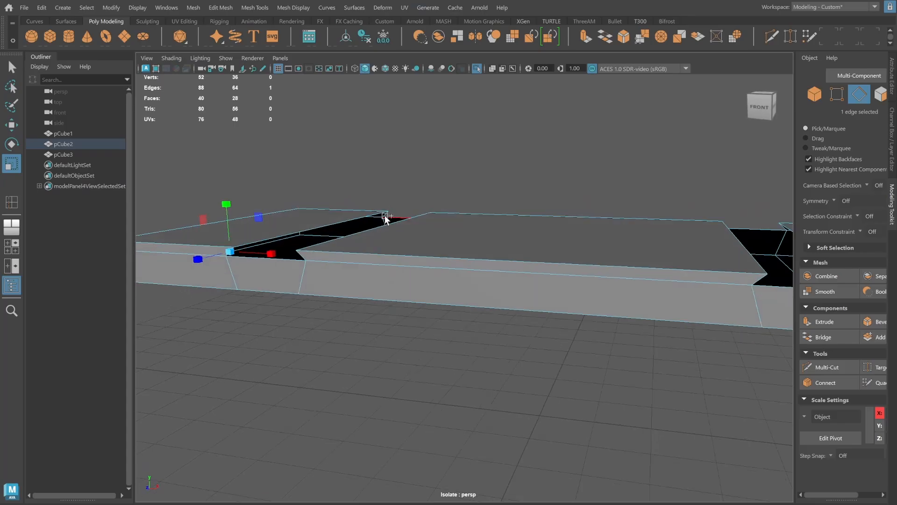
pyautogui.keyDown('shift'); pyautogui.click(385, 216); pyautogui.keyUp('shift')
pyautogui.keyDown('shift'); pyautogui.moveTo(385, 216); pyautogui.dragTo(377, 341, button='right'); pyautogui.keyUp('shift')
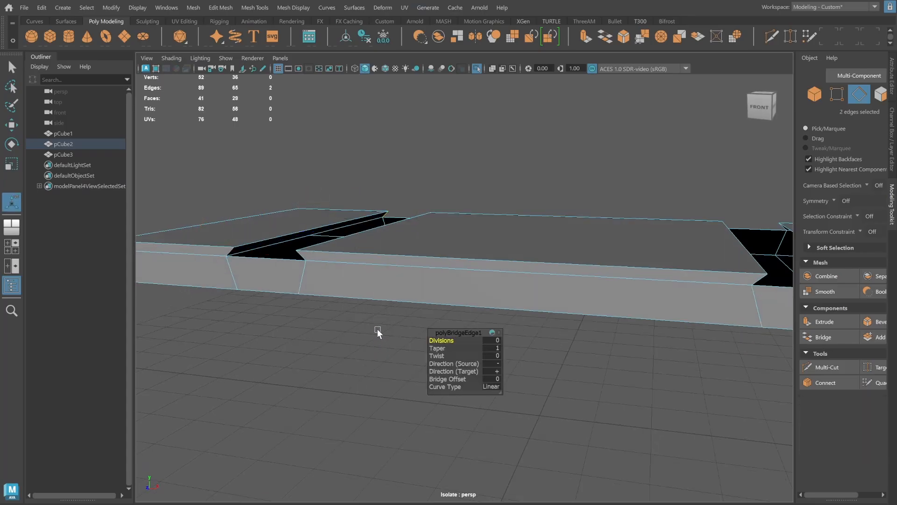
# Bridge the left slot's right undercut wall and its floor between their front and back edges.
pyautogui.keyDown('alt'); pyautogui.moveTo(377, 329); pyautogui.dragTo(386, 225); pyautogui.keyUp('alt')
pyautogui.click(387, 220)
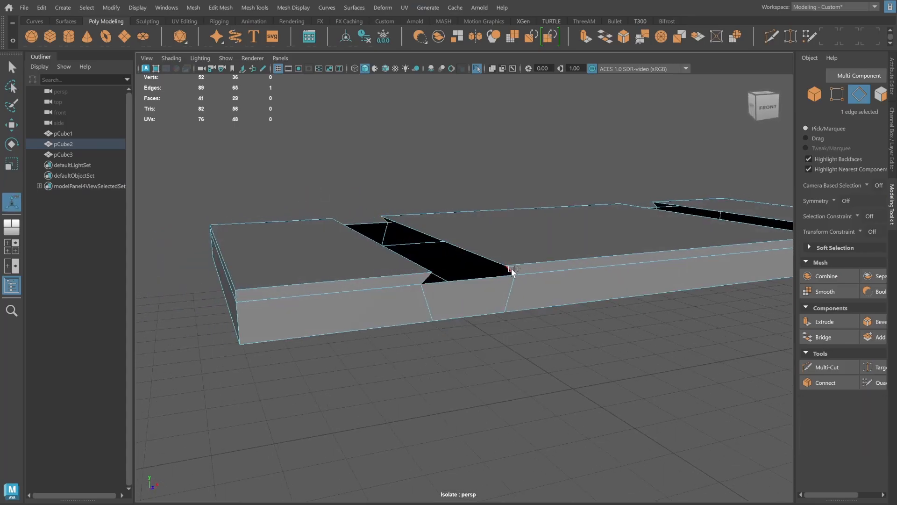
pyautogui.press('g')
pyautogui.click(474, 259)
pyautogui.keyDown('alt'); pyautogui.moveTo(474, 260); pyautogui.dragTo(384, 274); pyautogui.keyUp('alt')
pyautogui.keyDown('shift'); pyautogui.click(326, 231); pyautogui.keyUp('shift')
pyautogui.press('g')
# Bridge the front and back slanted edges on both sides of the right slot to form its two undercut walls.
pyautogui.keyDown('alt'); pyautogui.moveTo(350, 245); pyautogui.dragTo(350, 294); pyautogui.keyUp('alt')
pyautogui.click(491, 254)
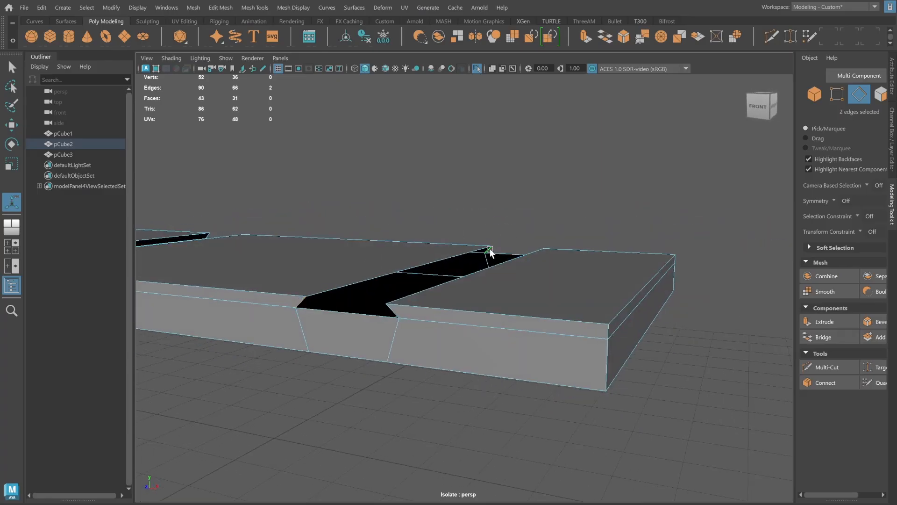
pyautogui.press('g')
pyautogui.keyDown('alt'); pyautogui.moveTo(449, 262); pyautogui.dragTo(567, 234); pyautogui.keyUp('alt')
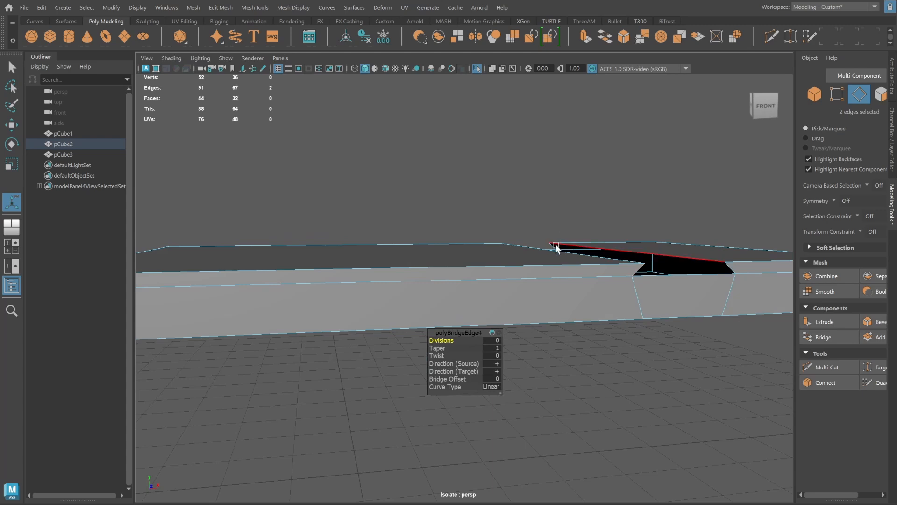
pyautogui.click(553, 247)
pyautogui.keyDown('shift'); pyautogui.click(729, 267); pyautogui.keyUp('shift')
pyautogui.press('g')
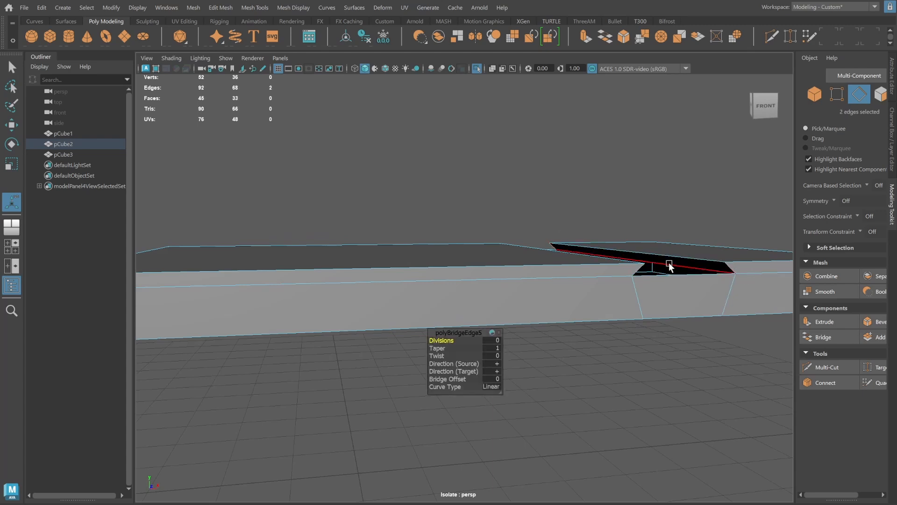
# Bridge the right slot's floor edges, return to object mode and bring the hidden parts back into view.
pyautogui.keyDown('alt'); pyautogui.moveTo(632, 270); pyautogui.dragTo(467, 287); pyautogui.keyUp('alt')
pyautogui.click(447, 285)
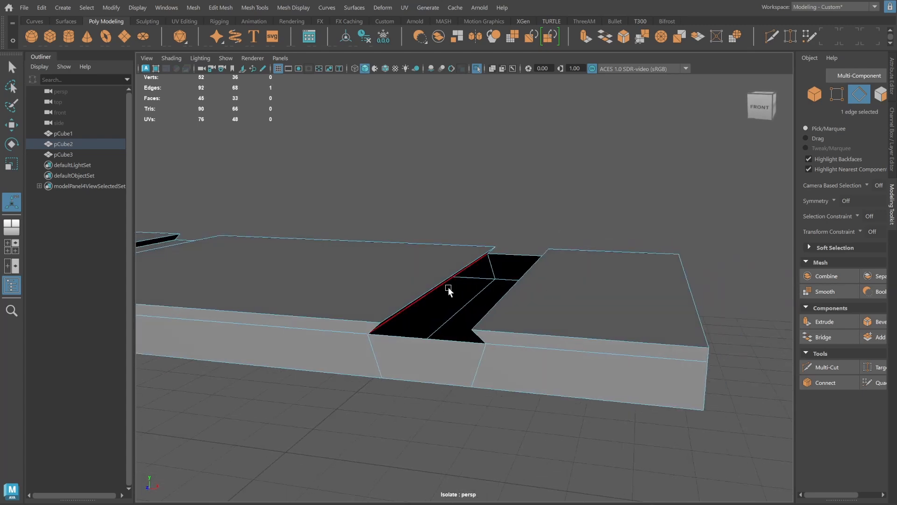
pyautogui.press('g')
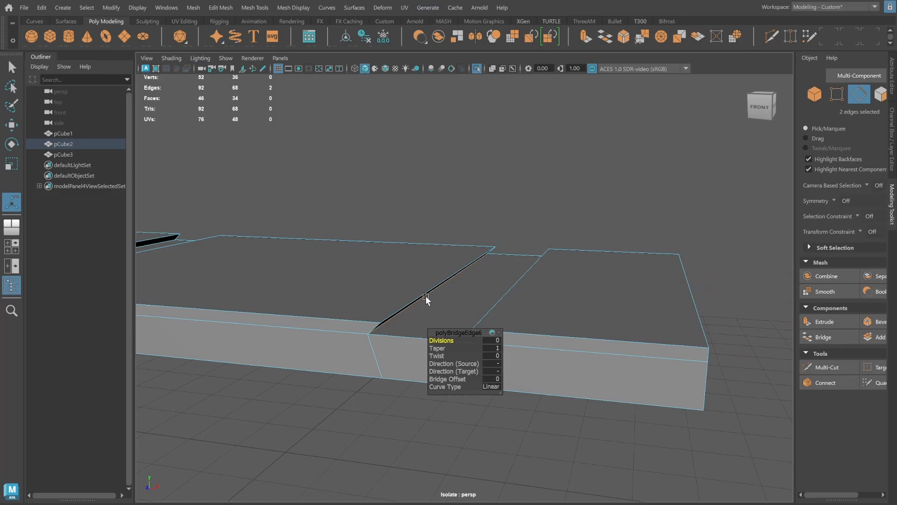
pyautogui.click(816, 97)
pyautogui.keyDown('alt'); pyautogui.moveTo(486, 279); pyautogui.dragTo(554, 276, button='middle'); pyautogui.keyUp('alt')
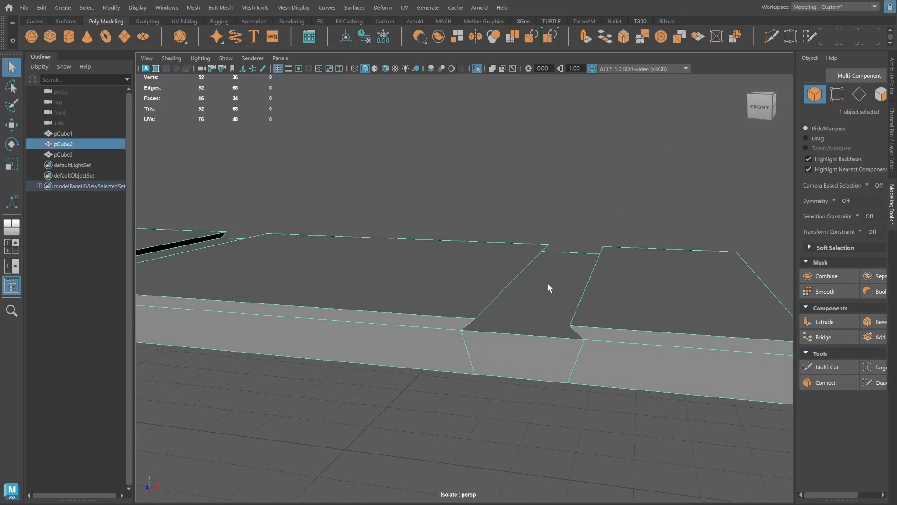
pyautogui.hotkey('ctrl', '1')
pyautogui.keyDown('alt'); pyautogui.moveTo(545, 282); pyautogui.dragTo(426, 279, button='right'); pyautogui.keyUp('alt')
pyautogui.keyDown('alt'); pyautogui.moveTo(425, 280); pyautogui.dragTo(331, 292); pyautogui.keyUp('alt')
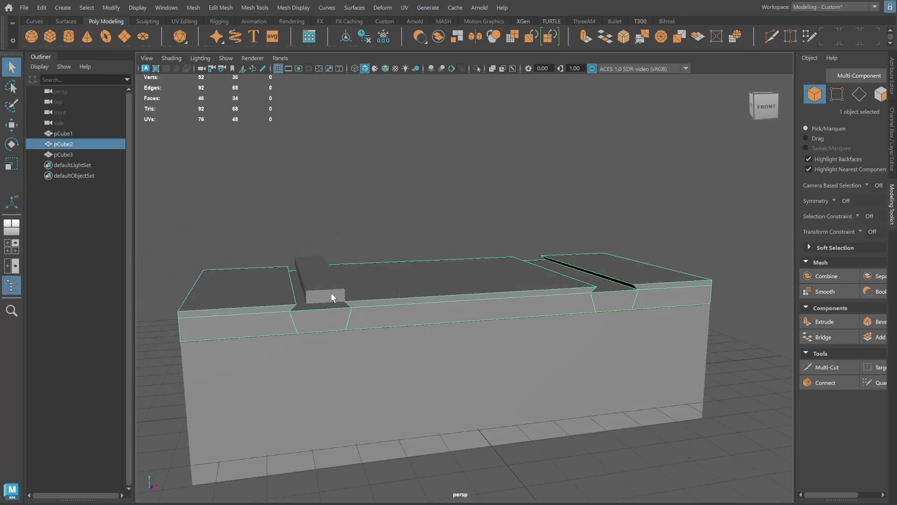
# Isolate the raised strip, select its underside face and show the rest of the model again.
pyautogui.click(331, 293)
pyautogui.click(446, 220)
pyautogui.keyDown('alt'); pyautogui.moveTo(504, 234); pyautogui.dragTo(540, 228); pyautogui.keyUp('alt')
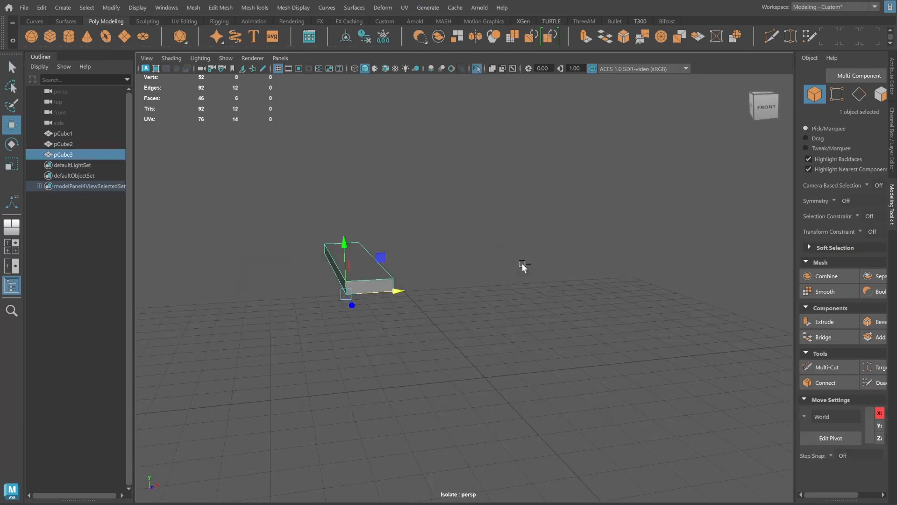
pyautogui.keyDown('alt'); pyautogui.moveTo(475, 278); pyautogui.dragTo(525, 212); pyautogui.keyUp('alt')
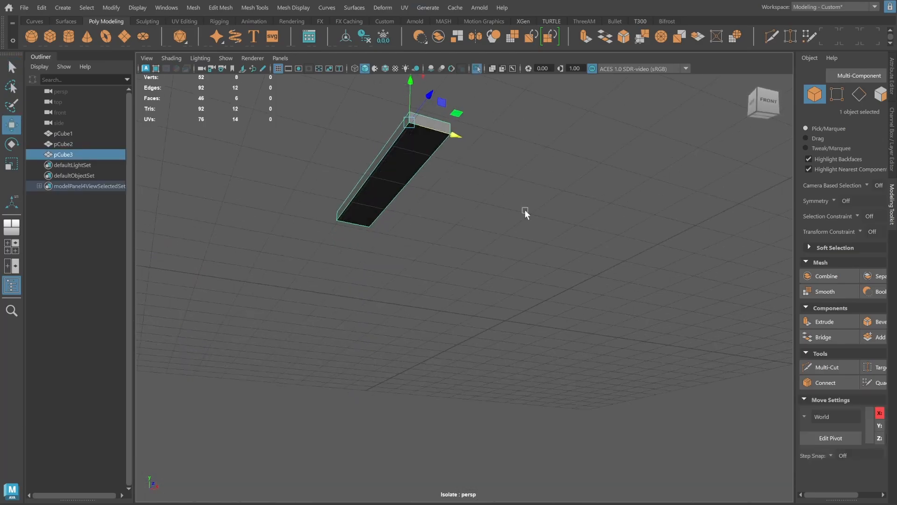
pyautogui.press('F11')
pyautogui.click(442, 146)
pyautogui.click(442, 145)
pyautogui.keyDown('alt'); pyautogui.moveTo(517, 157); pyautogui.dragTo(517, 181); pyautogui.keyUp('alt')
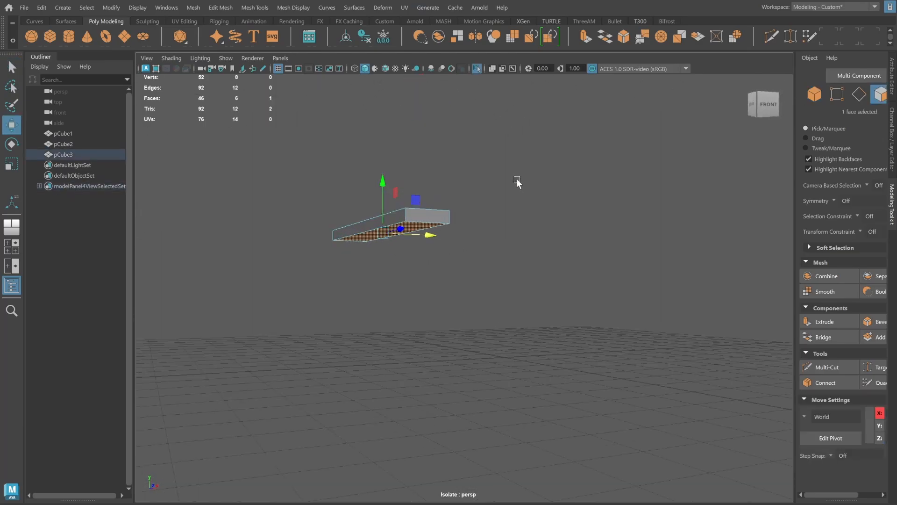
pyautogui.hotkey('ctrl', '1')
pyautogui.keyDown('alt'); pyautogui.moveTo(490, 227); pyautogui.dragTo(467, 280); pyautogui.keyUp('alt')
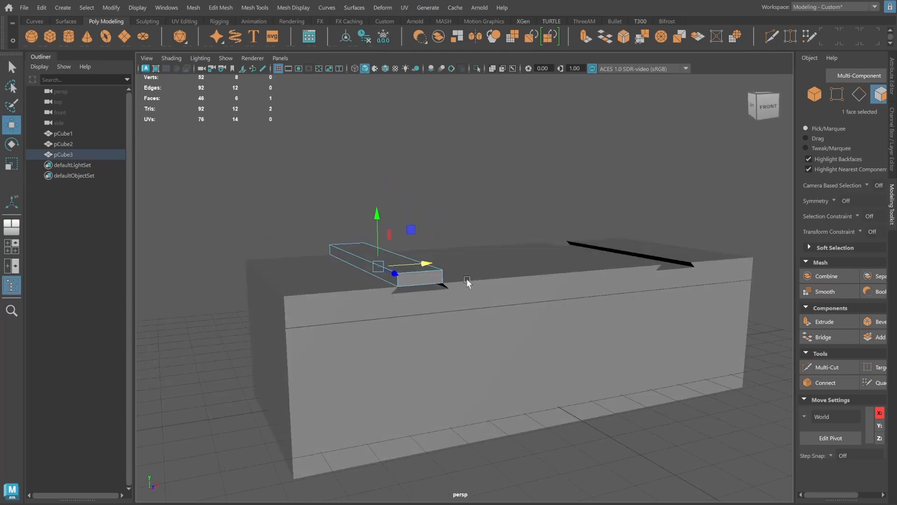
# Extrude the strip's underside face in the front view and extend it down to the slot floor.
pyautogui.press('space')
pyautogui.press('space')
pyautogui.keyDown('alt'); pyautogui.moveTo(420, 299); pyautogui.dragTo(516, 273, button='right'); pyautogui.keyUp('alt')
pyautogui.hotkey('ctrl', 'e')
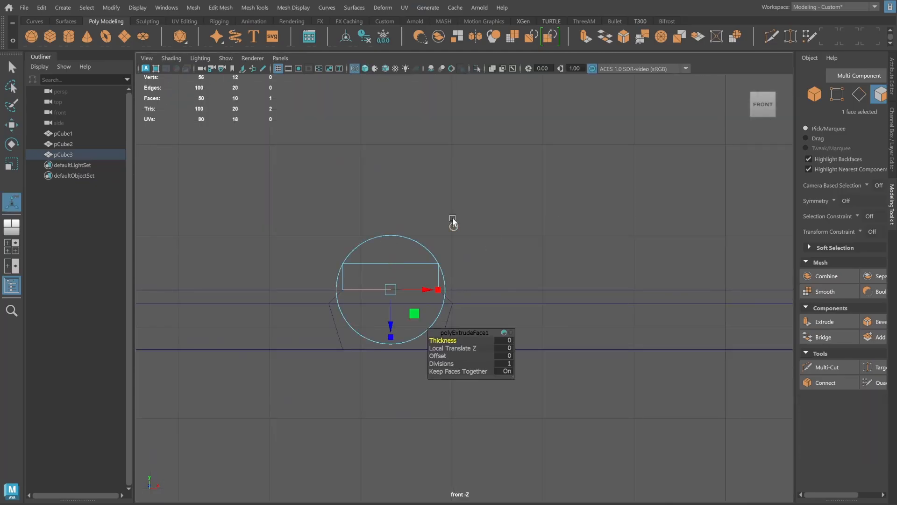
pyautogui.click(456, 227)
pyautogui.moveTo(391, 254); pyautogui.dragTo(391, 270)
pyautogui.press('w')
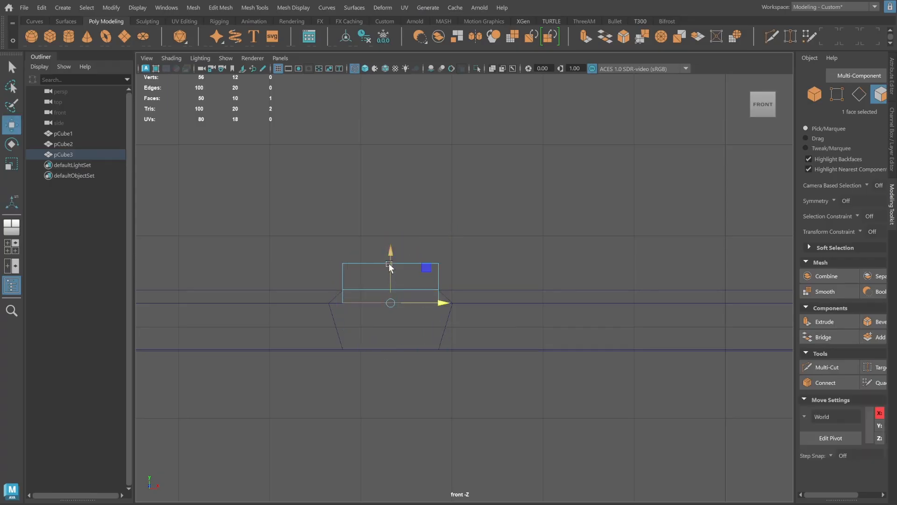
# Move the strip's lower corner vertices outward along X to fit the slot's undercut, and return to object mode in perspective.
pyautogui.click(377, 297)
pyautogui.click(834, 96)
pyautogui.moveTo(340, 299); pyautogui.dragTo(354, 327)
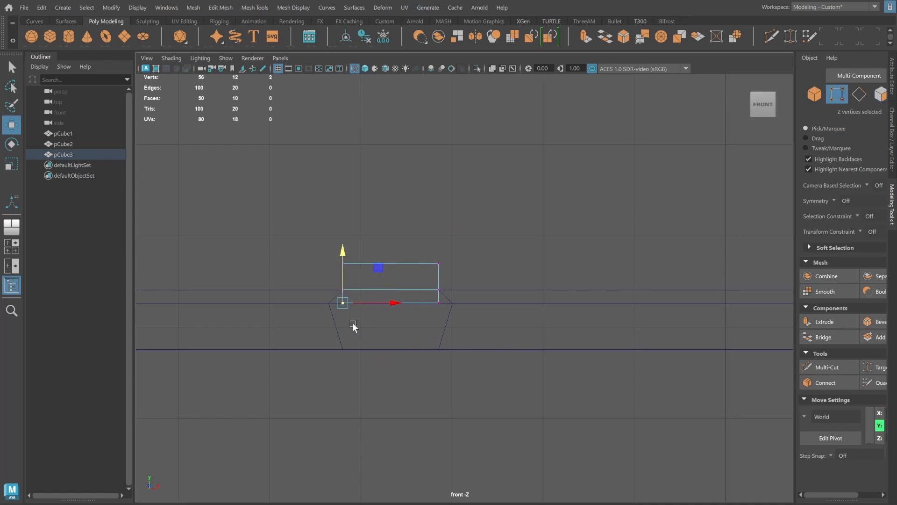
pyautogui.moveTo(394, 304); pyautogui.dragTo(488, 306)
pyautogui.press('space')
pyautogui.press('space')
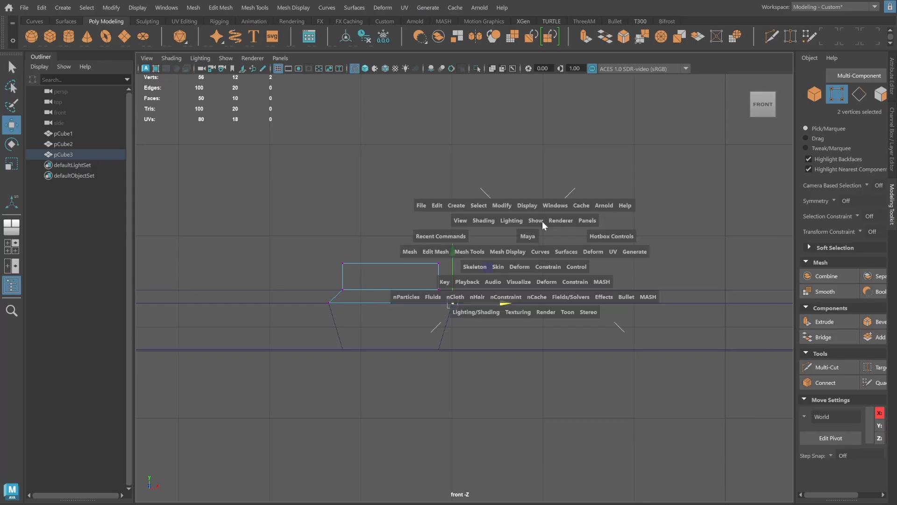
pyautogui.click(814, 94)
pyautogui.click(531, 211)
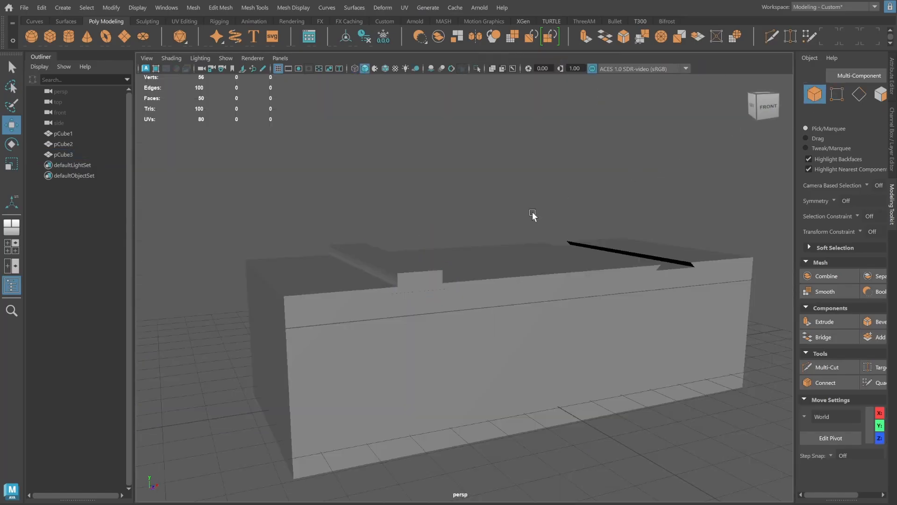
# Select the strip and center its pivot, ready for scaling.
pyautogui.keyDown('alt'); pyautogui.moveTo(474, 215); pyautogui.dragTo(508, 258); pyautogui.keyUp('alt')
pyautogui.click(460, 281)
pyautogui.keyDown('alt'); pyautogui.moveTo(552, 236); pyautogui.dragTo(532, 240); pyautogui.keyUp('alt')
pyautogui.click(347, 44)
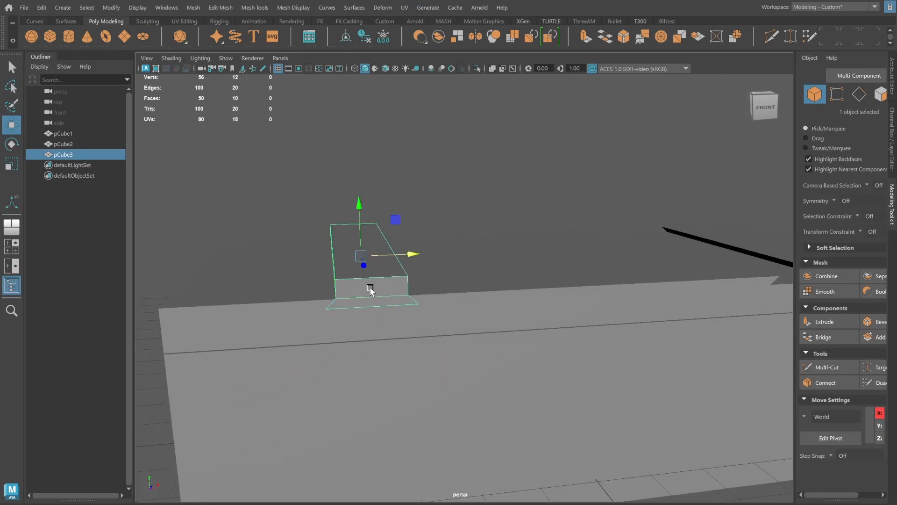
pyautogui.press('r')
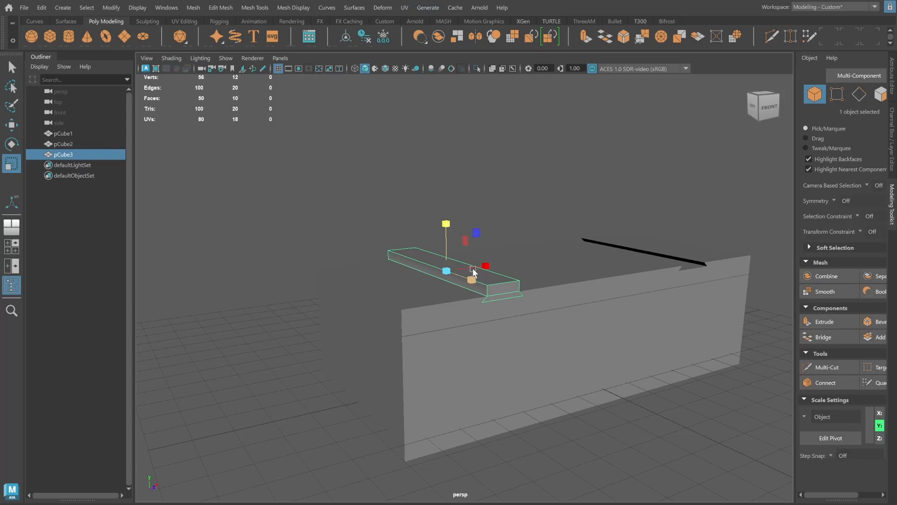
# Scale the strip's top face shorter along its length so both ends slope inward.
pyautogui.keyDown('alt'); pyautogui.moveTo(473, 273); pyautogui.dragTo(520, 270, button='right'); pyautogui.keyUp('alt')
pyautogui.keyDown('alt'); pyautogui.moveTo(521, 272); pyautogui.dragTo(787, 147); pyautogui.keyUp('alt')
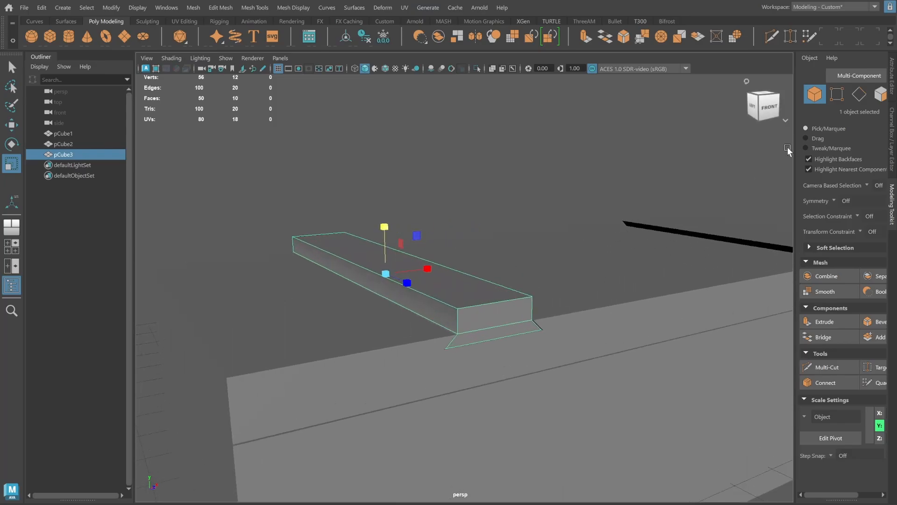
pyautogui.click(879, 94)
pyautogui.click(489, 286)
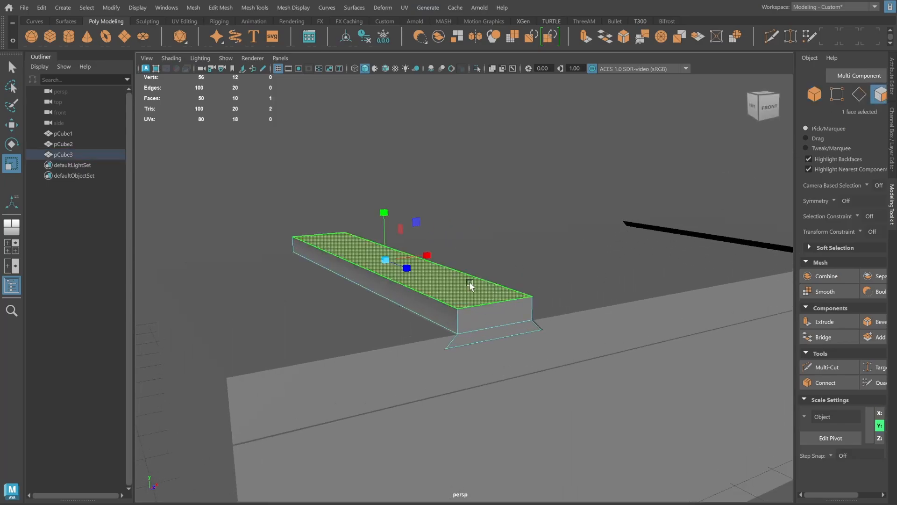
pyautogui.moveTo(405, 268); pyautogui.dragTo(394, 269)
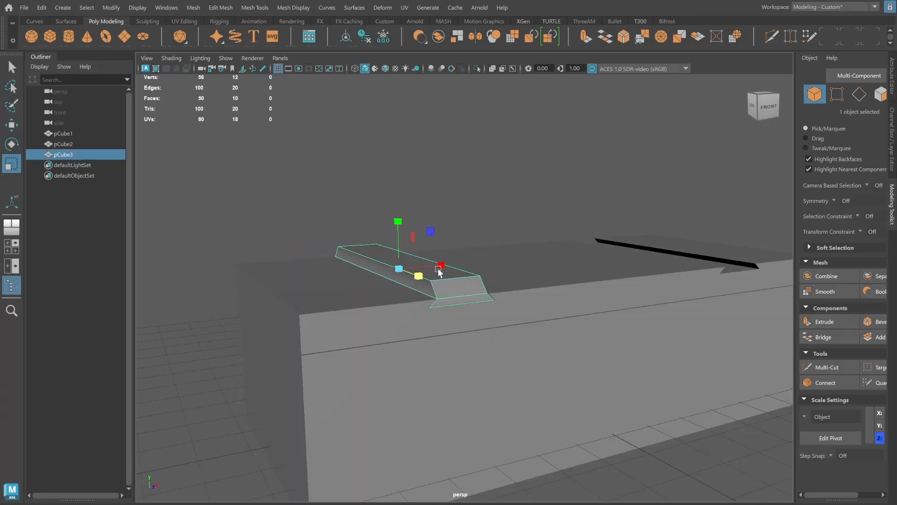
# Isolate the strip and bevel the edge loop between its upper body and flared base.
pyautogui.hotkey('ctrl', '1')
pyautogui.press('F10')
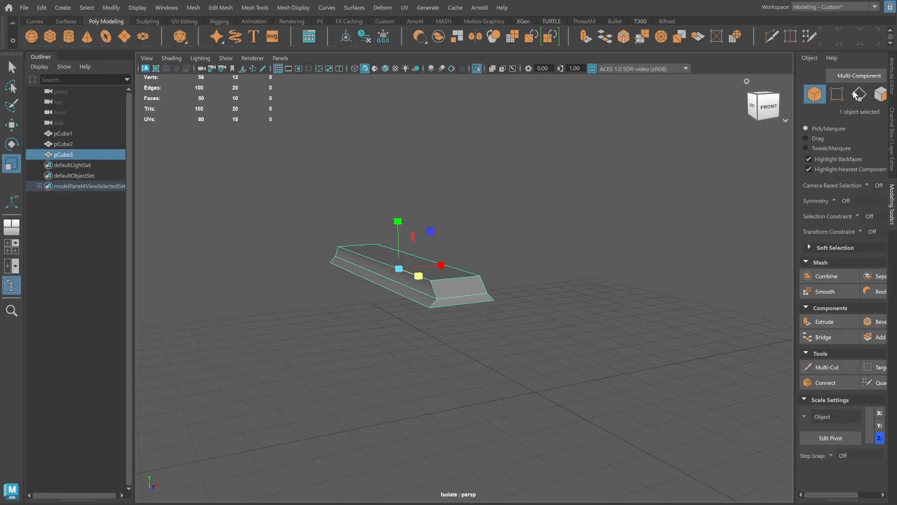
pyautogui.click(451, 298)
pyautogui.doubleClick(450, 297)
pyautogui.keyDown('alt'); pyautogui.moveTo(451, 298); pyautogui.dragTo(587, 252); pyautogui.keyUp('alt')
pyautogui.keyDown('shift'); pyautogui.moveTo(586, 251); pyautogui.dragTo(632, 251, button='right'); pyautogui.keyUp('shift')
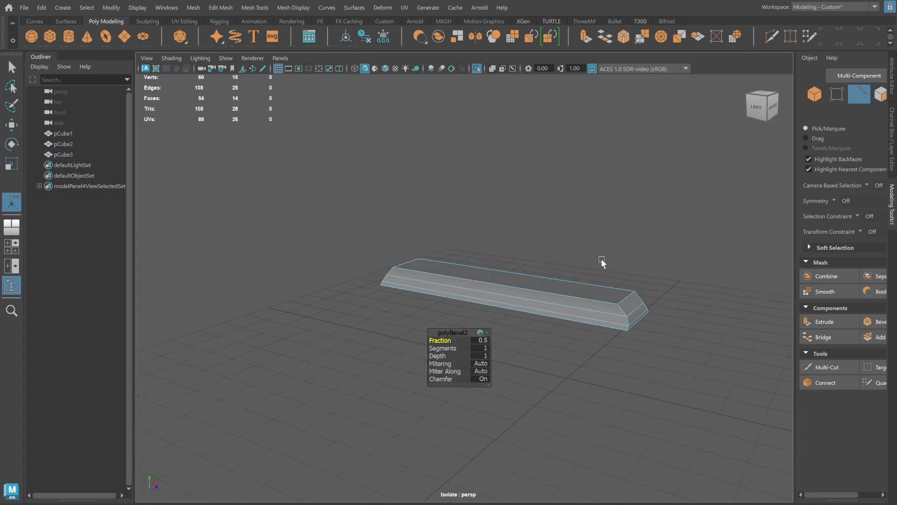
# Set the strip's bevel to 2 segments with a fraction of 0.05.
pyautogui.scroll(5, 492, 329)
pyautogui.keyDown('alt'); pyautogui.moveTo(450, 329); pyautogui.dragTo(377, 315, button='middle'); pyautogui.keyUp('alt')
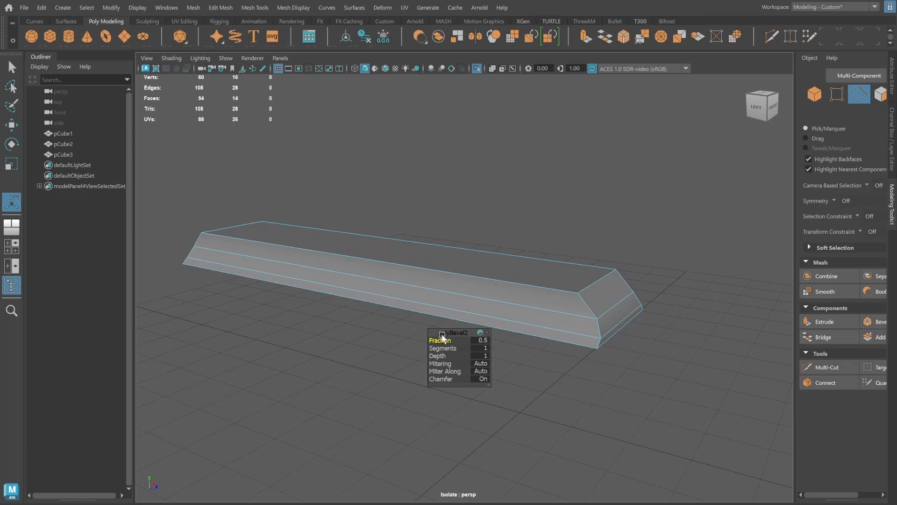
pyautogui.moveTo(444, 340); pyautogui.dragTo(444, 341)
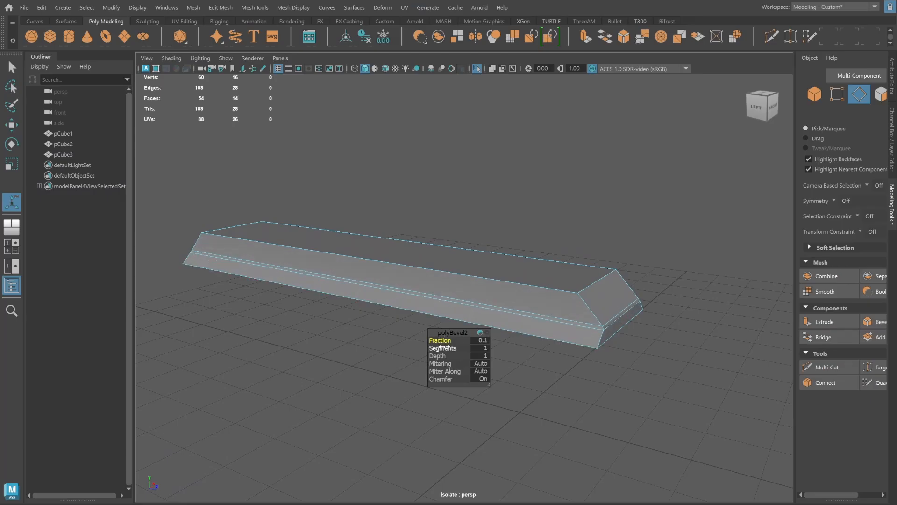
pyautogui.moveTo(442, 348); pyautogui.dragTo(448, 348)
pyautogui.click(478, 341)
pyautogui.write('.05')
pyautogui.press('Return')
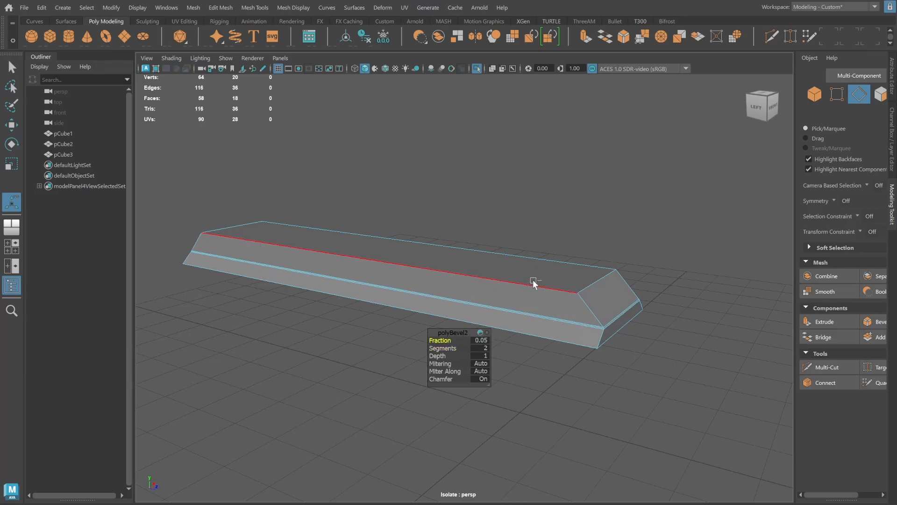
# Show the whole model again in object mode and reselect the beveled strip.
pyautogui.hotkey('ctrl', '1')
pyautogui.click(811, 95)
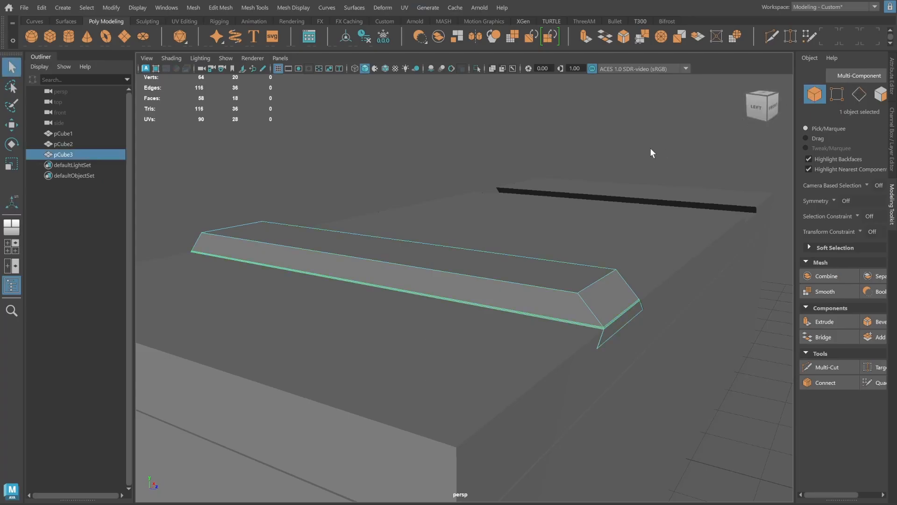
pyautogui.click(650, 149)
pyautogui.keyDown('alt'); pyautogui.moveTo(648, 237); pyautogui.dragTo(336, 261); pyautogui.keyUp('alt')
pyautogui.click(340, 262)
pyautogui.keyDown('alt'); pyautogui.moveTo(365, 258); pyautogui.dragTo(441, 298, button='middle'); pyautogui.keyUp('alt')
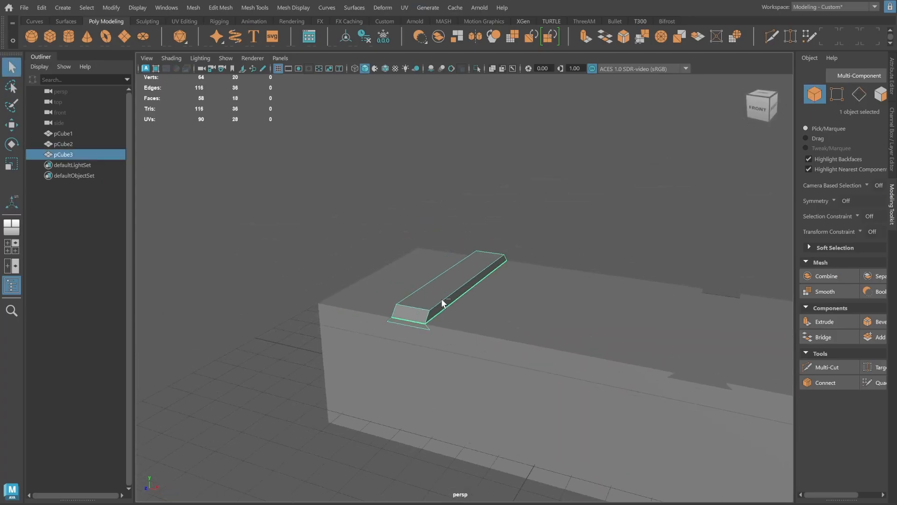
# Isolate the strip, scale its bottom face along its length, and exit isolation.
pyautogui.hotkey('ctrl', '1')
pyautogui.click(881, 94)
pyautogui.keyDown('alt'); pyautogui.moveTo(538, 304); pyautogui.dragTo(503, 251); pyautogui.keyUp('alt')
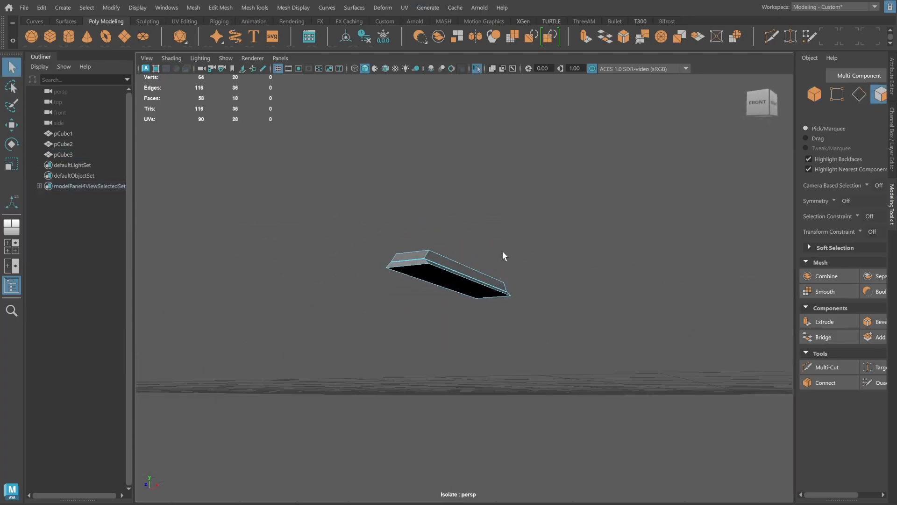
pyautogui.click(442, 285)
pyautogui.press('r')
pyautogui.scroll(3, 442, 285)
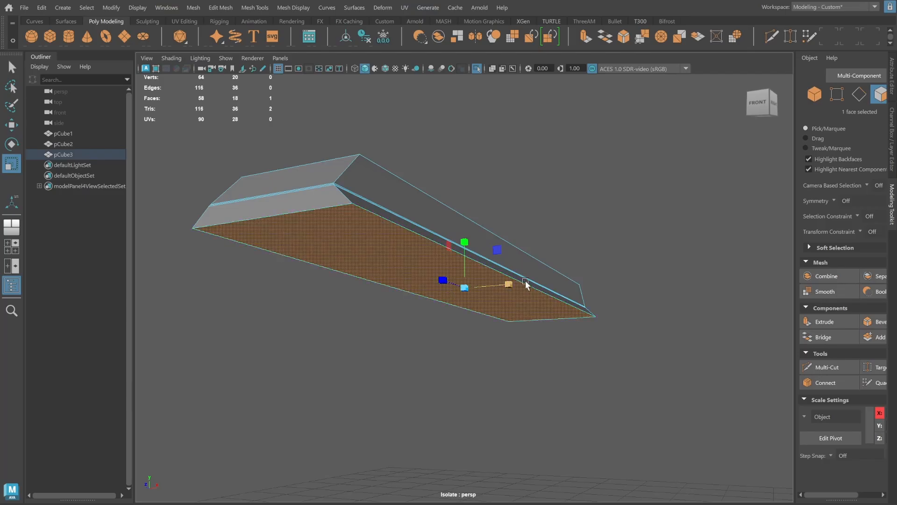
pyautogui.keyDown('alt'); pyautogui.moveTo(467, 323); pyautogui.dragTo(437, 295); pyautogui.keyUp('alt')
pyautogui.hotkey('ctrl', '1')
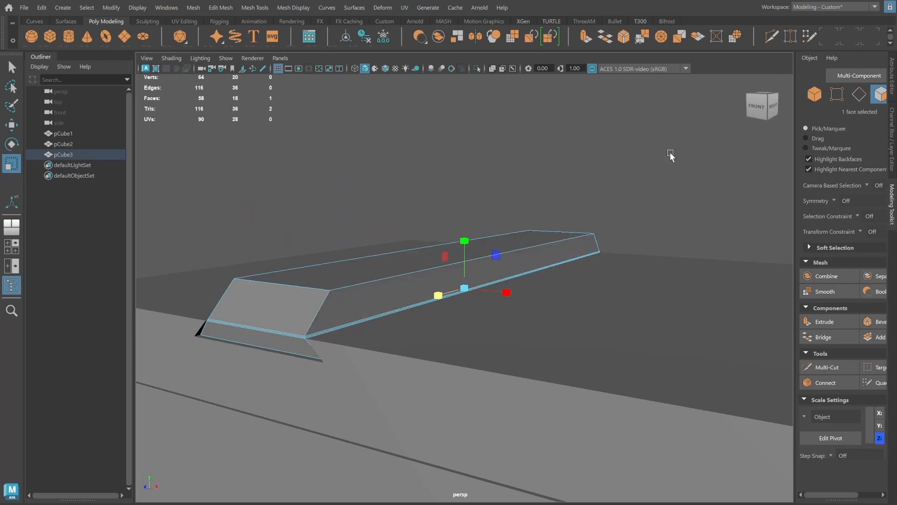
# Scale the whole strip slightly along its length in object mode and deselect it.
pyautogui.click(807, 96)
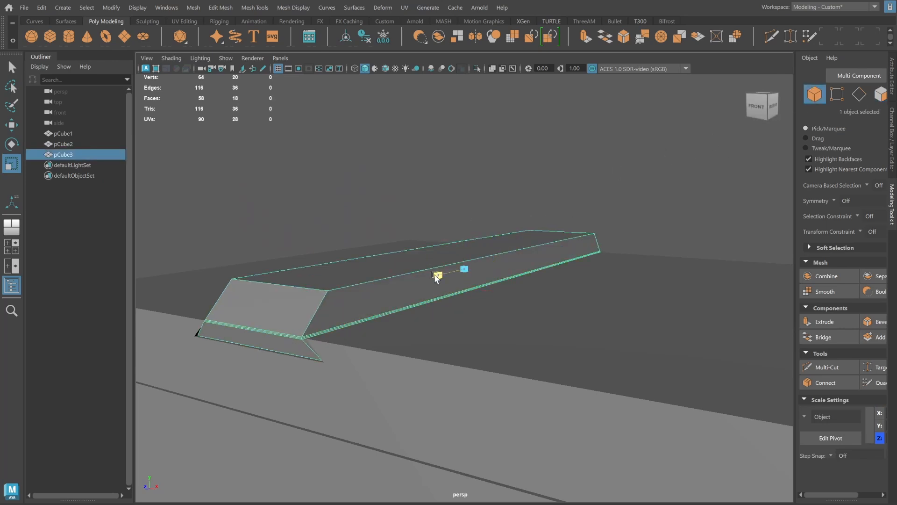
pyautogui.moveTo(435, 275); pyautogui.dragTo(436, 270)
pyautogui.click(523, 220)
# Lower the strip's top face slightly along Y to make the strip thinner, and return to object mode.
pyautogui.keyDown('alt'); pyautogui.moveTo(557, 258); pyautogui.dragTo(369, 268, button='right'); pyautogui.keyUp('alt')
pyautogui.keyDown('alt'); pyautogui.moveTo(369, 267); pyautogui.dragTo(473, 302); pyautogui.keyUp('alt')
pyautogui.click(463, 312)
pyautogui.click(880, 94)
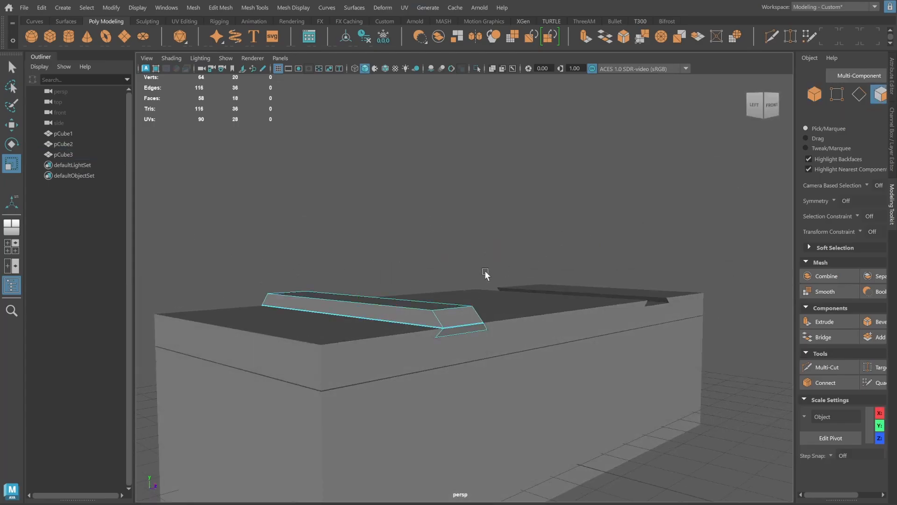
pyautogui.keyDown('alt'); pyautogui.moveTo(485, 273); pyautogui.dragTo(482, 289); pyautogui.keyUp('alt')
pyautogui.click(397, 299)
pyautogui.press('w')
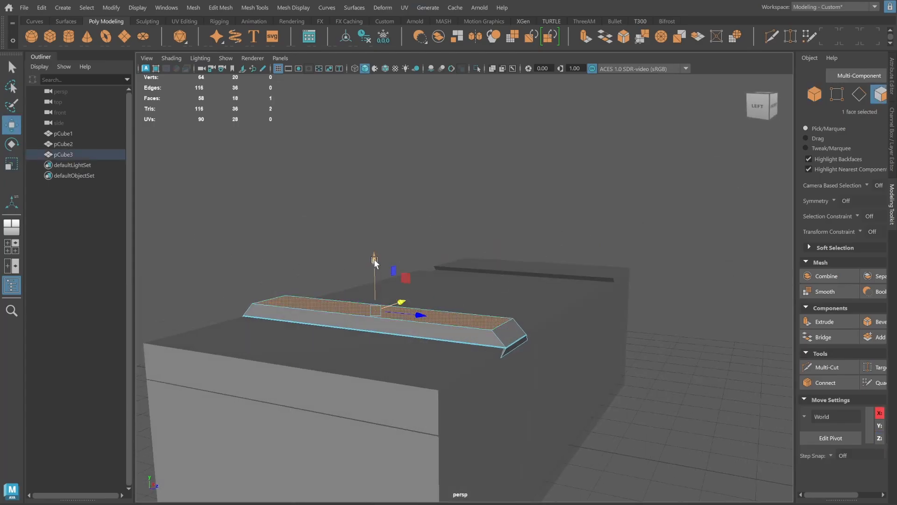
pyautogui.moveTo(374, 260); pyautogui.dragTo(374, 265)
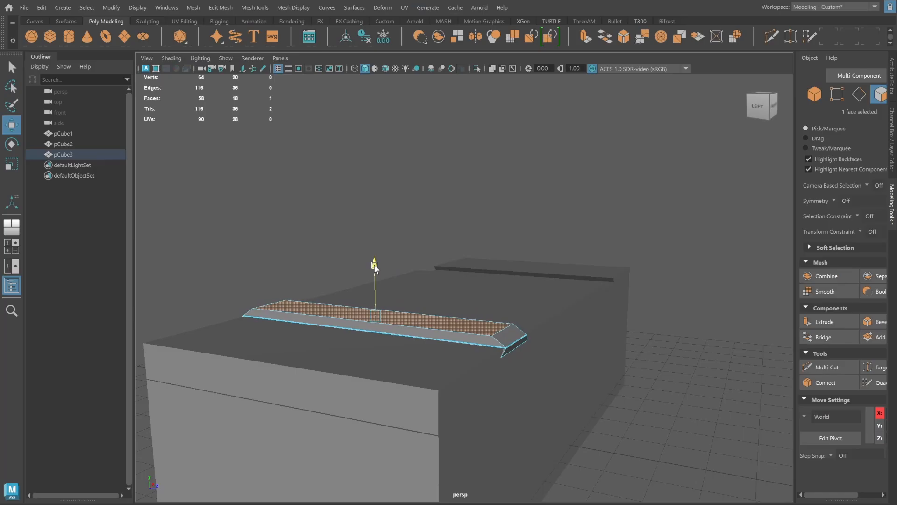
pyautogui.click(566, 203)
pyautogui.press('F8')
pyautogui.click(696, 215)
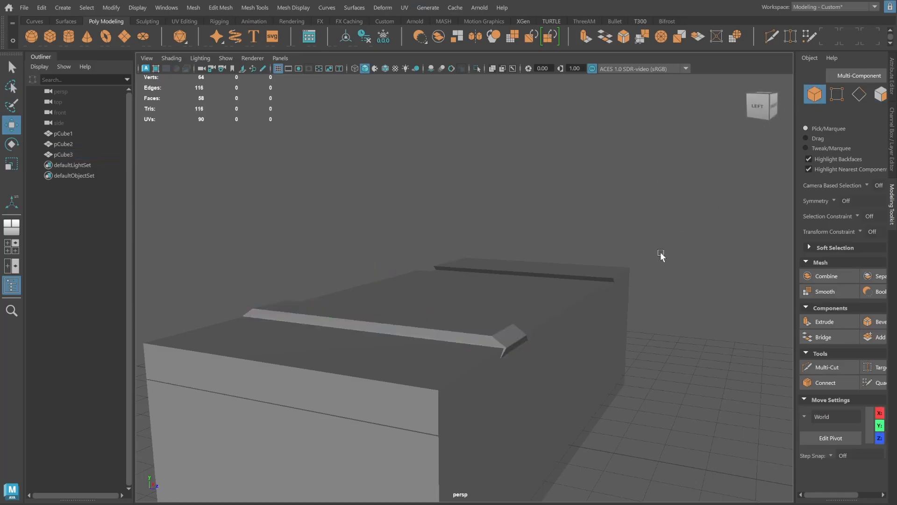
# Duplicate the beveled strip and move the copy along X to the other slot in the top slab.
pyautogui.keyDown('alt'); pyautogui.moveTo(589, 269); pyautogui.dragTo(542, 293); pyautogui.keyUp('alt')
pyautogui.keyDown('alt'); pyautogui.moveTo(541, 292); pyautogui.dragTo(476, 286, button='middle'); pyautogui.keyUp('alt')
pyautogui.click(334, 296)
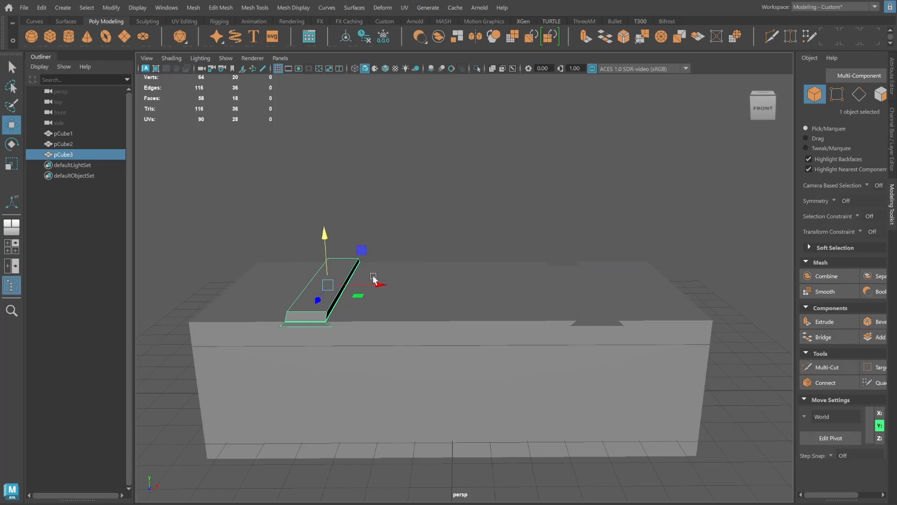
pyautogui.hotkey('ctrl', 'd')
pyautogui.moveTo(379, 284); pyautogui.dragTo(624, 271)
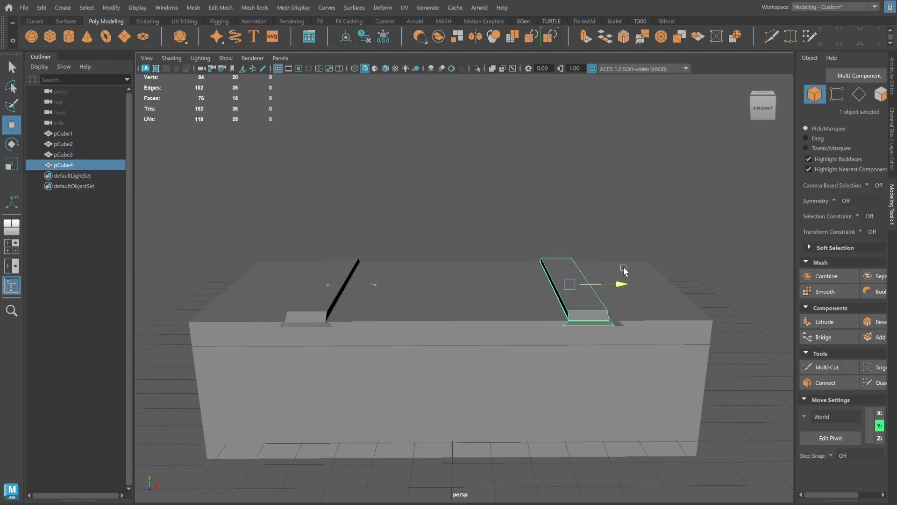
# In the front view, nudge the duplicated strip along X to centre it in its slot, and return to the perspective view.
pyautogui.press('space')
pyautogui.press('space')
pyautogui.keyDown('alt'); pyautogui.moveTo(514, 352); pyautogui.dragTo(651, 336, button='right'); pyautogui.keyUp('alt')
pyautogui.keyDown('alt'); pyautogui.moveTo(651, 337); pyautogui.dragTo(123, 377, button='middle'); pyautogui.keyUp('alt')
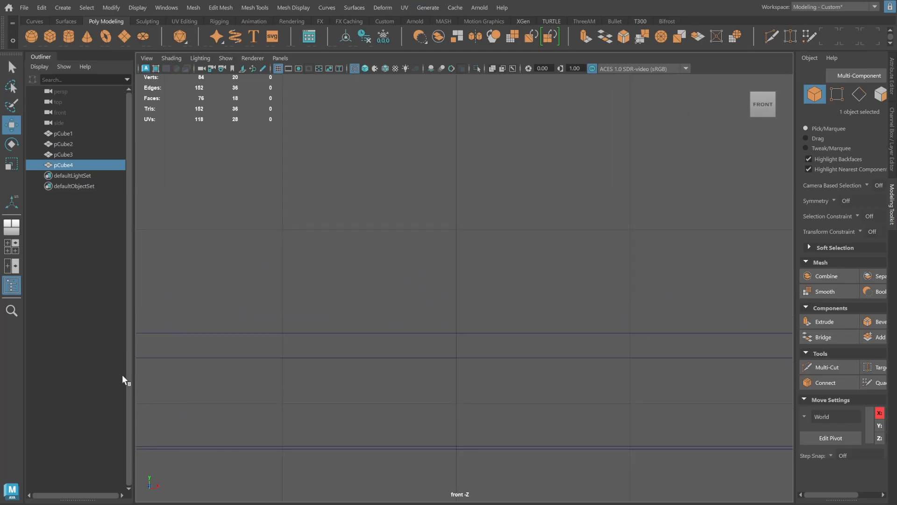
pyautogui.keyDown('alt'); pyautogui.moveTo(331, 363); pyautogui.dragTo(21, 372, button='middle'); pyautogui.keyUp('alt')
pyautogui.keyDown('alt'); pyautogui.moveTo(488, 346); pyautogui.dragTo(332, 327, button='middle'); pyautogui.keyUp('alt')
pyautogui.keyDown('alt'); pyautogui.moveTo(332, 326); pyautogui.dragTo(566, 320, button='right'); pyautogui.keyUp('alt')
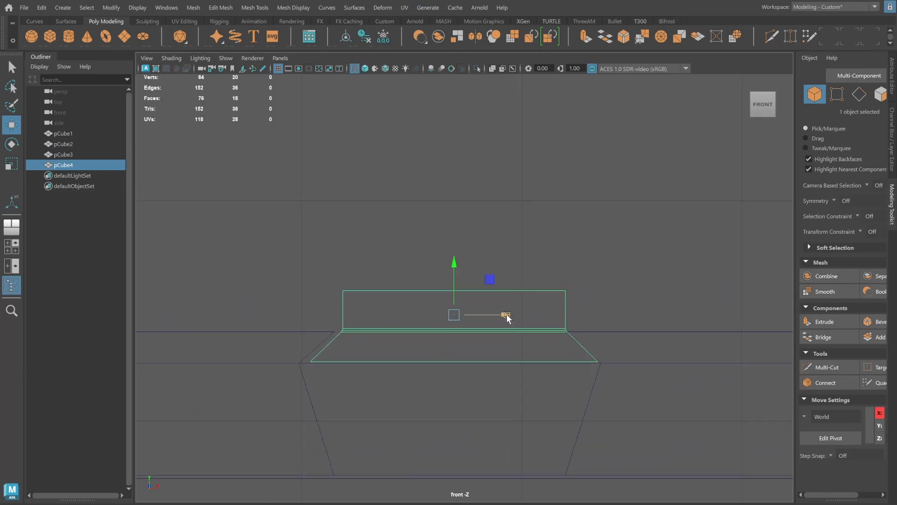
pyautogui.moveTo(507, 314); pyautogui.dragTo(502, 315)
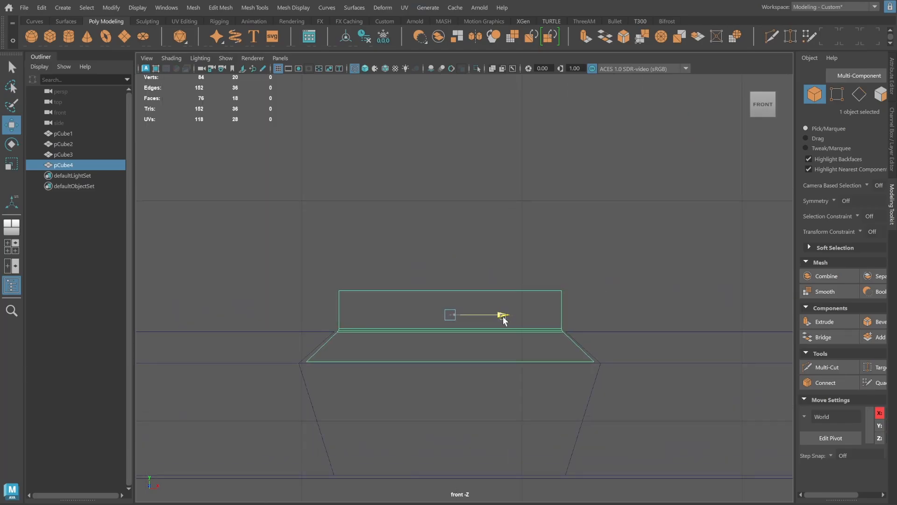
pyautogui.press('space')
pyautogui.press('space')
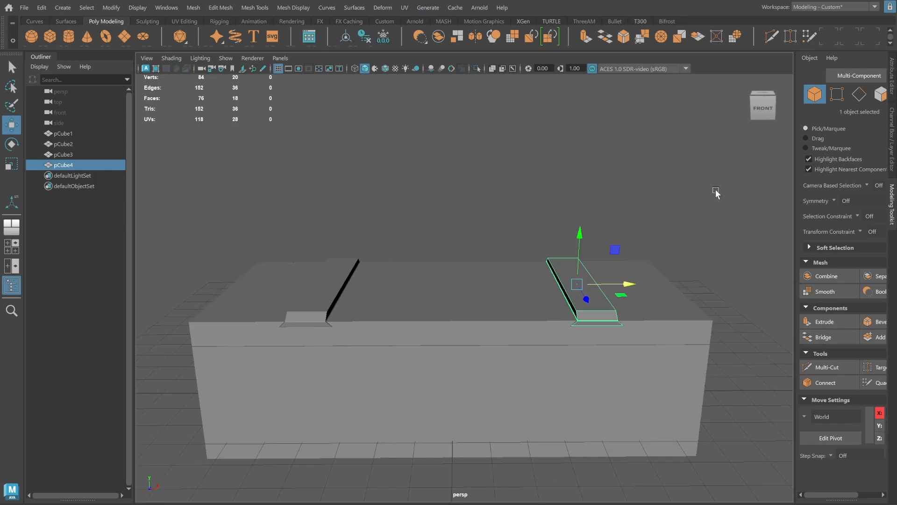
# Isolate the slotted top slab and switch it to edge selection.
pyautogui.click(702, 229)
pyautogui.keyDown('alt'); pyautogui.moveTo(702, 229); pyautogui.dragTo(733, 231); pyautogui.keyUp('alt')
pyautogui.hotkey('ctrl', '1')
pyautogui.keyDown('alt'); pyautogui.moveTo(562, 245); pyautogui.dragTo(563, 277); pyautogui.keyUp('alt')
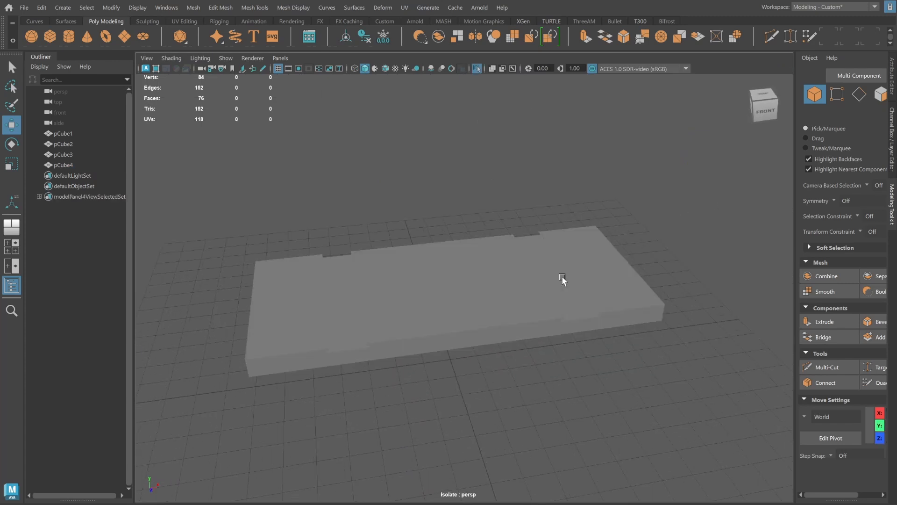
pyautogui.keyDown('alt'); pyautogui.moveTo(632, 237); pyautogui.dragTo(571, 244); pyautogui.keyUp('alt')
pyautogui.scroll(3, 571, 247)
pyautogui.click(570, 263)
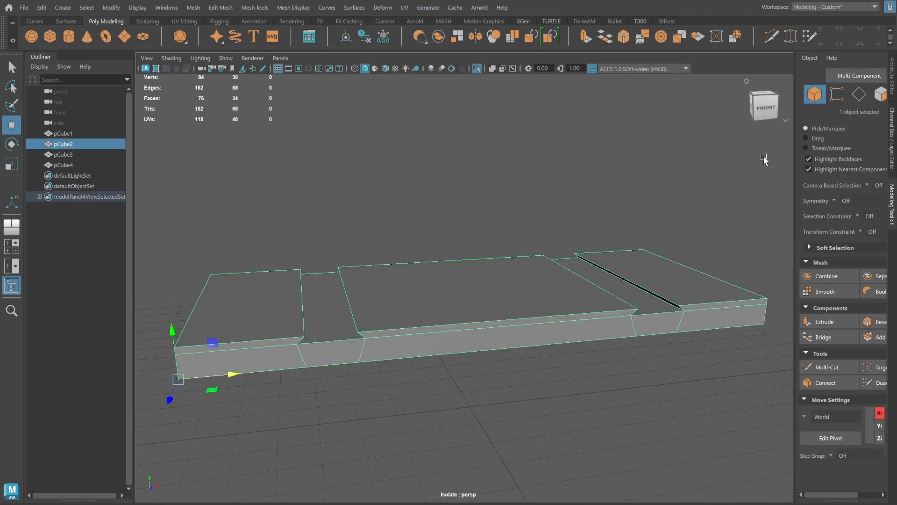
pyautogui.click(859, 94)
# Select the top border edges of the slab's first end section and the adjoining front and slot edges of the middle section.
pyautogui.keyDown('alt'); pyautogui.moveTo(472, 264); pyautogui.dragTo(311, 346); pyautogui.keyUp('alt')
pyautogui.click(310, 350)
pyautogui.keyDown('shift'); pyautogui.click(234, 349); pyautogui.keyUp('shift')
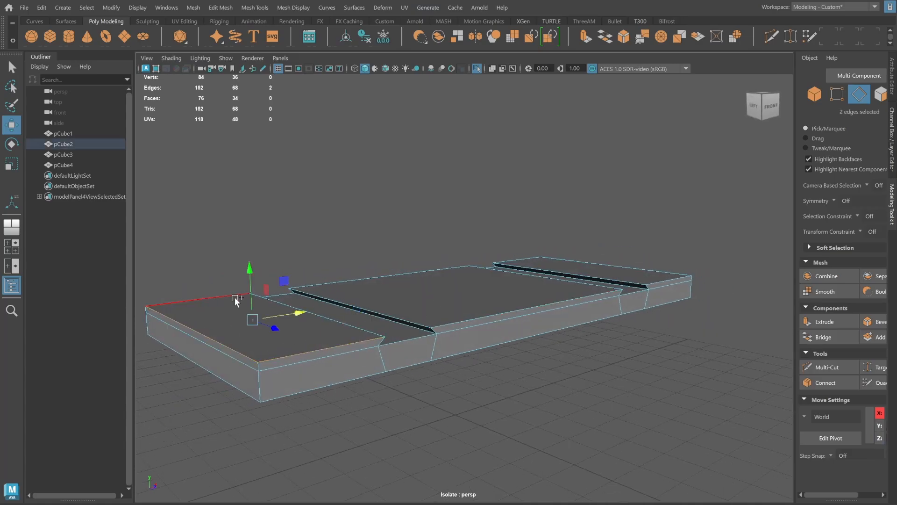
pyautogui.keyDown('shift'); pyautogui.click(231, 296); pyautogui.keyUp('shift')
pyautogui.keyDown('shift'); pyautogui.click(380, 341); pyautogui.keyUp('shift')
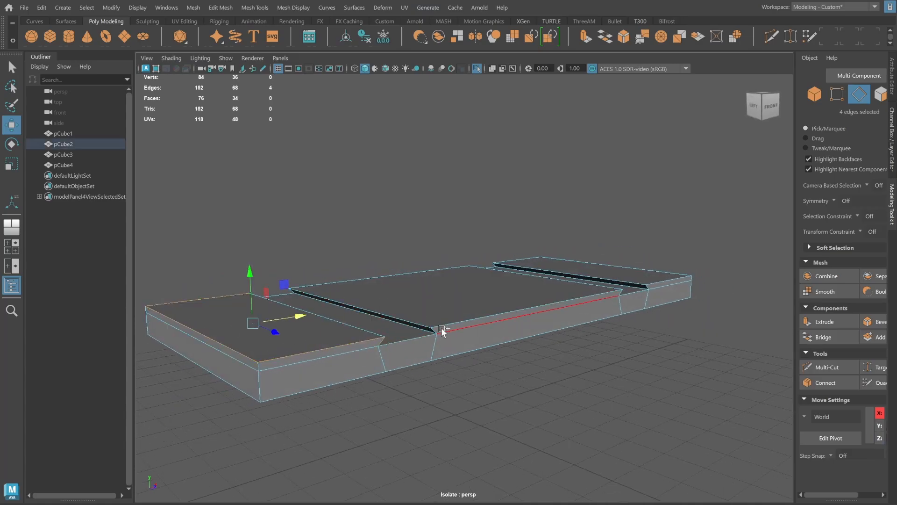
pyautogui.keyDown('shift'); pyautogui.click(429, 334); pyautogui.keyUp('shift')
pyautogui.keyDown('shift'); pyautogui.click(434, 331); pyautogui.keyUp('shift')
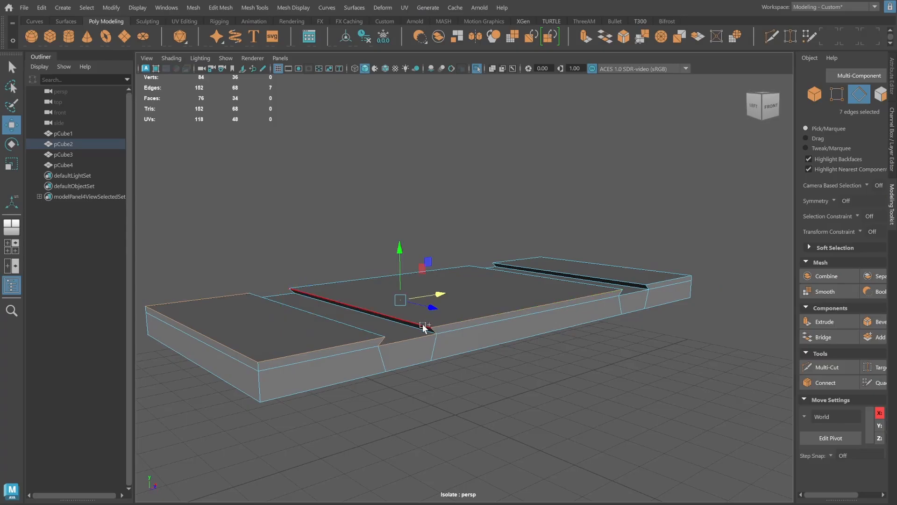
# Add the second slot's edges and the top border edges of the other end section to the selection.
pyautogui.keyDown('shift'); pyautogui.doubleClick(634, 292); pyautogui.keyUp('shift')
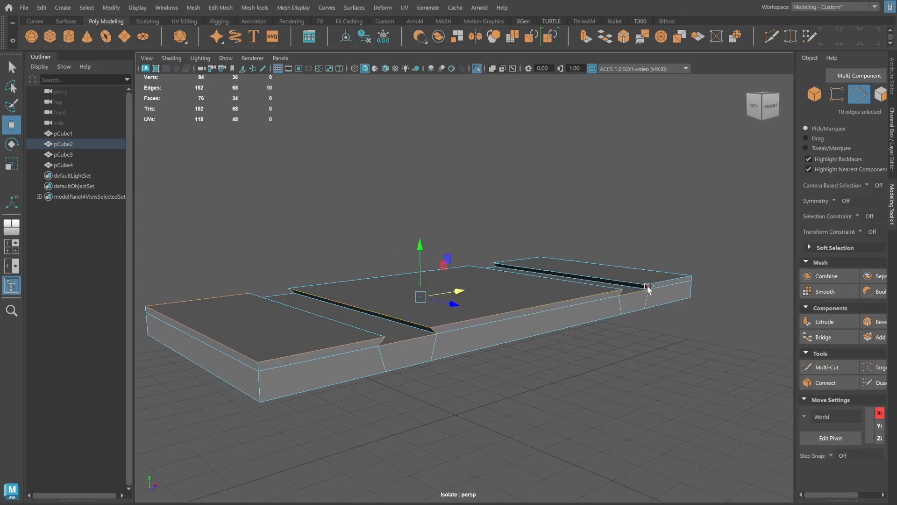
pyautogui.keyDown('shift'); pyautogui.click(647, 286); pyautogui.keyUp('shift')
pyautogui.keyDown('shift'); pyautogui.click(637, 285); pyautogui.keyUp('shift')
pyautogui.keyDown('shift'); pyautogui.click(663, 283); pyautogui.keyUp('shift')
pyautogui.keyDown('alt'); pyautogui.moveTo(669, 276); pyautogui.dragTo(571, 270); pyautogui.keyUp('alt')
pyautogui.keyDown('shift'); pyautogui.doubleClick(603, 387); pyautogui.keyUp('shift')
pyautogui.keyDown('shift'); pyautogui.click(624, 377); pyautogui.keyUp('shift')
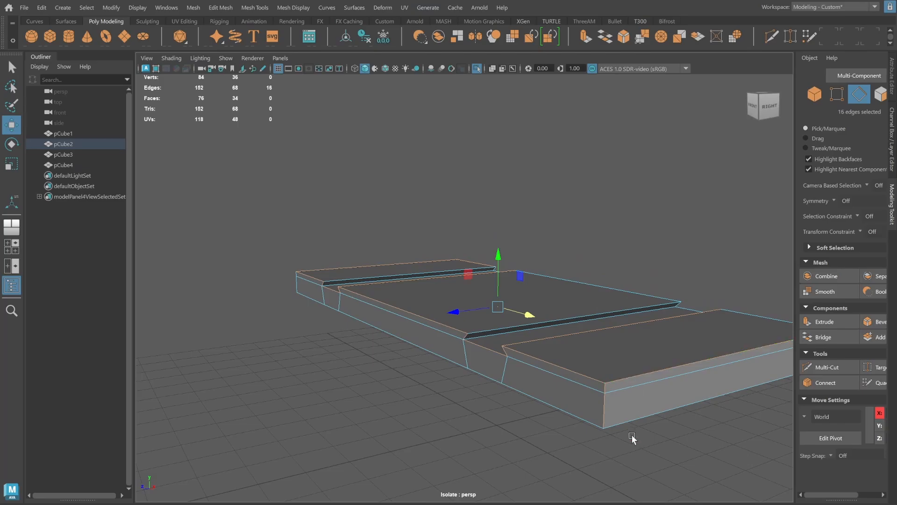
# Add the slab's bottom border edges and vertical corner edges to the selection.
pyautogui.keyDown('shift'); pyautogui.doubleClick(587, 422); pyautogui.keyUp('shift')
pyautogui.keyDown('alt'); pyautogui.moveTo(575, 418); pyautogui.dragTo(436, 344); pyautogui.keyUp('alt')
pyautogui.keyDown('shift'); pyautogui.doubleClick(413, 363); pyautogui.keyUp('shift')
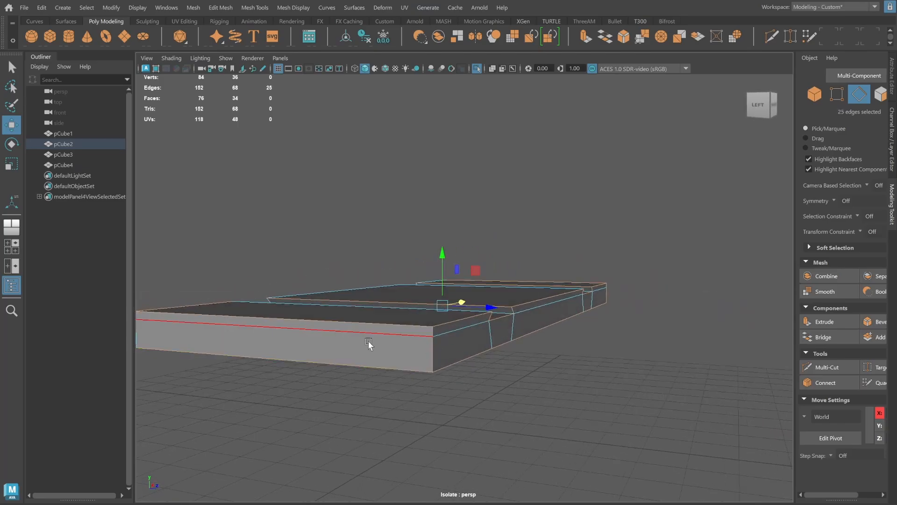
pyautogui.keyDown('alt'); pyautogui.moveTo(368, 341); pyautogui.dragTo(456, 343); pyautogui.keyUp('alt')
pyautogui.keyDown('shift'); pyautogui.doubleClick(644, 350); pyautogui.keyUp('shift')
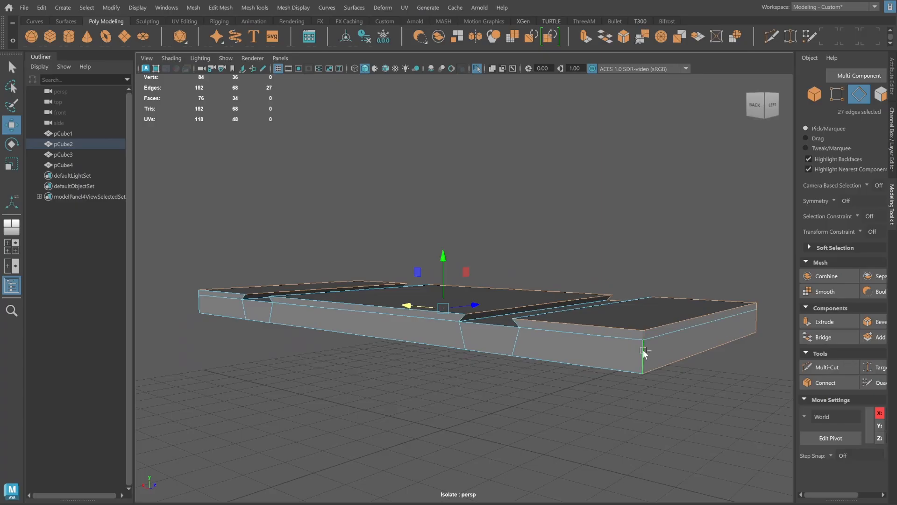
pyautogui.keyDown('shift'); pyautogui.doubleClick(608, 368); pyautogui.keyUp('shift')
# Add the remaining border edges and slot edges on the slab's back side to the selection.
pyautogui.keyDown('alt'); pyautogui.moveTo(280, 309); pyautogui.dragTo(540, 311); pyautogui.keyUp('alt')
pyautogui.keyDown('shift'); pyautogui.doubleClick(364, 312); pyautogui.keyUp('shift')
pyautogui.keyDown('shift'); pyautogui.doubleClick(616, 326); pyautogui.keyUp('shift')
pyautogui.keyDown('alt'); pyautogui.moveTo(616, 327); pyautogui.dragTo(527, 335); pyautogui.keyUp('alt')
pyautogui.keyDown('shift'); pyautogui.doubleClick(558, 306); pyautogui.keyUp('shift')
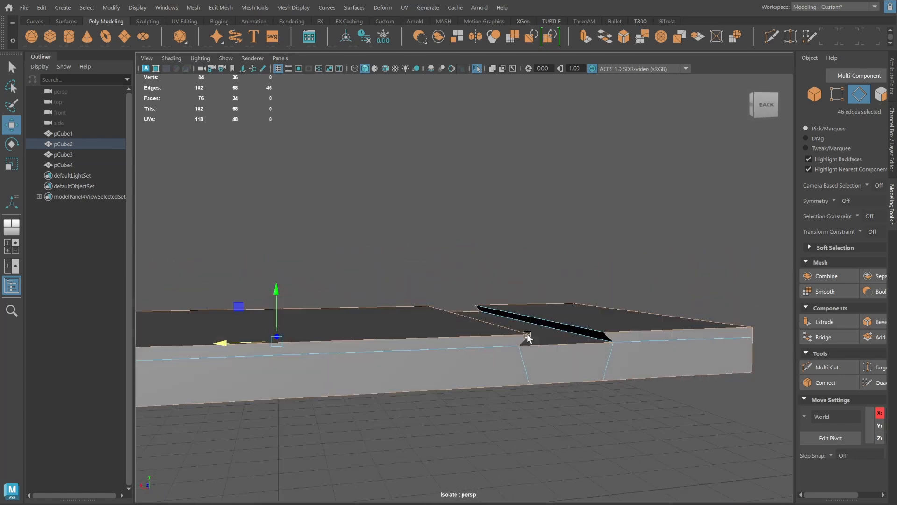
pyautogui.keyDown('shift'); pyautogui.click(585, 335); pyautogui.keyUp('shift')
# Bevel the selected slab edges with 2 segments and a fraction of 0.1.
pyautogui.keyDown('alt'); pyautogui.moveTo(584, 336); pyautogui.dragTo(684, 284); pyautogui.keyUp('alt')
pyautogui.hotkey('ctrl', 'b')
pyautogui.moveTo(444, 348); pyautogui.dragTo(454, 348)
pyautogui.keyDown('alt'); pyautogui.moveTo(662, 270); pyautogui.dragTo(595, 273); pyautogui.keyUp('alt')
pyautogui.scroll(4, 596, 273)
pyautogui.keyDown('alt'); pyautogui.moveTo(542, 303); pyautogui.dragTo(531, 288); pyautogui.keyUp('alt')
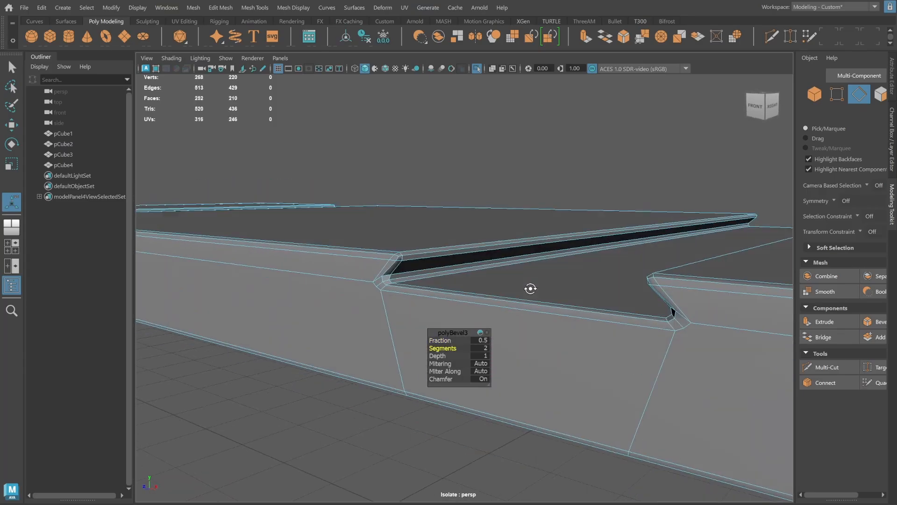
pyautogui.scroll(-5, 613, 283)
pyautogui.keyDown('alt'); pyautogui.moveTo(612, 280); pyautogui.dragTo(798, 261); pyautogui.keyUp('alt')
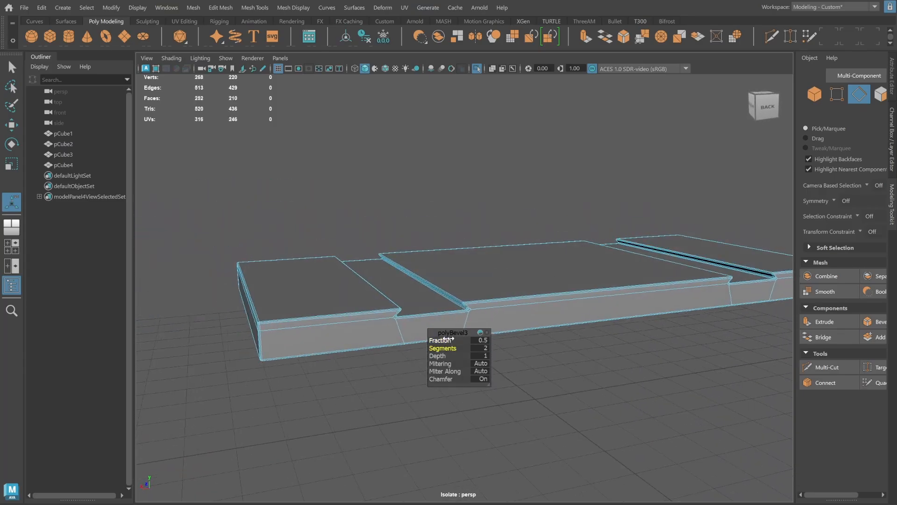
pyautogui.moveTo(449, 338); pyautogui.dragTo(553, 286)
pyautogui.moveTo(441, 341); pyautogui.dragTo(437, 340)
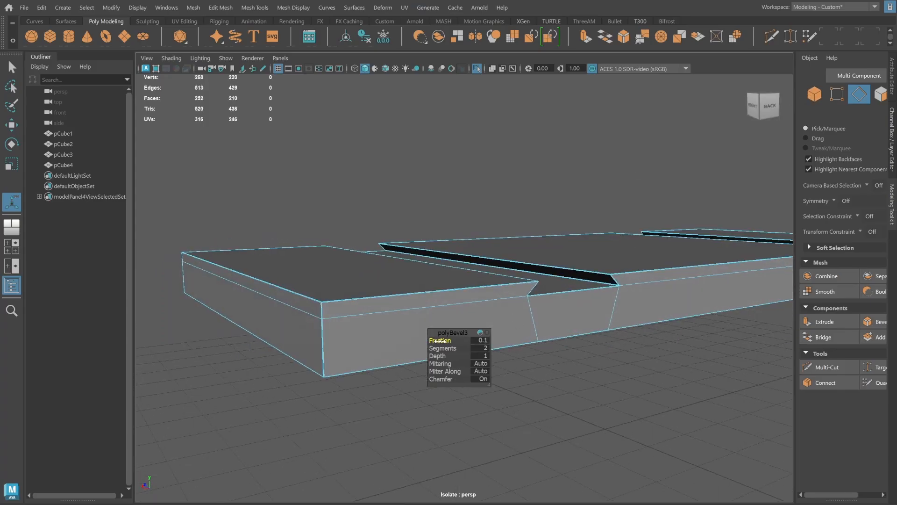
# Return the slab to object mode, deselect it, and exit isolation to show the whole model.
pyautogui.click(814, 96)
pyautogui.click(400, 236)
pyautogui.scroll(-5, 400, 237)
pyautogui.keyDown('alt'); pyautogui.moveTo(400, 237); pyautogui.dragTo(502, 281); pyautogui.keyUp('alt')
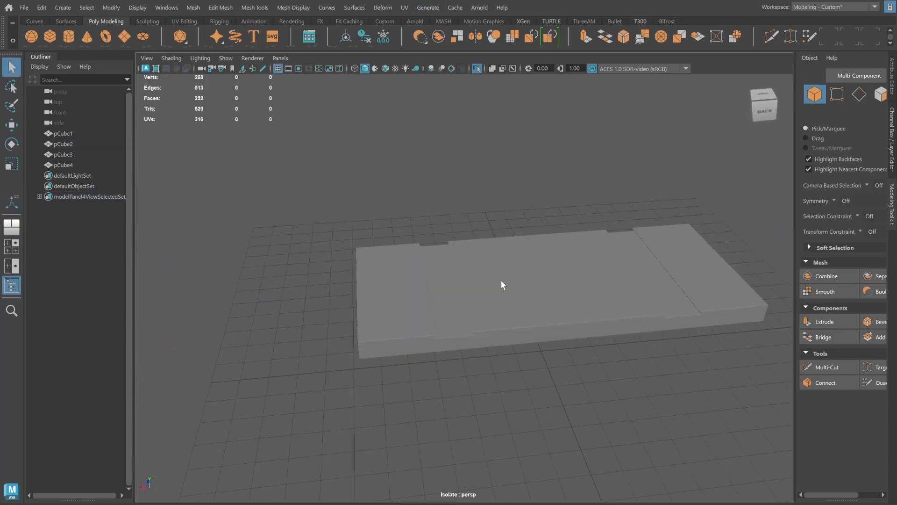
pyautogui.keyDown('alt'); pyautogui.moveTo(501, 280); pyautogui.dragTo(580, 272, button='right'); pyautogui.keyUp('alt')
pyautogui.hotkey('ctrl', '1')
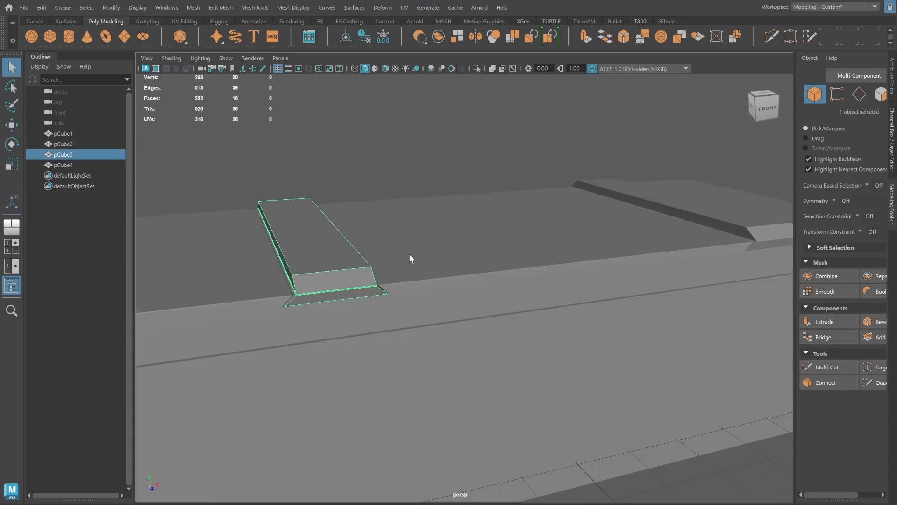
# Scale the original strip's top face narrower across its width and return to object mode.
pyautogui.keyDown('alt'); pyautogui.moveTo(409, 254); pyautogui.dragTo(519, 252); pyautogui.keyUp('alt')
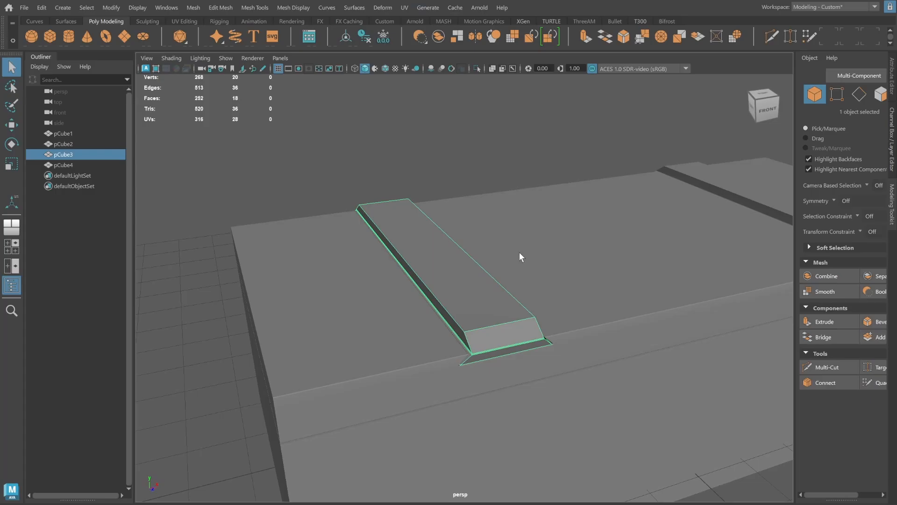
pyautogui.click(881, 94)
pyautogui.click(472, 299)
pyautogui.press('r')
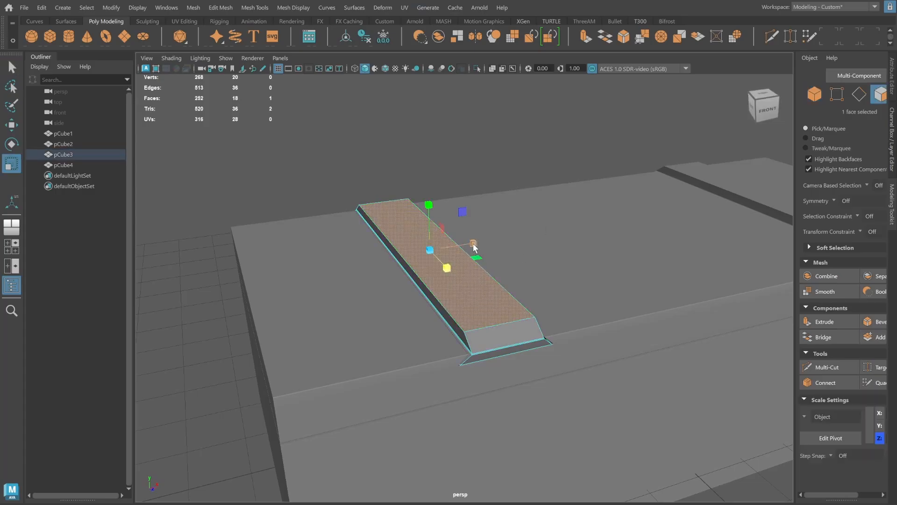
pyautogui.moveTo(474, 247); pyautogui.dragTo(465, 251)
pyautogui.moveTo(460, 256); pyautogui.dragTo(453, 263, button='middle')
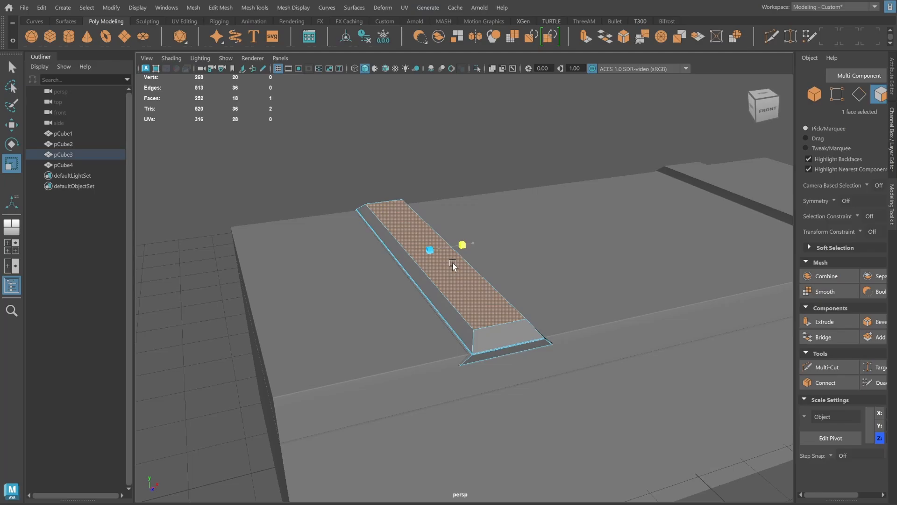
pyautogui.click(814, 94)
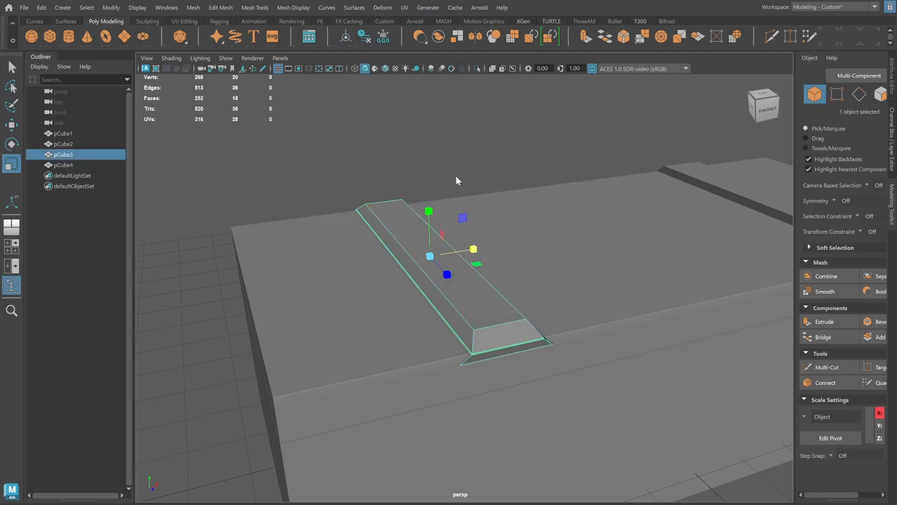
# Insert one centred edge loop around the strip's sloped sides, using the Multiple edge loops option set to 1.
pyautogui.keyDown('shift'); pyautogui.moveTo(455, 175); pyautogui.dragTo(426, 195, button='right'); pyautogui.keyUp('shift')
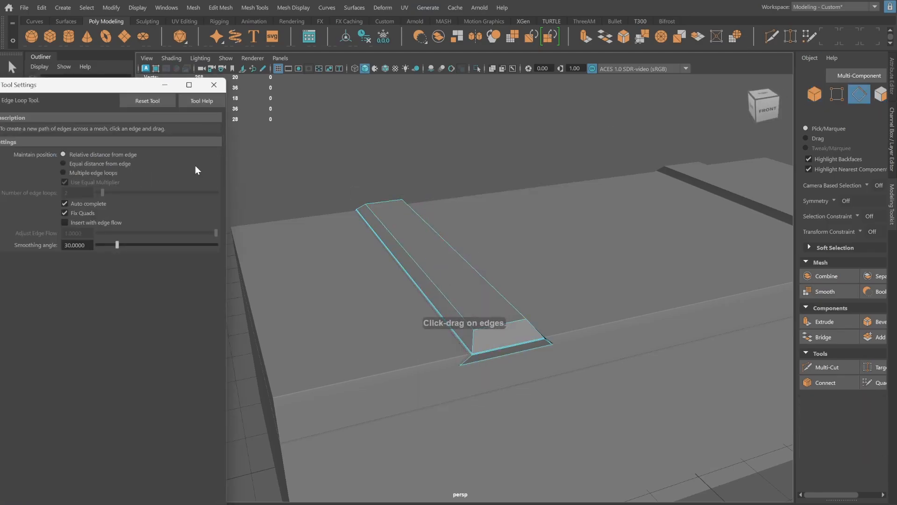
pyautogui.click(85, 173)
pyautogui.click(77, 192)
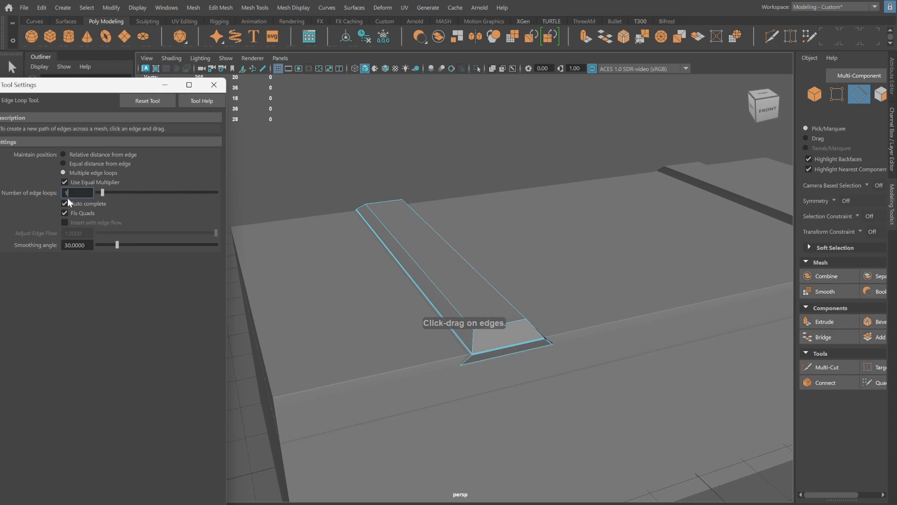
pyautogui.write('1')
pyautogui.click(473, 344)
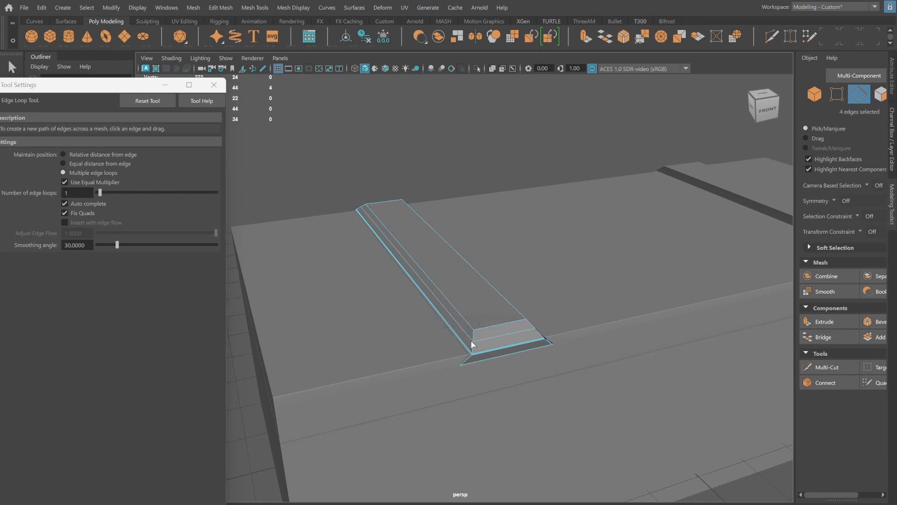
# Scale the new edge loop outward uniformly to round the strip's sides, close the tool settings, and deselect in object mode.
pyautogui.press('q')
pyautogui.press('r')
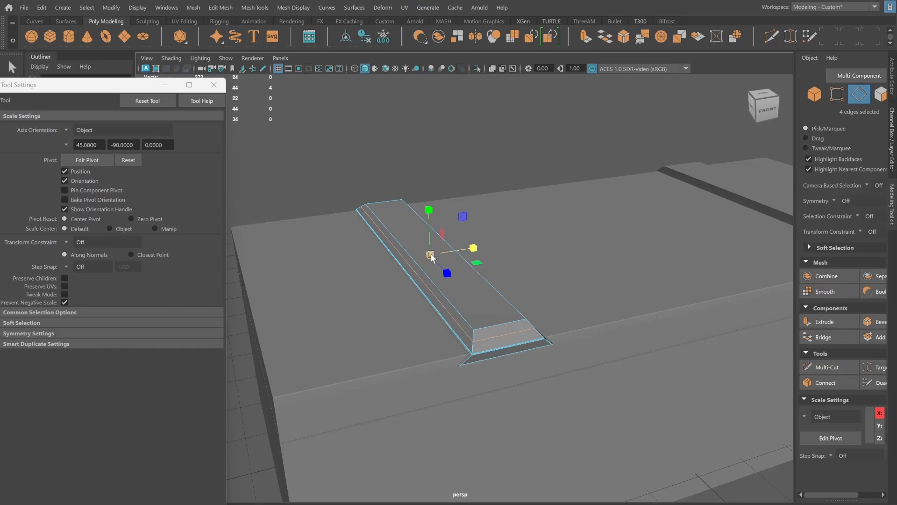
pyautogui.moveTo(431, 256); pyautogui.dragTo(486, 224)
pyautogui.click(214, 85)
pyautogui.click(814, 94)
pyautogui.click(589, 148)
# Bevel the strip's side edge loop with a fraction of 0.1 and 2 segments, and deselect the strip in object mode.
pyautogui.scroll(-5, 507, 220)
pyautogui.scroll(5, 506, 220)
pyautogui.click(472, 266)
pyautogui.click(859, 95)
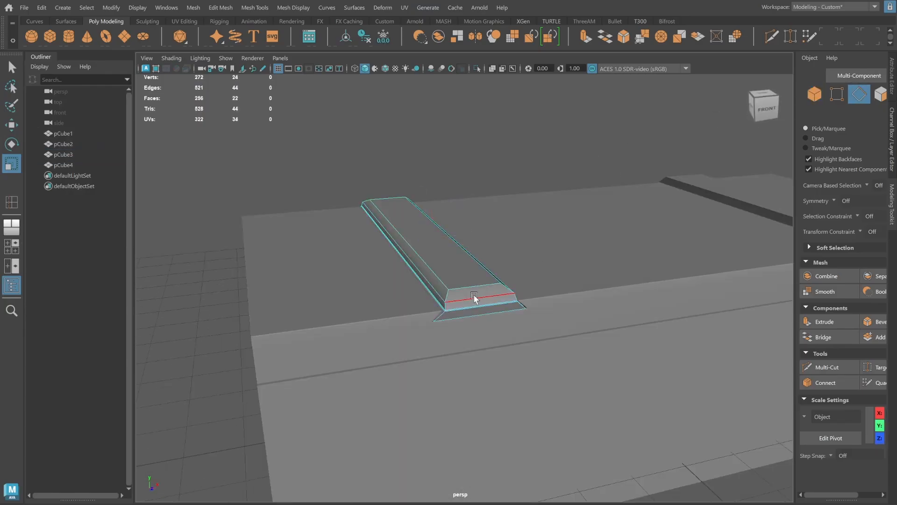
pyautogui.click(473, 297)
pyautogui.keyDown('shift'); pyautogui.moveTo(477, 243); pyautogui.dragTo(481, 277, button='right'); pyautogui.keyUp('shift')
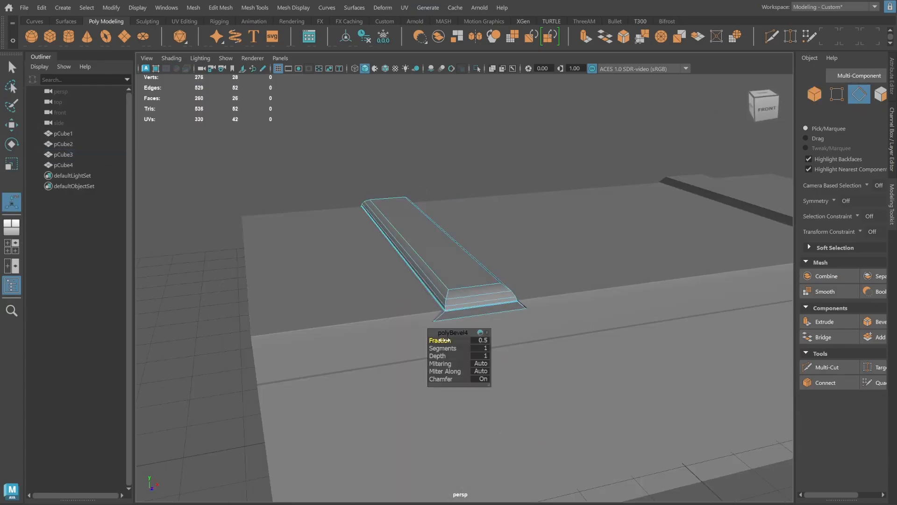
pyautogui.moveTo(443, 341); pyautogui.dragTo(449, 348)
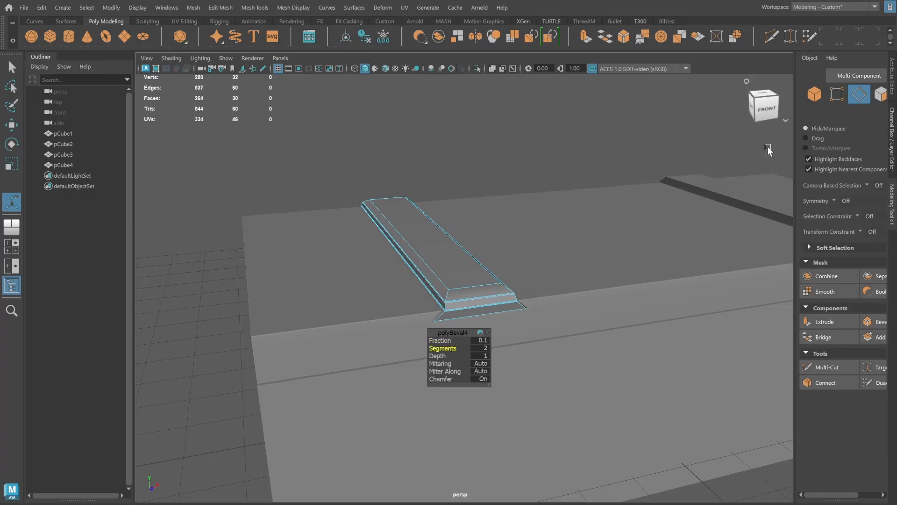
pyautogui.click(813, 94)
pyautogui.press('q')
pyautogui.click(532, 216)
pyautogui.scroll(-3, 533, 216)
pyautogui.click(534, 204)
# Select the original strip's top border, corner edges and base edges in edge mode.
pyautogui.keyDown('alt'); pyautogui.moveTo(533, 204); pyautogui.dragTo(537, 199); pyautogui.keyUp('alt')
pyautogui.keyDown('alt'); pyautogui.moveTo(538, 199); pyautogui.dragTo(685, 228, button='right'); pyautogui.keyUp('alt')
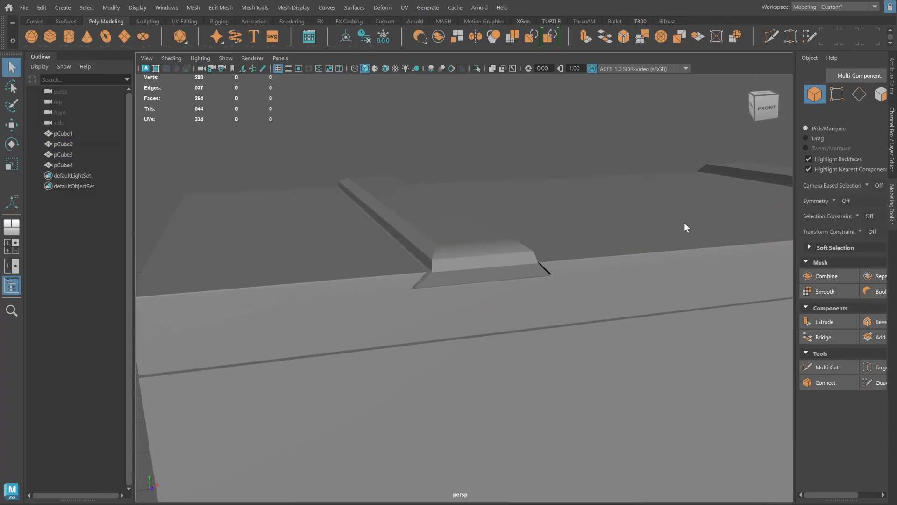
pyautogui.keyDown('alt'); pyautogui.moveTo(560, 248); pyautogui.dragTo(581, 258); pyautogui.keyUp('alt')
pyautogui.click(562, 279)
pyautogui.click(859, 97)
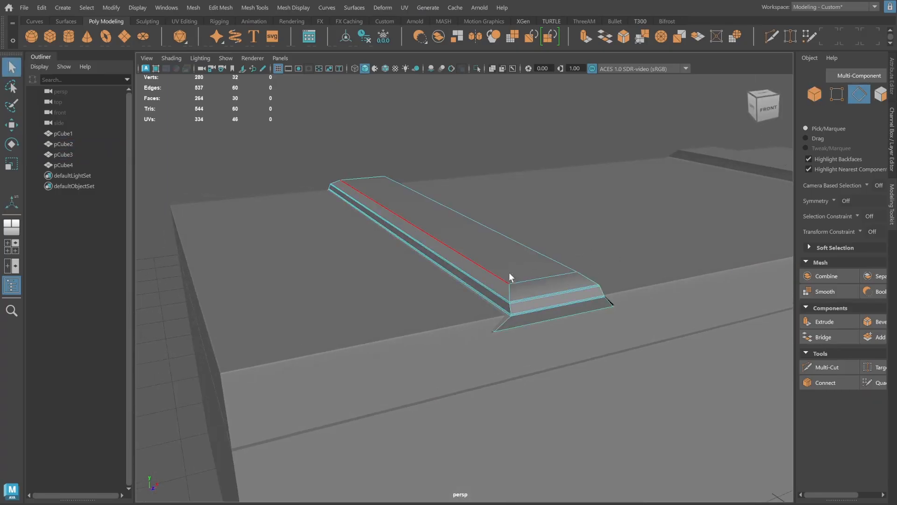
pyautogui.doubleClick(507, 287)
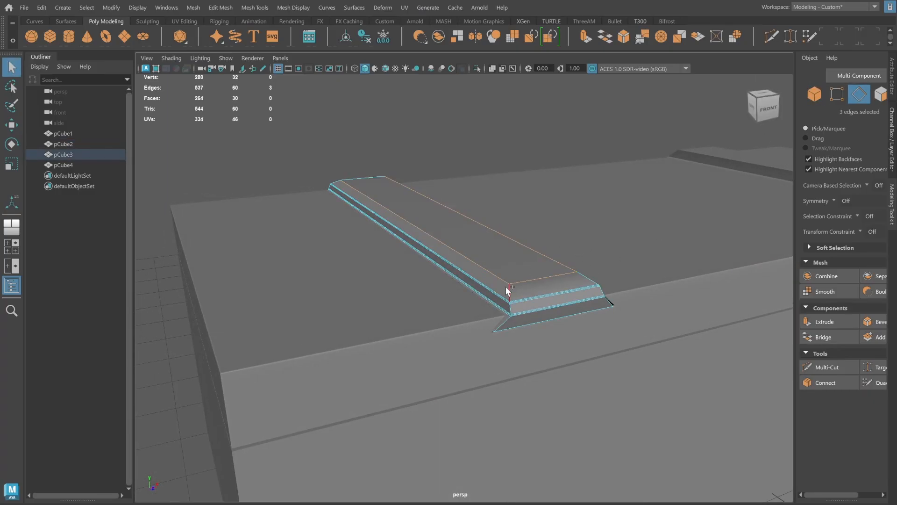
pyautogui.keyDown('shift'); pyautogui.doubleClick(587, 276); pyautogui.keyUp('shift')
pyautogui.keyDown('shift'); pyautogui.click(544, 320); pyautogui.keyUp('shift')
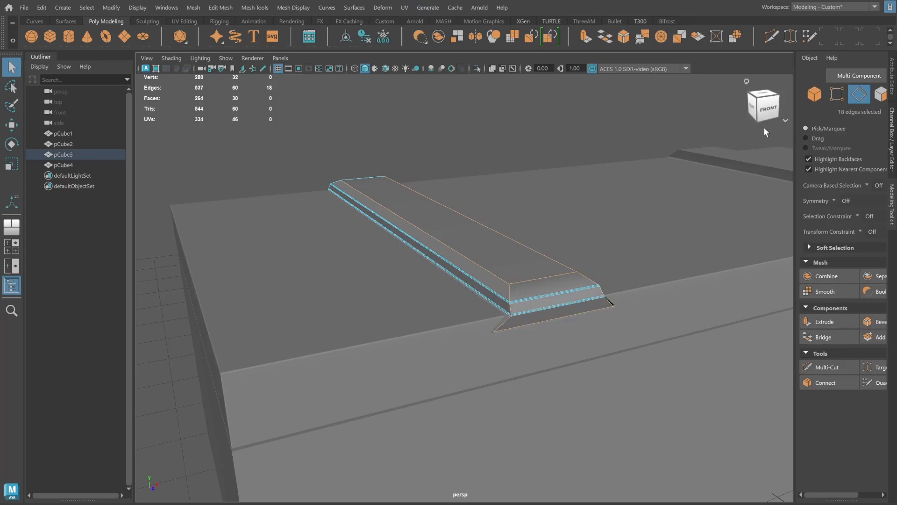
# Add the strip's remaining side, back-end and base edges to the bevel selection, checking hidden edges in wireframe.
pyautogui.press('4')
pyautogui.keyDown('shift'); pyautogui.click(481, 321); pyautogui.keyUp('shift')
pyautogui.keyDown('alt'); pyautogui.moveTo(480, 321); pyautogui.dragTo(527, 272); pyautogui.keyUp('alt')
pyautogui.keyDown('alt'); pyautogui.moveTo(653, 222); pyautogui.dragTo(605, 201); pyautogui.keyUp('alt')
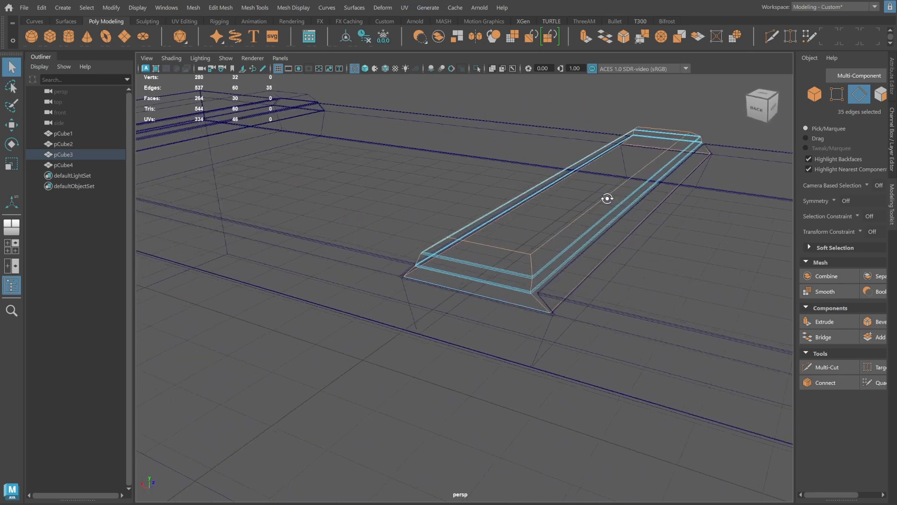
pyautogui.keyDown('shift'); pyautogui.doubleClick(603, 192); pyautogui.keyUp('shift')
pyautogui.press('5')
pyautogui.keyDown('alt'); pyautogui.moveTo(652, 176); pyautogui.dragTo(612, 198); pyautogui.keyUp('alt')
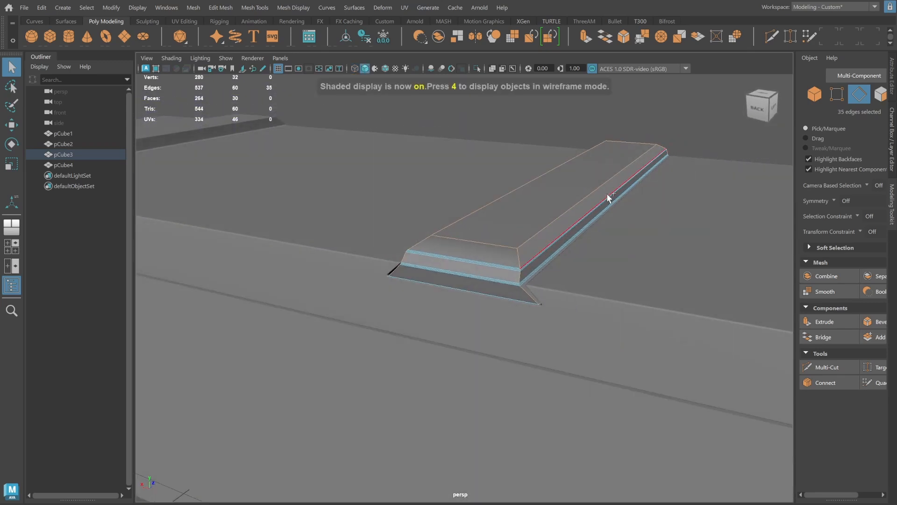
pyautogui.keyDown('shift'); pyautogui.click(606, 193); pyautogui.keyUp('shift')
pyautogui.keyDown('alt'); pyautogui.moveTo(667, 195); pyautogui.dragTo(562, 264); pyautogui.keyUp('alt')
# Bevel the selected strip edges with 2 segments and a small fraction, and return to object mode.
pyautogui.keyDown('shift'); pyautogui.rightClick(562, 264); pyautogui.keyUp('shift')
pyautogui.click(619, 264)
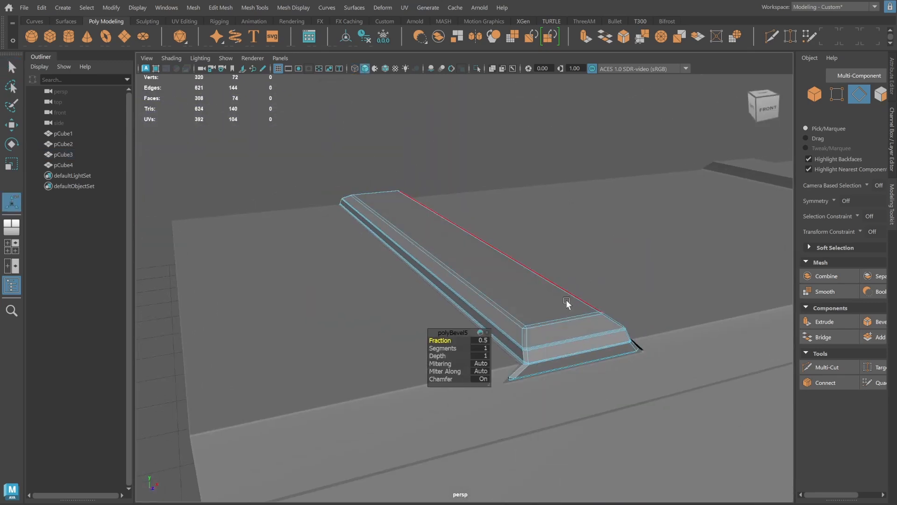
pyautogui.press('f')
pyautogui.moveTo(442, 349); pyautogui.dragTo(430, 341)
pyautogui.keyDown('alt'); pyautogui.moveTo(544, 302); pyautogui.dragTo(449, 292, button='right'); pyautogui.keyUp('alt')
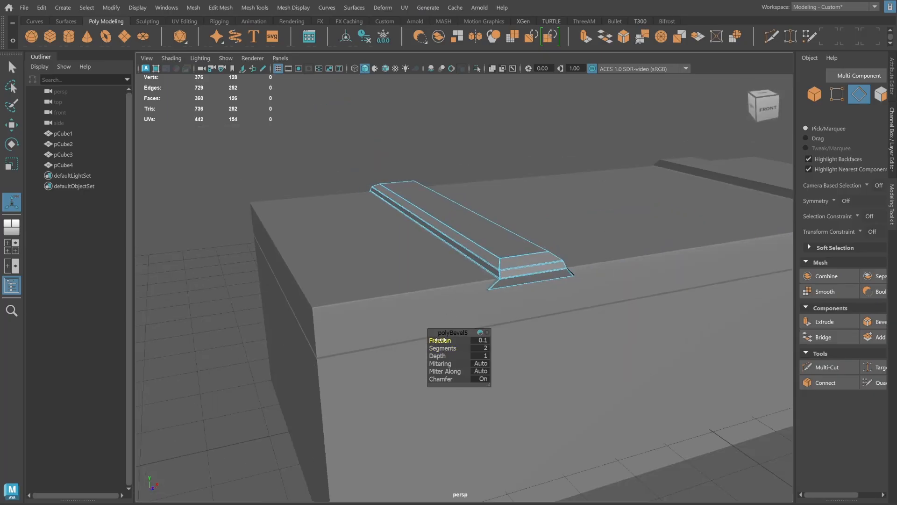
pyautogui.moveTo(444, 340); pyautogui.dragTo(439, 340)
pyautogui.keyDown('alt'); pyautogui.moveTo(448, 317); pyautogui.dragTo(664, 257, button='right'); pyautogui.keyUp('alt')
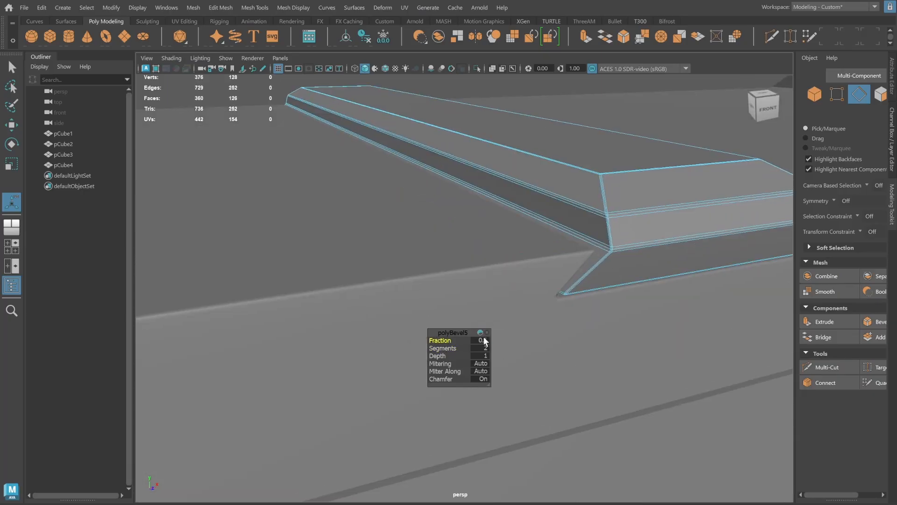
pyautogui.press('Return')
pyautogui.click(815, 94)
# Delete the old strip in the box's second slot.
pyautogui.keyDown('alt'); pyautogui.moveTo(584, 196); pyautogui.dragTo(392, 201, button='right'); pyautogui.keyUp('alt')
pyautogui.click(411, 187)
pyautogui.click(642, 237)
pyautogui.press('Delete')
# Duplicate the beveled strip and move the copy along X until it fits the second slot in the front view.
pyautogui.click(451, 267)
pyautogui.hotkey('ctrl', 'd')
pyautogui.press('w')
pyautogui.moveTo(481, 238); pyautogui.dragTo(688, 202)
pyautogui.press('space')
pyautogui.press('space')
pyautogui.scroll(-5, 494, 296)
pyautogui.scroll(4, 525, 311)
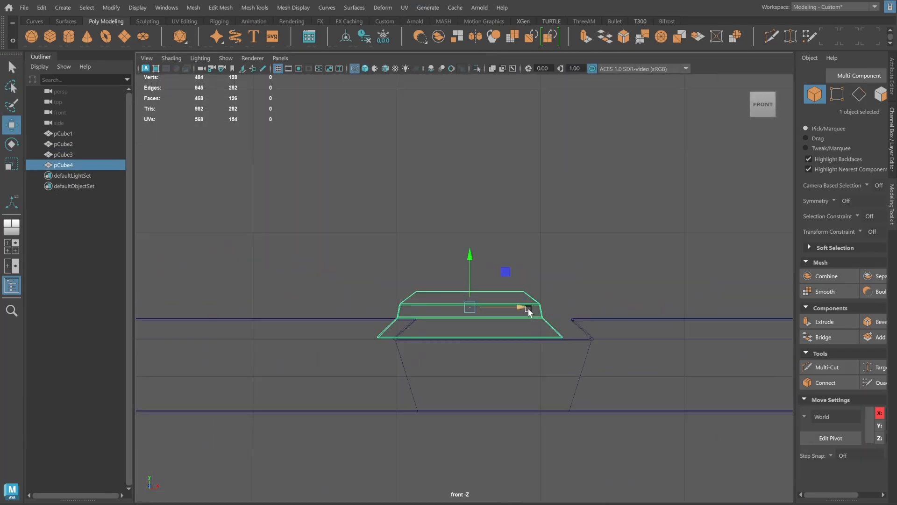
pyautogui.moveTo(524, 309); pyautogui.dragTo(547, 308)
pyautogui.press('space')
pyautogui.press('space')
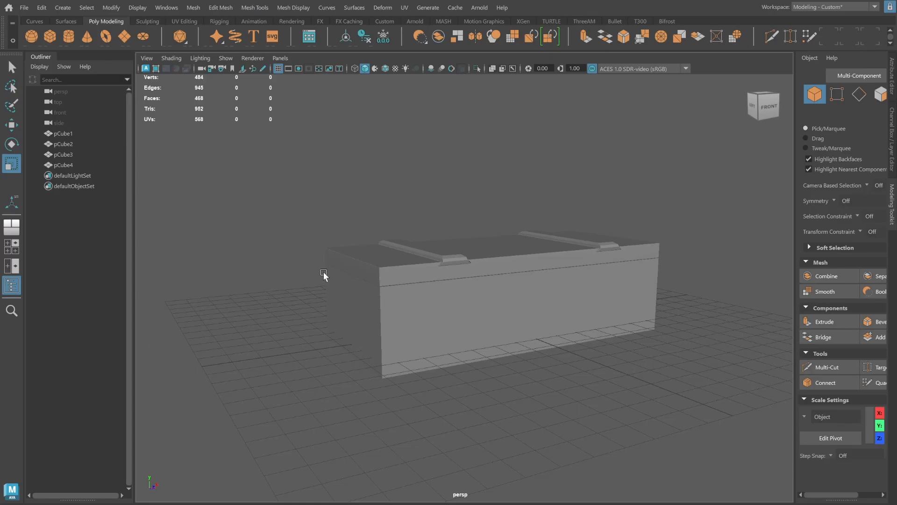
# Duplicate the slotted top slab and set the copy's Rotate Z to 180.
pyautogui.click(384, 275)
pyautogui.keyDown('alt'); pyautogui.moveTo(605, 310); pyautogui.dragTo(590, 312); pyautogui.keyUp('alt')
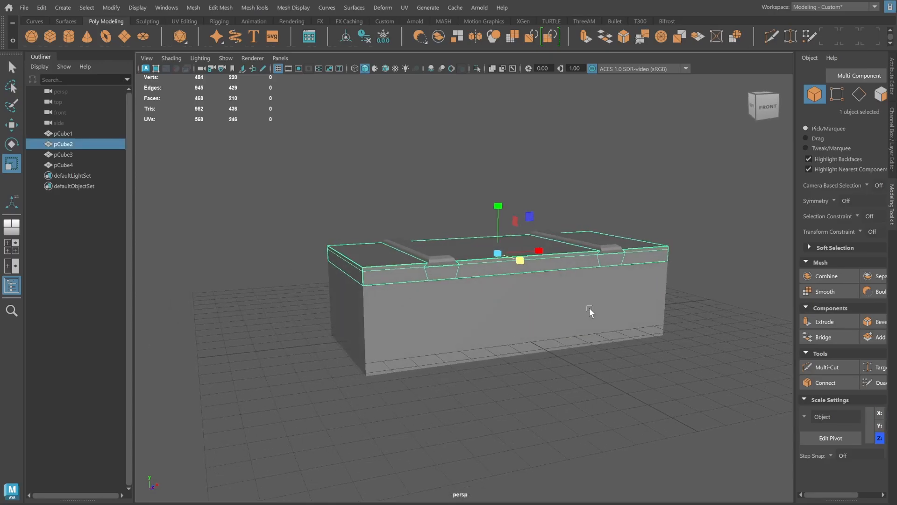
pyautogui.hotkey('ctrl', 'd')
pyautogui.press('e')
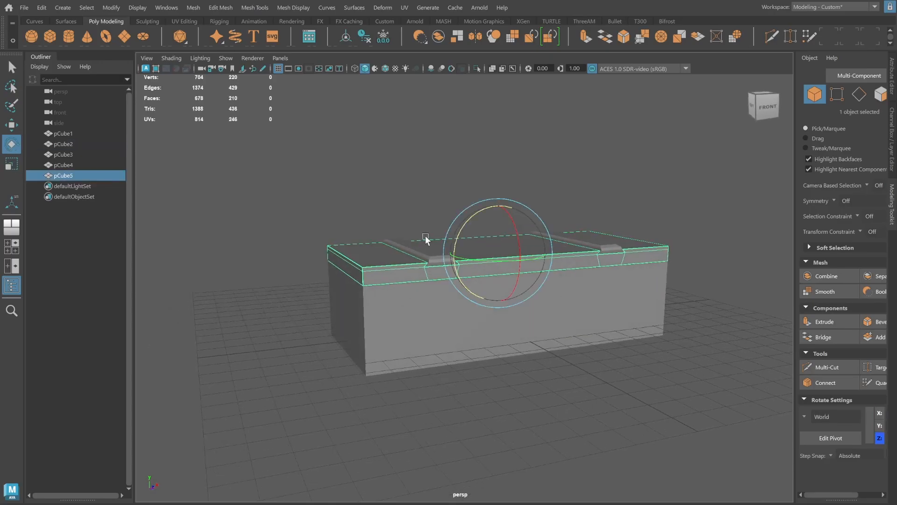
pyautogui.moveTo(478, 210); pyautogui.dragTo(444, 389)
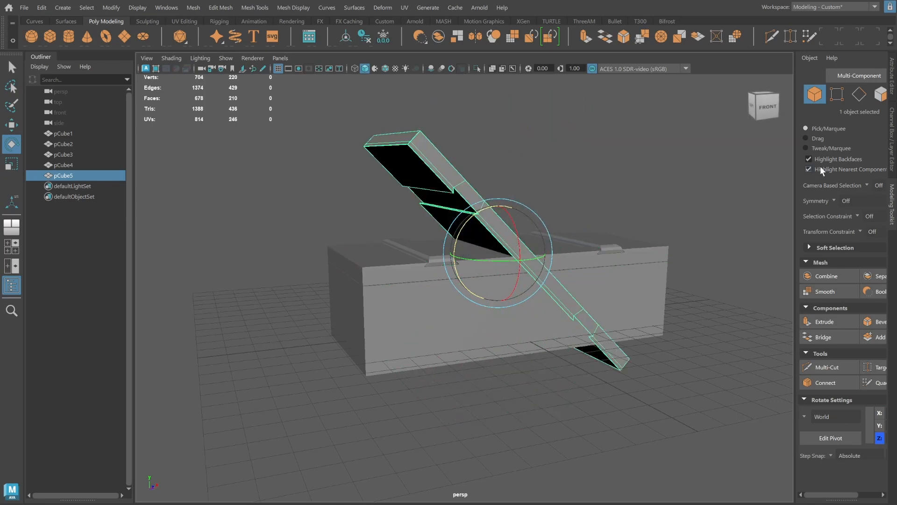
pyautogui.click(892, 161)
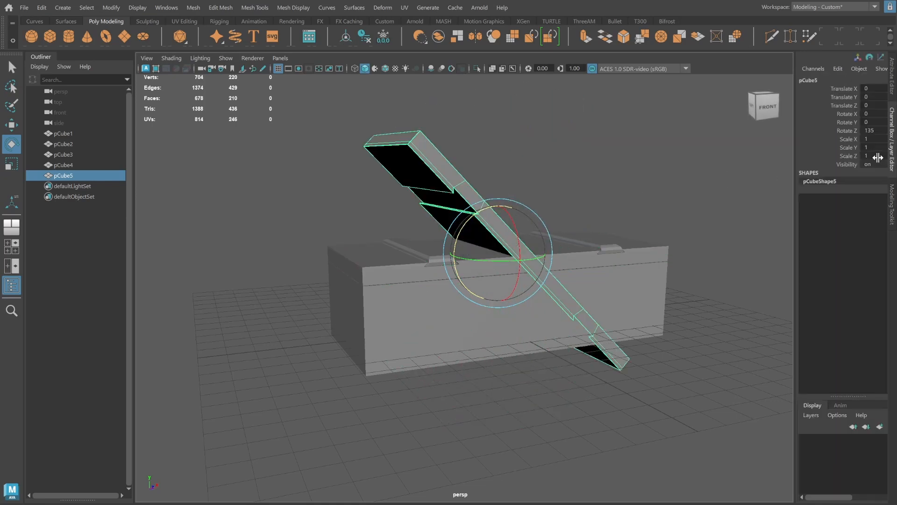
pyautogui.doubleClick(874, 131)
pyautogui.press('Return')
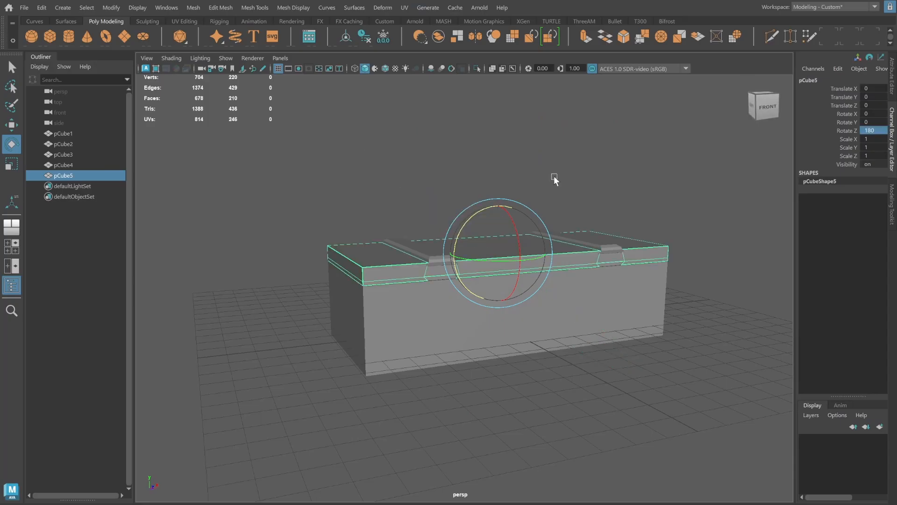
# Move the flipped slab copy down to the box's base, to a Translate Y of about -3.614.
pyautogui.scroll(2, 514, 190)
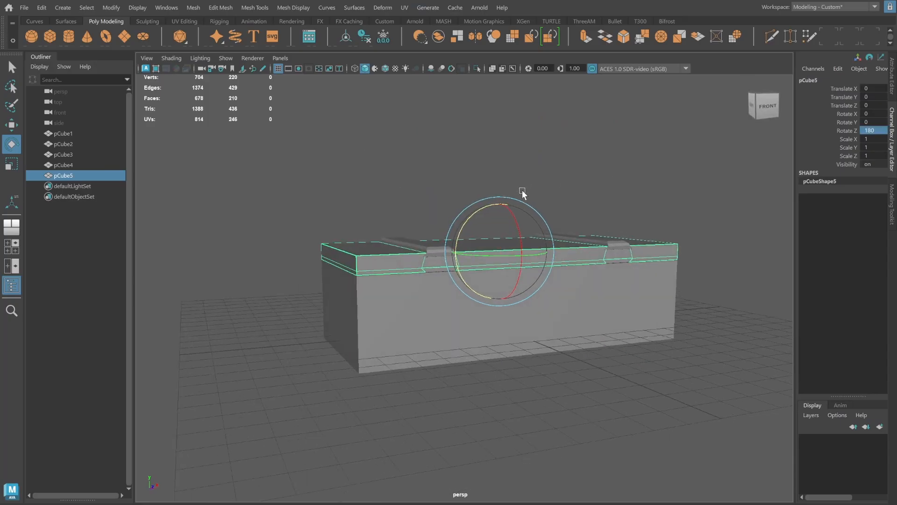
pyautogui.press('w')
pyautogui.moveTo(497, 200); pyautogui.dragTo(488, 292)
pyautogui.press('space')
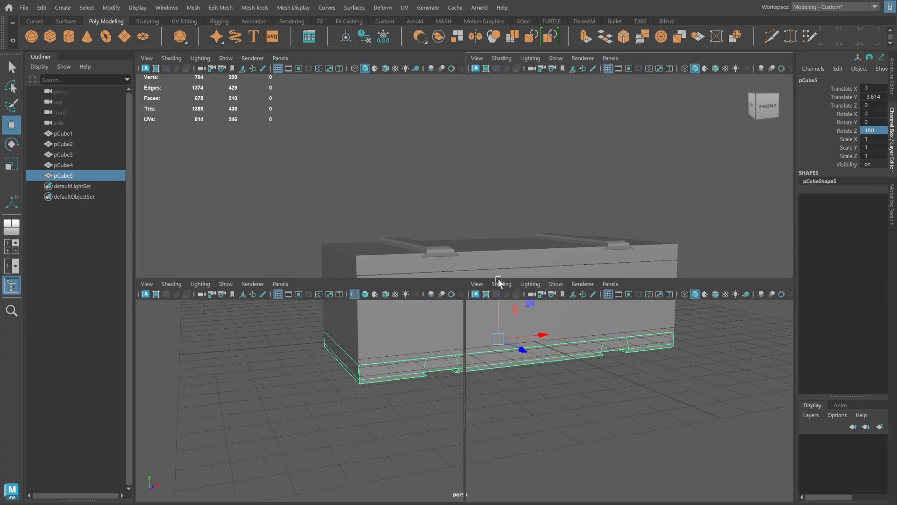
pyautogui.press('space')
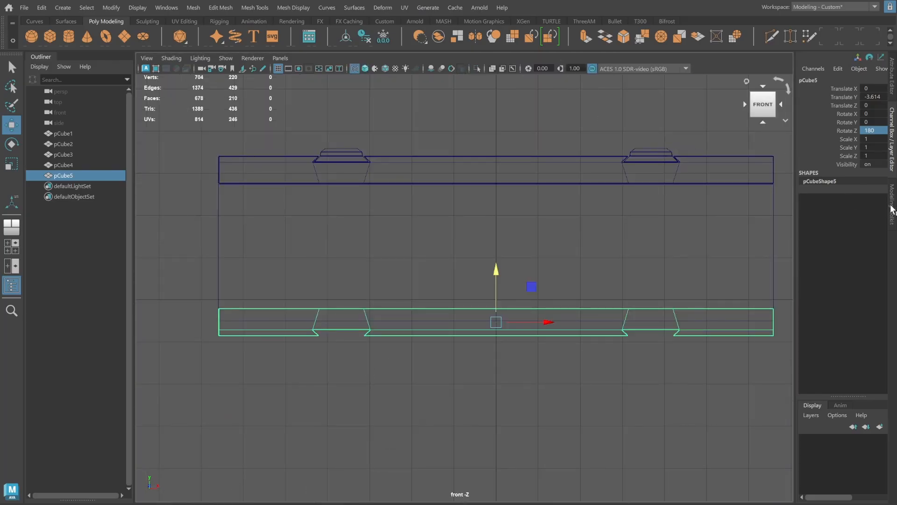
# Lower the bottom slab's upper vertices to roughly halve its thickness, return to object mode, and hide the viewport grid.
pyautogui.click(892, 208)
pyautogui.click(836, 94)
pyautogui.moveTo(182, 290); pyautogui.dragTo(789, 321)
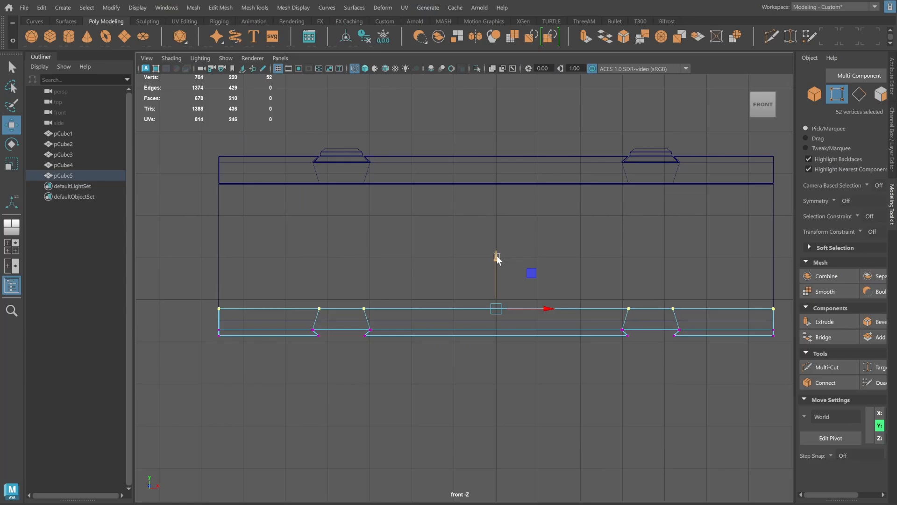
pyautogui.moveTo(497, 258); pyautogui.dragTo(496, 274)
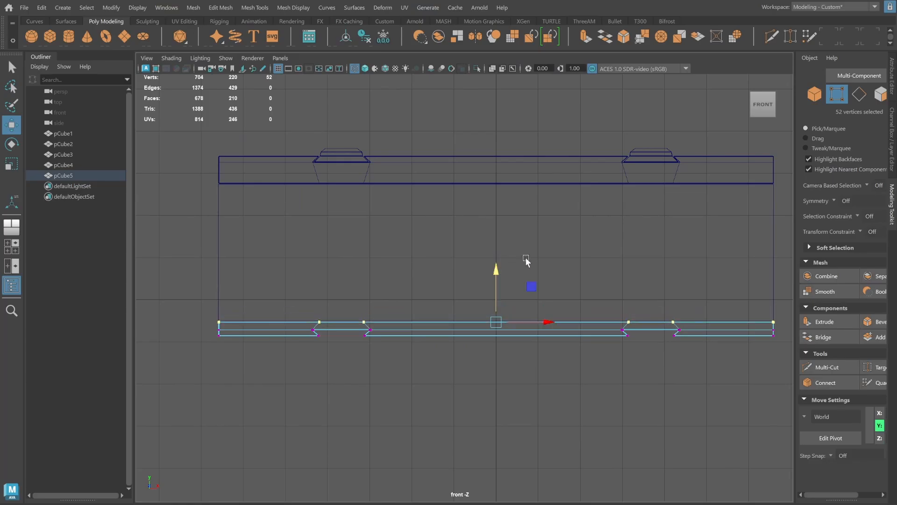
pyautogui.press('space')
pyautogui.press('space')
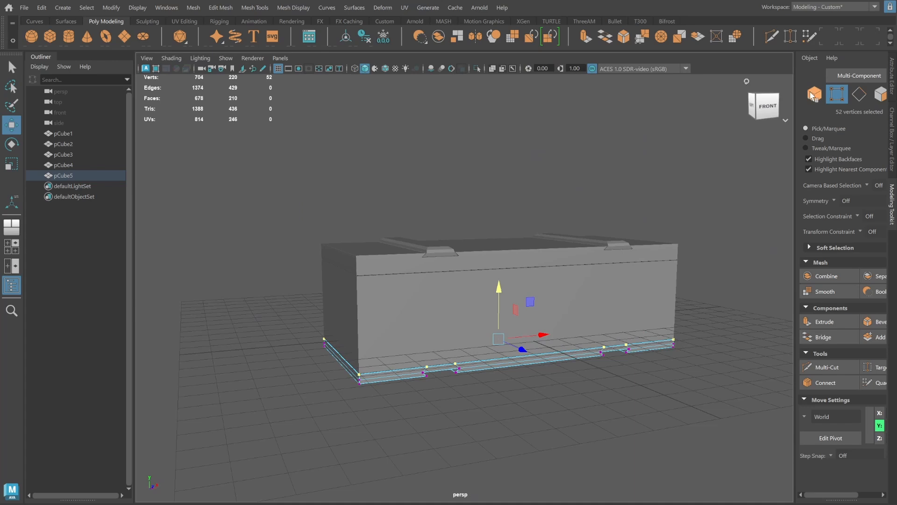
pyautogui.click(811, 94)
pyautogui.click(673, 229)
pyautogui.moveTo(638, 265)
pyautogui.keyDown('alt'); pyautogui.mouseDown()
pyautogui.moveTo(614, 266)
pyautogui.moveTo(627, 265)
pyautogui.mouseUp(); pyautogui.keyUp('alt')
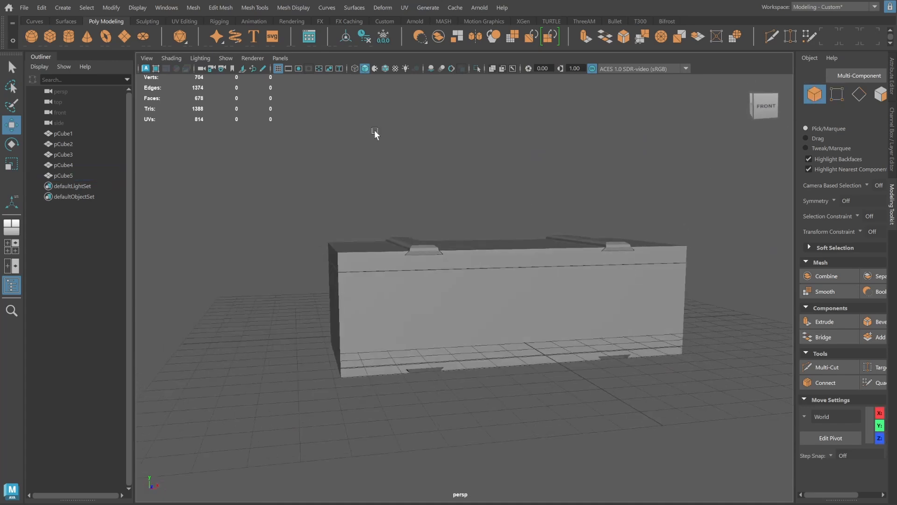
pyautogui.click(278, 68)
pyautogui.keyDown('alt'); pyautogui.moveTo(329, 402); pyautogui.dragTo(337, 409); pyautogui.keyUp('alt')
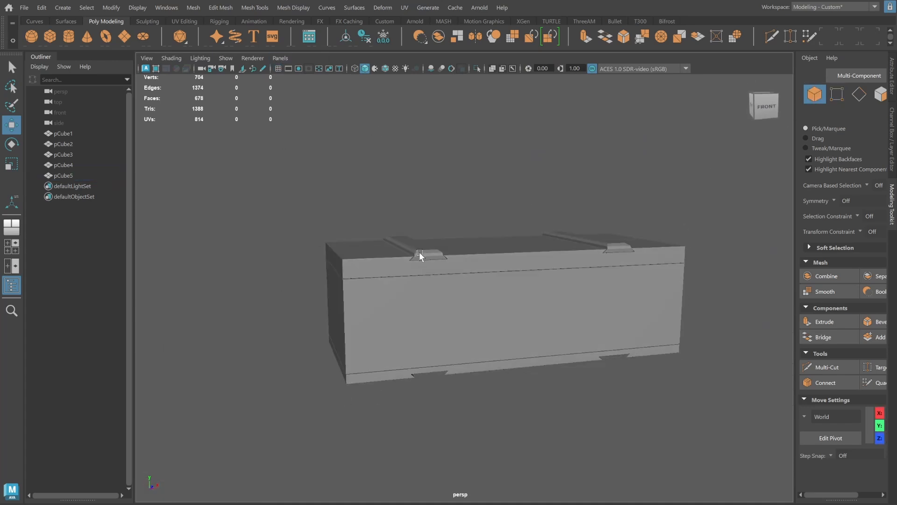
# Group the two beveled strips on the lid and center the group's pivot.
pyautogui.click(421, 256)
pyautogui.keyDown('shift'); pyautogui.click(617, 250); pyautogui.keyUp('shift')
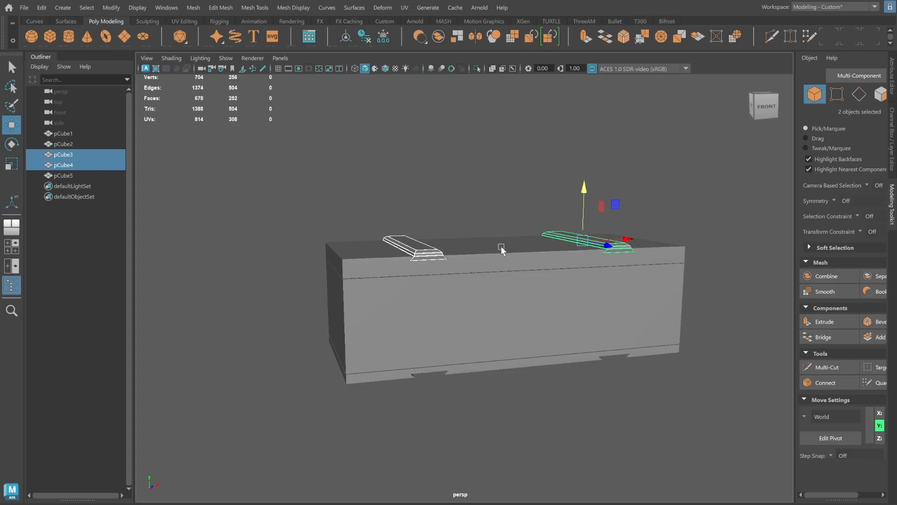
pyautogui.click(42, 7)
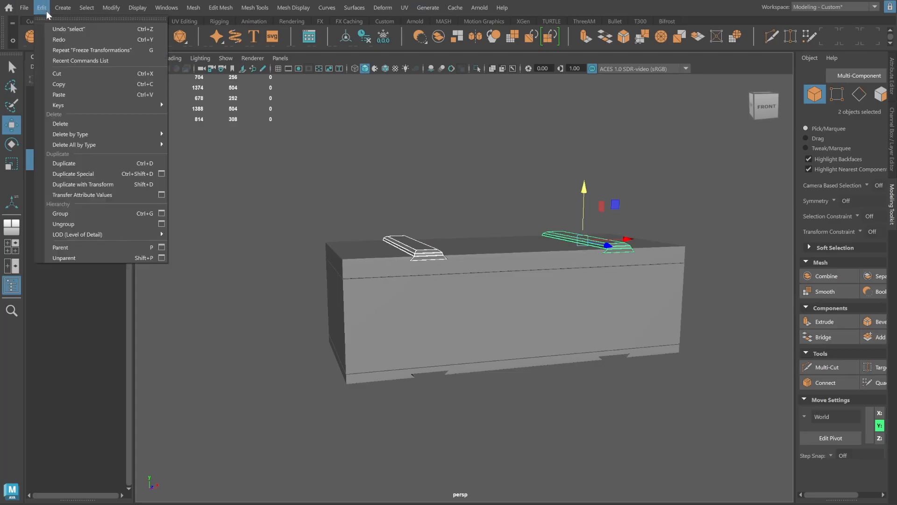
pyautogui.click(149, 214)
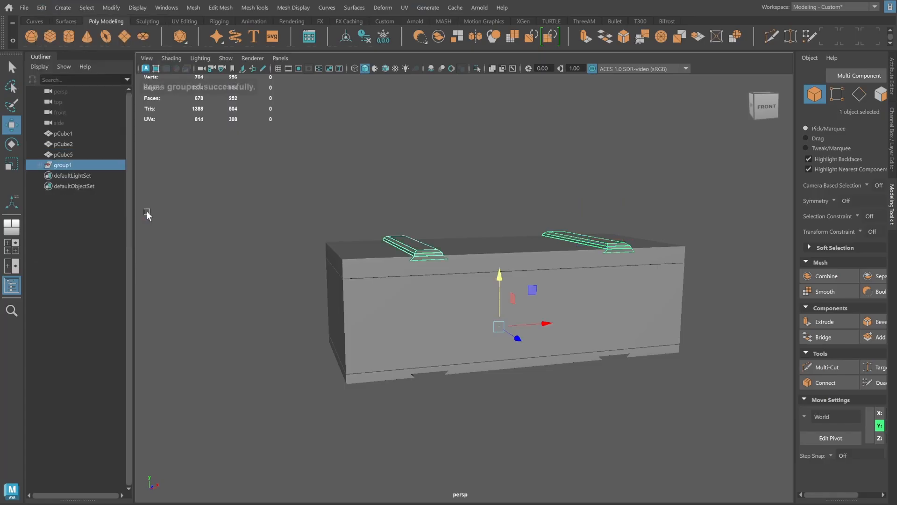
pyautogui.click(346, 39)
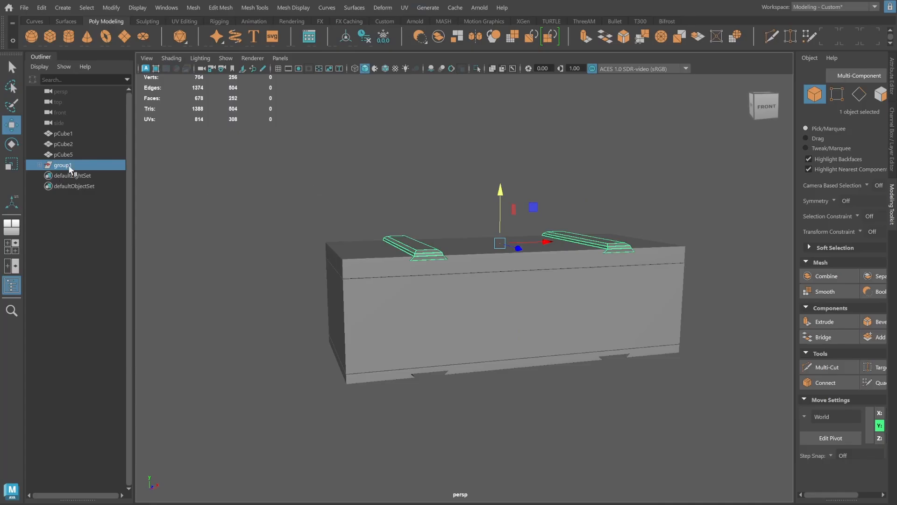
# Turn the strip group upside down by setting its Rotate Z to 180.
pyautogui.press('e')
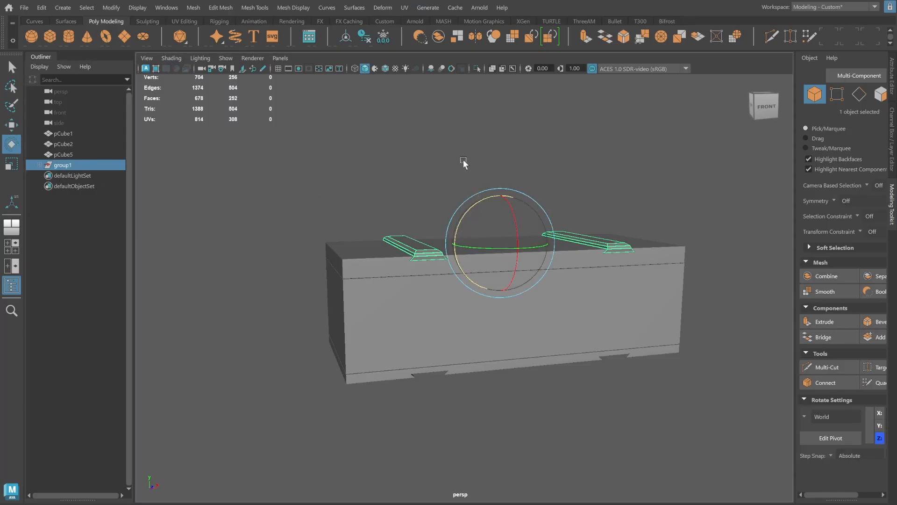
pyautogui.keyDown('alt'); pyautogui.moveTo(463, 160); pyautogui.dragTo(455, 291); pyautogui.keyUp('alt')
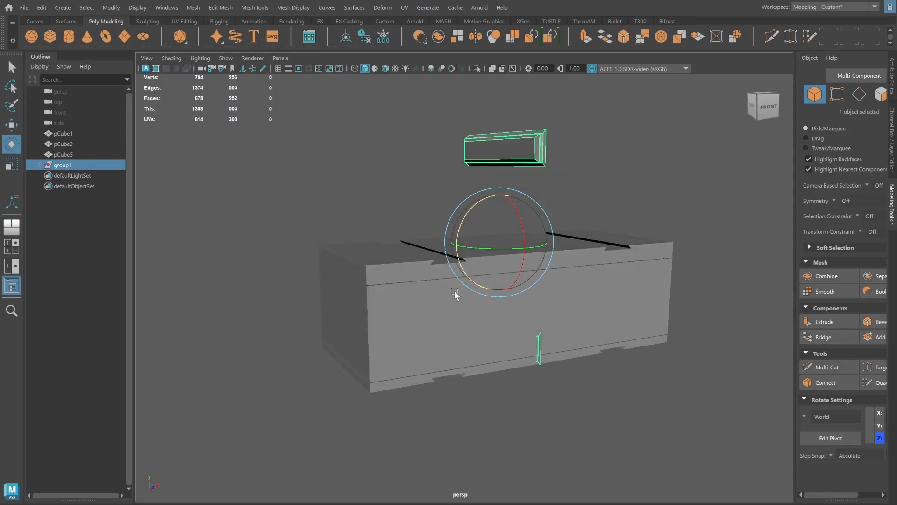
pyautogui.click(893, 129)
pyautogui.click(872, 131)
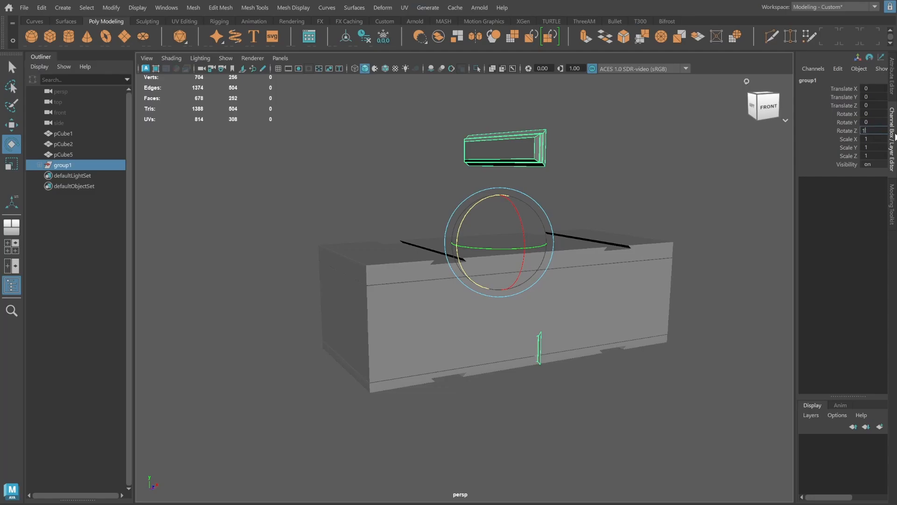
pyautogui.press('Return')
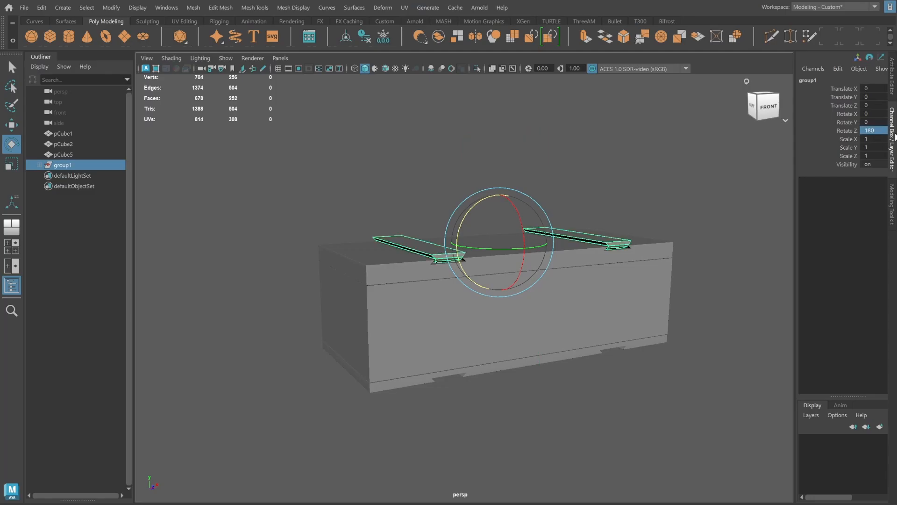
# Move the flipped strip group down into the bottom slab's slots, aligning it in the front view.
pyautogui.press('w')
pyautogui.moveTo(495, 185); pyautogui.dragTo(498, 225)
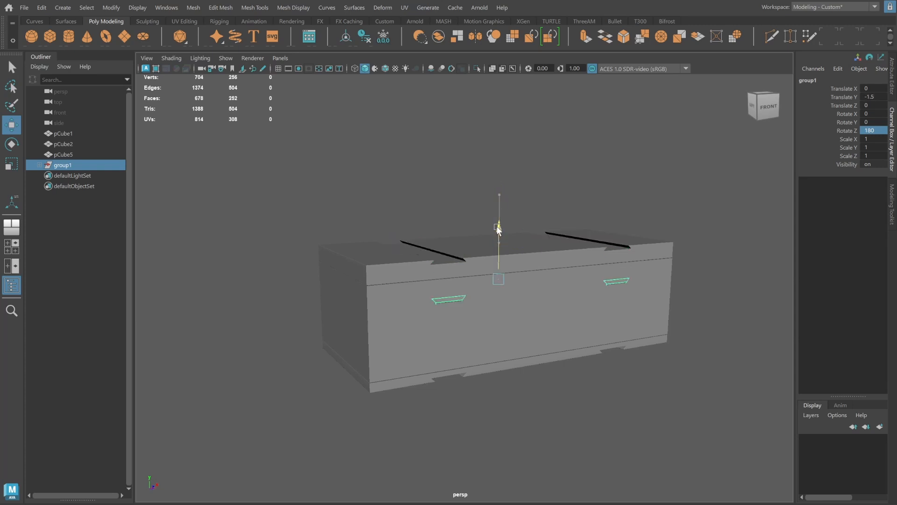
pyautogui.press('space')
pyautogui.press('space')
# Select the lower vertices of both flipped strips and move them slightly down so the strips protrude further.
pyautogui.click(892, 201)
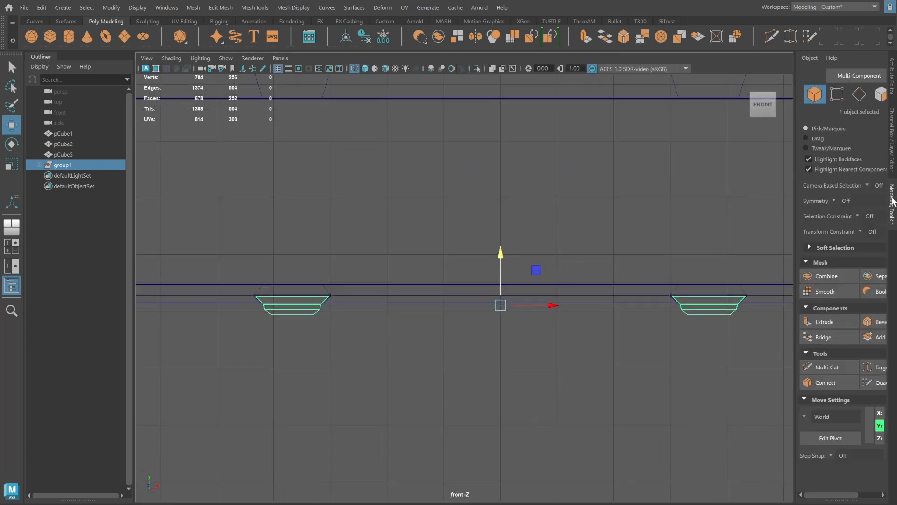
pyautogui.click(837, 95)
pyautogui.moveTo(252, 308); pyautogui.dragTo(765, 334)
pyautogui.moveTo(500, 265); pyautogui.dragTo(500, 270)
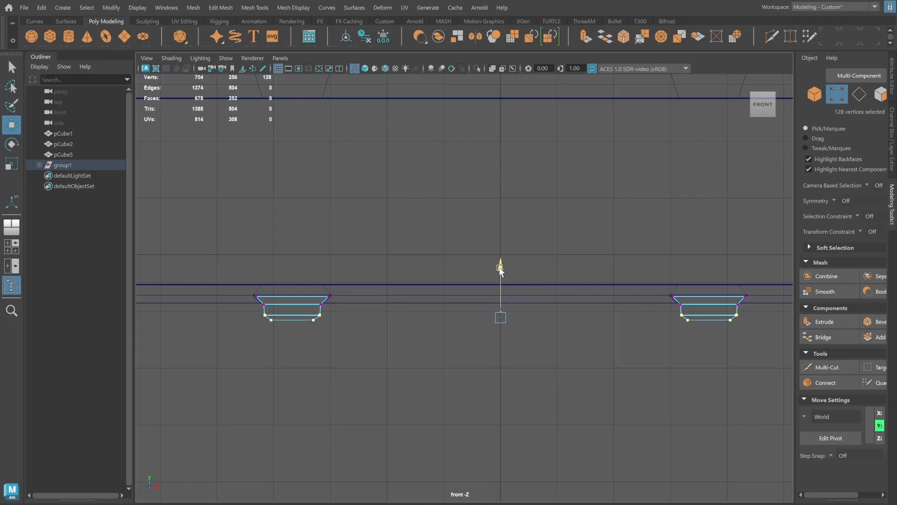
# Undo the edits to the flipped strip group until the strips are back upright on the lid.
pyautogui.press('space')
pyautogui.press('space')
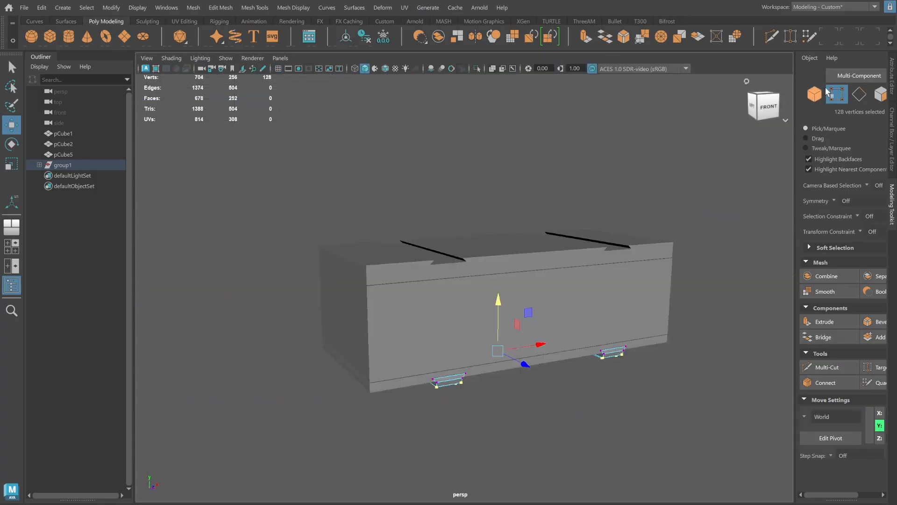
pyautogui.click(815, 95)
pyautogui.keyDown('alt'); pyautogui.moveTo(633, 270); pyautogui.dragTo(600, 293); pyautogui.keyUp('alt')
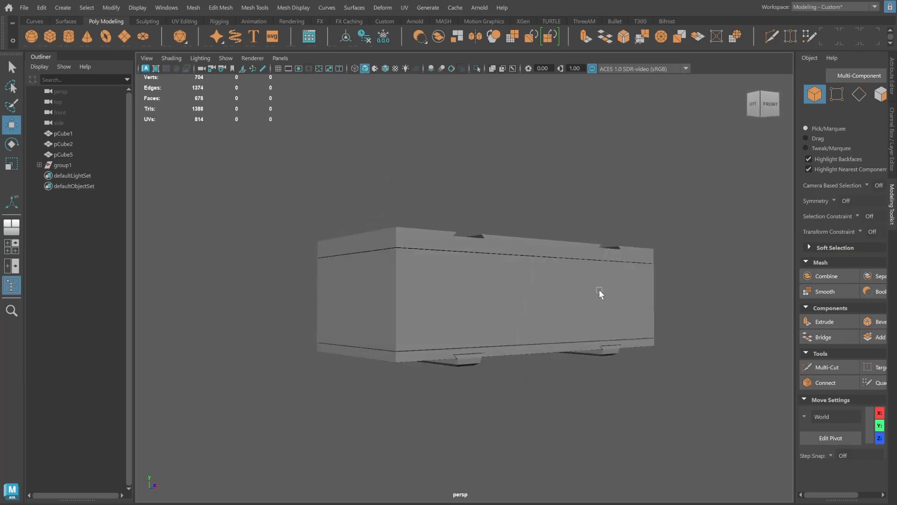
pyautogui.keyDown('alt'); pyautogui.moveTo(567, 320); pyautogui.dragTo(560, 326); pyautogui.keyUp('alt')
pyautogui.click(560, 325)
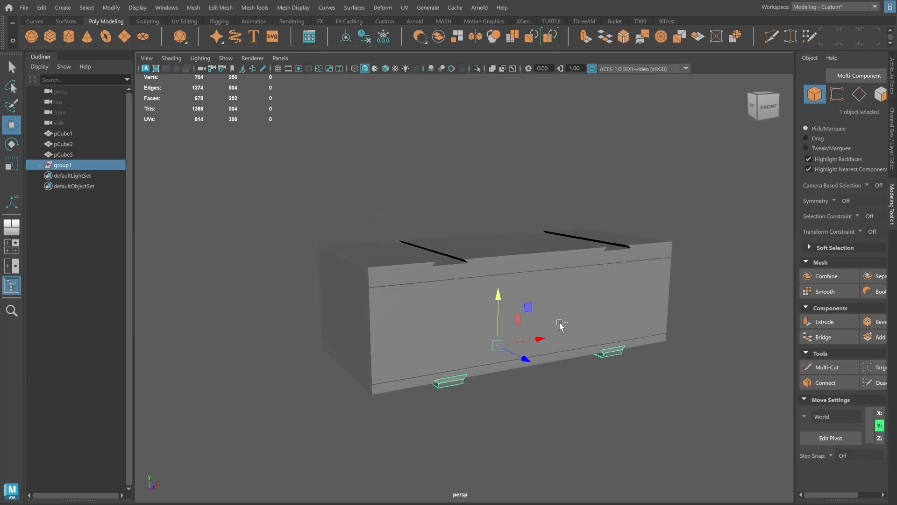
pyautogui.hotkey('ctrl', 'z')
pyautogui.hotkey('ctrl', 'z')
pyautogui.hotkey('ctrl', 'z')
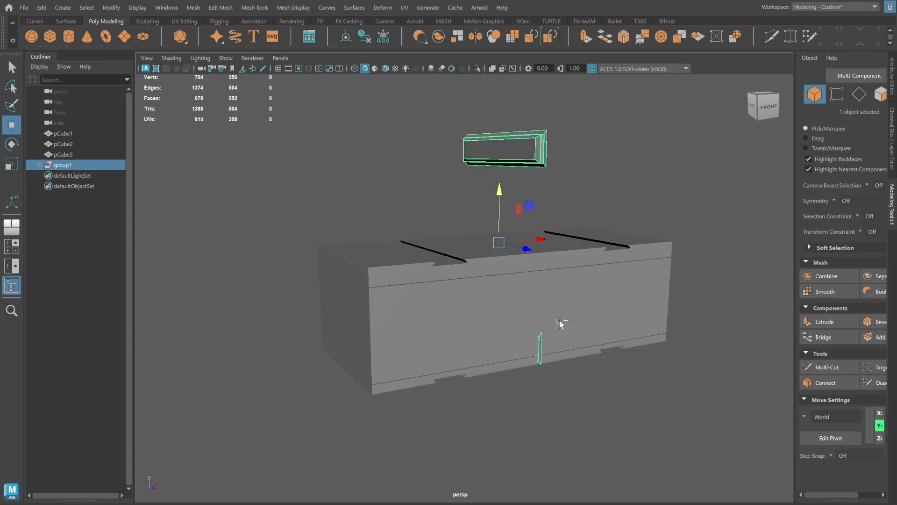
pyautogui.hotkey('shift', 'z')
# Duplicate the strip group and turn the copy upside down by setting its Rotate Z to 180.
pyautogui.click(39, 165)
pyautogui.click(40, 165)
pyautogui.hotkey('ctrl', 'd')
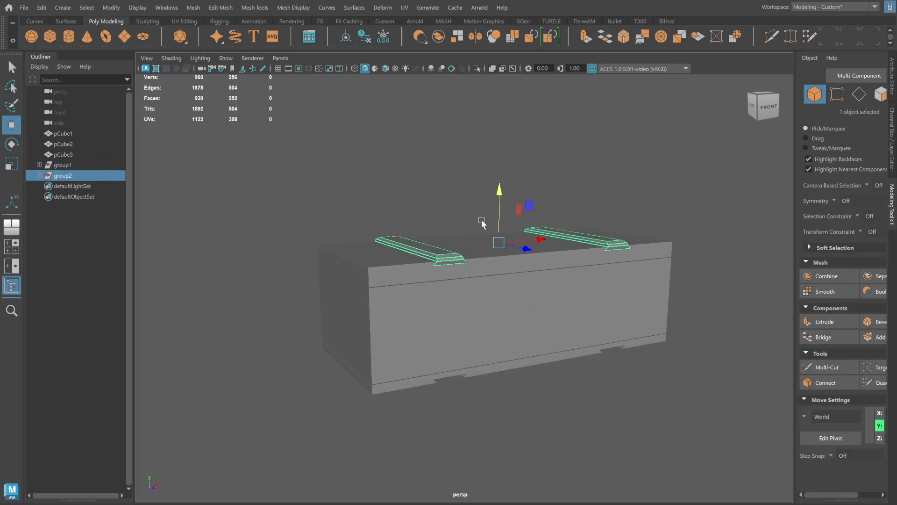
pyautogui.press('e')
pyautogui.moveTo(469, 210); pyautogui.dragTo(536, 232)
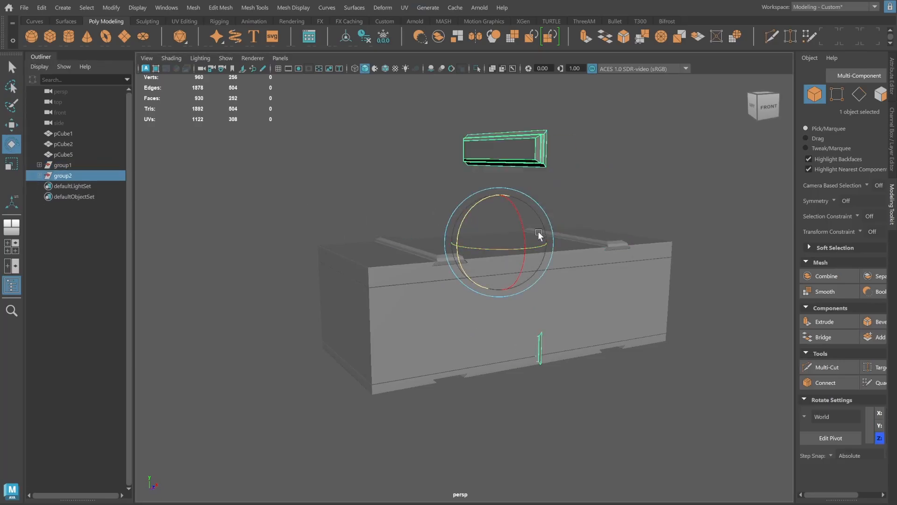
pyautogui.click(892, 141)
pyautogui.click(870, 130)
pyautogui.write('180')
pyautogui.press('Return')
# Move the flipped copy down into the bottom slab's slots and fine-tune its height in the front view.
pyautogui.press('w')
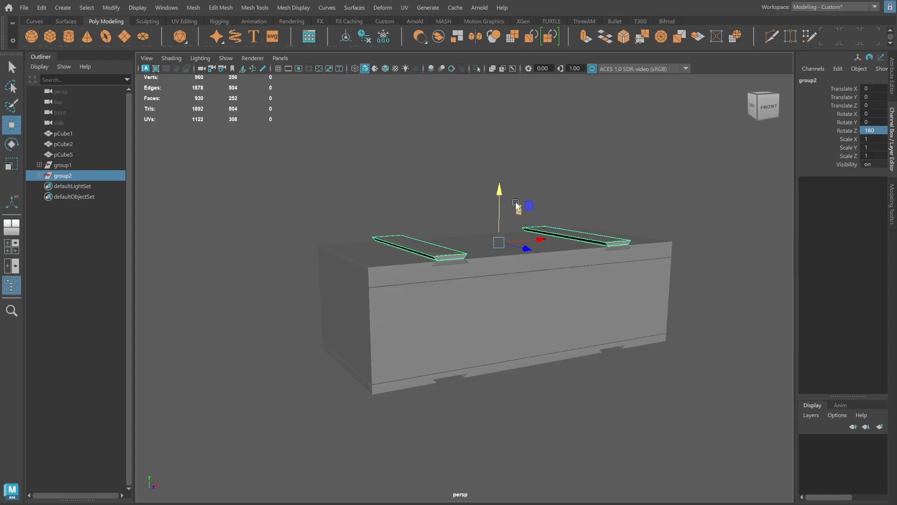
pyautogui.moveTo(500, 203); pyautogui.dragTo(501, 304)
pyautogui.press('space')
pyautogui.press('space')
pyautogui.moveTo(500, 248); pyautogui.dragTo(498, 254)
# Select the lower vertices of both flipped strips and move them slightly down, then return to object selection in the perspective view.
pyautogui.click(893, 208)
pyautogui.press('F8')
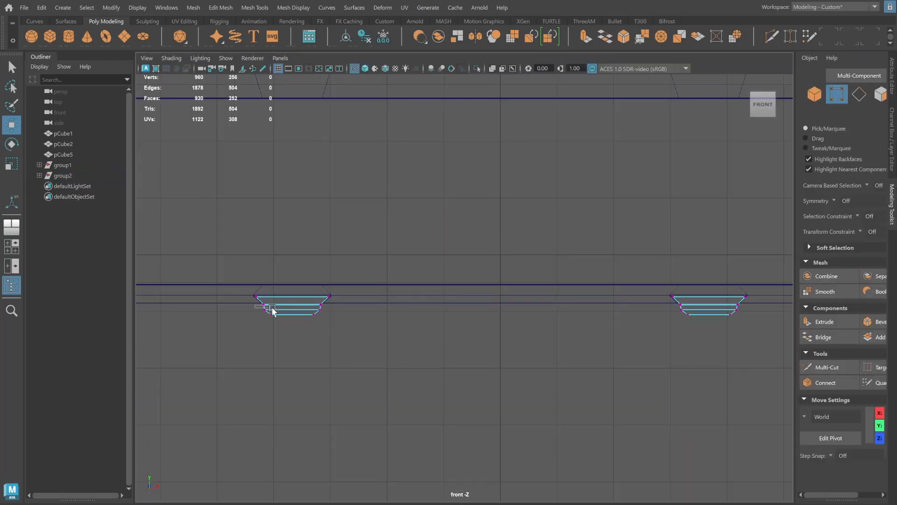
pyautogui.moveTo(272, 311); pyautogui.dragTo(646, 317)
pyautogui.moveTo(259, 304); pyautogui.dragTo(743, 337)
pyautogui.moveTo(501, 260); pyautogui.dragTo(503, 268)
pyautogui.keyDown('alt'); pyautogui.moveTo(502, 267); pyautogui.dragTo(434, 226, button='right'); pyautogui.keyUp('alt')
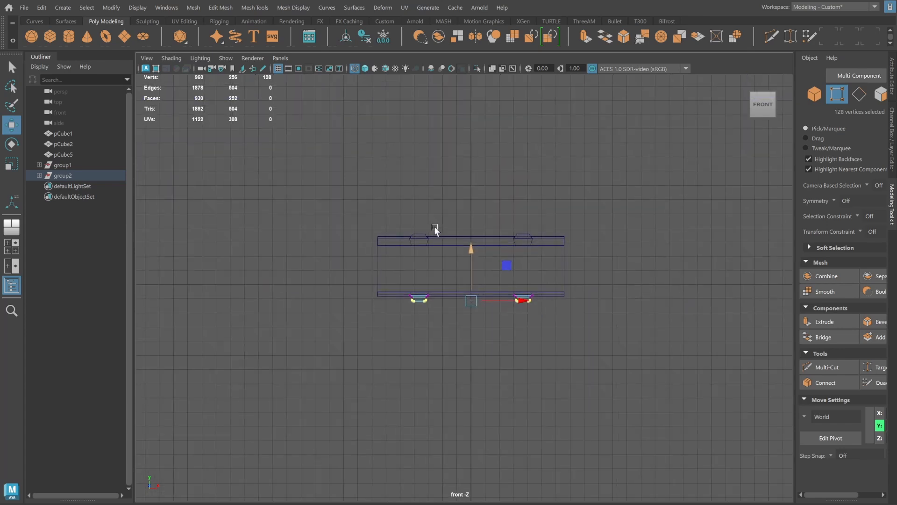
pyautogui.press('space')
pyautogui.press('space')
pyautogui.click(814, 94)
pyautogui.click(735, 244)
pyautogui.moveTo(735, 244)
pyautogui.keyDown('alt'); pyautogui.mouseDown()
pyautogui.moveTo(608, 247)
pyautogui.moveTo(649, 252)
pyautogui.moveTo(583, 308)
pyautogui.moveTo(480, 365)
pyautogui.moveTo(601, 280)
pyautogui.moveTo(531, 351)
pyautogui.moveTo(570, 366)
pyautogui.mouseUp(); pyautogui.keyUp('alt')
pyautogui.click(480, 365)
pyautogui.press('r')
pyautogui.click(630, 348)
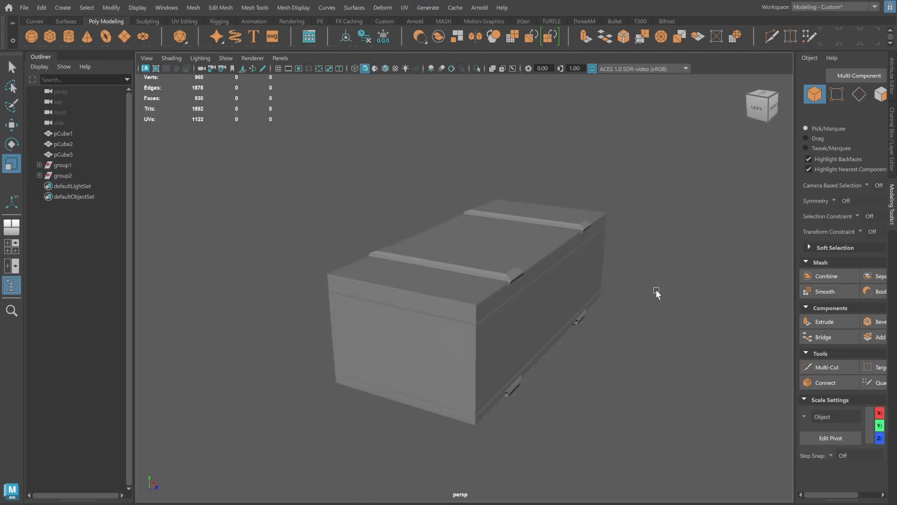
pyautogui.keyDown('alt'); pyautogui.moveTo(657, 296); pyautogui.dragTo(575, 301); pyautogui.keyUp('alt')
# Create a new cube and place it against the lower back corner of the box's left end.
pyautogui.click(50, 36)
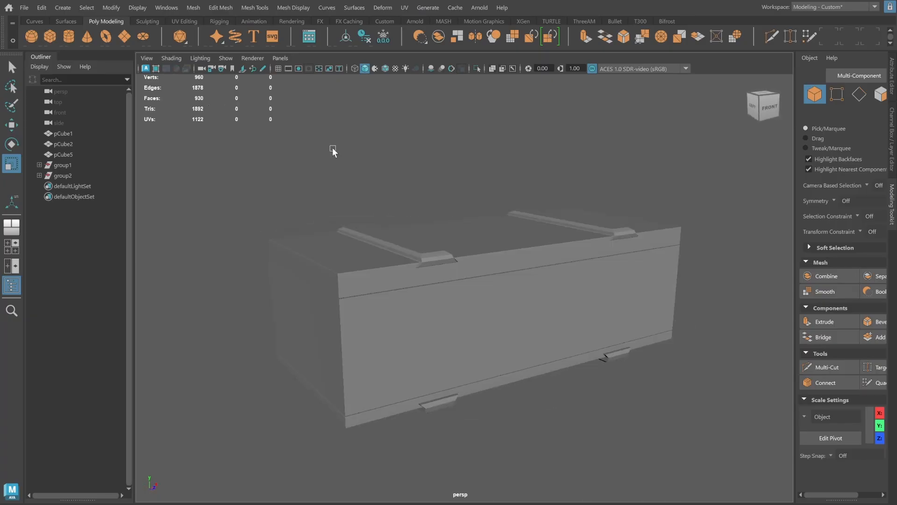
pyautogui.keyDown('alt'); pyautogui.moveTo(644, 324); pyautogui.dragTo(339, 376); pyautogui.keyUp('alt')
pyautogui.press('w')
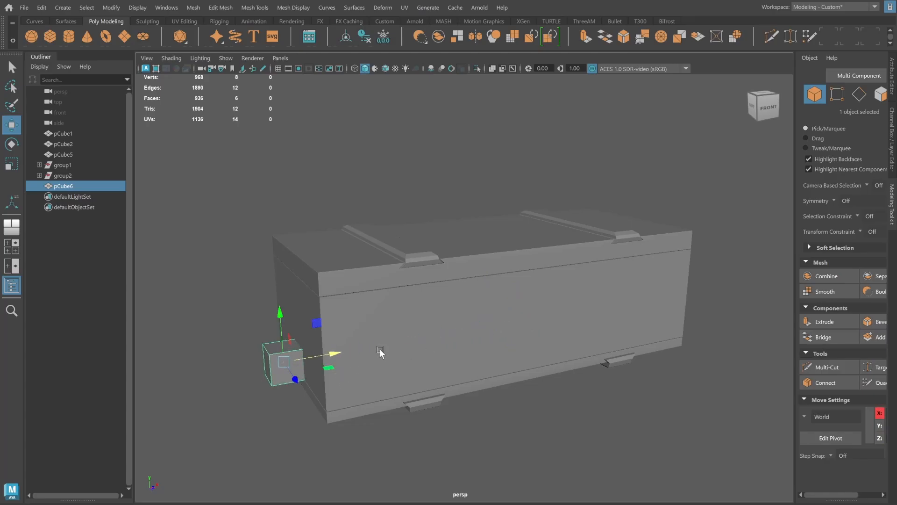
pyautogui.keyDown('alt'); pyautogui.moveTo(380, 350); pyautogui.dragTo(448, 351); pyautogui.keyUp('alt')
pyautogui.moveTo(542, 397); pyautogui.dragTo(448, 402)
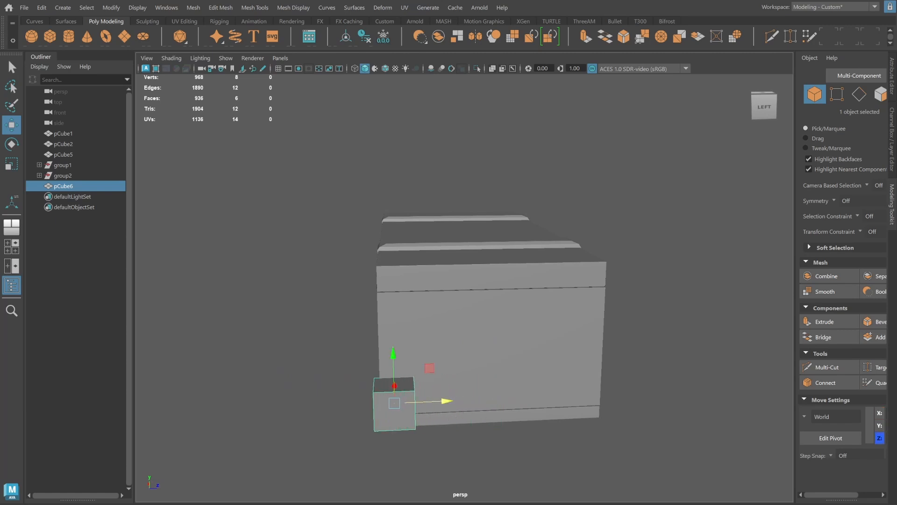
# Raise the new cube's top face to the height of the lid to form a tall corner post.
pyautogui.press('F11')
pyautogui.keyDown('alt'); pyautogui.moveTo(507, 257); pyautogui.dragTo(580, 295); pyautogui.keyUp('alt')
pyautogui.click(491, 423)
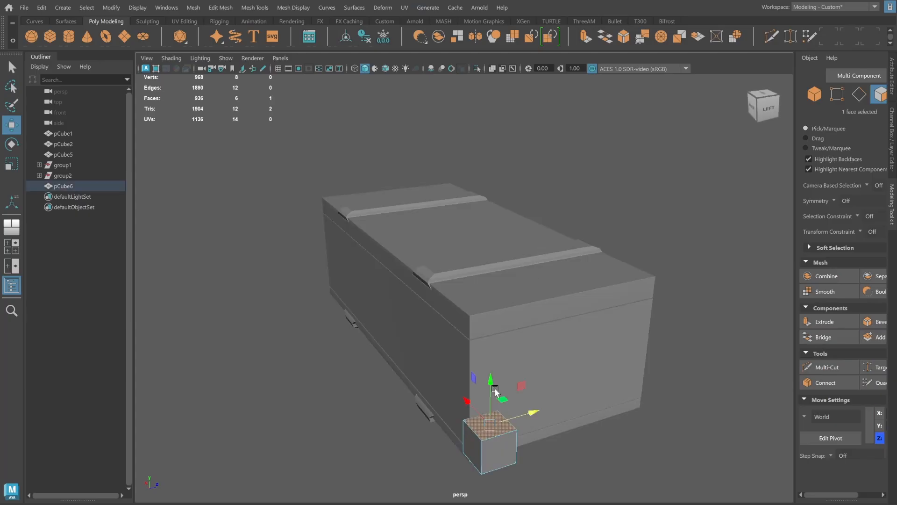
pyautogui.moveTo(490, 378); pyautogui.dragTo(482, 271)
# Adjust the post's width with its inner side face and thin it by moving its outer face toward the box.
pyautogui.keyDown('alt'); pyautogui.moveTo(691, 246); pyautogui.dragTo(501, 304); pyautogui.keyUp('alt')
pyautogui.click(352, 348)
pyautogui.moveTo(396, 358); pyautogui.dragTo(408, 359)
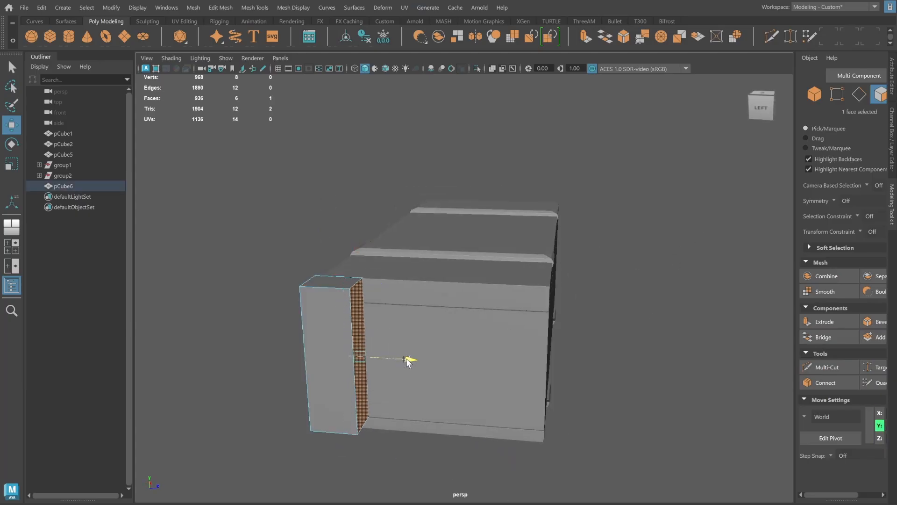
pyautogui.click(329, 356)
pyautogui.keyDown('alt'); pyautogui.moveTo(355, 345); pyautogui.dragTo(320, 332); pyautogui.keyUp('alt')
pyautogui.moveTo(324, 332); pyautogui.dragTo(328, 329)
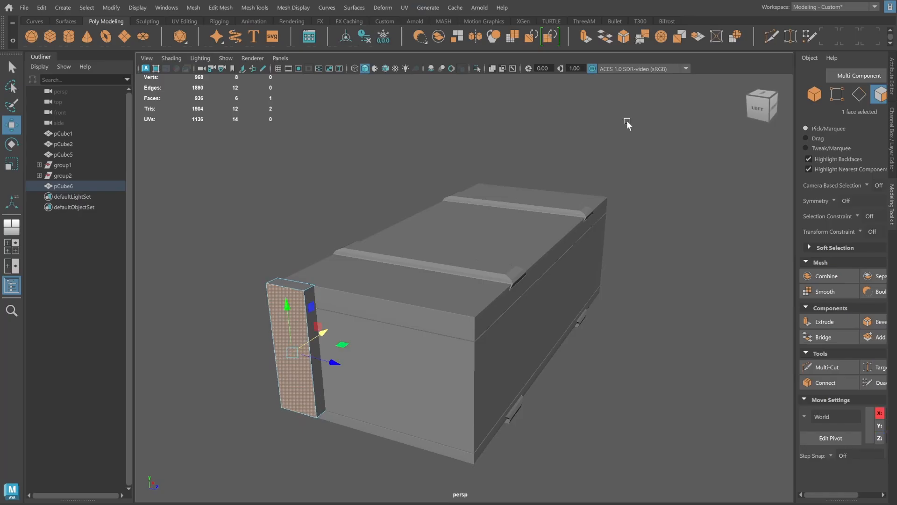
pyautogui.click(814, 94)
pyautogui.click(706, 262)
pyautogui.keyDown('alt'); pyautogui.moveTo(706, 262); pyautogui.dragTo(607, 257); pyautogui.keyUp('alt')
pyautogui.keyDown('alt'); pyautogui.moveTo(391, 312); pyautogui.dragTo(429, 289); pyautogui.keyUp('alt')
pyautogui.keyDown('alt'); pyautogui.moveTo(427, 288); pyautogui.dragTo(502, 309, button='right'); pyautogui.keyUp('alt')
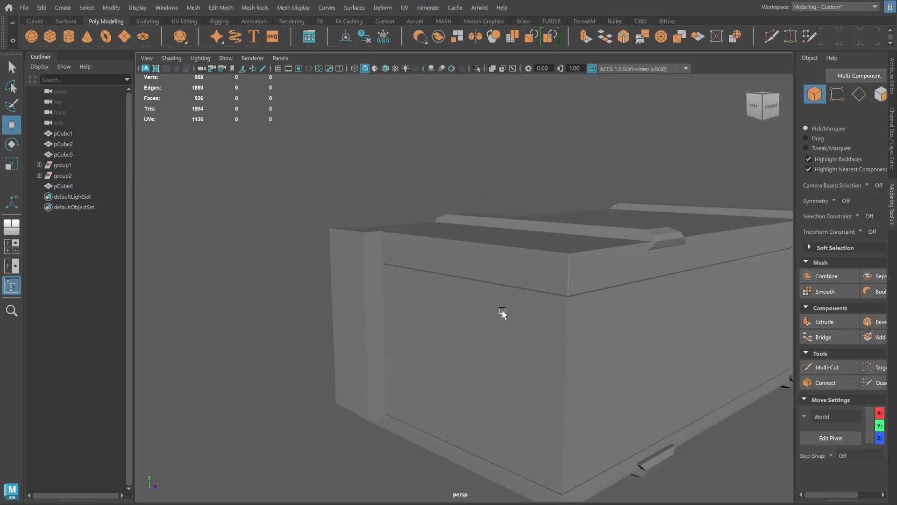
# Push the post's outer face slightly toward the box and extrude it outward.
pyautogui.click(355, 325)
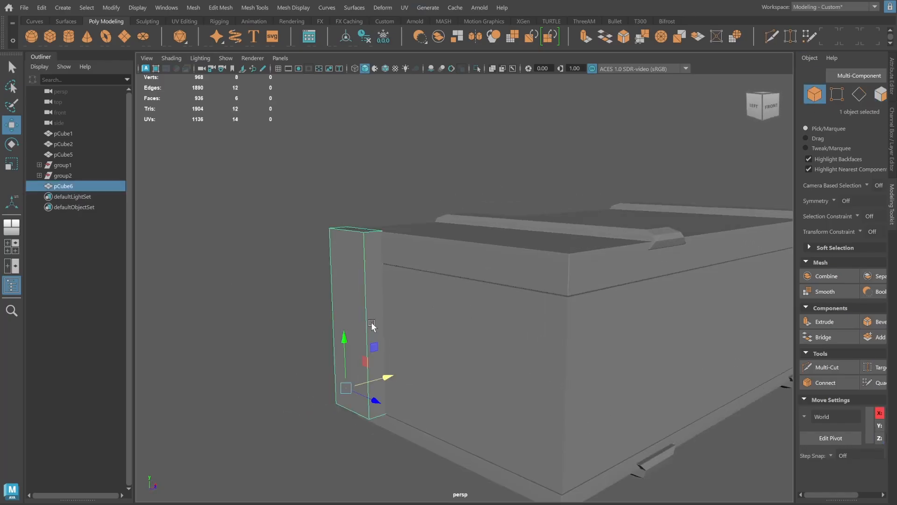
pyautogui.click(880, 94)
pyautogui.click(329, 329)
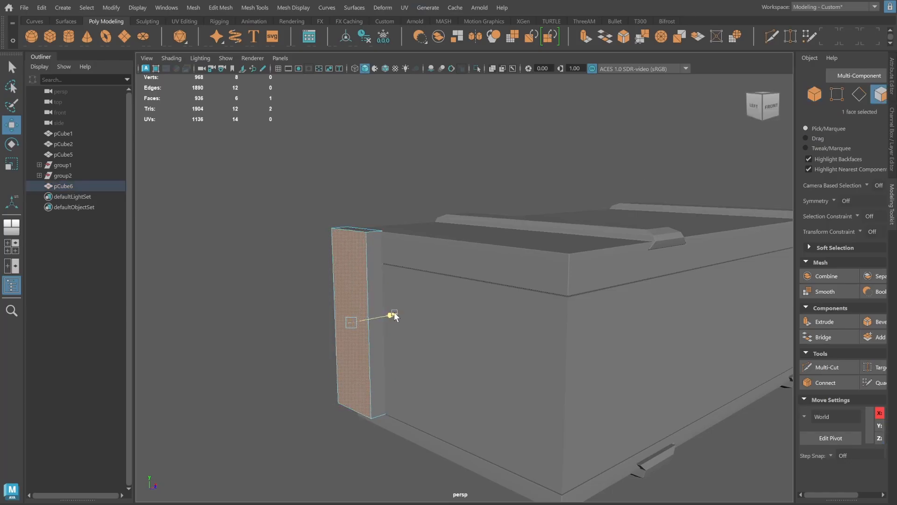
pyautogui.keyDown('shift'); pyautogui.moveTo(403, 260); pyautogui.dragTo(406, 263, button='right'); pyautogui.keyUp('shift')
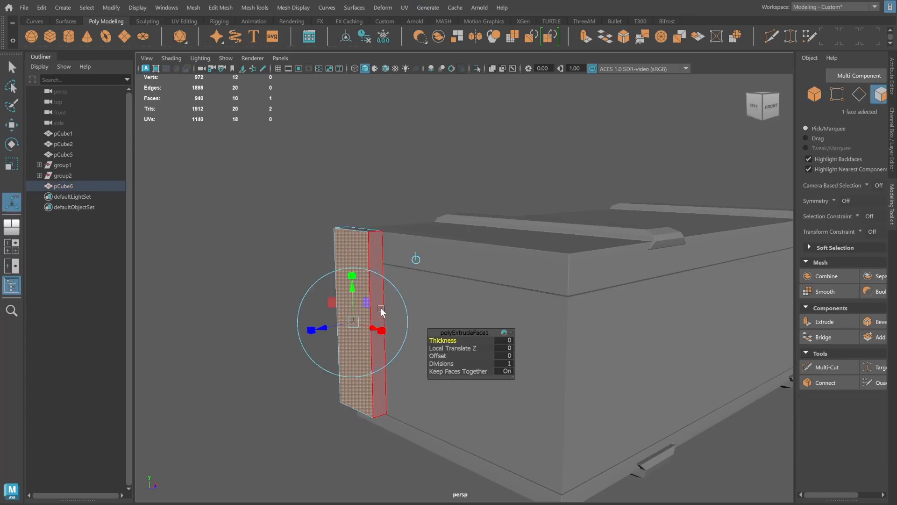
pyautogui.click(416, 260)
pyautogui.moveTo(384, 316); pyautogui.dragTo(365, 325)
# Scale the extruded outer face down vertically so the post's upper and lower ends slope.
pyautogui.press('r')
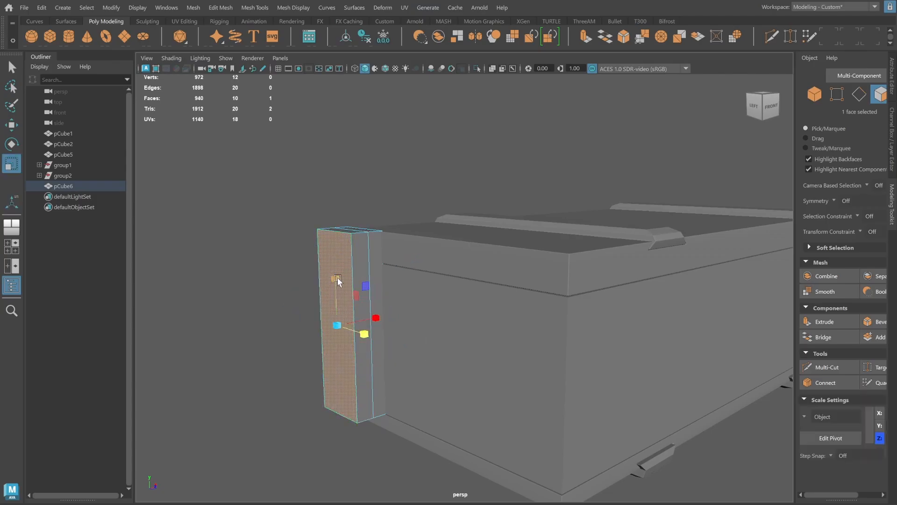
pyautogui.moveTo(333, 292)
pyautogui.mouseDown()
pyautogui.moveTo(340, 304)
pyautogui.moveTo(337, 292)
pyautogui.mouseUp()
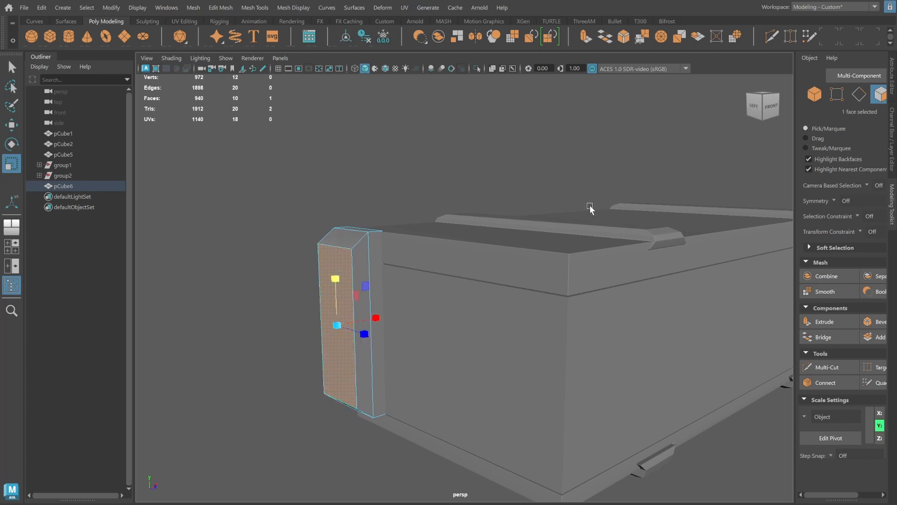
pyautogui.click(814, 95)
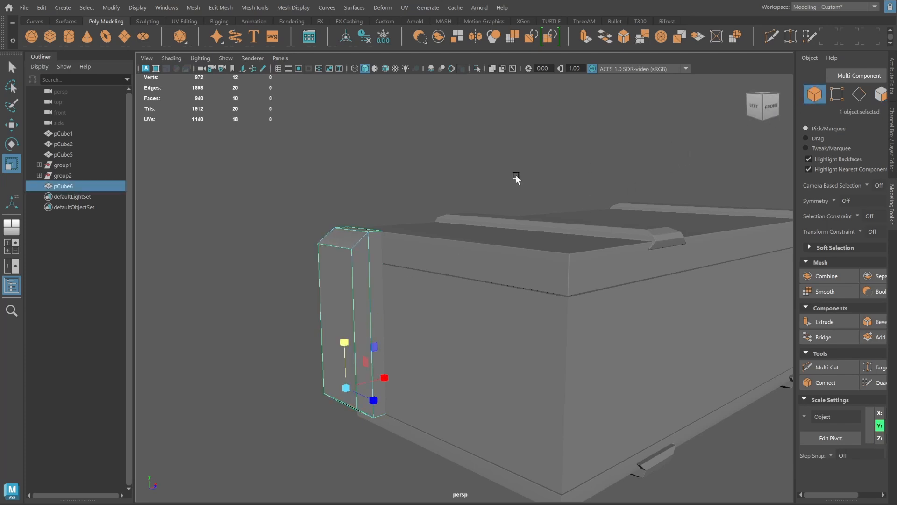
pyautogui.click(517, 176)
pyautogui.keyDown('alt'); pyautogui.moveTo(517, 176); pyautogui.dragTo(447, 318); pyautogui.keyUp('alt')
# Select the vertices along the post's inner edge and move them toward the middle of the box end to widen the post.
pyautogui.click(446, 318)
pyautogui.click(837, 93)
pyautogui.keyDown('alt'); pyautogui.moveTo(545, 223); pyautogui.dragTo(550, 224); pyautogui.keyUp('alt')
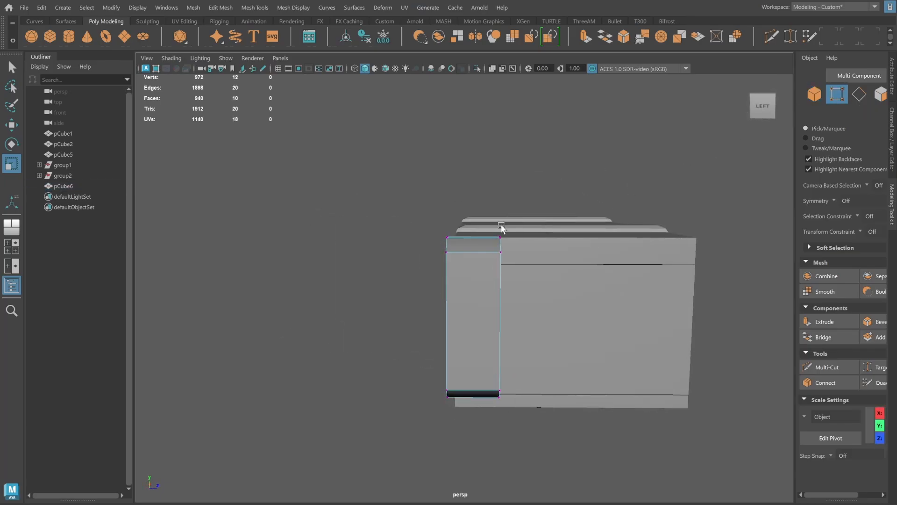
pyautogui.moveTo(489, 218); pyautogui.dragTo(557, 496)
pyautogui.press('w')
pyautogui.moveTo(548, 319); pyautogui.dragTo(562, 319)
pyautogui.click(814, 95)
pyautogui.click(701, 304)
pyautogui.keyDown('alt'); pyautogui.moveTo(701, 304); pyautogui.dragTo(567, 307); pyautogui.keyUp('alt')
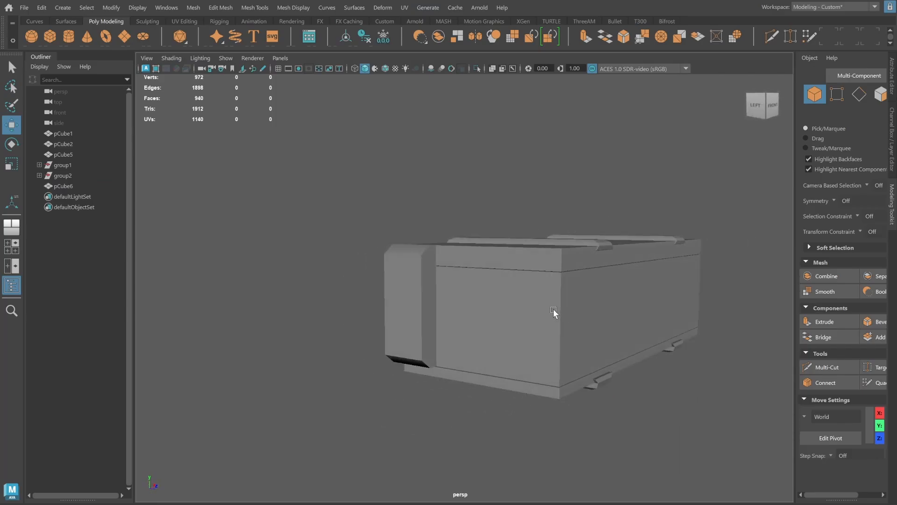
# Select all parts and move their vertices on the box's front side outward along Z in the side view to deepen the box.
pyautogui.keyDown('alt'); pyautogui.moveTo(537, 312); pyautogui.dragTo(451, 309); pyautogui.keyUp('alt')
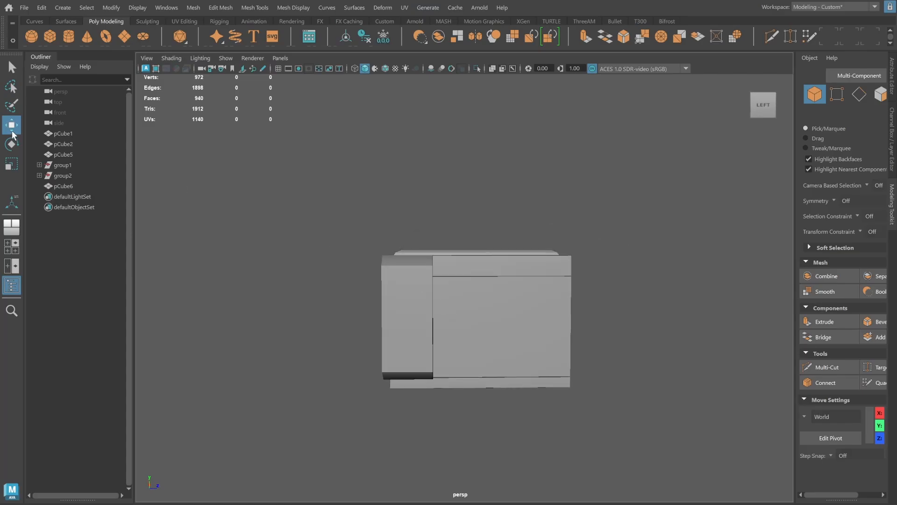
pyautogui.click(60, 135)
pyautogui.keyDown('shift'); pyautogui.click(76, 185); pyautogui.keyUp('shift')
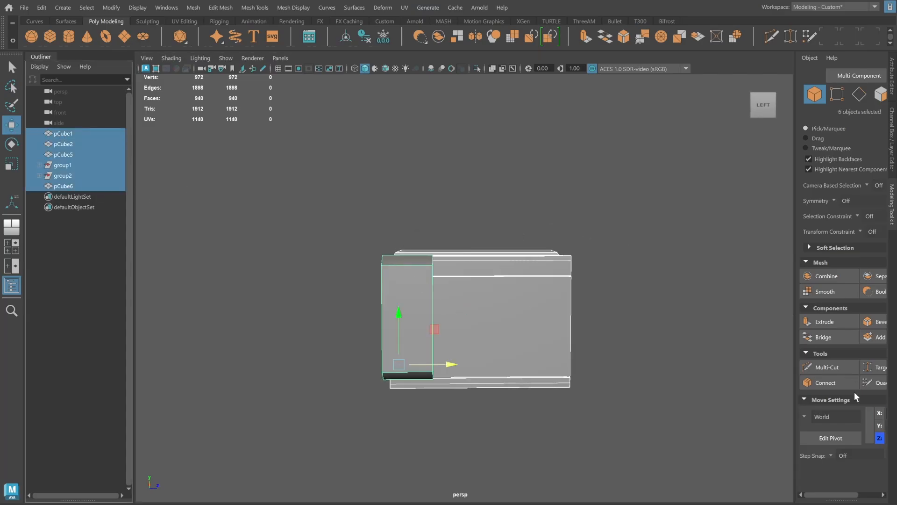
pyautogui.click(820, 417)
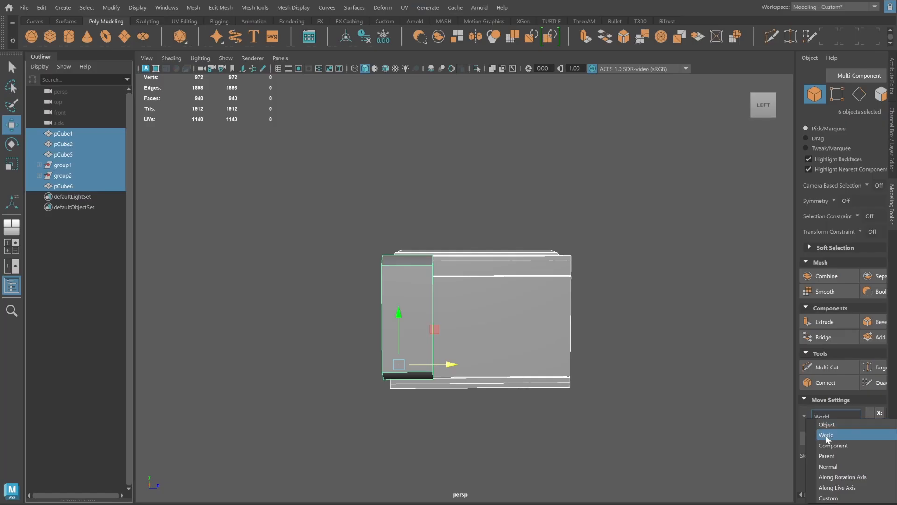
pyautogui.click(739, 371)
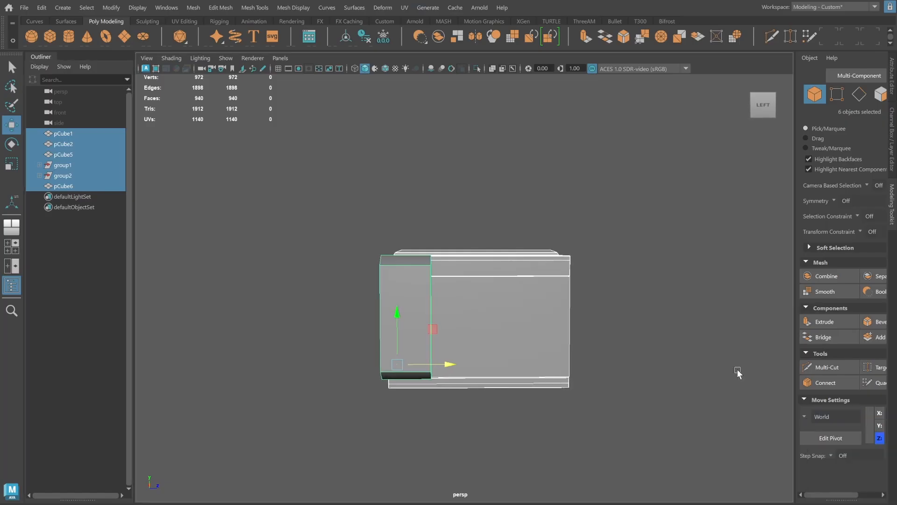
pyautogui.click(837, 95)
pyautogui.scroll(-2, 477, 268)
pyautogui.keyDown('alt'); pyautogui.moveTo(468, 264); pyautogui.dragTo(668, 456); pyautogui.keyUp('alt')
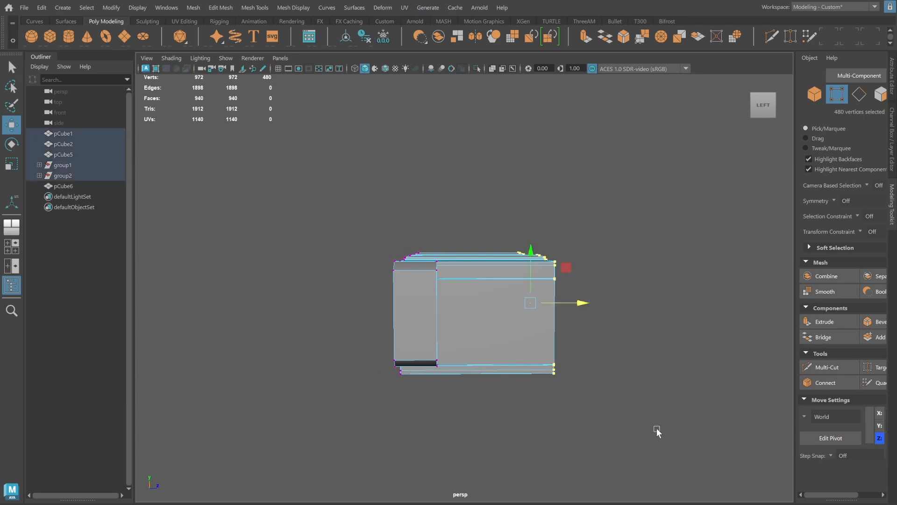
pyautogui.press('space')
pyautogui.keyDown('alt'); pyautogui.moveTo(583, 368); pyautogui.dragTo(627, 376, button='right'); pyautogui.keyUp('alt')
pyautogui.keyDown('alt'); pyautogui.moveTo(615, 371); pyautogui.dragTo(618, 391, button='middle'); pyautogui.keyUp('alt')
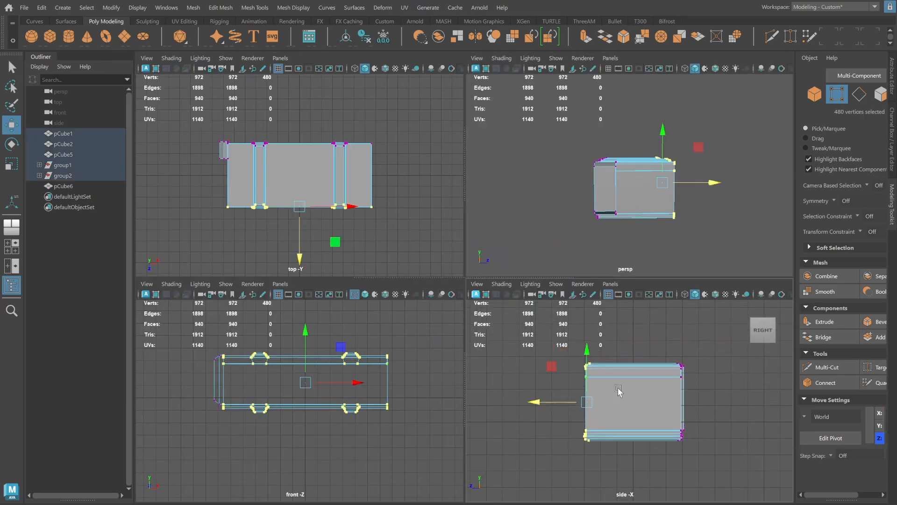
pyautogui.moveTo(537, 401); pyautogui.dragTo(491, 424)
pyautogui.keyDown('alt'); pyautogui.moveTo(528, 191); pyautogui.dragTo(546, 201); pyautogui.keyUp('alt')
pyautogui.press('space')
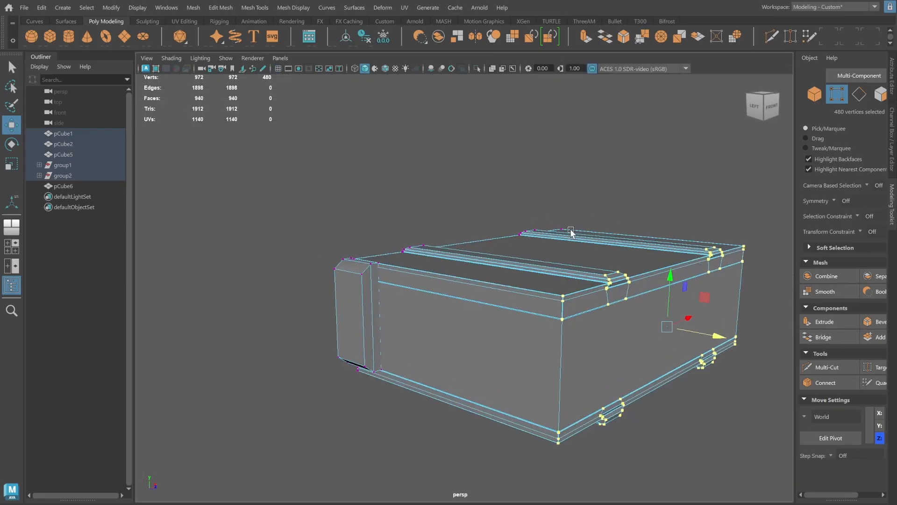
pyautogui.moveTo(570, 230)
pyautogui.keyDown('alt'); pyautogui.mouseDown()
pyautogui.moveTo(613, 219)
pyautogui.moveTo(582, 224)
pyautogui.mouseUp(); pyautogui.keyUp('alt')
pyautogui.click(813, 95)
# Move the vertices along the corner post's inner edge farther along Z toward the middle of the box end to widen the post.
pyautogui.click(836, 95)
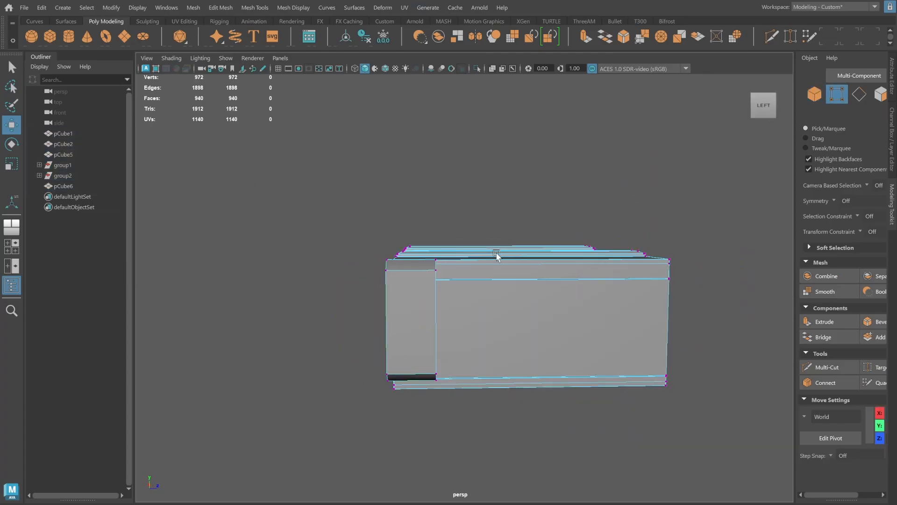
pyautogui.keyDown('alt'); pyautogui.moveTo(497, 255); pyautogui.dragTo(494, 252); pyautogui.keyUp('alt')
pyautogui.click(812, 93)
pyautogui.click(426, 286)
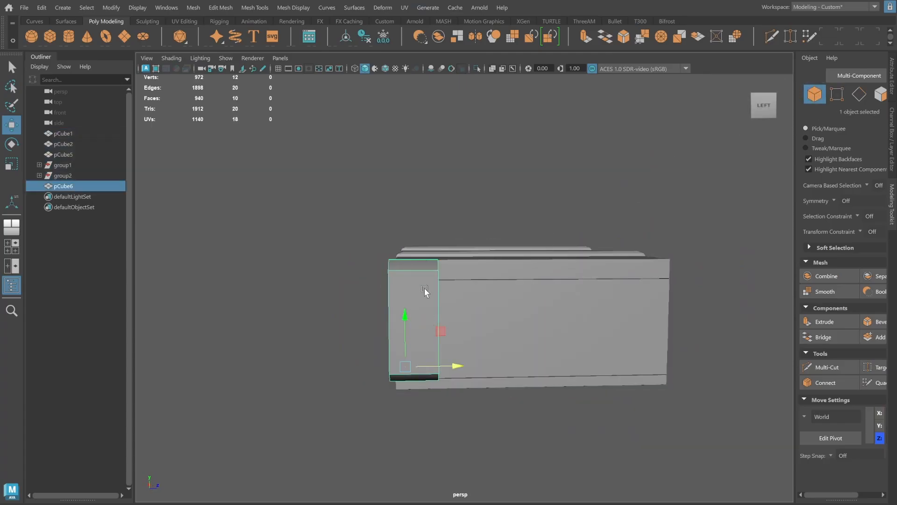
pyautogui.click(836, 94)
pyautogui.moveTo(427, 229); pyautogui.dragTo(477, 496)
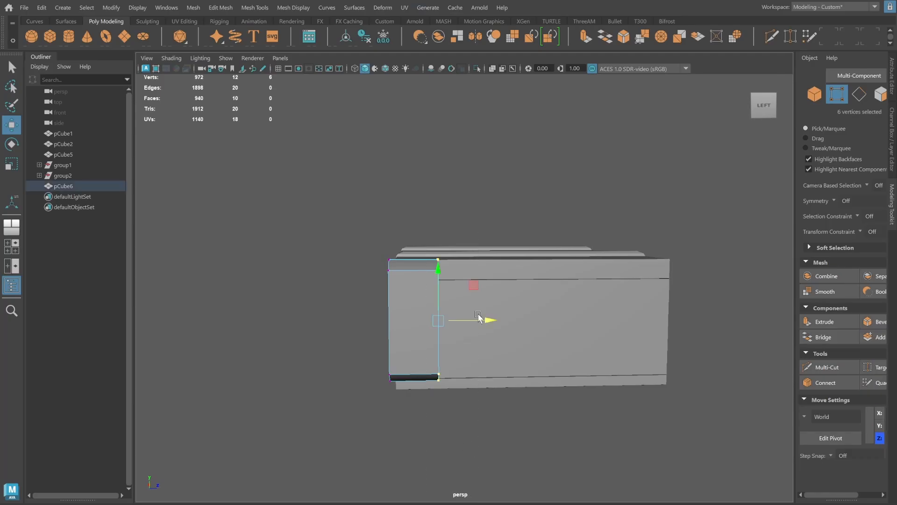
pyautogui.moveTo(487, 320); pyautogui.dragTo(501, 323)
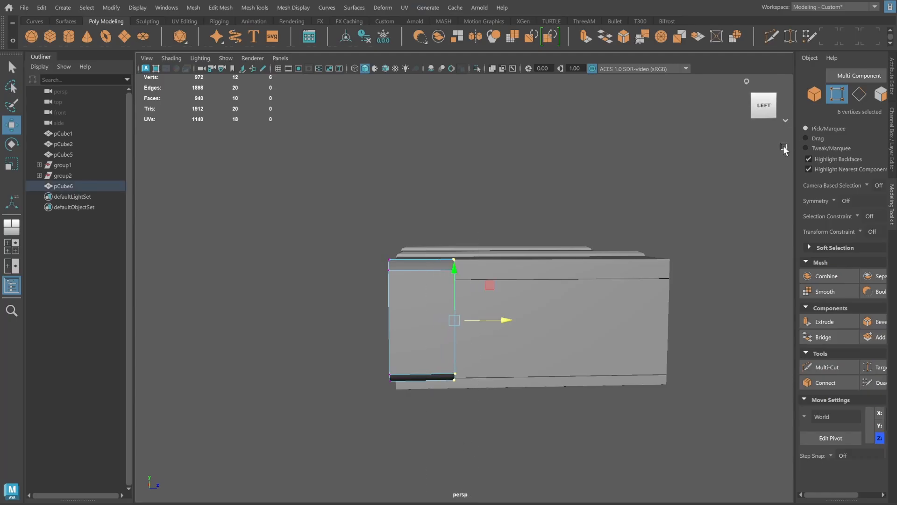
pyautogui.click(814, 94)
pyautogui.click(713, 220)
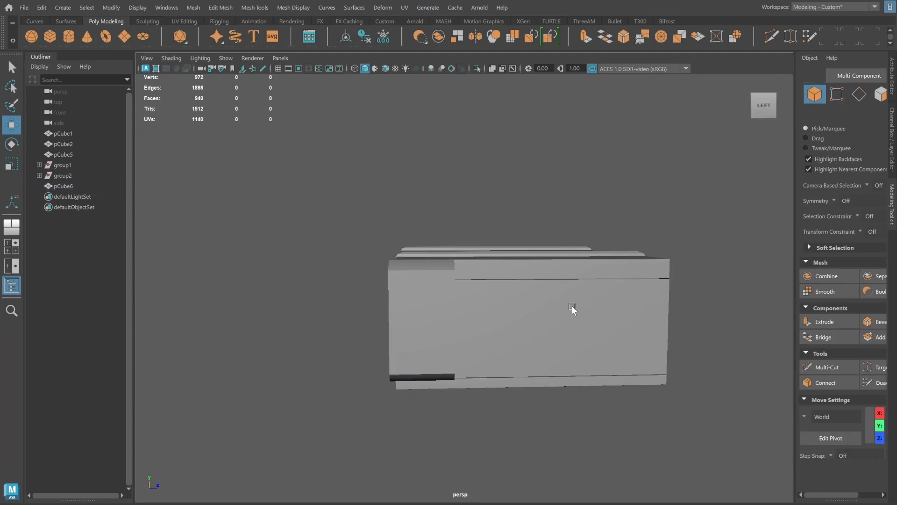
# Bevel all edges of the corner post with a fraction of 0.2 and 2 segments.
pyautogui.keyDown('alt'); pyautogui.moveTo(571, 306); pyautogui.dragTo(399, 342); pyautogui.keyUp('alt')
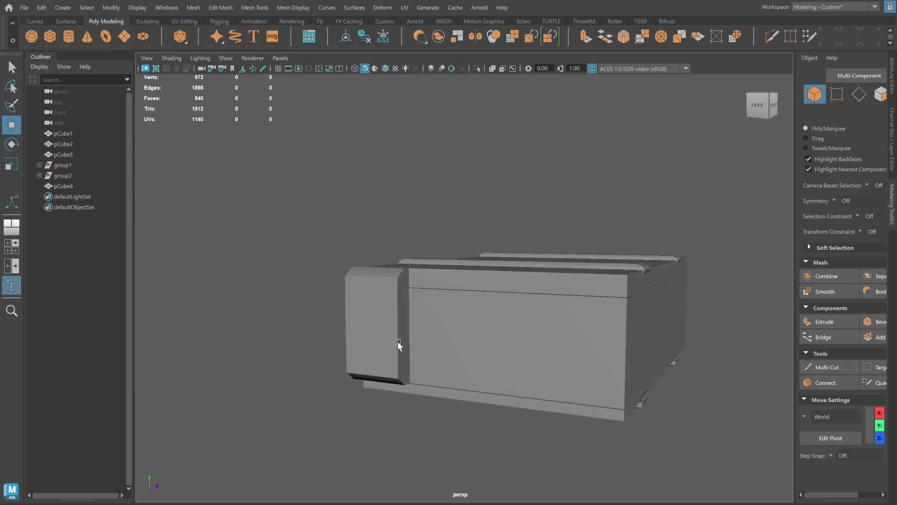
pyautogui.scroll(3, 392, 345)
pyautogui.keyDown('alt'); pyautogui.moveTo(389, 348); pyautogui.dragTo(433, 351, button='middle'); pyautogui.keyUp('alt')
pyautogui.click(434, 352)
pyautogui.keyDown('alt'); pyautogui.moveTo(434, 351); pyautogui.dragTo(427, 353); pyautogui.keyUp('alt')
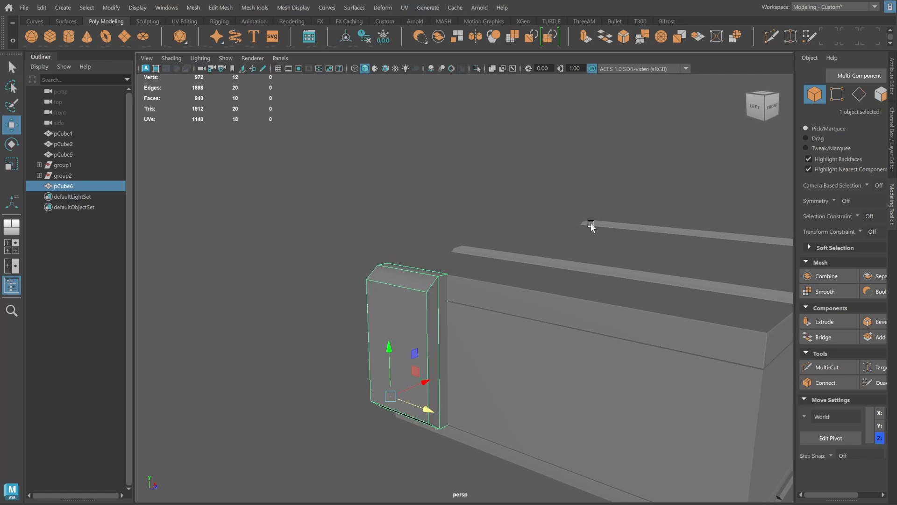
pyautogui.click(858, 94)
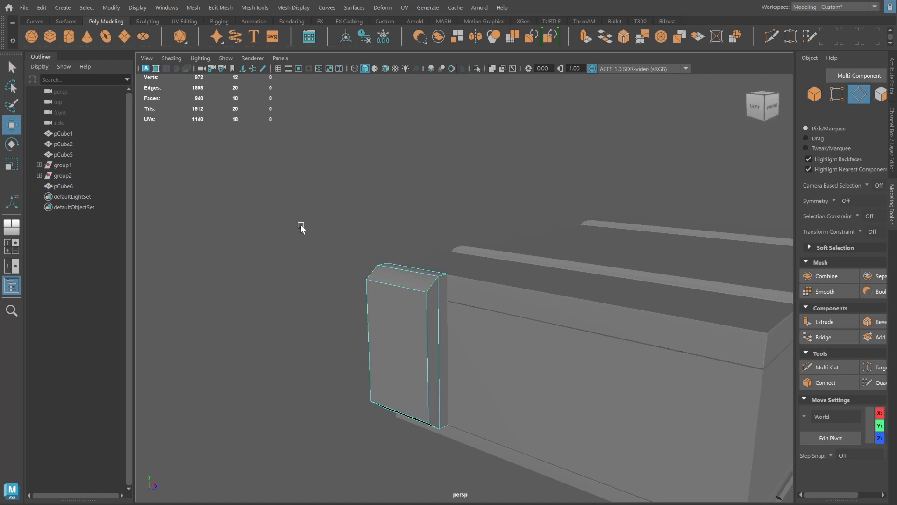
pyautogui.moveTo(301, 224); pyautogui.dragTo(515, 477)
pyautogui.keyDown('alt'); pyautogui.moveTo(470, 307); pyautogui.dragTo(486, 280); pyautogui.keyUp('alt')
pyautogui.keyDown('shift'); pyautogui.rightClick(473, 275); pyautogui.keyUp('shift')
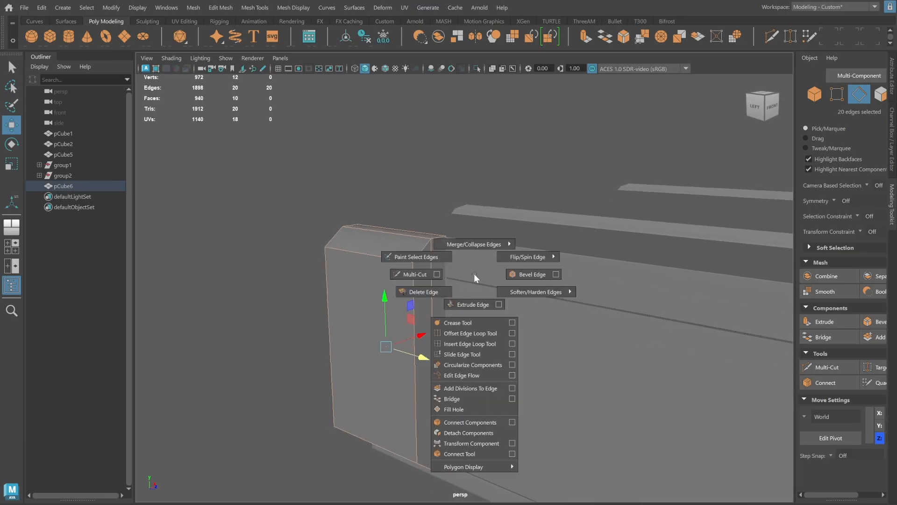
pyautogui.click(524, 272)
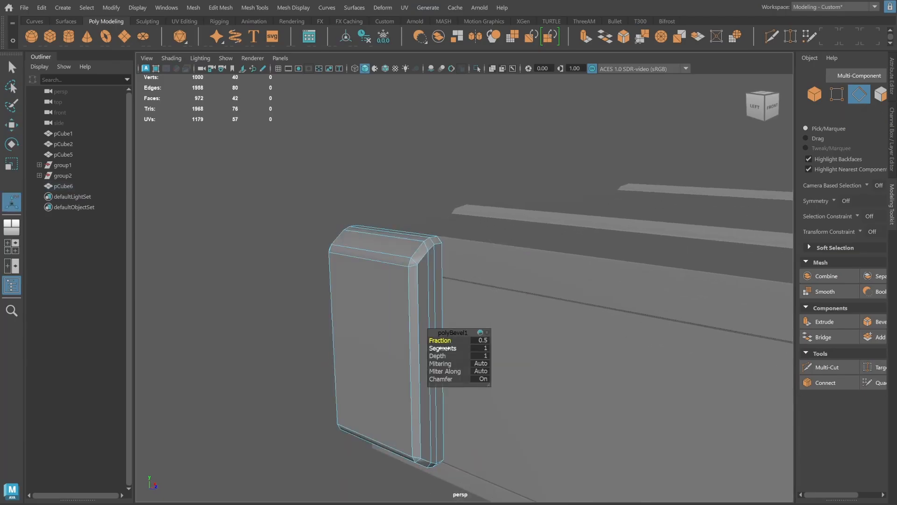
pyautogui.moveTo(448, 348); pyautogui.dragTo(444, 340)
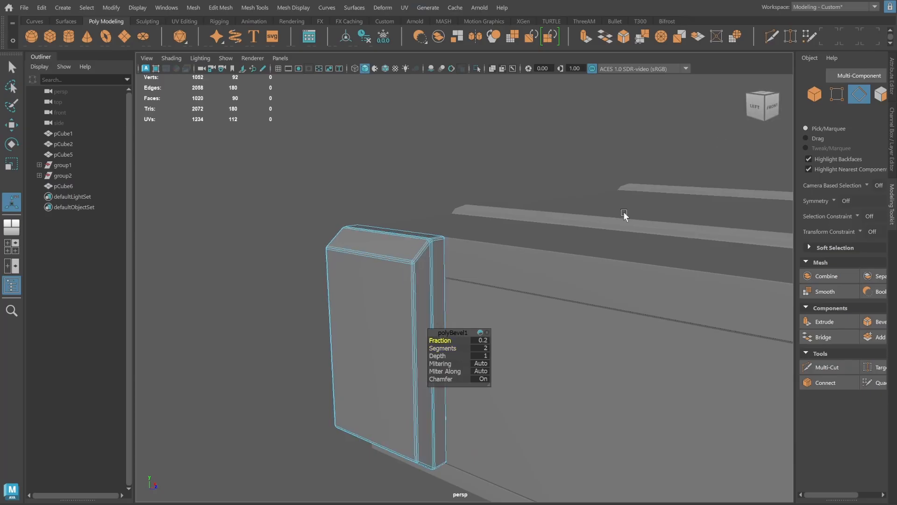
pyautogui.keyDown('alt'); pyautogui.moveTo(623, 211); pyautogui.dragTo(562, 228); pyautogui.keyUp('alt')
pyautogui.click(815, 93)
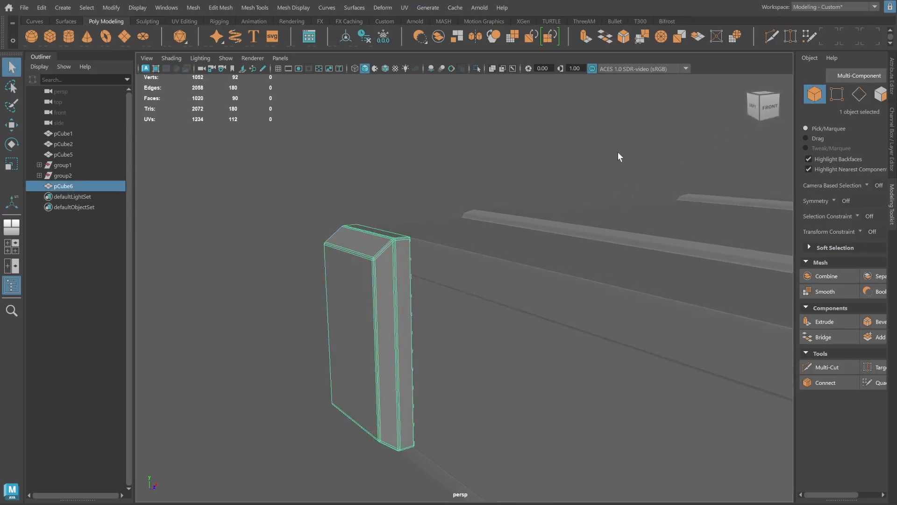
pyautogui.click(618, 153)
pyautogui.keyDown('alt'); pyautogui.moveTo(671, 216); pyautogui.dragTo(509, 282, button='right'); pyautogui.keyUp('alt')
pyautogui.keyDown('alt'); pyautogui.moveTo(509, 283); pyautogui.dragTo(490, 280); pyautogui.keyUp('alt')
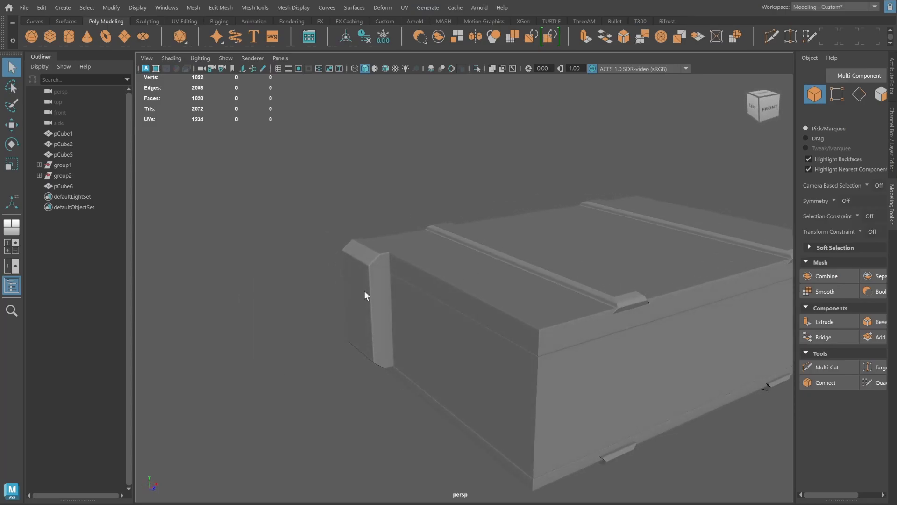
# Scale the vertices of the post's outer face narrower along Z and adjust their position along X.
pyautogui.keyDown('alt'); pyautogui.moveTo(363, 290); pyautogui.dragTo(395, 292); pyautogui.keyUp('alt')
pyautogui.click(395, 292)
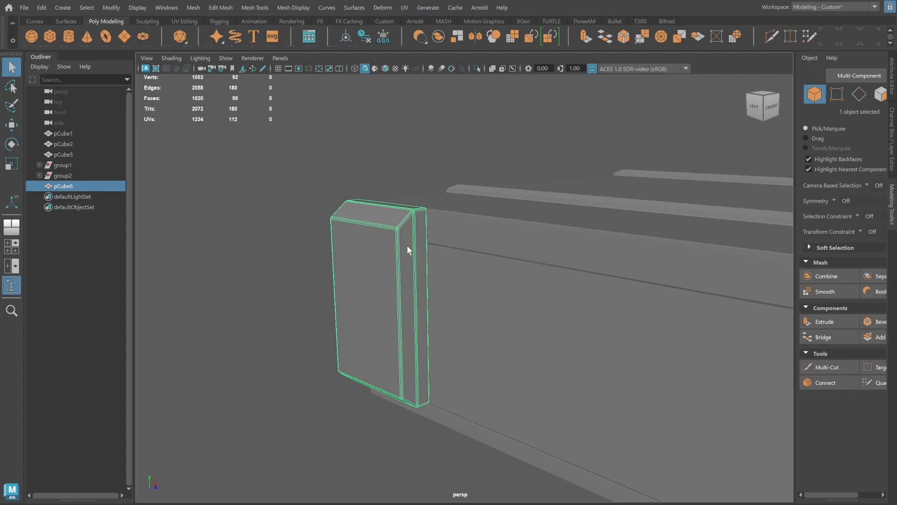
pyautogui.press('F9')
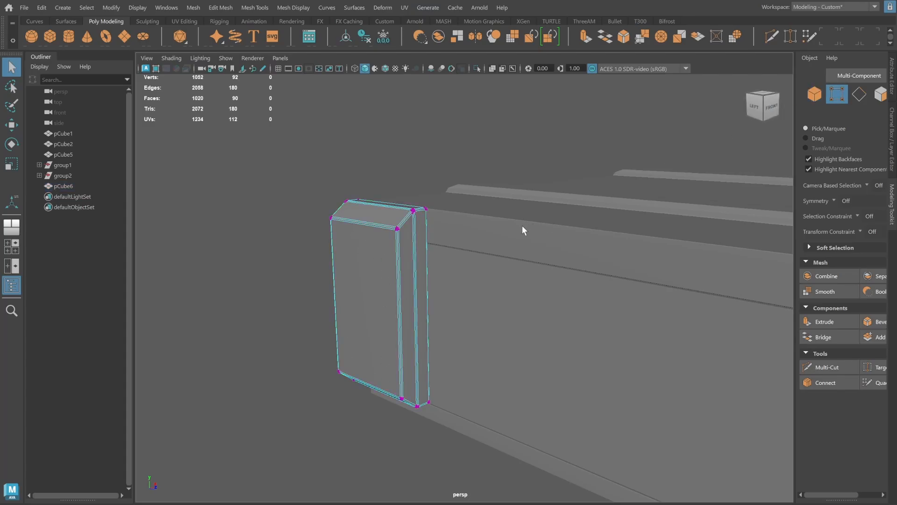
pyautogui.keyDown('alt'); pyautogui.moveTo(522, 226); pyautogui.dragTo(528, 362); pyautogui.keyUp('alt')
pyautogui.press('r')
pyautogui.moveTo(466, 298); pyautogui.dragTo(496, 294)
pyautogui.press('w')
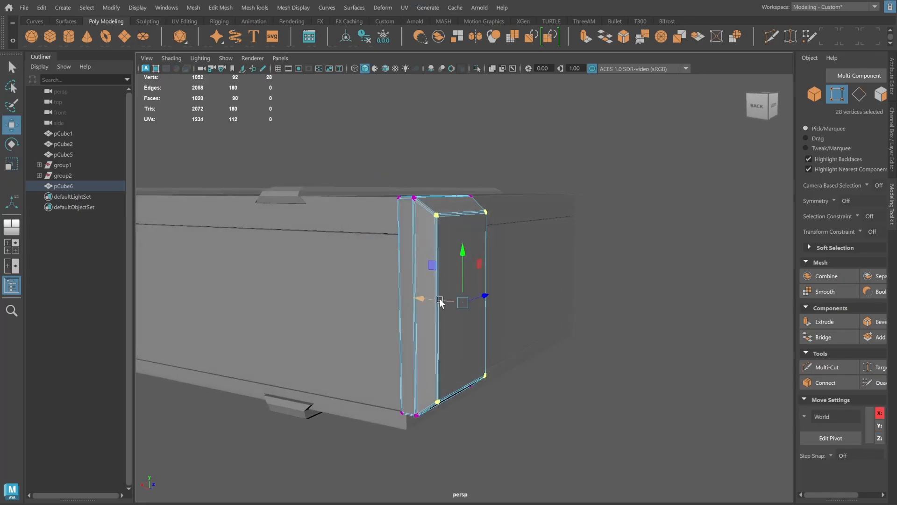
pyautogui.press('F8')
# Duplicate the corner post and move the copy along Z to the other corner of the same box end.
pyautogui.click(768, 149)
pyautogui.keyDown('alt'); pyautogui.moveTo(768, 150); pyautogui.dragTo(447, 310); pyautogui.keyUp('alt')
pyautogui.click(359, 326)
pyautogui.keyDown('shift'); pyautogui.moveTo(370, 332); pyautogui.dragTo(376, 338); pyautogui.keyUp('shift')
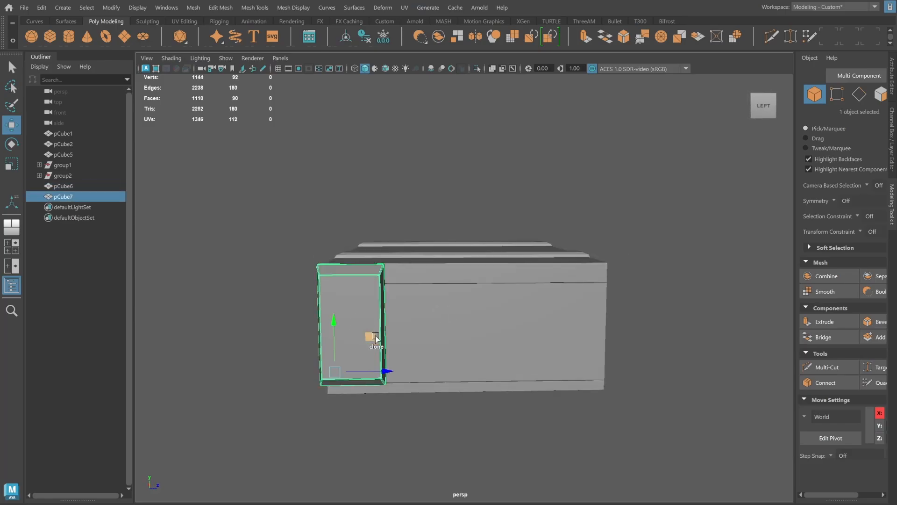
pyautogui.moveTo(387, 373); pyautogui.dragTo(584, 289)
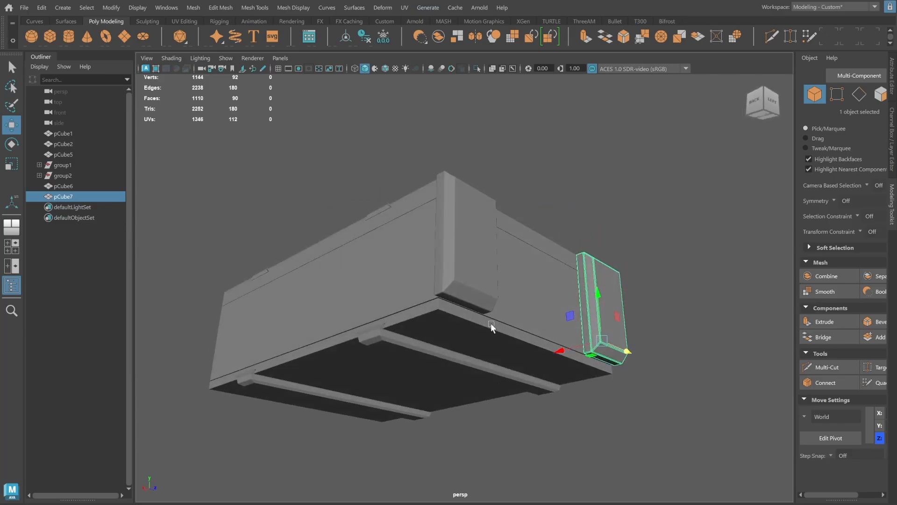
# Select the bottom slab's lower vertices in the side view and scale them slightly inward along Z to taper its underside.
pyautogui.click(479, 337)
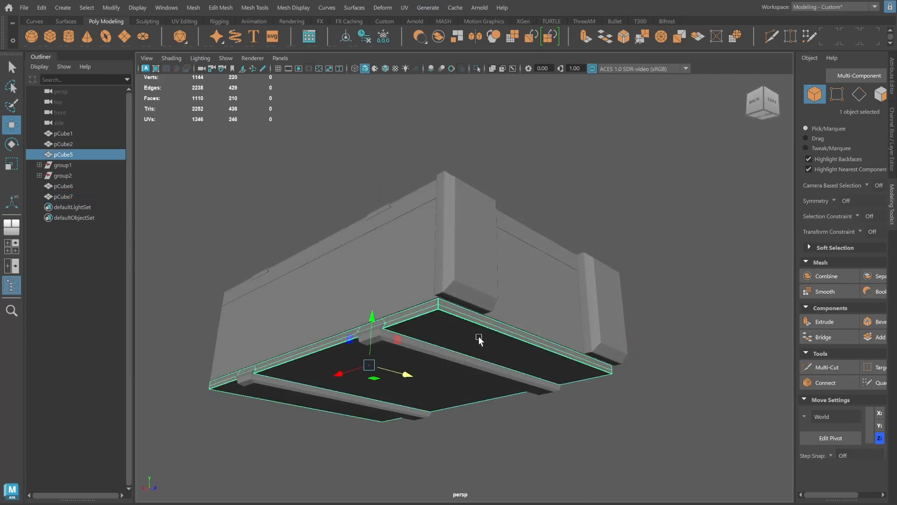
pyautogui.keyDown('alt'); pyautogui.moveTo(487, 330); pyautogui.dragTo(459, 342); pyautogui.keyUp('alt')
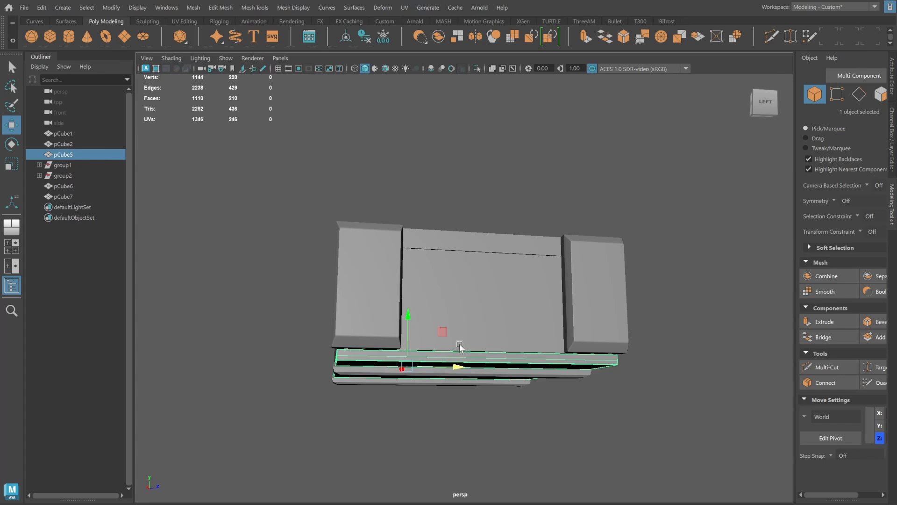
pyautogui.keyDown('alt'); pyautogui.moveTo(380, 335); pyautogui.dragTo(500, 326, button='right'); pyautogui.keyUp('alt')
pyautogui.keyDown('alt'); pyautogui.moveTo(428, 340); pyautogui.dragTo(466, 300, button='middle'); pyautogui.keyUp('alt')
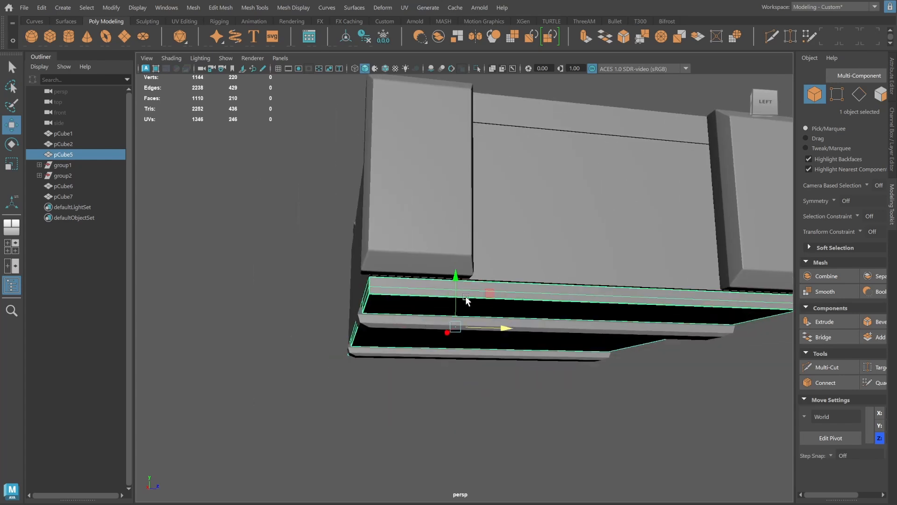
pyautogui.keyDown('alt'); pyautogui.moveTo(411, 312); pyautogui.dragTo(433, 321); pyautogui.keyUp('alt')
pyautogui.keyDown('alt'); pyautogui.moveTo(413, 319); pyautogui.dragTo(634, 294, button='right'); pyautogui.keyUp('alt')
pyautogui.keyDown('alt'); pyautogui.moveTo(517, 309); pyautogui.dragTo(474, 310, button='right'); pyautogui.keyUp('alt')
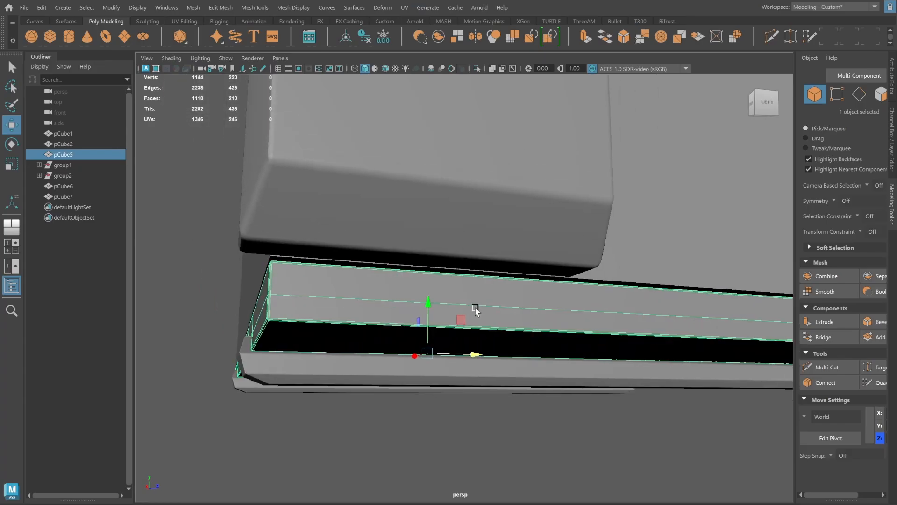
pyautogui.keyDown('alt'); pyautogui.moveTo(473, 310); pyautogui.dragTo(481, 307); pyautogui.keyUp('alt')
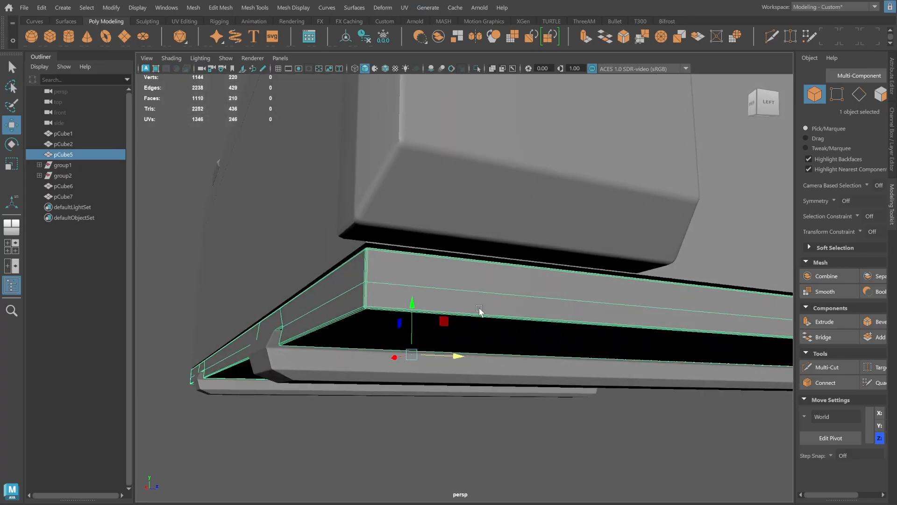
pyautogui.press('space')
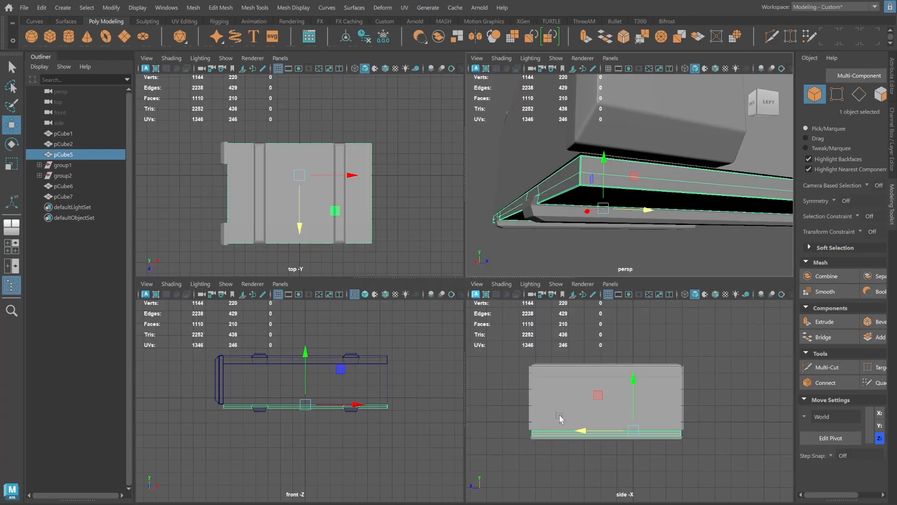
pyautogui.click(836, 95)
pyautogui.keyDown('alt'); pyautogui.moveTo(561, 392); pyautogui.dragTo(626, 388, button='right'); pyautogui.keyUp('alt')
pyautogui.keyDown('alt'); pyautogui.moveTo(574, 434); pyautogui.dragTo(663, 367, button='middle'); pyautogui.keyUp('alt')
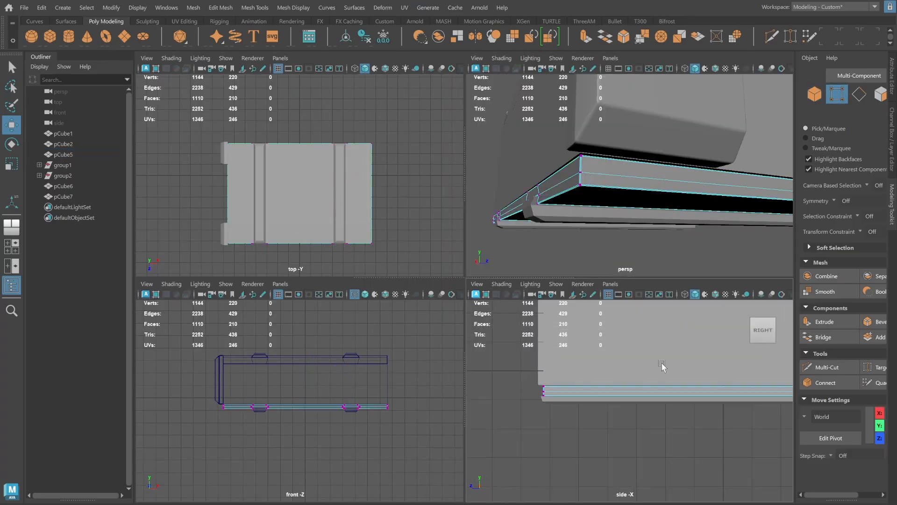
pyautogui.keyDown('alt'); pyautogui.moveTo(596, 388); pyautogui.dragTo(530, 411, button='middle'); pyautogui.keyUp('alt')
pyautogui.moveTo(469, 414); pyautogui.dragTo(766, 434)
pyautogui.press('space')
pyautogui.scroll(2, 561, 243)
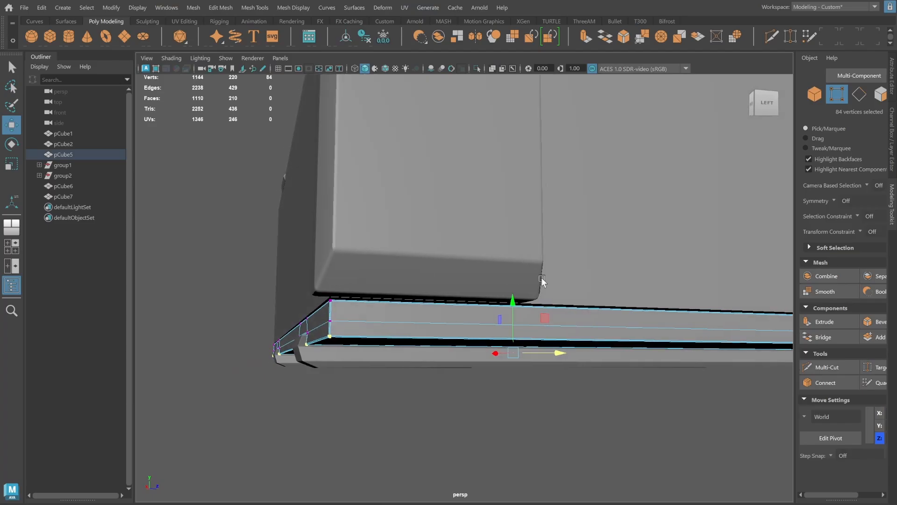
pyautogui.press('r')
pyautogui.keyDown('alt'); pyautogui.moveTo(538, 312); pyautogui.dragTo(527, 377); pyautogui.keyUp('alt')
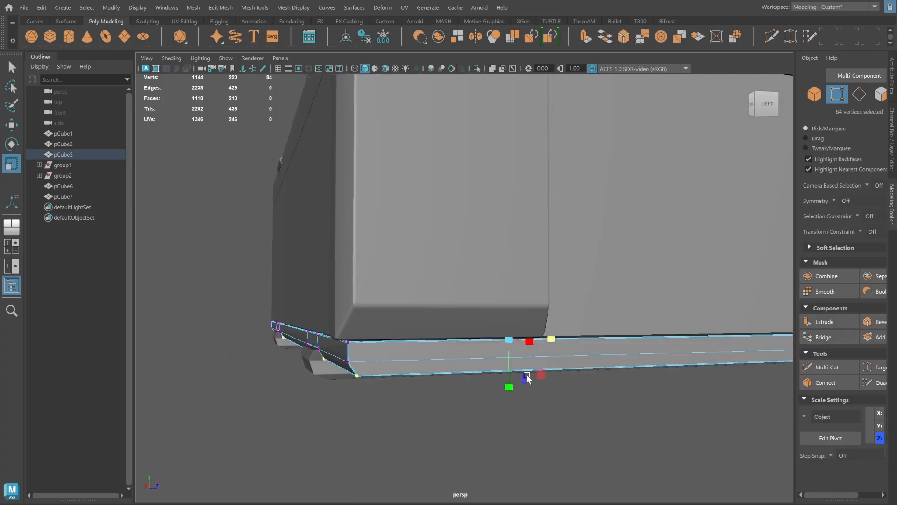
pyautogui.moveTo(551, 339); pyautogui.dragTo(551, 342)
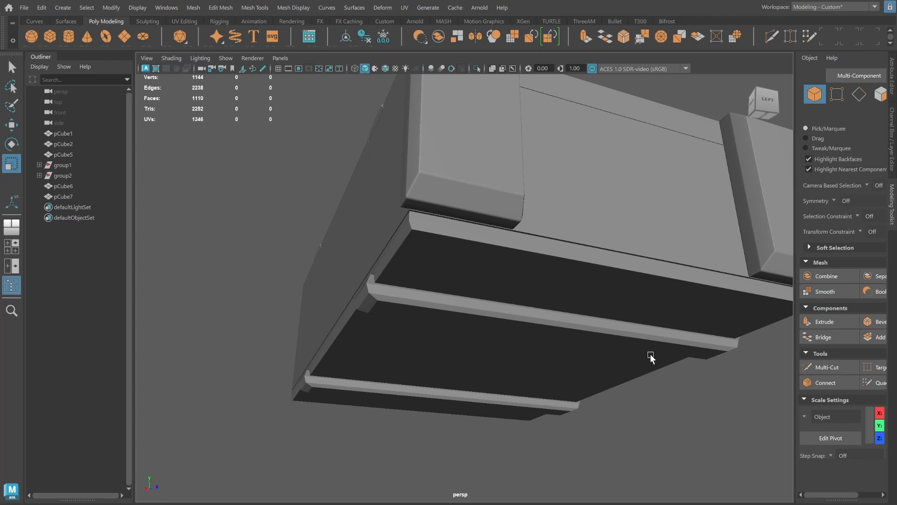
# Group the two corner posts and center the group's pivot between them.
pyautogui.keyDown('alt'); pyautogui.moveTo(651, 357); pyautogui.dragTo(470, 351); pyautogui.keyUp('alt')
pyautogui.click(456, 369)
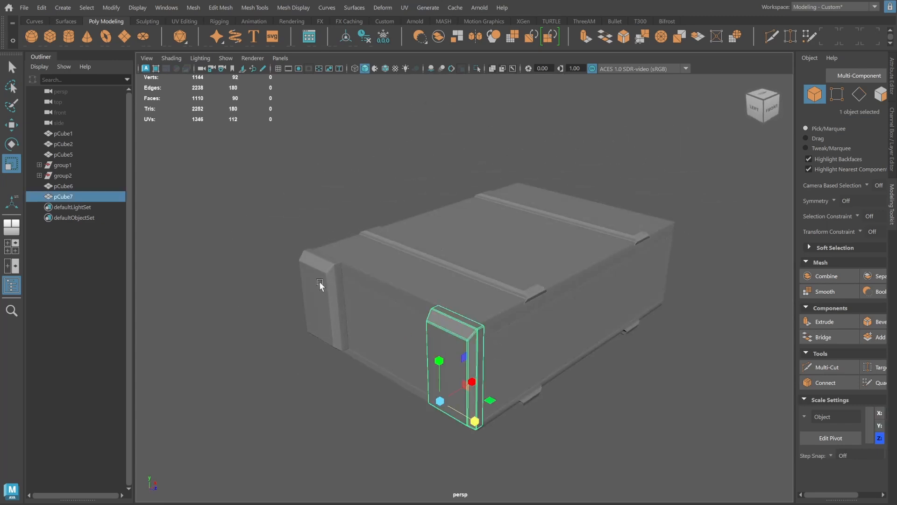
pyautogui.keyDown('shift'); pyautogui.click(322, 304); pyautogui.keyUp('shift')
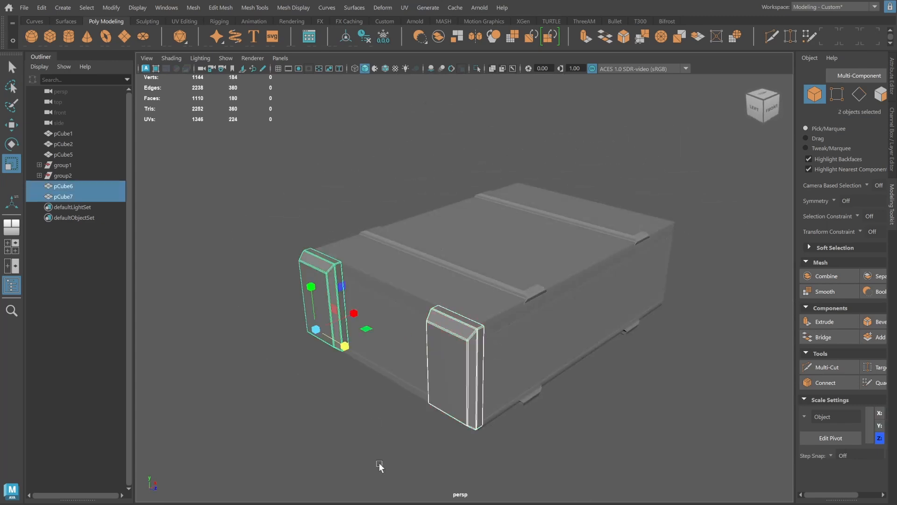
pyautogui.click(44, 8)
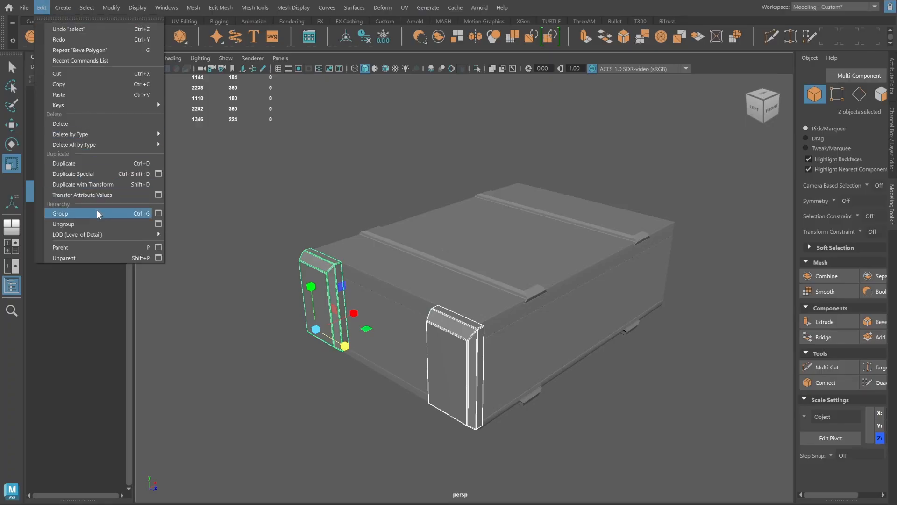
pyautogui.click(149, 214)
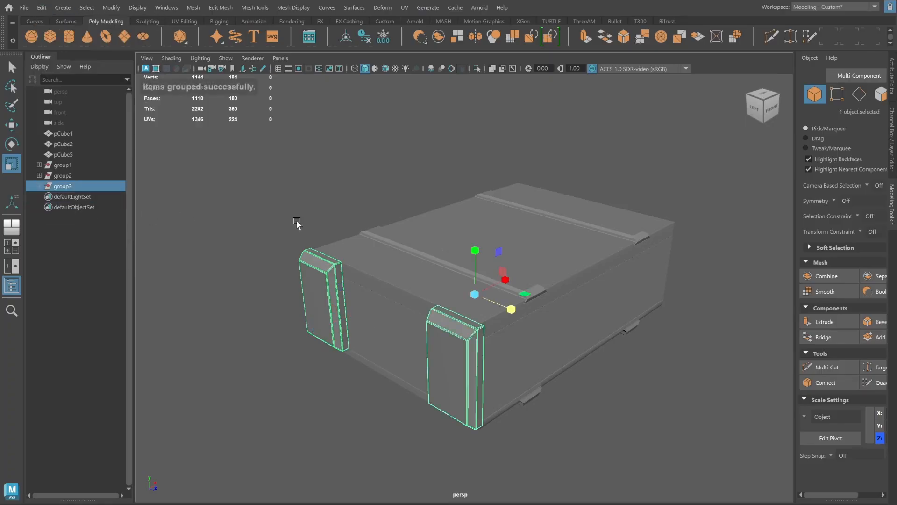
pyautogui.click(349, 33)
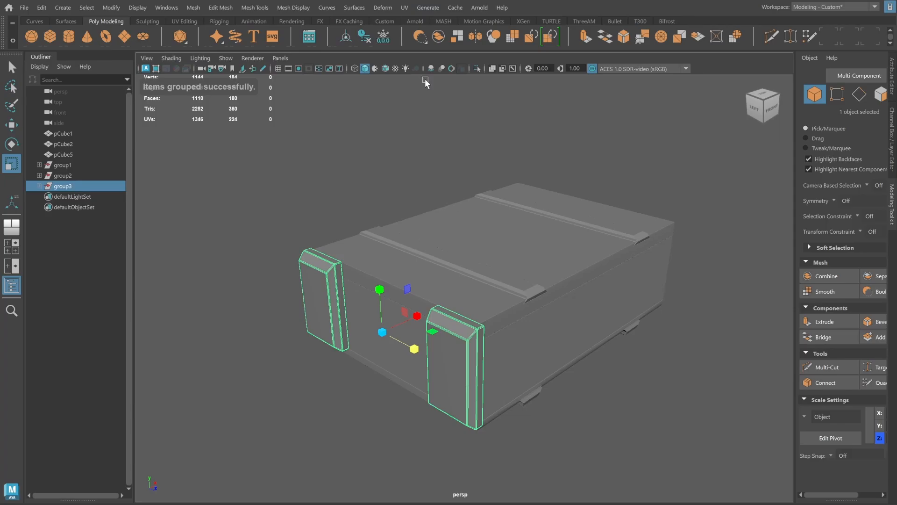
# Insert two centered edge loops on the lid slab, one along its length and one across, using the multiple edge loops option with 1 loop.
pyautogui.keyDown('alt'); pyautogui.moveTo(528, 253); pyautogui.dragTo(502, 249); pyautogui.keyUp('alt')
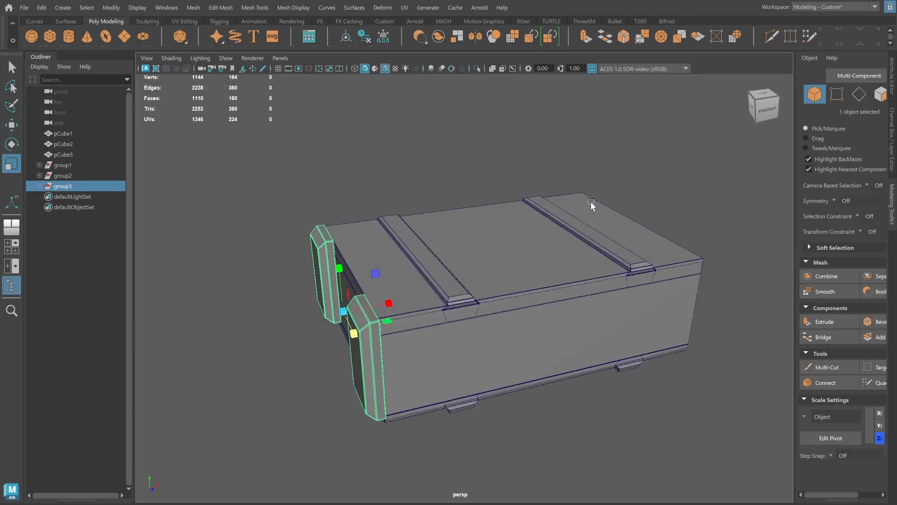
pyautogui.keyDown('alt'); pyautogui.moveTo(593, 200); pyautogui.dragTo(577, 240); pyautogui.keyUp('alt')
pyautogui.click(511, 321)
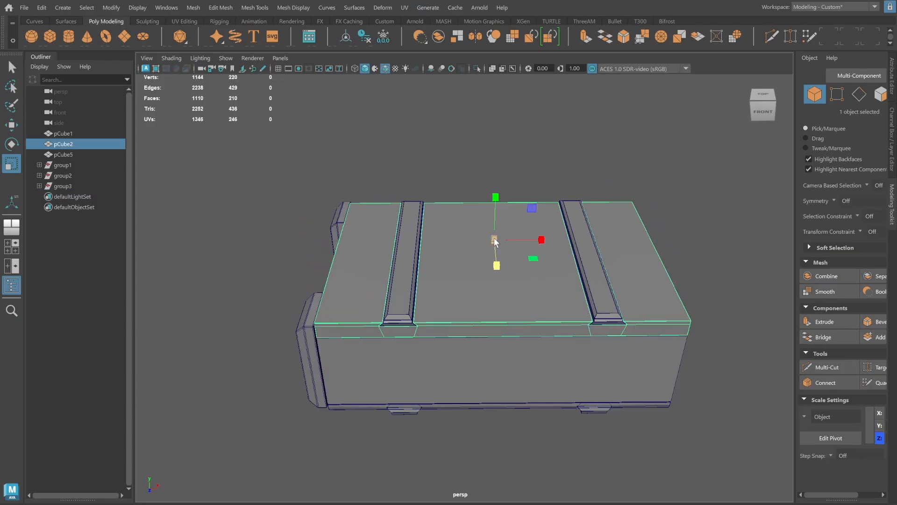
pyautogui.keyDown('shift'); pyautogui.moveTo(467, 234); pyautogui.dragTo(442, 249, button='right'); pyautogui.keyUp('shift')
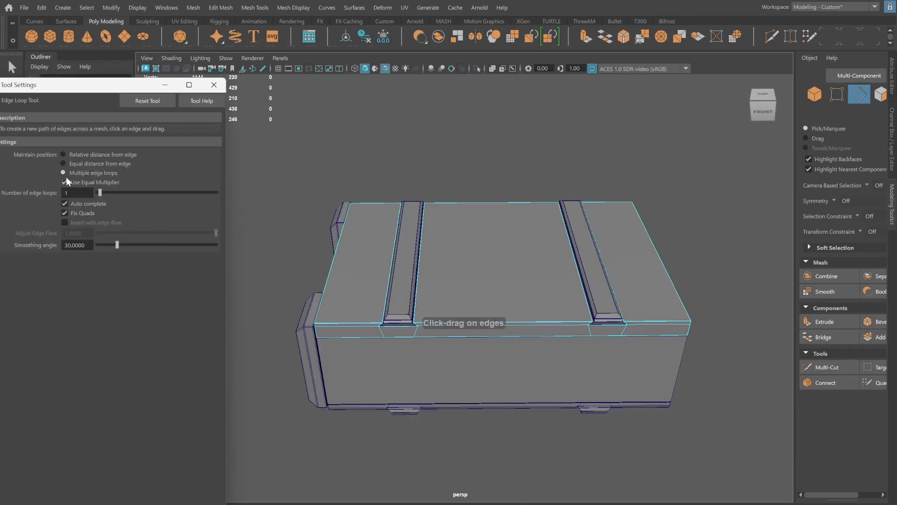
pyautogui.moveTo(495, 325); pyautogui.dragTo(502, 321)
pyautogui.moveTo(497, 258); pyautogui.dragTo(497, 262)
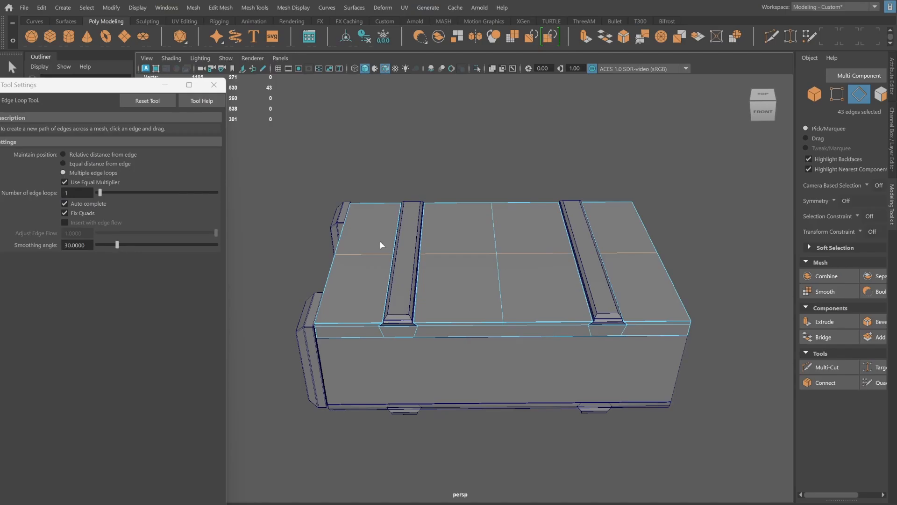
pyautogui.click(214, 84)
pyautogui.press('q')
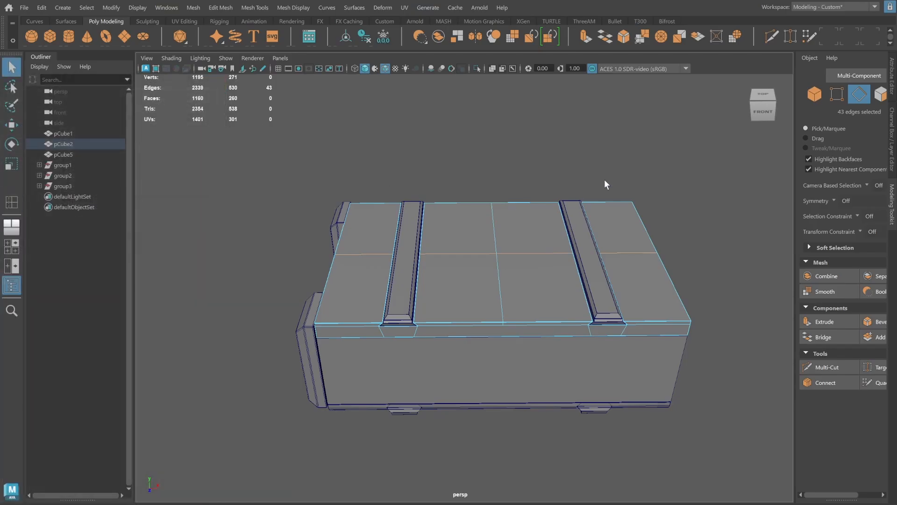
pyautogui.click(815, 95)
# Snap the pivot of the corner post group to the crossing of the lid's two center edge loops.
pyautogui.keyDown('alt'); pyautogui.moveTo(476, 222); pyautogui.dragTo(511, 220); pyautogui.keyUp('alt')
pyautogui.click(66, 186)
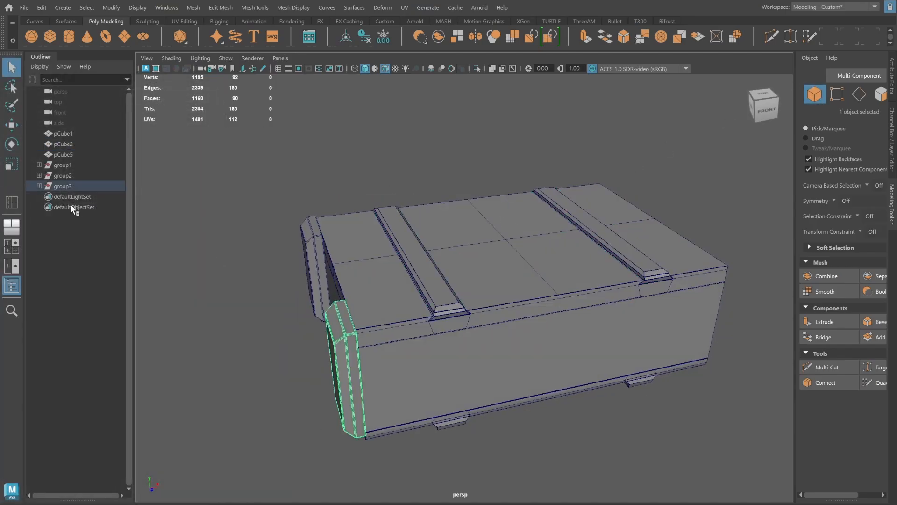
pyautogui.press('w')
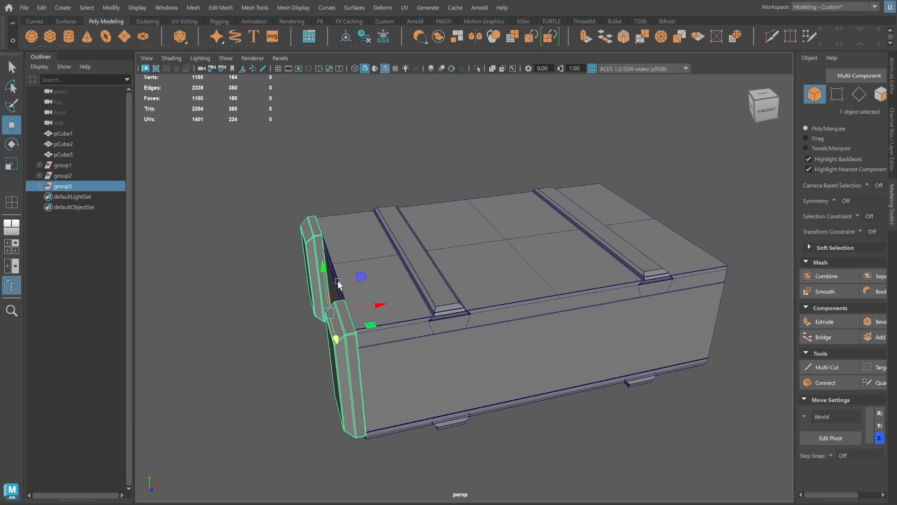
pyautogui.press('d')
pyautogui.moveTo(329, 314); pyautogui.dragTo(453, 240)
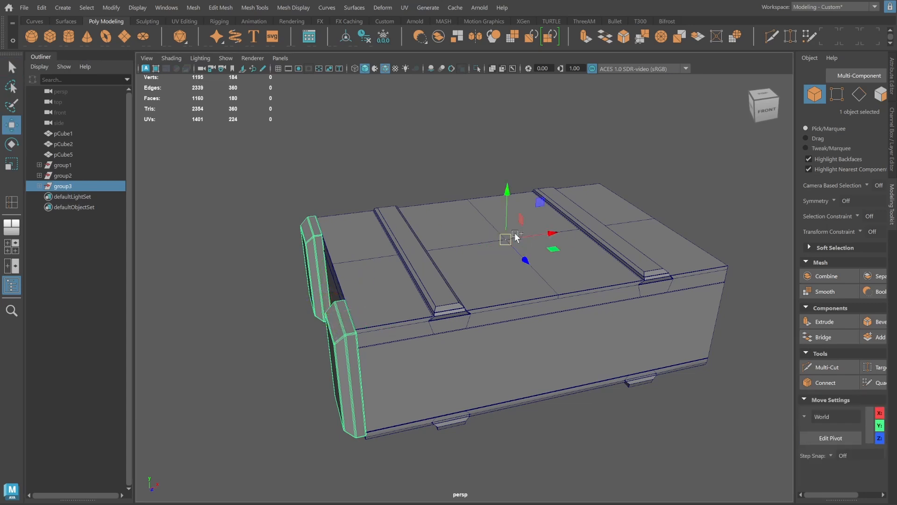
# Duplicate the corner post group as a mirrored copy on the opposite box end and center the copy's pivot.
pyautogui.hotkey('ctrl', 'shift', 'd')
pyautogui.keyDown('alt'); pyautogui.moveTo(608, 248); pyautogui.dragTo(514, 252); pyautogui.keyUp('alt')
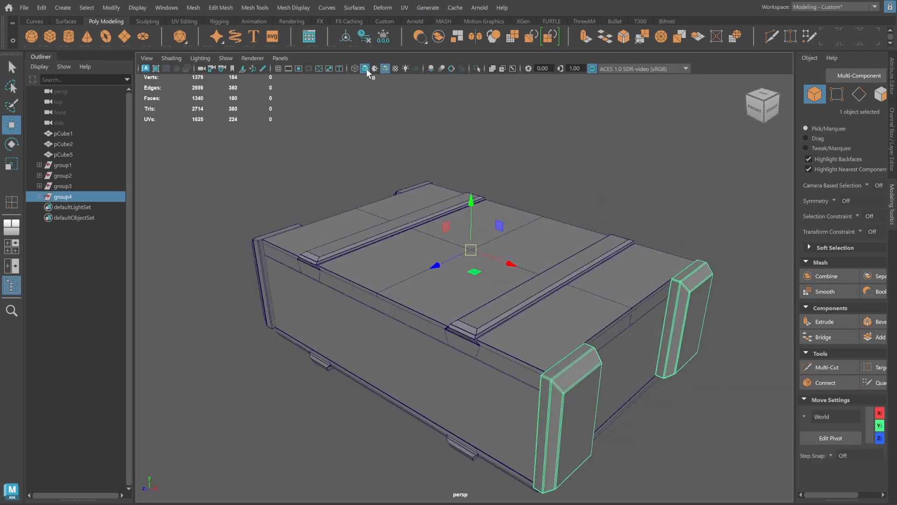
pyautogui.click(345, 36)
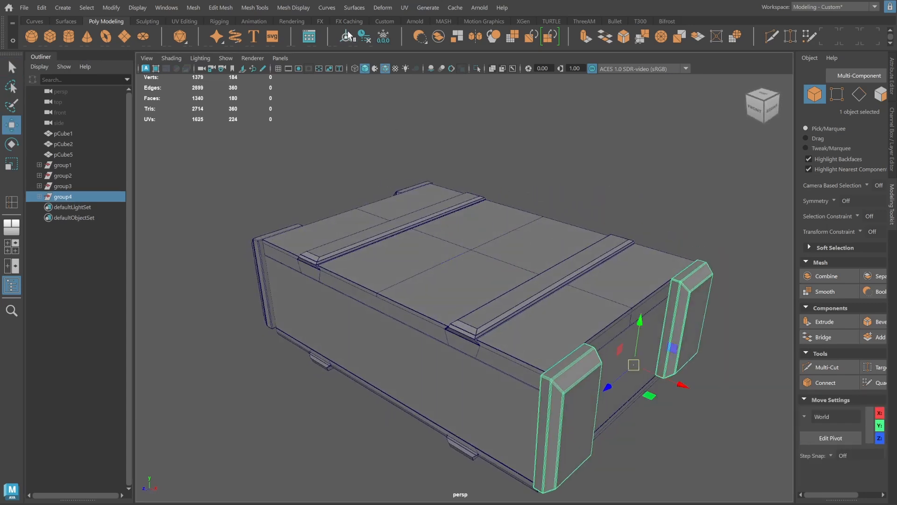
pyautogui.click(372, 135)
pyautogui.keyDown('alt'); pyautogui.moveTo(466, 206); pyautogui.dragTo(447, 214); pyautogui.keyUp('alt')
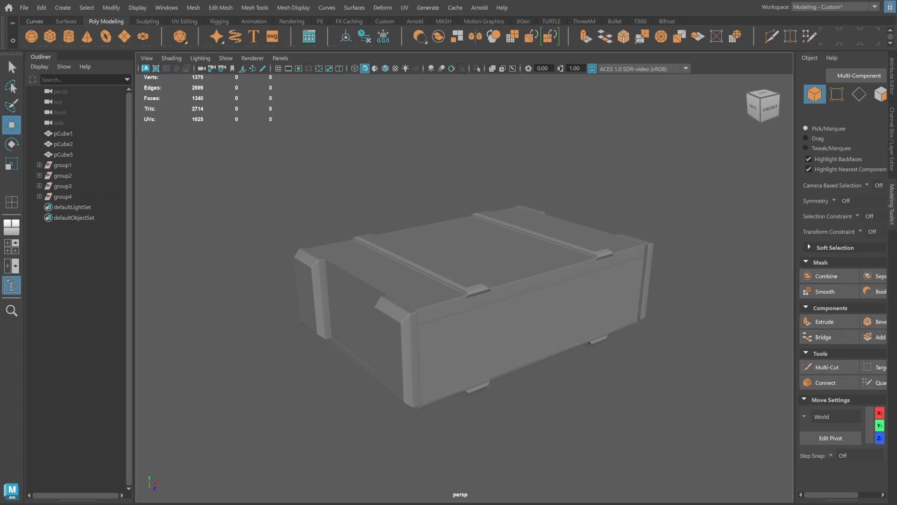
# Duplicate one corner post at the box's left end and set the copy's Rotate X to 90.
pyautogui.click(393, 329)
pyautogui.keyDown('alt'); pyautogui.moveTo(495, 378); pyautogui.dragTo(546, 345); pyautogui.keyUp('alt')
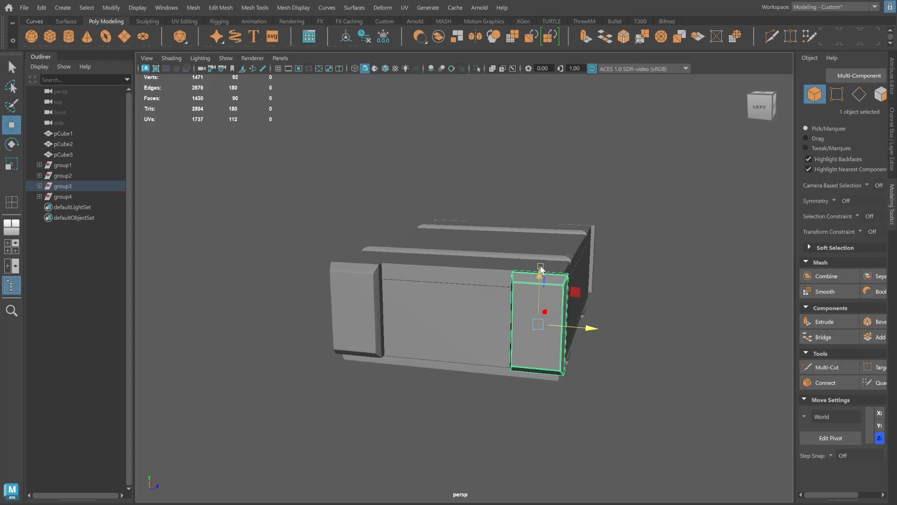
pyautogui.press('e')
pyautogui.keyDown('alt'); pyautogui.moveTo(600, 271); pyautogui.dragTo(535, 349); pyautogui.keyUp('alt')
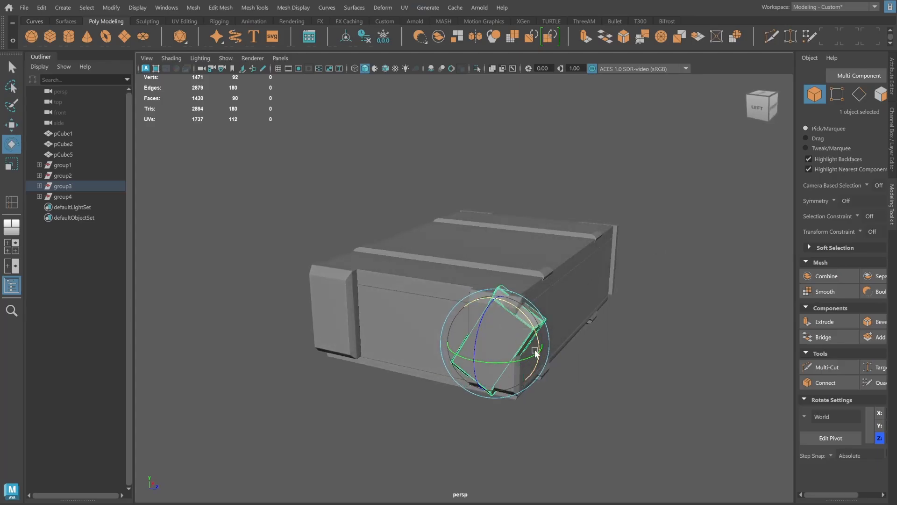
pyautogui.click(891, 144)
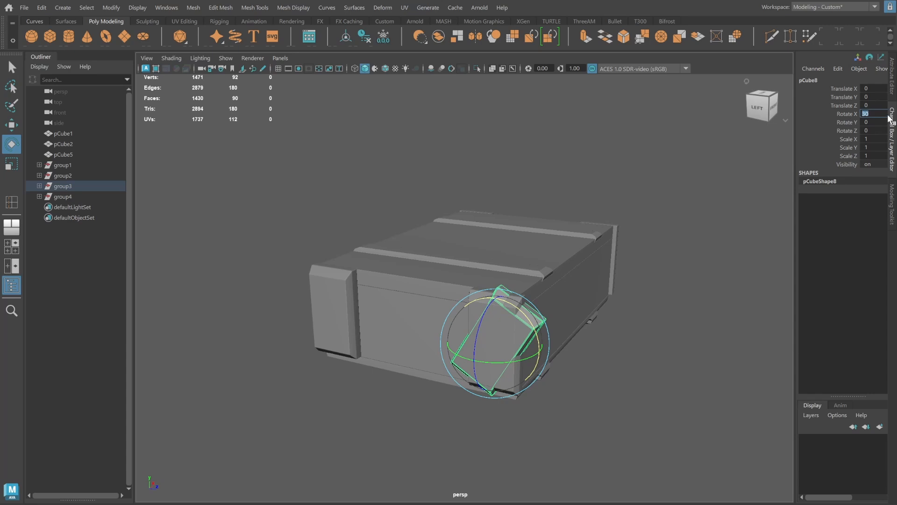
pyautogui.press('Return')
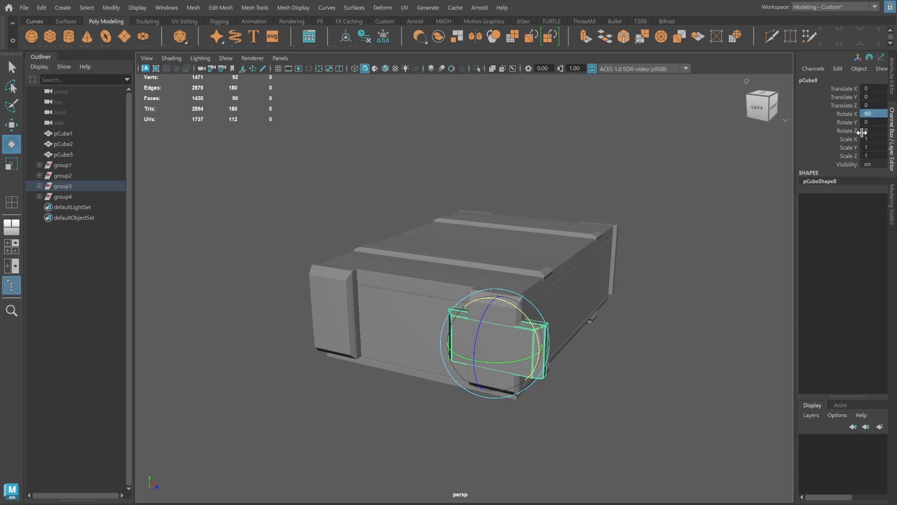
# Move the rotated post copy outward along X so it sits in front of the corner post.
pyautogui.keyDown('alt'); pyautogui.moveTo(586, 341); pyautogui.dragTo(510, 353); pyautogui.keyUp('alt')
pyautogui.press('w')
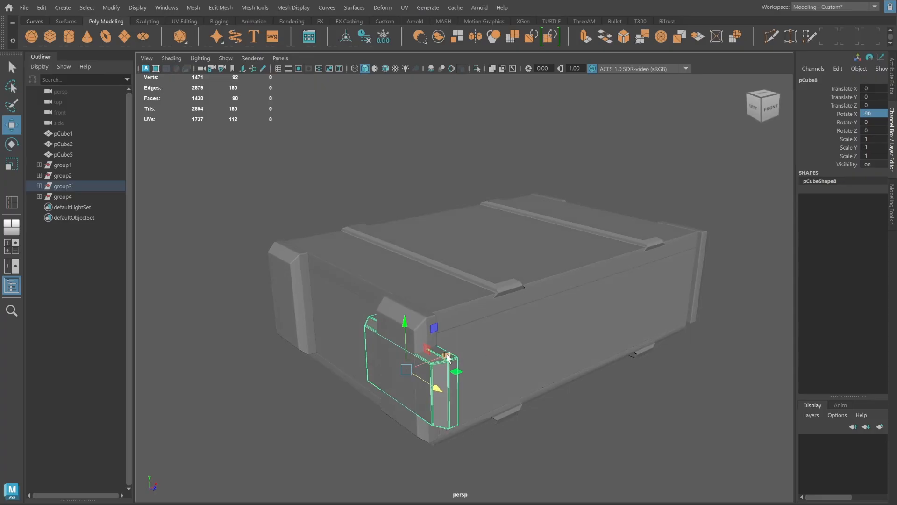
pyautogui.moveTo(448, 353); pyautogui.dragTo(665, 338)
pyautogui.scroll(3, 443, 351)
pyautogui.press('space')
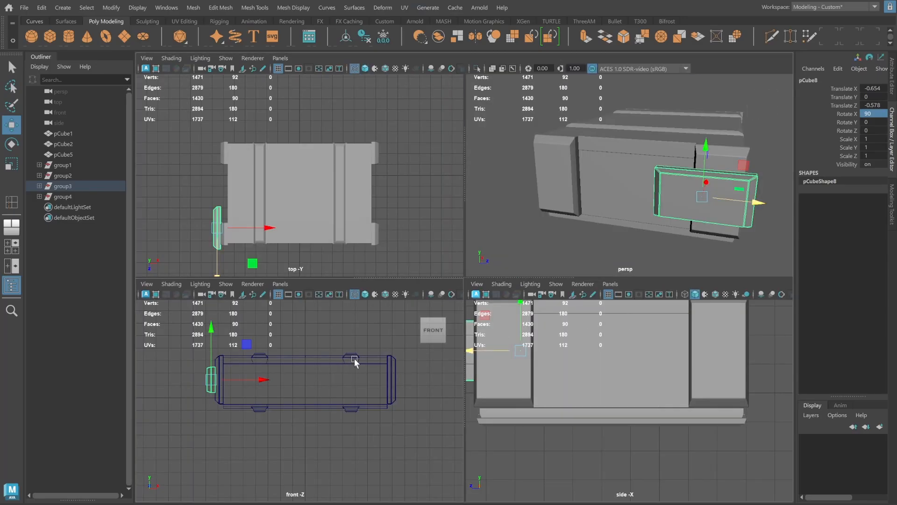
# Shorten the rotated board vertically by moving the vertices of one long edge along Y in the front view.
pyautogui.press('space')
pyautogui.click(890, 206)
pyautogui.click(840, 92)
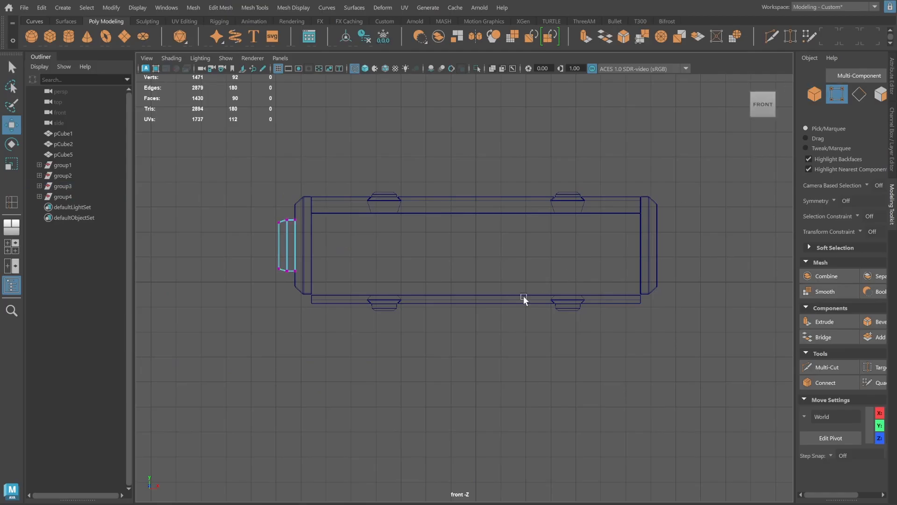
pyautogui.keyDown('alt'); pyautogui.moveTo(525, 300); pyautogui.dragTo(548, 337, button='middle'); pyautogui.keyUp('alt')
pyautogui.moveTo(359, 326); pyautogui.dragTo(360, 326)
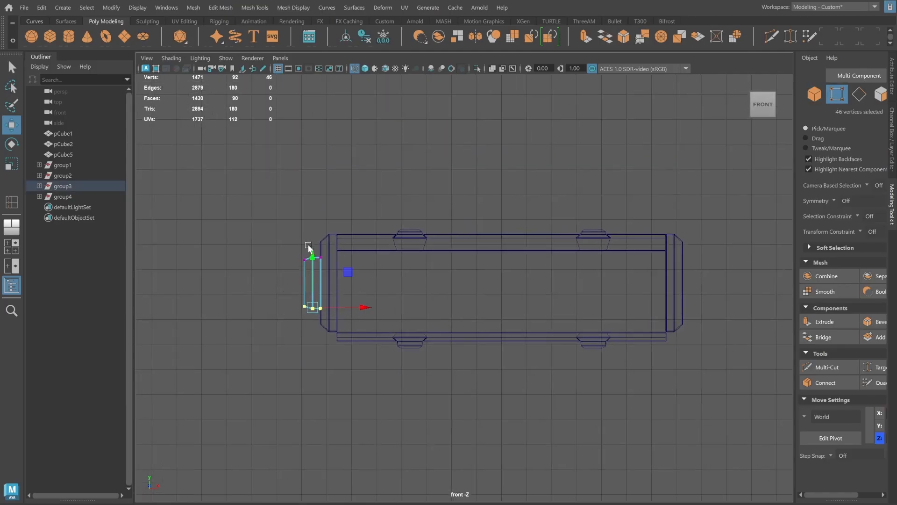
pyautogui.moveTo(310, 255); pyautogui.dragTo(311, 231)
pyautogui.scroll(5, 406, 259)
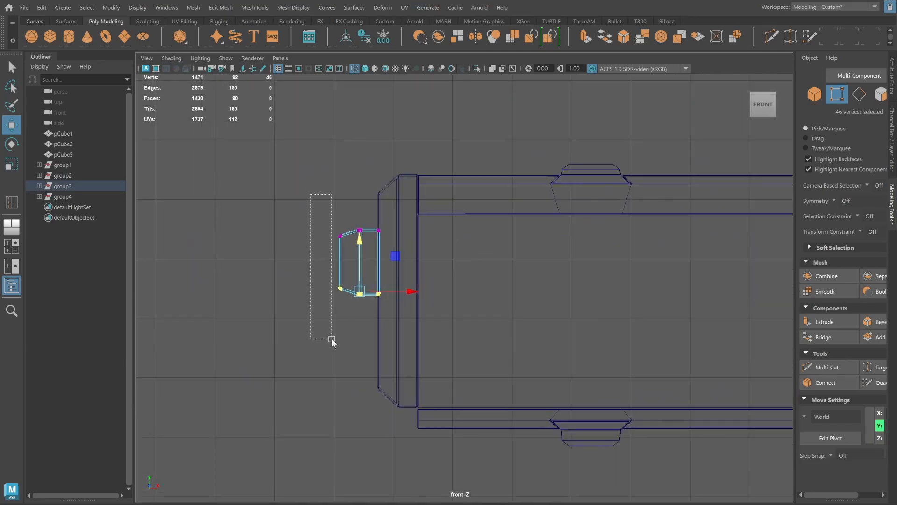
# Thin the board by moving its outer-face and middle vertices along X toward the corner post.
pyautogui.moveTo(332, 338); pyautogui.dragTo(348, 338)
pyautogui.moveTo(389, 260); pyautogui.dragTo(401, 258)
pyautogui.moveTo(313, 199); pyautogui.dragTo(362, 317)
pyautogui.moveTo(410, 260); pyautogui.dragTo(417, 261)
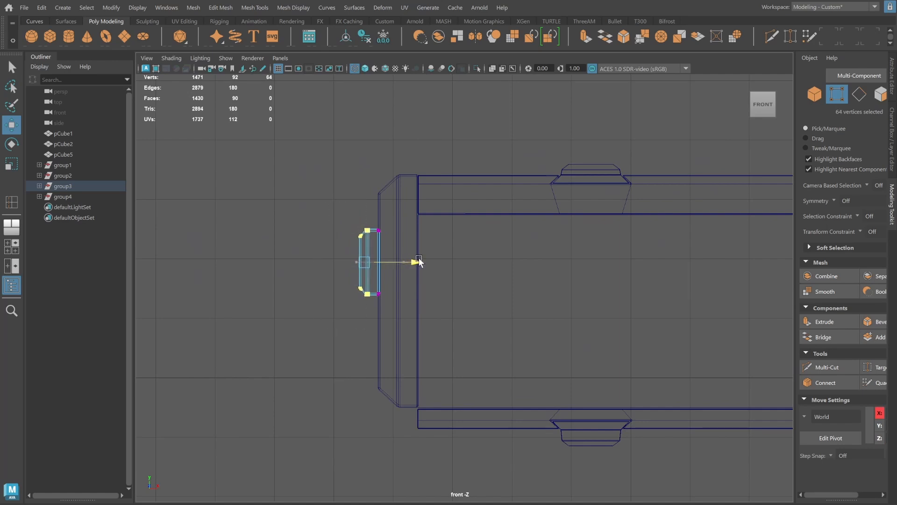
pyautogui.press('space')
pyautogui.press('space')
pyautogui.click(815, 95)
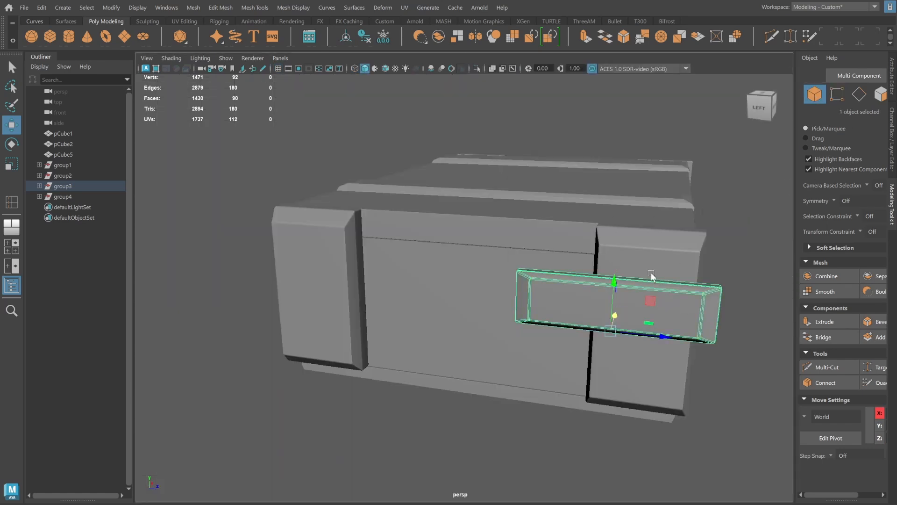
# Adjust the board's position along Z so its end extends slightly past the corner post's outer side.
pyautogui.keyDown('alt'); pyautogui.moveTo(651, 276); pyautogui.dragTo(488, 263); pyautogui.keyUp('alt')
pyautogui.keyDown('alt'); pyautogui.moveTo(272, 244); pyautogui.dragTo(442, 262, button='middle'); pyautogui.keyUp('alt')
pyautogui.scroll(2, 442, 262)
pyautogui.scroll(2, 442, 262)
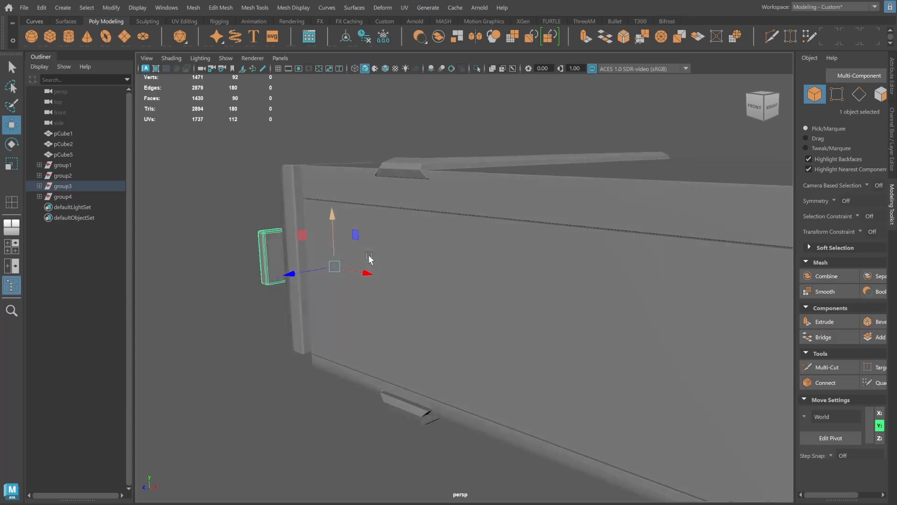
pyautogui.moveTo(293, 273); pyautogui.dragTo(301, 271)
pyautogui.keyDown('alt'); pyautogui.moveTo(309, 271); pyautogui.dragTo(612, 217); pyautogui.keyUp('alt')
pyautogui.scroll(-2, 593, 244)
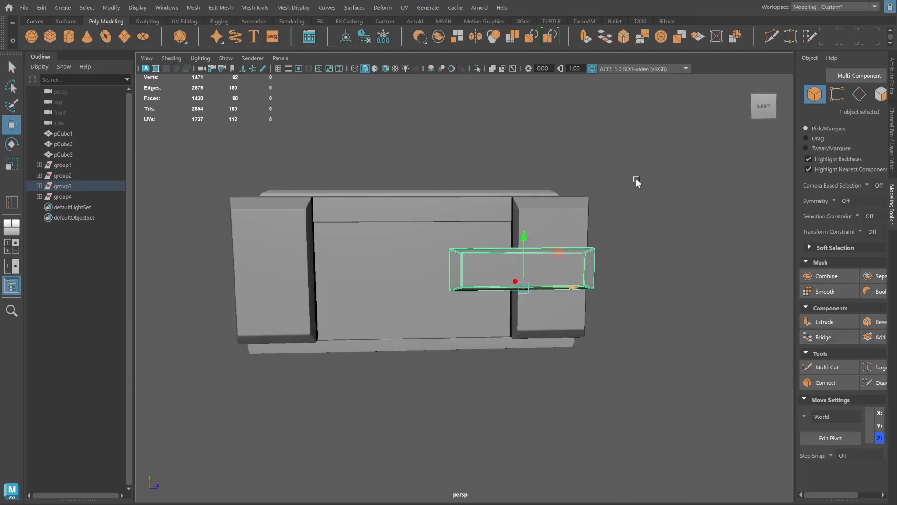
# Stretch the board across both corner posts by moving its inner-end vertices along Z past the far post.
pyautogui.click(836, 96)
pyautogui.keyDown('alt'); pyautogui.moveTo(563, 204); pyautogui.dragTo(553, 204); pyautogui.keyUp('alt')
pyautogui.moveTo(370, 202); pyautogui.dragTo(474, 369)
pyautogui.keyDown('alt'); pyautogui.moveTo(490, 233); pyautogui.dragTo(542, 235, button='middle'); pyautogui.keyUp('alt')
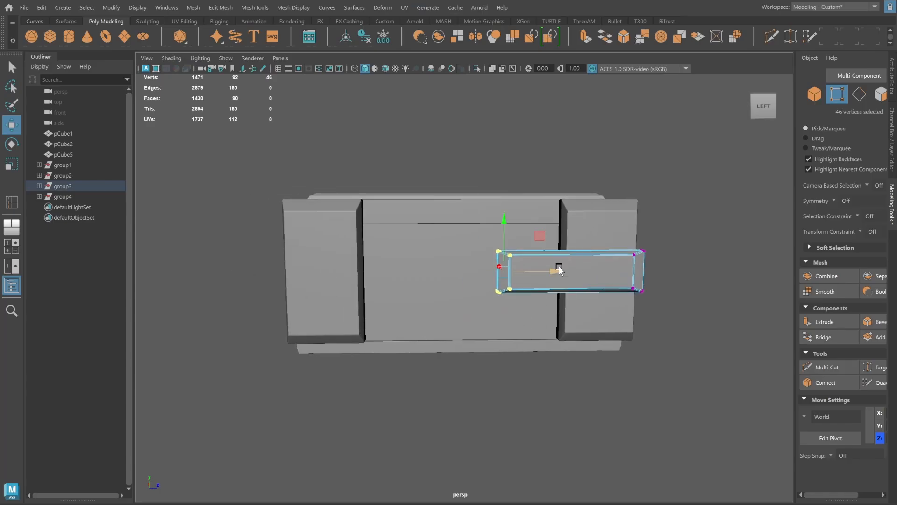
pyautogui.moveTo(558, 270); pyautogui.dragTo(339, 286)
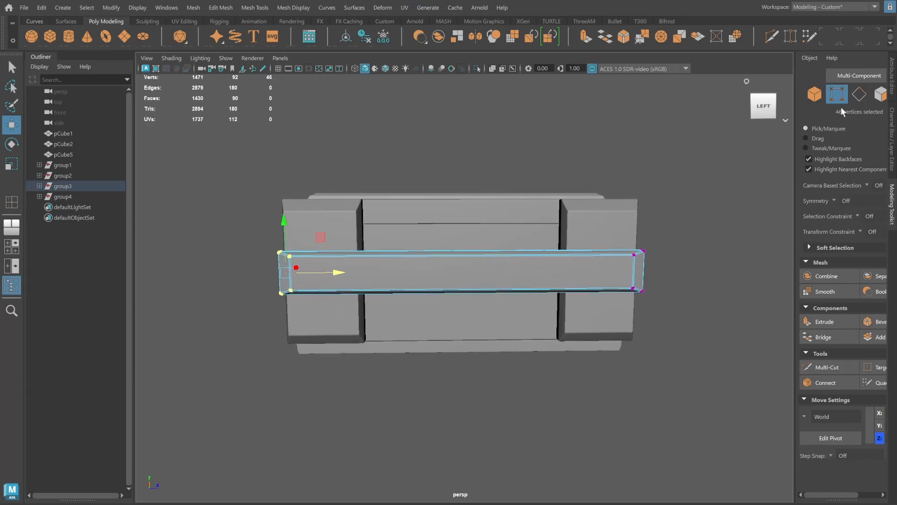
pyautogui.click(816, 95)
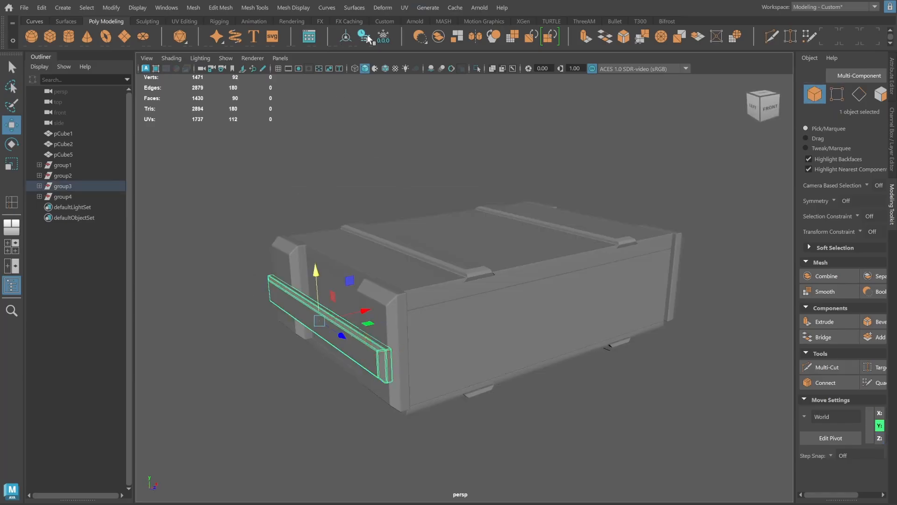
# Show wireframe on shaded and snap the end board's pivot to the center crossing of the lid's edge loops.
pyautogui.click(385, 69)
pyautogui.keyDown('alt'); pyautogui.moveTo(553, 225); pyautogui.dragTo(551, 231); pyautogui.keyUp('alt')
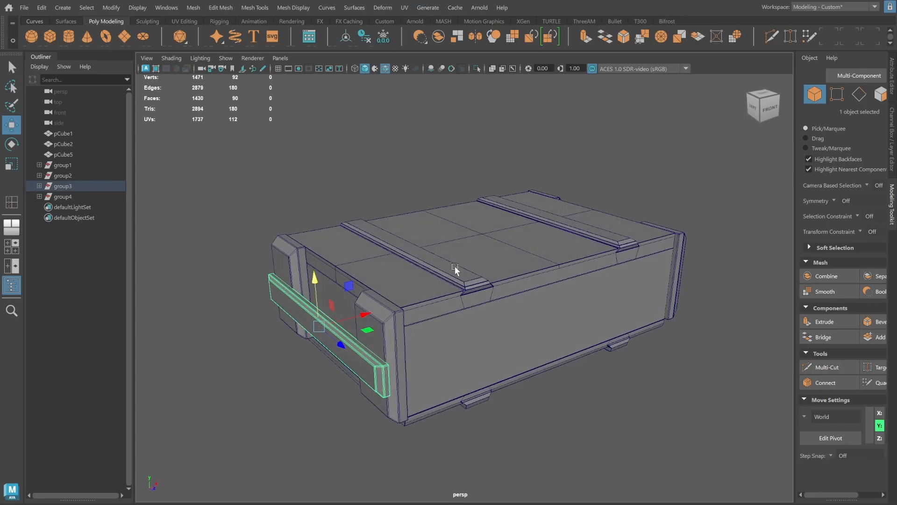
pyautogui.press('w')
pyautogui.press('d')
pyautogui.moveTo(319, 326); pyautogui.dragTo(481, 230)
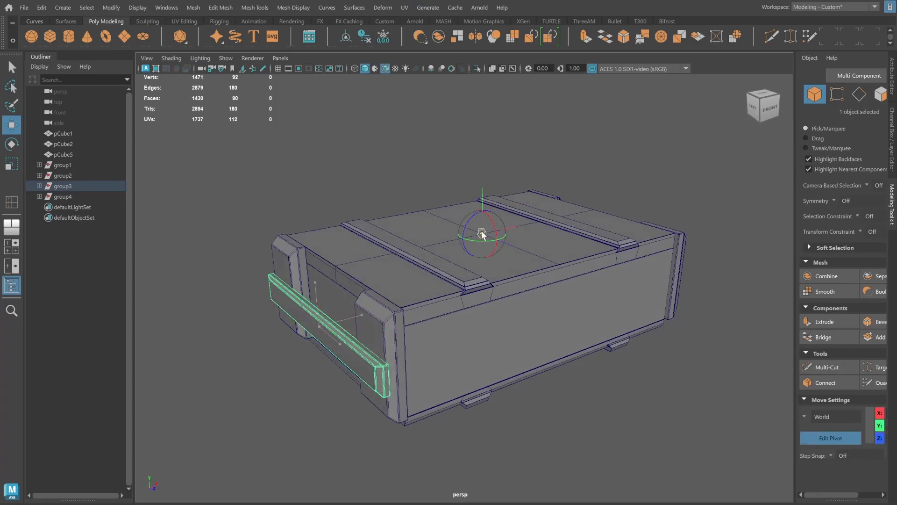
pyautogui.press('d')
# Duplicate the end board as a mirrored copy on the opposite box end, center its pivot and hide the shaded wireframe.
pyautogui.hotkey('ctrl', 'shift', 'd')
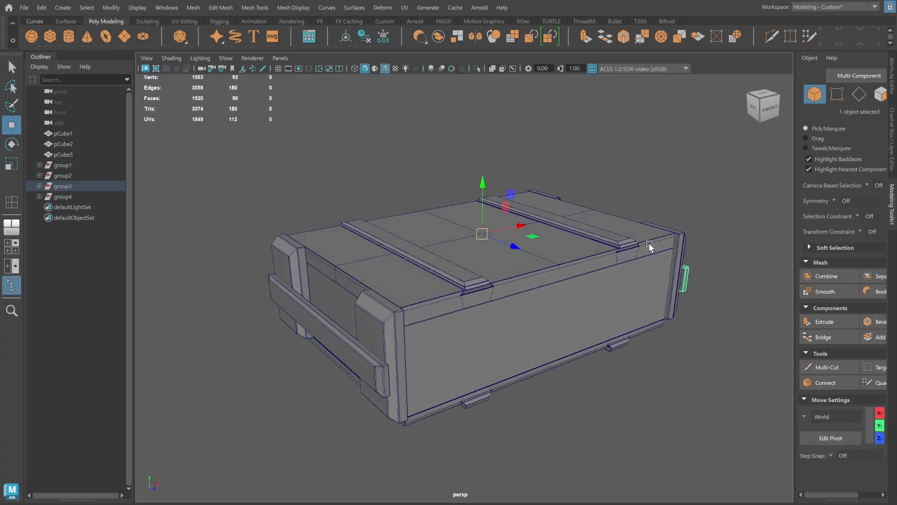
pyautogui.keyDown('alt'); pyautogui.moveTo(648, 243); pyautogui.dragTo(577, 228); pyautogui.keyUp('alt')
pyautogui.click(346, 37)
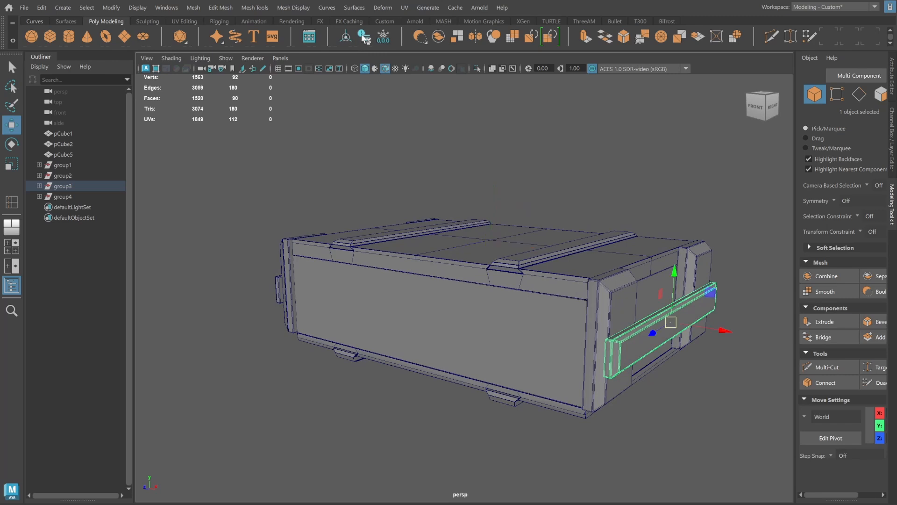
pyautogui.click(386, 70)
pyautogui.click(612, 194)
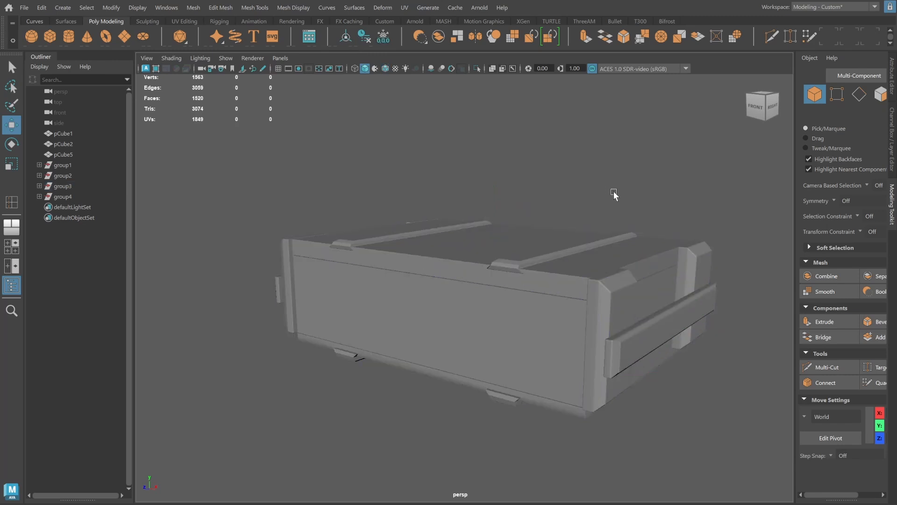
# Center the pivot of the left-end board and tilt the board about the X axis.
pyautogui.moveTo(613, 192)
pyautogui.keyDown('alt'); pyautogui.mouseDown()
pyautogui.moveTo(622, 244)
pyautogui.moveTo(649, 245)
pyautogui.moveTo(637, 248)
pyautogui.mouseUp(); pyautogui.keyUp('alt')
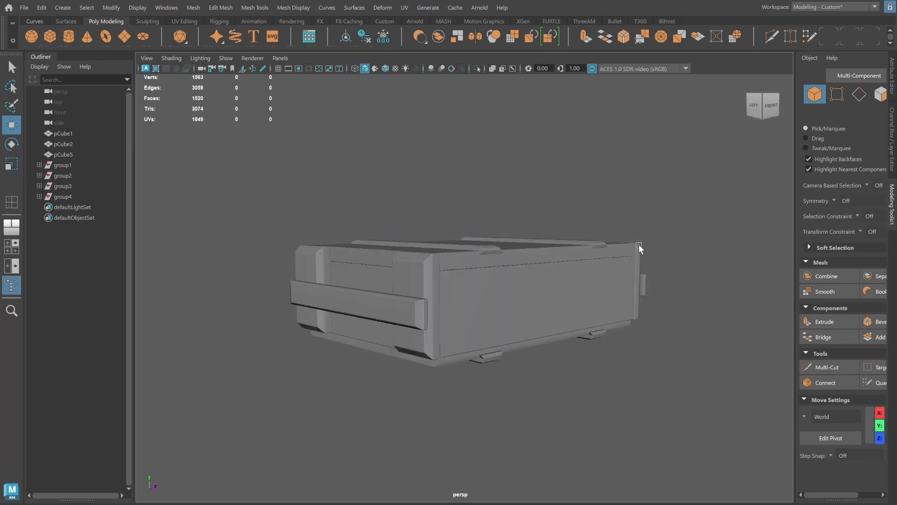
pyautogui.click(421, 308)
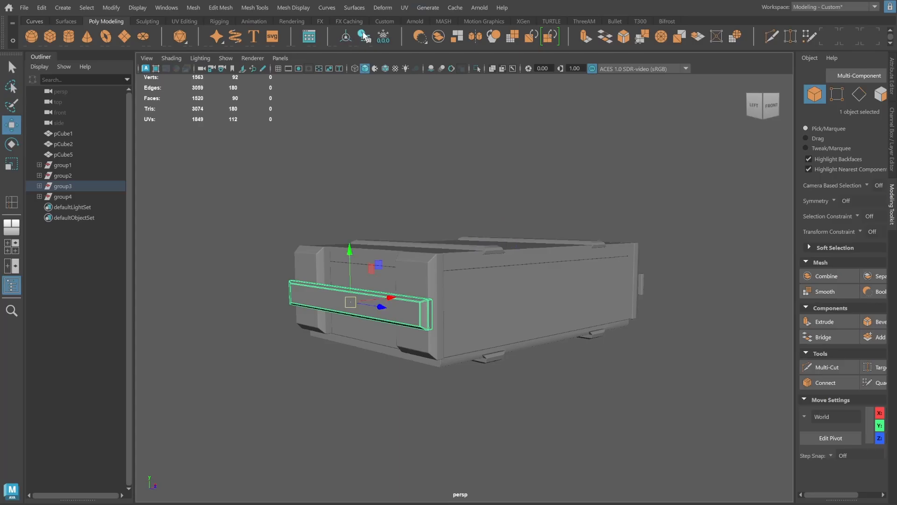
pyautogui.press('e')
pyautogui.moveTo(388, 270); pyautogui.dragTo(374, 281)
pyautogui.keyDown('alt'); pyautogui.moveTo(581, 202); pyautogui.dragTo(537, 203); pyautogui.keyUp('alt')
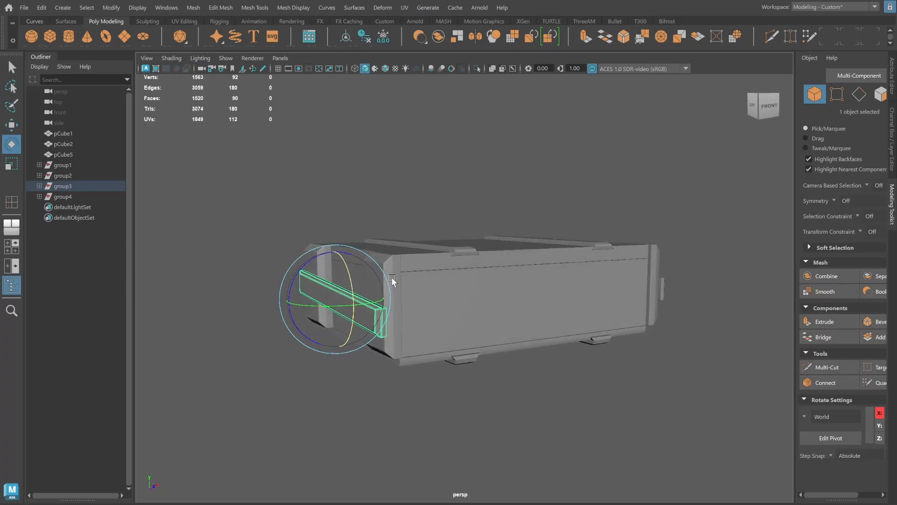
# Fine-tune the left-end board's tilt about the X axis and adjust the tilt of the right-end board as well.
pyautogui.moveTo(353, 292); pyautogui.dragTo(355, 283)
pyautogui.keyDown('alt'); pyautogui.moveTo(659, 217); pyautogui.dragTo(596, 218); pyautogui.keyUp('alt')
pyautogui.click(668, 297)
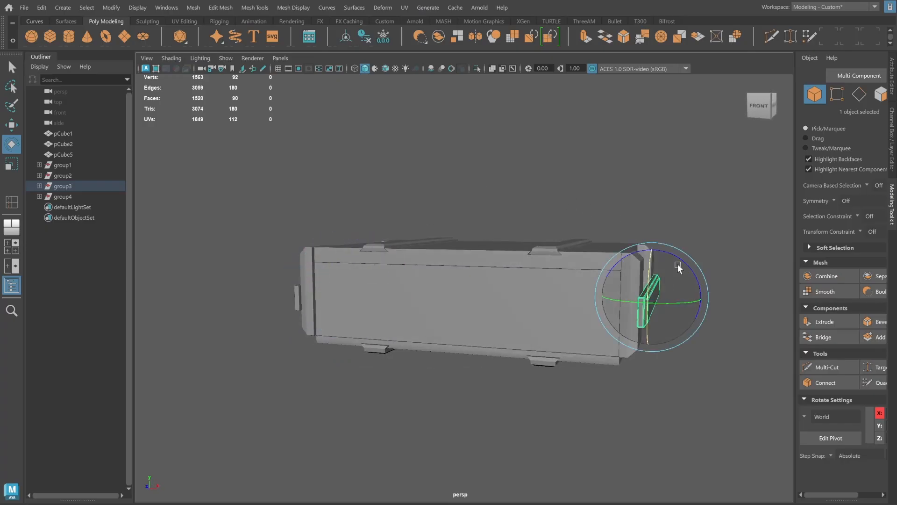
pyautogui.press('w')
pyautogui.keyDown('alt'); pyautogui.moveTo(677, 264); pyautogui.dragTo(649, 250); pyautogui.keyUp('alt')
pyautogui.click(716, 226)
pyautogui.keyDown('alt'); pyautogui.moveTo(701, 226); pyautogui.dragTo(579, 286); pyautogui.keyUp('alt')
pyautogui.click(585, 307)
pyautogui.press('e')
pyautogui.press('j')
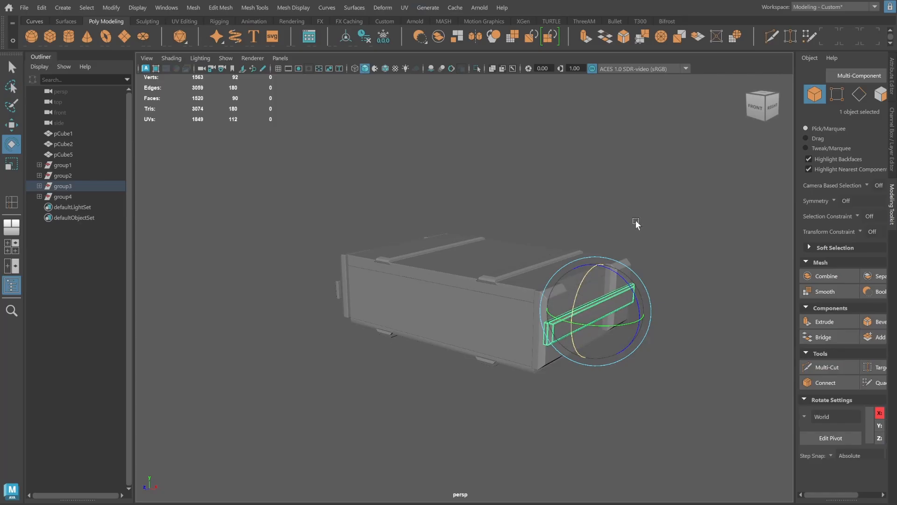
pyautogui.click(635, 219)
pyautogui.keyDown('alt'); pyautogui.moveTo(635, 220); pyautogui.dragTo(411, 243); pyautogui.keyUp('alt')
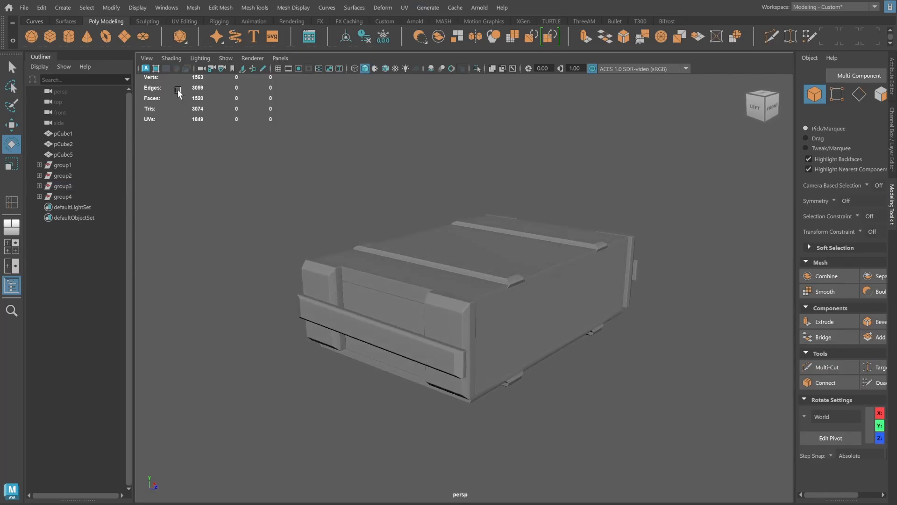
# Create a polygon cylinder and move it along X out of the box, in front of the left-end board.
pyautogui.click(69, 37)
pyautogui.keyDown('alt'); pyautogui.moveTo(557, 289); pyautogui.dragTo(571, 287); pyautogui.keyUp('alt')
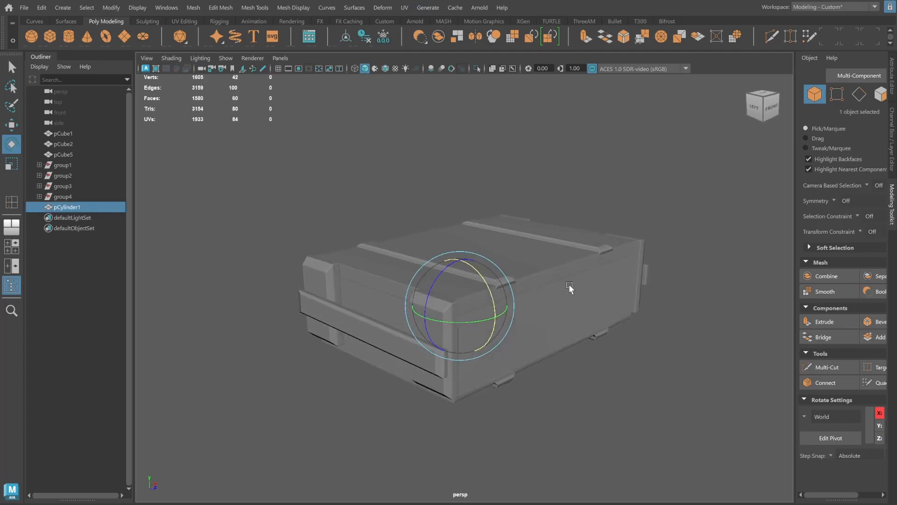
pyautogui.press('w')
pyautogui.moveTo(495, 296); pyautogui.dragTo(462, 306)
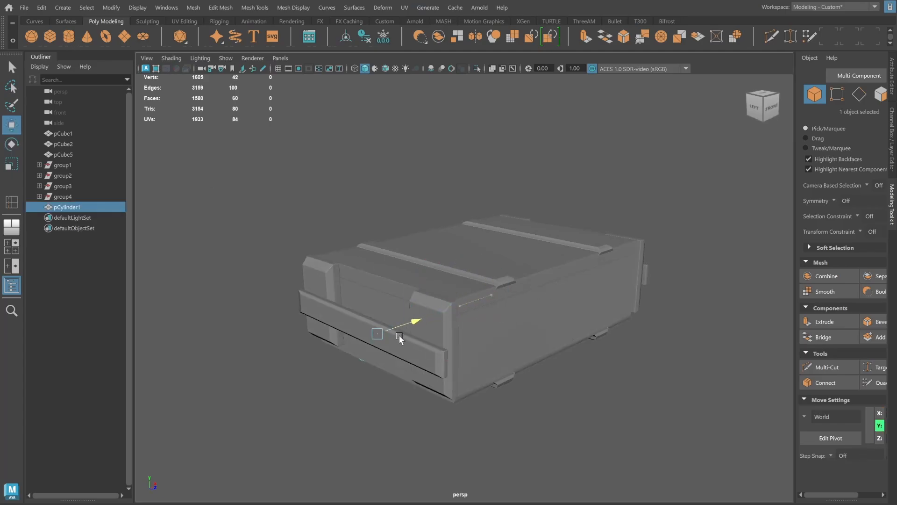
pyautogui.moveTo(399, 335); pyautogui.dragTo(344, 350)
pyautogui.press('e')
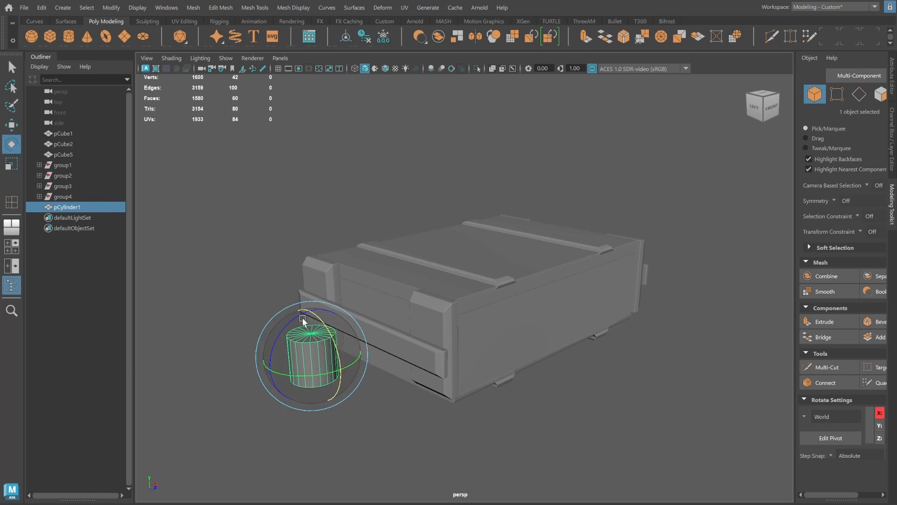
# Lay the cylinder on its side by setting its Rotate Z to 90.
pyautogui.moveTo(302, 317); pyautogui.dragTo(280, 337)
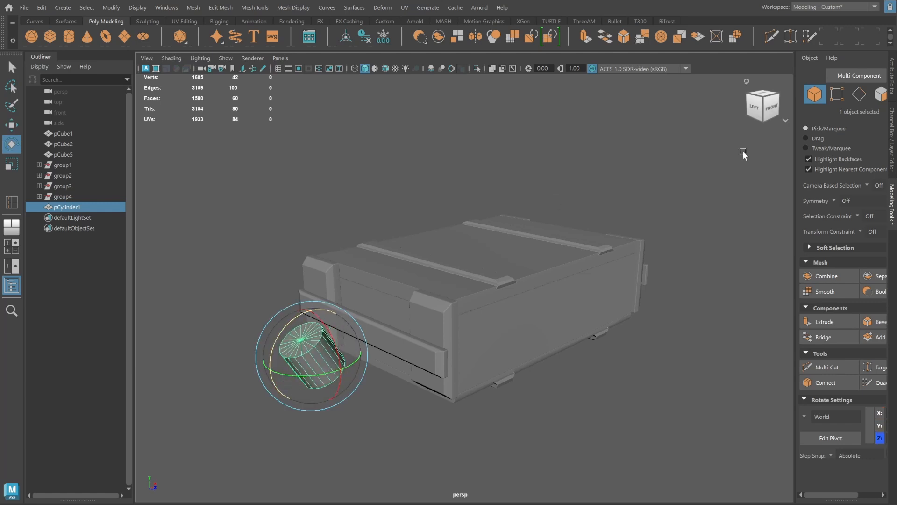
pyautogui.click(892, 135)
pyautogui.click(868, 131)
pyautogui.write('9')
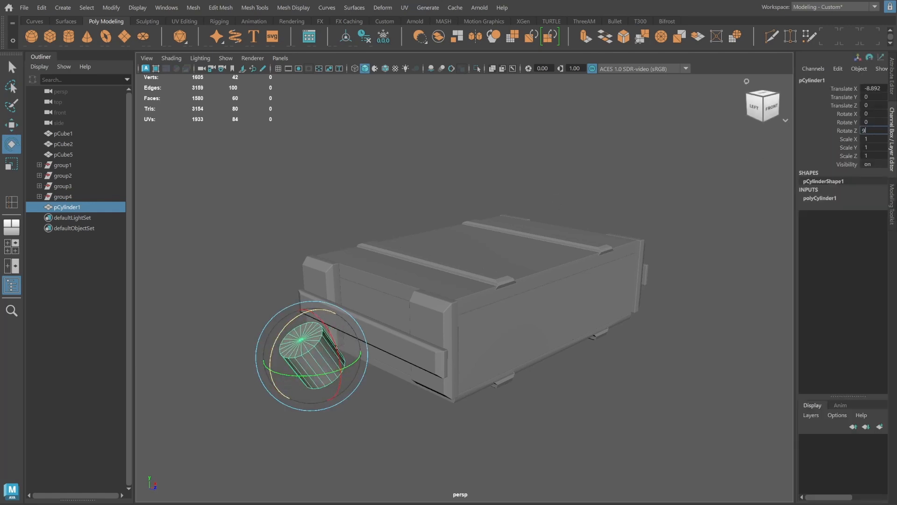
pyautogui.write('0')
pyautogui.press('Return')
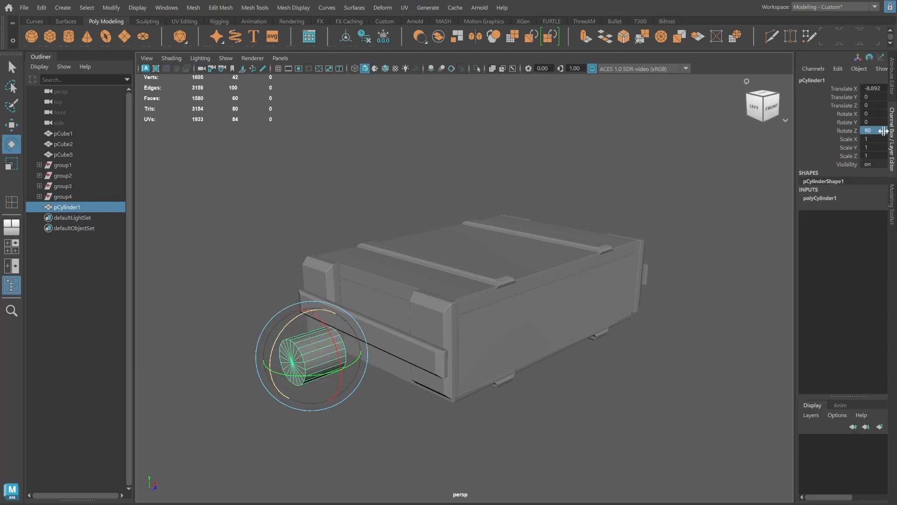
# Reduce the cylinder's axis subdivisions, trying 16 and settling on 12.
pyautogui.click(836, 198)
pyautogui.click(868, 231)
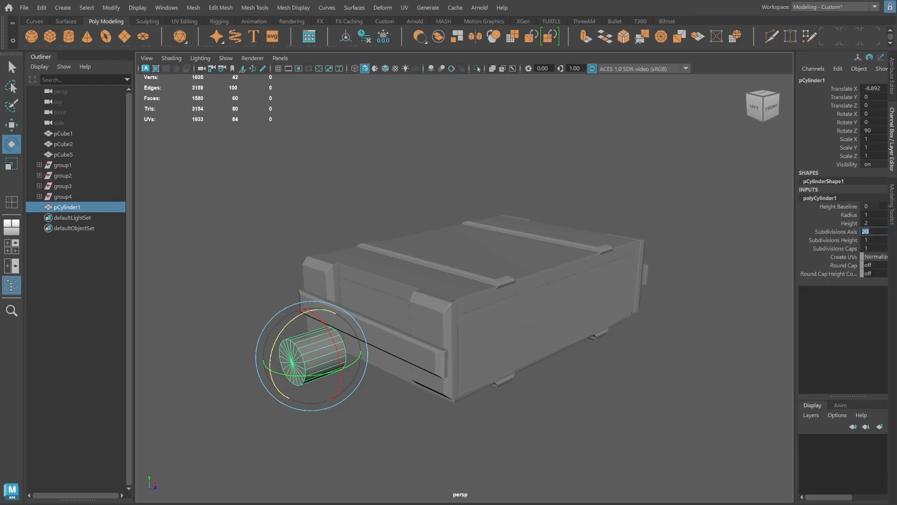
pyautogui.press('Return')
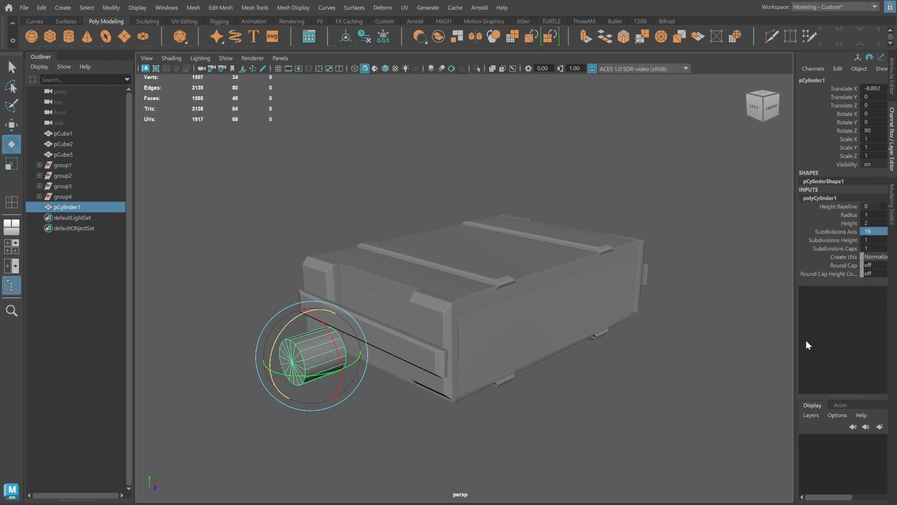
pyautogui.keyDown('alt'); pyautogui.moveTo(489, 305); pyautogui.dragTo(528, 315); pyautogui.keyUp('alt')
pyautogui.keyDown('alt'); pyautogui.moveTo(495, 307); pyautogui.dragTo(551, 308, button='right'); pyautogui.keyUp('alt')
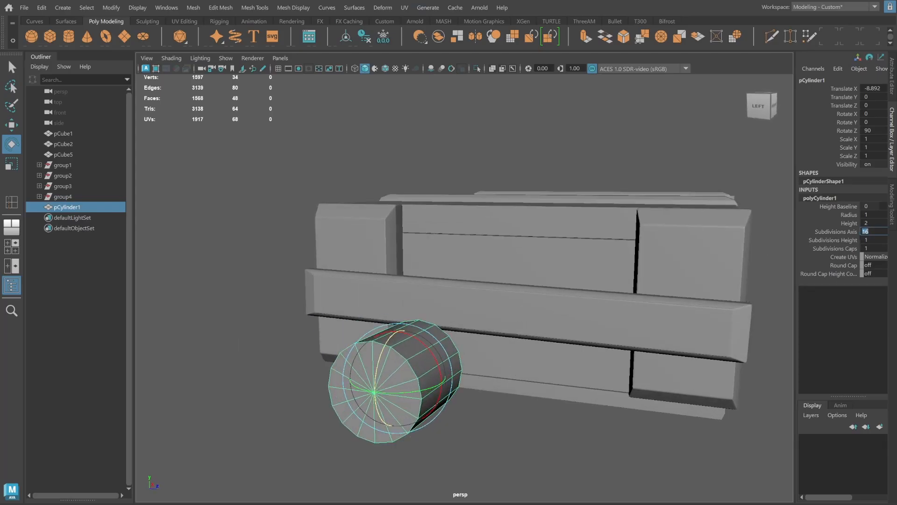
pyautogui.write('12')
pyautogui.press('Return')
pyautogui.keyDown('alt'); pyautogui.moveTo(590, 330); pyautogui.dragTo(496, 419); pyautogui.keyUp('alt')
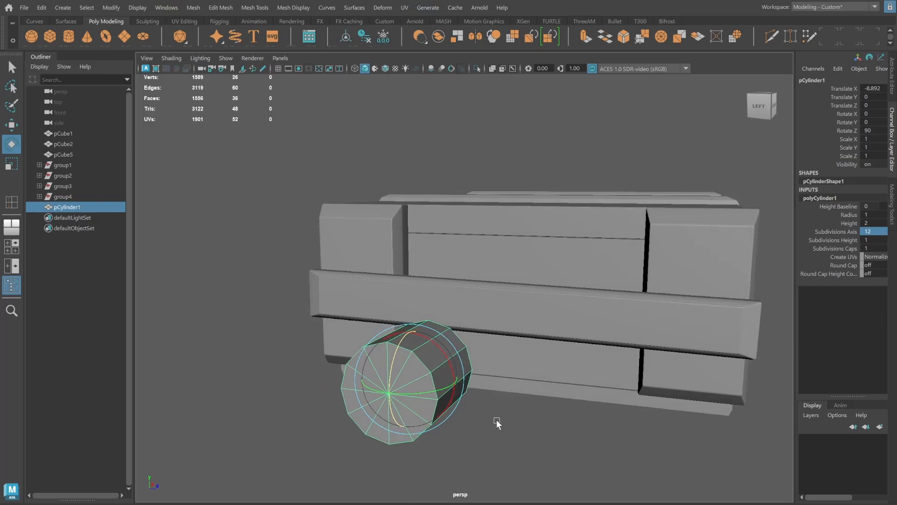
# Scale the cylinder down uniformly to about 0.101.
pyautogui.click(509, 415)
pyautogui.keyDown('alt'); pyautogui.moveTo(509, 415); pyautogui.dragTo(469, 388, button='right'); pyautogui.keyUp('alt')
pyautogui.click(473, 366)
pyautogui.keyDown('alt'); pyautogui.moveTo(469, 388); pyautogui.dragTo(406, 357); pyautogui.keyUp('alt')
pyautogui.press('r')
pyautogui.press('w')
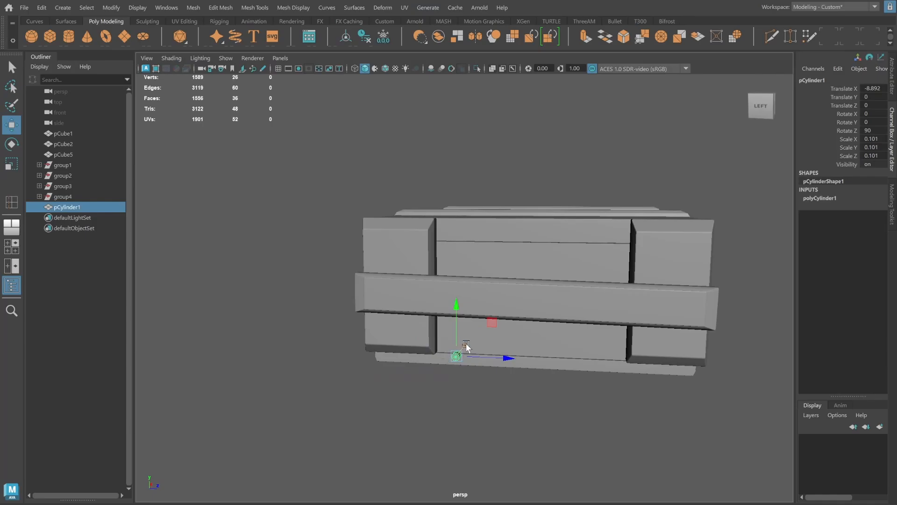
# Place the small cylinder against the left-end board near its back end, at about X -7.529, Y 1.472, Z -2.492.
pyautogui.keyDown('alt'); pyautogui.moveTo(481, 353); pyautogui.dragTo(368, 354); pyautogui.keyUp('alt')
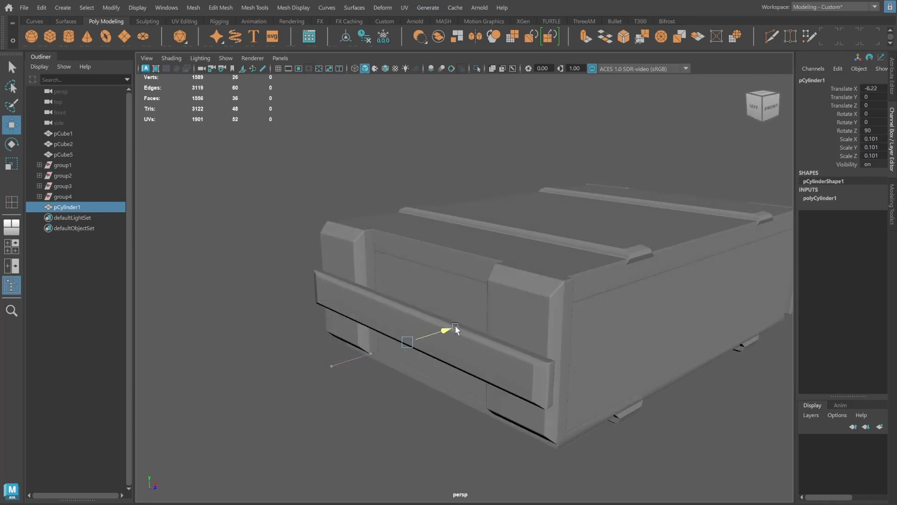
pyautogui.moveTo(399, 319)
pyautogui.mouseDown()
pyautogui.moveTo(400, 301)
pyautogui.moveTo(421, 321)
pyautogui.moveTo(398, 327)
pyautogui.mouseUp()
pyautogui.moveTo(372, 286); pyautogui.dragTo(371, 266)
pyautogui.moveTo(408, 300); pyautogui.dragTo(426, 332)
pyautogui.moveTo(371, 288); pyautogui.dragTo(422, 286)
pyautogui.press('f')
pyautogui.scroll(-6, 405, 298)
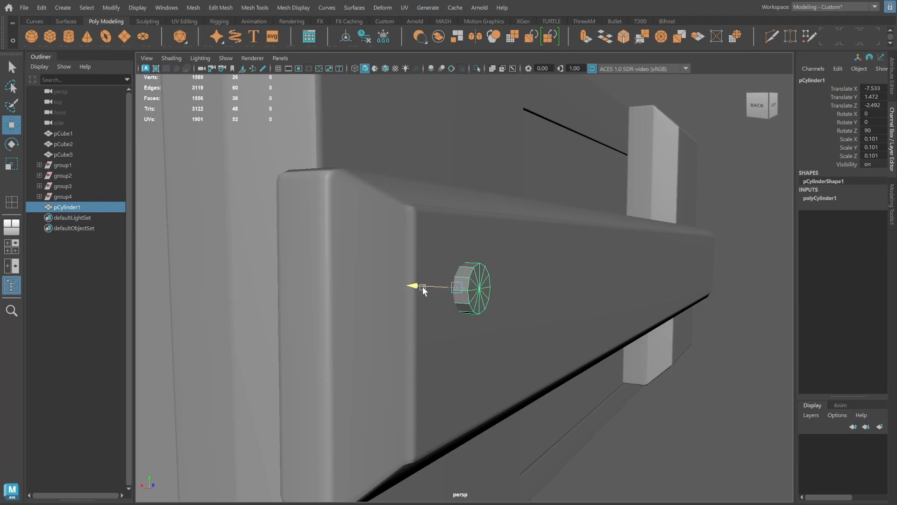
pyautogui.click(711, 425)
pyautogui.keyDown('alt'); pyautogui.moveTo(711, 425); pyautogui.dragTo(495, 338); pyautogui.keyUp('alt')
pyautogui.click(462, 288)
pyautogui.keyDown('alt'); pyautogui.moveTo(495, 299); pyautogui.dragTo(562, 319); pyautogui.keyUp('alt')
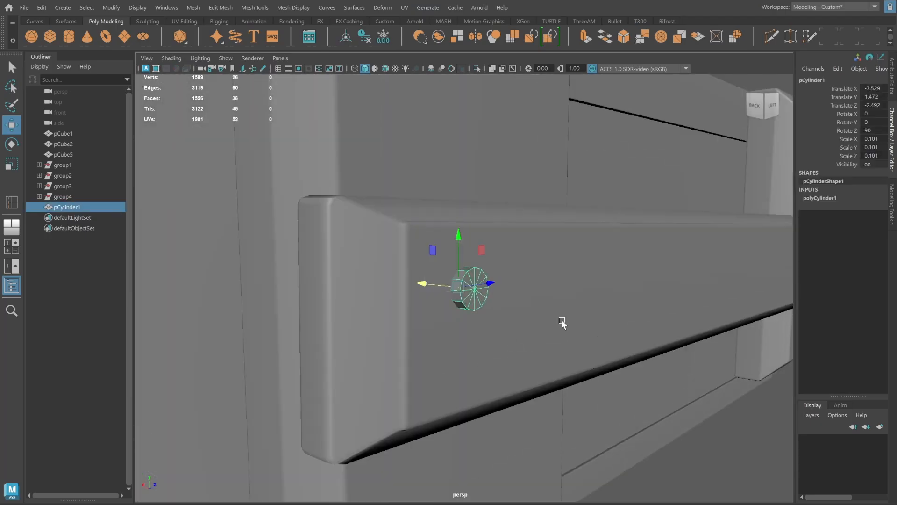
pyautogui.scroll(4, 561, 320)
# Isolate the cylinder and delete the cap faces on the end facing into the box.
pyautogui.click(891, 204)
pyautogui.keyDown('alt'); pyautogui.moveTo(590, 239); pyautogui.dragTo(623, 236); pyautogui.keyUp('alt')
pyautogui.hotkey('ctrl', '1')
pyautogui.click(756, 106)
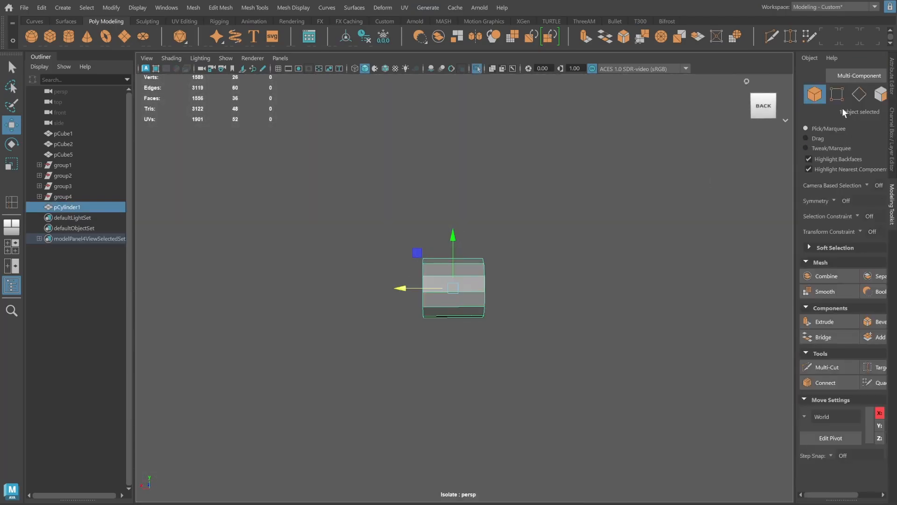
pyautogui.click(880, 94)
pyautogui.moveTo(355, 202); pyautogui.dragTo(430, 462)
pyautogui.moveTo(447, 145); pyautogui.dragTo(477, 355)
pyautogui.press('Delete')
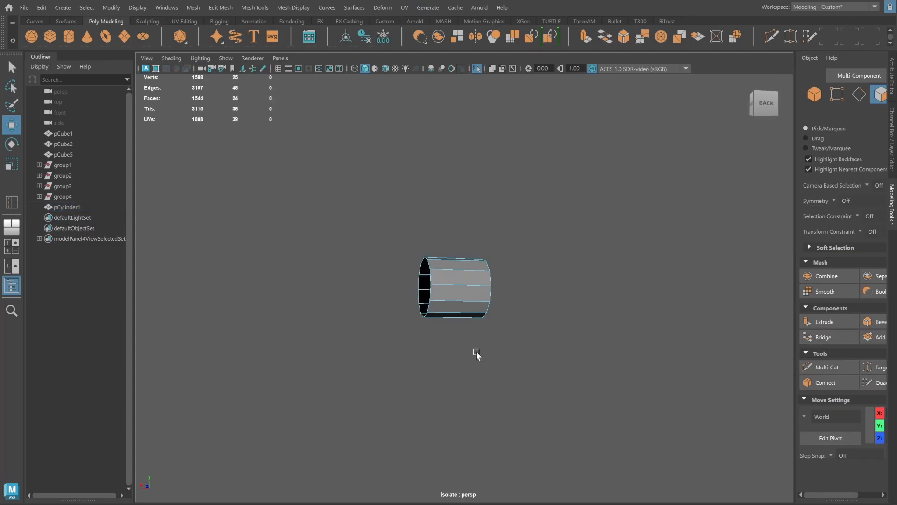
# Move the open end's edge loop along X toward the capped end to flatten the cylinder into a thin disc.
pyautogui.moveTo(539, 309)
pyautogui.keyDown('alt'); pyautogui.mouseDown()
pyautogui.moveTo(485, 309)
pyautogui.moveTo(552, 309)
pyautogui.mouseUp(); pyautogui.keyUp('alt')
pyautogui.click(814, 94)
pyautogui.click(578, 323)
pyautogui.click(487, 308)
pyautogui.click(858, 94)
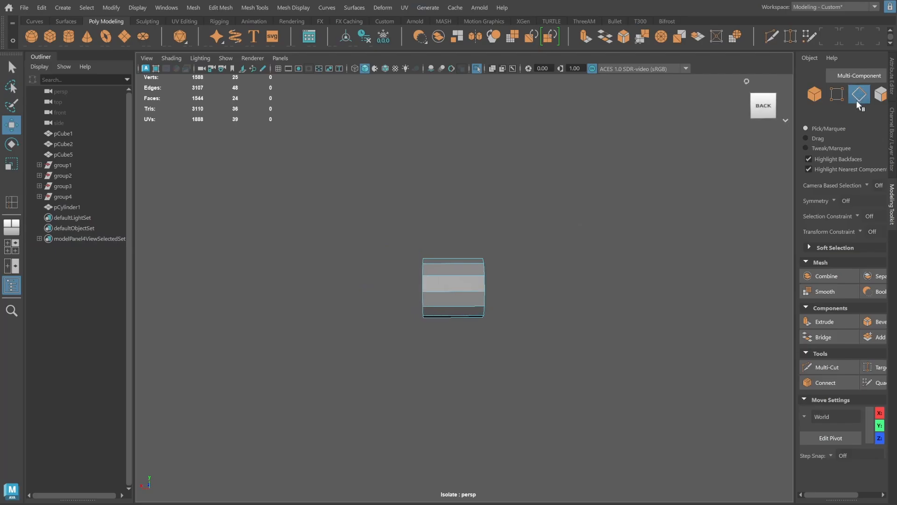
pyautogui.doubleClick(422, 285)
pyautogui.moveTo(381, 292); pyautogui.dragTo(427, 289)
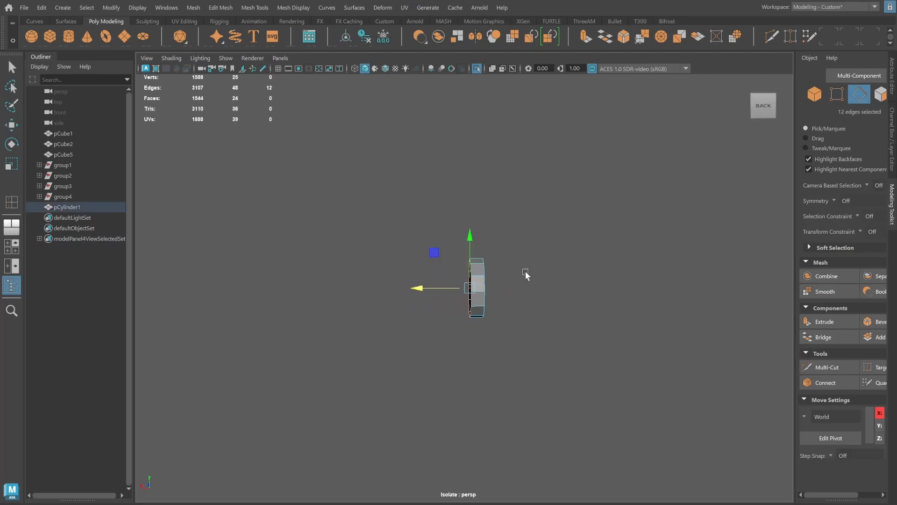
# Extrude the disc's open border edges twice, scaling each new loop inward to narrow the hole at the back.
pyautogui.hotkey('ctrl', 'e')
pyautogui.keyDown('alt'); pyautogui.moveTo(577, 267); pyautogui.dragTo(600, 271); pyautogui.keyUp('alt')
pyautogui.press('r')
pyautogui.moveTo(472, 283)
pyautogui.mouseDown()
pyautogui.moveTo(443, 290)
pyautogui.moveTo(472, 288)
pyautogui.moveTo(458, 286)
pyautogui.mouseUp()
pyautogui.press('w')
pyautogui.hotkey('ctrl', 'e')
pyautogui.press('r')
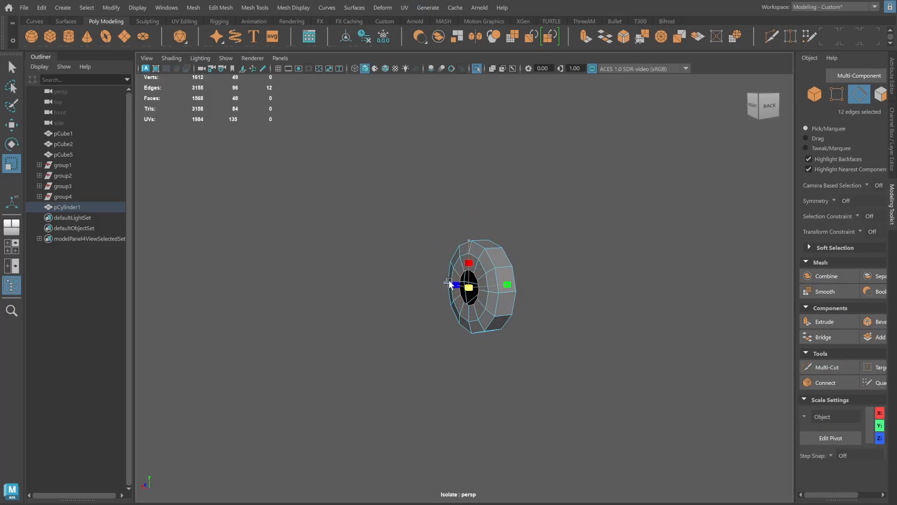
# Extrude the hole's edge loop along X into a tapered nail shaft and turn off the isolated view.
pyautogui.hotkey('ctrl', 'e')
pyautogui.click(539, 214)
pyautogui.keyDown('alt'); pyautogui.moveTo(578, 270); pyautogui.dragTo(546, 271); pyautogui.keyUp('alt')
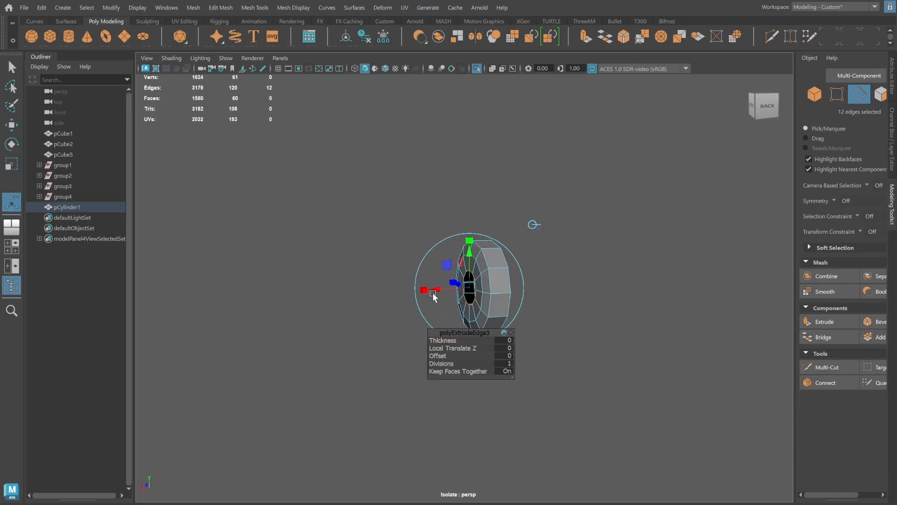
pyautogui.moveTo(432, 295); pyautogui.dragTo(395, 294)
pyautogui.press('r')
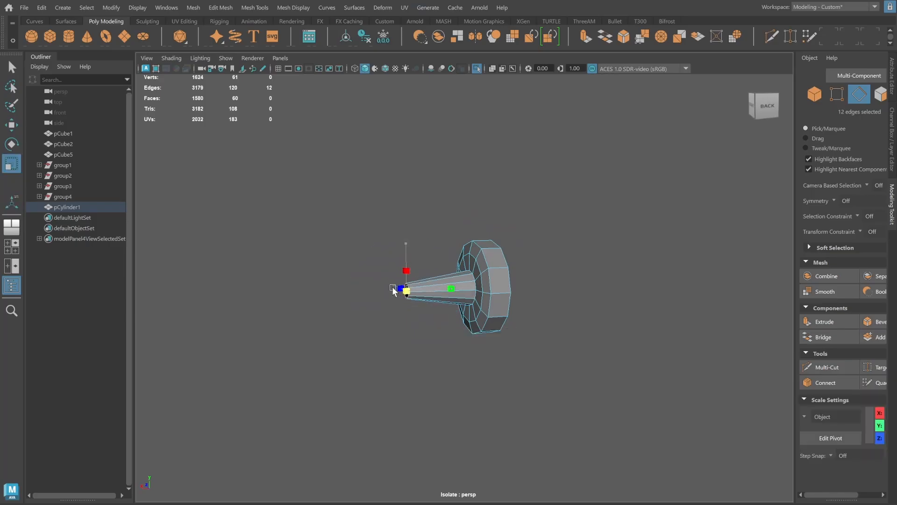
pyautogui.keyDown('alt'); pyautogui.moveTo(544, 290); pyautogui.dragTo(478, 292); pyautogui.keyUp('alt')
pyautogui.press('w')
pyautogui.hotkey('ctrl', '1')
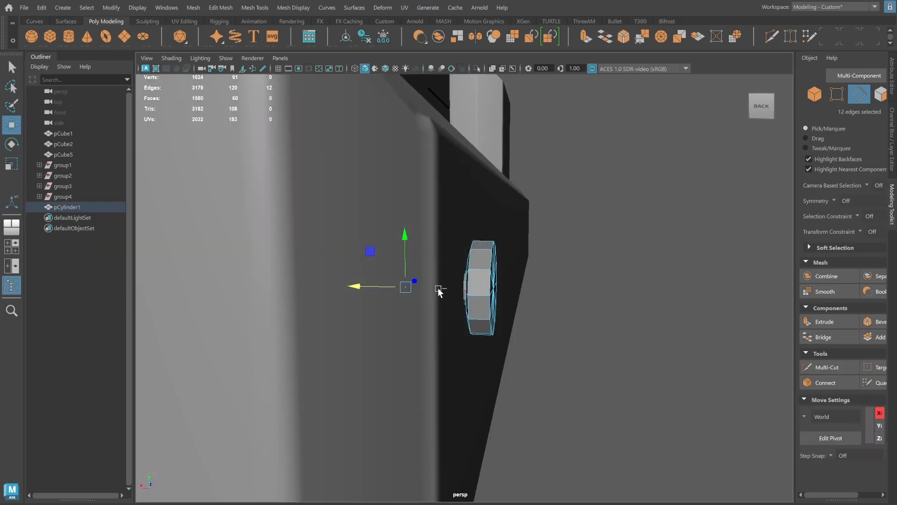
# Select the ring of side faces around the nail head and scale it thinner along the nail's length.
pyautogui.keyDown('alt'); pyautogui.moveTo(579, 289); pyautogui.dragTo(732, 129); pyautogui.keyUp('alt')
pyautogui.click(821, 97)
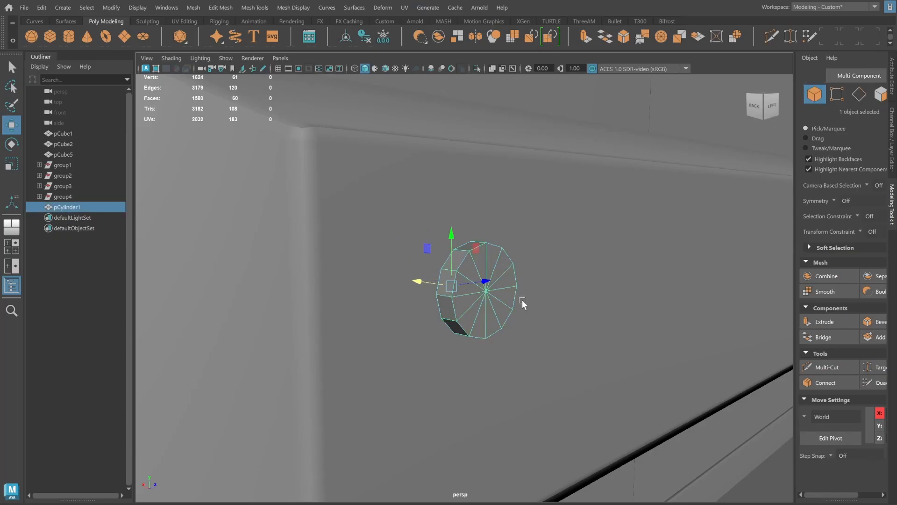
pyautogui.scroll(3, 537, 226)
pyautogui.keyDown('alt'); pyautogui.moveTo(579, 232); pyautogui.dragTo(678, 240); pyautogui.keyUp('alt')
pyautogui.click(880, 93)
pyautogui.click(472, 273)
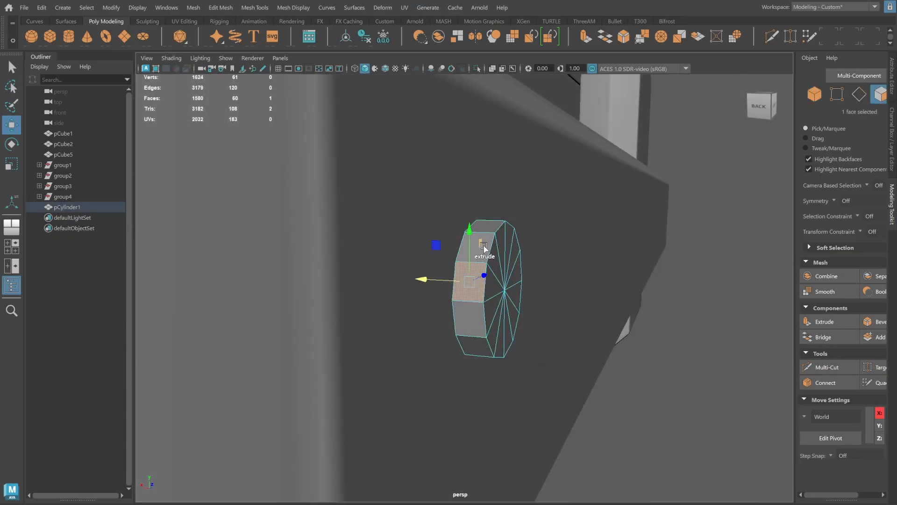
pyautogui.keyDown('shift'); pyautogui.doubleClick(489, 242); pyautogui.keyUp('shift')
pyautogui.press('r')
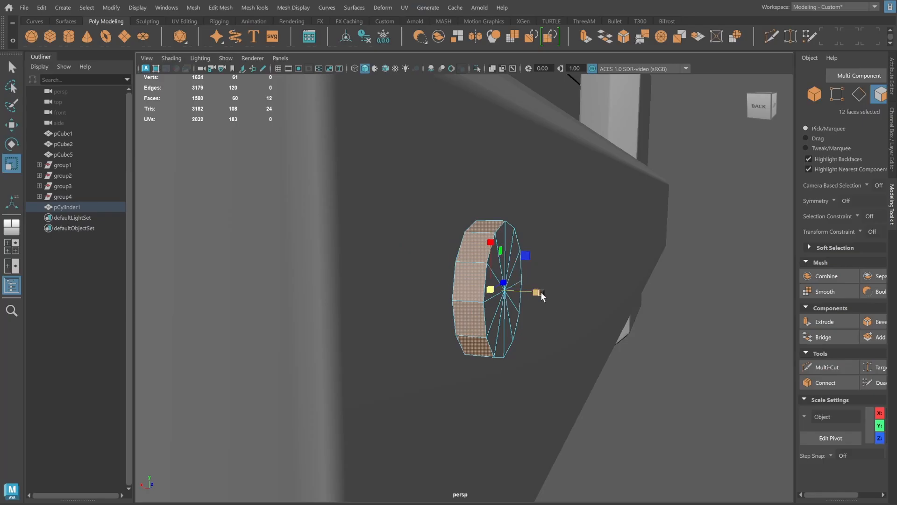
pyautogui.moveTo(540, 292); pyautogui.dragTo(500, 297)
# Bevel both rim edge loops of the nail head and adjust the bevel fraction.
pyautogui.click(857, 96)
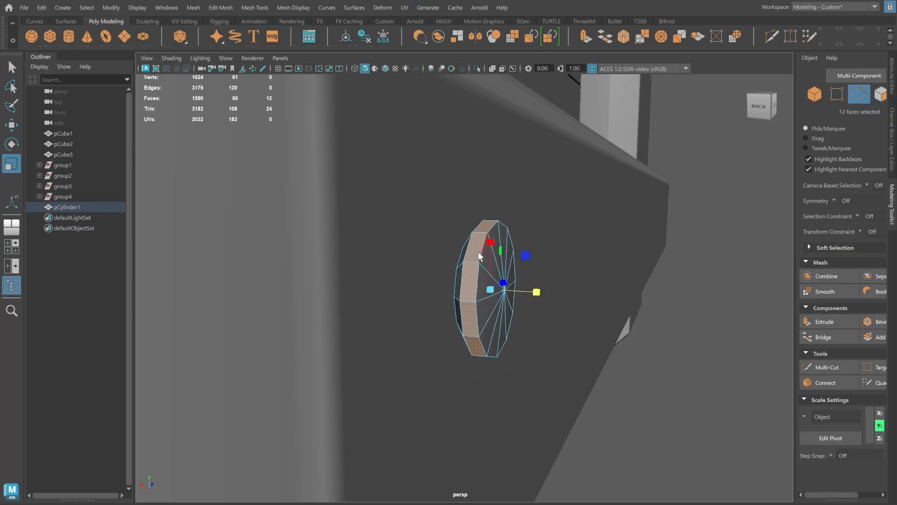
pyautogui.keyDown('shift'); pyautogui.moveTo(548, 215); pyautogui.dragTo(598, 215, button='right'); pyautogui.keyUp('shift')
pyautogui.keyDown('alt'); pyautogui.moveTo(583, 259); pyautogui.dragTo(532, 286); pyautogui.keyUp('alt')
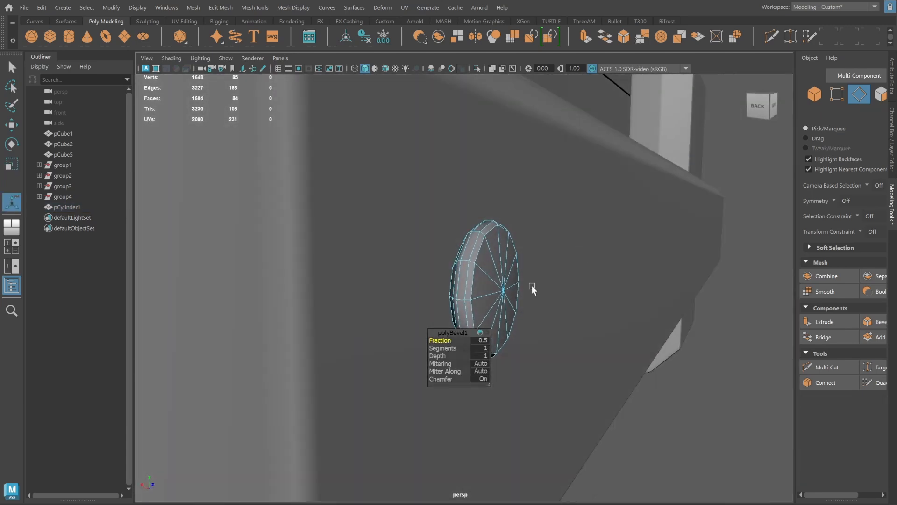
pyautogui.moveTo(443, 340); pyautogui.dragTo(449, 340)
pyautogui.click(816, 97)
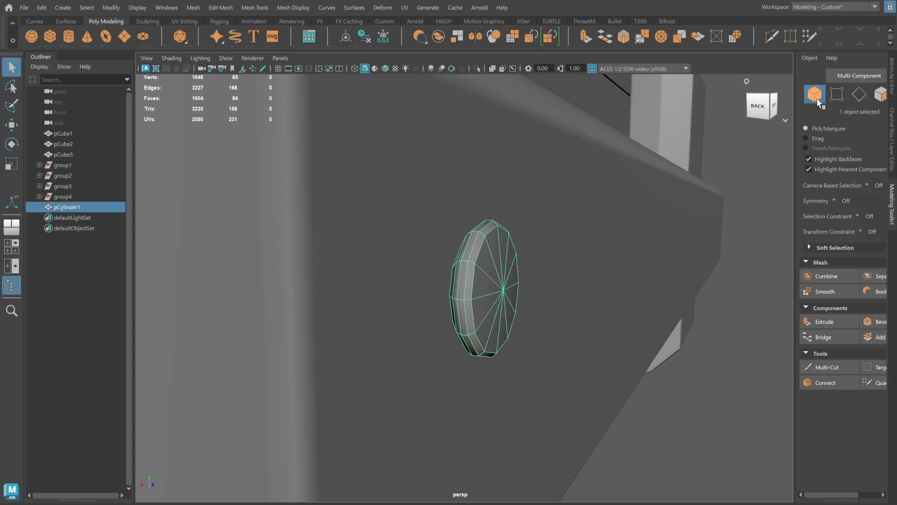
# Select all of the nail's edges in wireframe display and soften them, with shaded display restored.
pyautogui.click(723, 298)
pyautogui.keyDown('alt'); pyautogui.moveTo(723, 298); pyautogui.dragTo(547, 279, button='right'); pyautogui.keyUp('alt')
pyautogui.keyDown('alt'); pyautogui.moveTo(547, 278); pyautogui.dragTo(598, 265); pyautogui.keyUp('alt')
pyautogui.click(476, 286)
pyautogui.click(858, 95)
pyautogui.scroll(3, 573, 240)
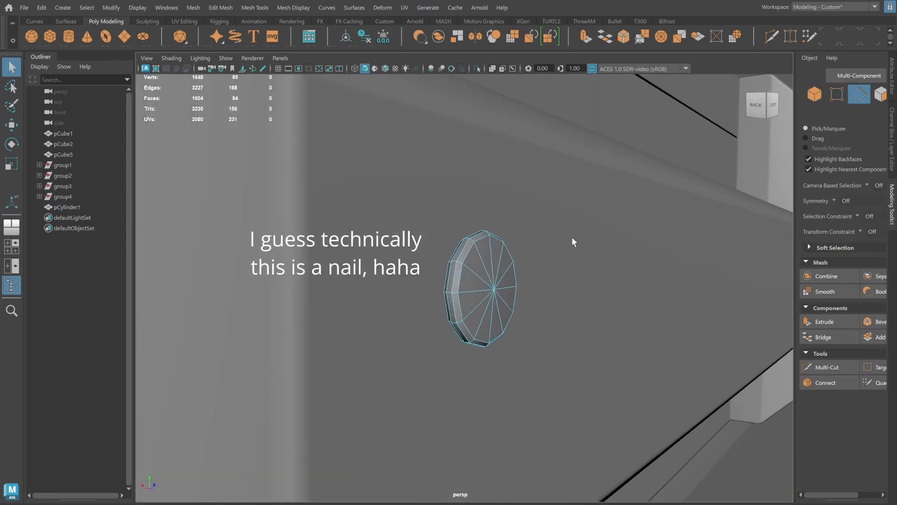
pyautogui.press('4')
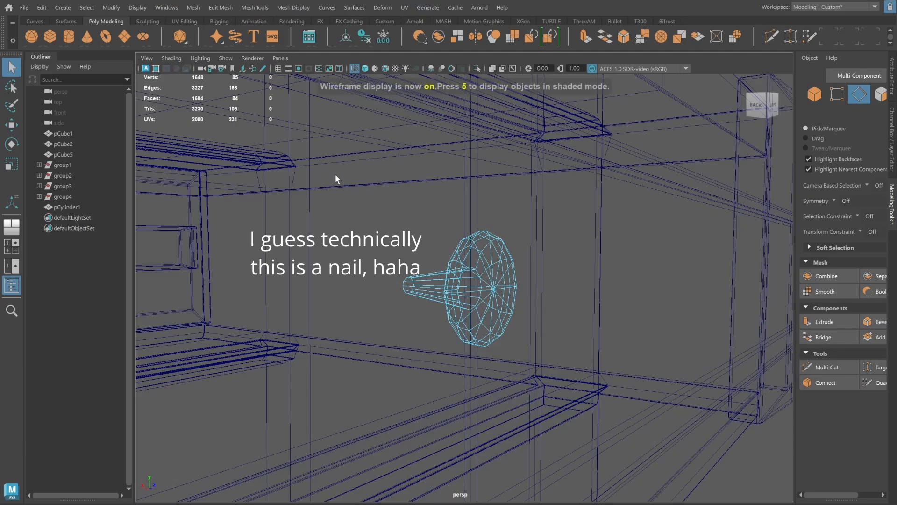
pyautogui.moveTo(356, 188); pyautogui.dragTo(635, 387)
pyautogui.press('5')
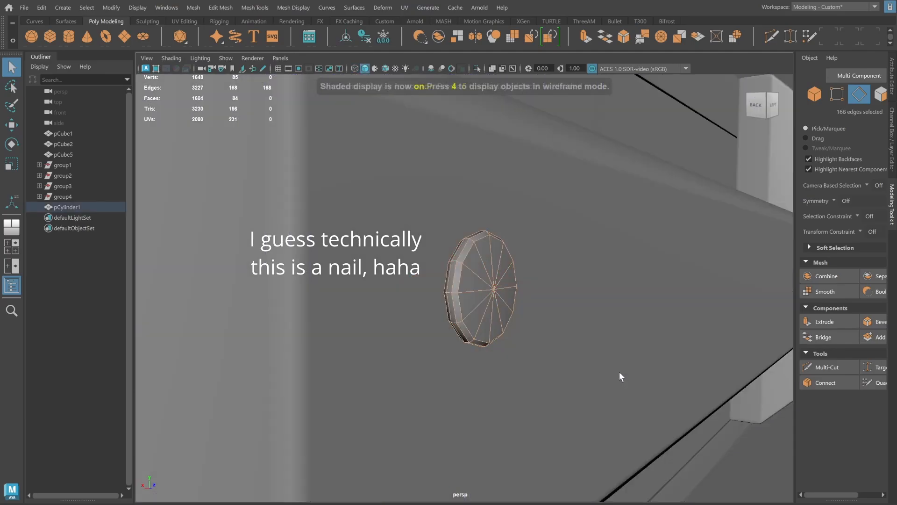
pyautogui.keyDown('shift'); pyautogui.rightClick(555, 270); pyautogui.keyUp('shift')
pyautogui.keyDown('shift'); pyautogui.moveTo(555, 271); pyautogui.dragTo(685, 275, button='right'); pyautogui.keyUp('shift')
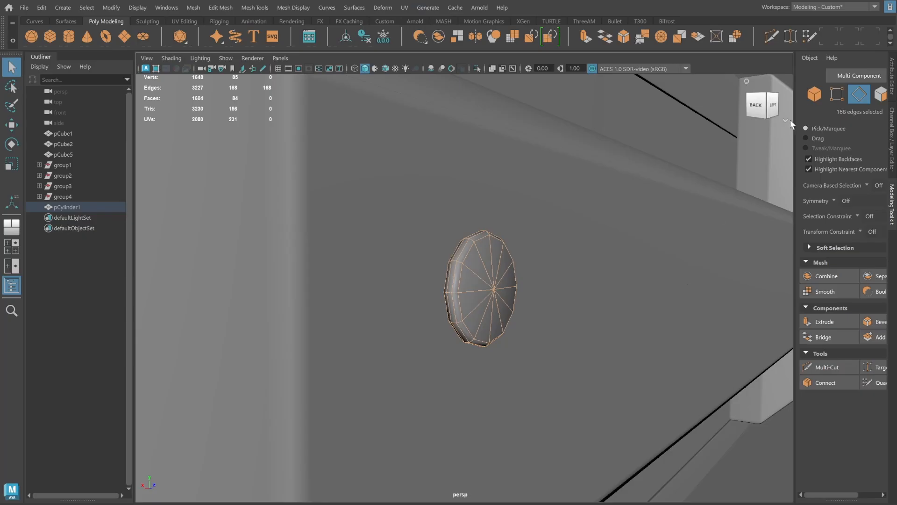
# Return to object selection and move the nail along X so its head sits closer against the strip.
pyautogui.click(814, 94)
pyautogui.scroll(-3, 708, 400)
pyautogui.click(703, 402)
pyautogui.keyDown('alt'); pyautogui.moveTo(703, 402); pyautogui.dragTo(515, 312); pyautogui.keyUp('alt')
pyautogui.scroll(6, 514, 313)
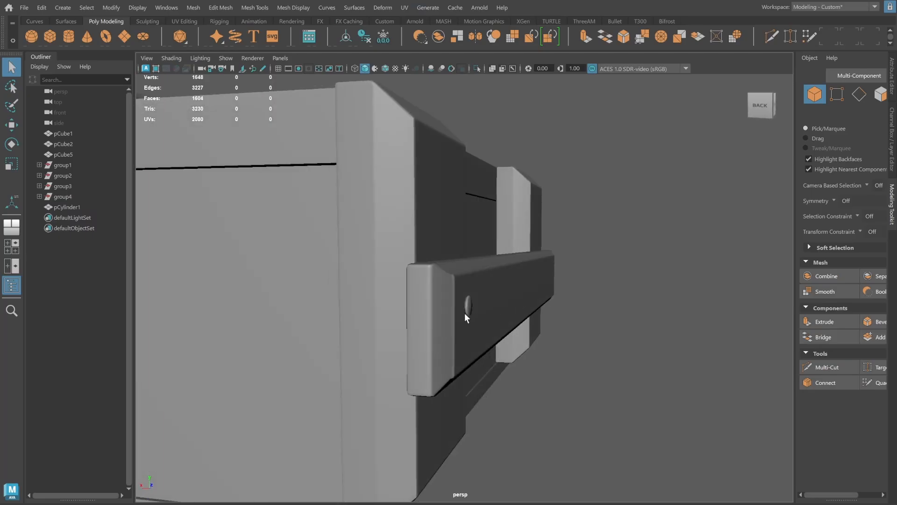
pyautogui.click(469, 309)
pyautogui.press('w')
pyautogui.scroll(3, 481, 324)
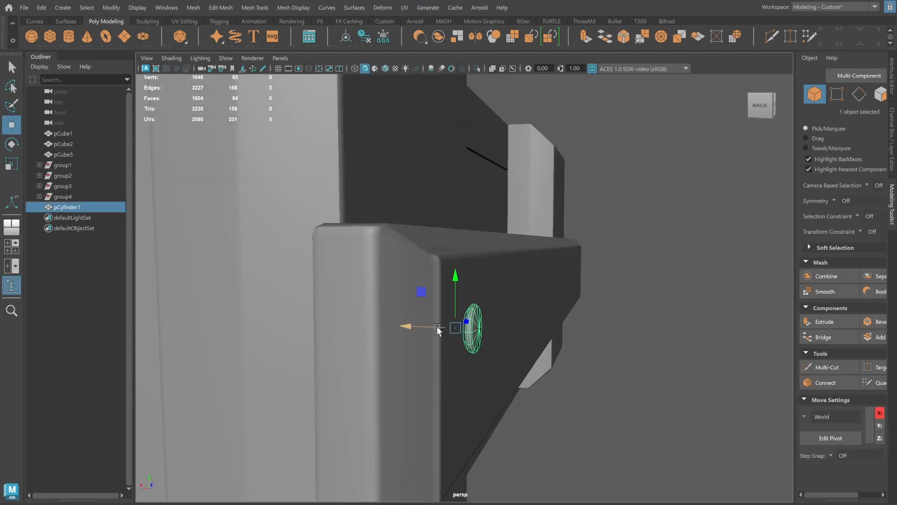
pyautogui.moveTo(436, 327); pyautogui.dragTo(429, 324)
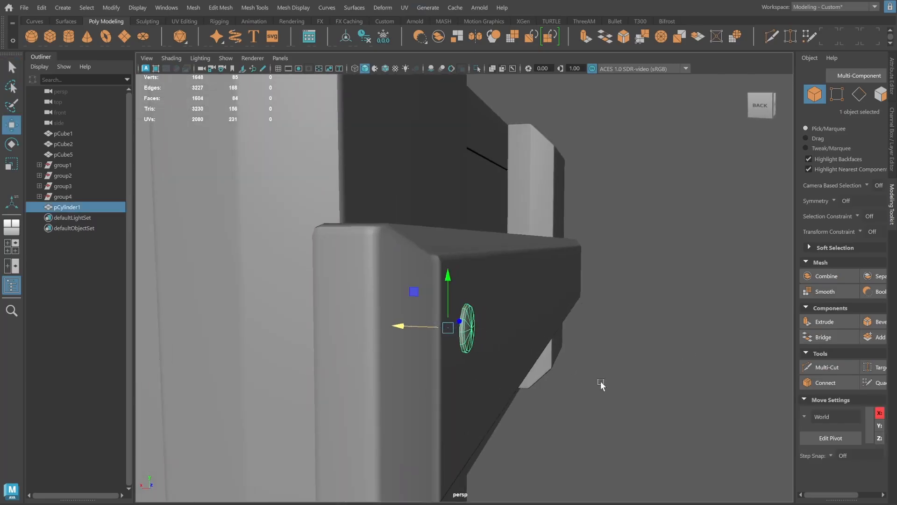
pyautogui.keyDown('alt'); pyautogui.moveTo(609, 379); pyautogui.dragTo(555, 363, button='right'); pyautogui.keyUp('alt')
# Duplicate the nail and place the copy lower on the strip, further in from the strip's end.
pyautogui.click(626, 377)
pyautogui.keyDown('alt'); pyautogui.moveTo(626, 377); pyautogui.dragTo(411, 306); pyautogui.keyUp('alt')
pyautogui.click(463, 306)
pyautogui.hotkey('ctrl', 'd')
pyautogui.moveTo(462, 250); pyautogui.dragTo(462, 280)
pyautogui.moveTo(513, 332); pyautogui.dragTo(549, 332)
# Rotate the duplicated nail to a slight tilt and adjust its depth in the strip along X.
pyautogui.press('e')
pyautogui.press('f')
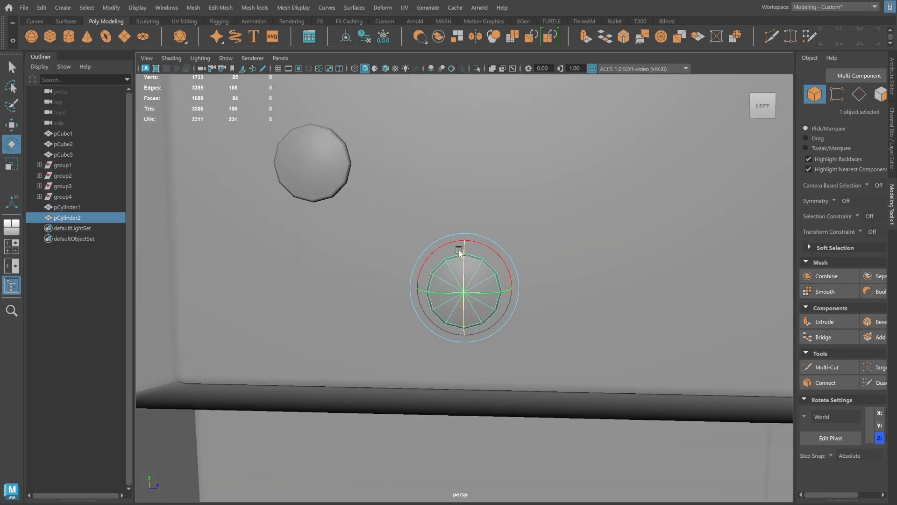
pyautogui.keyDown('alt'); pyautogui.moveTo(461, 252); pyautogui.dragTo(473, 297); pyautogui.keyUp('alt')
pyautogui.keyDown('alt'); pyautogui.moveTo(550, 270); pyautogui.dragTo(606, 261); pyautogui.keyUp('alt')
pyautogui.press('w')
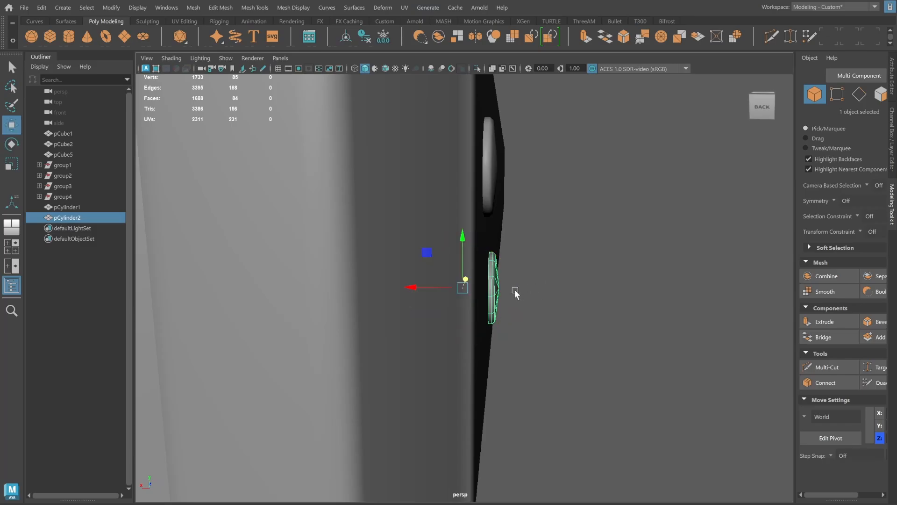
pyautogui.moveTo(438, 288); pyautogui.dragTo(479, 299)
pyautogui.press('e')
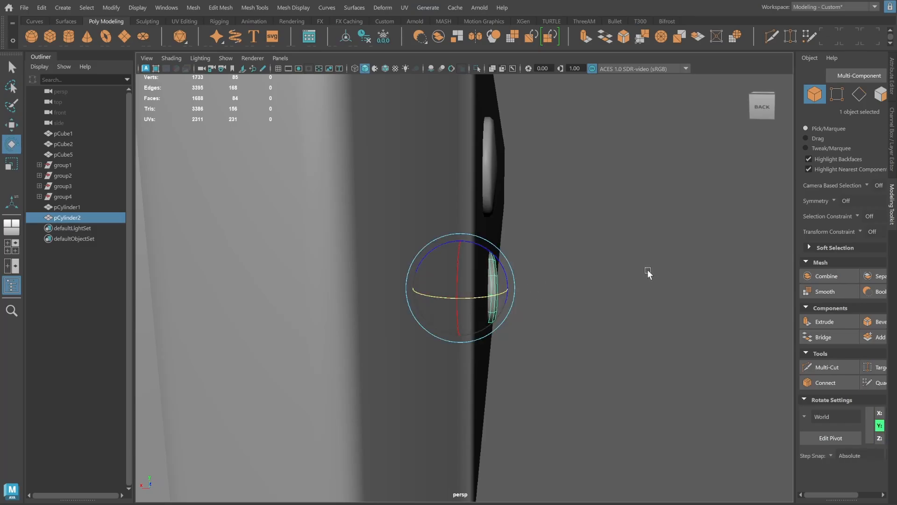
pyautogui.keyDown('alt'); pyautogui.moveTo(648, 273); pyautogui.dragTo(580, 271); pyautogui.keyUp('alt')
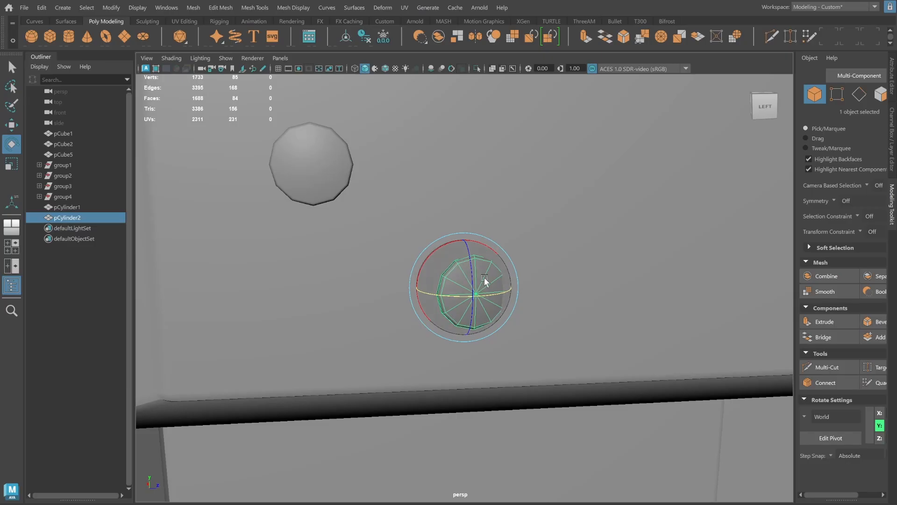
pyautogui.press('w')
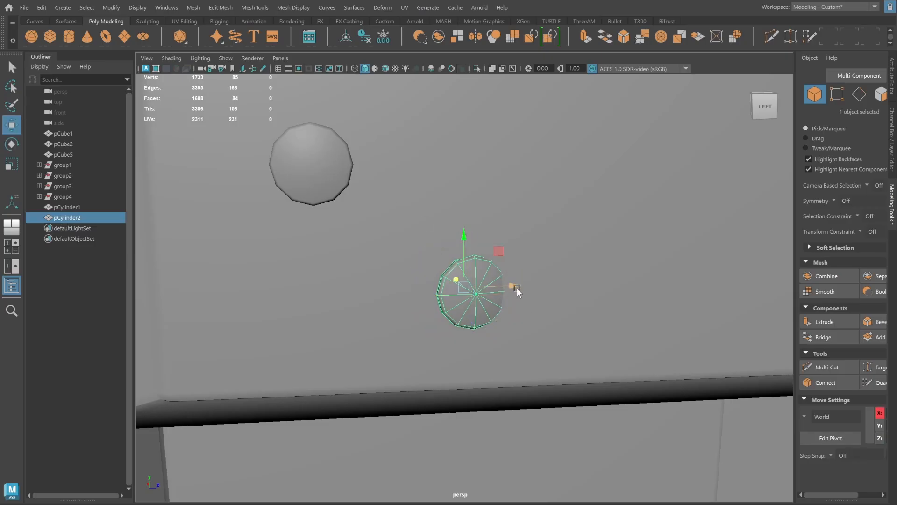
pyautogui.keyDown('alt'); pyautogui.moveTo(517, 292); pyautogui.dragTo(569, 312); pyautogui.keyUp('alt')
pyautogui.moveTo(437, 274); pyautogui.dragTo(439, 276)
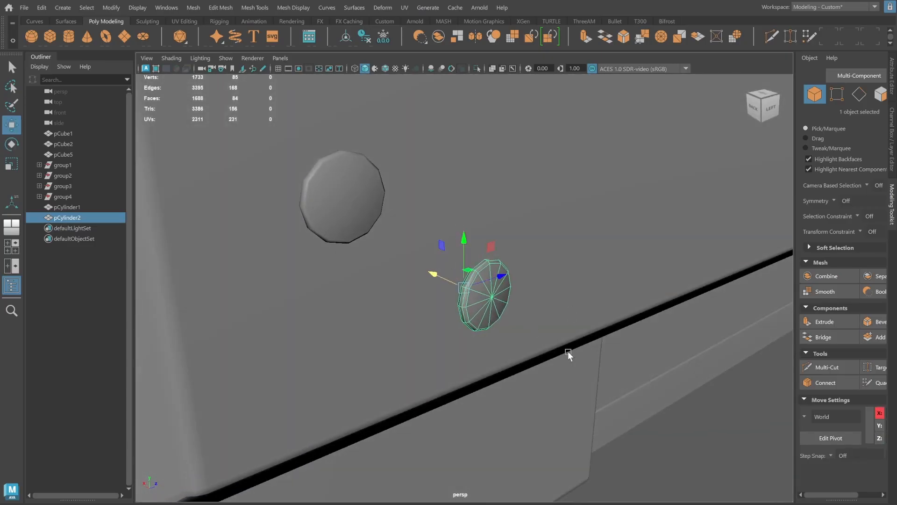
pyautogui.click(669, 377)
pyautogui.keyDown('alt'); pyautogui.moveTo(669, 377); pyautogui.dragTo(542, 295, button='right'); pyautogui.keyUp('alt')
pyautogui.keyDown('alt'); pyautogui.moveTo(542, 294); pyautogui.dragTo(421, 257); pyautogui.keyUp('alt')
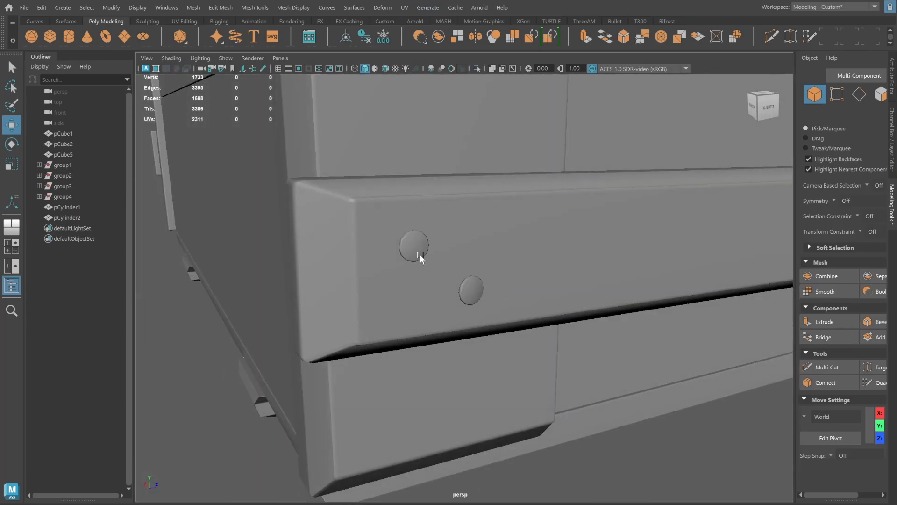
pyautogui.click(412, 246)
pyautogui.press('e')
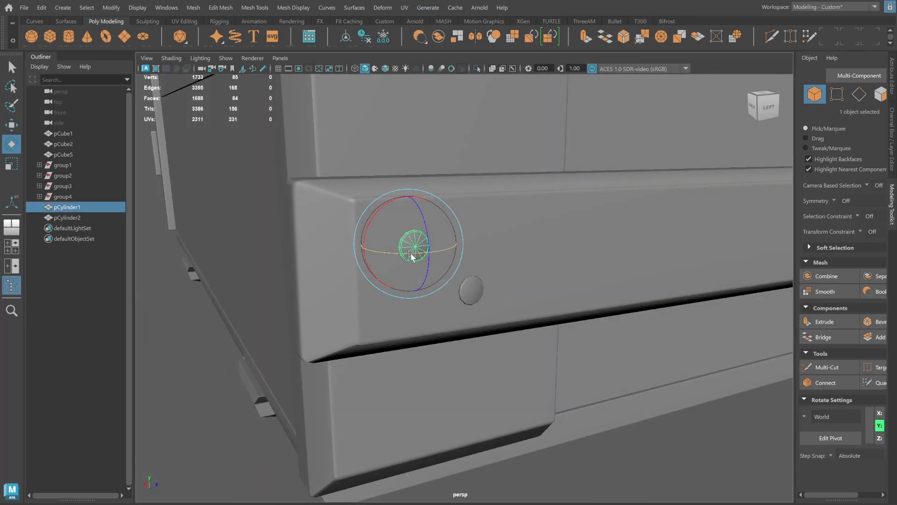
pyautogui.hotkey('ctrl', 'h')
pyautogui.hotkey('shift', 'h')
pyautogui.click(598, 457)
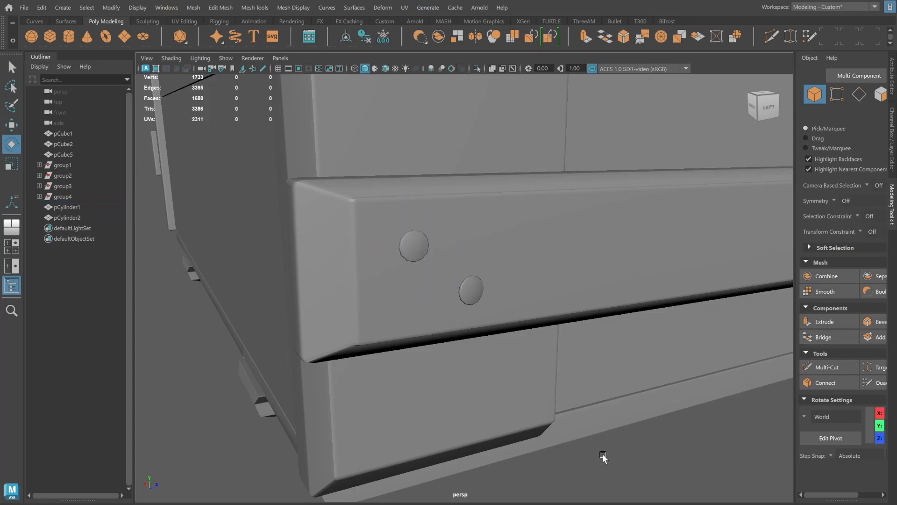
# Duplicate the first nail, move the copy to the strip's opposite end, and adjust its depth along X.
pyautogui.keyDown('alt'); pyautogui.moveTo(604, 337); pyautogui.dragTo(438, 292); pyautogui.keyUp('alt')
pyautogui.click(354, 293)
pyautogui.press('q')
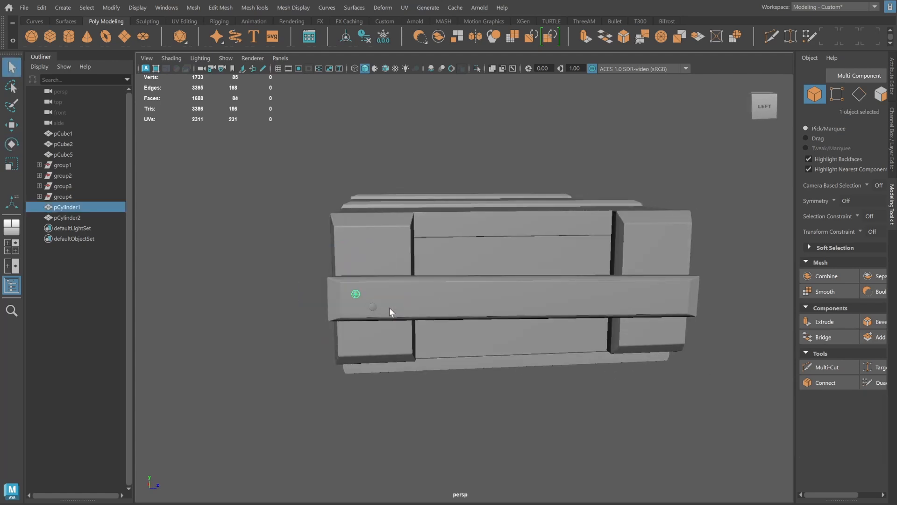
pyautogui.hotkey('ctrl', 'd')
pyautogui.press('w')
pyautogui.moveTo(397, 290); pyautogui.dragTo(605, 230)
pyautogui.scroll(4, 705, 294)
pyautogui.moveTo(655, 278); pyautogui.dragTo(558, 315)
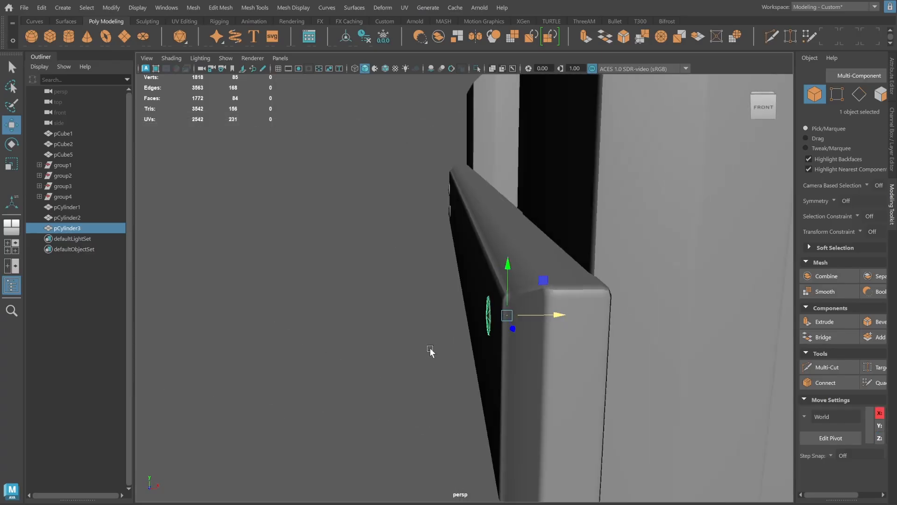
# Duplicate the nail at this end and place the copy below it, slightly further inward on the strip.
pyautogui.hotkey('ctrl', 'd')
pyautogui.moveTo(507, 272); pyautogui.dragTo(655, 284)
pyautogui.keyDown('alt'); pyautogui.moveTo(655, 283); pyautogui.dragTo(688, 288); pyautogui.keyUp('alt')
pyautogui.keyDown('alt'); pyautogui.moveTo(624, 290); pyautogui.dragTo(499, 275); pyautogui.keyUp('alt')
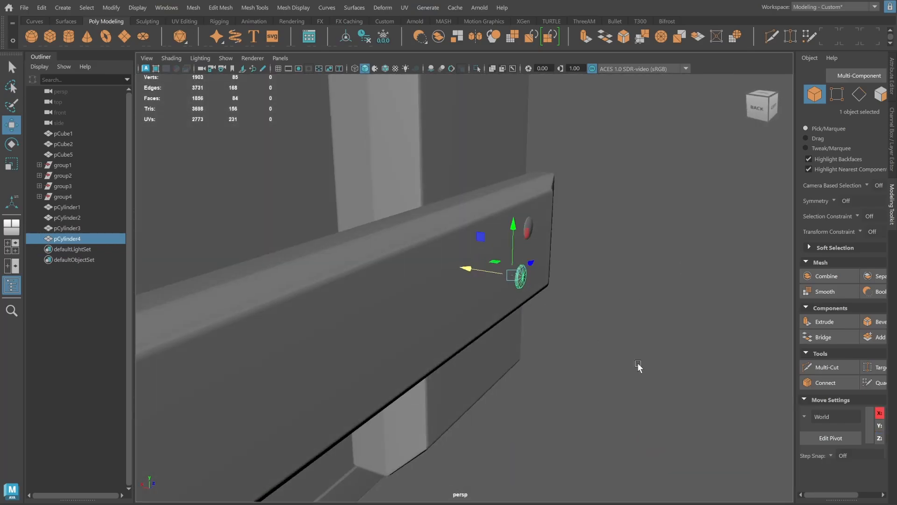
pyautogui.click(640, 365)
# Select the nailed strip and, with the Insert Edge Loop tool reset, add a loop across it on the inner side of the end nails.
pyautogui.keyDown('alt'); pyautogui.moveTo(675, 357); pyautogui.dragTo(486, 304); pyautogui.keyUp('alt')
pyautogui.keyDown('alt'); pyautogui.moveTo(629, 312); pyautogui.dragTo(466, 305, button='right'); pyautogui.keyUp('alt')
pyautogui.keyDown('alt'); pyautogui.moveTo(467, 305); pyautogui.dragTo(469, 326, button='middle'); pyautogui.keyUp('alt')
pyautogui.keyDown('alt'); pyautogui.moveTo(516, 312); pyautogui.dragTo(443, 318); pyautogui.keyUp('alt')
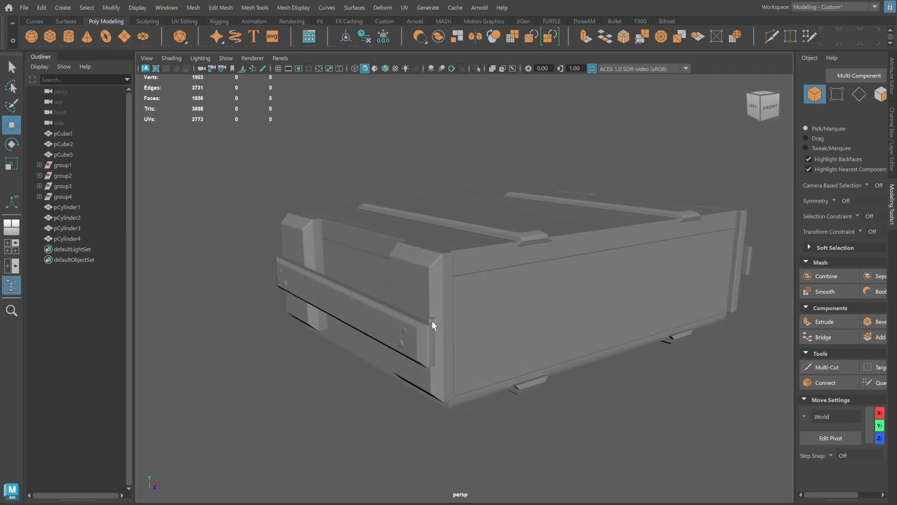
pyautogui.click(421, 334)
pyautogui.press('f')
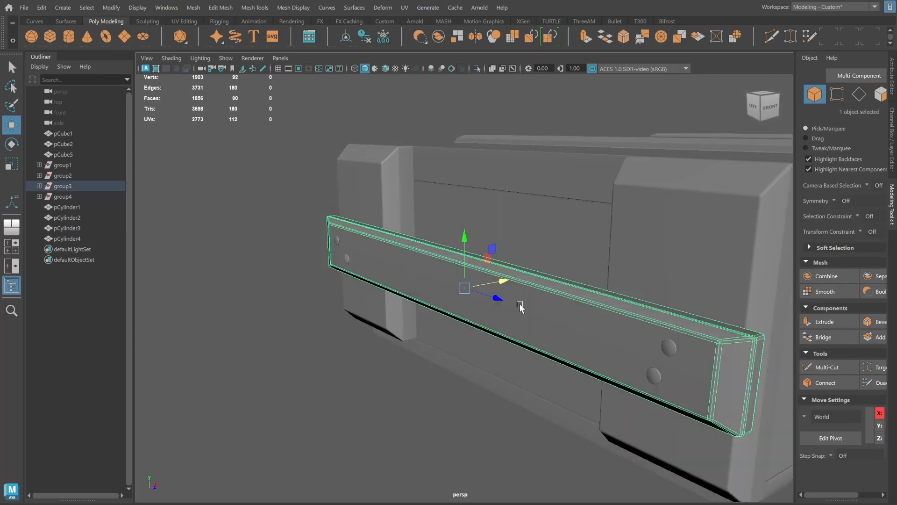
pyautogui.keyDown('alt'); pyautogui.moveTo(518, 305); pyautogui.dragTo(424, 288, button='middle'); pyautogui.keyUp('alt')
pyautogui.keyDown('alt'); pyautogui.moveTo(425, 288); pyautogui.dragTo(474, 288); pyautogui.keyUp('alt')
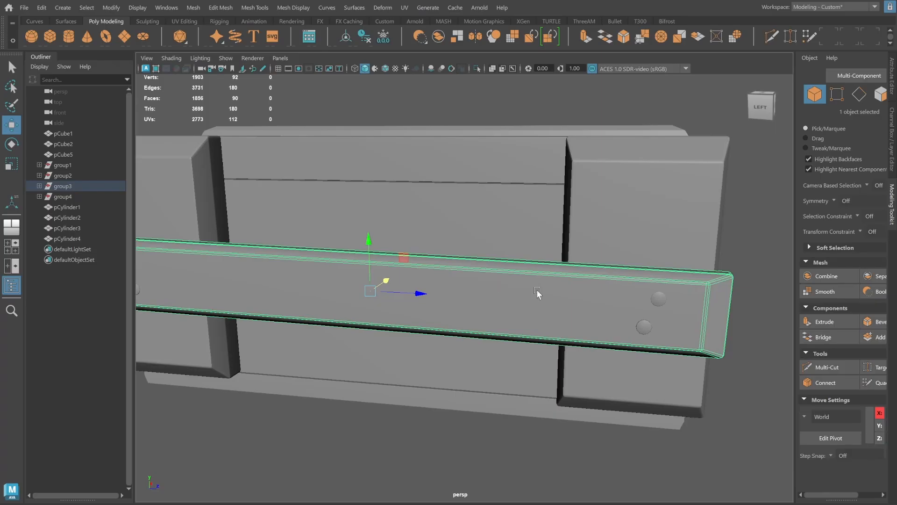
pyautogui.keyDown('alt'); pyautogui.moveTo(537, 293); pyautogui.dragTo(453, 286); pyautogui.keyUp('alt')
pyautogui.scroll(5, 562, 292)
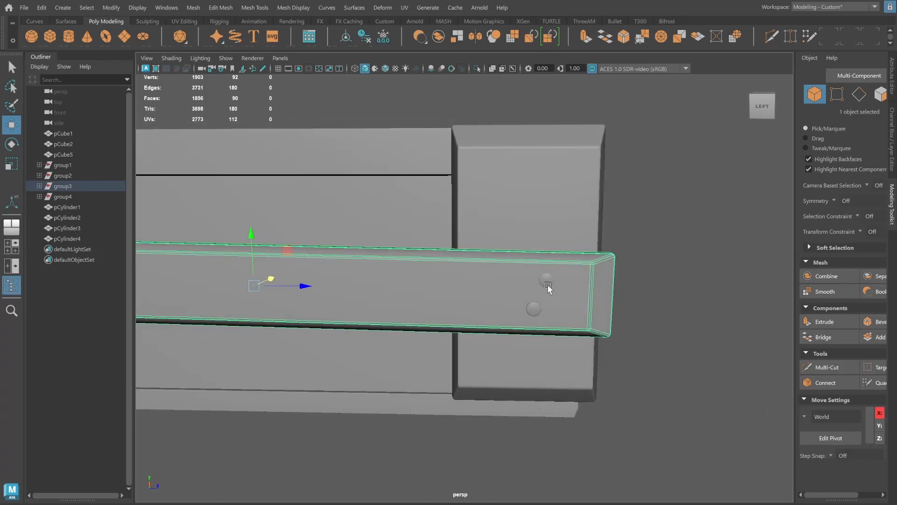
pyautogui.keyDown('shift'); pyautogui.rightClick(572, 223); pyautogui.keyUp('shift')
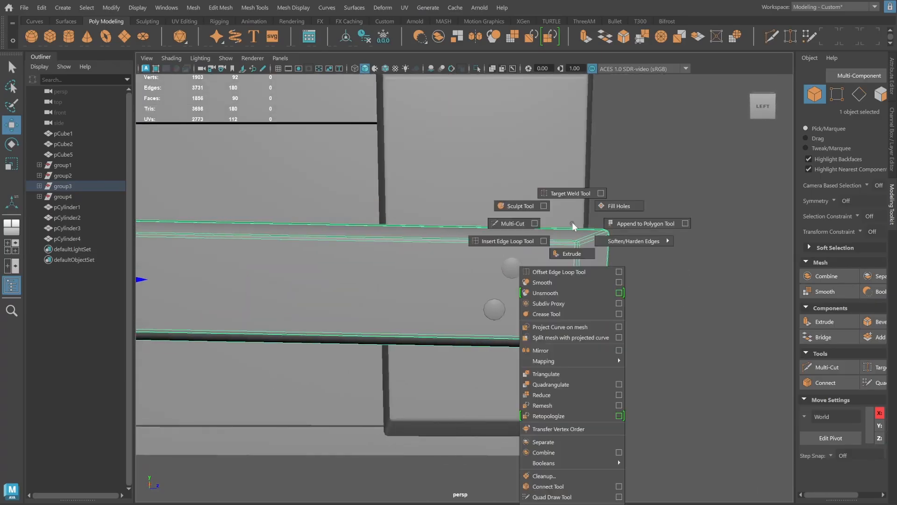
pyautogui.click(544, 241)
pyautogui.click(139, 96)
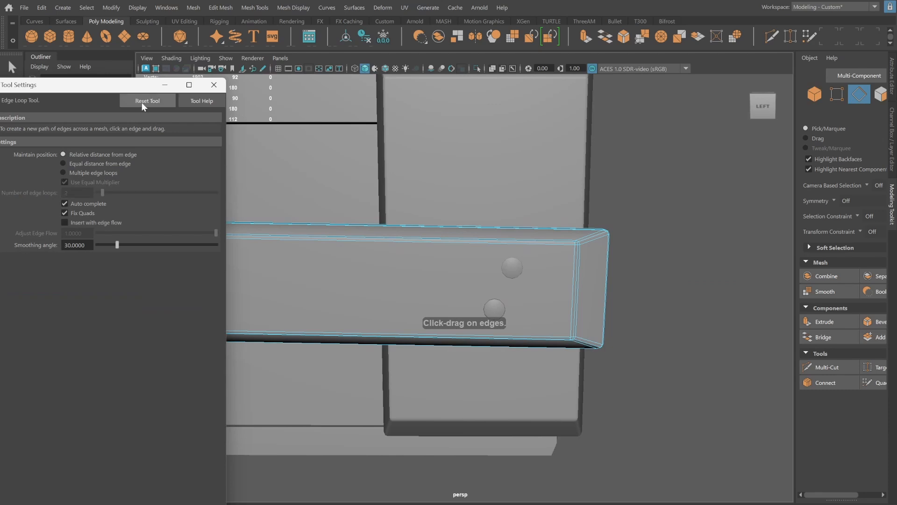
pyautogui.keyDown('alt'); pyautogui.moveTo(515, 222); pyautogui.dragTo(513, 196, button='middle'); pyautogui.keyUp('alt')
pyautogui.keyDown('alt'); pyautogui.moveTo(513, 196); pyautogui.dragTo(498, 198); pyautogui.keyUp('alt')
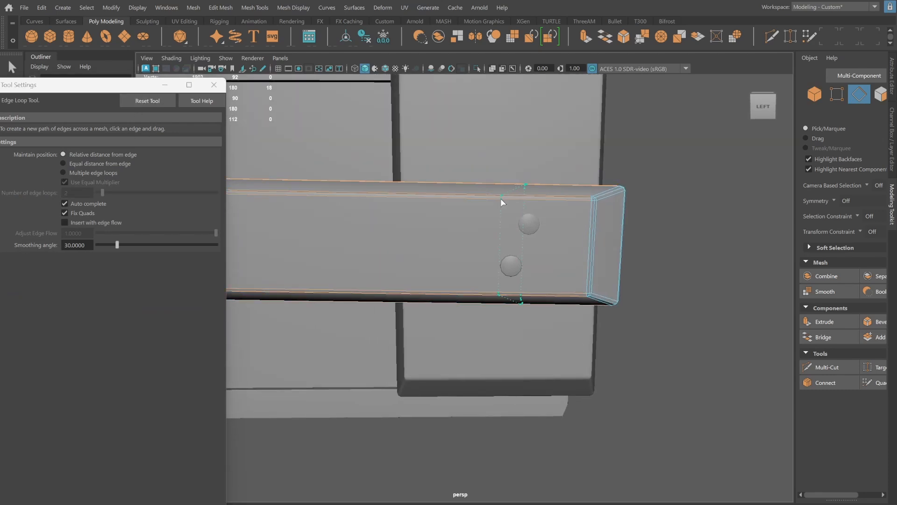
# Set the transform constraint to Edge Slide and slide the new loop to just inside the lower nail.
pyautogui.press('r')
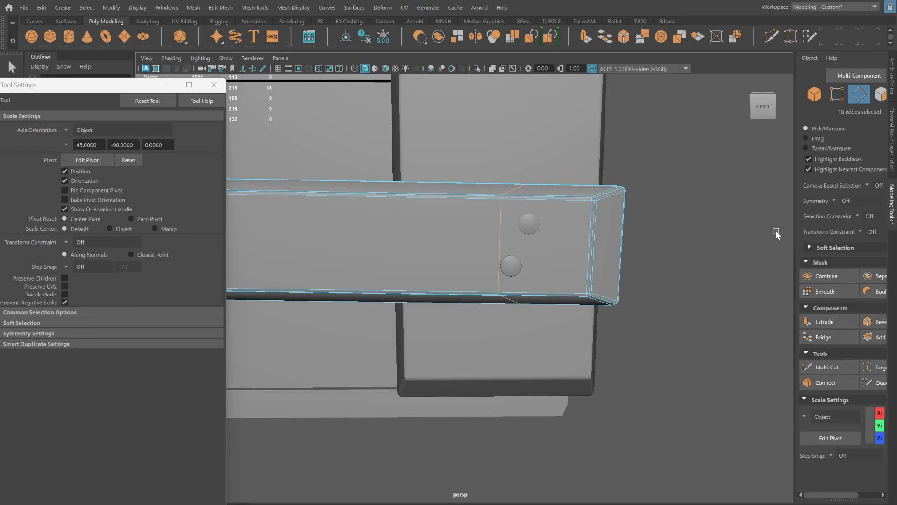
pyautogui.click(878, 232)
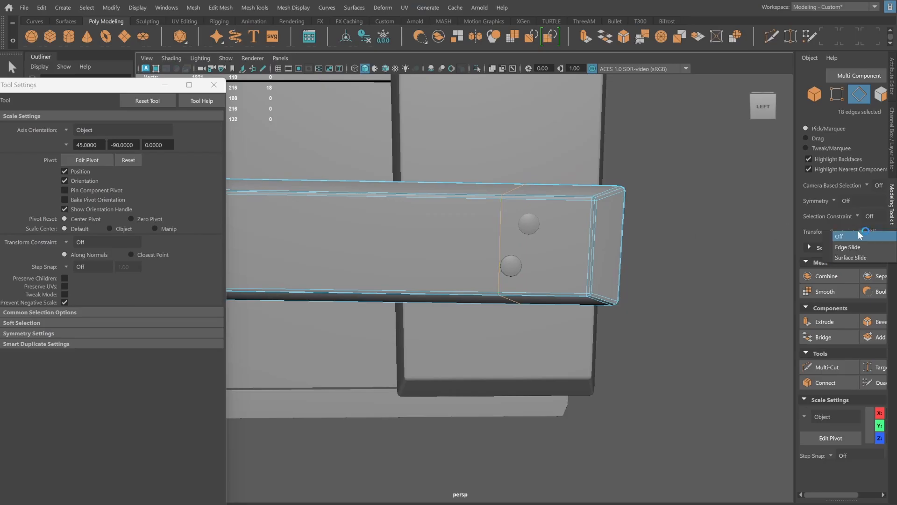
pyautogui.click(842, 249)
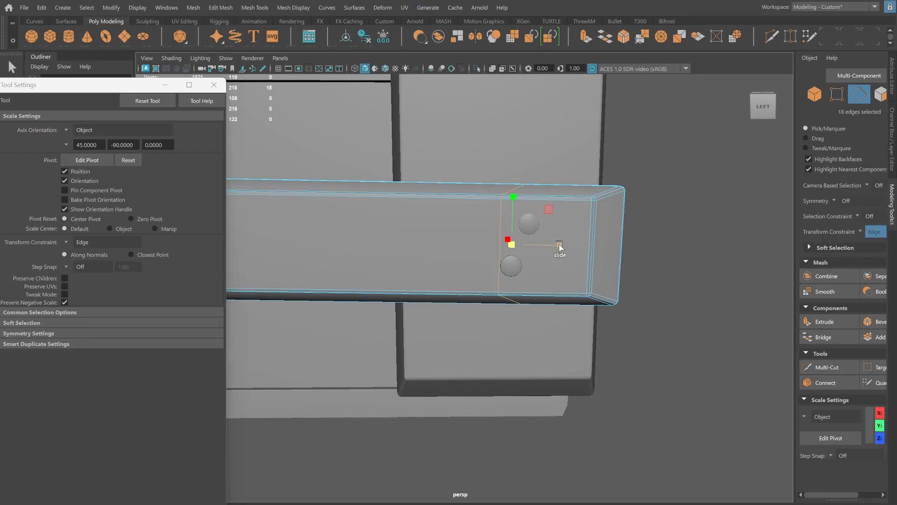
pyautogui.moveTo(559, 246); pyautogui.dragTo(372, 279)
pyautogui.press('w')
pyautogui.moveTo(561, 245); pyautogui.dragTo(544, 255)
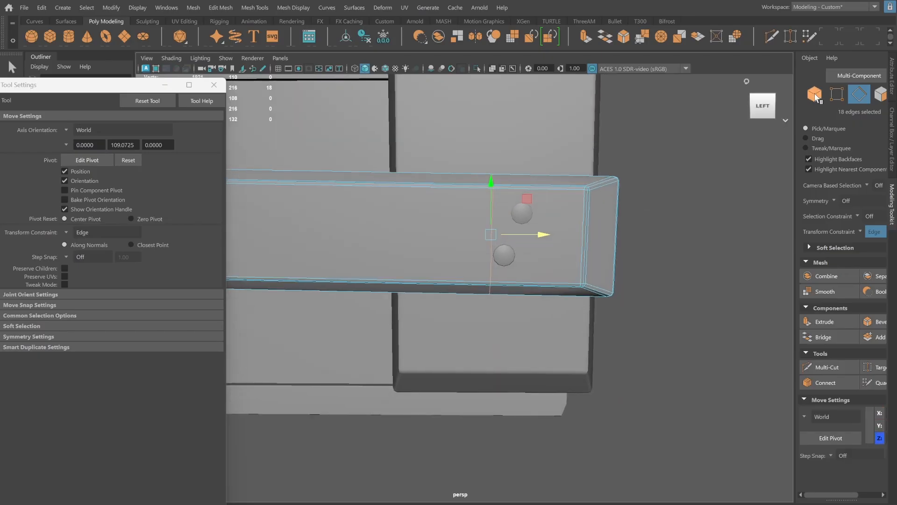
# Insert a second edge loop across the strip and slide it between the two nails, with object selection restored.
pyautogui.press('F8')
pyautogui.keyDown('shift'); pyautogui.moveTo(595, 189); pyautogui.dragTo(533, 209, button='right'); pyautogui.keyUp('shift')
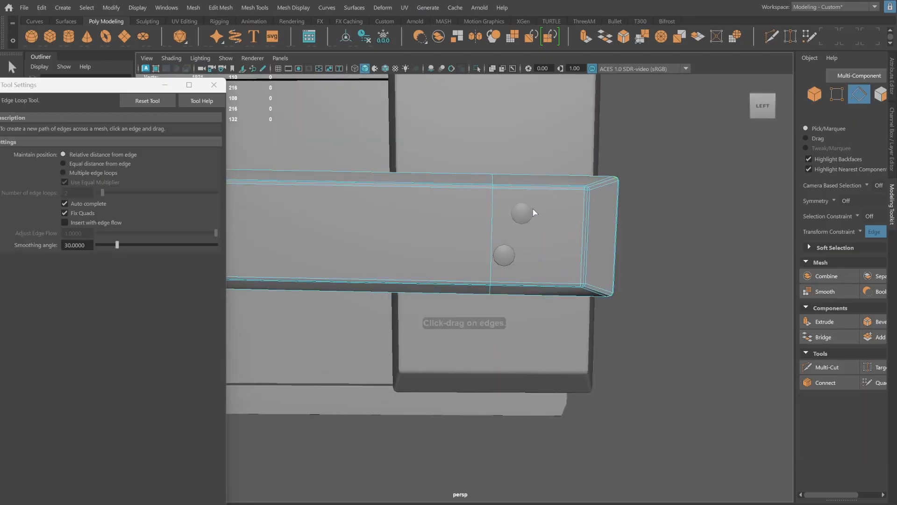
pyautogui.click(514, 188)
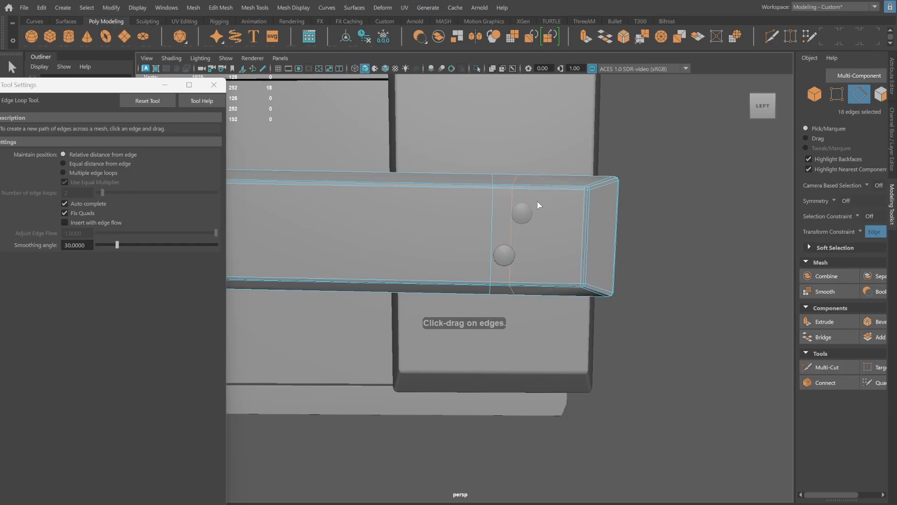
pyautogui.press('r')
pyautogui.press('w')
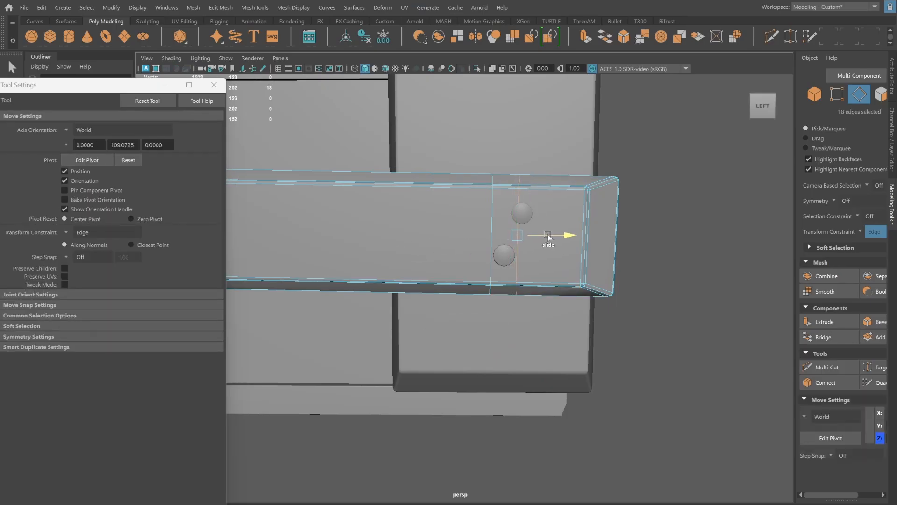
pyautogui.keyDown('alt'); pyautogui.moveTo(592, 208); pyautogui.dragTo(589, 200); pyautogui.keyUp('alt')
pyautogui.click(809, 90)
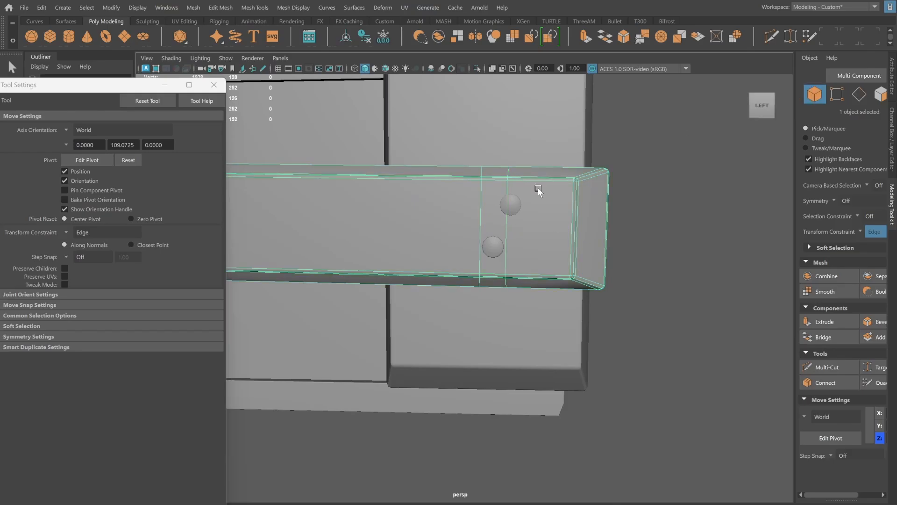
# Insert a third edge loop across the strip on the outer side of the upper nail.
pyautogui.keyDown('shift'); pyautogui.moveTo(538, 189); pyautogui.dragTo(514, 204, button='right'); pyautogui.keyUp('shift')
pyautogui.click(527, 179)
pyautogui.press('r')
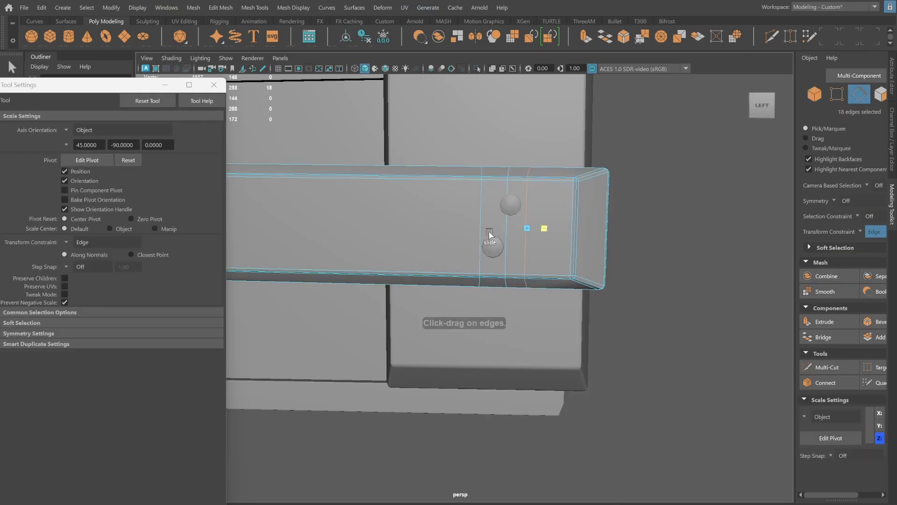
pyautogui.keyDown('alt'); pyautogui.moveTo(437, 234); pyautogui.dragTo(446, 234); pyautogui.keyUp('alt')
pyautogui.keyDown('alt'); pyautogui.moveTo(542, 226); pyautogui.dragTo(504, 234, button='middle'); pyautogui.keyUp('alt')
pyautogui.keyDown('alt'); pyautogui.moveTo(505, 234); pyautogui.dragTo(587, 234, button='right'); pyautogui.keyUp('alt')
pyautogui.keyDown('alt'); pyautogui.moveTo(587, 234); pyautogui.dragTo(581, 245, button='middle'); pyautogui.keyUp('alt')
pyautogui.press('q')
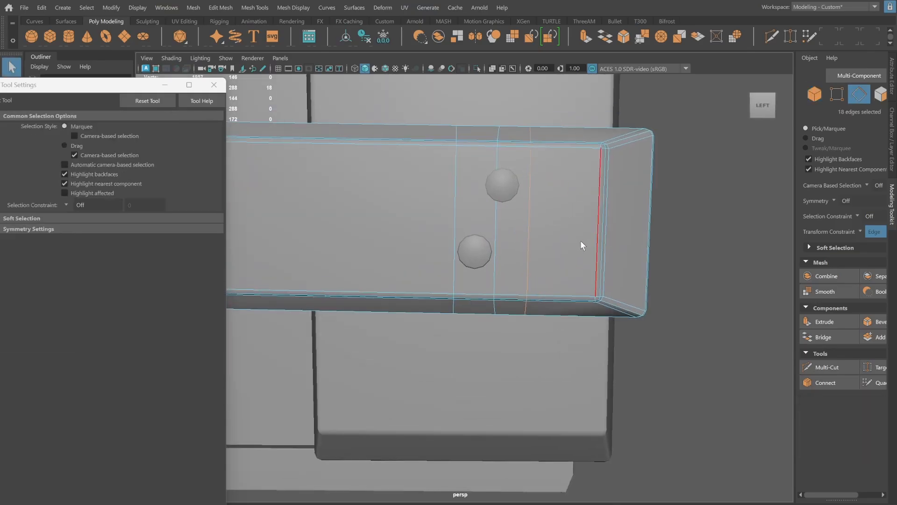
# Insert four lengthwise edge loops along the strip: one above the upper nail, two between the nails, and one below the lower nail.
pyautogui.click(815, 94)
pyautogui.press('g')
pyautogui.moveTo(496, 223); pyautogui.dragTo(496, 226)
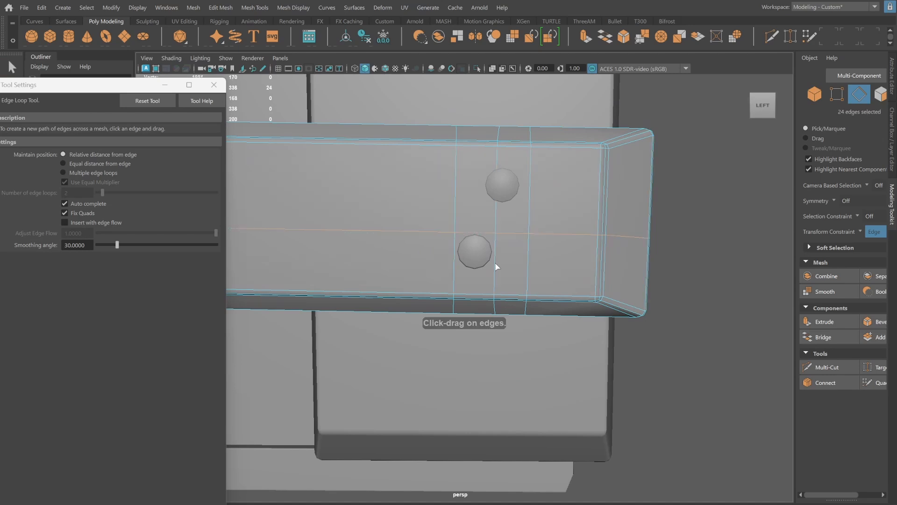
pyautogui.click(497, 266)
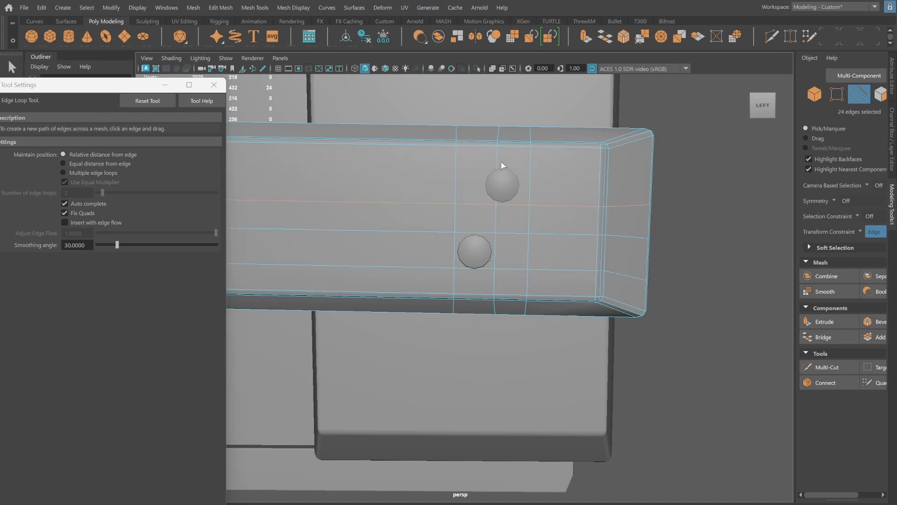
pyautogui.click(496, 173)
pyautogui.press('q')
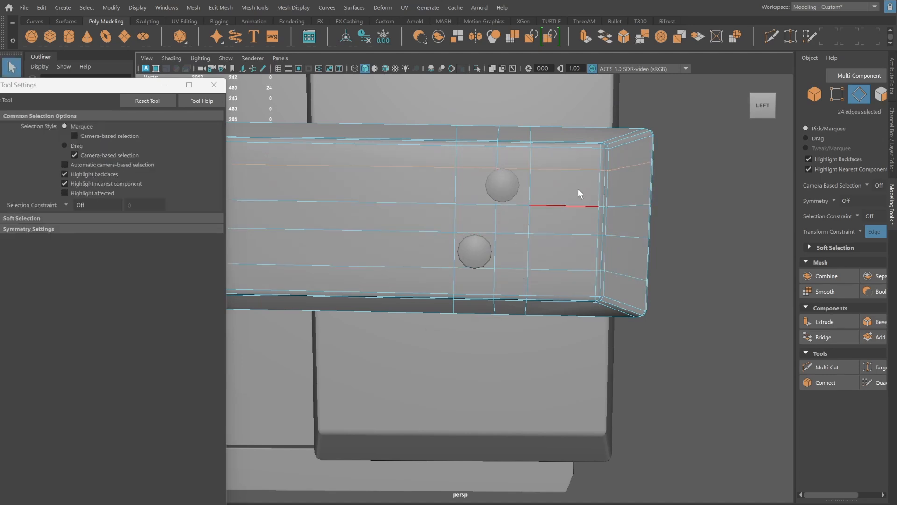
# Subdivide the board face behind the lower bolt with 2 divisions and circularize the resulting faces.
pyautogui.click(830, 94)
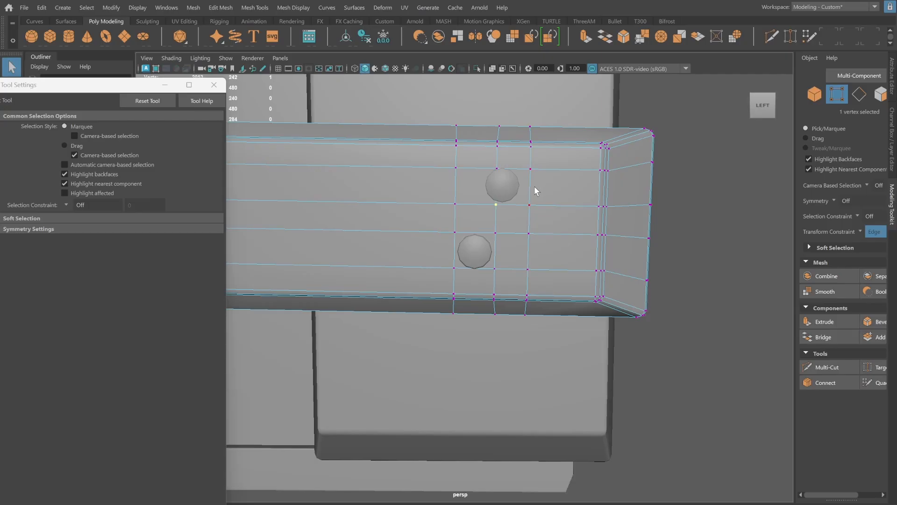
pyautogui.click(880, 96)
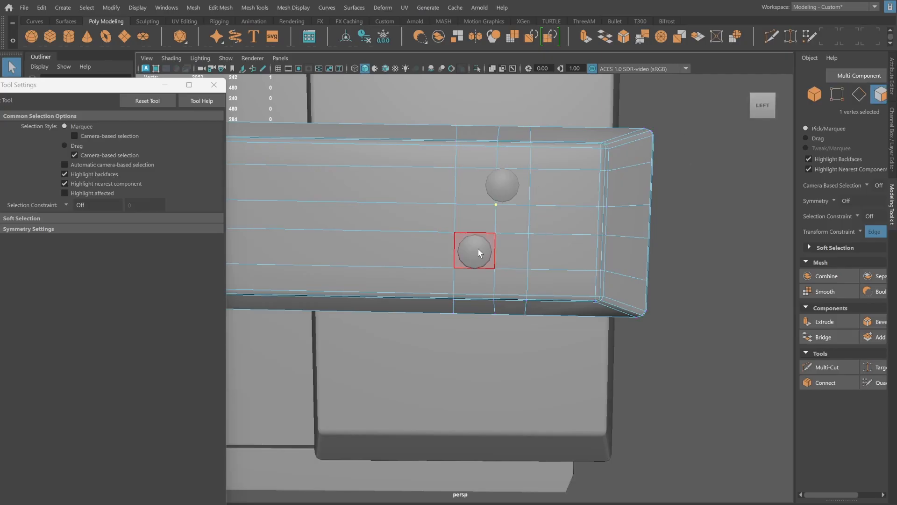
pyautogui.click(858, 94)
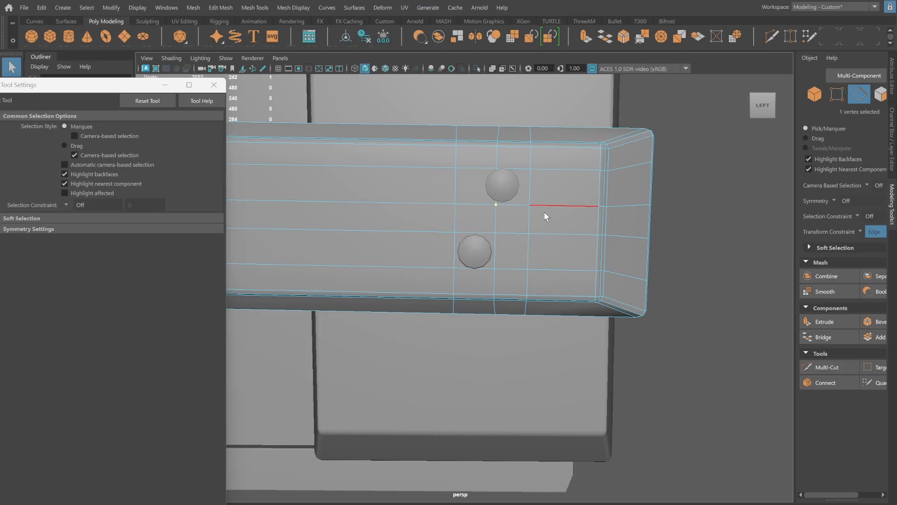
pyautogui.click(880, 95)
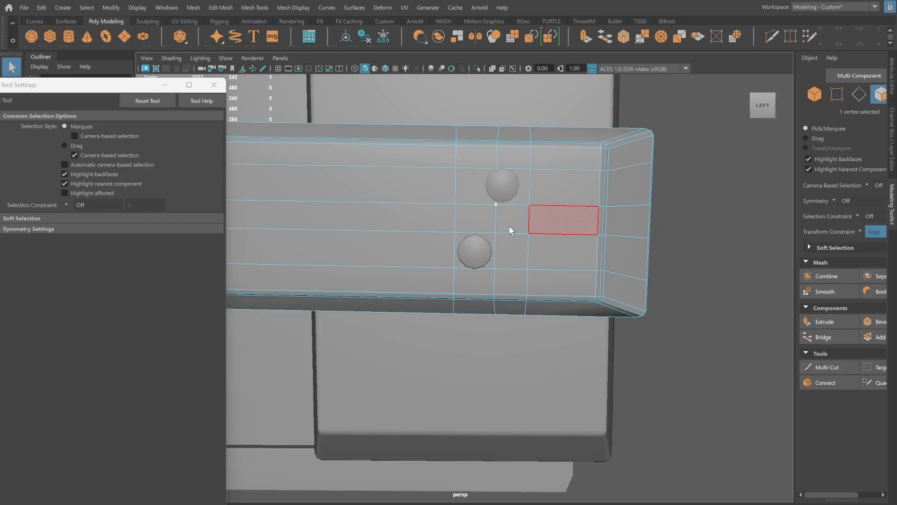
pyautogui.click(469, 258)
pyautogui.keyDown('shift'); pyautogui.moveTo(563, 233); pyautogui.dragTo(559, 302, button='right'); pyautogui.keyUp('shift')
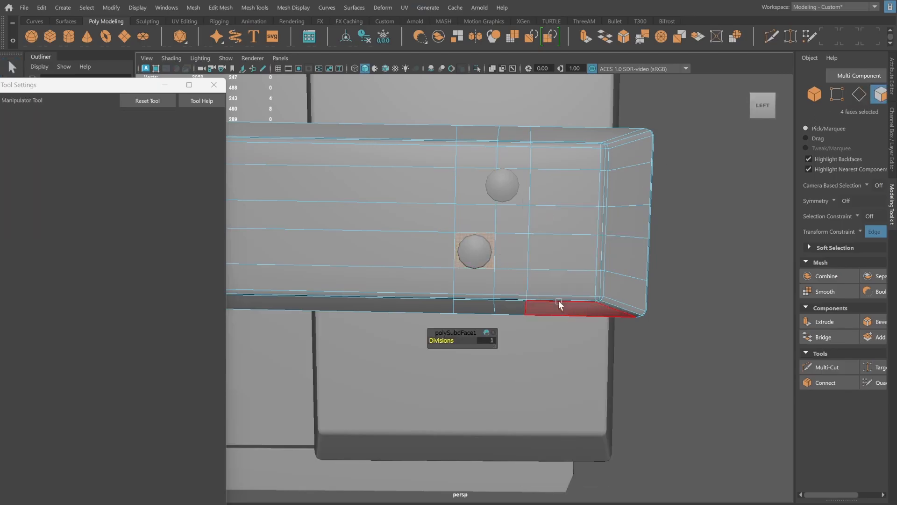
pyautogui.keyDown('alt'); pyautogui.moveTo(488, 270); pyautogui.dragTo(619, 264, button='right'); pyautogui.keyUp('alt')
pyautogui.keyDown('alt'); pyautogui.moveTo(607, 260); pyautogui.dragTo(621, 261); pyautogui.keyUp('alt')
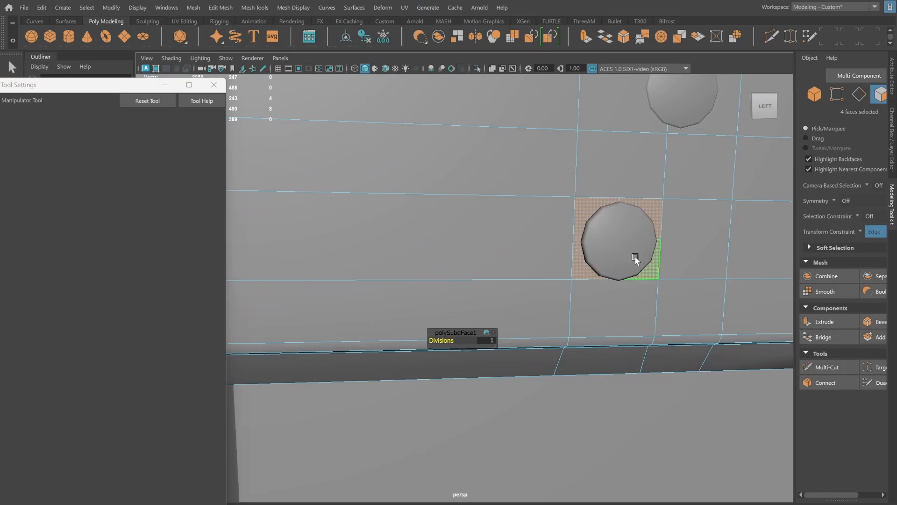
pyautogui.keyDown('alt'); pyautogui.moveTo(715, 240); pyautogui.dragTo(624, 252, button='middle'); pyautogui.keyUp('alt')
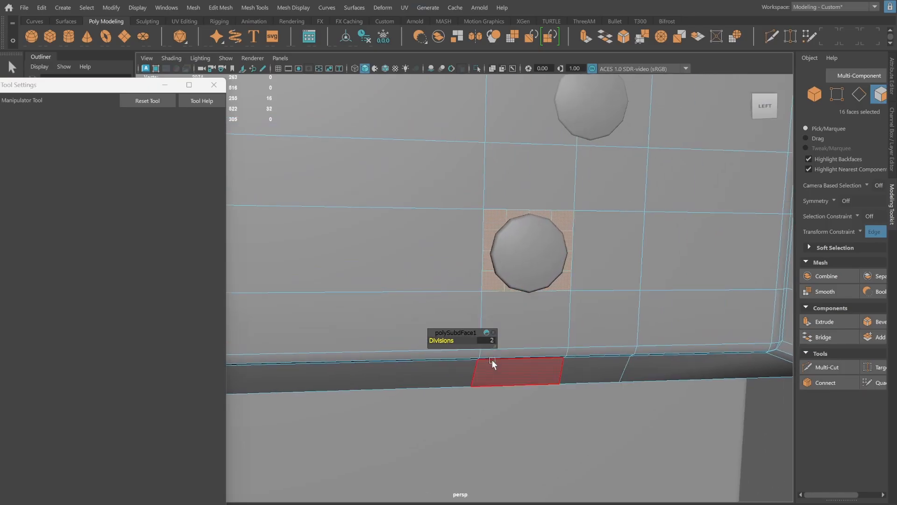
pyautogui.keyDown('alt'); pyautogui.moveTo(655, 224); pyautogui.dragTo(595, 237); pyautogui.keyUp('alt')
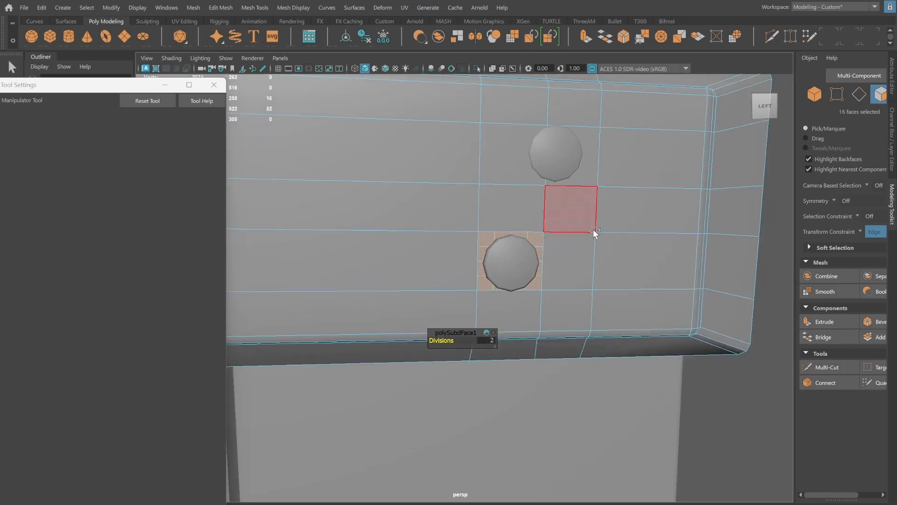
pyautogui.keyDown('shift'); pyautogui.moveTo(592, 229); pyautogui.dragTo(587, 310, button='right'); pyautogui.keyUp('shift')
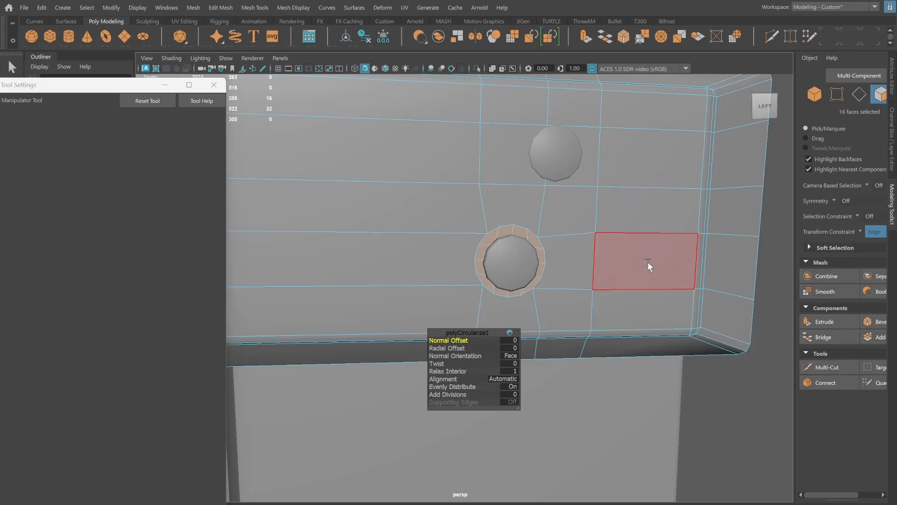
pyautogui.keyDown('alt'); pyautogui.moveTo(643, 262); pyautogui.dragTo(605, 267); pyautogui.keyUp('alt')
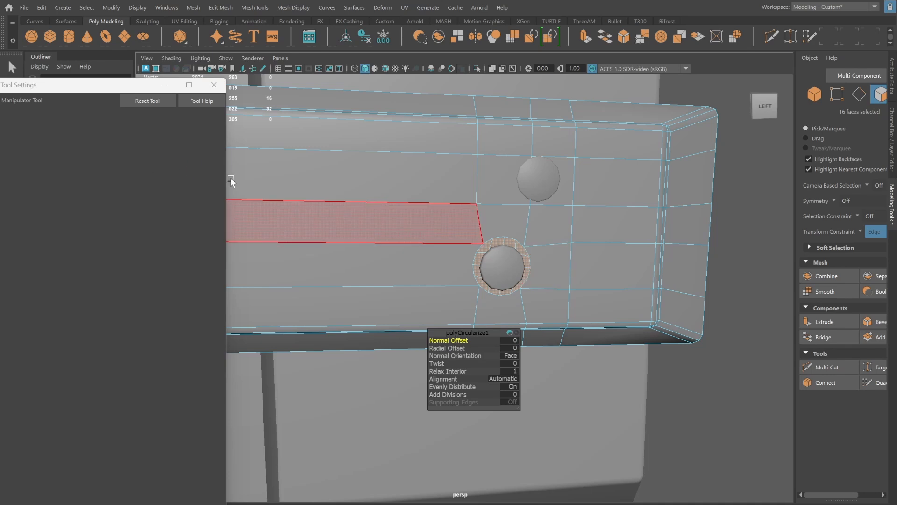
# Subdivide the board face beside the upper bolt with 2 divisions and circularize the resulting faces.
pyautogui.keyDown('alt'); pyautogui.moveTo(437, 231); pyautogui.dragTo(481, 231, button='right'); pyautogui.keyUp('alt')
pyautogui.keyDown('alt'); pyautogui.moveTo(557, 228); pyautogui.dragTo(546, 268, button='middle'); pyautogui.keyUp('alt')
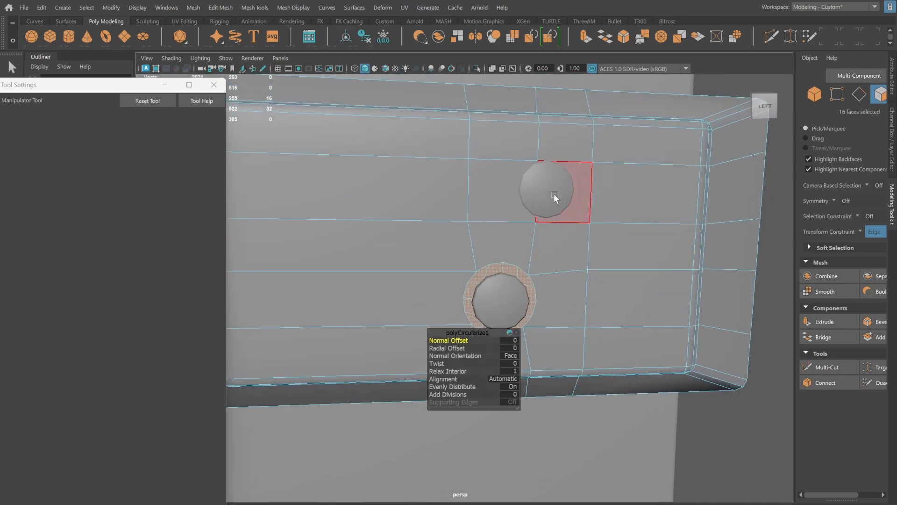
pyautogui.click(556, 192)
pyautogui.keyDown('alt'); pyautogui.moveTo(556, 257); pyautogui.dragTo(537, 256); pyautogui.keyUp('alt')
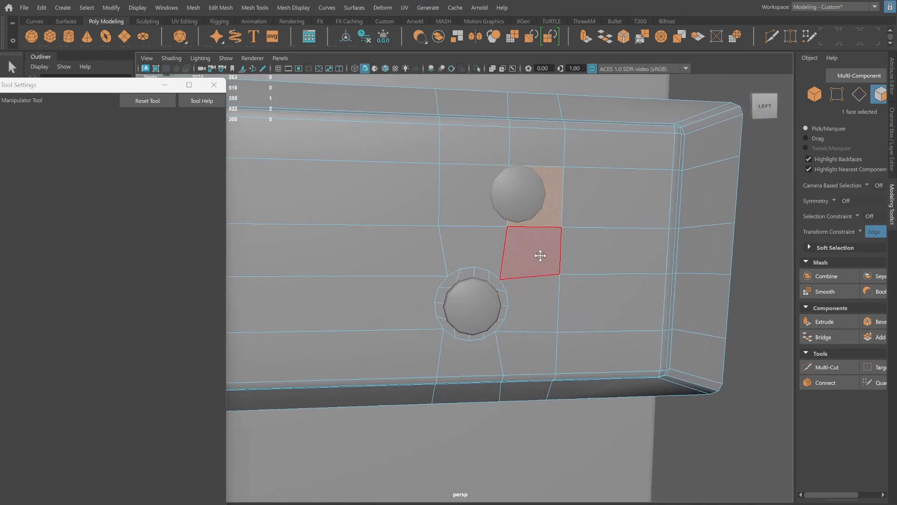
pyautogui.keyDown('shift'); pyautogui.moveTo(573, 210); pyautogui.dragTo(568, 279, button='right'); pyautogui.keyUp('shift')
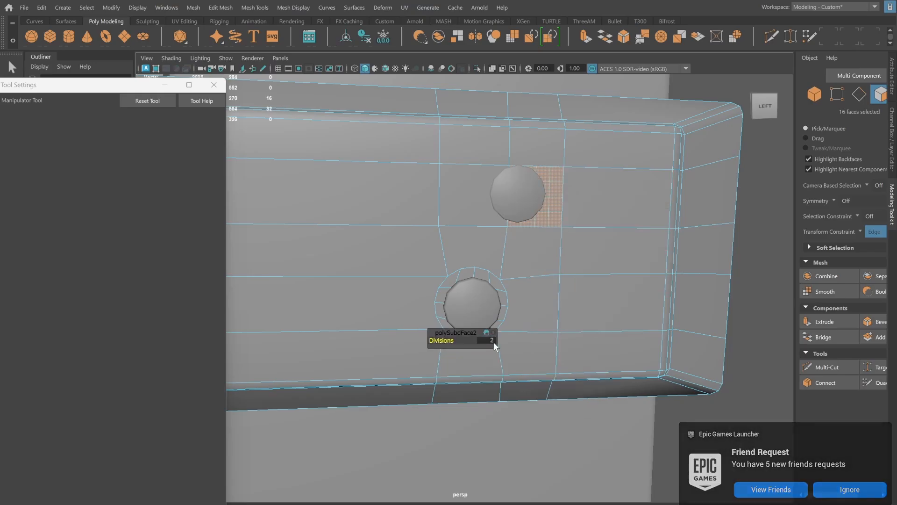
pyautogui.write('2')
pyautogui.press('Return')
pyautogui.keyDown('shift'); pyautogui.moveTo(560, 223); pyautogui.dragTo(554, 304, button='right'); pyautogui.keyUp('shift')
# Turn the transform constraint off and move the circularized faces horizontally to centre them behind the upper bolt.
pyautogui.press('w')
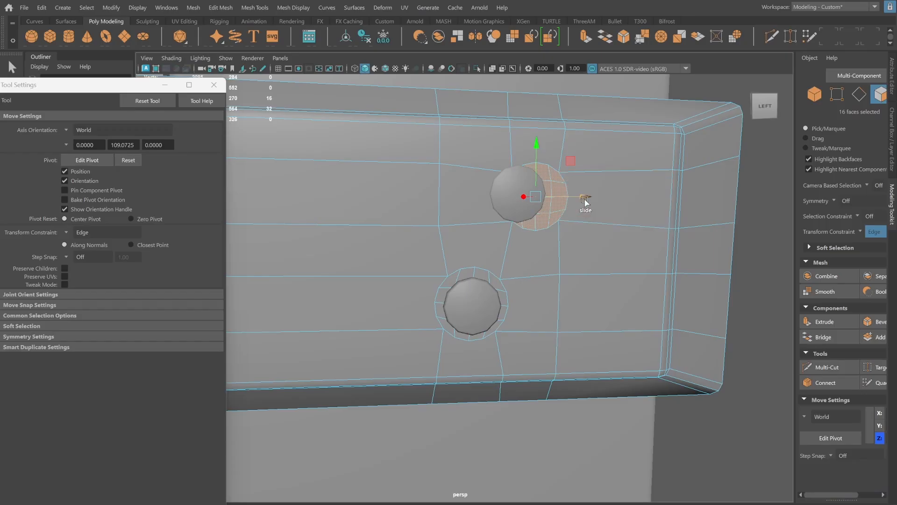
pyautogui.click(861, 231)
pyautogui.click(840, 235)
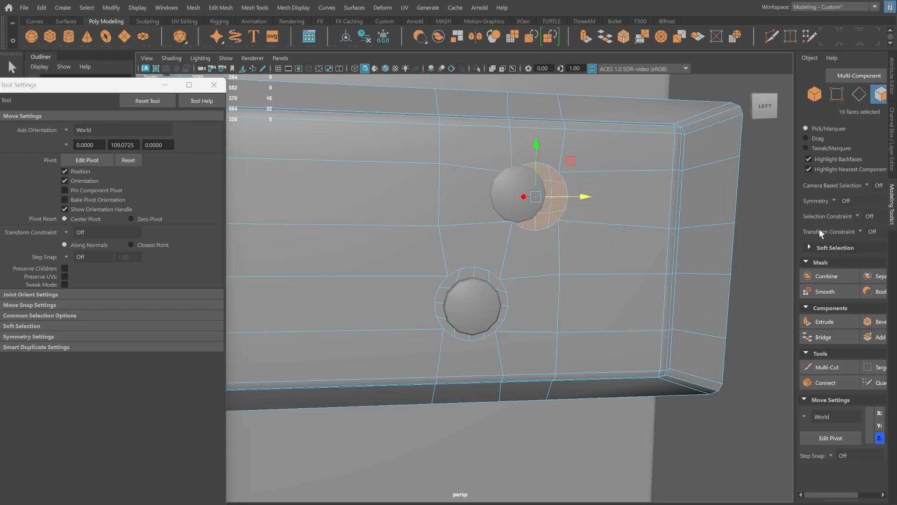
pyautogui.moveTo(586, 196); pyautogui.dragTo(570, 197)
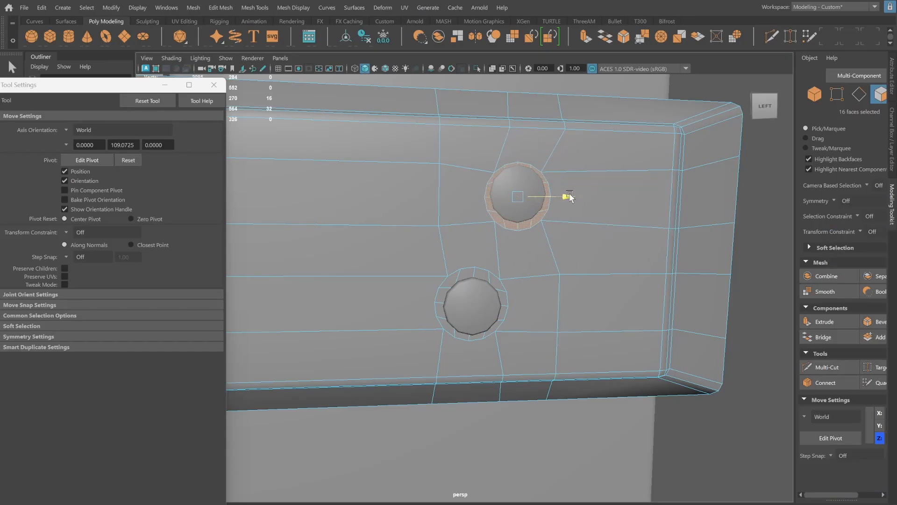
# Isolate the board, extrude the circular faces behind the upper bolt with an offset of 0.01, and leave isolation.
pyautogui.click(519, 143)
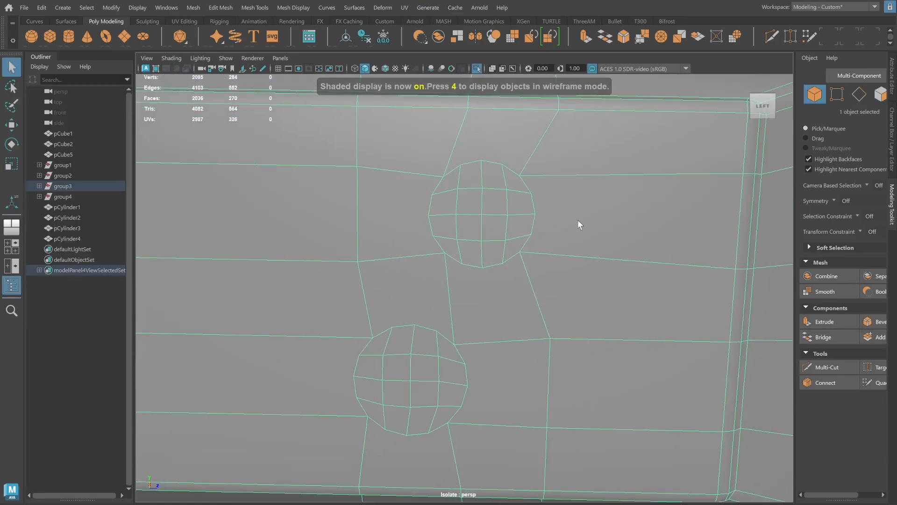
pyautogui.click(880, 93)
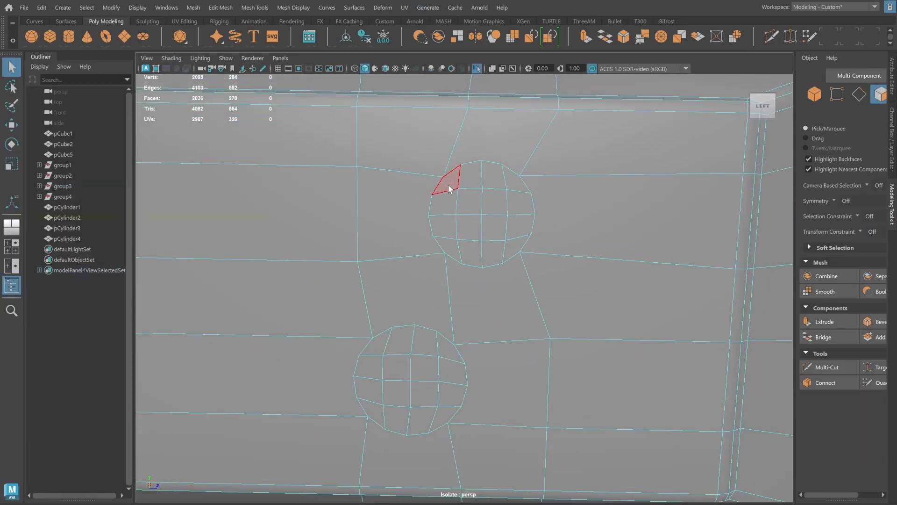
pyautogui.click(449, 186)
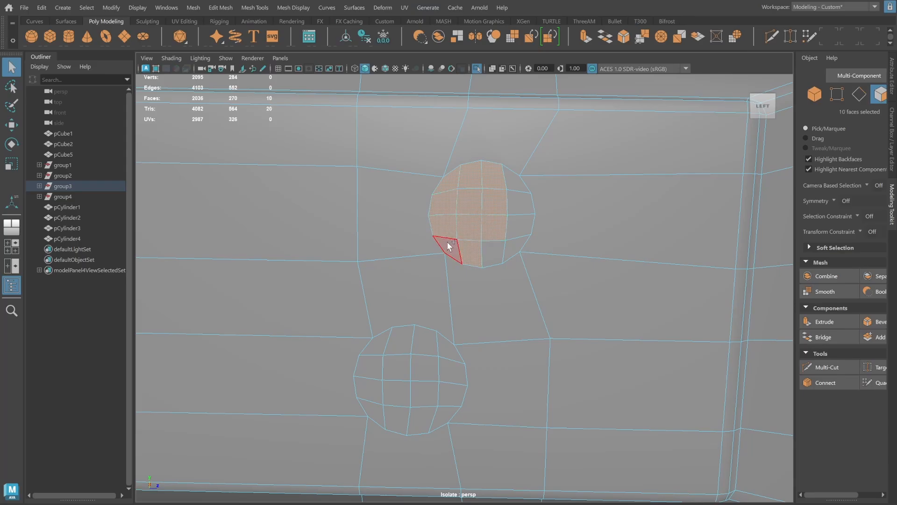
pyautogui.keyDown('shift'); pyautogui.moveTo(518, 185); pyautogui.dragTo(514, 209, button='right'); pyautogui.keyUp('shift')
pyautogui.moveTo(440, 355); pyautogui.dragTo(432, 355)
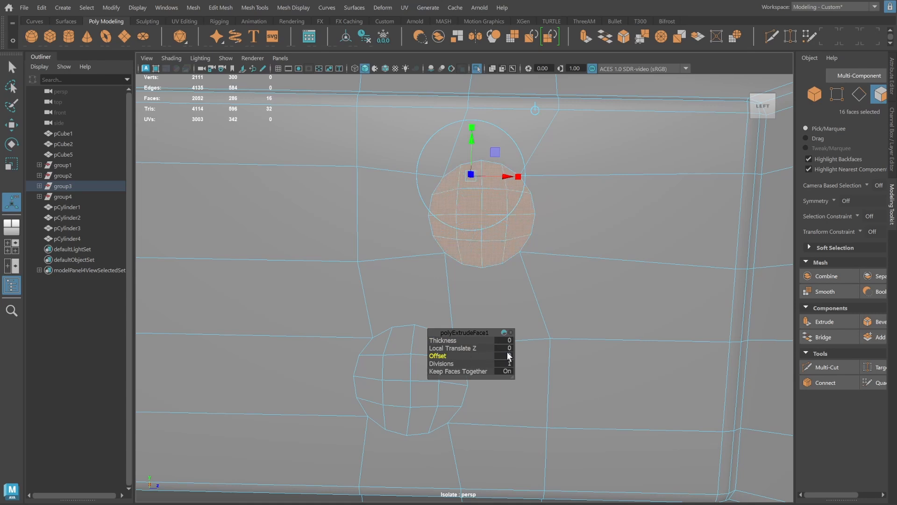
pyautogui.write('0.05')
pyautogui.press('Return')
pyautogui.write('0.01')
pyautogui.press('Return')
pyautogui.hotkey('ctrl', '1')
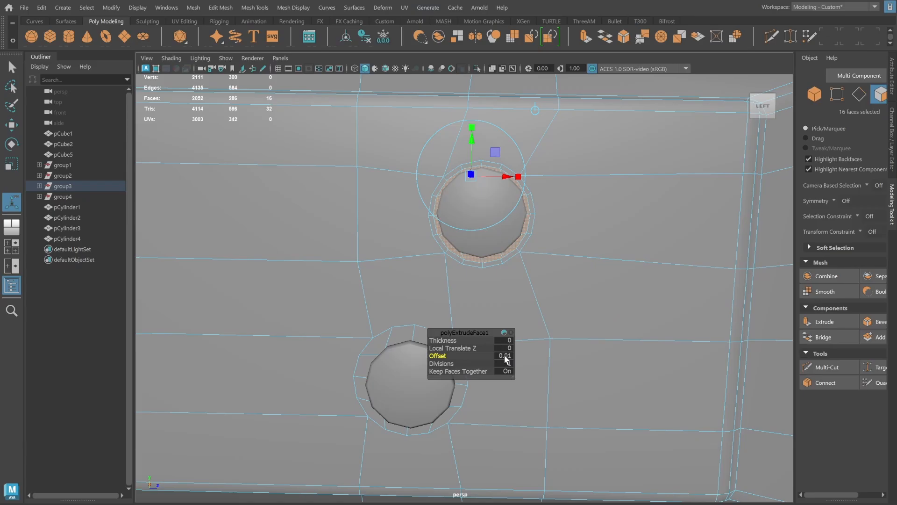
# Select all 16 circular faces behind the lower bolt in wireframe display and extrude them with an offset of 0.01.
pyautogui.keyDown('alt'); pyautogui.moveTo(570, 251); pyautogui.dragTo(573, 222, button='middle'); pyautogui.keyUp('alt')
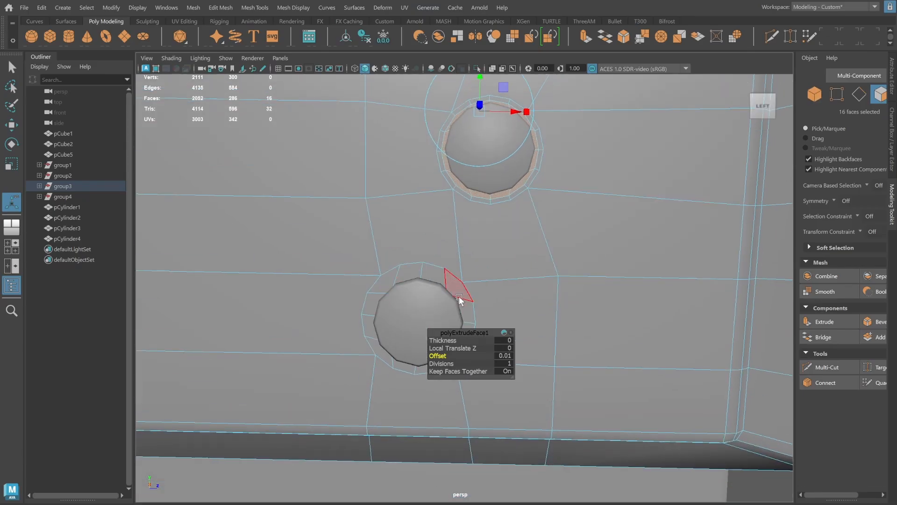
pyautogui.press('4')
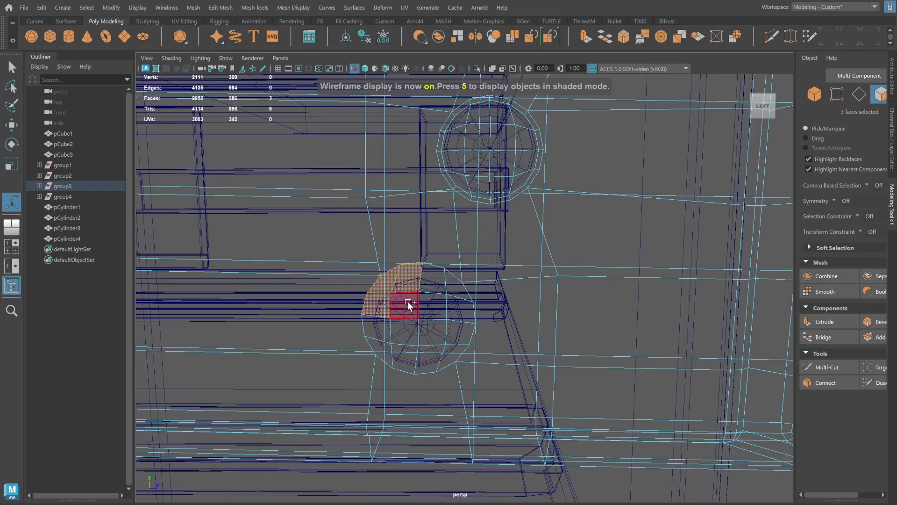
pyautogui.keyDown('shift'); pyautogui.click(455, 330); pyautogui.keyUp('shift')
pyautogui.keyDown('shift'); pyautogui.click(432, 333); pyautogui.keyUp('shift')
pyautogui.keyDown('shift'); pyautogui.click(405, 335); pyautogui.keyUp('shift')
pyautogui.keyDown('shift'); pyautogui.click(378, 331); pyautogui.keyUp('shift')
pyautogui.keyDown('shift'); pyautogui.click(388, 353); pyautogui.keyUp('shift')
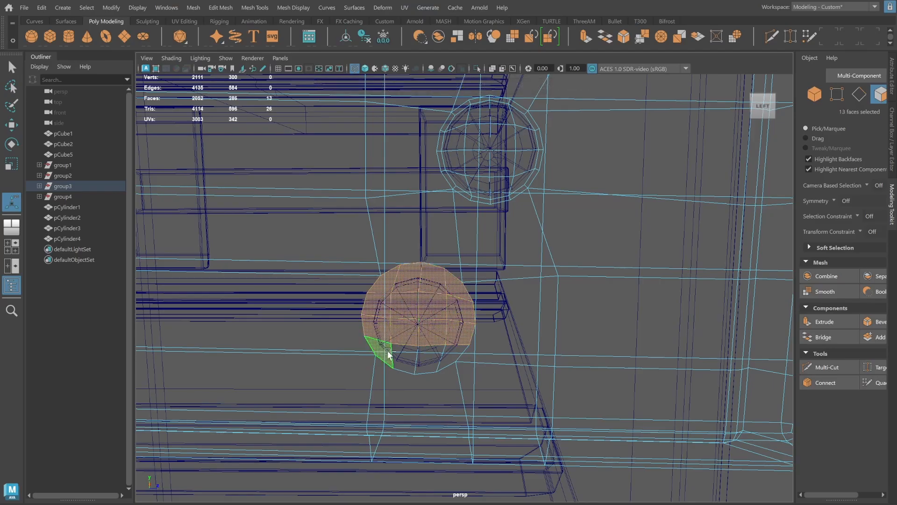
pyautogui.keyDown('shift'); pyautogui.click(405, 359); pyautogui.keyUp('shift')
pyautogui.keyDown('shift'); pyautogui.click(429, 359); pyautogui.keyUp('shift')
pyautogui.keyDown('shift'); pyautogui.click(449, 356); pyautogui.keyUp('shift')
pyautogui.keyDown('shift'); pyautogui.moveTo(456, 310); pyautogui.dragTo(446, 317, button='right'); pyautogui.keyUp('shift')
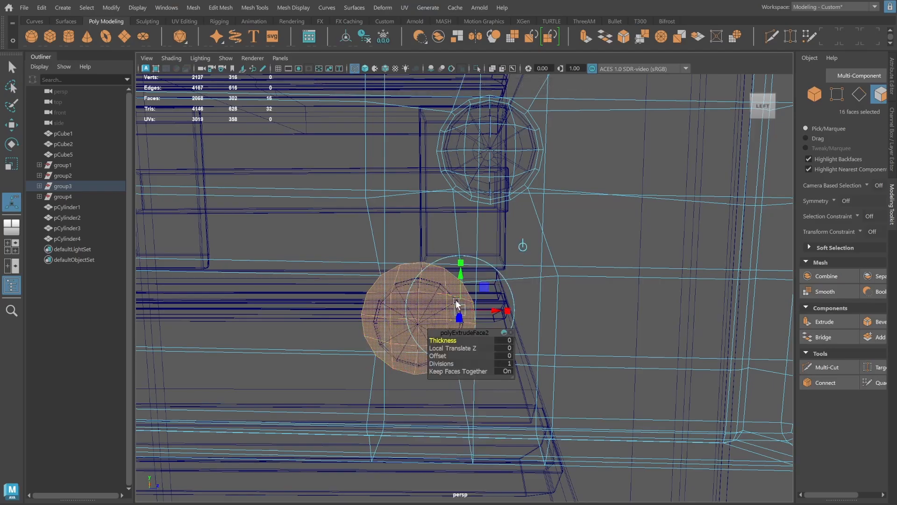
pyautogui.press('5')
pyautogui.click(504, 355)
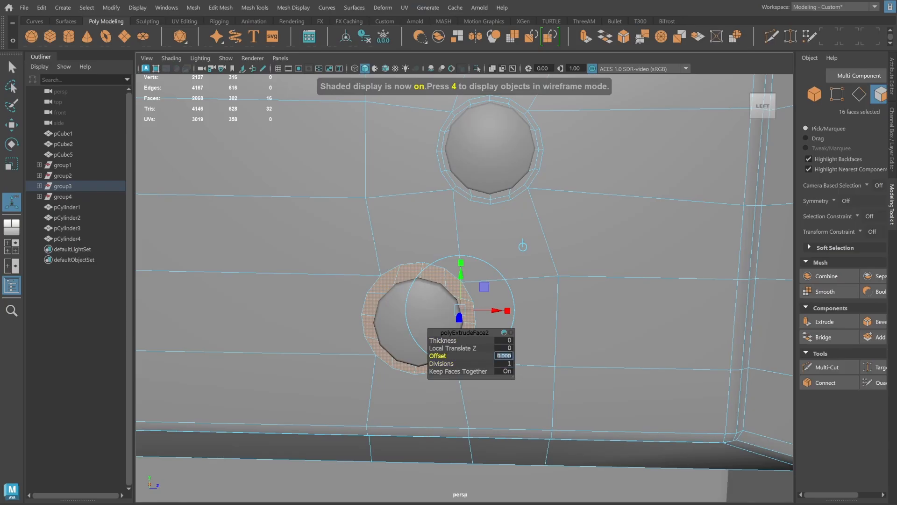
pyautogui.write('.01')
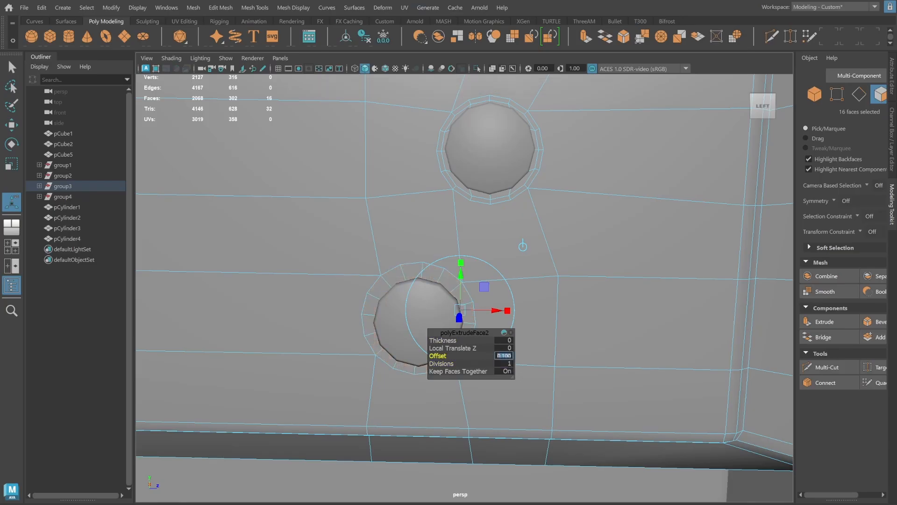
pyautogui.press('Return')
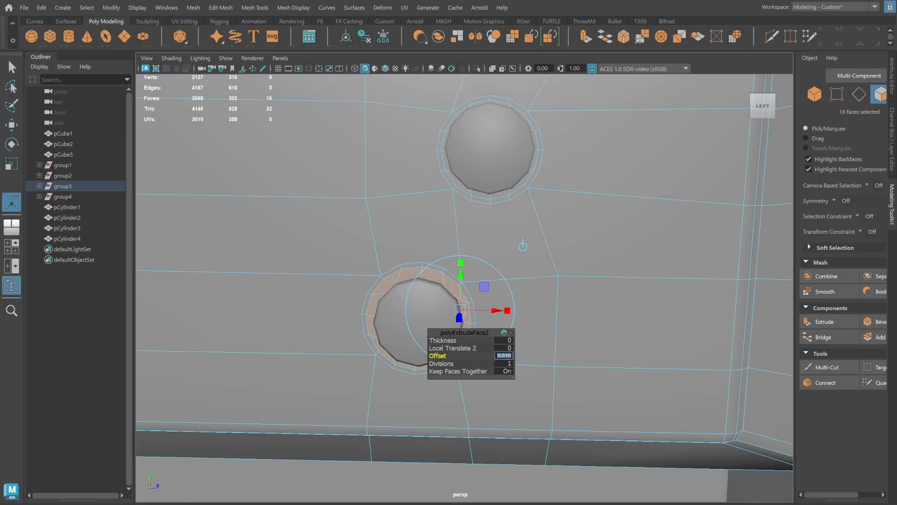
# Set the offset of the lower bolt's face extrusion to 0.02 and leave the extrude tool.
pyautogui.write('.03')
pyautogui.press('Return')
pyautogui.click(504, 355)
pyautogui.write('.02')
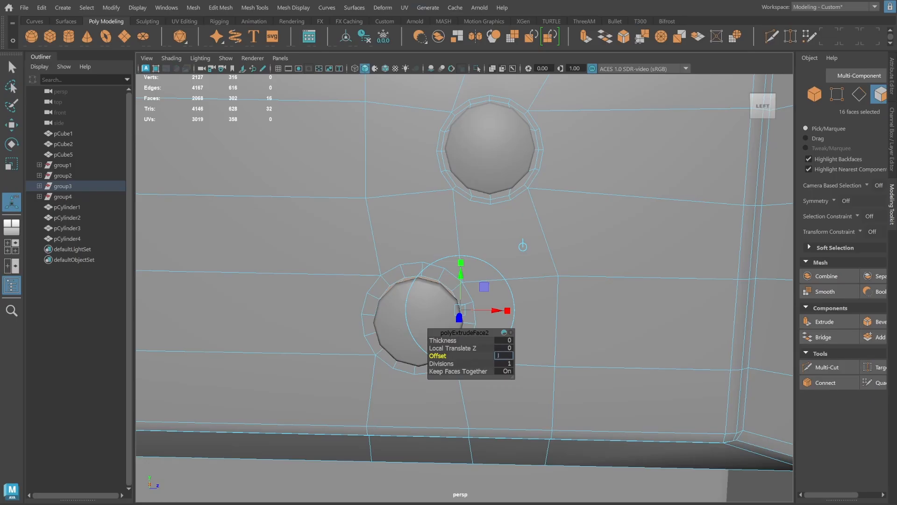
pyautogui.press('Return')
pyautogui.keyDown('alt'); pyautogui.moveTo(541, 261); pyautogui.dragTo(534, 306, button='middle'); pyautogui.keyUp('alt')
pyautogui.press('q')
# Leave the previous component selection, isolate the board, and select all 32 circular faces inside the rings behind both bolts.
pyautogui.click(814, 94)
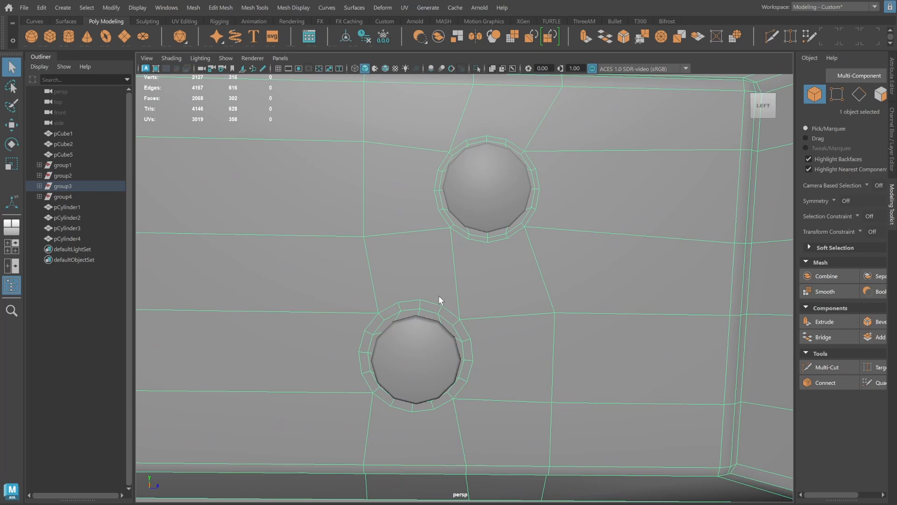
pyautogui.hotkey('ctrl', '1')
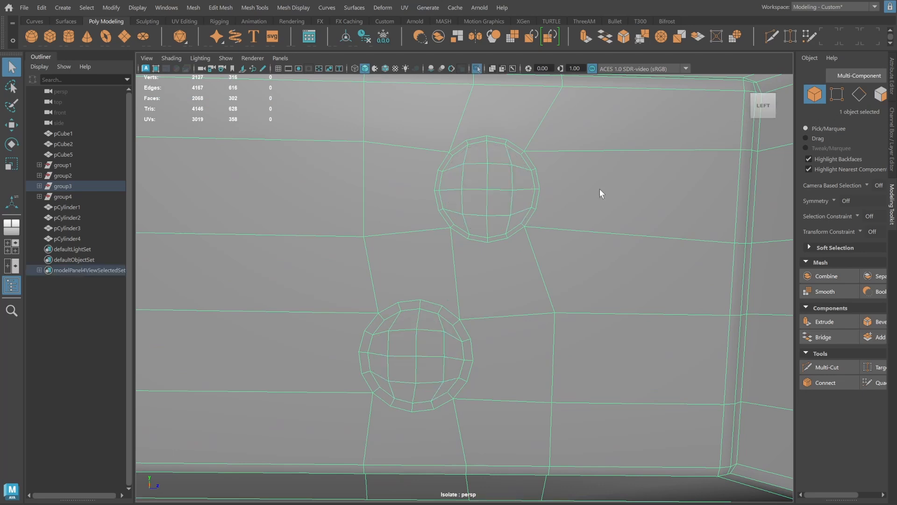
pyautogui.press('F11')
pyautogui.click(619, 148)
pyautogui.click(466, 158)
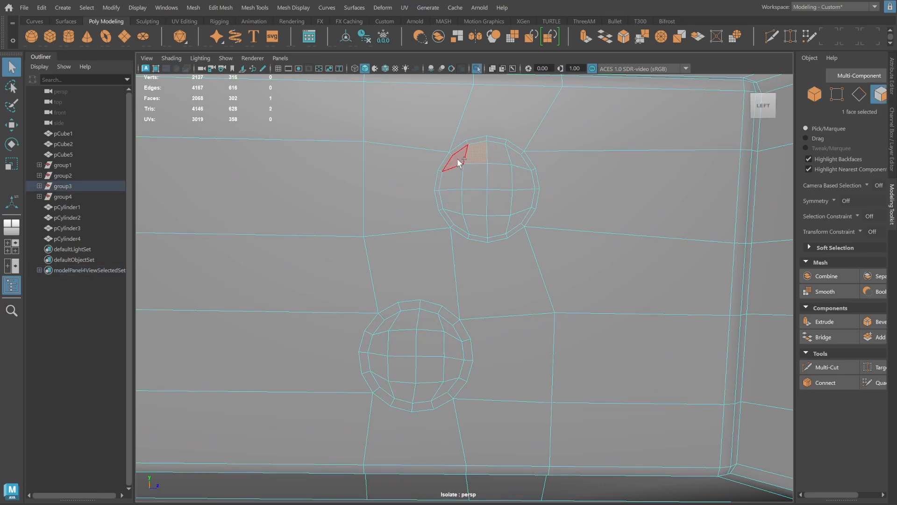
pyautogui.keyDown('shift'); pyautogui.moveTo(496, 224); pyautogui.dragTo(522, 198); pyautogui.keyUp('shift')
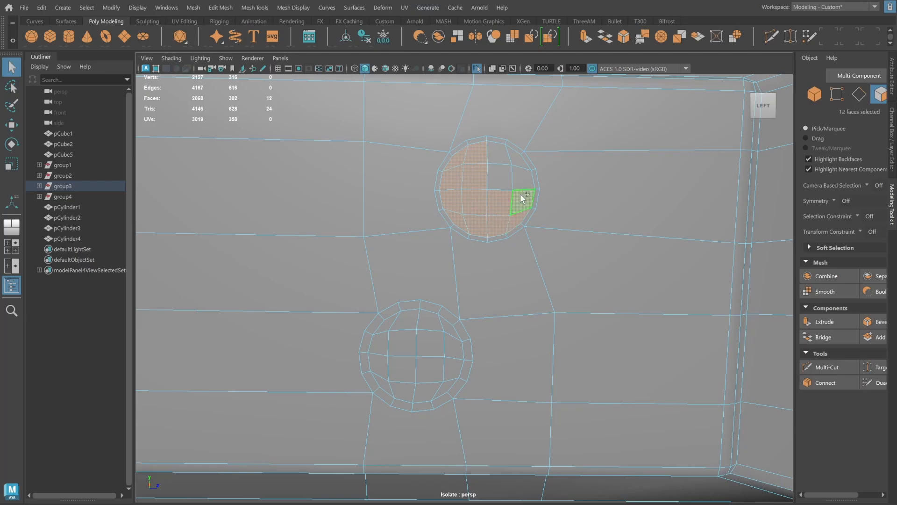
pyautogui.keyDown('shift'); pyautogui.click(498, 159); pyautogui.keyUp('shift')
pyautogui.keyDown('shift'); pyautogui.click(430, 320); pyautogui.keyUp('shift')
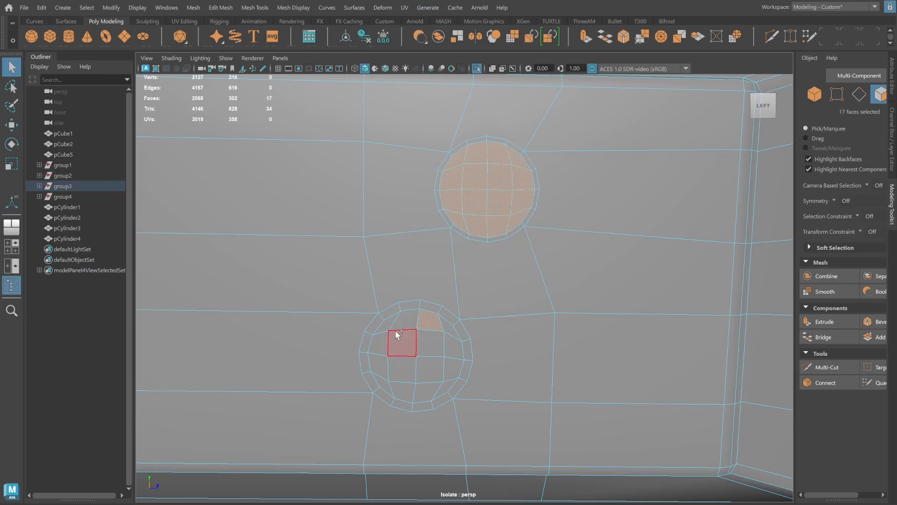
pyautogui.moveTo(409, 326)
pyautogui.keyDown('shift'); pyautogui.mouseDown()
pyautogui.moveTo(456, 345)
pyautogui.moveTo(453, 355)
pyautogui.mouseUp(); pyautogui.keyUp('shift')
pyautogui.keyDown('shift'); pyautogui.moveTo(387, 384); pyautogui.dragTo(445, 387); pyautogui.keyUp('shift')
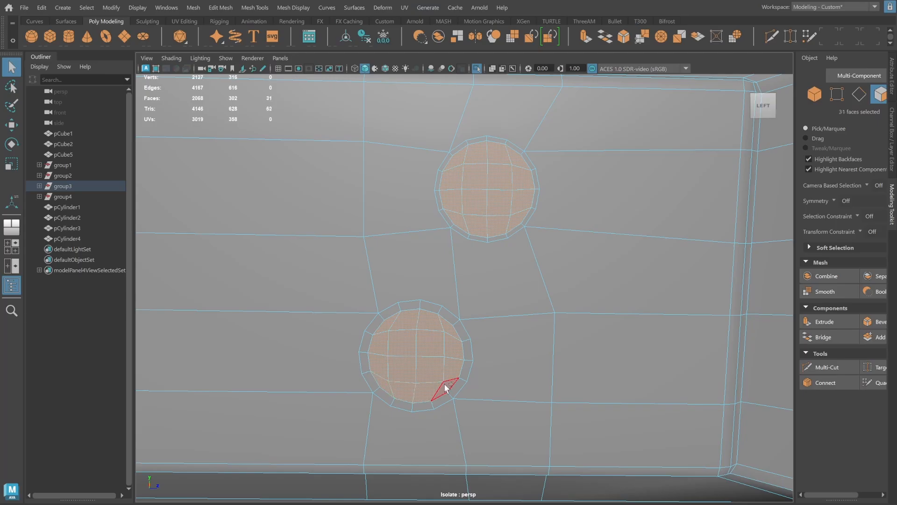
# Extrude the 32 circular faces inward with a Local Translate Z of about -0.219, leave isolation, and return to object mode.
pyautogui.keyDown('shift'); pyautogui.moveTo(518, 270); pyautogui.dragTo(518, 301, button='right'); pyautogui.keyUp('shift')
pyautogui.scroll(-1, 545, 290)
pyautogui.keyDown('alt'); pyautogui.moveTo(545, 289); pyautogui.dragTo(589, 271); pyautogui.keyUp('alt')
pyautogui.moveTo(656, 326); pyautogui.dragTo(542, 302)
pyautogui.hotkey('ctrl', '1')
pyautogui.keyDown('alt'); pyautogui.moveTo(467, 329); pyautogui.dragTo(424, 316); pyautogui.keyUp('alt')
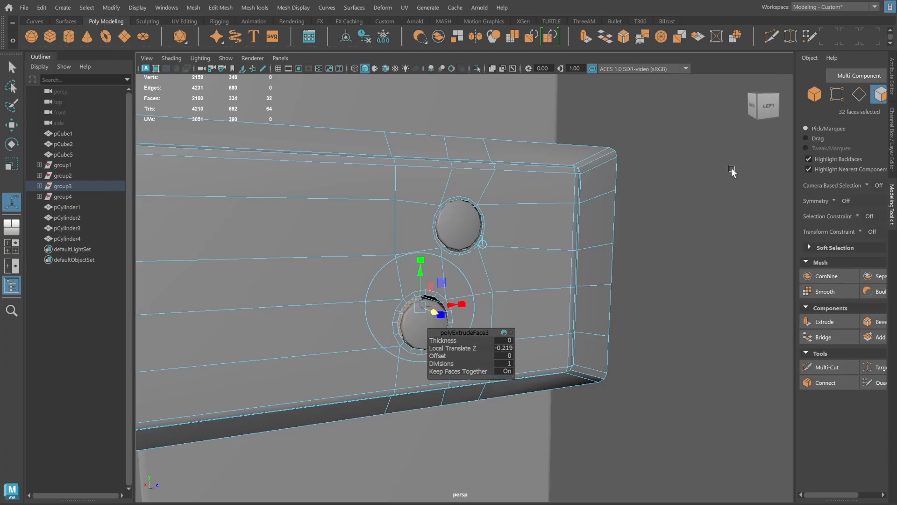
pyautogui.click(814, 94)
# Select both bolts, set the scale orientation to Component, and scale them up to fill their holes.
pyautogui.keyDown('alt'); pyautogui.moveTo(536, 266); pyautogui.dragTo(360, 321); pyautogui.keyUp('alt')
pyautogui.click(379, 308)
pyautogui.keyDown('shift'); pyautogui.click(417, 239); pyautogui.keyUp('shift')
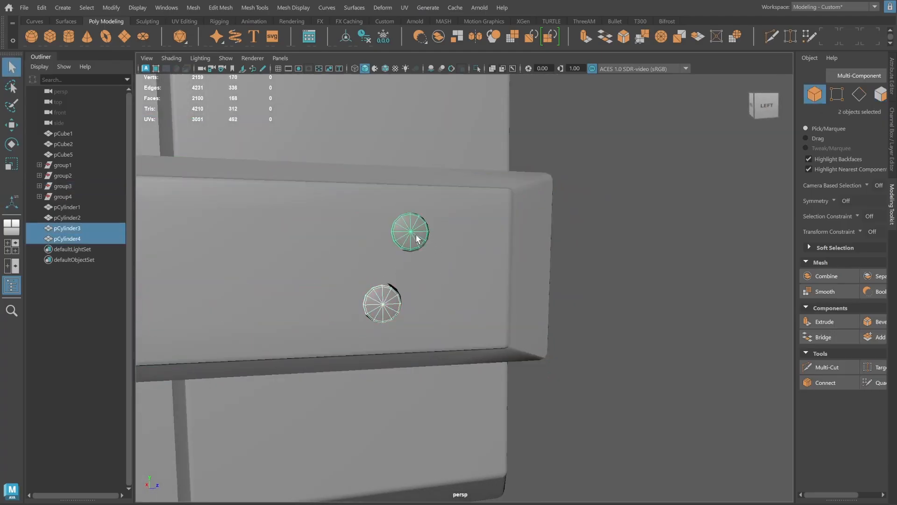
pyautogui.keyDown('alt'); pyautogui.moveTo(419, 248); pyautogui.dragTo(439, 256); pyautogui.keyUp('alt')
pyautogui.press('r')
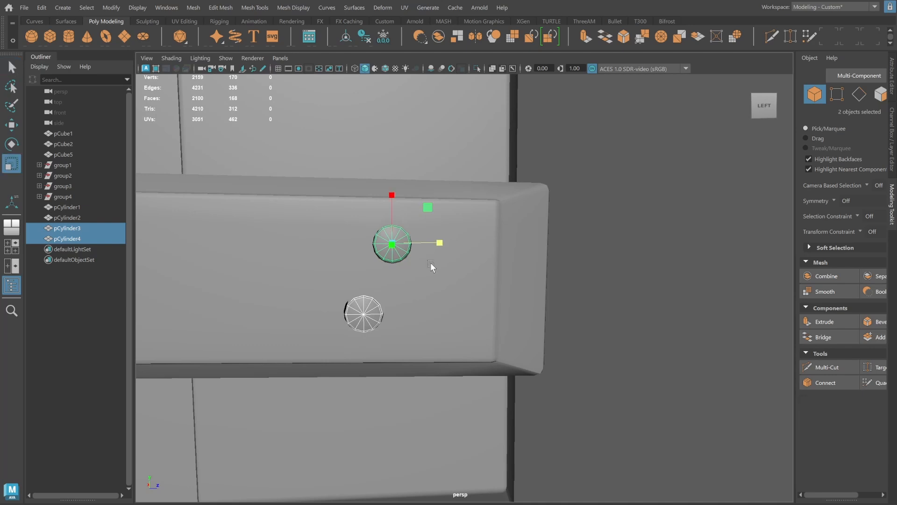
pyautogui.scroll(2, 416, 267)
pyautogui.click(805, 416)
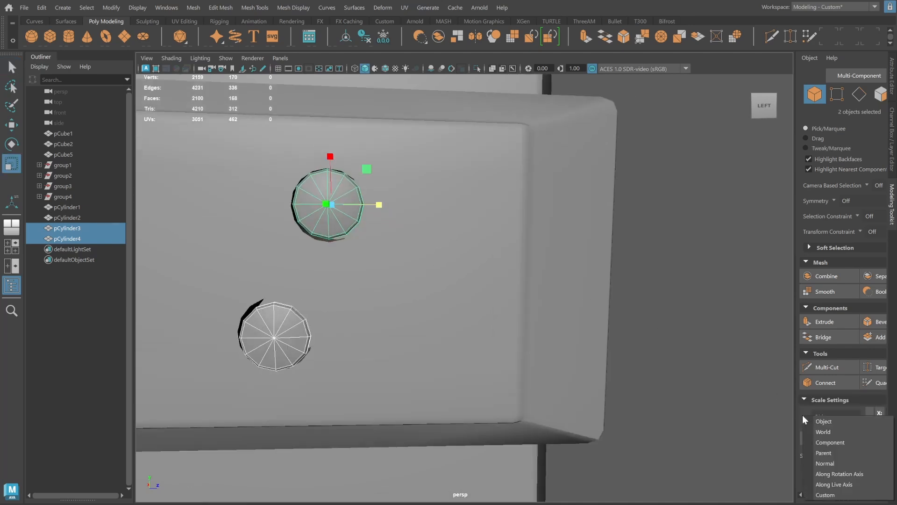
pyautogui.click(847, 441)
pyautogui.keyDown('alt'); pyautogui.moveTo(343, 227); pyautogui.dragTo(384, 236, button='middle'); pyautogui.keyUp('alt')
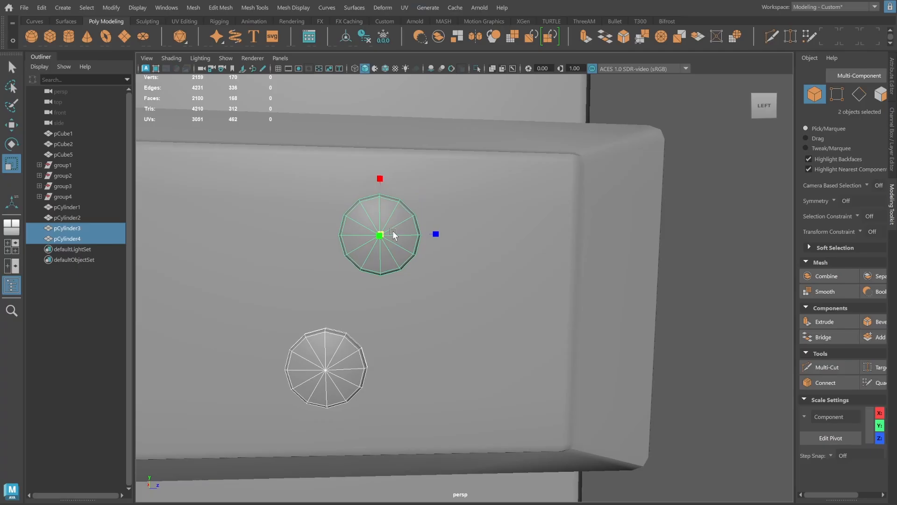
pyautogui.keyDown('alt'); pyautogui.moveTo(394, 234); pyautogui.dragTo(495, 229); pyautogui.keyUp('alt')
# Move both bolts inward so they sit inside their holes in the board, keeping them selected.
pyautogui.press('w')
pyautogui.moveTo(562, 239); pyautogui.dragTo(543, 257)
pyautogui.scroll(-3, 585, 242)
pyautogui.click(671, 244)
pyautogui.scroll(-4, 576, 238)
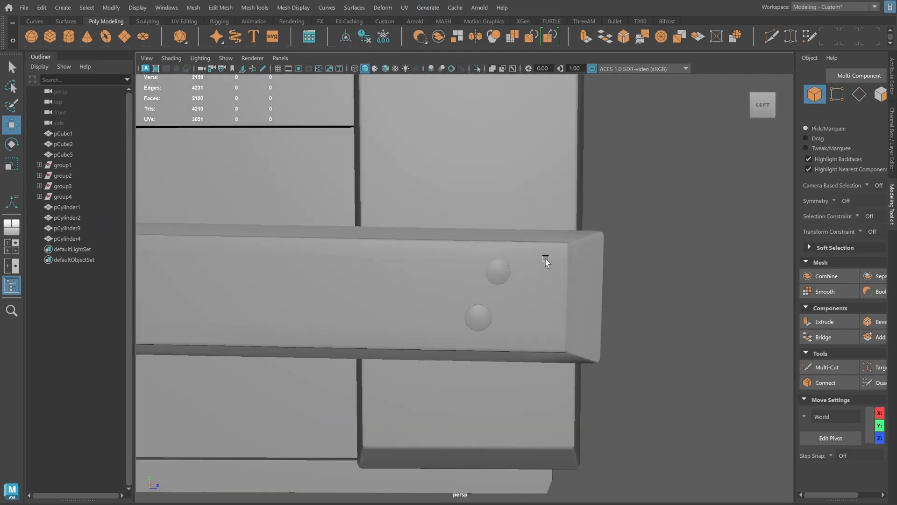
pyautogui.hotkey('ctrl', 'z')
pyautogui.scroll(2, 497, 264)
pyautogui.press('r')
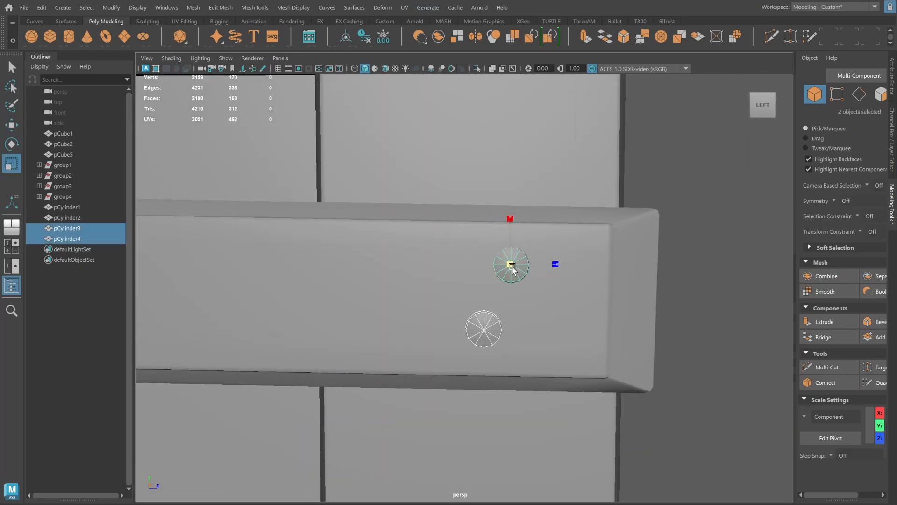
# Bevel the rim edge loops of both bolt holes with a fraction of 0.5 and return to object mode.
pyautogui.click(593, 315)
pyautogui.click(859, 94)
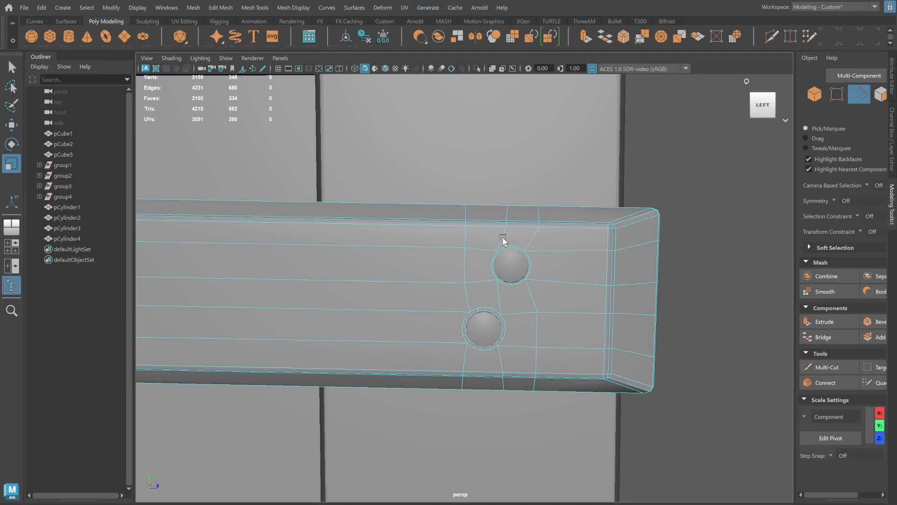
pyautogui.scroll(3, 510, 229)
pyautogui.doubleClick(555, 212)
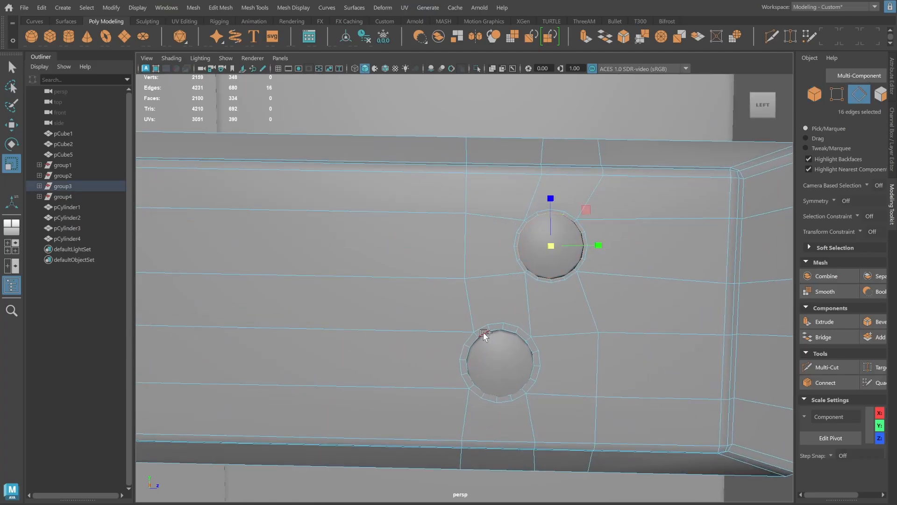
pyautogui.keyDown('shift'); pyautogui.moveTo(484, 334); pyautogui.dragTo(537, 324, button='right'); pyautogui.keyUp('shift')
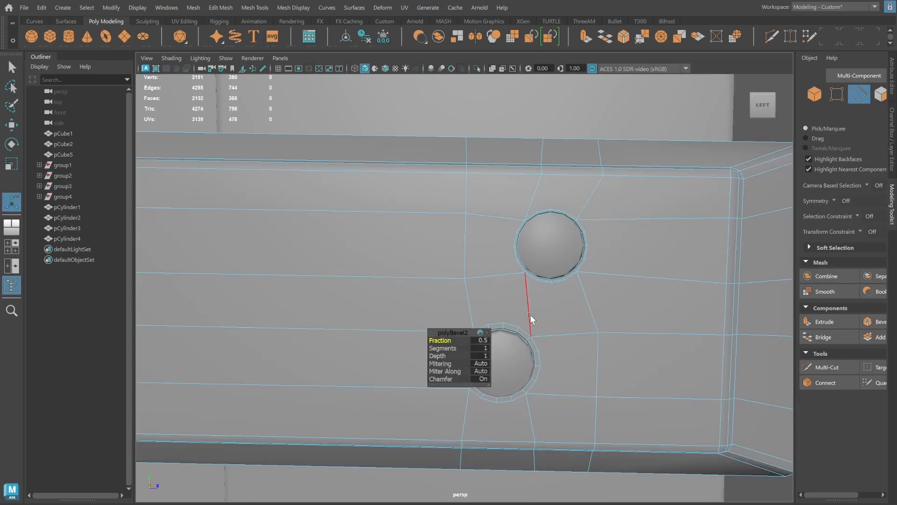
pyautogui.scroll(-1, 524, 299)
pyautogui.press('F8')
pyautogui.scroll(-3, 693, 306)
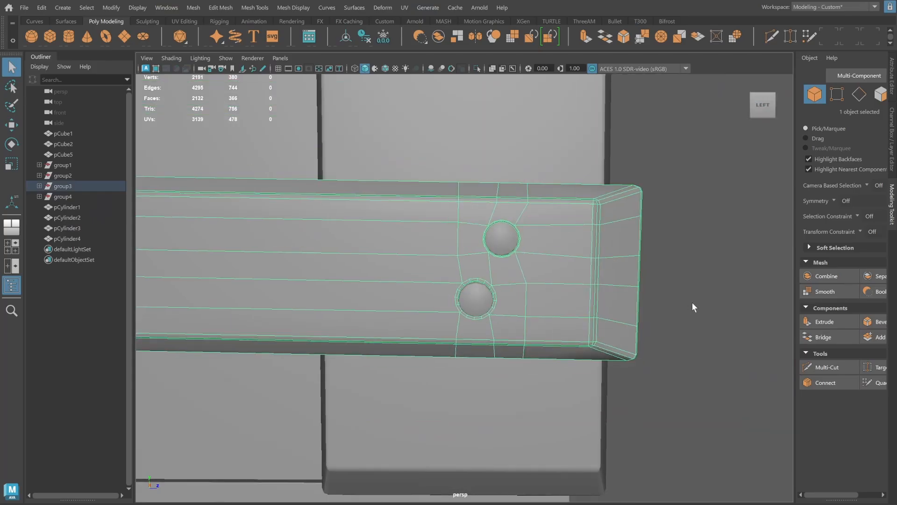
# Isolate the board so both bolt holes and their surrounding topology are exposed.
pyautogui.click(692, 302)
pyautogui.keyDown('alt'); pyautogui.moveTo(672, 304); pyautogui.dragTo(524, 300); pyautogui.keyUp('alt')
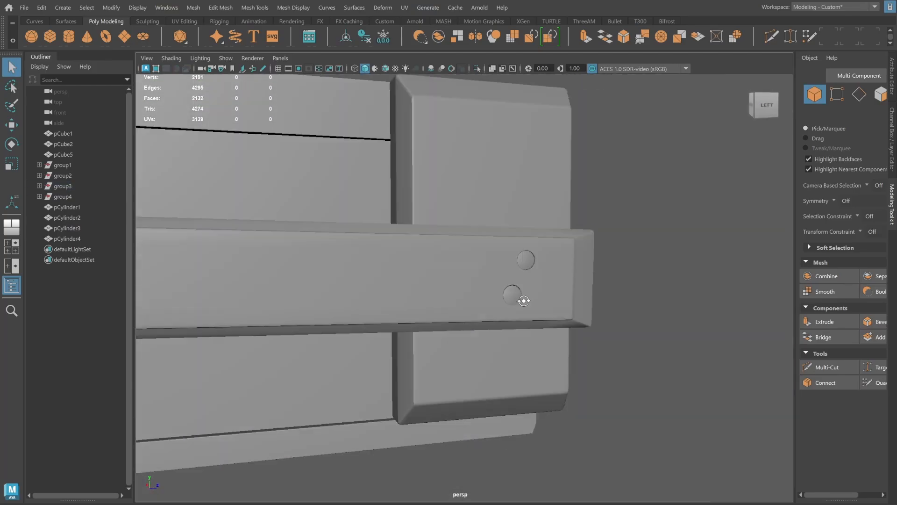
pyautogui.scroll(3, 619, 307)
pyautogui.click(561, 286)
pyautogui.hotkey('ctrl', '1')
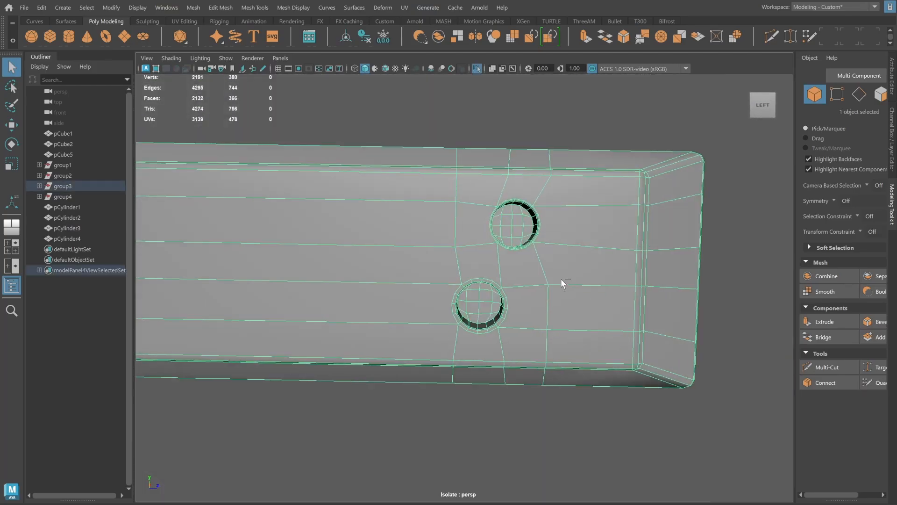
pyautogui.keyDown('alt'); pyautogui.moveTo(530, 232); pyautogui.dragTo(517, 312, button='middle'); pyautogui.keyUp('alt')
pyautogui.keyDown('alt'); pyautogui.moveTo(517, 311); pyautogui.dragTo(618, 309, button='right'); pyautogui.keyUp('alt')
pyautogui.keyDown('alt'); pyautogui.moveTo(619, 309); pyautogui.dragTo(598, 293, button='middle'); pyautogui.keyUp('alt')
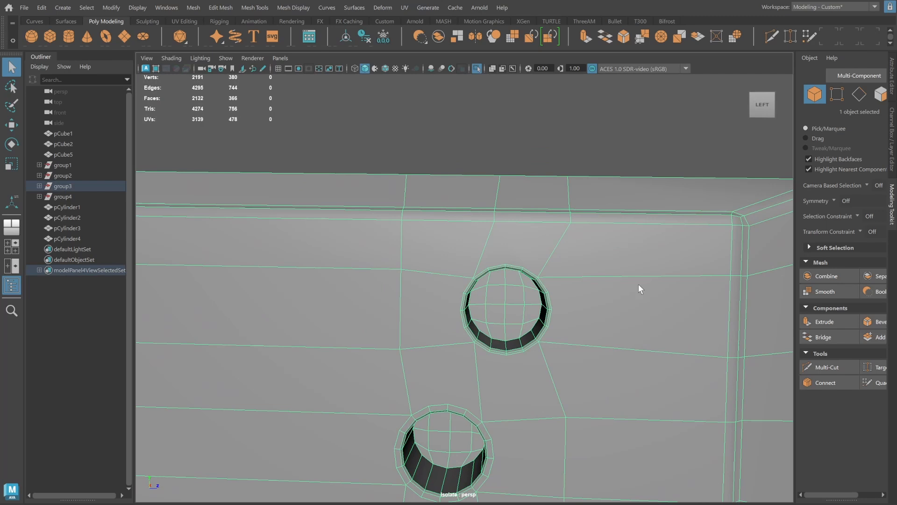
# Connect the upper hole's top, right and lower-right rim vertices to the neighbouring vertices of the board's mesh.
pyautogui.click(841, 93)
pyautogui.click(488, 263)
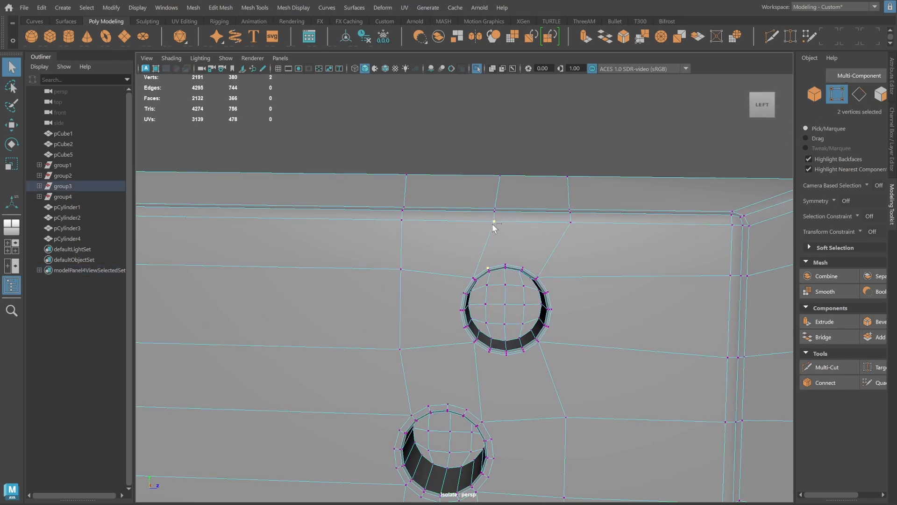
pyautogui.keyDown('shift'); pyautogui.moveTo(494, 226); pyautogui.dragTo(493, 284, button='right'); pyautogui.keyUp('shift')
pyautogui.press('g')
pyautogui.keyDown('alt'); pyautogui.moveTo(532, 377); pyautogui.dragTo(539, 354, button='middle'); pyautogui.keyUp('alt')
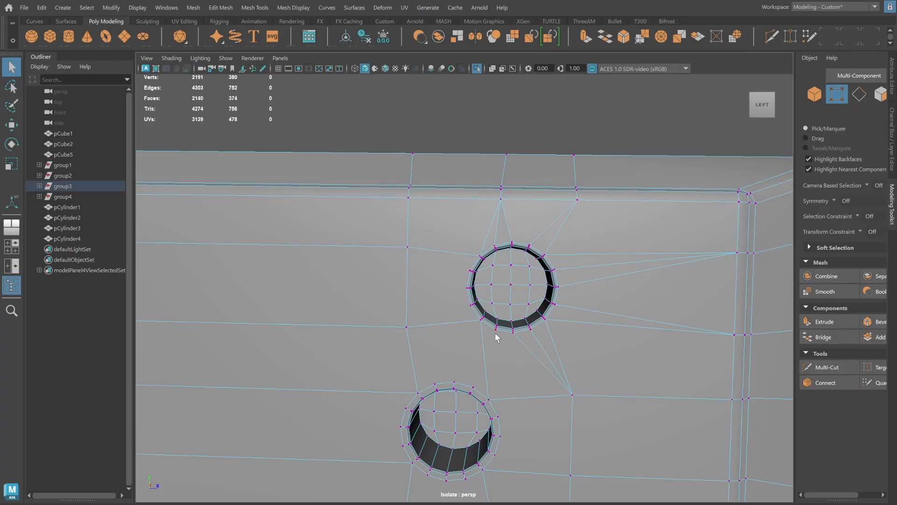
# Connect the rim vertices between the two holes and those on the lower hole's right and bottom to neighbouring mesh vertices.
pyautogui.press('g')
pyautogui.press('g')
pyautogui.keyDown('alt'); pyautogui.moveTo(530, 431); pyautogui.dragTo(539, 393, button='middle'); pyautogui.keyUp('alt')
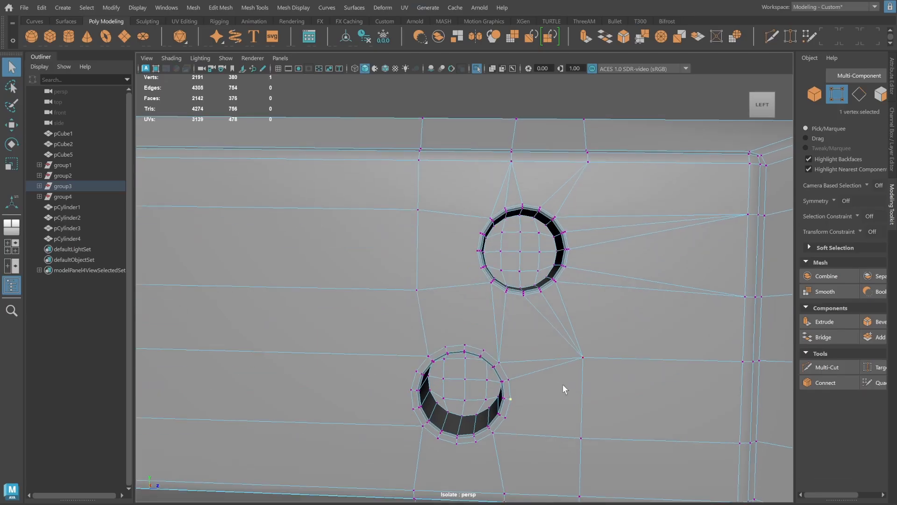
pyautogui.click(509, 416)
pyautogui.keyDown('shift'); pyautogui.click(580, 438); pyautogui.keyUp('shift')
pyautogui.keyDown('alt'); pyautogui.moveTo(573, 422); pyautogui.dragTo(532, 379); pyautogui.keyUp('alt')
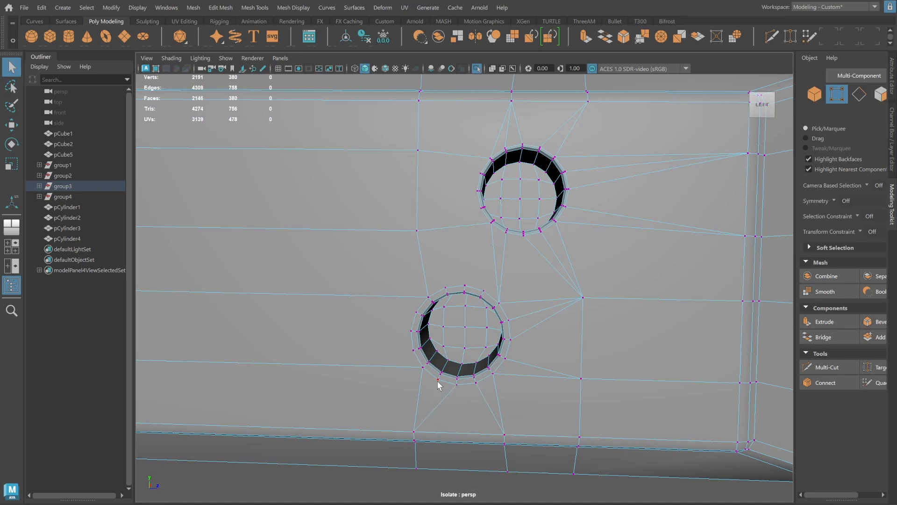
# Connect the lower hole's remaining left and top-left rim vertices to the nearby mesh vertices.
pyautogui.click(411, 349)
pyautogui.scroll(-3, 388, 345)
pyautogui.keyDown('alt'); pyautogui.moveTo(368, 343); pyautogui.dragTo(743, 327, button='middle'); pyautogui.keyUp('alt')
pyautogui.keyDown('alt'); pyautogui.moveTo(673, 318); pyautogui.dragTo(553, 302, button='right'); pyautogui.keyUp('alt')
pyautogui.keyDown('alt'); pyautogui.moveTo(553, 302); pyautogui.dragTo(296, 322, button='middle'); pyautogui.keyUp('alt')
pyautogui.keyDown('alt'); pyautogui.moveTo(296, 322); pyautogui.dragTo(460, 270, button='right'); pyautogui.keyUp('alt')
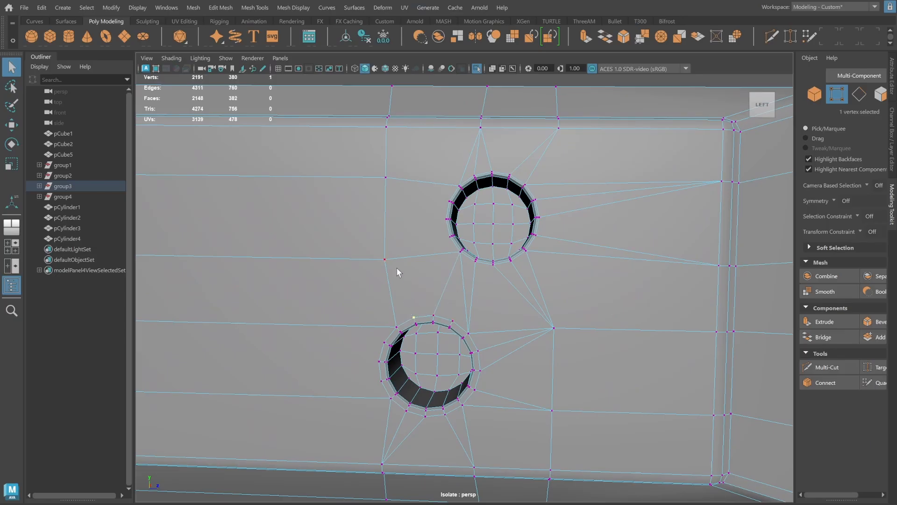
pyautogui.keyDown('shift'); pyautogui.click(384, 263); pyautogui.keyUp('shift')
pyautogui.press('g')
# Connect the upper hole's left rim vertices to the two mesh vertices beside it.
pyautogui.click(386, 257)
pyautogui.keyDown('alt'); pyautogui.moveTo(452, 201); pyautogui.dragTo(466, 207, button='middle'); pyautogui.keyUp('alt')
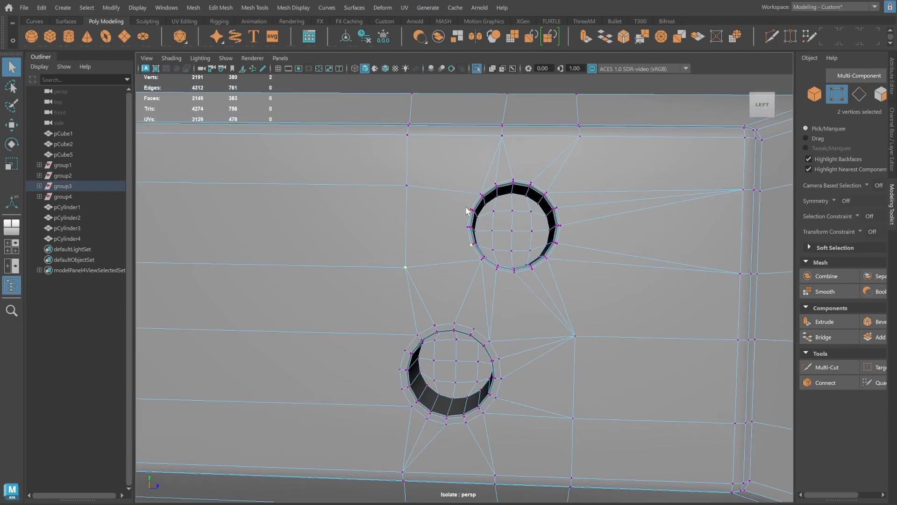
pyautogui.keyDown('shift'); pyautogui.click(410, 190); pyautogui.keyUp('shift')
pyautogui.press('g')
pyautogui.keyDown('alt'); pyautogui.moveTo(574, 262); pyautogui.dragTo(488, 254, button='right'); pyautogui.keyUp('alt')
pyautogui.keyDown('alt'); pyautogui.moveTo(488, 253); pyautogui.dragTo(504, 247, button='middle'); pyautogui.keyUp('alt')
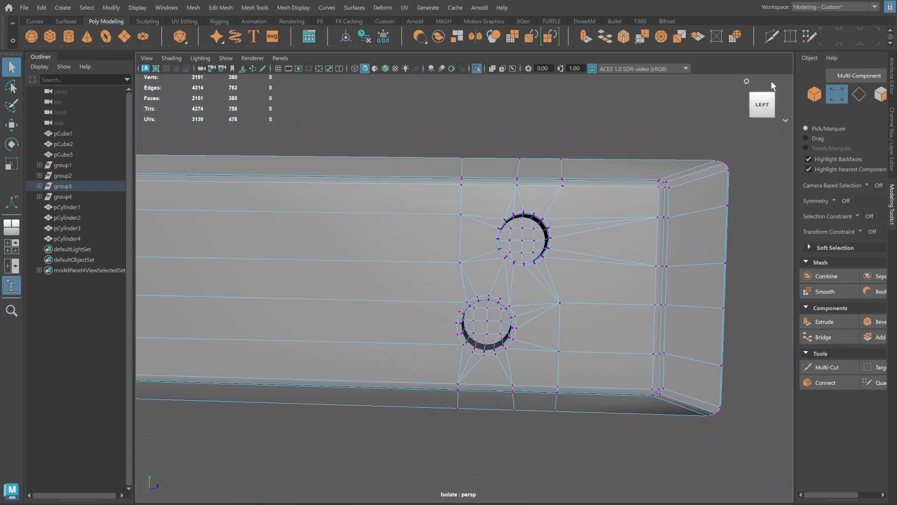
# Check the holes' shading in object mode and soften the edges fanning out above the upper hole.
pyautogui.click(814, 95)
pyautogui.click(752, 202)
pyautogui.scroll(-3, 628, 233)
pyautogui.keyDown('alt'); pyautogui.moveTo(630, 239); pyautogui.dragTo(542, 248); pyautogui.keyUp('alt')
pyautogui.keyDown('alt'); pyautogui.moveTo(433, 240); pyautogui.dragTo(582, 246, button='right'); pyautogui.keyUp('alt')
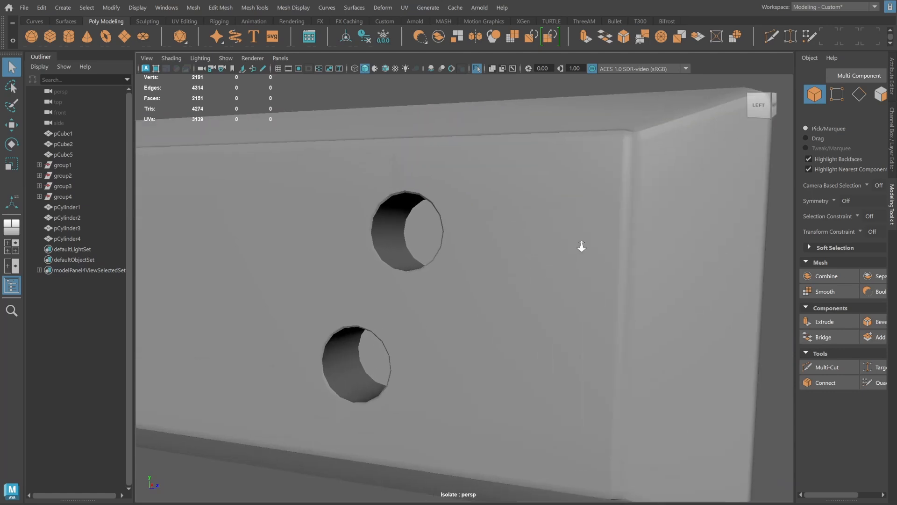
pyautogui.click(402, 195)
pyautogui.click(860, 94)
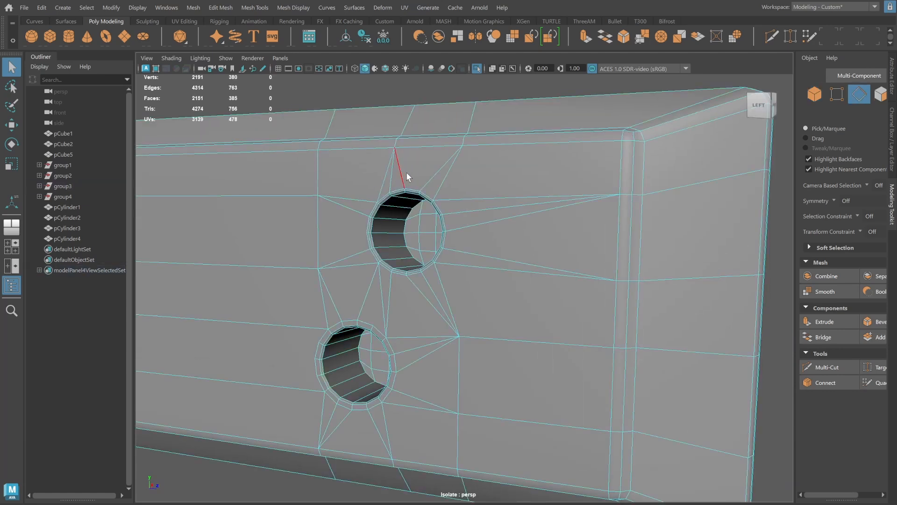
pyautogui.click(394, 176)
pyautogui.keyDown('shift'); pyautogui.moveTo(411, 172); pyautogui.dragTo(514, 175, button='right'); pyautogui.keyUp('shift')
pyautogui.click(811, 97)
pyautogui.click(788, 217)
# Soften the three edges fanning out below the lower hole, return to object mode, and leave isolation.
pyautogui.keyDown('alt'); pyautogui.moveTo(516, 204); pyautogui.dragTo(533, 198); pyautogui.keyUp('alt')
pyautogui.click(543, 350)
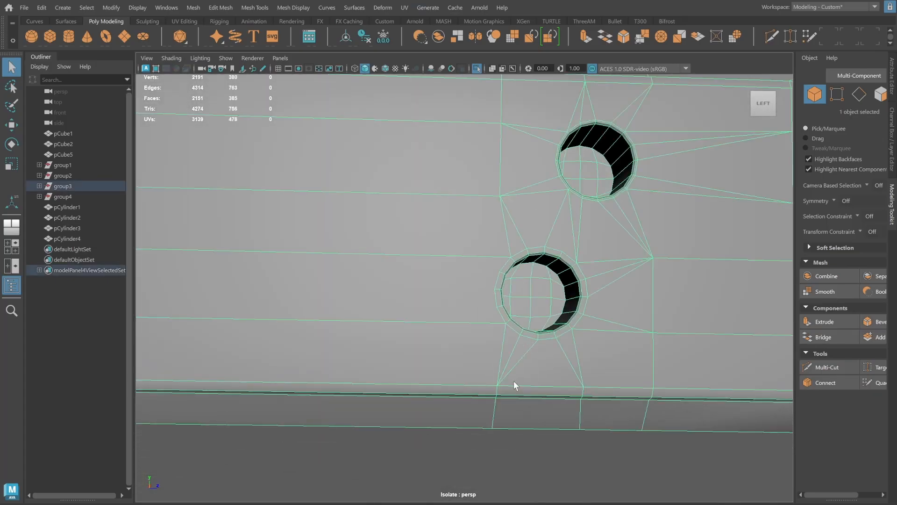
pyautogui.click(858, 94)
pyautogui.click(512, 348)
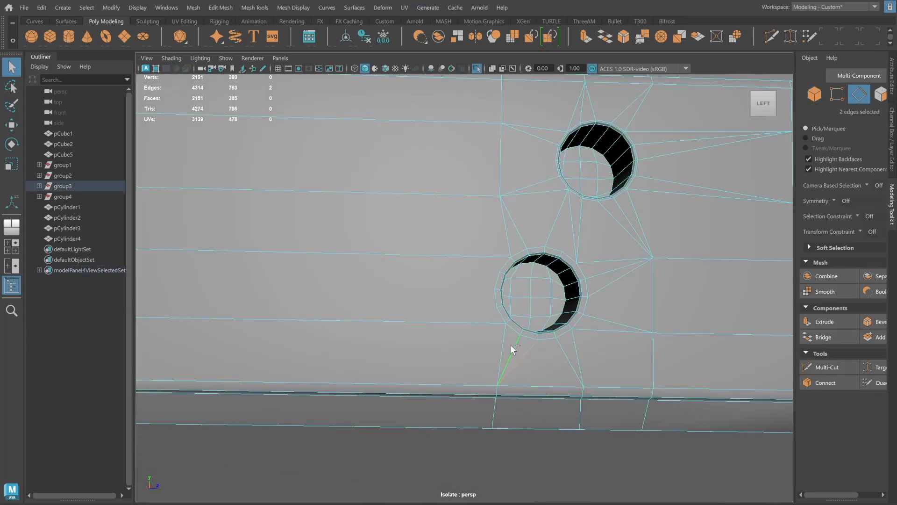
pyautogui.keyDown('shift'); pyautogui.moveTo(513, 327); pyautogui.dragTo(613, 322, button='right'); pyautogui.keyUp('shift')
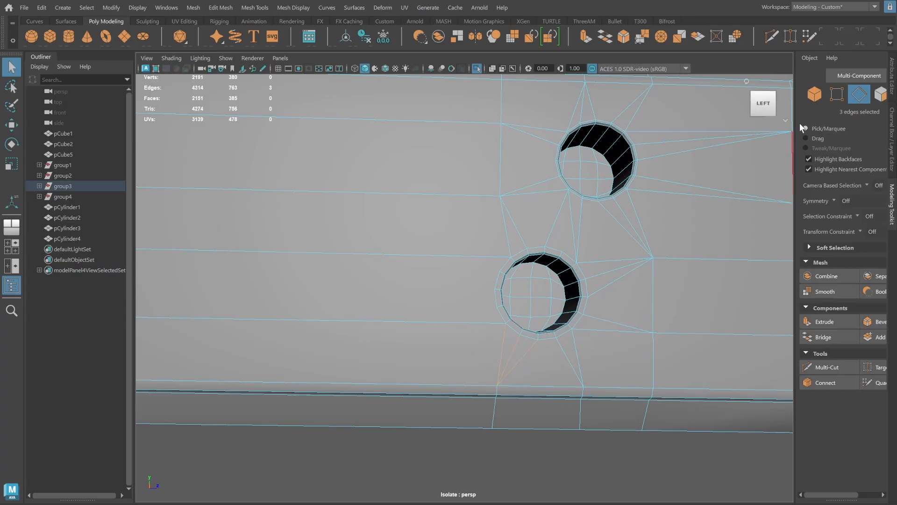
pyautogui.click(814, 94)
pyautogui.click(598, 476)
pyautogui.keyDown('alt'); pyautogui.moveTo(661, 365); pyautogui.dragTo(558, 359, button='right'); pyautogui.keyUp('alt')
pyautogui.moveTo(558, 358)
pyautogui.keyDown('alt'); pyautogui.mouseDown()
pyautogui.moveTo(540, 354)
pyautogui.moveTo(554, 351)
pyautogui.mouseUp(); pyautogui.keyUp('alt')
pyautogui.keyDown('alt'); pyautogui.moveTo(554, 351); pyautogui.dragTo(417, 340, button='right'); pyautogui.keyUp('alt')
pyautogui.hotkey('ctrl', '1')
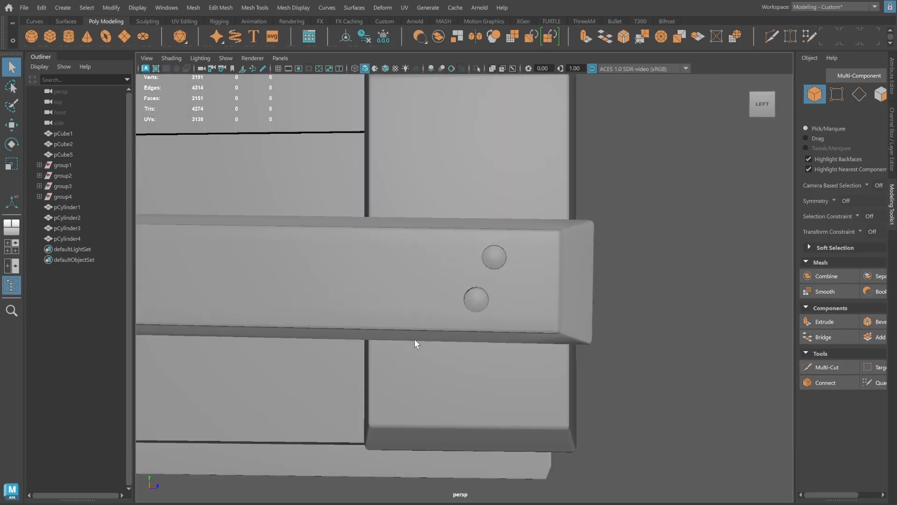
# Move the upper bolt slightly deeper into its hole and clear the selection.
pyautogui.keyDown('alt'); pyautogui.moveTo(453, 326); pyautogui.dragTo(404, 331); pyautogui.keyUp('alt')
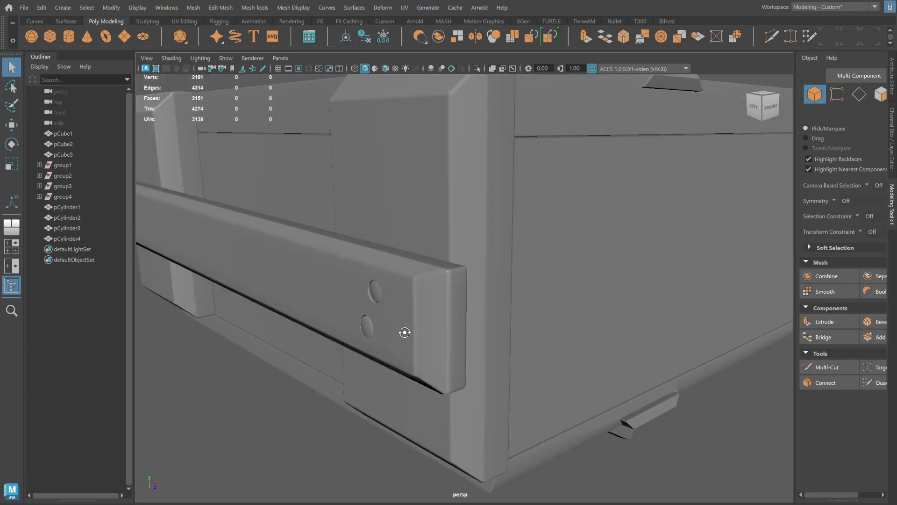
pyautogui.keyDown('alt'); pyautogui.moveTo(404, 331); pyautogui.dragTo(446, 332, button='right'); pyautogui.keyUp('alt')
pyautogui.click(323, 292)
pyautogui.press('w')
pyautogui.moveTo(349, 286); pyautogui.dragTo(379, 287)
pyautogui.keyDown('alt'); pyautogui.moveTo(377, 283); pyautogui.dragTo(213, 304, button='right'); pyautogui.keyUp('alt')
pyautogui.click(321, 373)
pyautogui.keyDown('alt'); pyautogui.moveTo(459, 343); pyautogui.dragTo(521, 341); pyautogui.keyUp('alt')
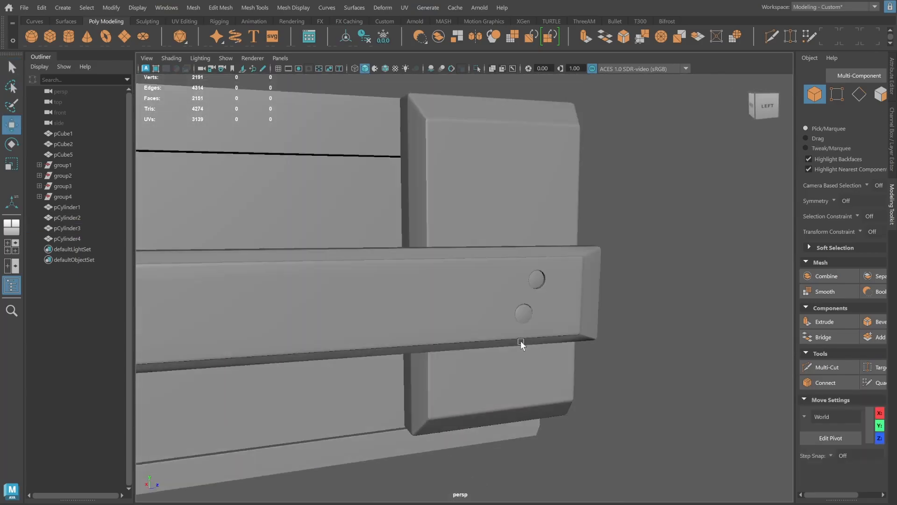
# Insert a vertical edge loop along the upper bolt's outer side and slide it using the Edge transform constraint.
pyautogui.keyDown('alt'); pyautogui.moveTo(520, 341); pyautogui.dragTo(486, 312, button='right'); pyautogui.keyUp('alt')
pyautogui.keyDown('alt'); pyautogui.moveTo(486, 312); pyautogui.dragTo(526, 310); pyautogui.keyUp('alt')
pyautogui.click(526, 310)
pyautogui.keyDown('alt'); pyautogui.moveTo(264, 304); pyautogui.dragTo(339, 305, button='middle'); pyautogui.keyUp('alt')
pyautogui.keyDown('alt'); pyautogui.moveTo(338, 304); pyautogui.dragTo(416, 229, button='right'); pyautogui.keyUp('alt')
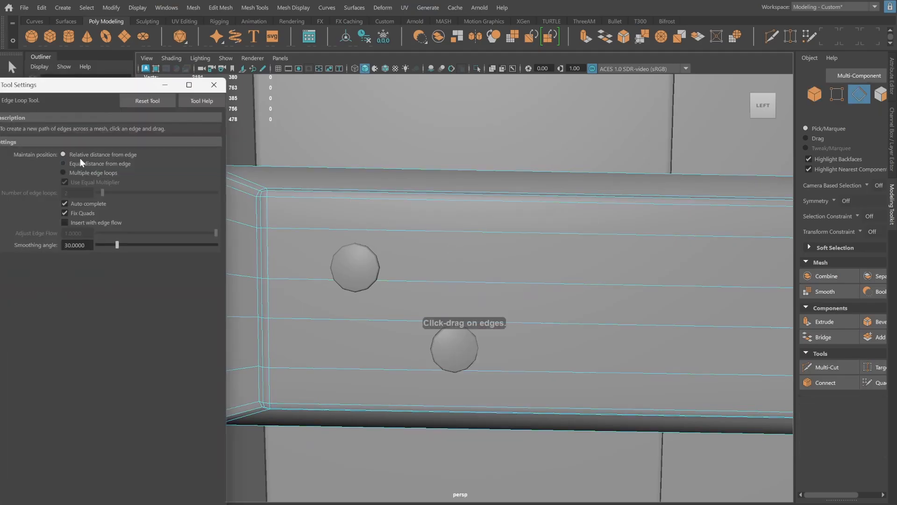
pyautogui.click(330, 281)
pyautogui.press('r')
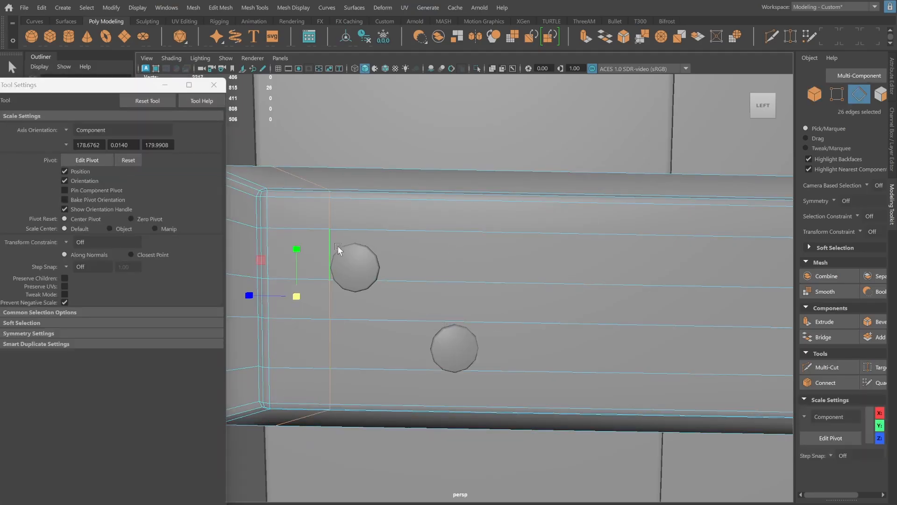
pyautogui.click(865, 232)
pyautogui.click(847, 246)
pyautogui.press('w')
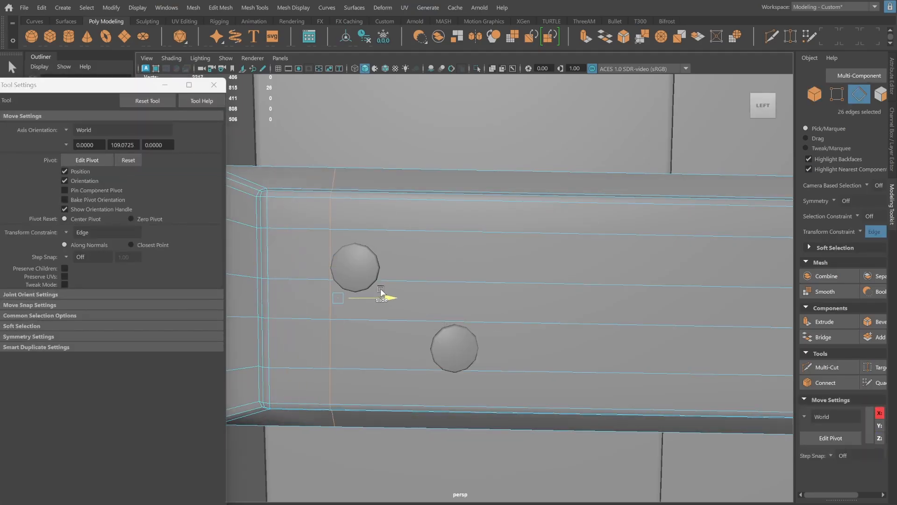
pyautogui.press('F8')
# Insert vertical edge loops along the upper bolt's inner side and along both sides of the lower bolt.
pyautogui.keyDown('shift'); pyautogui.moveTo(416, 196); pyautogui.dragTo(384, 225, button='right'); pyautogui.keyUp('shift')
pyautogui.click(382, 281)
pyautogui.keyDown('alt'); pyautogui.moveTo(429, 325); pyautogui.dragTo(419, 299, button='middle'); pyautogui.keyUp('alt')
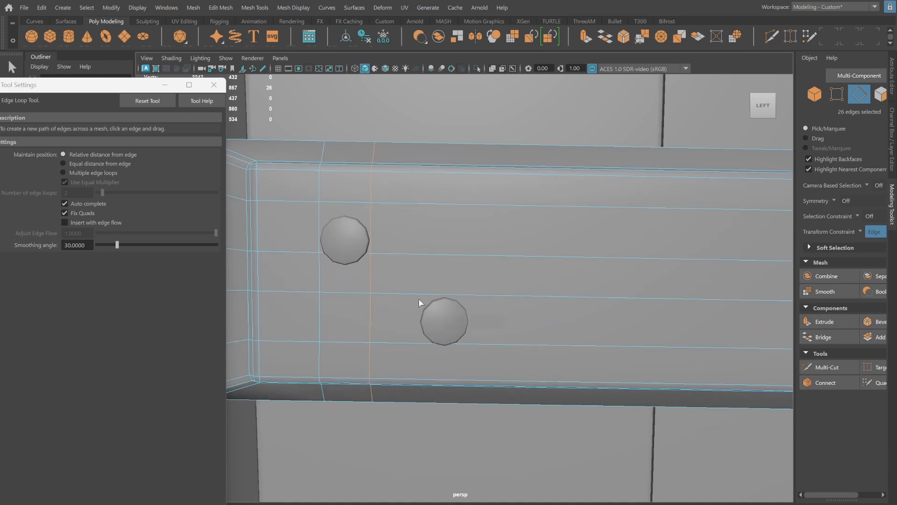
pyautogui.keyDown('alt'); pyautogui.moveTo(490, 270); pyautogui.dragTo(516, 268, button='middle'); pyautogui.keyUp('alt')
pyautogui.press('q')
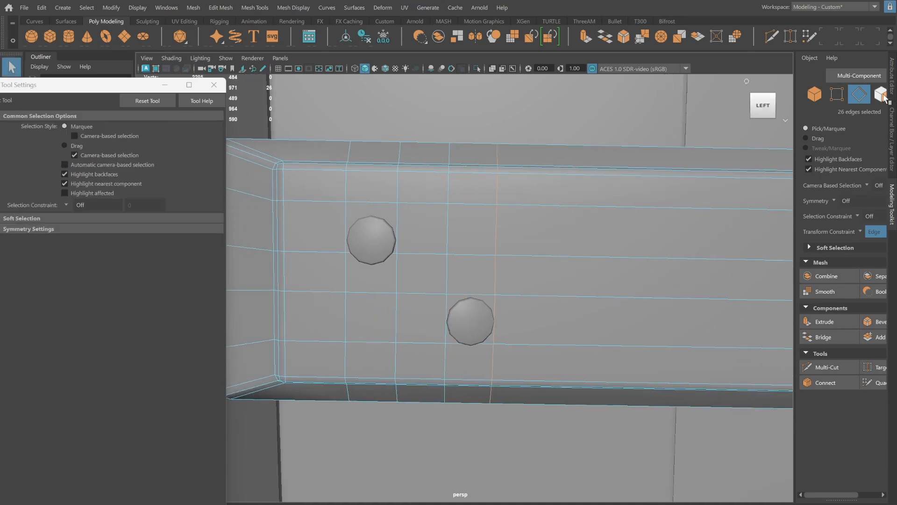
# Add divisions of 2 to the board face behind the upper bolt and to the one behind the lower bolt.
pyautogui.click(880, 94)
pyautogui.keyDown('shift'); pyautogui.rightClick(429, 200); pyautogui.keyUp('shift')
pyautogui.click(388, 212)
pyautogui.keyDown('shift'); pyautogui.moveTo(405, 217); pyautogui.dragTo(401, 287, button='right'); pyautogui.keyUp('shift')
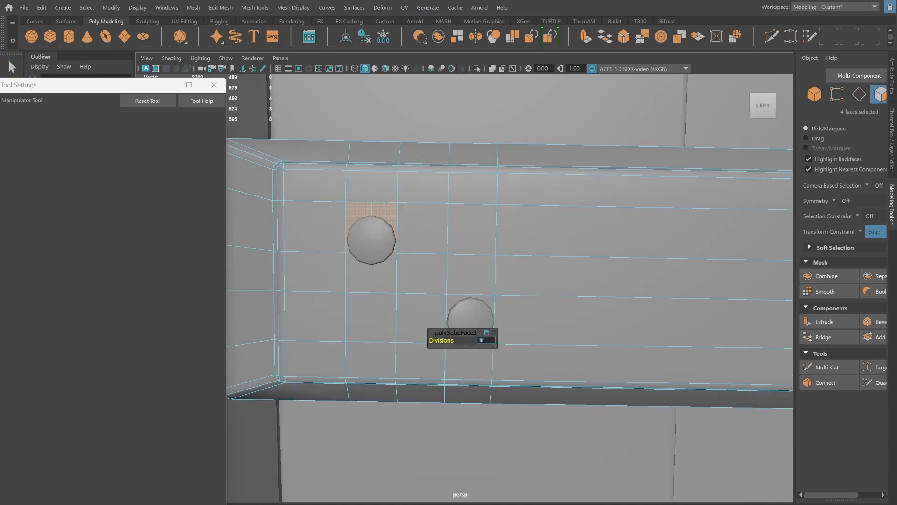
pyautogui.write('2')
pyautogui.keyDown('alt'); pyautogui.moveTo(501, 299); pyautogui.dragTo(502, 267, button='middle'); pyautogui.keyUp('alt')
pyautogui.click(491, 268)
pyautogui.press('g')
pyautogui.click(489, 339)
pyautogui.write('2')
pyautogui.press('Return')
# Circularize the subdivided faces behind each bolt and turn the transform constraint off.
pyautogui.keyDown('shift'); pyautogui.rightClick(538, 252); pyautogui.keyUp('shift')
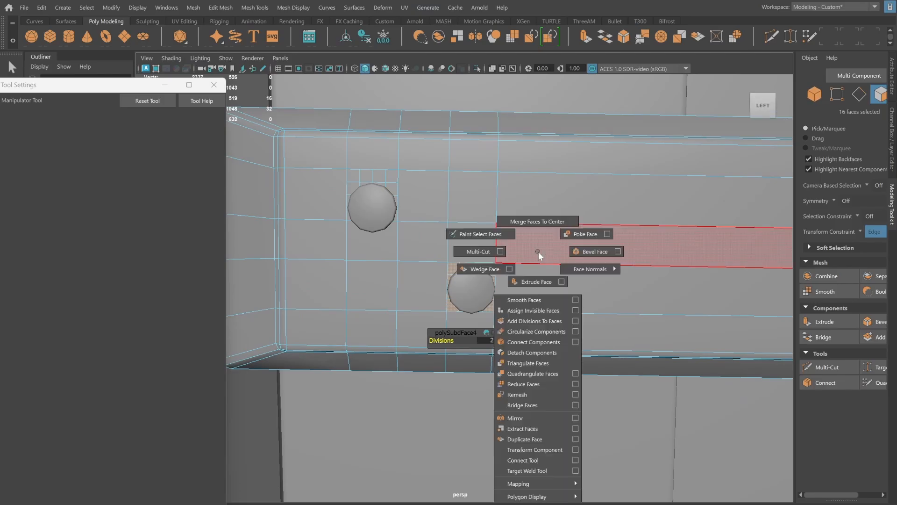
pyautogui.keyDown('shift'); pyautogui.moveTo(537, 251); pyautogui.dragTo(532, 332, button='right'); pyautogui.keyUp('shift')
pyautogui.keyDown('alt'); pyautogui.moveTo(528, 313); pyautogui.dragTo(538, 301, button='middle'); pyautogui.keyUp('alt')
pyautogui.moveTo(373, 164)
pyautogui.mouseDown()
pyautogui.moveTo(360, 182)
pyautogui.moveTo(401, 206)
pyautogui.moveTo(386, 165)
pyautogui.mouseUp()
pyautogui.press('4')
pyautogui.keyDown('shift'); pyautogui.click(373, 195); pyautogui.keyUp('shift')
pyautogui.press('5')
pyautogui.keyDown('shift'); pyautogui.moveTo(463, 152); pyautogui.dragTo(460, 232, button='right'); pyautogui.keyUp('shift')
pyautogui.keyDown('alt'); pyautogui.moveTo(431, 213); pyautogui.dragTo(435, 292, button='middle'); pyautogui.keyUp('alt')
pyautogui.press('w')
pyautogui.click(871, 231)
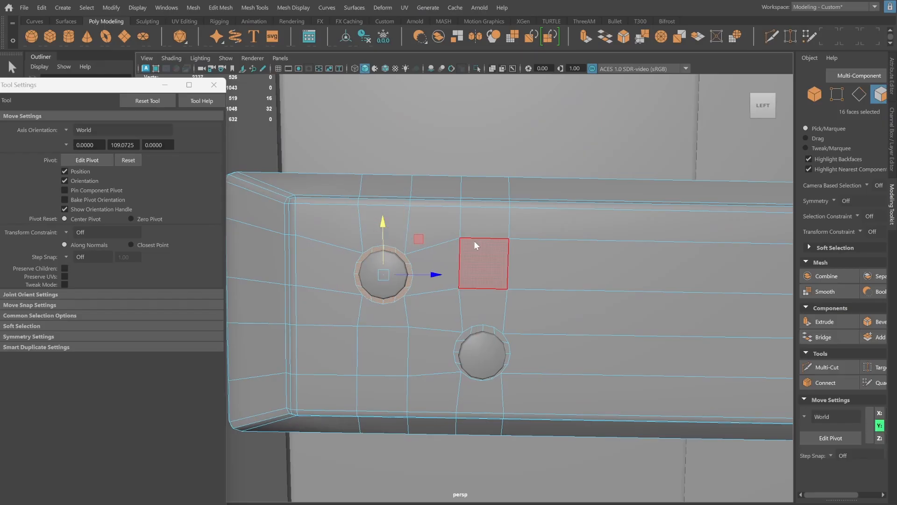
# Extrude the circular faces around the upper bolt with an offset of 0.01.
pyautogui.hotkey('ctrl', 'e')
pyautogui.click(505, 355)
pyautogui.write('.01')
pyautogui.press('Return')
pyautogui.keyDown('alt'); pyautogui.moveTo(460, 303); pyautogui.dragTo(423, 259, button='middle'); pyautogui.keyUp('alt')
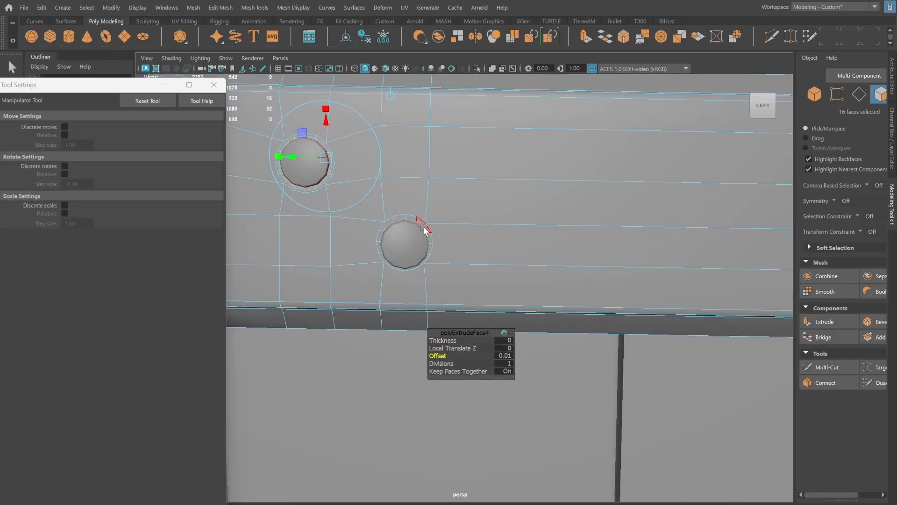
# Isolate the board and extrude the circular faces at the lower bolt's position with an offset of 0.01.
pyautogui.press('q')
pyautogui.press('F8')
pyautogui.hotkey('ctrl', '1')
pyautogui.press('F8')
pyautogui.keyDown('alt'); pyautogui.moveTo(383, 257); pyautogui.dragTo(411, 251, button='right'); pyautogui.keyUp('alt')
pyautogui.moveTo(368, 204); pyautogui.dragTo(382, 253)
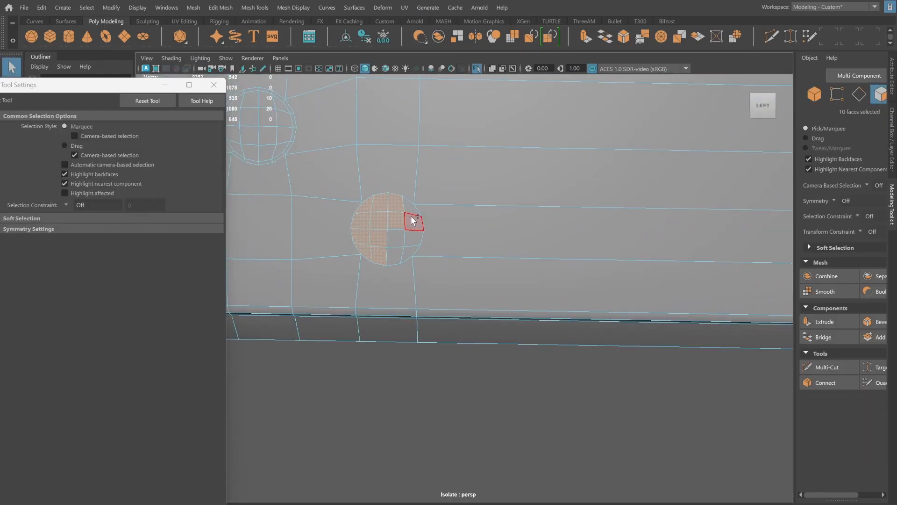
pyautogui.keyDown('shift'); pyautogui.moveTo(411, 216); pyautogui.dragTo(411, 248); pyautogui.keyUp('shift')
pyautogui.keyDown('shift'); pyautogui.moveTo(413, 249); pyautogui.dragTo(414, 279, button='right'); pyautogui.keyUp('shift')
pyautogui.click(505, 355)
pyautogui.write('.01')
pyautogui.press('Return')
# Leave isolation, check the lower bolt against its rings with wireframe on shaded, and close the tool settings.
pyautogui.hotkey('ctrl', '1')
pyautogui.moveTo(353, 155)
pyautogui.keyDown('alt'); pyautogui.mouseDown(button='middle')
pyautogui.moveTo(374, 173)
pyautogui.moveTo(442, 192)
pyautogui.mouseUp(button='middle'); pyautogui.keyUp('alt')
pyautogui.click(814, 94)
pyautogui.click(479, 242)
pyautogui.press('w')
pyautogui.click(385, 69)
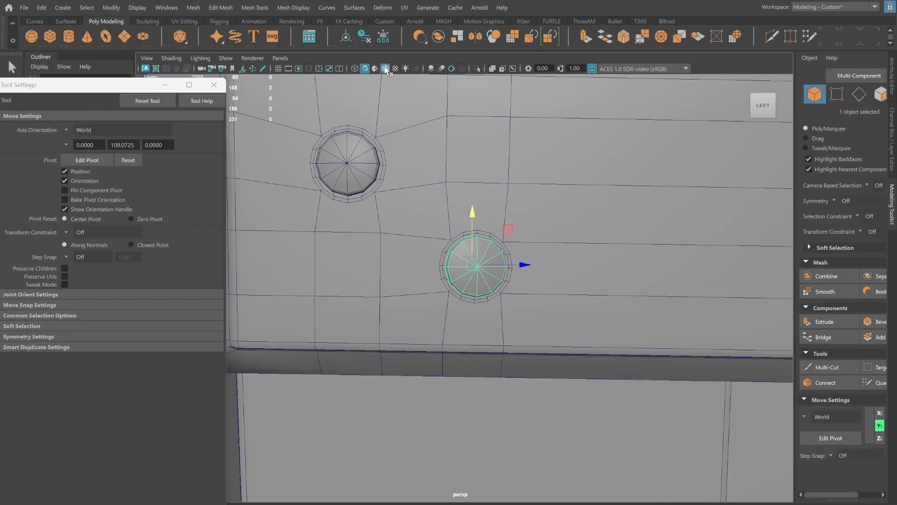
pyautogui.click(385, 69)
pyautogui.click(214, 85)
# Isolate the board and extrude the inner circular faces of both bolt seats inward with a Local Translate Z of -0.108.
pyautogui.click(546, 261)
pyautogui.hotkey('ctrl', '1')
pyautogui.press('F11')
pyautogui.scroll(4, 473, 190)
pyautogui.keyDown('alt'); pyautogui.moveTo(473, 190); pyautogui.dragTo(544, 312, button='middle'); pyautogui.keyUp('alt')
pyautogui.click(341, 246)
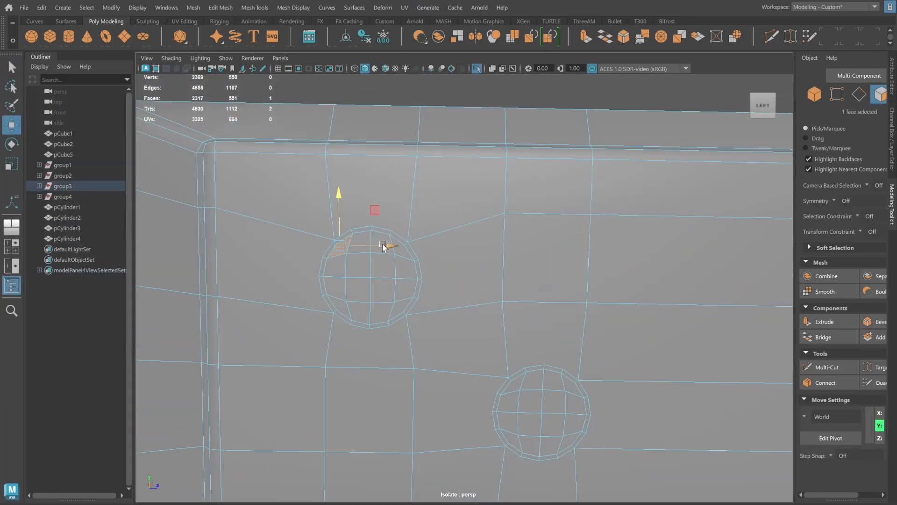
pyautogui.press('q')
pyautogui.moveTo(341, 267)
pyautogui.keyDown('shift'); pyautogui.mouseDown()
pyautogui.moveTo(372, 247)
pyautogui.moveTo(401, 308)
pyautogui.mouseUp(); pyautogui.keyUp('shift')
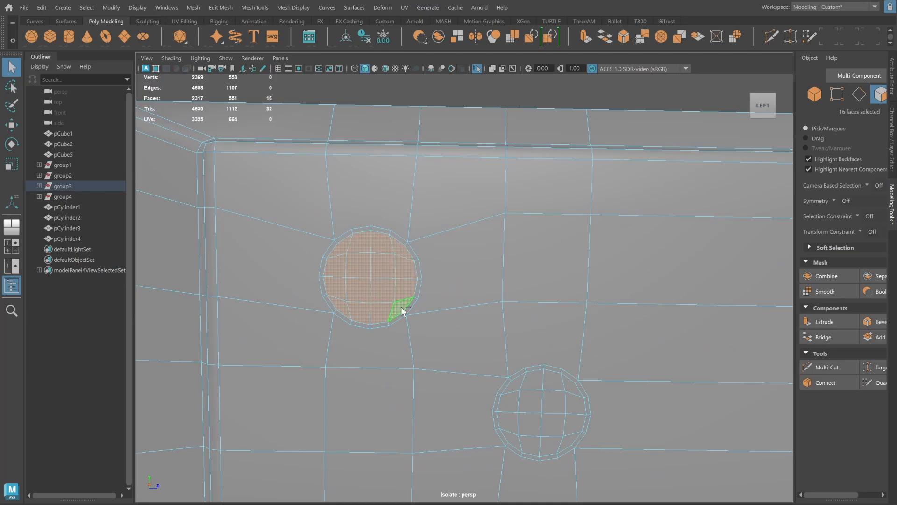
pyautogui.moveTo(517, 434)
pyautogui.keyDown('shift'); pyautogui.mouseDown()
pyautogui.moveTo(569, 388)
pyautogui.moveTo(556, 382)
pyautogui.mouseUp(); pyautogui.keyUp('shift')
pyautogui.keyDown('shift'); pyautogui.moveTo(570, 270); pyautogui.dragTo(568, 314, button='right'); pyautogui.keyUp('shift')
pyautogui.scroll(-4, 567, 310)
pyautogui.keyDown('alt'); pyautogui.moveTo(420, 276); pyautogui.dragTo(584, 254); pyautogui.keyUp('alt')
pyautogui.hotkey('ctrl', '1')
pyautogui.keyDown('alt'); pyautogui.moveTo(584, 309); pyautogui.dragTo(545, 316); pyautogui.keyUp('alt')
pyautogui.scroll(4, 544, 317)
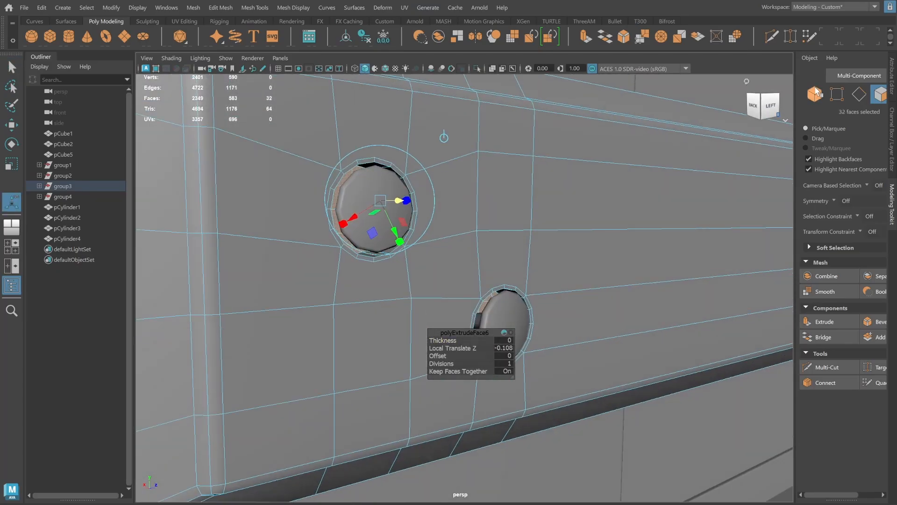
# Return to object mode, frame the bolts, and adjust the upper bolt's position in its recess.
pyautogui.scroll(-4, 423, 289)
pyautogui.press('q')
pyautogui.press('F8')
pyautogui.click(423, 289)
pyautogui.keyDown('shift'); pyautogui.click(360, 251); pyautogui.keyUp('shift')
pyautogui.press('w')
pyautogui.press('r')
pyautogui.press('f')
pyautogui.keyDown('alt'); pyautogui.moveTo(368, 251); pyautogui.dragTo(422, 219); pyautogui.keyUp('alt')
pyautogui.press('d')
pyautogui.click(394, 223)
pyautogui.moveTo(370, 215); pyautogui.dragTo(361, 212)
# Centre the lower bolt's pivot and move the bolt into place inside its recess.
pyautogui.click(571, 356)
pyautogui.keyDown('alt'); pyautogui.moveTo(571, 356); pyautogui.dragTo(589, 361); pyautogui.keyUp('alt')
pyautogui.click(345, 37)
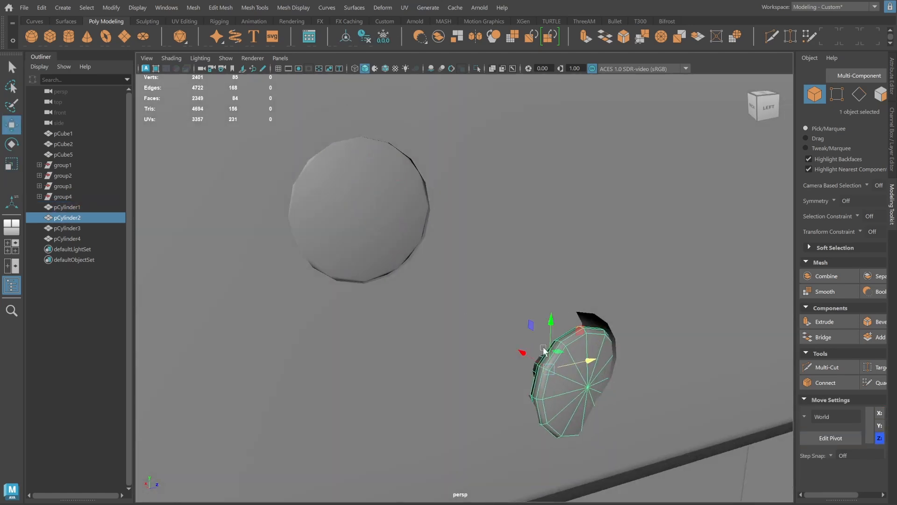
pyautogui.moveTo(523, 352); pyautogui.dragTo(514, 348)
pyautogui.moveTo(542, 318); pyautogui.dragTo(542, 316)
pyautogui.keyDown('alt'); pyautogui.moveTo(603, 333); pyautogui.dragTo(533, 336); pyautogui.keyUp('alt')
pyautogui.moveTo(622, 377); pyautogui.dragTo(609, 375)
pyautogui.moveTo(571, 333); pyautogui.dragTo(573, 329)
pyautogui.moveTo(621, 376); pyautogui.dragTo(710, 362)
pyautogui.scroll(-5, 638, 363)
pyautogui.moveTo(477, 316); pyautogui.dragTo(469, 312)
pyautogui.keyDown('alt'); pyautogui.moveTo(593, 304); pyautogui.dragTo(521, 332); pyautogui.keyUp('alt')
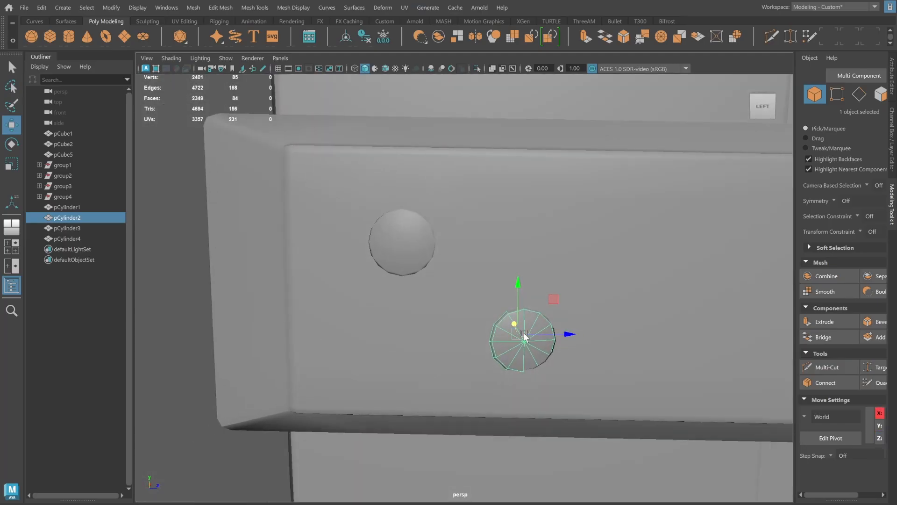
pyautogui.press('r')
pyautogui.press('w')
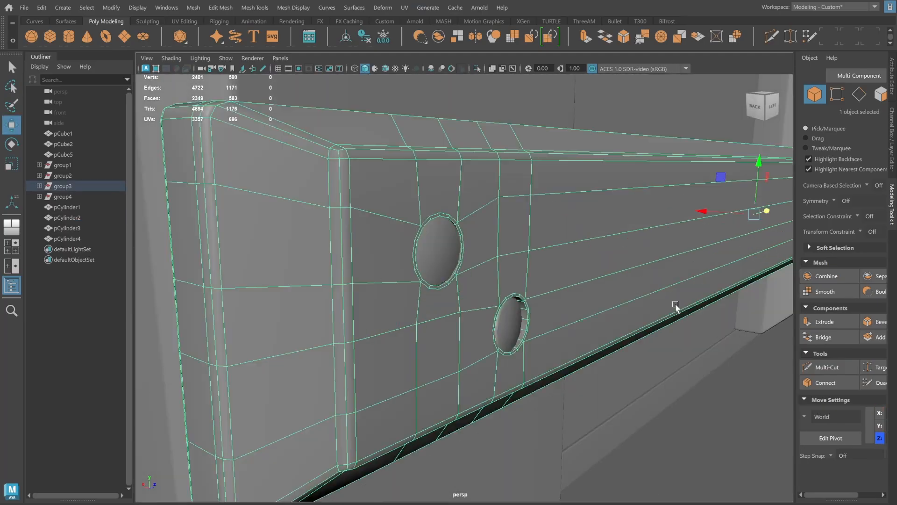
# Bevel the rim edge loops of both holes and return to object mode.
pyautogui.doubleClick(457, 251)
pyautogui.keyDown('shift'); pyautogui.doubleClick(530, 331); pyautogui.keyUp('shift')
pyautogui.keyDown('shift'); pyautogui.rightClick(531, 332); pyautogui.keyUp('shift')
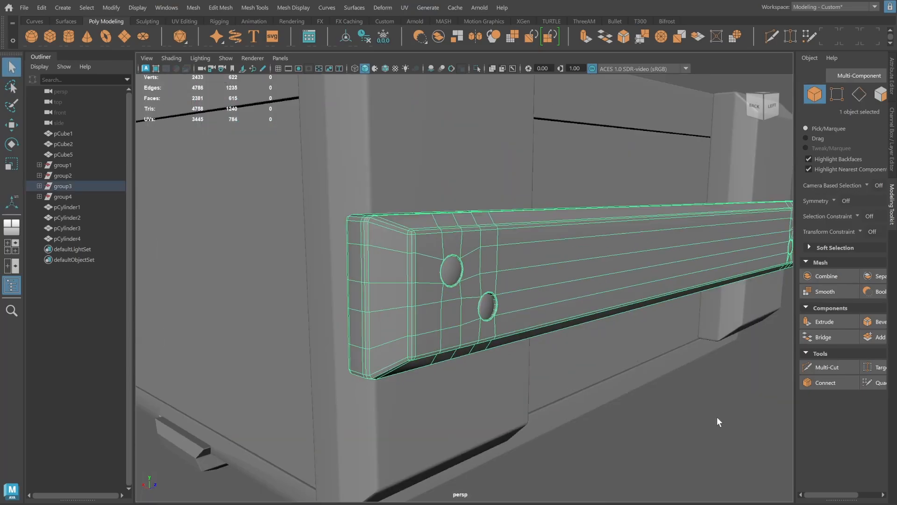
pyautogui.click(490, 317)
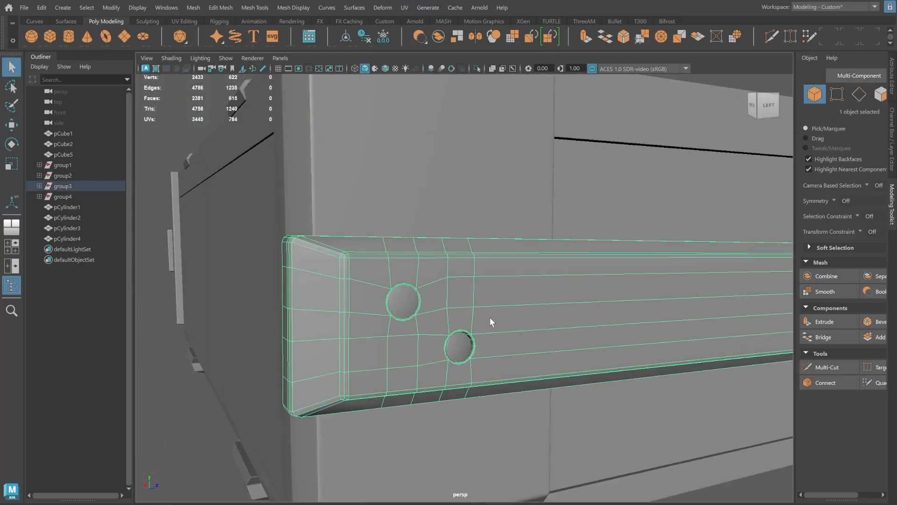
# Isolate the board and connect the rim vertices of both holes to the surrounding mesh vertices.
pyautogui.hotkey('ctrl', '1')
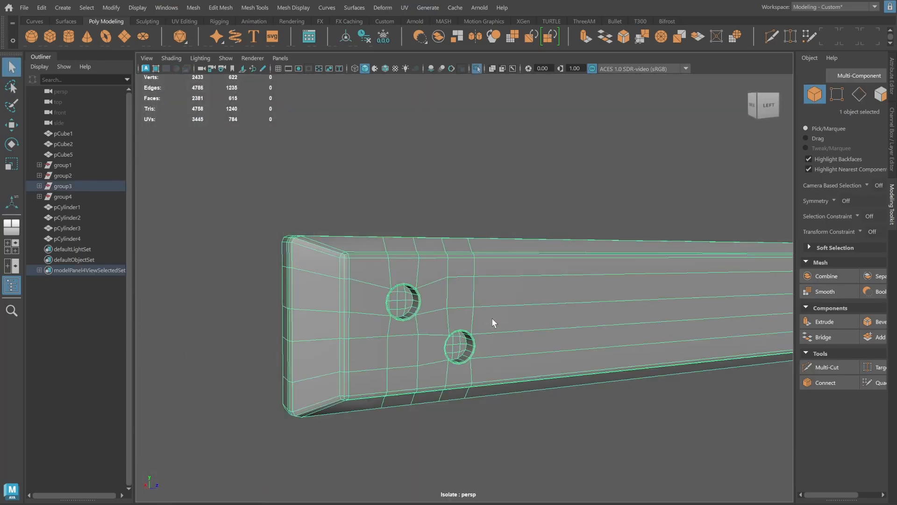
pyautogui.moveTo(492, 318); pyautogui.dragTo(439, 333, button='right')
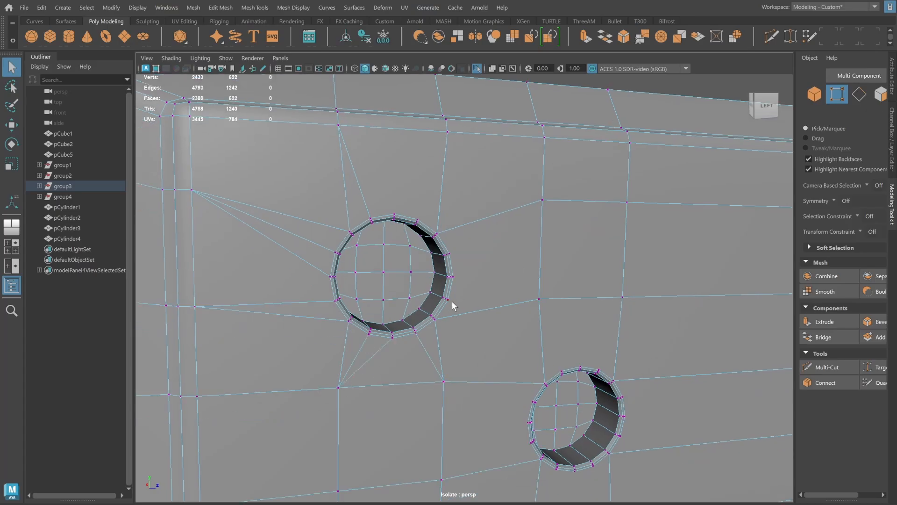
pyautogui.click(441, 324)
pyautogui.keyDown('alt'); pyautogui.moveTo(441, 323); pyautogui.dragTo(424, 322); pyautogui.keyUp('alt')
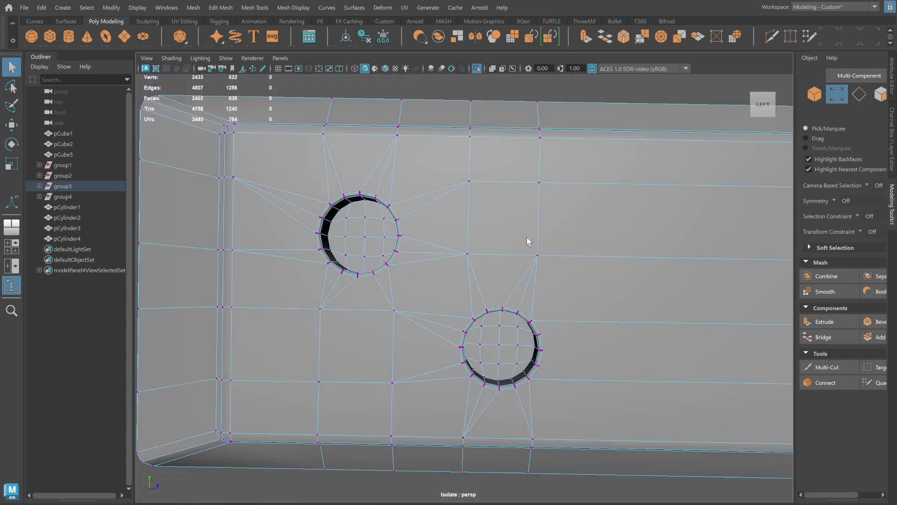
# Cut an edge along the board between the upper holes at both ends and delete the surplus edges beside the near one.
pyautogui.keyDown('alt'); pyautogui.moveTo(526, 237); pyautogui.dragTo(476, 219, button='right'); pyautogui.keyUp('alt')
pyautogui.keyDown('alt'); pyautogui.moveTo(523, 285); pyautogui.dragTo(330, 279, button='middle'); pyautogui.keyUp('alt')
pyautogui.keyDown('alt'); pyautogui.moveTo(265, 259); pyautogui.dragTo(104, 260, button='middle'); pyautogui.keyUp('alt')
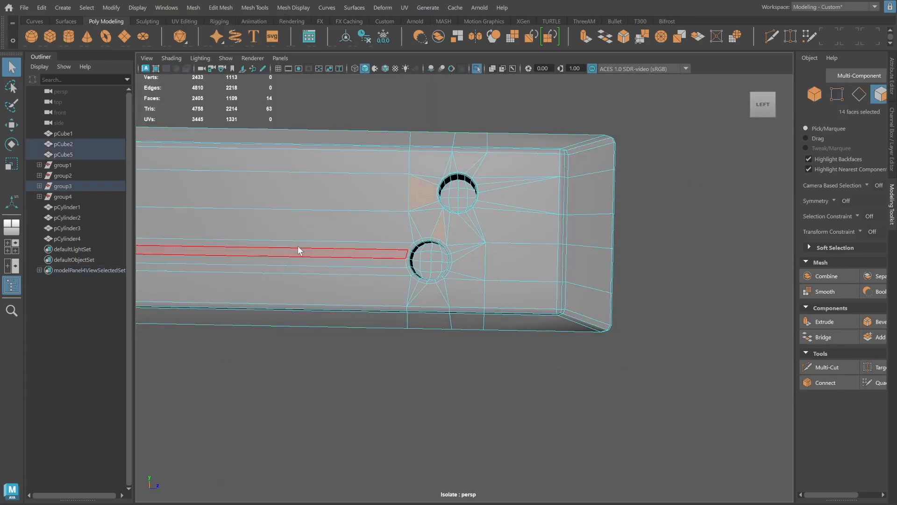
pyautogui.keyDown('alt'); pyautogui.moveTo(298, 246); pyautogui.dragTo(304, 276, button='middle'); pyautogui.keyUp('alt')
pyautogui.keyDown('alt'); pyautogui.moveTo(304, 276); pyautogui.dragTo(477, 192, button='right'); pyautogui.keyUp('alt')
pyautogui.keyDown('alt'); pyautogui.moveTo(476, 192); pyautogui.dragTo(572, 228, button='middle'); pyautogui.keyUp('alt')
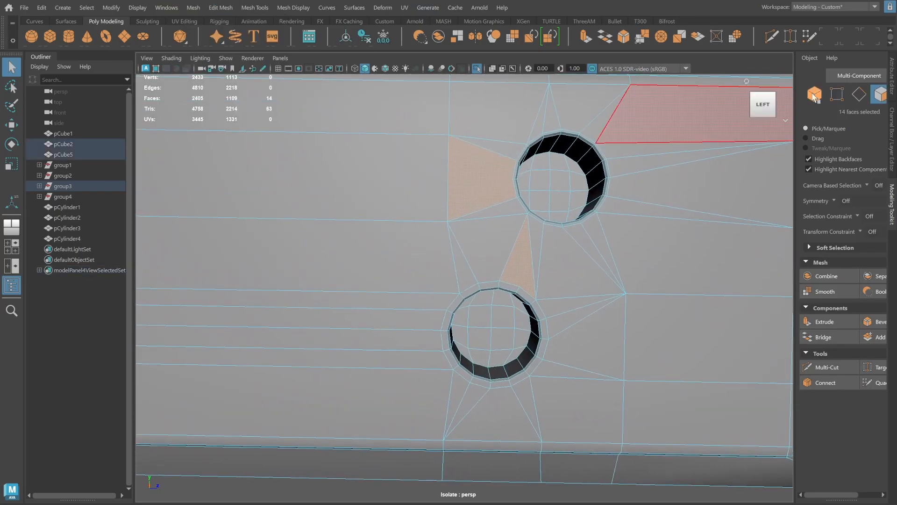
pyautogui.click(814, 94)
pyautogui.keyDown('shift'); pyautogui.moveTo(552, 154); pyautogui.dragTo(299, 242, button='right'); pyautogui.keyUp('shift')
pyautogui.keyDown('alt'); pyautogui.moveTo(299, 243); pyautogui.dragTo(607, 211, button='middle'); pyautogui.keyUp('alt')
pyautogui.keyDown('alt'); pyautogui.moveTo(273, 220); pyautogui.dragTo(528, 225, button='middle'); pyautogui.keyUp('alt')
pyautogui.keyDown('alt'); pyautogui.moveTo(374, 231); pyautogui.dragTo(442, 234, button='right'); pyautogui.keyUp('alt')
pyautogui.press('q')
pyautogui.click(858, 94)
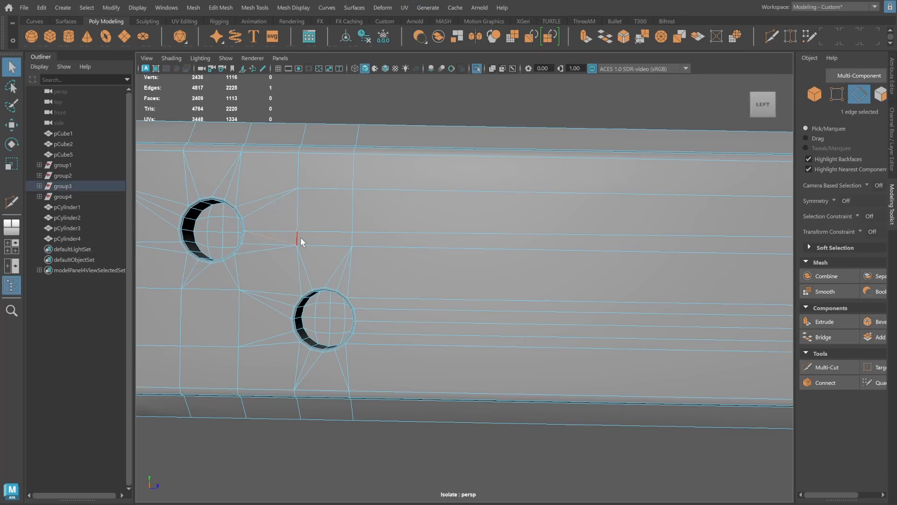
pyautogui.click(301, 238)
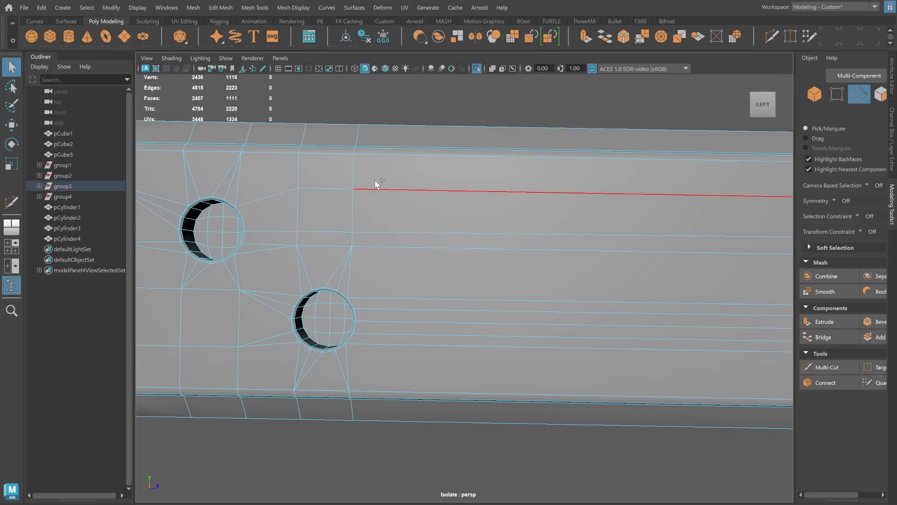
# Cut another lengthwise edge along the board to the rim of the far-end upper hole and return to object mode.
pyautogui.press('g')
pyautogui.keyDown('alt'); pyautogui.moveTo(245, 215); pyautogui.dragTo(140, 233, button='middle'); pyautogui.keyUp('alt')
pyautogui.keyDown('alt'); pyautogui.moveTo(565, 211); pyautogui.dragTo(429, 233, button='middle'); pyautogui.keyUp('alt')
pyautogui.keyDown('alt'); pyautogui.moveTo(429, 232); pyautogui.dragTo(481, 229, button='right'); pyautogui.keyUp('alt')
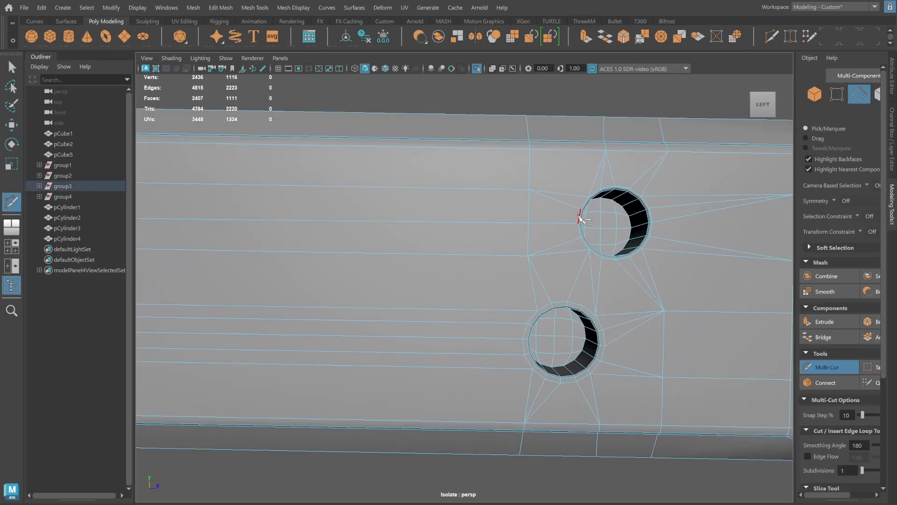
pyautogui.click(580, 208)
pyautogui.press('q')
pyautogui.moveTo(568, 200); pyautogui.dragTo(742, 80, button='right')
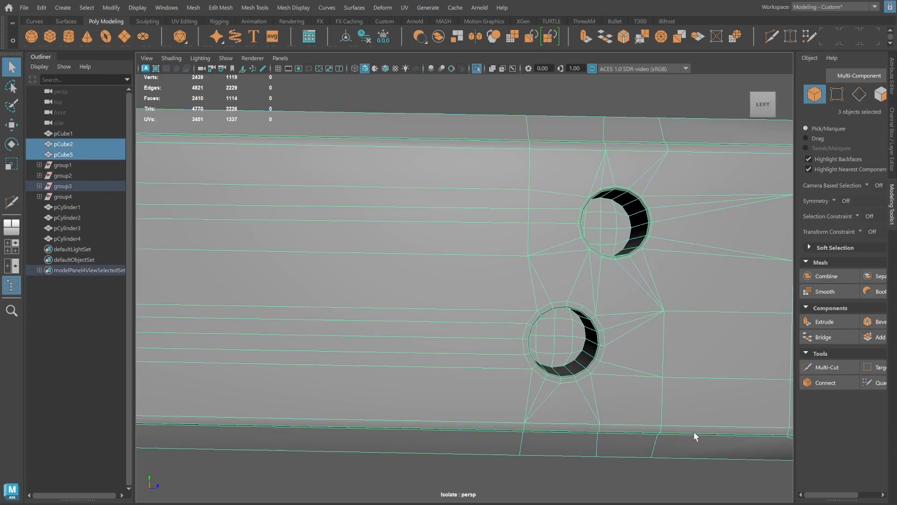
# Run Mesh Cleanup and connect the facing rim vertices across the face between the two far-end holes.
pyautogui.click(193, 7)
pyautogui.click(240, 254)
pyautogui.keyDown('alt'); pyautogui.moveTo(561, 233); pyautogui.dragTo(506, 227, button='middle'); pyautogui.keyUp('alt')
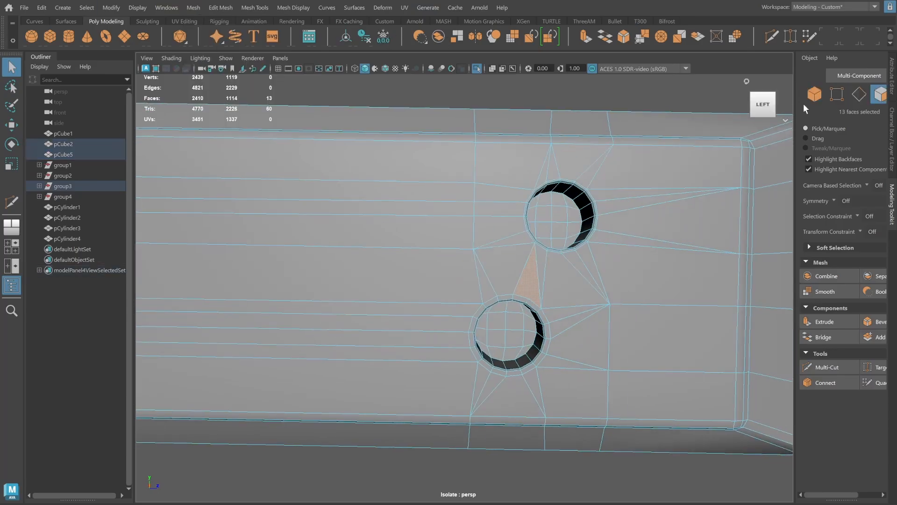
pyautogui.click(836, 94)
pyautogui.click(528, 299)
pyautogui.keyDown('shift'); pyautogui.click(534, 244); pyautogui.keyUp('shift')
pyautogui.keyDown('shift'); pyautogui.moveTo(534, 249); pyautogui.dragTo(526, 311, button='right'); pyautogui.keyUp('shift')
pyautogui.press('F8')
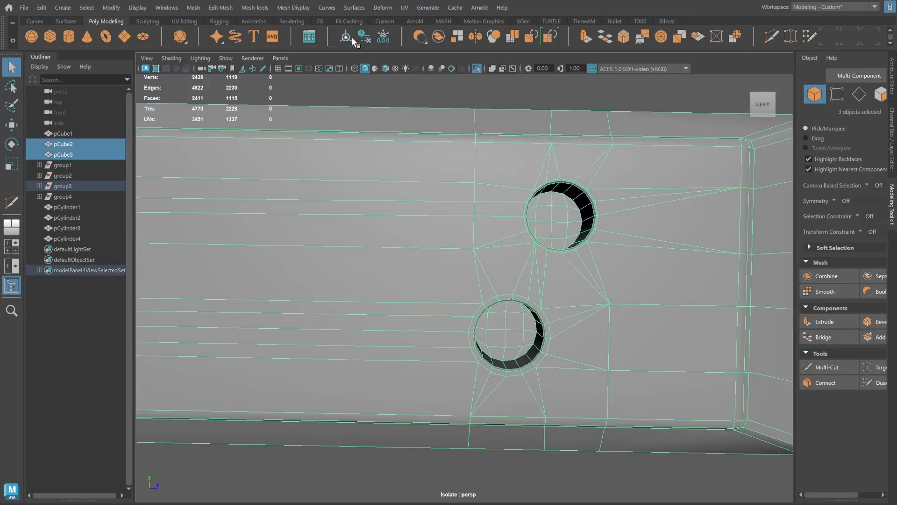
# Run Mesh Cleanup again and inspect the board's shading around the holes at both ends.
pyautogui.click(193, 7)
pyautogui.click(236, 250)
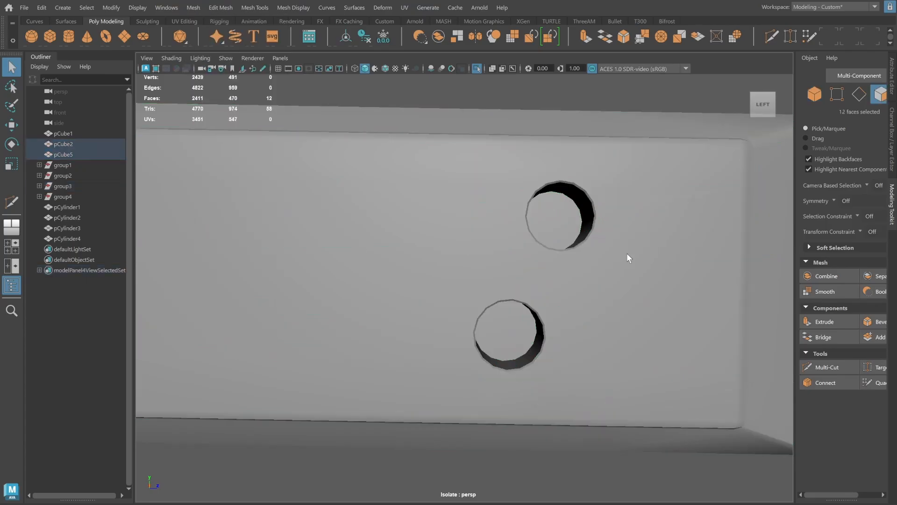
pyautogui.keyDown('alt'); pyautogui.moveTo(627, 254); pyautogui.dragTo(349, 243, button='right'); pyautogui.keyUp('alt')
pyautogui.keyDown('alt'); pyautogui.moveTo(349, 243); pyautogui.dragTo(424, 226, button='middle'); pyautogui.keyUp('alt')
pyautogui.keyDown('alt'); pyautogui.moveTo(219, 210); pyautogui.dragTo(345, 201, button='middle'); pyautogui.keyUp('alt')
pyautogui.keyDown('alt'); pyautogui.moveTo(344, 200); pyautogui.dragTo(388, 231, button='right'); pyautogui.keyUp('alt')
pyautogui.keyDown('alt'); pyautogui.moveTo(326, 224); pyautogui.dragTo(503, 228, button='middle'); pyautogui.keyUp('alt')
pyautogui.keyDown('alt'); pyautogui.moveTo(503, 228); pyautogui.dragTo(529, 262, button='right'); pyautogui.keyUp('alt')
pyautogui.moveTo(444, 322)
pyautogui.keyDown('alt'); pyautogui.mouseDown()
pyautogui.moveTo(428, 329)
pyautogui.moveTo(459, 318)
pyautogui.mouseUp(); pyautogui.keyUp('alt')
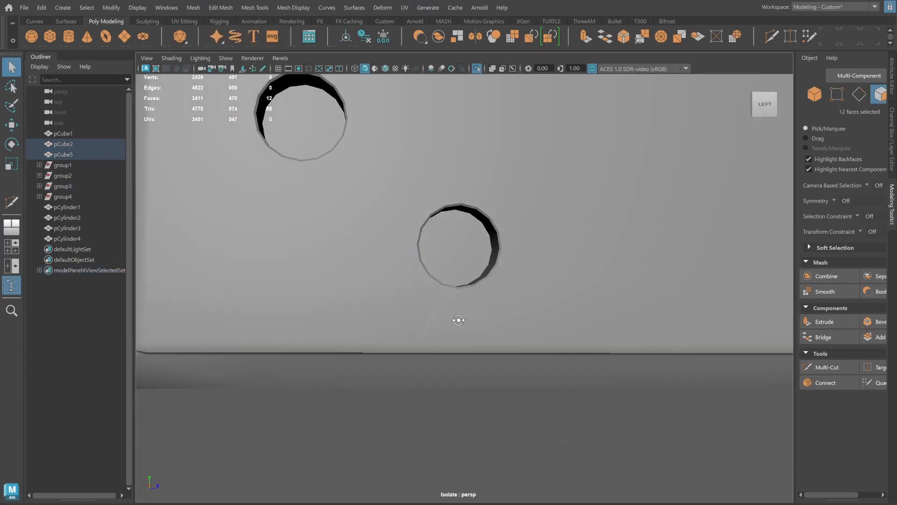
# Soften the three edges fanning out below the near-end lower hole, clear the selection, and check the shading.
pyautogui.click(859, 96)
pyautogui.doubleClick(425, 303)
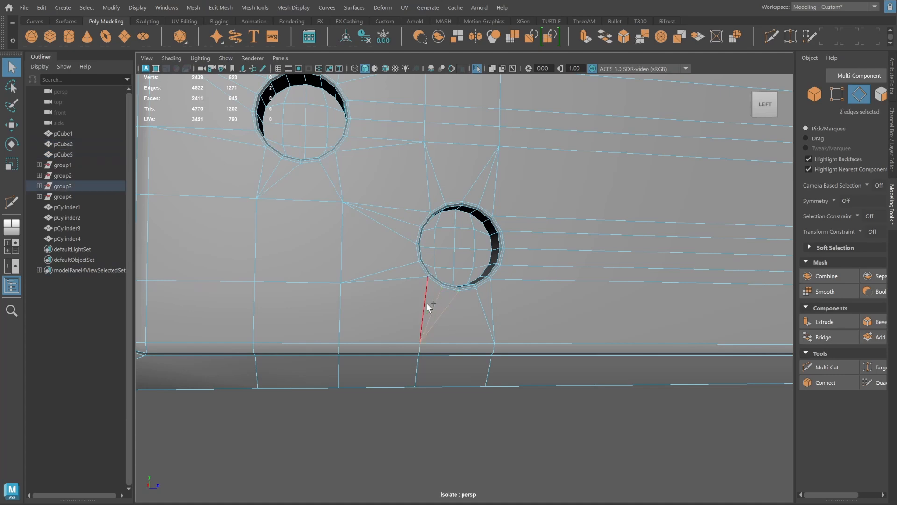
pyautogui.keyDown('shift'); pyautogui.moveTo(428, 303); pyautogui.dragTo(537, 295, button='right'); pyautogui.keyUp('shift')
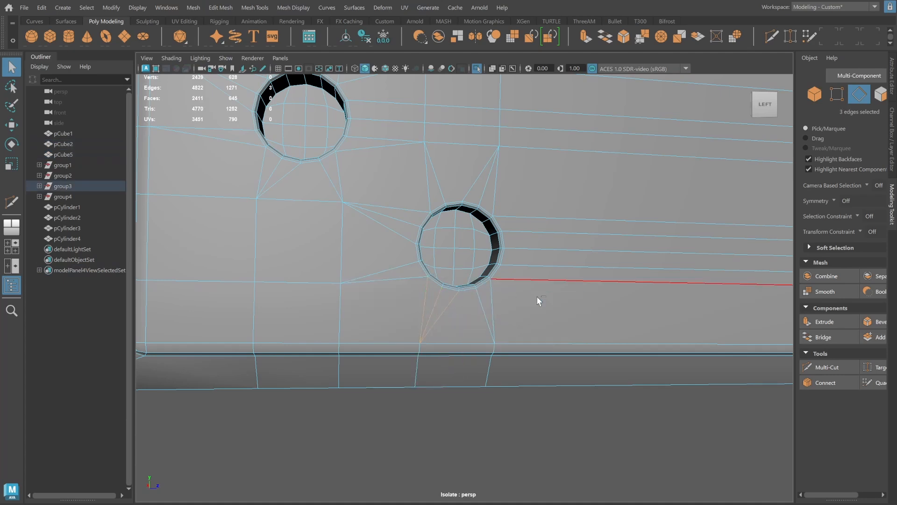
pyautogui.keyDown('alt'); pyautogui.moveTo(512, 217); pyautogui.dragTo(602, 256, button='middle'); pyautogui.keyUp('alt')
pyautogui.press('F8')
pyautogui.scroll(-3, 422, 440)
pyautogui.click(422, 440)
pyautogui.keyDown('alt'); pyautogui.moveTo(465, 281); pyautogui.dragTo(437, 294); pyautogui.keyUp('alt')
pyautogui.keyDown('alt'); pyautogui.moveTo(436, 294); pyautogui.dragTo(616, 287, button='right'); pyautogui.keyUp('alt')
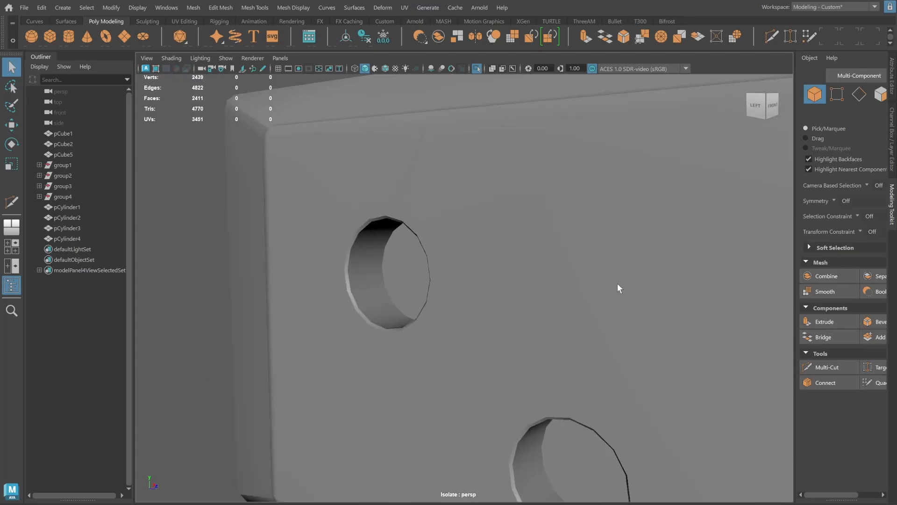
# Soften the edges fanning out from the upper hole's rim to the surrounding board edges and return to object mode.
pyautogui.click(417, 193)
pyautogui.press('F10')
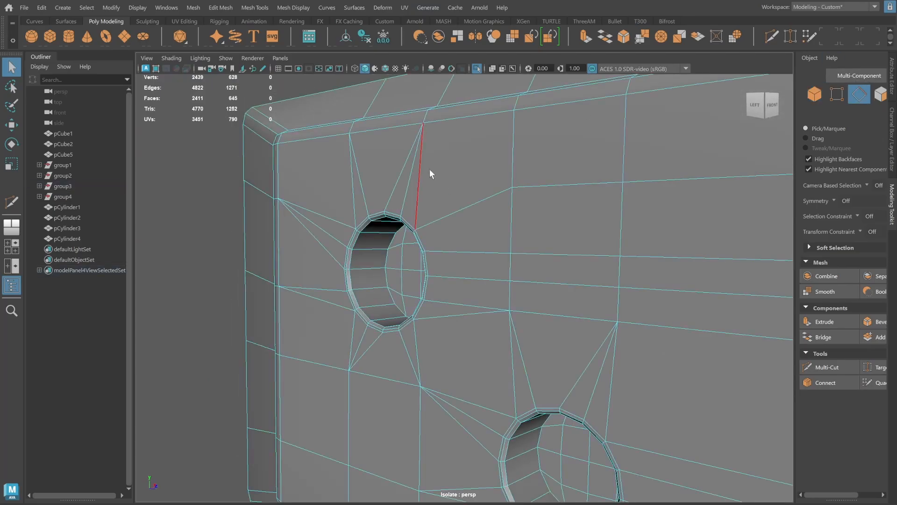
pyautogui.click(424, 183)
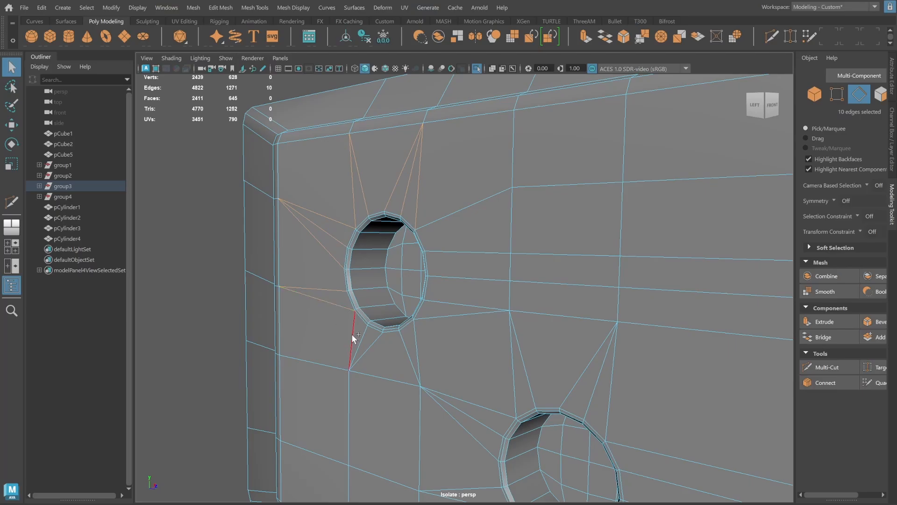
pyautogui.keyDown('shift'); pyautogui.moveTo(365, 252); pyautogui.dragTo(462, 253, button='right'); pyautogui.keyUp('shift')
pyautogui.press('F8')
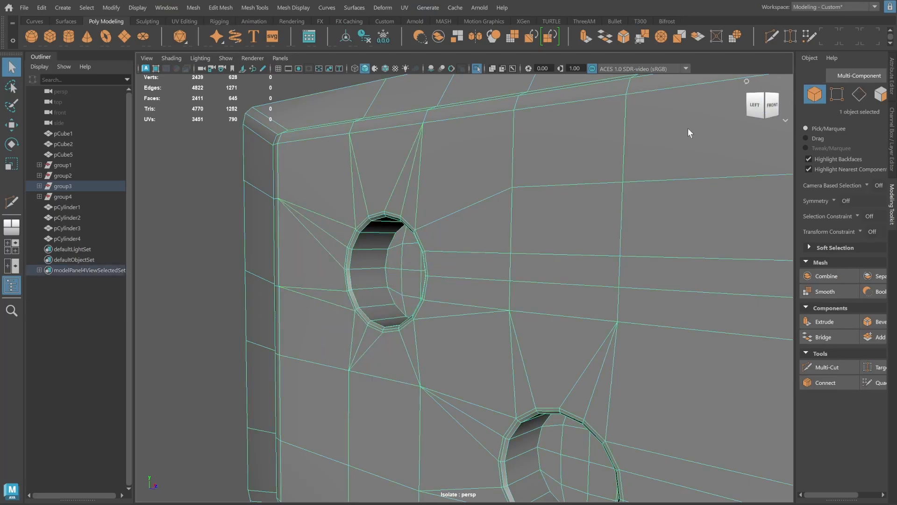
# Soften the lengthwise edge line running along the board from the upper hole's rim, then clear the selection.
pyautogui.scroll(-5, 687, 128)
pyautogui.click(265, 248)
pyautogui.keyDown('alt'); pyautogui.moveTo(394, 228); pyautogui.dragTo(457, 218); pyautogui.keyUp('alt')
pyautogui.click(569, 217)
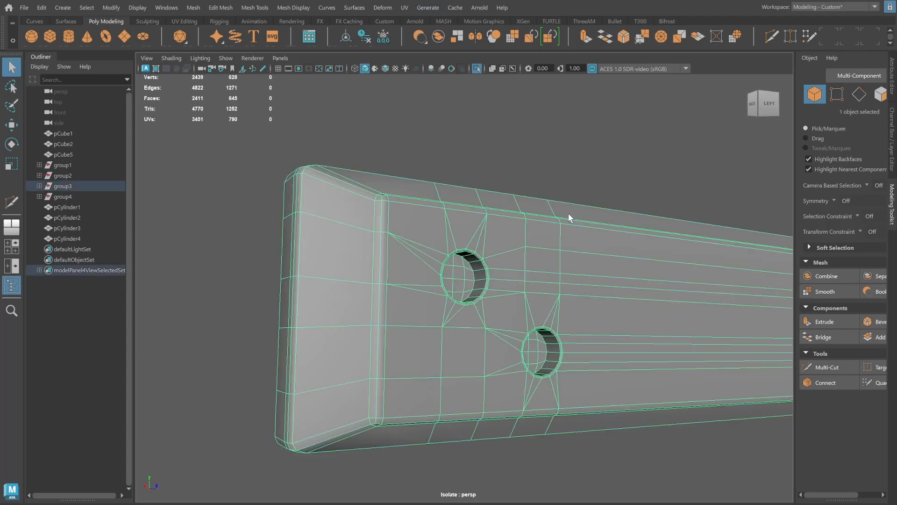
pyautogui.scroll(2, 569, 217)
pyautogui.click(859, 94)
pyautogui.doubleClick(559, 240)
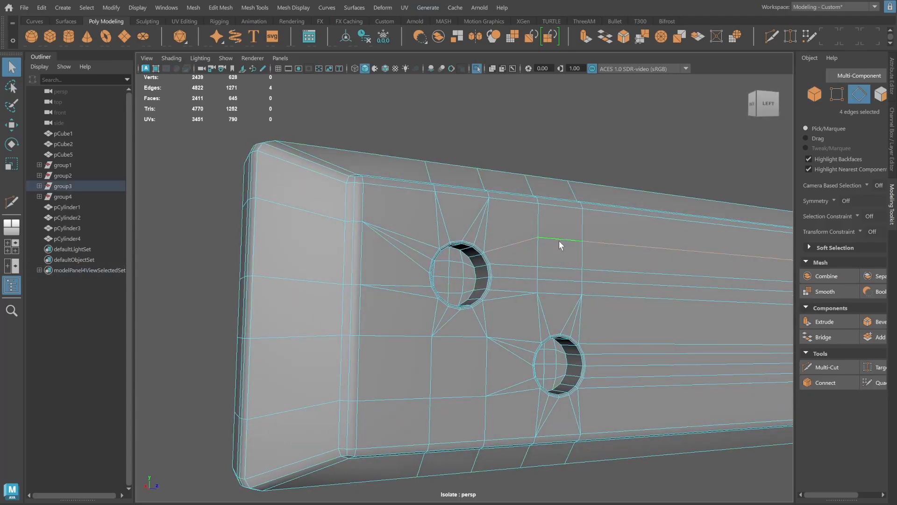
pyautogui.moveTo(561, 231); pyautogui.dragTo(807, 108, button='right')
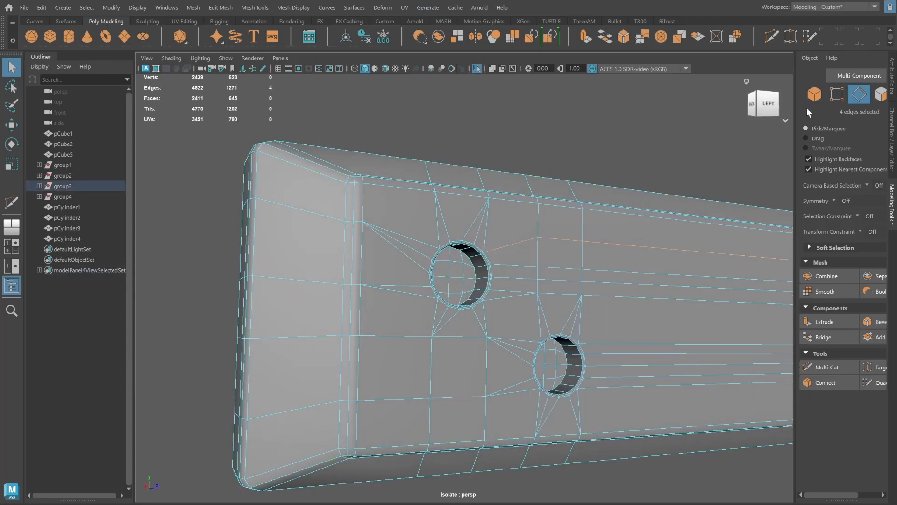
pyautogui.click(702, 154)
# Leave isolation and group the board with its four bolts.
pyautogui.scroll(-3, 585, 216)
pyautogui.keyDown('alt'); pyautogui.moveTo(585, 216); pyautogui.dragTo(514, 215); pyautogui.keyUp('alt')
pyautogui.keyDown('alt'); pyautogui.moveTo(514, 215); pyautogui.dragTo(410, 217, button='middle'); pyautogui.keyUp('alt')
pyautogui.scroll(-4, 411, 217)
pyautogui.hotkey('ctrl', '1')
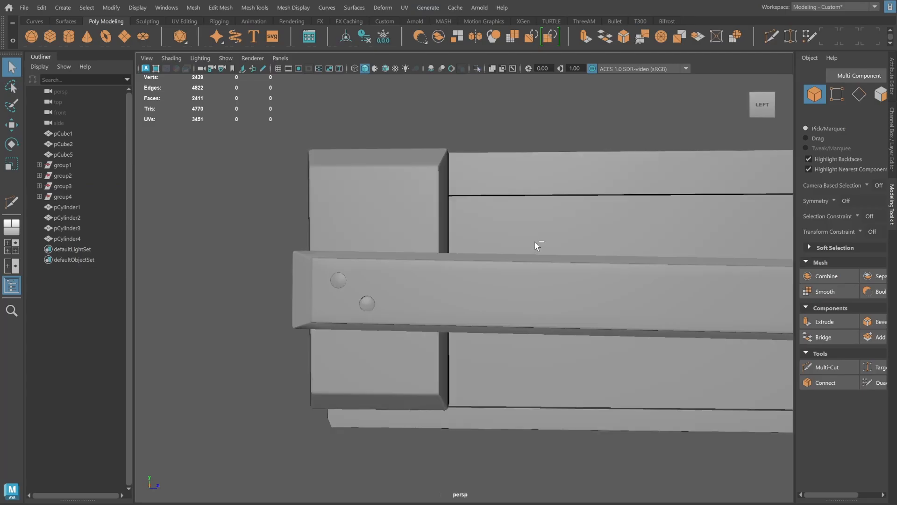
pyautogui.scroll(-4, 477, 250)
pyautogui.moveTo(458, 254)
pyautogui.keyDown('alt'); pyautogui.mouseDown()
pyautogui.moveTo(411, 256)
pyautogui.moveTo(541, 258)
pyautogui.moveTo(437, 256)
pyautogui.moveTo(453, 255)
pyautogui.mouseUp(); pyautogui.keyUp('alt')
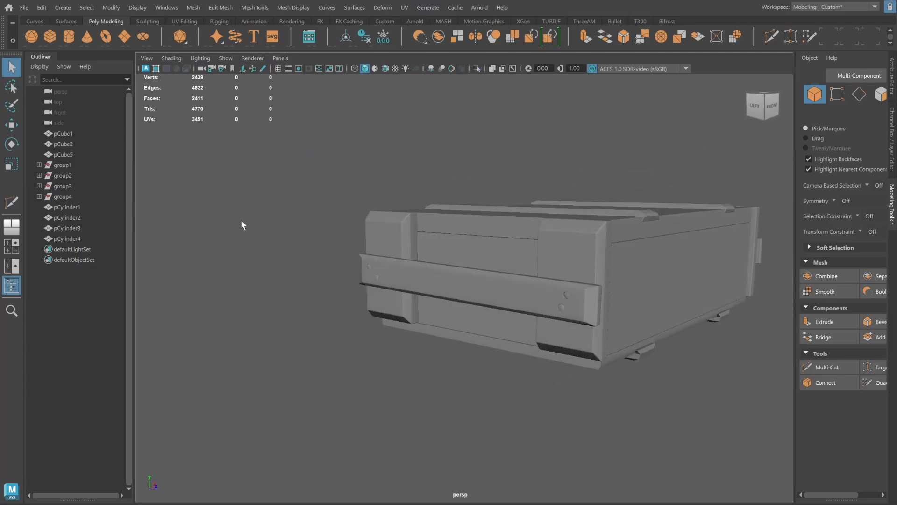
pyautogui.scroll(3, 392, 252)
pyautogui.moveTo(60, 236); pyautogui.dragTo(76, 219)
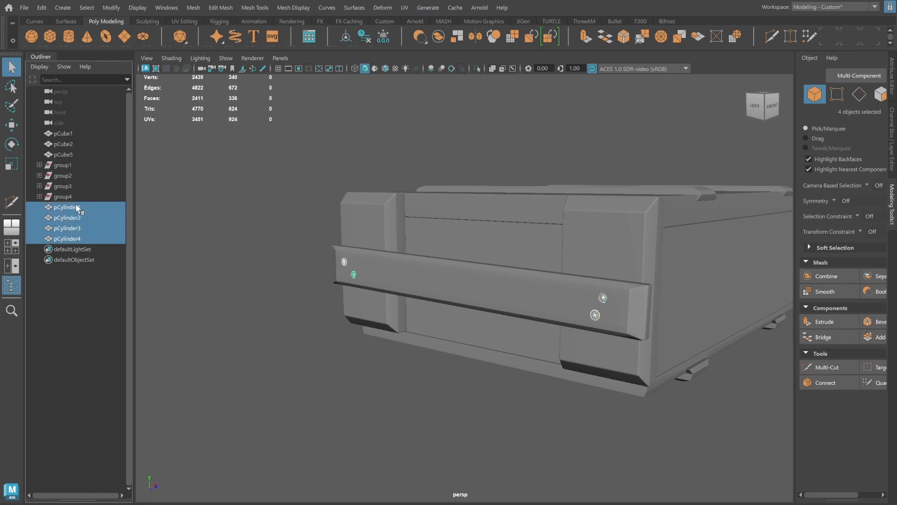
pyautogui.keyDown('shift'); pyautogui.click(411, 268); pyautogui.keyUp('shift')
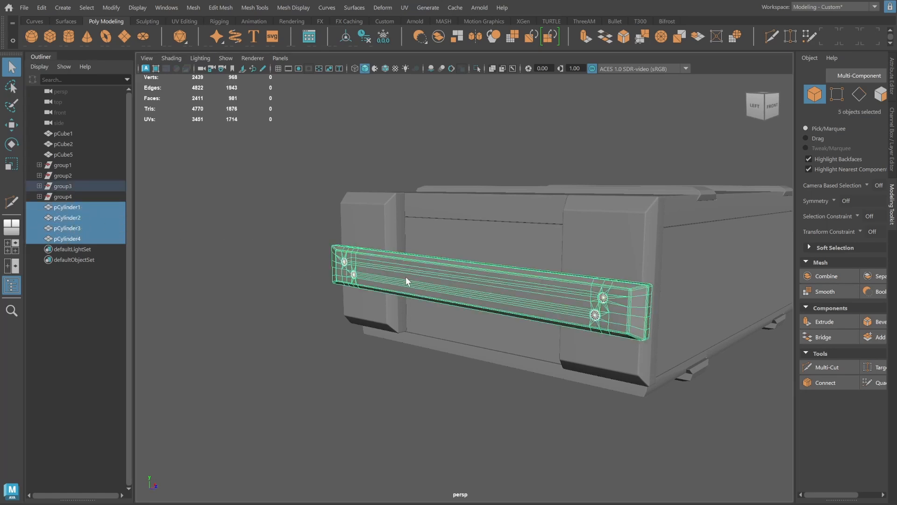
pyautogui.click(39, 186)
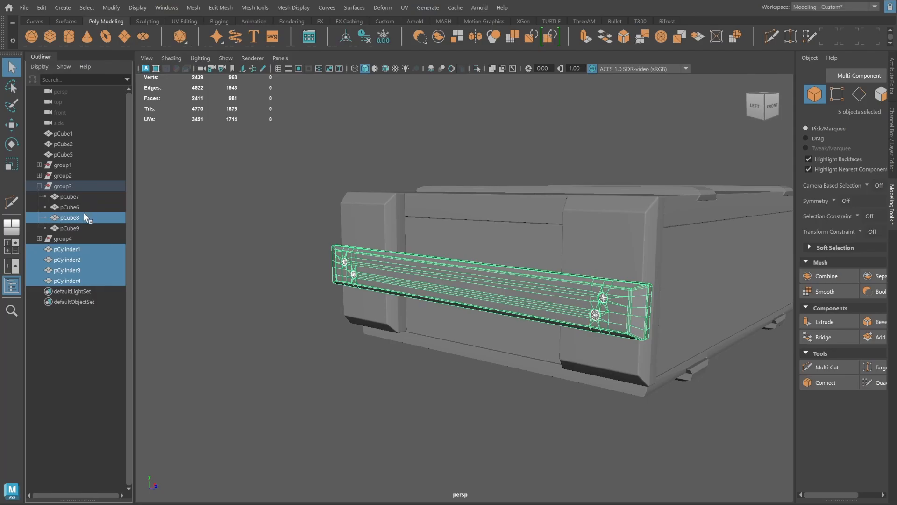
pyautogui.hotkey('ctrl', 'g')
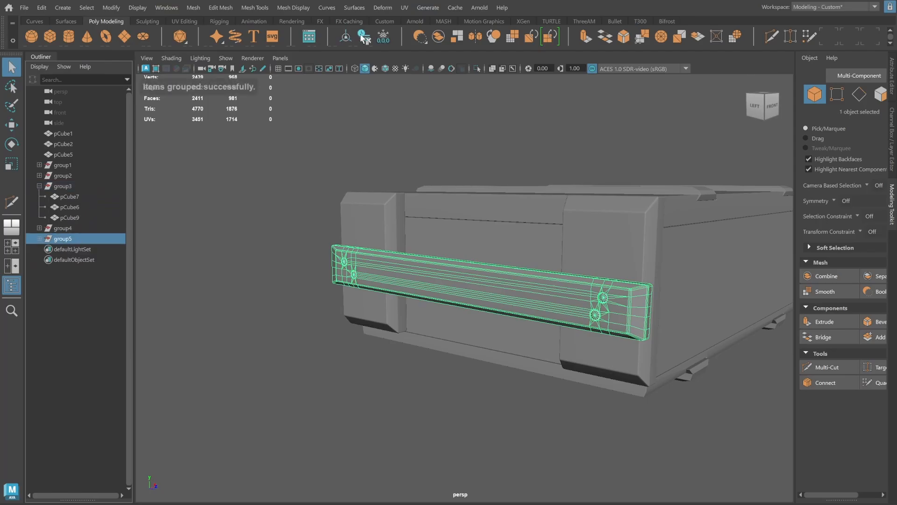
# Delete the old plain board on the opposite end of the crate.
pyautogui.keyDown('alt'); pyautogui.moveTo(606, 264); pyautogui.dragTo(491, 248, button='right'); pyautogui.keyUp('alt')
pyautogui.keyDown('alt'); pyautogui.moveTo(490, 248); pyautogui.dragTo(444, 263); pyautogui.keyUp('alt')
pyautogui.click(525, 319)
pyautogui.press('Delete')
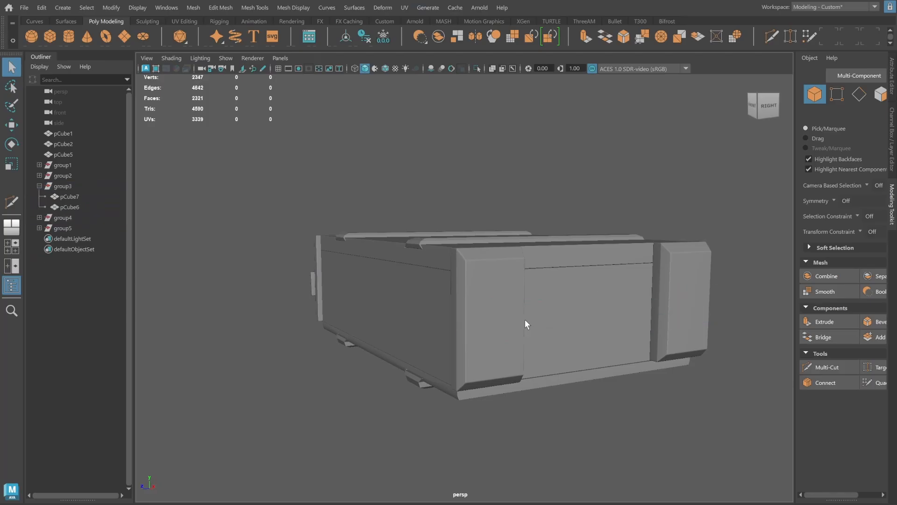
# Move the board group's pivot to the centre of the crate lid and duplicate the group mirrored onto the opposite end.
pyautogui.click(73, 227)
pyautogui.moveTo(299, 234)
pyautogui.keyDown('alt'); pyautogui.mouseDown()
pyautogui.moveTo(439, 248)
pyautogui.moveTo(442, 233)
pyautogui.moveTo(433, 238)
pyautogui.mouseUp(); pyautogui.keyUp('alt')
pyautogui.click(384, 69)
pyautogui.press('w')
pyautogui.press('d')
pyautogui.moveTo(275, 291); pyautogui.dragTo(461, 239)
pyautogui.hotkey('ctrl', 'shift', 'd')
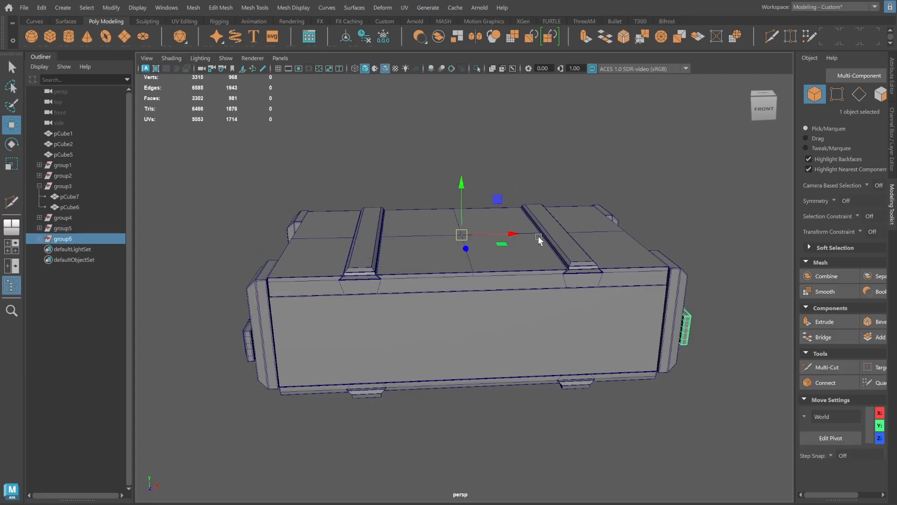
pyautogui.click(385, 69)
# Isolate the mirrored board group and select the vertices of the upper bolt and its hole at one end.
pyautogui.keyDown('alt'); pyautogui.moveTo(622, 193); pyautogui.dragTo(537, 190); pyautogui.keyUp('alt')
pyautogui.keyDown('alt'); pyautogui.moveTo(537, 191); pyautogui.dragTo(589, 192, button='middle'); pyautogui.keyUp('alt')
pyautogui.scroll(2, 496, 215)
pyautogui.keyDown('alt'); pyautogui.moveTo(496, 215); pyautogui.dragTo(600, 173, button='middle'); pyautogui.keyUp('alt')
pyautogui.scroll(7, 508, 219)
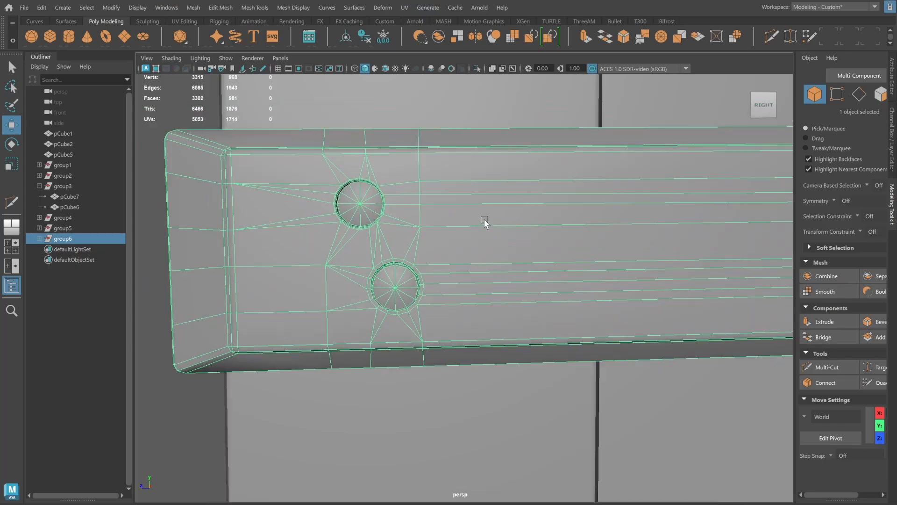
pyautogui.hotkey('ctrl', '1')
pyautogui.press('F9')
pyautogui.moveTo(381, 195); pyautogui.dragTo(382, 194)
pyautogui.press('f')
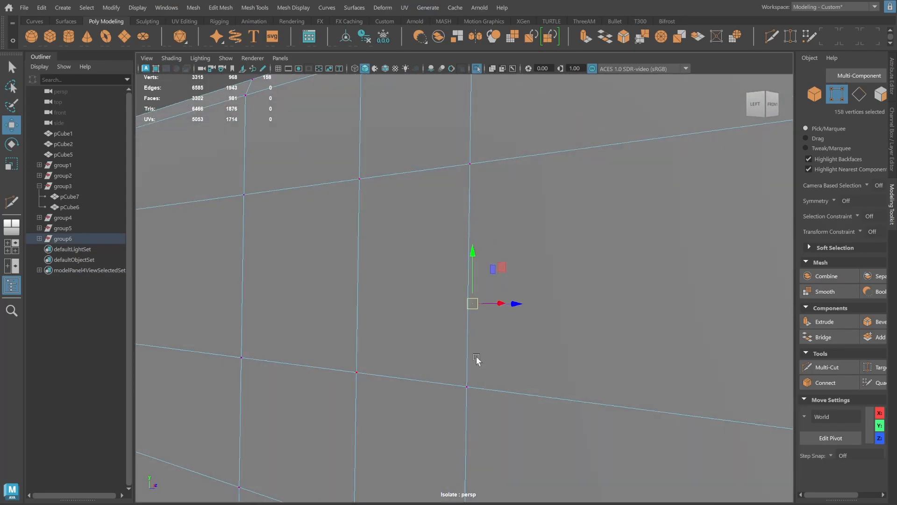
# Shift the upper bolt and hole vertices slightly along the board and vertically to vary their placement.
pyautogui.scroll(-5, 476, 357)
pyautogui.keyDown('alt'); pyautogui.moveTo(477, 357); pyautogui.dragTo(377, 281); pyautogui.keyUp('alt')
pyautogui.scroll(3, 376, 281)
pyautogui.moveTo(433, 173); pyautogui.dragTo(433, 144)
pyautogui.moveTo(385, 196); pyautogui.dragTo(346, 196)
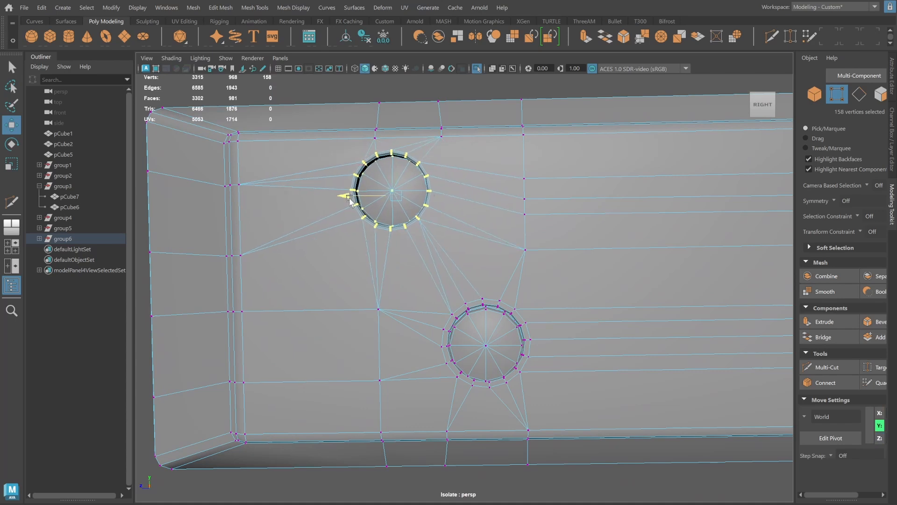
pyautogui.moveTo(395, 143); pyautogui.dragTo(395, 156)
pyautogui.keyDown('alt'); pyautogui.moveTo(484, 178); pyautogui.dragTo(495, 180); pyautogui.keyUp('alt')
pyautogui.scroll(-1, 440, 220)
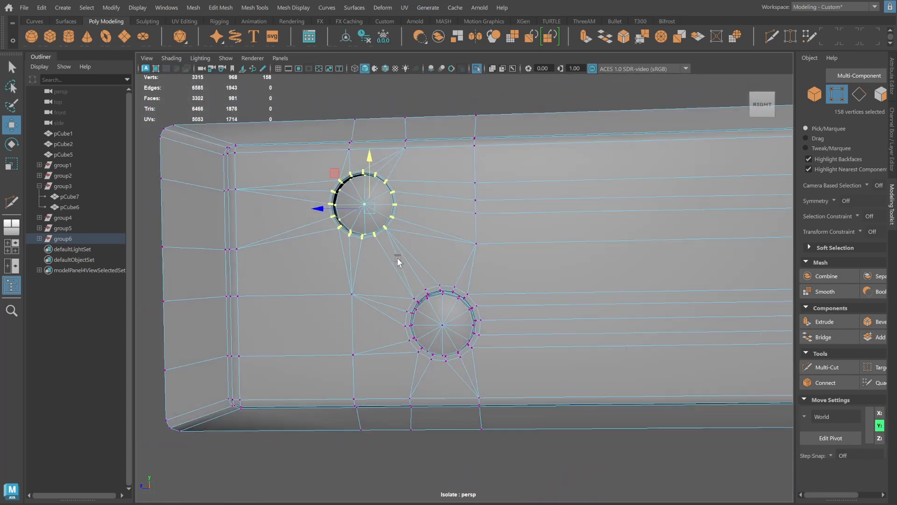
# Select the vertices of the lower bolt and its hole at the same end and adjust their placement along the board.
pyautogui.moveTo(396, 259); pyautogui.dragTo(513, 374)
pyautogui.keyDown('alt'); pyautogui.moveTo(532, 312); pyautogui.dragTo(554, 246); pyautogui.keyUp('alt')
pyautogui.keyDown('alt'); pyautogui.moveTo(475, 290); pyautogui.dragTo(471, 314); pyautogui.keyUp('alt')
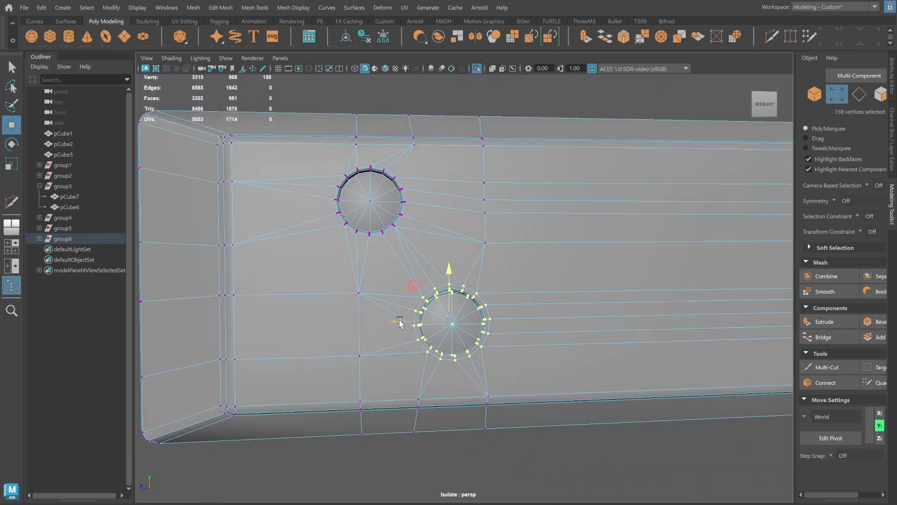
pyautogui.scroll(-2, 486, 320)
pyautogui.press('e')
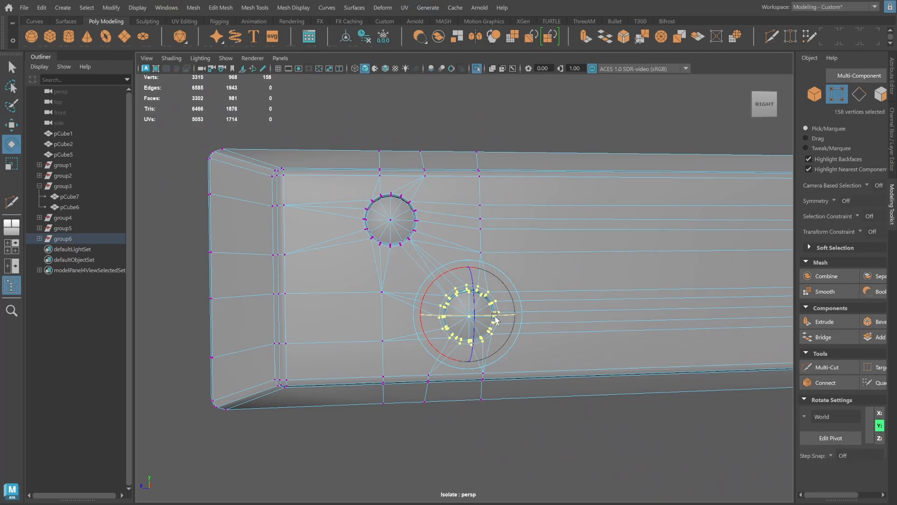
# Nudge the lower bolt within its hole in object mode and clear the selection.
pyautogui.keyDown('alt'); pyautogui.moveTo(570, 202); pyautogui.dragTo(667, 196); pyautogui.keyUp('alt')
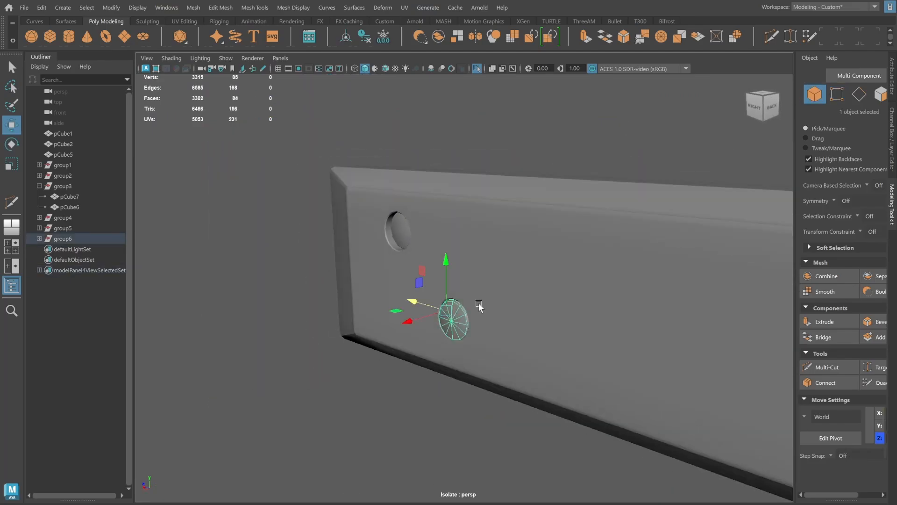
pyautogui.keyDown('alt'); pyautogui.moveTo(479, 306); pyautogui.dragTo(435, 317); pyautogui.keyUp('alt')
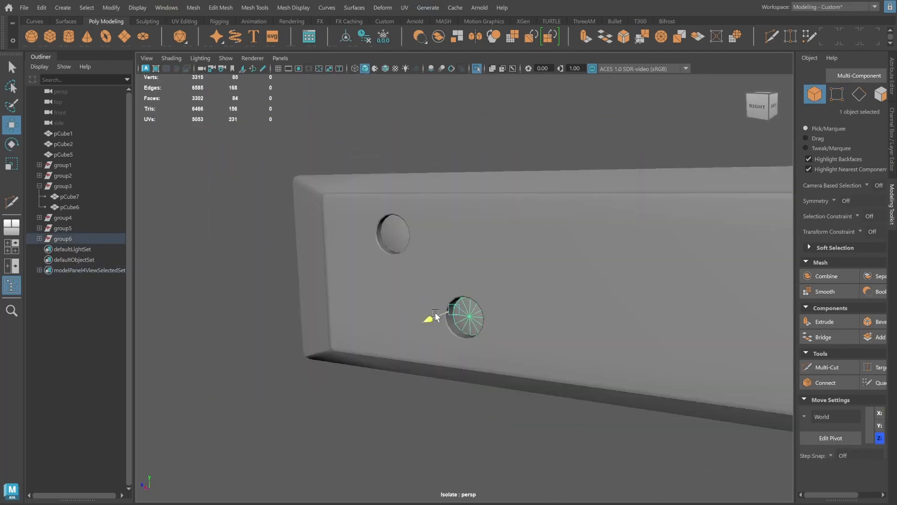
pyautogui.moveTo(470, 289); pyautogui.dragTo(516, 289)
pyautogui.click(517, 290)
# Shift the vertices of the lower bolt and hole at the board's other end along the board, then return to object mode.
pyautogui.moveTo(517, 290)
pyautogui.keyDown('alt'); pyautogui.mouseDown(button='right')
pyautogui.moveTo(597, 283)
pyautogui.moveTo(528, 283)
pyautogui.mouseUp(button='right'); pyautogui.keyUp('alt')
pyautogui.click(758, 105)
pyautogui.keyDown('alt'); pyautogui.moveTo(475, 228); pyautogui.dragTo(498, 203, button='middle'); pyautogui.keyUp('alt')
pyautogui.moveTo(443, 267); pyautogui.dragTo(584, 276)
pyautogui.scroll(5, 495, 322)
pyautogui.press('f')
pyautogui.scroll(-5, 448, 262)
pyautogui.moveTo(414, 281); pyautogui.dragTo(440, 282)
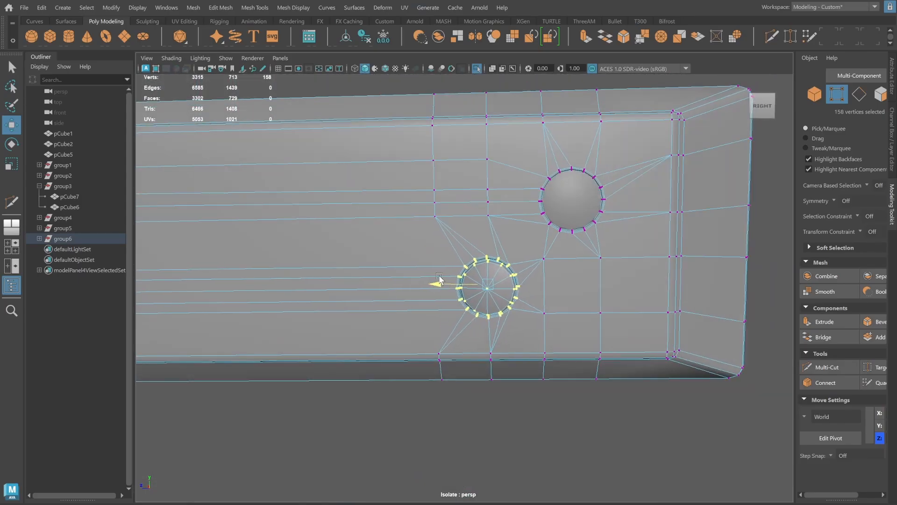
pyautogui.moveTo(534, 248); pyautogui.dragTo(546, 316)
pyautogui.moveTo(512, 285)
pyautogui.mouseDown()
pyautogui.moveTo(537, 284)
pyautogui.moveTo(523, 284)
pyautogui.mouseUp()
pyautogui.moveTo(607, 262); pyautogui.dragTo(663, 220, button='right')
pyautogui.click(756, 206)
# Nudge the lower and upper bolts in their holes at this end of the board and leave isolation.
pyautogui.scroll(-4, 700, 224)
pyautogui.keyDown('alt'); pyautogui.moveTo(701, 224); pyautogui.dragTo(645, 233); pyautogui.keyUp('alt')
pyautogui.click(455, 290)
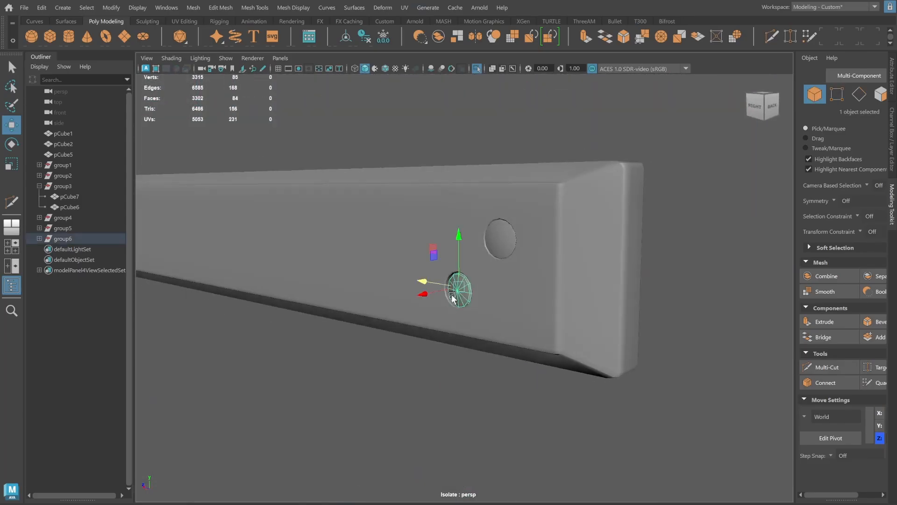
pyautogui.keyDown('alt'); pyautogui.moveTo(523, 283); pyautogui.dragTo(476, 284); pyautogui.keyUp('alt')
pyautogui.scroll(3, 477, 283)
pyautogui.moveTo(411, 292); pyautogui.dragTo(427, 292)
pyautogui.click(481, 220)
pyautogui.moveTo(472, 214); pyautogui.dragTo(474, 216)
pyautogui.keyDown('alt'); pyautogui.moveTo(474, 215); pyautogui.dragTo(580, 228); pyautogui.keyUp('alt')
pyautogui.hotkey('ctrl', '1')
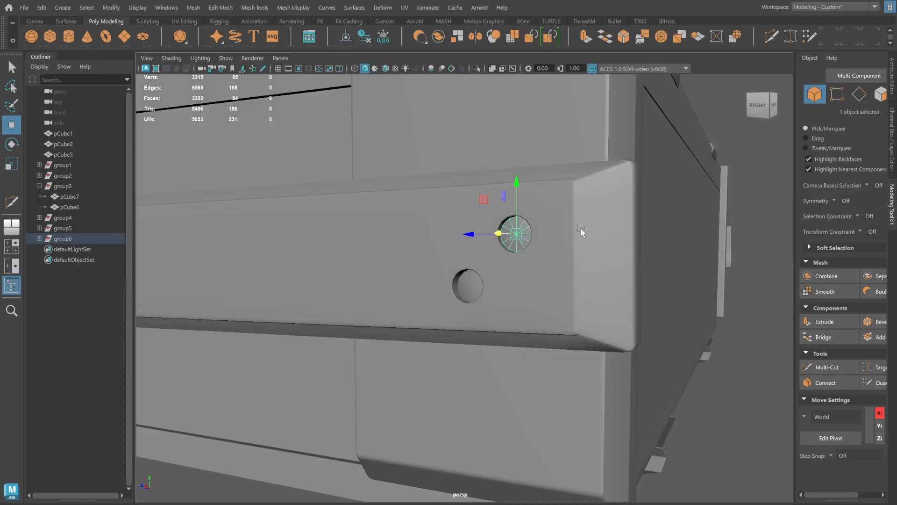
# Adjust how the bolts sit in their holes at the back end of the mirrored board and clear the selection.
pyautogui.scroll(-5, 580, 228)
pyautogui.click(579, 310)
pyautogui.press('f')
pyautogui.keyDown('alt'); pyautogui.moveTo(518, 237); pyautogui.dragTo(439, 276); pyautogui.keyUp('alt')
pyautogui.scroll(5, 415, 279)
pyautogui.click(495, 249)
pyautogui.moveTo(420, 283); pyautogui.dragTo(424, 283)
pyautogui.press('e')
pyautogui.click(433, 336)
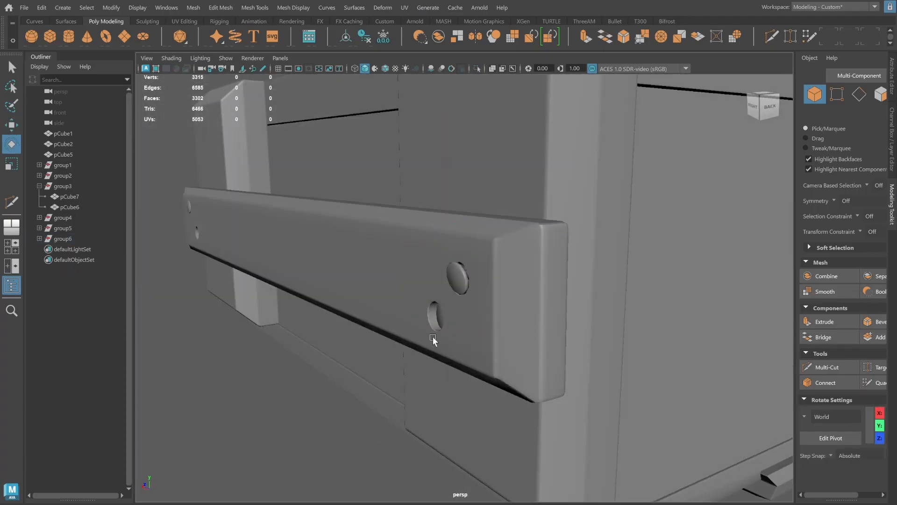
# Create a polygon plane and raise it above the crate's lid.
pyautogui.keyDown('alt'); pyautogui.moveTo(433, 337); pyautogui.dragTo(422, 249); pyautogui.keyUp('alt')
pyautogui.scroll(-6, 420, 242)
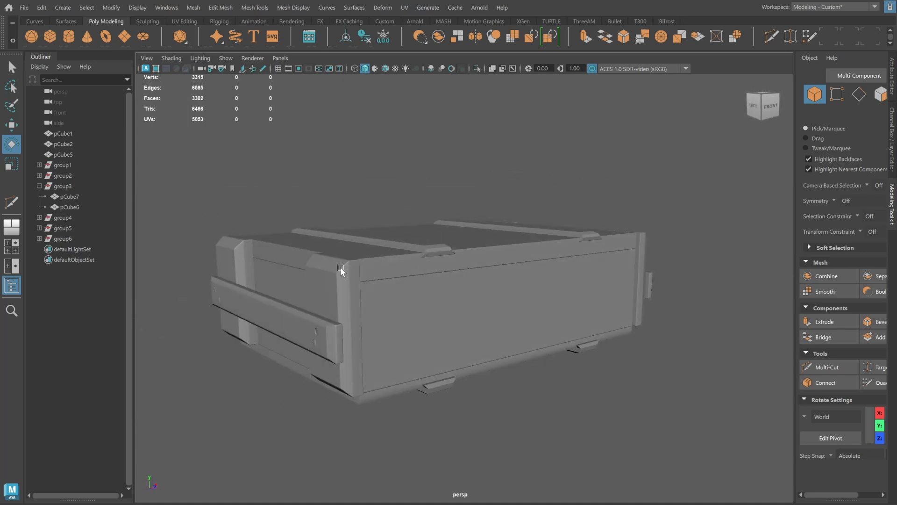
pyautogui.keyDown('alt'); pyautogui.moveTo(340, 267); pyautogui.dragTo(374, 269); pyautogui.keyUp('alt')
pyautogui.press('q')
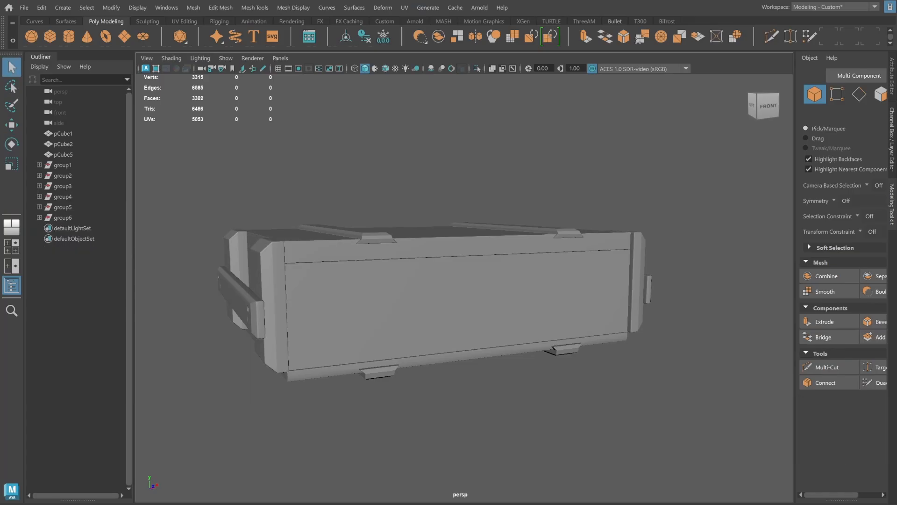
pyautogui.keyDown('alt'); pyautogui.moveTo(477, 292); pyautogui.dragTo(523, 273); pyautogui.keyUp('alt')
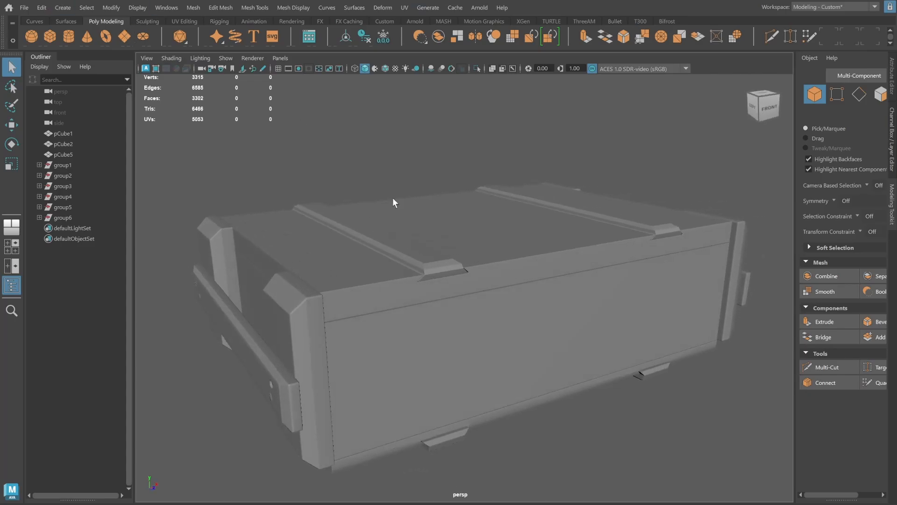
pyautogui.keyDown('shift'); pyautogui.moveTo(393, 197); pyautogui.dragTo(465, 279, button='right'); pyautogui.keyUp('shift')
pyautogui.keyDown('alt'); pyautogui.moveTo(465, 279); pyautogui.dragTo(455, 282); pyautogui.keyUp('alt')
pyautogui.press('w')
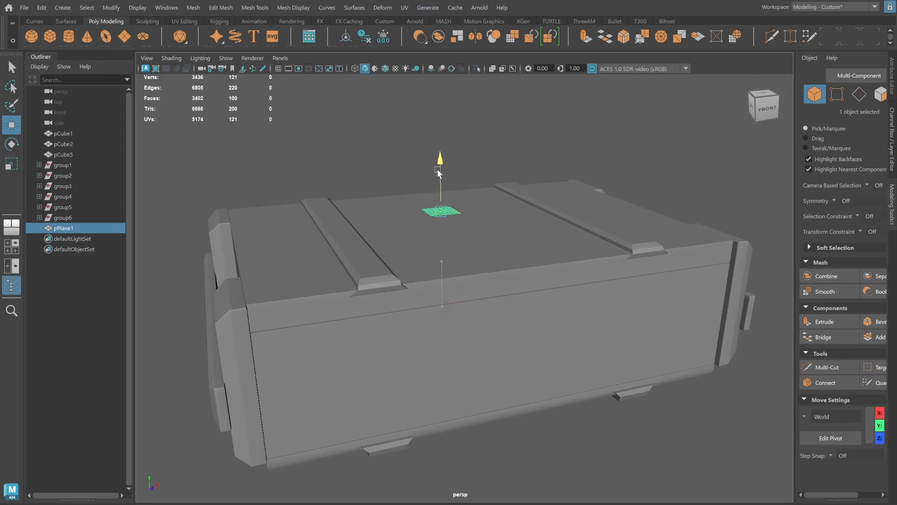
pyautogui.click(437, 172)
# In the top view, set the plane's width and height subdivisions to 1 and move it to X -5.204, Z 5.926.
pyautogui.press('space')
pyautogui.click(300, 215)
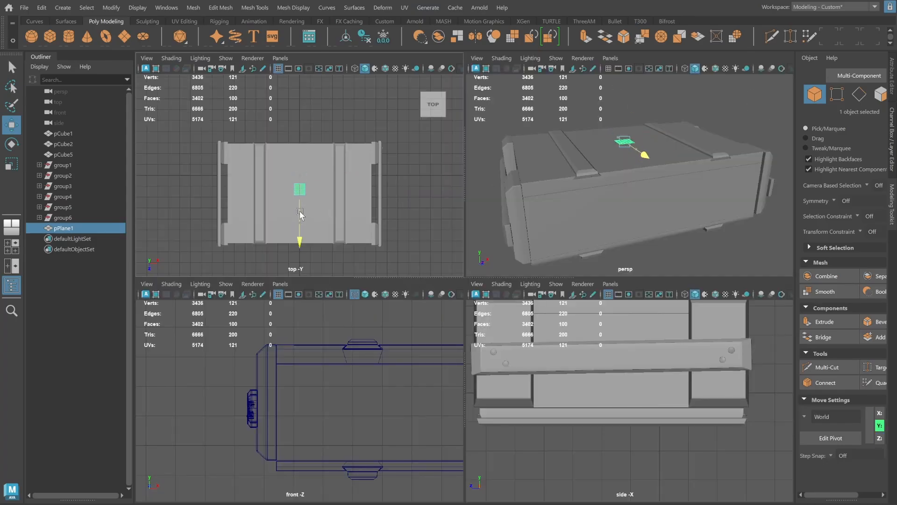
pyautogui.press('space')
pyautogui.keyDown('alt'); pyautogui.moveTo(440, 259); pyautogui.dragTo(441, 198, button='middle'); pyautogui.keyUp('alt')
pyautogui.keyDown('alt'); pyautogui.moveTo(440, 199); pyautogui.dragTo(514, 206, button='right'); pyautogui.keyUp('alt')
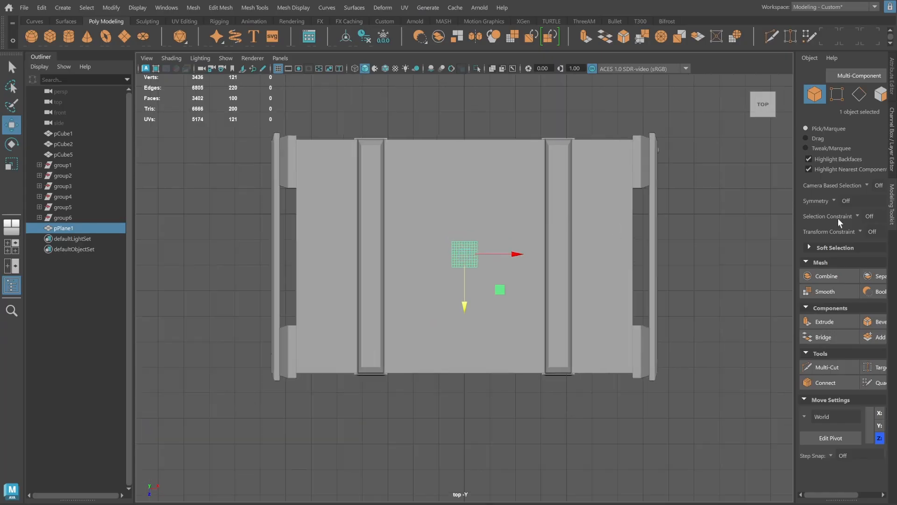
pyautogui.click(894, 174)
pyautogui.click(834, 197)
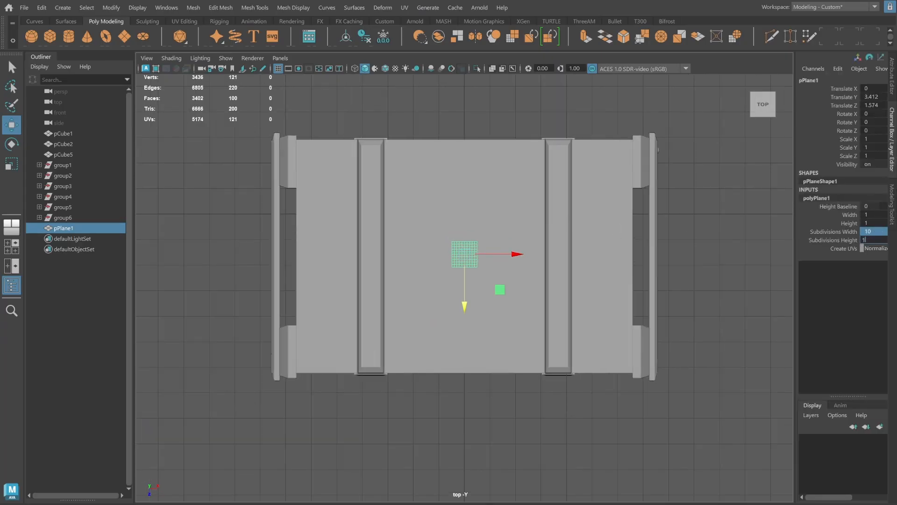
pyautogui.write('1')
pyautogui.press('Return')
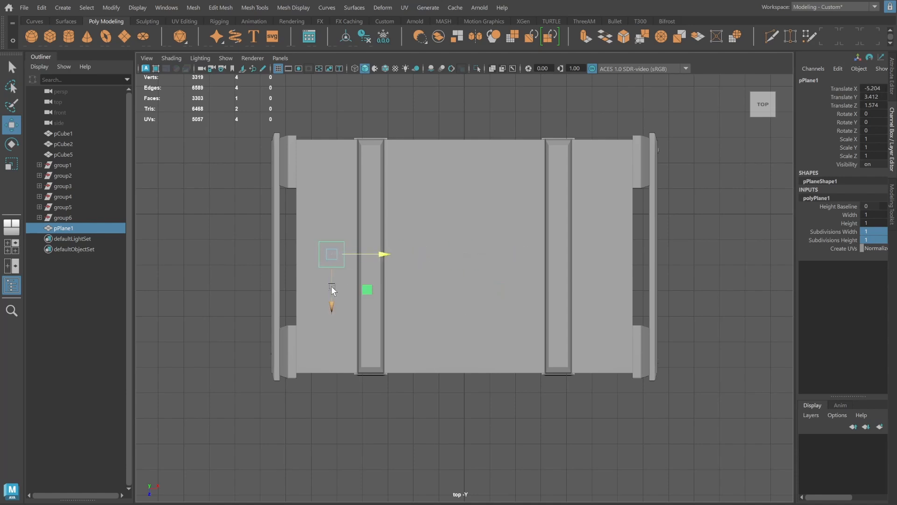
pyautogui.scroll(5, 452, 306)
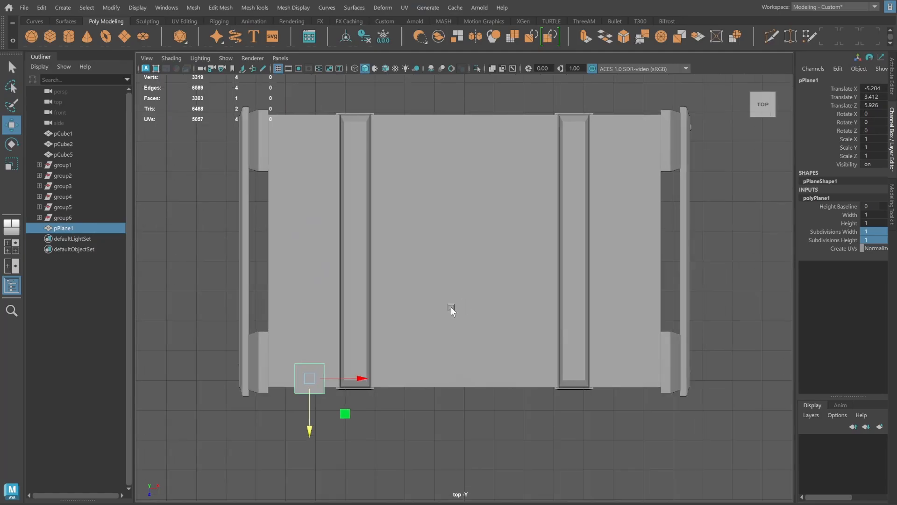
# Scale the plane to 0.689 in X and move it against the lid batten at X -4.597, Z 5.795.
pyautogui.keyDown('alt'); pyautogui.moveTo(435, 244); pyautogui.dragTo(477, 254, button='middle'); pyautogui.keyUp('alt')
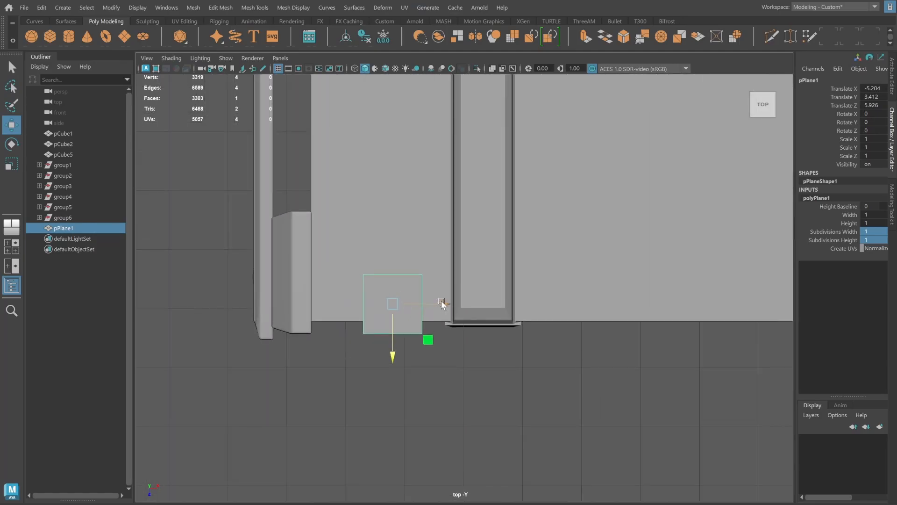
pyautogui.press('r')
pyautogui.moveTo(454, 303)
pyautogui.mouseDown()
pyautogui.moveTo(424, 307)
pyautogui.moveTo(466, 304)
pyautogui.mouseUp()
pyautogui.press('w')
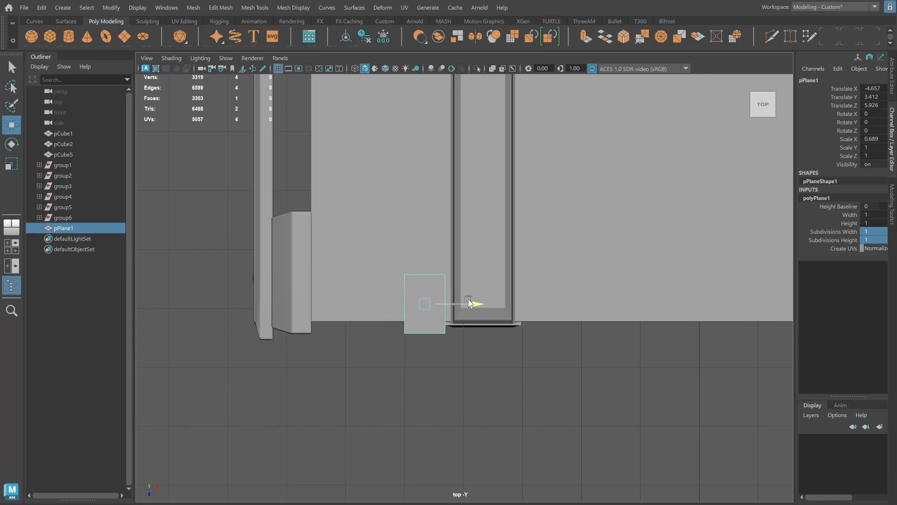
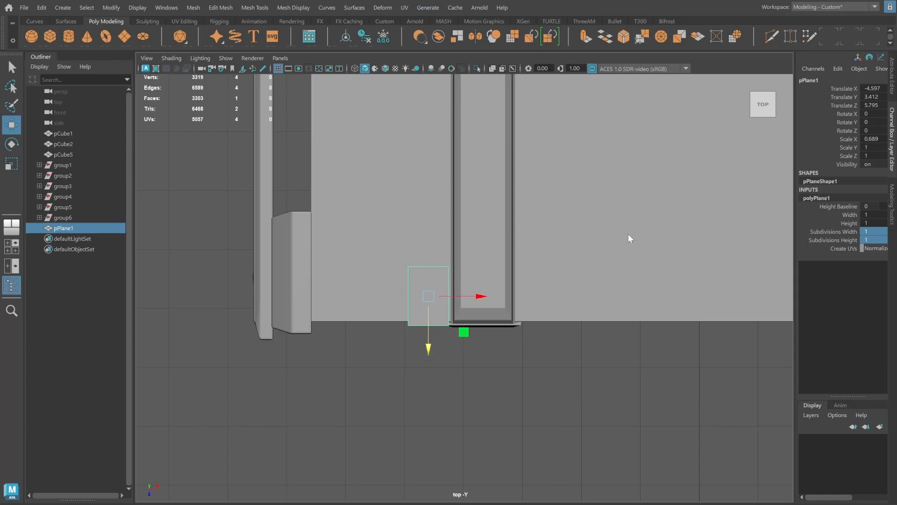
# In the perspective view, pull the plane's back edge further inward across the lid to lengthen the plane.
pyautogui.press('space')
pyautogui.press('space')
pyautogui.keyDown('alt'); pyautogui.moveTo(474, 279); pyautogui.dragTo(481, 281); pyautogui.keyUp('alt')
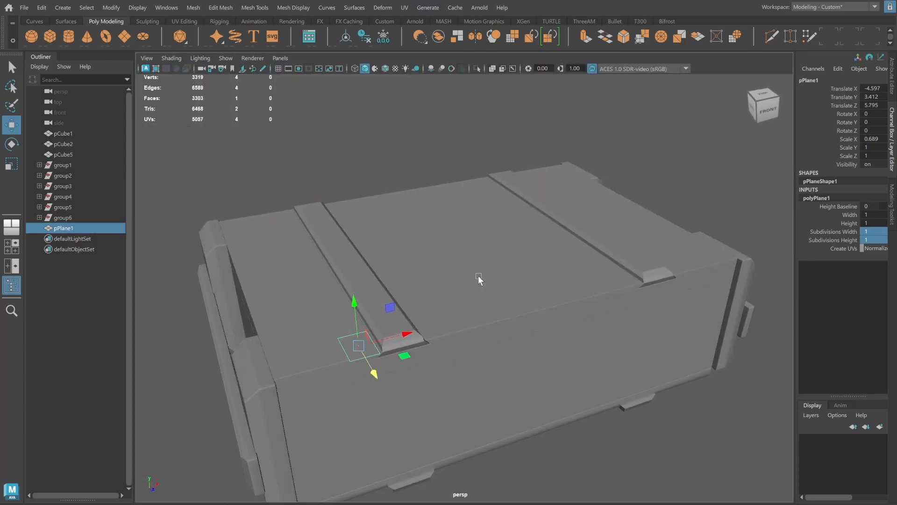
pyautogui.keyDown('alt'); pyautogui.moveTo(480, 281); pyautogui.dragTo(586, 274, button='right'); pyautogui.keyUp('alt')
pyautogui.keyDown('alt'); pyautogui.moveTo(503, 301); pyautogui.dragTo(554, 292); pyautogui.keyUp('alt')
pyautogui.click(891, 205)
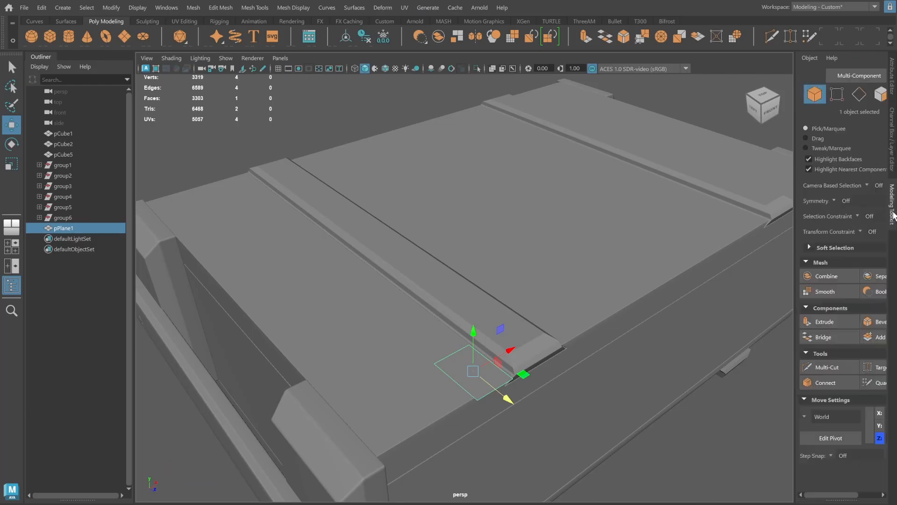
pyautogui.click(858, 94)
pyautogui.click(513, 383)
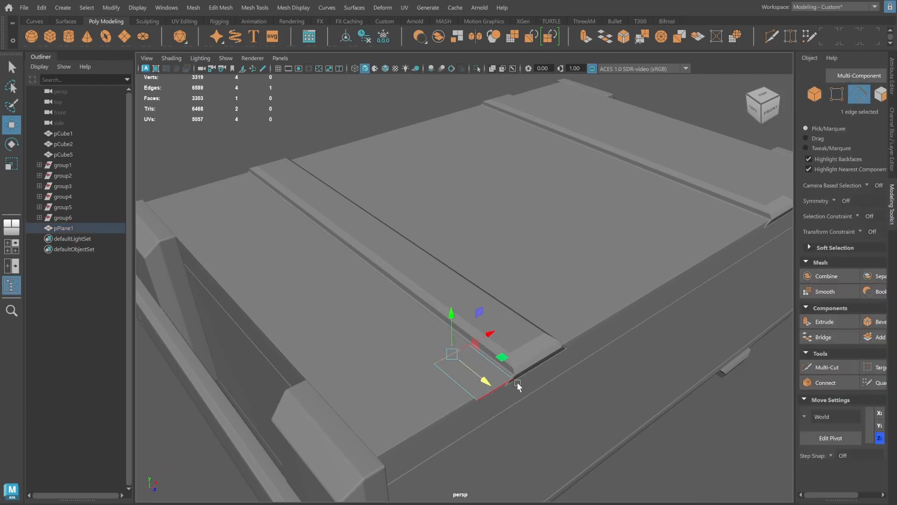
pyautogui.moveTo(485, 379); pyautogui.dragTo(464, 363)
pyautogui.click(488, 392)
pyautogui.keyDown('alt'); pyautogui.moveTo(536, 329); pyautogui.dragTo(734, 125); pyautogui.keyUp('alt')
pyautogui.scroll(3, 537, 305)
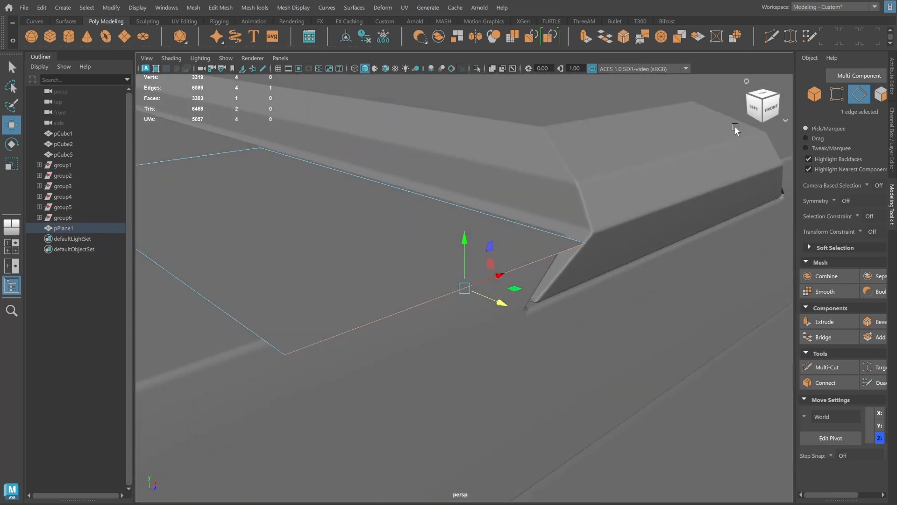
# Nudge the whole plane so it sits just above the lid surface, slightly clear of the batten's end.
pyautogui.click(814, 94)
pyautogui.keyDown('alt'); pyautogui.moveTo(626, 215); pyautogui.dragTo(667, 275); pyautogui.keyUp('alt')
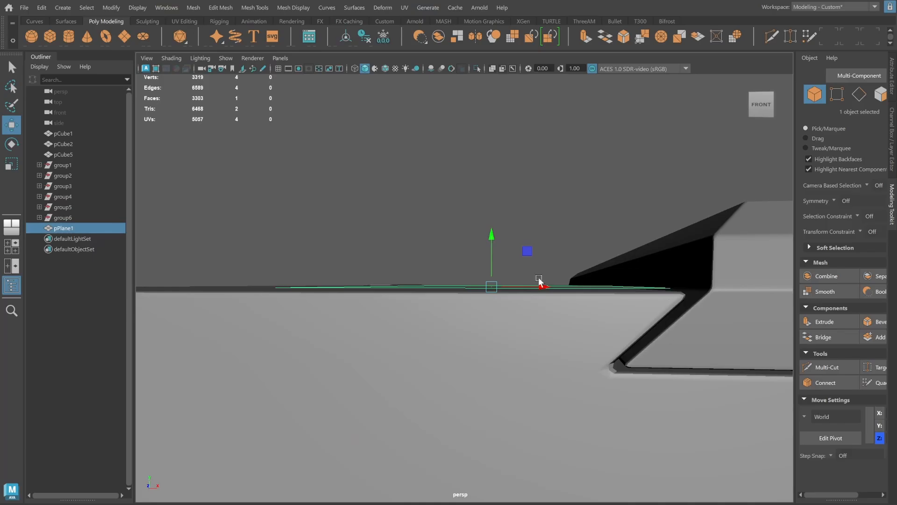
pyautogui.moveTo(539, 279); pyautogui.dragTo(776, 125)
# Extrude the plane's front edge downward over the crate's front side, reaching about the seam below the lid.
pyautogui.click(852, 96)
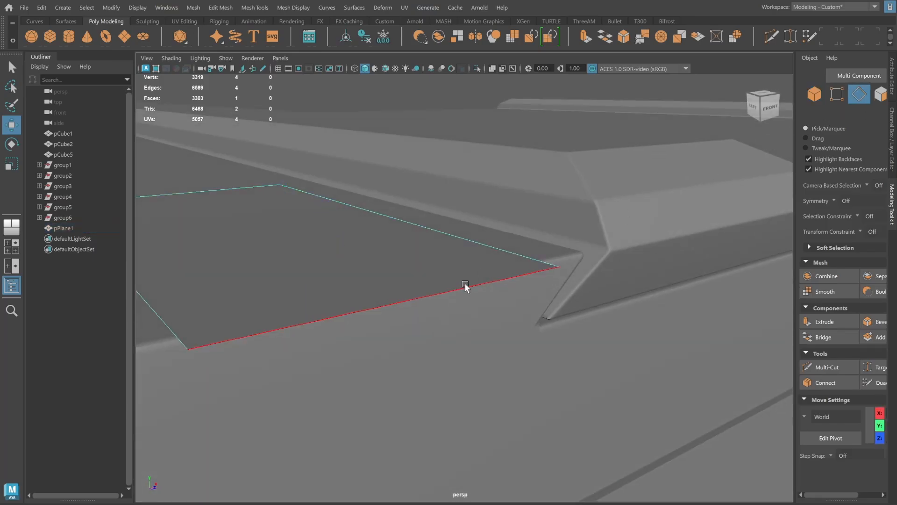
pyautogui.click(466, 287)
pyautogui.keyDown('alt'); pyautogui.moveTo(633, 262); pyautogui.dragTo(578, 226); pyautogui.keyUp('alt')
pyautogui.keyDown('shift'); pyautogui.moveTo(577, 226); pyautogui.dragTo(581, 252, button='right'); pyautogui.keyUp('shift')
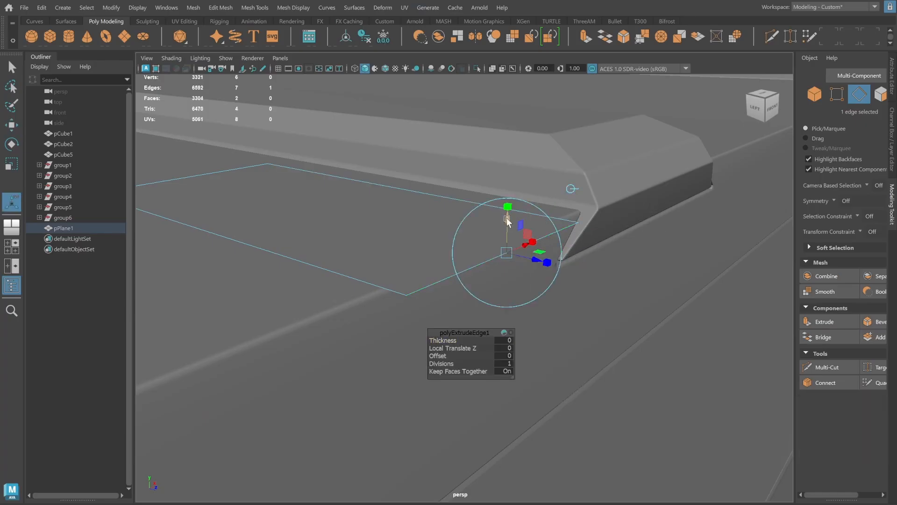
pyautogui.moveTo(570, 190); pyautogui.dragTo(566, 322, button='middle')
pyautogui.keyDown('alt'); pyautogui.moveTo(528, 317); pyautogui.dragTo(460, 172); pyautogui.keyUp('alt')
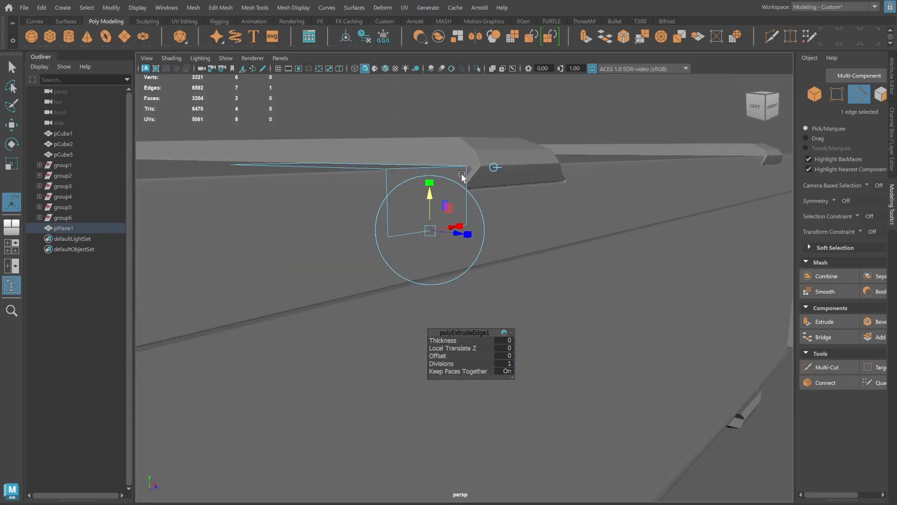
pyautogui.moveTo(429, 198); pyautogui.dragTo(430, 232)
pyautogui.scroll(-4, 440, 228)
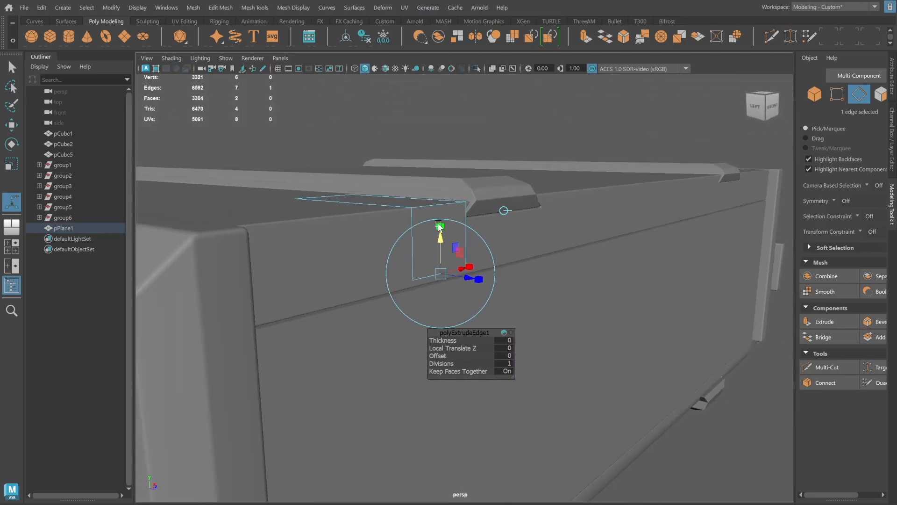
# Extrude the lower edge of the hanging face a short distance outward from the crate.
pyautogui.keyDown('alt'); pyautogui.moveTo(601, 213); pyautogui.dragTo(525, 237); pyautogui.keyUp('alt')
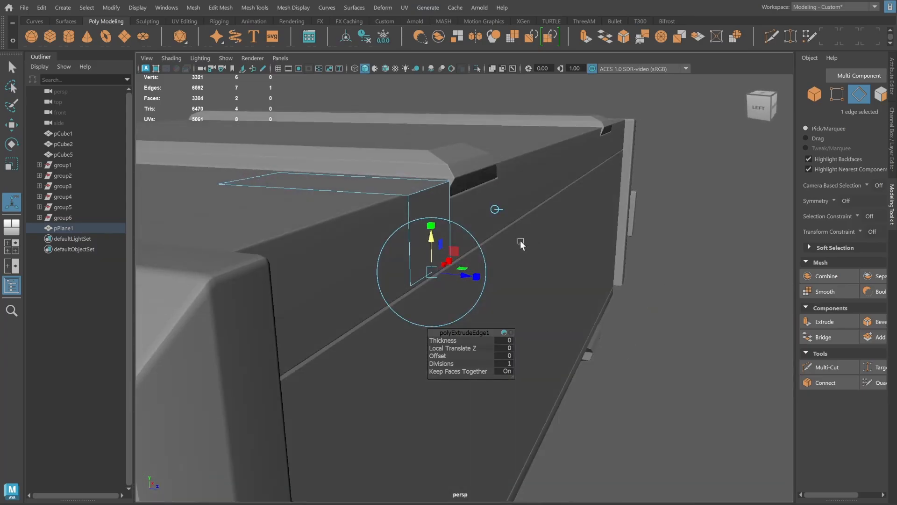
pyautogui.hotkey('ctrl', 'e')
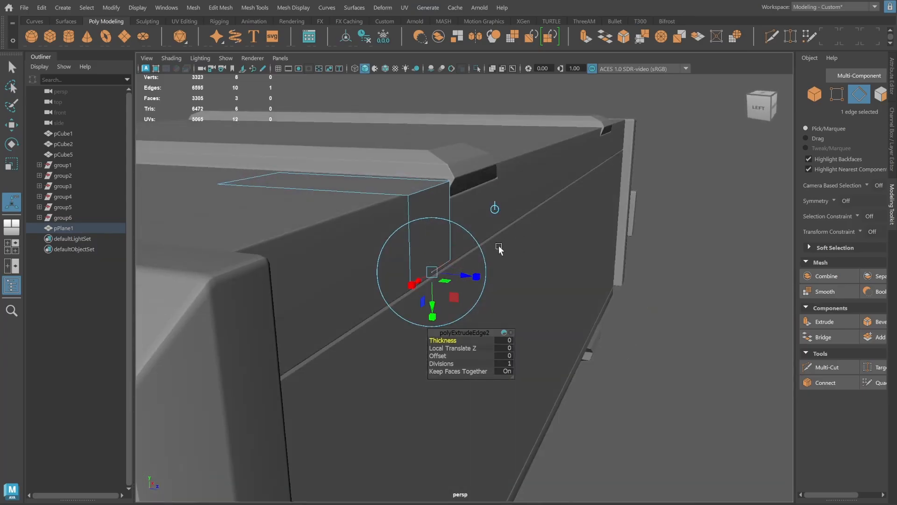
pyautogui.keyDown('alt'); pyautogui.moveTo(497, 207); pyautogui.dragTo(511, 242); pyautogui.keyUp('alt')
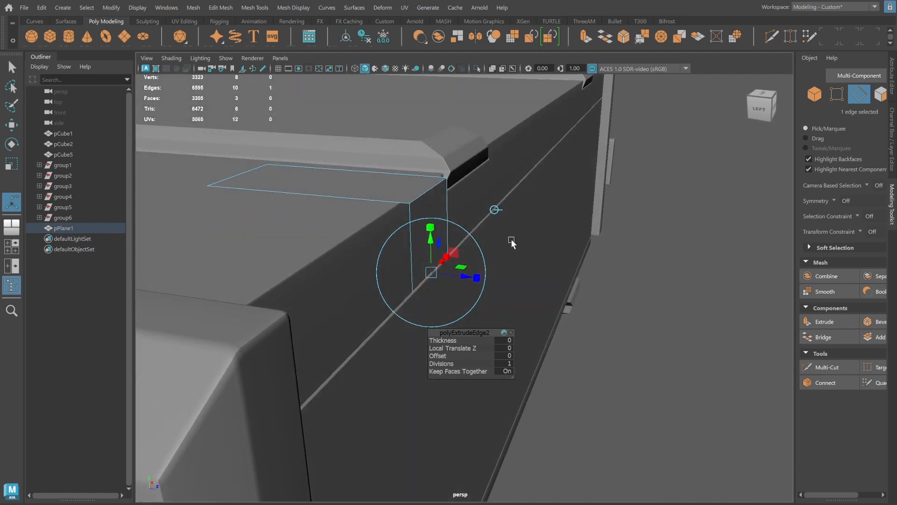
pyautogui.moveTo(471, 277); pyautogui.dragTo(482, 280)
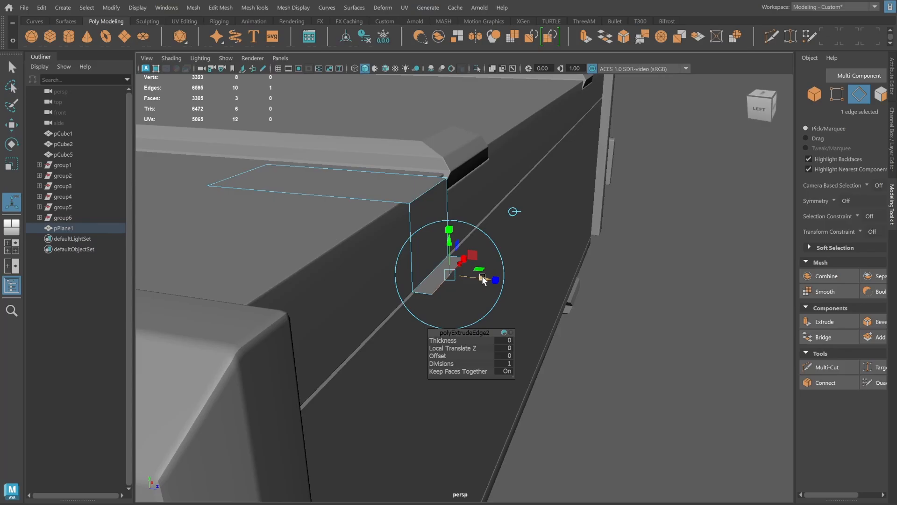
# Extrude the outer edge upward to form the raised lip of a hook-shaped strip.
pyautogui.hotkey('ctrl', 'e')
pyautogui.click(512, 212)
pyautogui.moveTo(448, 245); pyautogui.dragTo(507, 213)
pyautogui.press('w')
pyautogui.keyDown('alt'); pyautogui.moveTo(478, 266); pyautogui.dragTo(433, 271); pyautogui.keyUp('alt')
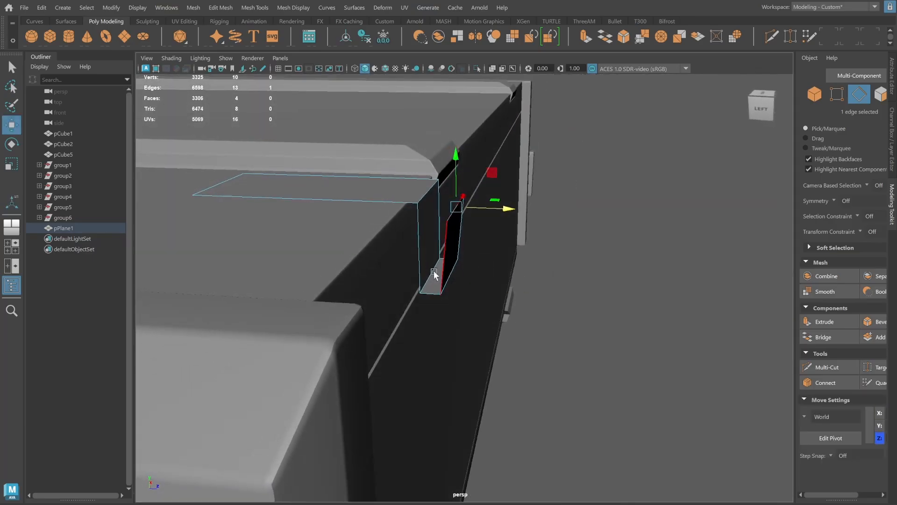
# Bevel the two bottom edges of the hook with 2 segments and adjust the bevel fraction to round the bend.
pyautogui.click(427, 271)
pyautogui.keyDown('shift'); pyautogui.click(455, 265); pyautogui.keyUp('shift')
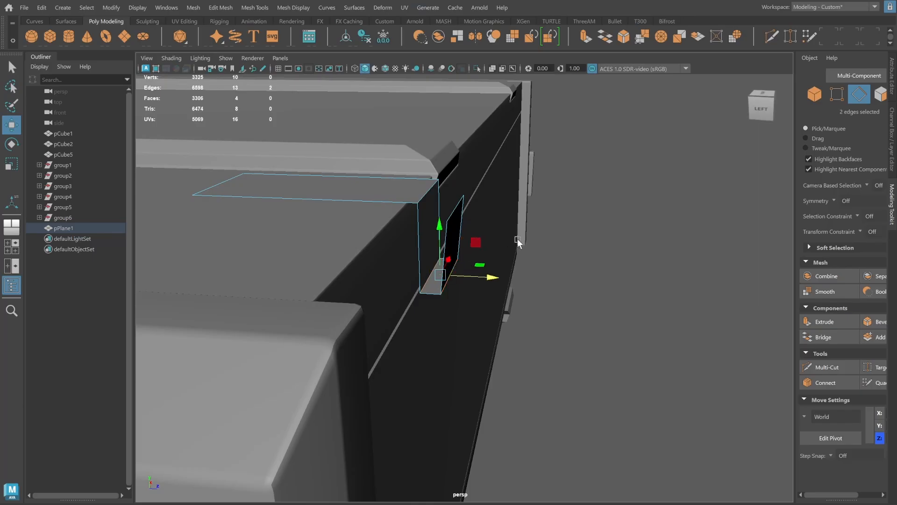
pyautogui.keyDown('alt'); pyautogui.moveTo(517, 239); pyautogui.dragTo(512, 240); pyautogui.keyUp('alt')
pyautogui.keyDown('shift'); pyautogui.moveTo(507, 231); pyautogui.dragTo(565, 235, button='right'); pyautogui.keyUp('shift')
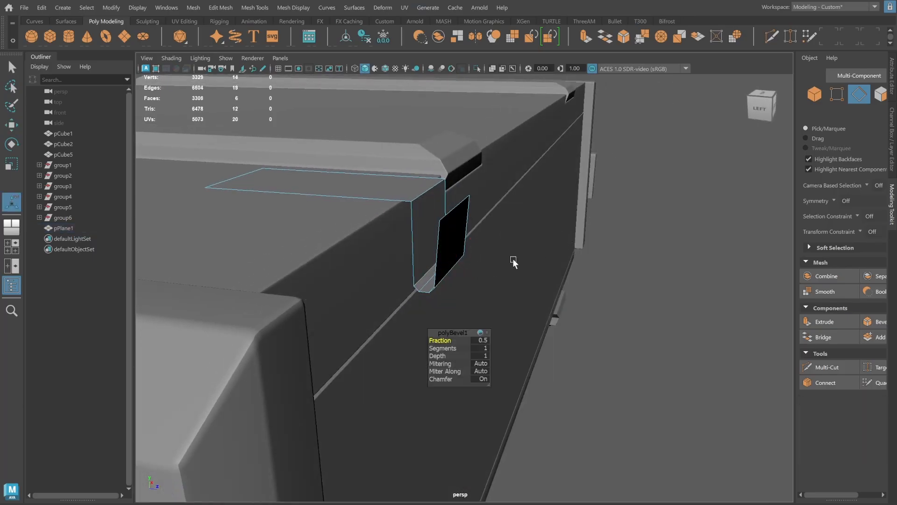
pyautogui.keyDown('alt'); pyautogui.moveTo(512, 259); pyautogui.dragTo(575, 251); pyautogui.keyUp('alt')
pyautogui.moveTo(442, 348); pyautogui.dragTo(443, 348)
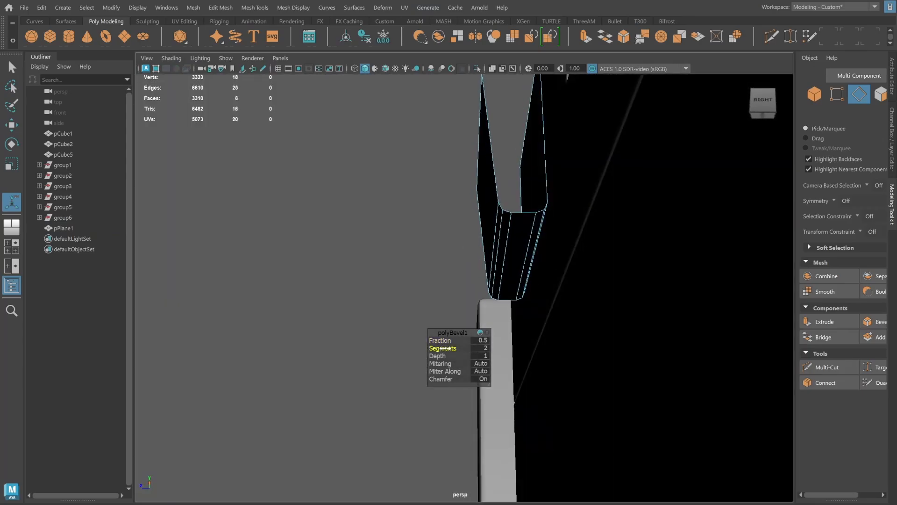
pyautogui.keyDown('alt'); pyautogui.moveTo(481, 224); pyautogui.dragTo(519, 238); pyautogui.keyUp('alt')
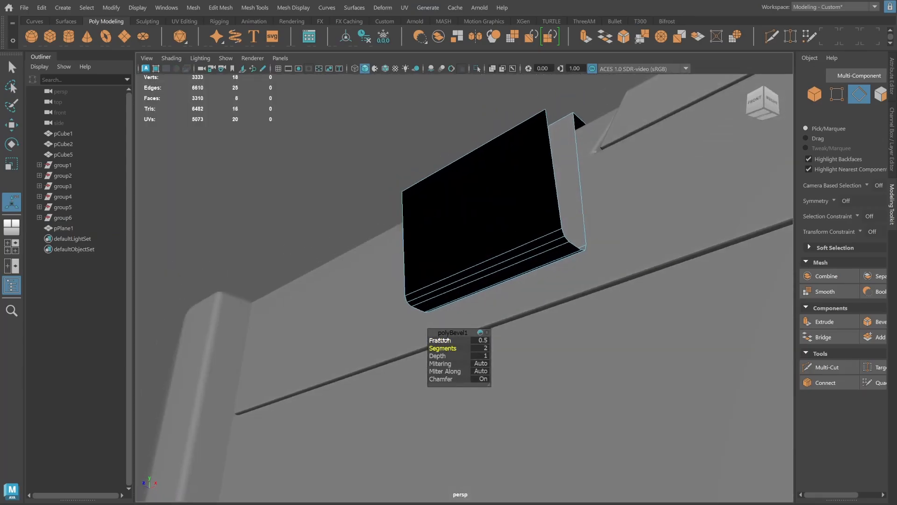
pyautogui.moveTo(440, 340); pyautogui.dragTo(437, 340)
pyautogui.keyDown('alt'); pyautogui.moveTo(525, 245); pyautogui.dragTo(483, 243); pyautogui.keyUp('alt')
# Clean up the strip object by centering its pivot, deleting its history and freezing its transformations, leaving it deselected.
pyautogui.click(814, 94)
pyautogui.keyDown('alt'); pyautogui.moveTo(621, 227); pyautogui.dragTo(446, 243, button='right'); pyautogui.keyUp('alt')
pyautogui.keyDown('alt'); pyautogui.moveTo(446, 243); pyautogui.dragTo(436, 229); pyautogui.keyUp('alt')
pyautogui.click(345, 36)
pyautogui.click(363, 36)
pyautogui.click(382, 37)
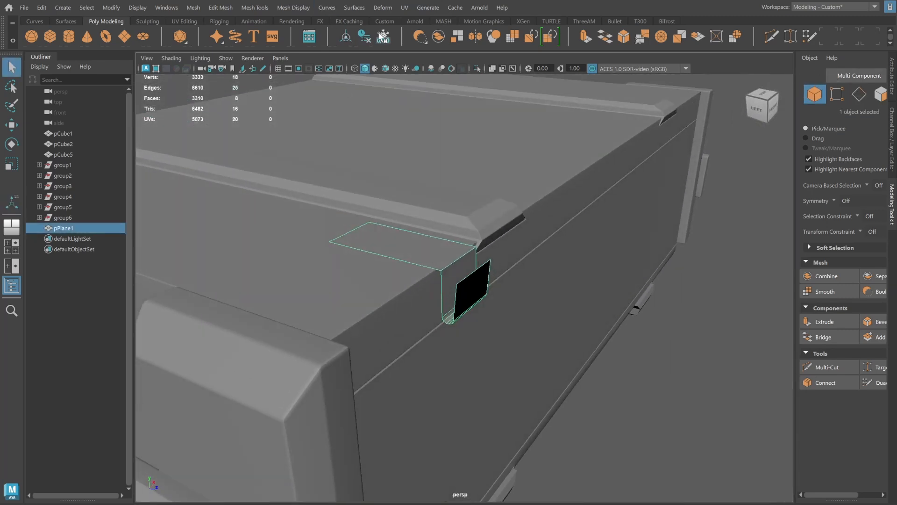
pyautogui.click(641, 364)
pyautogui.keyDown('alt'); pyautogui.moveTo(641, 363); pyautogui.dragTo(399, 314); pyautogui.keyUp('alt')
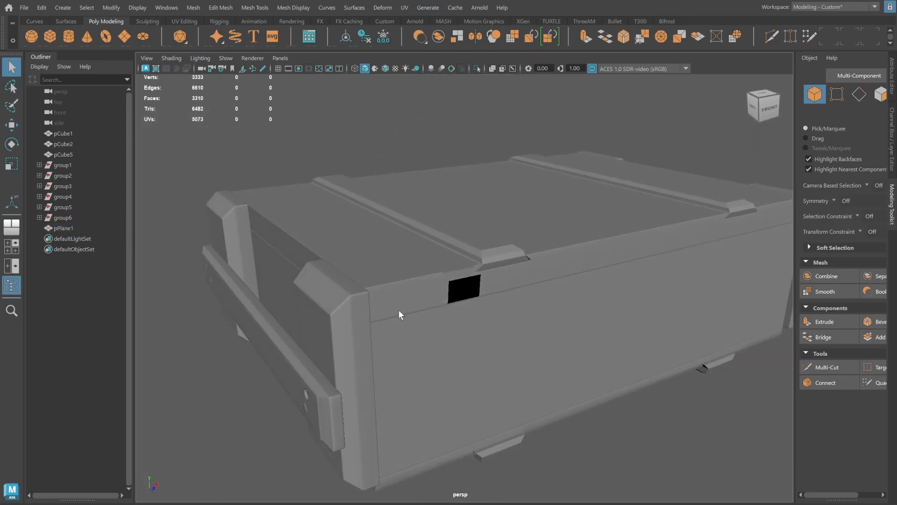
# Isolate the bent strip and inspect its shape from different angles.
pyautogui.click(463, 291)
pyautogui.press('f')
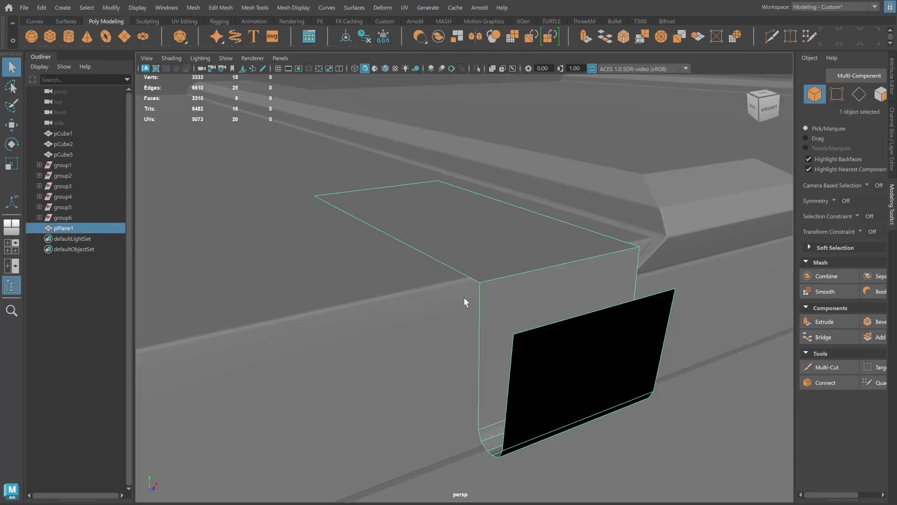
pyautogui.hotkey('ctrl', '1')
pyautogui.keyDown('alt'); pyautogui.moveTo(542, 273); pyautogui.dragTo(497, 266, button='right'); pyautogui.keyUp('alt')
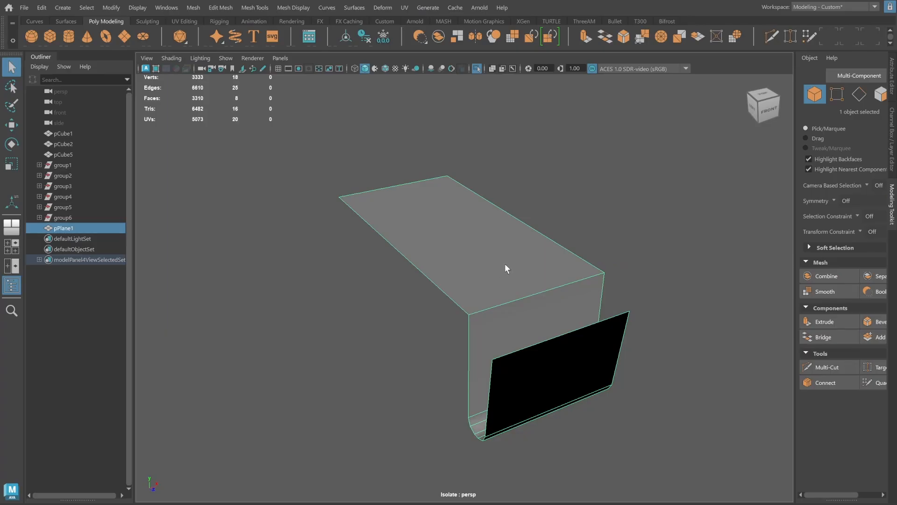
pyautogui.keyDown('alt'); pyautogui.moveTo(505, 263); pyautogui.dragTo(556, 259); pyautogui.keyUp('alt')
# Leave isolation and bevel the strip's upper bend edge with a fraction of 0.2 and 4 segments.
pyautogui.click(859, 94)
pyautogui.hotkey('ctrl', '1')
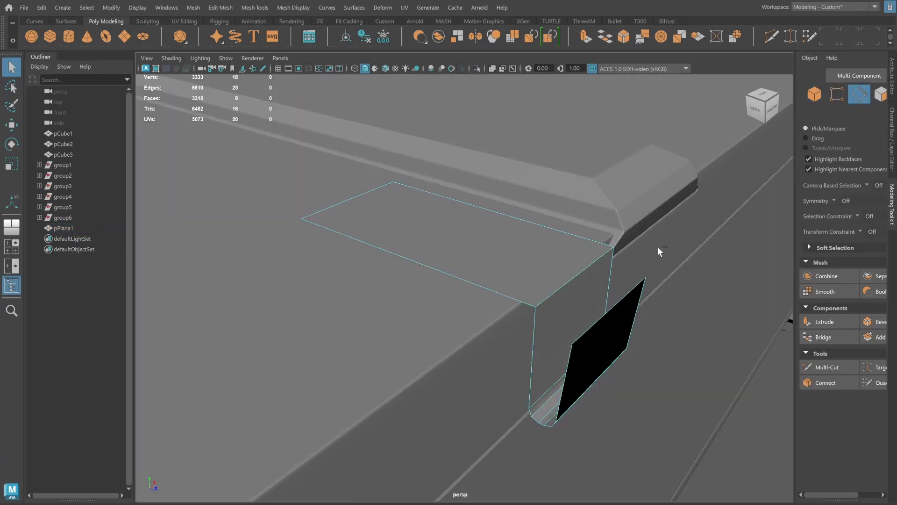
pyautogui.click(562, 288)
pyautogui.keyDown('alt'); pyautogui.moveTo(564, 282); pyautogui.dragTo(633, 246); pyautogui.keyUp('alt')
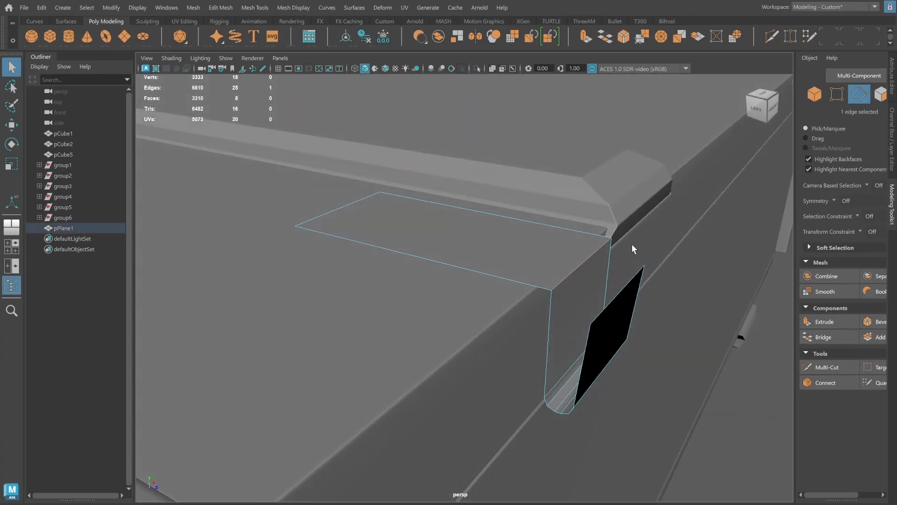
pyautogui.keyDown('shift'); pyautogui.moveTo(632, 244); pyautogui.dragTo(685, 246, button='right'); pyautogui.keyUp('shift')
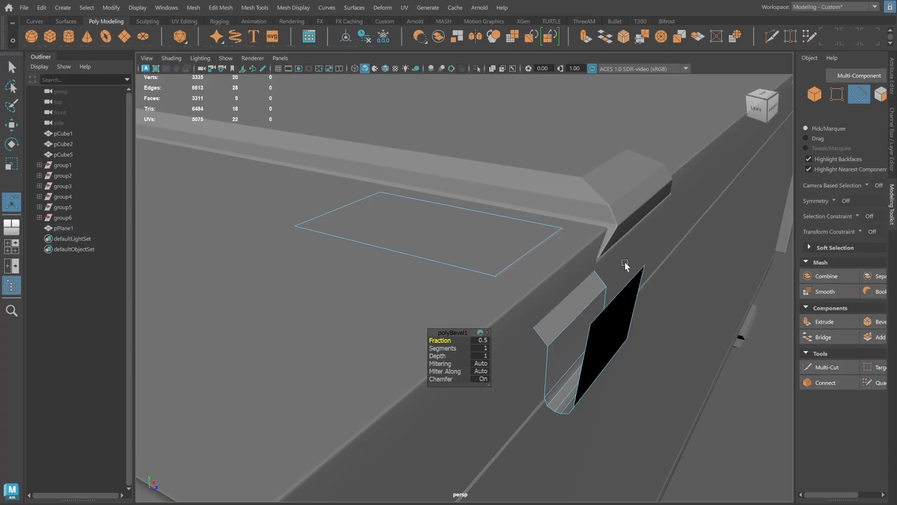
pyautogui.keyDown('alt'); pyautogui.moveTo(624, 261); pyautogui.dragTo(613, 244, button='middle'); pyautogui.keyUp('alt')
pyautogui.moveTo(438, 340)
pyautogui.mouseDown()
pyautogui.moveTo(441, 348)
pyautogui.moveTo(446, 340)
pyautogui.mouseUp()
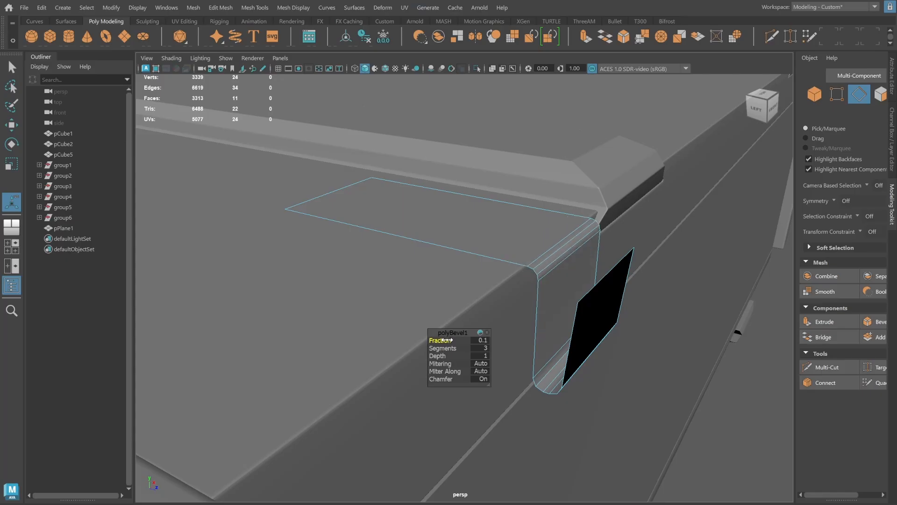
pyautogui.moveTo(447, 339); pyautogui.dragTo(444, 348)
pyautogui.click(441, 348)
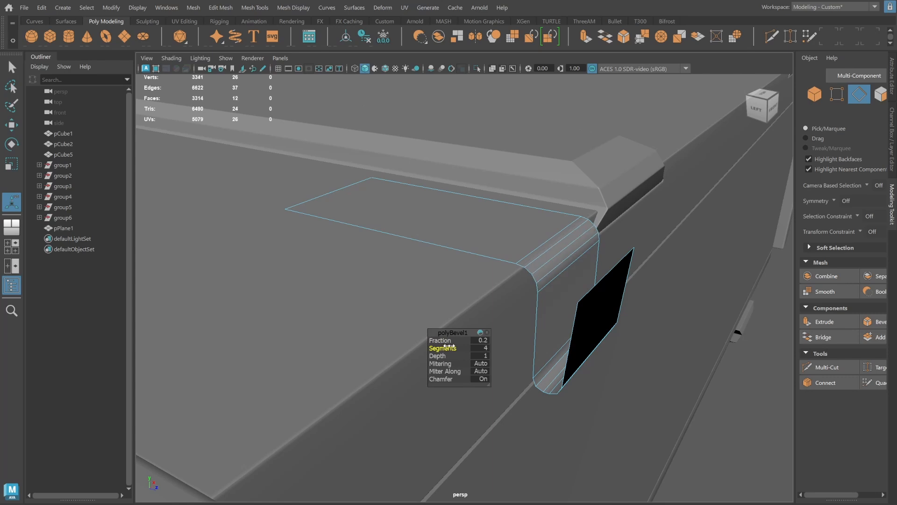
# Return to object selection, check the rounded strip against the crate, and isolate it.
pyautogui.keyDown('alt'); pyautogui.moveTo(596, 229); pyautogui.dragTo(538, 235); pyautogui.keyUp('alt')
pyautogui.click(815, 94)
pyautogui.click(685, 304)
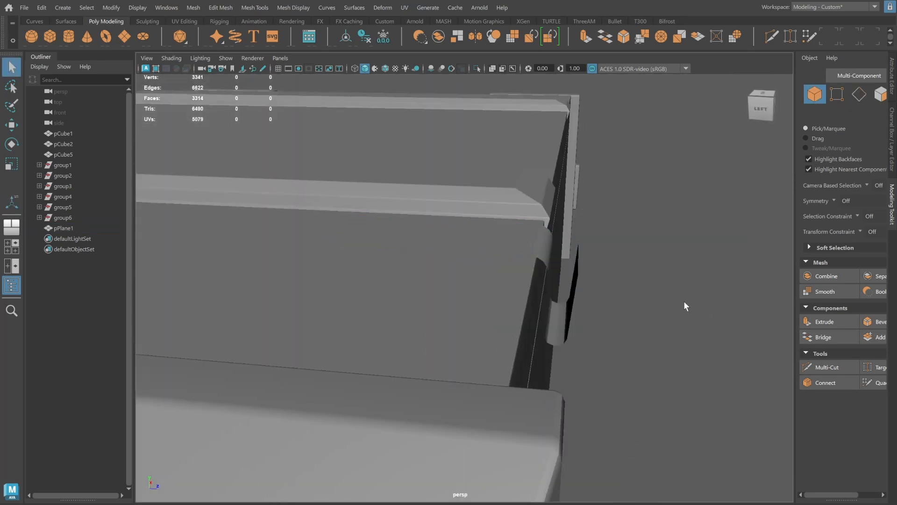
pyautogui.keyDown('alt'); pyautogui.moveTo(685, 304); pyautogui.dragTo(580, 271); pyautogui.keyUp('alt')
pyautogui.click(542, 282)
pyautogui.hotkey('ctrl', '1')
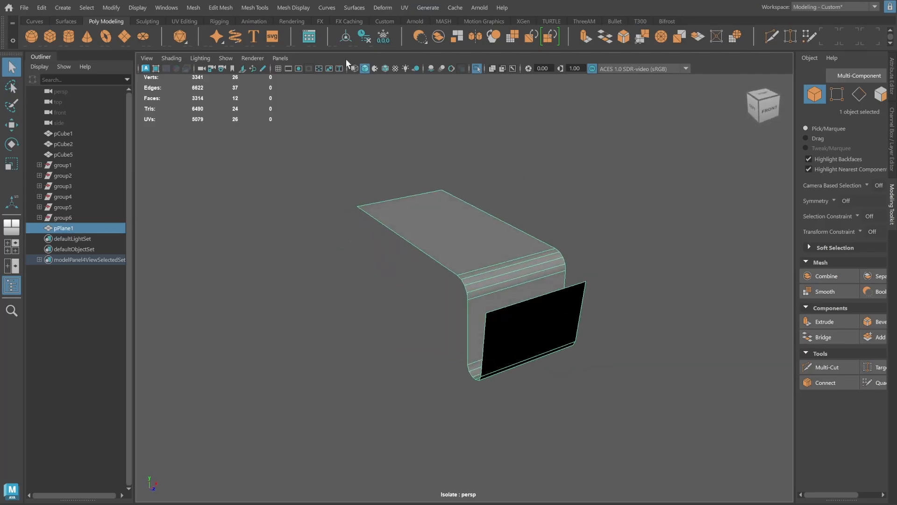
# Insert one edge loop lengthwise along the middle of the bent strip, using the Multiple edge loops setting with 1 loop.
pyautogui.keyDown('alt'); pyautogui.moveTo(405, 108); pyautogui.dragTo(469, 154); pyautogui.keyUp('alt')
pyautogui.keyDown('shift'); pyautogui.moveTo(470, 155); pyautogui.dragTo(443, 173, button='right'); pyautogui.keyUp('shift')
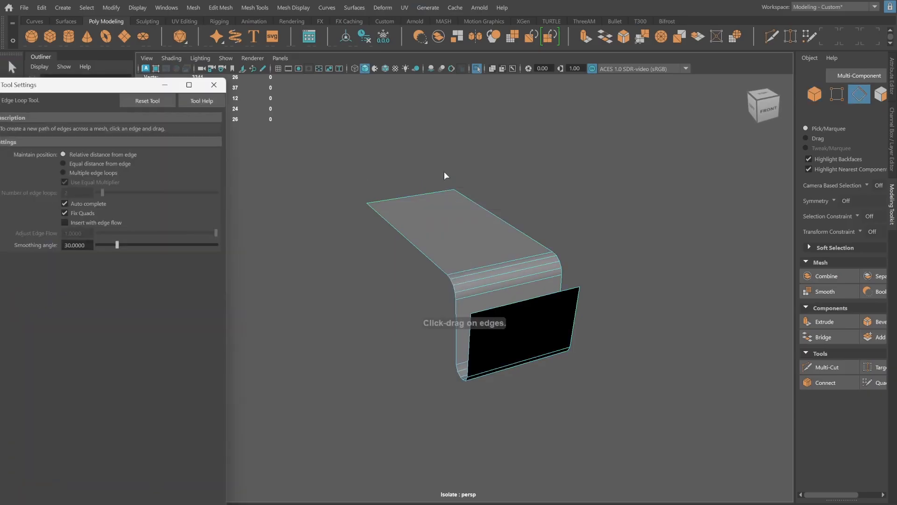
pyautogui.click(63, 172)
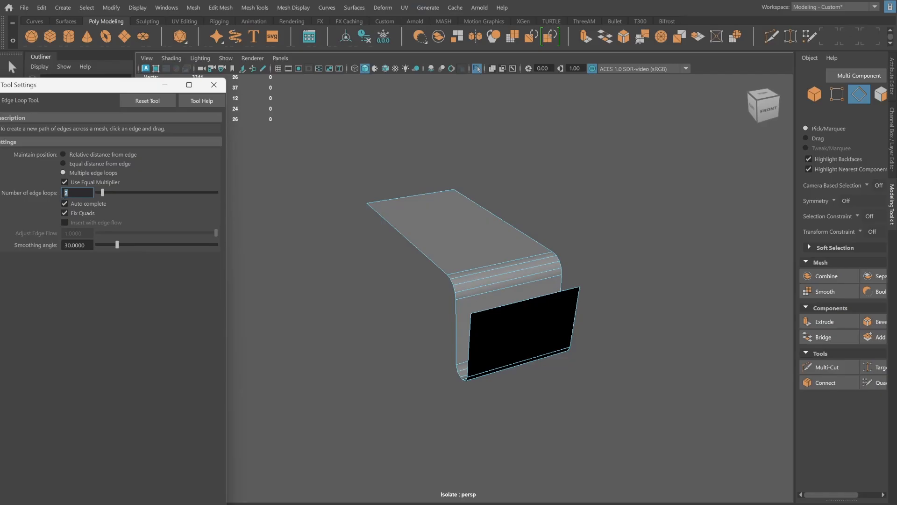
pyautogui.press('Return')
pyautogui.keyDown('alt'); pyautogui.moveTo(519, 272); pyautogui.dragTo(505, 274); pyautogui.keyUp('alt')
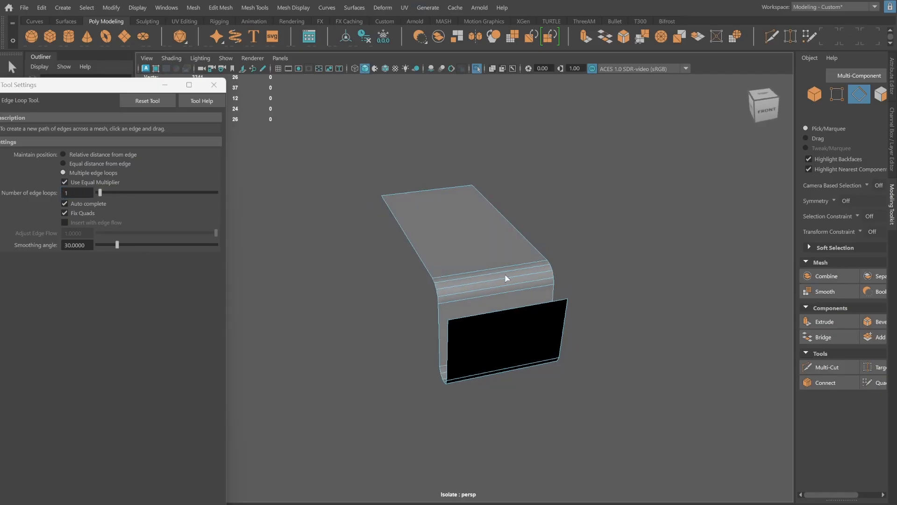
pyautogui.click(487, 272)
# Insert three evenly spaced edge loops across the strip's long flat section and return to object selection with the strip selected.
pyautogui.keyDown('alt'); pyautogui.moveTo(509, 272); pyautogui.dragTo(518, 289); pyautogui.keyUp('alt')
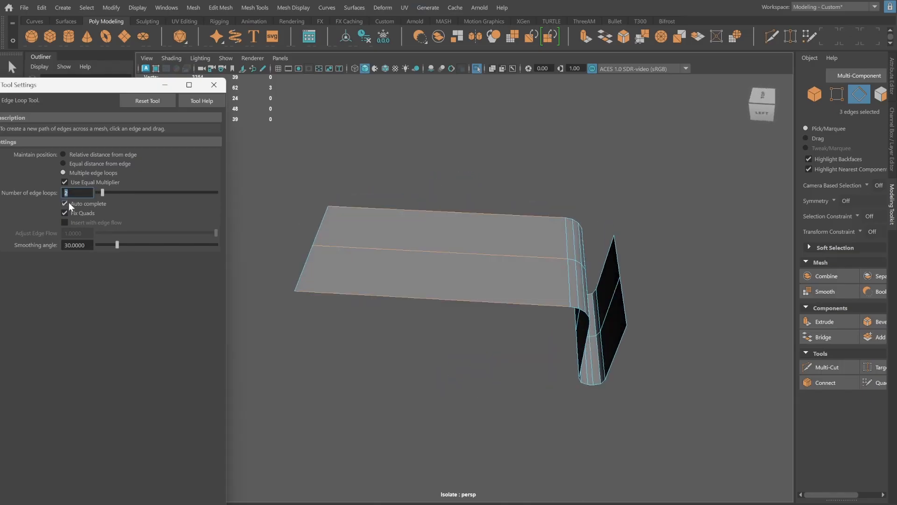
pyautogui.write('3')
pyautogui.press('Return')
pyautogui.click(463, 251)
pyautogui.click(214, 84)
pyautogui.click(813, 96)
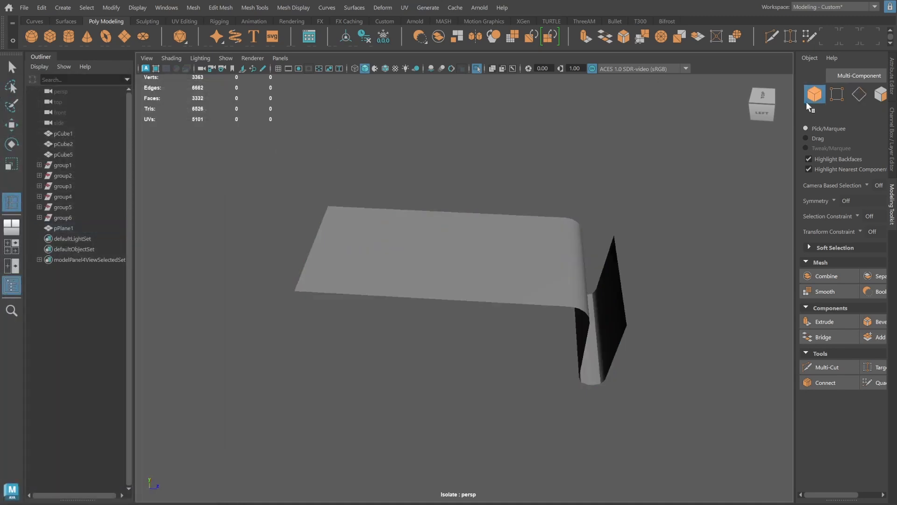
pyautogui.click(536, 252)
pyautogui.press('q')
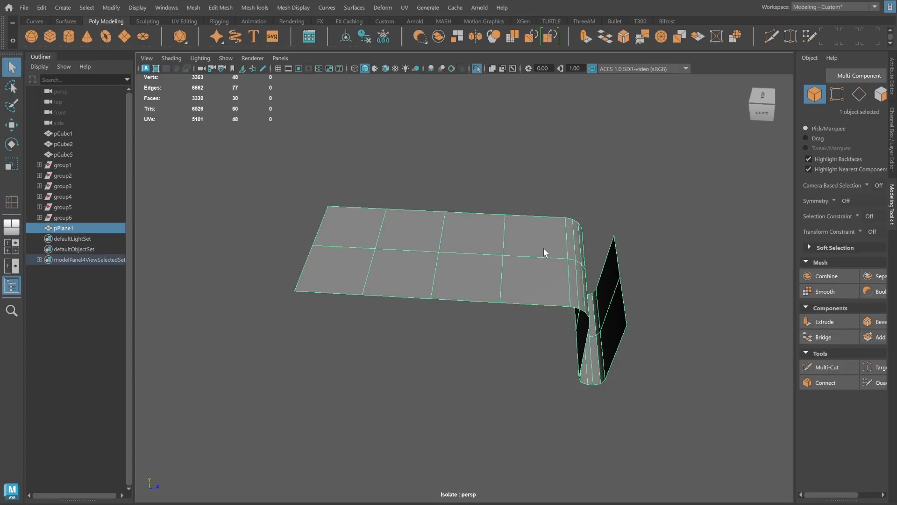
# Chamfer the three centre-line vertices on the strip's flat section with a width of 0.25.
pyautogui.click(841, 96)
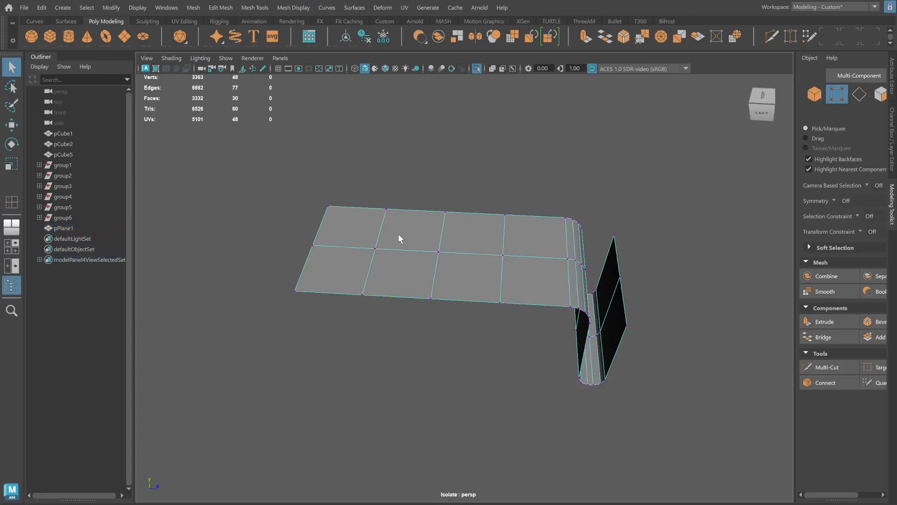
pyautogui.click(376, 249)
pyautogui.keyDown('alt'); pyautogui.moveTo(450, 252); pyautogui.dragTo(462, 262); pyautogui.keyUp('alt')
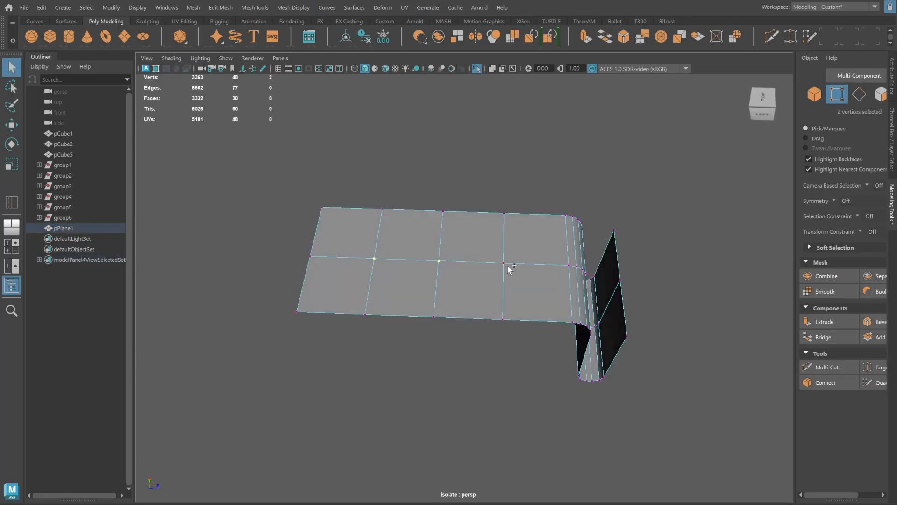
pyautogui.keyDown('shift'); pyautogui.moveTo(508, 231); pyautogui.dragTo(578, 232, button='right'); pyautogui.keyUp('shift')
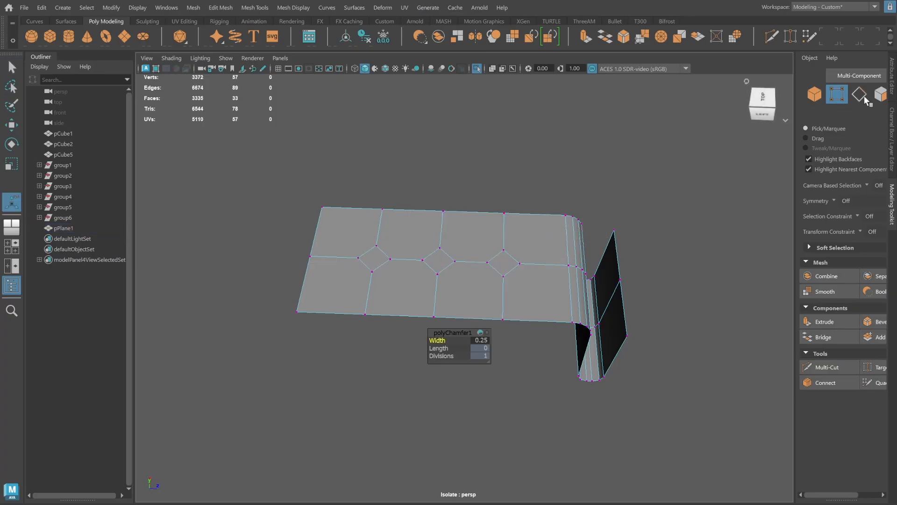
# Subdivide the three diamond faces on the strip with 2 divisions, then return to object selection.
pyautogui.click(880, 93)
pyautogui.click(373, 257)
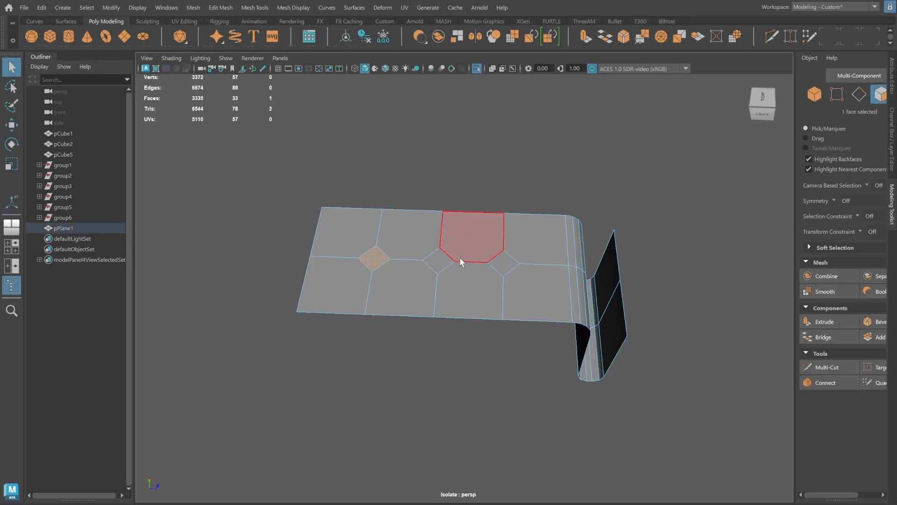
pyautogui.keyDown('shift'); pyautogui.click(439, 261); pyautogui.keyUp('shift')
pyautogui.keyDown('shift'); pyautogui.click(508, 269); pyautogui.keyUp('shift')
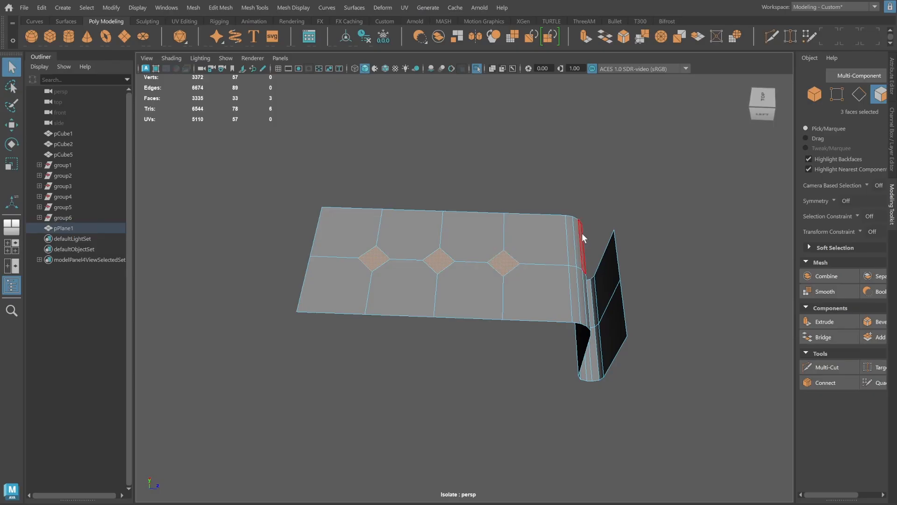
pyautogui.keyDown('shift'); pyautogui.moveTo(491, 226); pyautogui.dragTo(495, 295, button='right'); pyautogui.keyUp('shift')
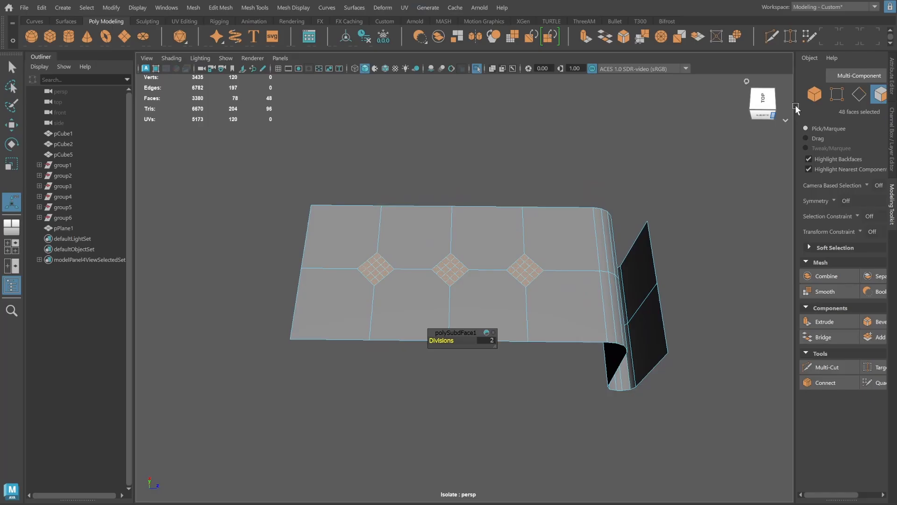
pyautogui.click(813, 96)
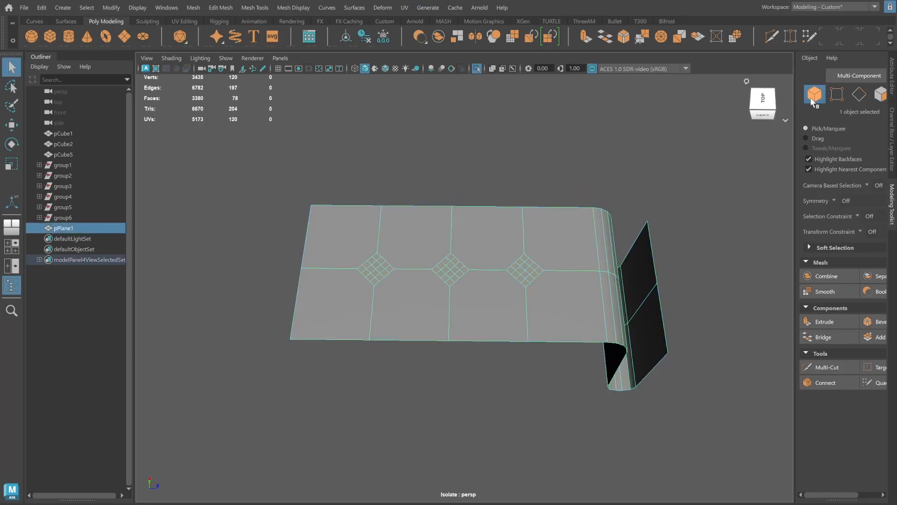
# Select all the small faces of the diamond farthest from the bend and circularize them.
pyautogui.keyDown('alt'); pyautogui.moveTo(500, 241); pyautogui.dragTo(500, 244); pyautogui.keyUp('alt')
pyautogui.click(880, 94)
pyautogui.scroll(2, 477, 229)
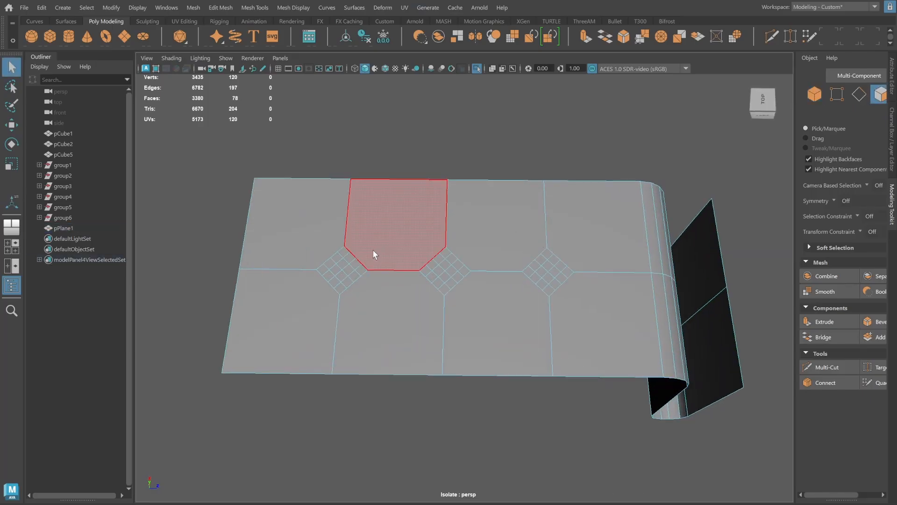
pyautogui.click(345, 254)
pyautogui.press('Tab')
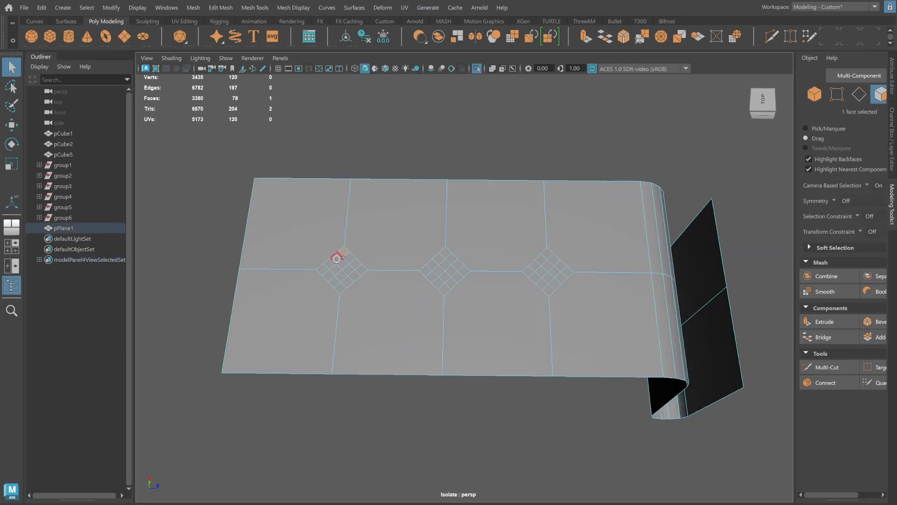
pyautogui.keyDown('alt'); pyautogui.moveTo(368, 261); pyautogui.dragTo(425, 263, button='right'); pyautogui.keyUp('alt')
pyautogui.keyDown('shift'); pyautogui.click(341, 252); pyautogui.keyUp('shift')
pyautogui.keyDown('shift'); pyautogui.click(333, 258); pyautogui.keyUp('shift')
pyautogui.keyDown('shift'); pyautogui.click(323, 263); pyautogui.keyUp('shift')
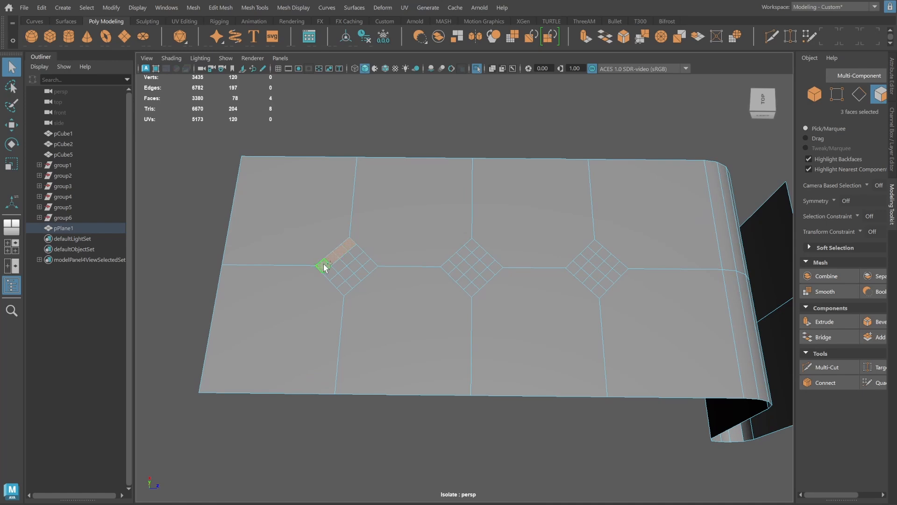
pyautogui.moveTo(325, 267)
pyautogui.mouseDown()
pyautogui.moveTo(351, 282)
pyautogui.moveTo(360, 276)
pyautogui.moveTo(354, 254)
pyautogui.moveTo(362, 267)
pyautogui.mouseUp()
pyautogui.keyDown('shift'); pyautogui.moveTo(377, 254); pyautogui.dragTo(395, 335, button='right'); pyautogui.keyUp('shift')
# Select all the small faces of the middle diamond and circularize them.
pyautogui.keyDown('alt'); pyautogui.moveTo(493, 248); pyautogui.dragTo(465, 242, button='middle'); pyautogui.keyUp('alt')
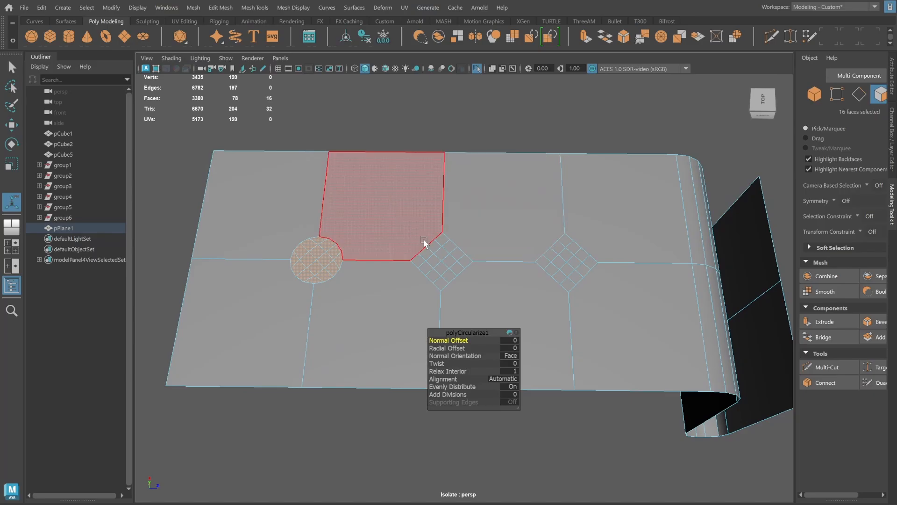
pyautogui.moveTo(443, 240)
pyautogui.mouseDown()
pyautogui.moveTo(427, 250)
pyautogui.moveTo(448, 262)
pyautogui.mouseUp()
pyautogui.keyDown('shift'); pyautogui.click(465, 262); pyautogui.keyUp('shift')
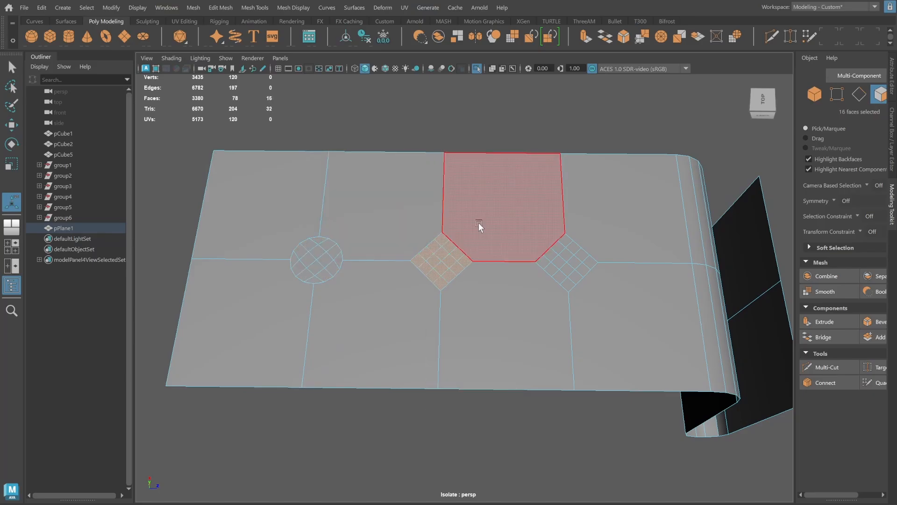
pyautogui.press('g')
# Select all the small faces of the diamond nearest the bend and circularize them.
pyautogui.keyDown('alt'); pyautogui.moveTo(574, 241); pyautogui.dragTo(531, 236, button='middle'); pyautogui.keyUp('alt')
pyautogui.moveTo(519, 234); pyautogui.dragTo(512, 245)
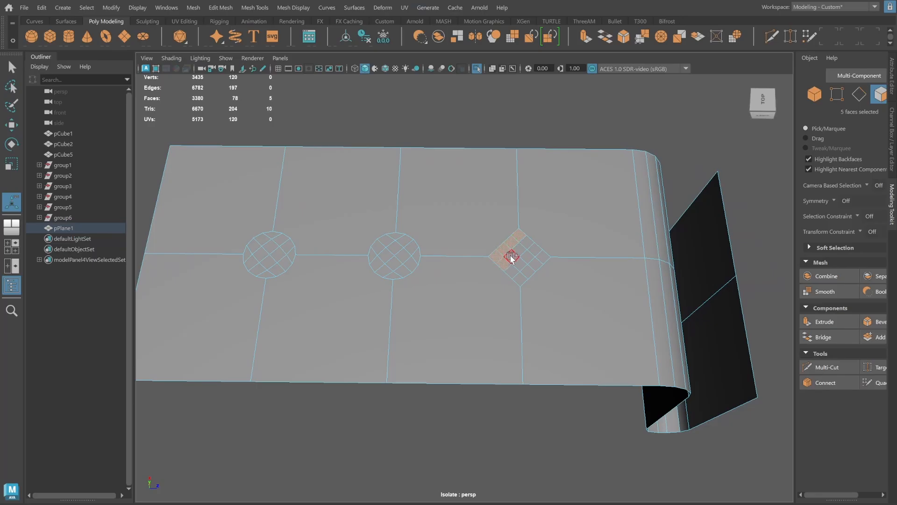
pyautogui.keyDown('shift'); pyautogui.click(511, 255); pyautogui.keyUp('shift')
pyautogui.keyDown('shift'); pyautogui.click(519, 249); pyautogui.keyUp('shift')
pyautogui.keyDown('shift'); pyautogui.click(533, 236); pyautogui.keyUp('shift')
pyautogui.keyDown('shift'); pyautogui.click(532, 237); pyautogui.keyUp('shift')
pyautogui.keyDown('shift'); pyautogui.click(527, 242); pyautogui.keyUp('shift')
pyautogui.keyDown('shift'); pyautogui.click(534, 249); pyautogui.keyUp('shift')
pyautogui.keyDown('shift'); pyautogui.click(526, 256); pyautogui.keyUp('shift')
pyautogui.moveTo(521, 257)
pyautogui.mouseDown()
pyautogui.moveTo(527, 271)
pyautogui.moveTo(541, 259)
pyautogui.mouseUp()
pyautogui.press('g')
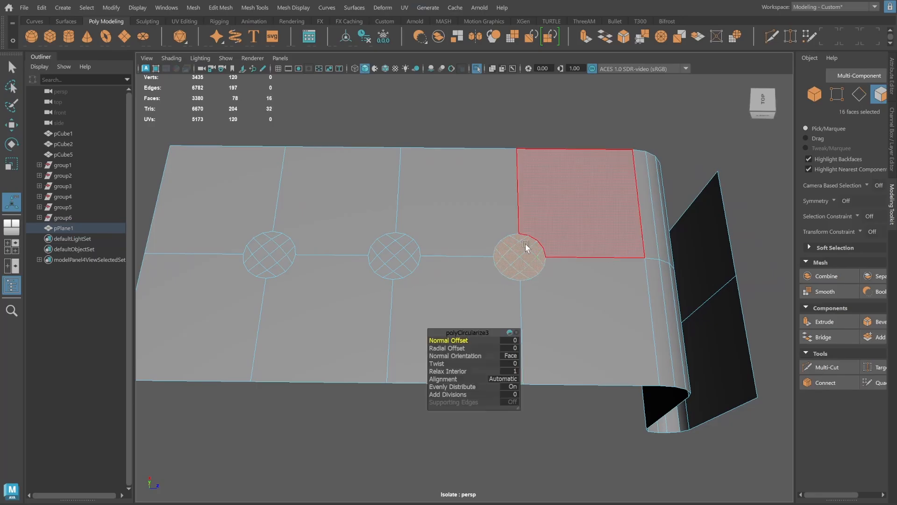
# Select the faces of all three circles together in the top view, then return to the perspective view.
pyautogui.press('space')
pyautogui.press('space')
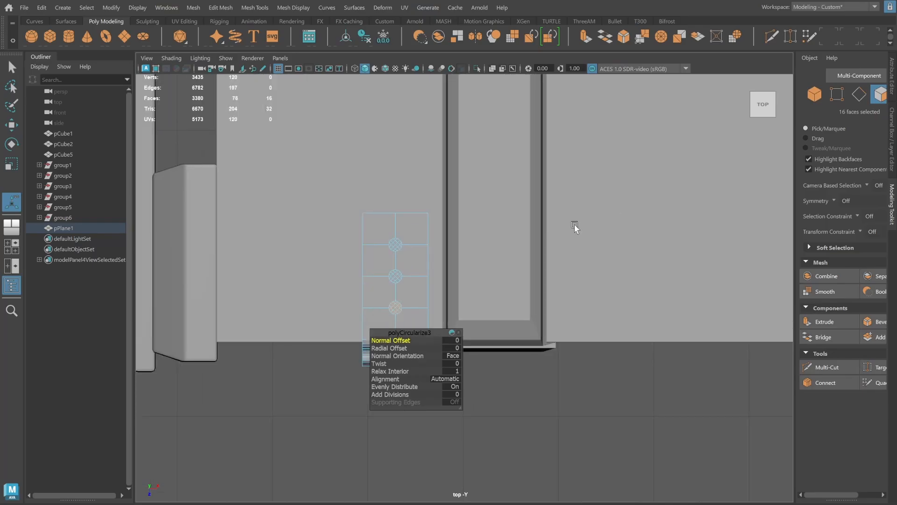
pyautogui.scroll(6, 430, 198)
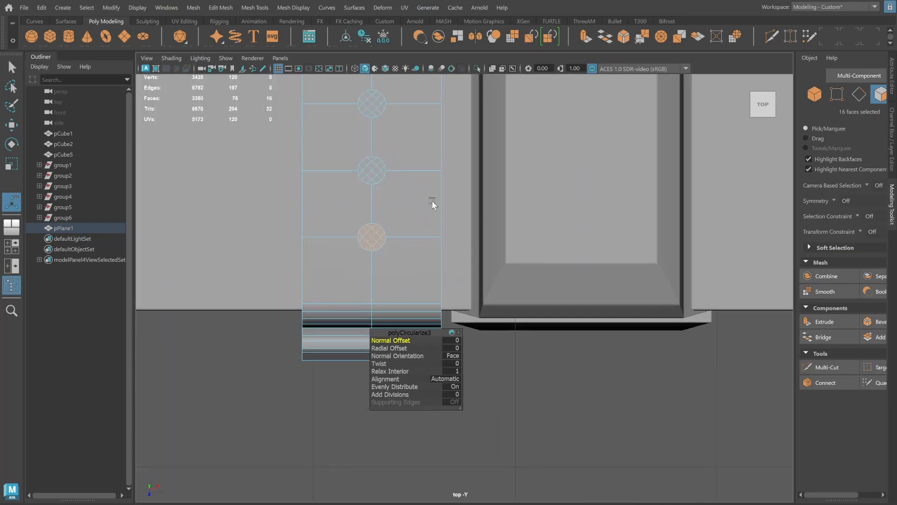
pyautogui.keyDown('alt'); pyautogui.moveTo(432, 200); pyautogui.dragTo(501, 231, button='middle'); pyautogui.keyUp('alt')
pyautogui.keyDown('shift'); pyautogui.moveTo(442, 204); pyautogui.dragTo(452, 211); pyautogui.keyUp('shift')
pyautogui.keyDown('alt'); pyautogui.moveTo(467, 226); pyautogui.dragTo(468, 244, button='middle'); pyautogui.keyUp('alt')
pyautogui.keyDown('shift'); pyautogui.click(432, 222); pyautogui.keyUp('shift')
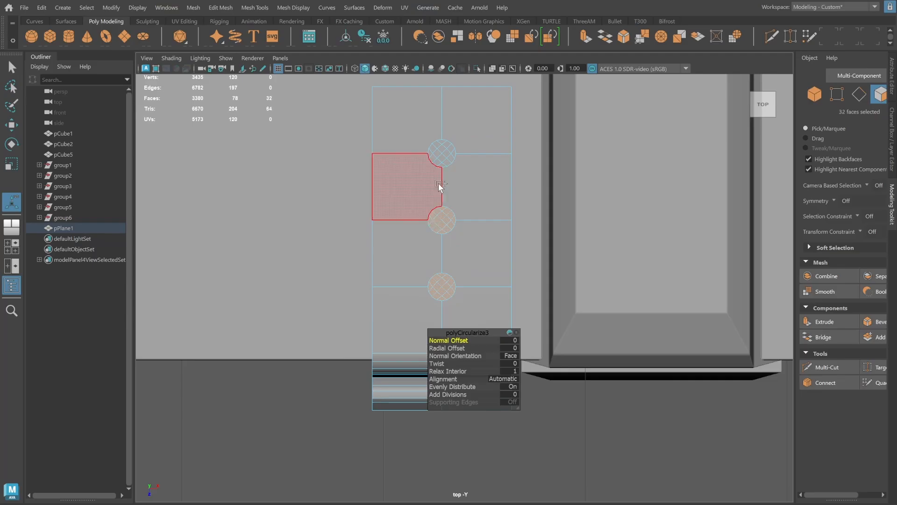
pyautogui.keyDown('shift'); pyautogui.moveTo(452, 161); pyautogui.dragTo(453, 162); pyautogui.keyUp('shift')
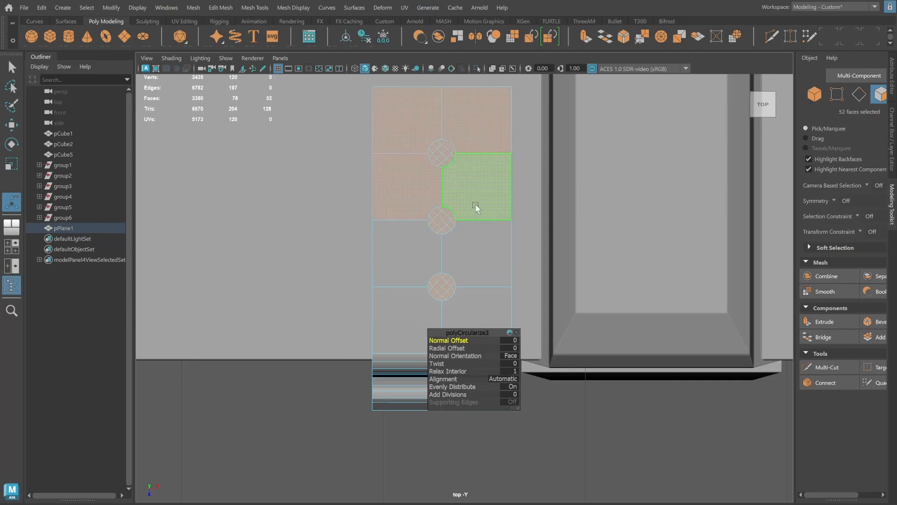
pyautogui.press('space')
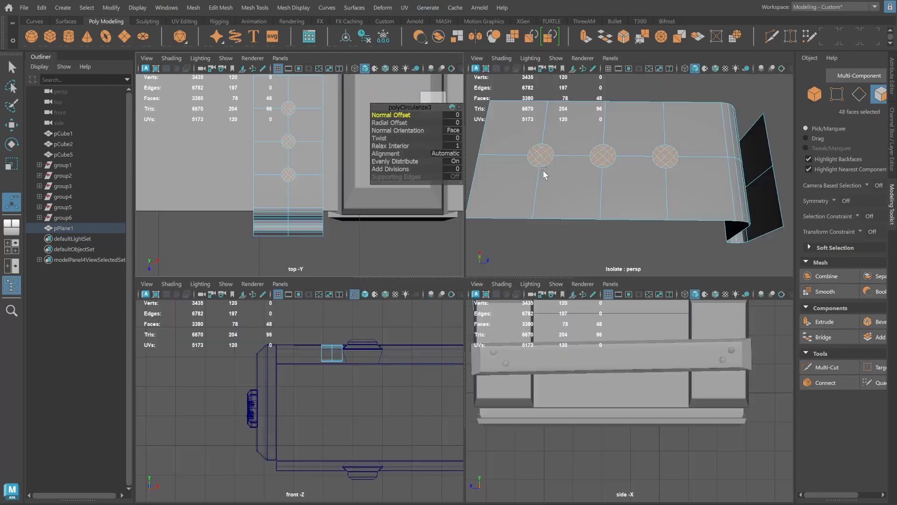
pyautogui.press('space')
pyautogui.keyDown('alt'); pyautogui.moveTo(493, 207); pyautogui.dragTo(491, 184); pyautogui.keyUp('alt')
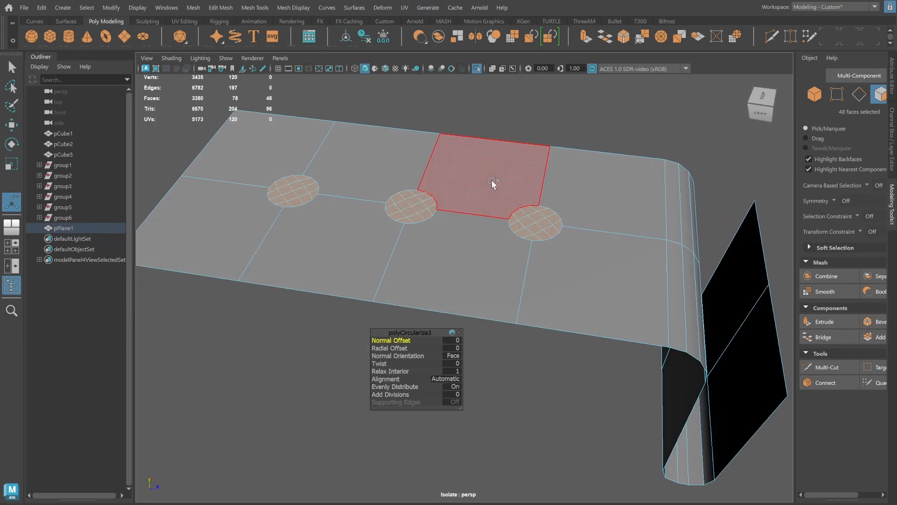
# Extrude the faces of the three circles with an offset of 0.01 to form a thin ring around each.
pyautogui.keyDown('shift'); pyautogui.moveTo(492, 181); pyautogui.dragTo(505, 213, button='right'); pyautogui.keyUp('shift')
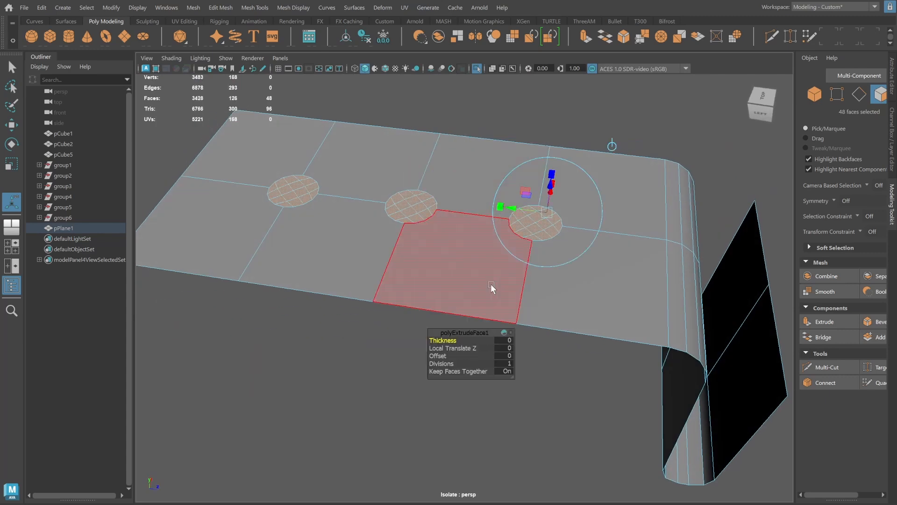
pyautogui.moveTo(438, 355); pyautogui.dragTo(498, 360)
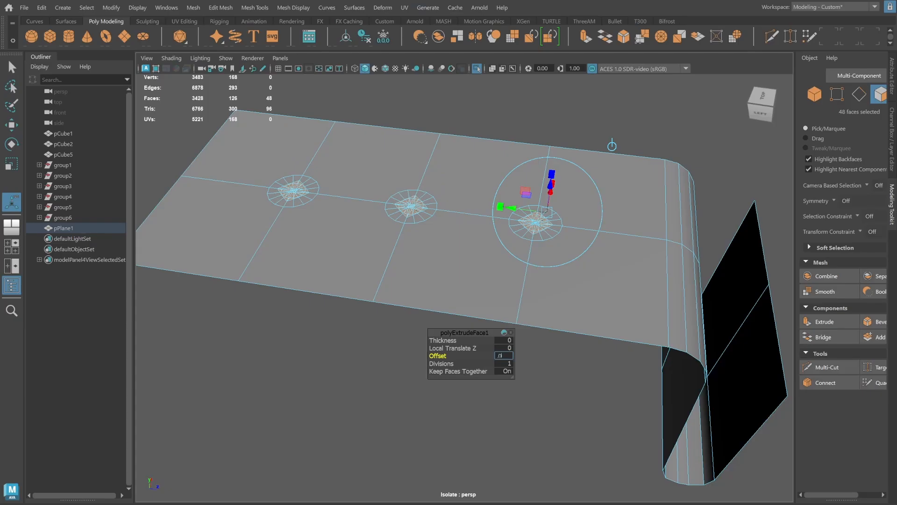
pyautogui.write('5')
pyautogui.press('Return')
pyautogui.click(509, 355)
pyautogui.write('.01')
pyautogui.press('Return')
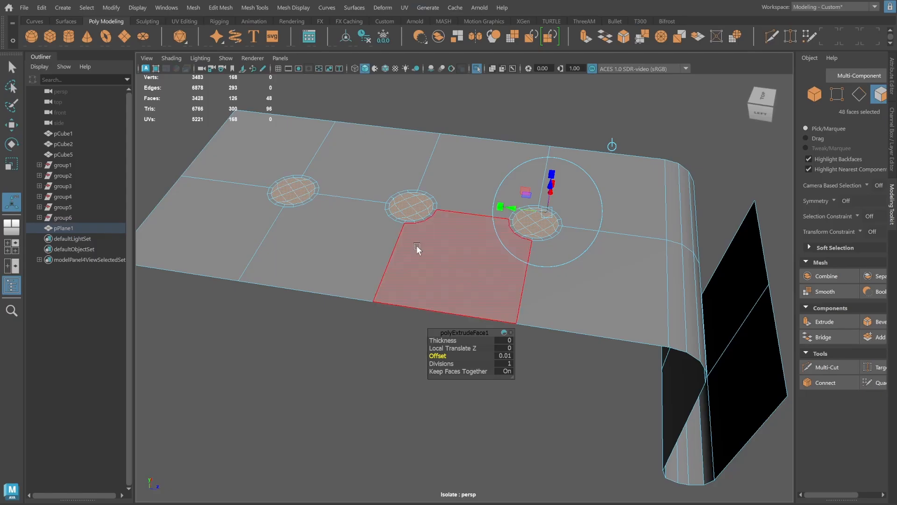
# Delete the faces inside the rings to open three round holes, then leave component mode and deselect the strip.
pyautogui.keyDown('alt'); pyautogui.moveTo(417, 246); pyautogui.dragTo(417, 254, button='middle'); pyautogui.keyUp('alt')
pyautogui.keyDown('alt'); pyautogui.moveTo(424, 252); pyautogui.dragTo(414, 244, button='right'); pyautogui.keyUp('alt')
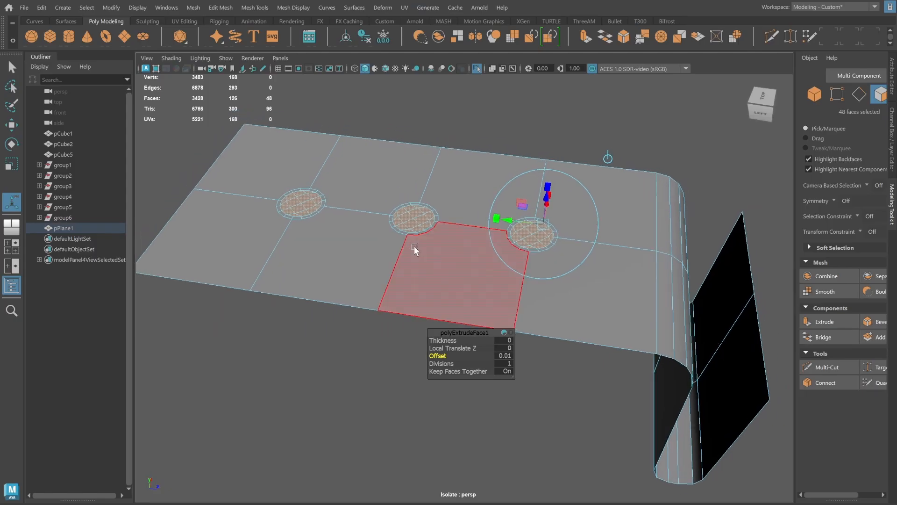
pyautogui.press('Delete')
pyautogui.press('F8')
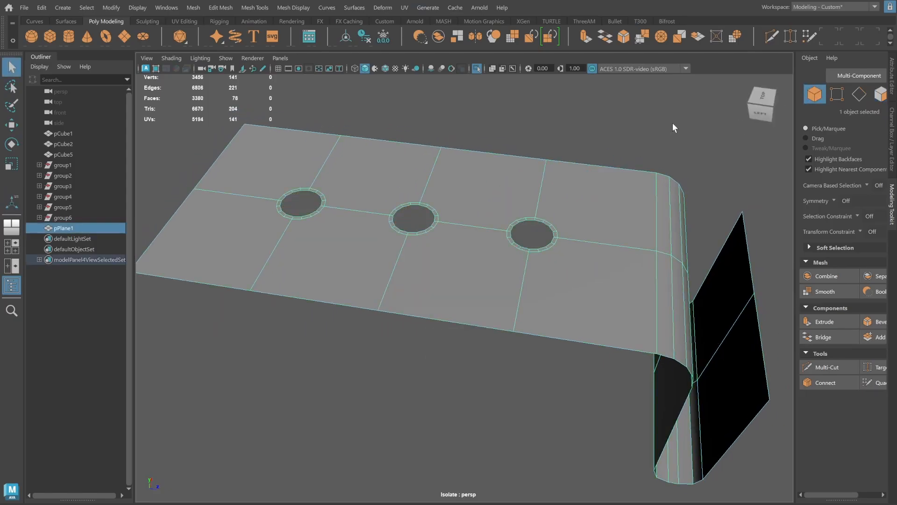
pyautogui.click(656, 126)
# Leave isolation and select the perforated strip to check it against the crate.
pyautogui.keyDown('alt'); pyautogui.moveTo(668, 236); pyautogui.dragTo(617, 244, button='right'); pyautogui.keyUp('alt')
pyautogui.keyDown('alt'); pyautogui.moveTo(617, 244); pyautogui.dragTo(524, 273); pyautogui.keyUp('alt')
pyautogui.hotkey('ctrl', '1')
pyautogui.click(524, 278)
pyautogui.click(528, 272)
pyautogui.scroll(2, 547, 311)
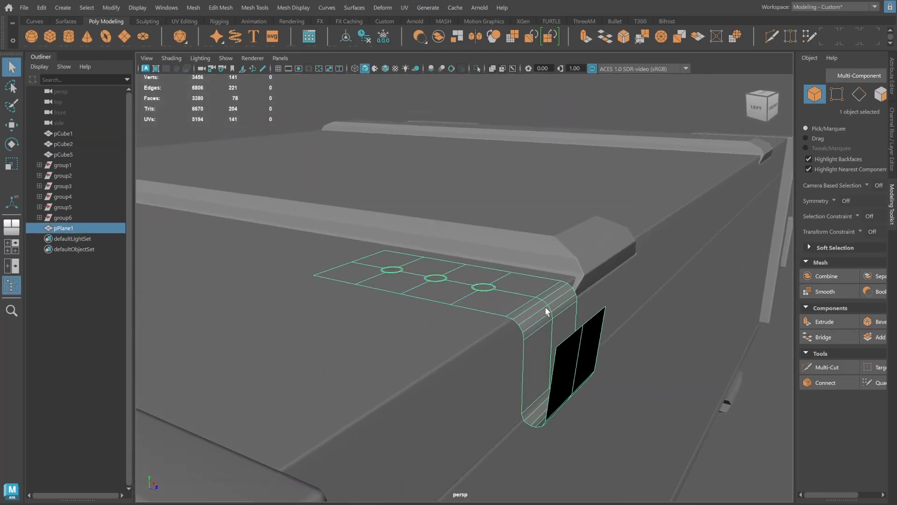
# Extrude the whole strip to give it a slight thickness, then return to object selection.
pyautogui.keyDown('alt'); pyautogui.moveTo(547, 311); pyautogui.dragTo(489, 239); pyautogui.keyUp('alt')
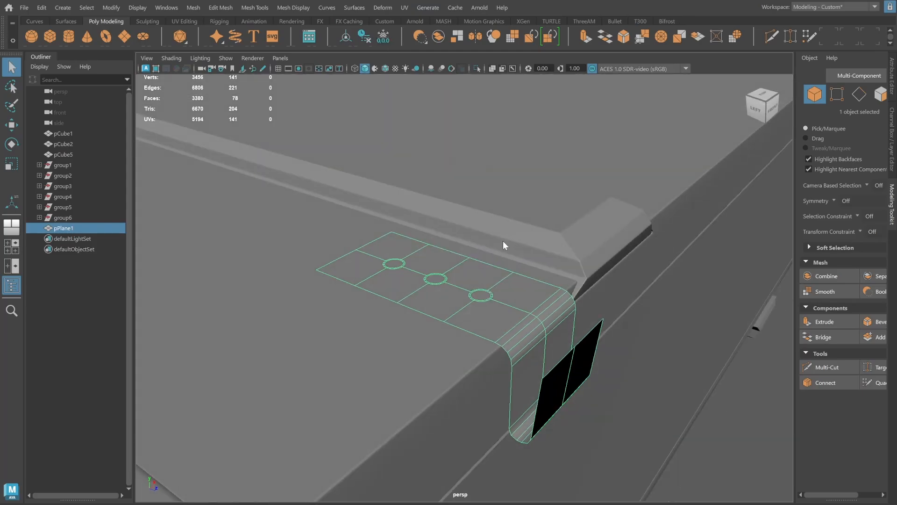
pyautogui.keyDown('shift'); pyautogui.moveTo(503, 229); pyautogui.dragTo(506, 259, button='right'); pyautogui.keyUp('shift')
pyautogui.keyDown('alt'); pyautogui.moveTo(506, 259); pyautogui.dragTo(526, 279); pyautogui.keyUp('alt')
pyautogui.moveTo(532, 324); pyautogui.dragTo(503, 246)
pyautogui.click(814, 94)
# Inspect the thickened strip on the crate's lid edge from several angles, keeping it selected.
pyautogui.scroll(-5, 459, 232)
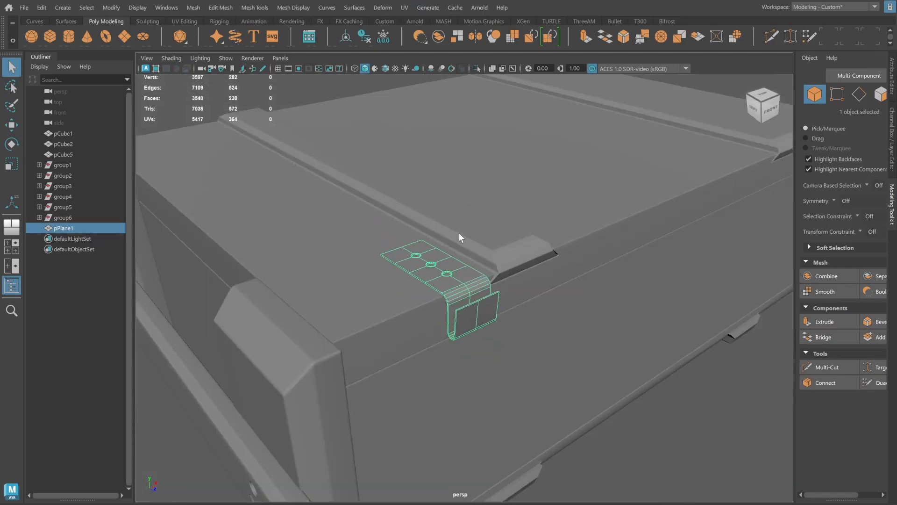
pyautogui.scroll(-2, 459, 233)
pyautogui.click(545, 214)
pyautogui.keyDown('alt'); pyautogui.moveTo(545, 215); pyautogui.dragTo(486, 276); pyautogui.keyUp('alt')
pyautogui.click(486, 276)
pyautogui.keyDown('alt'); pyautogui.moveTo(491, 254); pyautogui.dragTo(506, 277, button='middle'); pyautogui.keyUp('alt')
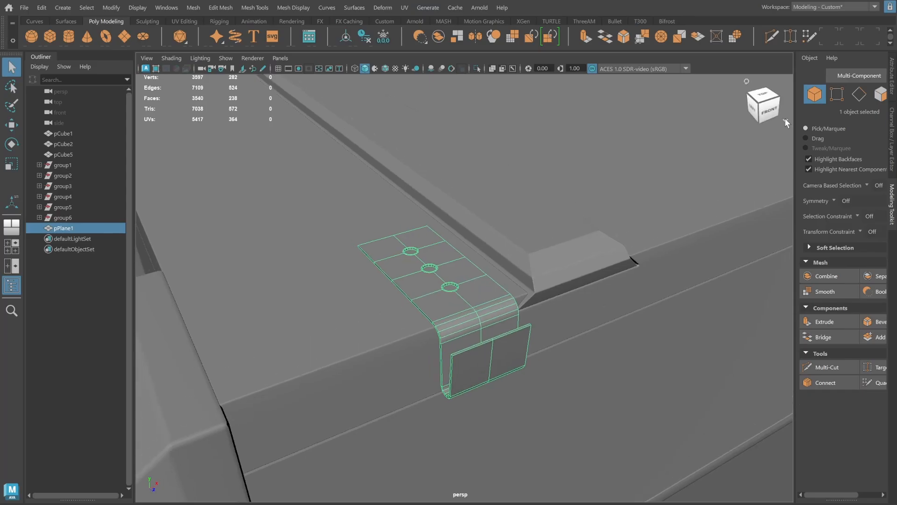
# Bevel the rim edges of the strip's round holes with fraction 0.2 and 2 segments, then return to object selection.
pyautogui.click(836, 94)
pyautogui.click(447, 287)
pyautogui.press('f')
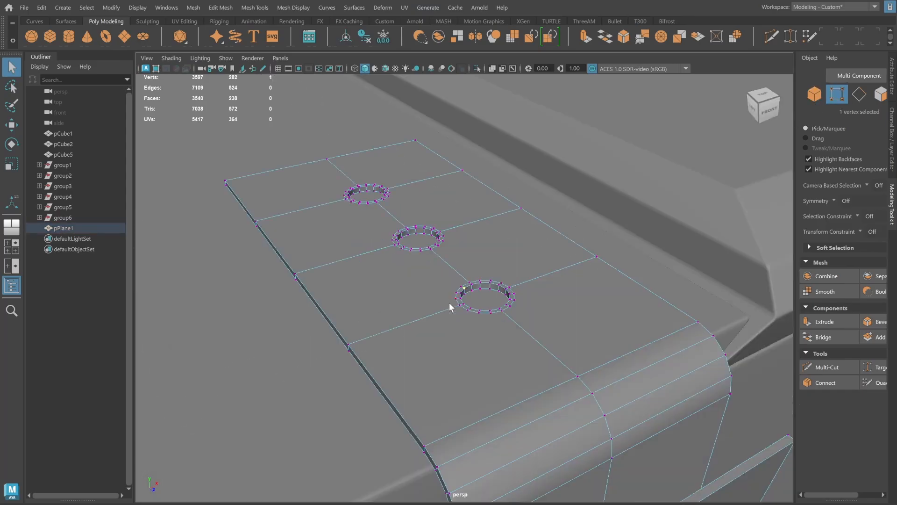
pyautogui.press('F10')
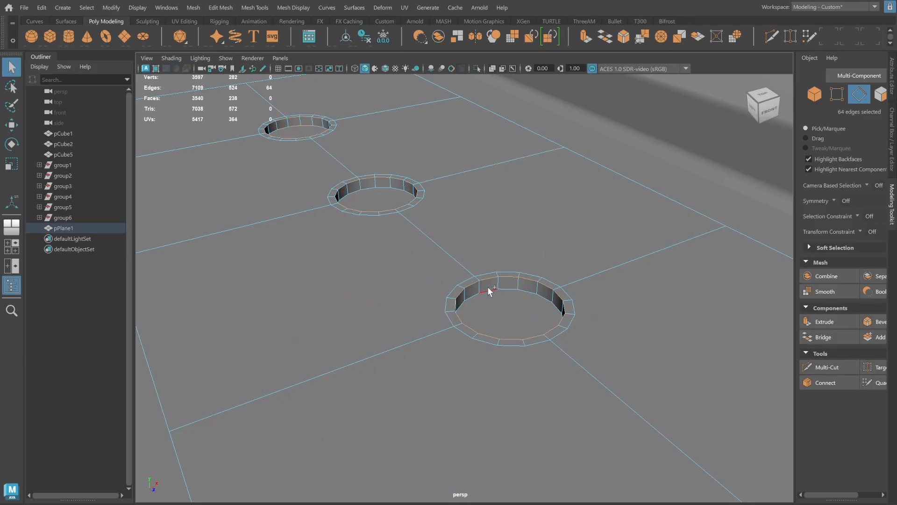
pyautogui.keyDown('shift'); pyautogui.moveTo(528, 246); pyautogui.dragTo(577, 250, button='right'); pyautogui.keyUp('shift')
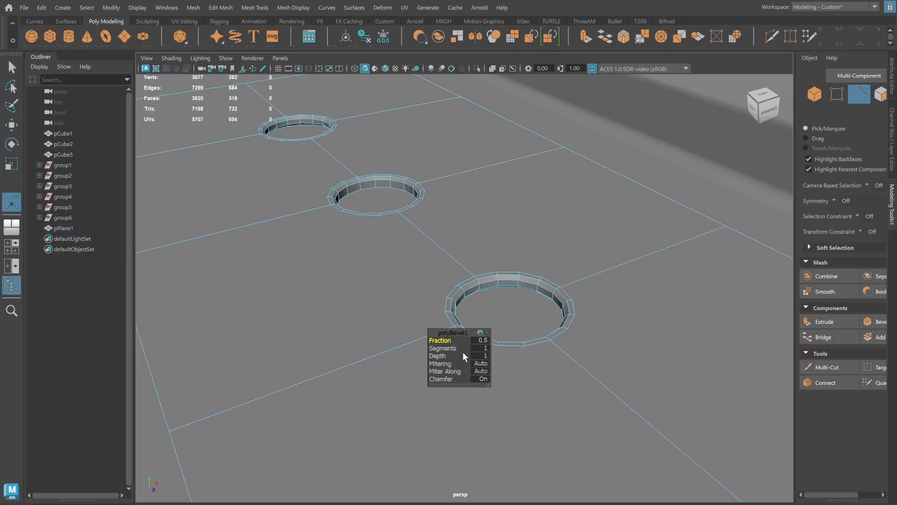
pyautogui.moveTo(442, 348)
pyautogui.mouseDown()
pyautogui.moveTo(451, 348)
pyautogui.moveTo(427, 340)
pyautogui.mouseUp()
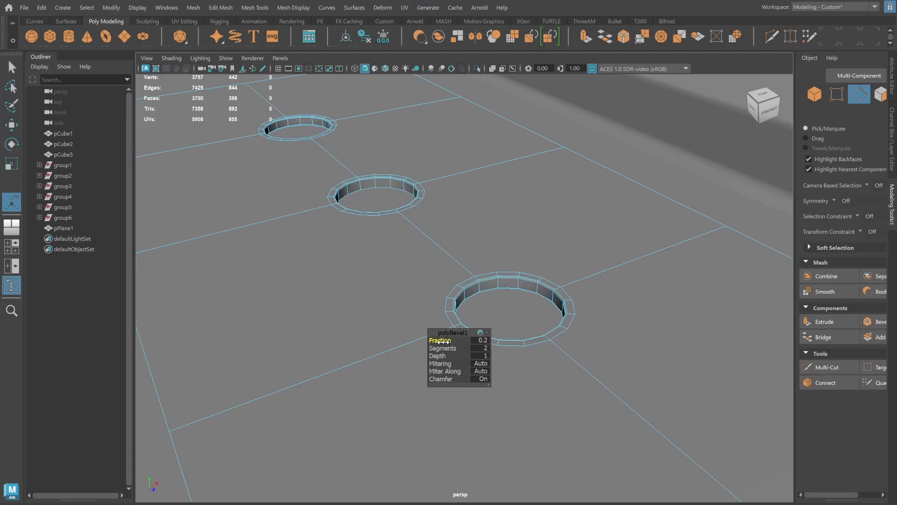
pyautogui.keyDown('alt'); pyautogui.moveTo(509, 289); pyautogui.dragTo(219, 247, button='right'); pyautogui.keyUp('alt')
pyautogui.click(815, 94)
pyautogui.keyDown('alt'); pyautogui.moveTo(514, 259); pyautogui.dragTo(204, 260, button='right'); pyautogui.keyUp('alt')
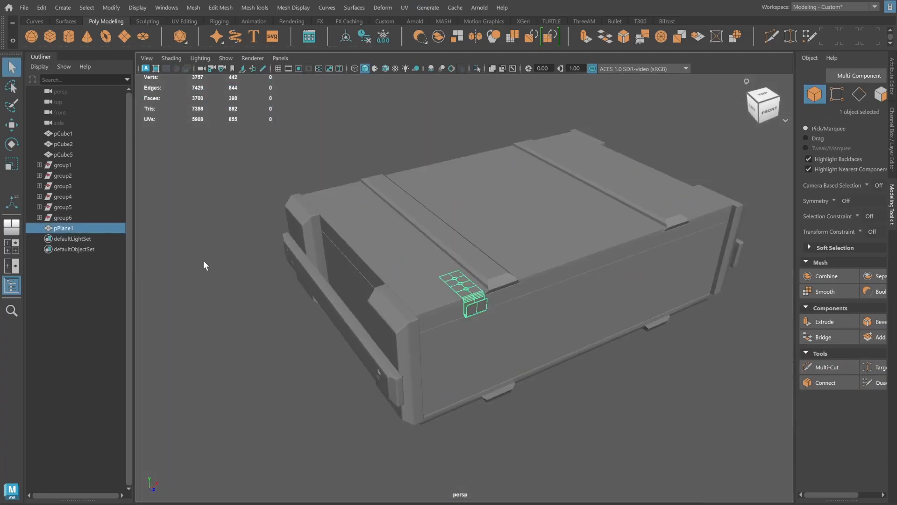
# Select the perforated strip on the crate's lid edge and isolate it.
pyautogui.click(204, 260)
pyautogui.keyDown('alt'); pyautogui.moveTo(203, 260); pyautogui.dragTo(520, 286); pyautogui.keyUp('alt')
pyautogui.click(520, 286)
pyautogui.press('f')
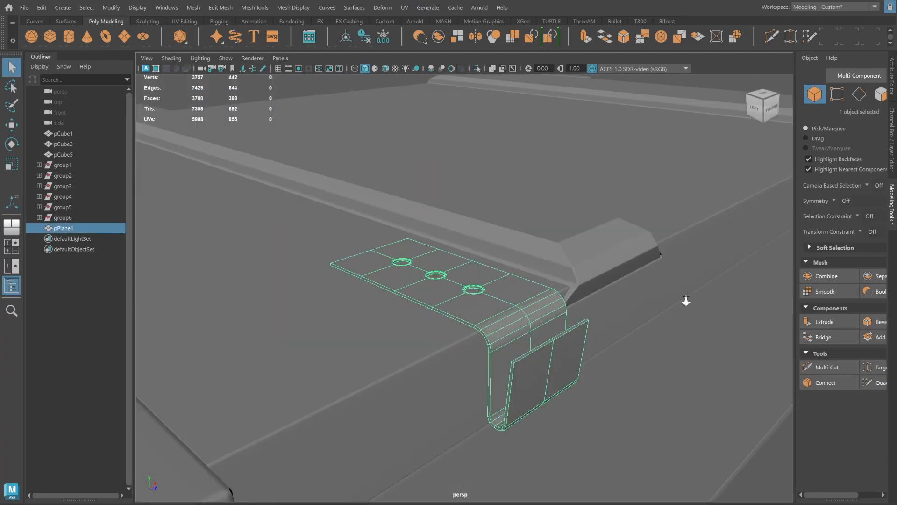
pyautogui.hotkey('ctrl', '1')
# Select the long border edge loops around both sides of the strip's outline and bevel them, then return to object selection.
pyautogui.click(859, 93)
pyautogui.doubleClick(388, 294)
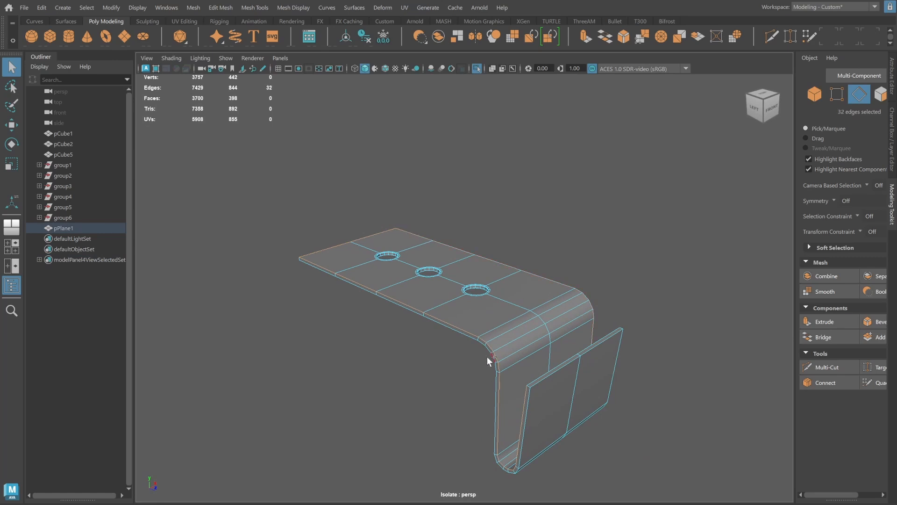
pyautogui.keyDown('shift'); pyautogui.doubleClick(541, 373); pyautogui.keyUp('shift')
pyautogui.keyDown('alt'); pyautogui.moveTo(608, 336); pyautogui.dragTo(517, 313); pyautogui.keyUp('alt')
pyautogui.keyDown('shift'); pyautogui.doubleClick(496, 309); pyautogui.keyUp('shift')
pyautogui.keyDown('alt'); pyautogui.moveTo(467, 360); pyautogui.dragTo(291, 271); pyautogui.keyUp('alt')
pyautogui.keyDown('alt'); pyautogui.moveTo(291, 271); pyautogui.dragTo(503, 312, button='right'); pyautogui.keyUp('alt')
pyautogui.hotkey('ctrl', 'b')
pyautogui.keyDown('alt'); pyautogui.moveTo(503, 312); pyautogui.dragTo(509, 233, button='middle'); pyautogui.keyUp('alt')
pyautogui.moveTo(439, 347); pyautogui.dragTo(446, 340)
pyautogui.press('q')
pyautogui.press('F8')
pyautogui.click(458, 308)
# Leave isolation and check the beveled strip on the crate from several angles.
pyautogui.keyDown('alt'); pyautogui.moveTo(460, 303); pyautogui.dragTo(473, 239, button='right'); pyautogui.keyUp('alt')
pyautogui.keyDown('alt'); pyautogui.moveTo(473, 238); pyautogui.dragTo(568, 254); pyautogui.keyUp('alt')
pyautogui.hotkey('ctrl', '1')
pyautogui.keyDown('alt'); pyautogui.moveTo(568, 254); pyautogui.dragTo(481, 254, button='right'); pyautogui.keyUp('alt')
pyautogui.click(385, 68)
pyautogui.keyDown('alt'); pyautogui.moveTo(486, 260); pyautogui.dragTo(549, 265); pyautogui.keyUp('alt')
pyautogui.moveTo(467, 285)
pyautogui.keyDown('alt'); pyautogui.mouseDown()
pyautogui.moveTo(551, 263)
pyautogui.moveTo(363, 287)
pyautogui.moveTo(500, 251)
pyautogui.moveTo(423, 255)
pyautogui.moveTo(502, 304)
pyautogui.mouseUp(); pyautogui.keyUp('alt')
pyautogui.hotkey('alt', '5')
# Duplicate the latch strip and move the copy along the lid edge to the outer side of the other batten, then deselect it.
pyautogui.click(372, 320)
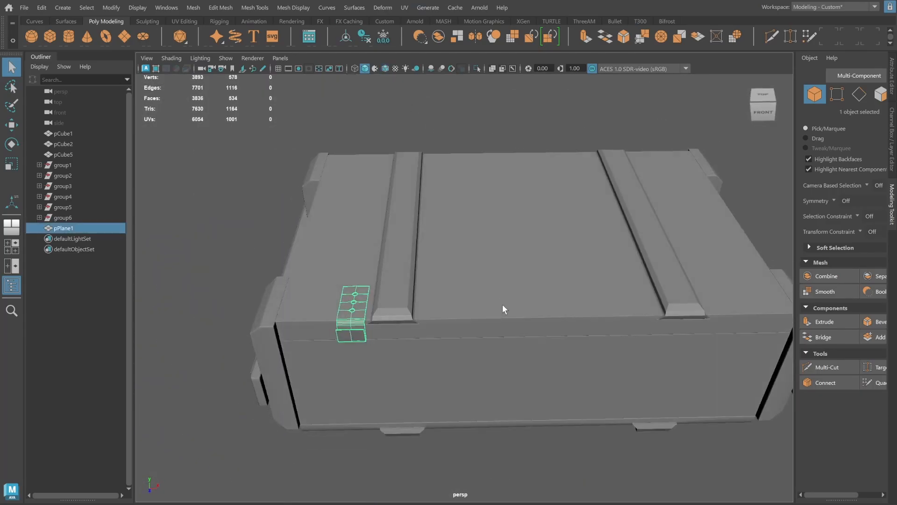
pyautogui.press('w')
pyautogui.hotkey('ctrl', 'd')
pyautogui.moveTo(398, 313); pyautogui.dragTo(767, 307)
pyautogui.keyDown('alt'); pyautogui.moveTo(636, 324); pyautogui.dragTo(573, 314, button='middle'); pyautogui.keyUp('alt')
pyautogui.keyDown('alt'); pyautogui.moveTo(572, 315); pyautogui.dragTo(486, 262); pyautogui.keyUp('alt')
pyautogui.click(514, 164)
pyautogui.keyDown('alt'); pyautogui.moveTo(554, 256); pyautogui.dragTo(609, 259); pyautogui.keyUp('alt')
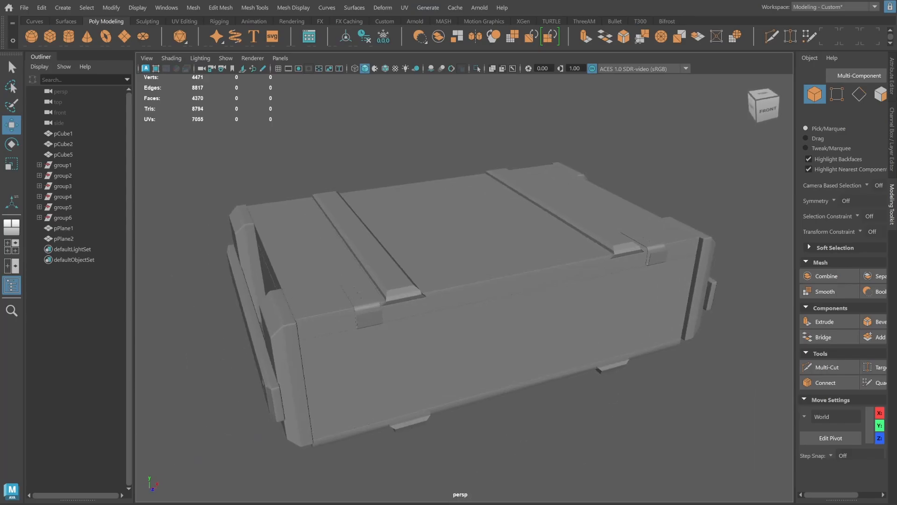
pyautogui.keyDown('alt'); pyautogui.moveTo(514, 280); pyautogui.dragTo(542, 264); pyautogui.keyUp('alt')
pyautogui.press('q')
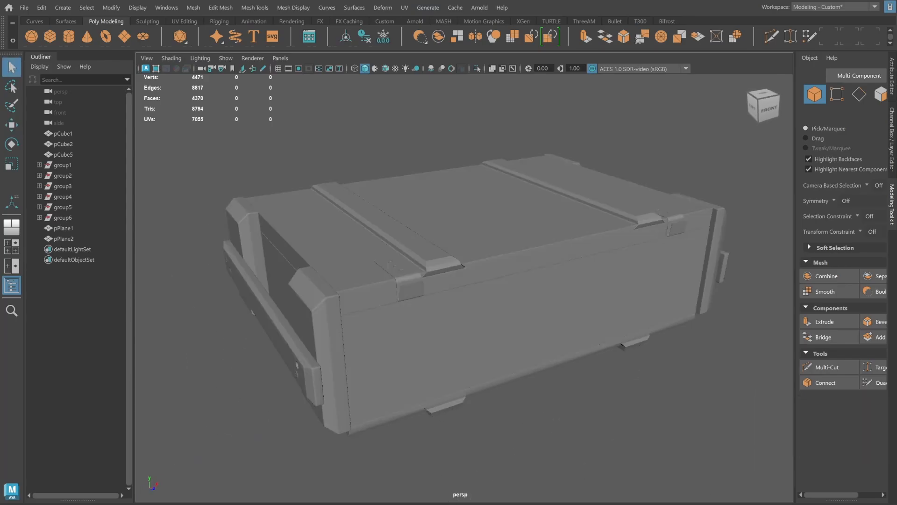
pyautogui.keyDown('alt'); pyautogui.moveTo(289, 295); pyautogui.dragTo(323, 292); pyautogui.keyUp('alt')
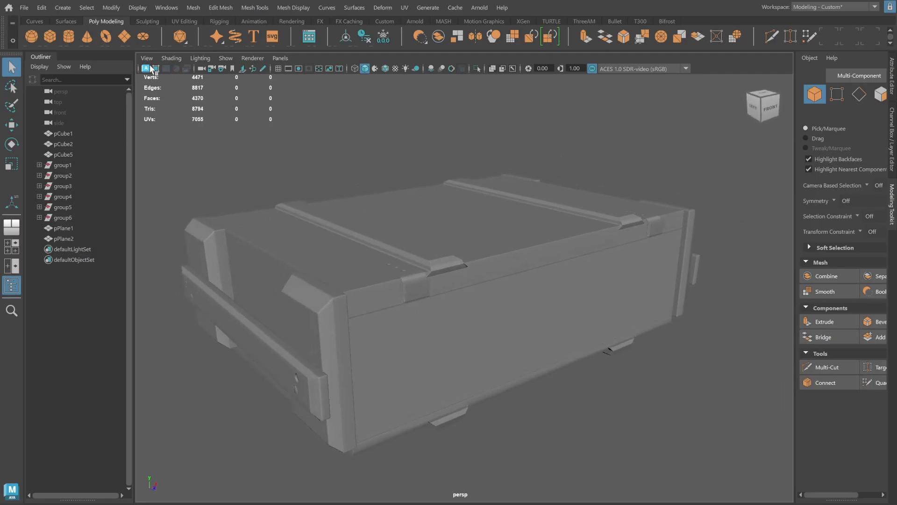
# Create a polygon torus and move it to just in front of the first latch strip.
pyautogui.click(104, 37)
pyautogui.keyDown('alt'); pyautogui.moveTo(534, 316); pyautogui.dragTo(513, 319); pyautogui.keyUp('alt')
pyautogui.press('w')
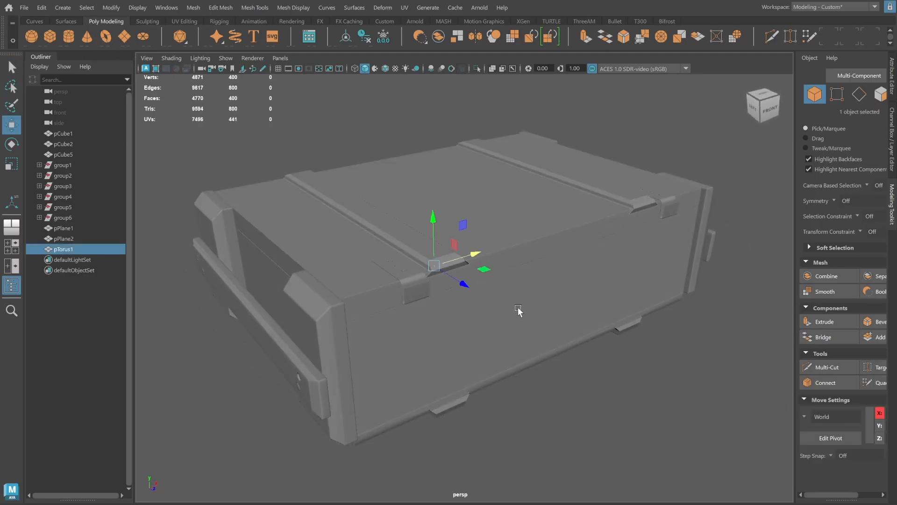
pyautogui.moveTo(431, 260); pyautogui.dragTo(411, 295)
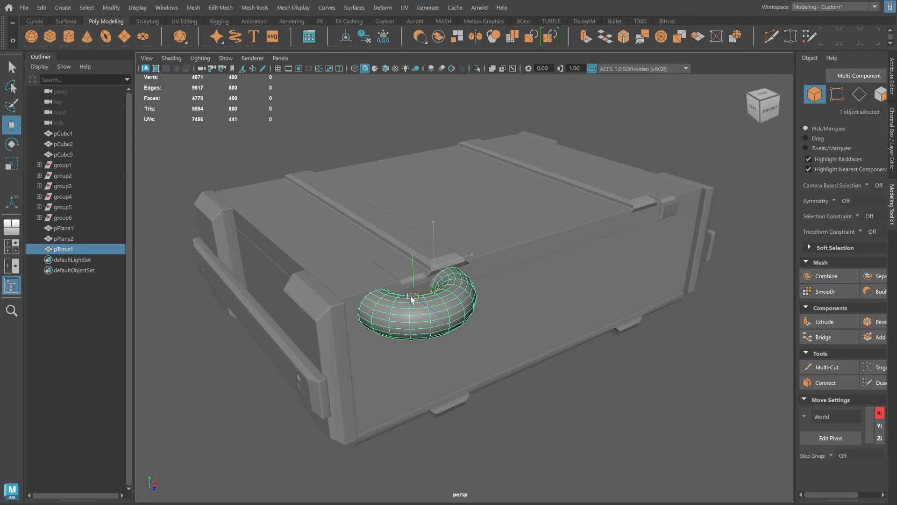
pyautogui.moveTo(448, 319); pyautogui.dragTo(491, 344)
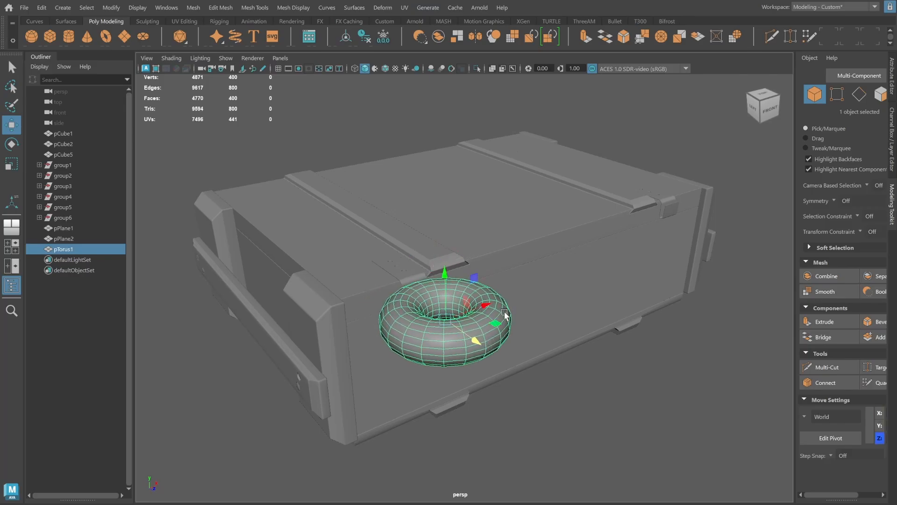
pyautogui.press('f')
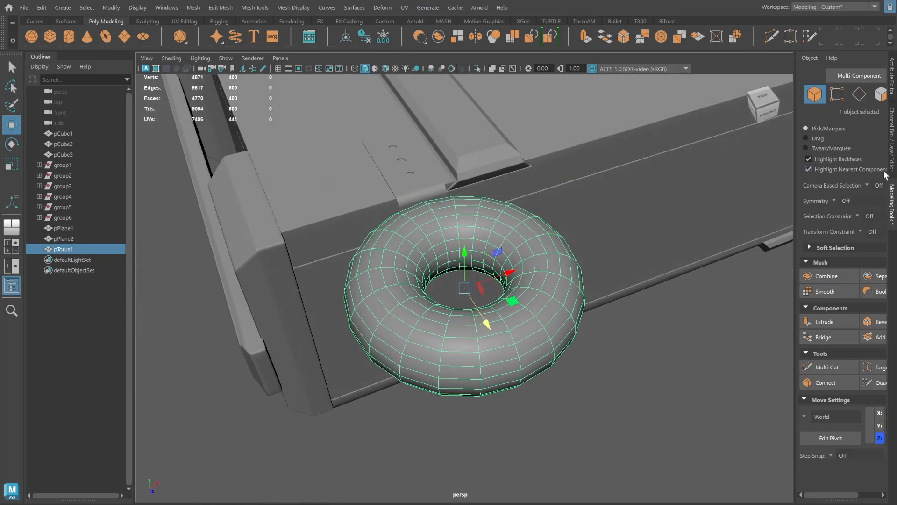
# Set the torus's Subdivisions Axis to 4 to make it a square ring.
pyautogui.click(892, 169)
pyautogui.click(844, 197)
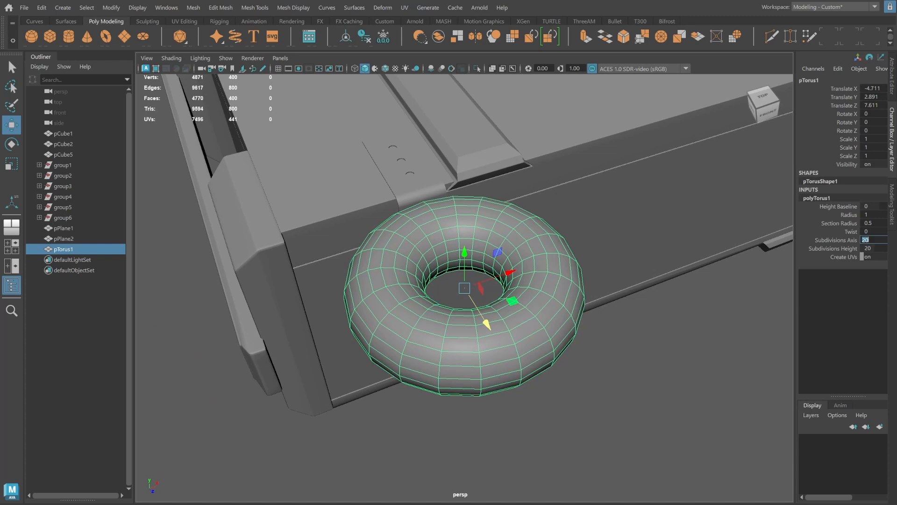
pyautogui.write('4')
pyautogui.press('Return')
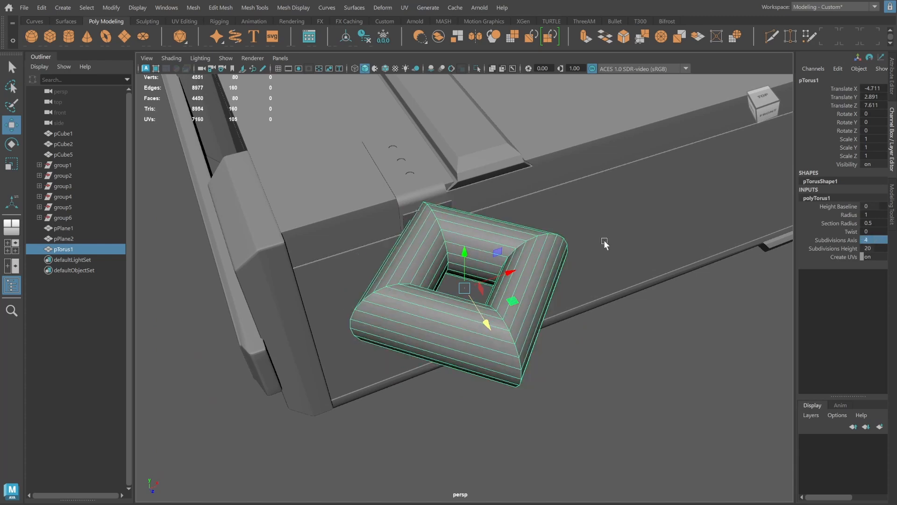
# Rotate the square ring -45 degrees about Y to align it with the crate, then deselect it.
pyautogui.keyDown('alt'); pyautogui.moveTo(605, 240); pyautogui.dragTo(593, 246); pyautogui.keyUp('alt')
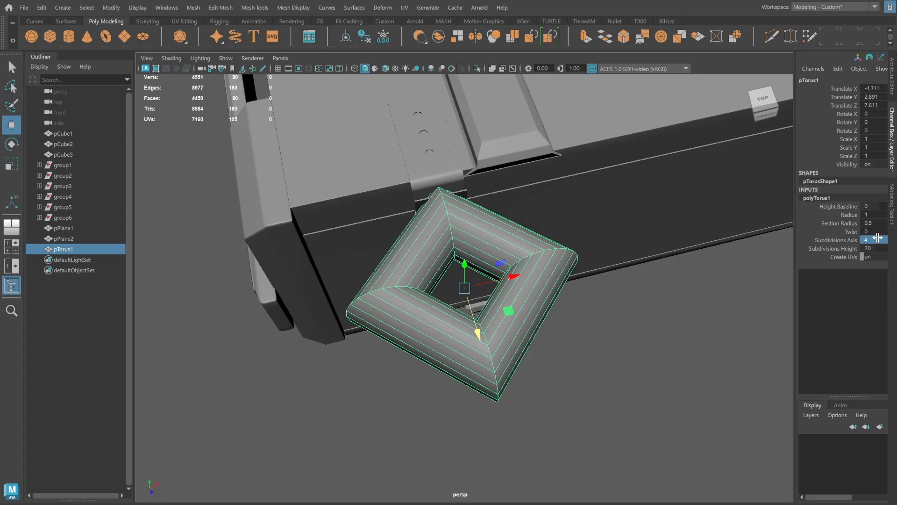
pyautogui.keyDown('alt'); pyautogui.moveTo(580, 305); pyautogui.dragTo(571, 304); pyautogui.keyUp('alt')
pyautogui.press('e')
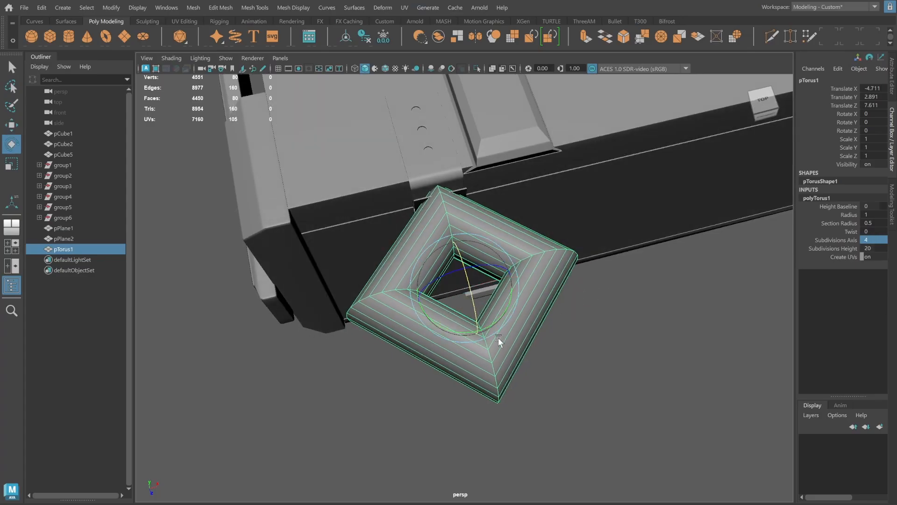
pyautogui.moveTo(499, 318); pyautogui.dragTo(453, 326)
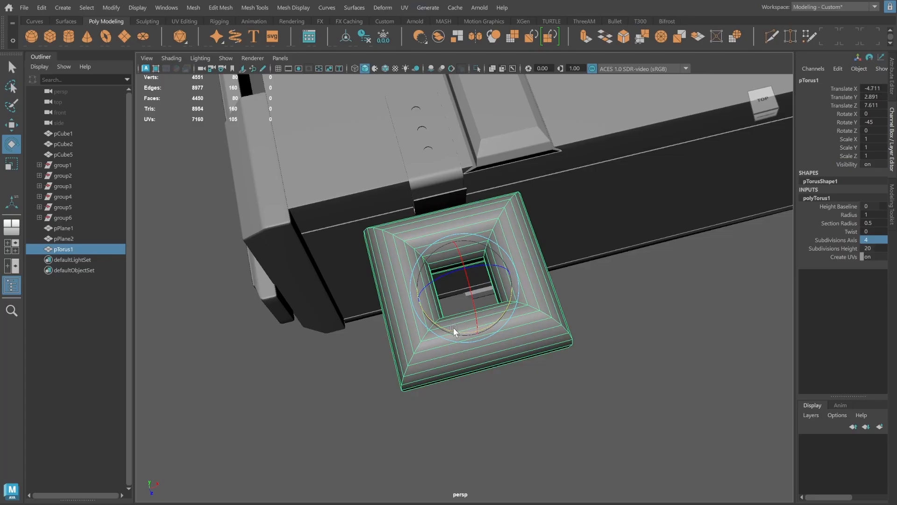
pyautogui.click(686, 295)
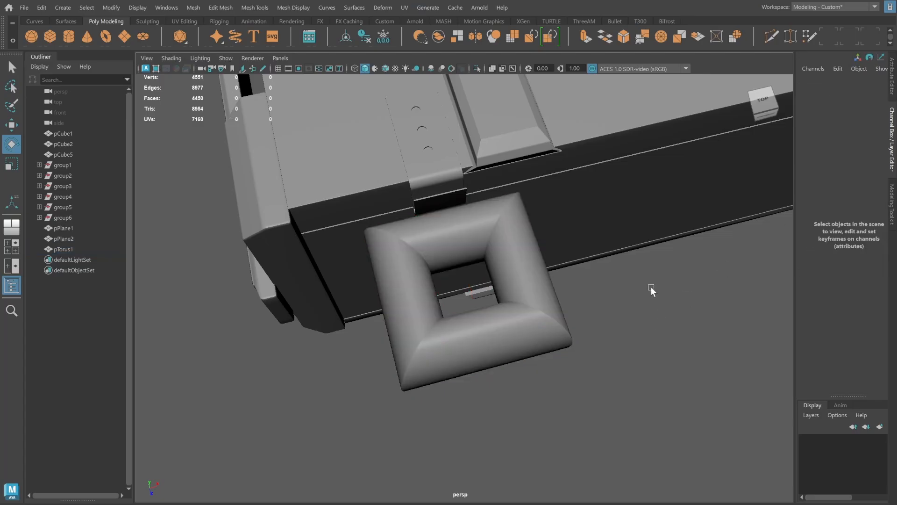
# Set the square ring's Section Radius to 0.3.
pyautogui.keyDown('alt'); pyautogui.moveTo(651, 288); pyautogui.dragTo(628, 275); pyautogui.keyUp('alt')
pyautogui.click(545, 282)
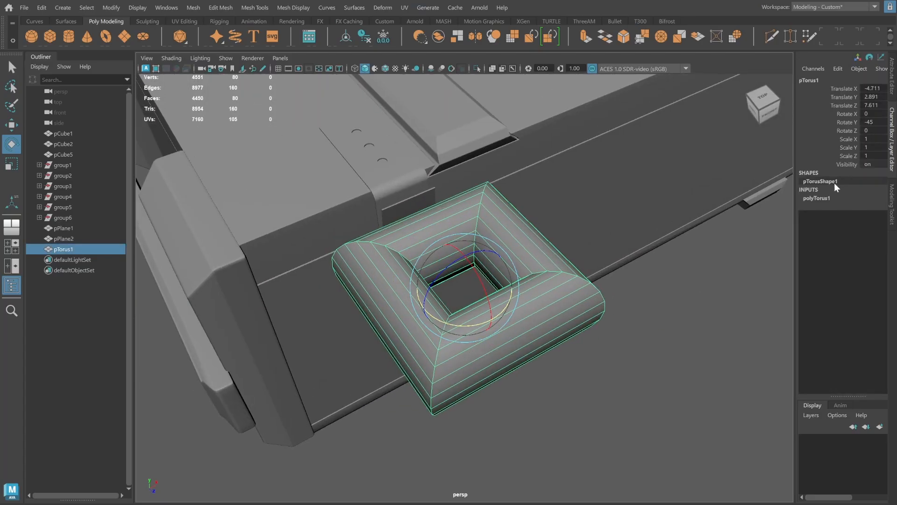
pyautogui.click(826, 199)
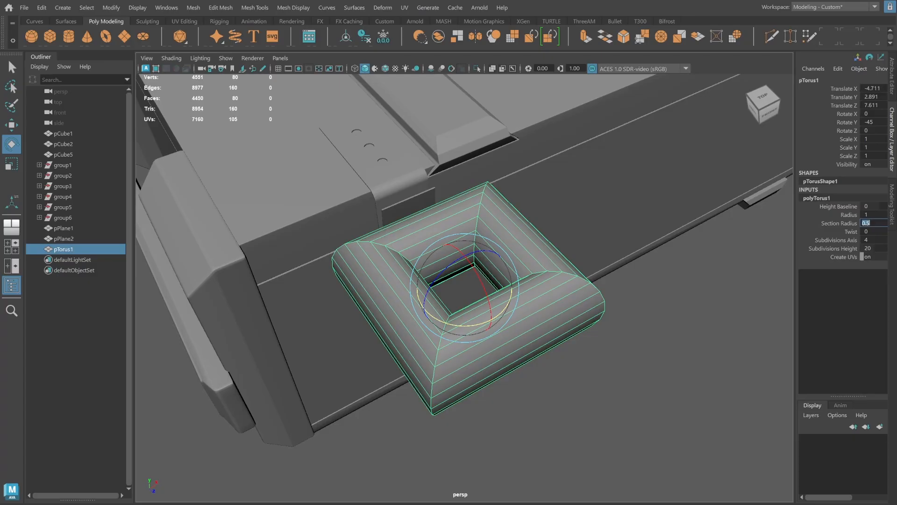
pyautogui.write('0.3')
pyautogui.press('Return')
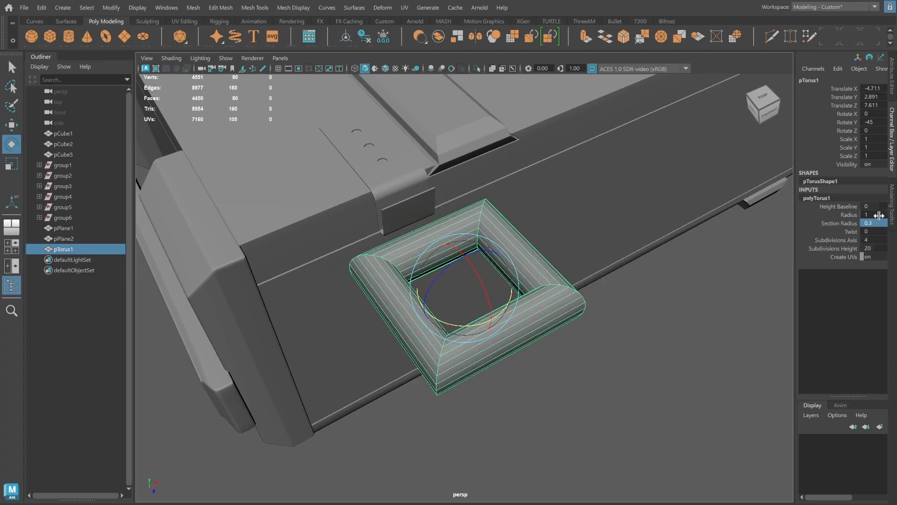
# Freeze the square ring's transformations and rotate it upright so it stands parallel to the crate's front face.
pyautogui.keyDown('alt'); pyautogui.moveTo(622, 256); pyautogui.dragTo(659, 253); pyautogui.keyUp('alt')
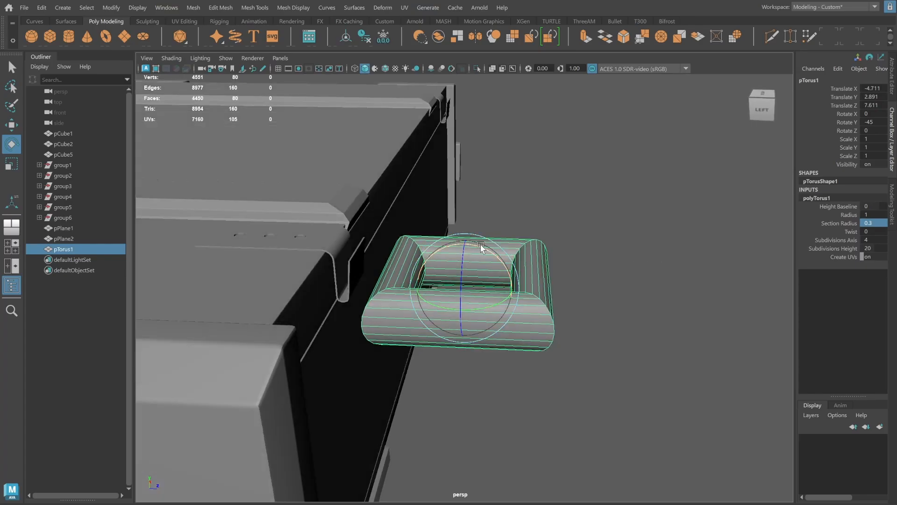
pyautogui.moveTo(428, 255); pyautogui.dragTo(500, 263)
pyautogui.hotkey('ctrl', 'z')
pyautogui.keyDown('alt'); pyautogui.moveTo(781, 251); pyautogui.dragTo(772, 256); pyautogui.keyUp('alt')
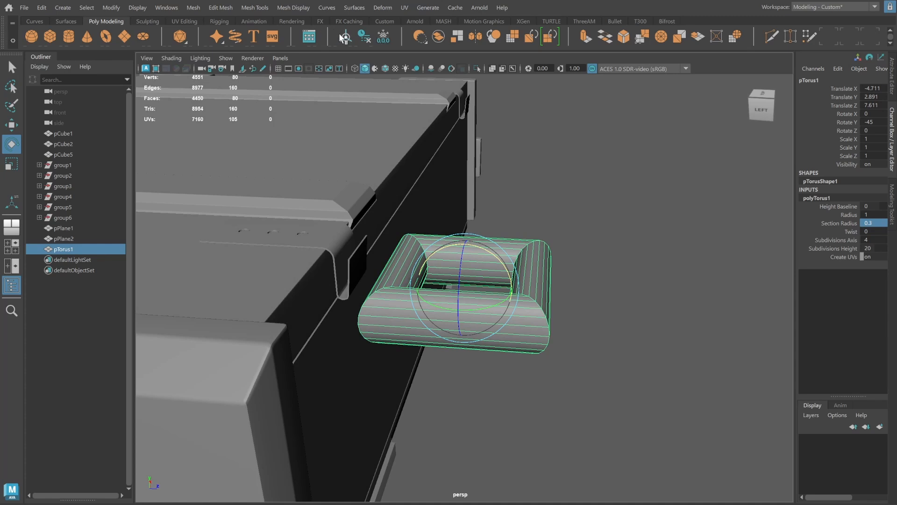
pyautogui.click(369, 36)
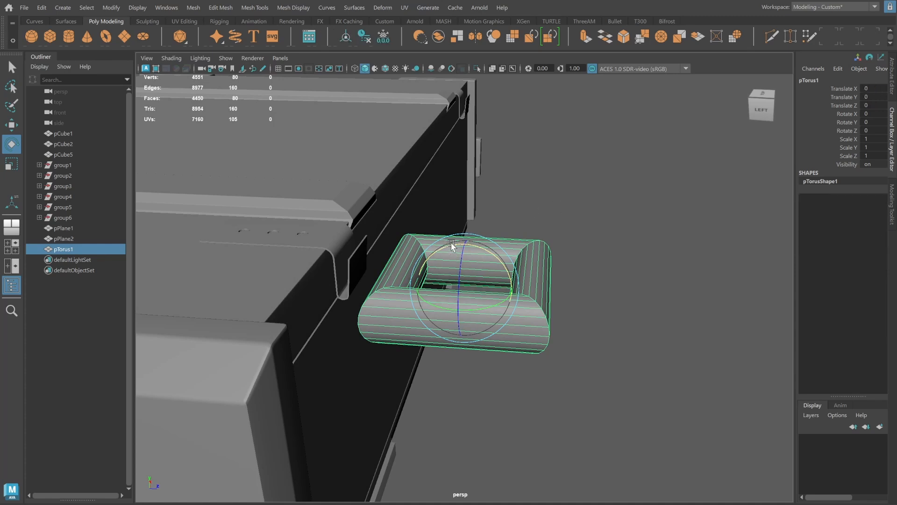
pyautogui.moveTo(451, 245); pyautogui.dragTo(567, 233)
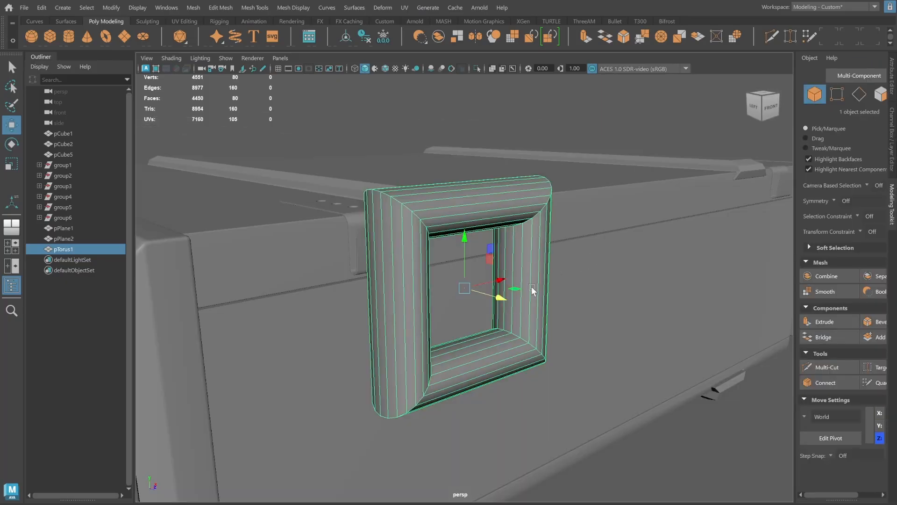
# In the top view, scale the ring down to roughly the strip's width and position it in depth at the strip's bend.
pyautogui.keyDown('alt'); pyautogui.moveTo(501, 297); pyautogui.dragTo(399, 235); pyautogui.keyUp('alt')
pyautogui.press('space')
pyautogui.press('space')
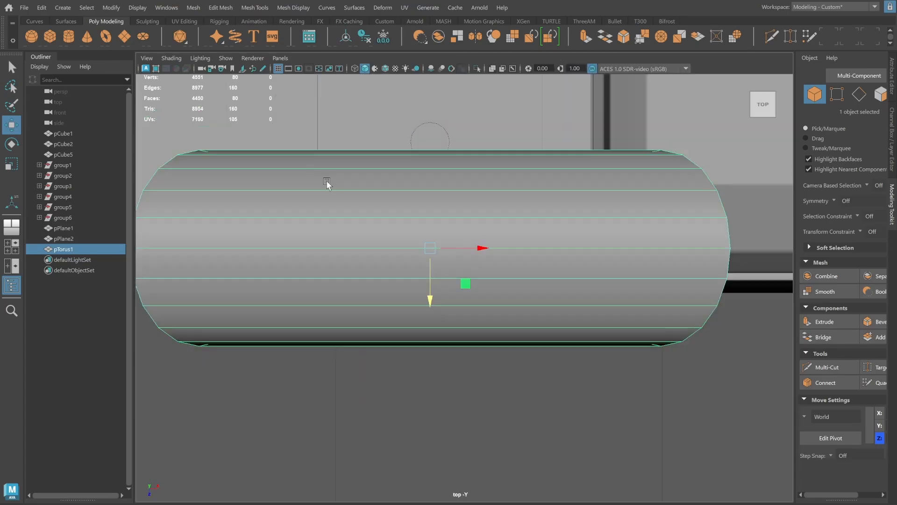
pyautogui.keyDown('alt'); pyautogui.moveTo(327, 182); pyautogui.dragTo(802, 242, button='right'); pyautogui.keyUp('alt')
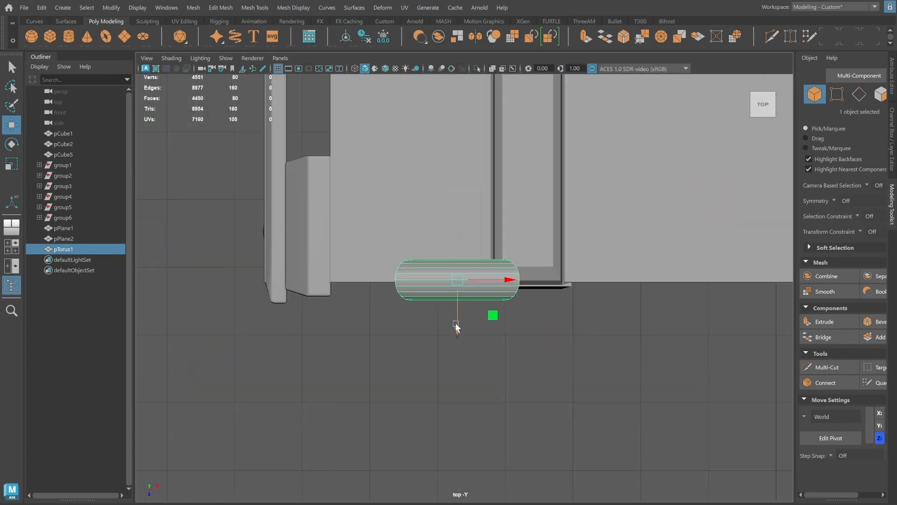
pyautogui.moveTo(457, 327); pyautogui.dragTo(457, 344)
pyautogui.press('4')
pyautogui.scroll(3, 452, 330)
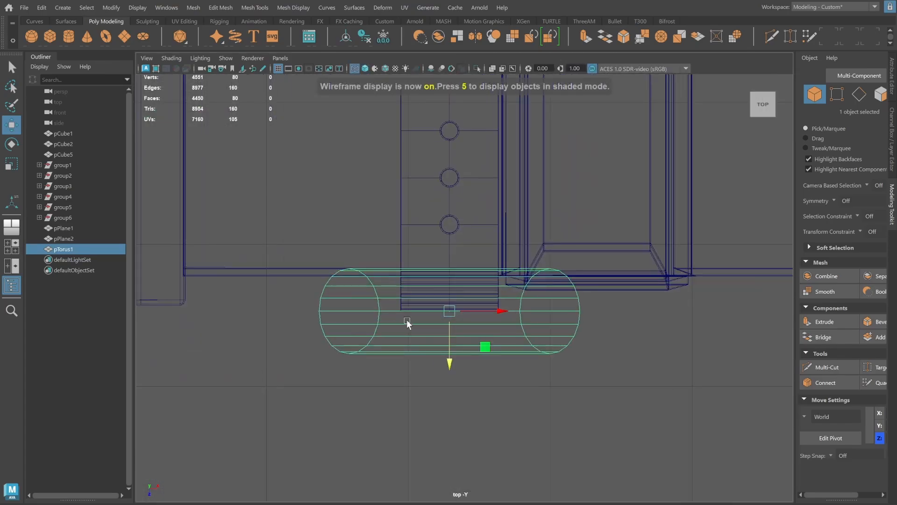
pyautogui.press('r')
pyautogui.moveTo(432, 307); pyautogui.dragTo(320, 294)
pyautogui.press('w')
pyautogui.moveTo(452, 354); pyautogui.dragTo(453, 335)
# In the front view, lower the ring slightly so it hangs around the strip's bottom bend.
pyautogui.press('space')
pyautogui.press('space')
pyautogui.press('f')
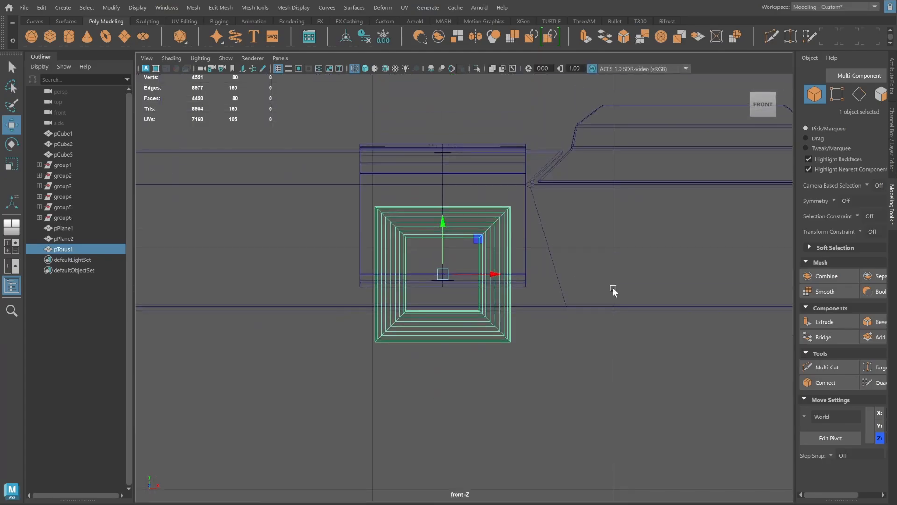
pyautogui.scroll(-4, 613, 287)
pyautogui.press('5')
pyautogui.press('4')
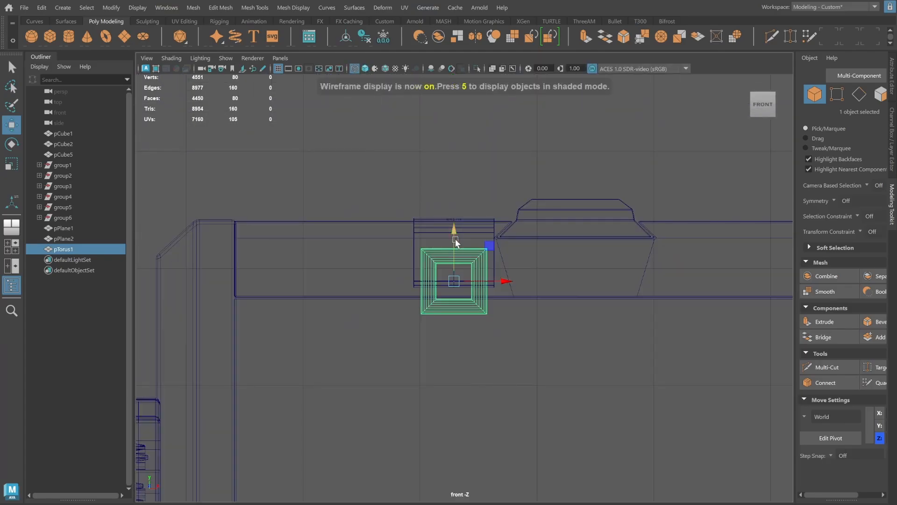
pyautogui.moveTo(455, 239); pyautogui.dragTo(453, 255)
# Widen the square ring by moving its left-side vertices outward past the strip's edge.
pyautogui.click(836, 94)
pyautogui.scroll(-5, 457, 307)
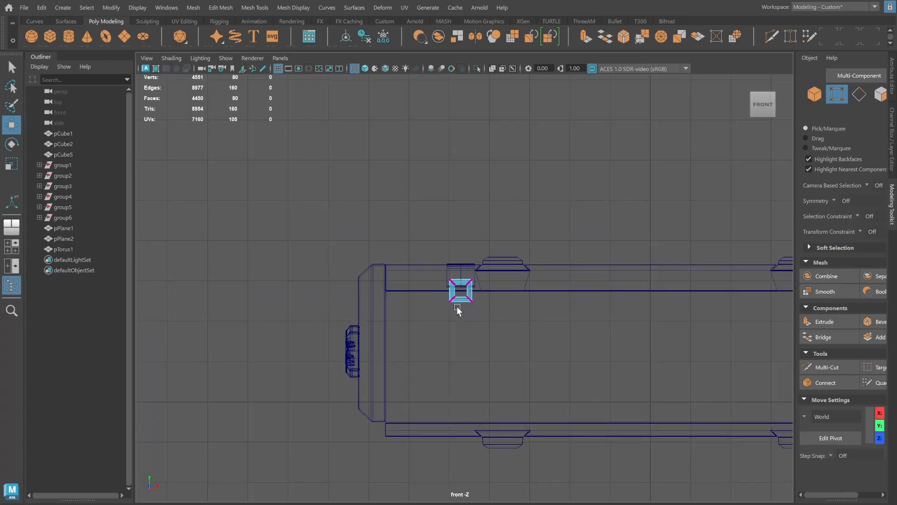
pyautogui.scroll(5, 457, 307)
pyautogui.moveTo(375, 225); pyautogui.dragTo(445, 381)
pyautogui.moveTo(487, 293); pyautogui.dragTo(467, 297)
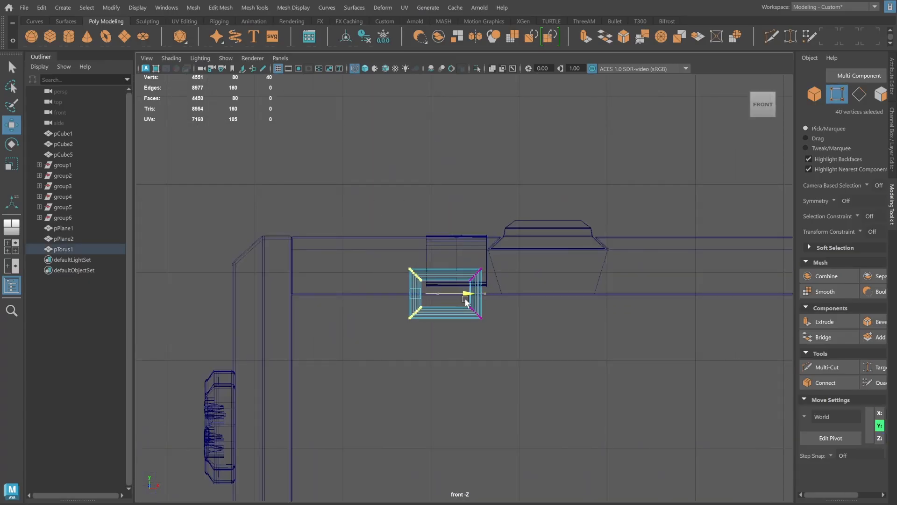
# Widen the ring by moving its right-side vertices outward past the metal strip's edge.
pyautogui.scroll(2, 466, 300)
pyautogui.moveTo(458, 239); pyautogui.dragTo(503, 380)
pyautogui.moveTo(509, 295); pyautogui.dragTo(534, 297)
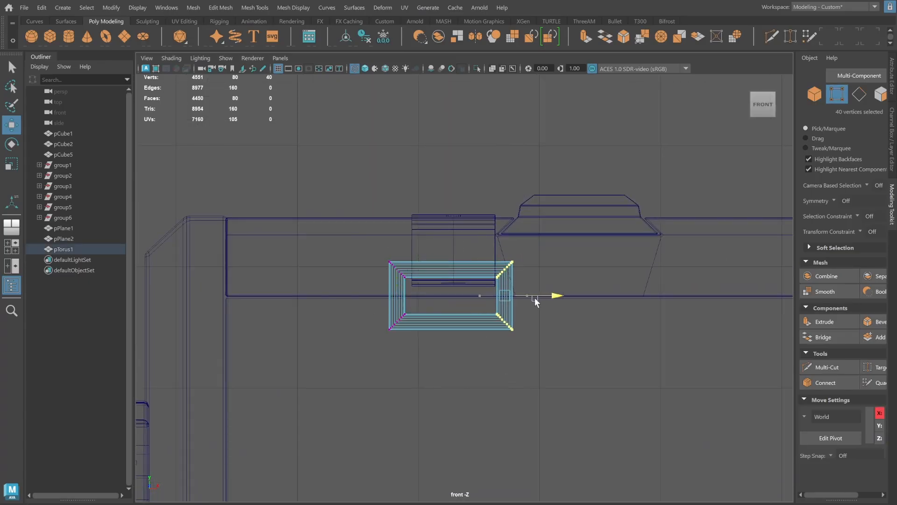
# Lengthen the ring into an upright rectangle by moving its bottom vertices down the crate's front, and return to object selection.
pyautogui.moveTo(367, 297); pyautogui.dragTo(549, 386)
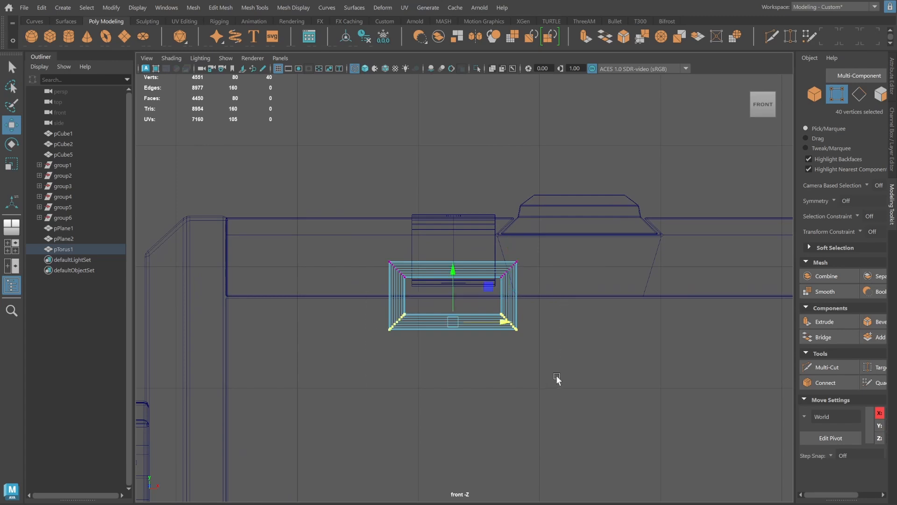
pyautogui.scroll(-2, 480, 236)
pyautogui.moveTo(449, 229)
pyautogui.mouseDown()
pyautogui.moveTo(447, 317)
pyautogui.moveTo(449, 309)
pyautogui.mouseUp()
pyautogui.press('space')
pyautogui.press('space')
pyautogui.click(809, 90)
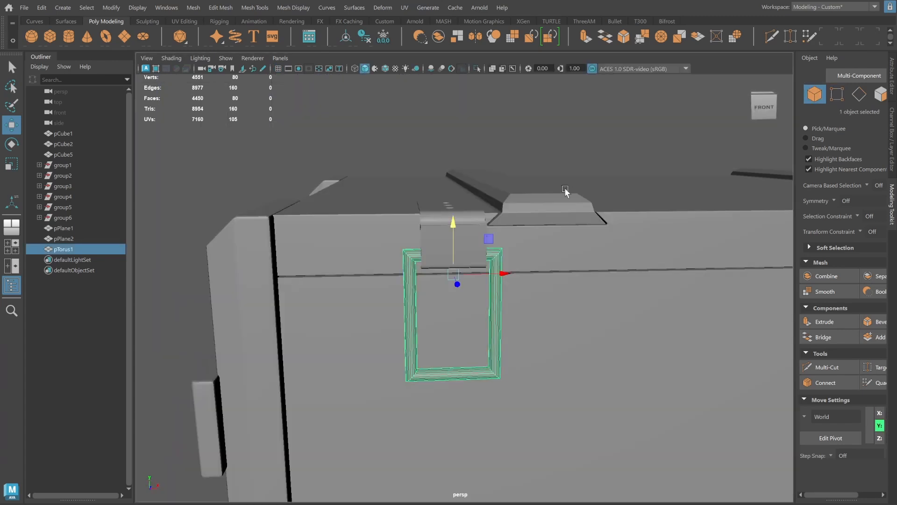
# Check the ring's proportions against the whole crate and extend it further by lowering its bottom vertices.
pyautogui.press('f')
pyautogui.keyDown('alt'); pyautogui.moveTo(433, 239); pyautogui.dragTo(567, 239); pyautogui.keyUp('alt')
pyautogui.scroll(-4, 537, 238)
pyautogui.click(589, 232)
pyautogui.keyDown('alt'); pyautogui.moveTo(503, 233); pyautogui.dragTo(628, 271); pyautogui.keyUp('alt')
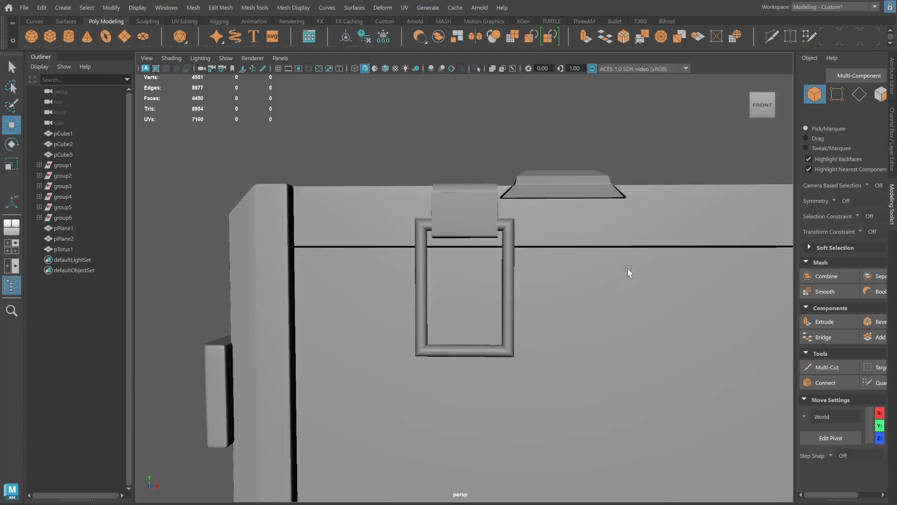
pyautogui.keyDown('alt'); pyautogui.moveTo(628, 271); pyautogui.dragTo(472, 244, button='right'); pyautogui.keyUp('alt')
pyautogui.moveTo(472, 244)
pyautogui.keyDown('alt'); pyautogui.mouseDown()
pyautogui.moveTo(506, 256)
pyautogui.moveTo(470, 252)
pyautogui.mouseUp(); pyautogui.keyUp('alt')
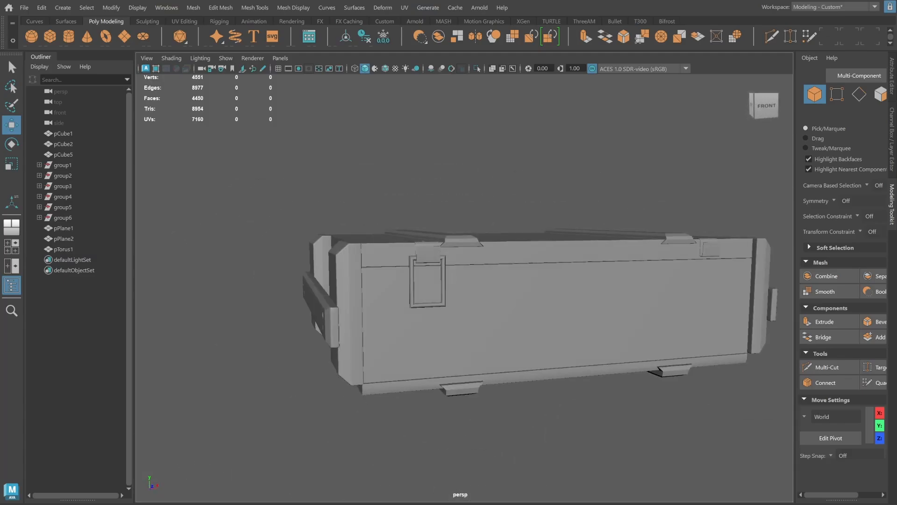
pyautogui.click(431, 306)
pyautogui.click(836, 94)
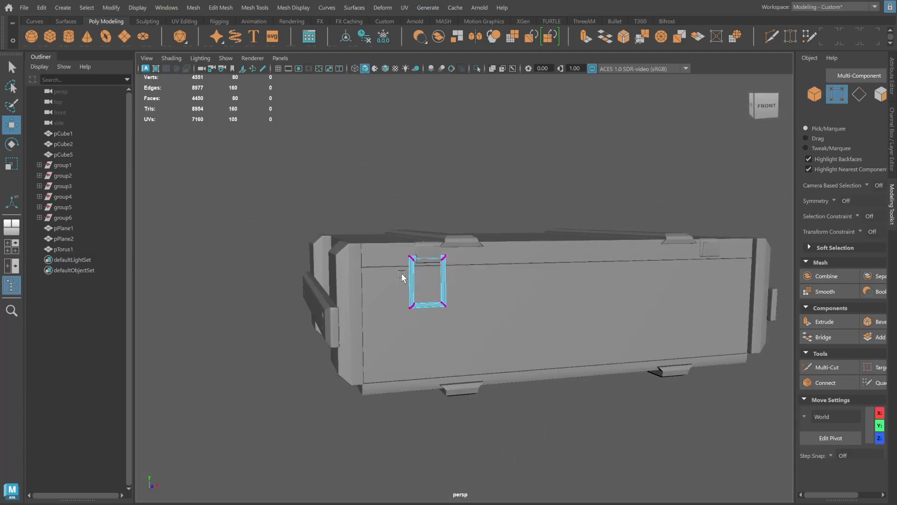
pyautogui.moveTo(430, 256); pyautogui.dragTo(427, 266)
pyautogui.click(814, 97)
pyautogui.keyDown('alt'); pyautogui.moveTo(640, 163); pyautogui.dragTo(607, 168); pyautogui.keyUp('alt')
# In the front view, move the ring's left-side and right-side vertices slightly outward to widen it on both sides.
pyautogui.click(835, 95)
pyautogui.keyDown('alt'); pyautogui.moveTo(519, 208); pyautogui.dragTo(489, 212); pyautogui.keyUp('alt')
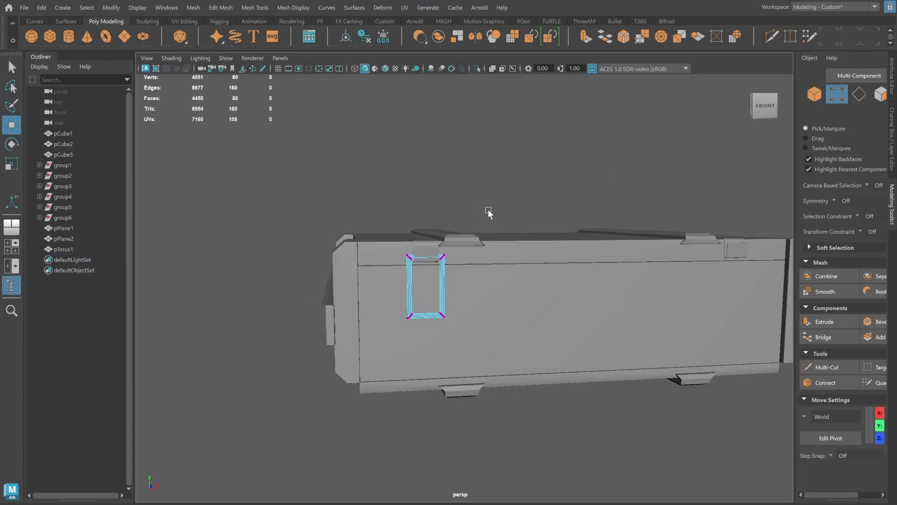
pyautogui.scroll(5, 467, 234)
pyautogui.press('space')
pyautogui.press('space')
pyautogui.moveTo(380, 195); pyautogui.dragTo(434, 446)
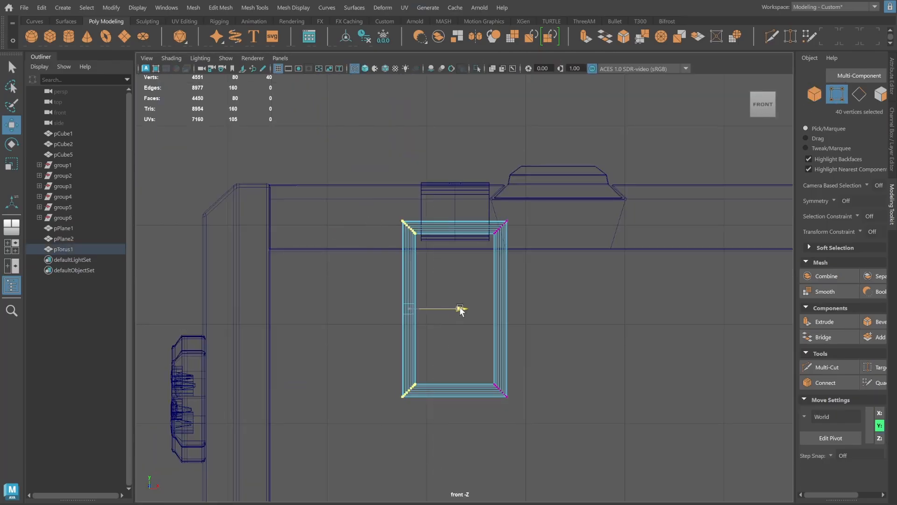
pyautogui.moveTo(458, 310); pyautogui.dragTo(459, 295)
pyautogui.press('space')
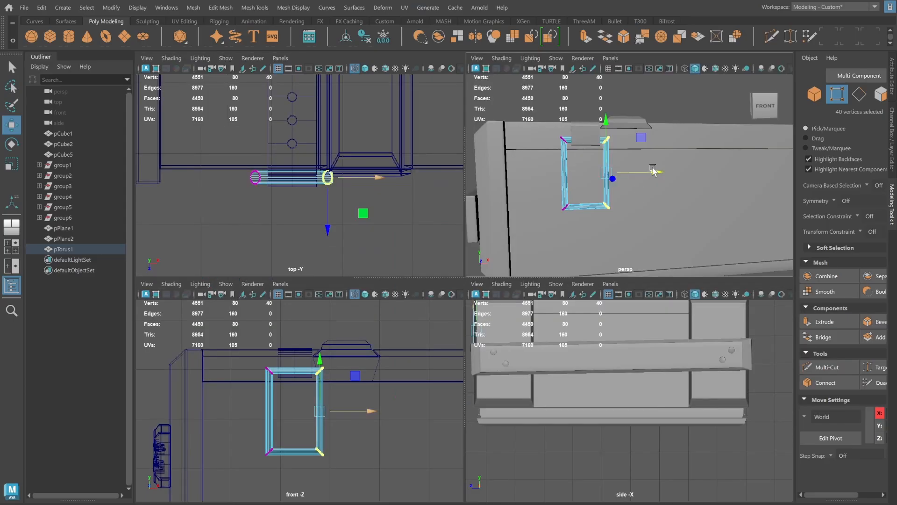
pyautogui.press('space')
pyautogui.press('F8')
pyautogui.click(585, 122)
# Scale the ring down uniformly to thin its wire and shift it in depth to sit inside the strip's bend.
pyautogui.keyDown('alt'); pyautogui.moveTo(585, 122); pyautogui.dragTo(360, 294); pyautogui.keyUp('alt')
pyautogui.click(466, 243)
pyautogui.press('r')
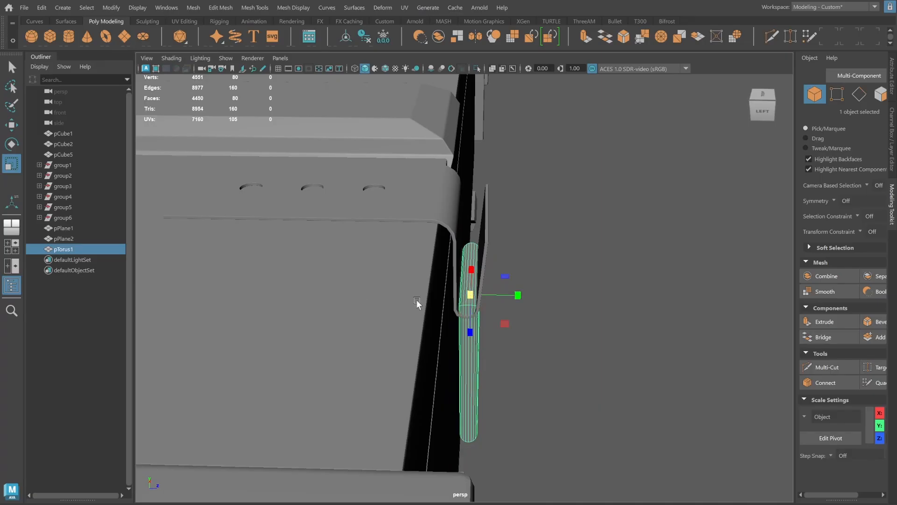
pyautogui.keyDown('alt'); pyautogui.moveTo(417, 303); pyautogui.dragTo(596, 267, button='right'); pyautogui.keyUp('alt')
pyautogui.keyDown('alt'); pyautogui.moveTo(596, 267); pyautogui.dragTo(590, 254); pyautogui.keyUp('alt')
pyautogui.press('w')
pyautogui.keyDown('alt'); pyautogui.moveTo(515, 271); pyautogui.dragTo(536, 224); pyautogui.keyUp('alt')
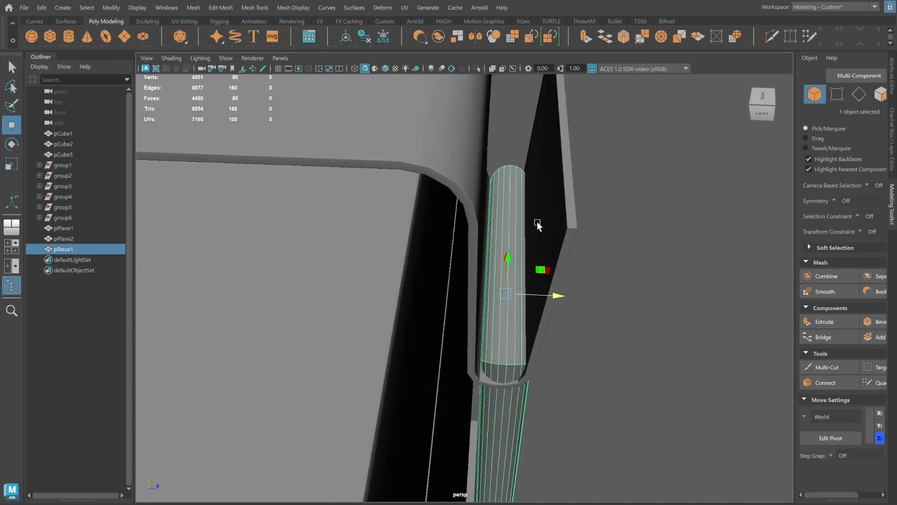
pyautogui.press('r')
pyautogui.moveTo(505, 295); pyautogui.dragTo(491, 295)
pyautogui.press('w')
pyautogui.moveTo(556, 296); pyautogui.dragTo(537, 306)
# In the front view, centre the ring under the strip and move its left and right vertices outward past the strip's edges.
pyautogui.press('space')
pyautogui.press('space')
pyautogui.scroll(3, 363, 281)
pyautogui.moveTo(498, 231); pyautogui.dragTo(501, 232)
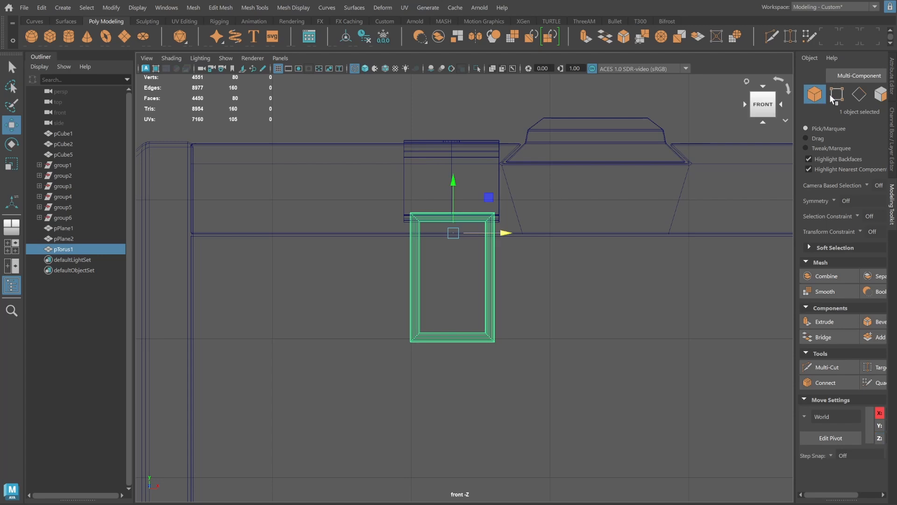
pyautogui.click(836, 96)
pyautogui.moveTo(369, 187); pyautogui.dragTo(450, 384)
pyautogui.moveTo(468, 276); pyautogui.dragTo(439, 275)
pyautogui.moveTo(475, 181); pyautogui.dragTo(530, 364)
pyautogui.moveTo(542, 277); pyautogui.dragTo(564, 276)
# Lengthen the ring again by moving its bottom vertices downward, and return to object selection.
pyautogui.moveTo(366, 304); pyautogui.dragTo(565, 392)
pyautogui.scroll(-3, 564, 396)
pyautogui.moveTo(456, 263); pyautogui.dragTo(455, 287)
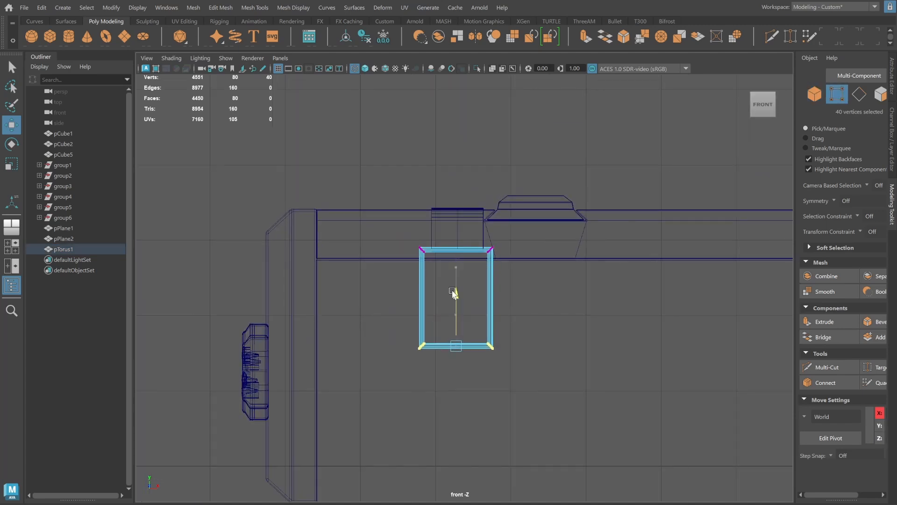
pyautogui.press('space')
pyautogui.press('space')
pyautogui.click(814, 95)
pyautogui.keyDown('alt'); pyautogui.moveTo(501, 369); pyautogui.dragTo(522, 346, button='middle'); pyautogui.keyUp('alt')
pyautogui.moveTo(523, 345); pyautogui.dragTo(523, 346)
pyautogui.click(651, 298)
# Select the rectangular ring and isolate it in the perspective view.
pyautogui.keyDown('alt'); pyautogui.moveTo(651, 298); pyautogui.dragTo(553, 282); pyautogui.keyUp('alt')
pyautogui.keyDown('alt'); pyautogui.moveTo(552, 283); pyautogui.dragTo(481, 298, button='right'); pyautogui.keyUp('alt')
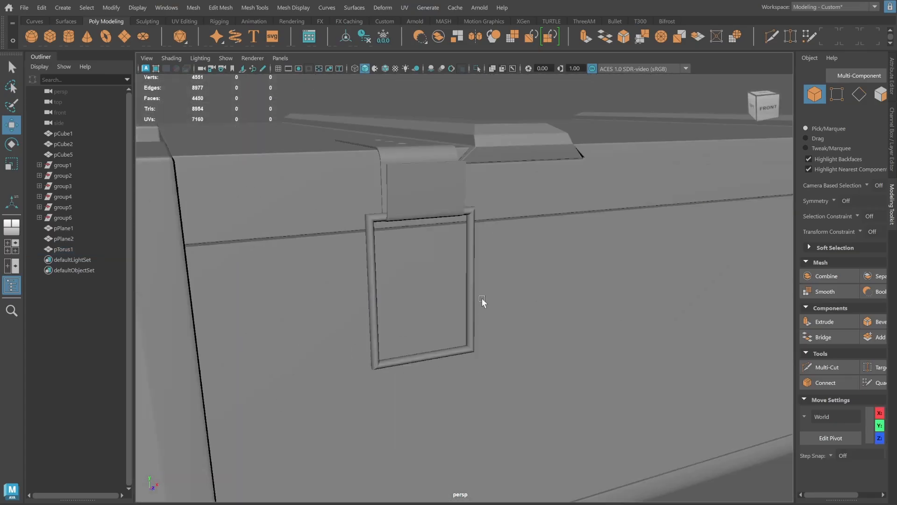
pyautogui.keyDown('alt'); pyautogui.moveTo(481, 298); pyautogui.dragTo(507, 286); pyautogui.keyUp('alt')
pyautogui.click(392, 274)
pyautogui.keyDown('alt'); pyautogui.moveTo(392, 273); pyautogui.dragTo(493, 276); pyautogui.keyUp('alt')
pyautogui.click(494, 191)
pyautogui.keyDown('alt'); pyautogui.moveTo(494, 191); pyautogui.dragTo(513, 258); pyautogui.keyUp('alt')
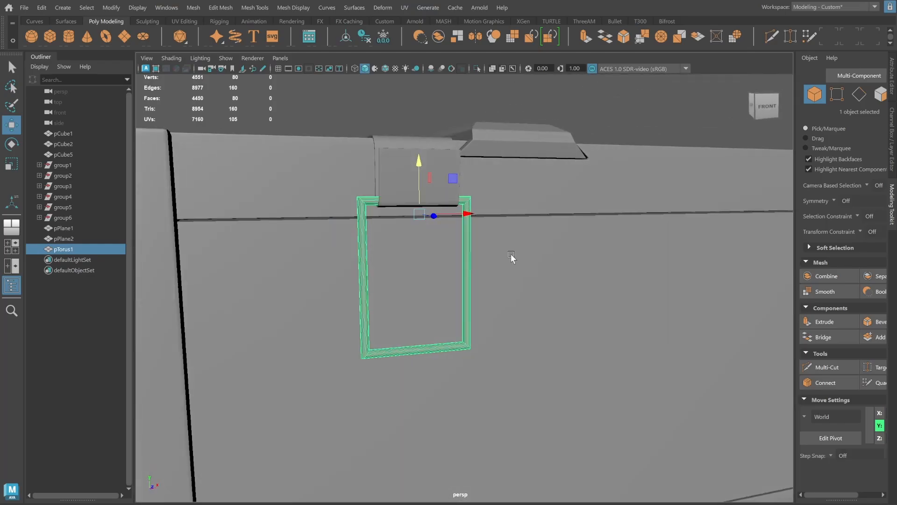
pyautogui.hotkey('ctrl', '1')
pyautogui.press('f')
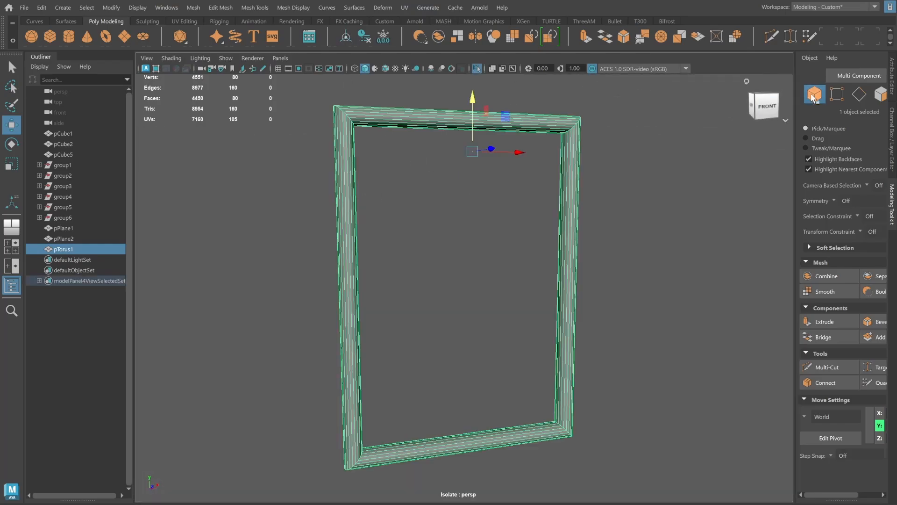
# Bevel the edge loops at all four corners of the ring.
pyautogui.press('F10')
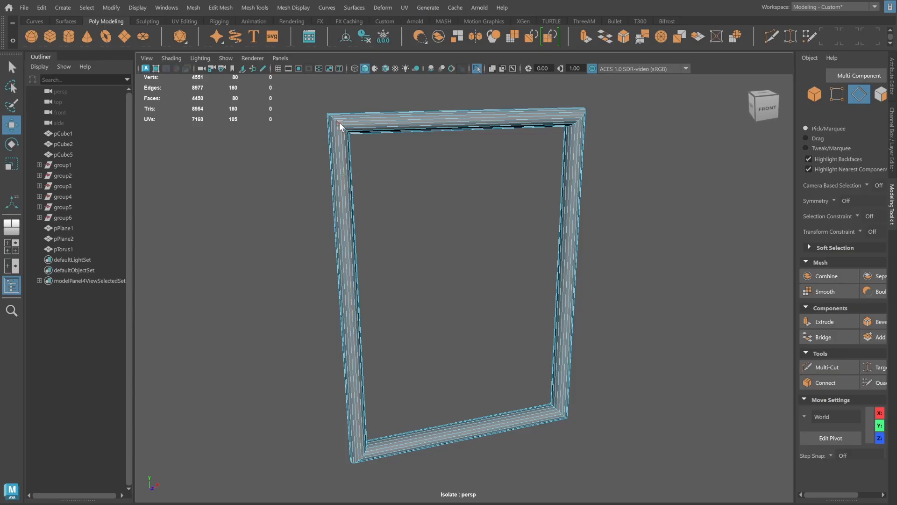
pyautogui.doubleClick(340, 126)
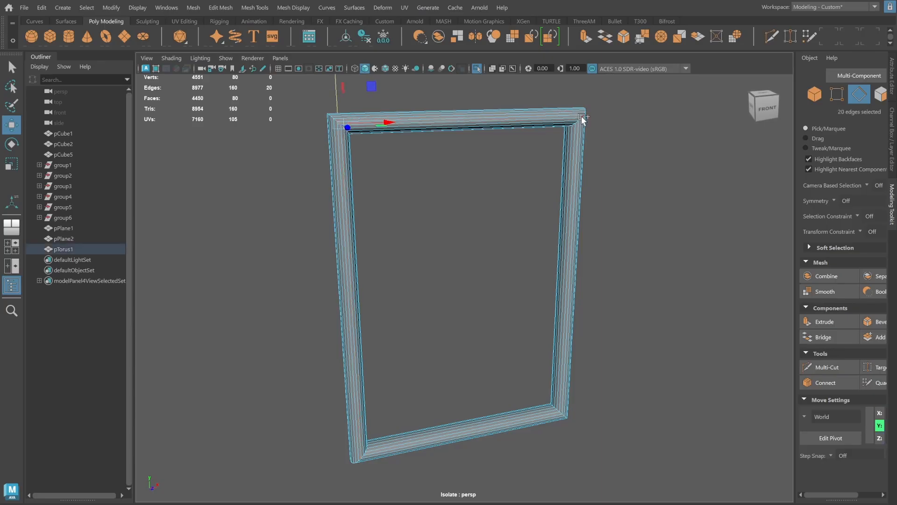
pyautogui.keyDown('shift'); pyautogui.doubleClick(362, 454); pyautogui.keyUp('shift')
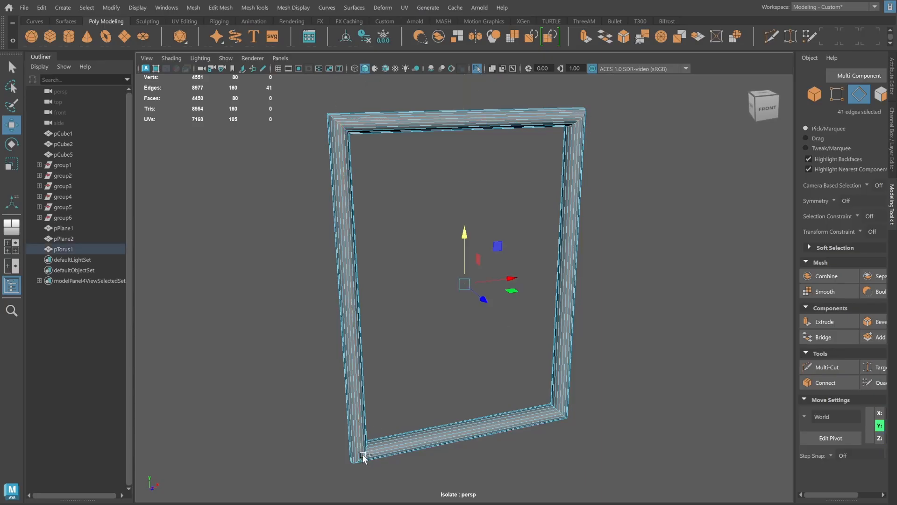
pyautogui.keyDown('alt'); pyautogui.moveTo(432, 395); pyautogui.dragTo(491, 396); pyautogui.keyUp('alt')
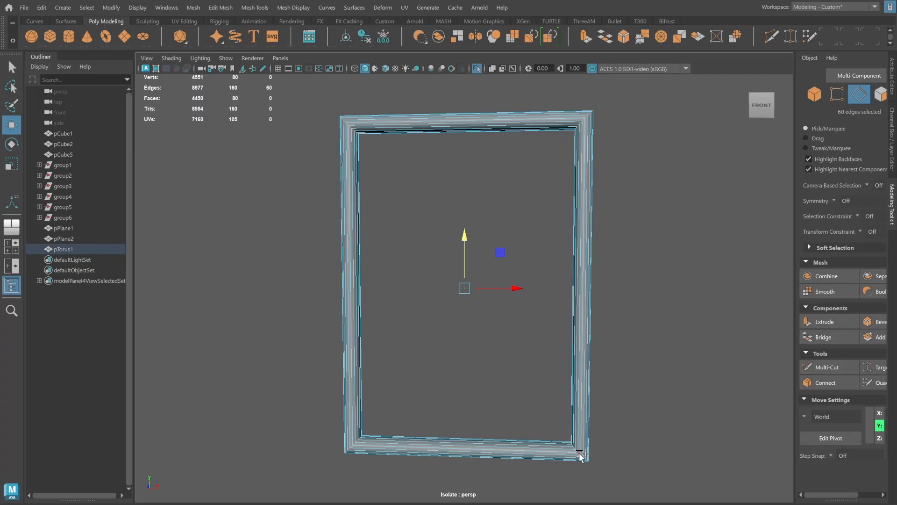
pyautogui.keyDown('alt'); pyautogui.moveTo(583, 357); pyautogui.dragTo(626, 224); pyautogui.keyUp('alt')
pyautogui.keyDown('shift'); pyautogui.moveTo(627, 224); pyautogui.dragTo(676, 228, button='right'); pyautogui.keyUp('shift')
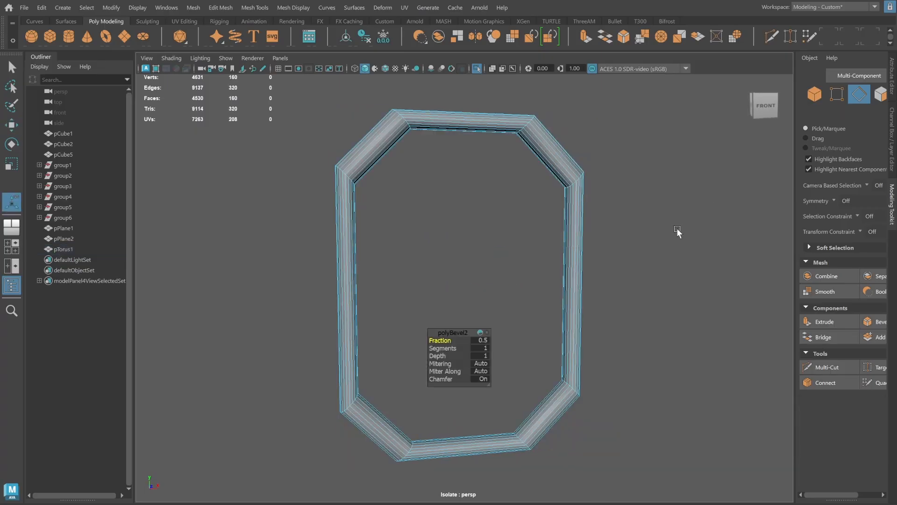
# Round the ring's corners by setting the bevel to 3 segments with a fraction of 0.3.
pyautogui.keyDown('alt'); pyautogui.moveTo(577, 322); pyautogui.dragTo(579, 306, button='middle'); pyautogui.keyUp('alt')
pyautogui.moveTo(438, 348); pyautogui.dragTo(448, 345)
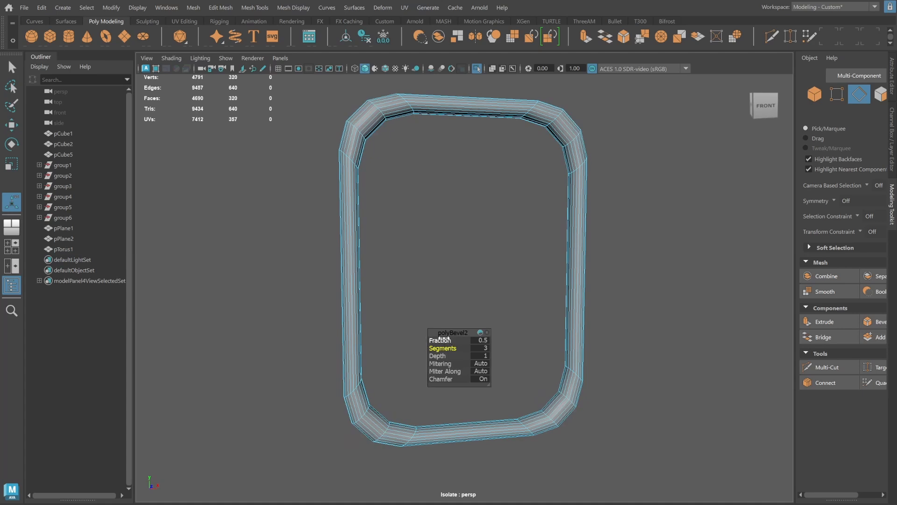
pyautogui.moveTo(443, 338); pyautogui.dragTo(443, 337)
pyautogui.keyDown('alt'); pyautogui.moveTo(555, 322); pyautogui.dragTo(566, 300); pyautogui.keyUp('alt')
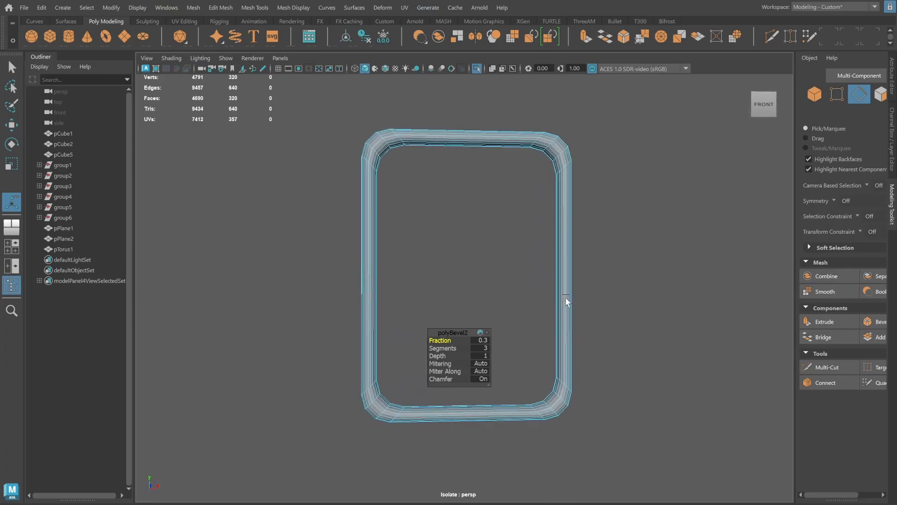
# Return to object selection and end the ring's isolation to show the whole crate.
pyautogui.click(814, 100)
pyautogui.keyDown('alt'); pyautogui.moveTo(651, 321); pyautogui.dragTo(554, 334); pyautogui.keyUp('alt')
pyautogui.click(565, 332)
pyautogui.hotkey('ctrl', '1')
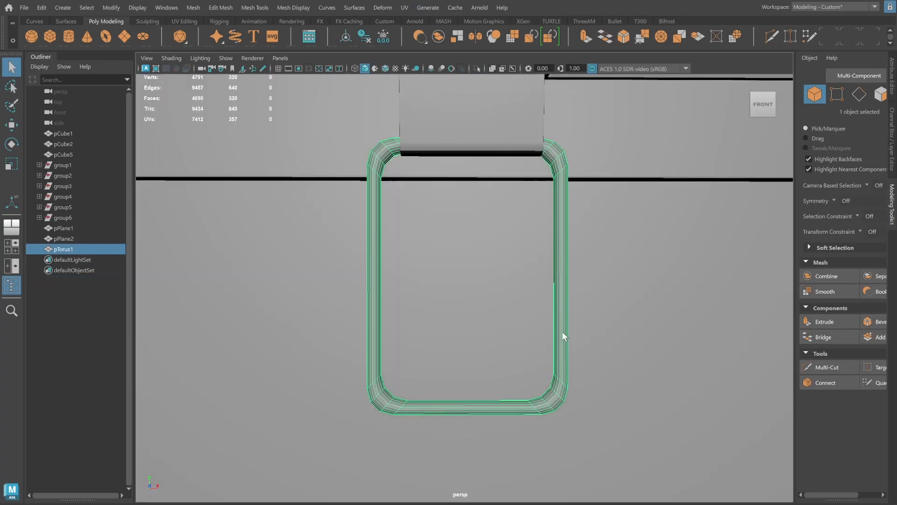
# Inspect how the ring hooks into the strip and raise it slightly within the bend.
pyautogui.keyDown('alt'); pyautogui.moveTo(562, 332); pyautogui.dragTo(501, 325, button='right'); pyautogui.keyUp('alt')
pyautogui.click(546, 110)
pyautogui.keyDown('alt'); pyautogui.moveTo(537, 154); pyautogui.dragTo(416, 266, button='right'); pyautogui.keyUp('alt')
pyautogui.keyDown('alt'); pyautogui.moveTo(416, 266); pyautogui.dragTo(569, 285); pyautogui.keyUp('alt')
pyautogui.keyDown('alt'); pyautogui.moveTo(568, 284); pyautogui.dragTo(572, 225, button='right'); pyautogui.keyUp('alt')
pyautogui.keyDown('alt'); pyautogui.moveTo(573, 225); pyautogui.dragTo(441, 224); pyautogui.keyUp('alt')
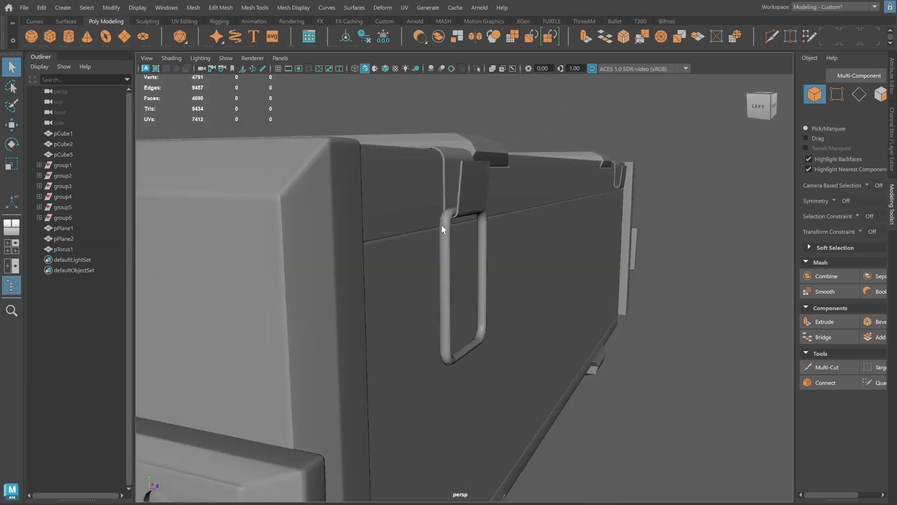
pyautogui.click(441, 225)
pyautogui.press('w')
pyautogui.moveTo(465, 170); pyautogui.dragTo(466, 165)
pyautogui.click(643, 206)
pyautogui.keyDown('alt'); pyautogui.moveTo(643, 206); pyautogui.dragTo(542, 310); pyautogui.keyUp('alt')
pyautogui.scroll(-4, 545, 296)
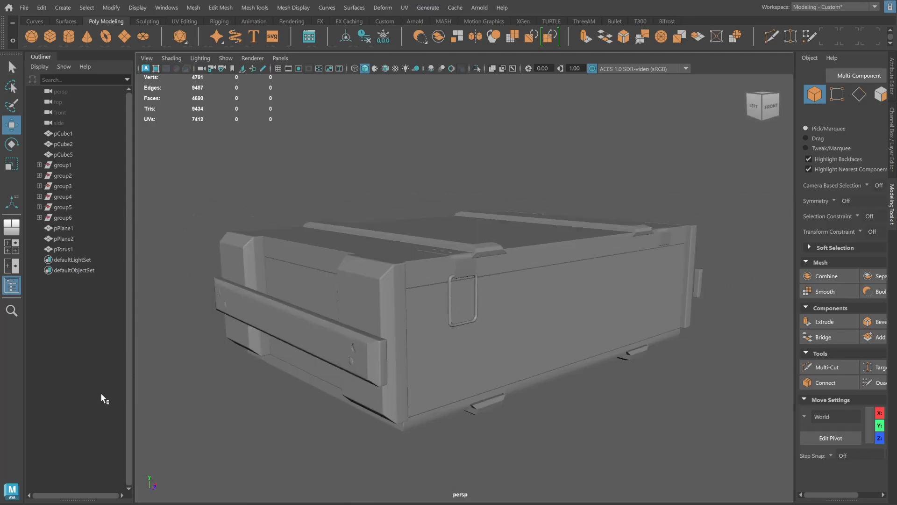
# Create a polygon cube at the ring's lower end and centre it horizontally on the ring in the front view.
pyautogui.click(49, 39)
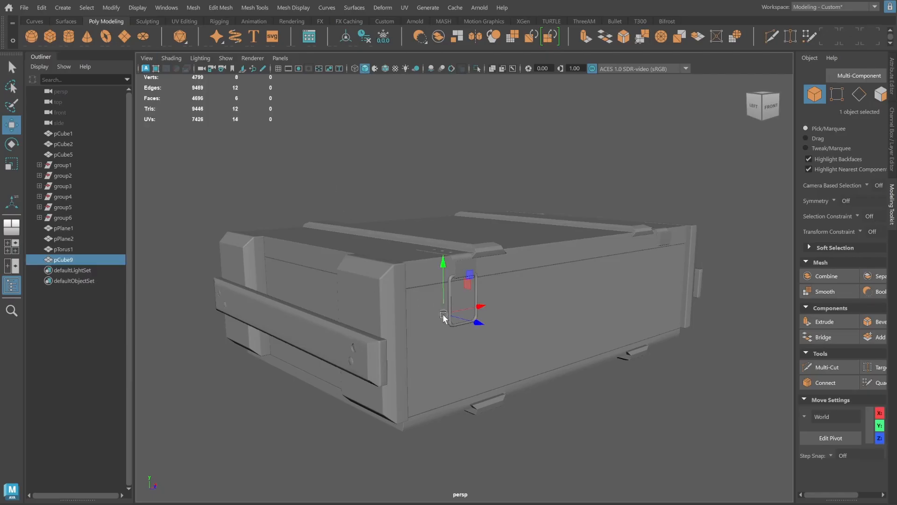
pyautogui.moveTo(442, 313); pyautogui.dragTo(461, 327)
pyautogui.press('space')
pyautogui.press('space')
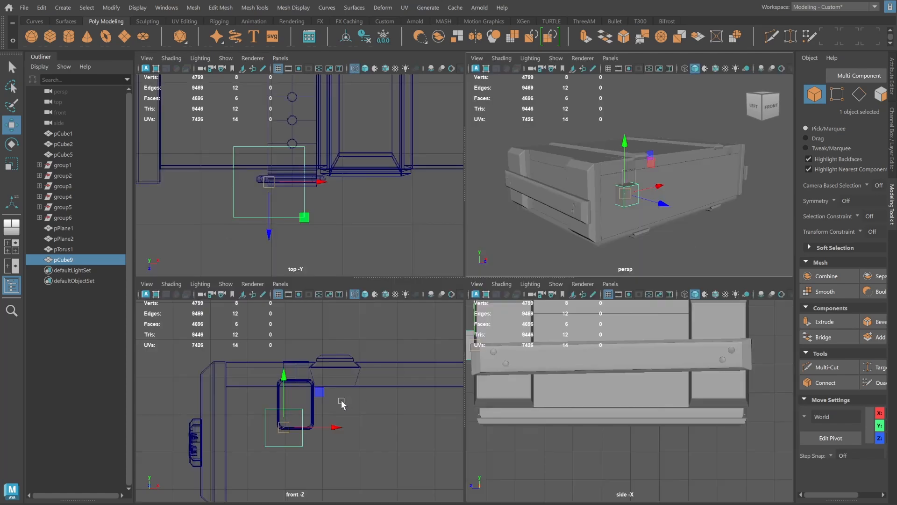
pyautogui.keyDown('alt'); pyautogui.moveTo(386, 325); pyautogui.dragTo(380, 290, button='middle'); pyautogui.keyUp('alt')
pyautogui.keyDown('alt'); pyautogui.moveTo(381, 290); pyautogui.dragTo(490, 319, button='right'); pyautogui.keyUp('alt')
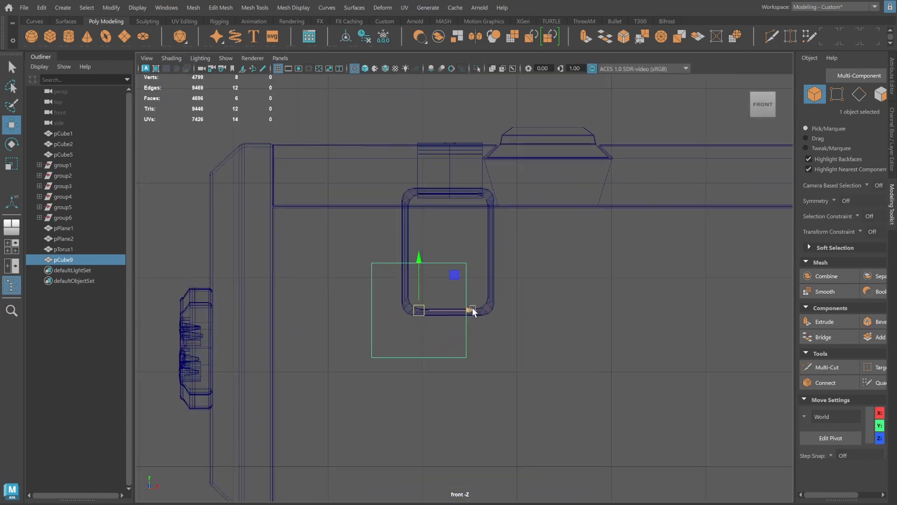
pyautogui.moveTo(472, 309)
pyautogui.mouseDown()
pyautogui.moveTo(495, 310)
pyautogui.moveTo(459, 312)
pyautogui.mouseUp()
# Narrow the cube along X to fit between the ring's rounded lower corners, and lower it so its upper part overlaps the bottom bar.
pyautogui.press('r')
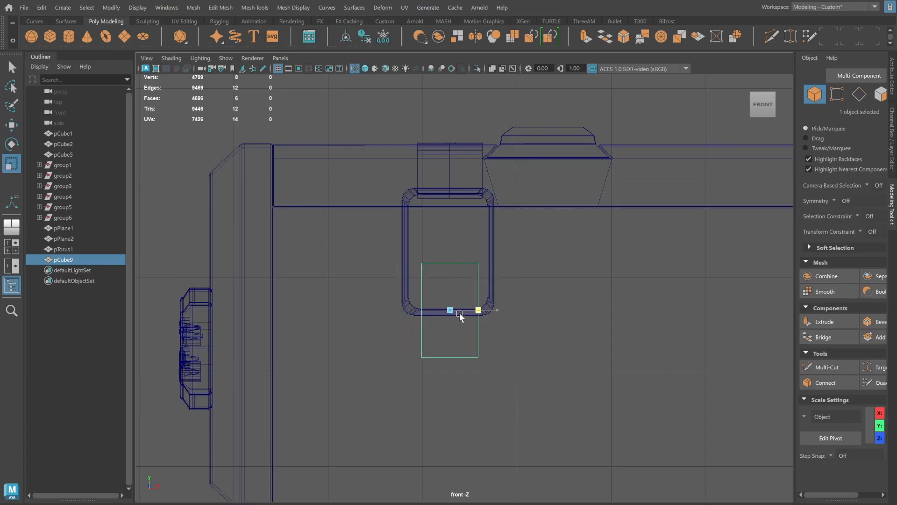
pyautogui.press('w')
pyautogui.moveTo(453, 257); pyautogui.dragTo(451, 279)
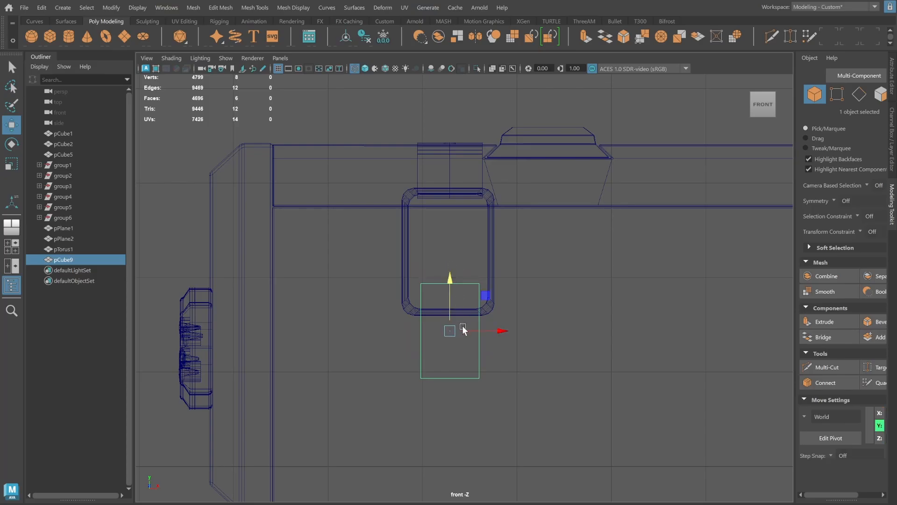
pyautogui.press('r')
pyautogui.moveTo(498, 330); pyautogui.dragTo(499, 330)
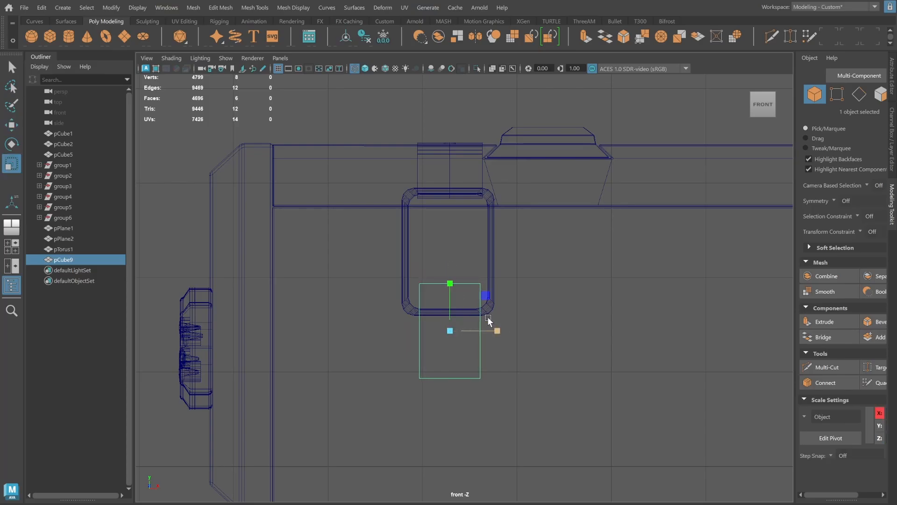
pyautogui.keyDown('alt'); pyautogui.moveTo(445, 272); pyautogui.dragTo(682, 274, button='right'); pyautogui.keyUp('alt')
pyautogui.click(859, 94)
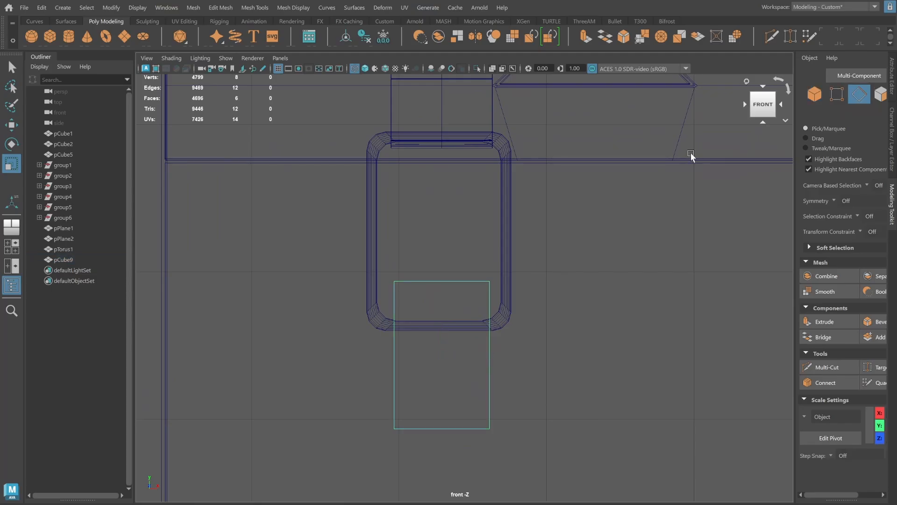
pyautogui.keyDown('alt'); pyautogui.moveTo(476, 330); pyautogui.dragTo(607, 332, button='right'); pyautogui.keyUp('alt')
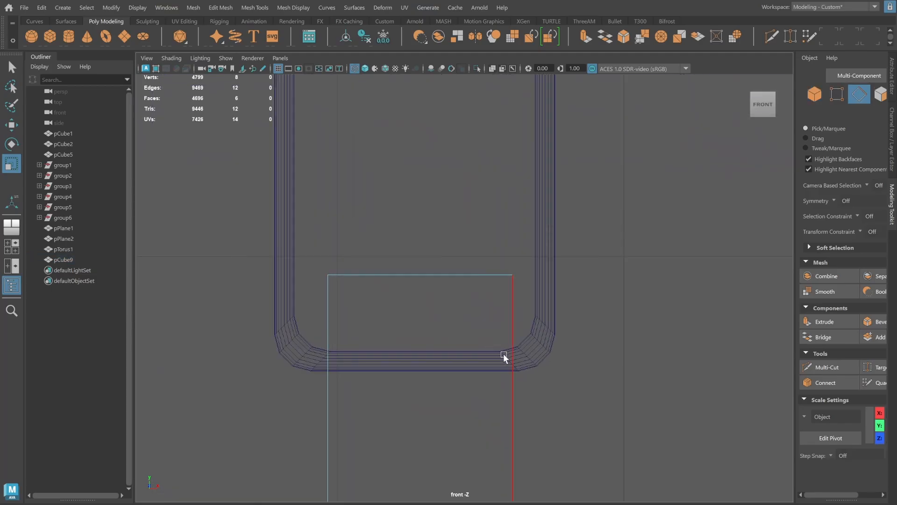
pyautogui.click(814, 93)
pyautogui.scroll(-3, 603, 260)
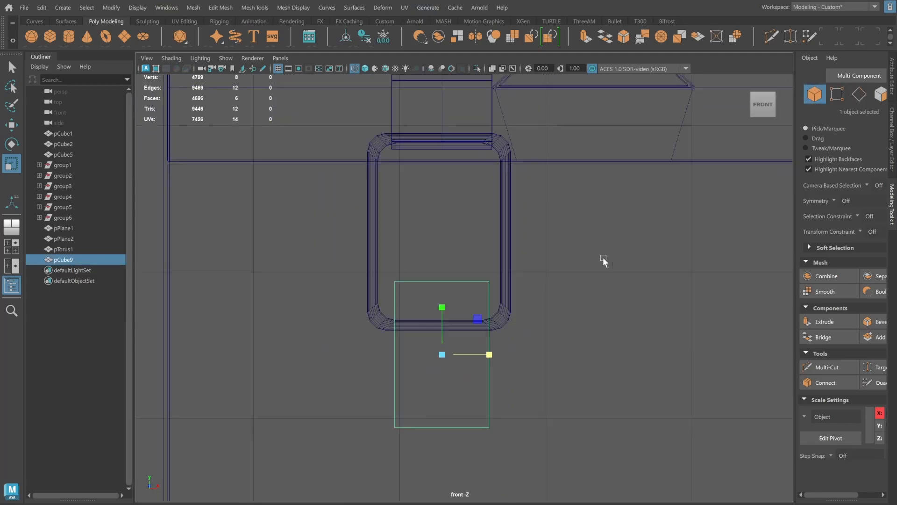
# Scale the latch cube down along Z to make it thinner from front to back.
pyautogui.scroll(-3, 603, 260)
pyautogui.scroll(3, 574, 260)
pyautogui.press('space')
pyautogui.press('space')
pyautogui.press('f')
pyautogui.scroll(-7, 516, 322)
pyautogui.keyDown('alt'); pyautogui.moveTo(323, 306); pyautogui.dragTo(402, 305); pyautogui.keyUp('alt')
pyautogui.moveTo(503, 292); pyautogui.dragTo(435, 298)
pyautogui.keyDown('alt'); pyautogui.moveTo(440, 298); pyautogui.dragTo(511, 291); pyautogui.keyUp('alt')
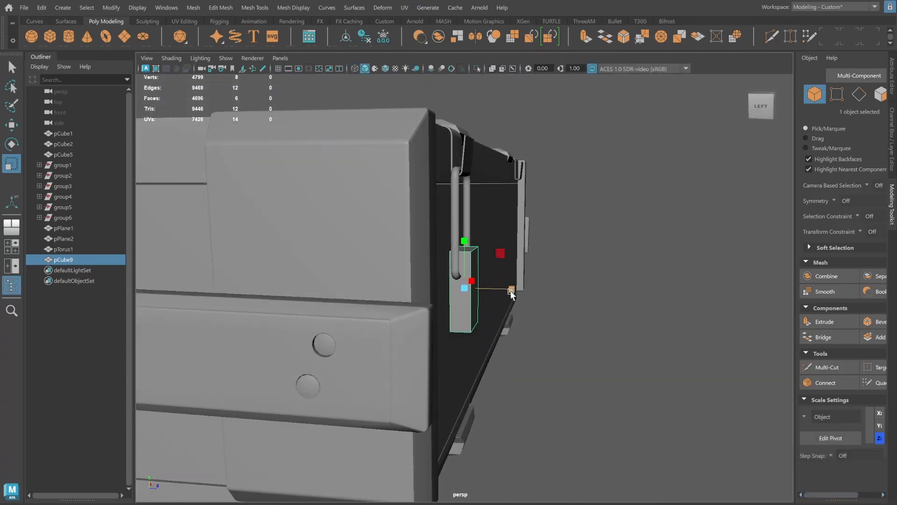
# Move the cube along Z to sit around the ring's bottom bar, and check its front face against the ring.
pyautogui.press('w')
pyautogui.keyDown('alt'); pyautogui.moveTo(511, 290); pyautogui.dragTo(671, 303, button='right'); pyautogui.keyUp('alt')
pyautogui.moveTo(517, 290)
pyautogui.mouseDown()
pyautogui.moveTo(506, 290)
pyautogui.moveTo(540, 295)
pyautogui.moveTo(521, 288)
pyautogui.moveTo(531, 290)
pyautogui.mouseUp()
pyautogui.click(880, 93)
pyautogui.click(480, 271)
pyautogui.keyDown('alt'); pyautogui.moveTo(547, 241); pyautogui.dragTo(523, 234); pyautogui.keyUp('alt')
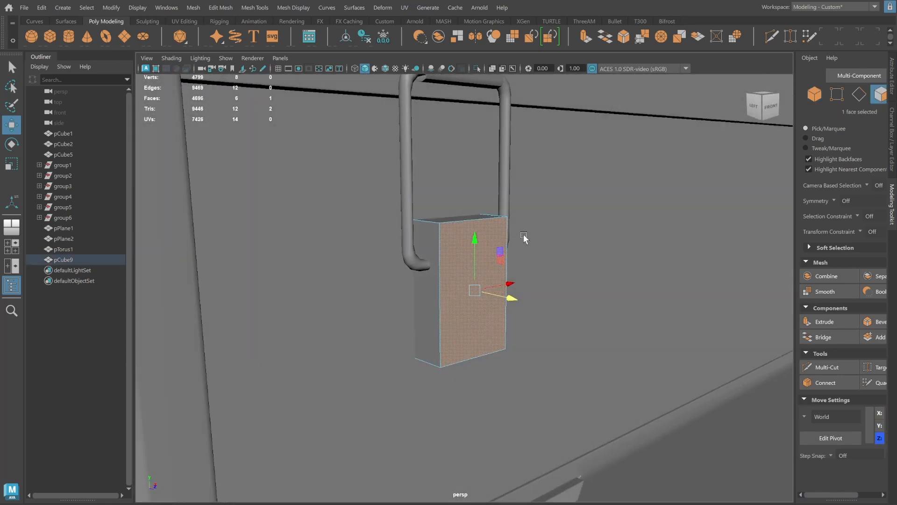
pyautogui.press('F8')
pyautogui.click(783, 104)
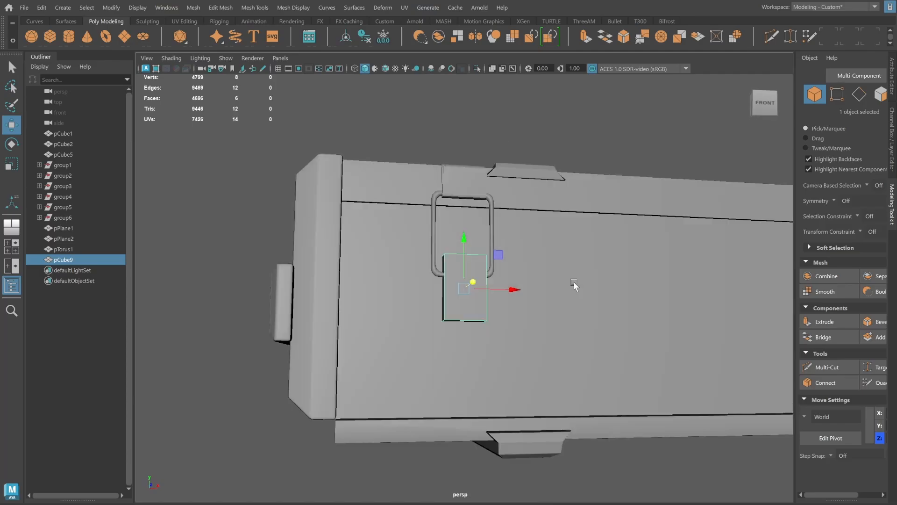
# Lower the cube's bottom face along Y to lengthen the latch piece, and view it against the whole crate.
pyautogui.keyDown('alt'); pyautogui.moveTo(574, 282); pyautogui.dragTo(621, 233); pyautogui.keyUp('alt')
pyautogui.click(880, 94)
pyautogui.click(465, 322)
pyautogui.keyDown('alt'); pyautogui.moveTo(566, 262); pyautogui.dragTo(526, 299); pyautogui.keyUp('alt')
pyautogui.moveTo(463, 270); pyautogui.dragTo(459, 308)
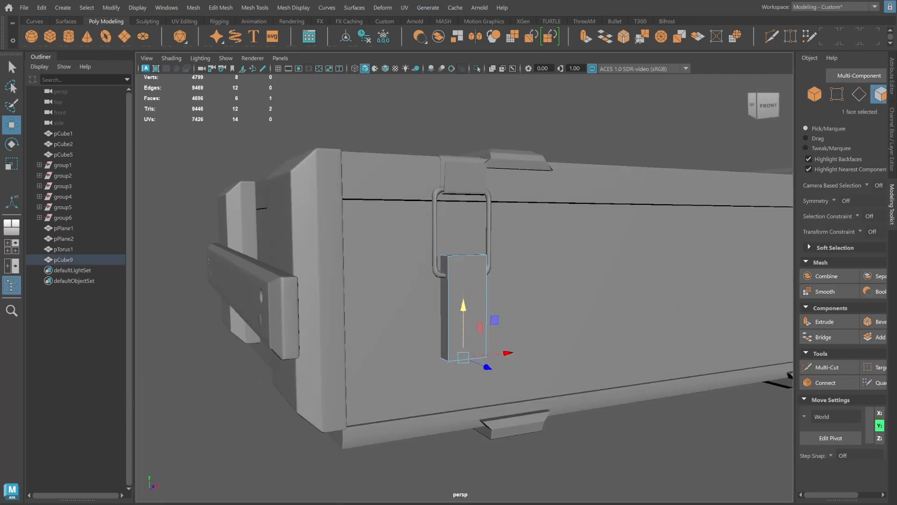
pyautogui.keyDown('alt'); pyautogui.moveTo(579, 274); pyautogui.dragTo(596, 275); pyautogui.keyUp('alt')
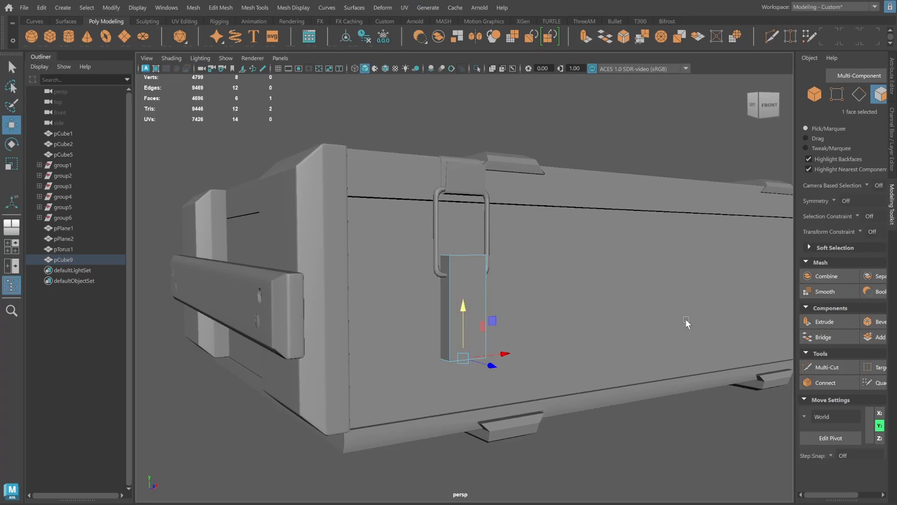
pyautogui.click(813, 95)
pyautogui.click(665, 122)
pyautogui.keyDown('alt'); pyautogui.moveTo(593, 205); pyautogui.dragTo(489, 233); pyautogui.keyUp('alt')
pyautogui.scroll(-3, 510, 225)
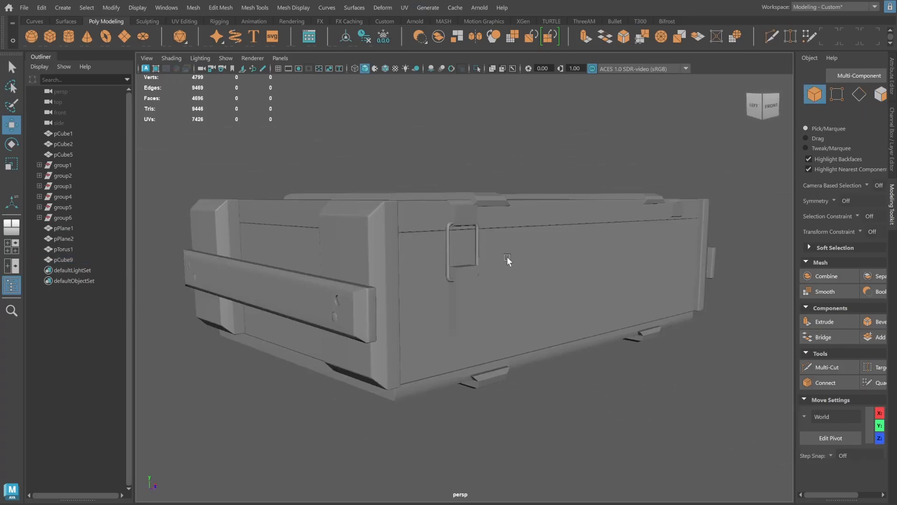
pyautogui.scroll(8, 465, 280)
pyautogui.click(481, 338)
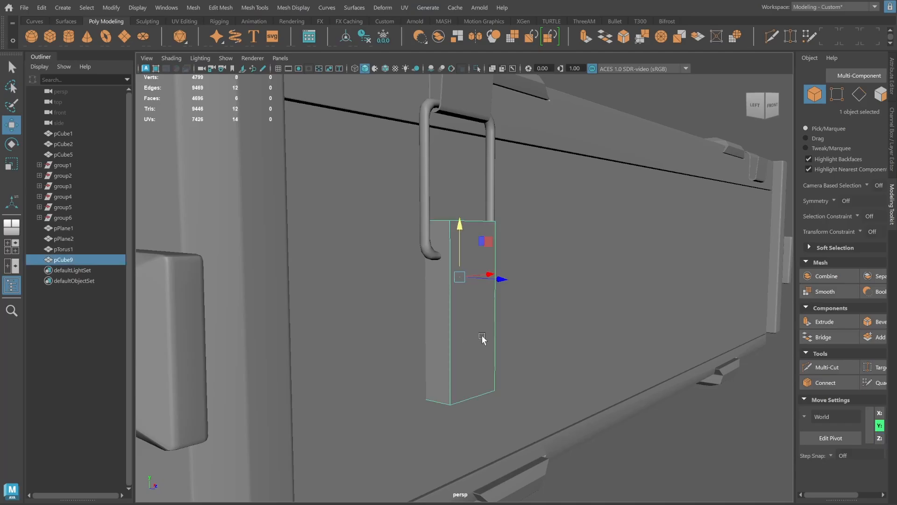
pyautogui.hotkey('ctrl', '1')
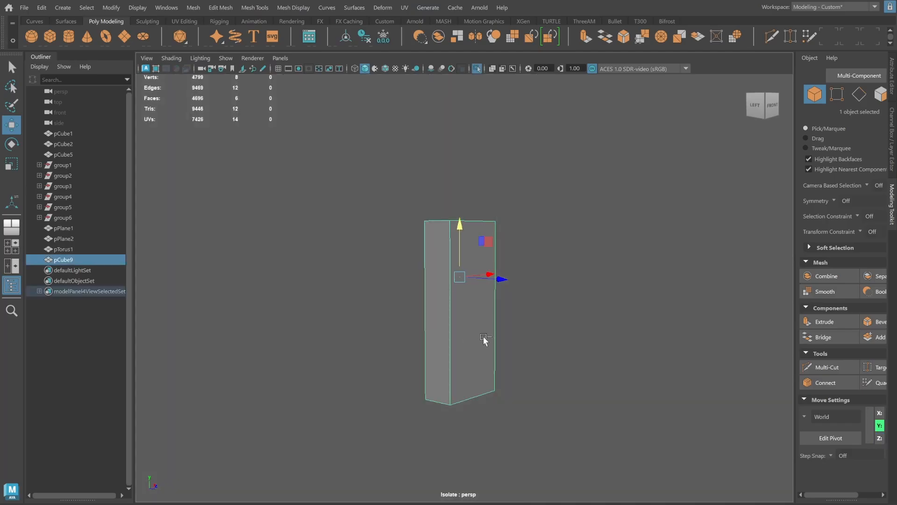
pyautogui.click(859, 93)
pyautogui.keyDown('alt'); pyautogui.moveTo(416, 386); pyautogui.dragTo(469, 388); pyautogui.keyUp('alt')
pyautogui.click(469, 388)
pyautogui.keyDown('alt'); pyautogui.moveTo(541, 365); pyautogui.dragTo(533, 281); pyautogui.keyUp('alt')
pyautogui.hotkey('ctrl', '1')
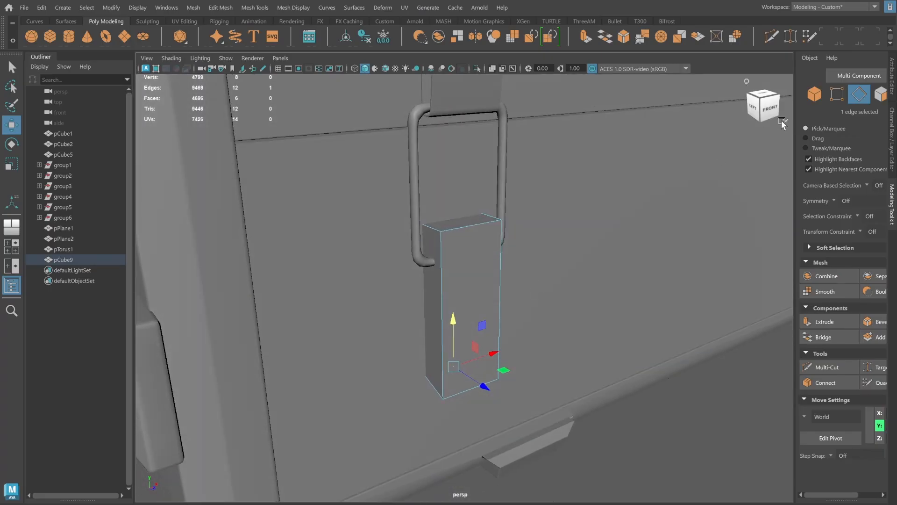
pyautogui.press('F8')
# Reset the Insert Edge Loop settings and insert a horizontal edge loop around the cube level with the ring's bottom bar.
pyautogui.keyDown('shift'); pyautogui.rightClick(557, 213); pyautogui.keyUp('shift')
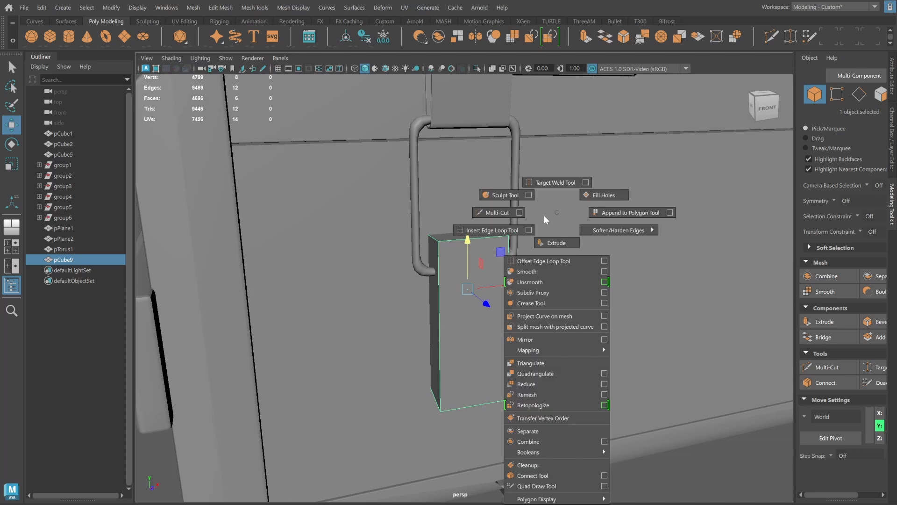
pyautogui.click(528, 230)
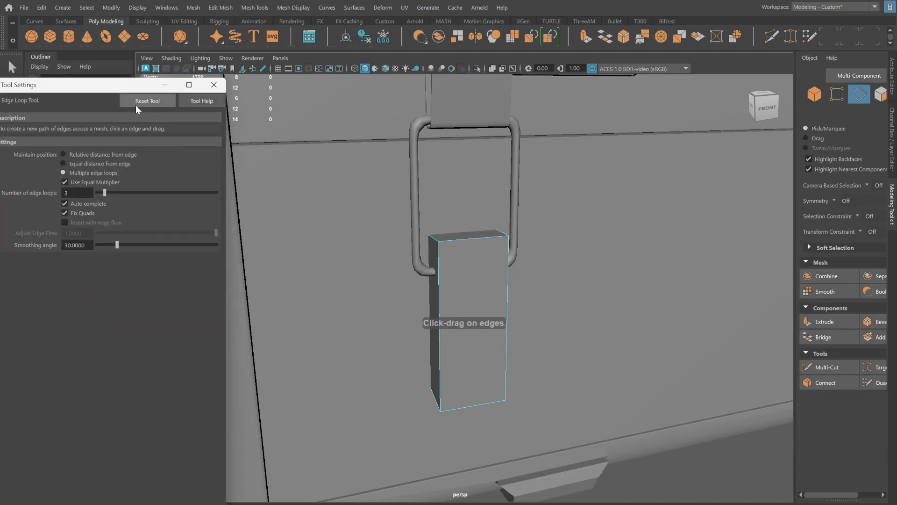
pyautogui.moveTo(52, 85); pyautogui.dragTo(90, 73)
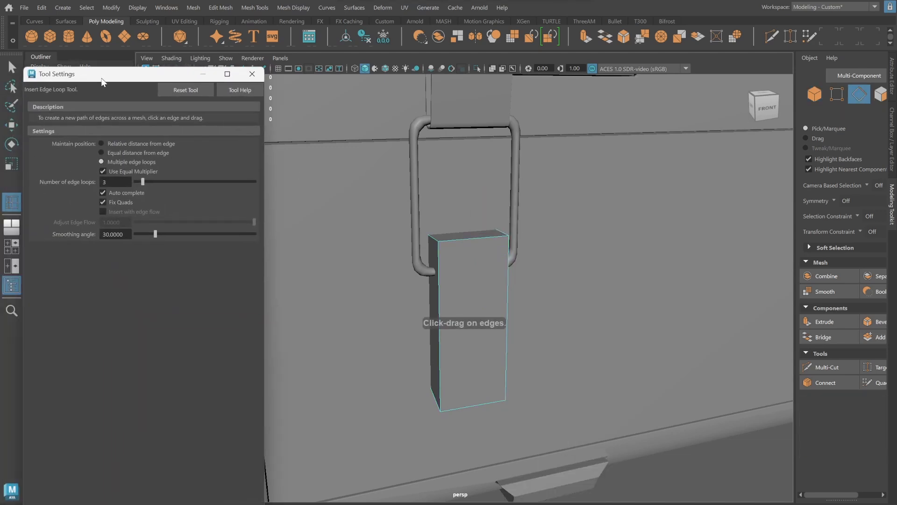
pyautogui.click(171, 89)
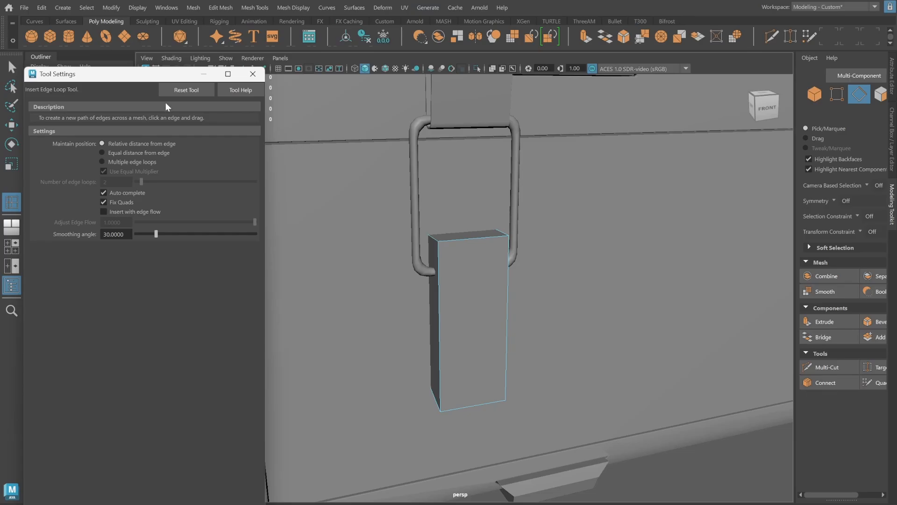
pyautogui.scroll(5, 462, 233)
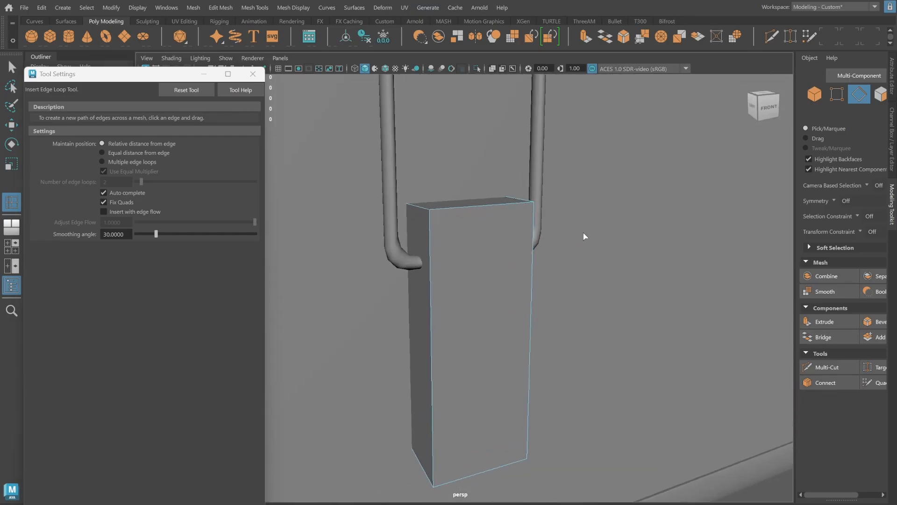
pyautogui.keyDown('alt'); pyautogui.moveTo(584, 233); pyautogui.dragTo(592, 232); pyautogui.keyUp('alt')
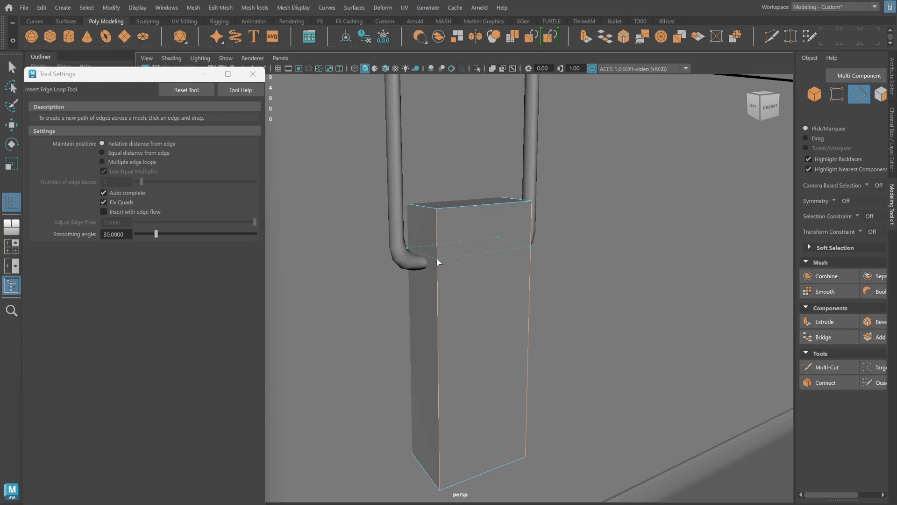
pyautogui.keyDown('alt'); pyautogui.moveTo(464, 235); pyautogui.dragTo(445, 232); pyautogui.keyUp('alt')
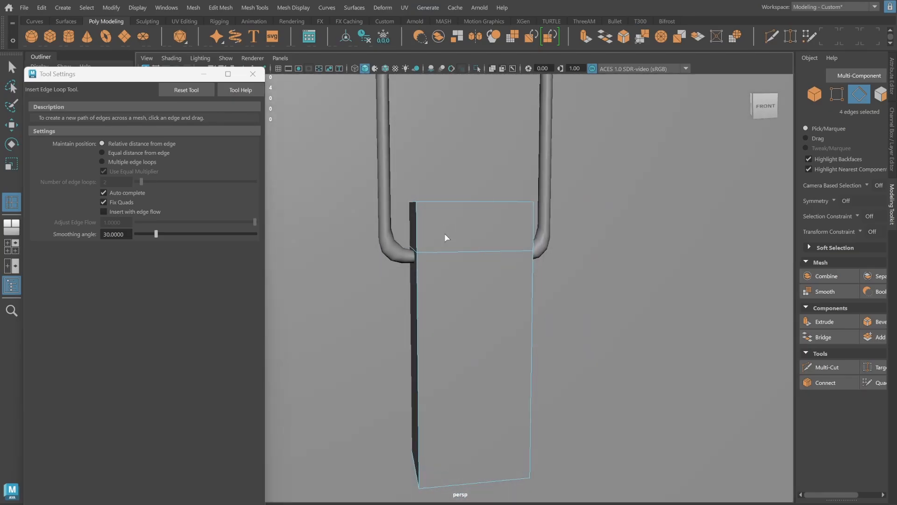
# Insert two vertical edge loops using Multiple edge loops, and spread them along X close to the cube's sides.
pyautogui.click(102, 161)
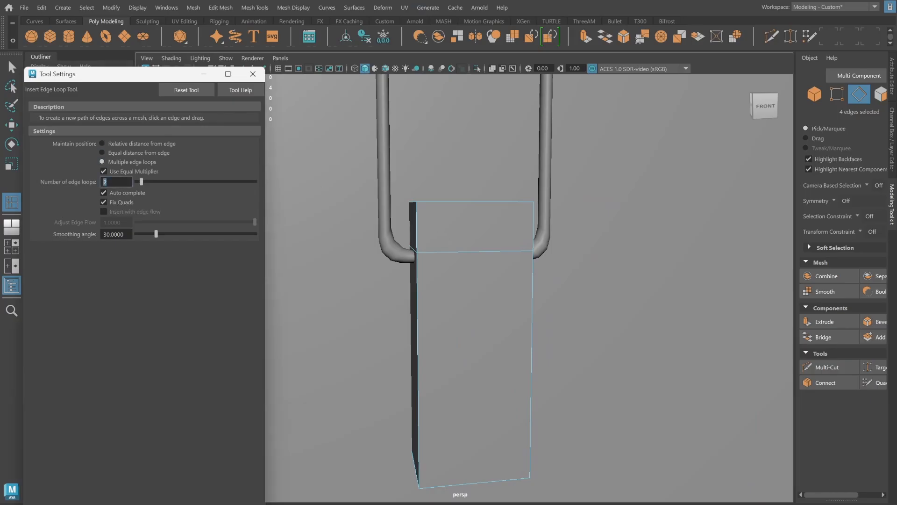
pyautogui.click(463, 202)
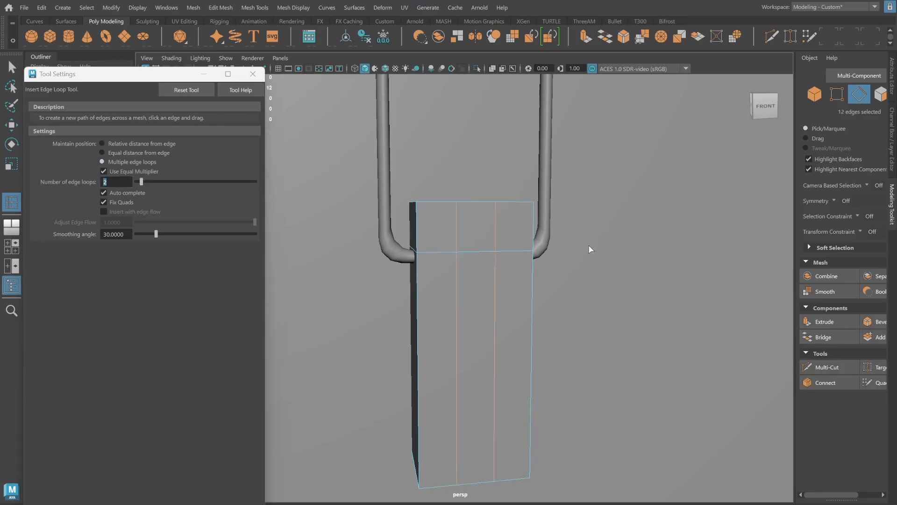
pyautogui.keyDown('alt'); pyautogui.moveTo(589, 245); pyautogui.dragTo(581, 253); pyautogui.keyUp('alt')
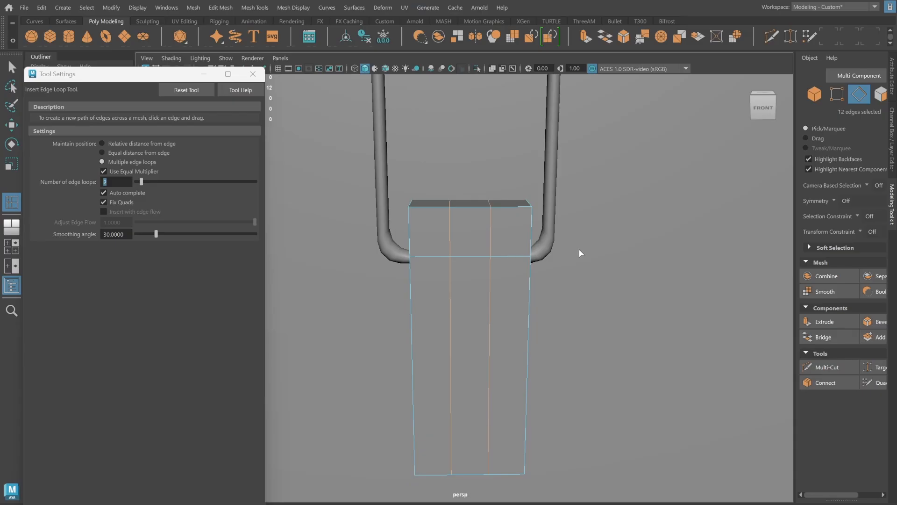
pyautogui.press('q')
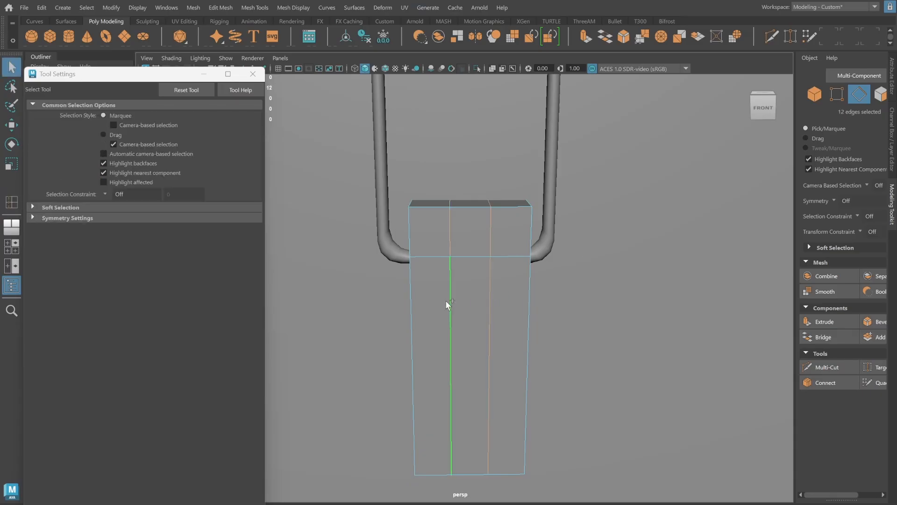
pyautogui.press('r')
pyautogui.keyDown('alt'); pyautogui.moveTo(533, 276); pyautogui.dragTo(640, 321); pyautogui.keyUp('alt')
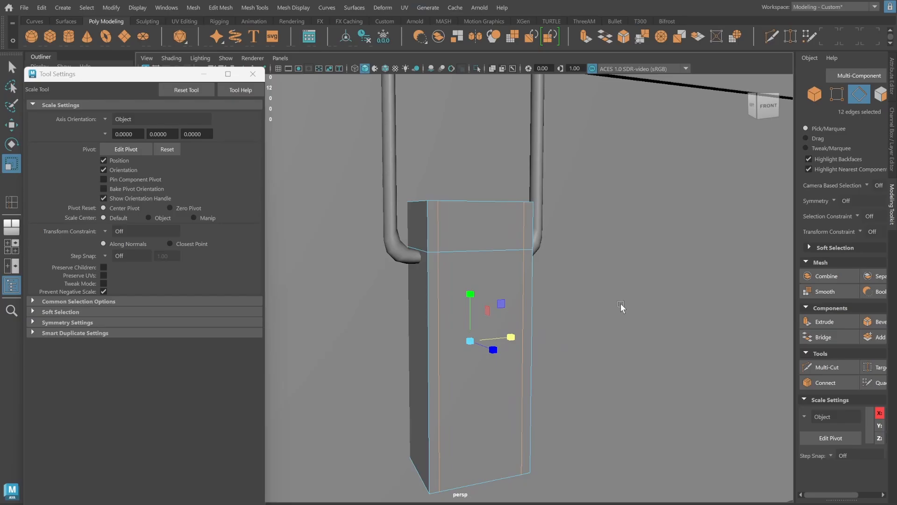
pyautogui.click(813, 95)
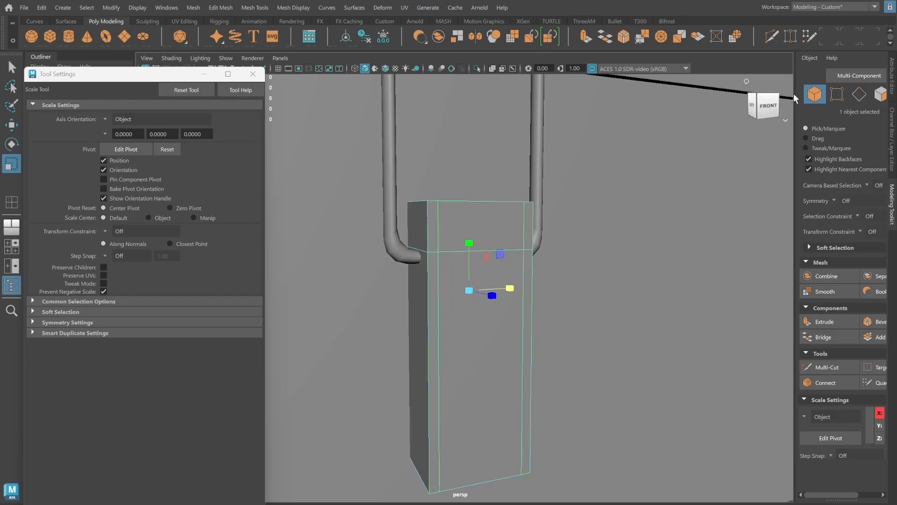
pyautogui.click(253, 74)
# Isolate the latch piece and delete the middle front, top and back faces of its upper section, leaving two side prongs.
pyautogui.keyDown('alt'); pyautogui.moveTo(666, 314); pyautogui.dragTo(448, 361); pyautogui.keyUp('alt')
pyautogui.hotkey('ctrl', '1')
pyautogui.press('f')
pyautogui.click(881, 96)
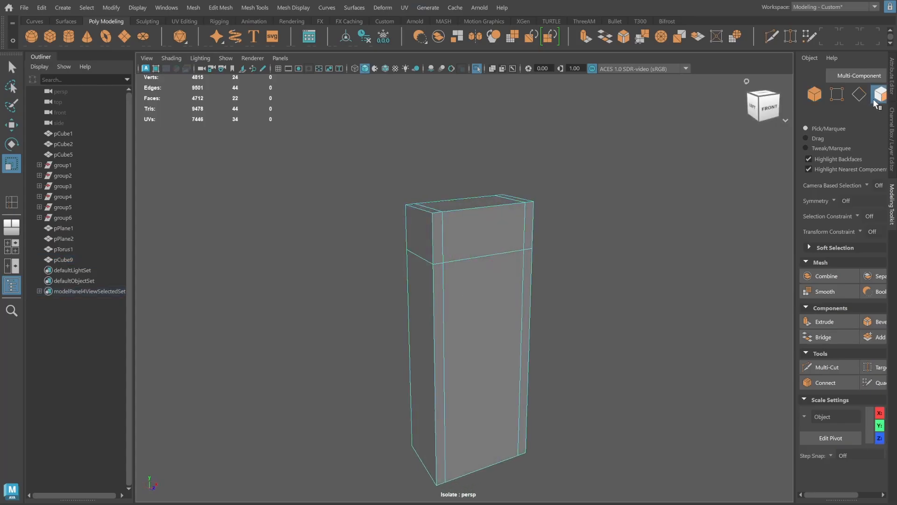
pyautogui.click(482, 238)
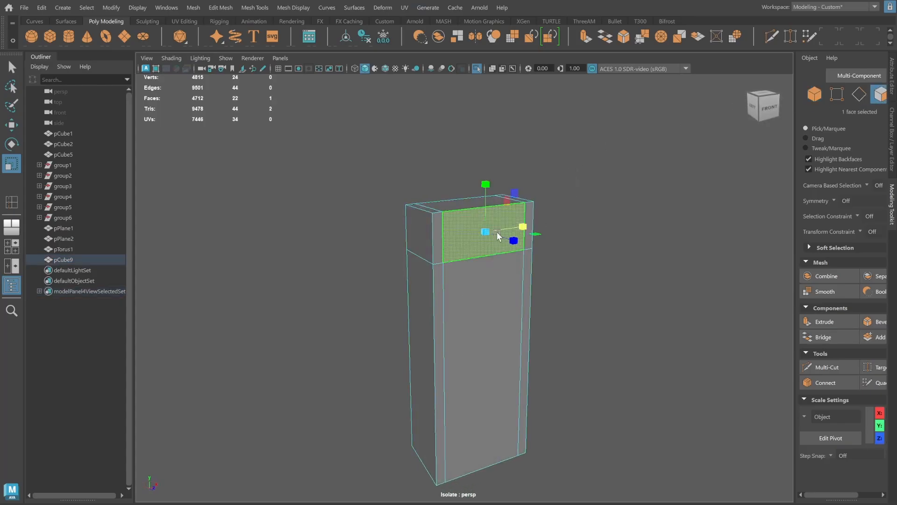
pyautogui.keyDown('alt'); pyautogui.moveTo(595, 206); pyautogui.dragTo(652, 193); pyautogui.keyUp('alt')
pyautogui.keyDown('shift'); pyautogui.click(444, 214); pyautogui.keyUp('shift')
pyautogui.keyDown('shift'); pyautogui.click(459, 234); pyautogui.keyUp('shift')
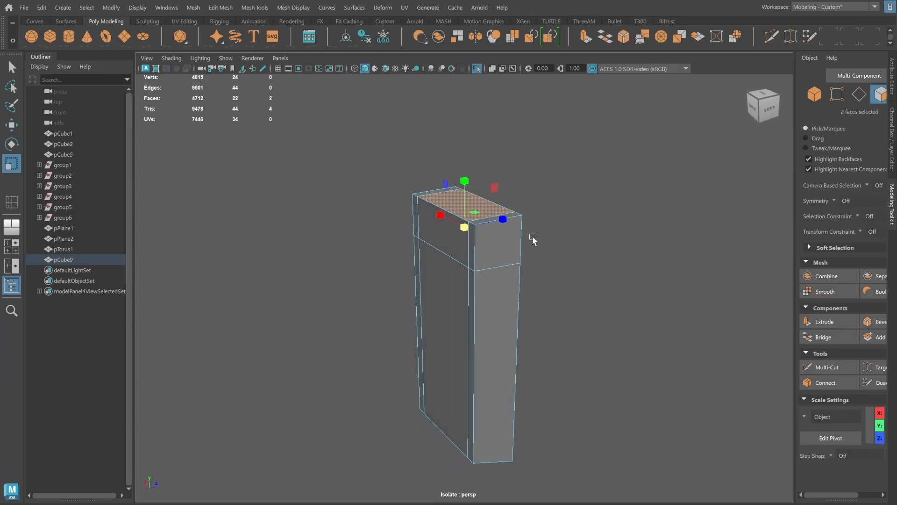
pyautogui.keyDown('shift'); pyautogui.click(486, 208); pyautogui.keyUp('shift')
pyautogui.keyDown('shift'); pyautogui.click(456, 254); pyautogui.keyUp('shift')
pyautogui.keyDown('shift'); pyautogui.click(457, 256); pyautogui.keyUp('shift')
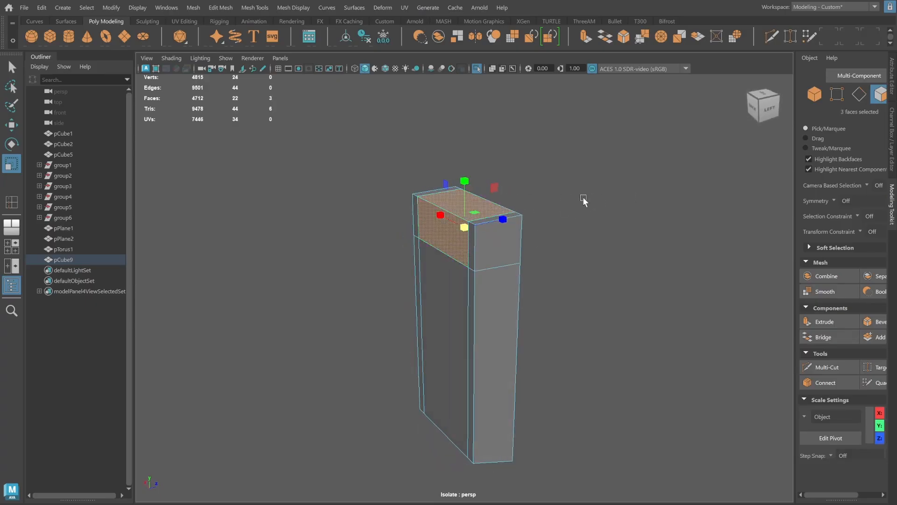
pyautogui.keyDown('alt'); pyautogui.moveTo(585, 198); pyautogui.dragTo(497, 246); pyautogui.keyUp('alt')
pyautogui.press('Delete')
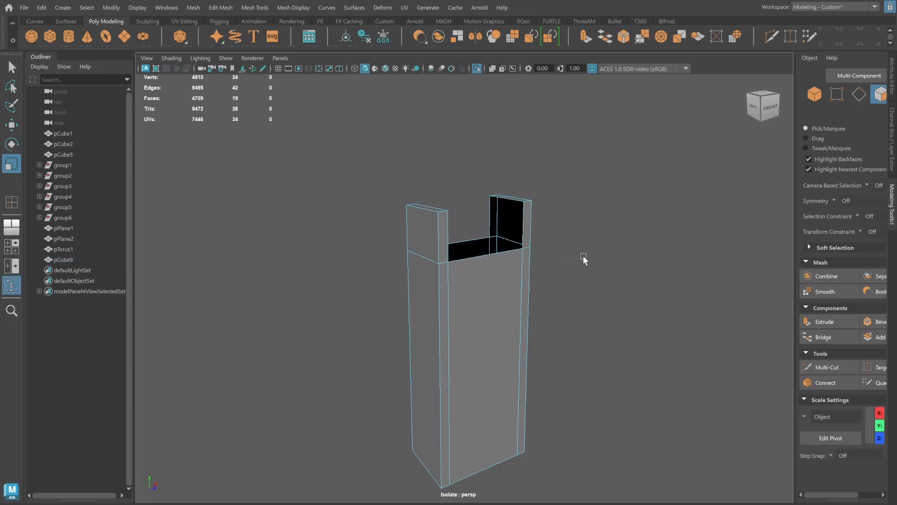
# Delete the large middle face on the back of the latch piece.
pyautogui.click(814, 95)
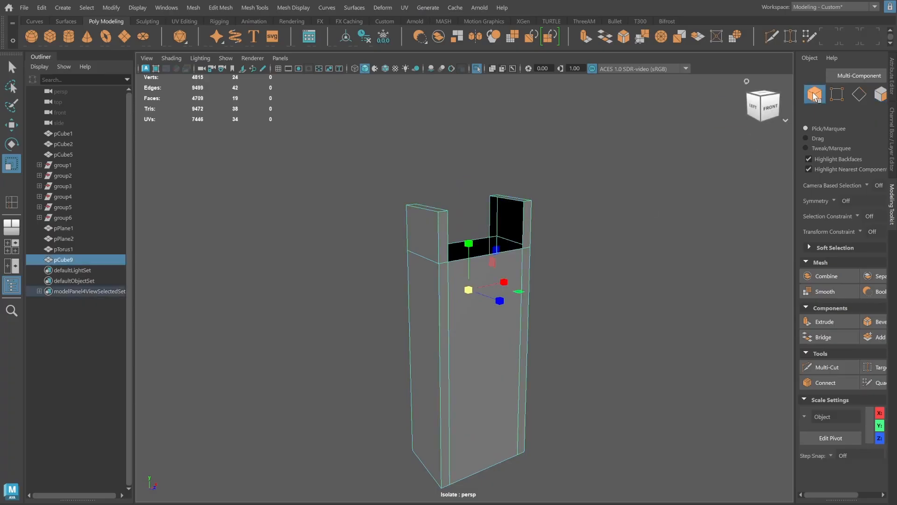
pyautogui.keyDown('alt'); pyautogui.moveTo(579, 261); pyautogui.dragTo(680, 259); pyautogui.keyUp('alt')
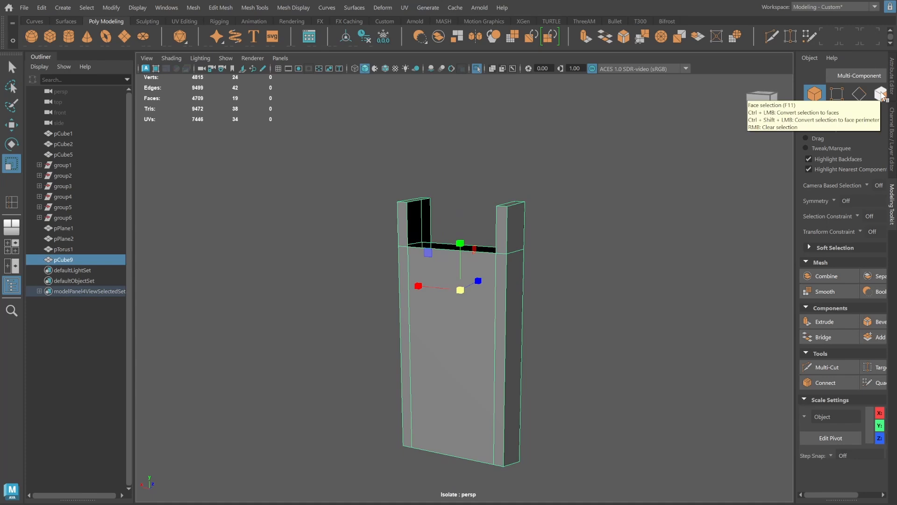
pyautogui.click(881, 95)
pyautogui.click(437, 340)
pyautogui.keyDown('alt'); pyautogui.moveTo(436, 341); pyautogui.dragTo(743, 280); pyautogui.keyUp('alt')
pyautogui.press('Delete')
# Delete the middle face on the latch piece's underside and return to object selection.
pyautogui.click(458, 420)
pyautogui.press('Delete')
pyautogui.click(813, 94)
pyautogui.click(669, 240)
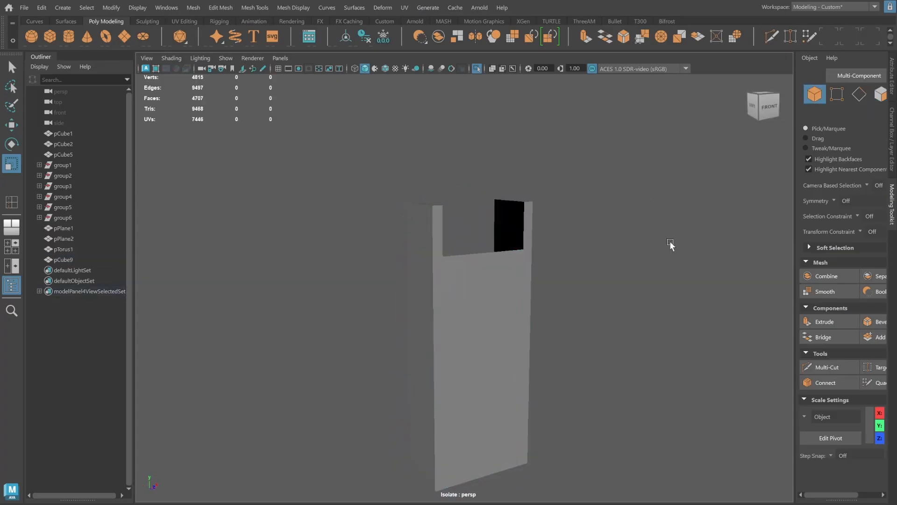
# Check the open-bottomed latch piece against the crate, and undo the deletion of its underside face.
pyautogui.hotkey('ctrl', '1')
pyautogui.keyDown('alt'); pyautogui.moveTo(669, 240); pyautogui.dragTo(562, 290); pyautogui.keyUp('alt')
pyautogui.click(510, 328)
pyautogui.hotkey('ctrl', '1')
pyautogui.hotkey('ctrl', 'z')
pyautogui.hotkey('ctrl', 'z')
pyautogui.hotkey('ctrl', 'z')
pyautogui.hotkey('ctrl', 'z')
pyautogui.hotkey('ctrl', 'z')
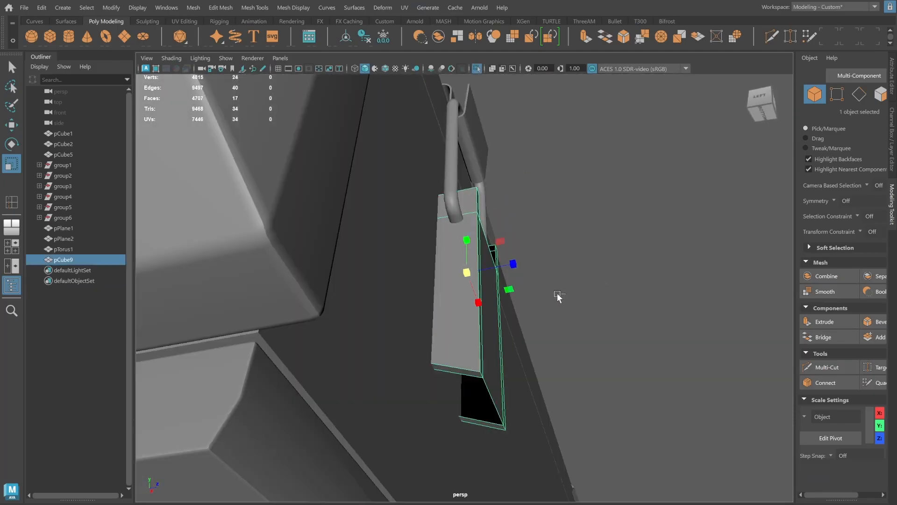
# Reset the Insert Edge Loop settings and add a loop around the latch piece's sides and underside, close to its front face.
pyautogui.keyDown('alt'); pyautogui.moveTo(701, 149); pyautogui.dragTo(688, 158); pyautogui.keyUp('alt')
pyautogui.click(814, 93)
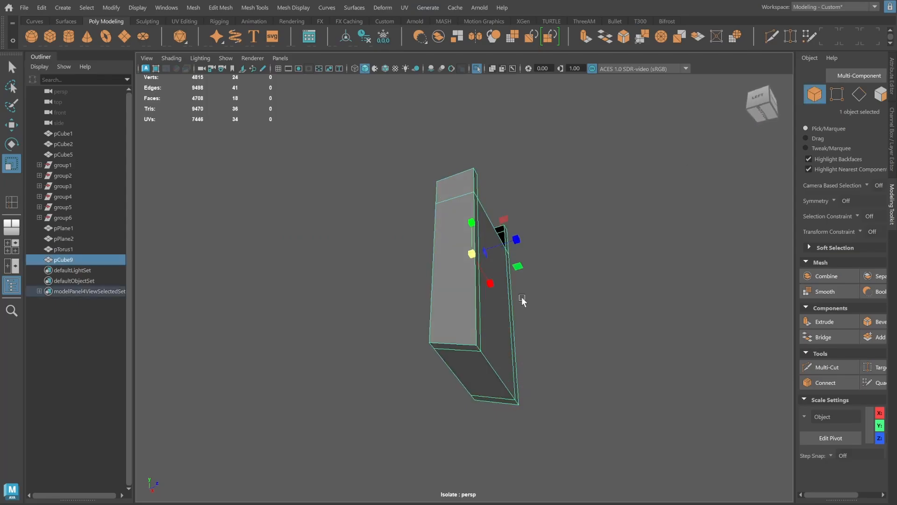
pyautogui.keyDown('alt'); pyautogui.moveTo(522, 302); pyautogui.dragTo(520, 295); pyautogui.keyUp('alt')
pyautogui.keyDown('shift'); pyautogui.moveTo(427, 228); pyautogui.dragTo(396, 247, button='right'); pyautogui.keyUp('shift')
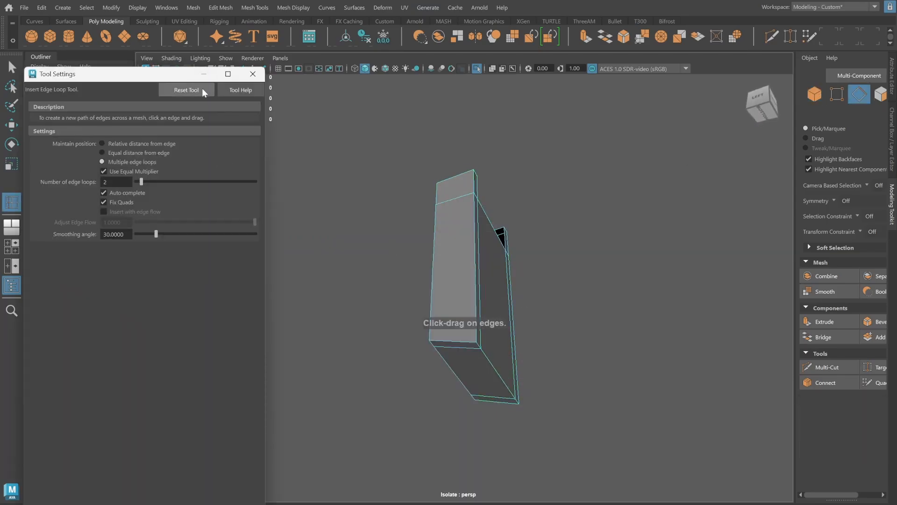
pyautogui.click(187, 89)
pyautogui.keyDown('alt'); pyautogui.moveTo(491, 266); pyautogui.dragTo(473, 270); pyautogui.keyUp('alt')
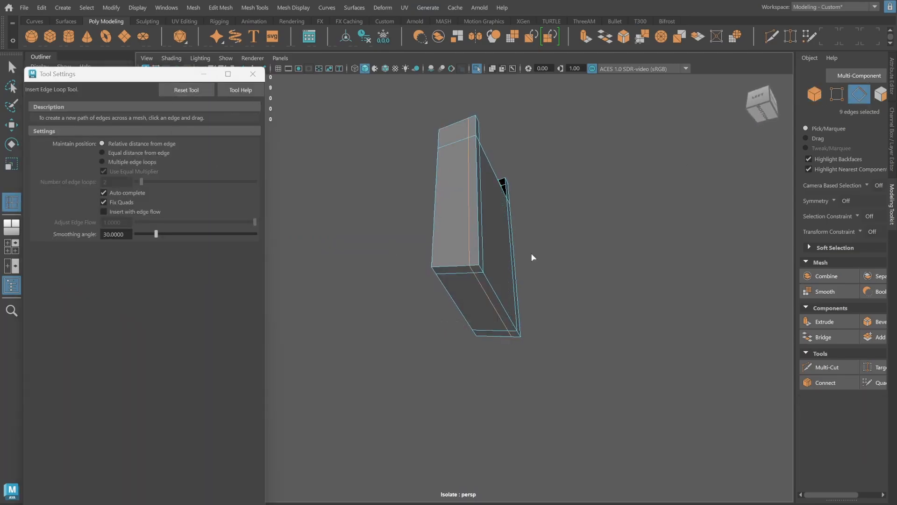
pyautogui.keyDown('alt'); pyautogui.moveTo(532, 257); pyautogui.dragTo(509, 267); pyautogui.keyUp('alt')
pyautogui.click(252, 73)
# Delete the large face on the latch piece's underside and return to object selection.
pyautogui.press('q')
pyautogui.click(881, 94)
pyautogui.keyDown('alt'); pyautogui.moveTo(524, 327); pyautogui.dragTo(516, 313); pyautogui.keyUp('alt')
pyautogui.click(484, 332)
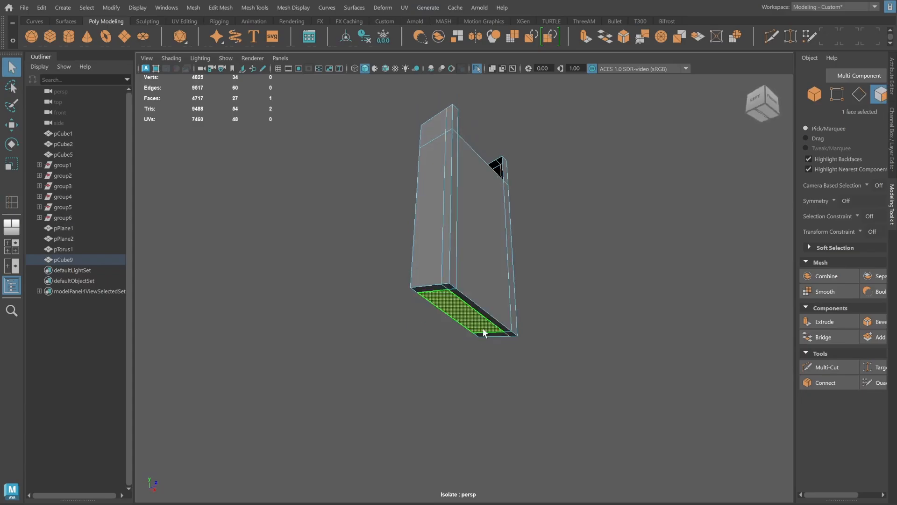
pyautogui.press('Delete')
pyautogui.click(814, 94)
pyautogui.click(627, 263)
pyautogui.keyDown('alt'); pyautogui.moveTo(627, 262); pyautogui.dragTo(551, 289); pyautogui.keyUp('alt')
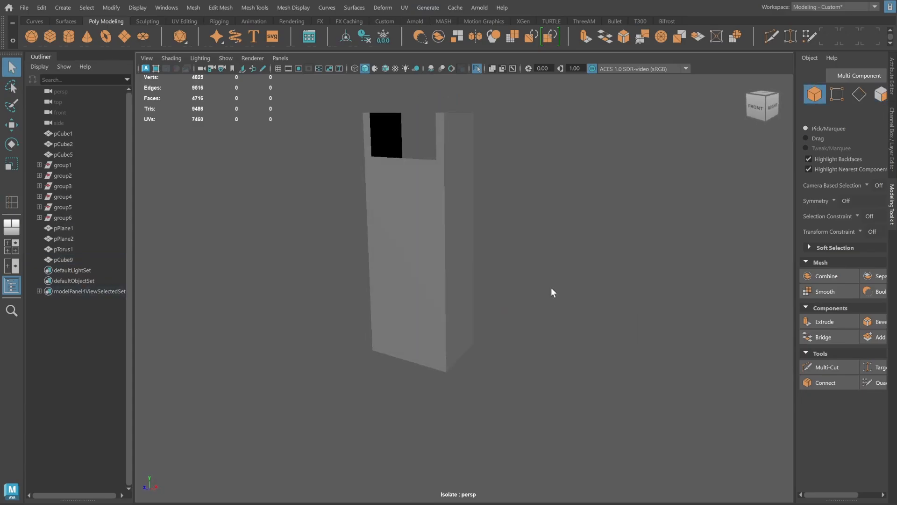
# Try to bevel the front top edges of the latch piece's two prongs with the default fraction of 0.5.
pyautogui.keyDown('alt'); pyautogui.moveTo(545, 257); pyautogui.dragTo(547, 304, button='middle'); pyautogui.keyUp('alt')
pyautogui.keyDown('alt'); pyautogui.moveTo(546, 305); pyautogui.dragTo(461, 274); pyautogui.keyUp('alt')
pyautogui.click(467, 254)
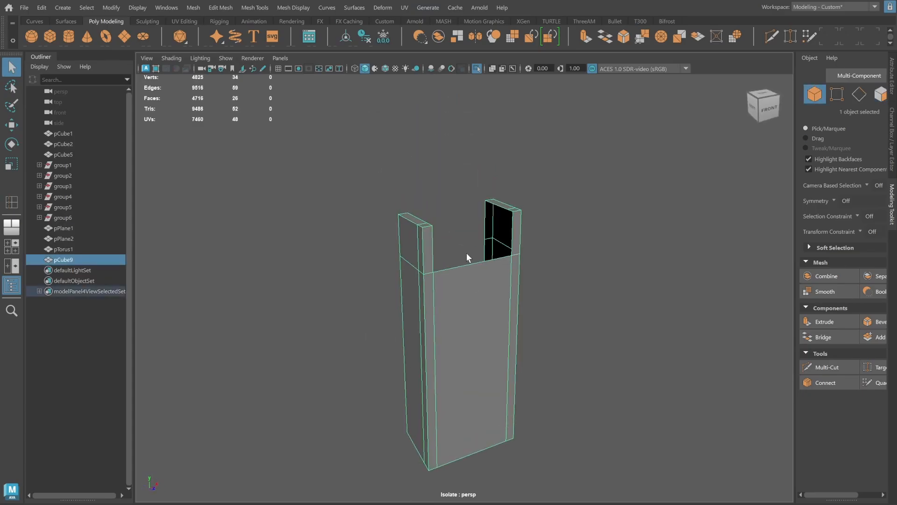
pyautogui.keyDown('alt'); pyautogui.moveTo(466, 254); pyautogui.dragTo(516, 256, button='right'); pyautogui.keyUp('alt')
pyautogui.keyDown('alt'); pyautogui.moveTo(516, 256); pyautogui.dragTo(632, 193); pyautogui.keyUp('alt')
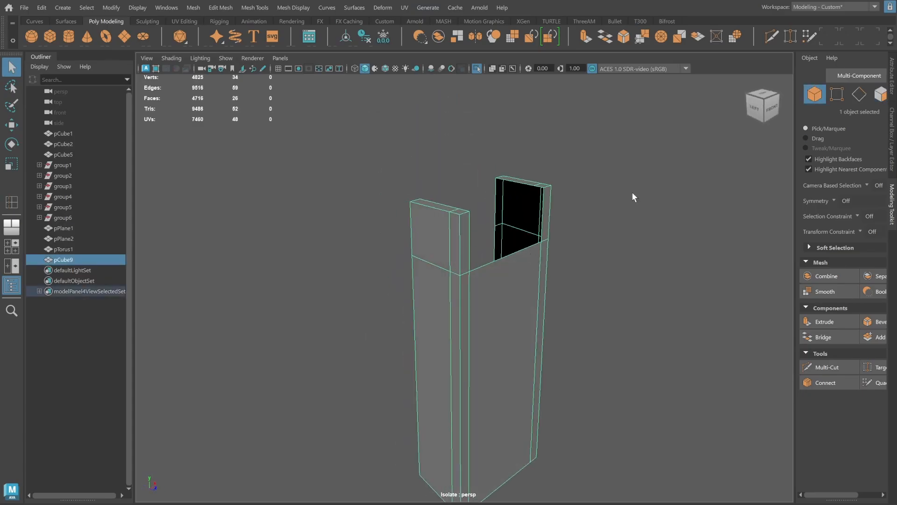
pyautogui.click(861, 95)
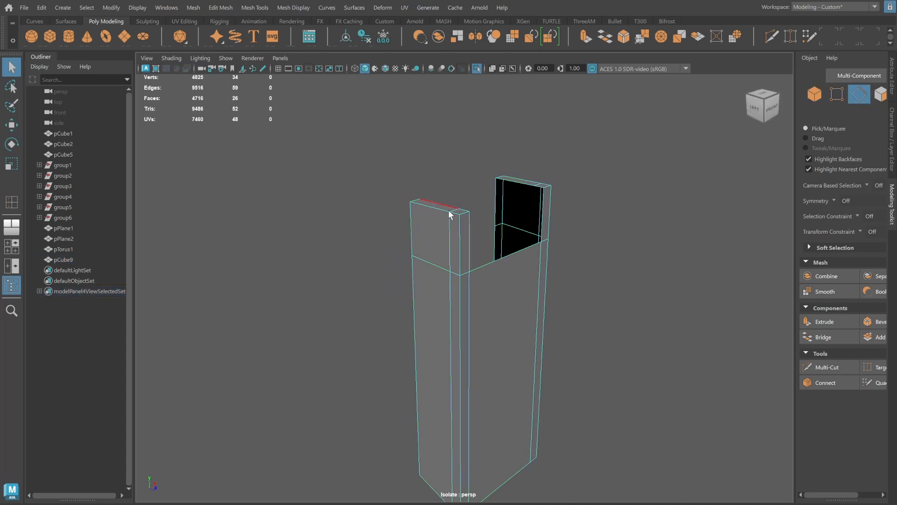
pyautogui.click(464, 212)
pyautogui.keyDown('shift'); pyautogui.click(544, 194); pyautogui.keyUp('shift')
pyautogui.keyDown('shift'); pyautogui.moveTo(598, 180); pyautogui.dragTo(645, 183, button='right'); pyautogui.keyUp('shift')
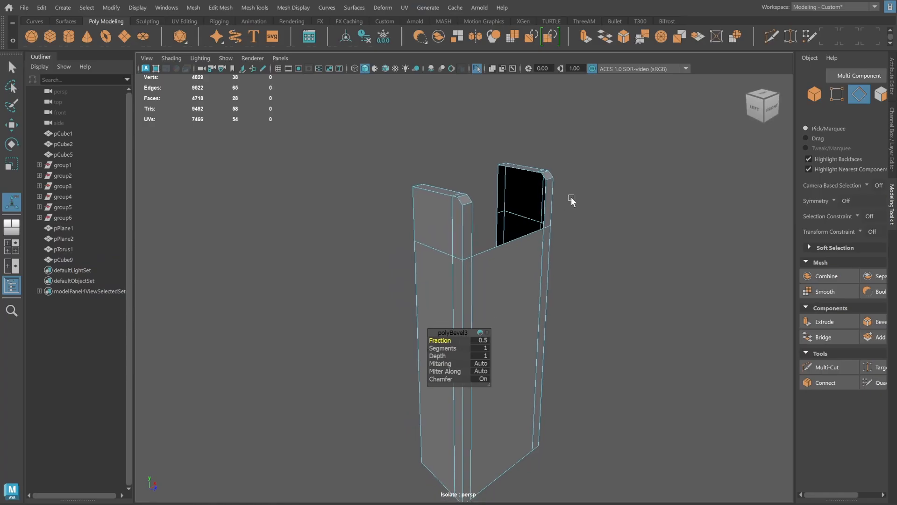
pyautogui.keyDown('alt'); pyautogui.moveTo(567, 200); pyautogui.dragTo(484, 213); pyautogui.keyUp('alt')
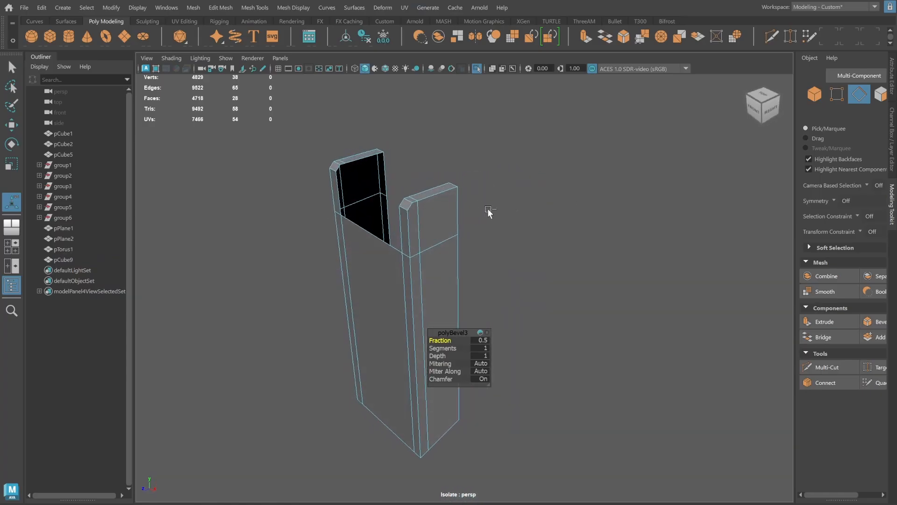
pyautogui.click(488, 213)
# Move the upper ends of the vertical edge lines on both prongs back along Z, away from the front face.
pyautogui.doubleClick(422, 275)
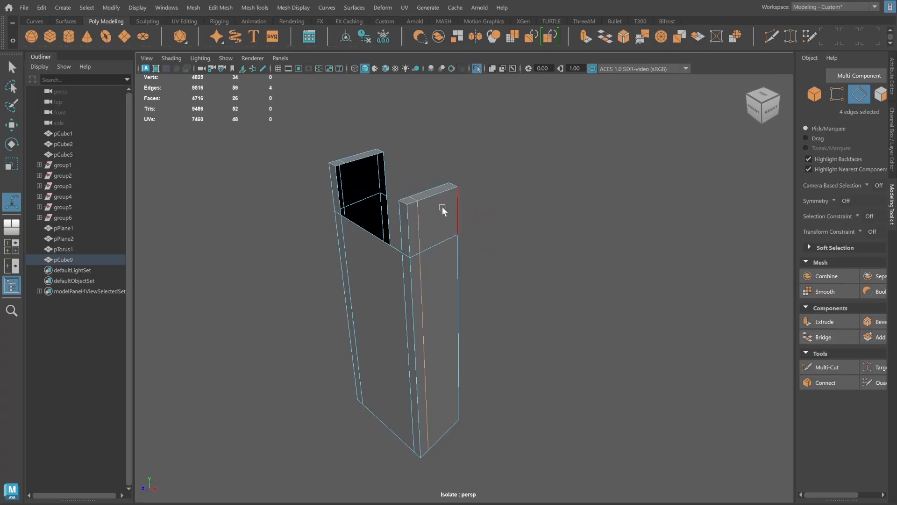
pyautogui.keyDown('alt'); pyautogui.moveTo(443, 209); pyautogui.dragTo(505, 202); pyautogui.keyUp('alt')
pyautogui.keyDown('shift'); pyautogui.doubleClick(477, 246); pyautogui.keyUp('shift')
pyautogui.keyDown('alt'); pyautogui.moveTo(477, 246); pyautogui.dragTo(501, 198); pyautogui.keyUp('alt')
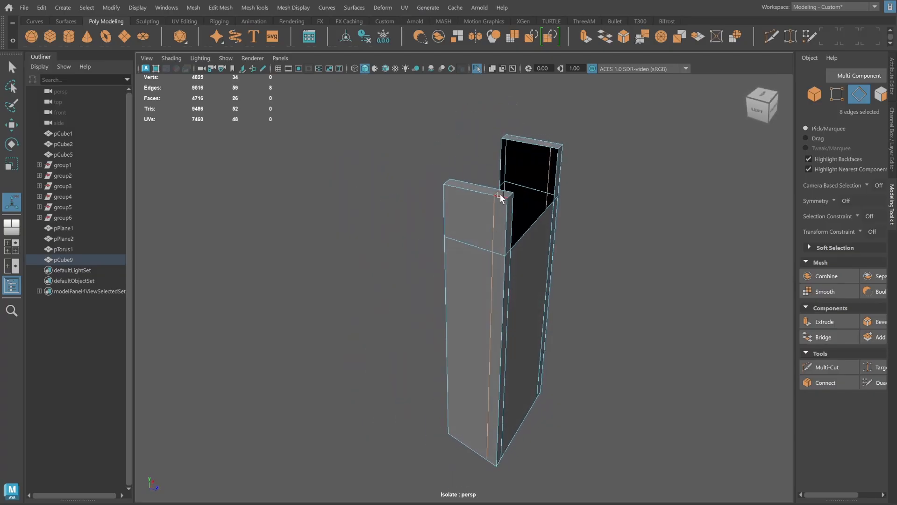
pyautogui.click(556, 147)
pyautogui.press('w')
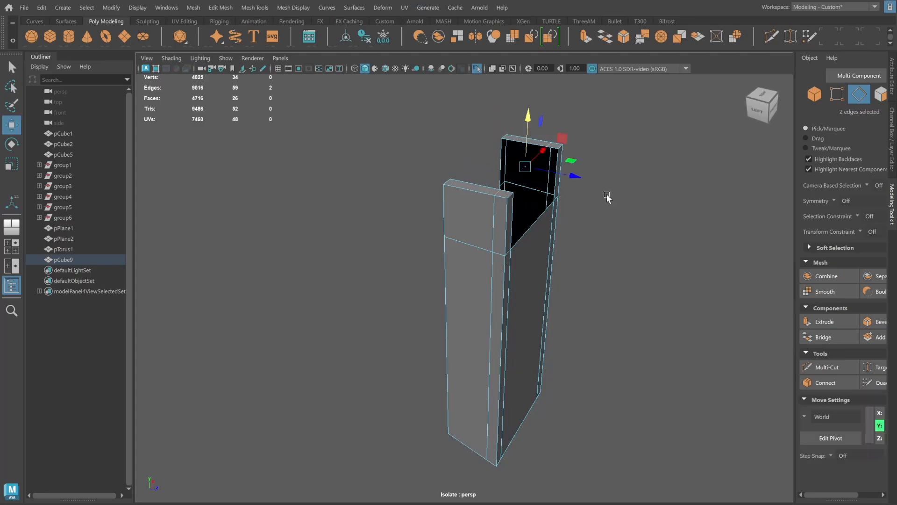
pyautogui.moveTo(577, 177); pyautogui.dragTo(556, 178)
# Bevel the front top edges of both prongs with 2 segments and check the latch piece against the crate.
pyautogui.click(511, 196)
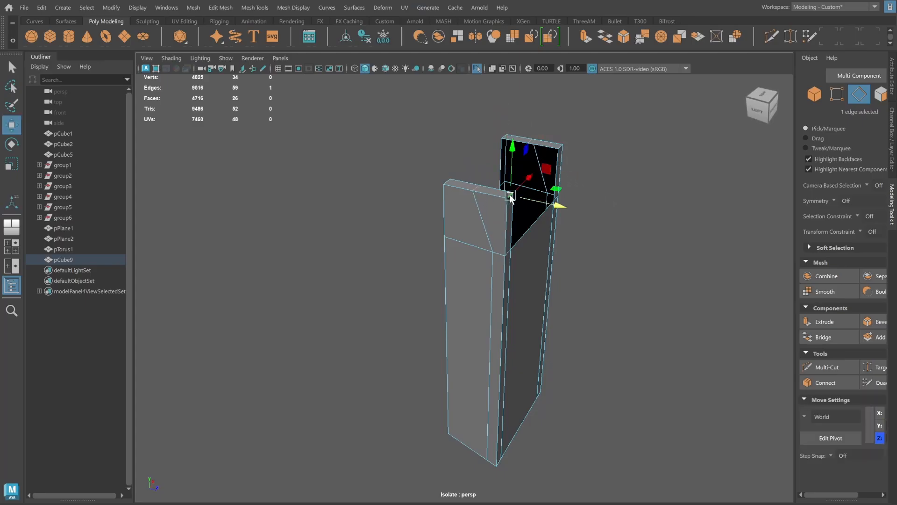
pyautogui.keyDown('shift'); pyautogui.click(559, 146); pyautogui.keyUp('shift')
pyautogui.keyDown('shift'); pyautogui.moveTo(596, 147); pyautogui.dragTo(648, 145, button='right'); pyautogui.keyUp('shift')
pyautogui.keyDown('alt'); pyautogui.moveTo(596, 221); pyautogui.dragTo(551, 222); pyautogui.keyUp('alt')
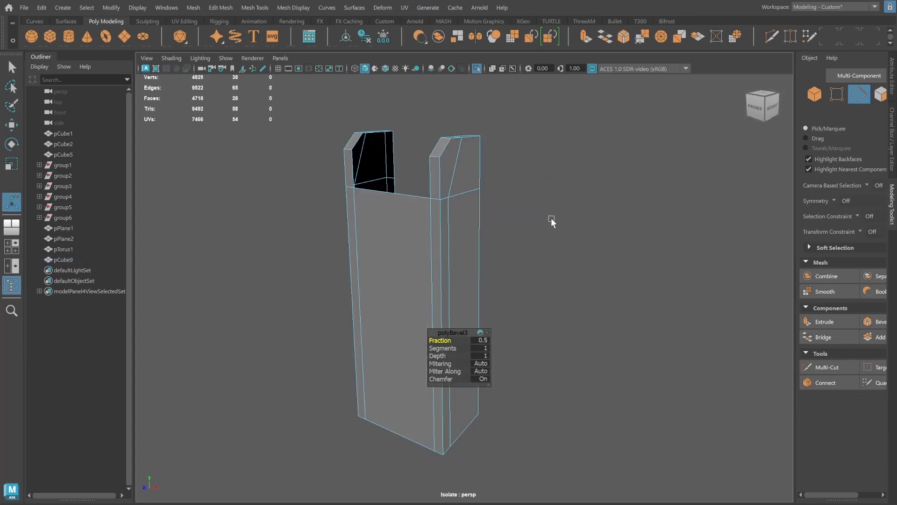
pyautogui.moveTo(449, 348); pyautogui.dragTo(461, 348)
pyautogui.moveTo(542, 248)
pyautogui.keyDown('alt'); pyautogui.mouseDown()
pyautogui.moveTo(490, 248)
pyautogui.moveTo(537, 248)
pyautogui.mouseUp(); pyautogui.keyUp('alt')
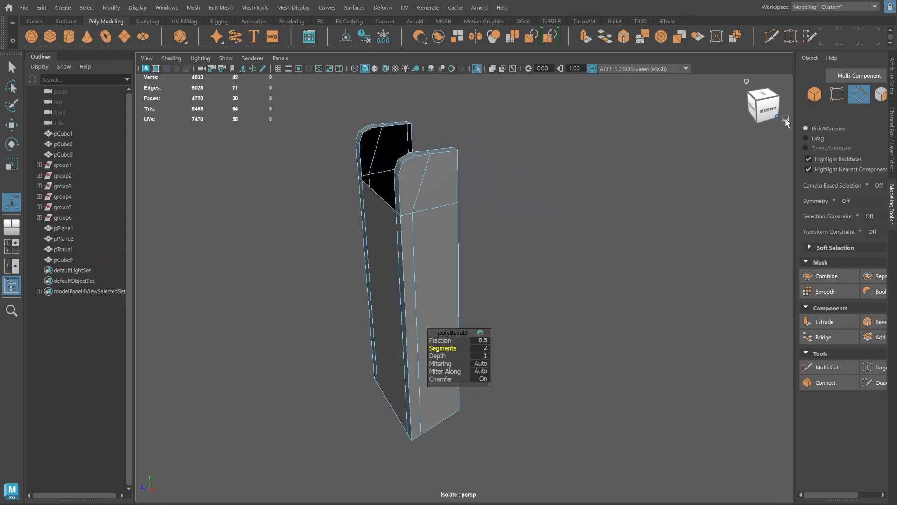
pyautogui.click(815, 93)
pyautogui.click(531, 248)
pyautogui.keyDown('alt'); pyautogui.moveTo(439, 267); pyautogui.dragTo(520, 304); pyautogui.keyUp('alt')
pyautogui.click(489, 268)
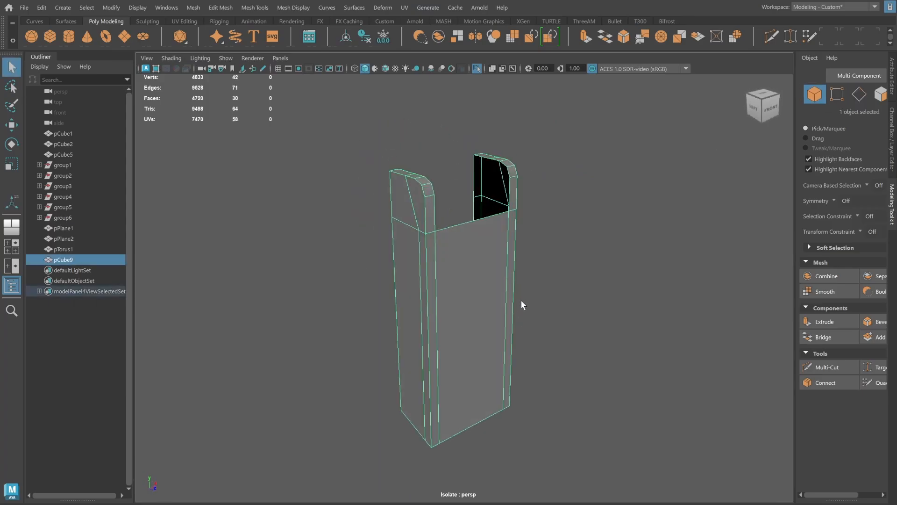
pyautogui.hotkey('ctrl', '1')
pyautogui.keyDown('alt'); pyautogui.moveTo(582, 270); pyautogui.dragTo(446, 268); pyautogui.keyUp('alt')
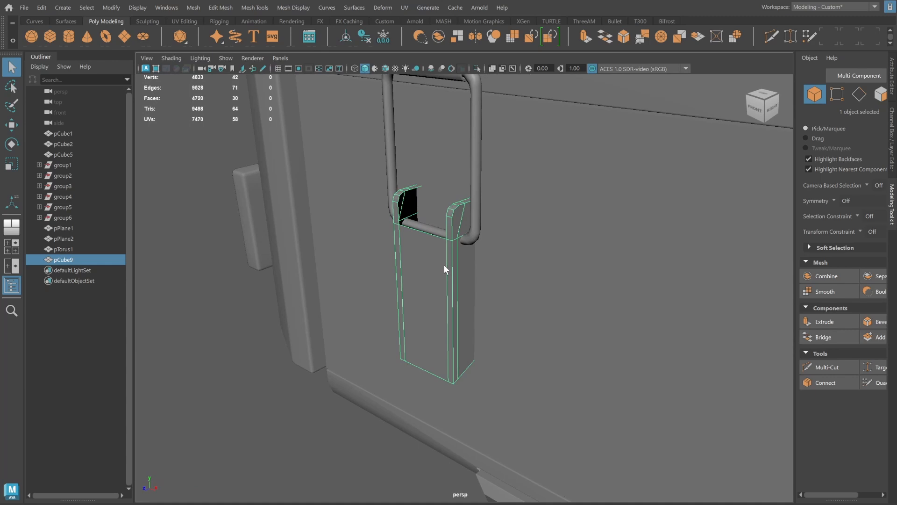
# Isolate the latch piece and move the vertices at the base of both prongs' side edge lines back along Z.
pyautogui.hotkey('ctrl', '1')
pyautogui.click(836, 94)
pyautogui.click(461, 236)
pyautogui.keyDown('alt'); pyautogui.moveTo(460, 237); pyautogui.dragTo(530, 240); pyautogui.keyUp('alt')
pyautogui.keyDown('shift'); pyautogui.click(491, 256); pyautogui.keyUp('shift')
pyautogui.press('w')
pyautogui.keyDown('alt'); pyautogui.moveTo(494, 303); pyautogui.dragTo(505, 246); pyautogui.keyUp('alt')
pyautogui.keyDown('alt'); pyautogui.moveTo(504, 246); pyautogui.dragTo(540, 224, button='right'); pyautogui.keyUp('alt')
pyautogui.keyDown('alt'); pyautogui.moveTo(540, 224); pyautogui.dragTo(517, 292, button='middle'); pyautogui.keyUp('alt')
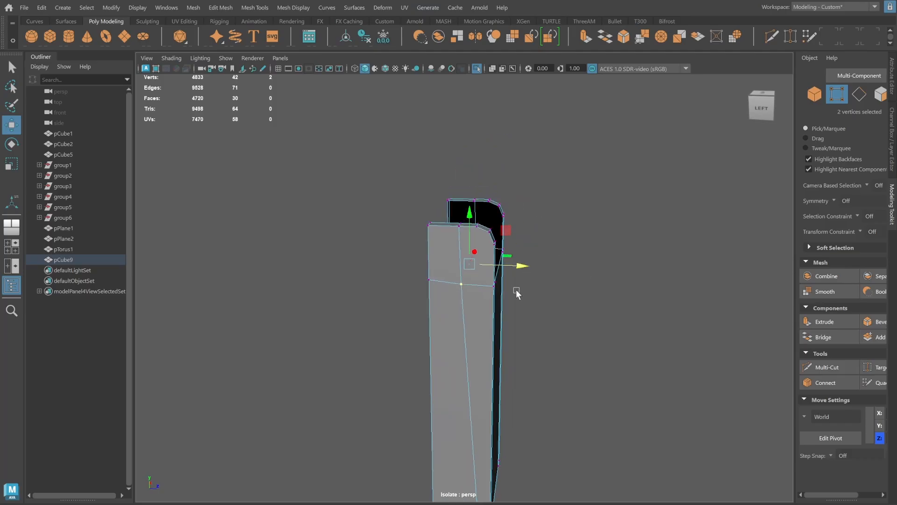
# Connect the rounded corner's vertices on the first prong to its side vertex at the prong's base.
pyautogui.keyDown('alt'); pyautogui.moveTo(517, 293); pyautogui.dragTo(630, 284, button='right'); pyautogui.keyUp('alt')
pyautogui.click(598, 261)
pyautogui.click(459, 281)
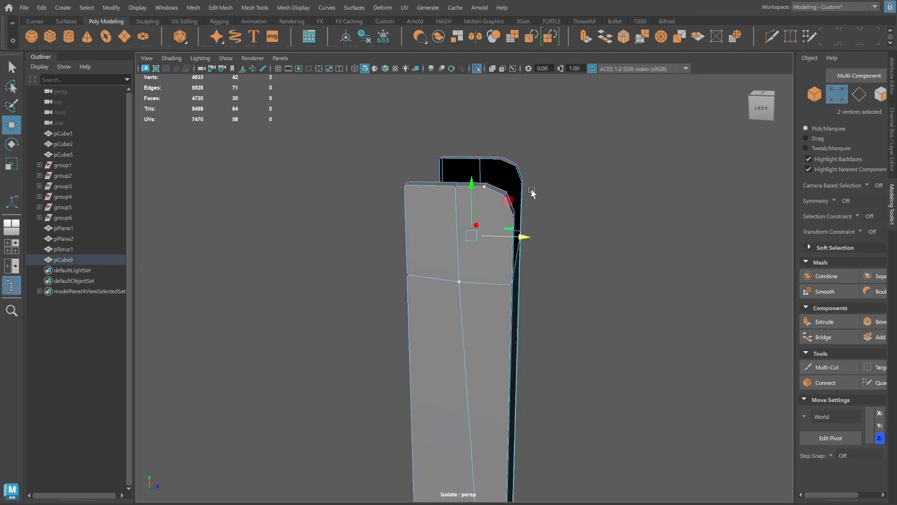
pyautogui.keyDown('shift'); pyautogui.moveTo(532, 191); pyautogui.dragTo(516, 250, button='right'); pyautogui.keyUp('shift')
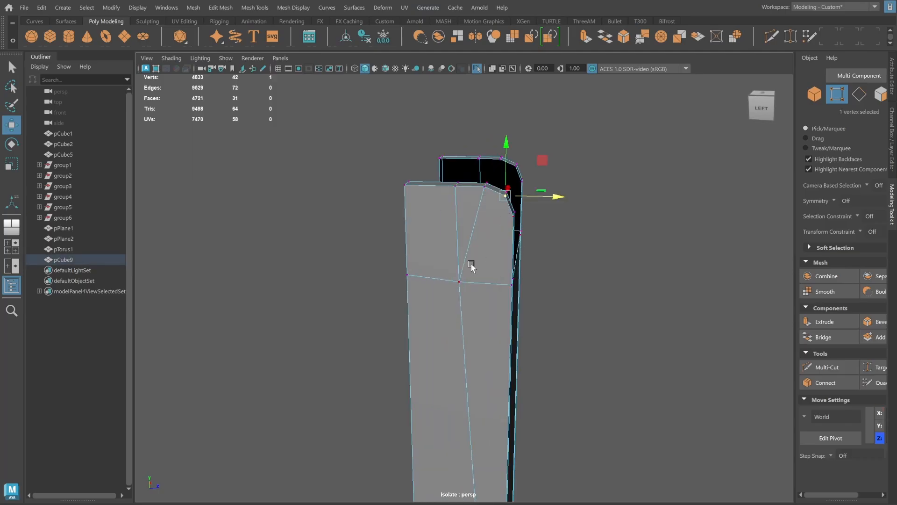
pyautogui.keyDown('shift'); pyautogui.click(459, 281); pyautogui.keyUp('shift')
pyautogui.keyDown('alt'); pyautogui.moveTo(574, 219); pyautogui.dragTo(480, 214); pyautogui.keyUp('alt')
pyautogui.press('g')
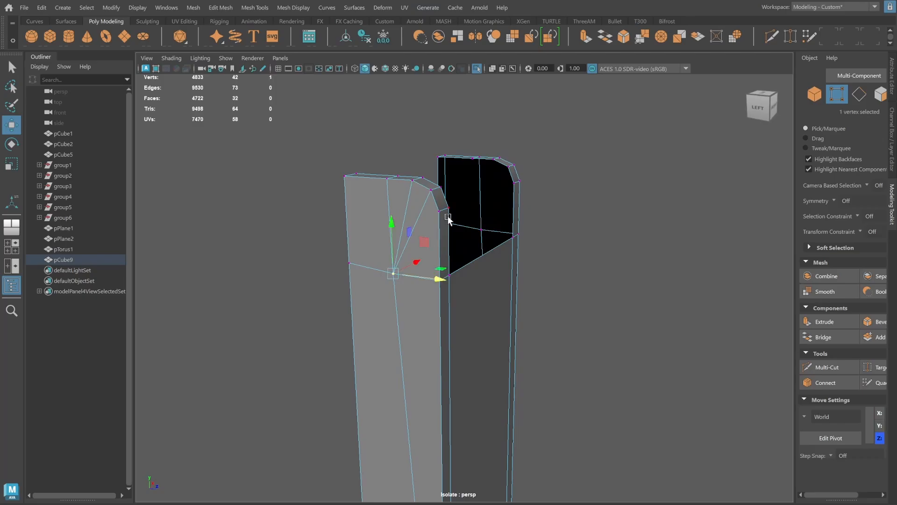
pyautogui.keyDown('shift'); pyautogui.click(439, 211); pyautogui.keyUp('shift')
pyautogui.press('g')
# Connect the rounded corner's vertices on the opposite prong to the matching side vertex at its base.
pyautogui.keyDown('alt'); pyautogui.moveTo(558, 207); pyautogui.dragTo(444, 201); pyautogui.keyUp('alt')
pyautogui.click(434, 162)
pyautogui.keyDown('shift'); pyautogui.click(452, 232); pyautogui.keyUp('shift')
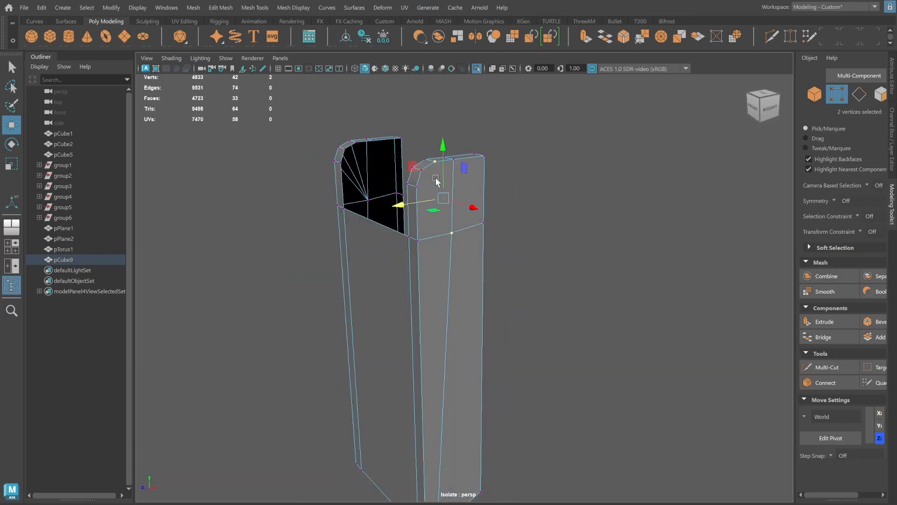
pyautogui.press('g')
pyautogui.click(421, 170)
pyautogui.keyDown('shift'); pyautogui.click(452, 233); pyautogui.keyUp('shift')
pyautogui.press('g')
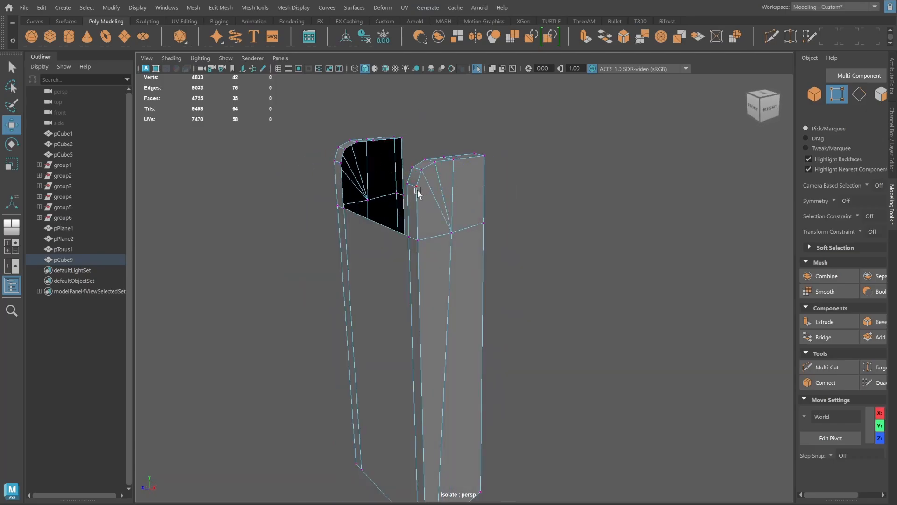
pyautogui.click(417, 186)
pyautogui.keyDown('shift'); pyautogui.click(452, 233); pyautogui.keyUp('shift')
pyautogui.press('g')
# Return to object selection and examine the latch piece both against the crate and in isolation.
pyautogui.keyDown('alt'); pyautogui.moveTo(532, 228); pyautogui.dragTo(469, 233, button='right'); pyautogui.keyUp('alt')
pyautogui.keyDown('alt'); pyautogui.moveTo(469, 234); pyautogui.dragTo(557, 177); pyautogui.keyUp('alt')
pyautogui.hotkey('ctrl', '1')
pyautogui.press('F8')
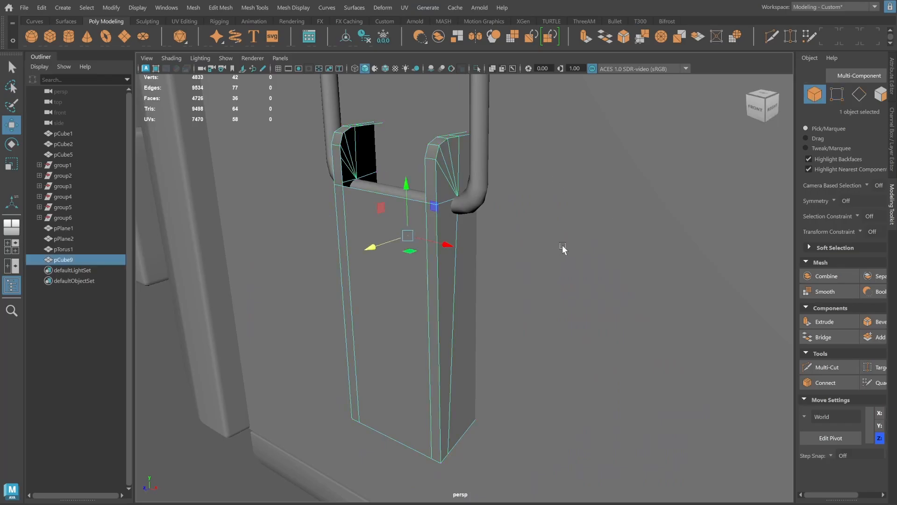
pyautogui.keyDown('alt'); pyautogui.moveTo(562, 245); pyautogui.dragTo(439, 297, button='right'); pyautogui.keyUp('alt')
pyautogui.click(439, 297)
pyautogui.keyDown('alt'); pyautogui.moveTo(438, 297); pyautogui.dragTo(459, 302); pyautogui.keyUp('alt')
pyautogui.click(446, 313)
pyautogui.hotkey('ctrl', '1')
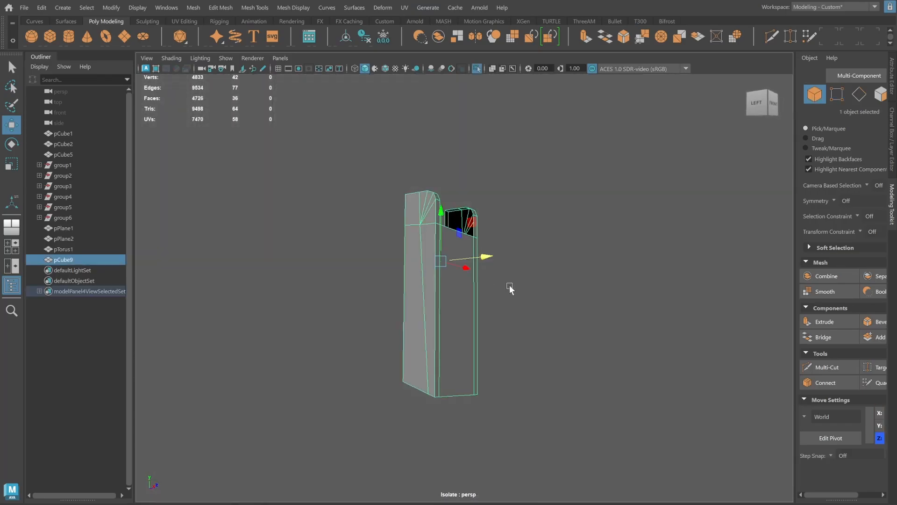
pyautogui.keyDown('alt'); pyautogui.moveTo(529, 285); pyautogui.dragTo(531, 290); pyautogui.keyUp('alt')
# Show the whole crate and adjust the latch piece's height so its side fan vertices line up with the wire ring's ends.
pyautogui.hotkey('ctrl', '1')
pyautogui.moveTo(471, 278)
pyautogui.keyDown('alt'); pyautogui.mouseDown()
pyautogui.moveTo(456, 295)
pyautogui.moveTo(477, 266)
pyautogui.mouseUp(); pyautogui.keyUp('alt')
pyautogui.scroll(3, 476, 266)
pyautogui.keyDown('alt'); pyautogui.moveTo(476, 267); pyautogui.dragTo(525, 282, button='middle'); pyautogui.keyUp('alt')
pyautogui.moveTo(452, 239); pyautogui.dragTo(547, 249)
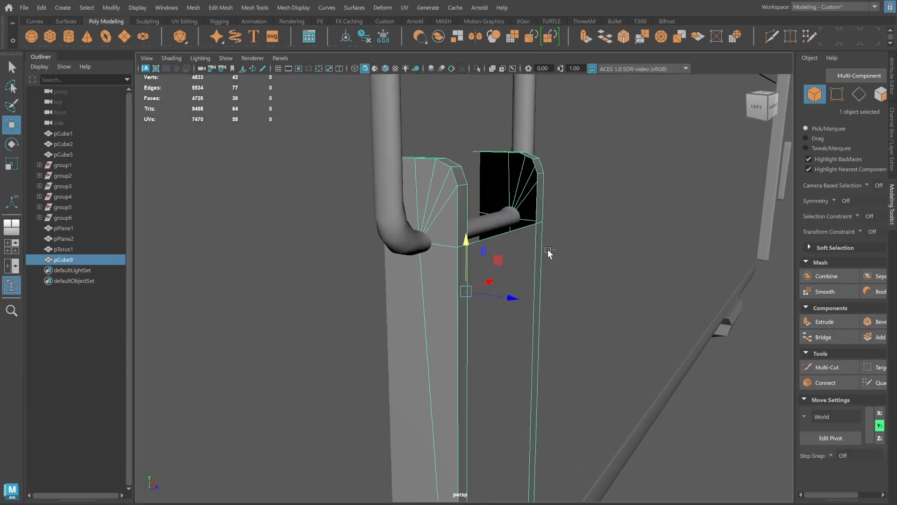
# Isolate the latch piece and chamfer the fan's centre vertices on both prongs with a width of 0.25.
pyautogui.hotkey('ctrl', '1')
pyautogui.press('F9')
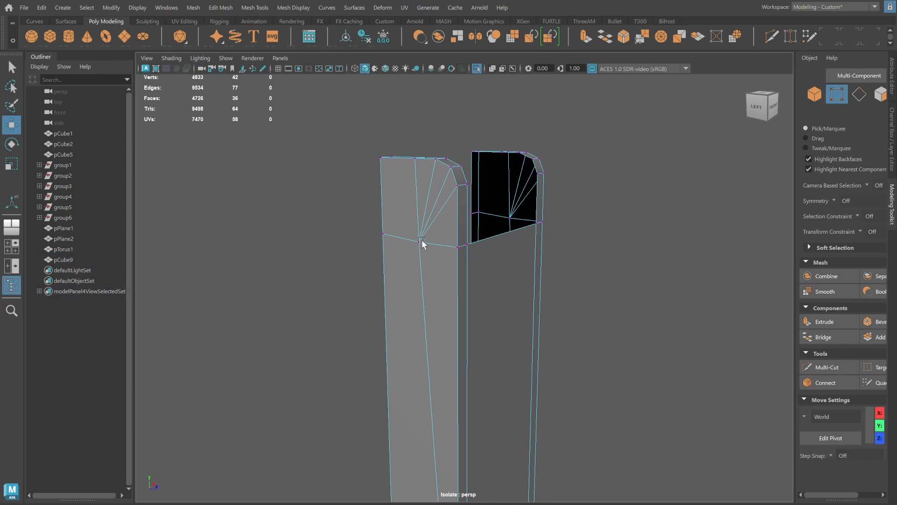
pyautogui.click(420, 242)
pyautogui.keyDown('shift'); pyautogui.moveTo(590, 222); pyautogui.dragTo(660, 227, button='right'); pyautogui.keyUp('shift')
pyautogui.keyDown('alt'); pyautogui.moveTo(558, 255); pyautogui.dragTo(560, 246); pyautogui.keyUp('alt')
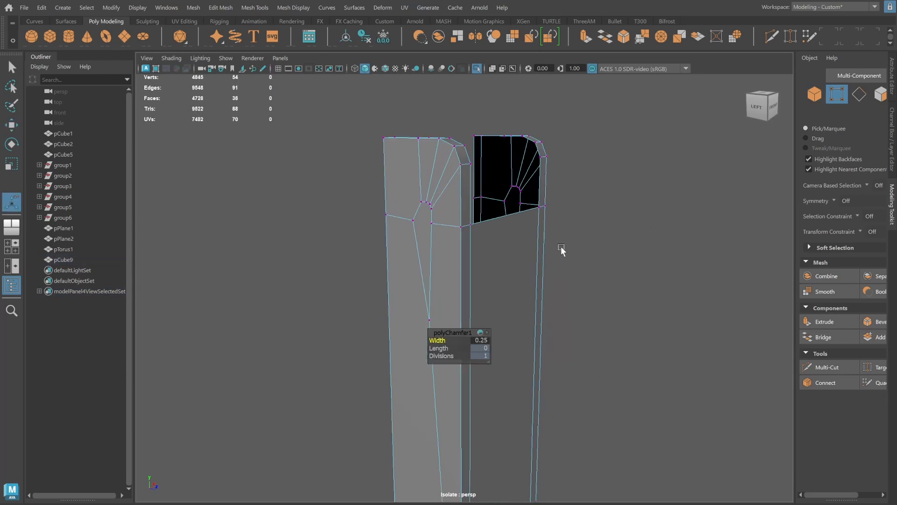
# Subdivide the chamfered faces on both prongs with Add Divisions set to 1.
pyautogui.click(881, 94)
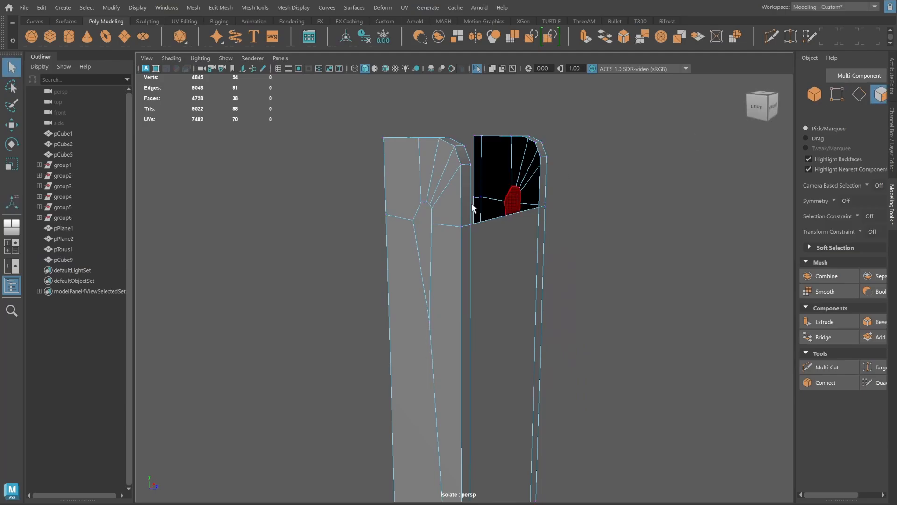
pyautogui.click(419, 232)
pyautogui.keyDown('shift'); pyautogui.moveTo(544, 196); pyautogui.dragTo(533, 267, button='right'); pyautogui.keyUp('shift')
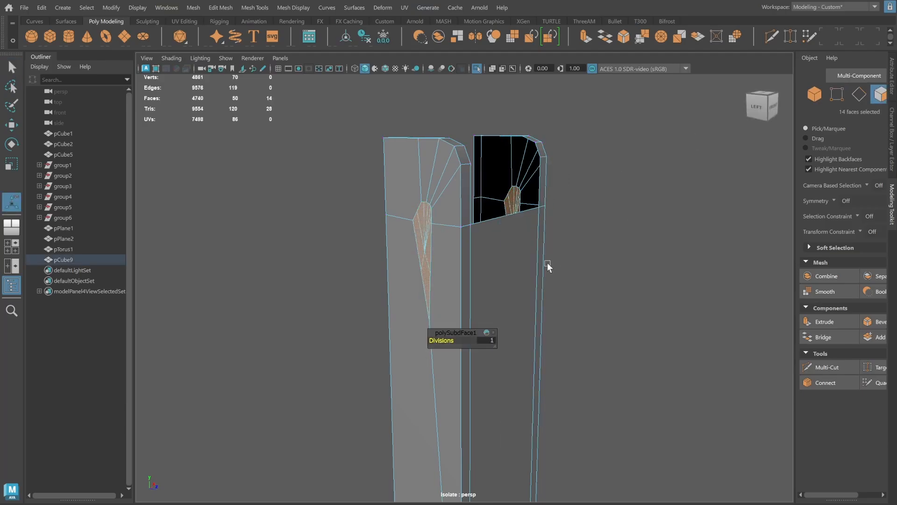
# Circularize the subdivided faces on both prongs and set the twist to about -91.
pyautogui.keyDown('alt'); pyautogui.moveTo(559, 265); pyautogui.dragTo(530, 251); pyautogui.keyUp('alt')
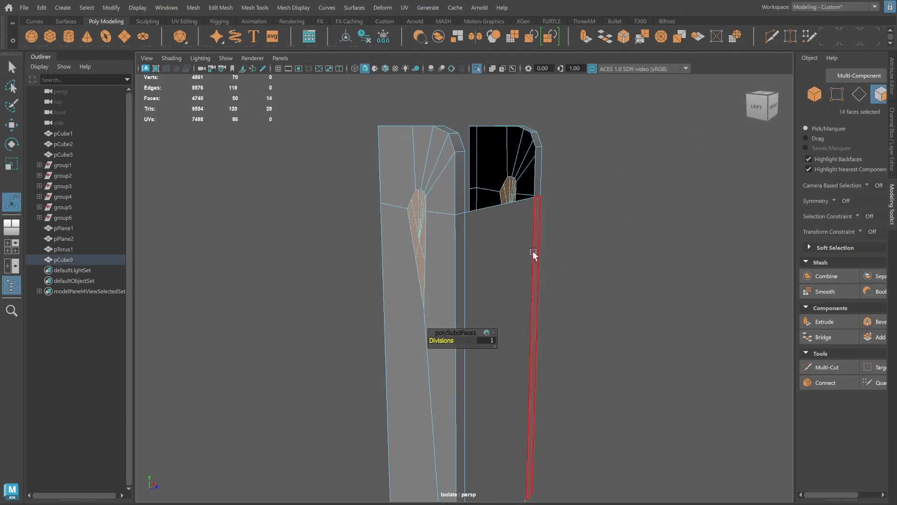
pyautogui.keyDown('shift'); pyautogui.rightClick(512, 195); pyautogui.keyUp('shift')
pyautogui.click(518, 270)
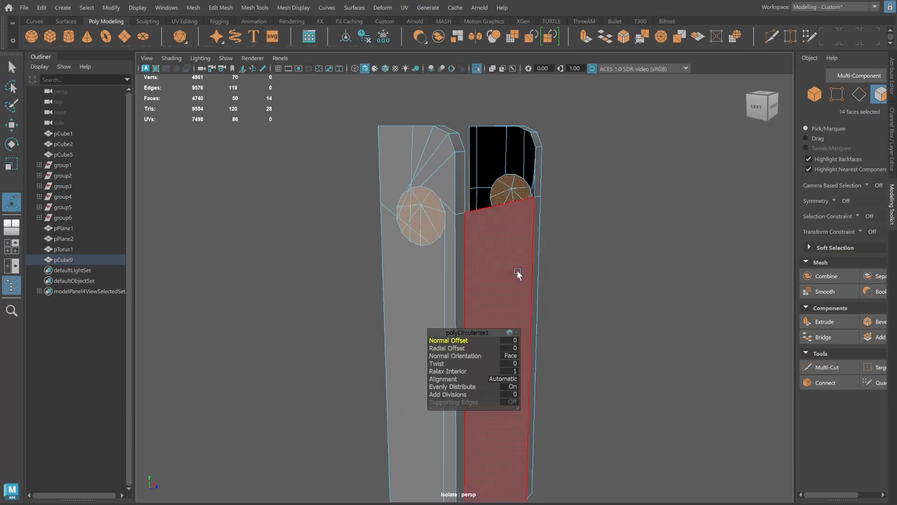
pyautogui.moveTo(605, 240)
pyautogui.keyDown('alt'); pyautogui.mouseDown()
pyautogui.moveTo(581, 232)
pyautogui.moveTo(591, 236)
pyautogui.mouseUp(); pyautogui.keyUp('alt')
pyautogui.moveTo(448, 363); pyautogui.dragTo(296, 344)
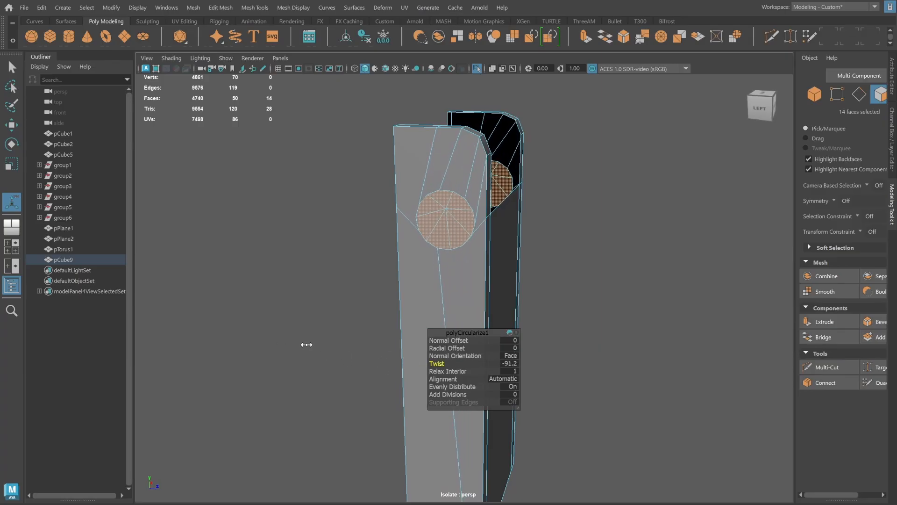
# Set the scale axes to Component and uniformly shrink the circular face patches on both prongs to roughly half their size.
pyautogui.press('r')
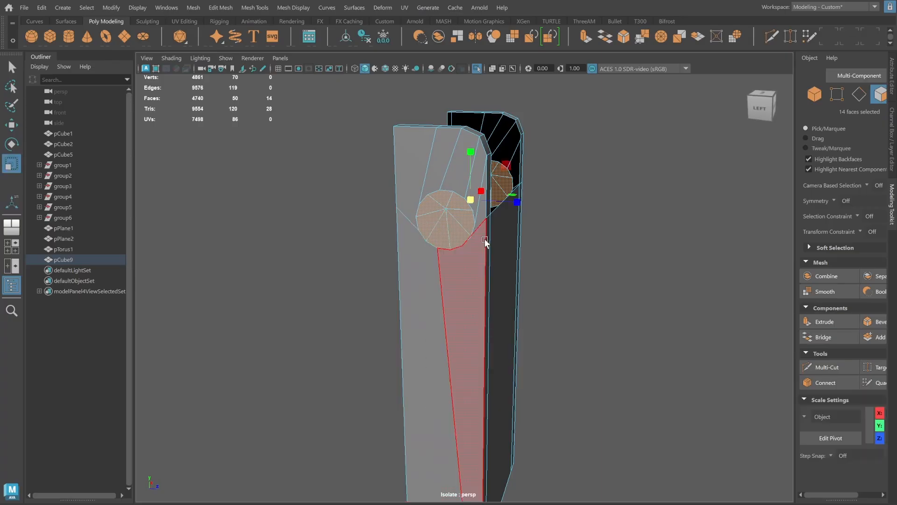
pyautogui.click(804, 414)
pyautogui.click(831, 440)
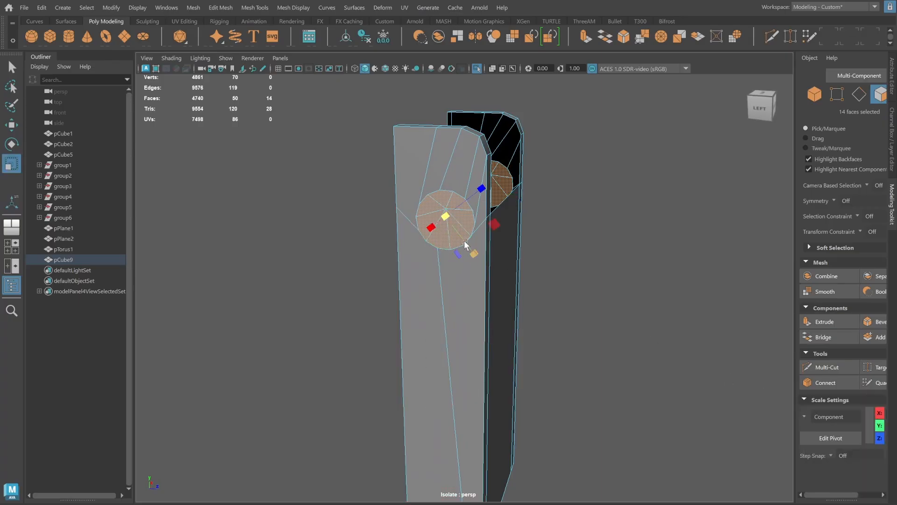
pyautogui.keyDown('alt'); pyautogui.moveTo(455, 218); pyautogui.dragTo(504, 222, button='right'); pyautogui.keyUp('alt')
pyautogui.keyDown('alt'); pyautogui.moveTo(504, 222); pyautogui.dragTo(508, 235, button='middle'); pyautogui.keyUp('alt')
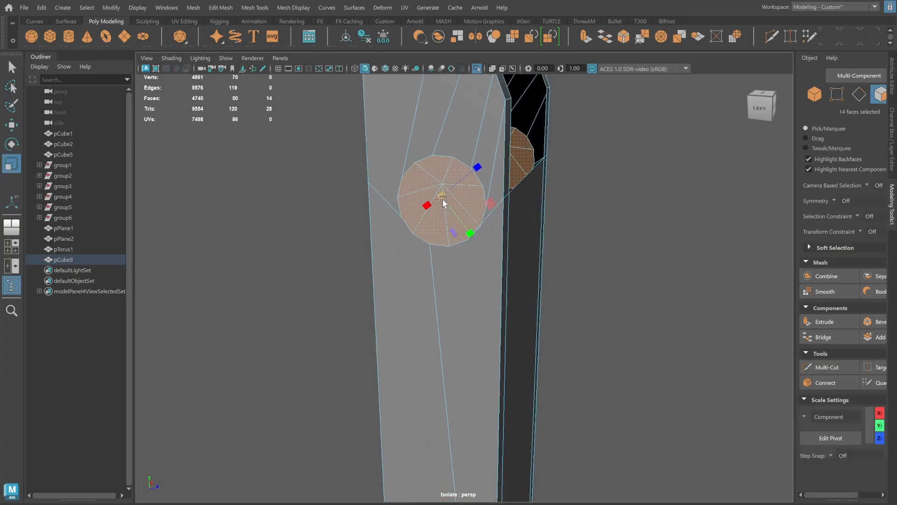
pyautogui.moveTo(441, 198); pyautogui.dragTo(413, 191)
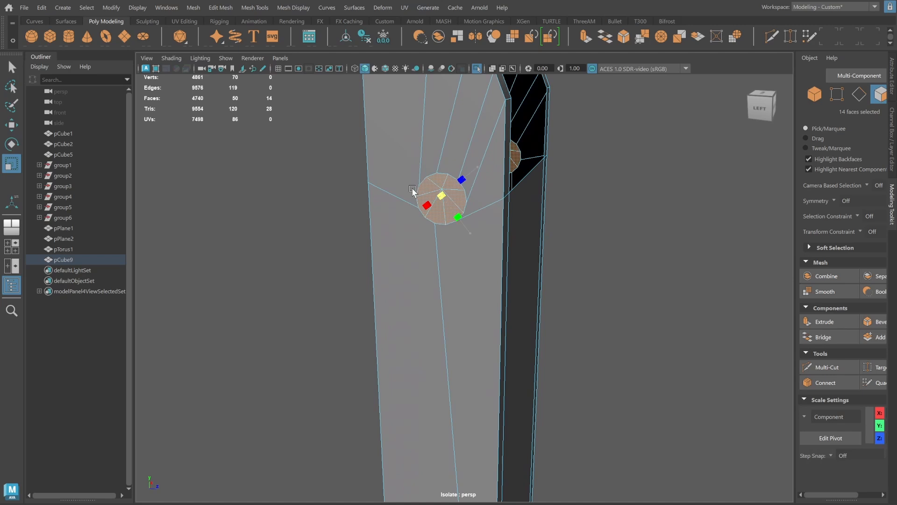
pyautogui.keyDown('alt'); pyautogui.moveTo(605, 223); pyautogui.dragTo(537, 247, button='right'); pyautogui.keyUp('alt')
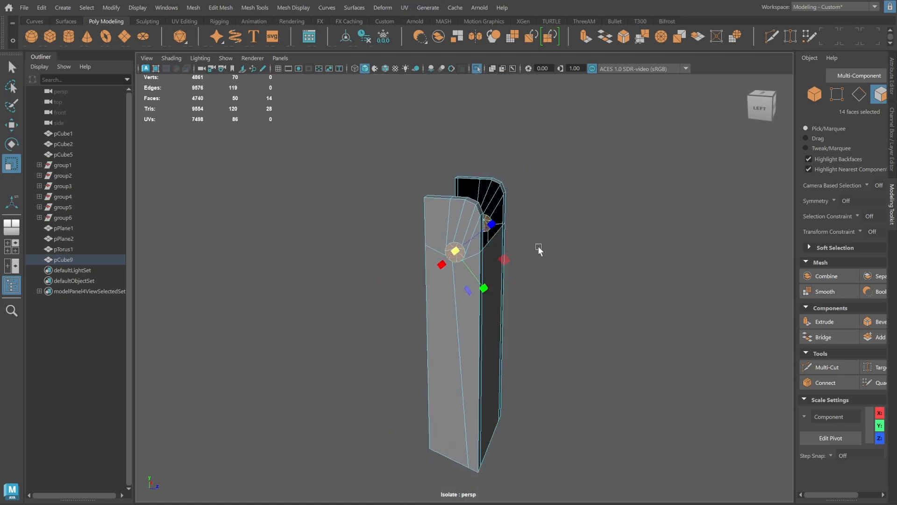
# Return the handle bracket to object selection and isolate it from the rest of the scene.
pyautogui.keyDown('alt'); pyautogui.moveTo(537, 246); pyautogui.dragTo(568, 235); pyautogui.keyUp('alt')
pyautogui.scroll(3, 581, 251)
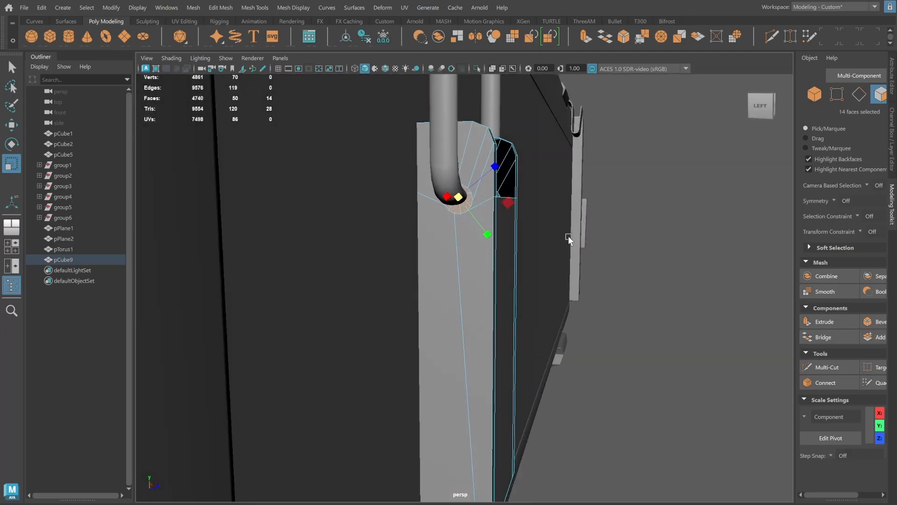
pyautogui.press('w')
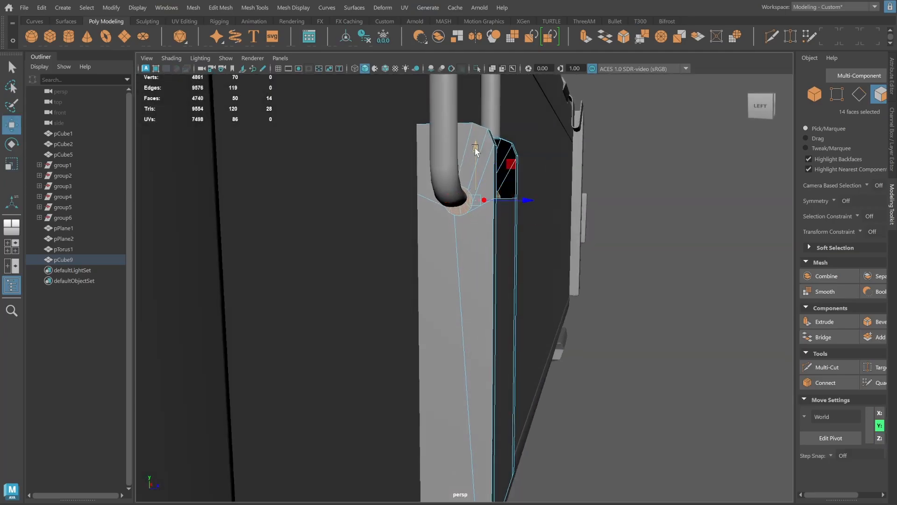
pyautogui.keyDown('alt'); pyautogui.moveTo(473, 145); pyautogui.dragTo(537, 218); pyautogui.keyUp('alt')
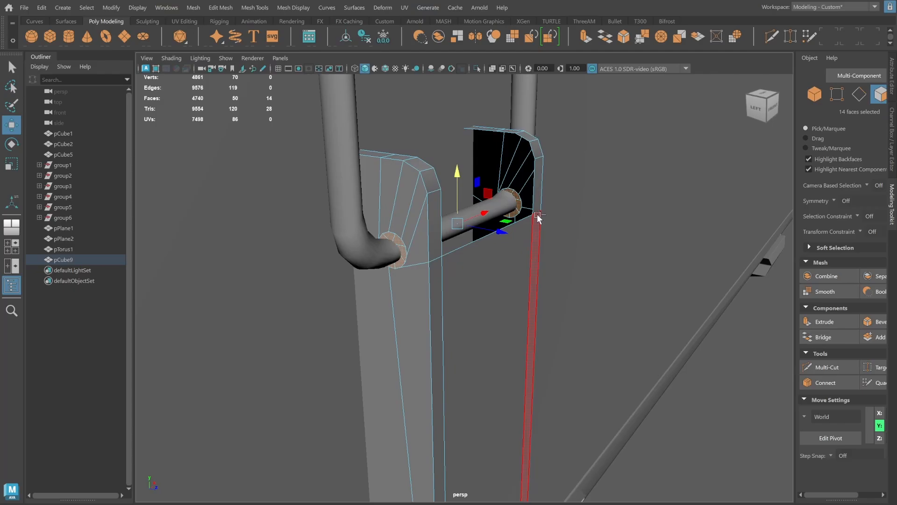
pyautogui.hotkey('ctrl', '1')
pyautogui.hotkey('ctrl', '1')
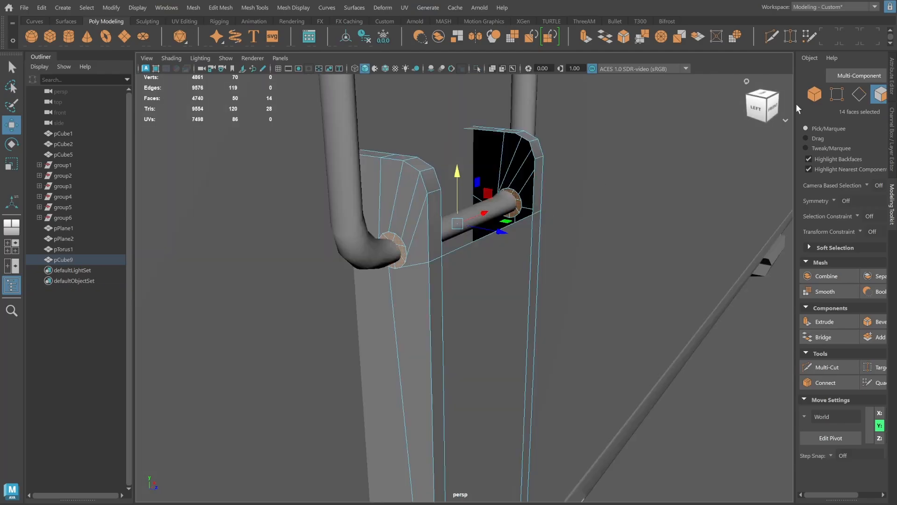
pyautogui.click(814, 94)
pyautogui.hotkey('ctrl', '1')
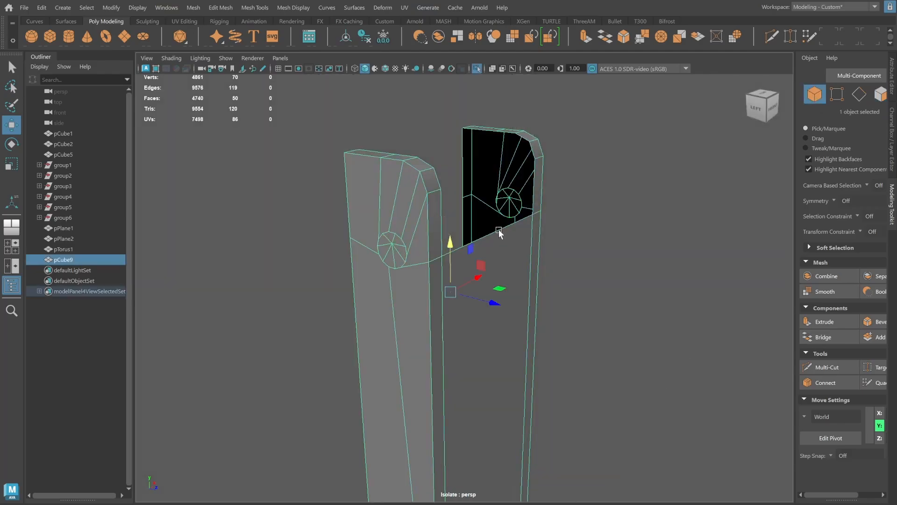
# Connect a rim vertex of the bracket's circular cut to the square upper corner of the side face.
pyautogui.press('f')
pyautogui.keyDown('alt'); pyautogui.moveTo(499, 229); pyautogui.dragTo(542, 238, button='right'); pyautogui.keyUp('alt')
pyautogui.keyDown('alt'); pyautogui.moveTo(542, 237); pyautogui.dragTo(554, 252); pyautogui.keyUp('alt')
pyautogui.click(834, 97)
pyautogui.click(858, 95)
pyautogui.press('F9')
pyautogui.hotkey('ctrl', 'z')
pyautogui.hotkey('ctrl', 'z')
pyautogui.hotkey('ctrl', 'z')
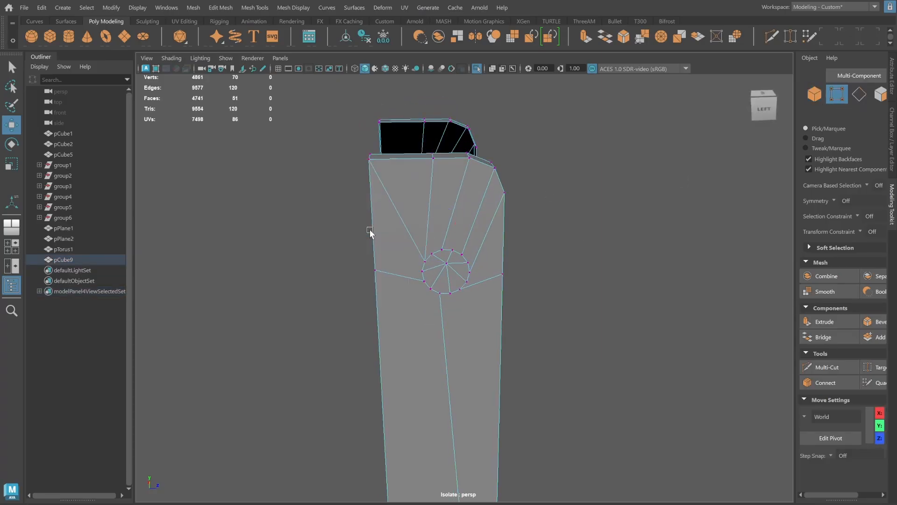
# Delete the old edge between the rim and the top edge, and connect the neighbouring rim vertex to that top vertex.
pyautogui.click(859, 94)
pyautogui.click(428, 199)
pyautogui.press('Delete')
pyautogui.click(836, 93)
pyautogui.click(432, 254)
pyautogui.keyDown('shift'); pyautogui.click(433, 158); pyautogui.keyUp('shift')
pyautogui.keyDown('shift'); pyautogui.moveTo(451, 156); pyautogui.dragTo(452, 220, button='right'); pyautogui.keyUp('shift')
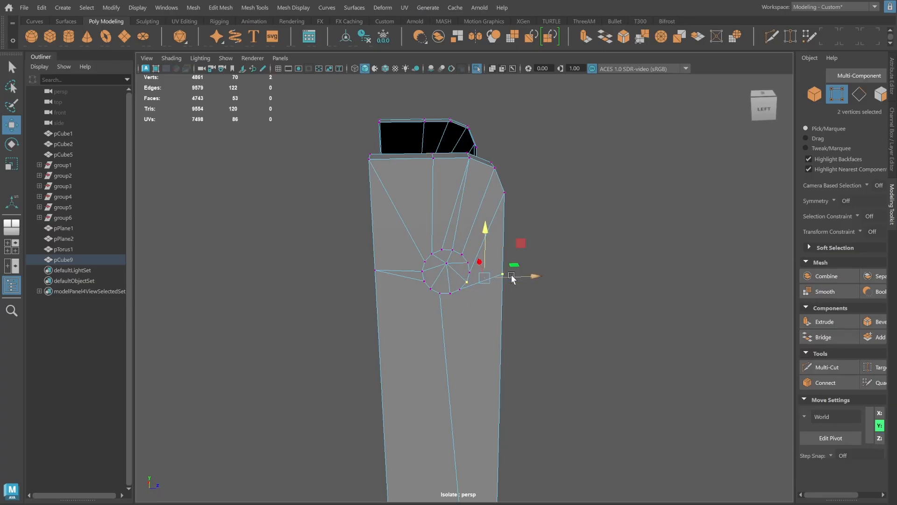
# Connect the rim's side and lower vertices to the side edge vertex and the bottom corners of the face.
pyautogui.keyDown('alt'); pyautogui.moveTo(491, 262); pyautogui.dragTo(440, 223); pyautogui.keyUp('alt')
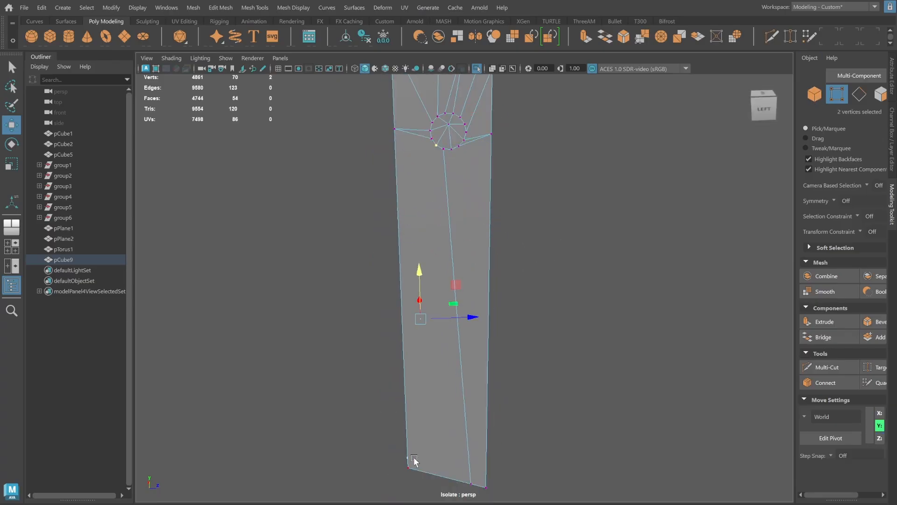
pyautogui.press('g')
pyautogui.keyDown('shift'); pyautogui.moveTo(477, 488); pyautogui.dragTo(491, 474); pyautogui.keyUp('shift')
pyautogui.press('g')
pyautogui.keyDown('alt'); pyautogui.moveTo(549, 201); pyautogui.dragTo(551, 270, button='middle'); pyautogui.keyUp('alt')
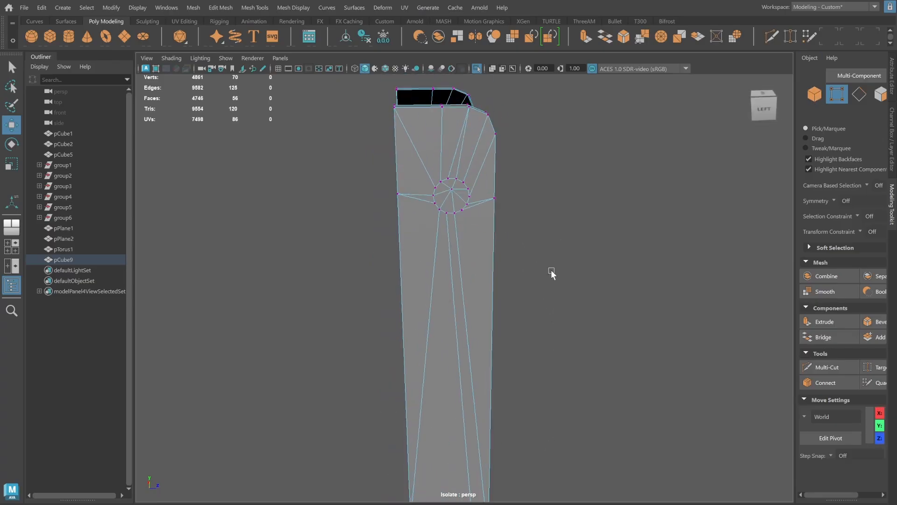
# Run Cleanup to find remaining n-gons, and connect the open rim vertex to the lower vertex of the rounded corner.
pyautogui.moveTo(551, 270); pyautogui.dragTo(748, 112, button='right')
pyautogui.click(193, 7)
pyautogui.click(210, 250)
pyautogui.keyDown('alt'); pyautogui.moveTo(475, 172); pyautogui.dragTo(466, 225, button='middle'); pyautogui.keyUp('alt')
pyautogui.keyDown('alt'); pyautogui.moveTo(466, 225); pyautogui.dragTo(547, 226, button='right'); pyautogui.keyUp('alt')
pyautogui.press('F9')
pyautogui.click(454, 209)
pyautogui.keyDown('alt'); pyautogui.moveTo(490, 178); pyautogui.dragTo(497, 214, button='middle'); pyautogui.keyUp('alt')
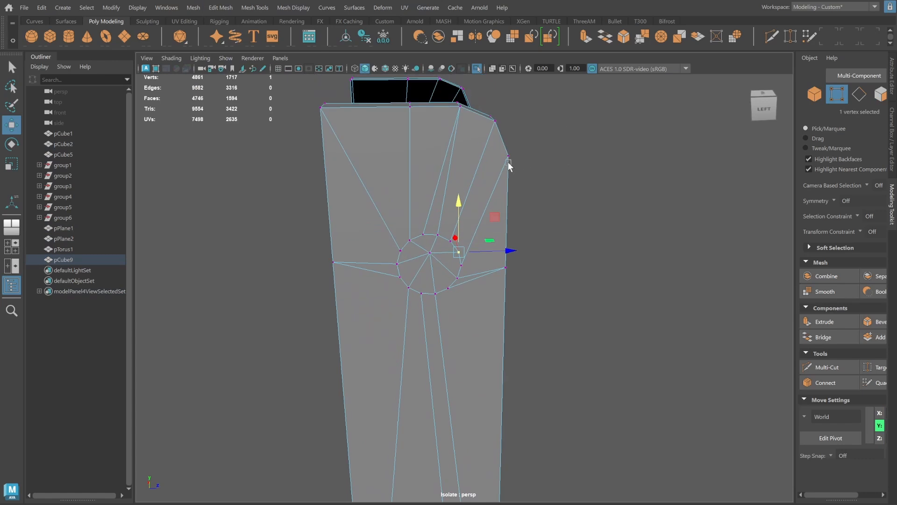
pyautogui.keyDown('shift'); pyautogui.click(508, 162); pyautogui.keyUp('shift')
pyautogui.press('g')
# Bring up the bracket's opposite side face for vertex editing.
pyautogui.keyDown('alt'); pyautogui.moveTo(584, 265); pyautogui.dragTo(437, 244, button='right'); pyautogui.keyUp('alt')
pyautogui.press('F9')
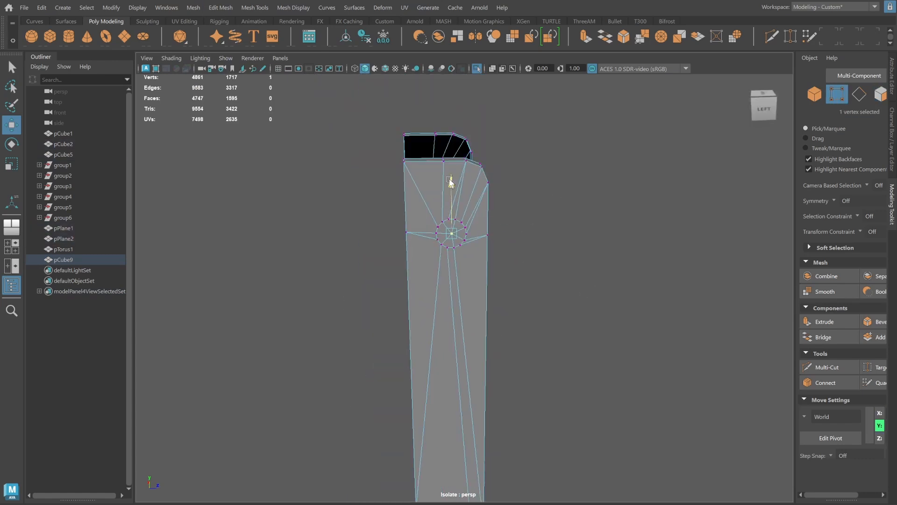
pyautogui.press('F8')
pyautogui.click(523, 210)
pyautogui.keyDown('alt'); pyautogui.moveTo(523, 210); pyautogui.dragTo(496, 265); pyautogui.keyUp('alt')
pyautogui.click(495, 264)
pyautogui.keyDown('alt'); pyautogui.moveTo(496, 264); pyautogui.dragTo(655, 197, button='right'); pyautogui.keyUp('alt')
pyautogui.click(880, 94)
pyautogui.keyDown('alt'); pyautogui.moveTo(654, 210); pyautogui.dragTo(450, 217); pyautogui.keyUp('alt')
pyautogui.press('F9')
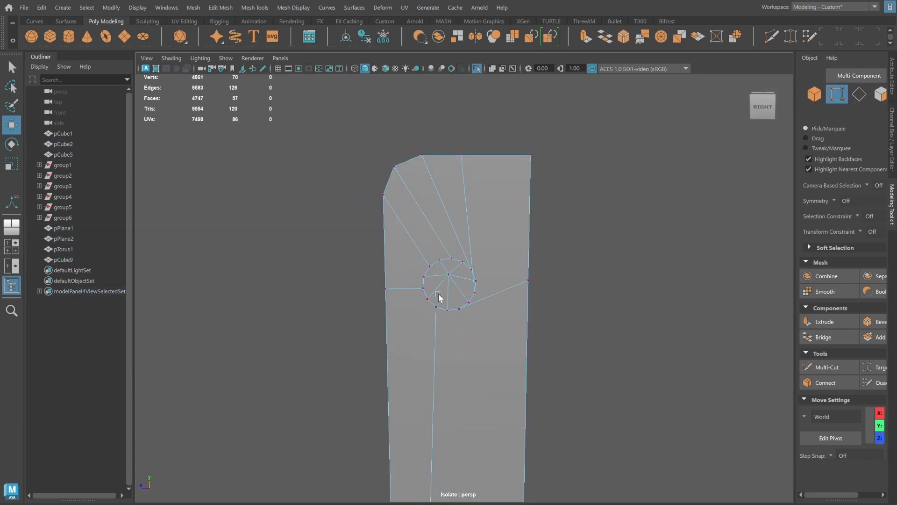
pyautogui.click(475, 280)
pyautogui.keyDown('shift'); pyautogui.click(528, 280); pyautogui.keyUp('shift')
pyautogui.keyDown('alt'); pyautogui.moveTo(481, 271); pyautogui.dragTo(571, 261); pyautogui.keyUp('alt')
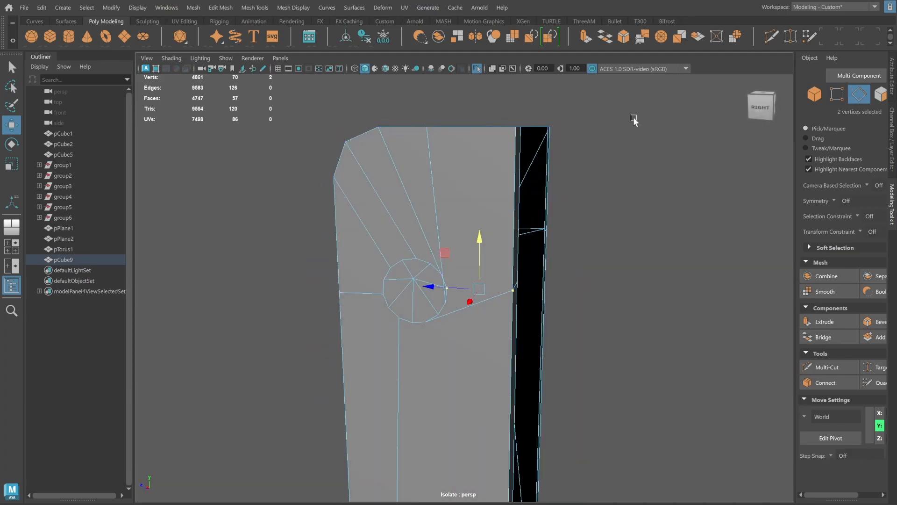
pyautogui.keyDown('shift'); pyautogui.click(530, 283); pyautogui.keyUp('shift')
pyautogui.click(858, 94)
pyautogui.click(836, 94)
# Connect two lower rim vertices to the middle bottom vertex and the bottom corner of the opposite side face.
pyautogui.keyDown('alt'); pyautogui.moveTo(421, 294); pyautogui.dragTo(311, 294, button='right'); pyautogui.keyUp('alt')
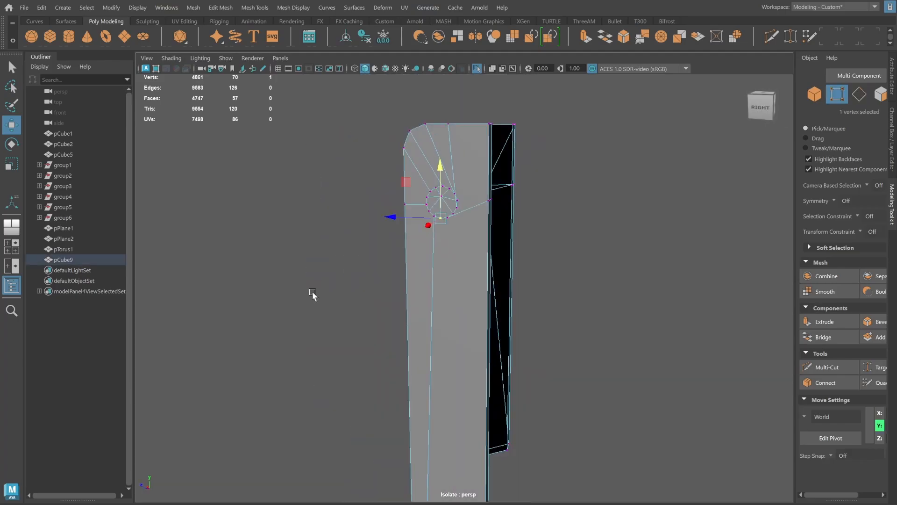
pyautogui.click(437, 149)
pyautogui.keyDown('shift'); pyautogui.click(424, 467); pyautogui.keyUp('shift')
pyautogui.keyDown('shift'); pyautogui.moveTo(470, 374); pyautogui.dragTo(464, 435, button='right'); pyautogui.keyUp('shift')
pyautogui.click(444, 149)
pyautogui.keyDown('shift'); pyautogui.click(480, 453); pyautogui.keyUp('shift')
pyautogui.press('g')
# Delete the slanted edge between the rim and the side edge, and connect its rim vertex to the bottom corner.
pyautogui.keyDown('alt'); pyautogui.moveTo(494, 249); pyautogui.dragTo(494, 304, button='middle'); pyautogui.keyUp('alt')
pyautogui.moveTo(460, 202); pyautogui.dragTo(461, 171, button='right')
pyautogui.click(468, 192)
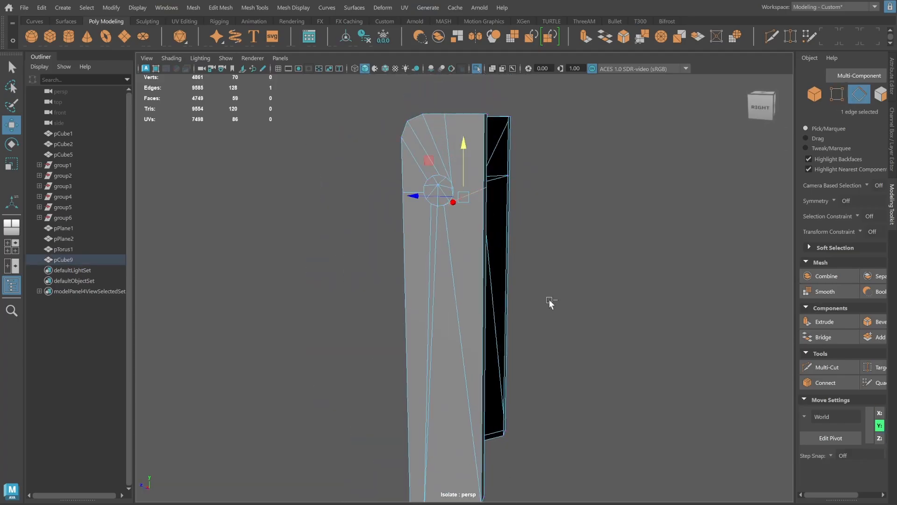
pyautogui.press('Delete')
pyautogui.moveTo(550, 302); pyautogui.dragTo(509, 303, button='right')
pyautogui.click(450, 200)
pyautogui.keyDown('shift'); pyautogui.click(480, 454); pyautogui.keyUp('shift')
pyautogui.press('g')
# Connect the next rim vertex up to the vertex on the adjacent side edge.
pyautogui.scroll(3, 430, 225)
pyautogui.click(447, 211)
pyautogui.keyDown('shift'); pyautogui.click(490, 203); pyautogui.keyUp('shift')
pyautogui.press('g')
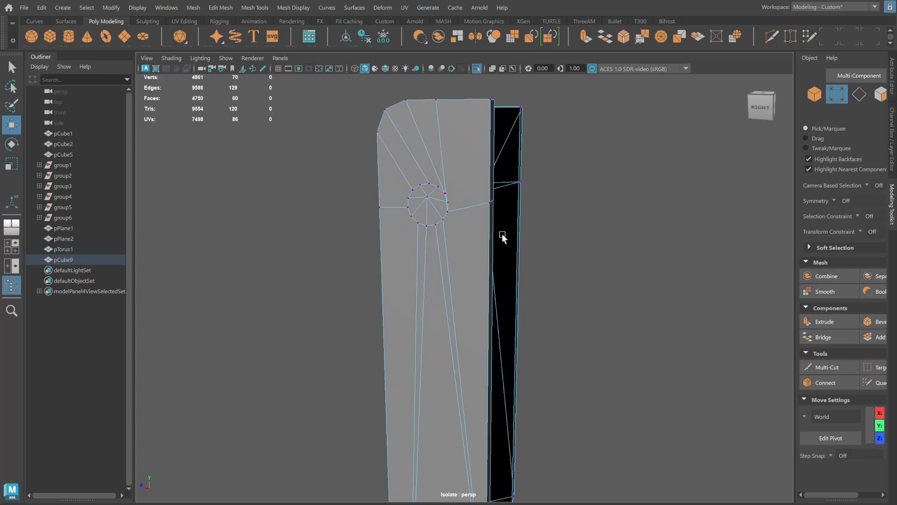
# Delete the edge running from the rim to the top middle vertex, and connect a second rim vertex to the side vertex.
pyautogui.keyDown('alt'); pyautogui.moveTo(509, 237); pyautogui.dragTo(560, 237, button='right'); pyautogui.keyUp('alt')
pyautogui.keyDown('alt'); pyautogui.moveTo(460, 131); pyautogui.dragTo(456, 230, button='middle'); pyautogui.keyUp('alt')
pyautogui.click(859, 94)
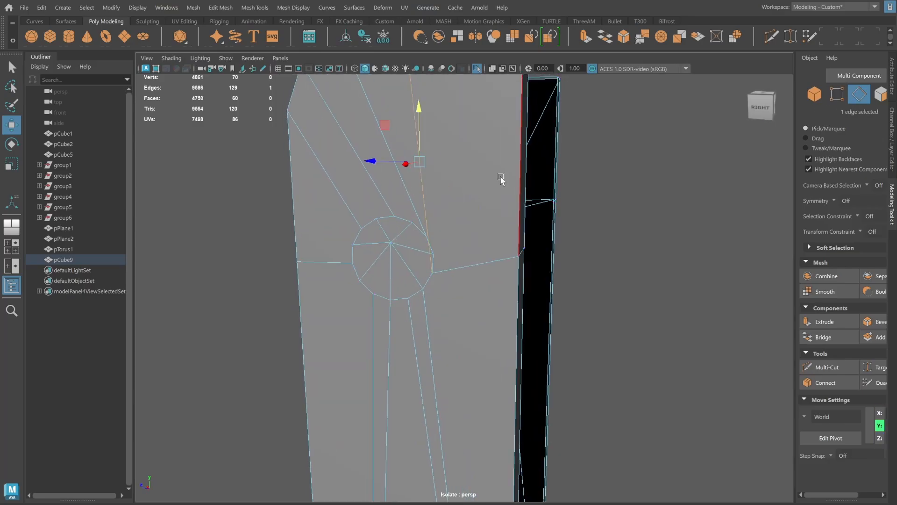
pyautogui.click(836, 94)
pyautogui.click(433, 255)
pyautogui.keyDown('shift'); pyautogui.click(518, 256); pyautogui.keyUp('shift')
pyautogui.press('g')
# Connect two upper rim vertices to the square upper corner and remove the old edge to the rounded corner.
pyautogui.keyDown('alt'); pyautogui.moveTo(512, 322); pyautogui.dragTo(520, 430, button='middle'); pyautogui.keyUp('alt')
pyautogui.click(433, 344)
pyautogui.keyDown('shift'); pyautogui.click(530, 158); pyautogui.keyUp('shift')
pyautogui.press('g')
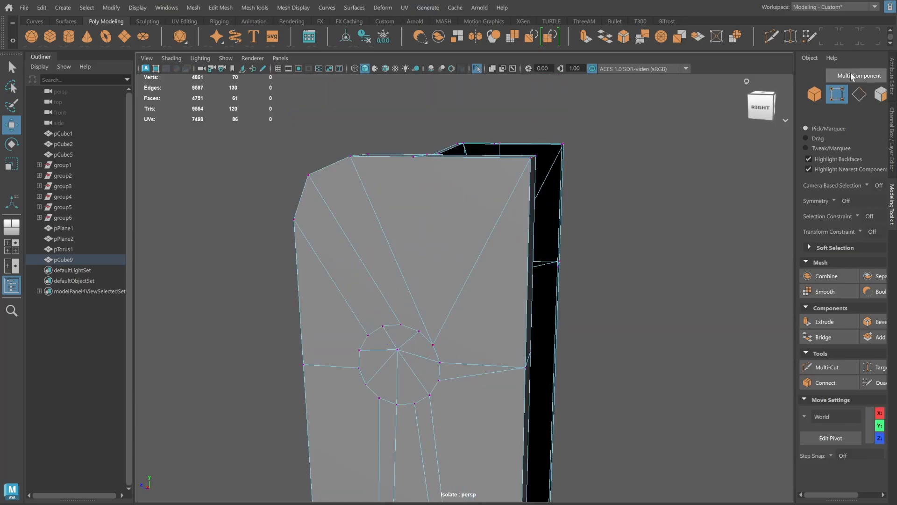
pyautogui.click(836, 94)
pyautogui.click(419, 331)
pyautogui.keyDown('shift'); pyautogui.click(531, 158); pyautogui.keyUp('shift')
pyautogui.keyDown('shift'); pyautogui.moveTo(525, 168); pyautogui.dragTo(520, 228, button='right'); pyautogui.keyUp('shift')
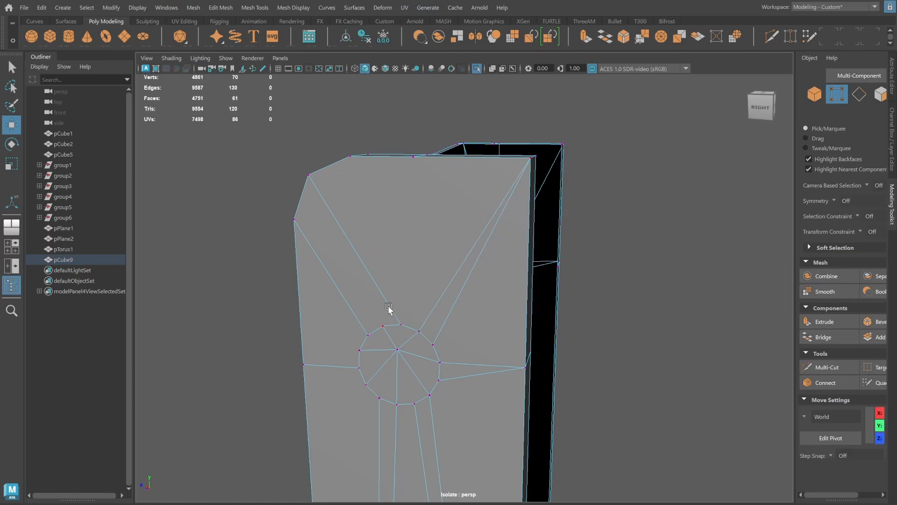
# Connect the remaining rim vertices to the rounded-corner vertices and to the vertex on the nearby side edge.
pyautogui.press('g')
pyautogui.press('F10')
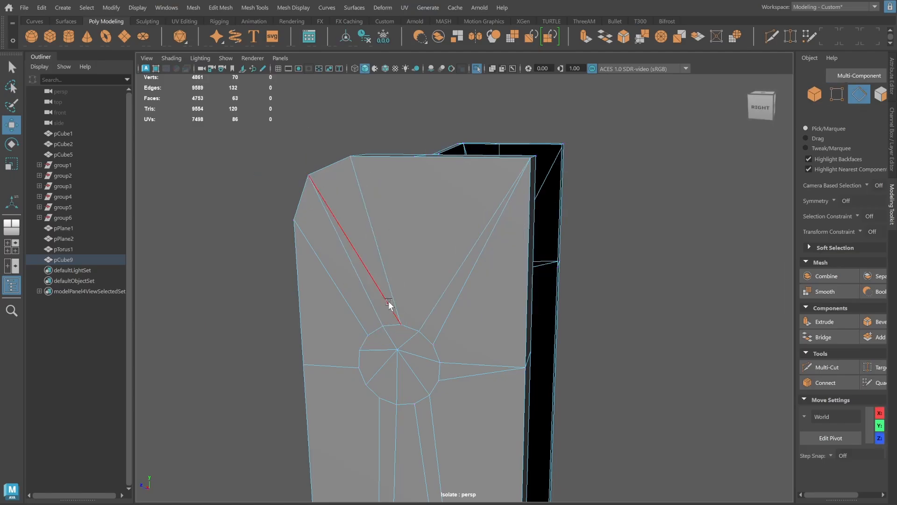
pyautogui.press('F9')
pyautogui.click(360, 350)
pyautogui.keyDown('shift'); pyautogui.click(304, 366); pyautogui.keyUp('shift')
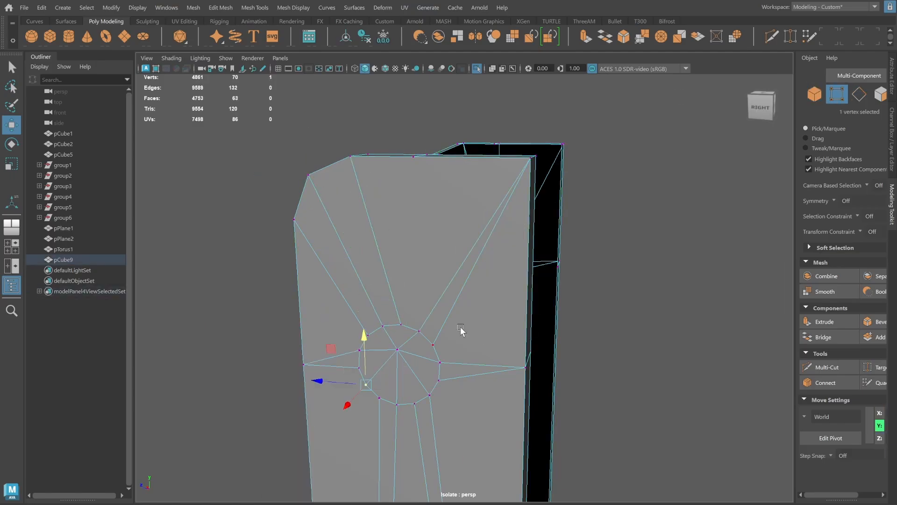
pyautogui.keyDown('alt'); pyautogui.moveTo(460, 330); pyautogui.dragTo(459, 241, button='middle'); pyautogui.keyUp('alt')
pyautogui.keyDown('shift'); pyautogui.click(302, 278); pyautogui.keyUp('shift')
# Run Cleanup to highlight remaining n-gons, and connect the top rim vertex to the middle vertex of the upper edge.
pyautogui.click(815, 94)
pyautogui.click(193, 7)
pyautogui.click(226, 250)
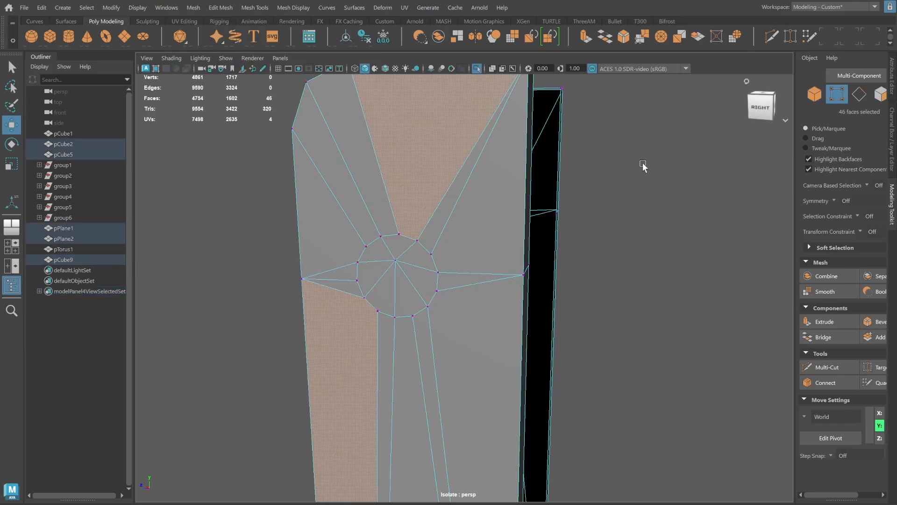
pyautogui.keyDown('alt'); pyautogui.moveTo(477, 255); pyautogui.dragTo(470, 276); pyautogui.keyUp('alt')
pyautogui.click(412, 344)
pyautogui.keyDown('shift'); pyautogui.click(423, 186); pyautogui.keyUp('shift')
pyautogui.keyDown('shift'); pyautogui.moveTo(430, 203); pyautogui.dragTo(431, 234, button='right'); pyautogui.keyUp('shift')
pyautogui.click(859, 93)
pyautogui.click(390, 242)
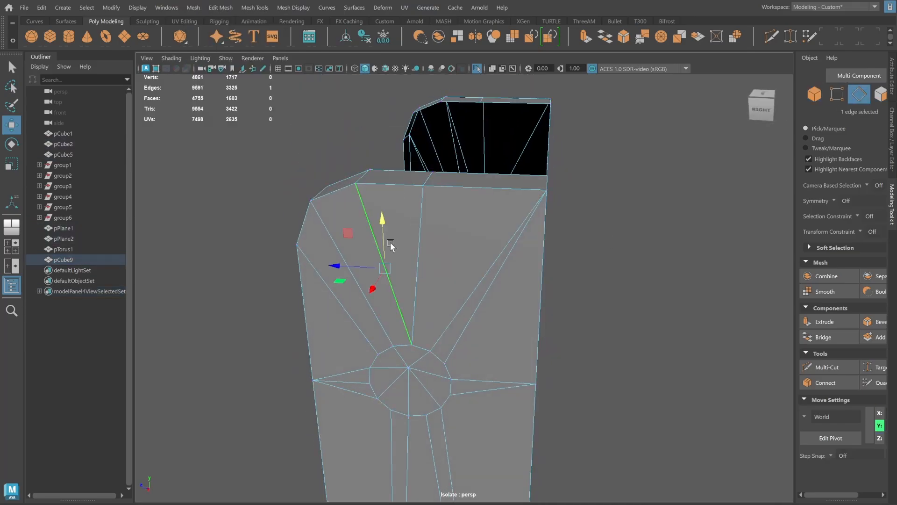
# Run Cleanup again, and reroute the lower rim vertex's edge from the side vertex to the bottom corner.
pyautogui.keyDown('alt'); pyautogui.moveTo(572, 237); pyautogui.dragTo(529, 242); pyautogui.keyUp('alt')
pyautogui.click(193, 8)
pyautogui.click(226, 251)
pyautogui.click(835, 94)
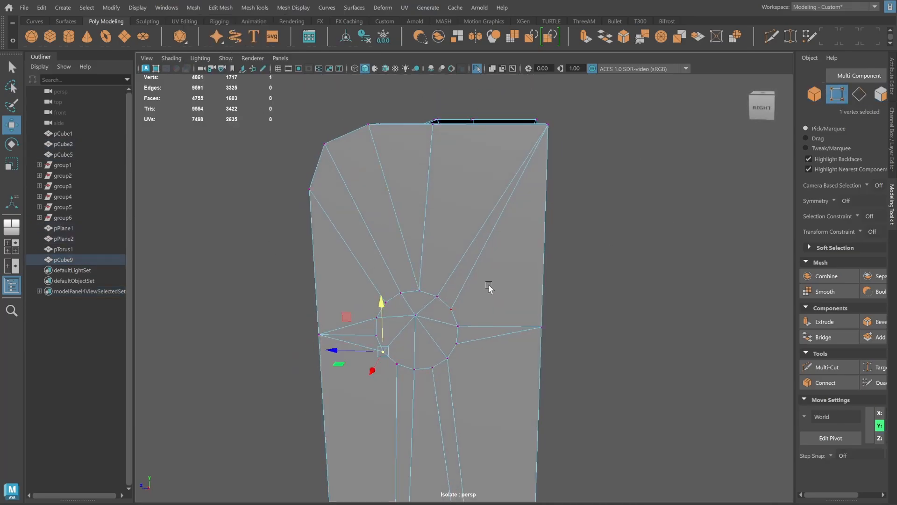
pyautogui.keyDown('alt'); pyautogui.moveTo(489, 288); pyautogui.dragTo(421, 294, button='right'); pyautogui.keyUp('alt')
pyautogui.keyDown('alt'); pyautogui.moveTo(456, 467); pyautogui.dragTo(407, 240, button='middle'); pyautogui.keyUp('alt')
pyautogui.keyDown('shift'); pyautogui.click(365, 460); pyautogui.keyUp('shift')
pyautogui.keyDown('shift'); pyautogui.moveTo(422, 422); pyautogui.dragTo(424, 455, button='right'); pyautogui.keyUp('shift')
pyautogui.keyDown('alt'); pyautogui.moveTo(411, 253); pyautogui.dragTo(421, 427, button='middle'); pyautogui.keyUp('alt')
pyautogui.click(858, 94)
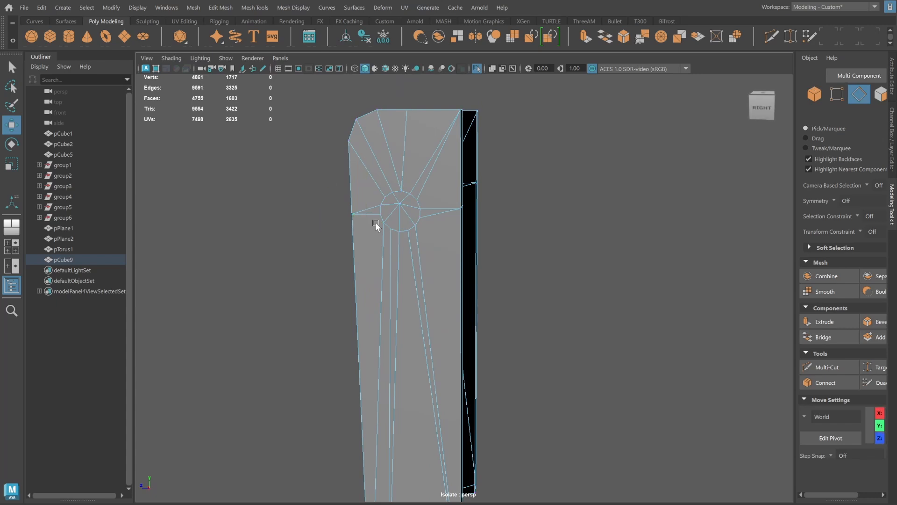
# Recheck the bracket with Cleanup in object mode and center its pivot.
pyautogui.click(815, 96)
pyautogui.click(232, 251)
pyautogui.press('f')
pyautogui.keyDown('alt'); pyautogui.moveTo(327, 233); pyautogui.dragTo(416, 219); pyautogui.keyUp('alt')
pyautogui.click(444, 210)
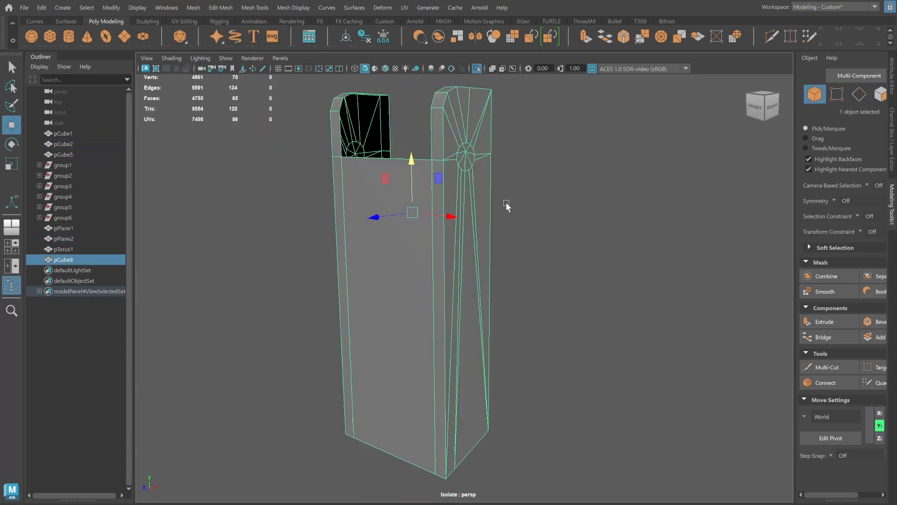
pyautogui.moveTo(533, 201)
pyautogui.keyDown('alt'); pyautogui.mouseDown()
pyautogui.moveTo(462, 203)
pyautogui.moveTo(532, 205)
pyautogui.mouseUp(); pyautogui.keyUp('alt')
pyautogui.click(345, 36)
pyautogui.keyDown('alt'); pyautogui.moveTo(467, 82); pyautogui.dragTo(697, 172, button='right'); pyautogui.keyUp('alt')
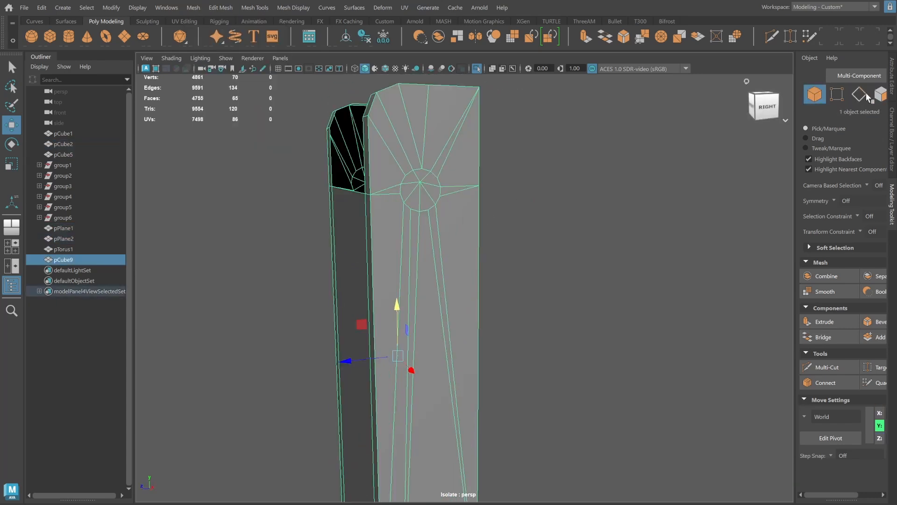
# Select all 14 circular faces on both side plates of the bracket.
pyautogui.click(837, 95)
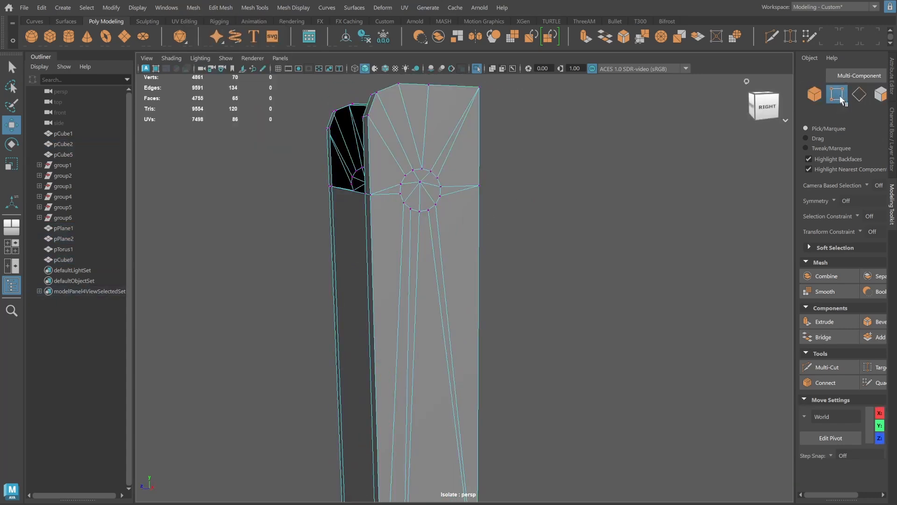
pyautogui.click(412, 177)
pyautogui.press('q')
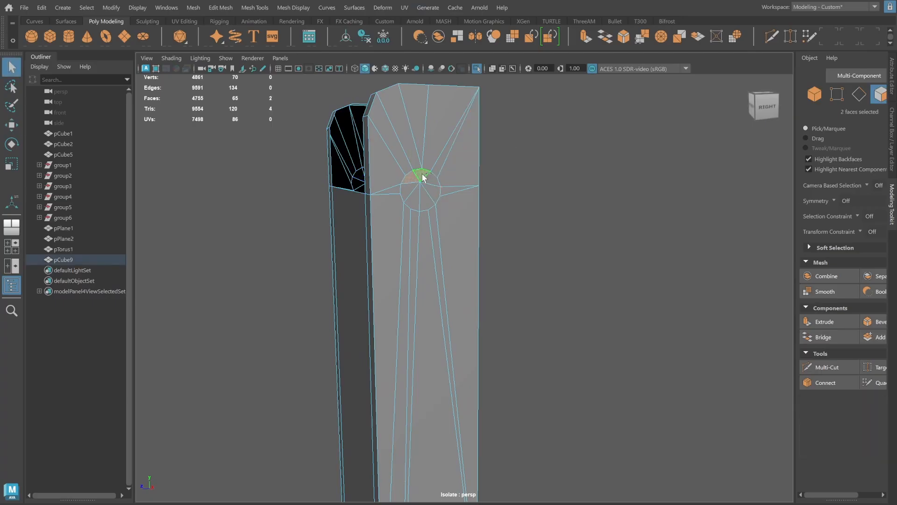
pyautogui.keyDown('shift'); pyautogui.click(408, 195); pyautogui.keyUp('shift')
pyautogui.keyDown('alt'); pyautogui.moveTo(407, 196); pyautogui.dragTo(438, 200); pyautogui.keyUp('alt')
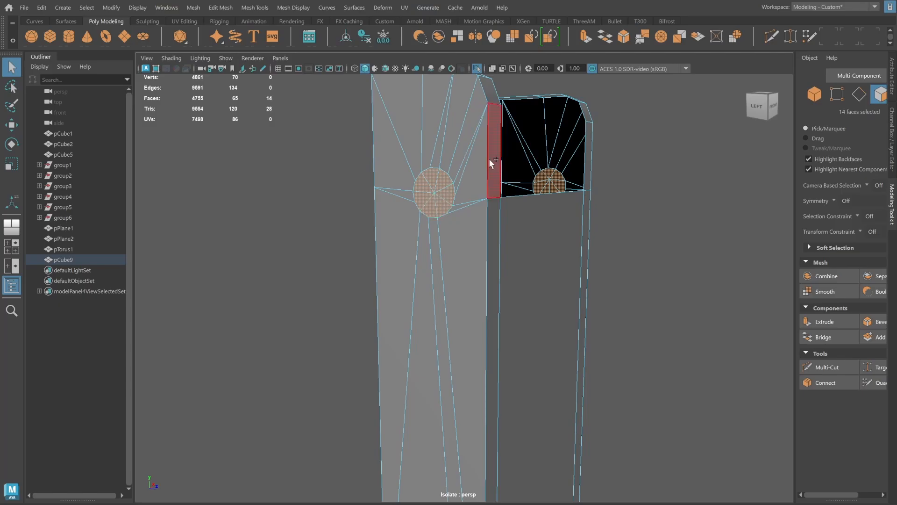
# Extrude the circular faces, trying an offset of 0.01 and settling on 0.005.
pyautogui.keyDown('shift'); pyautogui.moveTo(489, 158); pyautogui.dragTo(486, 191, button='right'); pyautogui.keyUp('shift')
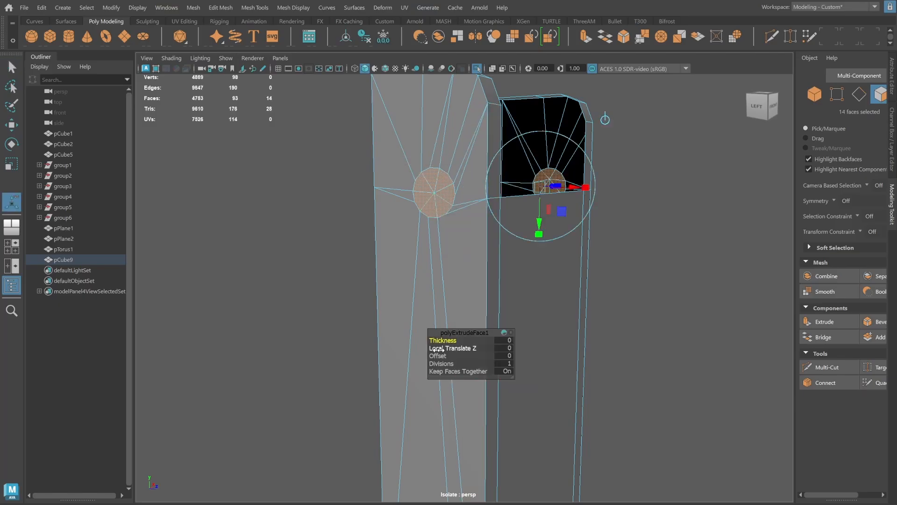
pyautogui.moveTo(437, 354); pyautogui.dragTo(438, 355)
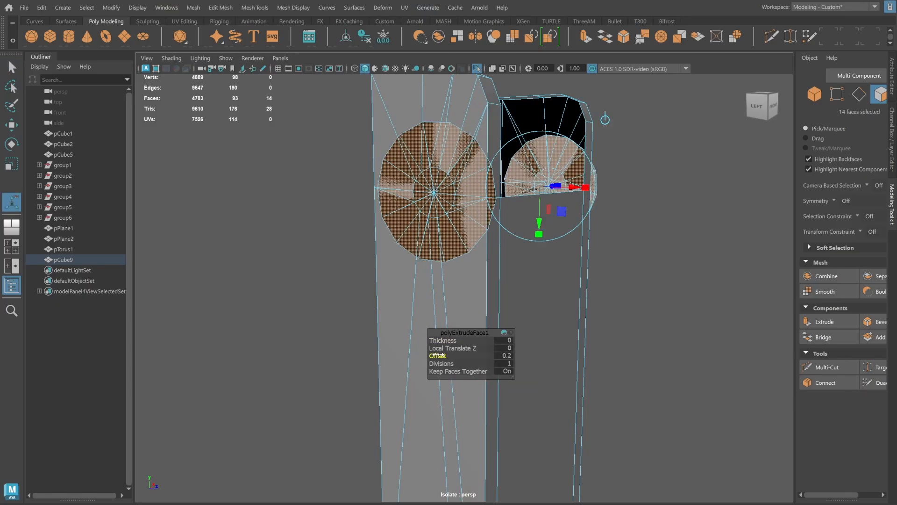
pyautogui.click(500, 354)
pyautogui.write('0.01')
pyautogui.press('Return')
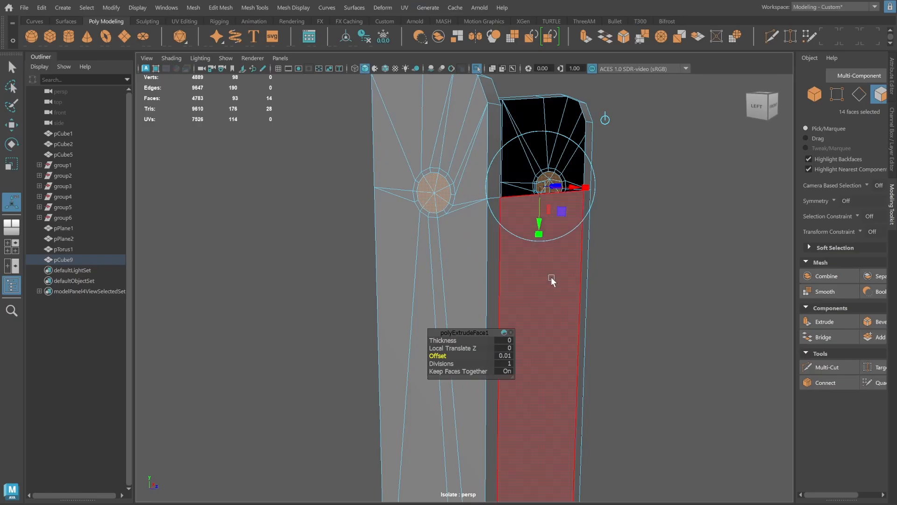
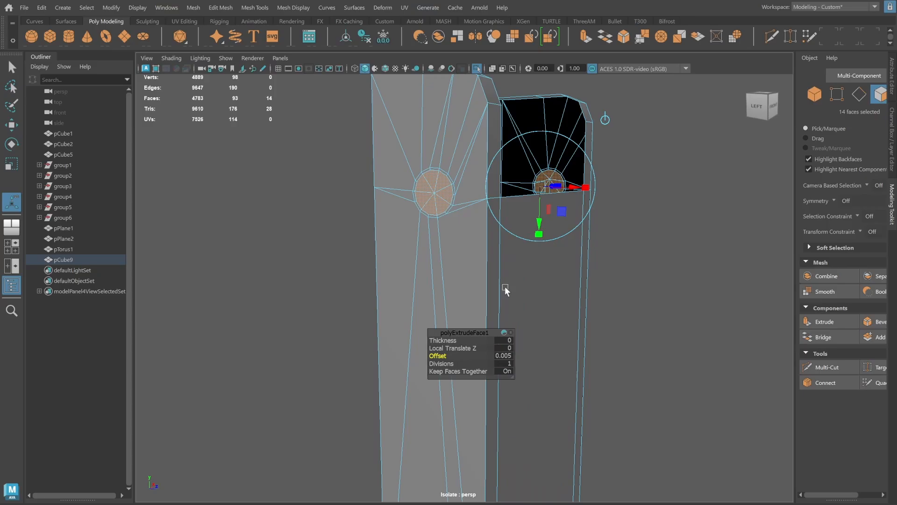
# Delete the circular faces to open the holes, and show the whole scene again in object mode.
pyautogui.press('Delete')
pyautogui.click(814, 96)
pyautogui.hotkey('ctrl', '1')
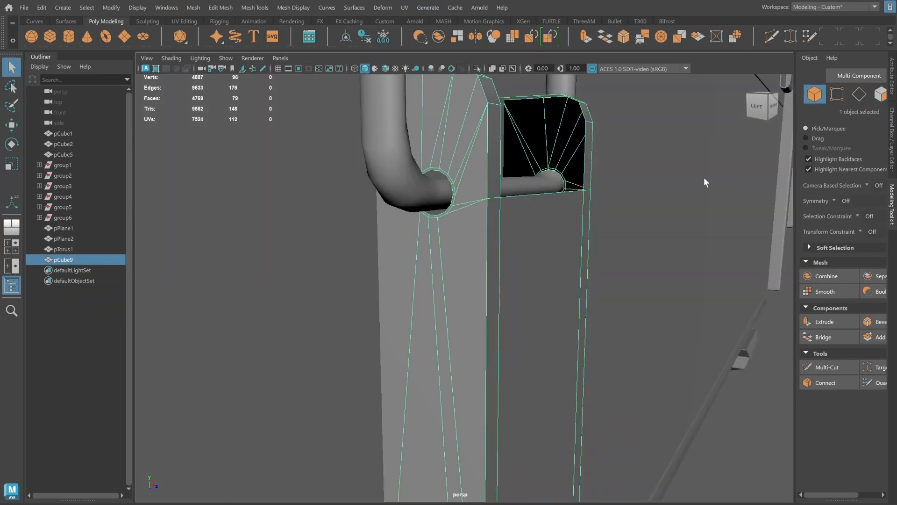
# Reselect the handle bracket and isolate it from the rest of the scene.
pyautogui.keyDown('alt'); pyautogui.moveTo(528, 205); pyautogui.dragTo(416, 221, button='right'); pyautogui.keyUp('alt')
pyautogui.keyDown('alt'); pyautogui.moveTo(623, 259); pyautogui.dragTo(618, 357); pyautogui.keyUp('alt')
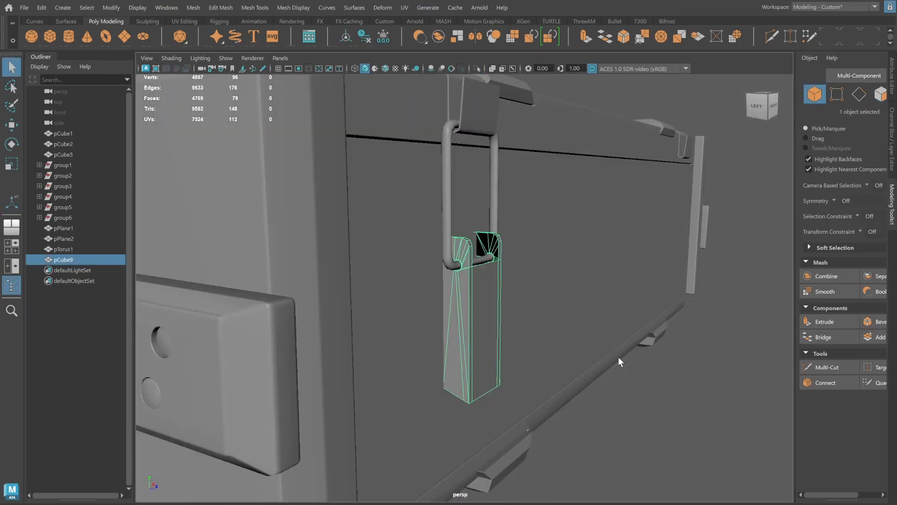
pyautogui.click(616, 354)
pyautogui.click(511, 333)
pyautogui.hotkey('ctrl', '1')
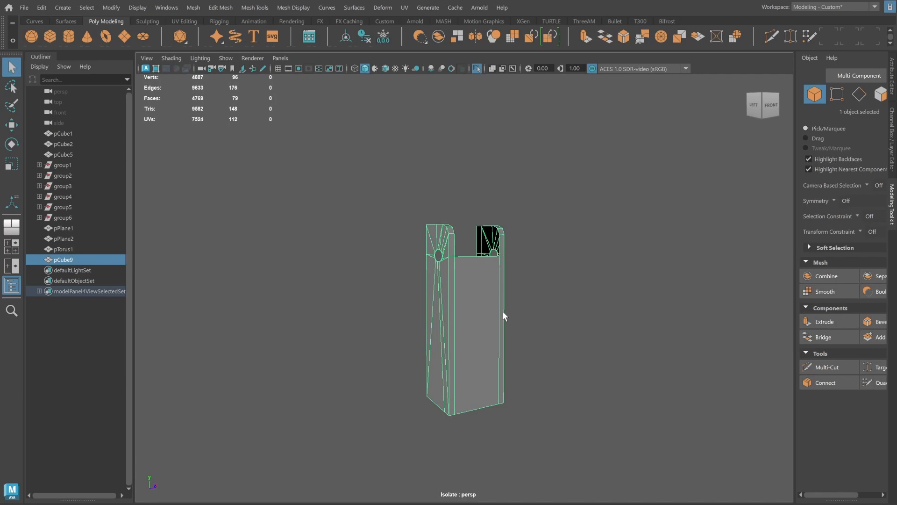
# Extrude all 79 faces of the bracket to give its walls thickness, and return to object mode.
pyautogui.keyDown('alt'); pyautogui.moveTo(503, 311); pyautogui.dragTo(585, 313); pyautogui.keyUp('alt')
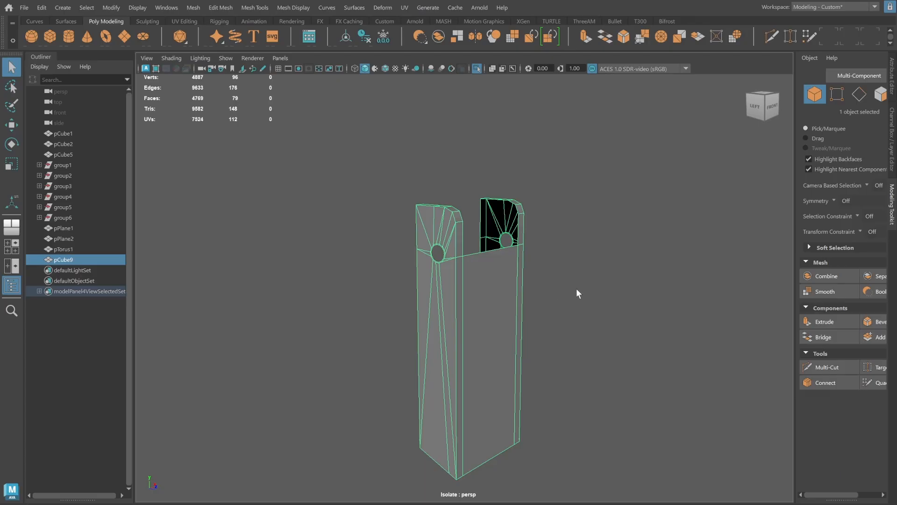
pyautogui.keyDown('shift'); pyautogui.moveTo(580, 285); pyautogui.dragTo(577, 263, button='right'); pyautogui.keyUp('shift')
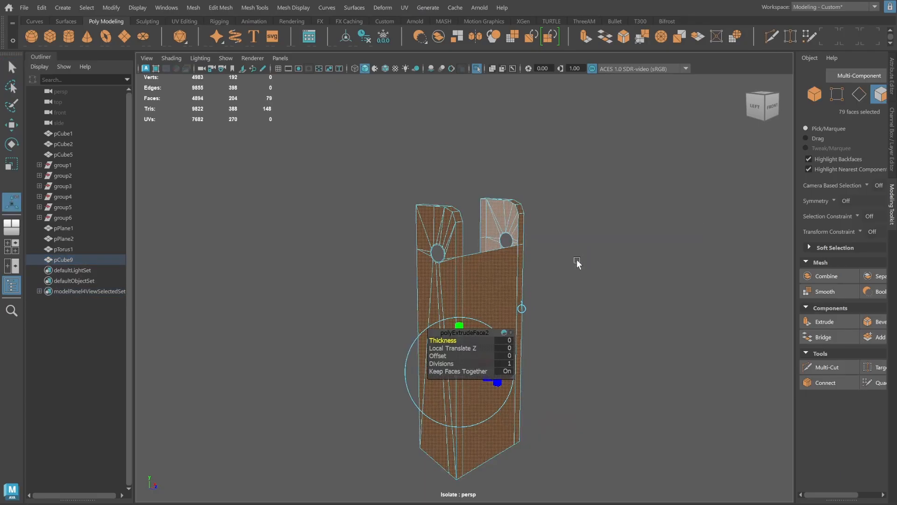
pyautogui.keyDown('alt'); pyautogui.moveTo(578, 263); pyautogui.dragTo(546, 367); pyautogui.keyUp('alt')
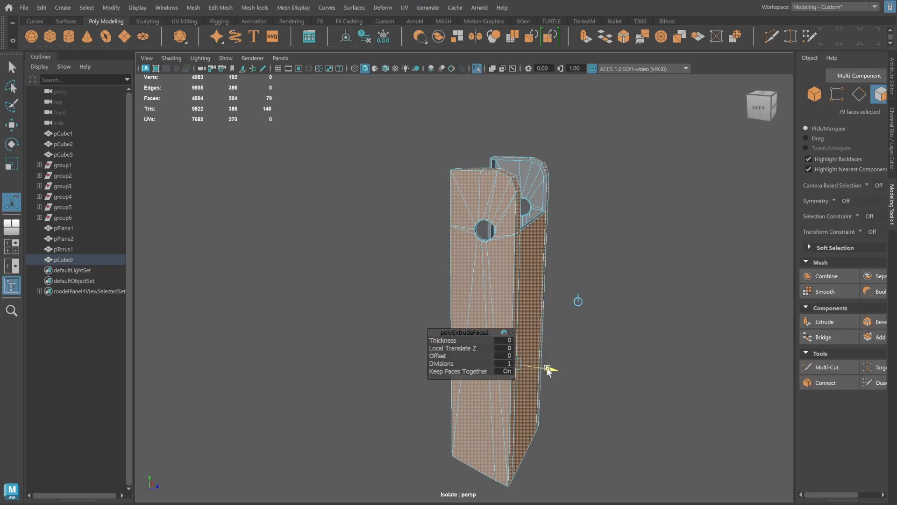
pyautogui.keyDown('alt'); pyautogui.moveTo(606, 267); pyautogui.dragTo(580, 270); pyautogui.keyUp('alt')
pyautogui.click(814, 97)
pyautogui.click(602, 221)
# Examine the thickened bracket's shading and edges around the holes, side plates and hollow interior from several angles.
pyautogui.keyDown('alt'); pyautogui.moveTo(472, 319); pyautogui.dragTo(491, 320); pyautogui.keyUp('alt')
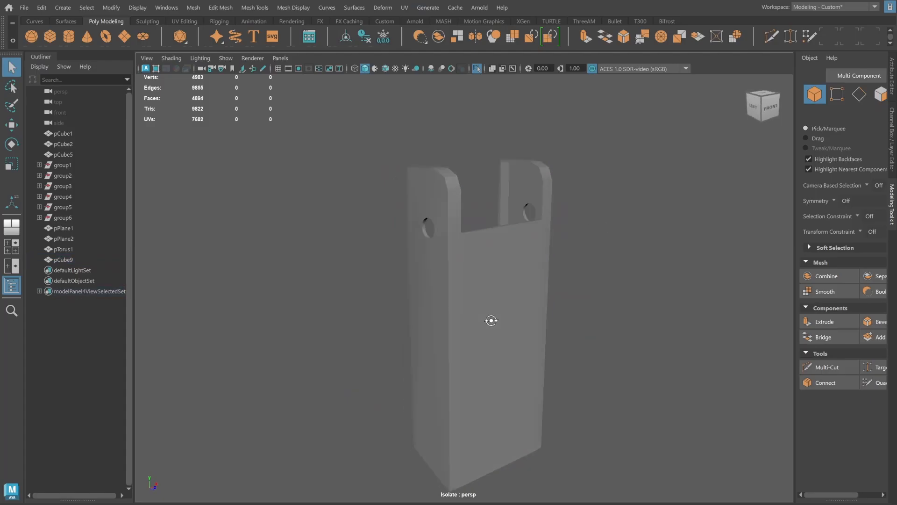
pyautogui.click(504, 310)
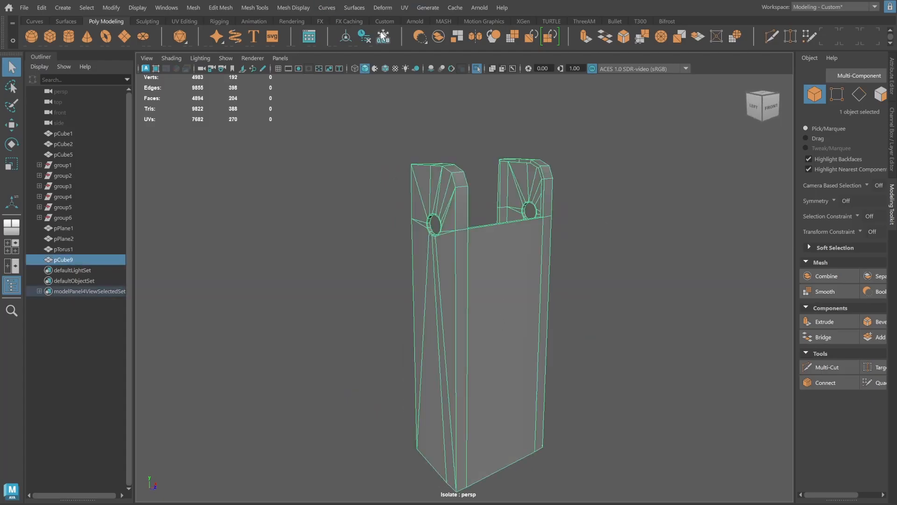
pyautogui.click(631, 265)
pyautogui.keyDown('alt'); pyautogui.moveTo(509, 267); pyautogui.dragTo(563, 272); pyautogui.keyUp('alt')
pyautogui.scroll(3, 522, 261)
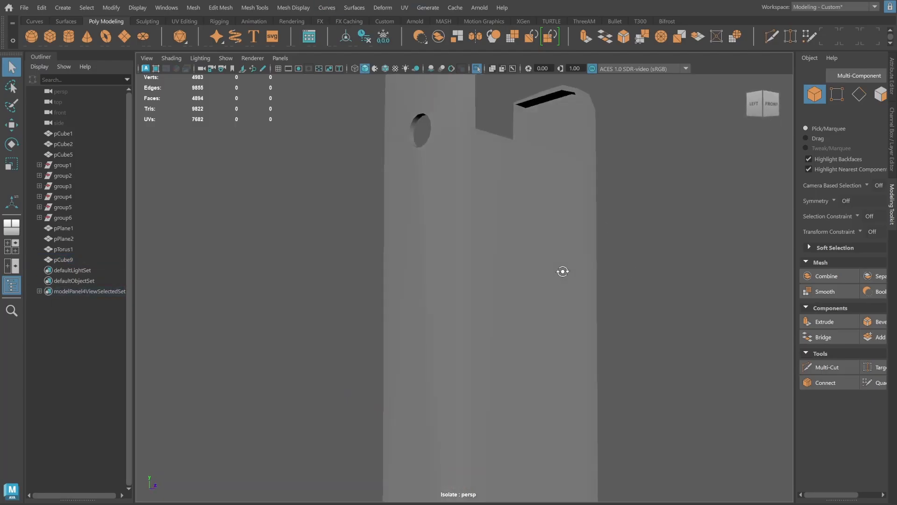
pyautogui.keyDown('alt'); pyautogui.moveTo(425, 213); pyautogui.dragTo(459, 277, button='middle'); pyautogui.keyUp('alt')
pyautogui.click(458, 277)
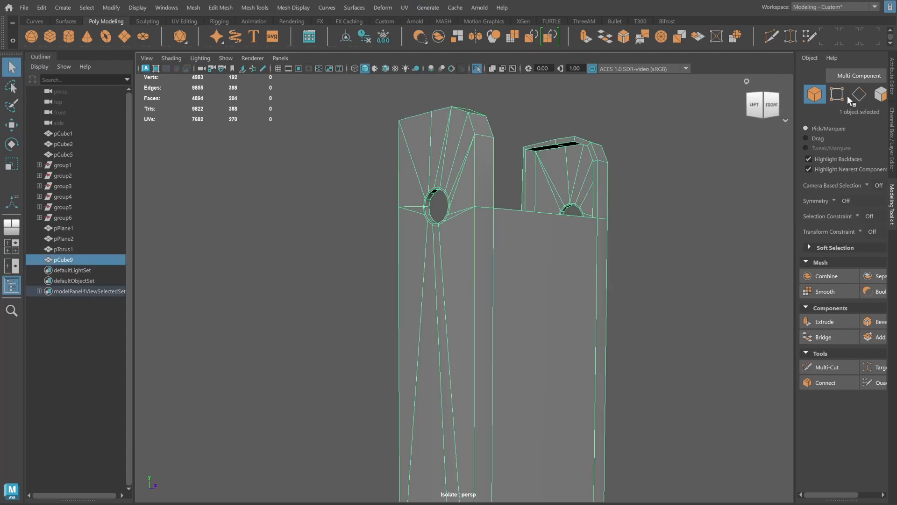
pyautogui.click(857, 96)
pyautogui.click(412, 206)
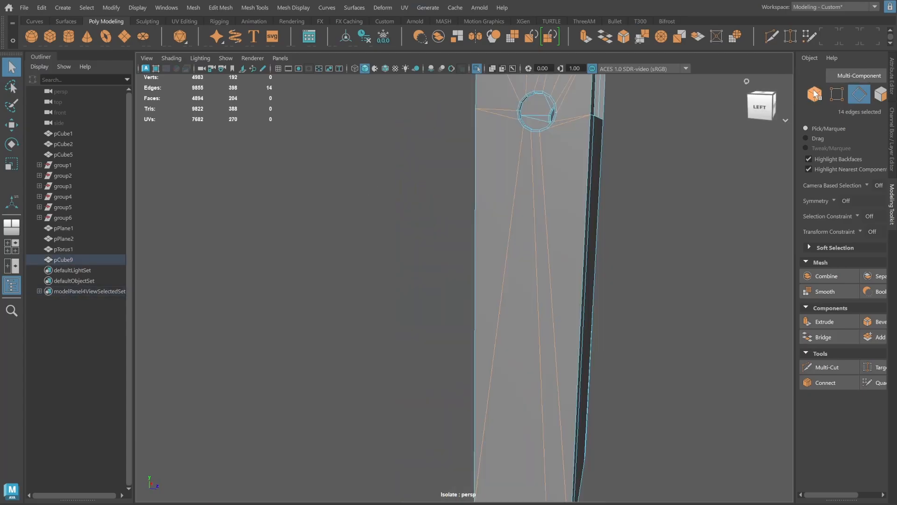
pyautogui.click(815, 95)
pyautogui.click(643, 249)
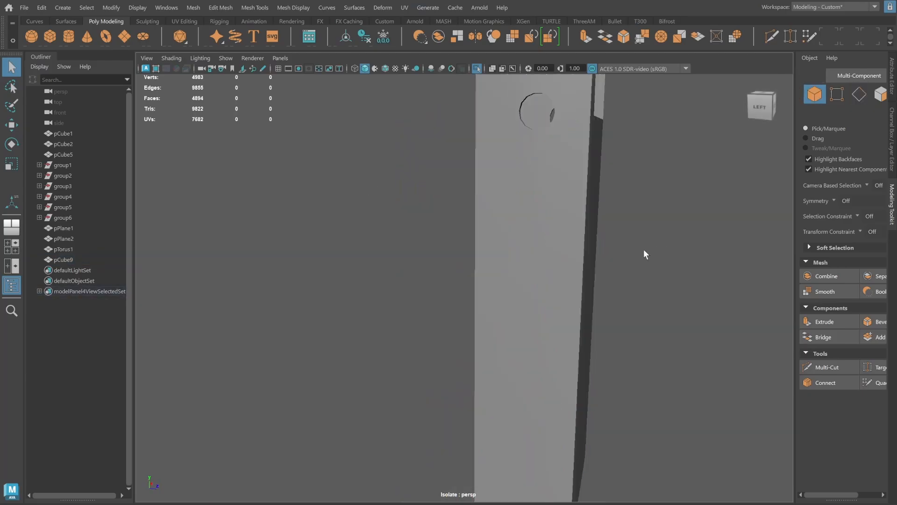
pyautogui.keyDown('alt'); pyautogui.moveTo(644, 249); pyautogui.dragTo(582, 248); pyautogui.keyUp('alt')
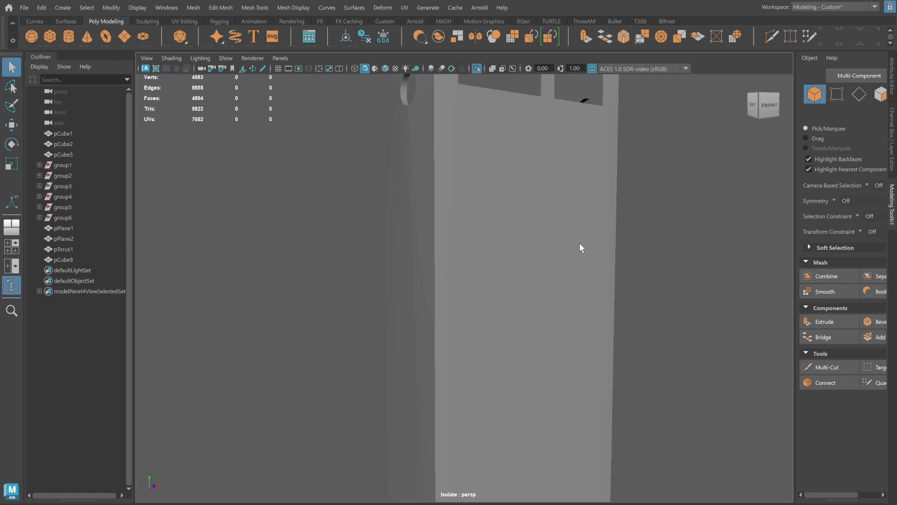
pyautogui.press('f')
pyautogui.keyDown('alt'); pyautogui.moveTo(507, 242); pyautogui.dragTo(549, 238); pyautogui.keyUp('alt')
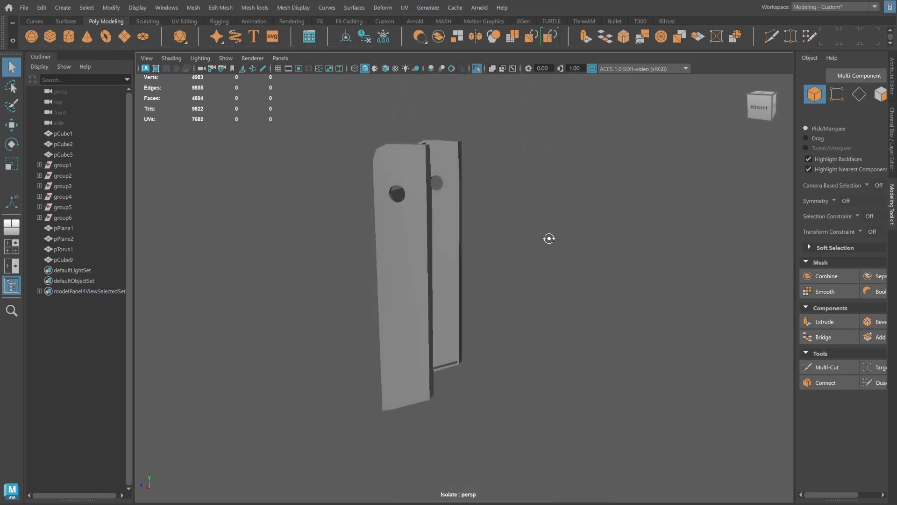
pyautogui.keyDown('alt'); pyautogui.moveTo(548, 238); pyautogui.dragTo(608, 248, button='right'); pyautogui.keyUp('alt')
pyautogui.keyDown('alt'); pyautogui.moveTo(607, 255); pyautogui.dragTo(452, 244); pyautogui.keyUp('alt')
pyautogui.click(553, 244)
pyautogui.press('f')
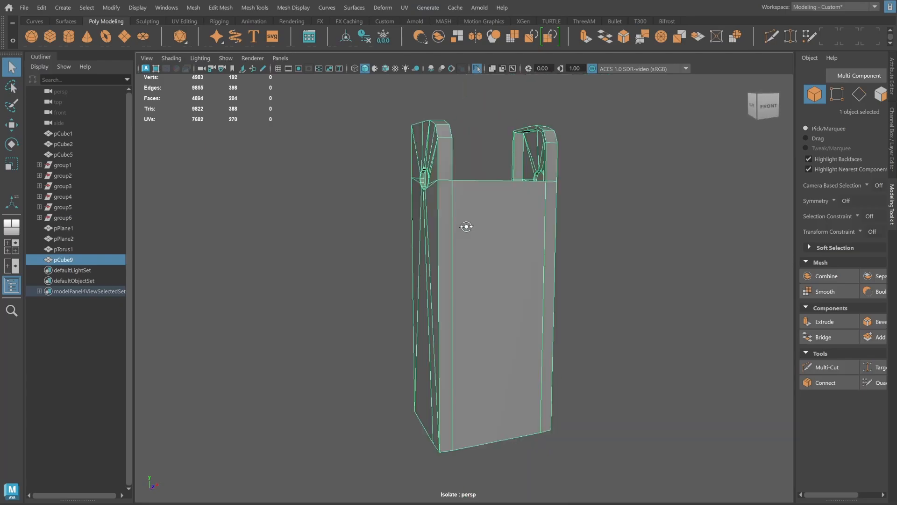
# In the front view, select the 30 outer vertices around the left side plate's hole and bottom corner.
pyautogui.press('space')
pyautogui.press('space')
pyautogui.scroll(5, 406, 331)
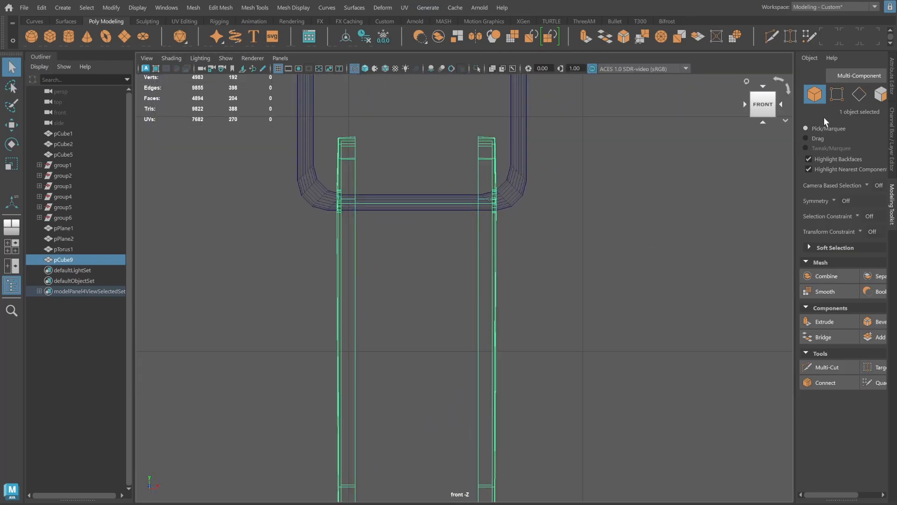
pyautogui.click(837, 94)
pyautogui.scroll(3, 641, 213)
pyautogui.scroll(6, 375, 252)
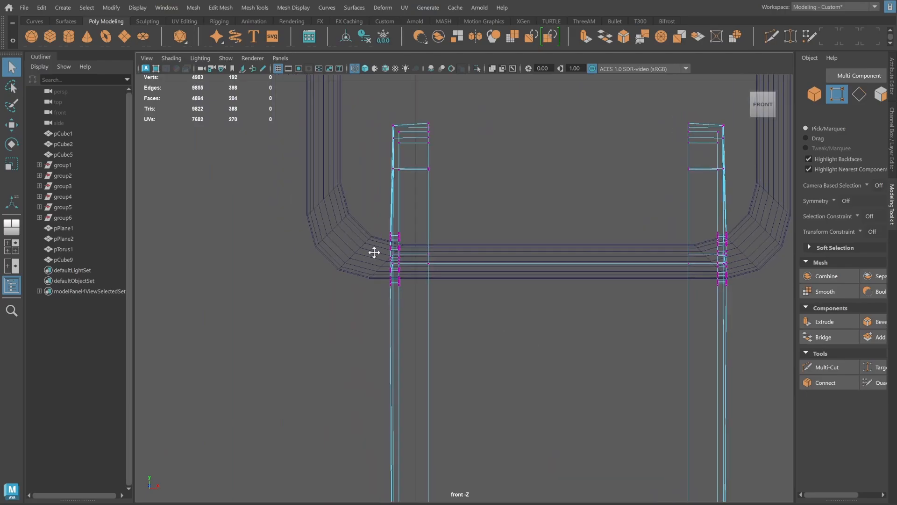
pyautogui.keyDown('alt'); pyautogui.moveTo(384, 247); pyautogui.dragTo(390, 321, button='middle'); pyautogui.keyUp('alt')
pyautogui.moveTo(340, 274); pyautogui.dragTo(363, 449)
pyautogui.keyDown('alt'); pyautogui.moveTo(380, 425); pyautogui.dragTo(387, 105, button='middle'); pyautogui.keyUp('alt')
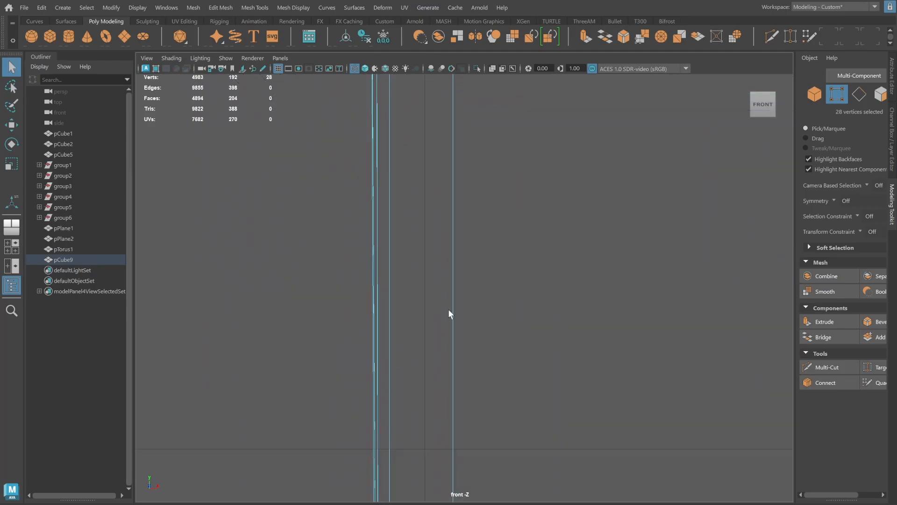
pyautogui.keyDown('alt'); pyautogui.moveTo(448, 312); pyautogui.dragTo(887, 336, button='right'); pyautogui.keyUp('alt')
pyautogui.keyDown('alt'); pyautogui.moveTo(429, 390); pyautogui.dragTo(410, 164, button='middle'); pyautogui.keyUp('alt')
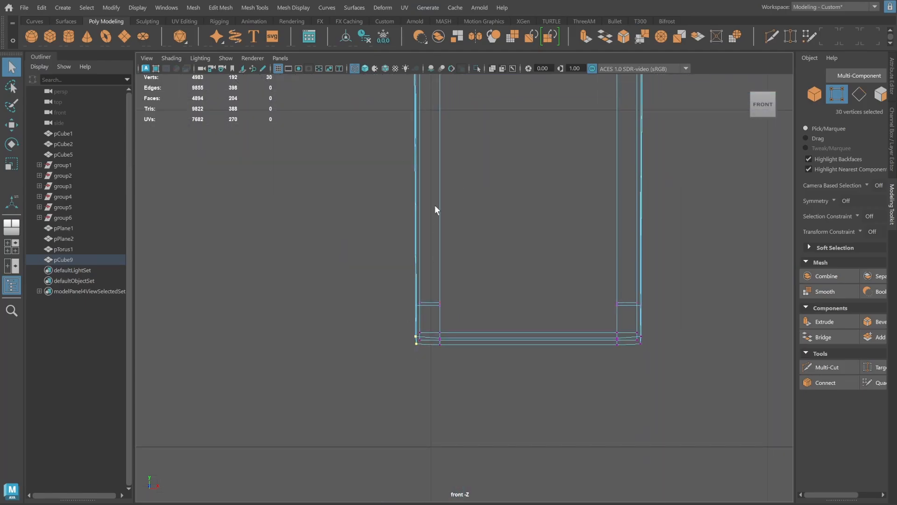
# Flatten the selected vertices along X with the scale axis set to World, and nudge them slightly along X.
pyautogui.keyDown('alt'); pyautogui.moveTo(435, 210); pyautogui.dragTo(431, 394, button='middle'); pyautogui.keyUp('alt')
pyautogui.scroll(-3, 440, 250)
pyautogui.press('r')
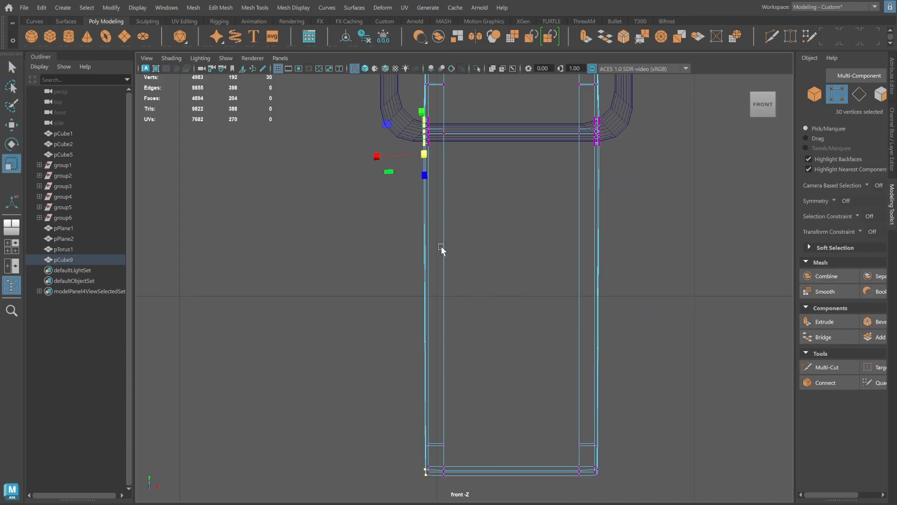
pyautogui.click(805, 415)
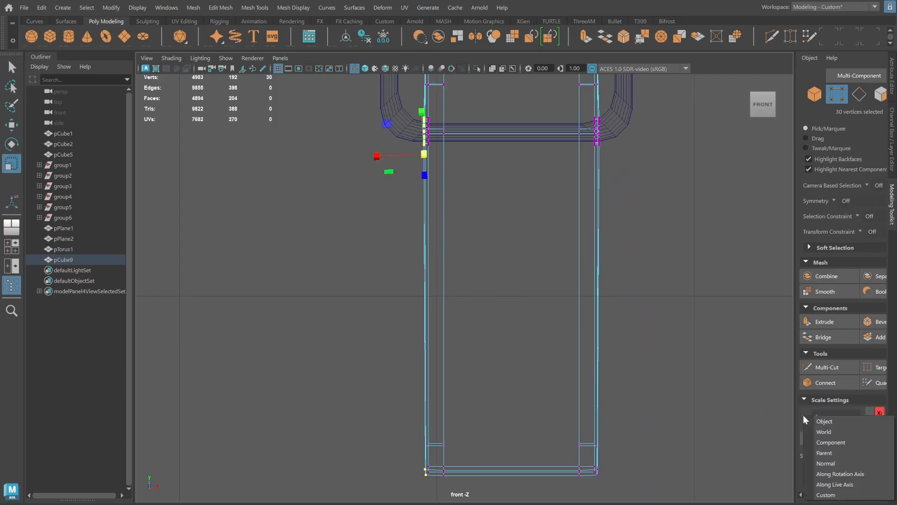
pyautogui.click(821, 430)
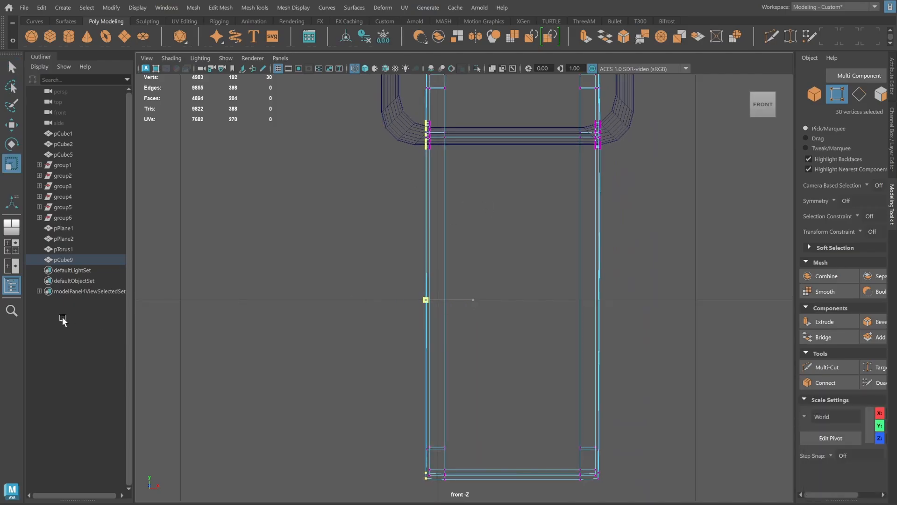
pyautogui.press('w')
pyautogui.moveTo(476, 302); pyautogui.dragTo(477, 301)
# Examine the flattened hole ring and side plate in perspective, with the selection and again in object mode.
pyautogui.press('space')
pyautogui.press('space')
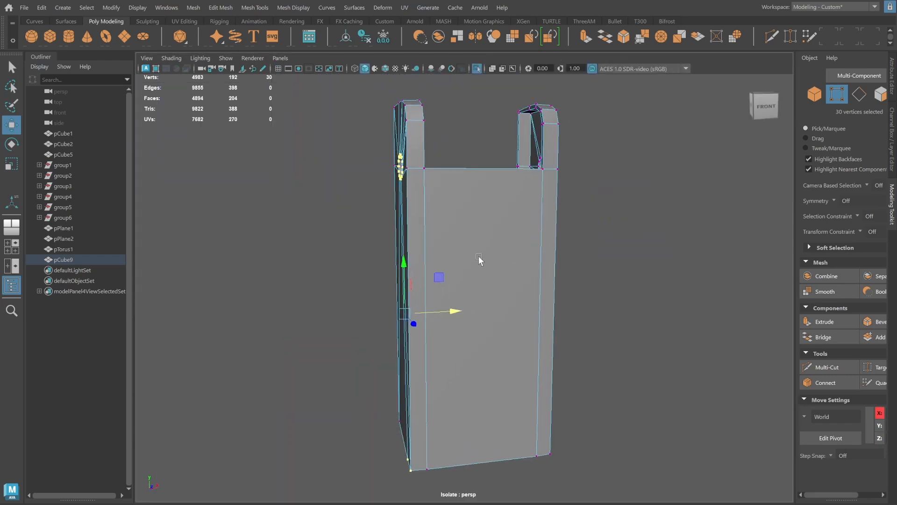
pyautogui.keyDown('alt'); pyautogui.moveTo(478, 256); pyautogui.dragTo(520, 261); pyautogui.keyUp('alt')
pyautogui.keyDown('alt'); pyautogui.moveTo(484, 222); pyautogui.dragTo(566, 193, button='right'); pyautogui.keyUp('alt')
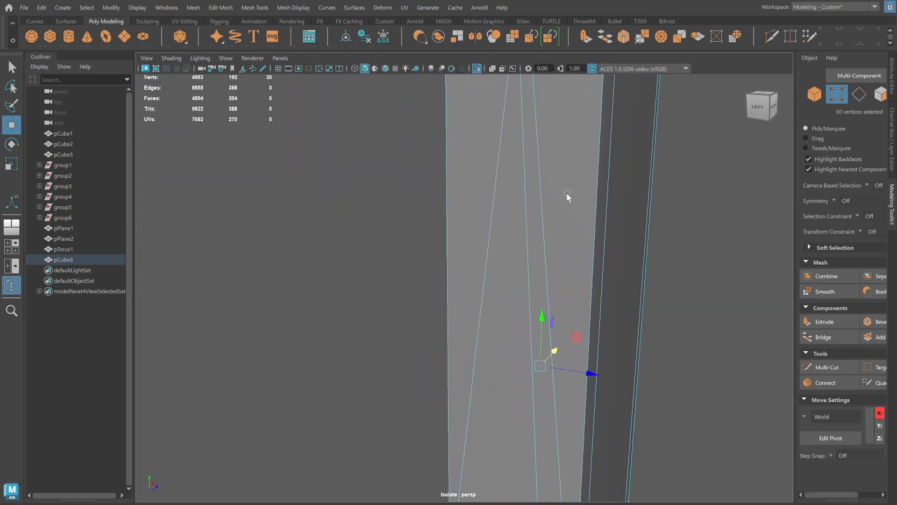
pyautogui.keyDown('alt'); pyautogui.moveTo(527, 131); pyautogui.dragTo(469, 260, button='middle'); pyautogui.keyUp('alt')
pyautogui.keyDown('alt'); pyautogui.moveTo(469, 260); pyautogui.dragTo(607, 251, button='right'); pyautogui.keyUp('alt')
pyautogui.keyDown('alt'); pyautogui.moveTo(464, 238); pyautogui.dragTo(464, 267, button='middle'); pyautogui.keyUp('alt')
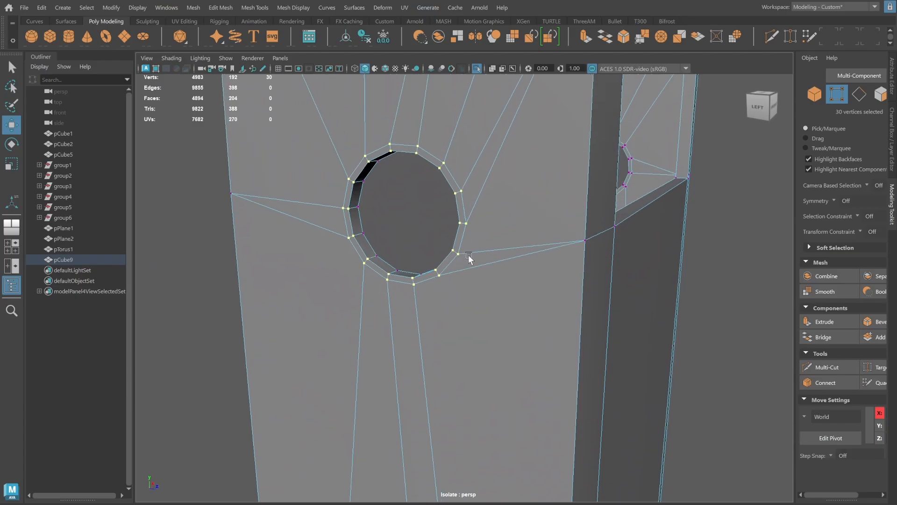
pyautogui.keyDown('alt'); pyautogui.moveTo(510, 235); pyautogui.dragTo(455, 228, button='right'); pyautogui.keyUp('alt')
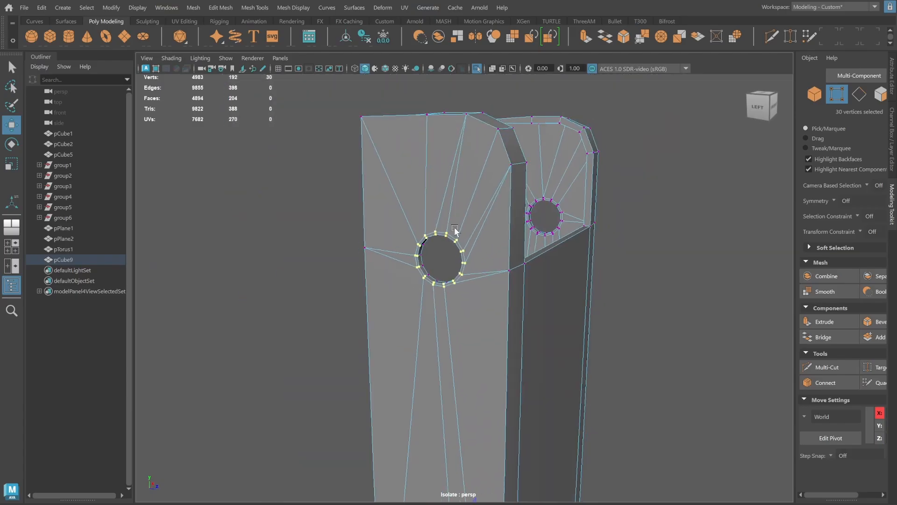
pyautogui.click(820, 94)
pyautogui.click(706, 242)
pyautogui.keyDown('alt'); pyautogui.moveTo(571, 303); pyautogui.dragTo(542, 299); pyautogui.keyUp('alt')
pyautogui.keyDown('alt'); pyautogui.moveTo(571, 301); pyautogui.dragTo(573, 198, button='middle'); pyautogui.keyUp('alt')
pyautogui.keyDown('alt'); pyautogui.moveTo(574, 197); pyautogui.dragTo(466, 201); pyautogui.keyUp('alt')
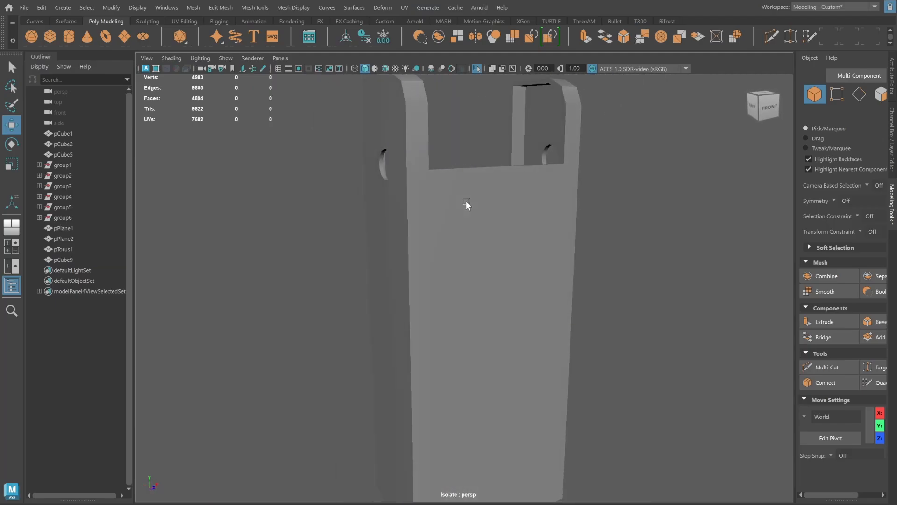
# Back in the front view, select all 38 outermost vertices of the left side plate from top to bottom.
pyautogui.click(411, 236)
pyautogui.press('space')
pyautogui.press('space')
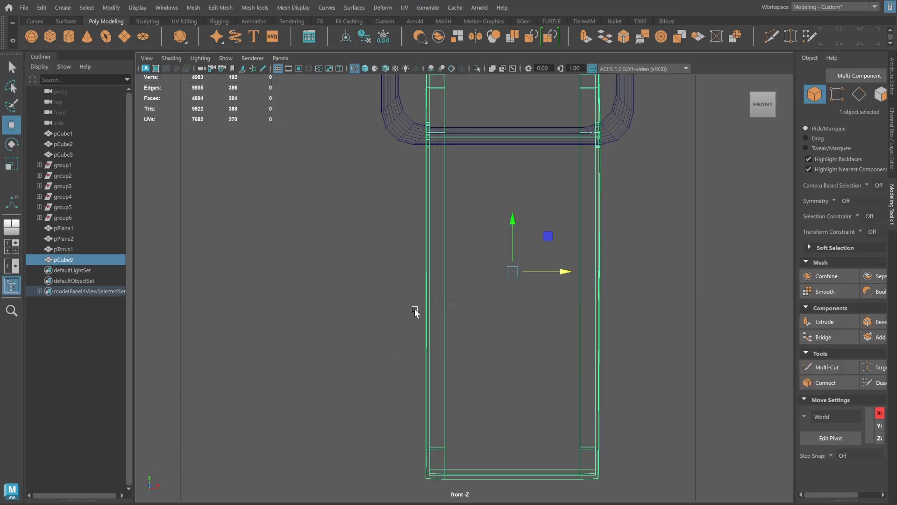
pyautogui.keyDown('alt'); pyautogui.moveTo(435, 250); pyautogui.dragTo(428, 276, button='middle'); pyautogui.keyUp('alt')
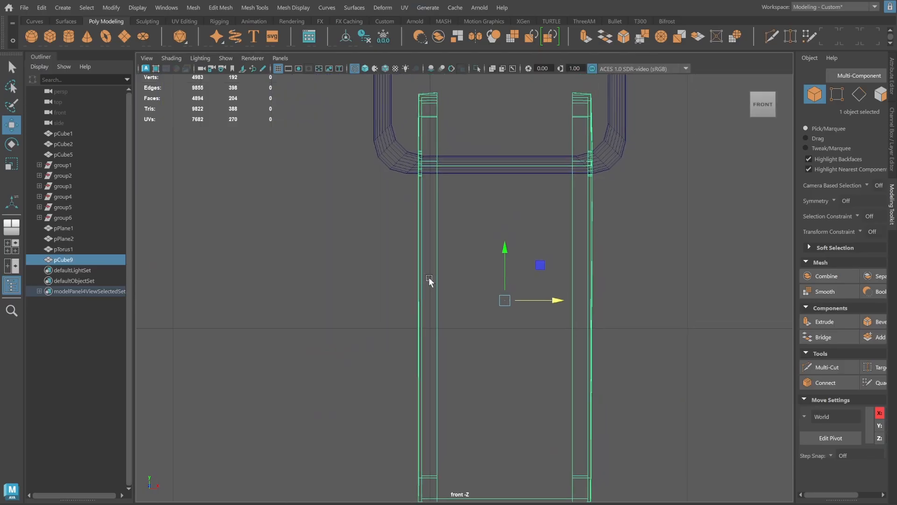
pyautogui.click(836, 93)
pyautogui.scroll(10, 453, 212)
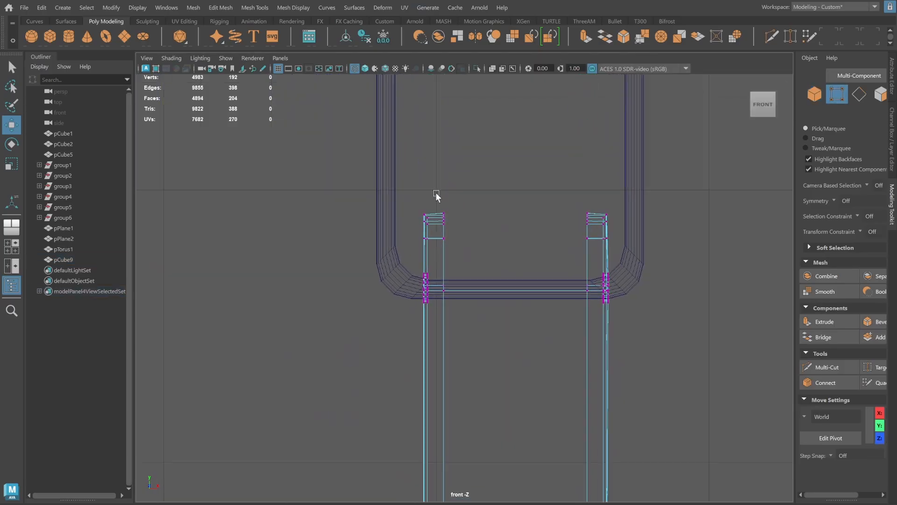
pyautogui.keyDown('alt'); pyautogui.moveTo(411, 162); pyautogui.dragTo(429, 233, button='middle'); pyautogui.keyUp('alt')
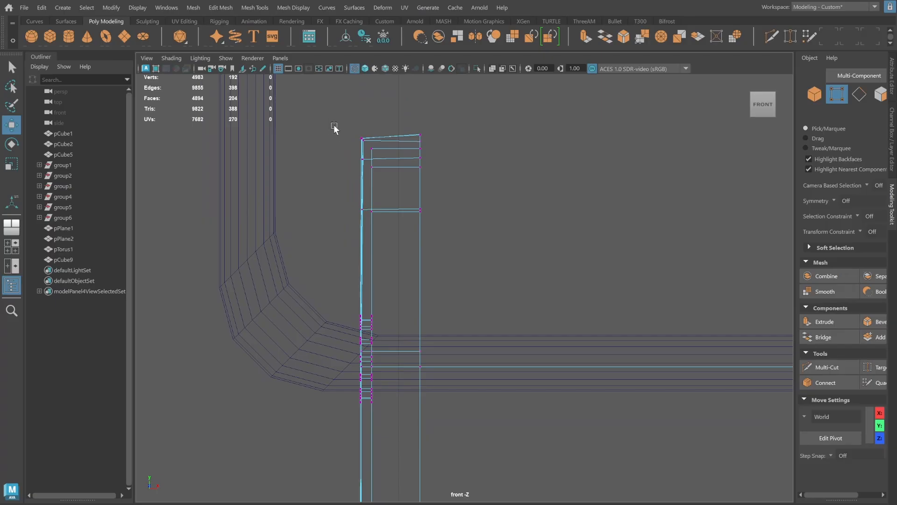
pyautogui.moveTo(334, 127); pyautogui.dragTo(372, 472)
pyautogui.keyDown('alt'); pyautogui.moveTo(372, 472); pyautogui.dragTo(358, 256, button='middle'); pyautogui.keyUp('alt')
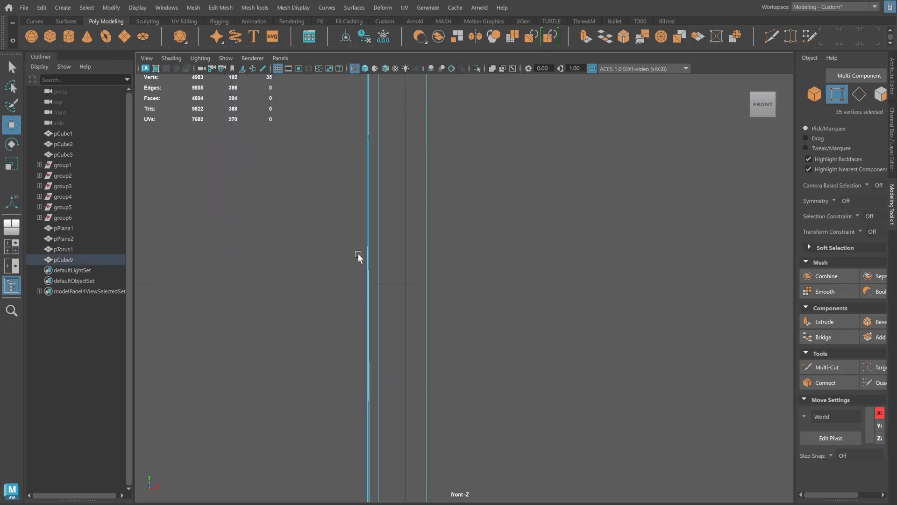
pyautogui.keyDown('alt'); pyautogui.moveTo(368, 392); pyautogui.dragTo(357, 258, button='middle'); pyautogui.keyUp('alt')
pyautogui.moveTo(354, 233); pyautogui.dragTo(381, 411)
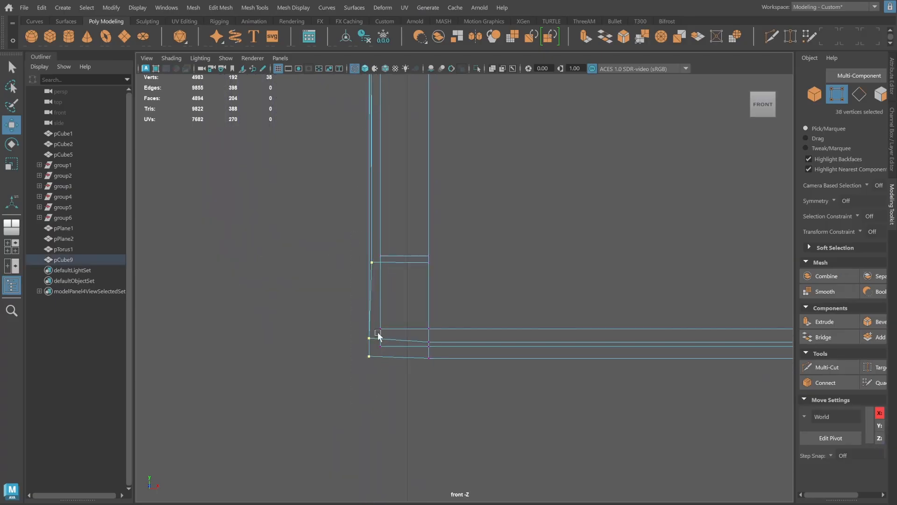
# Scale the 38 selected vertices flat along world X so the plate's outer side is straight.
pyautogui.press('r')
pyautogui.press('f')
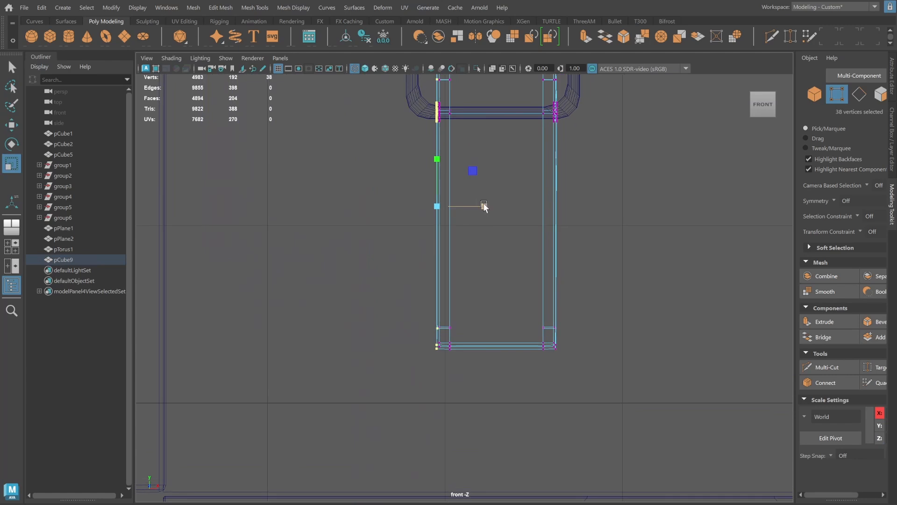
pyautogui.click(483, 206)
# Select the 38 outermost vertices of the right side plate and scale them flat along world X.
pyautogui.keyDown('alt'); pyautogui.moveTo(373, 264); pyautogui.dragTo(282, 341, button='middle'); pyautogui.keyUp('alt')
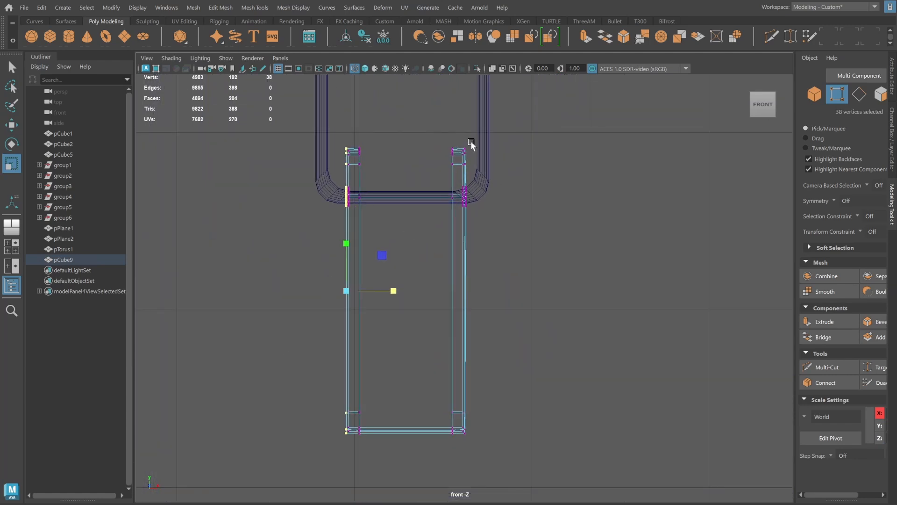
pyautogui.moveTo(464, 140); pyautogui.dragTo(489, 493)
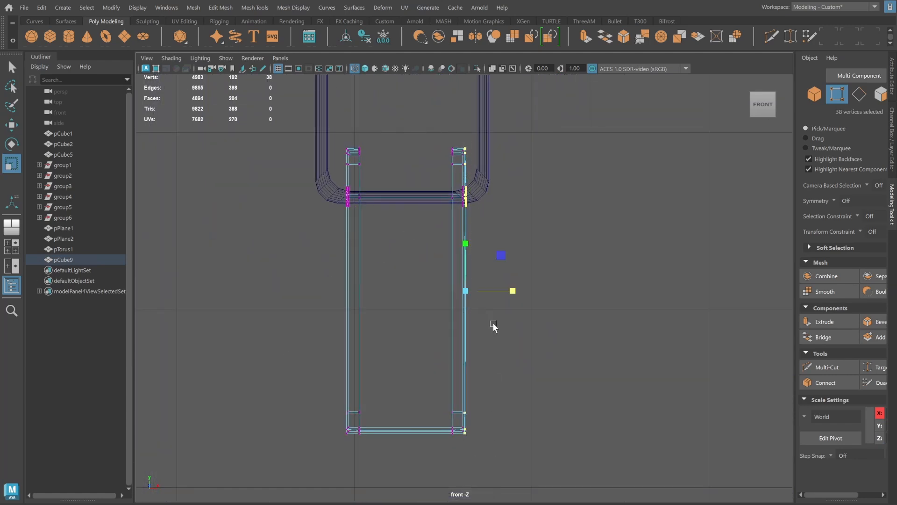
pyautogui.keyDown('alt'); pyautogui.moveTo(490, 273); pyautogui.dragTo(465, 306, button='middle'); pyautogui.keyUp('alt')
pyautogui.keyDown('alt'); pyautogui.moveTo(464, 306); pyautogui.dragTo(602, 295, button='right'); pyautogui.keyUp('alt')
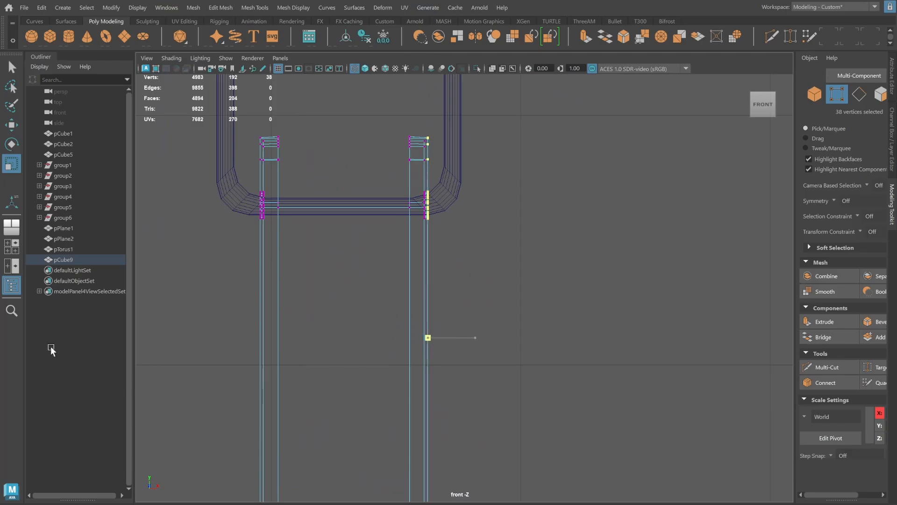
pyautogui.keyDown('alt'); pyautogui.moveTo(294, 158); pyautogui.dragTo(300, 154, button='middle'); pyautogui.keyUp('alt')
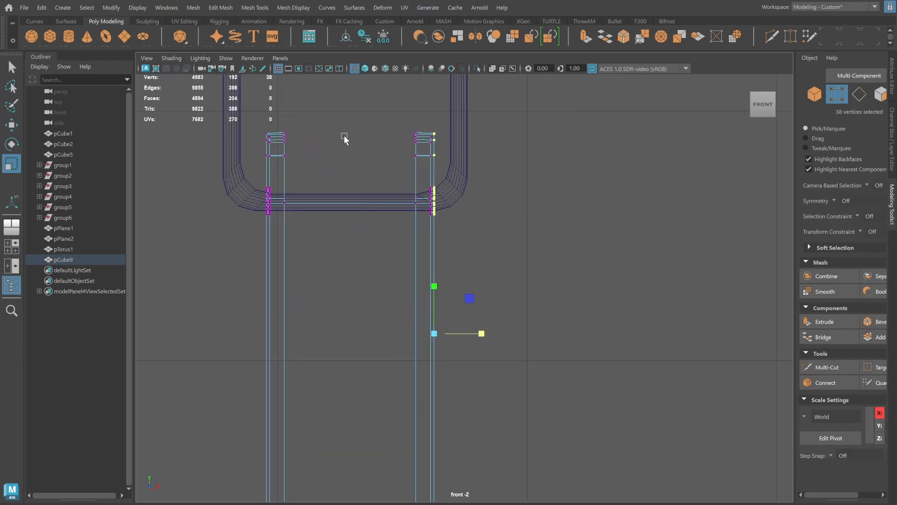
# Select the 20 inner-side vertices of the left plate and then those of the right plate for straightening along X.
pyautogui.scroll(-4, 350, 149)
pyautogui.moveTo(373, 185); pyautogui.dragTo(385, 461)
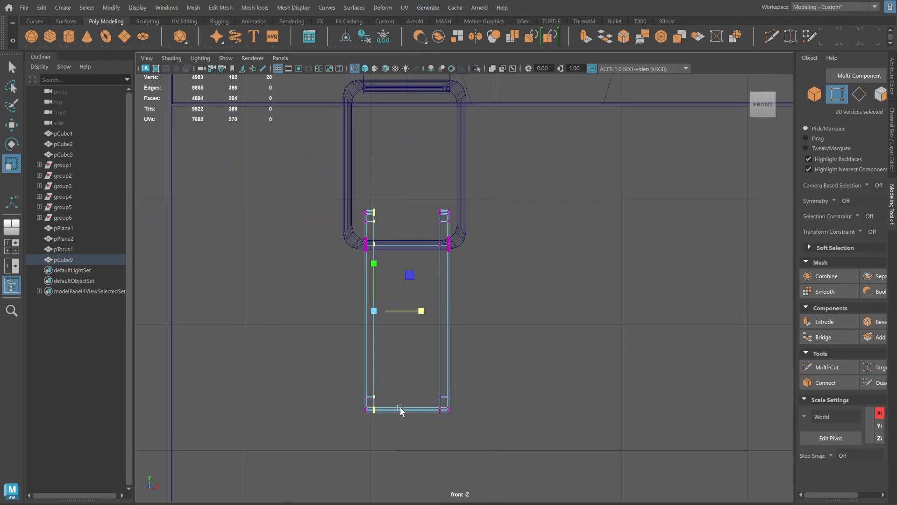
pyautogui.moveTo(416, 186); pyautogui.dragTo(442, 438)
# Return to object mode in the perspective view and examine the straightened bracket from the front and the side.
pyautogui.press('space')
pyautogui.press('space')
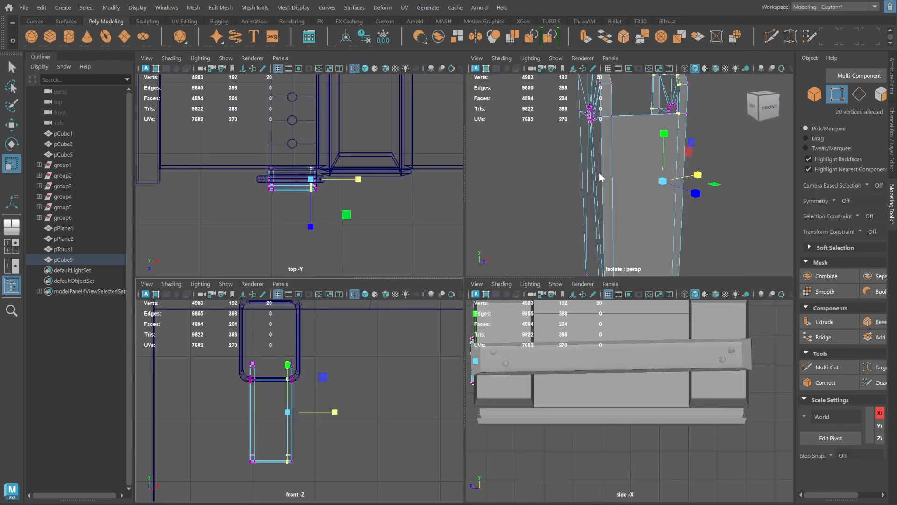
pyautogui.click(817, 94)
pyautogui.click(616, 219)
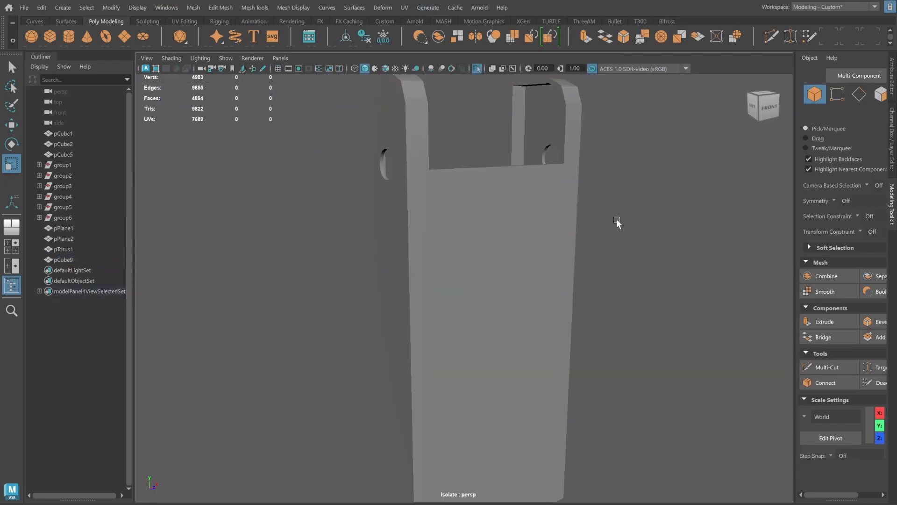
pyautogui.keyDown('alt'); pyautogui.moveTo(531, 266); pyautogui.dragTo(566, 262); pyautogui.keyUp('alt')
pyautogui.click(536, 264)
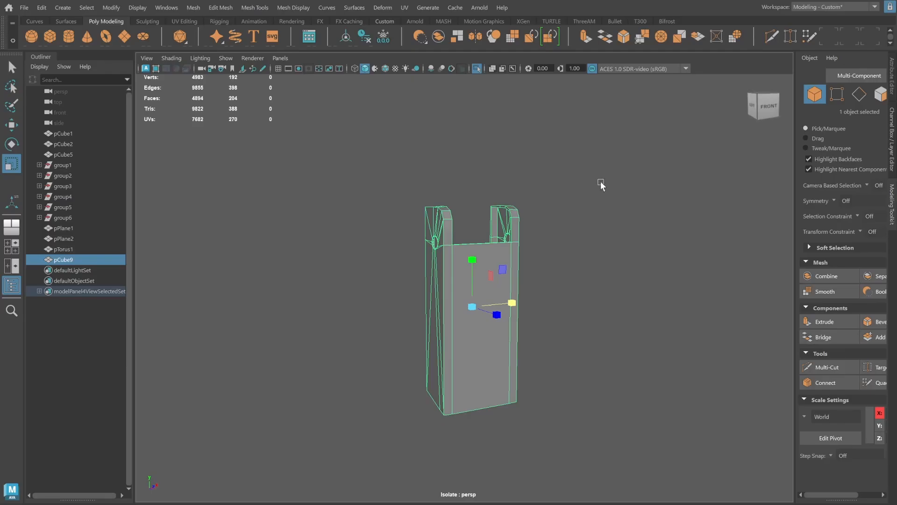
pyautogui.keyDown('alt'); pyautogui.moveTo(482, 328); pyautogui.dragTo(555, 371); pyautogui.keyUp('alt')
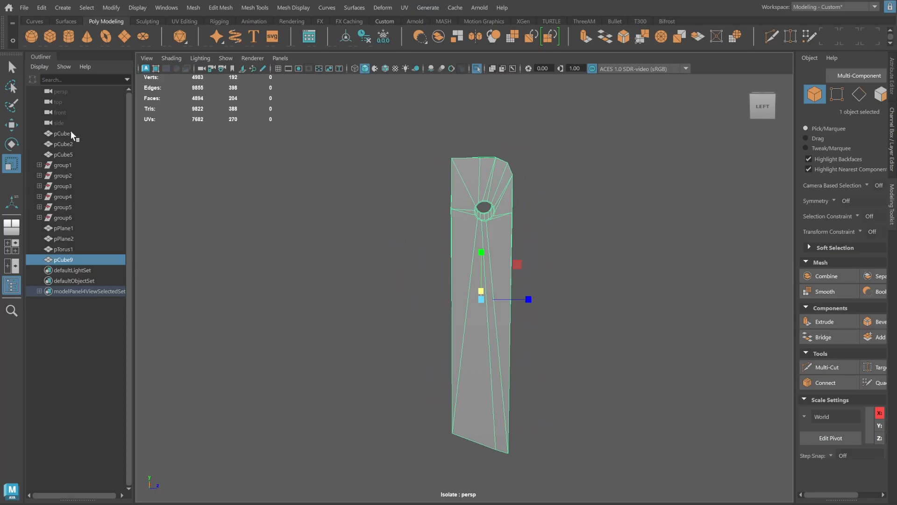
# Create a polygon cylinder and move it along X to line up with the bracket.
pyautogui.click(68, 36)
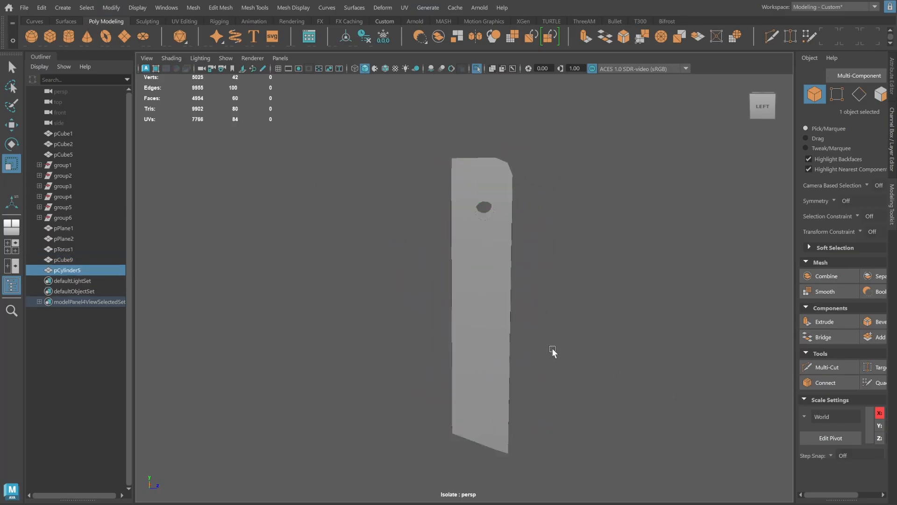
pyautogui.keyDown('alt'); pyautogui.moveTo(553, 352); pyautogui.dragTo(504, 338); pyautogui.keyUp('alt')
pyautogui.press('w')
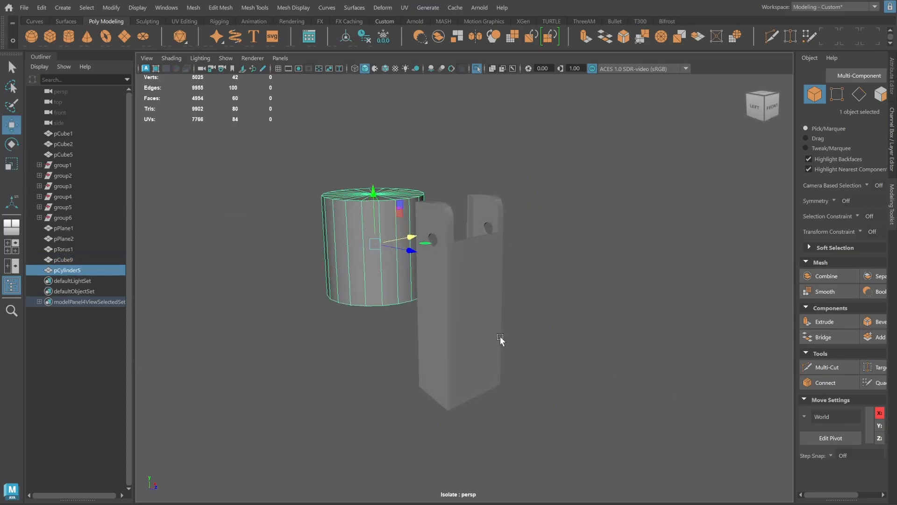
pyautogui.keyDown('alt'); pyautogui.moveTo(341, 228); pyautogui.dragTo(362, 243); pyautogui.keyUp('alt')
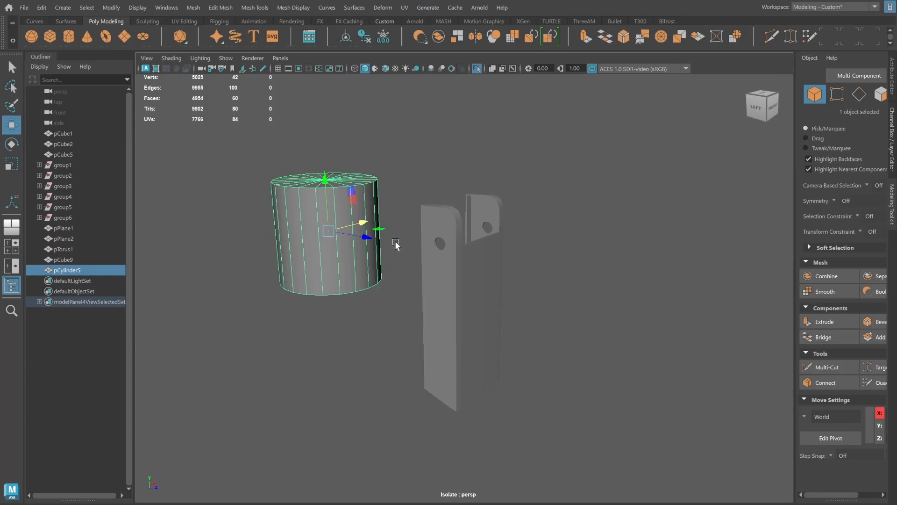
pyautogui.click(344, 233)
# Isolate the bracket and the new cylinder in the side view and enlarge that view.
pyautogui.press('space')
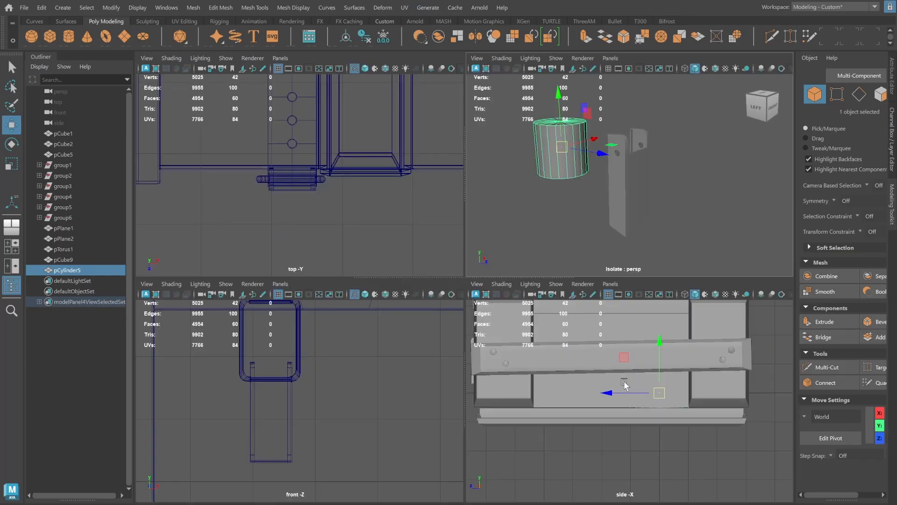
pyautogui.keyDown('alt'); pyautogui.moveTo(627, 385); pyautogui.dragTo(573, 374, button='right'); pyautogui.keyUp('alt')
pyautogui.keyDown('alt'); pyautogui.moveTo(573, 374); pyautogui.dragTo(573, 400, button='middle'); pyautogui.keyUp('alt')
pyautogui.keyDown('shift'); pyautogui.click(616, 192); pyautogui.keyUp('shift')
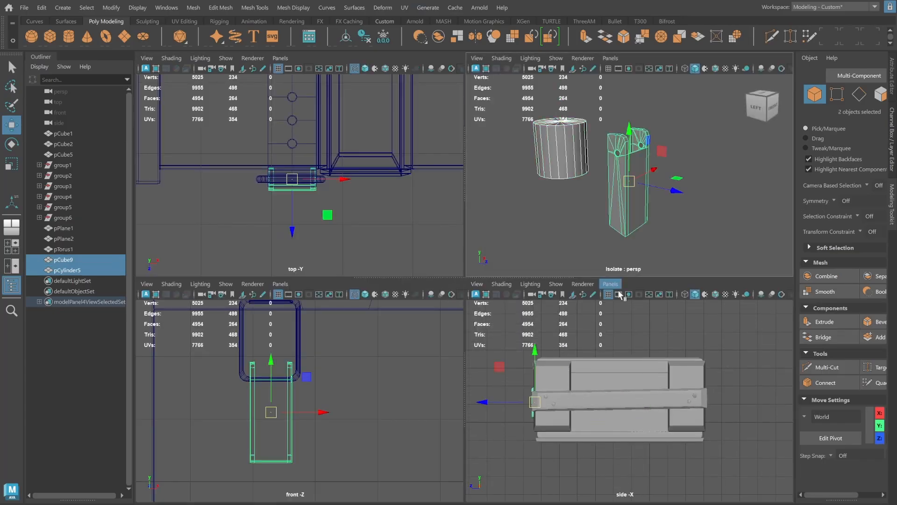
pyautogui.hotkey('ctrl', '1')
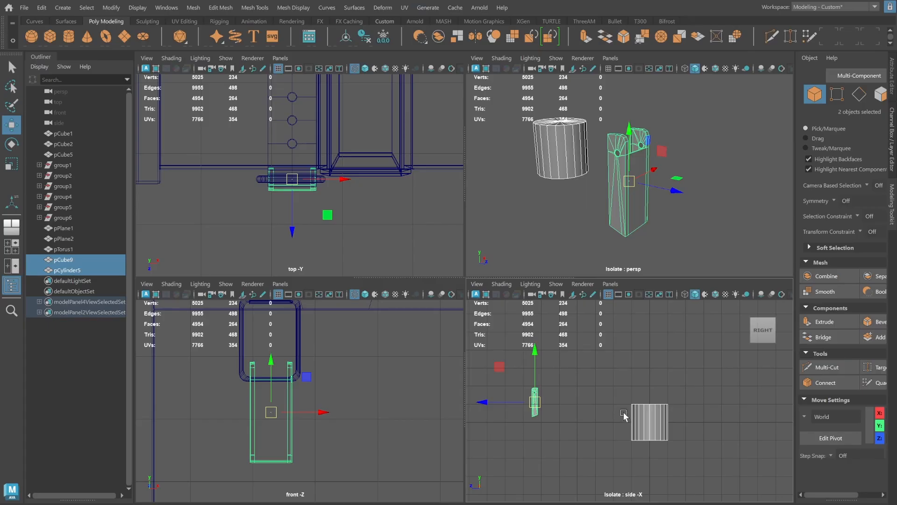
pyautogui.press('space')
pyautogui.keyDown('alt'); pyautogui.moveTo(435, 286); pyautogui.dragTo(565, 340, button='middle'); pyautogui.keyUp('alt')
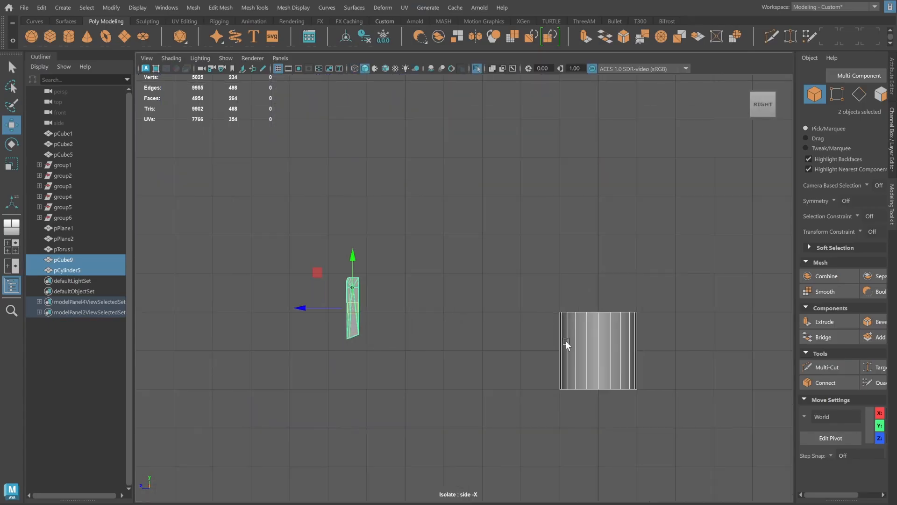
# Move the cylinder onto the bracket in the side view and rotate it to -90 degrees about Z.
pyautogui.click(615, 361)
pyautogui.moveTo(596, 347); pyautogui.dragTo(356, 335)
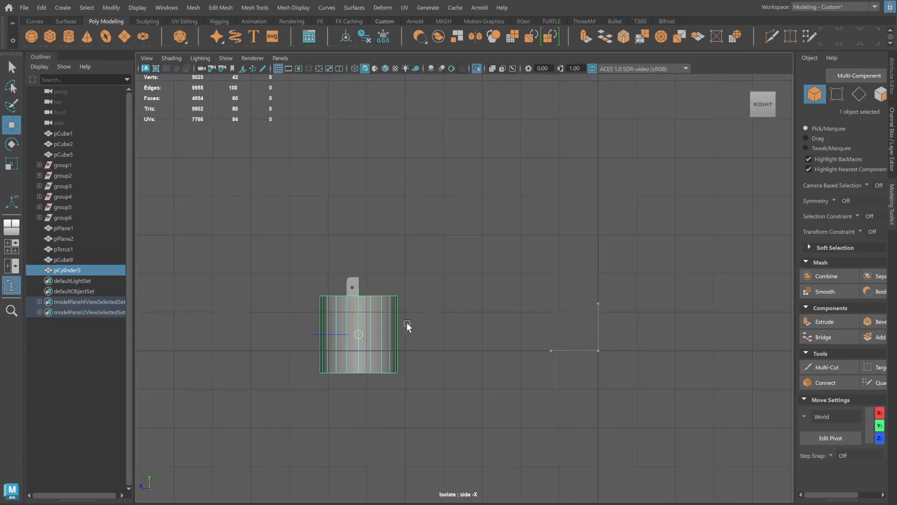
pyautogui.scroll(2, 301, 337)
pyautogui.keyDown('alt'); pyautogui.moveTo(301, 337); pyautogui.dragTo(478, 327, button='middle'); pyautogui.keyUp('alt')
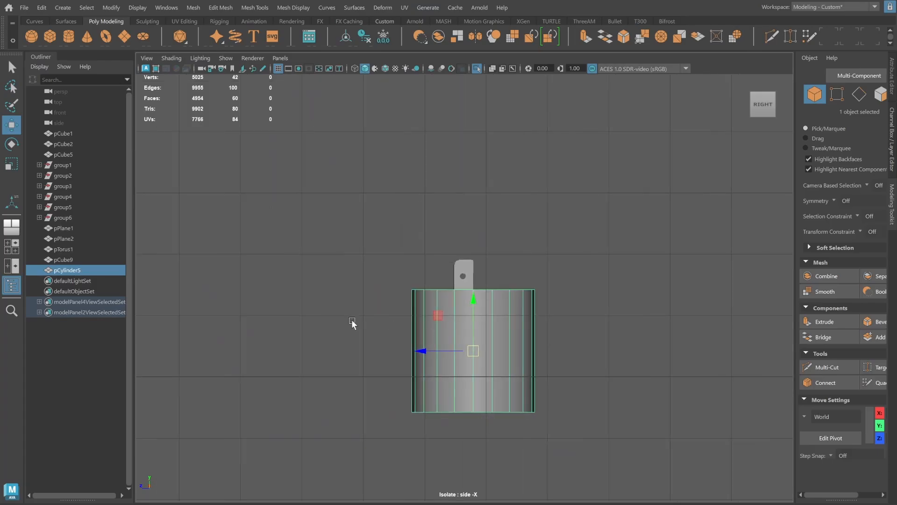
pyautogui.keyDown('alt'); pyautogui.moveTo(352, 319); pyautogui.dragTo(563, 322, button='right'); pyautogui.keyUp('alt')
pyautogui.press('e')
pyautogui.moveTo(477, 344); pyautogui.dragTo(391, 368)
# Scale the cylinder uniformly to about 0.133 and raise it to about Y 0.778 beside the plate's lower part.
pyautogui.press('r')
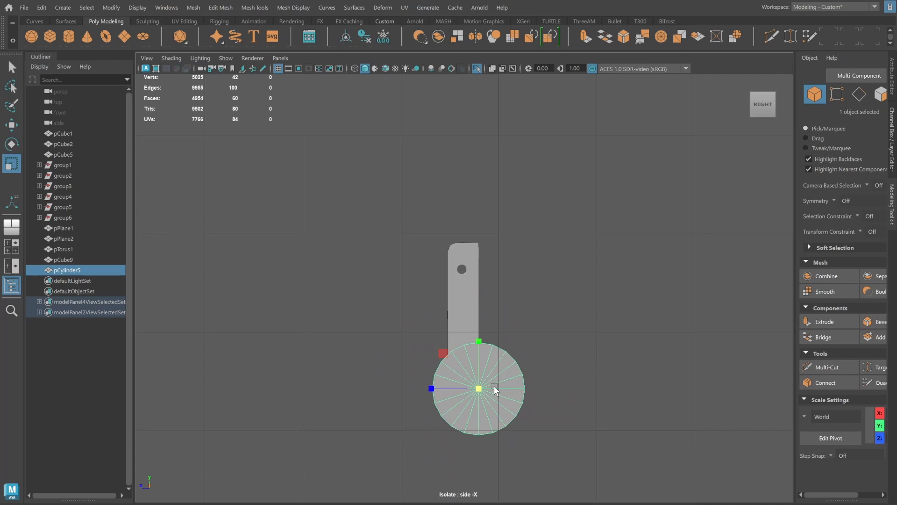
pyautogui.moveTo(479, 389); pyautogui.dragTo(418, 381)
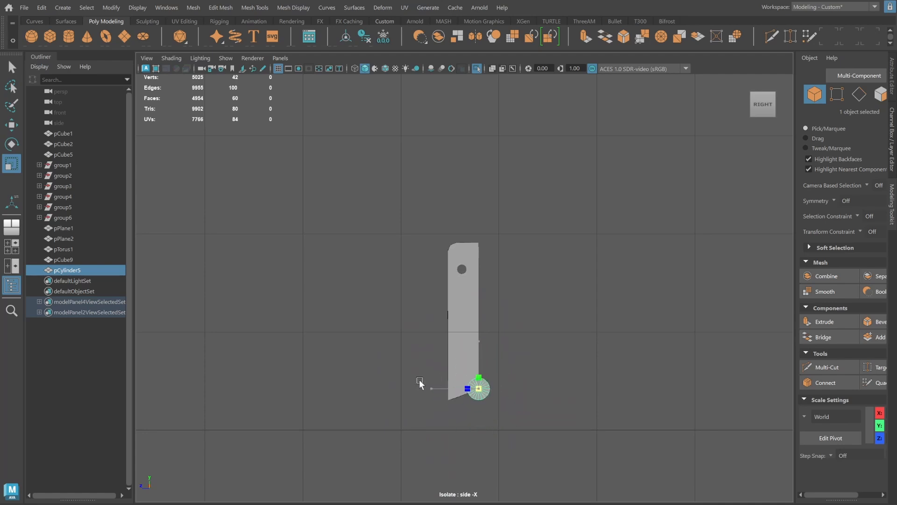
pyautogui.press('w')
pyautogui.moveTo(478, 367); pyautogui.dragTo(478, 333)
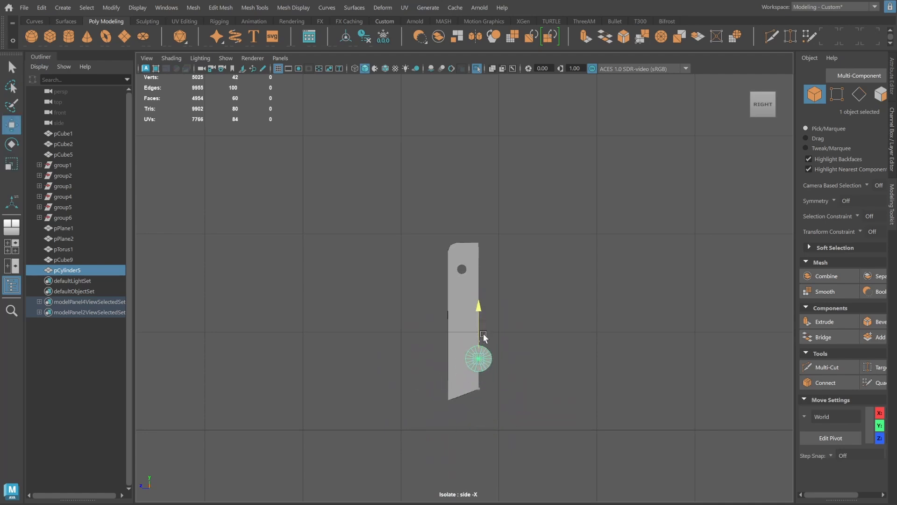
# Open the cylinder's creation inputs and set its axis subdivisions to 12.
pyautogui.click(891, 168)
pyautogui.click(832, 198)
pyautogui.doubleClick(878, 231)
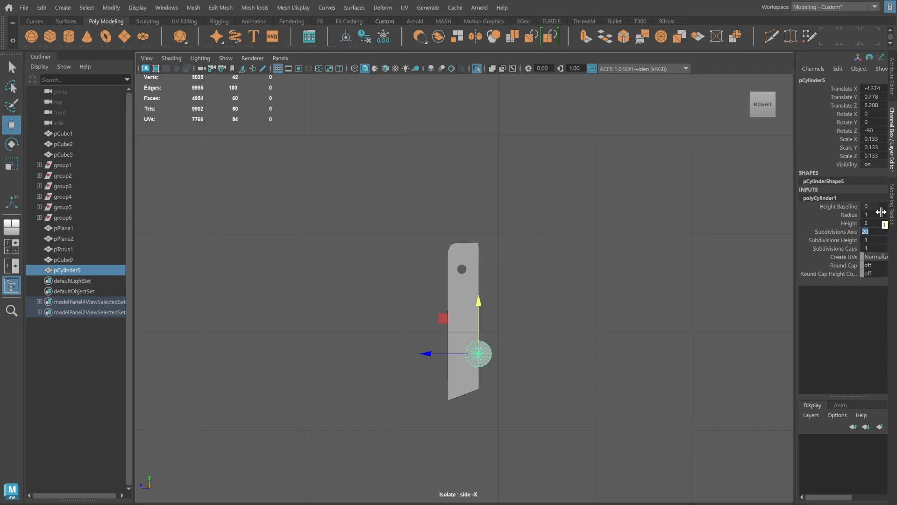
pyautogui.write('12')
pyautogui.press('Return')
# Shrink the cylinder uniformly to about 0.056 and center it on the lower plate at about Y 0.659, Z 6.374.
pyautogui.scroll(3, 402, 369)
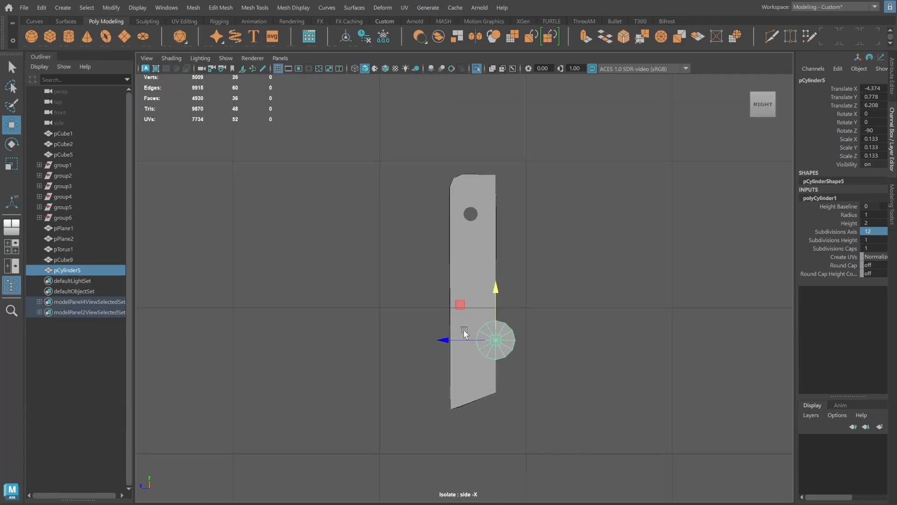
pyautogui.scroll(2, 464, 332)
pyautogui.moveTo(473, 365); pyautogui.dragTo(447, 372)
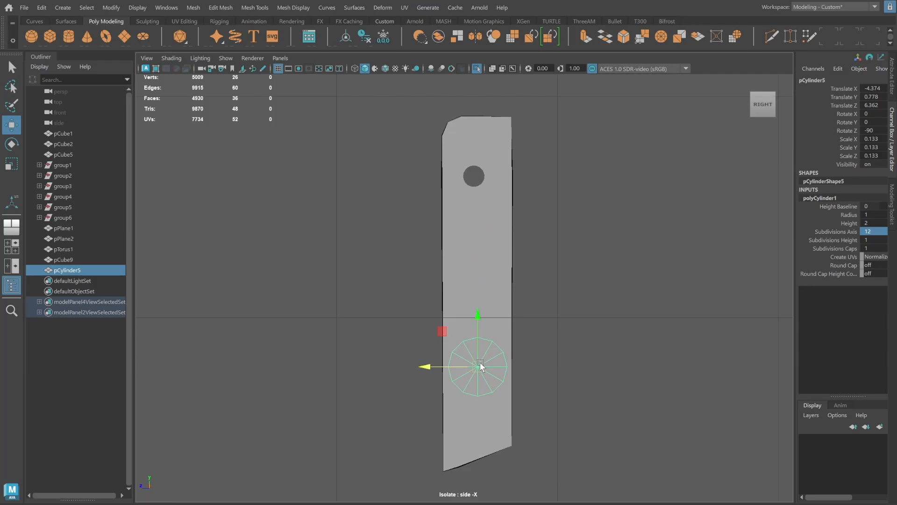
pyautogui.press('r')
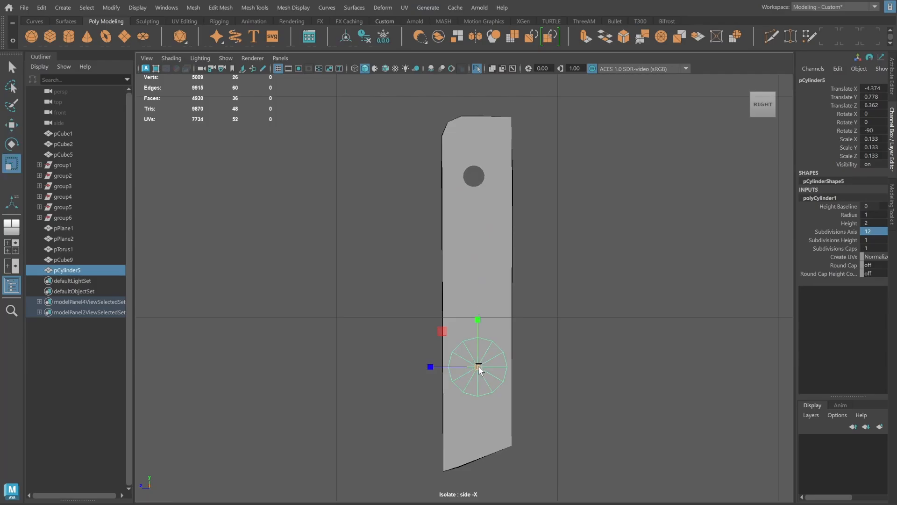
pyautogui.moveTo(478, 369); pyautogui.dragTo(448, 363)
pyautogui.press('w')
pyautogui.moveTo(477, 320); pyautogui.dragTo(476, 347)
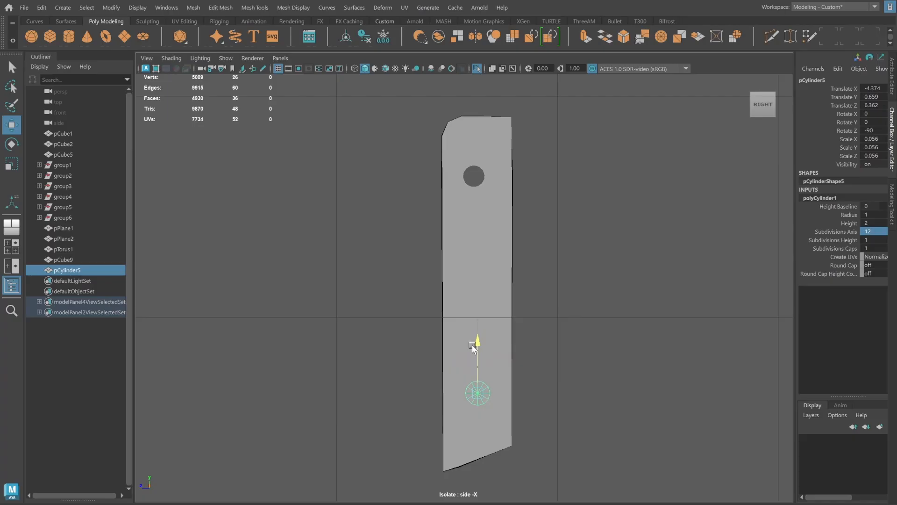
pyautogui.moveTo(448, 395); pyautogui.dragTo(444, 391)
# Check the plate's edge layout around the cylinder with wireframe on shaded, and turn the overlay off again.
pyautogui.click(385, 68)
pyautogui.scroll(3, 430, 276)
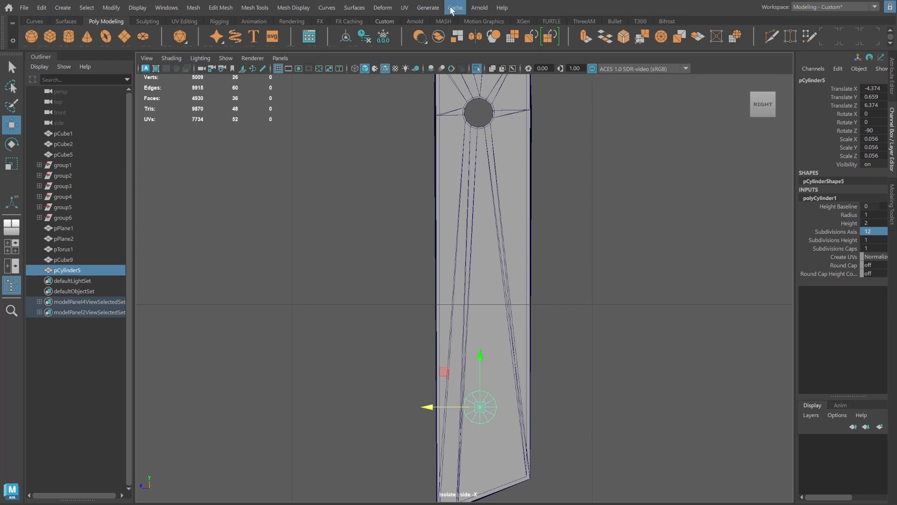
pyautogui.click(385, 68)
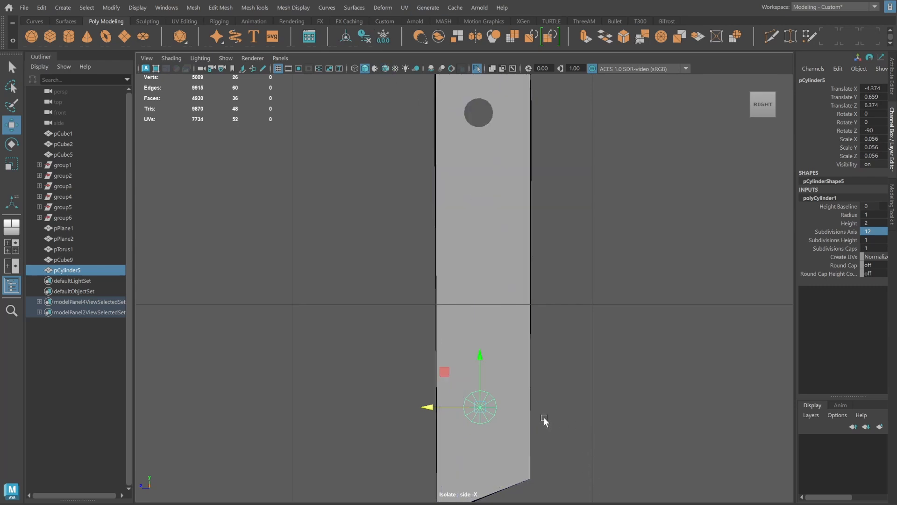
# Set the cylinder's axis subdivisions to 8.
pyautogui.keyDown('alt'); pyautogui.moveTo(541, 416); pyautogui.dragTo(530, 366, button='middle'); pyautogui.keyUp('alt')
pyautogui.keyDown('alt'); pyautogui.moveTo(531, 367); pyautogui.dragTo(627, 373, button='right'); pyautogui.keyUp('alt')
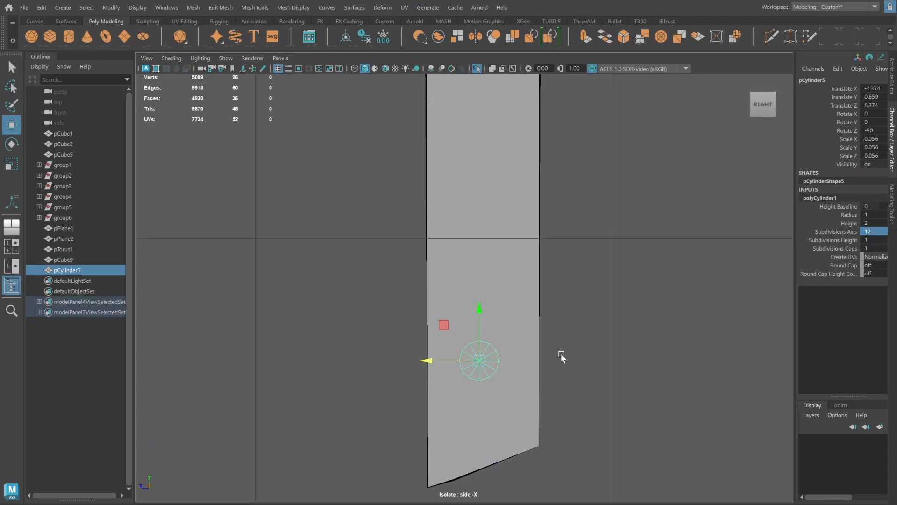
pyautogui.click(873, 232)
pyautogui.write('8')
pyautogui.press('Return')
# Duplicate the cylinder, place the copy's pivot at its topmost point, and move the copy down just below the original.
pyautogui.hotkey('ctrl', 'd')
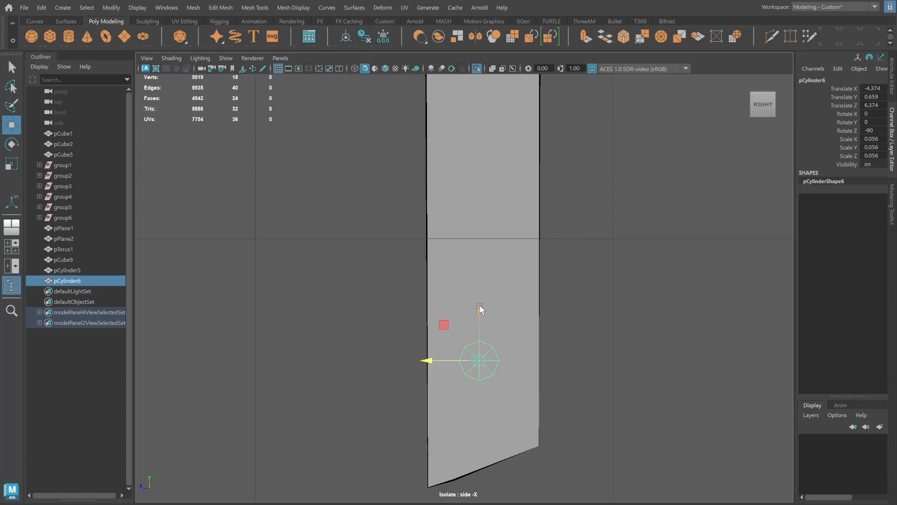
pyautogui.press('d')
pyautogui.moveTo(479, 361); pyautogui.dragTo(480, 342)
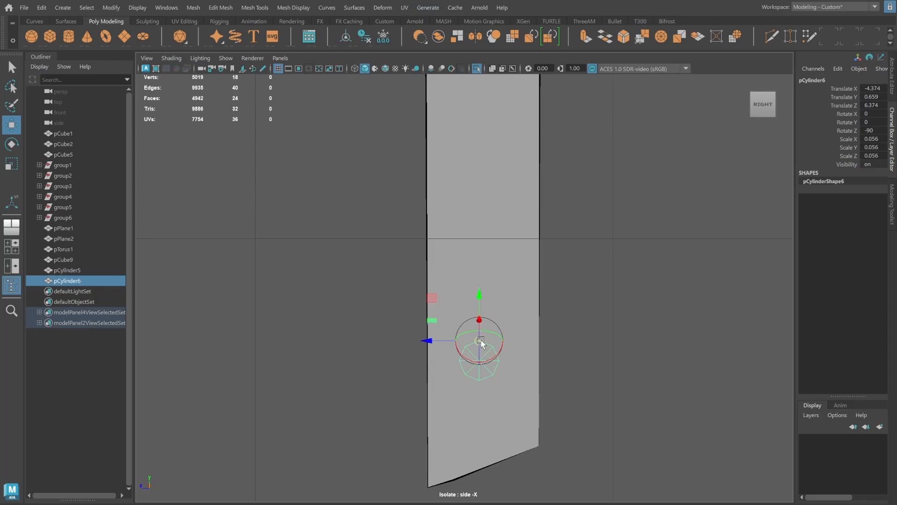
pyautogui.moveTo(477, 307); pyautogui.dragTo(480, 374)
# Isolate only the two small cylinders in the side view.
pyautogui.keyDown('ctrl'); pyautogui.click(104, 270); pyautogui.keyUp('ctrl')
pyautogui.hotkey('ctrl', '1')
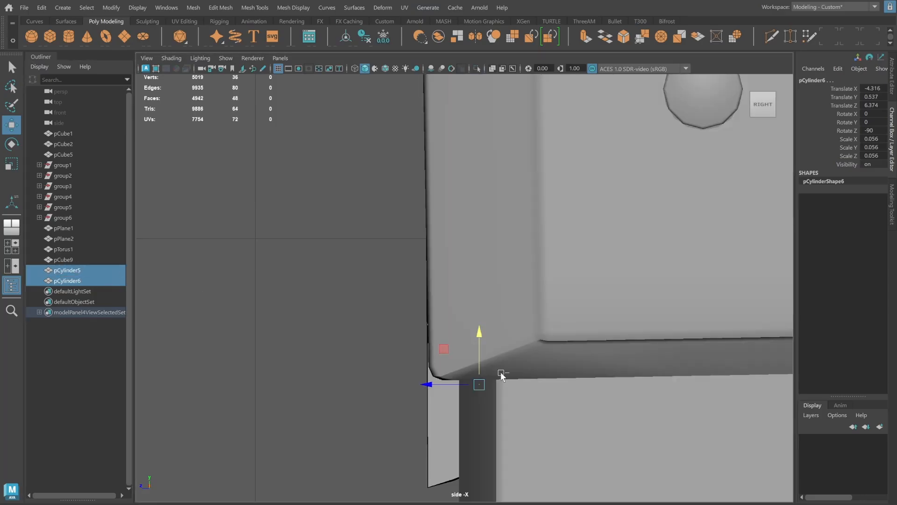
pyautogui.hotkey('ctrl', '1')
# Move the lower cylinder to X -4.374, Y 0.548 so its top point meets the upper one, and select both cylinders.
pyautogui.click(489, 400)
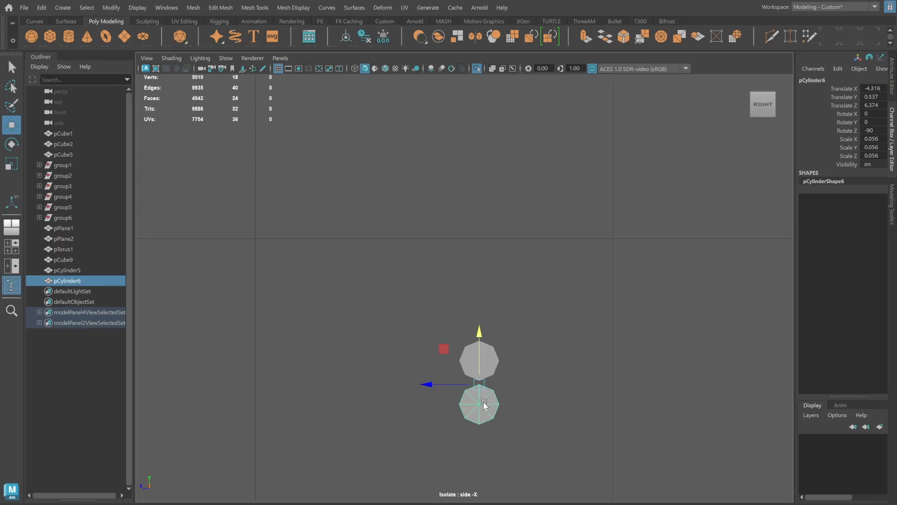
pyautogui.moveTo(480, 384); pyautogui.dragTo(478, 379)
pyautogui.keyDown('alt'); pyautogui.moveTo(495, 356); pyautogui.dragTo(498, 318, button='middle'); pyautogui.keyUp('alt')
pyautogui.keyDown('alt'); pyautogui.moveTo(498, 318); pyautogui.dragTo(608, 327, button='right'); pyautogui.keyUp('alt')
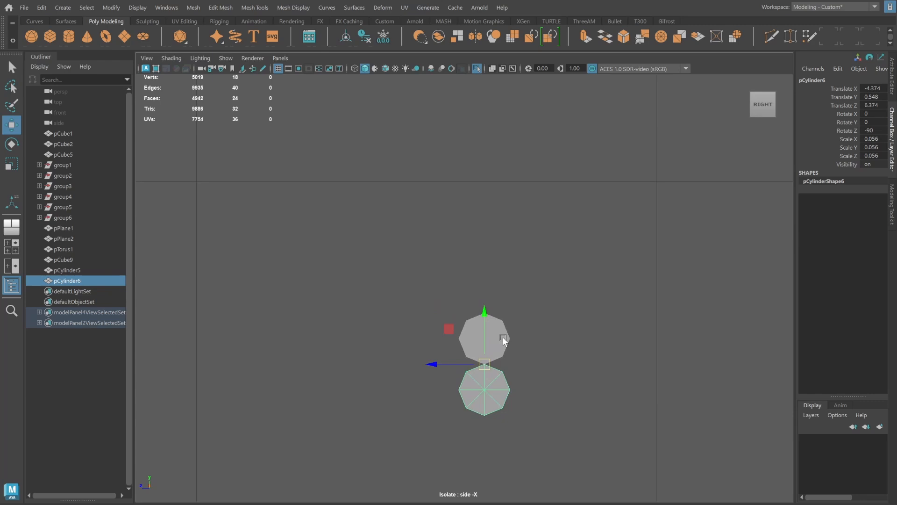
pyautogui.keyDown('shift'); pyautogui.click(502, 338); pyautogui.keyUp('shift')
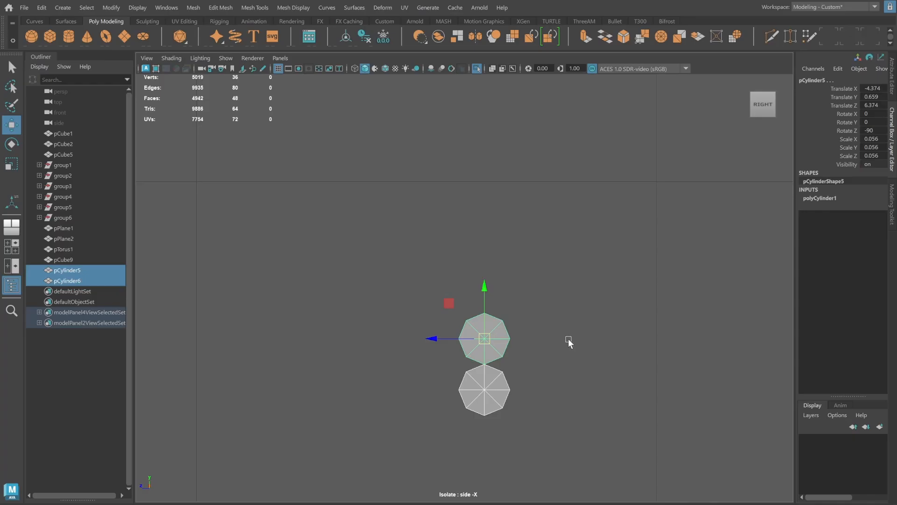
# Isolate the two small cylinders in the perspective view in place of the bracket.
pyautogui.press('space')
pyautogui.press('space')
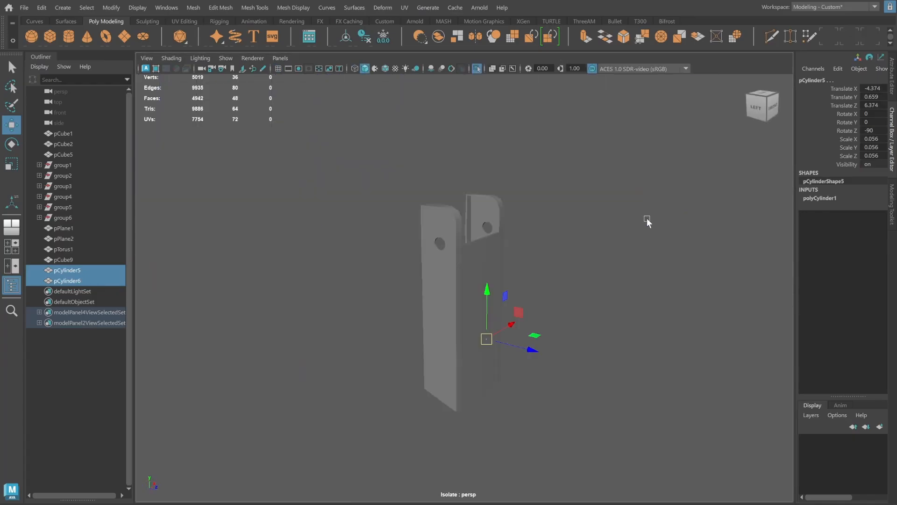
pyautogui.hotkey('ctrl', '1')
pyautogui.hotkey('ctrl', '1')
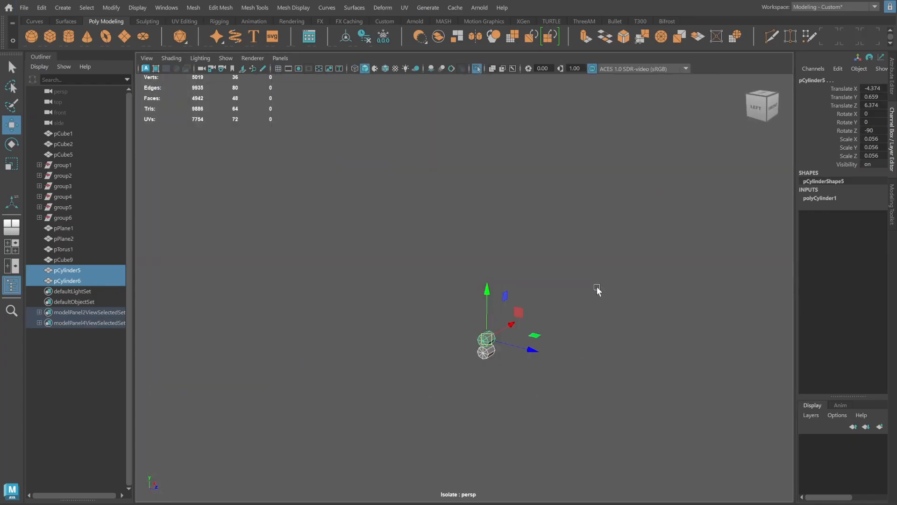
pyautogui.press('f')
pyautogui.scroll(-5, 596, 283)
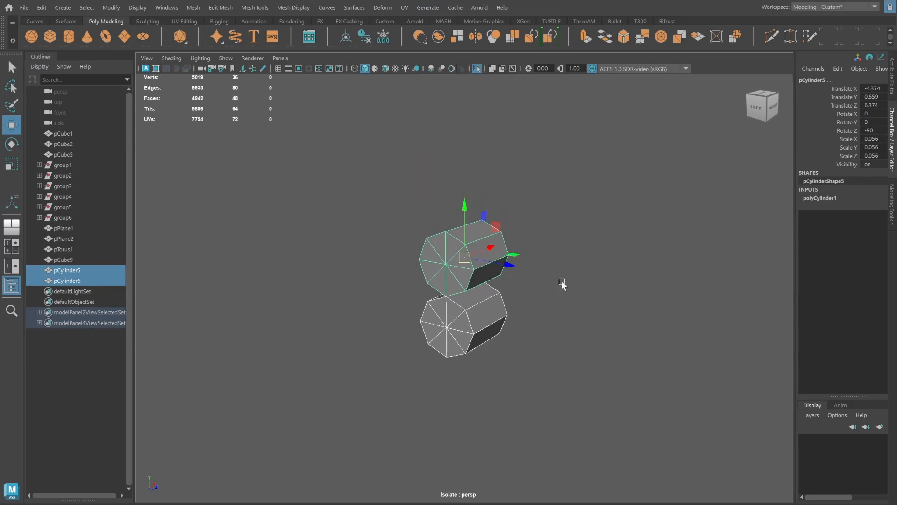
pyautogui.keyDown('alt'); pyautogui.moveTo(563, 282); pyautogui.dragTo(509, 279); pyautogui.keyUp('alt')
# Delete the side and far-end faces of both cylinders, keeping only one octagonal end cap on each.
pyautogui.click(889, 210)
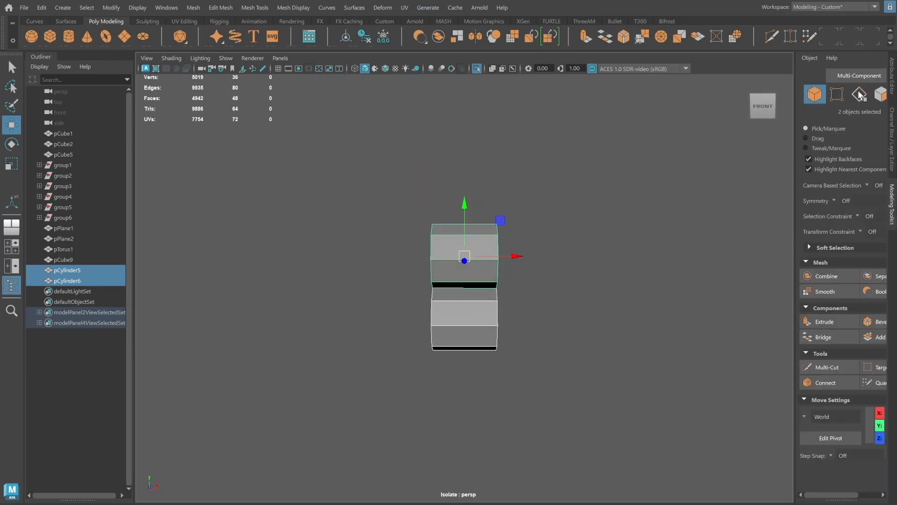
pyautogui.click(880, 93)
pyautogui.keyDown('alt'); pyautogui.moveTo(536, 245); pyautogui.dragTo(569, 489); pyautogui.keyUp('alt')
pyautogui.keyDown('alt'); pyautogui.moveTo(551, 401); pyautogui.dragTo(644, 319); pyautogui.keyUp('alt')
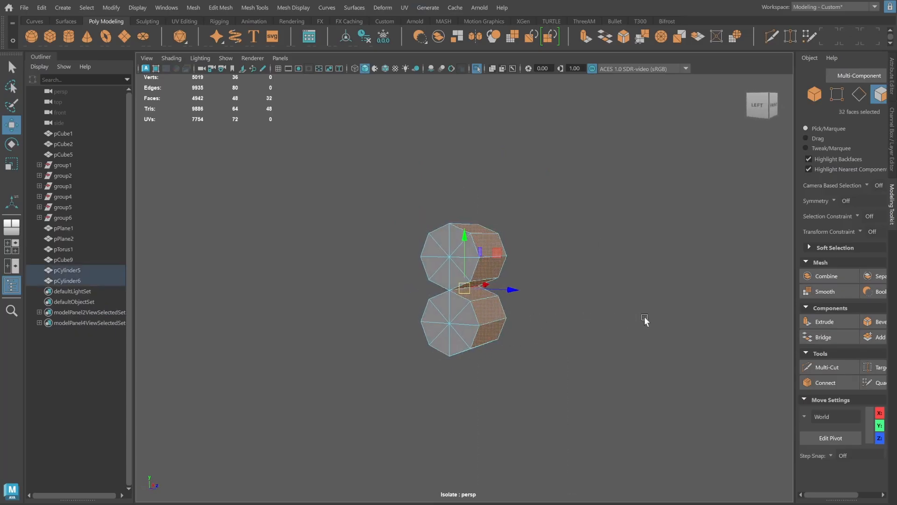
pyautogui.press('Delete')
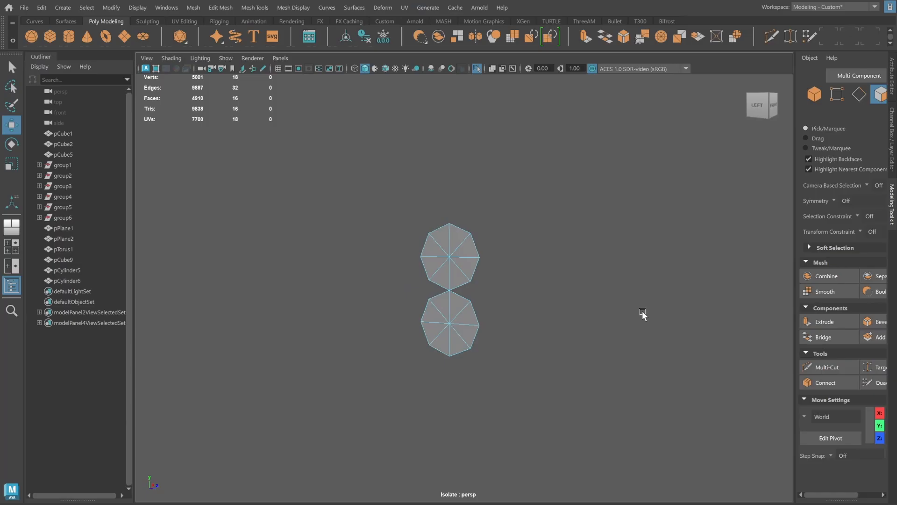
# Reverse the normals of both octagonal caps so their faces point outward in the side view.
pyautogui.click(815, 94)
pyautogui.keyDown('alt'); pyautogui.moveTo(524, 299); pyautogui.dragTo(511, 295); pyautogui.keyUp('alt')
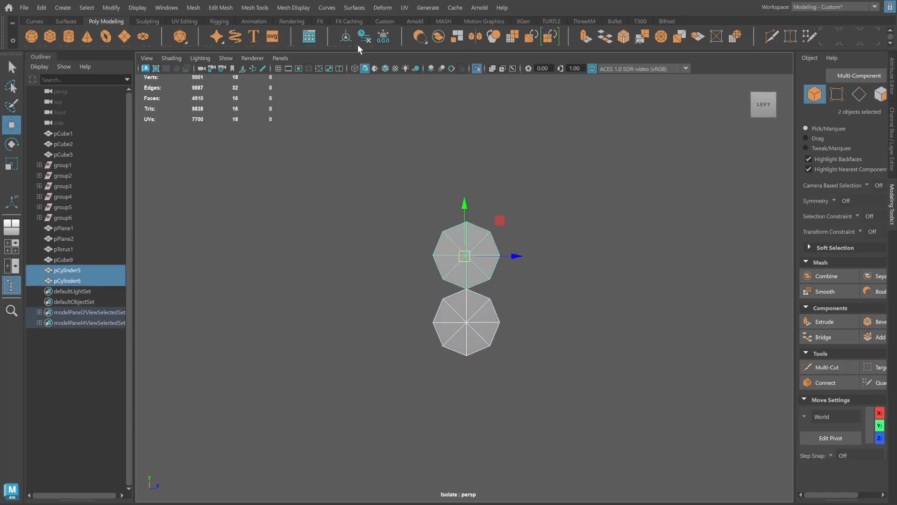
pyautogui.keyDown('alt'); pyautogui.moveTo(508, 301); pyautogui.dragTo(517, 299); pyautogui.keyUp('alt')
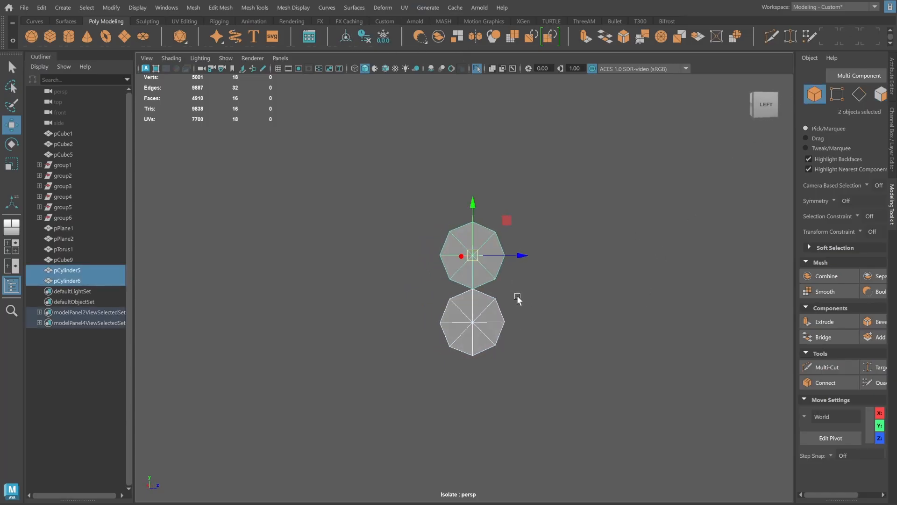
pyautogui.press('space')
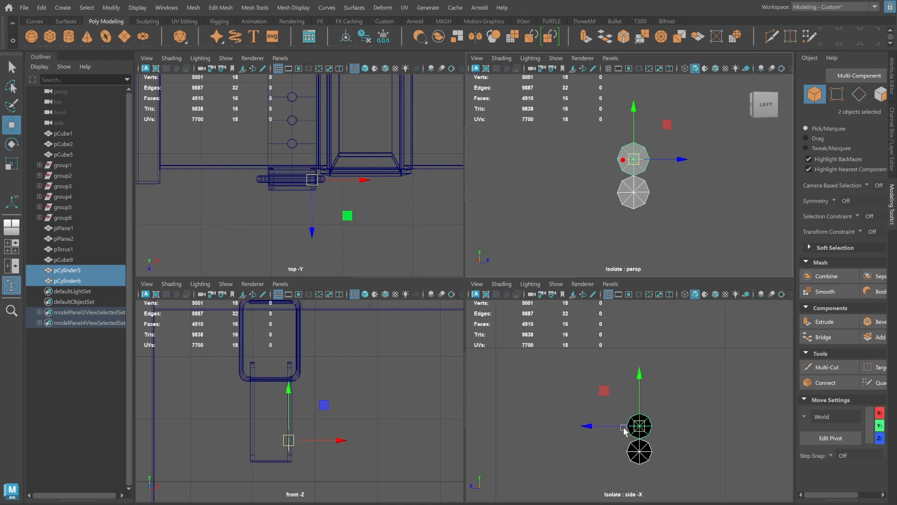
pyautogui.press('space')
pyautogui.keyDown('alt'); pyautogui.moveTo(553, 367); pyautogui.dragTo(527, 266, button='middle'); pyautogui.keyUp('alt')
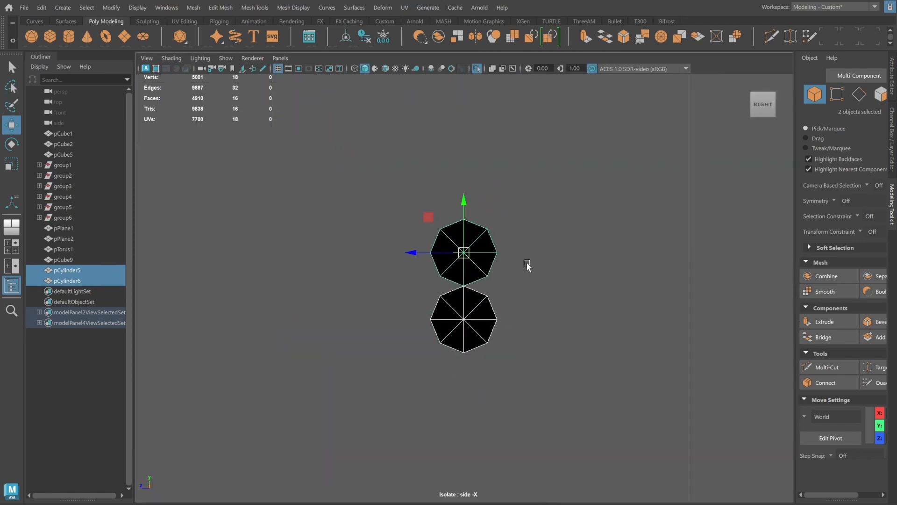
pyautogui.keyDown('alt'); pyautogui.moveTo(527, 267); pyautogui.dragTo(590, 288, button='right'); pyautogui.keyUp('alt')
pyautogui.keyDown('alt'); pyautogui.moveTo(579, 279); pyautogui.dragTo(578, 307, button='middle'); pyautogui.keyUp('alt')
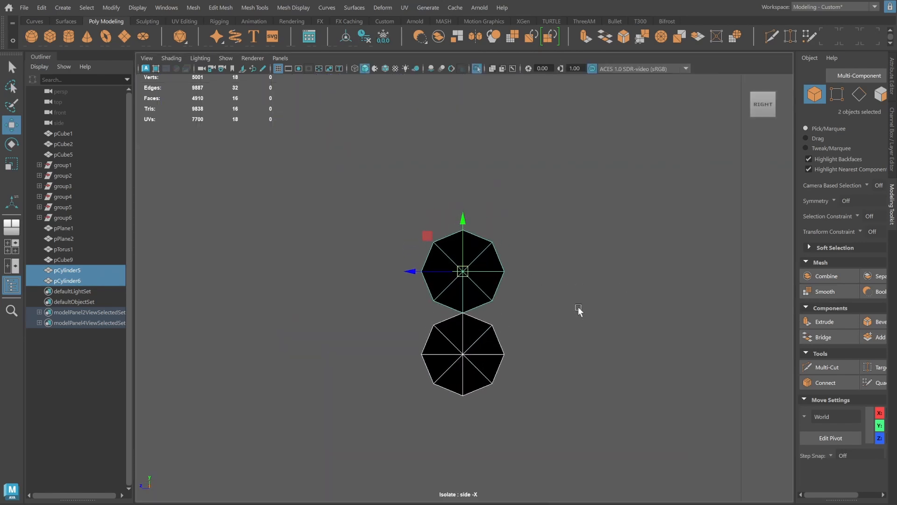
pyautogui.click(296, 7)
pyautogui.click(312, 57)
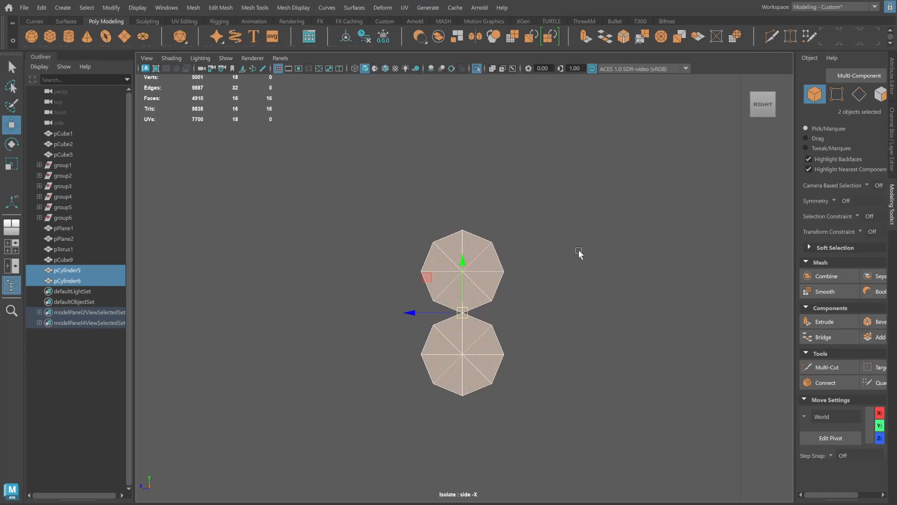
# Combine the two octagonal caps into one mesh and delete its construction history.
pyautogui.click(202, 7)
pyautogui.click(220, 47)
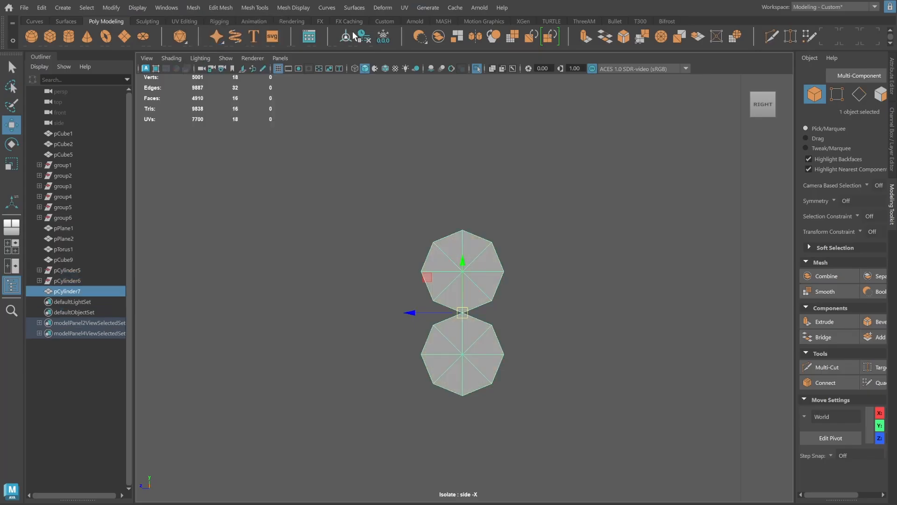
pyautogui.click(364, 37)
# Merge the two overlapping vertices where the upper and lower octagons touch.
pyautogui.click(841, 93)
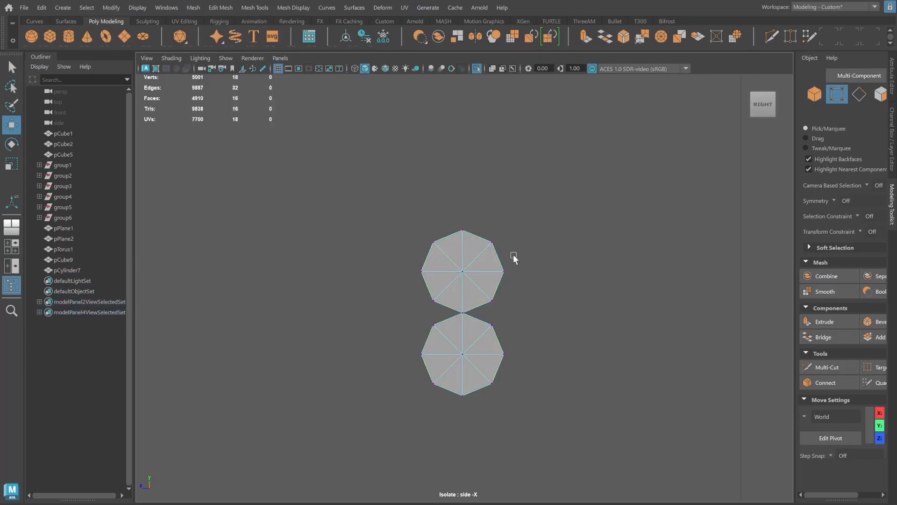
pyautogui.moveTo(451, 306); pyautogui.dragTo(493, 323)
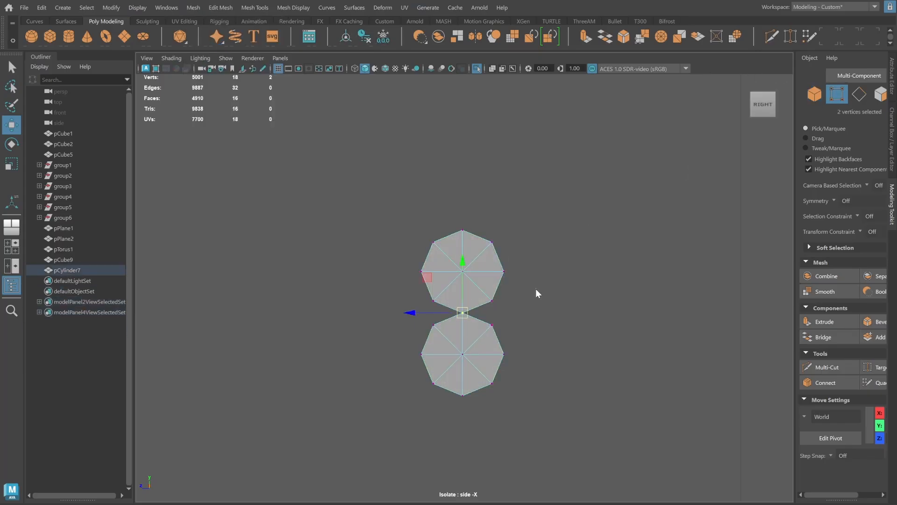
pyautogui.keyDown('shift'); pyautogui.moveTo(535, 233); pyautogui.dragTo(538, 201, button='right'); pyautogui.keyUp('shift')
pyautogui.scroll(2, 496, 270)
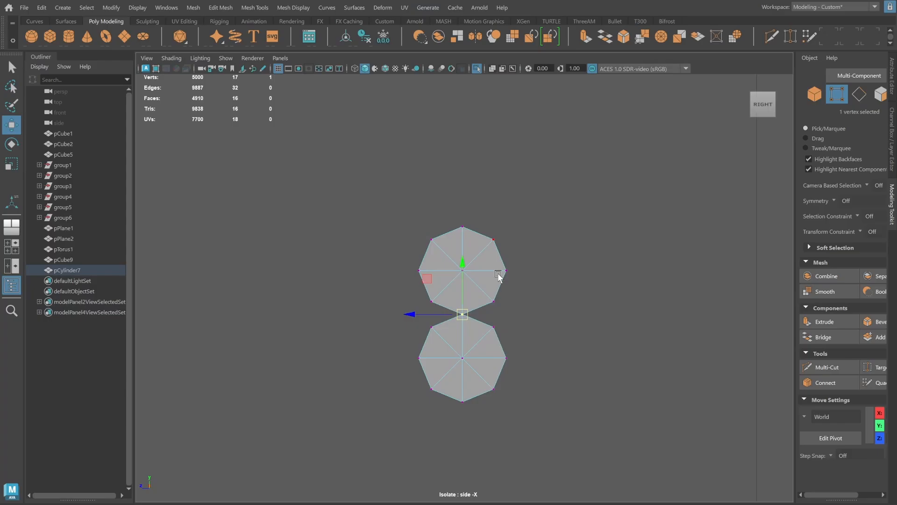
pyautogui.click(815, 93)
pyautogui.click(523, 287)
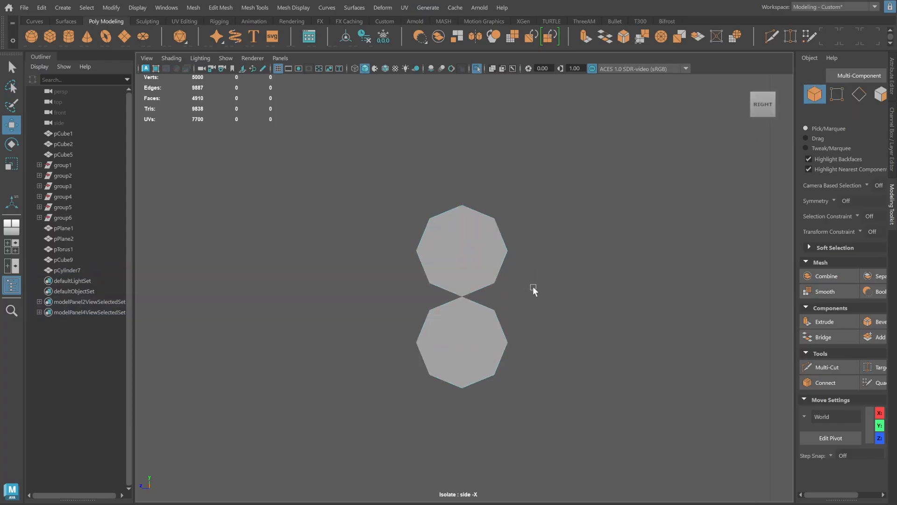
# Extrude the 16 outer edges of the two octagons slightly outward to form a narrow rim.
pyautogui.click(495, 263)
pyautogui.press('r')
pyautogui.press('F10')
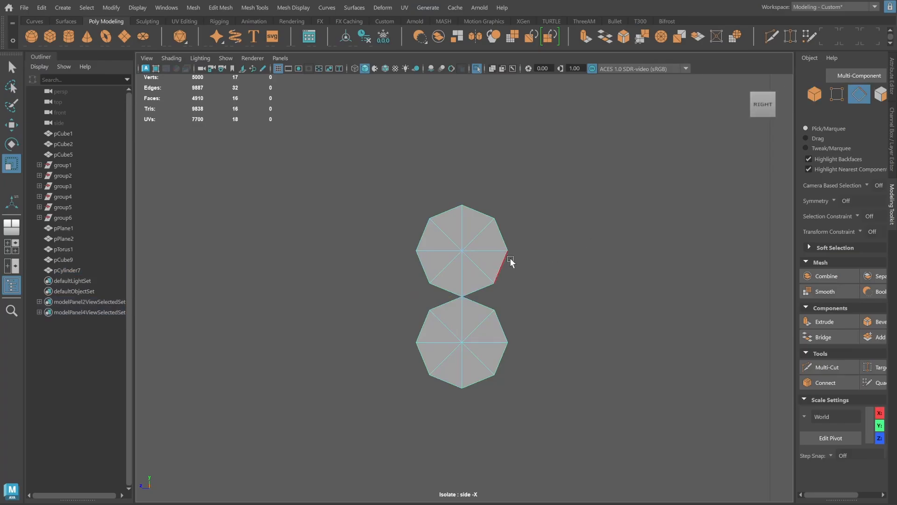
pyautogui.keyDown('shift'); pyautogui.moveTo(520, 259); pyautogui.dragTo(519, 294, button='right'); pyautogui.keyUp('shift')
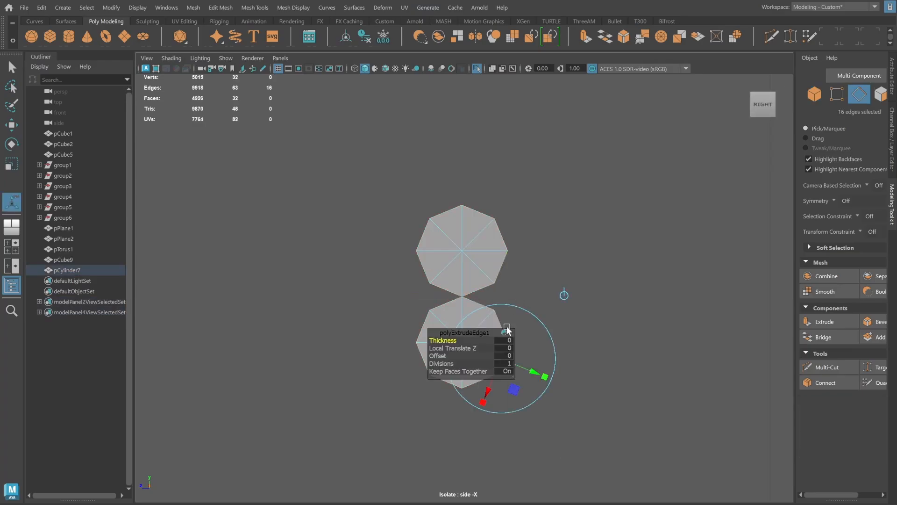
pyautogui.keyDown('alt'); pyautogui.moveTo(507, 315); pyautogui.dragTo(507, 251, button='middle'); pyautogui.keyUp('alt')
pyautogui.moveTo(526, 306); pyautogui.dragTo(539, 311)
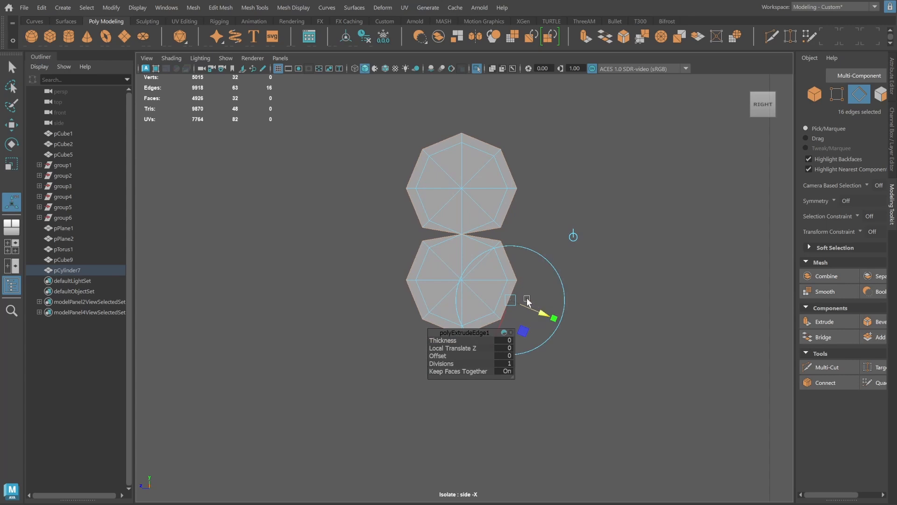
# Merge the facing rim vertices on both sides of the waist to close the gaps between the octagons.
pyautogui.click(815, 96)
pyautogui.click(659, 235)
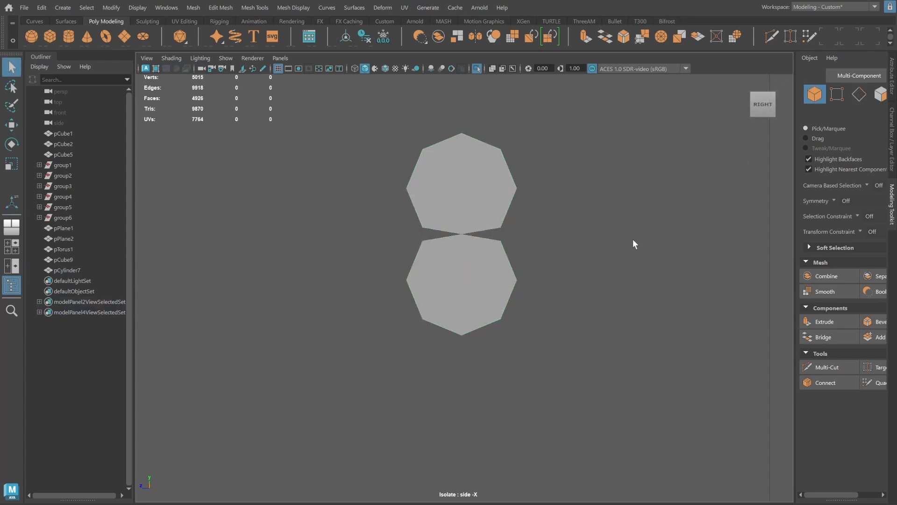
pyautogui.click(483, 201)
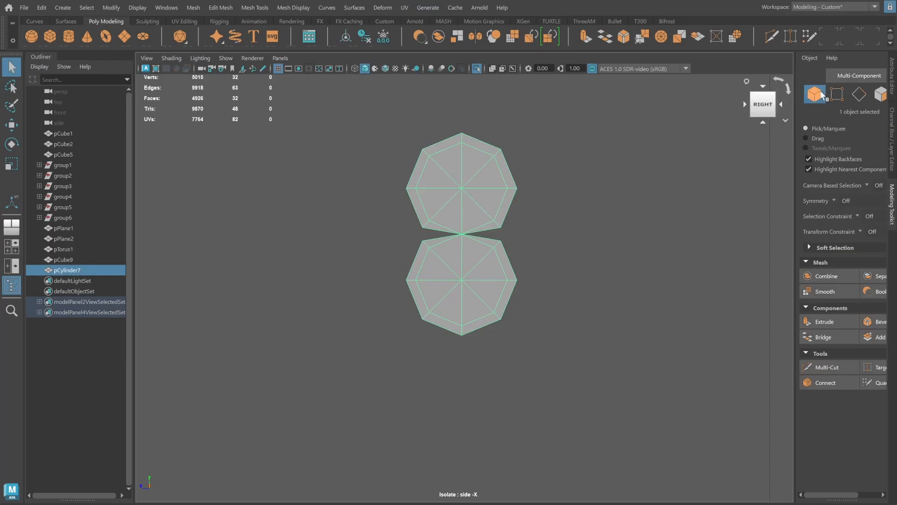
pyautogui.click(837, 94)
pyautogui.keyDown('shift'); pyautogui.moveTo(504, 240); pyautogui.dragTo(506, 185, button='right'); pyautogui.keyUp('shift')
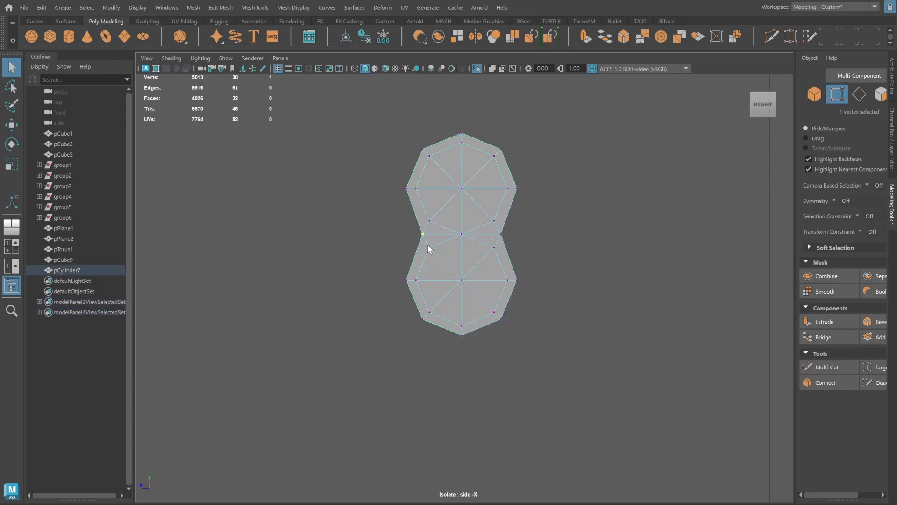
pyautogui.press('F8')
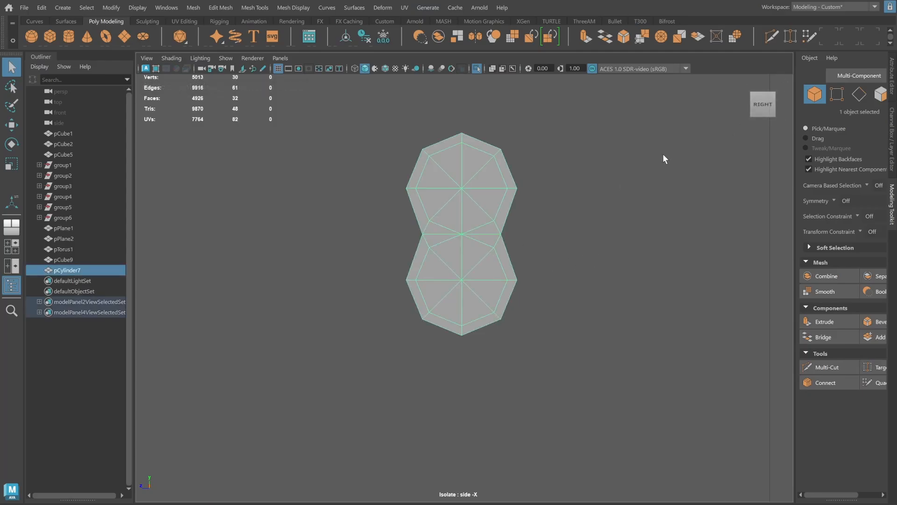
# Restore the full scene in both views and isolate the figure-eight piece together with the bracket in perspective.
pyautogui.hotkey('ctrl', '1')
pyautogui.press('space')
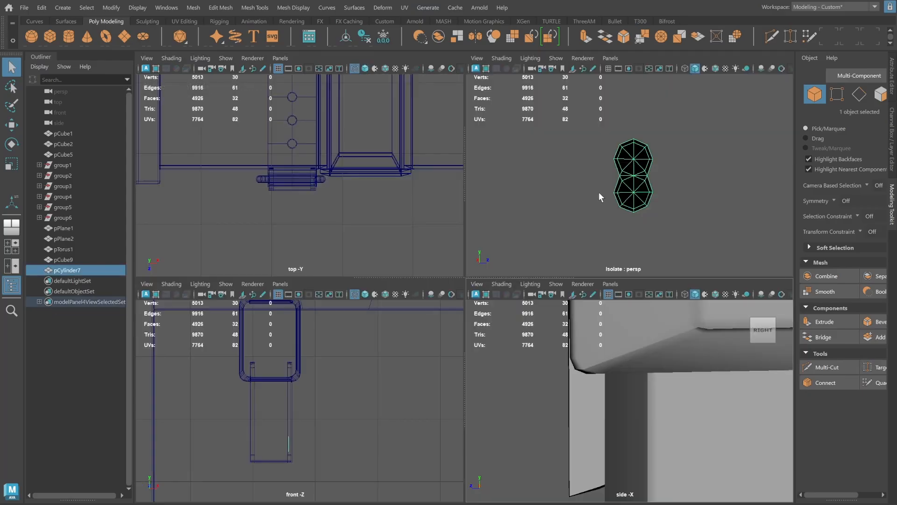
pyautogui.hotkey('ctrl', '1')
pyautogui.press('space')
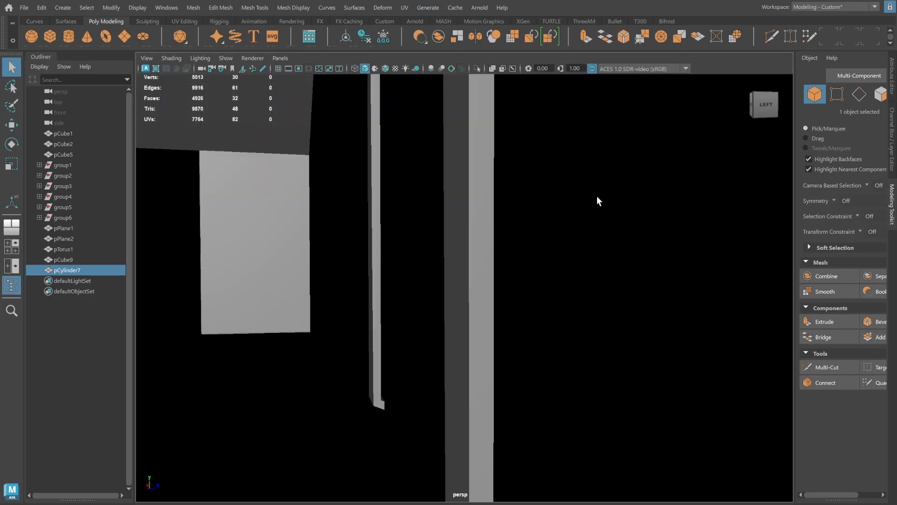
pyautogui.keyDown('alt'); pyautogui.moveTo(597, 198); pyautogui.dragTo(111, 262); pyautogui.keyUp('alt')
pyautogui.keyDown('shift'); pyautogui.click(398, 255); pyautogui.keyUp('shift')
pyautogui.hotkey('ctrl', '1')
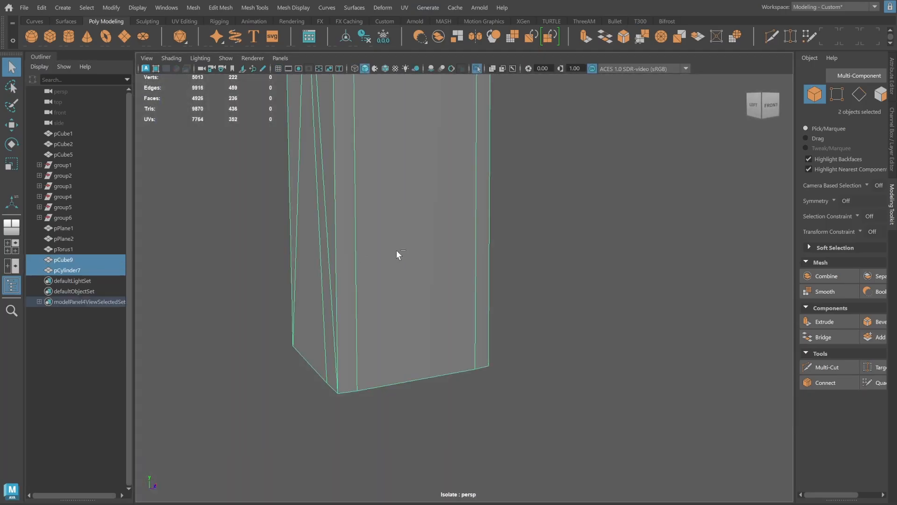
# Move the figure-eight piece along X until it sits just outside the bracket's side plate.
pyautogui.click(79, 270)
pyautogui.press('w')
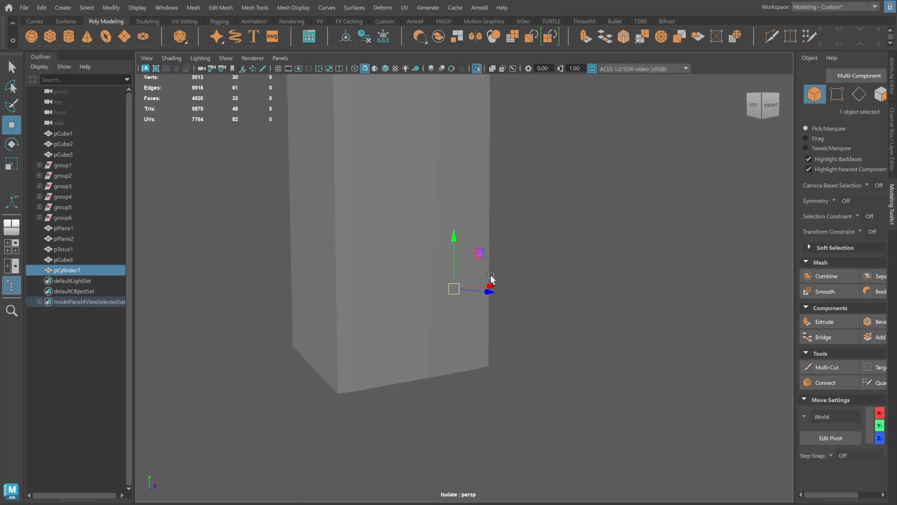
pyautogui.moveTo(473, 286); pyautogui.dragTo(455, 288)
pyautogui.keyDown('alt'); pyautogui.moveTo(554, 219); pyautogui.dragTo(436, 217); pyautogui.keyUp('alt')
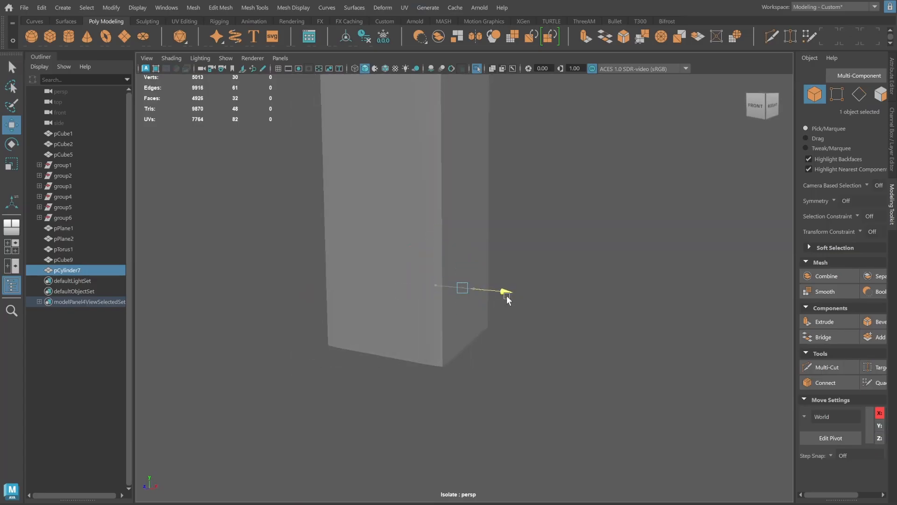
pyautogui.press('f')
pyautogui.keyDown('alt'); pyautogui.moveTo(537, 274); pyautogui.dragTo(489, 256, button='right'); pyautogui.keyUp('alt')
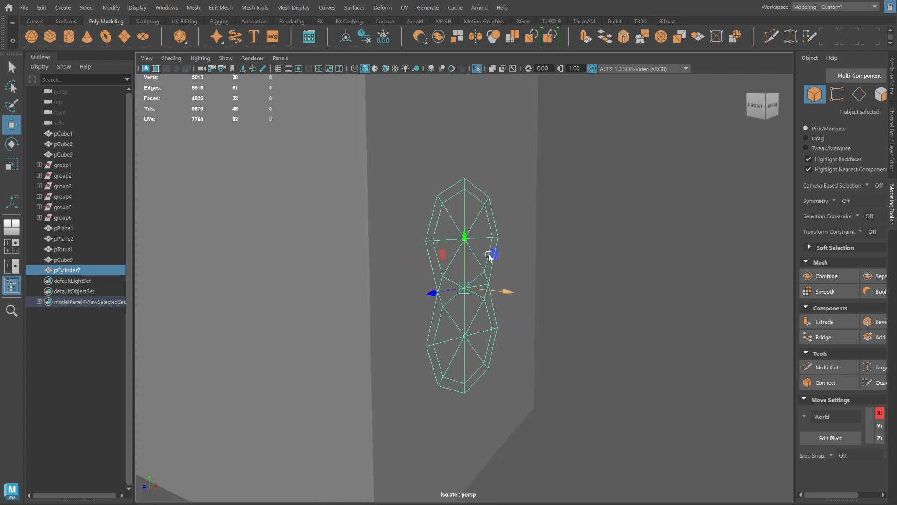
pyautogui.moveTo(489, 257)
pyautogui.keyDown('alt'); pyautogui.mouseDown()
pyautogui.moveTo(536, 243)
pyautogui.moveTo(484, 250)
pyautogui.mouseUp(); pyautogui.keyUp('alt')
# Extrude the figure-eight piece's 12 border edges along X toward the bracket to give it thickness.
pyautogui.click(857, 95)
pyautogui.doubleClick(458, 234)
pyautogui.keyDown('shift'); pyautogui.moveTo(549, 244); pyautogui.dragTo(549, 265, button='right'); pyautogui.keyUp('shift')
pyautogui.keyDown('alt'); pyautogui.moveTo(540, 260); pyautogui.dragTo(580, 253); pyautogui.keyUp('alt')
pyautogui.moveTo(500, 243); pyautogui.dragTo(492, 244)
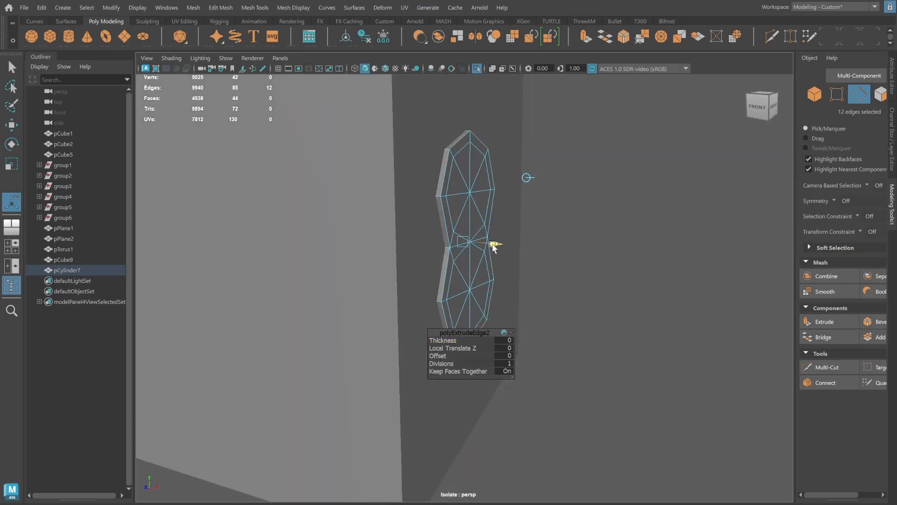
# Delete the figure-eight piece's history and nudge it along X closer to the bracket's side plate.
pyautogui.click(812, 90)
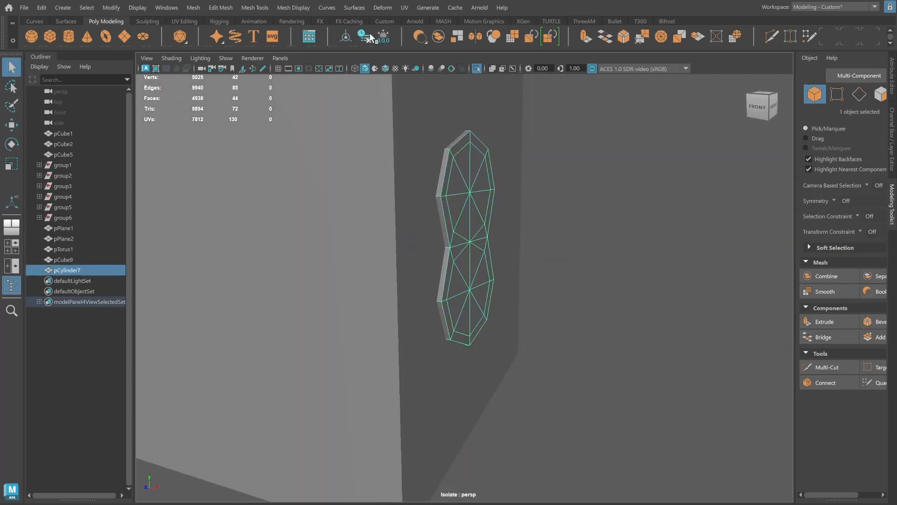
pyautogui.press('w')
pyautogui.moveTo(511, 247)
pyautogui.mouseDown()
pyautogui.moveTo(521, 248)
pyautogui.moveTo(508, 248)
pyautogui.mouseUp()
pyautogui.click(858, 95)
pyautogui.doubleClick(498, 237)
pyautogui.click(814, 95)
# Subtract the figure-eight piece from the handle bracket with Boolean Difference (B - A) to cut a recess into the side plate.
pyautogui.scroll(-7, 524, 220)
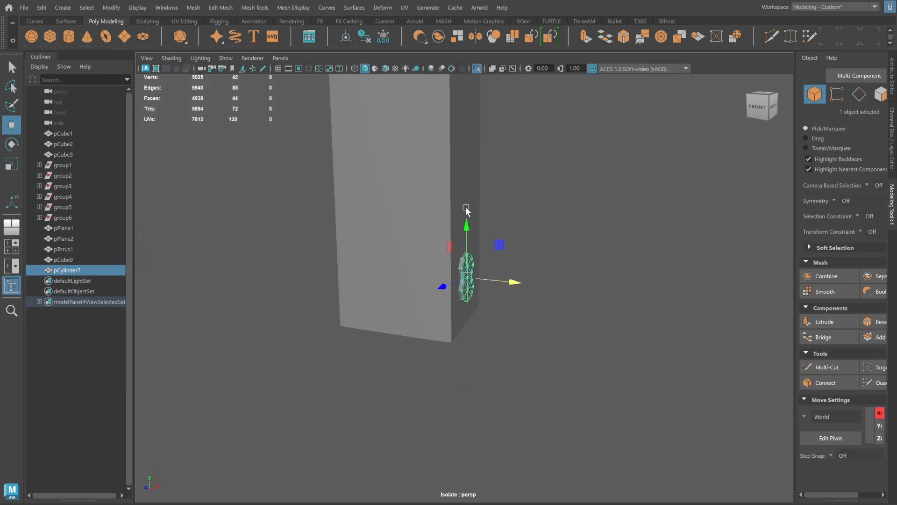
pyautogui.moveTo(466, 207)
pyautogui.keyDown('alt'); pyautogui.mouseDown()
pyautogui.moveTo(442, 206)
pyautogui.moveTo(468, 208)
pyautogui.mouseUp(); pyautogui.keyUp('alt')
pyautogui.click(320, 247)
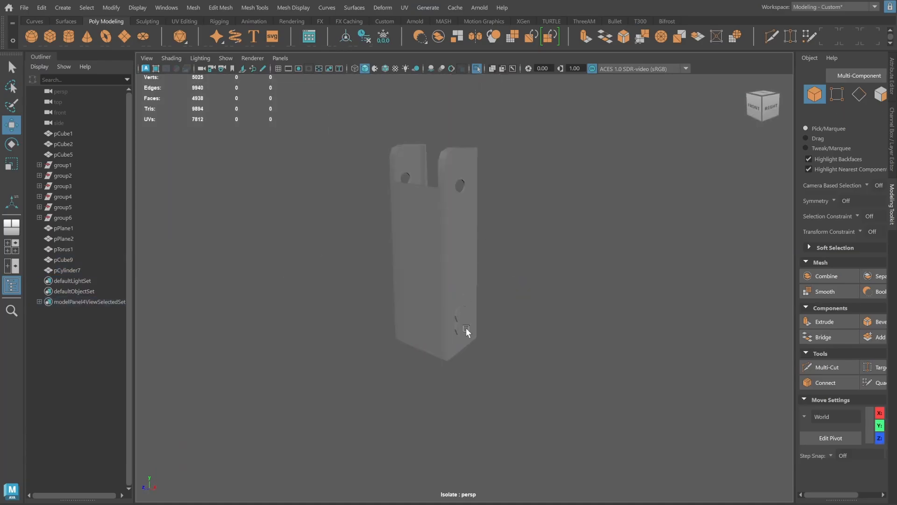
pyautogui.click(465, 329)
pyautogui.keyDown('shift'); pyautogui.click(410, 238); pyautogui.keyUp('shift')
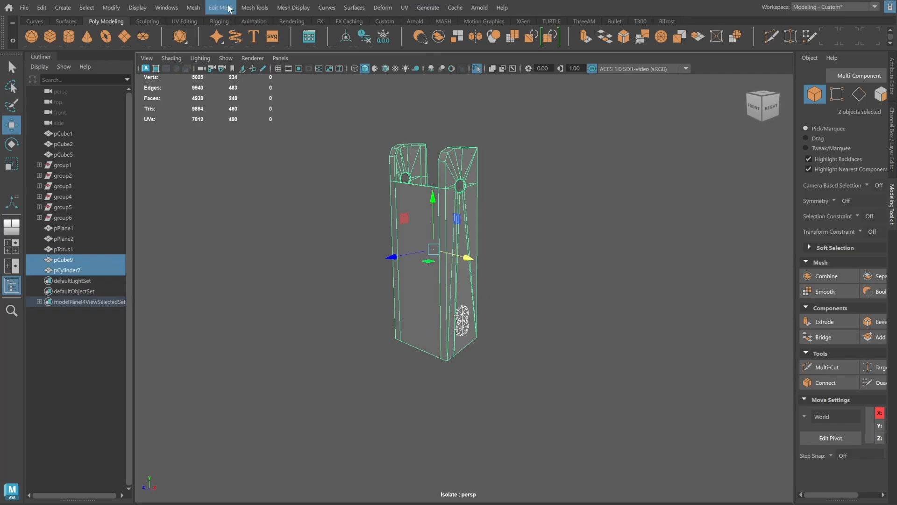
pyautogui.click(193, 7)
pyautogui.moveTo(252, 37)
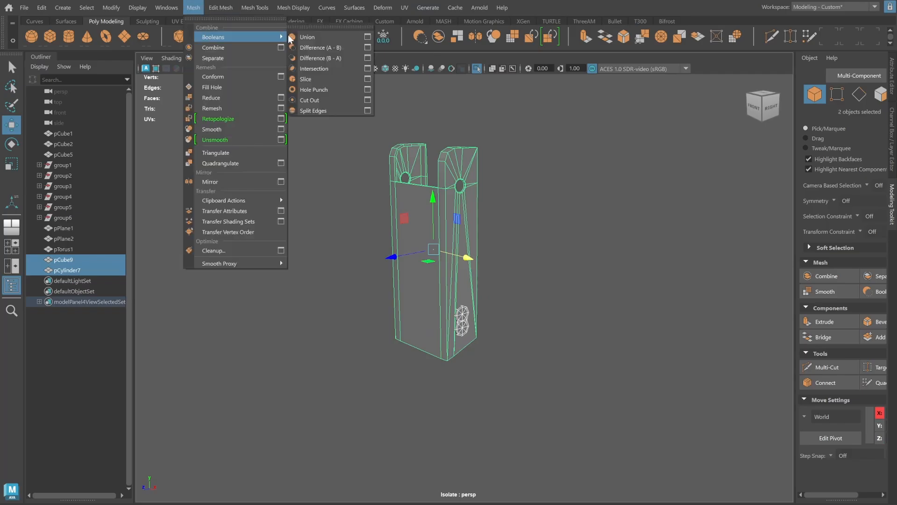
pyautogui.click(317, 58)
pyautogui.keyDown('alt'); pyautogui.moveTo(510, 237); pyautogui.dragTo(609, 268, button='right'); pyautogui.keyUp('alt')
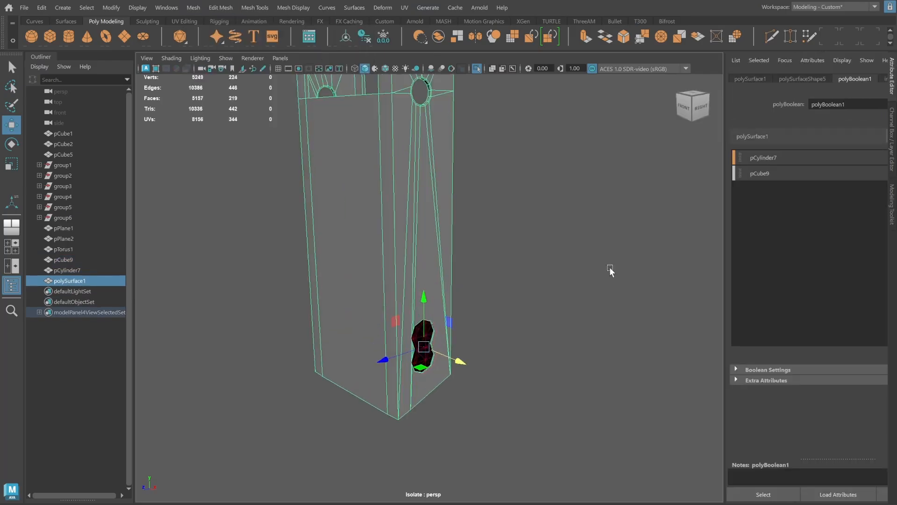
pyautogui.keyDown('alt'); pyautogui.moveTo(609, 267); pyautogui.dragTo(504, 271); pyautogui.keyUp('alt')
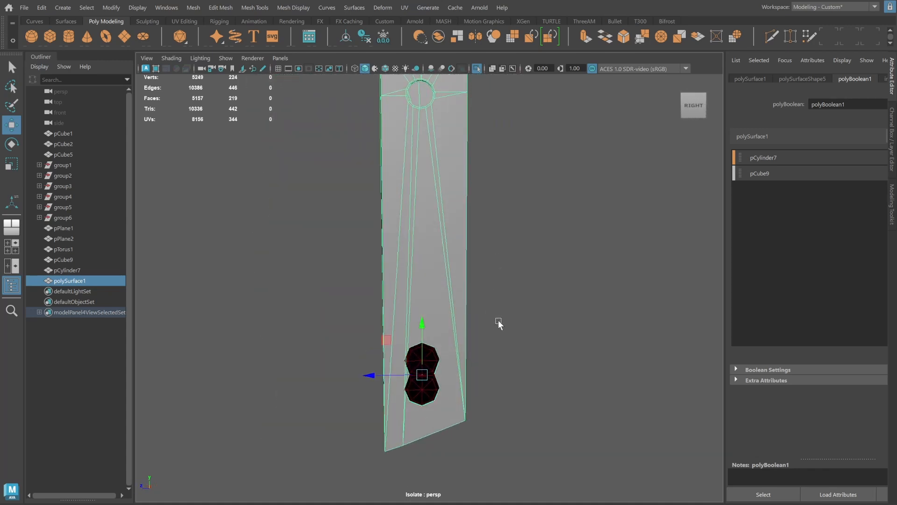
# Delete the construction history of the Boolean result so the cut bracket becomes a clean mesh.
pyautogui.click(367, 38)
pyautogui.click(537, 260)
pyautogui.keyDown('alt'); pyautogui.moveTo(532, 270); pyautogui.dragTo(420, 257); pyautogui.keyUp('alt')
pyautogui.keyDown('alt'); pyautogui.moveTo(337, 272); pyautogui.dragTo(500, 279, button='right'); pyautogui.keyUp('alt')
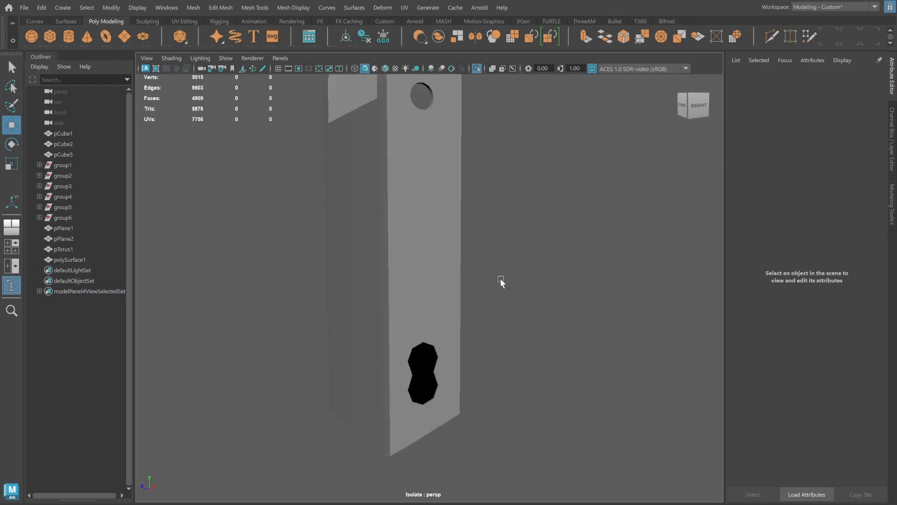
pyautogui.keyDown('alt'); pyautogui.moveTo(500, 279); pyautogui.dragTo(475, 275); pyautogui.keyUp('alt')
# Examine the edge layout around the figure-eight recess and the pivot hole on the bracket's side plate.
pyautogui.click(452, 301)
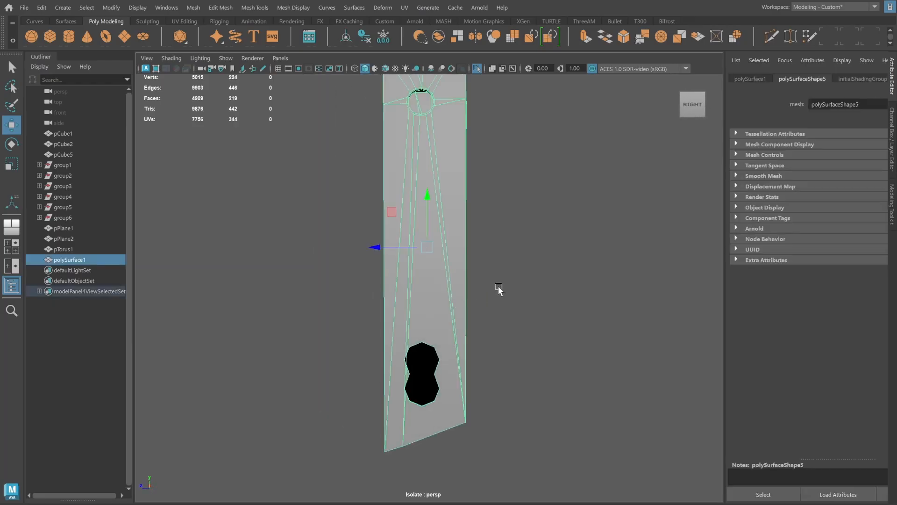
pyautogui.click(333, 300)
pyautogui.keyDown('alt'); pyautogui.moveTo(332, 300); pyautogui.dragTo(416, 296); pyautogui.keyUp('alt')
pyautogui.keyDown('alt'); pyautogui.moveTo(416, 296); pyautogui.dragTo(516, 298, button='right'); pyautogui.keyUp('alt')
pyautogui.click(446, 283)
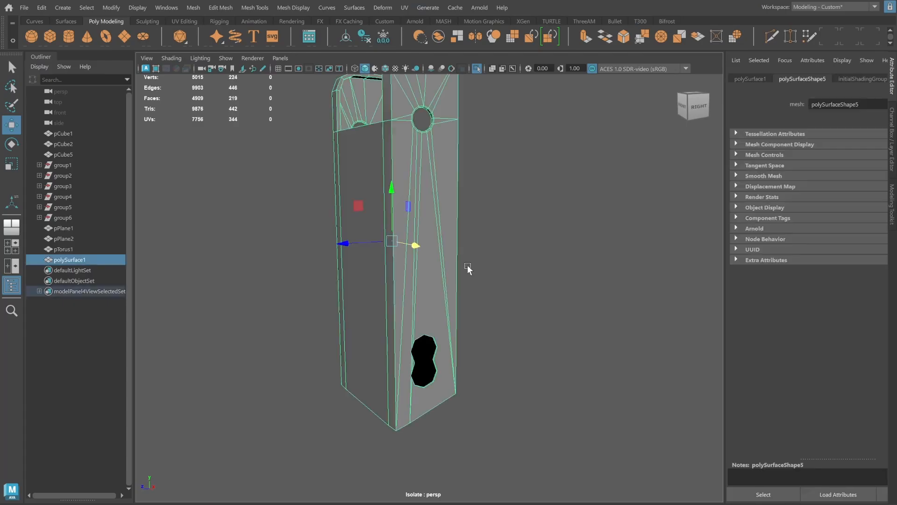
pyautogui.keyDown('alt'); pyautogui.moveTo(468, 269); pyautogui.dragTo(486, 299, button='middle'); pyautogui.keyUp('alt')
pyautogui.keyDown('alt'); pyautogui.moveTo(486, 299); pyautogui.dragTo(478, 288); pyautogui.keyUp('alt')
pyautogui.keyDown('alt'); pyautogui.moveTo(467, 350); pyautogui.dragTo(422, 330); pyautogui.keyUp('alt')
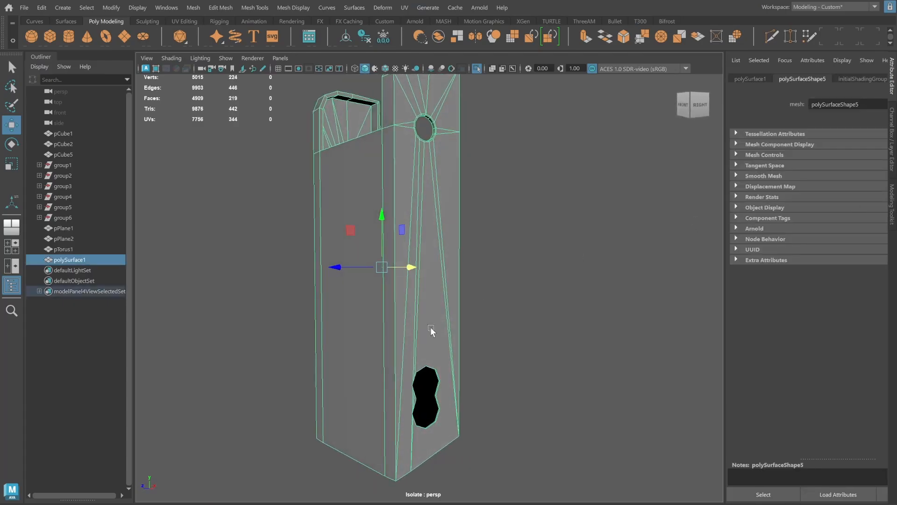
# Connect the lowest vertex of the pivot hole to the top vertex of the figure-eight recess with a new edge.
pyautogui.click(890, 199)
pyautogui.click(836, 94)
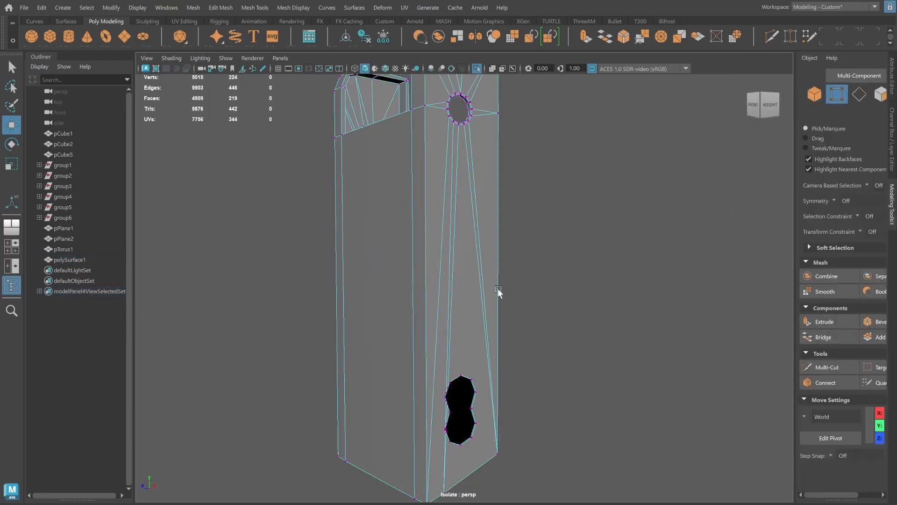
pyautogui.keyDown('alt'); pyautogui.moveTo(497, 288); pyautogui.dragTo(467, 296); pyautogui.keyUp('alt')
pyautogui.click(449, 125)
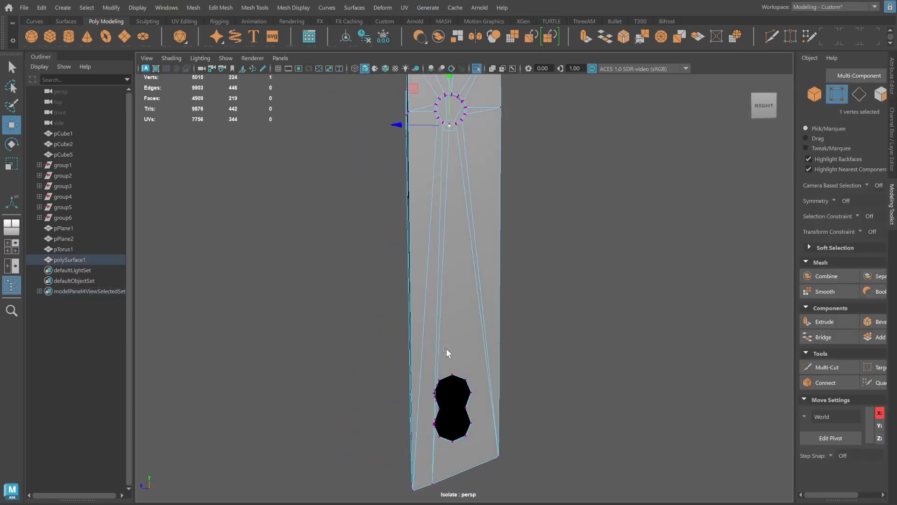
pyautogui.keyDown('alt'); pyautogui.moveTo(446, 297); pyautogui.dragTo(450, 350, button='middle'); pyautogui.keyUp('alt')
pyautogui.keyDown('alt'); pyautogui.moveTo(450, 350); pyautogui.dragTo(488, 390, button='right'); pyautogui.keyUp('alt')
pyautogui.keyDown('alt'); pyautogui.moveTo(488, 389); pyautogui.dragTo(483, 312, button='middle'); pyautogui.keyUp('alt')
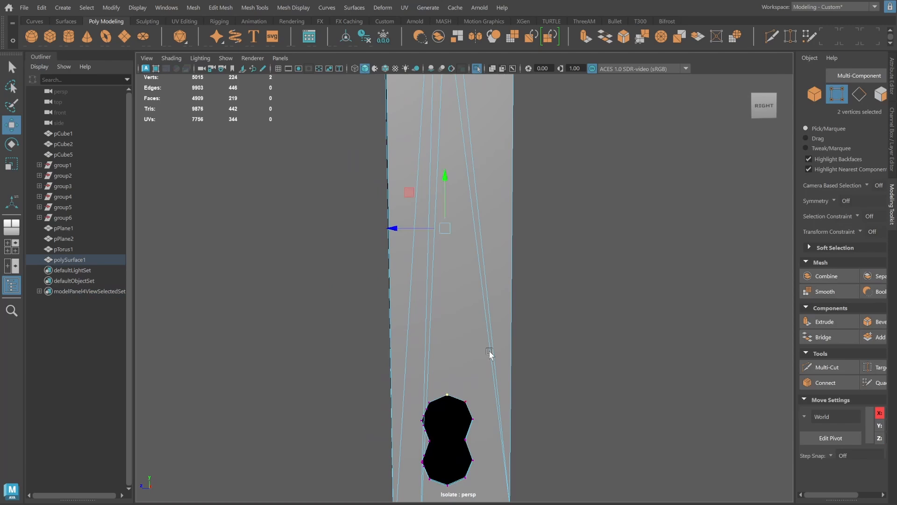
pyautogui.keyDown('alt'); pyautogui.moveTo(489, 354); pyautogui.dragTo(527, 328); pyautogui.keyUp('alt')
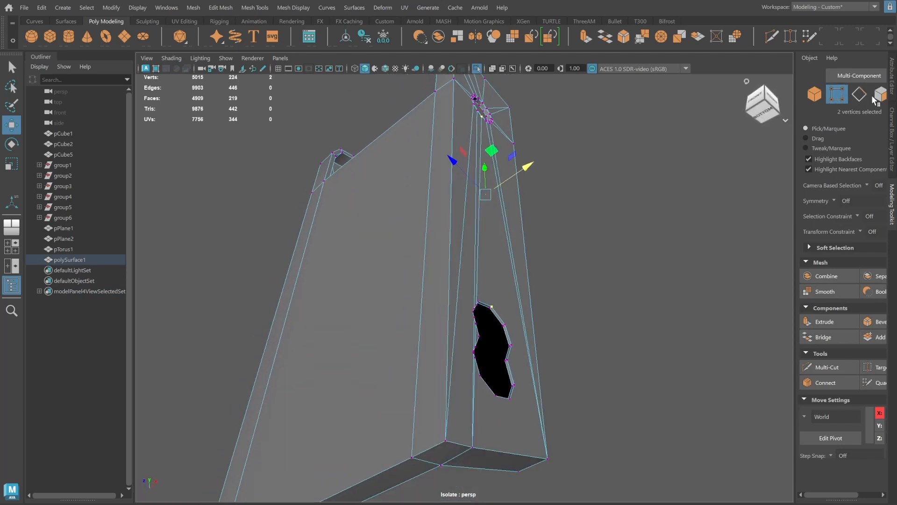
pyautogui.click(880, 96)
pyautogui.keyDown('alt'); pyautogui.moveTo(552, 290); pyautogui.dragTo(543, 312); pyautogui.keyUp('alt')
pyautogui.keyDown('alt'); pyautogui.moveTo(554, 227); pyautogui.dragTo(545, 248); pyautogui.keyUp('alt')
pyautogui.keyDown('shift'); pyautogui.moveTo(546, 249); pyautogui.dragTo(583, 269, button='right'); pyautogui.keyUp('shift')
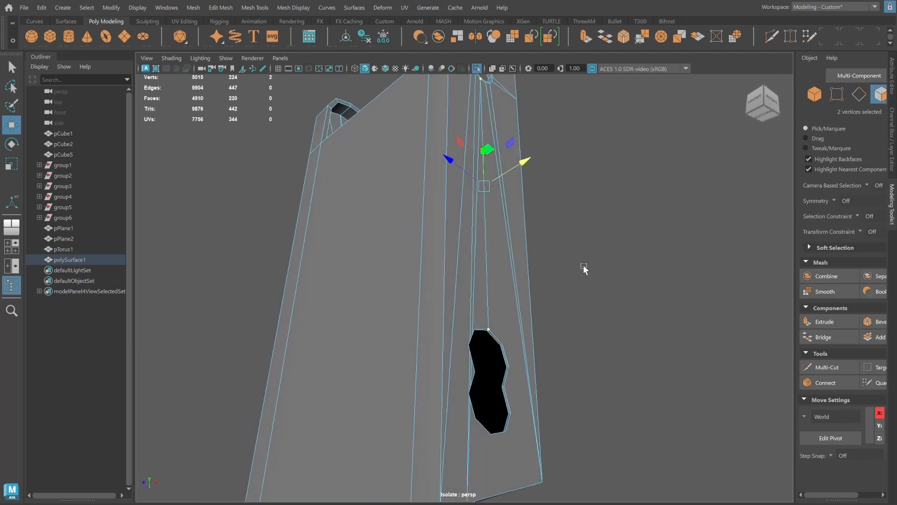
# Delete the old long edge that runs from the pivot hole into the recess rim beside the new connection.
pyautogui.keyDown('alt'); pyautogui.moveTo(583, 269); pyautogui.dragTo(560, 342); pyautogui.keyUp('alt')
pyautogui.click(859, 95)
pyautogui.keyDown('alt'); pyautogui.moveTo(557, 183); pyautogui.dragTo(562, 174, button='middle'); pyautogui.keyUp('alt')
pyautogui.hotkey('ctrl', 'Delete')
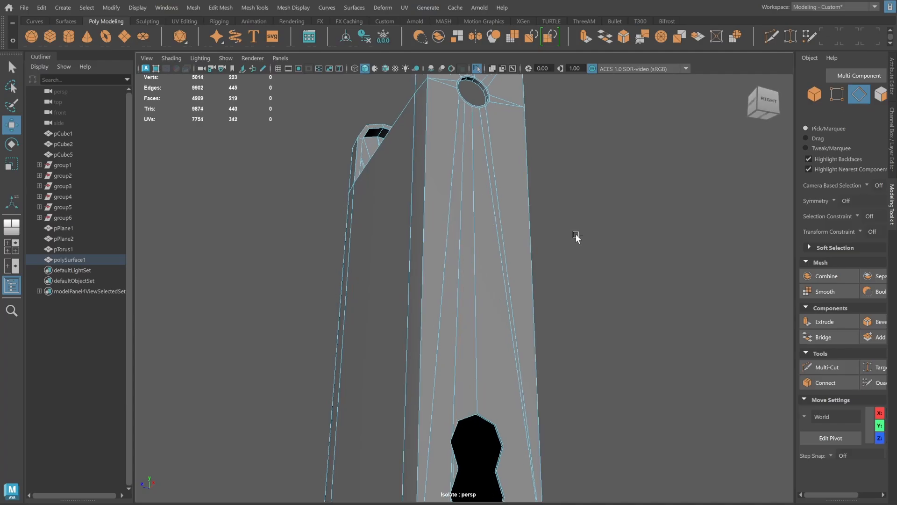
# Connect the pivot hole to the front-side upper vertex of the figure-eight recess with another edge.
pyautogui.click(836, 95)
pyautogui.keyDown('shift'); pyautogui.click(458, 420); pyautogui.keyUp('shift')
pyautogui.keyDown('shift'); pyautogui.moveTo(487, 374); pyautogui.dragTo(483, 434, button='right'); pyautogui.keyUp('shift')
pyautogui.scroll(-1, 514, 374)
pyautogui.keyDown('alt'); pyautogui.moveTo(668, 234); pyautogui.dragTo(631, 242); pyautogui.keyUp('alt')
pyautogui.keyDown('alt'); pyautogui.moveTo(631, 242); pyautogui.dragTo(574, 245, button='right'); pyautogui.keyUp('alt')
pyautogui.keyDown('alt'); pyautogui.moveTo(556, 234); pyautogui.dragTo(508, 251); pyautogui.keyUp('alt')
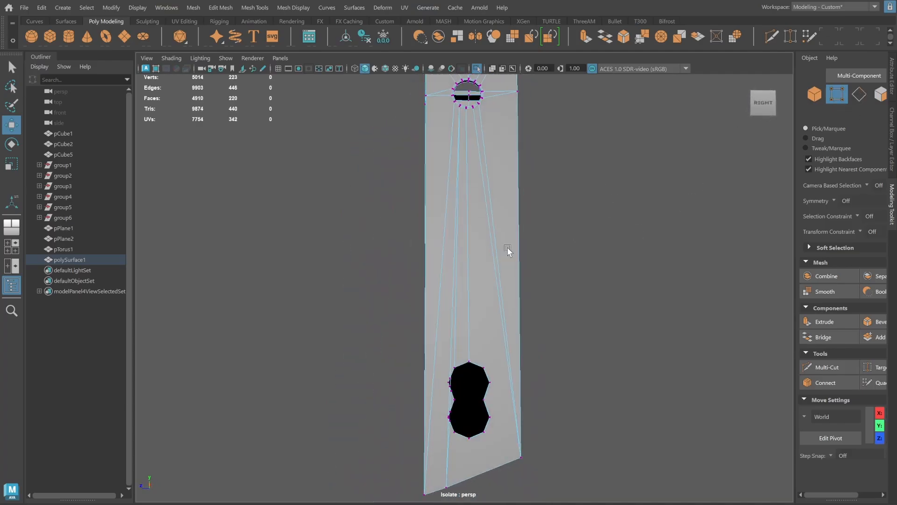
# Connect a lower vertex of the pivot hole to the rear-side upper vertex of the recess.
pyautogui.keyDown('alt'); pyautogui.moveTo(508, 250); pyautogui.dragTo(508, 272, button='middle'); pyautogui.keyUp('alt')
pyautogui.click(473, 127)
pyautogui.keyDown('shift'); pyautogui.click(483, 382); pyautogui.keyUp('shift')
pyautogui.keyDown('shift'); pyautogui.moveTo(509, 372); pyautogui.dragTo(506, 432, button='right'); pyautogui.keyUp('shift')
pyautogui.moveTo(532, 330)
pyautogui.keyDown('alt'); pyautogui.mouseDown()
pyautogui.moveTo(587, 322)
pyautogui.moveTo(538, 326)
pyautogui.mouseUp(); pyautogui.keyUp('alt')
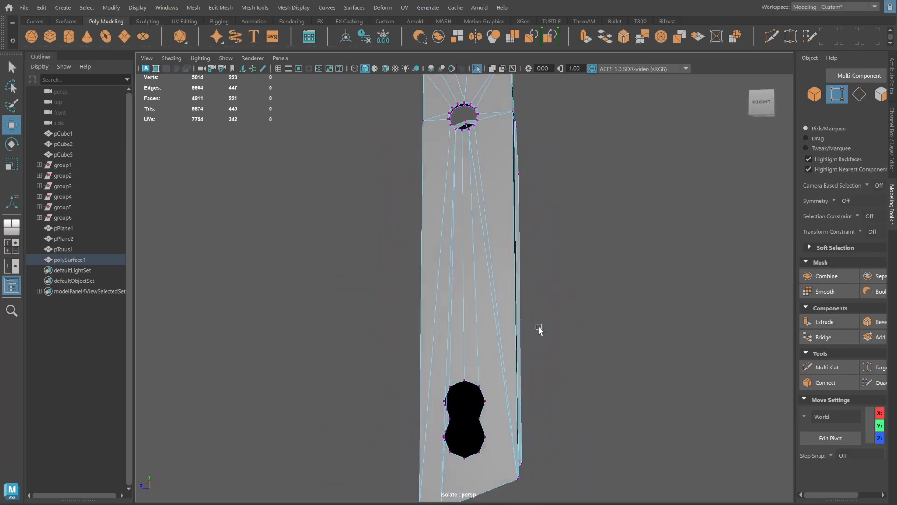
# Delete the redundant long edge behind the recess and connect the pivot hole to the upper lobe's outermost rear corner.
pyautogui.moveTo(537, 323); pyautogui.dragTo(518, 249, button='right')
pyautogui.click(491, 280)
pyautogui.click(835, 96)
pyautogui.keyDown('alt'); pyautogui.moveTo(552, 280); pyautogui.dragTo(514, 282); pyautogui.keyUp('alt')
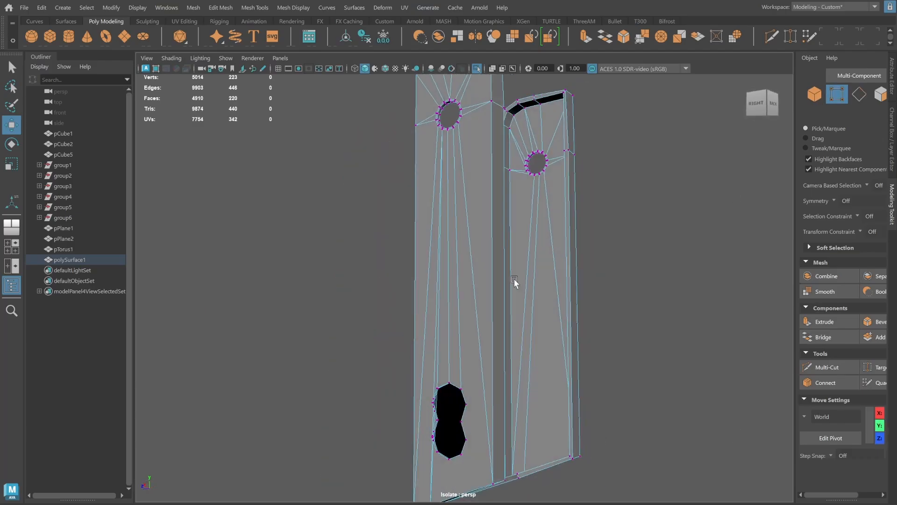
pyautogui.click(452, 124)
pyautogui.keyDown('shift'); pyautogui.click(466, 401); pyautogui.keyUp('shift')
pyautogui.keyDown('shift'); pyautogui.moveTo(492, 375); pyautogui.dragTo(491, 432, button='right'); pyautogui.keyUp('shift')
# Try to insert a horizontal edge loop around the lower part of the bracket with the Insert Edge Loop tool.
pyautogui.keyDown('alt'); pyautogui.moveTo(542, 352); pyautogui.dragTo(512, 294); pyautogui.keyUp('alt')
pyautogui.press('F8')
pyautogui.keyDown('shift'); pyautogui.moveTo(538, 228); pyautogui.dragTo(593, 277, button='right'); pyautogui.keyUp('shift')
pyautogui.keyDown('alt'); pyautogui.moveTo(488, 355); pyautogui.dragTo(490, 286, button='middle'); pyautogui.keyUp('alt')
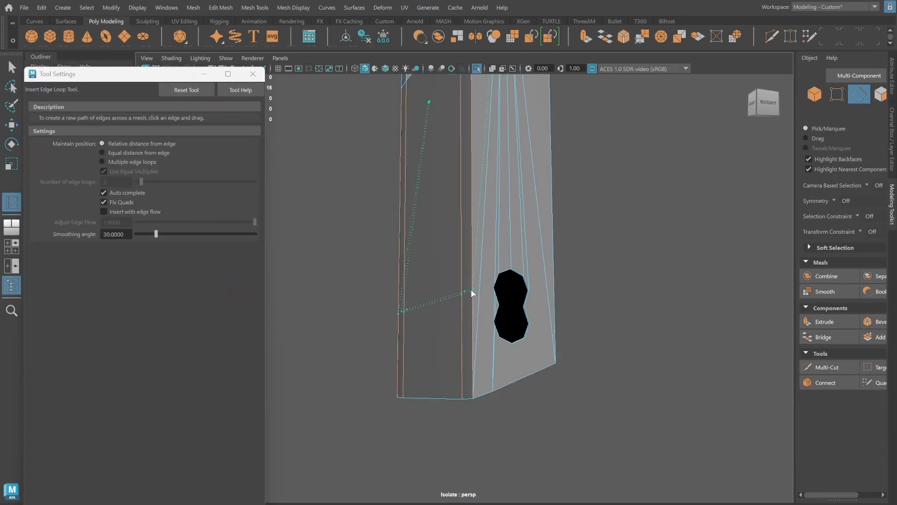
pyautogui.click(471, 292)
pyautogui.keyDown('alt'); pyautogui.moveTo(471, 292); pyautogui.dragTo(490, 309); pyautogui.keyUp('alt')
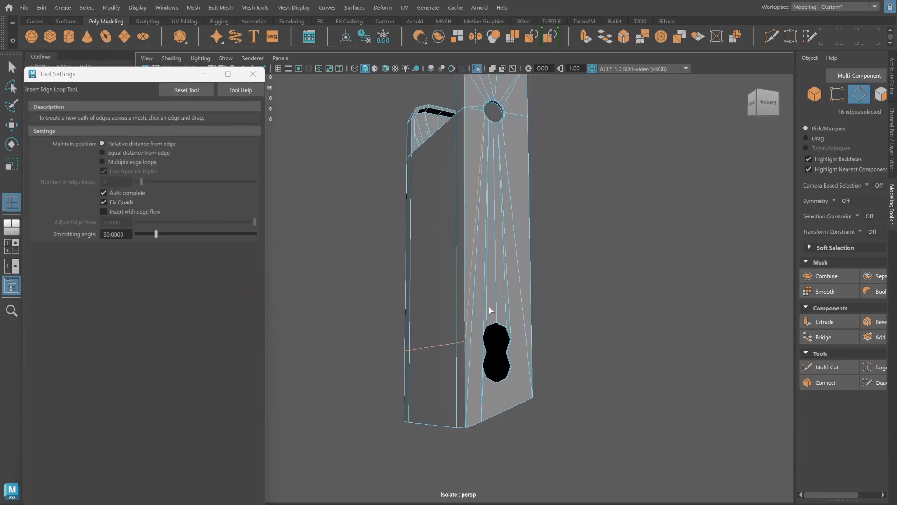
pyautogui.click(531, 280)
pyautogui.press('q')
pyautogui.click(252, 74)
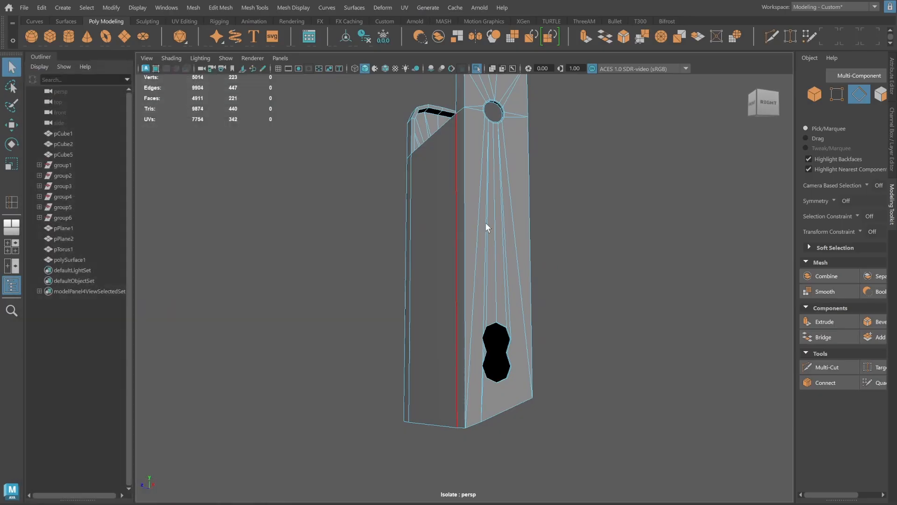
# Multi-cut an edge from the upper lobe's outermost front corner around the bracket's front face to its opposite edge.
pyautogui.keyDown('alt'); pyautogui.moveTo(486, 227); pyautogui.dragTo(607, 224); pyautogui.keyUp('alt')
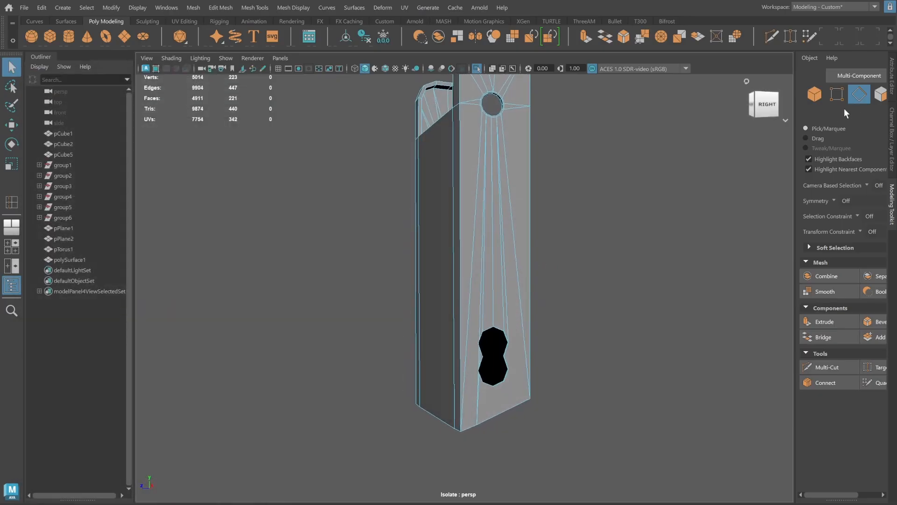
pyautogui.scroll(3, 609, 262)
pyautogui.keyDown('alt'); pyautogui.moveTo(533, 266); pyautogui.dragTo(559, 270); pyautogui.keyUp('alt')
pyautogui.keyDown('shift'); pyautogui.moveTo(558, 271); pyautogui.dragTo(489, 272, button='right'); pyautogui.keyUp('shift')
pyautogui.keyDown('alt'); pyautogui.moveTo(487, 326); pyautogui.dragTo(486, 260, button='middle'); pyautogui.keyUp('alt')
pyautogui.keyDown('alt'); pyautogui.moveTo(485, 260); pyautogui.dragTo(470, 260); pyautogui.keyUp('alt')
pyautogui.keyDown('alt'); pyautogui.moveTo(482, 293); pyautogui.dragTo(456, 292); pyautogui.keyUp('alt')
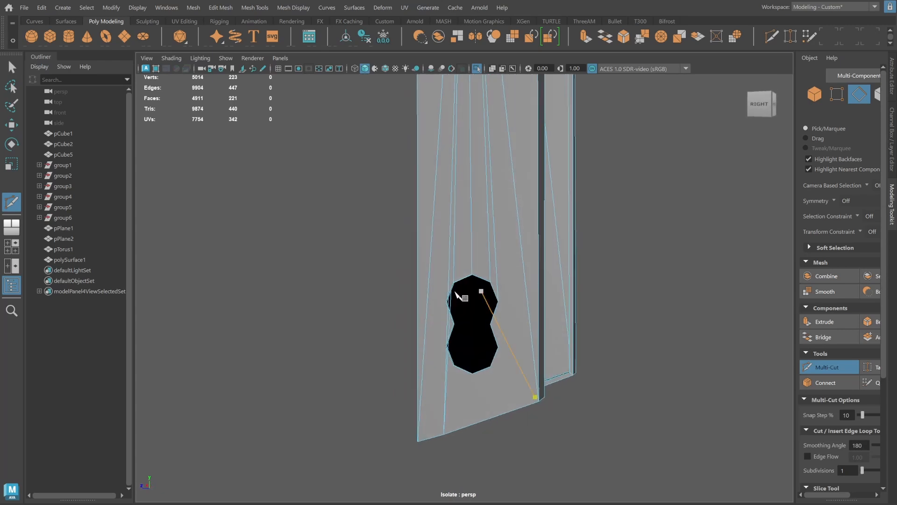
pyautogui.keyDown('alt'); pyautogui.moveTo(456, 292); pyautogui.dragTo(684, 312, button='right'); pyautogui.keyUp('alt')
pyautogui.keyDown('alt'); pyautogui.moveTo(450, 306); pyautogui.dragTo(444, 307); pyautogui.keyUp('alt')
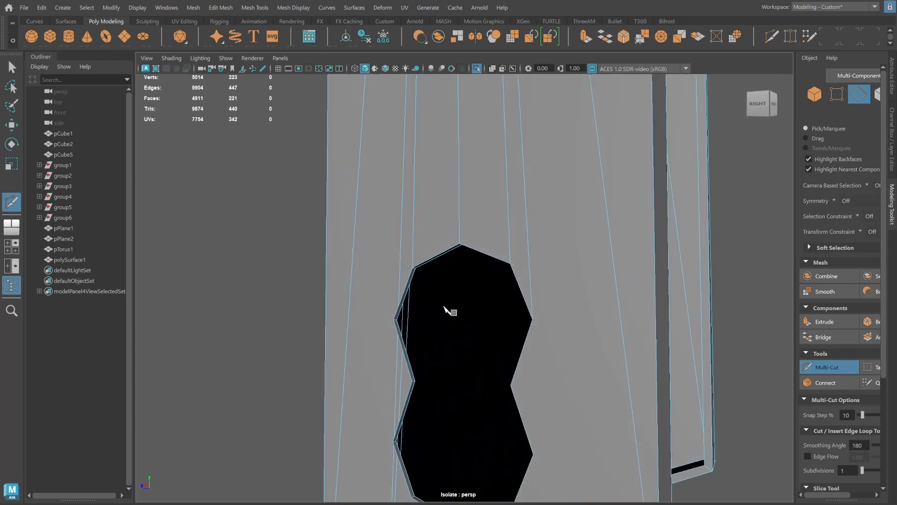
pyautogui.click(395, 317)
pyautogui.scroll(-4, 377, 318)
pyautogui.keyDown('alt'); pyautogui.moveTo(360, 295); pyautogui.dragTo(363, 314); pyautogui.keyUp('alt')
pyautogui.click(487, 304)
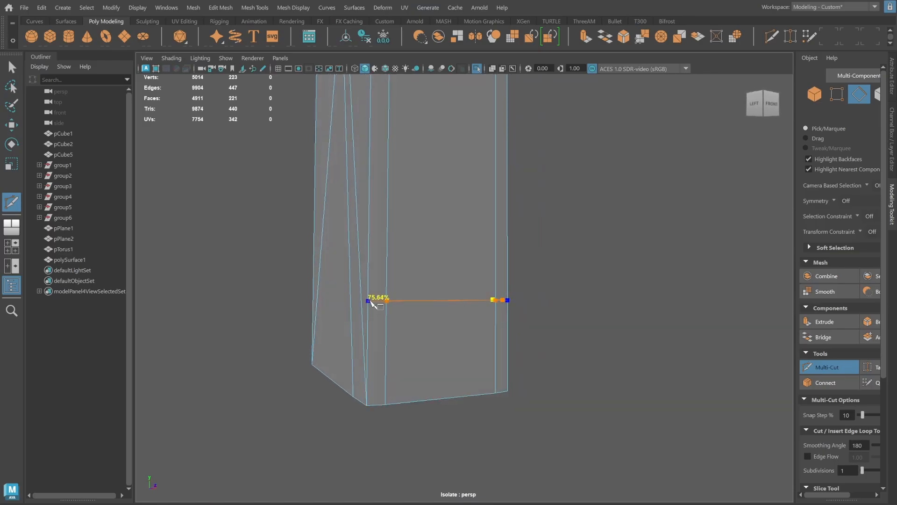
pyautogui.keyDown('alt'); pyautogui.moveTo(561, 284); pyautogui.dragTo(506, 290); pyautogui.keyUp('alt')
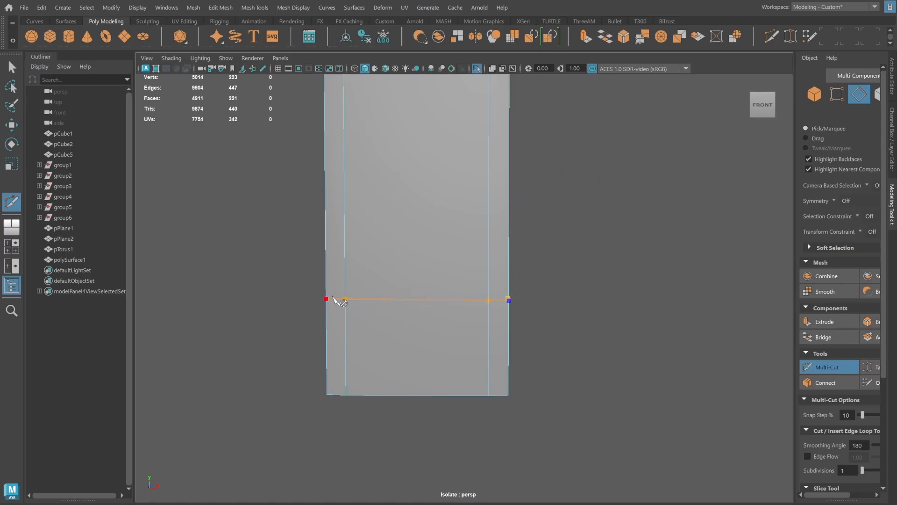
pyautogui.press('q')
pyautogui.keyDown('alt'); pyautogui.moveTo(585, 297); pyautogui.dragTo(643, 297); pyautogui.keyUp('alt')
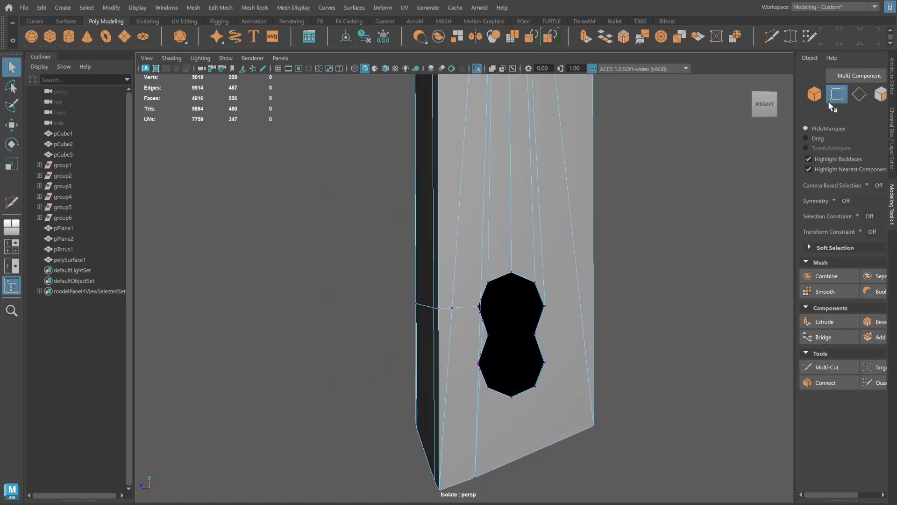
# Snap the stray rim vertex above the upper lobe's front corner onto the corner where the new cut ends.
pyautogui.keyDown('alt'); pyautogui.moveTo(438, 277); pyautogui.dragTo(475, 276); pyautogui.keyUp('alt')
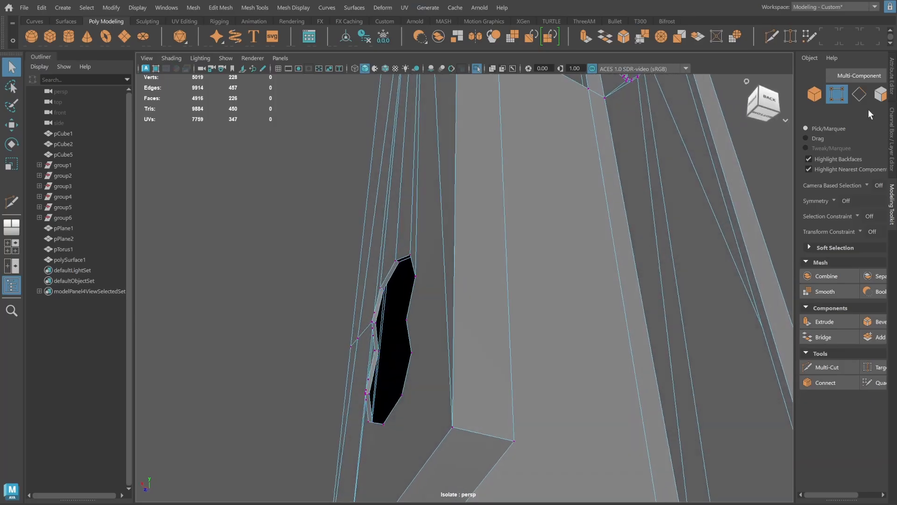
pyautogui.click(859, 95)
pyautogui.keyDown('alt'); pyautogui.moveTo(413, 319); pyautogui.dragTo(552, 247); pyautogui.keyUp('alt')
pyautogui.press('F9')
pyautogui.scroll(3, 552, 247)
pyautogui.click(449, 288)
pyautogui.press('w')
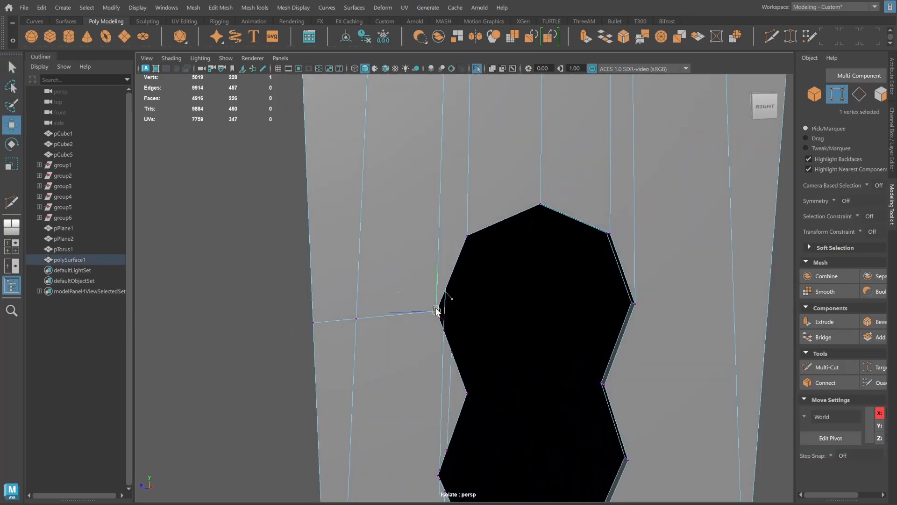
pyautogui.scroll(-3, 590, 215)
pyautogui.keyDown('alt'); pyautogui.moveTo(416, 273); pyautogui.dragTo(463, 242, button='middle'); pyautogui.keyUp('alt')
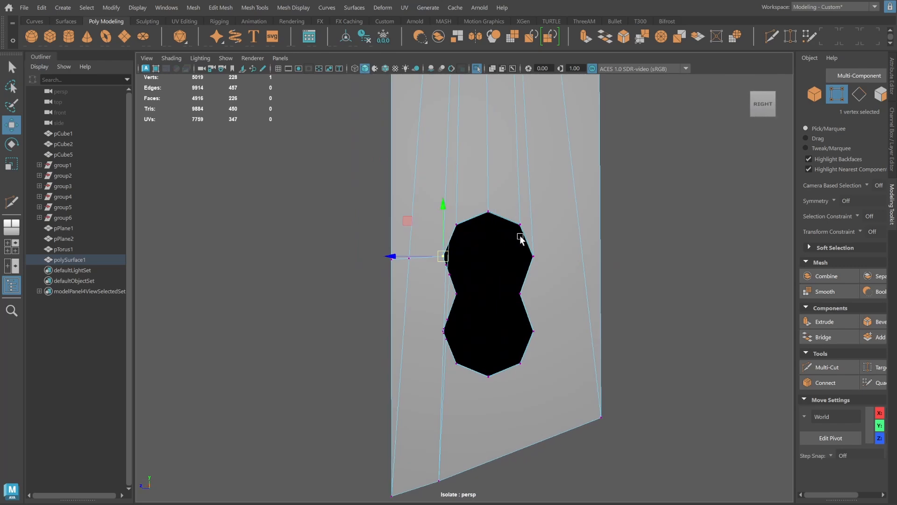
pyautogui.keyDown('alt'); pyautogui.moveTo(611, 227); pyautogui.dragTo(520, 233); pyautogui.keyUp('alt')
# Multi-cut an edge from the upper lobe's outermost rear corner around the flange's rear edge and across the bracket's inner faces to the opposite flange.
pyautogui.press('F8')
pyautogui.keyDown('shift'); pyautogui.moveTo(521, 233); pyautogui.dragTo(524, 276, button='right'); pyautogui.keyUp('shift')
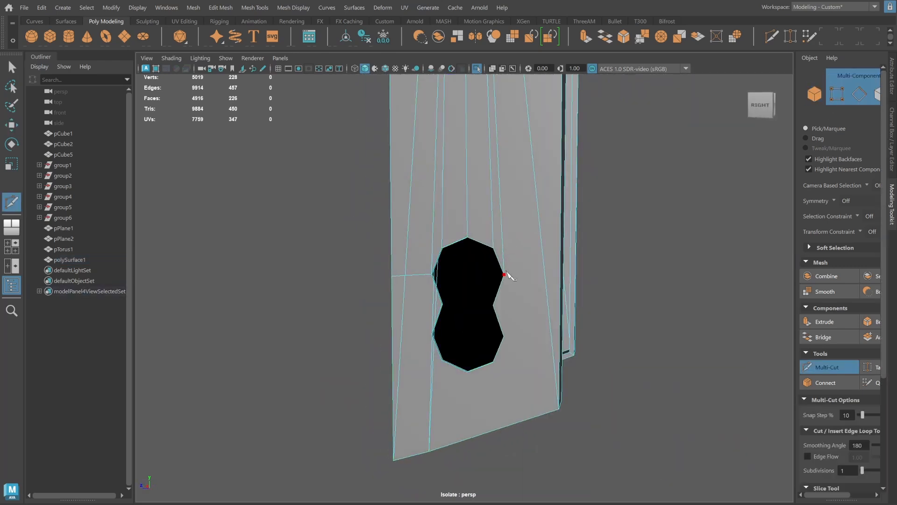
pyautogui.click(507, 275)
pyautogui.keyDown('alt'); pyautogui.moveTo(516, 294); pyautogui.dragTo(456, 262); pyautogui.keyUp('alt')
pyautogui.click(493, 278)
pyautogui.keyDown('alt'); pyautogui.moveTo(456, 262); pyautogui.dragTo(739, 287, button='right'); pyautogui.keyUp('alt')
pyautogui.keyDown('alt'); pyautogui.moveTo(166, 213); pyautogui.dragTo(436, 278, button='middle'); pyautogui.keyUp('alt')
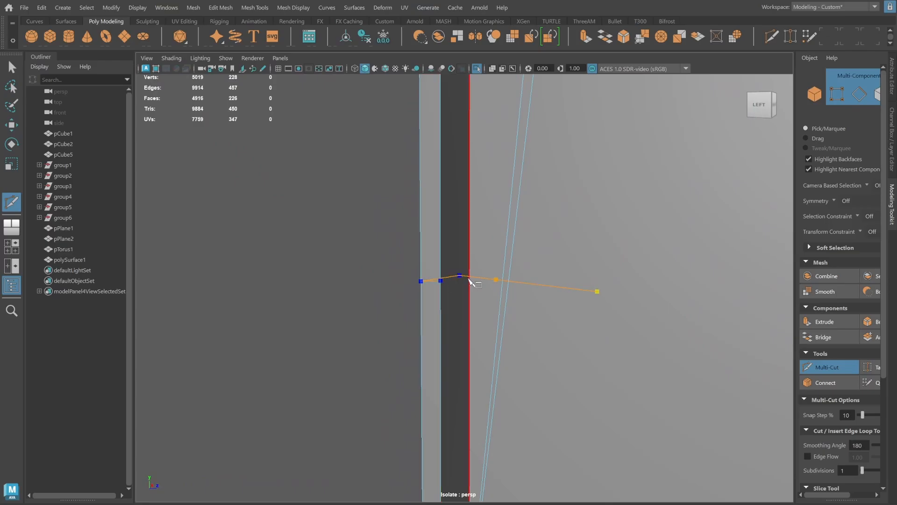
pyautogui.keyDown('alt'); pyautogui.moveTo(494, 274); pyautogui.dragTo(371, 256); pyautogui.keyUp('alt')
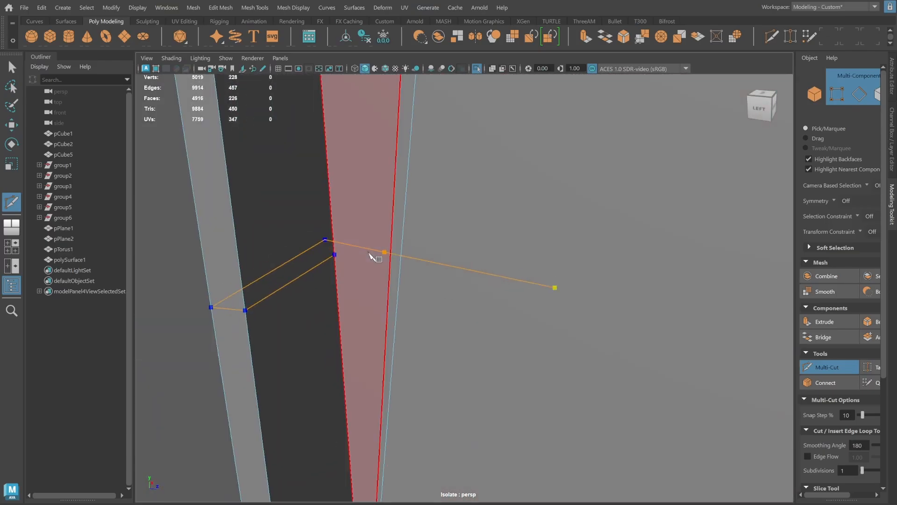
pyautogui.keyDown('alt'); pyautogui.moveTo(440, 270); pyautogui.dragTo(654, 306); pyautogui.keyUp('alt')
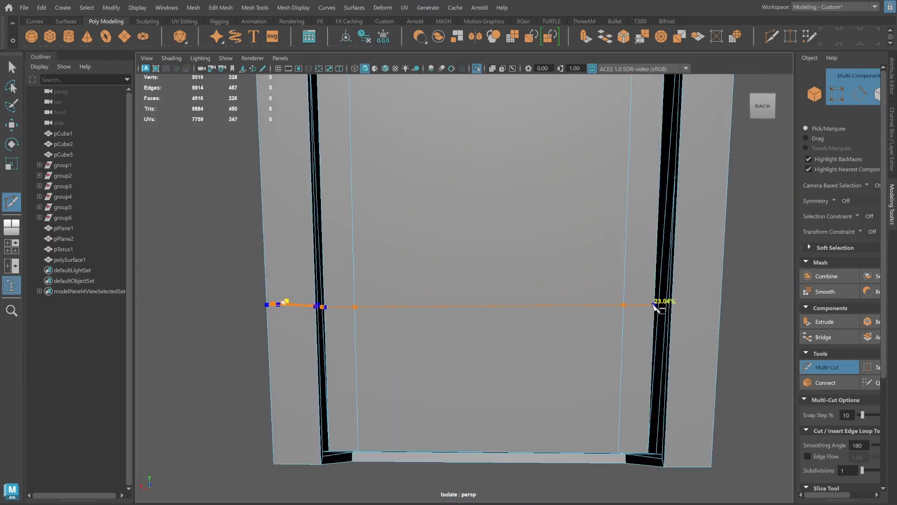
pyautogui.press('q')
pyautogui.keyDown('alt'); pyautogui.moveTo(584, 312); pyautogui.dragTo(537, 257); pyautogui.keyUp('alt')
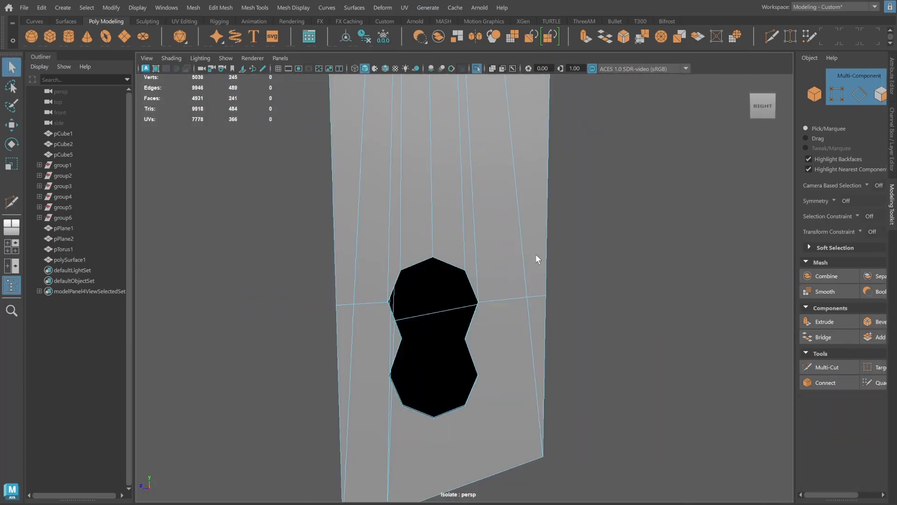
# Snap the vertex where the new cut crosses the long diagonal edge onto the cut's corner on the flange's rear edge.
pyautogui.click(859, 94)
pyautogui.keyDown('alt'); pyautogui.moveTo(614, 145); pyautogui.dragTo(613, 252, button='middle'); pyautogui.keyUp('alt')
pyautogui.scroll(-3, 613, 253)
pyautogui.click(538, 264)
pyautogui.keyDown('alt'); pyautogui.moveTo(568, 271); pyautogui.dragTo(532, 282); pyautogui.keyUp('alt')
pyautogui.keyDown('alt'); pyautogui.moveTo(532, 282); pyautogui.dragTo(555, 272, button='middle'); pyautogui.keyUp('alt')
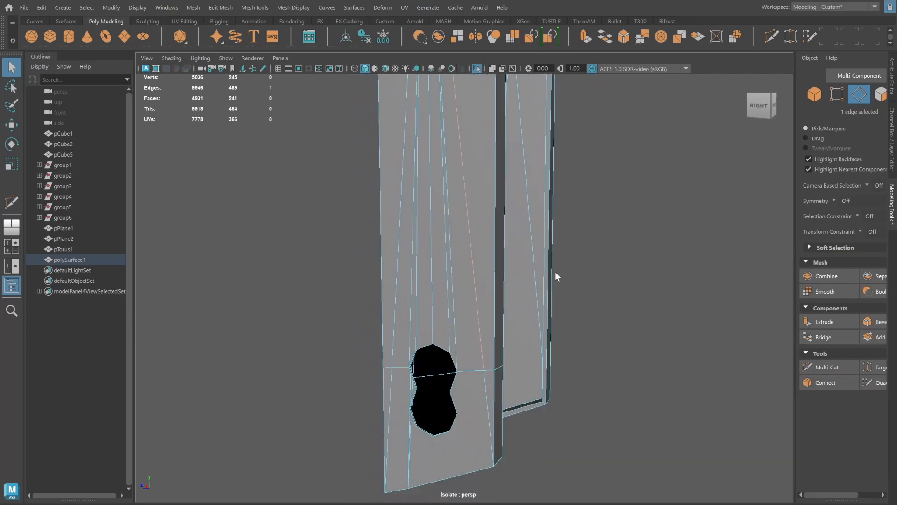
pyautogui.moveTo(524, 280); pyautogui.dragTo(467, 285, button='right')
pyautogui.scroll(1, 457, 336)
pyautogui.scroll(1, 457, 336)
pyautogui.click(494, 393)
pyautogui.press('w')
pyautogui.moveTo(494, 392); pyautogui.dragTo(509, 396)
# Delete the two redundant edges running between the upper and lower lobes along the recess's front side.
pyautogui.scroll(-2, 511, 396)
pyautogui.keyDown('alt'); pyautogui.moveTo(510, 355); pyautogui.dragTo(527, 322); pyautogui.keyUp('alt')
pyautogui.keyDown('alt'); pyautogui.moveTo(527, 322); pyautogui.dragTo(556, 283, button='middle'); pyautogui.keyUp('alt')
pyautogui.scroll(2, 486, 308)
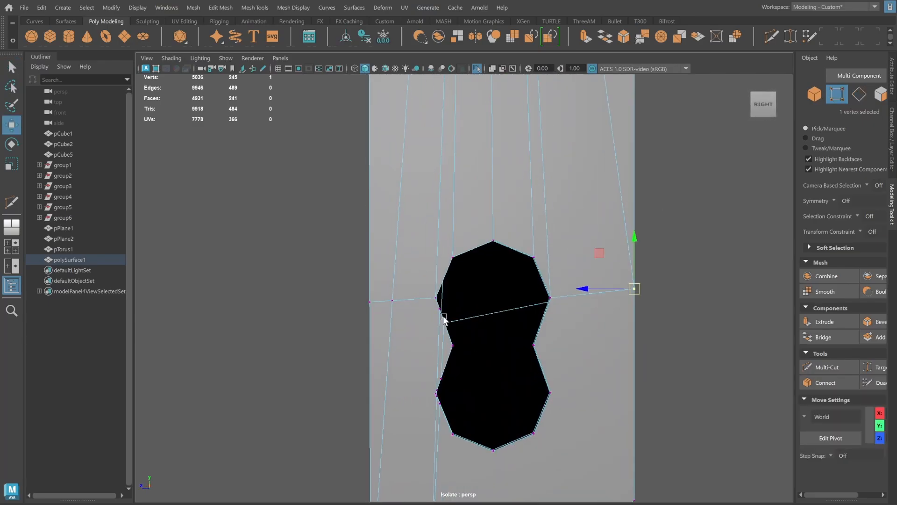
pyautogui.click(856, 95)
pyautogui.click(439, 352)
pyautogui.keyDown('shift'); pyautogui.click(443, 327); pyautogui.keyUp('shift')
pyautogui.click(835, 96)
pyautogui.keyDown('alt'); pyautogui.moveTo(422, 394); pyautogui.dragTo(427, 374, button='middle'); pyautogui.keyUp('alt')
pyautogui.scroll(3, 444, 375)
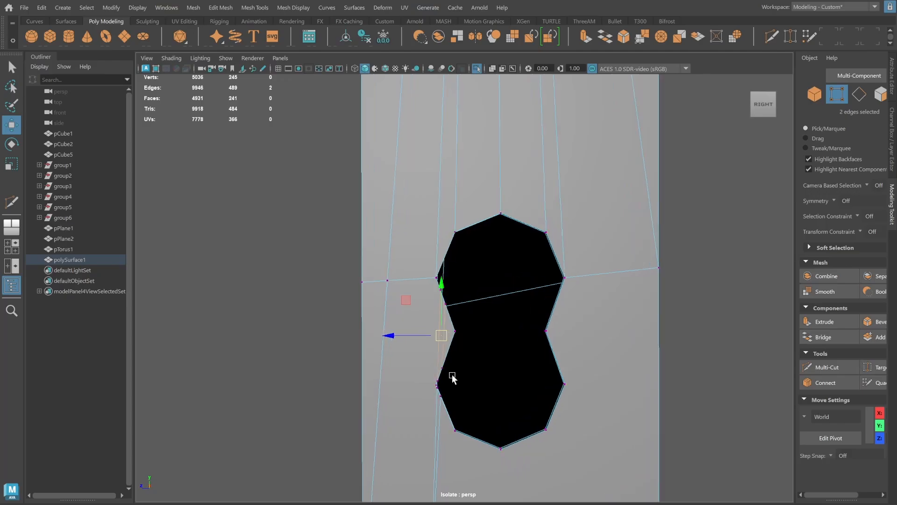
pyautogui.keyDown('alt'); pyautogui.moveTo(519, 273); pyautogui.dragTo(503, 280, button='right'); pyautogui.keyUp('alt')
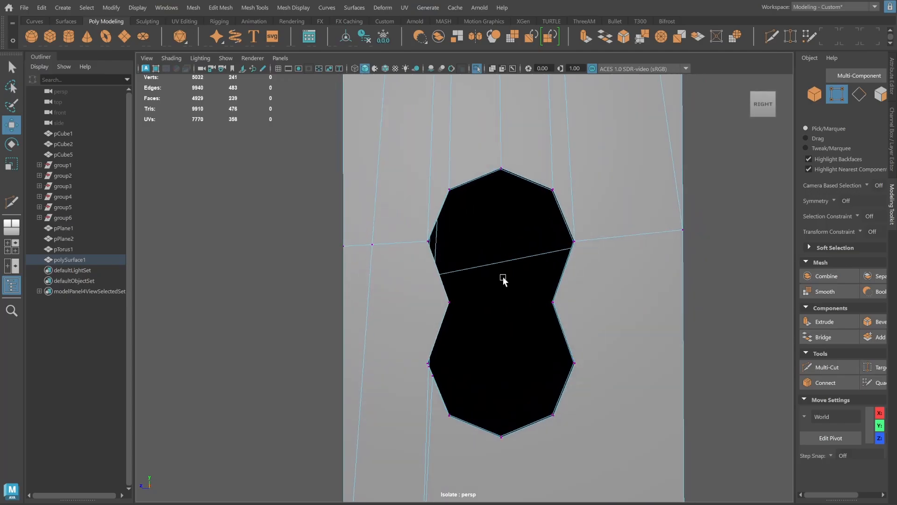
# Connect the recess's front waist corner to the front cut vertex and its rear waist corner to the cut's rear corner.
pyautogui.keyDown('alt'); pyautogui.moveTo(502, 280); pyautogui.dragTo(460, 283); pyautogui.keyUp('alt')
pyautogui.click(327, 295)
pyautogui.keyDown('shift'); pyautogui.click(271, 244); pyautogui.keyUp('shift')
pyautogui.keyDown('shift'); pyautogui.moveTo(275, 283); pyautogui.dragTo(272, 343, button='right'); pyautogui.keyUp('shift')
pyautogui.click(418, 295)
pyautogui.keyDown('shift'); pyautogui.click(545, 216); pyautogui.keyUp('shift')
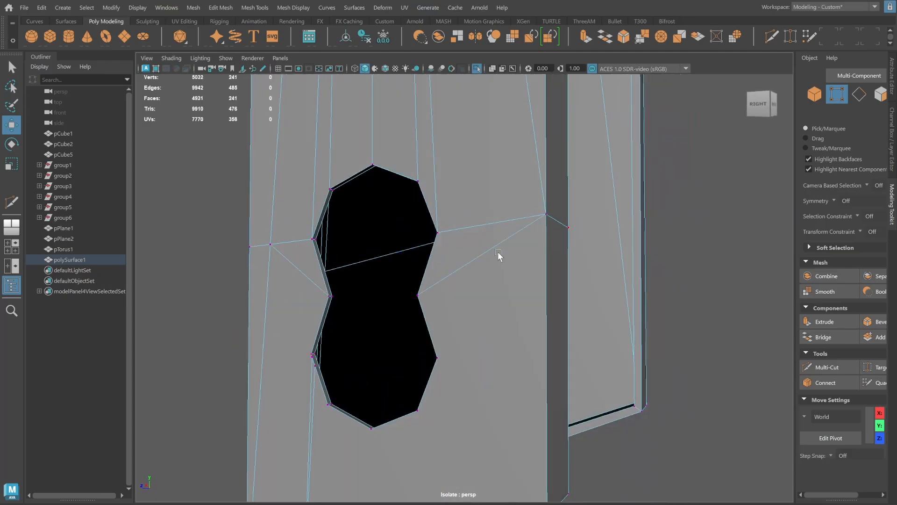
# Delete the redundant edge running from the lower lobe's front side down to the flange's lower edge.
pyautogui.keyDown('alt'); pyautogui.moveTo(497, 252); pyautogui.dragTo(566, 154, button='middle'); pyautogui.keyUp('alt')
pyautogui.press('F10')
pyautogui.click(388, 286)
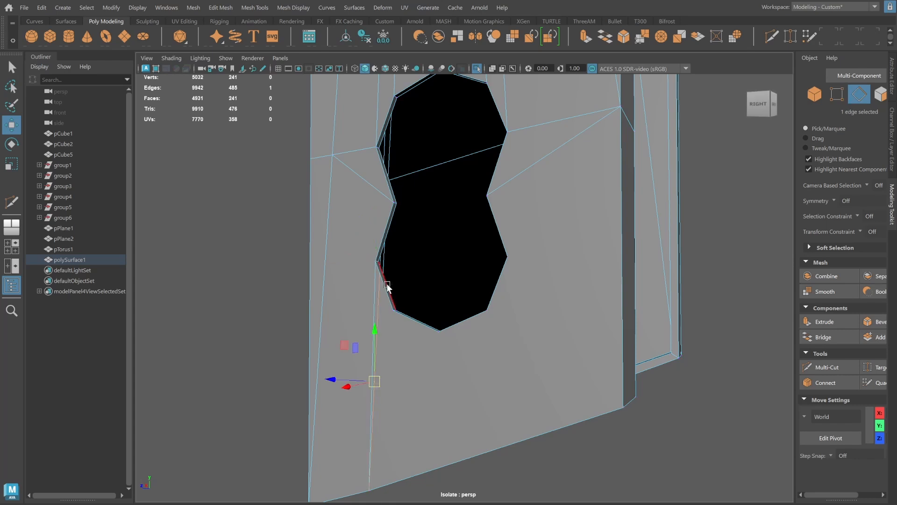
pyautogui.keyDown('alt'); pyautogui.moveTo(389, 287); pyautogui.dragTo(511, 203); pyautogui.keyUp('alt')
pyautogui.press('F9')
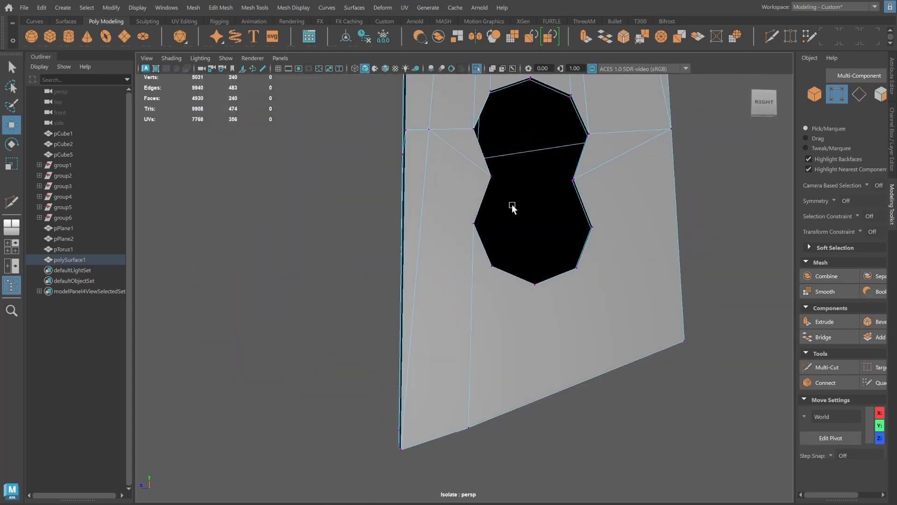
# Connect the lower lobe's remaining lower and rear corners to the flange's lower edge vertex and lower rear corner.
pyautogui.keyDown('shift'); pyautogui.moveTo(472, 412); pyautogui.dragTo(537, 375, button='right'); pyautogui.keyUp('shift')
pyautogui.click(581, 268)
pyautogui.keyDown('shift'); pyautogui.click(688, 339); pyautogui.keyUp('shift')
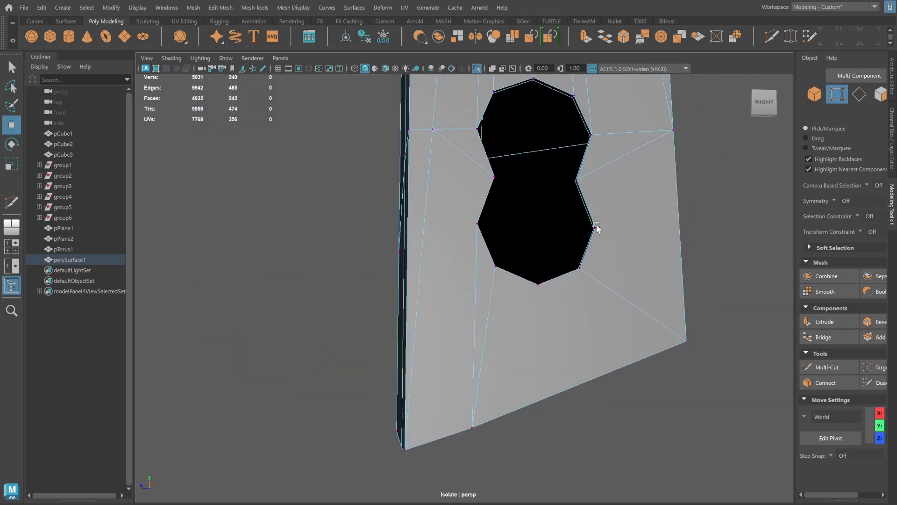
pyautogui.click(596, 228)
pyautogui.keyDown('shift'); pyautogui.click(683, 345); pyautogui.keyUp('shift')
pyautogui.keyDown('alt'); pyautogui.moveTo(551, 273); pyautogui.dragTo(594, 243); pyautogui.keyUp('alt')
pyautogui.click(519, 350)
pyautogui.keyDown('shift'); pyautogui.click(453, 486); pyautogui.keyUp('shift')
pyautogui.keyDown('shift'); pyautogui.click(667, 402); pyautogui.keyUp('shift')
pyautogui.press('g')
# Snap the cut vertex in front of the upper lobe onto the cut's corner on the bracket's front edge.
pyautogui.keyDown('alt'); pyautogui.moveTo(667, 401); pyautogui.dragTo(570, 288, button='right'); pyautogui.keyUp('alt')
pyautogui.keyDown('alt'); pyautogui.moveTo(571, 289); pyautogui.dragTo(587, 302); pyautogui.keyUp('alt')
pyautogui.moveTo(587, 302); pyautogui.dragTo(524, 251, button='right')
pyautogui.click(475, 285)
pyautogui.moveTo(476, 284); pyautogui.dragTo(464, 285)
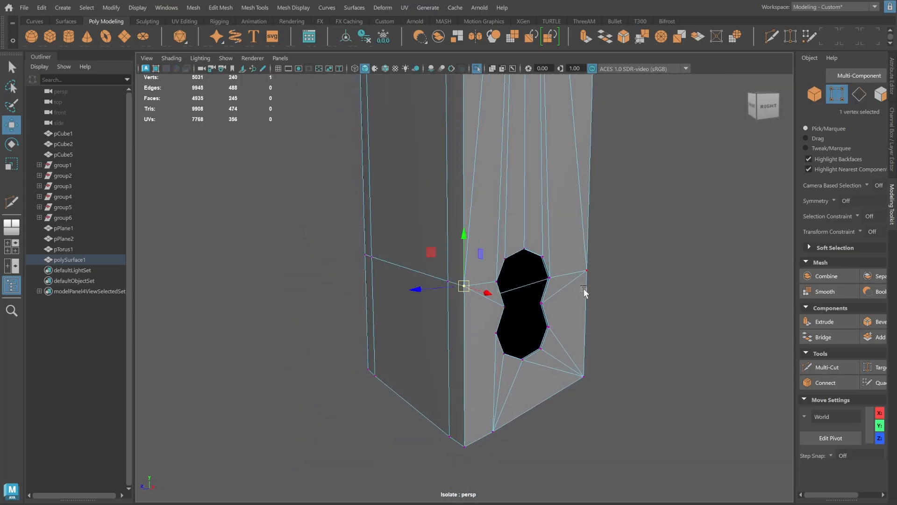
# Merge all overlapping vertices in the lower part of the bracket with a distance threshold of 0.001.
pyautogui.moveTo(583, 287)
pyautogui.keyDown('alt'); pyautogui.mouseDown()
pyautogui.moveTo(548, 285)
pyautogui.moveTo(583, 287)
pyautogui.mouseUp(); pyautogui.keyUp('alt')
pyautogui.keyDown('alt'); pyautogui.moveTo(583, 287); pyautogui.dragTo(504, 252, button='right'); pyautogui.keyUp('alt')
pyautogui.moveTo(361, 199); pyautogui.dragTo(701, 480)
pyautogui.keyDown('shift'); pyautogui.moveTo(587, 271); pyautogui.dragTo(647, 213, button='right'); pyautogui.keyUp('shift')
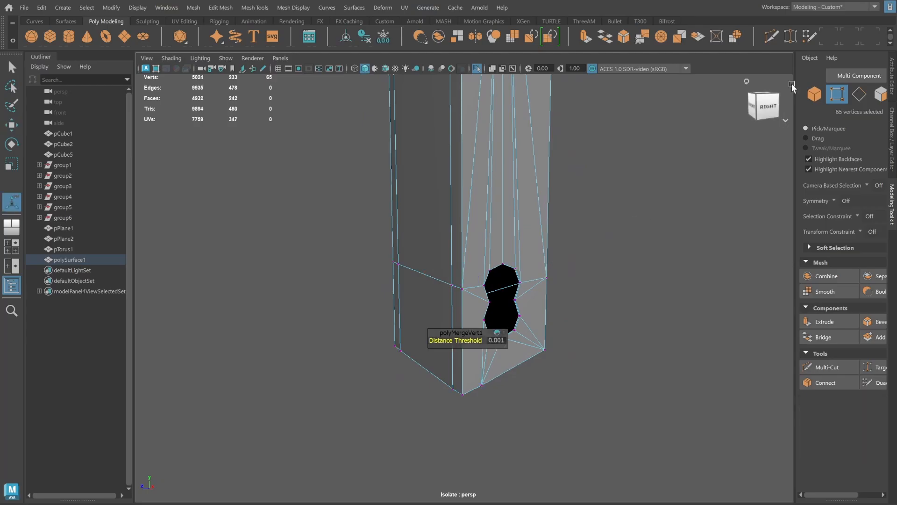
pyautogui.press('q')
# Run the mesh Cleanup on the model to find the remaining problem faces.
pyautogui.press('F8')
pyautogui.keyDown('alt'); pyautogui.moveTo(561, 289); pyautogui.dragTo(525, 304, button='right'); pyautogui.keyUp('alt')
pyautogui.keyDown('alt'); pyautogui.moveTo(525, 304); pyautogui.dragTo(544, 304); pyautogui.keyUp('alt')
pyautogui.click(194, 7)
pyautogui.click(210, 253)
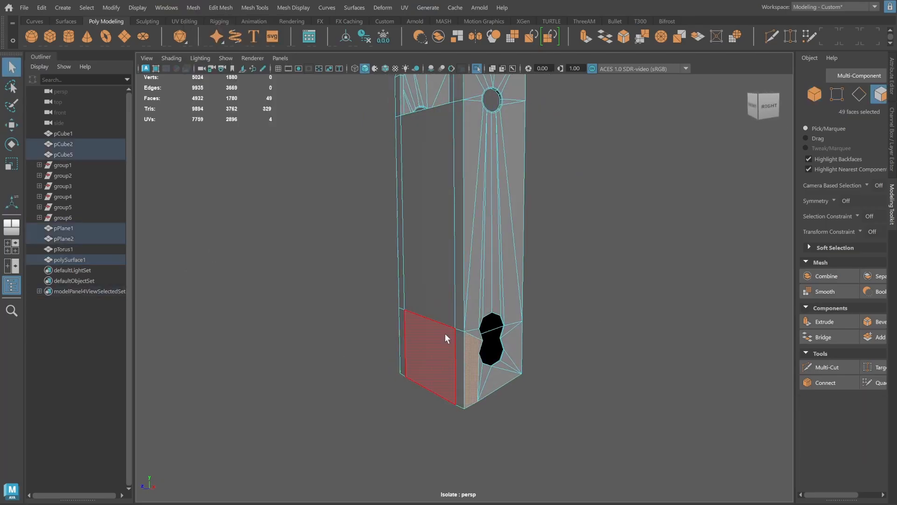
# Connect the cut's corner on the bracket's front edge to the lower lobe's outermost front corner.
pyautogui.keyDown('alt'); pyautogui.moveTo(445, 333); pyautogui.dragTo(447, 385); pyautogui.keyUp('alt')
pyautogui.press('F9')
pyautogui.click(440, 345)
pyautogui.keyDown('shift'); pyautogui.click(463, 369); pyautogui.keyUp('shift')
pyautogui.keyDown('shift'); pyautogui.moveTo(463, 353); pyautogui.dragTo(452, 411, button='right'); pyautogui.keyUp('shift')
pyautogui.keyDown('alt'); pyautogui.moveTo(509, 374); pyautogui.dragTo(542, 331); pyautogui.keyUp('alt')
pyautogui.press('F8')
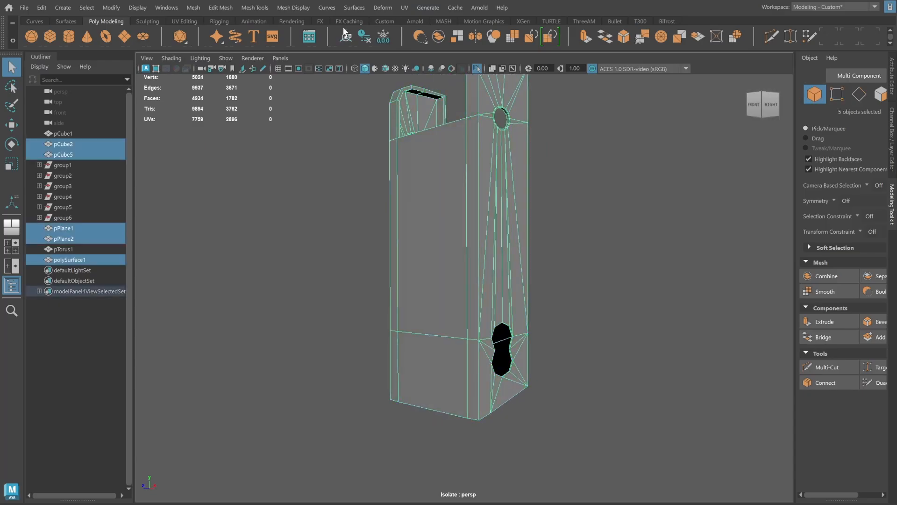
# Rerun the mesh Cleanup and connect the pivot hole's lower front vertex to the front edge vertex on the flange's inner face.
pyautogui.click(193, 7)
pyautogui.click(212, 251)
pyautogui.keyDown('alt'); pyautogui.moveTo(587, 264); pyautogui.dragTo(411, 262); pyautogui.keyUp('alt')
pyautogui.scroll(3, 440, 225)
pyautogui.keyDown('alt'); pyautogui.moveTo(470, 159); pyautogui.dragTo(566, 196, button='middle'); pyautogui.keyUp('alt')
pyautogui.click(836, 94)
pyautogui.scroll(2, 654, 163)
pyautogui.keyDown('alt'); pyautogui.moveTo(654, 163); pyautogui.dragTo(565, 225, button='middle'); pyautogui.keyUp('alt')
pyautogui.click(527, 124)
pyautogui.keyDown('shift'); pyautogui.click(569, 116); pyautogui.keyUp('shift')
pyautogui.keyDown('shift'); pyautogui.moveTo(567, 121); pyautogui.dragTo(528, 101, button='right'); pyautogui.keyUp('shift')
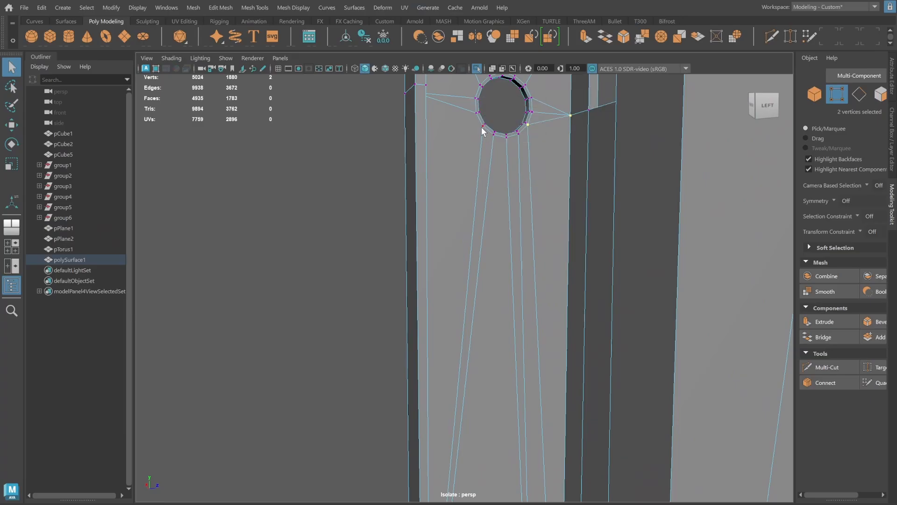
# Connect the pivot hole's lower rear vertex to the nearby rear edge vertex on the flange's inner face.
pyautogui.click(483, 125)
pyautogui.scroll(3, 462, 119)
pyautogui.keyDown('alt'); pyautogui.moveTo(462, 119); pyautogui.dragTo(537, 149); pyautogui.keyUp('alt')
pyautogui.keyDown('shift'); pyautogui.click(501, 120); pyautogui.keyUp('shift')
pyautogui.keyDown('shift'); pyautogui.moveTo(531, 142); pyautogui.dragTo(496, 120, button='right'); pyautogui.keyUp('shift')
pyautogui.keyDown('alt'); pyautogui.moveTo(496, 119); pyautogui.dragTo(554, 124); pyautogui.keyUp('alt')
pyautogui.scroll(-5, 555, 124)
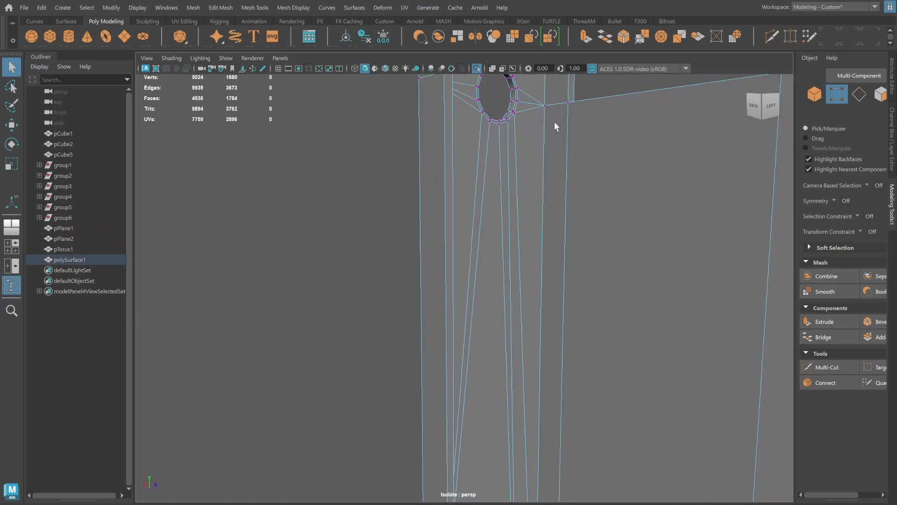
# Check the model for leftover problem faces with the mesh Cleanup and inspect the bracket's front and recess side.
pyautogui.press('F8')
pyautogui.click(193, 7)
pyautogui.click(210, 252)
pyautogui.keyDown('alt'); pyautogui.moveTo(609, 232); pyautogui.dragTo(374, 257); pyautogui.keyUp('alt')
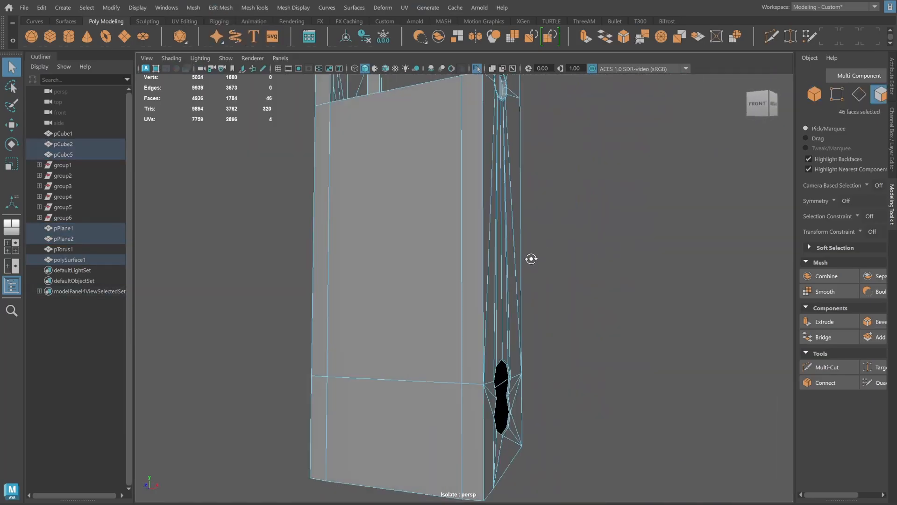
pyautogui.scroll(-4, 531, 259)
pyautogui.moveTo(467, 187)
pyautogui.keyDown('alt'); pyautogui.mouseDown()
pyautogui.moveTo(459, 218)
pyautogui.moveTo(462, 196)
pyautogui.mouseUp(); pyautogui.keyUp('alt')
pyautogui.scroll(3, 462, 196)
pyautogui.press('F10')
pyautogui.doubleClick(501, 356)
pyautogui.press('w')
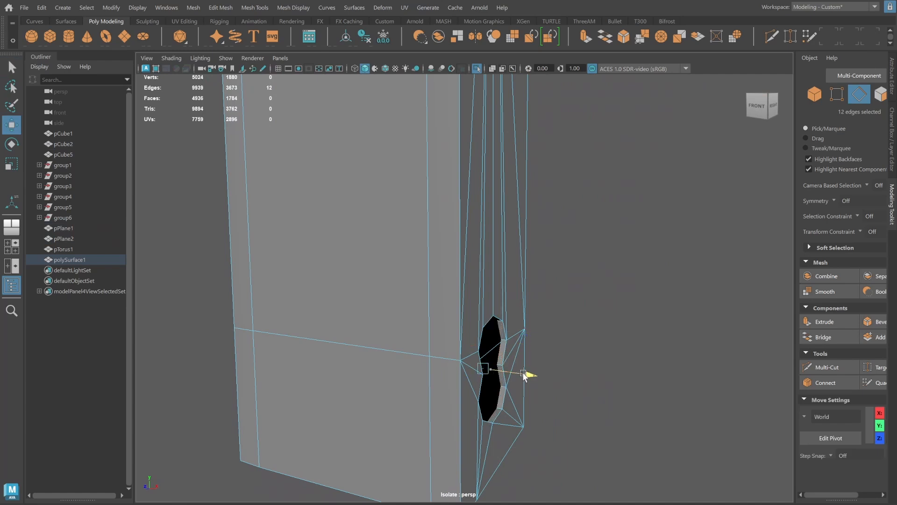
pyautogui.click(814, 94)
pyautogui.click(551, 299)
# Bevel the edges of the figure-eight recess's rim on the bracket and return to object selection.
pyautogui.keyDown('alt'); pyautogui.moveTo(551, 299); pyautogui.dragTo(519, 298); pyautogui.keyUp('alt')
pyautogui.click(472, 280)
pyautogui.click(860, 93)
pyautogui.scroll(4, 489, 349)
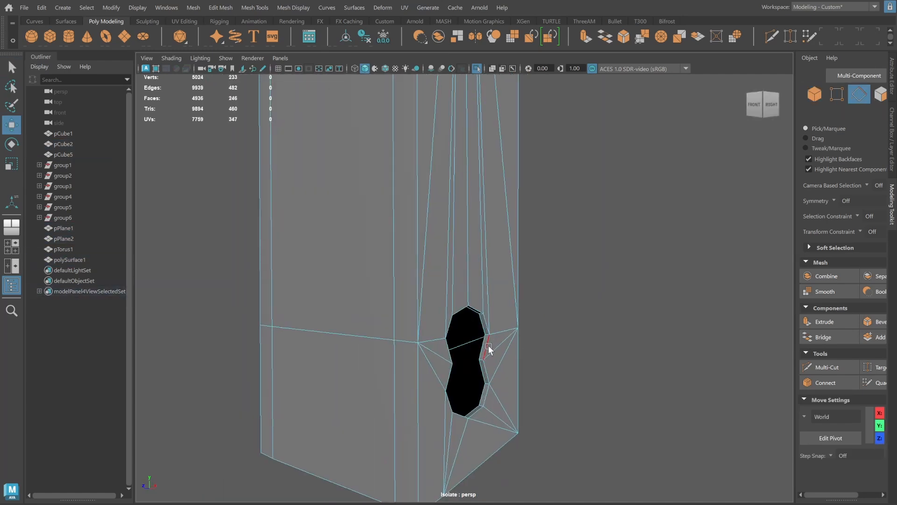
pyautogui.click(486, 348)
pyautogui.press('q')
pyautogui.scroll(1, 482, 348)
pyautogui.keyDown('shift'); pyautogui.doubleClick(488, 327); pyautogui.keyUp('shift')
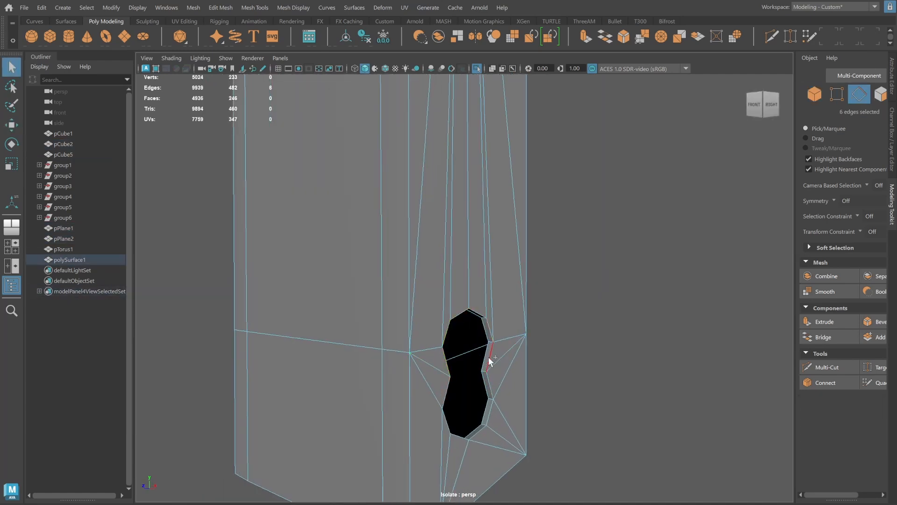
pyautogui.keyDown('shift'); pyautogui.doubleClick(460, 436); pyautogui.keyUp('shift')
pyautogui.keyDown('shift'); pyautogui.moveTo(496, 324); pyautogui.dragTo(556, 318, button='right'); pyautogui.keyUp('shift')
pyautogui.keyDown('alt'); pyautogui.moveTo(556, 318); pyautogui.dragTo(548, 273); pyautogui.keyUp('alt')
pyautogui.moveTo(457, 340); pyautogui.dragTo(446, 347)
pyautogui.keyDown('alt'); pyautogui.moveTo(537, 327); pyautogui.dragTo(505, 327); pyautogui.keyUp('alt')
pyautogui.moveTo(495, 327); pyautogui.dragTo(626, 279, button='right')
pyautogui.click(630, 277)
pyautogui.press('q')
# Run the mesh Cleanup once more to check the bracket after beveling the recess rim.
pyautogui.scroll(-6, 560, 290)
pyautogui.keyDown('alt'); pyautogui.moveTo(407, 321); pyautogui.dragTo(427, 334); pyautogui.keyUp('alt')
pyautogui.click(425, 280)
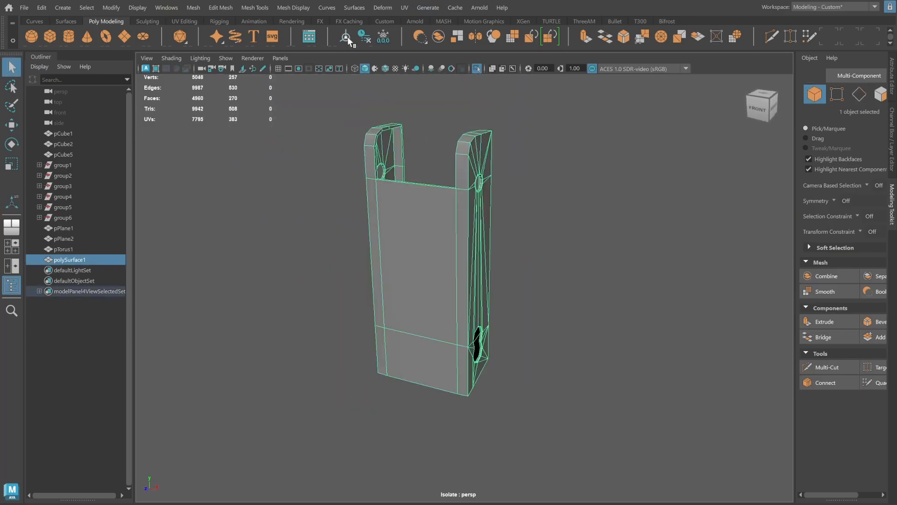
pyautogui.click(193, 8)
pyautogui.click(204, 253)
pyautogui.keyDown('alt'); pyautogui.moveTo(625, 292); pyautogui.dragTo(452, 280); pyautogui.keyUp('alt')
pyautogui.keyDown('alt'); pyautogui.moveTo(452, 280); pyautogui.dragTo(561, 243, button='right'); pyautogui.keyUp('alt')
# Examine the beveled recess rim and the whole bracket from several angles.
pyautogui.click(858, 94)
pyautogui.doubleClick(461, 271)
pyautogui.press('w')
pyautogui.keyDown('alt'); pyautogui.moveTo(438, 301); pyautogui.dragTo(560, 285); pyautogui.keyUp('alt')
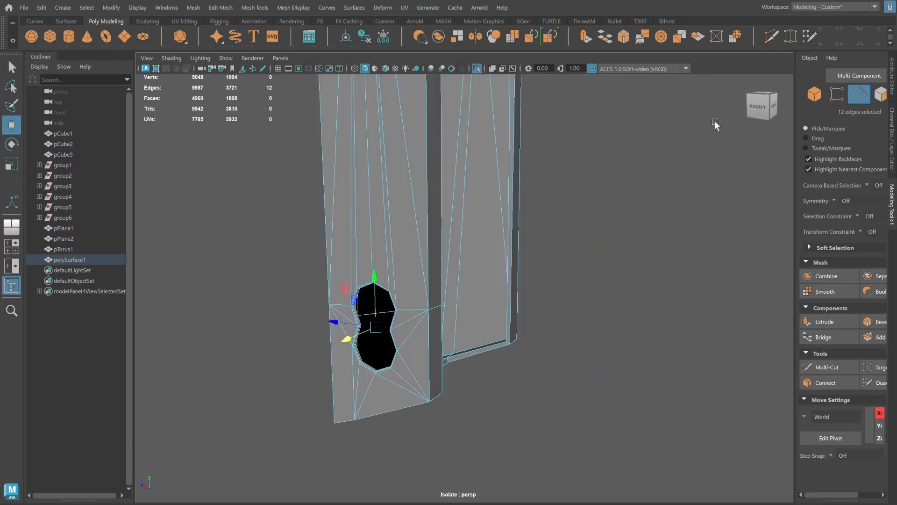
pyautogui.click(815, 94)
pyautogui.keyDown('alt'); pyautogui.moveTo(456, 271); pyautogui.dragTo(426, 270); pyautogui.keyUp('alt')
pyautogui.click(613, 268)
pyautogui.keyDown('alt'); pyautogui.moveTo(610, 270); pyautogui.dragTo(355, 248, button='right'); pyautogui.keyUp('alt')
pyautogui.keyDown('alt'); pyautogui.moveTo(355, 248); pyautogui.dragTo(460, 243); pyautogui.keyUp('alt')
pyautogui.keyDown('alt'); pyautogui.moveTo(461, 243); pyautogui.dragTo(477, 313, button='middle'); pyautogui.keyUp('alt')
pyautogui.keyDown('alt'); pyautogui.moveTo(476, 313); pyautogui.dragTo(414, 262, button='right'); pyautogui.keyUp('alt')
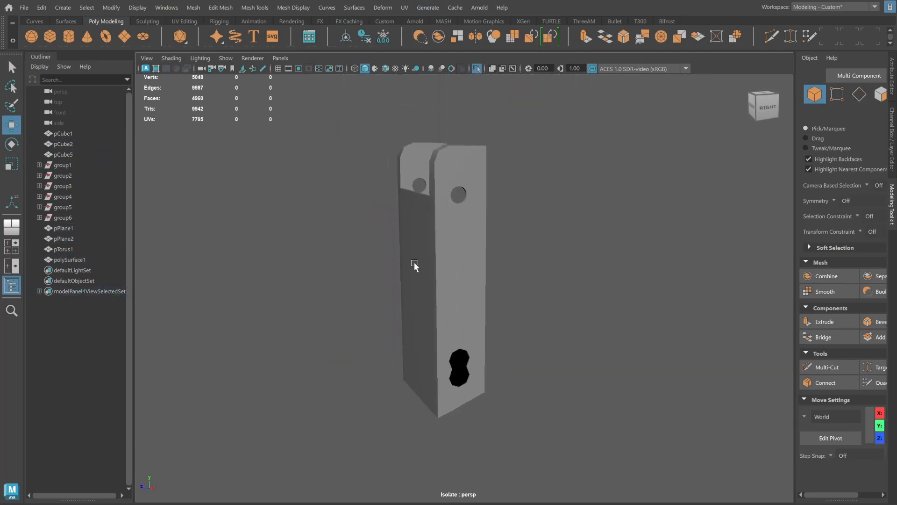
pyautogui.keyDown('alt'); pyautogui.moveTo(414, 262); pyautogui.dragTo(503, 237); pyautogui.keyUp('alt')
# Insert one centered vertical edge loop through the bracket's front panel using the Insert Edge Loop tool's Multiple edge loops option set to 1.
pyautogui.click(442, 248)
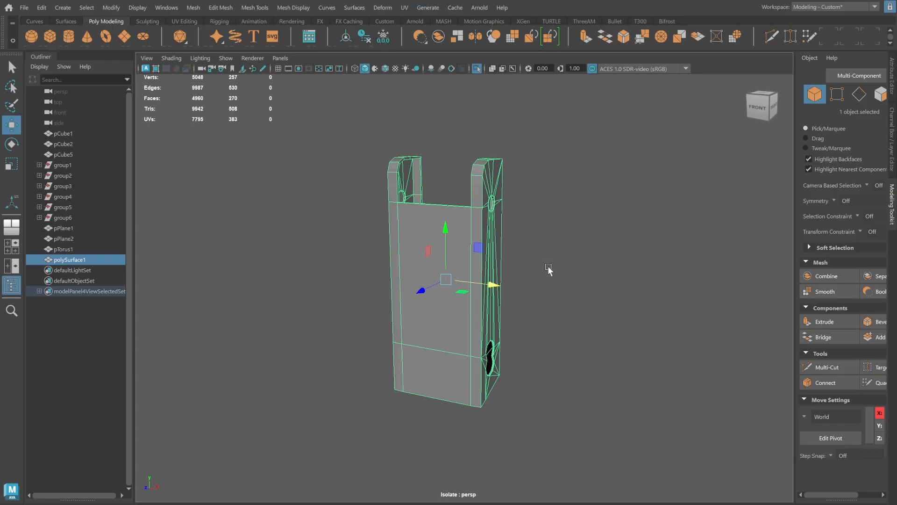
pyautogui.keyDown('alt'); pyautogui.moveTo(548, 270); pyautogui.dragTo(557, 164); pyautogui.keyUp('alt')
pyautogui.keyDown('shift'); pyautogui.rightClick(556, 161); pyautogui.keyUp('shift')
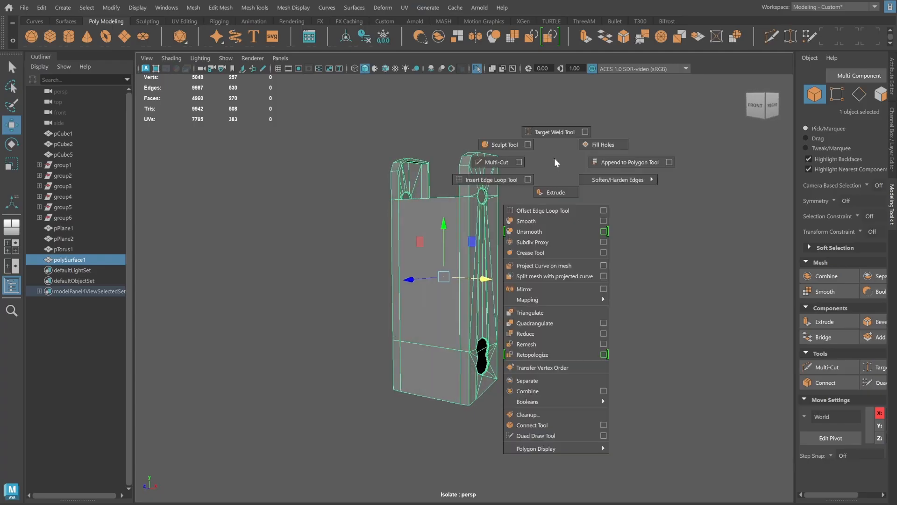
pyautogui.click(528, 179)
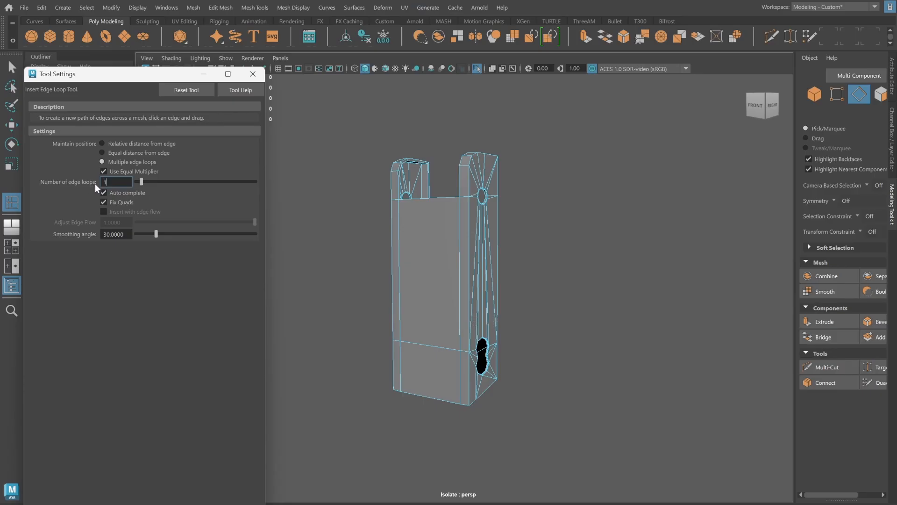
pyautogui.write('1')
pyautogui.click(429, 202)
pyautogui.click(253, 74)
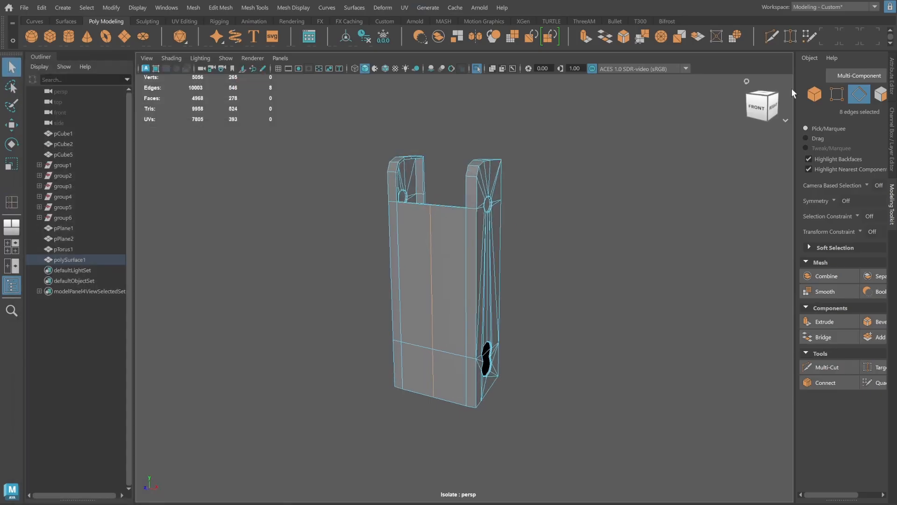
pyautogui.press('F8')
# In the front view, delete all bracket faces on the half opposite the recess, up to the center edge loop.
pyautogui.press('space')
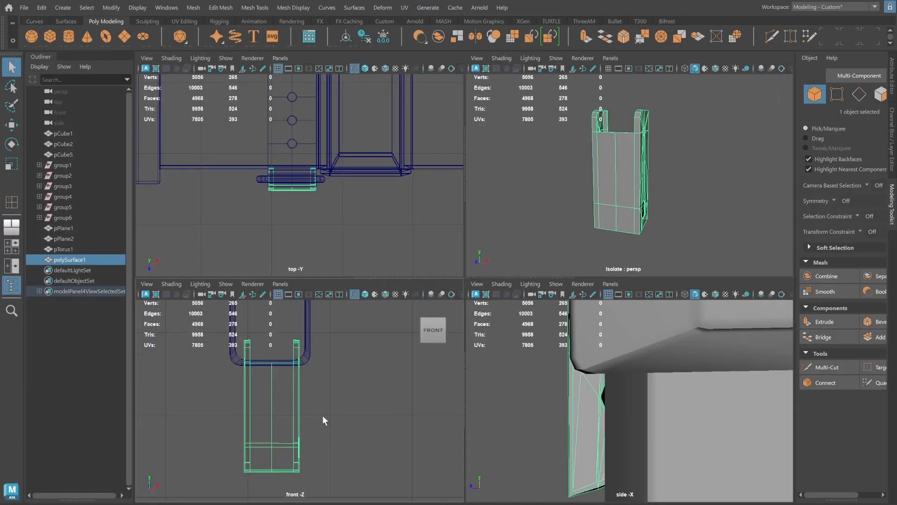
pyautogui.press('space')
pyautogui.click(837, 95)
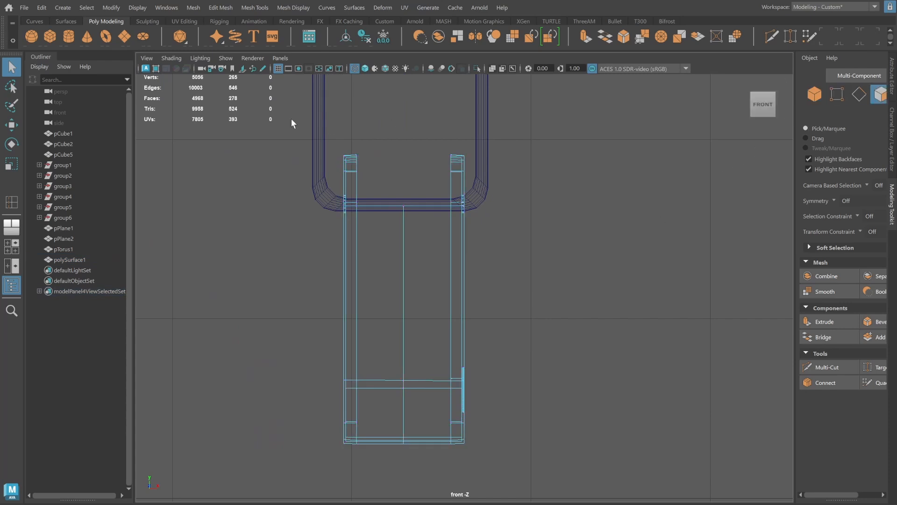
pyautogui.moveTo(291, 118); pyautogui.dragTo(398, 496)
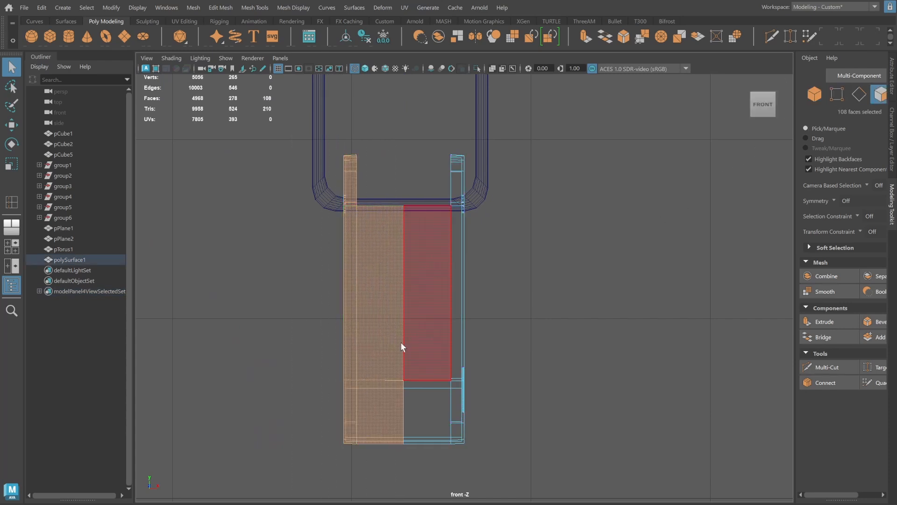
pyautogui.press('Delete')
pyautogui.click(821, 95)
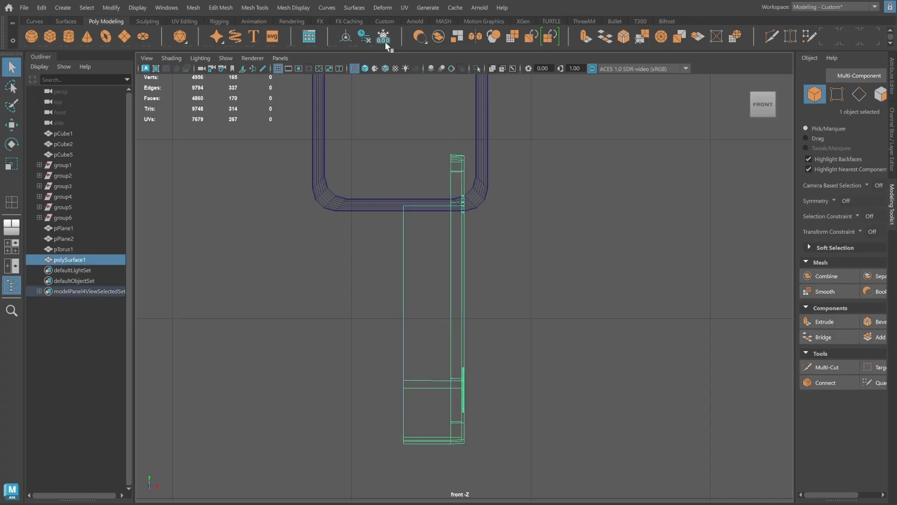
# Check the halved bracket with the mesh Cleanup, and undo its face selection.
pyautogui.press('space')
pyautogui.keyDown('alt'); pyautogui.moveTo(577, 182); pyautogui.dragTo(657, 176); pyautogui.keyUp('alt')
pyautogui.press('space')
pyautogui.click(196, 7)
pyautogui.click(211, 250)
pyautogui.keyDown('alt'); pyautogui.moveTo(506, 263); pyautogui.dragTo(491, 262); pyautogui.keyUp('alt')
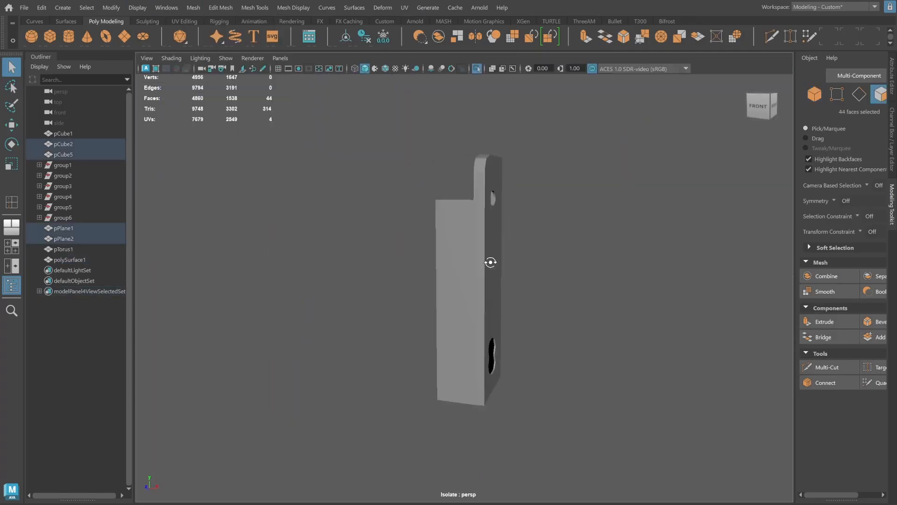
pyautogui.hotkey('ctrl', 'z')
pyautogui.press('space')
pyautogui.press('space')
# Snap the half bracket's pivot to its center edge and create a mirrored duplicate across it along X.
pyautogui.press('w')
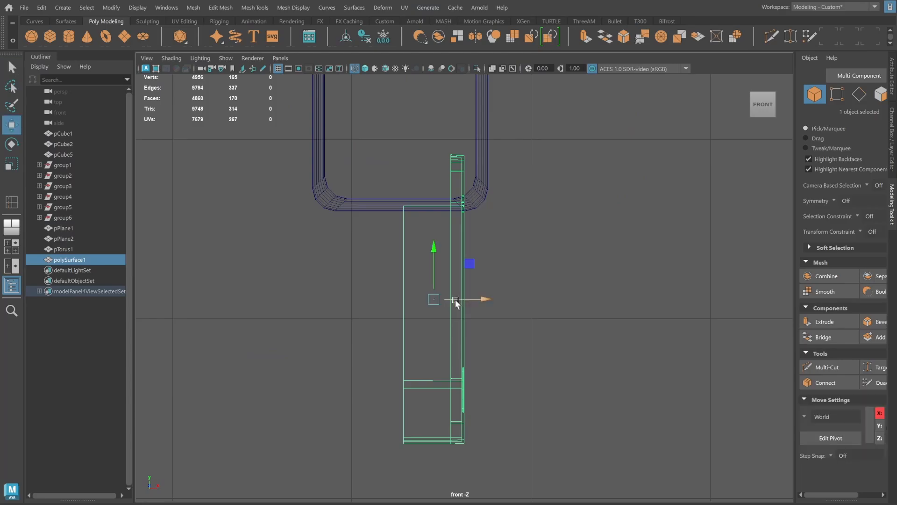
pyautogui.press('d')
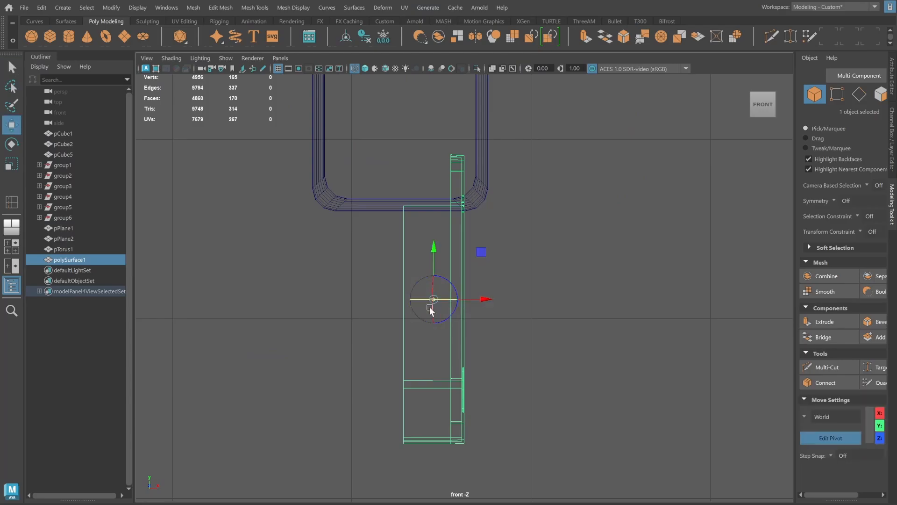
pyautogui.keyDown('ctrl'); pyautogui.click(416, 349); pyautogui.keyUp('ctrl')
pyautogui.press('d')
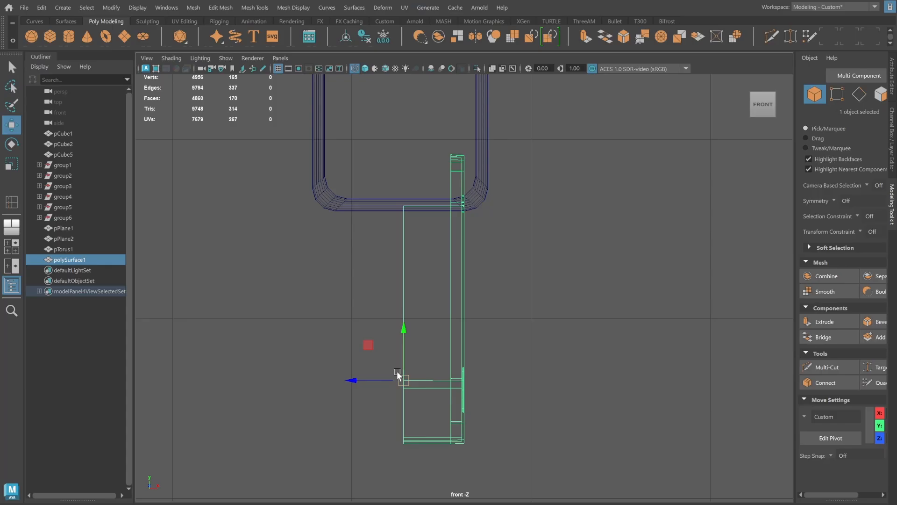
pyautogui.hotkey('ctrl', 'shift', 'd')
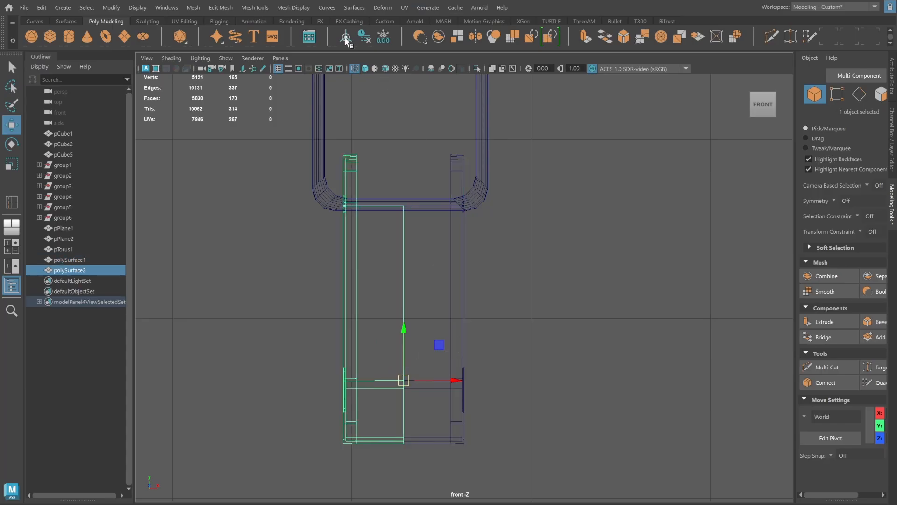
# Combine the two bracket halves into one mesh and delete its history.
pyautogui.keyDown('shift'); pyautogui.click(459, 253); pyautogui.keyUp('shift')
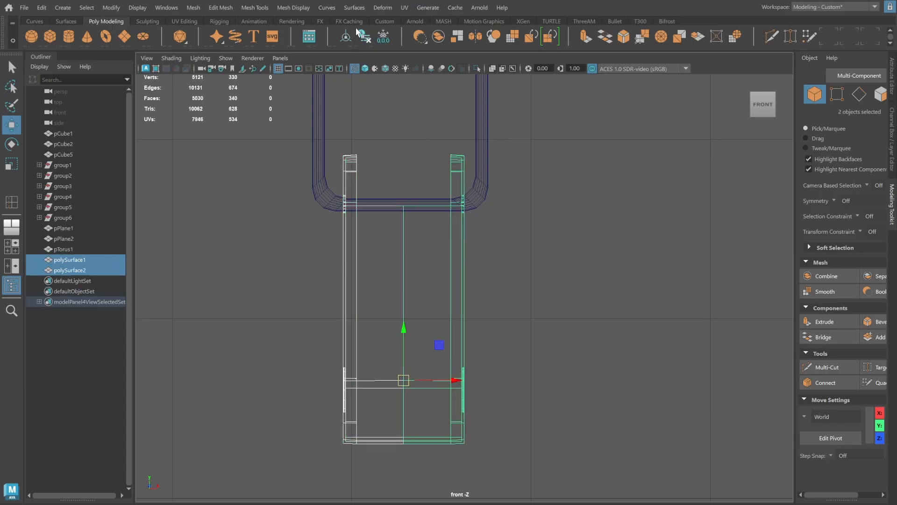
pyautogui.click(193, 8)
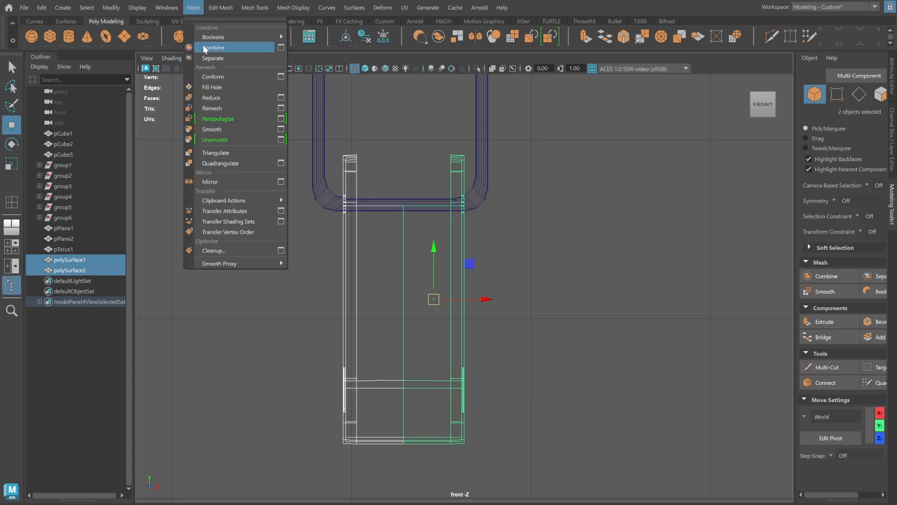
pyautogui.click(208, 47)
pyautogui.click(356, 36)
# Merge the overlapping vertices along the combined bracket's vertical center seam and return to object selection.
pyautogui.press('space')
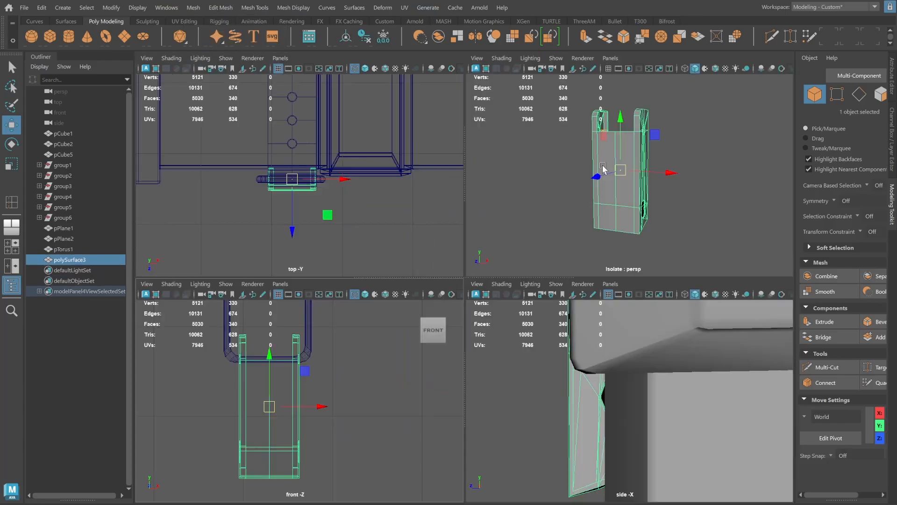
pyautogui.press('space')
pyautogui.keyDown('alt'); pyautogui.moveTo(505, 205); pyautogui.dragTo(370, 210); pyautogui.keyUp('alt')
pyautogui.click(835, 95)
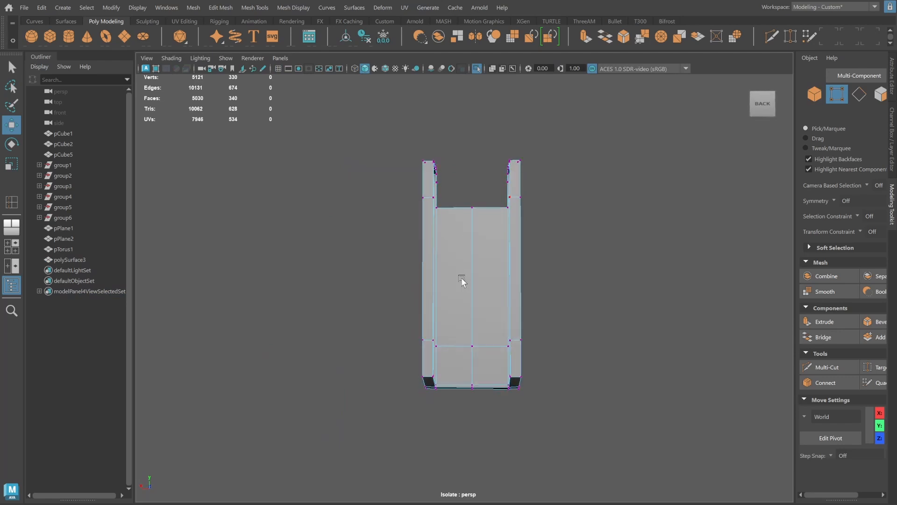
pyautogui.moveTo(464, 334); pyautogui.dragTo(480, 503)
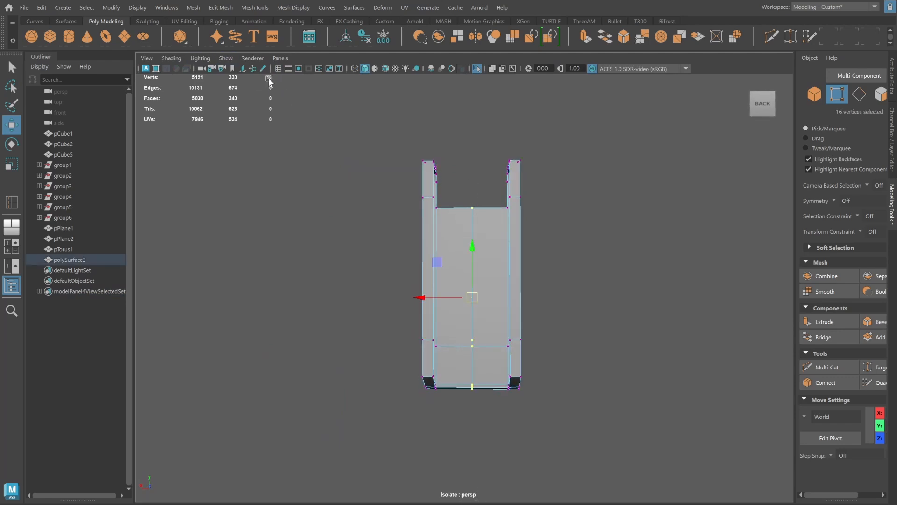
pyautogui.keyDown('shift'); pyautogui.moveTo(427, 120); pyautogui.dragTo(435, 82, button='right'); pyautogui.keyUp('shift')
pyautogui.click(814, 92)
pyautogui.keyDown('alt'); pyautogui.moveTo(530, 243); pyautogui.dragTo(590, 243); pyautogui.keyUp('alt')
pyautogui.keyDown('alt'); pyautogui.moveTo(652, 226); pyautogui.dragTo(598, 225); pyautogui.keyUp('alt')
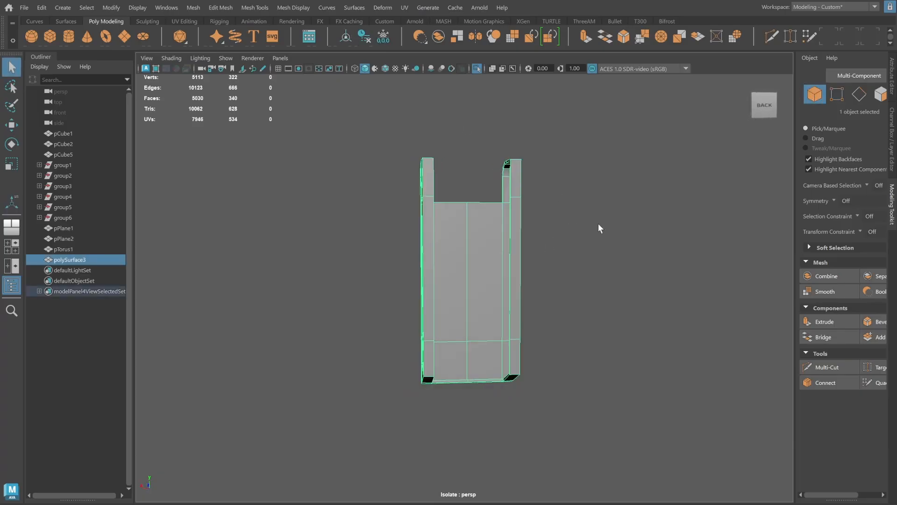
# Turn off isolation and nudge the bracket slightly along Z so it lines up with the wire loop.
pyautogui.keyDown('alt'); pyautogui.moveTo(427, 253); pyautogui.dragTo(485, 276); pyautogui.keyUp('alt')
pyautogui.hotkey('ctrl', '1')
pyautogui.scroll(2, 470, 265)
pyautogui.press('w')
pyautogui.scroll(3, 500, 271)
pyautogui.moveTo(414, 279); pyautogui.dragTo(413, 281)
pyautogui.moveTo(456, 212)
pyautogui.keyDown('alt'); pyautogui.mouseDown()
pyautogui.moveTo(441, 218)
pyautogui.moveTo(447, 222)
pyautogui.mouseUp(); pyautogui.keyUp('alt')
pyautogui.keyDown('alt'); pyautogui.moveTo(447, 222); pyautogui.dragTo(454, 297, button='middle'); pyautogui.keyUp('alt')
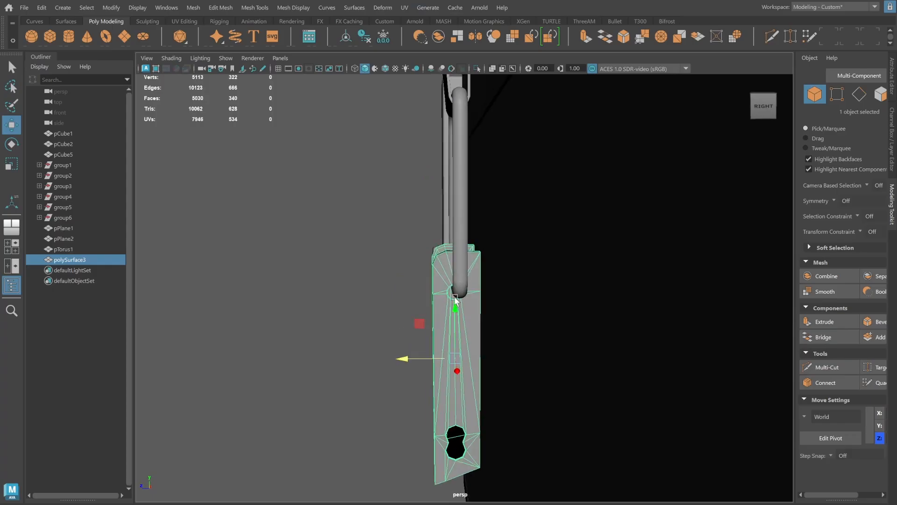
pyautogui.keyDown('alt'); pyautogui.moveTo(455, 297); pyautogui.dragTo(465, 281); pyautogui.keyUp('alt')
# Shift the wire loop slightly outward from the crate along Z.
pyautogui.click(466, 218)
pyautogui.keyDown('alt'); pyautogui.moveTo(509, 210); pyautogui.dragTo(512, 224, button='middle'); pyautogui.keyUp('alt')
pyautogui.moveTo(410, 129); pyautogui.dragTo(405, 129)
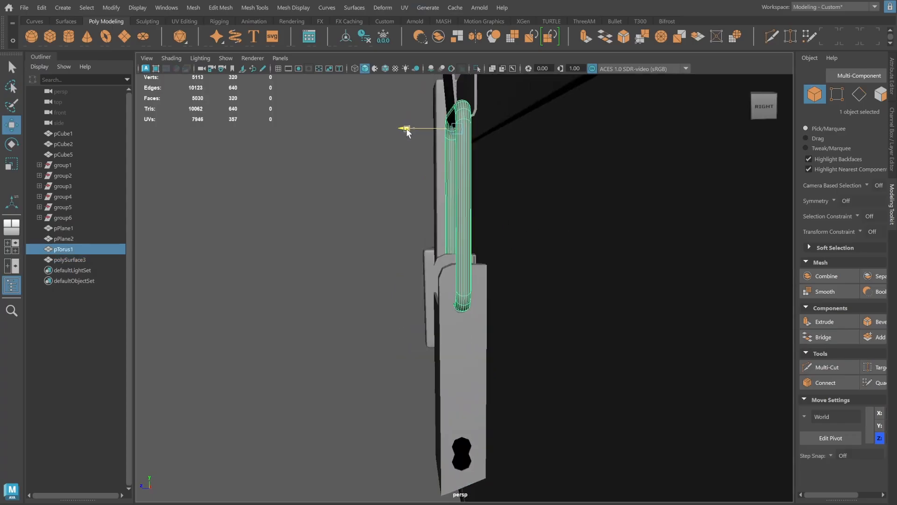
pyautogui.keyDown('alt'); pyautogui.moveTo(488, 171); pyautogui.dragTo(524, 200, button='right'); pyautogui.keyUp('alt')
pyautogui.keyDown('alt'); pyautogui.moveTo(524, 200); pyautogui.dragTo(527, 209); pyautogui.keyUp('alt')
pyautogui.keyDown('alt'); pyautogui.moveTo(526, 209); pyautogui.dragTo(329, 186, button='right'); pyautogui.keyUp('alt')
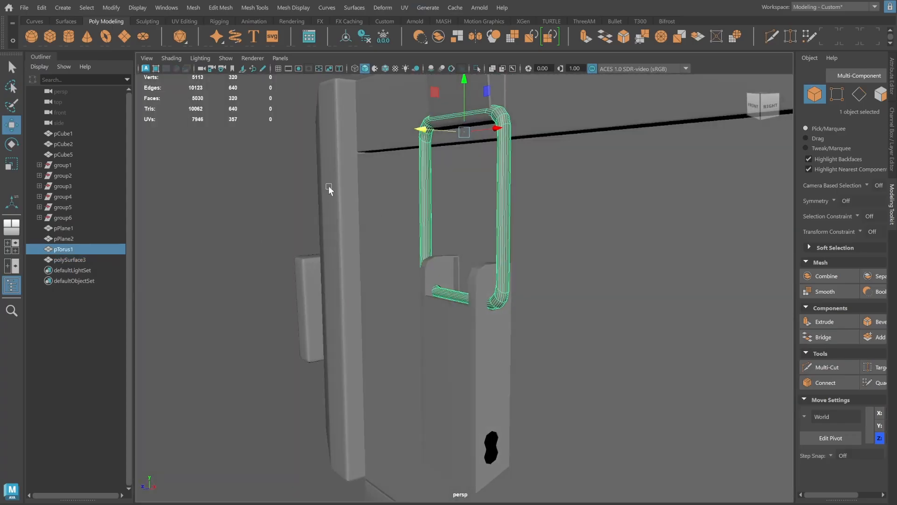
# Shift the curved latch plate above the wire loop outward along Z and deselect it.
pyautogui.keyDown('alt'); pyautogui.moveTo(329, 186); pyautogui.dragTo(423, 224); pyautogui.keyUp('alt')
pyautogui.click(430, 208)
pyautogui.moveTo(507, 221); pyautogui.dragTo(495, 224)
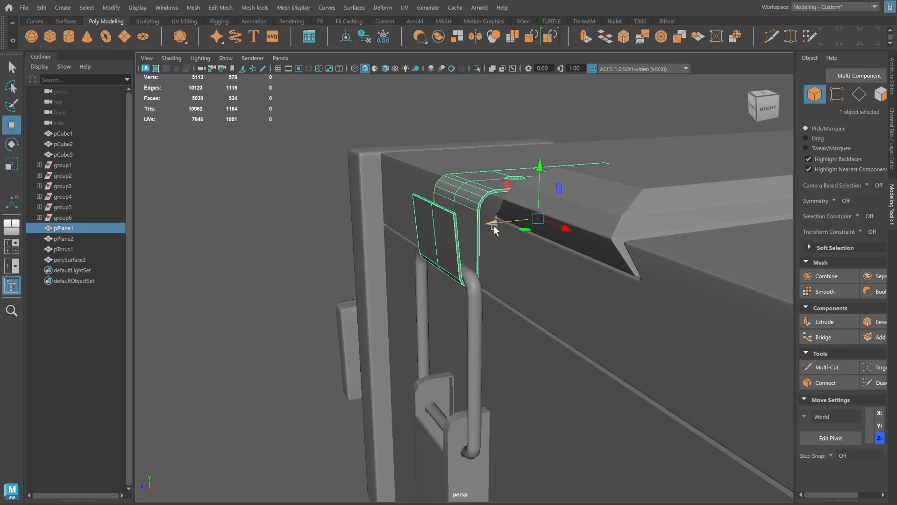
pyautogui.click(420, 126)
# Create a polygon cylinder, place it at the latch bracket, and rotate it -90 degrees about Z.
pyautogui.keyDown('alt'); pyautogui.moveTo(421, 136); pyautogui.dragTo(327, 197, button='right'); pyautogui.keyUp('alt')
pyautogui.keyDown('alt'); pyautogui.moveTo(327, 197); pyautogui.dragTo(412, 268); pyautogui.keyUp('alt')
pyautogui.keyDown('alt'); pyautogui.moveTo(413, 268); pyautogui.dragTo(374, 266, button='right'); pyautogui.keyUp('alt')
pyautogui.keyDown('alt'); pyautogui.moveTo(374, 266); pyautogui.dragTo(503, 275); pyautogui.keyUp('alt')
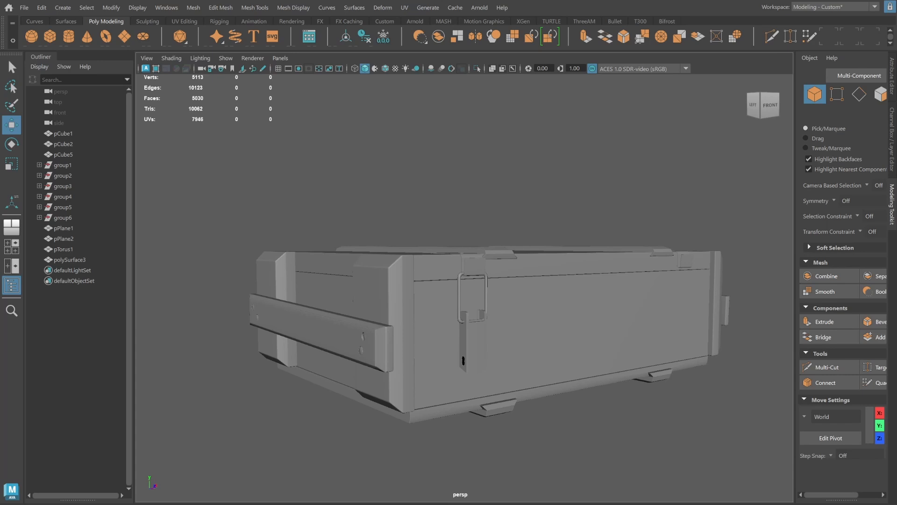
pyautogui.moveTo(491, 278)
pyautogui.keyDown('alt'); pyautogui.mouseDown()
pyautogui.moveTo(512, 281)
pyautogui.moveTo(478, 280)
pyautogui.mouseUp(); pyautogui.keyUp('alt')
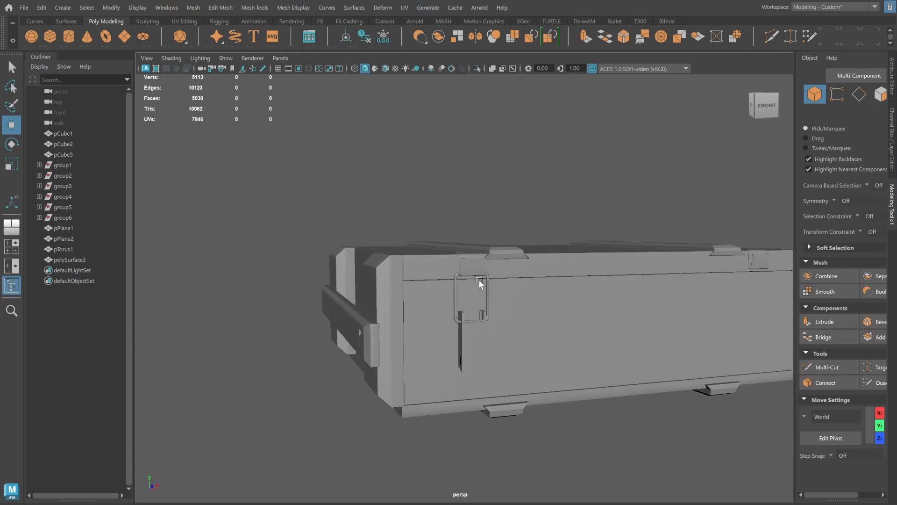
pyautogui.hotkey('ctrl', 'z')
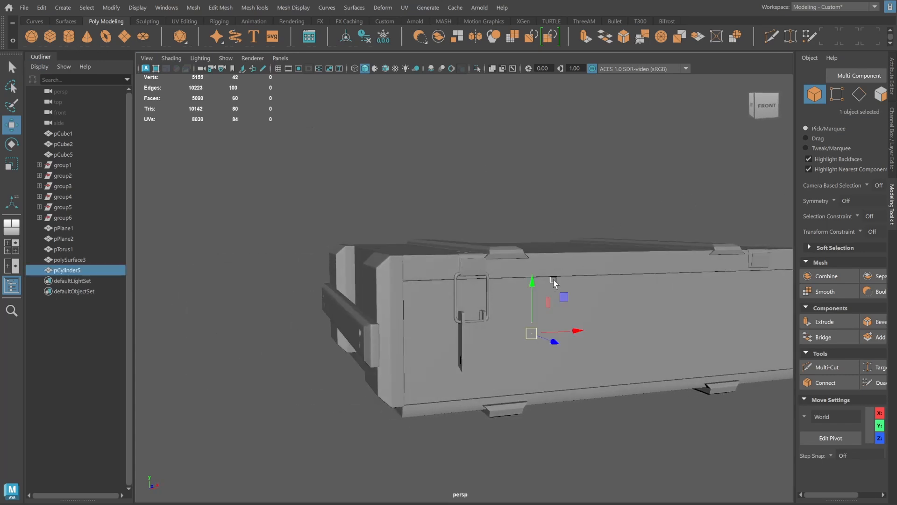
pyautogui.keyDown('alt'); pyautogui.moveTo(553, 279); pyautogui.dragTo(602, 292); pyautogui.keyUp('alt')
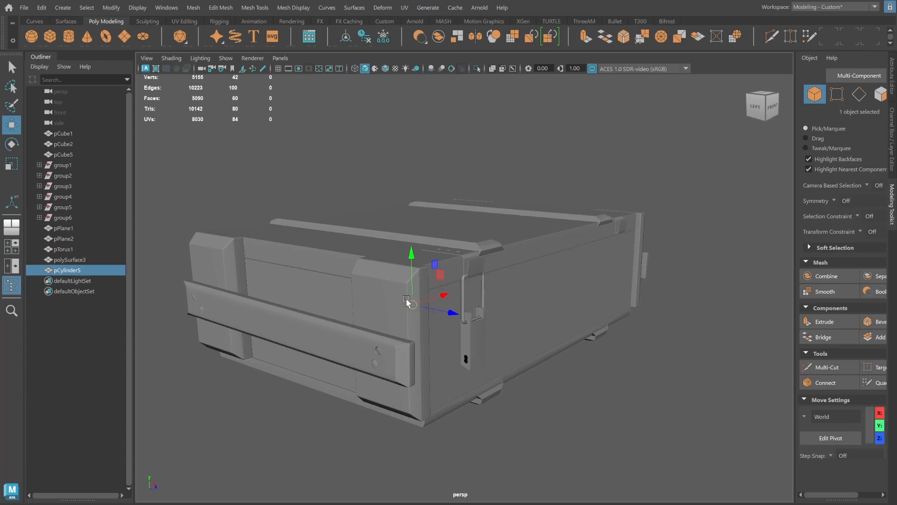
pyautogui.moveTo(411, 304); pyautogui.dragTo(494, 241)
pyautogui.press('e')
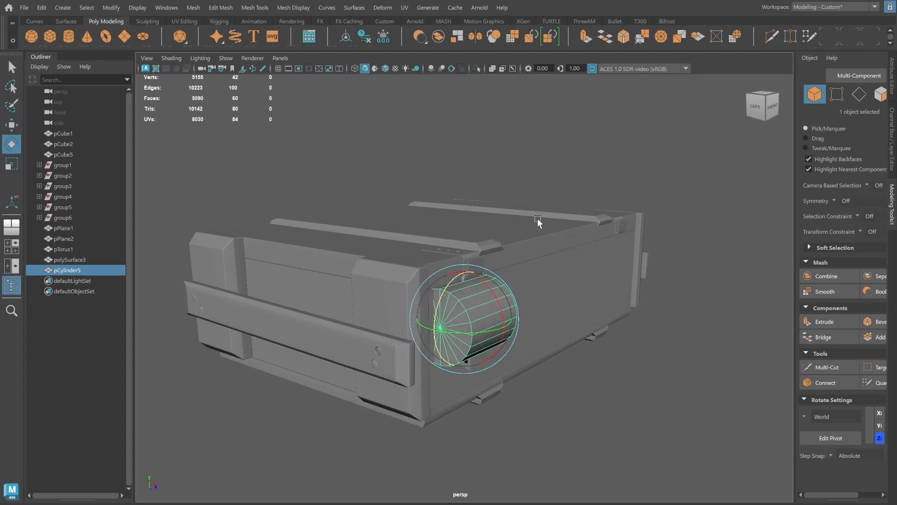
pyautogui.keyDown('alt'); pyautogui.moveTo(526, 267); pyautogui.dragTo(699, 201); pyautogui.keyUp('alt')
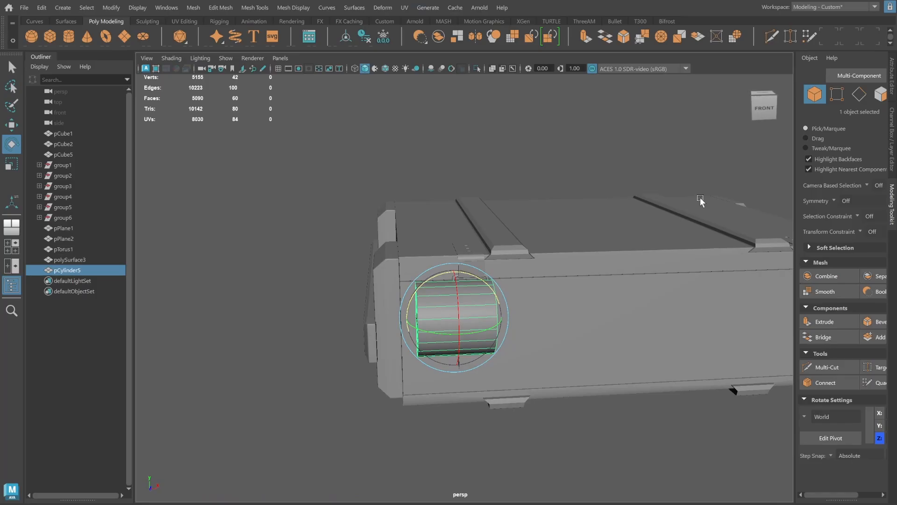
# Set the cylinder's Subdivisions Axis to 16.
pyautogui.click(891, 143)
pyautogui.keyDown('alt'); pyautogui.moveTo(560, 174); pyautogui.dragTo(568, 307); pyautogui.keyUp('alt')
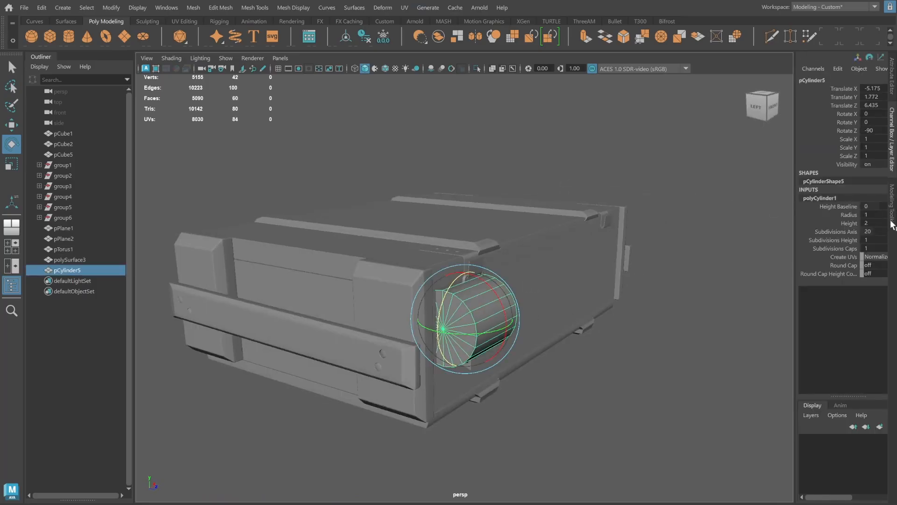
pyautogui.keyDown('ctrl'); pyautogui.moveTo(881, 233); pyautogui.dragTo(857, 240); pyautogui.keyUp('ctrl')
pyautogui.write('6')
pyautogui.press('Return')
# Scale the cylinder down uniformly to 0.066 on all axes.
pyautogui.press('r')
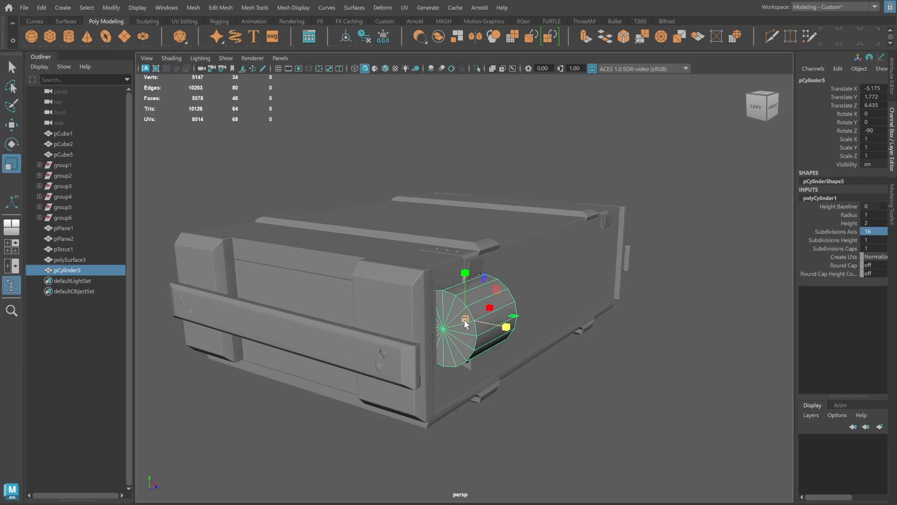
pyautogui.moveTo(466, 321); pyautogui.dragTo(422, 313)
pyautogui.press('space')
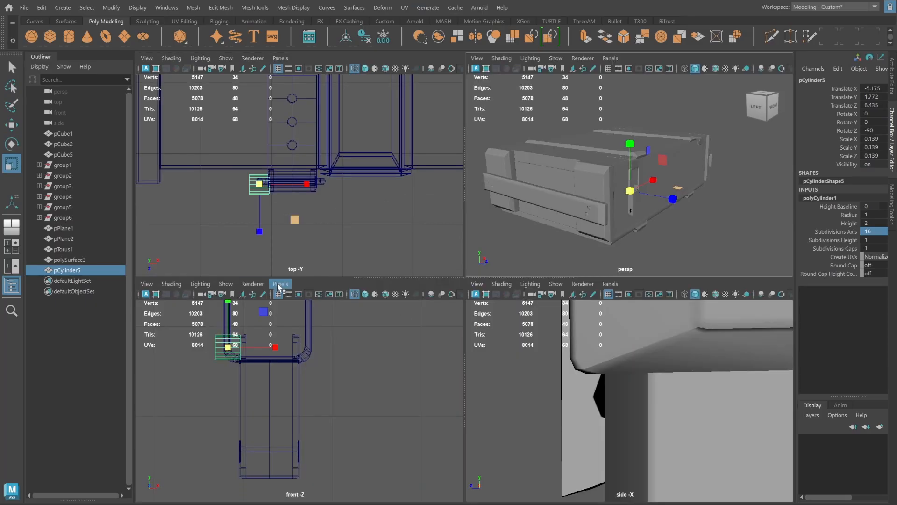
pyautogui.keyDown('alt'); pyautogui.moveTo(276, 361); pyautogui.dragTo(387, 338, button='right'); pyautogui.keyUp('alt')
pyautogui.keyDown('alt'); pyautogui.moveTo(387, 338); pyautogui.dragTo(397, 386, button='middle'); pyautogui.keyUp('alt')
pyautogui.moveTo(194, 362); pyautogui.dragTo(170, 360)
# Place the cylinder at the bracket's arm at Translate X -5.055 and Z 6.392, and scale it to 0.047.
pyautogui.press('w')
pyautogui.moveTo(235, 362); pyautogui.dragTo(253, 365)
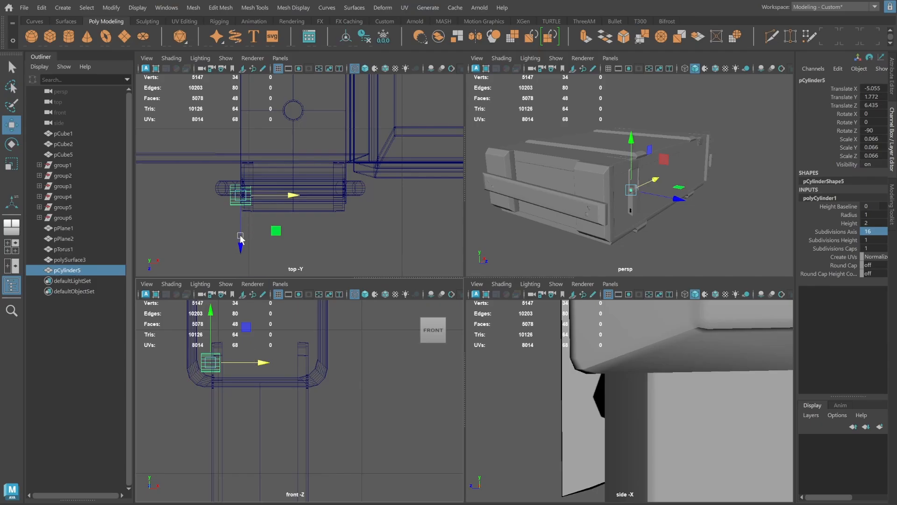
pyautogui.moveTo(240, 236); pyautogui.dragTo(241, 229)
pyautogui.press('r')
pyautogui.moveTo(210, 362); pyautogui.dragTo(197, 362)
# Move the cylinder along X to -5.018 so that its end protrudes slightly from the bracket arm.
pyautogui.press('space')
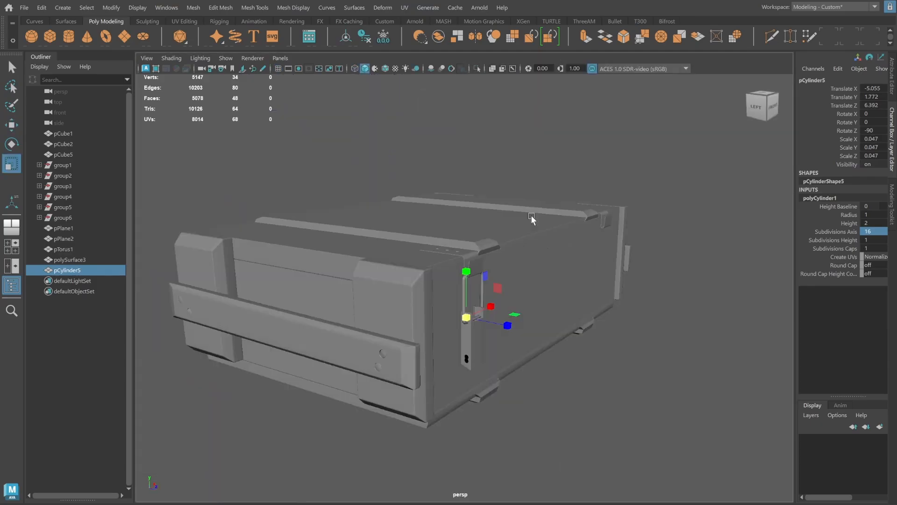
pyautogui.press('f')
pyautogui.keyDown('alt'); pyautogui.moveTo(584, 233); pyautogui.dragTo(528, 235, button='right'); pyautogui.keyUp('alt')
pyautogui.keyDown('alt'); pyautogui.moveTo(528, 234); pyautogui.dragTo(506, 267); pyautogui.keyUp('alt')
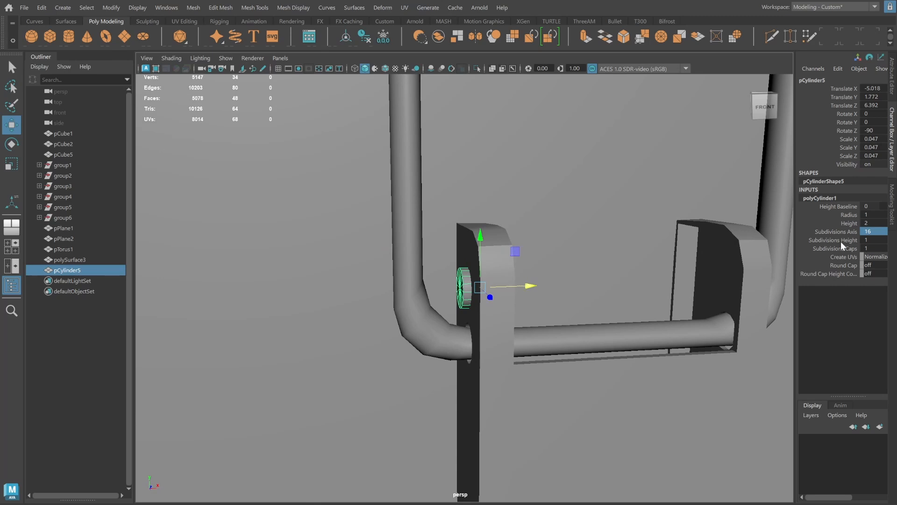
# Stretch the cylinder into a pin through both bracket arms by moving its inner end vertices along X, then return to object selection.
pyautogui.click(893, 204)
pyautogui.click(836, 94)
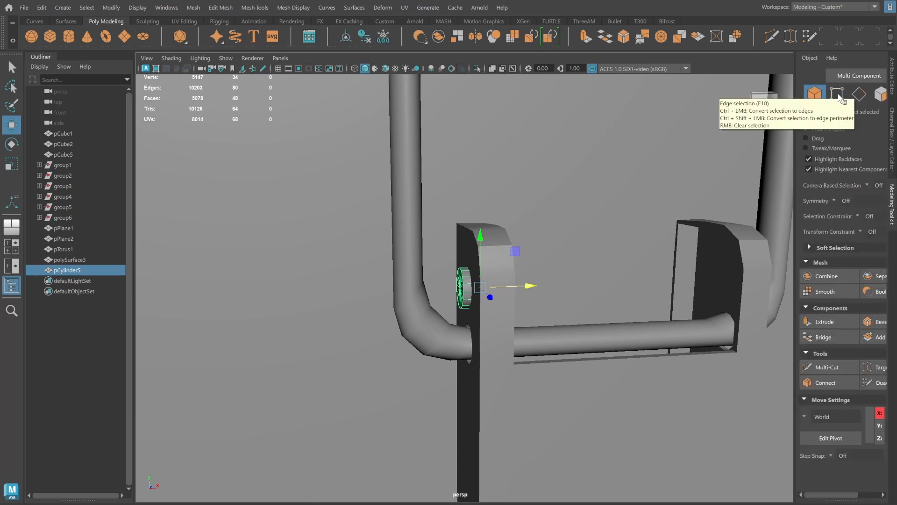
pyautogui.scroll(-2, 547, 292)
pyautogui.press('space')
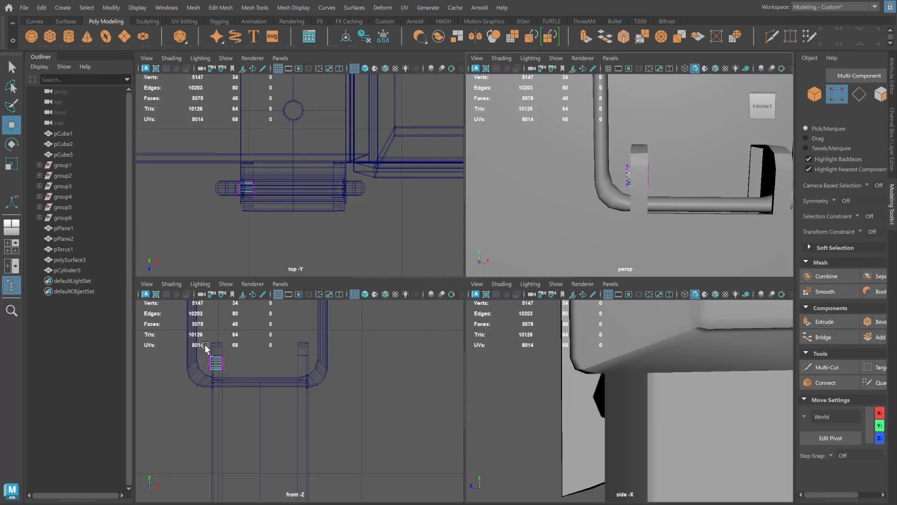
pyautogui.moveTo(218, 347); pyautogui.dragTo(237, 401)
pyautogui.moveTo(281, 369); pyautogui.dragTo(364, 366)
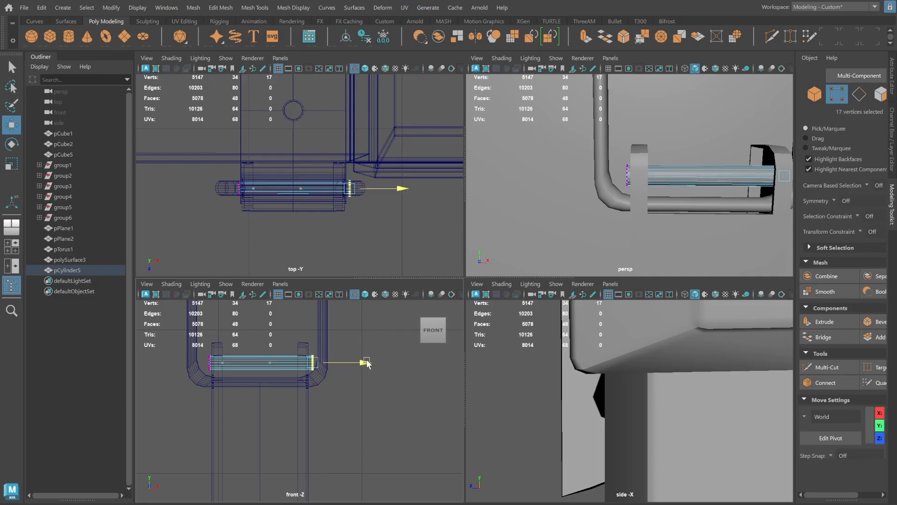
pyautogui.press('space')
pyautogui.keyDown('alt'); pyautogui.moveTo(645, 230); pyautogui.dragTo(526, 240, button='middle'); pyautogui.keyUp('alt')
pyautogui.moveTo(608, 261)
pyautogui.keyDown('alt'); pyautogui.mouseDown()
pyautogui.moveTo(573, 264)
pyautogui.moveTo(607, 260)
pyautogui.mouseUp(); pyautogui.keyUp('alt')
pyautogui.keyDown('alt'); pyautogui.moveTo(672, 196); pyautogui.dragTo(650, 198); pyautogui.keyUp('alt')
pyautogui.click(815, 95)
# Center the pin cylinder's pivot and activate the Scale tool on it.
pyautogui.keyDown('alt'); pyautogui.moveTo(537, 241); pyautogui.dragTo(574, 242); pyautogui.keyUp('alt')
pyautogui.keyDown('alt'); pyautogui.moveTo(574, 242); pyautogui.dragTo(400, 153, button='right'); pyautogui.keyUp('alt')
pyautogui.click(403, 125)
pyautogui.keyDown('alt'); pyautogui.moveTo(497, 248); pyautogui.dragTo(472, 255); pyautogui.keyUp('alt')
pyautogui.keyDown('alt'); pyautogui.moveTo(470, 255); pyautogui.dragTo(563, 257, button='right'); pyautogui.keyUp('alt')
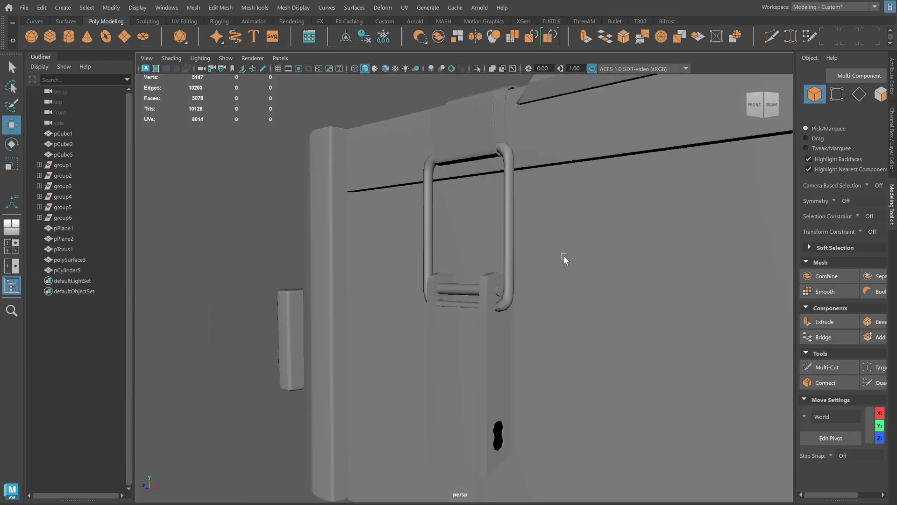
pyautogui.scroll(3, 486, 277)
pyautogui.click(486, 279)
pyautogui.keyDown('alt'); pyautogui.moveTo(486, 279); pyautogui.dragTo(531, 285); pyautogui.keyUp('alt')
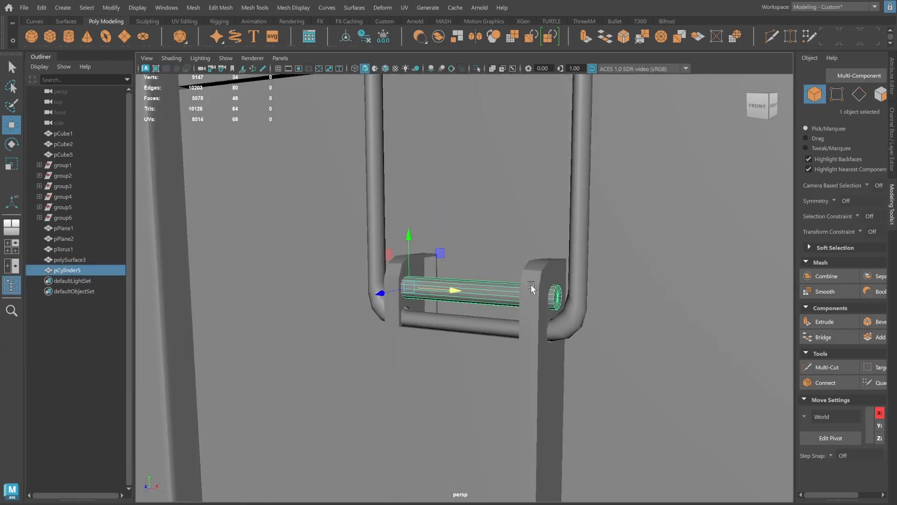
pyautogui.click(353, 36)
pyautogui.keyDown('alt'); pyautogui.moveTo(444, 295); pyautogui.dragTo(467, 252); pyautogui.keyUp('alt')
pyautogui.press('r')
pyautogui.keyDown('alt'); pyautogui.moveTo(468, 252); pyautogui.dragTo(386, 236, button='right'); pyautogui.keyUp('alt')
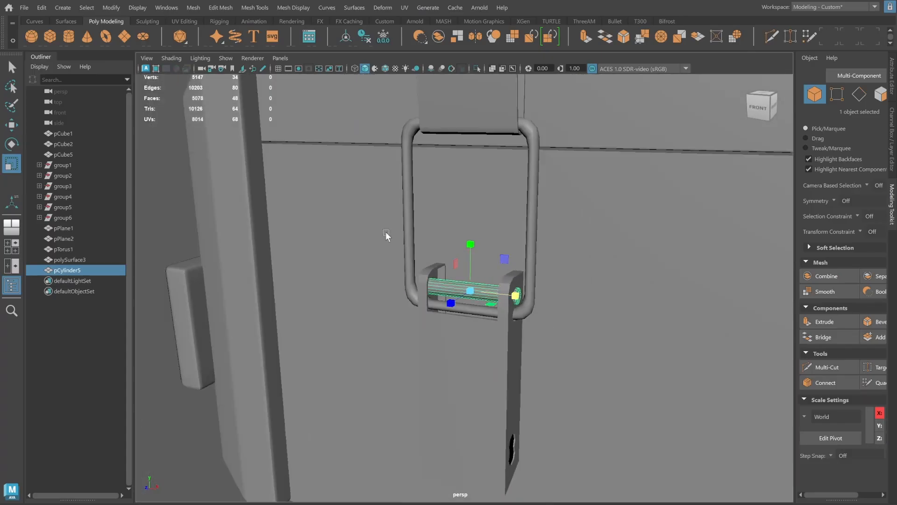
# Insert two equally spaced edge loops around the pin cylinder between the bracket arms.
pyautogui.click(178, 241)
pyautogui.keyDown('alt'); pyautogui.moveTo(346, 243); pyautogui.dragTo(449, 280); pyautogui.keyUp('alt')
pyautogui.click(462, 294)
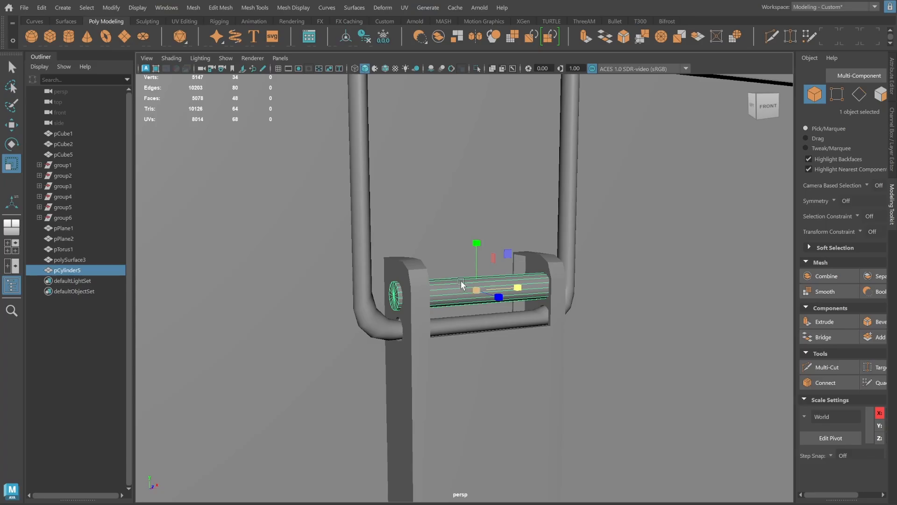
pyautogui.keyDown('alt'); pyautogui.moveTo(451, 285); pyautogui.dragTo(603, 292, button='right'); pyautogui.keyUp('alt')
pyautogui.keyDown('alt'); pyautogui.moveTo(525, 287); pyautogui.dragTo(537, 289); pyautogui.keyUp('alt')
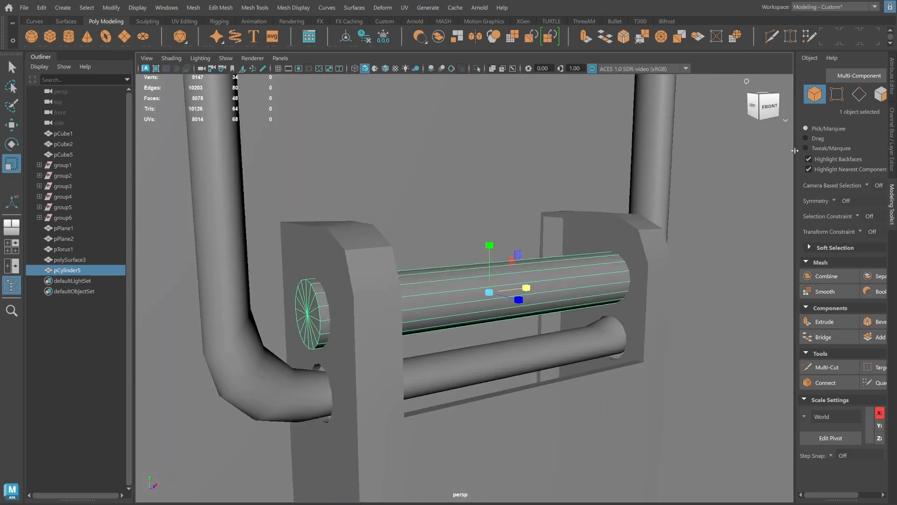
pyautogui.keyDown('alt'); pyautogui.moveTo(624, 238); pyautogui.dragTo(563, 243); pyautogui.keyUp('alt')
pyautogui.keyDown('shift'); pyautogui.rightClick(546, 198); pyautogui.keyUp('shift')
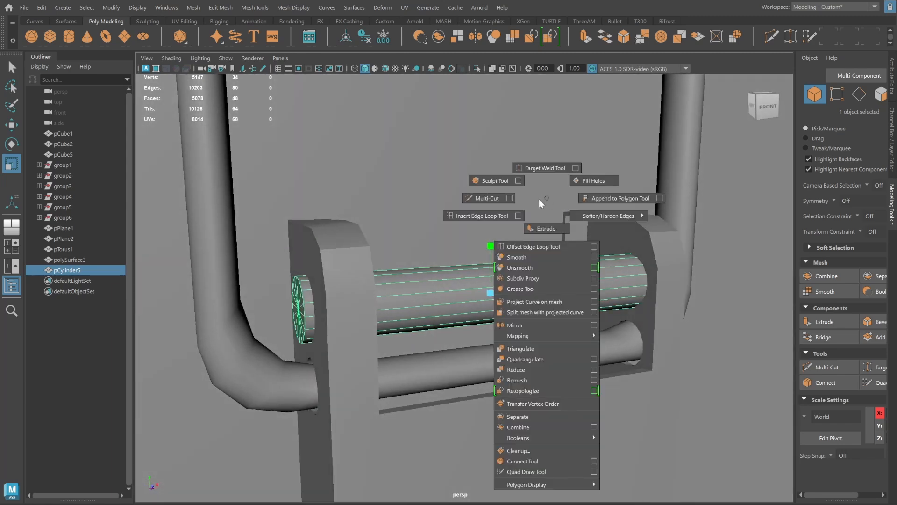
pyautogui.click(518, 215)
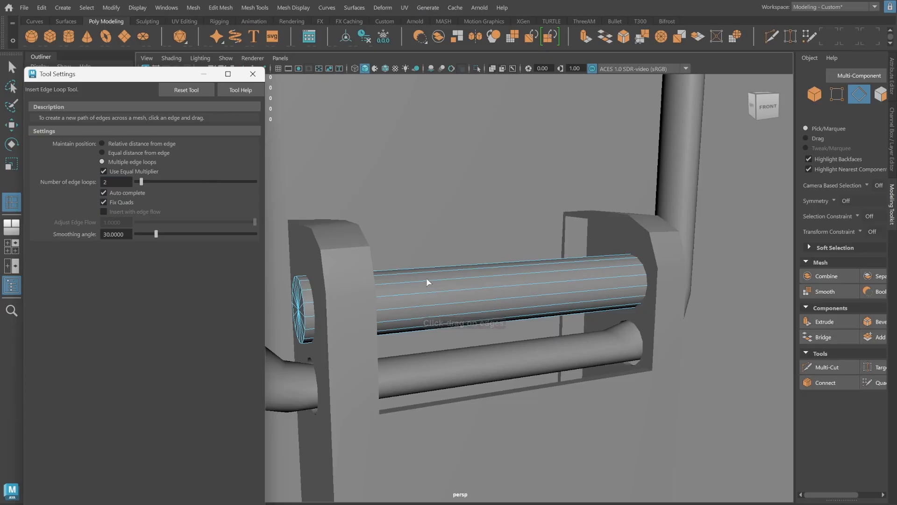
pyautogui.keyDown('alt'); pyautogui.moveTo(504, 290); pyautogui.dragTo(501, 291); pyautogui.keyUp('alt')
pyautogui.press('q')
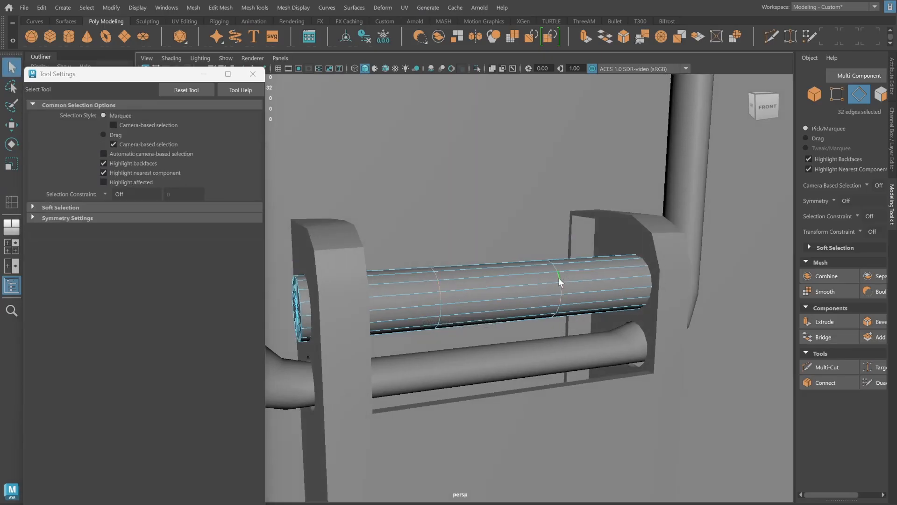
# Spread the two new edge loops apart along X to the outer sides of the bracket arms, and close the tool settings.
pyautogui.press('r')
pyautogui.moveTo(532, 290); pyautogui.dragTo(534, 290)
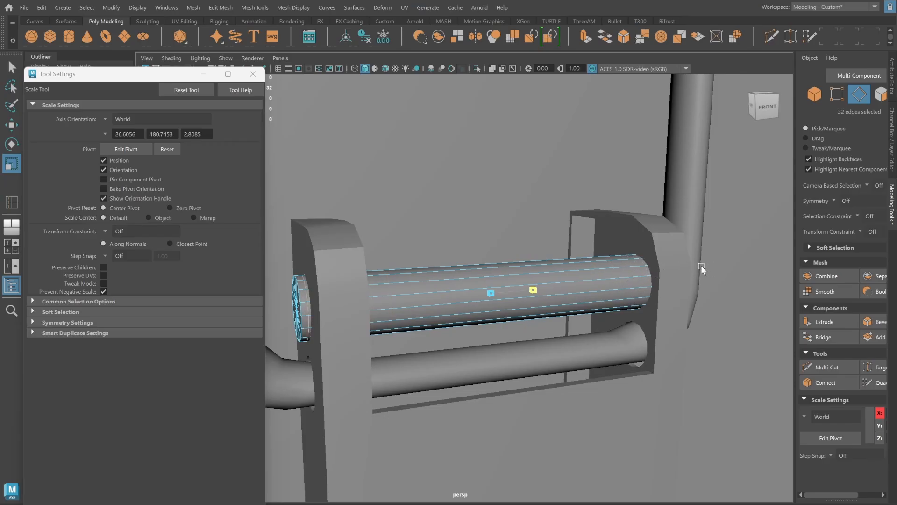
pyautogui.keyDown('alt'); pyautogui.moveTo(701, 265); pyautogui.dragTo(581, 254); pyautogui.keyUp('alt')
pyautogui.press('q')
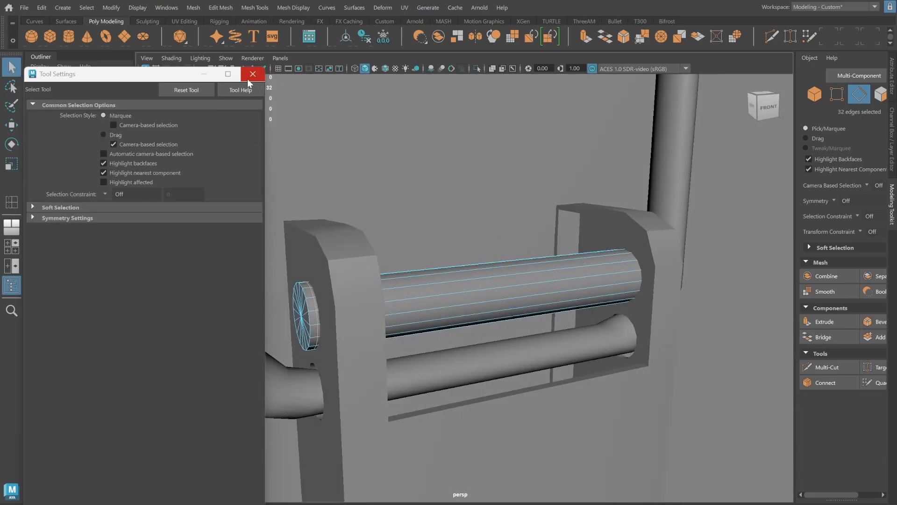
pyautogui.click(253, 74)
# Extrude the face rings at both protruding pin ends outward to form wider pin heads.
pyautogui.click(880, 94)
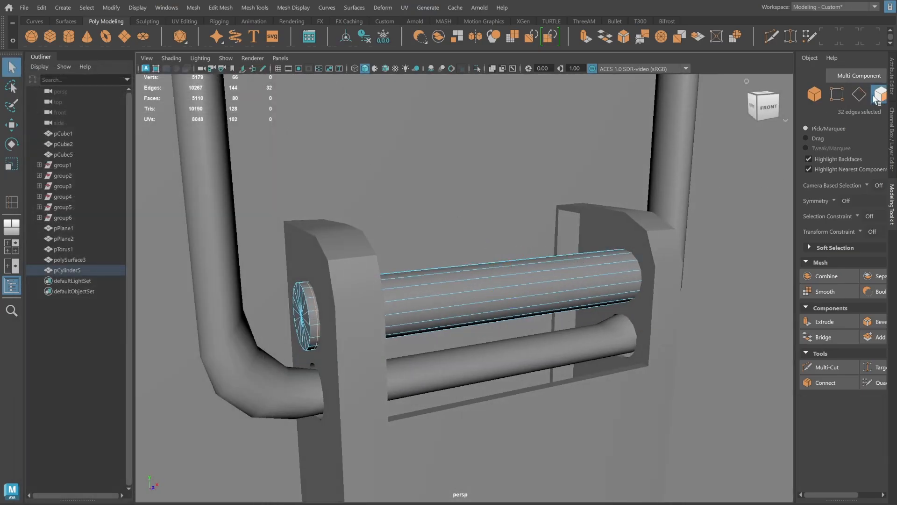
pyautogui.click(313, 317)
pyautogui.keyDown('shift'); pyautogui.doubleClick(312, 312); pyautogui.keyUp('shift')
pyautogui.keyDown('alt'); pyautogui.moveTo(678, 295); pyautogui.dragTo(618, 310); pyautogui.keyUp('alt')
pyautogui.keyDown('shift'); pyautogui.click(645, 312); pyautogui.keyUp('shift')
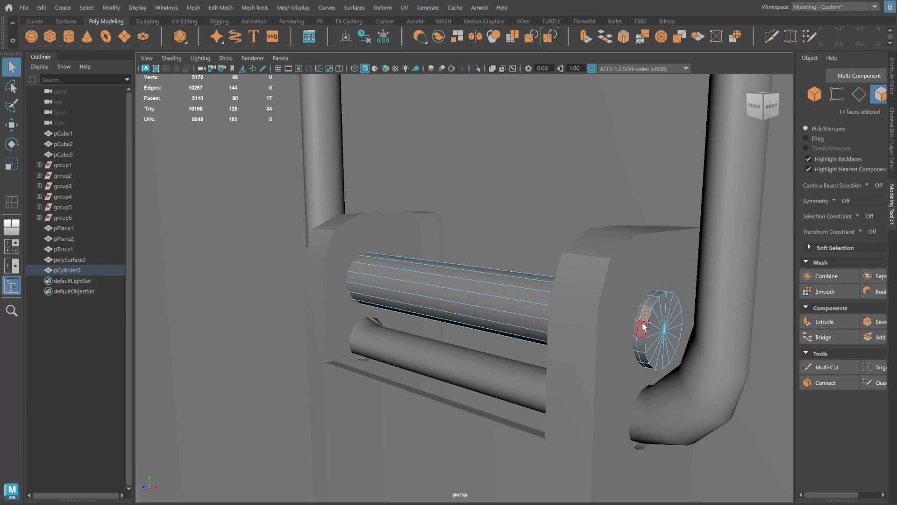
pyautogui.keyDown('shift'); pyautogui.doubleClick(641, 323); pyautogui.keyUp('shift')
pyautogui.keyDown('alt'); pyautogui.moveTo(479, 274); pyautogui.dragTo(500, 266); pyautogui.keyUp('alt')
pyautogui.keyDown('shift'); pyautogui.moveTo(500, 265); pyautogui.dragTo(475, 281, button='right'); pyautogui.keyUp('shift')
pyautogui.keyDown('alt'); pyautogui.moveTo(476, 281); pyautogui.dragTo(390, 287); pyautogui.keyUp('alt')
pyautogui.keyDown('alt'); pyautogui.moveTo(329, 325); pyautogui.dragTo(321, 335); pyautogui.keyUp('alt')
pyautogui.keyDown('alt'); pyautogui.moveTo(446, 246); pyautogui.dragTo(419, 248); pyautogui.keyUp('alt')
# Return to object selection and scale the pin slightly shorter along X so that its heads sit closer to the arms.
pyautogui.press('r')
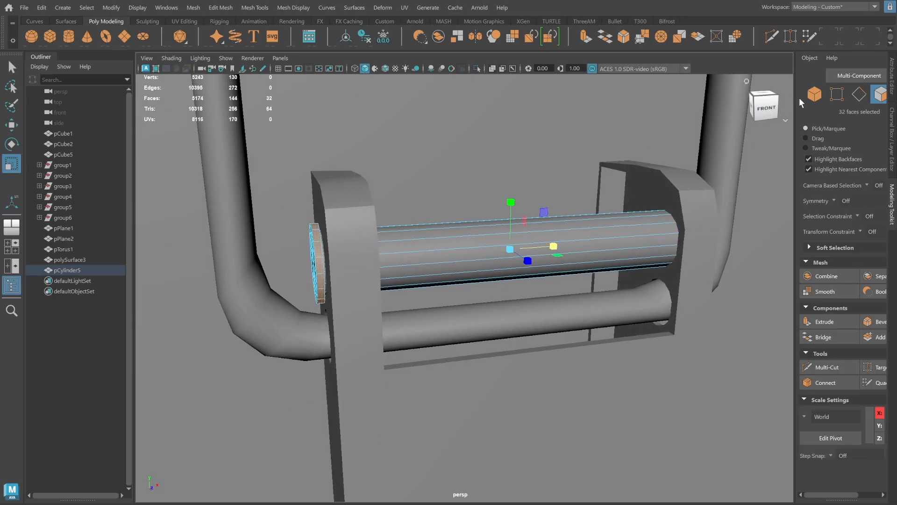
pyautogui.click(814, 95)
pyautogui.moveTo(555, 250); pyautogui.dragTo(551, 246)
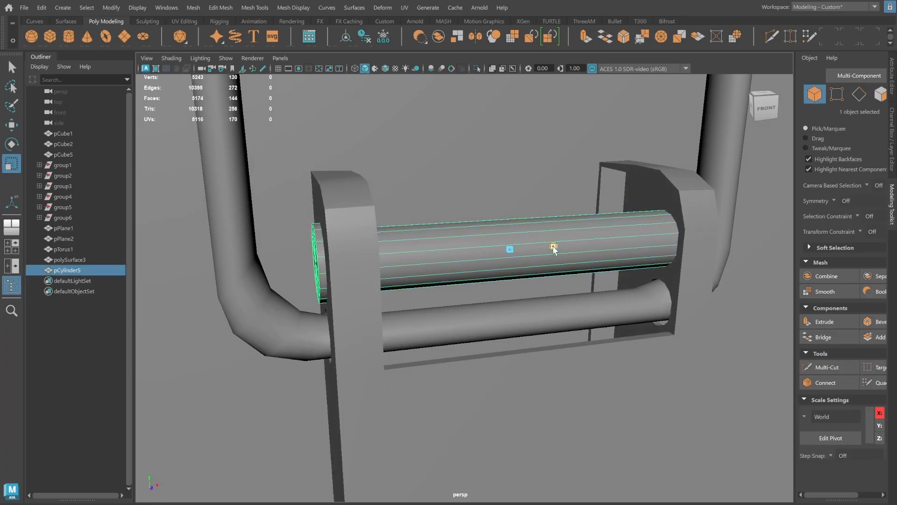
# Bevel the rim edge loops of the pin heads with a fraction of 0.7, then return to object selection.
pyautogui.click(858, 96)
pyautogui.keyDown('alt'); pyautogui.moveTo(394, 238); pyautogui.dragTo(414, 238); pyautogui.keyUp('alt')
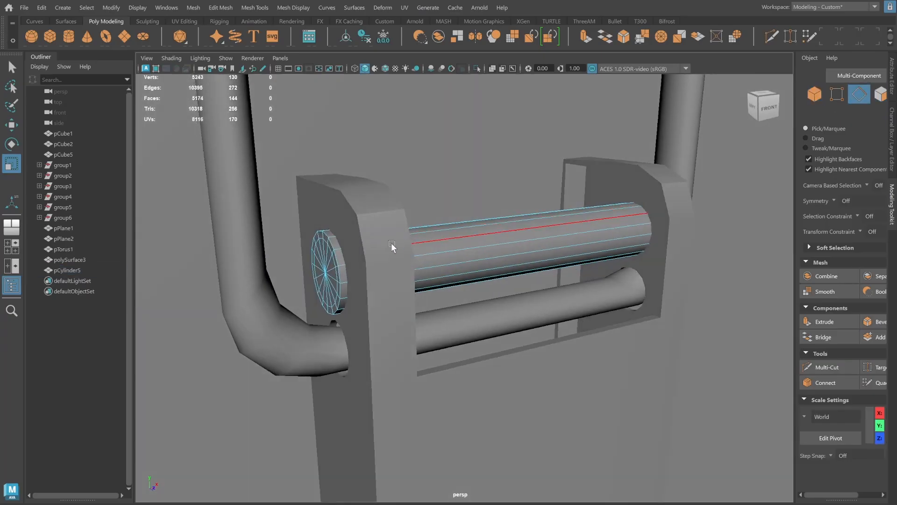
pyautogui.keyDown('alt'); pyautogui.moveTo(589, 209); pyautogui.dragTo(525, 234); pyautogui.keyUp('alt')
pyautogui.press('w')
pyautogui.doubleClick(318, 262)
pyautogui.keyDown('shift'); pyautogui.moveTo(714, 226); pyautogui.dragTo(750, 231, button='right'); pyautogui.keyUp('shift')
pyautogui.keyDown('alt'); pyautogui.moveTo(750, 232); pyautogui.dragTo(673, 224); pyautogui.keyUp('alt')
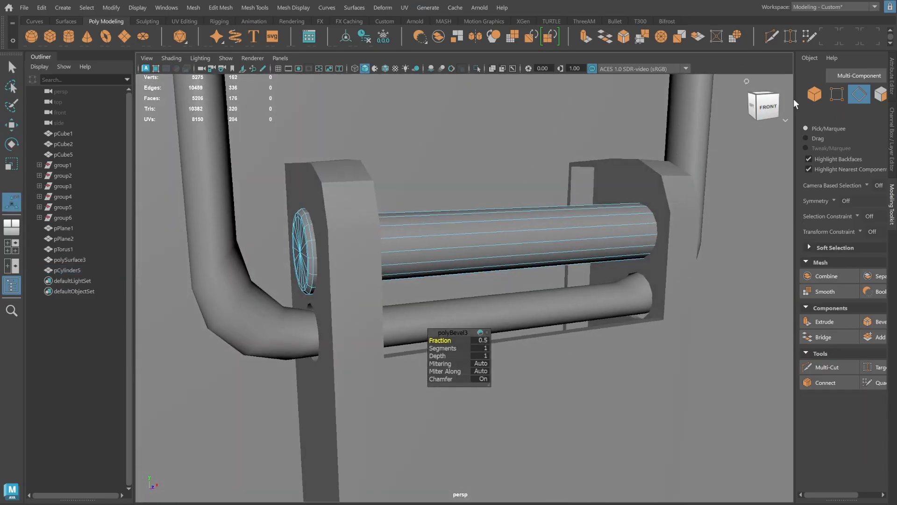
pyautogui.moveTo(442, 339); pyautogui.dragTo(441, 347)
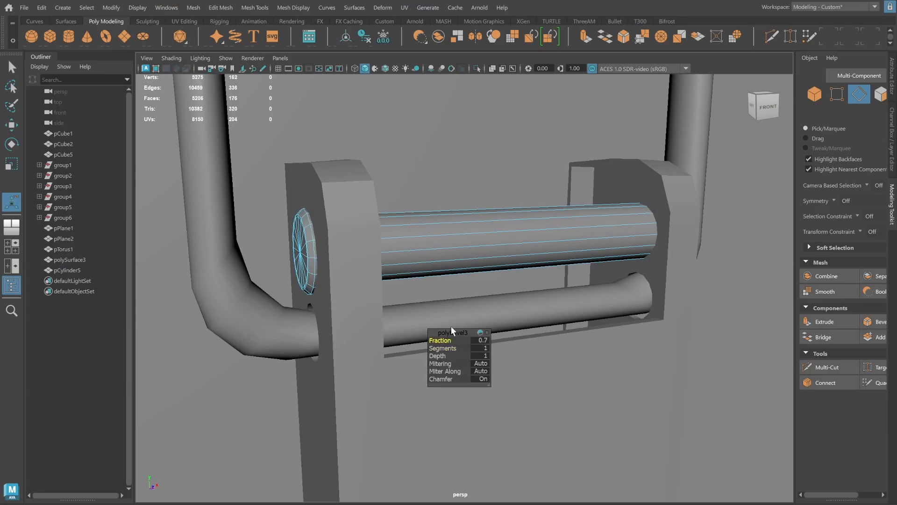
pyautogui.click(814, 94)
pyautogui.press('w')
pyautogui.moveTo(537, 237); pyautogui.dragTo(514, 220)
pyautogui.keyDown('alt'); pyautogui.moveTo(548, 218); pyautogui.dragTo(403, 198, button='right'); pyautogui.keyUp('alt')
pyautogui.keyDown('alt'); pyautogui.moveTo(472, 211); pyautogui.dragTo(420, 211, button='right'); pyautogui.keyUp('alt')
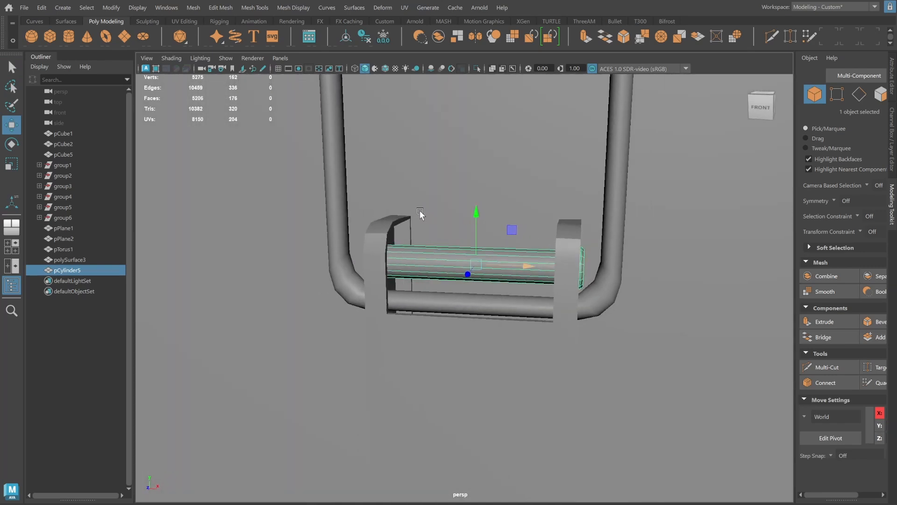
pyautogui.keyDown('alt'); pyautogui.moveTo(420, 214); pyautogui.dragTo(444, 212); pyautogui.keyUp('alt')
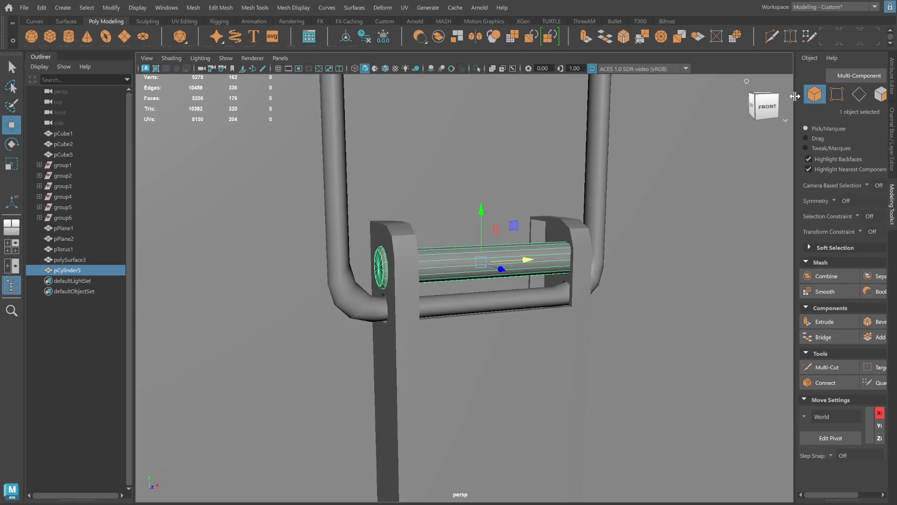
# Bevel an edge loop around each of the two pin heads to round them further, then return to object selection.
pyautogui.click(860, 95)
pyautogui.scroll(5, 462, 213)
pyautogui.doubleClick(290, 230)
pyautogui.keyDown('alt'); pyautogui.moveTo(321, 231); pyautogui.dragTo(210, 228); pyautogui.keyUp('alt')
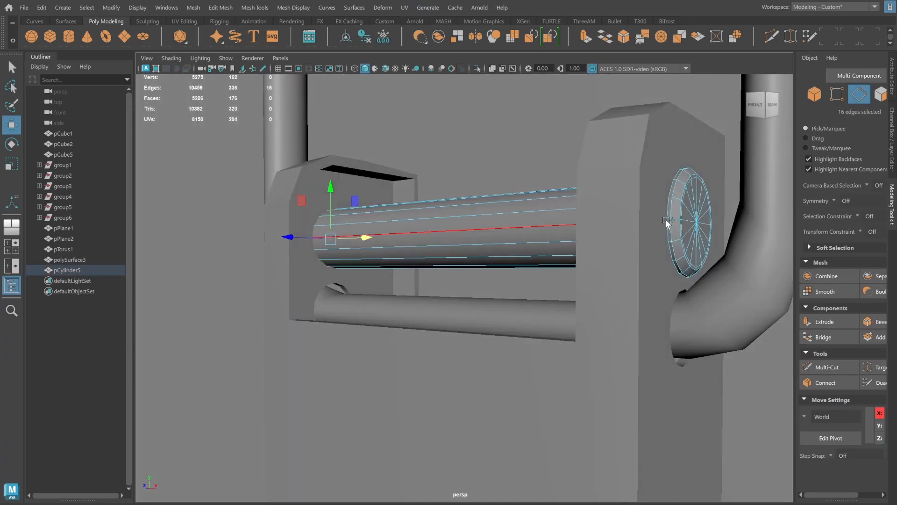
pyautogui.keyDown('shift'); pyautogui.doubleClick(666, 225); pyautogui.keyUp('shift')
pyautogui.keyDown('alt'); pyautogui.moveTo(633, 225); pyautogui.dragTo(310, 244); pyautogui.keyUp('alt')
pyautogui.keyDown('shift'); pyautogui.moveTo(395, 201); pyautogui.dragTo(444, 227, button='right'); pyautogui.keyUp('shift')
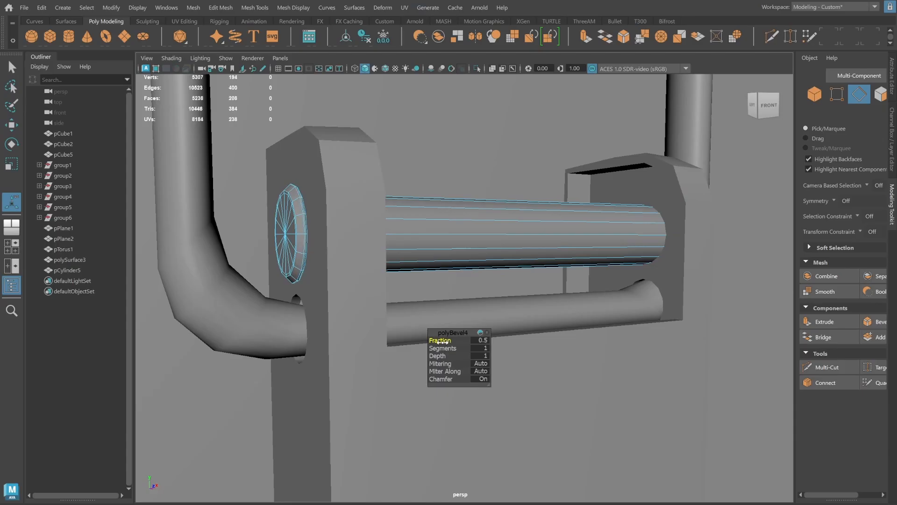
pyautogui.scroll(-1, 446, 342)
pyautogui.click(815, 96)
# Select the pin and fine-tune its scale and position within the bracket arms, undoing the unwanted adjustment.
pyautogui.scroll(-8, 560, 224)
pyautogui.keyDown('alt'); pyautogui.moveTo(560, 224); pyautogui.dragTo(508, 231); pyautogui.keyUp('alt')
pyautogui.click(188, 225)
pyautogui.click(474, 277)
pyautogui.scroll(5, 461, 262)
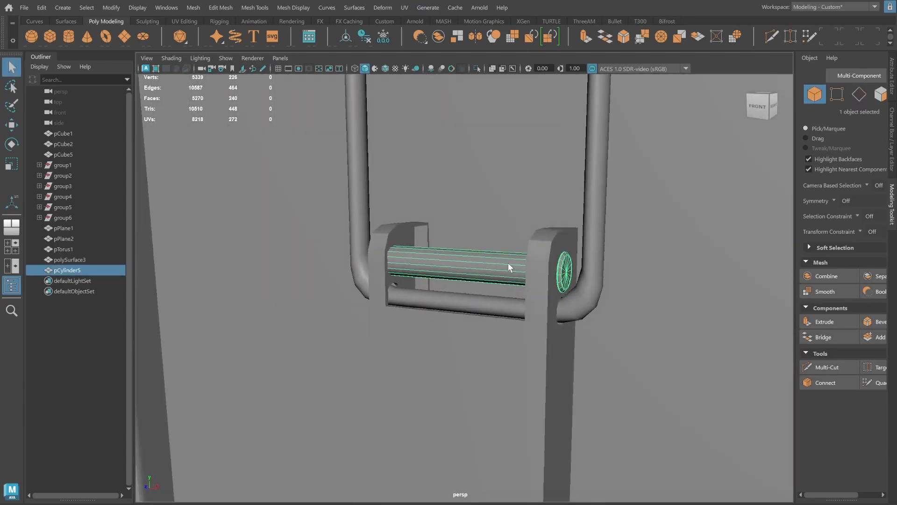
pyautogui.press('r')
pyautogui.moveTo(471, 266); pyautogui.dragTo(546, 237)
pyautogui.moveTo(525, 265); pyautogui.dragTo(480, 215)
pyautogui.hotkey('ctrl', 'z')
pyautogui.press('w')
pyautogui.press('r')
pyautogui.keyDown('alt'); pyautogui.moveTo(477, 259); pyautogui.dragTo(484, 238); pyautogui.keyUp('alt')
pyautogui.press('w')
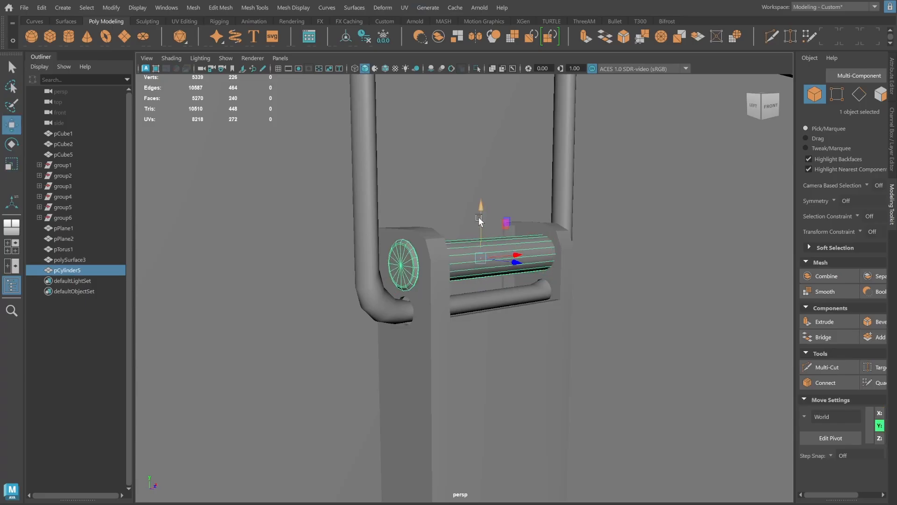
pyautogui.keyDown('alt'); pyautogui.moveTo(628, 229); pyautogui.dragTo(535, 250, button='right'); pyautogui.keyUp('alt')
pyautogui.keyDown('alt'); pyautogui.moveTo(535, 250); pyautogui.dragTo(467, 233); pyautogui.keyUp('alt')
pyautogui.click(486, 144)
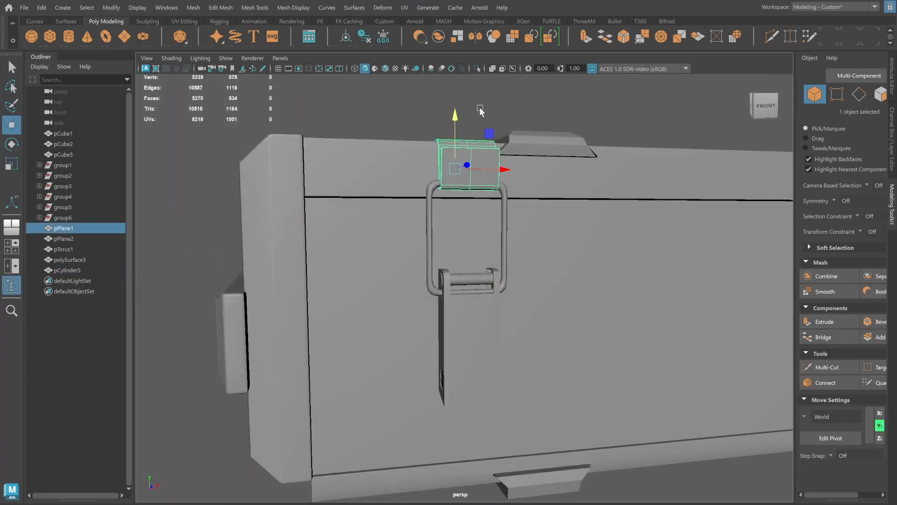
pyautogui.click(480, 110)
pyautogui.keyDown('alt'); pyautogui.moveTo(481, 112); pyautogui.dragTo(481, 178); pyautogui.keyUp('alt')
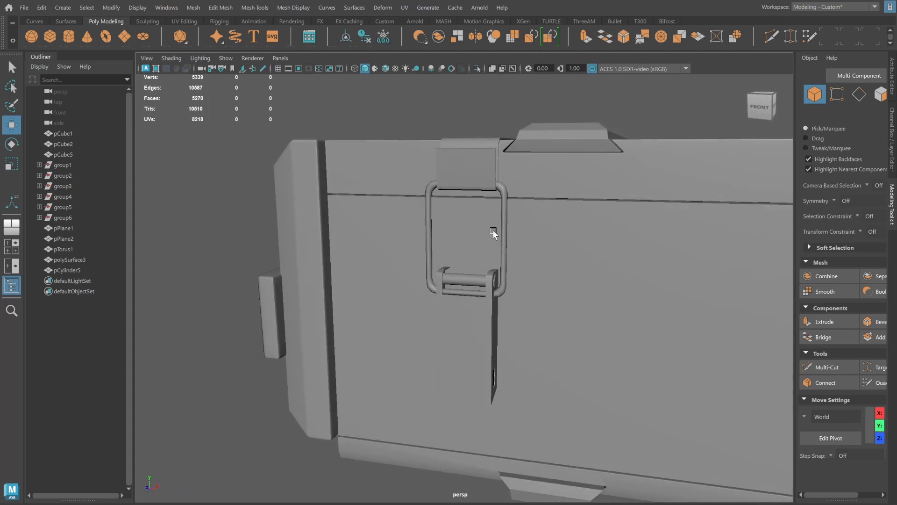
pyautogui.moveTo(493, 230)
pyautogui.keyDown('alt'); pyautogui.mouseDown()
pyautogui.moveTo(487, 238)
pyautogui.moveTo(464, 233)
pyautogui.moveTo(493, 245)
pyautogui.mouseUp(); pyautogui.keyUp('alt')
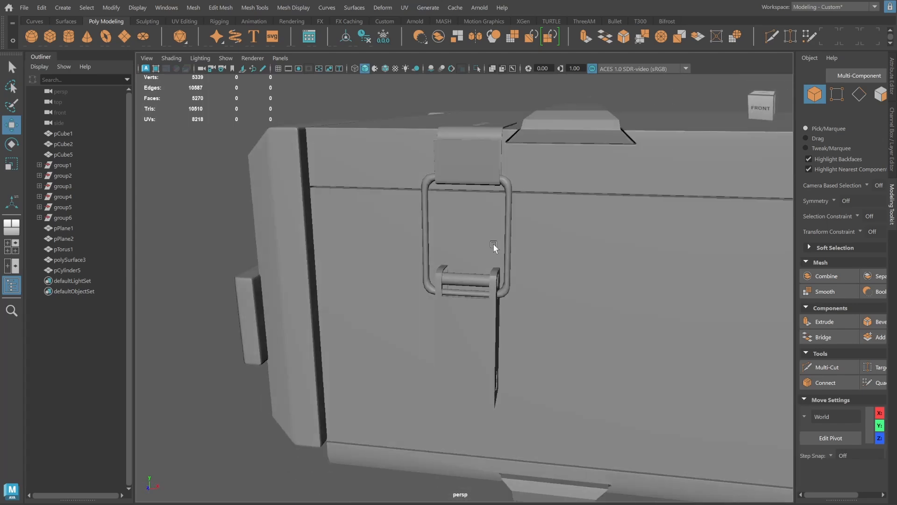
# In the front view, move the lower vertices of the wire loop and bracket slightly down along Y, leaving out the bracket's top vertices.
pyautogui.click(463, 334)
pyautogui.keyDown('shift'); pyautogui.click(508, 259); pyautogui.keyUp('shift')
pyautogui.press('space')
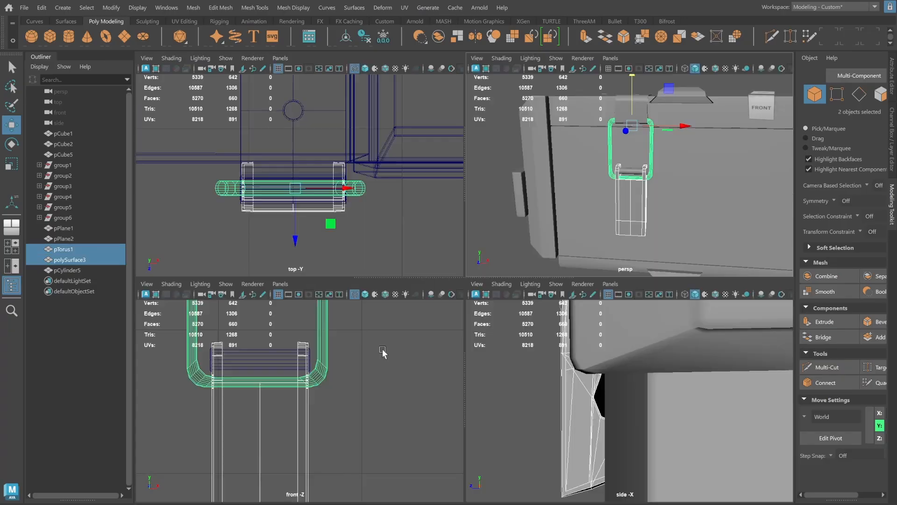
pyautogui.press('space')
pyautogui.scroll(-8, 440, 326)
pyautogui.scroll(4, 486, 314)
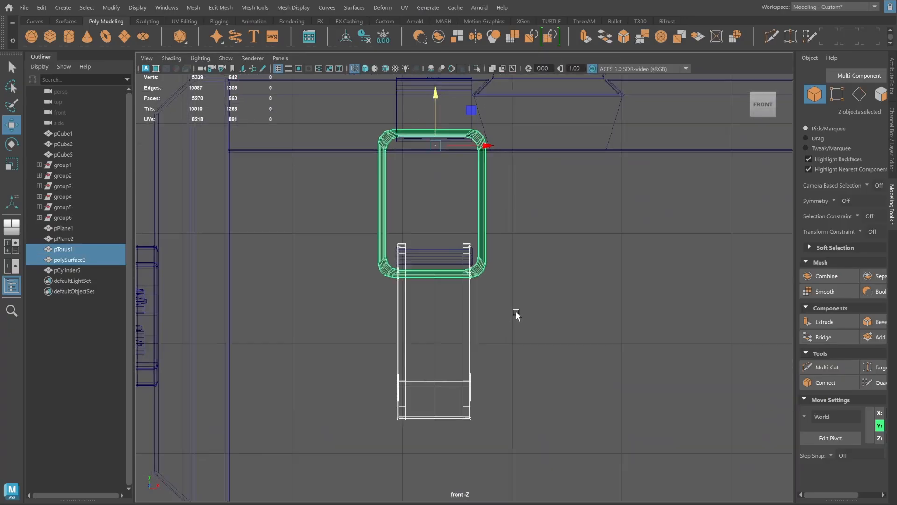
pyautogui.click(835, 94)
pyautogui.moveTo(369, 253); pyautogui.dragTo(625, 473)
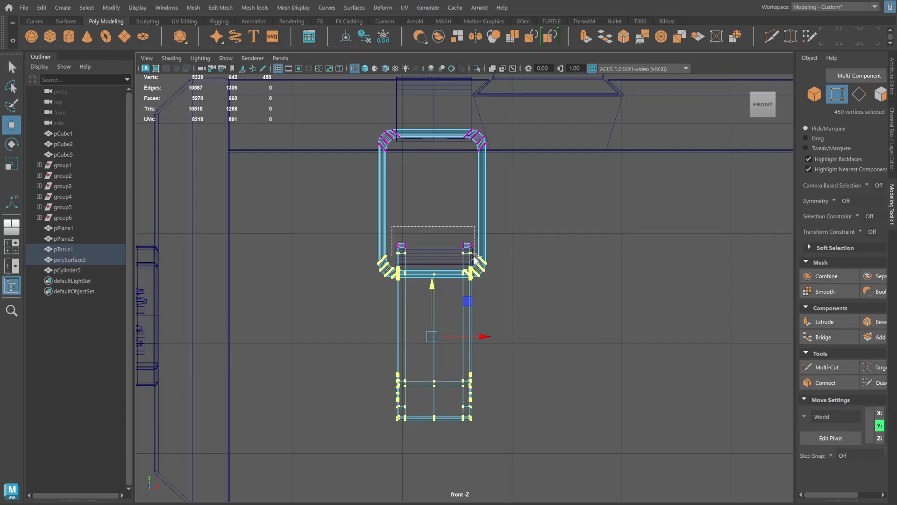
pyautogui.keyDown('ctrl'); pyautogui.moveTo(475, 257); pyautogui.dragTo(475, 258); pyautogui.keyUp('ctrl')
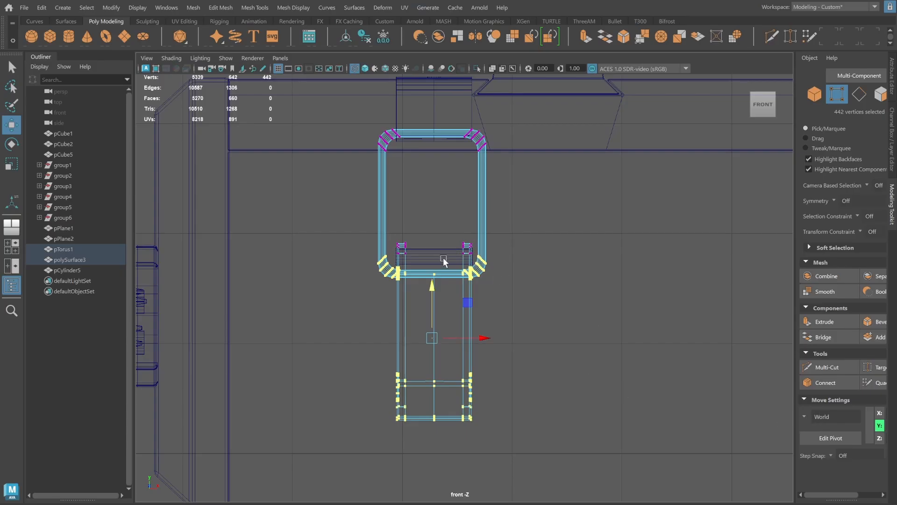
pyautogui.moveTo(431, 284); pyautogui.dragTo(431, 295)
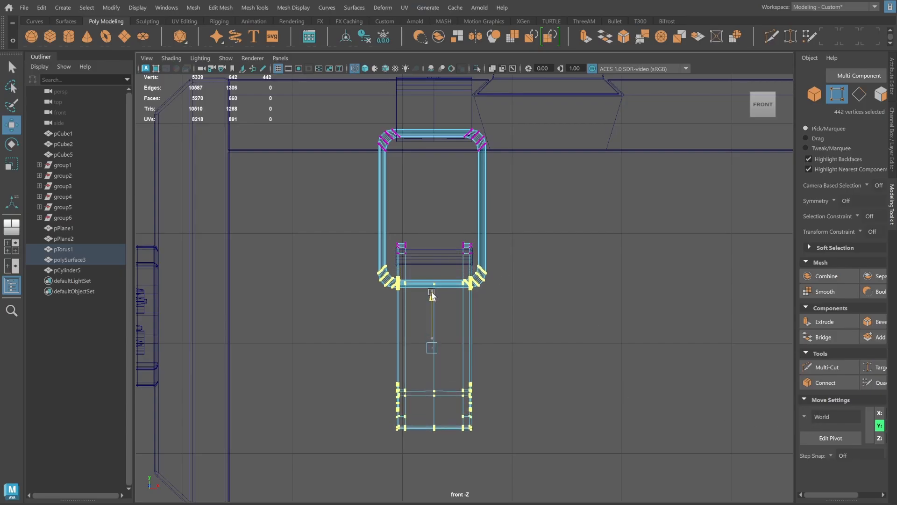
pyautogui.press('space')
pyautogui.press('space')
pyautogui.keyDown('alt'); pyautogui.moveTo(573, 249); pyautogui.dragTo(546, 254); pyautogui.keyUp('alt')
pyautogui.click(814, 94)
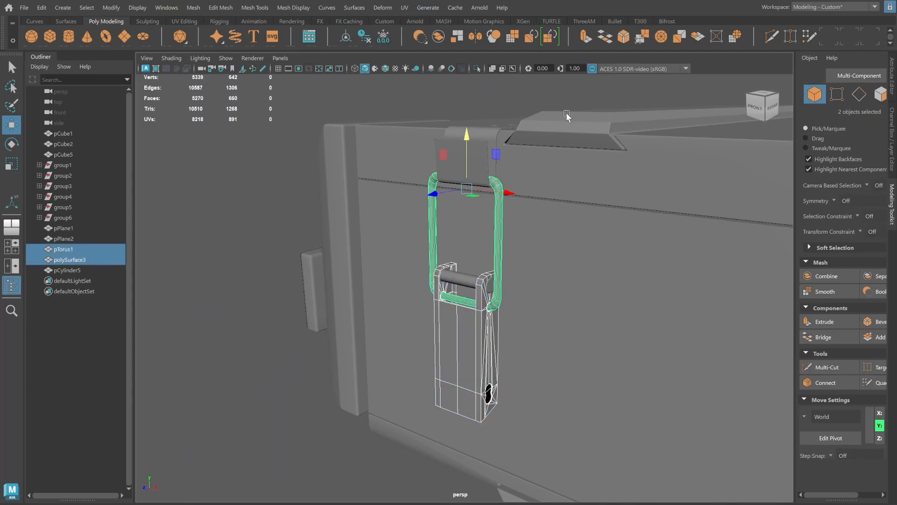
pyautogui.click(567, 117)
# Create a polygon cube and move it in front of the latch bracket on the crate's front.
pyautogui.keyDown('alt'); pyautogui.moveTo(488, 261); pyautogui.dragTo(549, 247); pyautogui.keyUp('alt')
pyautogui.keyDown('alt'); pyautogui.moveTo(549, 247); pyautogui.dragTo(511, 238, button='right'); pyautogui.keyUp('alt')
pyautogui.keyDown('alt'); pyautogui.moveTo(511, 237); pyautogui.dragTo(551, 243); pyautogui.keyUp('alt')
pyautogui.keyDown('alt'); pyautogui.moveTo(551, 242); pyautogui.dragTo(385, 245, button='right'); pyautogui.keyUp('alt')
pyautogui.keyDown('alt'); pyautogui.moveTo(385, 246); pyautogui.dragTo(357, 260); pyautogui.keyUp('alt')
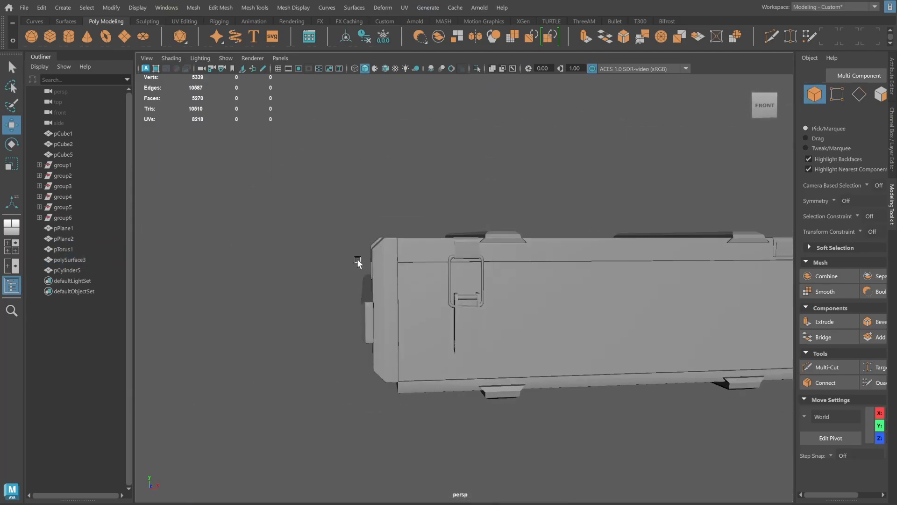
pyautogui.keyDown('alt'); pyautogui.moveTo(463, 282); pyautogui.dragTo(503, 317); pyautogui.keyUp('alt')
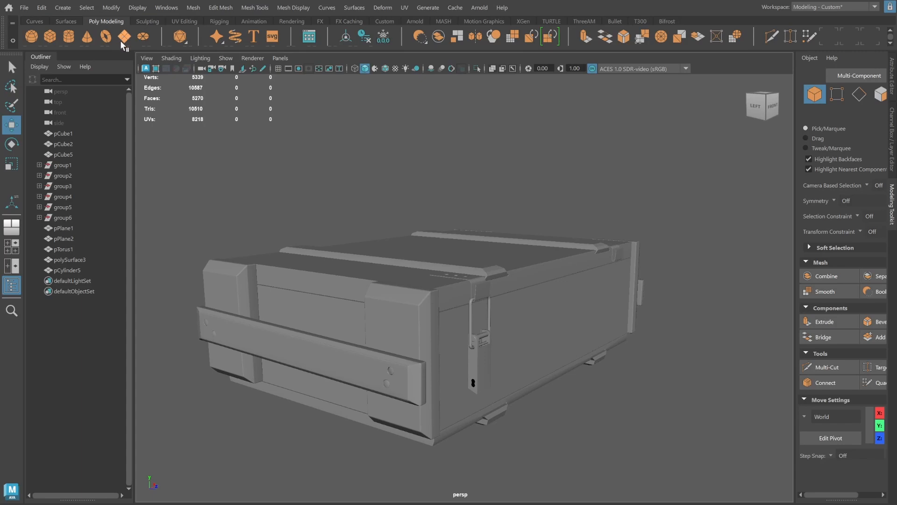
pyautogui.click(50, 36)
pyautogui.moveTo(415, 331); pyautogui.dragTo(482, 343)
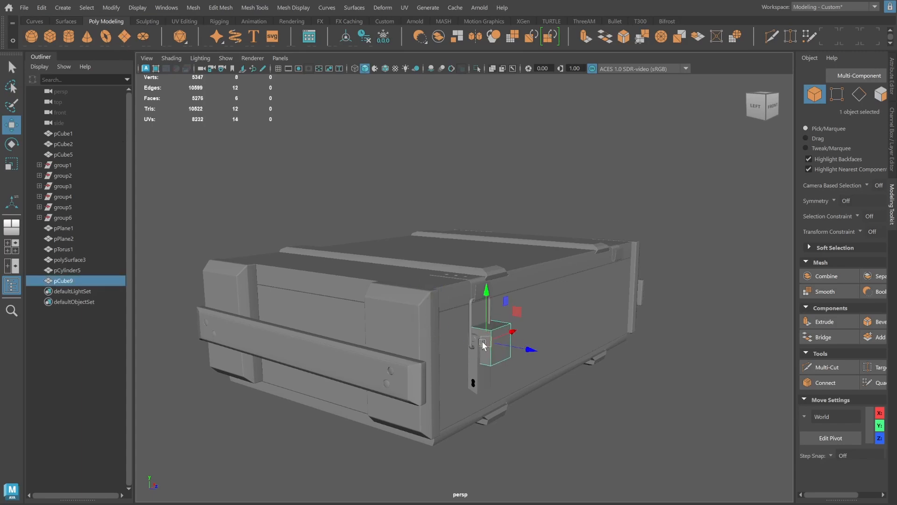
pyautogui.keyDown('alt'); pyautogui.moveTo(458, 360); pyautogui.dragTo(561, 377, button='right'); pyautogui.keyUp('alt')
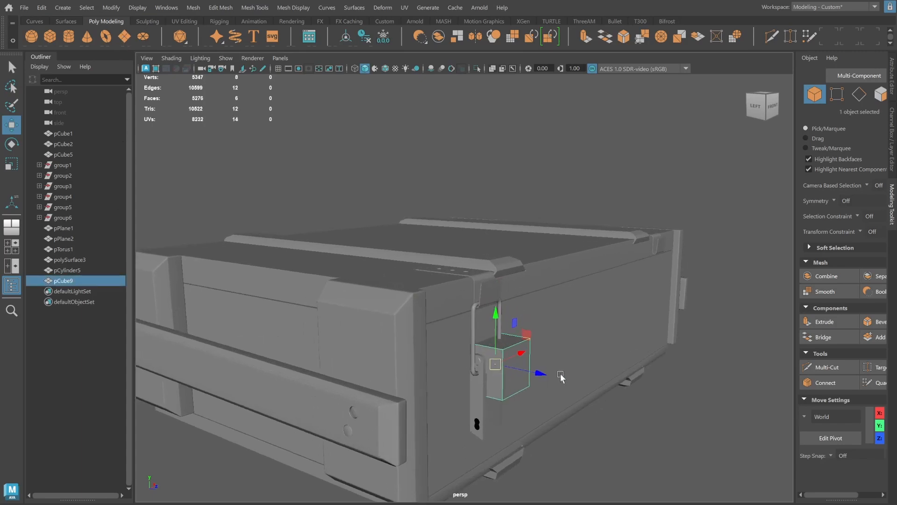
pyautogui.keyDown('alt'); pyautogui.moveTo(471, 376); pyautogui.dragTo(472, 317, button='middle'); pyautogui.keyUp('alt')
pyautogui.keyDown('alt'); pyautogui.moveTo(472, 316); pyautogui.dragTo(596, 326, button='right'); pyautogui.keyUp('alt')
pyautogui.keyDown('alt'); pyautogui.moveTo(596, 326); pyautogui.dragTo(540, 332); pyautogui.keyUp('alt')
pyautogui.keyDown('alt'); pyautogui.moveTo(541, 330); pyautogui.dragTo(607, 339, button='right'); pyautogui.keyUp('alt')
pyautogui.keyDown('alt'); pyautogui.moveTo(606, 340); pyautogui.dragTo(595, 297, button='middle'); pyautogui.keyUp('alt')
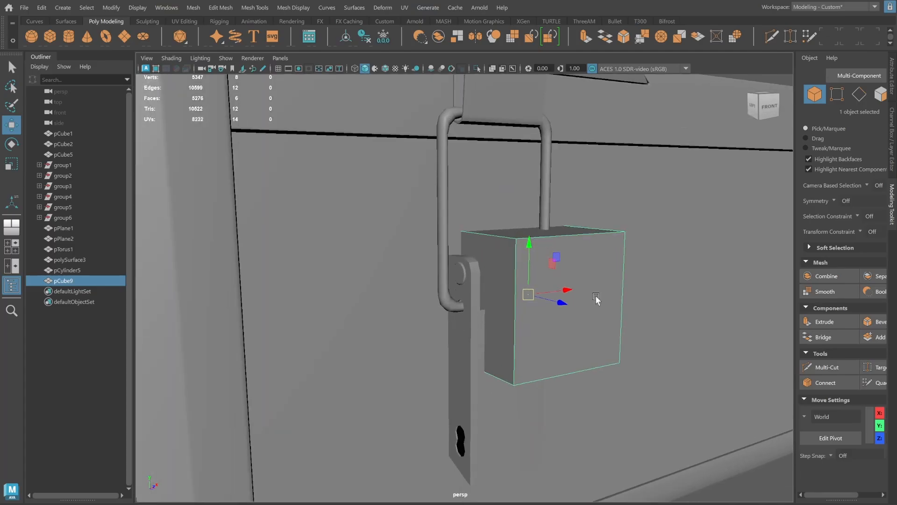
pyautogui.keyDown('alt'); pyautogui.moveTo(595, 297); pyautogui.dragTo(541, 281); pyautogui.keyUp('alt')
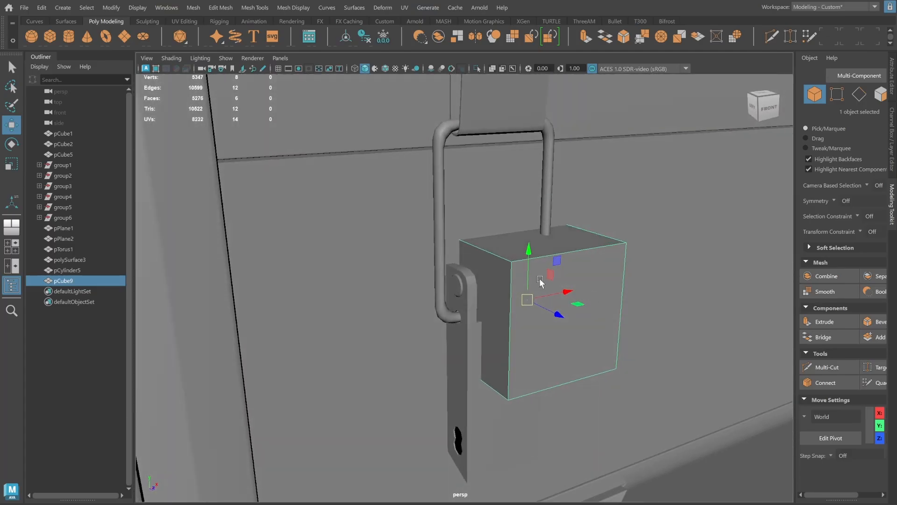
# Group the latch parts from pPlane1 through the new cube and isolate the group in the viewport.
pyautogui.keyDown('shift'); pyautogui.moveTo(72, 268); pyautogui.dragTo(78, 241); pyautogui.keyUp('shift')
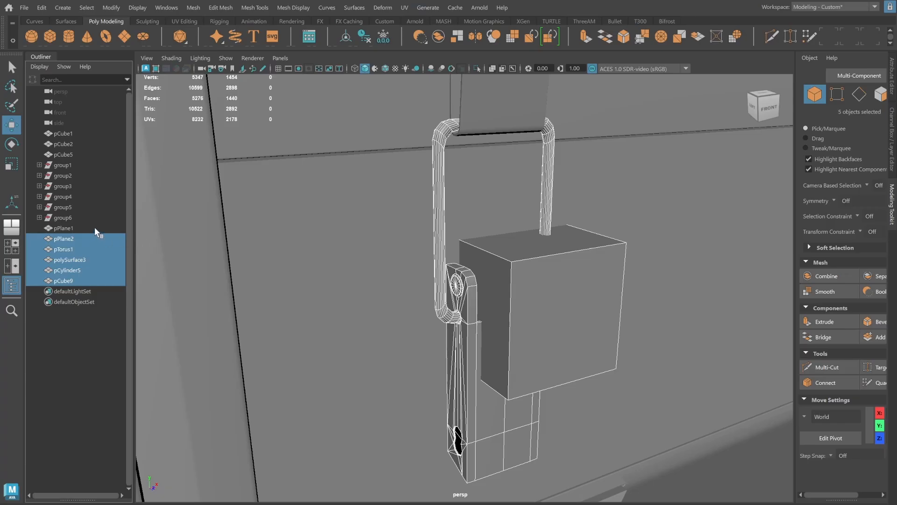
pyautogui.keyDown('shift'); pyautogui.click(94, 227); pyautogui.keyUp('shift')
pyautogui.hotkey('ctrl', 'g')
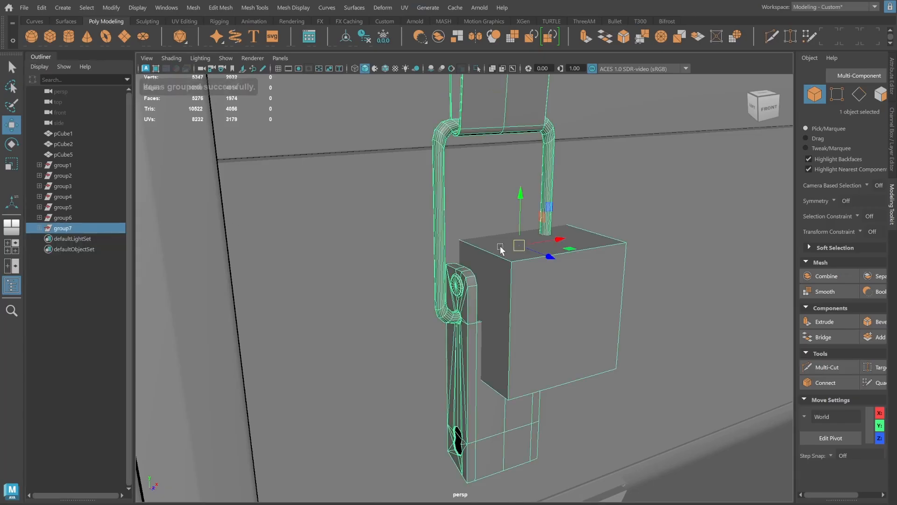
pyautogui.hotkey('ctrl', '1')
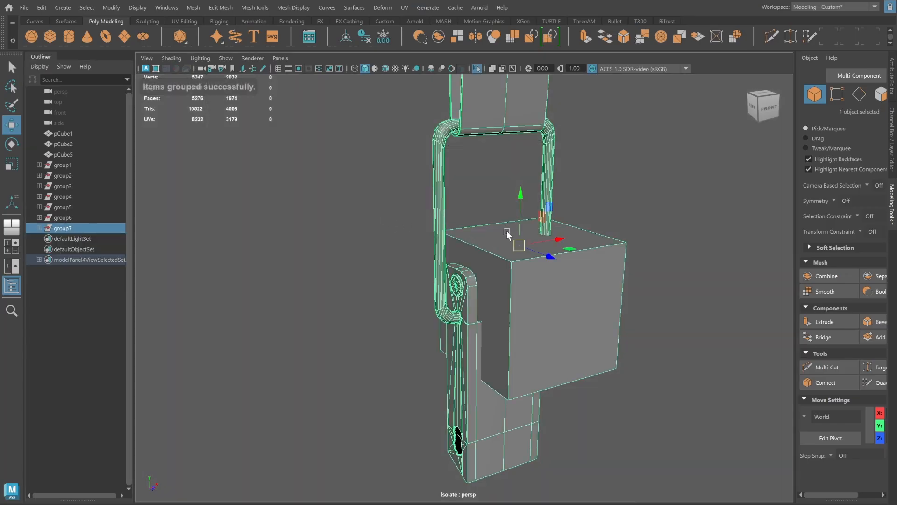
pyautogui.scroll(-4, 507, 231)
pyautogui.click(588, 189)
pyautogui.moveTo(588, 188)
pyautogui.keyDown('alt'); pyautogui.mouseDown()
pyautogui.moveTo(576, 214)
pyautogui.moveTo(562, 210)
pyautogui.moveTo(590, 202)
pyautogui.mouseUp(); pyautogui.keyUp('alt')
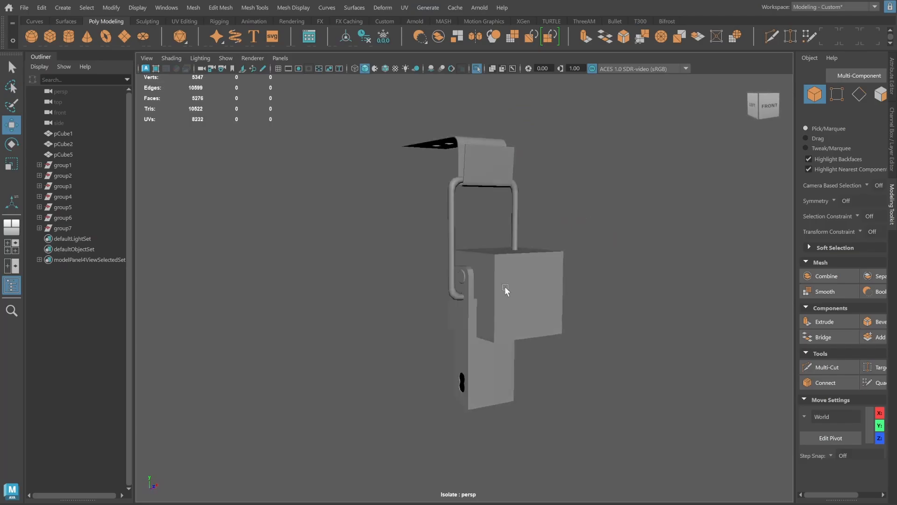
# In the front view, centre the cube on the latch bracket and narrow it along X to fit between the bracket arms.
pyautogui.click(504, 286)
pyautogui.keyDown('alt'); pyautogui.moveTo(505, 286); pyautogui.dragTo(659, 241, button='right'); pyautogui.keyUp('alt')
pyautogui.keyDown('alt'); pyautogui.moveTo(622, 250); pyautogui.dragTo(570, 261); pyautogui.keyUp('alt')
pyautogui.press('space')
pyautogui.press('space')
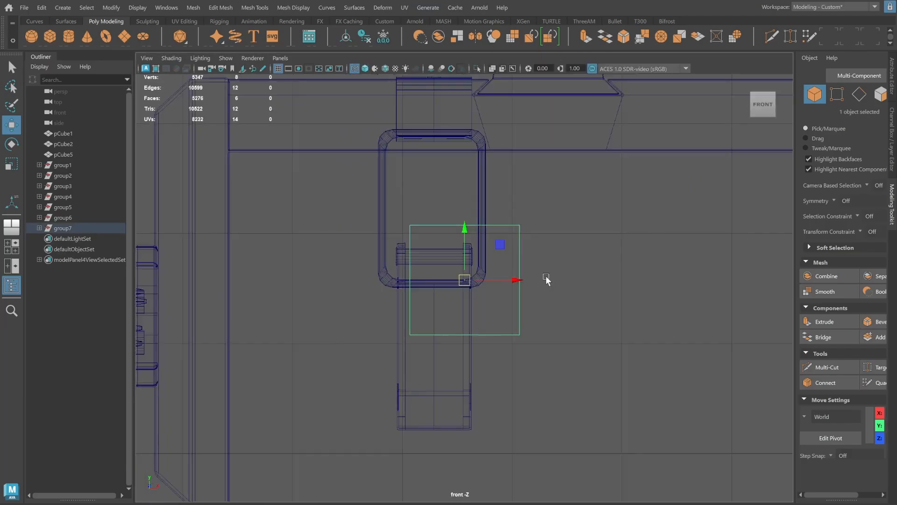
pyautogui.moveTo(508, 277); pyautogui.dragTo(431, 282)
pyautogui.press('r')
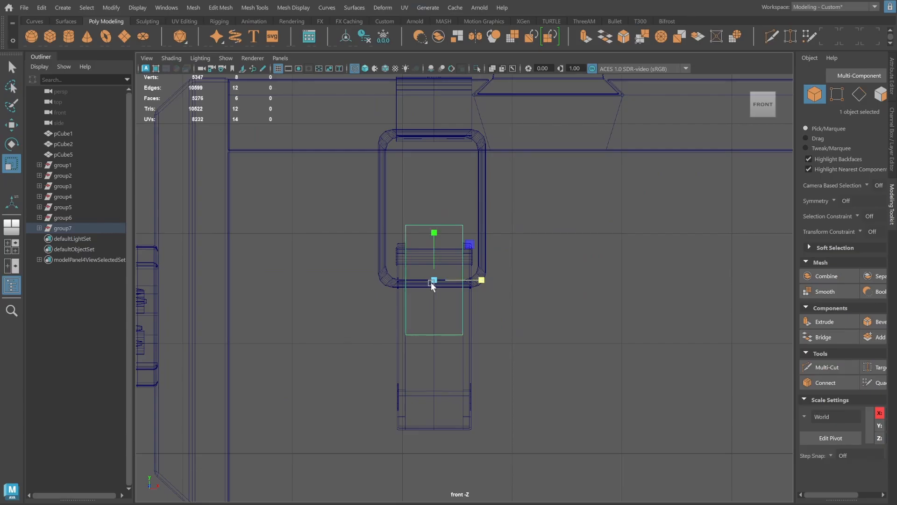
# Move the cube back along Z between the bracket arms and push its front face inward to reduce the depth.
pyautogui.press('space')
pyautogui.press('space')
pyautogui.keyDown('alt'); pyautogui.moveTo(555, 222); pyautogui.dragTo(491, 298); pyautogui.keyUp('alt')
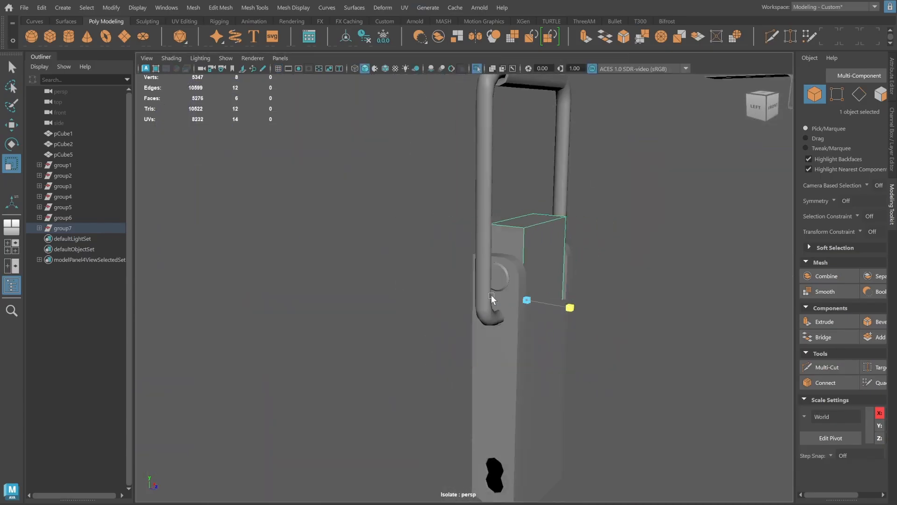
pyautogui.press('w')
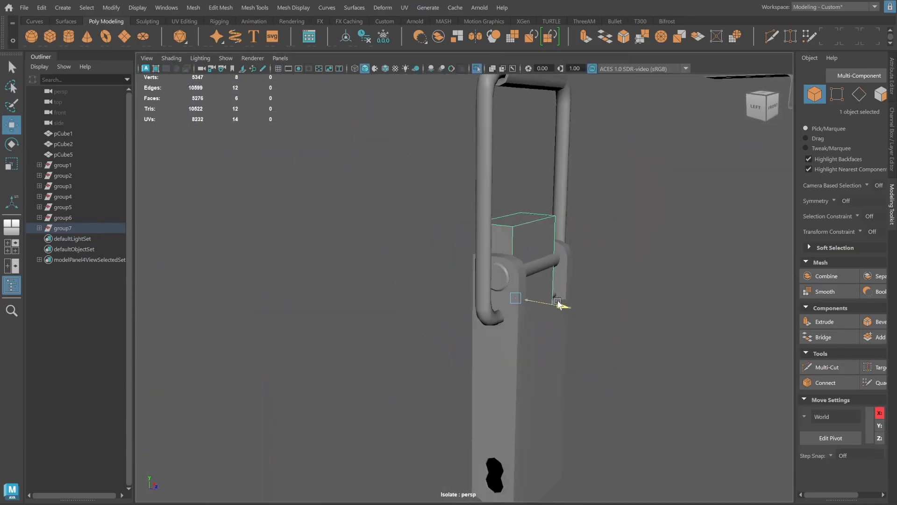
pyautogui.keyDown('alt'); pyautogui.moveTo(561, 304); pyautogui.dragTo(577, 289); pyautogui.keyUp('alt')
pyautogui.keyDown('alt'); pyautogui.moveTo(668, 275); pyautogui.dragTo(612, 264); pyautogui.keyUp('alt')
pyautogui.click(875, 99)
pyautogui.click(523, 280)
pyautogui.keyDown('alt'); pyautogui.moveTo(528, 299); pyautogui.dragTo(560, 306); pyautogui.keyUp('alt')
pyautogui.moveTo(571, 337); pyautogui.dragTo(533, 327)
pyautogui.click(814, 94)
pyautogui.keyDown('alt'); pyautogui.moveTo(545, 229); pyautogui.dragTo(522, 237); pyautogui.keyUp('alt')
# Scale the cube slightly along X to fit the gap and lower its top face to about the height of the bracket arms.
pyautogui.press('r')
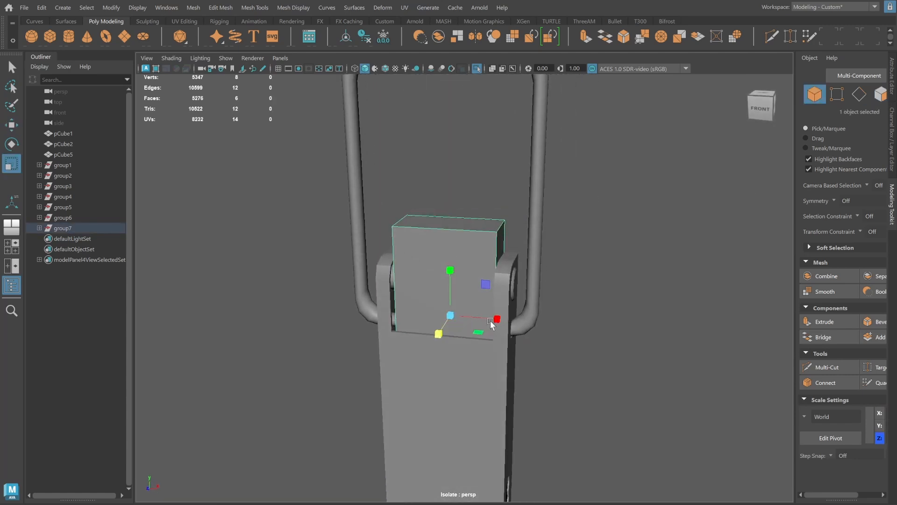
pyautogui.moveTo(491, 323); pyautogui.dragTo(494, 318)
pyautogui.click(573, 253)
pyautogui.keyDown('alt'); pyautogui.moveTo(572, 253); pyautogui.dragTo(547, 247); pyautogui.keyUp('alt')
pyautogui.click(529, 247)
pyautogui.click(881, 94)
pyautogui.click(476, 220)
pyautogui.press('w')
pyautogui.moveTo(488, 180); pyautogui.dragTo(486, 209)
pyautogui.keyDown('alt'); pyautogui.moveTo(556, 211); pyautogui.dragTo(491, 206); pyautogui.keyUp('alt')
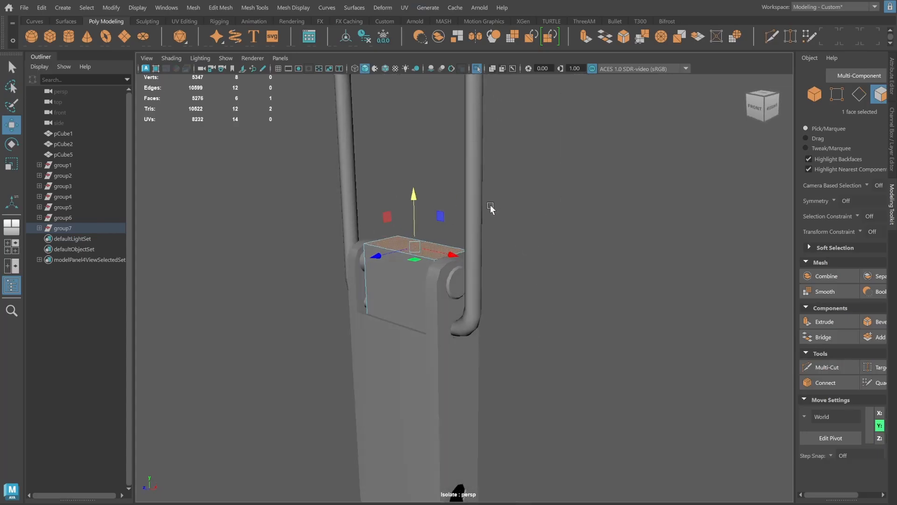
# Shift the cube back along Z, and pull its front face forward past the pin to the bracket's front.
pyautogui.click(812, 97)
pyautogui.keyDown('alt'); pyautogui.moveTo(563, 250); pyautogui.dragTo(537, 250); pyautogui.keyUp('alt')
pyautogui.moveTo(374, 322); pyautogui.dragTo(376, 320)
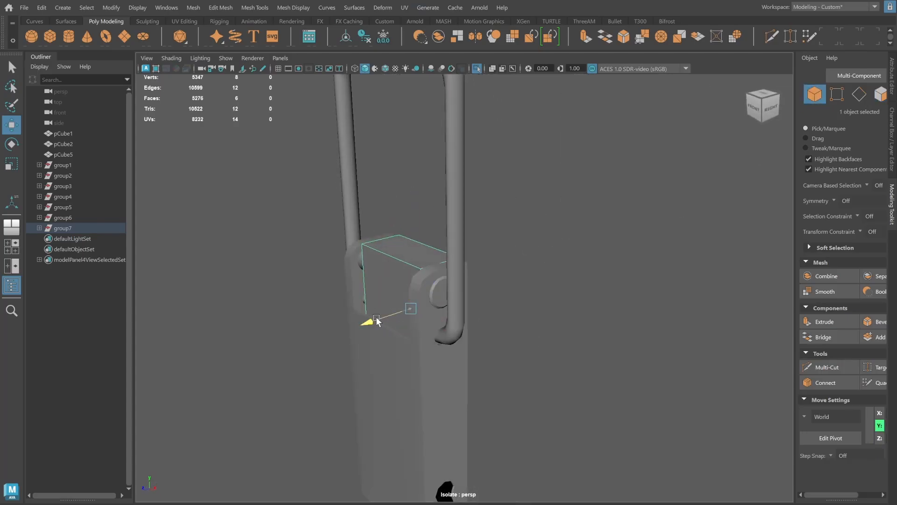
pyautogui.keyDown('alt'); pyautogui.moveTo(449, 276); pyautogui.dragTo(560, 255); pyautogui.keyUp('alt')
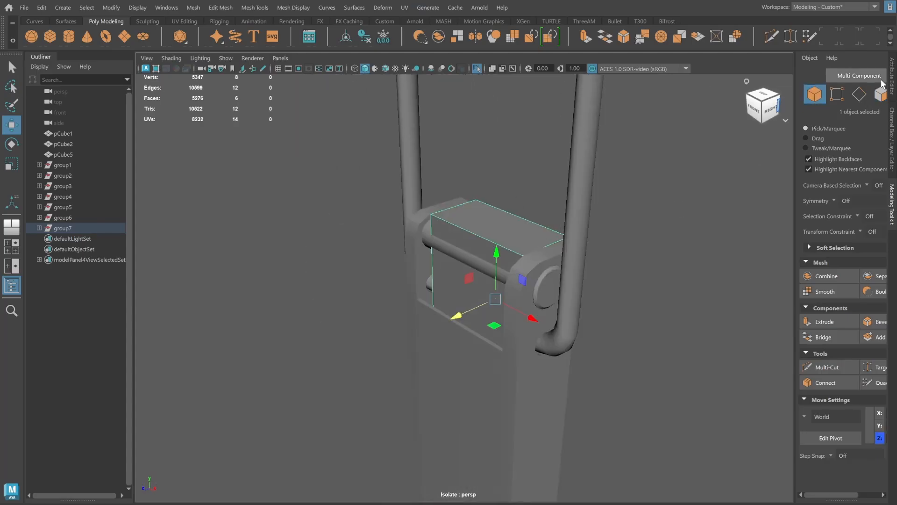
pyautogui.press('F8')
pyautogui.click(439, 317)
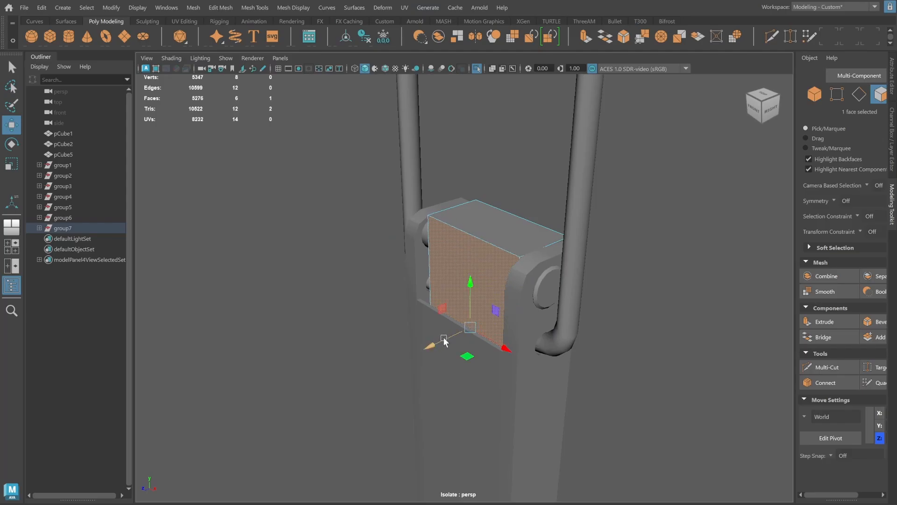
pyautogui.keyDown('alt'); pyautogui.moveTo(427, 340); pyautogui.dragTo(402, 357); pyautogui.keyUp('alt')
pyautogui.press('F8')
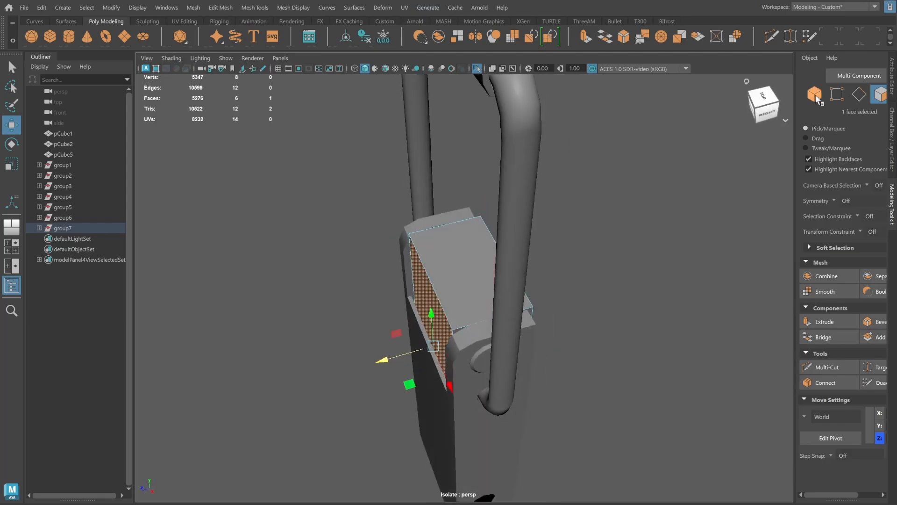
# Insert an edge loop across the cube near its back edge using the Insert Edge Loop tool with default settings.
pyautogui.keyDown('alt'); pyautogui.moveTo(496, 299); pyautogui.dragTo(514, 213); pyautogui.keyUp('alt')
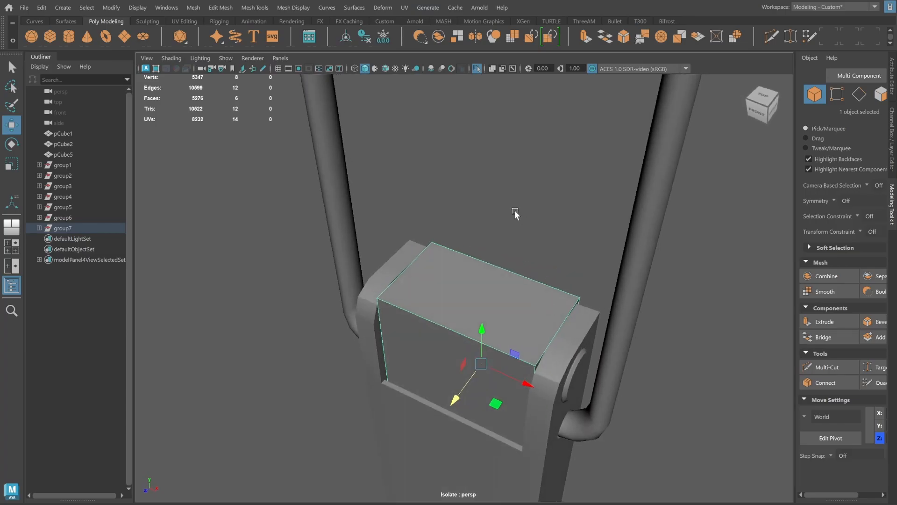
pyautogui.keyDown('shift'); pyautogui.rightClick(515, 213); pyautogui.keyUp('shift')
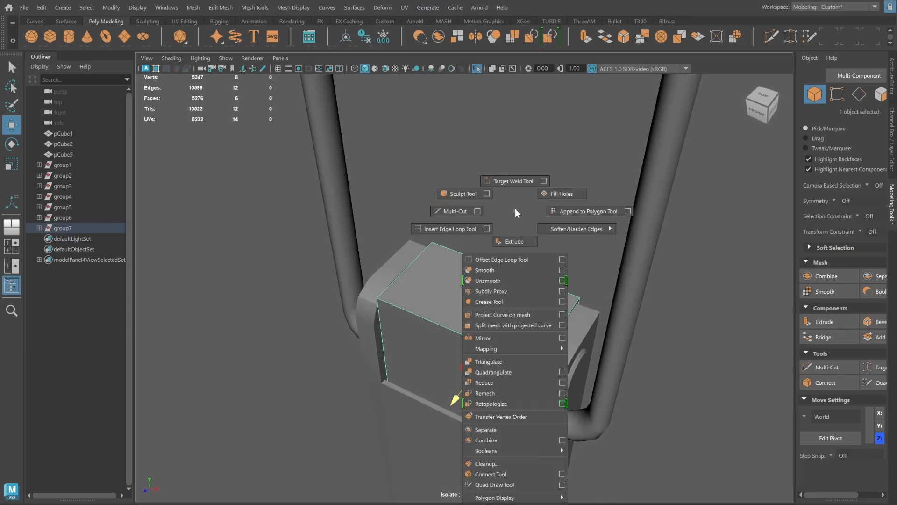
pyautogui.click(487, 229)
pyautogui.click(187, 89)
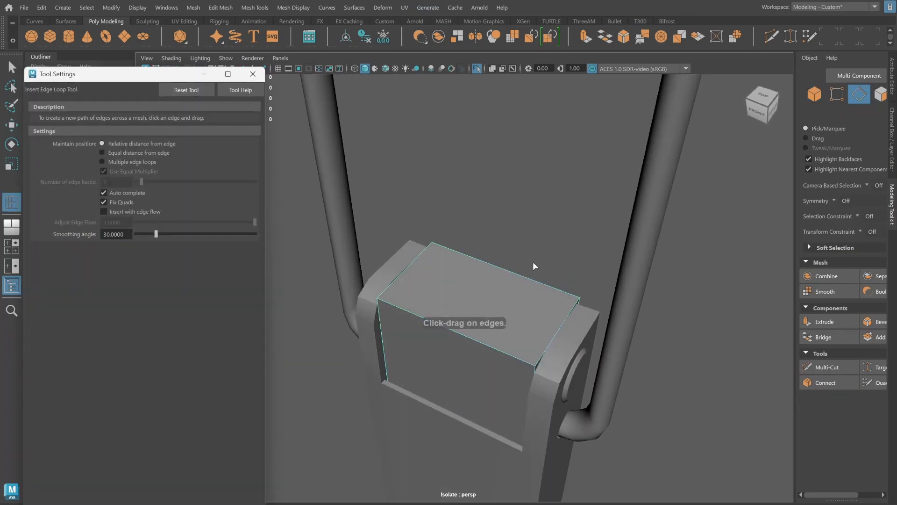
pyautogui.keyDown('alt'); pyautogui.moveTo(496, 256); pyautogui.dragTo(412, 264); pyautogui.keyUp('alt')
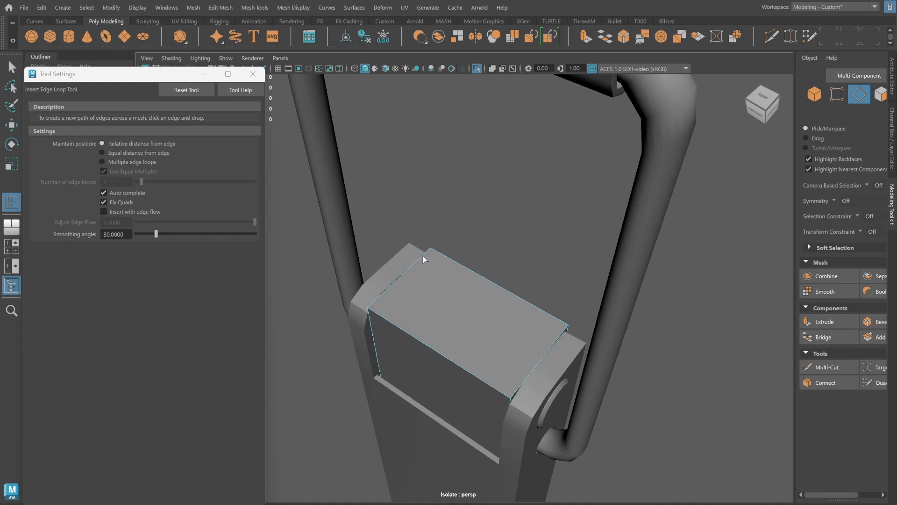
pyautogui.click(421, 256)
pyautogui.keyDown('alt'); pyautogui.moveTo(521, 288); pyautogui.dragTo(507, 264); pyautogui.keyUp('alt')
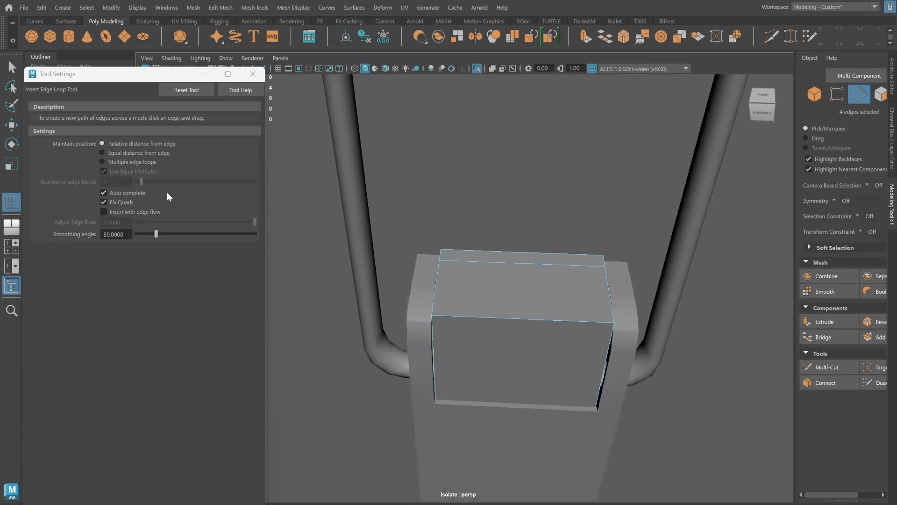
# Insert two evenly spaced vertical edge loops across the cube's width using the multiple edge loops option.
pyautogui.click(113, 162)
pyautogui.moveTo(115, 182); pyautogui.dragTo(96, 190)
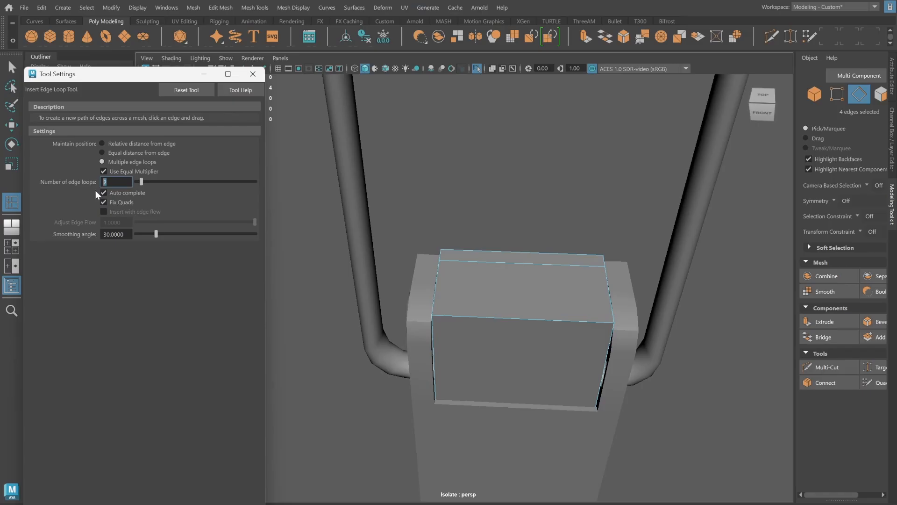
pyautogui.click(489, 321)
pyautogui.keyDown('alt'); pyautogui.moveTo(496, 318); pyautogui.dragTo(556, 294); pyautogui.keyUp('alt')
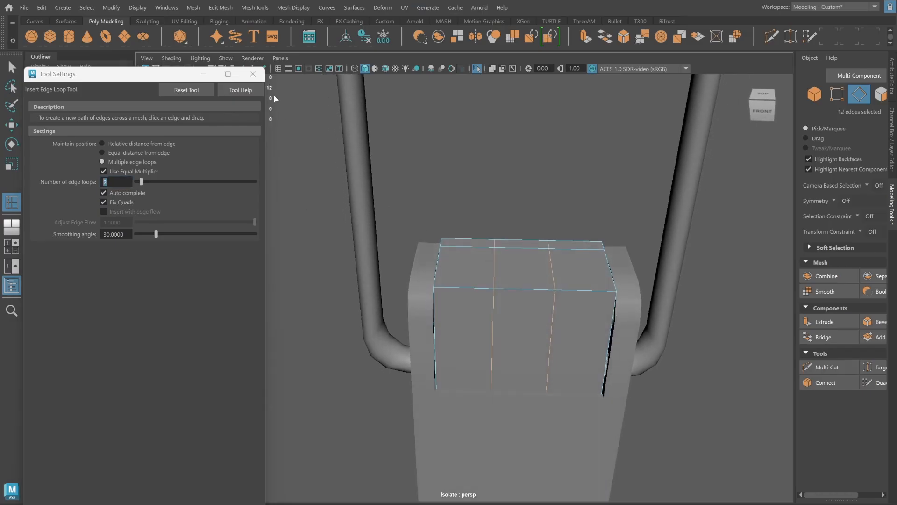
pyautogui.click(258, 76)
pyautogui.press('q')
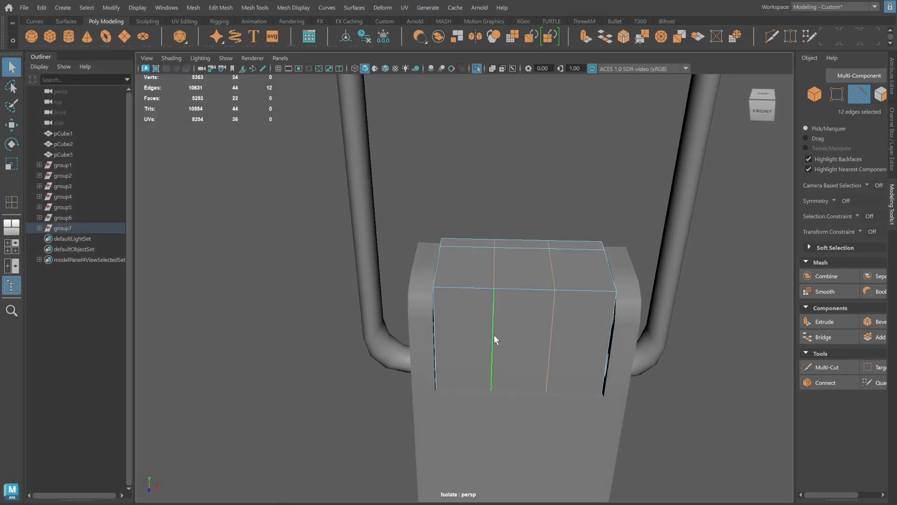
# Scale the two vertical edge loops apart along X toward the cube's sides, then return to object selection.
pyautogui.doubleClick(493, 336)
pyautogui.keyDown('shift'); pyautogui.doubleClick(546, 336); pyautogui.keyUp('shift')
pyautogui.press('r')
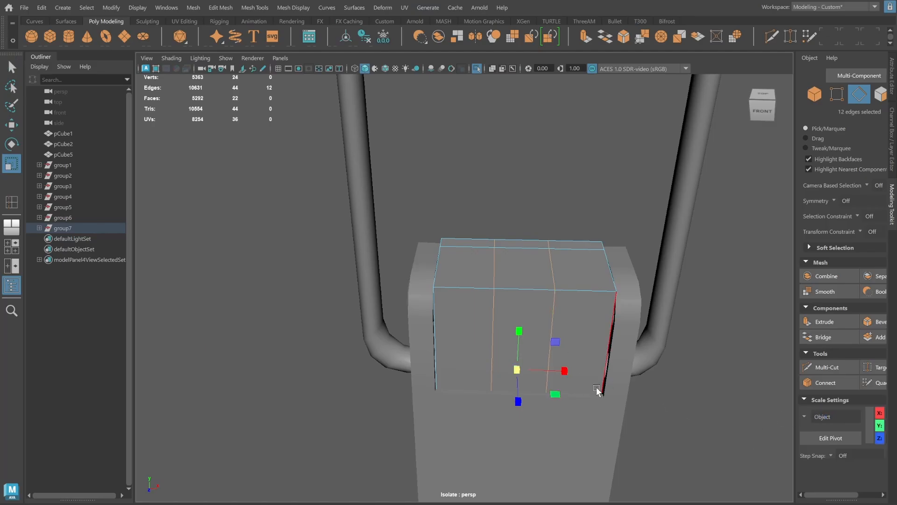
pyautogui.moveTo(565, 370); pyautogui.dragTo(691, 369)
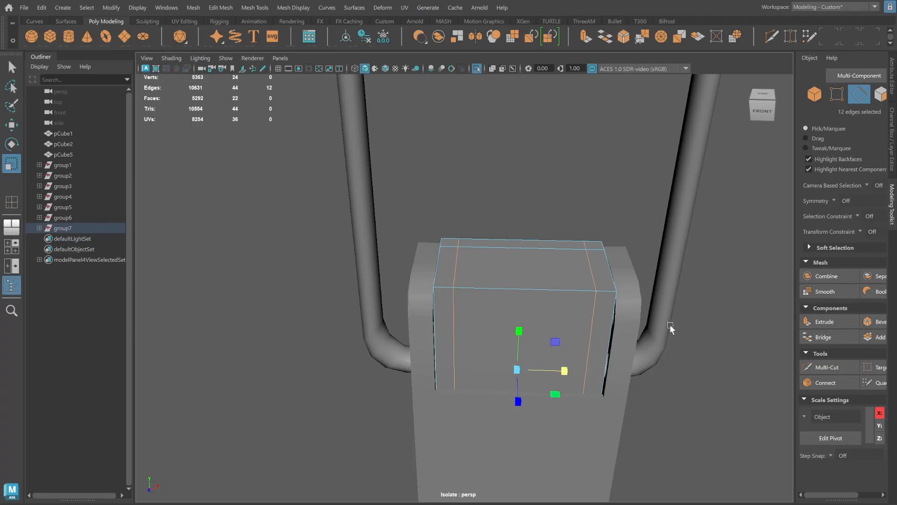
pyautogui.click(814, 93)
# Insert a horizontal edge loop across the cube's front, slightly below the middle, with relative distance from edge.
pyautogui.keyDown('alt'); pyautogui.moveTo(612, 297); pyautogui.dragTo(606, 262); pyautogui.keyUp('alt')
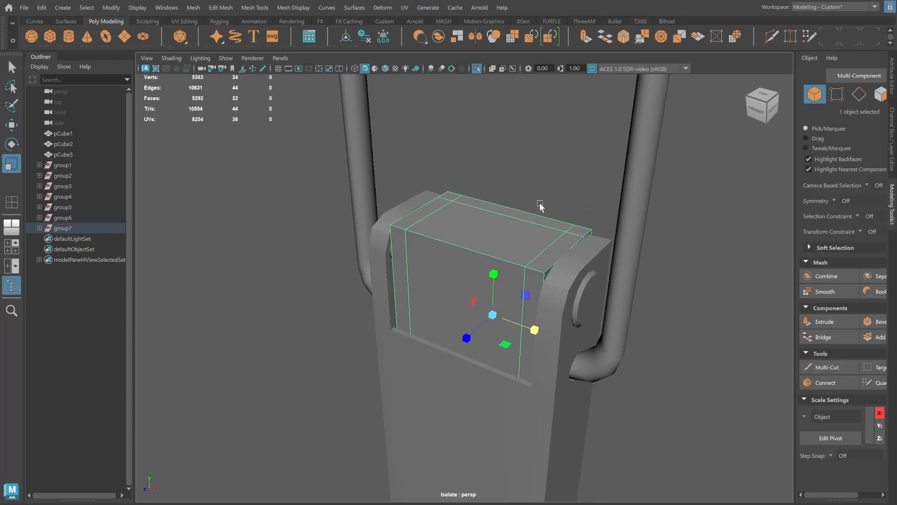
pyautogui.keyDown('shift'); pyautogui.moveTo(479, 206); pyautogui.dragTo(450, 206, button='right'); pyautogui.keyUp('shift')
pyautogui.keyDown('alt'); pyautogui.moveTo(391, 245); pyautogui.dragTo(422, 207); pyautogui.keyUp('alt')
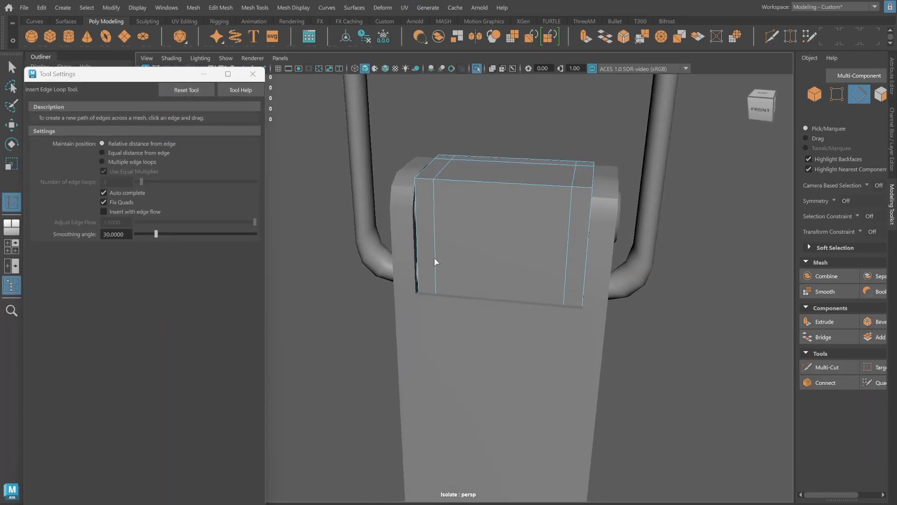
pyautogui.moveTo(435, 256); pyautogui.dragTo(434, 243)
pyautogui.keyDown('alt'); pyautogui.moveTo(523, 228); pyautogui.dragTo(510, 229); pyautogui.keyUp('alt')
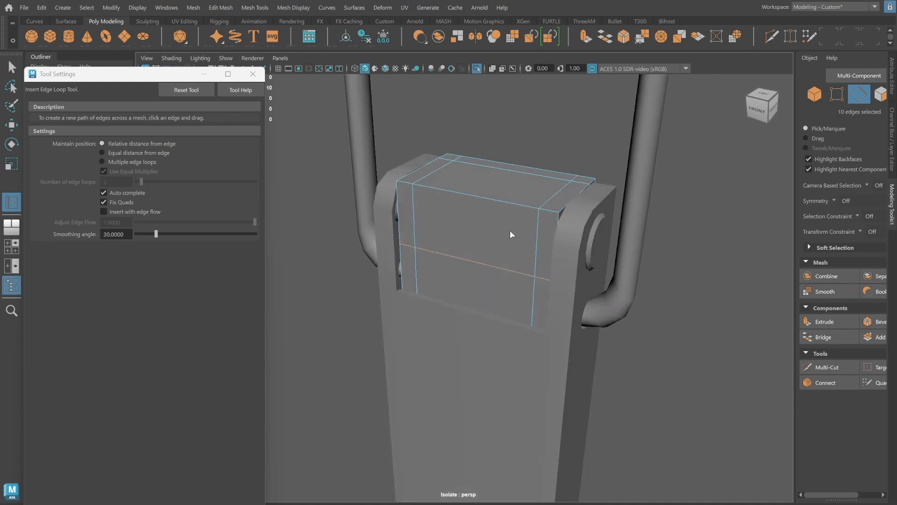
# Delete the cube's central top face and upper central front face to open it around the pin.
pyautogui.press('q')
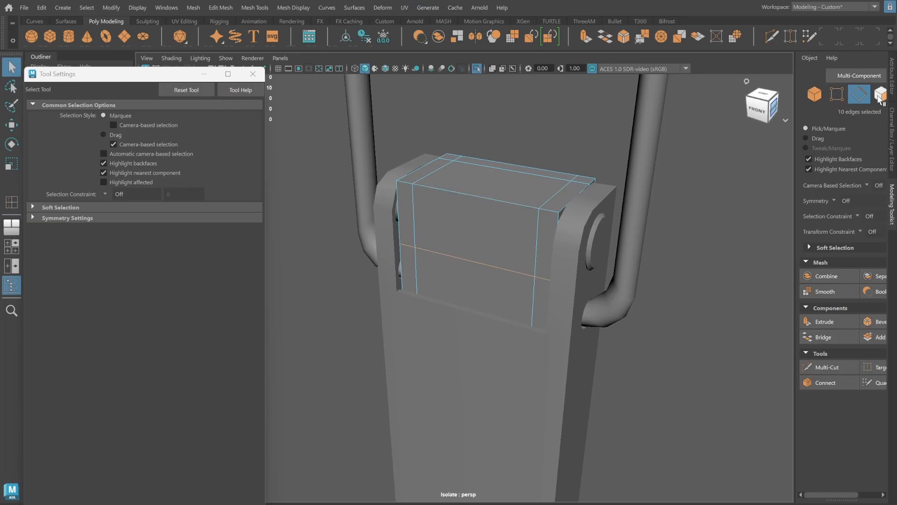
pyautogui.click(509, 211)
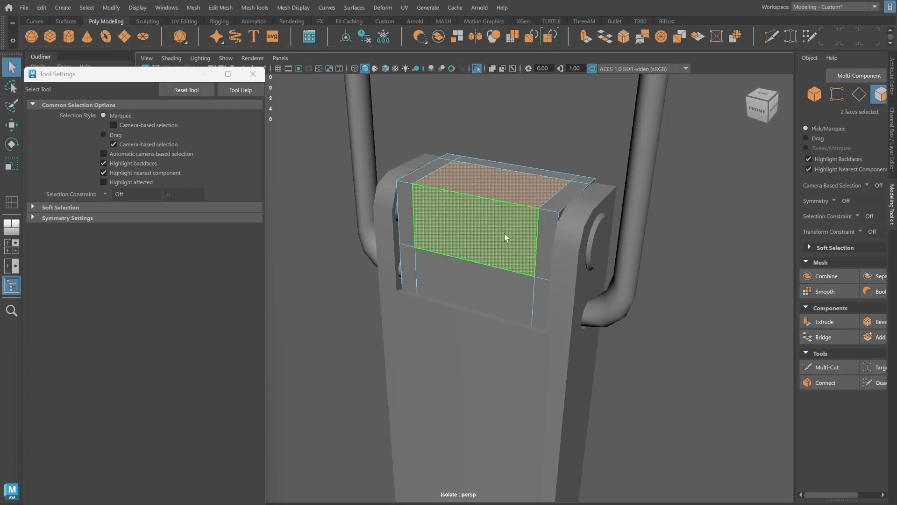
pyautogui.press('Delete')
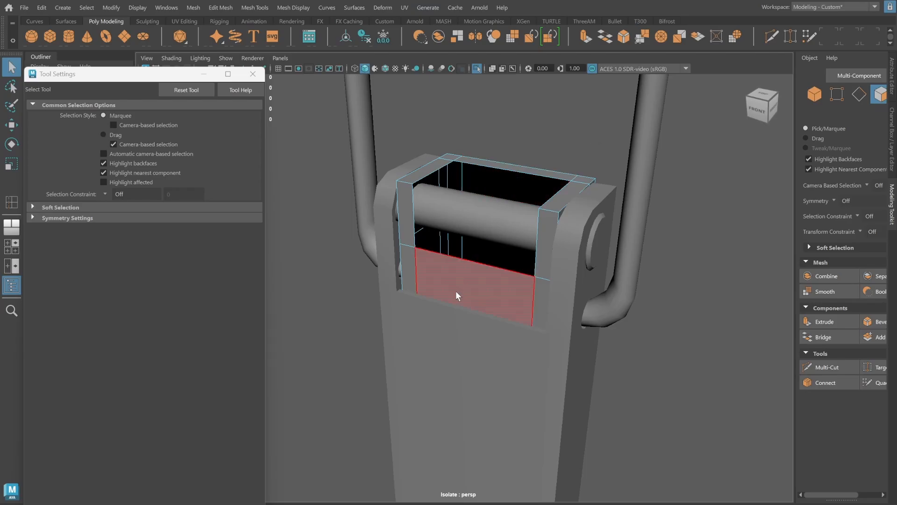
# Extrude the cube's lower central front face inward along Z, pushing it back behind the pin.
pyautogui.click(467, 264)
pyautogui.keyDown('alt'); pyautogui.moveTo(508, 210); pyautogui.dragTo(511, 220); pyautogui.keyUp('alt')
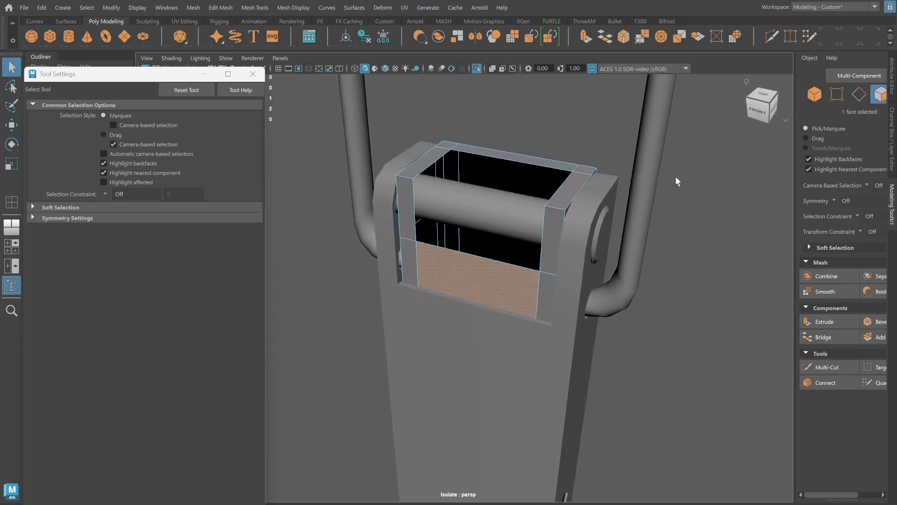
pyautogui.keyDown('alt'); pyautogui.moveTo(564, 236); pyautogui.dragTo(530, 246); pyautogui.keyUp('alt')
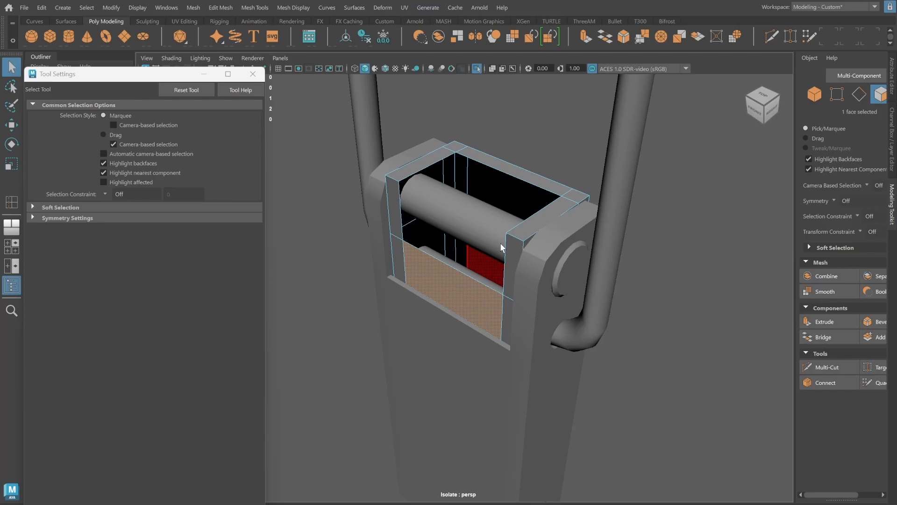
pyautogui.keyDown('shift'); pyautogui.rightClick(480, 246); pyautogui.keyUp('shift')
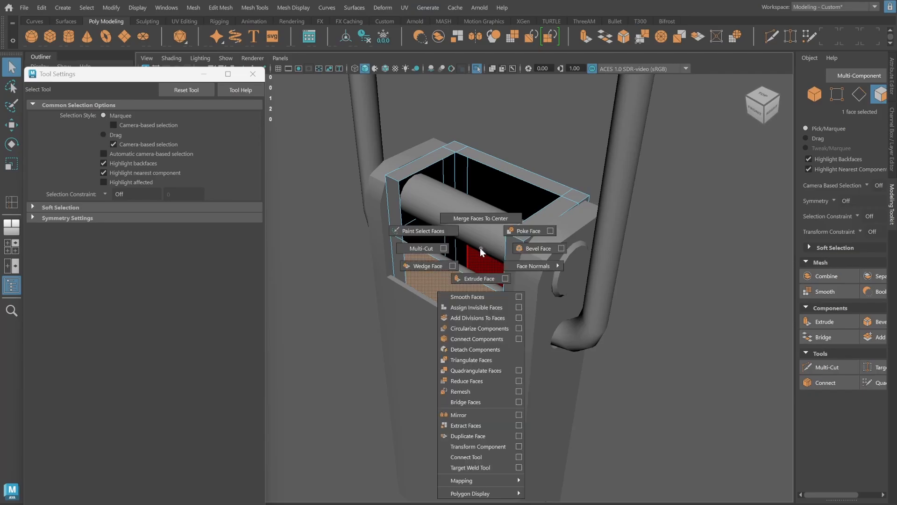
pyautogui.click(481, 247)
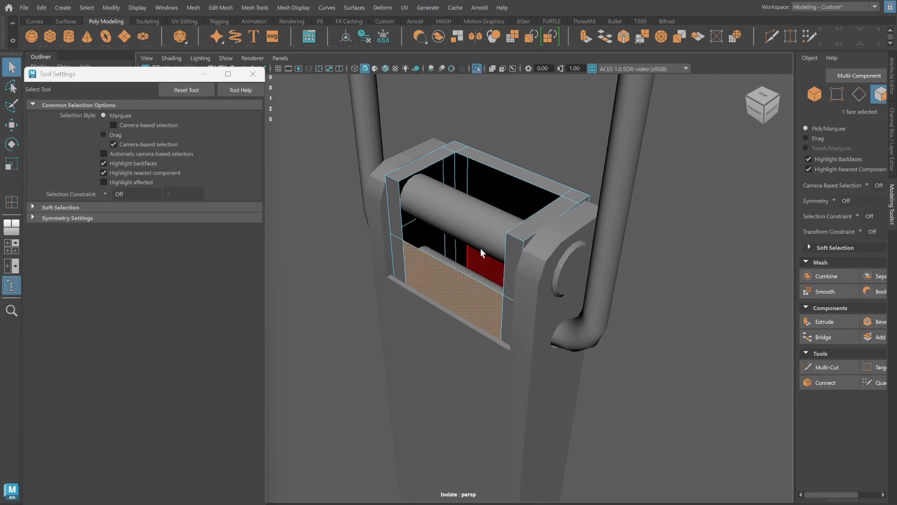
pyautogui.keyDown('shift'); pyautogui.moveTo(481, 249); pyautogui.dragTo(480, 266, button='right'); pyautogui.keyUp('shift')
pyautogui.keyDown('alt'); pyautogui.moveTo(480, 266); pyautogui.dragTo(481, 235, button='middle'); pyautogui.keyUp('alt')
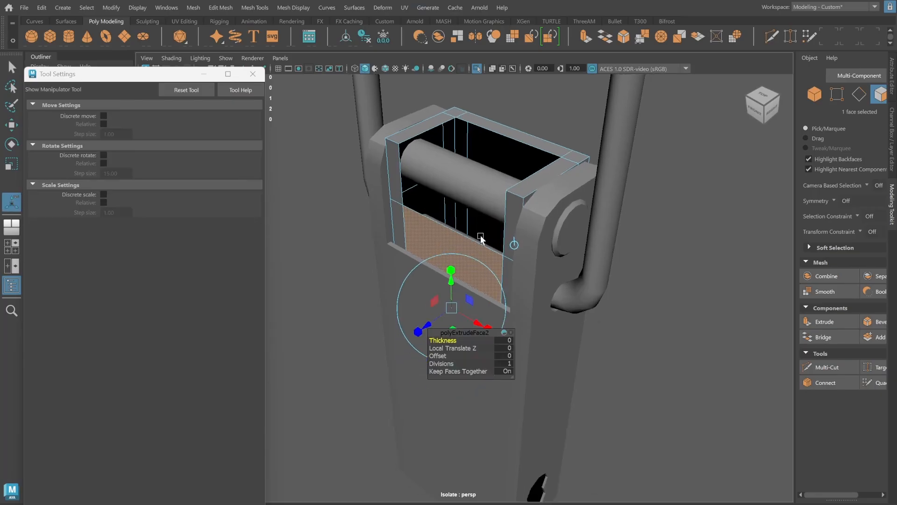
pyautogui.click(515, 244)
pyautogui.keyDown('alt'); pyautogui.moveTo(471, 290); pyautogui.dragTo(468, 304); pyautogui.keyUp('alt')
pyautogui.moveTo(424, 329); pyautogui.dragTo(450, 310)
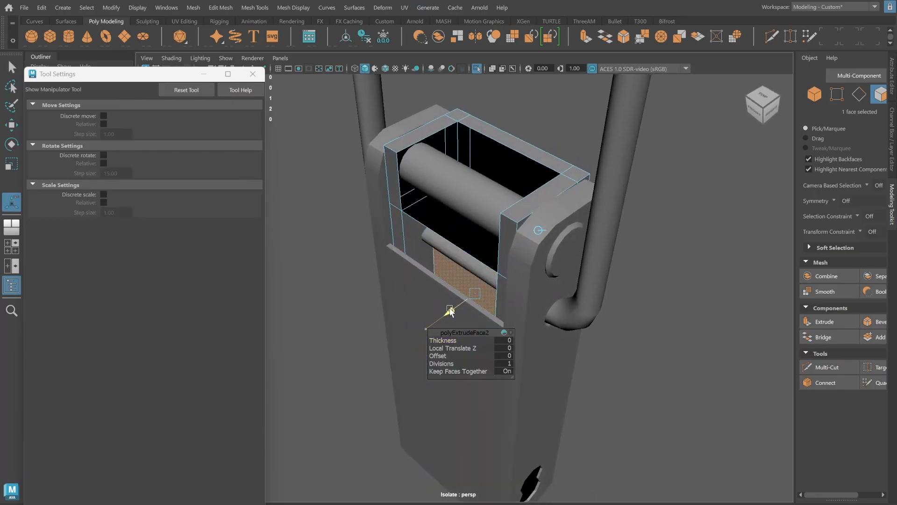
pyautogui.keyDown('alt'); pyautogui.moveTo(450, 210); pyautogui.dragTo(535, 199); pyautogui.keyUp('alt')
pyautogui.moveTo(510, 278)
pyautogui.mouseDown()
pyautogui.moveTo(501, 272)
pyautogui.moveTo(508, 278)
pyautogui.mouseUp()
pyautogui.keyDown('alt'); pyautogui.moveTo(529, 201); pyautogui.dragTo(542, 182); pyautogui.keyUp('alt')
# Isolate the block and delete the bottom face beneath its extruded recess.
pyautogui.click(814, 94)
pyautogui.hotkey('ctrl', '1')
pyautogui.hotkey('ctrl', '1')
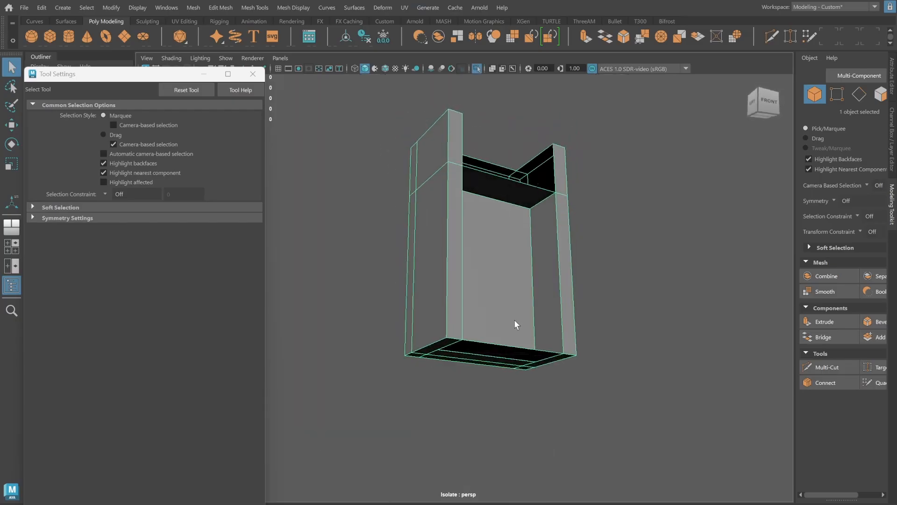
pyautogui.keyDown('alt'); pyautogui.moveTo(498, 338); pyautogui.dragTo(457, 353); pyautogui.keyUp('alt')
pyautogui.click(881, 94)
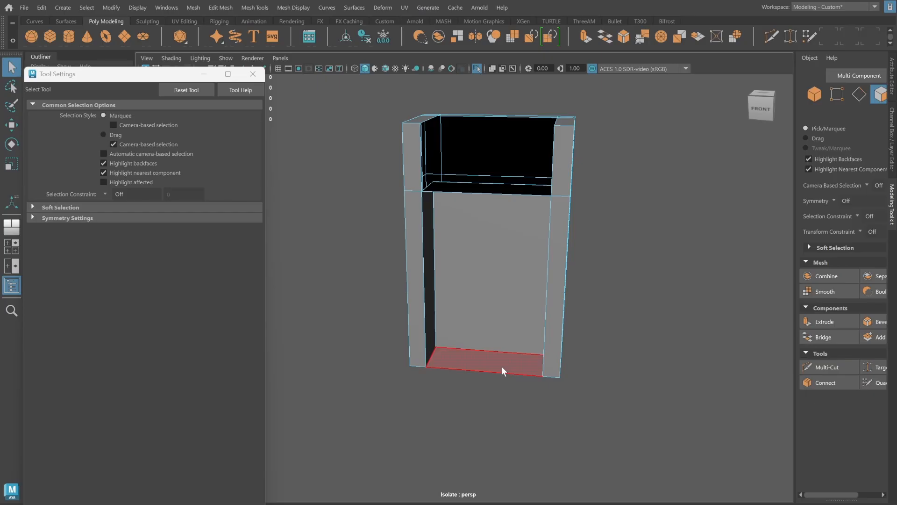
pyautogui.click(501, 365)
pyautogui.press('Delete')
# Delete the recessed face at the back of the block's lower opening.
pyautogui.moveTo(502, 367)
pyautogui.keyDown('alt'); pyautogui.mouseDown()
pyautogui.moveTo(531, 326)
pyautogui.moveTo(562, 312)
pyautogui.moveTo(517, 336)
pyautogui.moveTo(524, 336)
pyautogui.moveTo(511, 355)
pyautogui.mouseUp(); pyautogui.keyUp('alt')
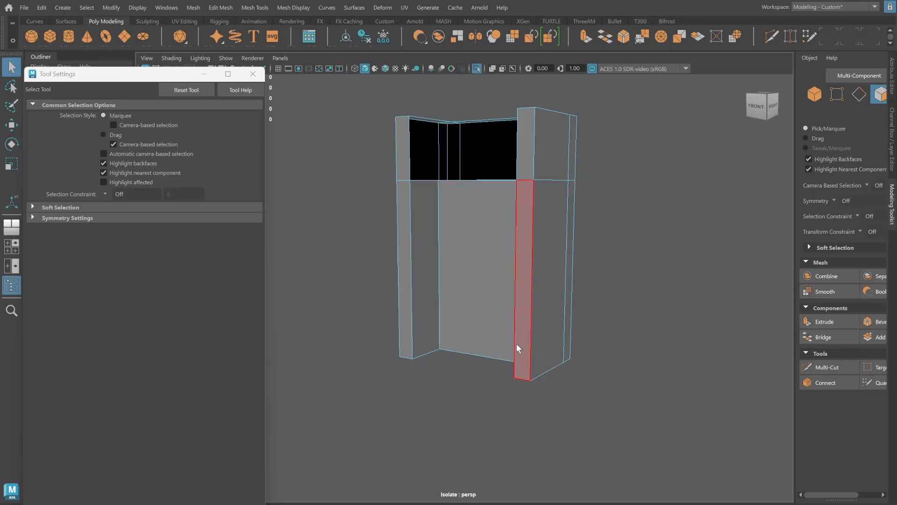
pyautogui.keyDown('alt'); pyautogui.moveTo(514, 320); pyautogui.dragTo(514, 296); pyautogui.keyUp('alt')
pyautogui.click(493, 306)
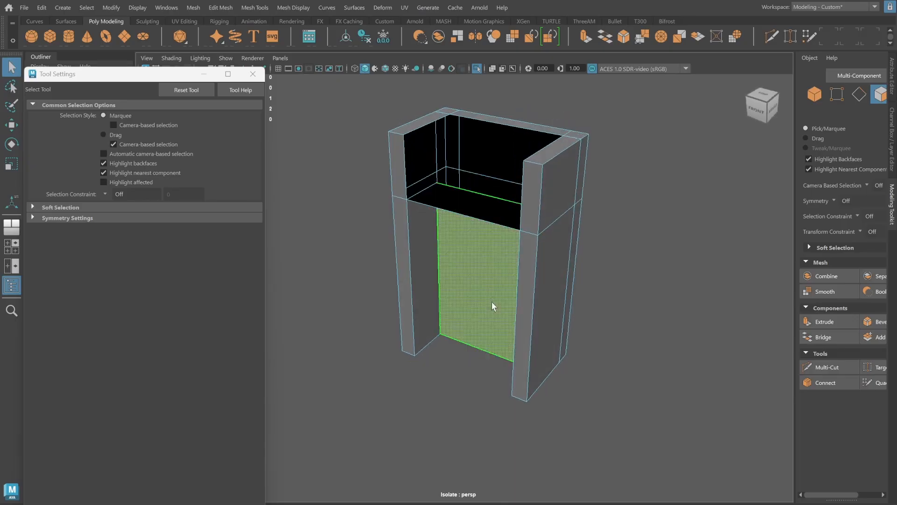
pyautogui.press('w')
pyautogui.keyDown('alt'); pyautogui.moveTo(571, 251); pyautogui.dragTo(535, 255); pyautogui.keyUp('alt')
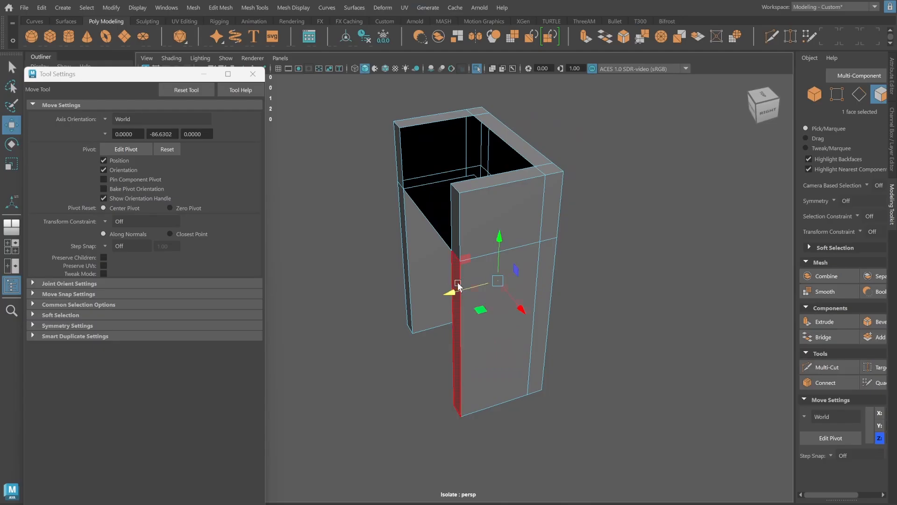
pyautogui.keyDown('alt'); pyautogui.moveTo(458, 286); pyautogui.dragTo(451, 263); pyautogui.keyUp('alt')
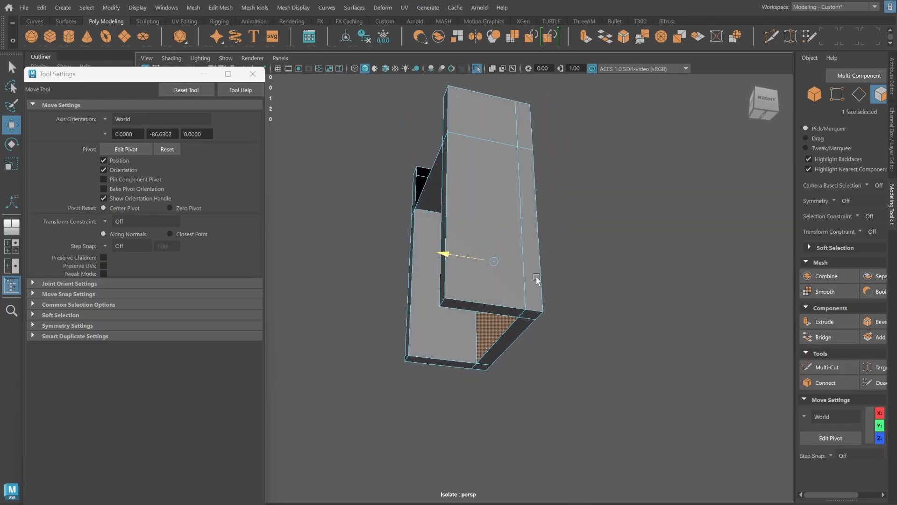
pyautogui.click(837, 95)
pyautogui.scroll(-2, 549, 224)
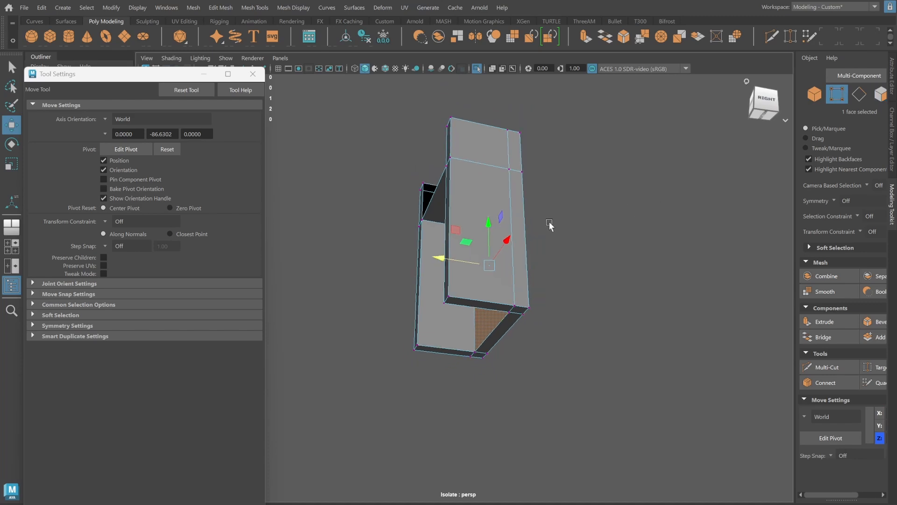
pyautogui.keyDown('alt'); pyautogui.moveTo(549, 224); pyautogui.dragTo(570, 244); pyautogui.keyUp('alt')
pyautogui.keyDown('alt'); pyautogui.moveTo(571, 245); pyautogui.dragTo(726, 250, button='right'); pyautogui.keyUp('alt')
pyautogui.keyDown('alt'); pyautogui.moveTo(726, 251); pyautogui.dragTo(512, 204); pyautogui.keyUp('alt')
pyautogui.press('Delete')
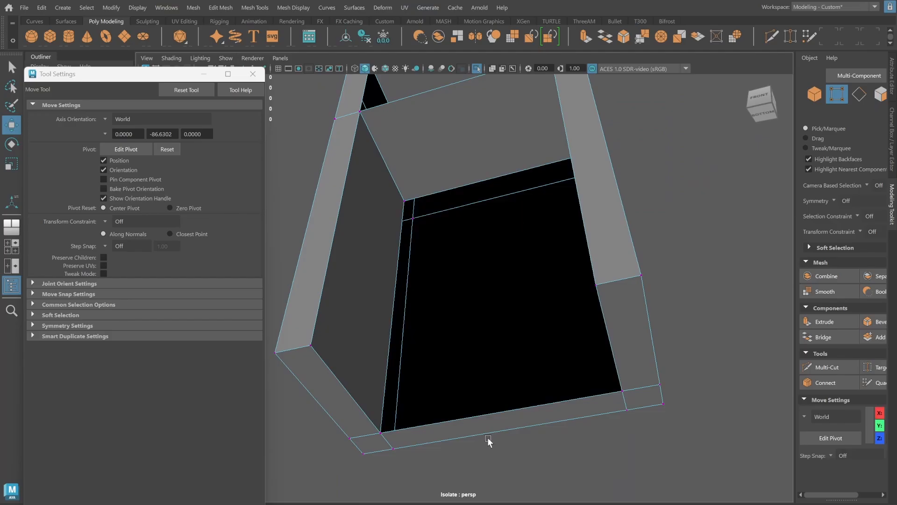
# Delete the narrow central face along the rear of the block's underside.
pyautogui.click(879, 95)
pyautogui.click(574, 411)
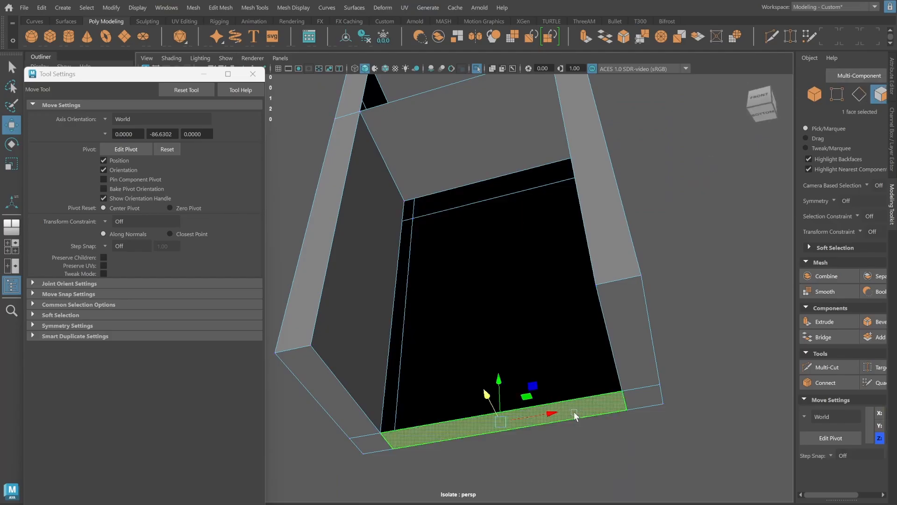
pyautogui.press('Delete')
pyautogui.click(857, 91)
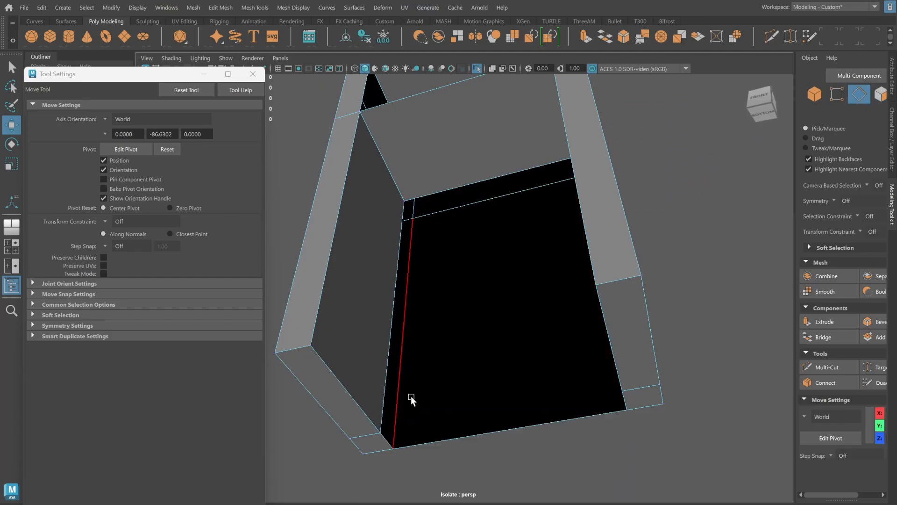
pyautogui.doubleClick(386, 371)
pyautogui.keyDown('alt'); pyautogui.moveTo(489, 271); pyautogui.dragTo(594, 286); pyautogui.keyUp('alt')
pyautogui.keyDown('shift'); pyautogui.moveTo(594, 286); pyautogui.dragTo(592, 378, button='right'); pyautogui.keyUp('shift')
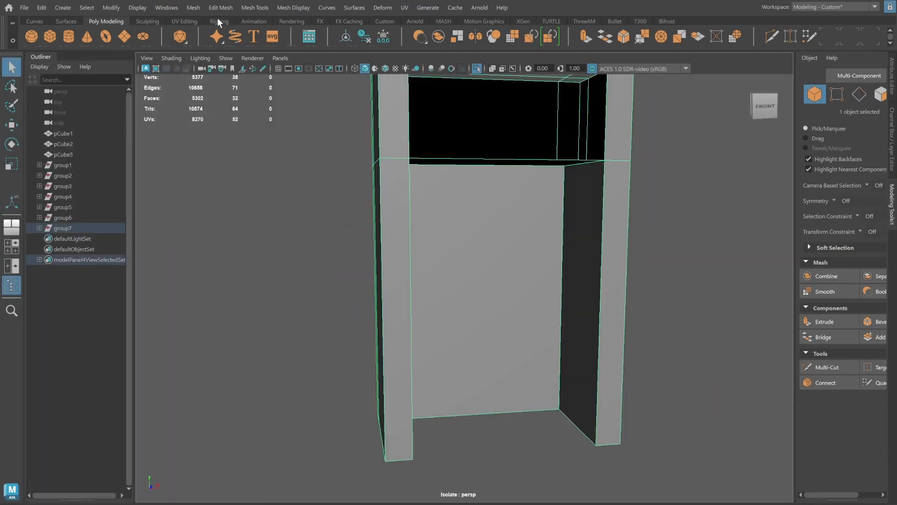
pyautogui.click(189, 8)
pyautogui.click(226, 251)
pyautogui.scroll(-3, 488, 264)
pyautogui.keyDown('alt'); pyautogui.moveTo(537, 262); pyautogui.dragTo(488, 265); pyautogui.keyUp('alt')
pyautogui.hotkey('ctrl', 'z')
# Delete the horizontal inner face separating the block's upper and lower openings, keeping the block isolated.
pyautogui.hotkey('ctrl', '1')
pyautogui.moveTo(421, 266)
pyautogui.keyDown('alt'); pyautogui.mouseDown()
pyautogui.moveTo(456, 276)
pyautogui.moveTo(430, 257)
pyautogui.mouseUp(); pyautogui.keyUp('alt')
pyautogui.hotkey('ctrl', '1')
pyautogui.press('F10')
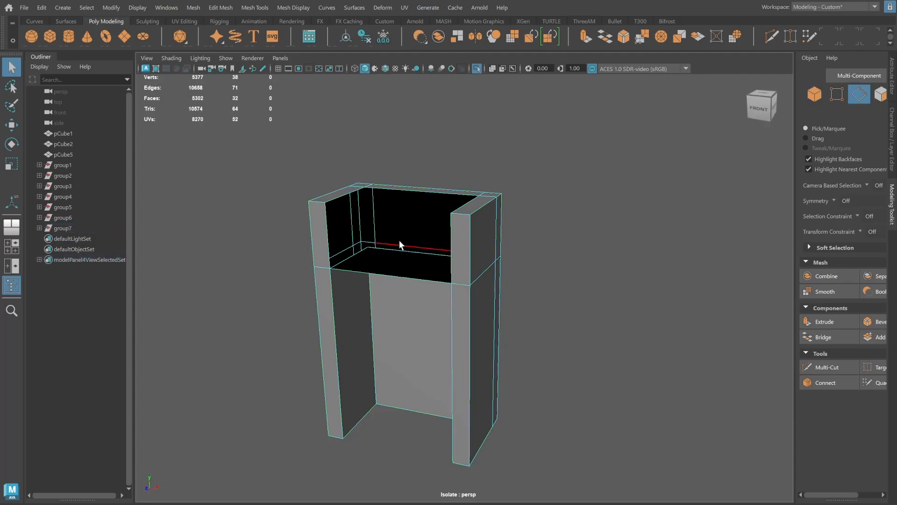
pyautogui.keyDown('alt'); pyautogui.moveTo(349, 194); pyautogui.dragTo(415, 174); pyautogui.keyUp('alt')
pyautogui.click(881, 95)
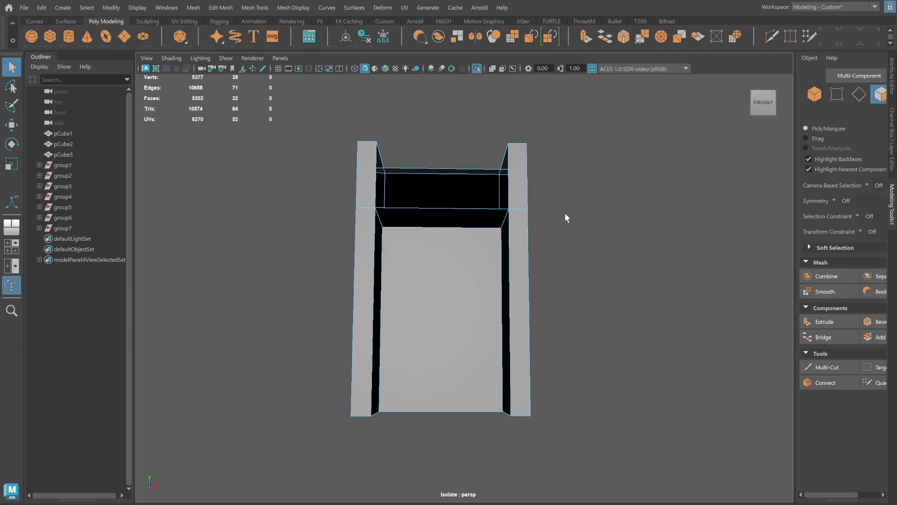
pyautogui.keyDown('alt'); pyautogui.moveTo(565, 217); pyautogui.dragTo(593, 234); pyautogui.keyUp('alt')
pyautogui.keyDown('alt'); pyautogui.moveTo(576, 231); pyautogui.dragTo(559, 246, button='middle'); pyautogui.keyUp('alt')
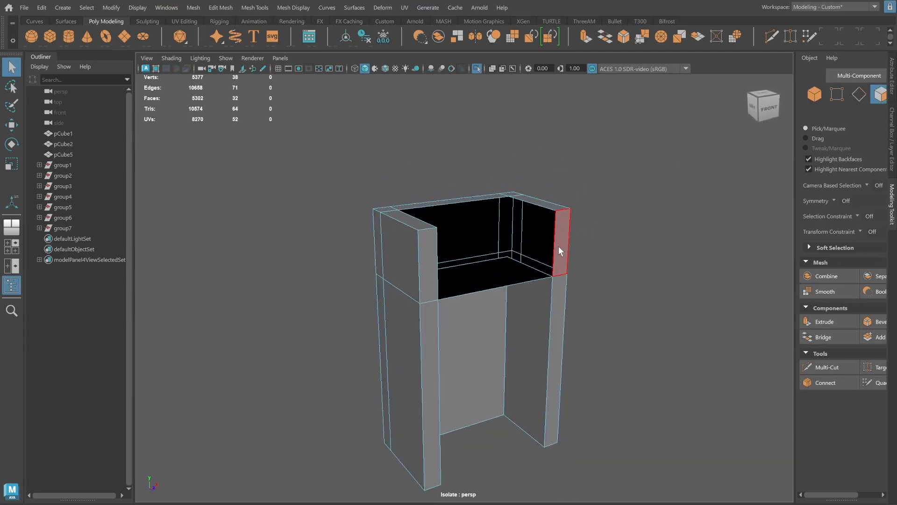
pyautogui.click(498, 280)
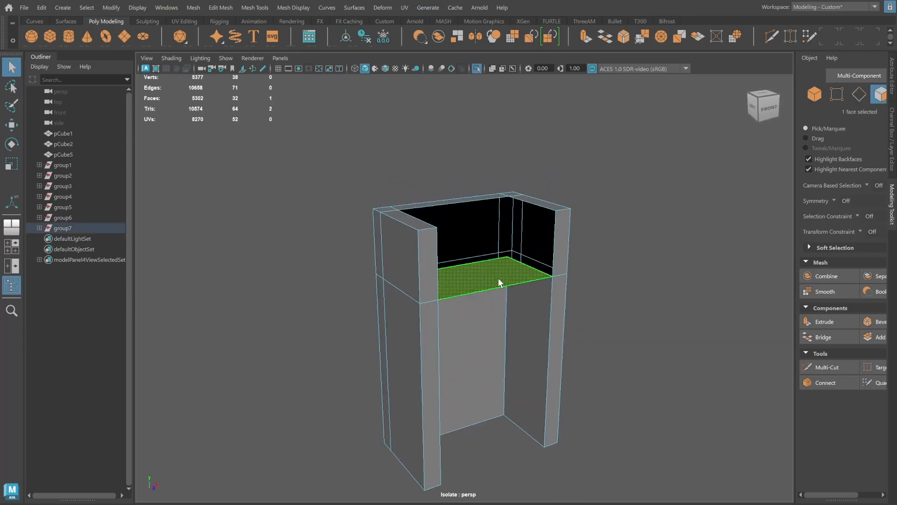
pyautogui.press('Delete')
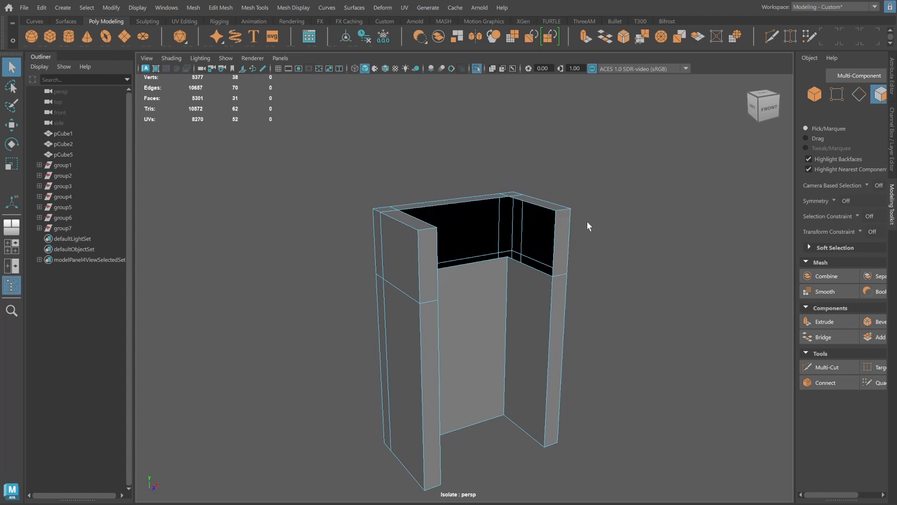
pyautogui.keyDown('alt'); pyautogui.moveTo(587, 222); pyautogui.dragTo(531, 226); pyautogui.keyUp('alt')
pyautogui.click(758, 109)
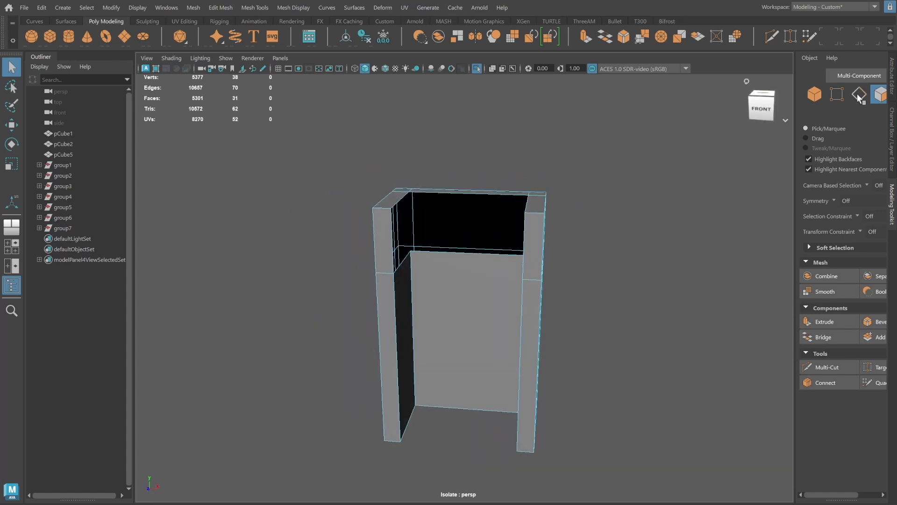
pyautogui.keyDown('alt'); pyautogui.moveTo(699, 149); pyautogui.dragTo(600, 188); pyautogui.keyUp('alt')
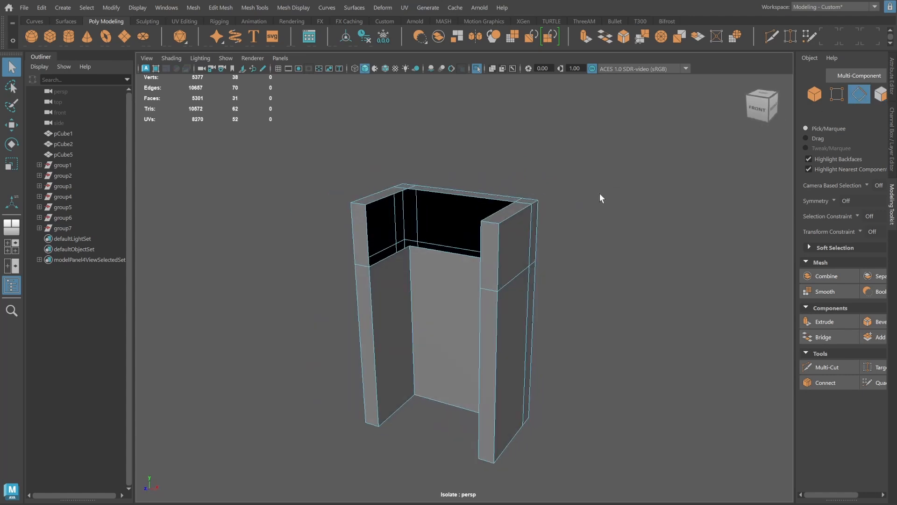
pyautogui.click(489, 221)
pyautogui.keyDown('alt'); pyautogui.moveTo(490, 221); pyautogui.dragTo(524, 218); pyautogui.keyUp('alt')
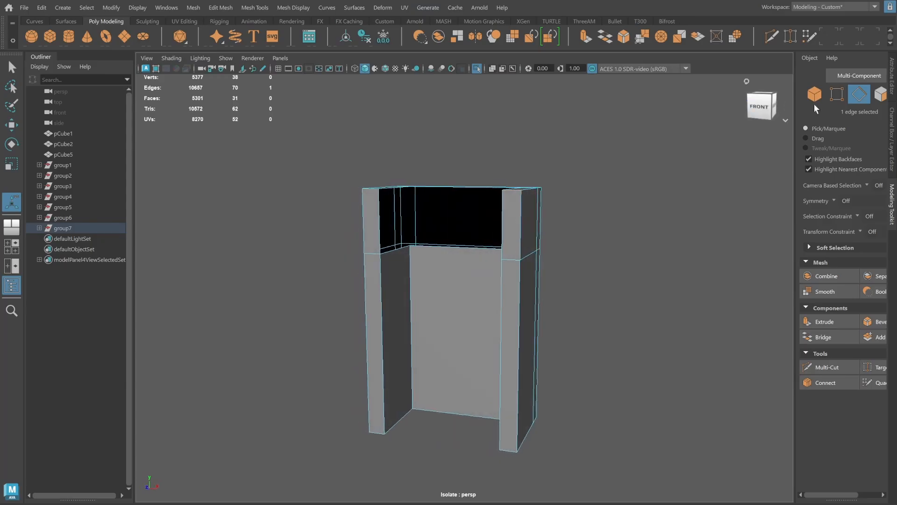
# Delete the lower inner side walls, both lower front faces and the lower outer face on the block's right-hand side.
pyautogui.click(879, 96)
pyautogui.click(386, 289)
pyautogui.keyDown('shift'); pyautogui.click(379, 294); pyautogui.keyUp('shift')
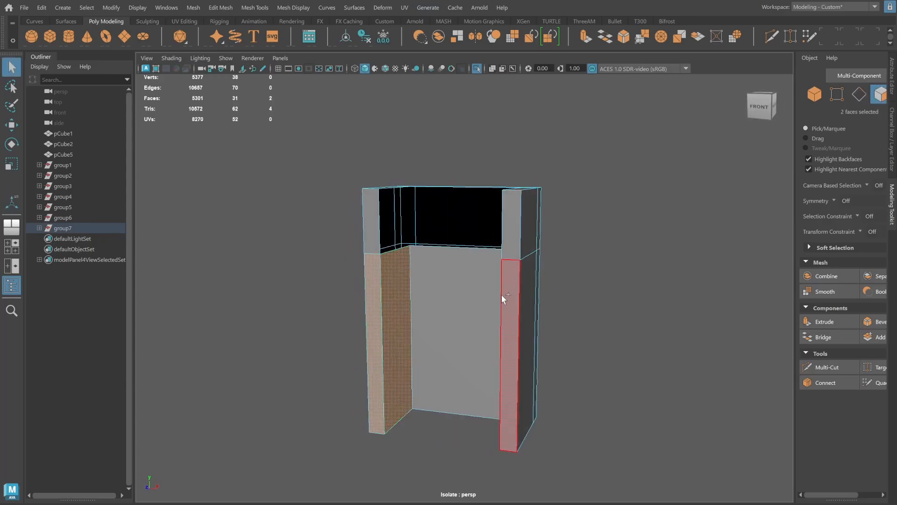
pyautogui.keyDown('shift'); pyautogui.click(501, 294); pyautogui.keyUp('shift')
pyautogui.keyDown('shift'); pyautogui.click(527, 287); pyautogui.keyUp('shift')
pyautogui.keyDown('alt'); pyautogui.moveTo(531, 234); pyautogui.dragTo(511, 260); pyautogui.keyUp('alt')
pyautogui.keyDown('shift'); pyautogui.click(563, 271); pyautogui.keyUp('shift')
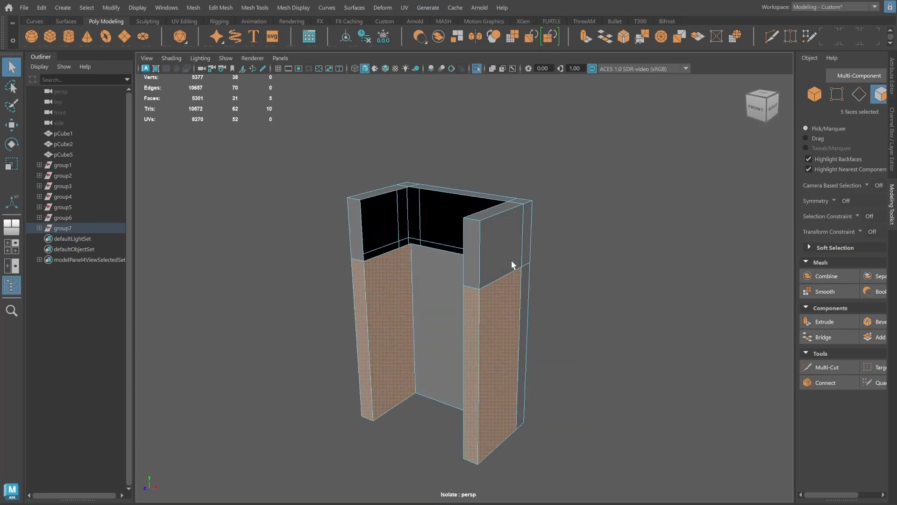
pyautogui.press('Delete')
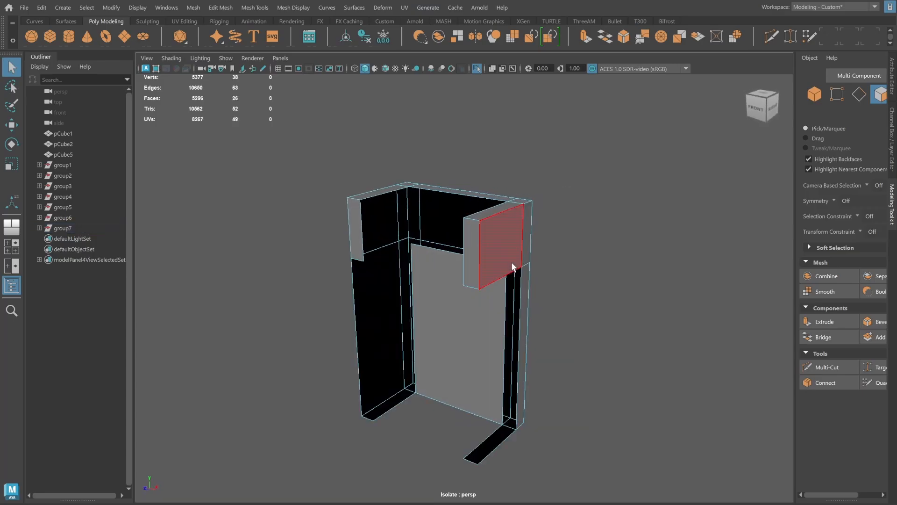
# Extrude the lower front edges of the two upper arms backward along Z to close their undersides.
pyautogui.keyDown('alt'); pyautogui.moveTo(517, 248); pyautogui.dragTo(332, 179); pyautogui.keyUp('alt')
pyautogui.press('F10')
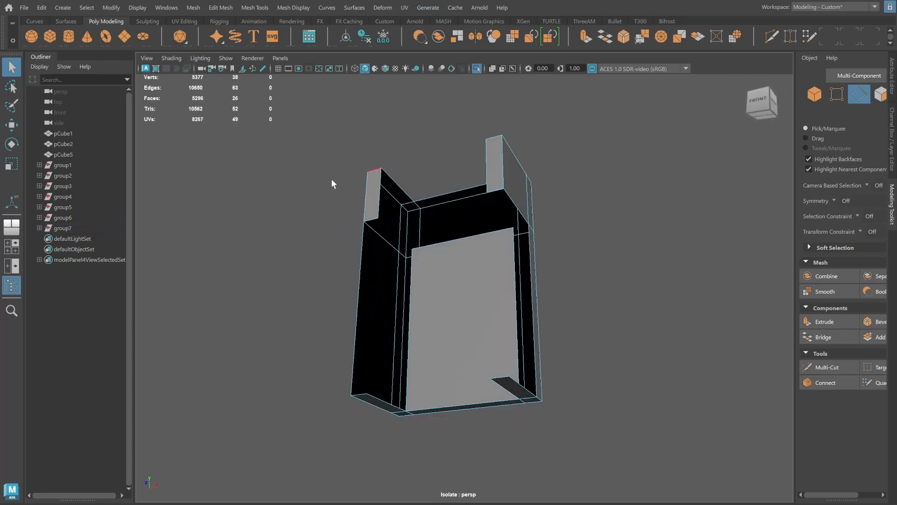
pyautogui.keyDown('alt'); pyautogui.moveTo(518, 194); pyautogui.dragTo(401, 236); pyautogui.keyUp('alt')
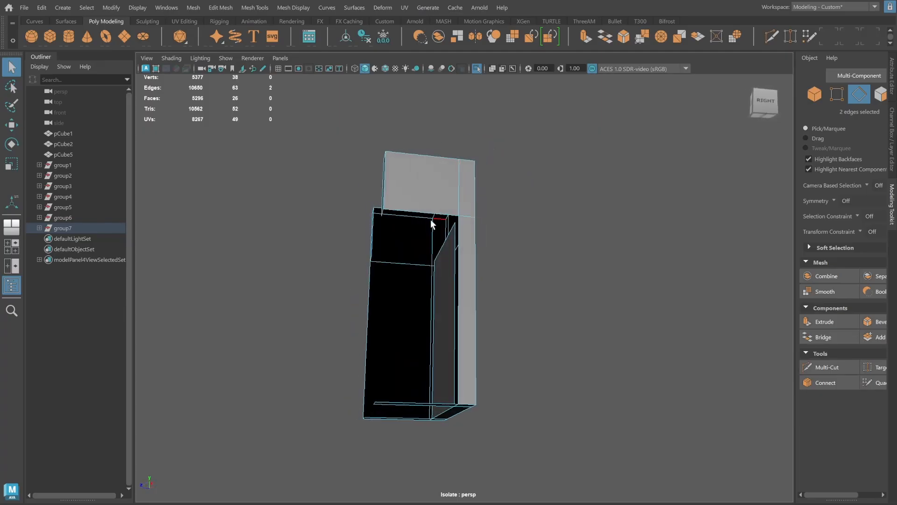
pyautogui.keyDown('shift'); pyautogui.moveTo(401, 236); pyautogui.dragTo(414, 262, button='right'); pyautogui.keyUp('shift')
pyautogui.keyDown('alt'); pyautogui.moveTo(414, 251); pyautogui.dragTo(458, 189); pyautogui.keyUp('alt')
pyautogui.click(456, 199)
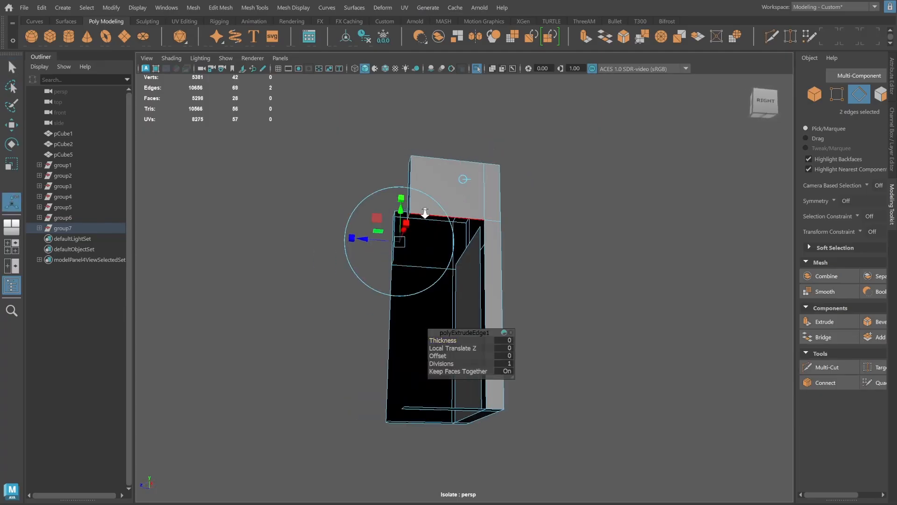
pyautogui.keyDown('alt'); pyautogui.moveTo(425, 213); pyautogui.dragTo(482, 230, button='right'); pyautogui.keyUp('alt')
pyautogui.keyDown('alt'); pyautogui.moveTo(481, 230); pyautogui.dragTo(492, 233); pyautogui.keyUp('alt')
pyautogui.moveTo(309, 181); pyautogui.dragTo(385, 187)
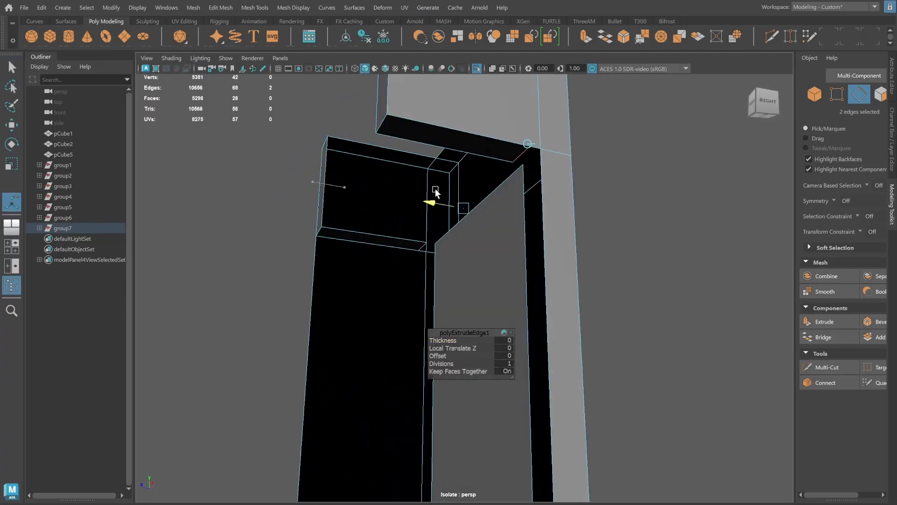
pyautogui.press('w')
pyautogui.scroll(-3, 401, 194)
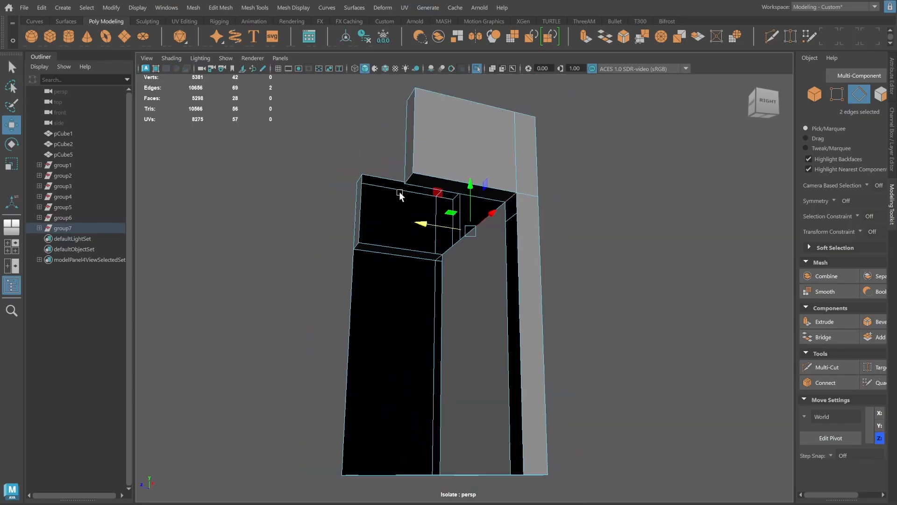
# Delete the remaining faces of the two lower legs: the bottom strips and the tall side wall.
pyautogui.keyDown('alt'); pyautogui.moveTo(400, 194); pyautogui.dragTo(534, 244); pyautogui.keyUp('alt')
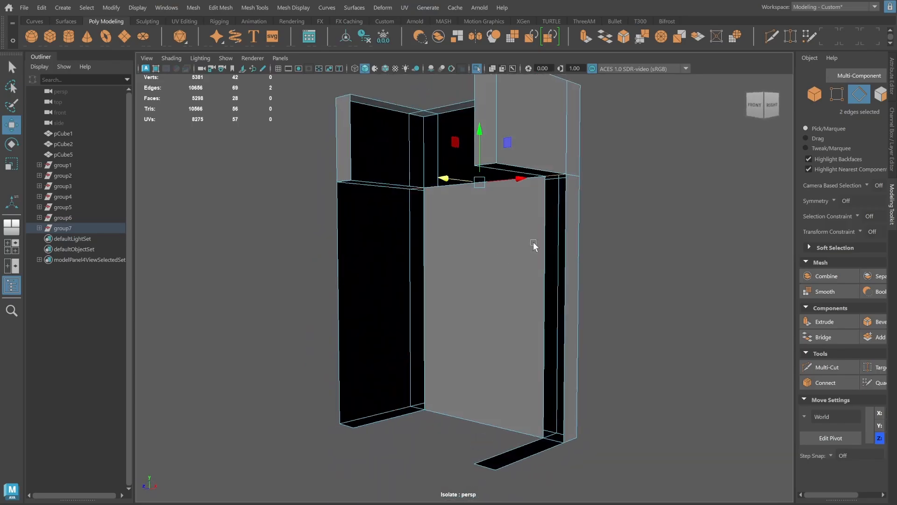
pyautogui.press('F11')
pyautogui.click(531, 452)
pyautogui.keyDown('shift'); pyautogui.click(386, 414); pyautogui.keyUp('shift')
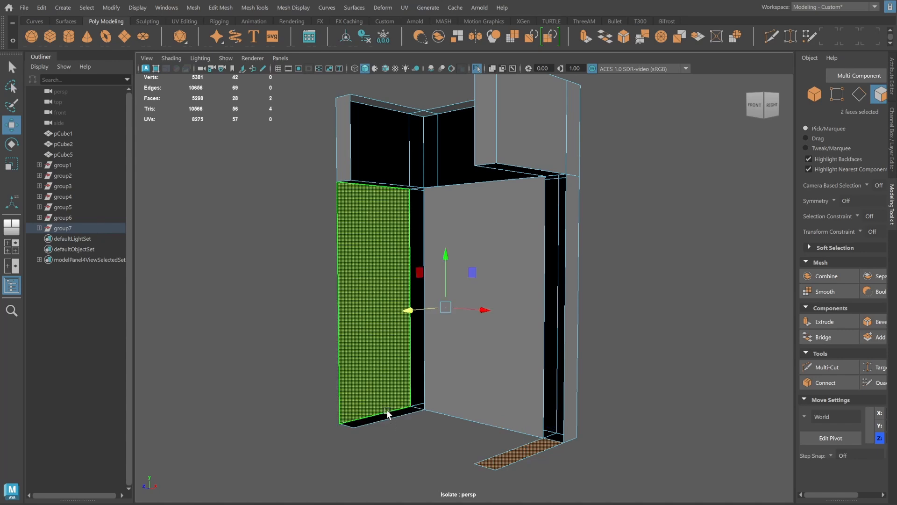
pyautogui.keyDown('alt'); pyautogui.moveTo(552, 380); pyautogui.dragTo(634, 378); pyautogui.keyUp('alt')
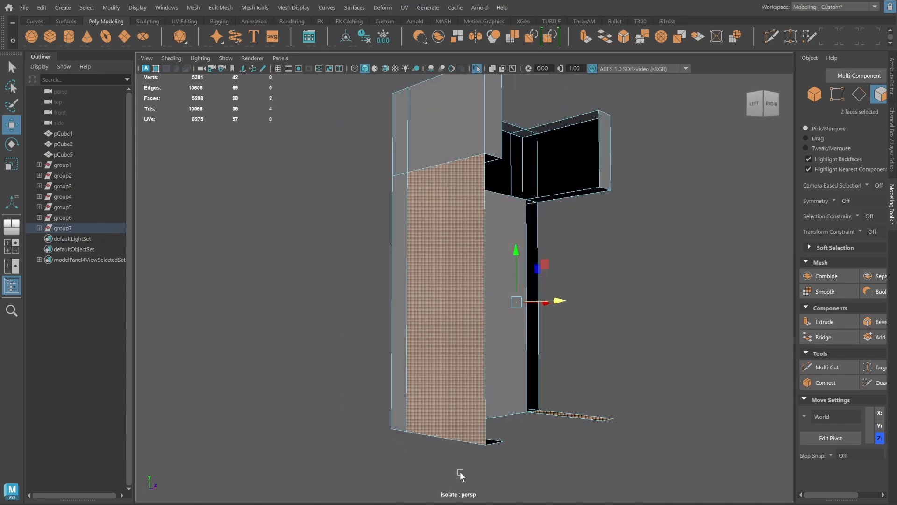
pyautogui.press('Delete')
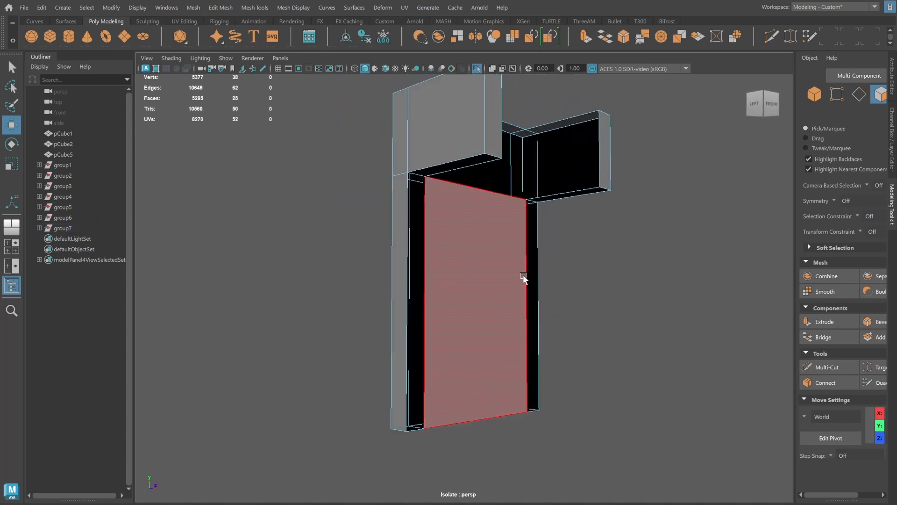
# Bridge the open vertical edges along the lower plate to close the narrow gaps beside its central front face.
pyautogui.keyDown('alt'); pyautogui.moveTo(523, 277); pyautogui.dragTo(509, 262); pyautogui.keyUp('alt')
pyautogui.keyDown('alt'); pyautogui.moveTo(337, 346); pyautogui.dragTo(444, 350); pyautogui.keyUp('alt')
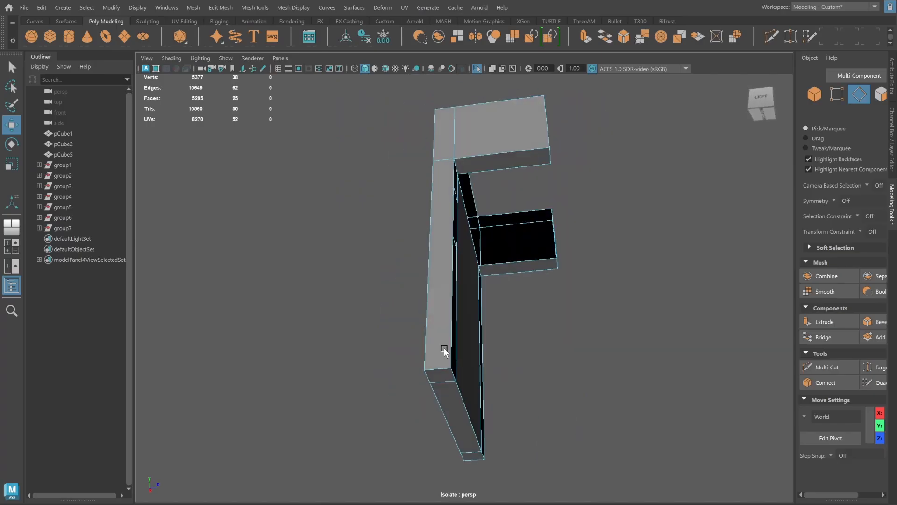
pyautogui.click(451, 370)
pyautogui.click(451, 280)
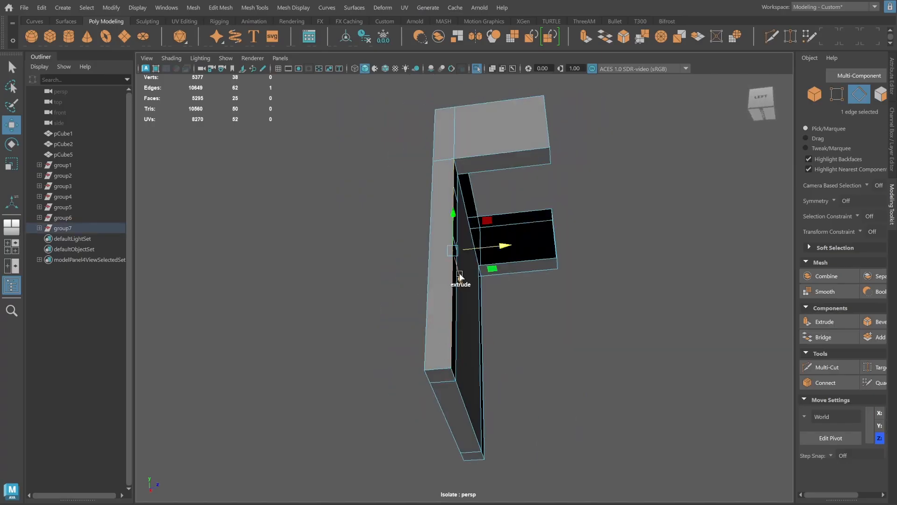
pyautogui.keyDown('shift'); pyautogui.click(459, 305); pyautogui.keyUp('shift')
pyautogui.keyDown('shift'); pyautogui.rightClick(485, 309); pyautogui.keyUp('shift')
pyautogui.keyDown('shift'); pyautogui.moveTo(486, 308); pyautogui.dragTo(531, 318, button='right'); pyautogui.keyUp('shift')
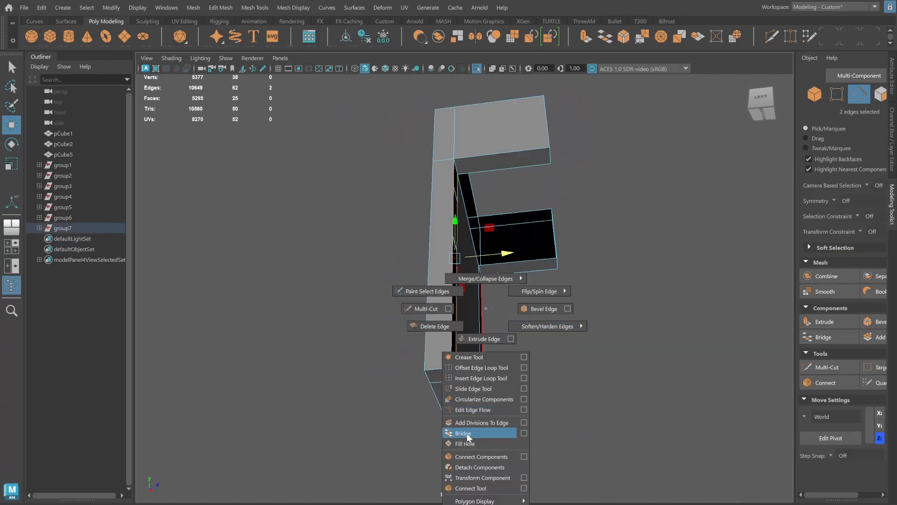
pyautogui.keyDown('shift'); pyautogui.moveTo(467, 433); pyautogui.dragTo(467, 433, button='right'); pyautogui.keyUp('shift')
# Bridge the upper and lower edges of the upper opening to form both arms' inner walls and the rear wall between them.
pyautogui.moveTo(523, 327)
pyautogui.keyDown('alt'); pyautogui.mouseDown()
pyautogui.moveTo(552, 294)
pyautogui.moveTo(534, 268)
pyautogui.moveTo(542, 302)
pyautogui.moveTo(525, 314)
pyautogui.mouseUp(); pyautogui.keyUp('alt')
pyautogui.click(393, 210)
pyautogui.keyDown('shift'); pyautogui.click(400, 284); pyautogui.keyUp('shift')
pyautogui.press('g')
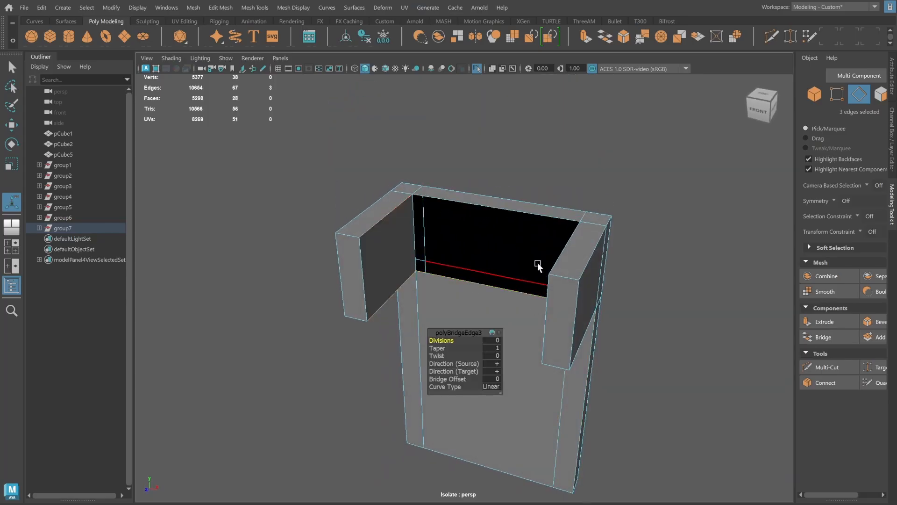
pyautogui.click(540, 215)
pyautogui.keyDown('shift'); pyautogui.click(530, 294); pyautogui.keyUp('shift')
pyautogui.press('g')
pyautogui.keyDown('alt'); pyautogui.moveTo(555, 265); pyautogui.dragTo(642, 186); pyautogui.keyUp('alt')
pyautogui.click(633, 193)
pyautogui.keyDown('shift'); pyautogui.click(618, 267); pyautogui.keyUp('shift')
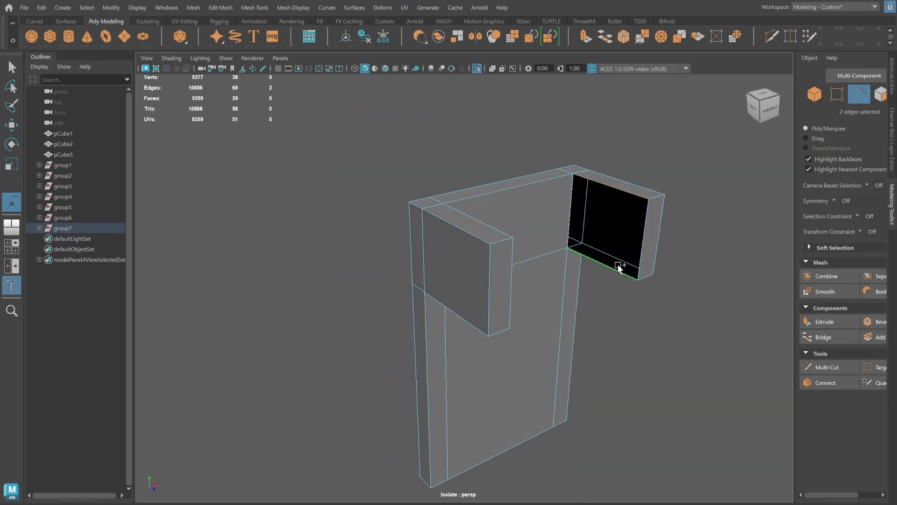
pyautogui.press('g')
# Return to object mode and run a mesh Cleanup check to select problem faces.
pyautogui.press('q')
pyautogui.press('F8')
pyautogui.keyDown('alt'); pyautogui.moveTo(710, 217); pyautogui.dragTo(613, 242); pyautogui.keyUp('alt')
pyautogui.click(193, 7)
pyautogui.click(225, 250)
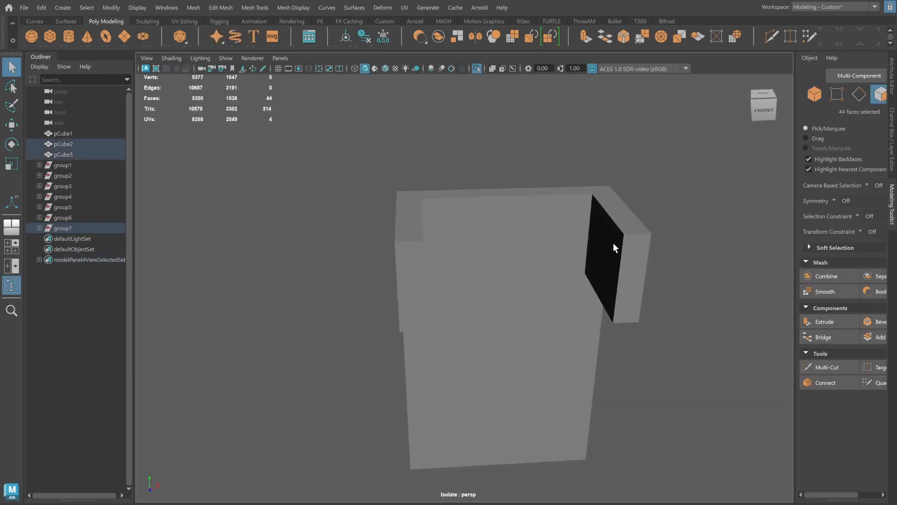
# Try to bevel the front edges of the bracket's two arms, and undo it to inspect the arms' corner vertices.
pyautogui.press('F10')
pyautogui.click(420, 312)
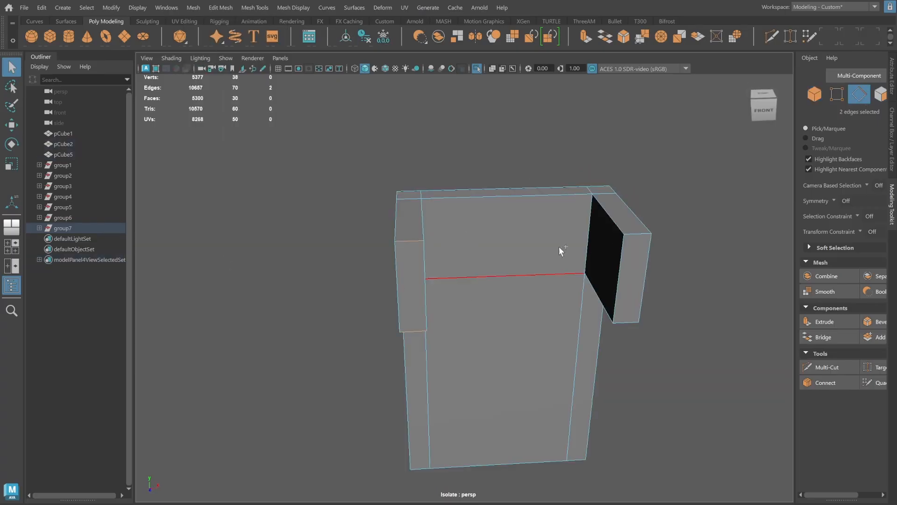
pyautogui.keyDown('shift'); pyautogui.moveTo(653, 265); pyautogui.dragTo(673, 234, button='right'); pyautogui.keyUp('shift')
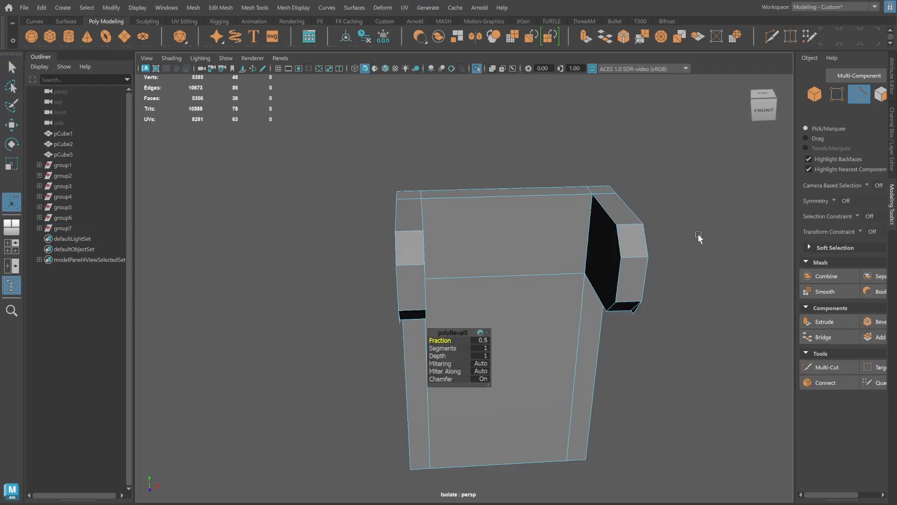
pyautogui.keyDown('alt'); pyautogui.moveTo(699, 237); pyautogui.dragTo(459, 152); pyautogui.keyUp('alt')
pyautogui.hotkey('ctrl', 'z')
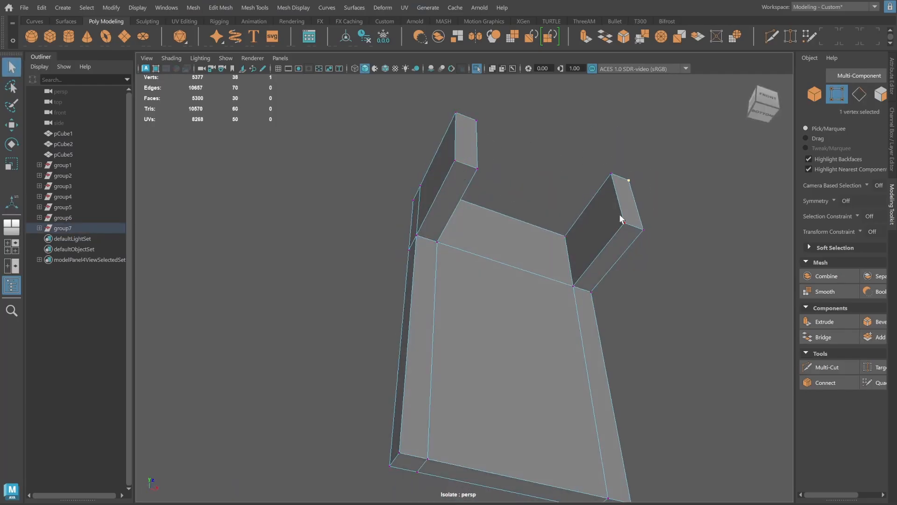
pyautogui.keyDown('alt'); pyautogui.moveTo(620, 220); pyautogui.dragTo(742, 140); pyautogui.keyUp('alt')
pyautogui.press('F10')
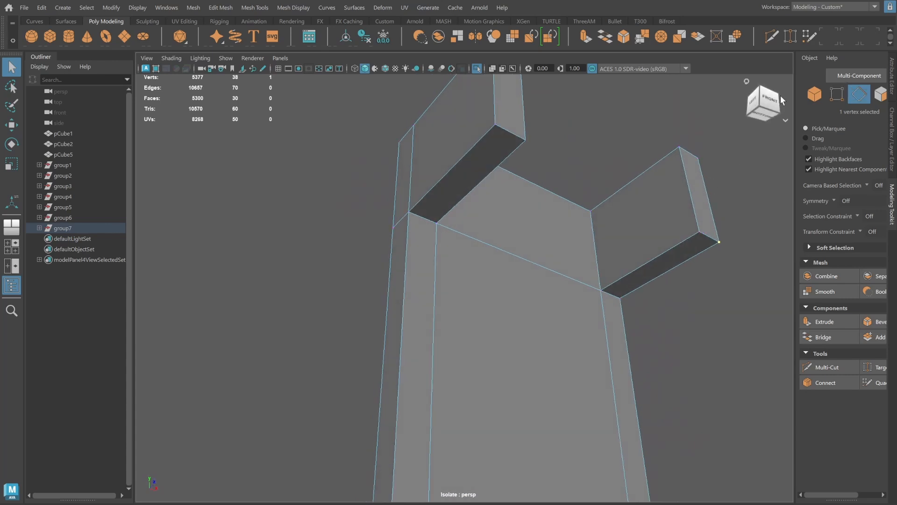
pyautogui.hotkey('ctrl', 'z')
pyautogui.hotkey('ctrl', 'z')
pyautogui.keyDown('alt'); pyautogui.moveTo(626, 134); pyautogui.dragTo(613, 164); pyautogui.keyUp('alt')
pyautogui.hotkey('ctrl', 'z')
pyautogui.hotkey('ctrl', 'z')
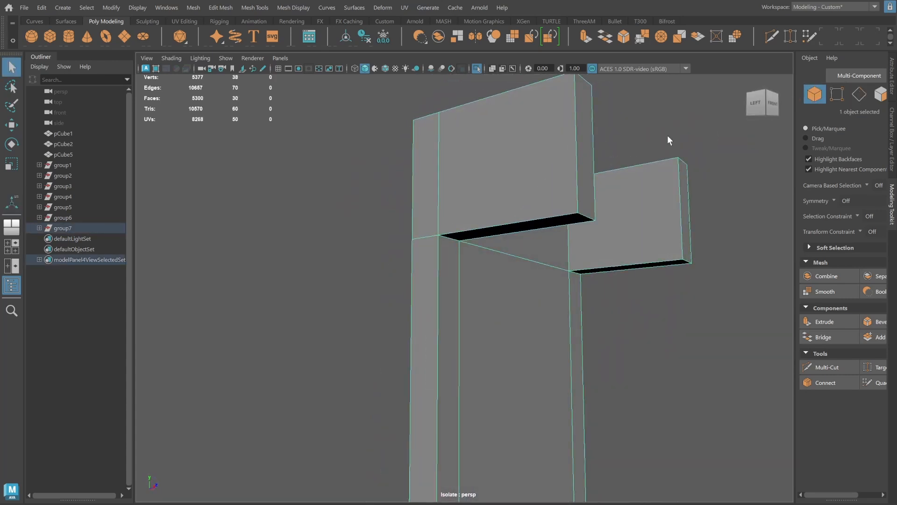
# Delete the underside face and the front end face of one bracket arm.
pyautogui.press('F11')
pyautogui.keyDown('alt'); pyautogui.moveTo(669, 141); pyautogui.dragTo(300, 208); pyautogui.keyUp('alt')
pyautogui.click(511, 190)
pyautogui.press('Delete')
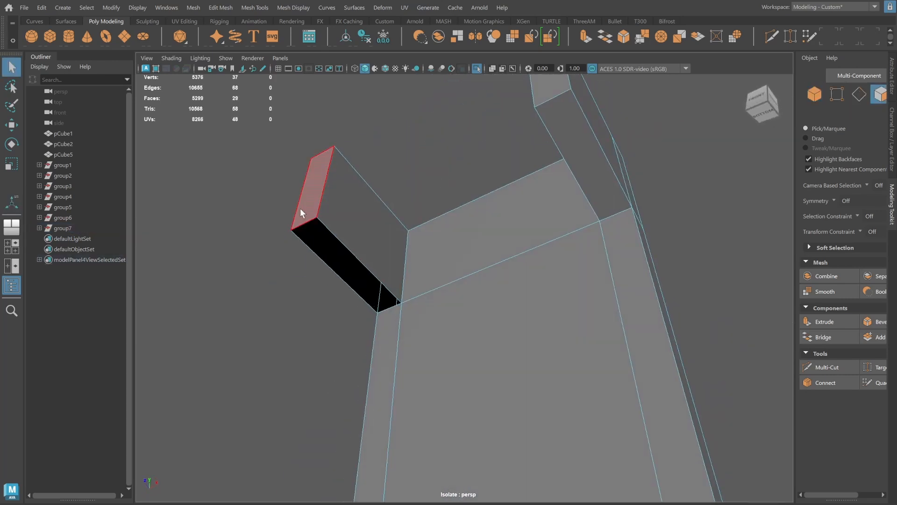
pyautogui.click(300, 208)
pyautogui.press('Delete')
# Bridge the open edges of that arm to rebuild its front end and underside faces.
pyautogui.press('\\')
pyautogui.press('F8')
pyautogui.press('F10')
pyautogui.click(301, 191)
pyautogui.keyDown('shift'); pyautogui.click(323, 196); pyautogui.keyUp('shift')
pyautogui.keyDown('shift'); pyautogui.moveTo(324, 198); pyautogui.dragTo(320, 322, button='right'); pyautogui.keyUp('shift')
pyautogui.moveTo(344, 254); pyautogui.dragTo(345, 41, button='right')
pyautogui.press('3')
# Select the four horizontal front edges of both bracket arms.
pyautogui.keyDown('alt'); pyautogui.moveTo(426, 229); pyautogui.dragTo(355, 140); pyautogui.keyUp('alt')
pyautogui.press('1')
pyautogui.press('F10')
pyautogui.click(349, 121)
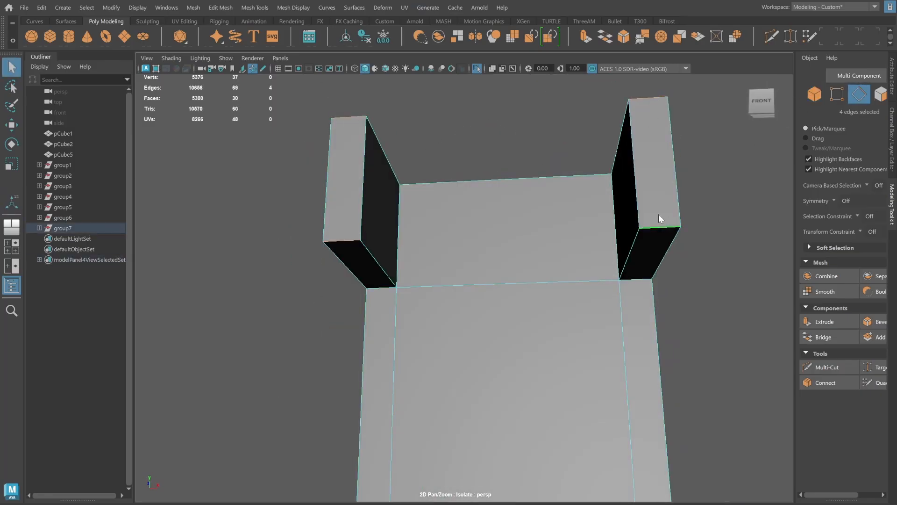
pyautogui.keyDown('shift'); pyautogui.moveTo(658, 219); pyautogui.dragTo(659, 327, button='right'); pyautogui.keyUp('shift')
# Delete the front end and underside faces of the other arm and rebuild them by bridging the open edges.
pyautogui.keyDown('alt'); pyautogui.moveTo(562, 242); pyautogui.dragTo(494, 239); pyautogui.keyUp('alt')
pyautogui.press('F11')
pyautogui.click(482, 254)
pyautogui.press('Delete')
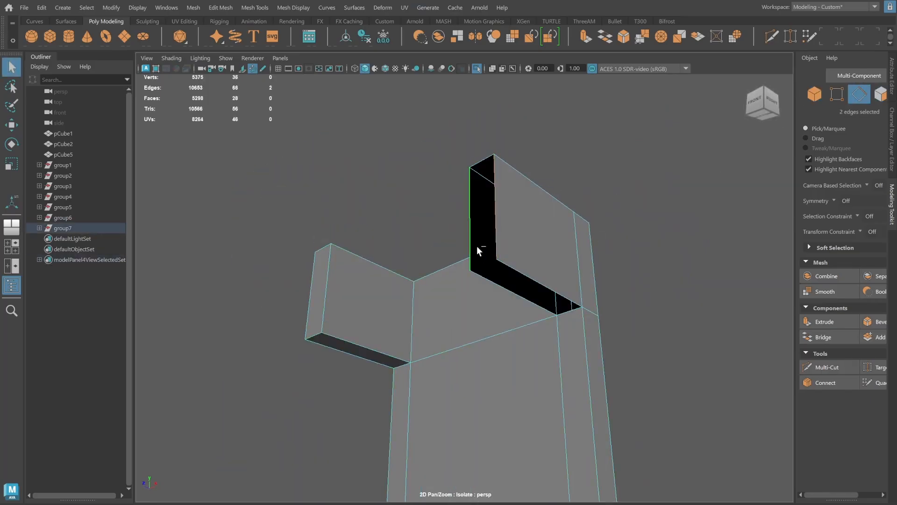
pyautogui.keyDown('shift'); pyautogui.moveTo(477, 246); pyautogui.dragTo(477, 353, button='right'); pyautogui.keyUp('shift')
pyautogui.click(518, 293)
pyautogui.keyDown('shift'); pyautogui.click(522, 274); pyautogui.keyUp('shift')
pyautogui.press('g')
pyautogui.press('F8')
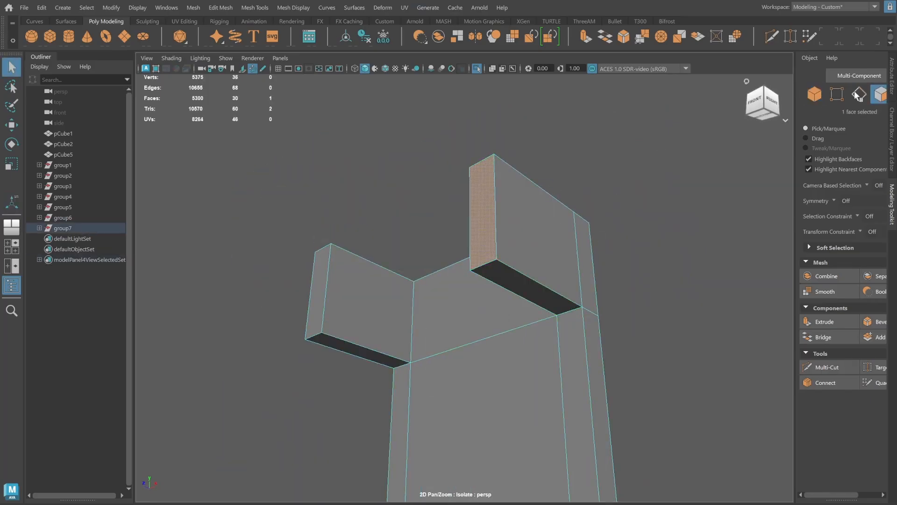
# Round the front ends of both arms with a bevel of Fraction 0.8 and 3 segments.
pyautogui.press('F10')
pyautogui.keyDown('shift'); pyautogui.moveTo(400, 300); pyautogui.dragTo(459, 302, button='right'); pyautogui.keyUp('shift')
pyautogui.keyDown('alt'); pyautogui.moveTo(459, 302); pyautogui.dragTo(452, 340); pyautogui.keyUp('alt')
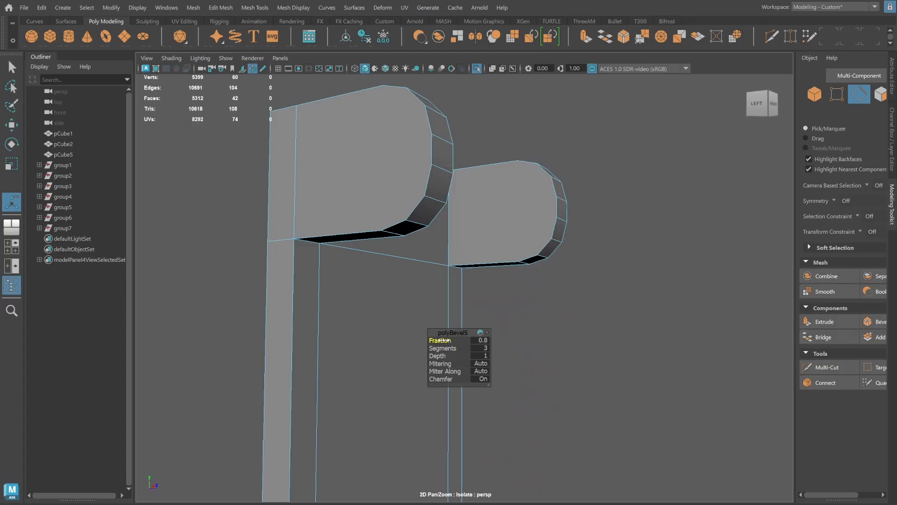
pyautogui.keyDown('alt'); pyautogui.moveTo(518, 238); pyautogui.dragTo(507, 237, button='right'); pyautogui.keyUp('alt')
pyautogui.keyDown('alt'); pyautogui.moveTo(507, 237); pyautogui.dragTo(545, 274); pyautogui.keyUp('alt')
# Show the full latch assembly again and nudge the bracket along the Z axis.
pyautogui.hotkey('ctrl', '1')
pyautogui.keyDown('alt'); pyautogui.moveTo(542, 281); pyautogui.dragTo(477, 229, button='right'); pyautogui.keyUp('alt')
pyautogui.keyDown('alt'); pyautogui.moveTo(477, 229); pyautogui.dragTo(526, 248); pyautogui.keyUp('alt')
pyautogui.press('F8')
pyautogui.press('w')
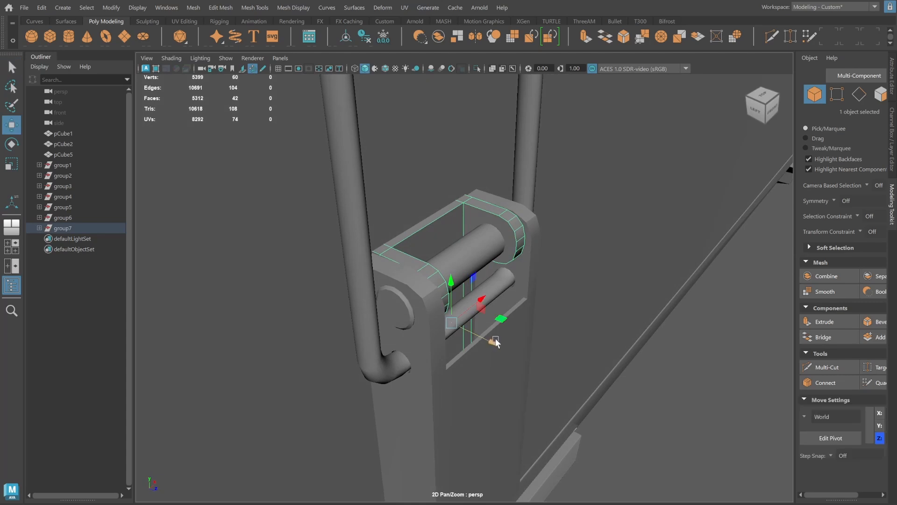
pyautogui.moveTo(496, 344); pyautogui.dragTo(497, 345)
pyautogui.keyDown('alt'); pyautogui.moveTo(540, 253); pyautogui.dragTo(539, 216); pyautogui.keyUp('alt')
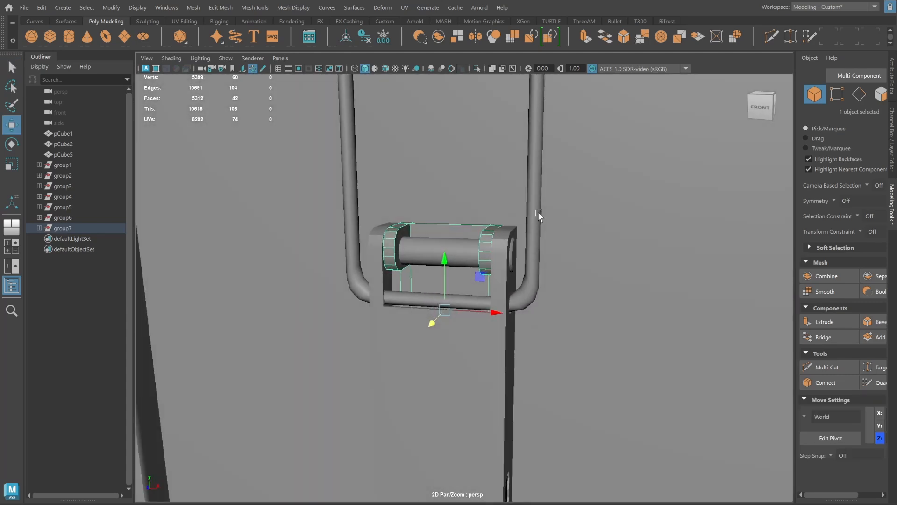
# Examine how the bracket fits the latch in the perspective and front views.
pyautogui.keyDown('alt'); pyautogui.moveTo(539, 217); pyautogui.dragTo(262, 333, button='right'); pyautogui.keyUp('alt')
pyautogui.click(245, 339)
pyautogui.keyDown('alt'); pyautogui.moveTo(532, 250); pyautogui.dragTo(517, 256); pyautogui.keyUp('alt')
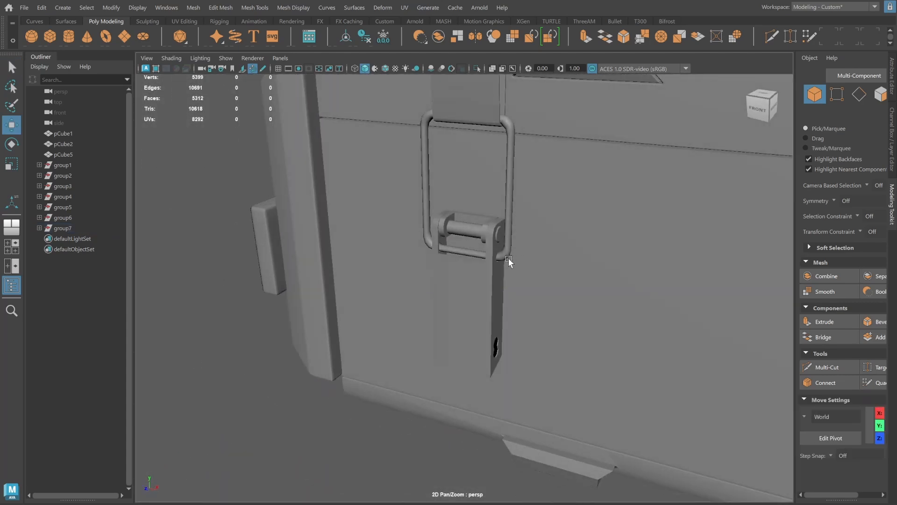
pyautogui.click(475, 242)
pyautogui.press('space')
pyautogui.press('space')
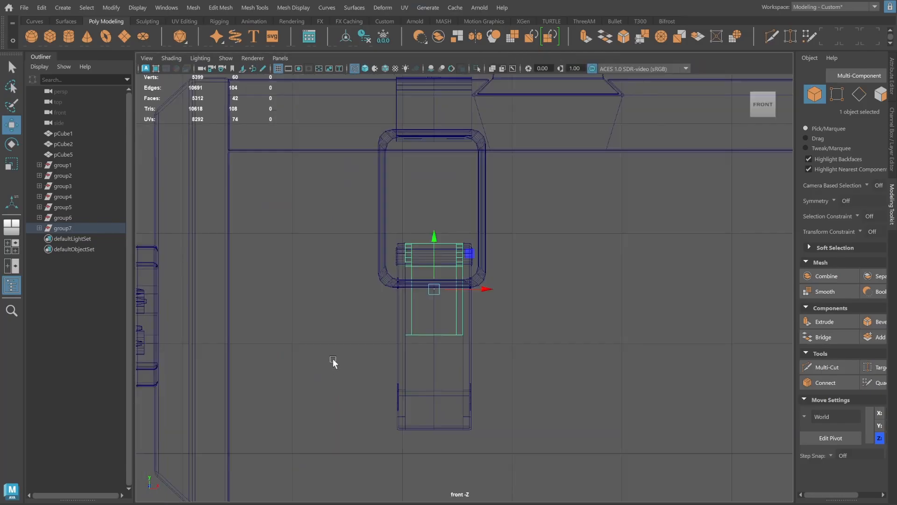
pyautogui.keyDown('alt'); pyautogui.moveTo(332, 358); pyautogui.dragTo(439, 331, button='right'); pyautogui.keyUp('alt')
pyautogui.press('space')
pyautogui.press('space')
# Isolate the bracket and frame it in the perspective view.
pyautogui.hotkey('ctrl', '1')
pyautogui.press('f')
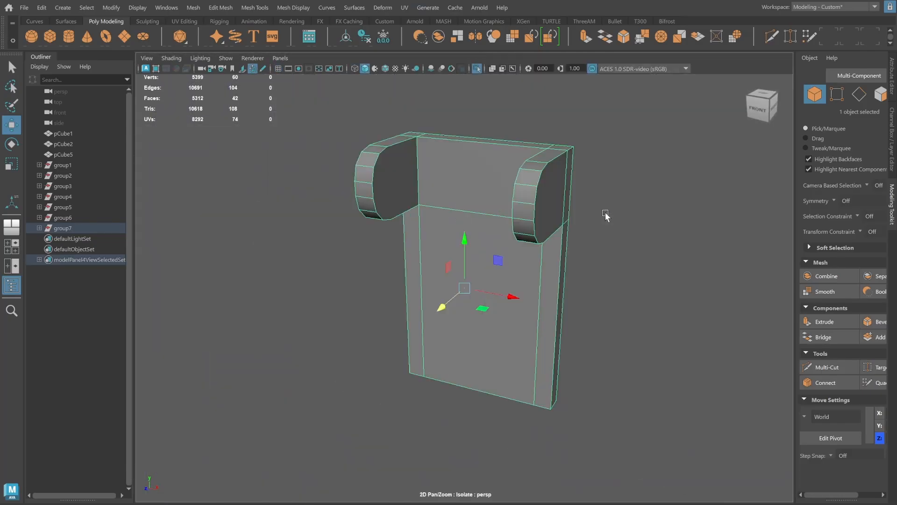
pyautogui.keyDown('alt'); pyautogui.moveTo(542, 199); pyautogui.dragTo(554, 248, button='middle'); pyautogui.keyUp('alt')
pyautogui.keyDown('alt'); pyautogui.moveTo(553, 247); pyautogui.dragTo(609, 222, button='right'); pyautogui.keyUp('alt')
pyautogui.keyDown('alt'); pyautogui.moveTo(609, 222); pyautogui.dragTo(608, 218); pyautogui.keyUp('alt')
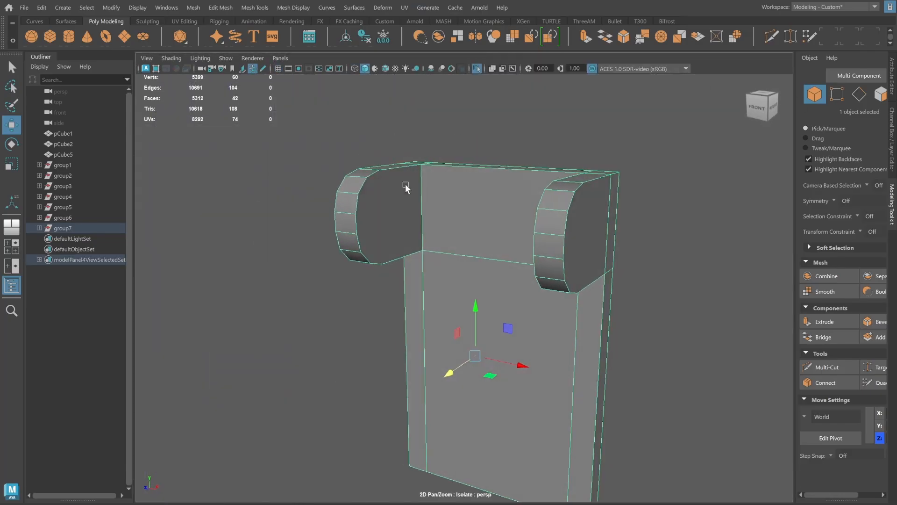
# Count the edges across one arm's rounded end by selecting them one after another.
pyautogui.moveTo(408, 186); pyautogui.dragTo(409, 152, button='right')
pyautogui.click(356, 179)
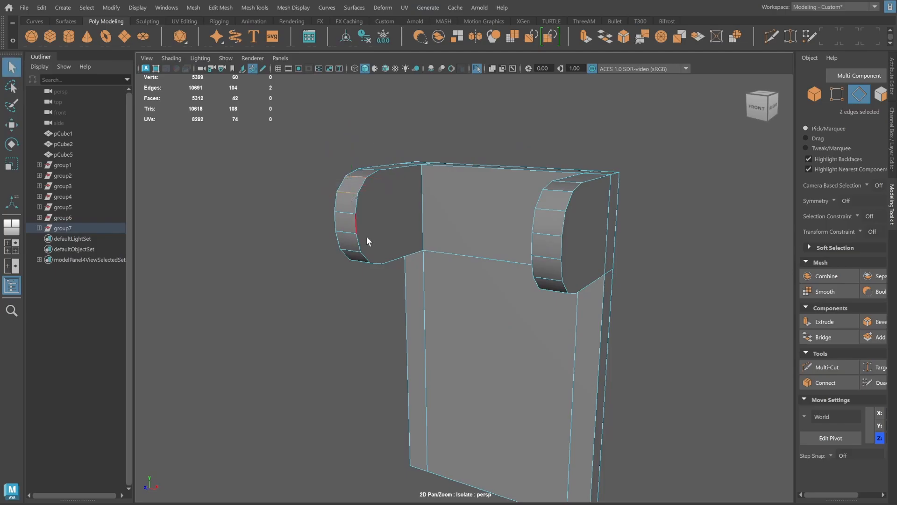
pyautogui.keyDown('shift'); pyautogui.click(344, 213); pyautogui.keyUp('shift')
pyautogui.keyDown('shift'); pyautogui.click(346, 232); pyautogui.keyUp('shift')
pyautogui.keyDown('shift'); pyautogui.click(350, 251); pyautogui.keyUp('shift')
pyautogui.keyDown('alt'); pyautogui.moveTo(411, 236); pyautogui.dragTo(414, 166); pyautogui.keyUp('alt')
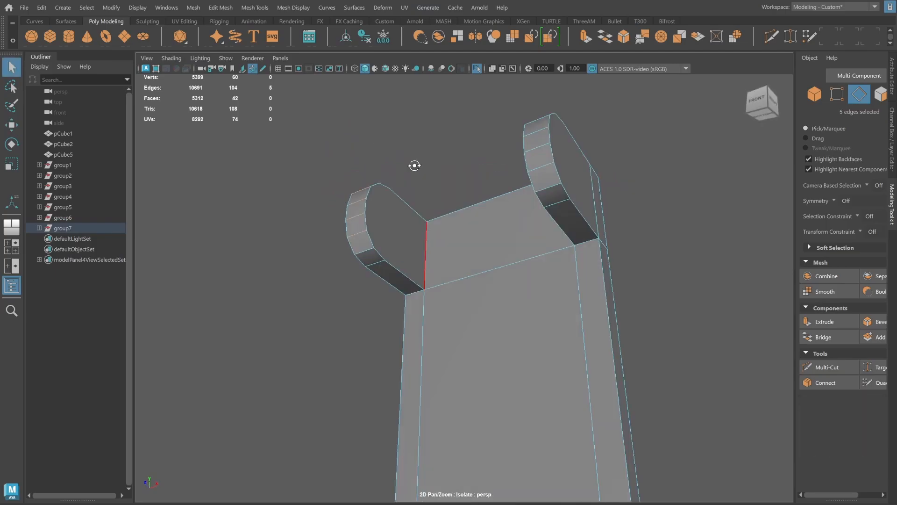
pyautogui.keyDown('shift'); pyautogui.click(365, 248); pyautogui.keyUp('shift')
pyautogui.keyDown('alt'); pyautogui.moveTo(365, 247); pyautogui.dragTo(430, 225); pyautogui.keyUp('alt')
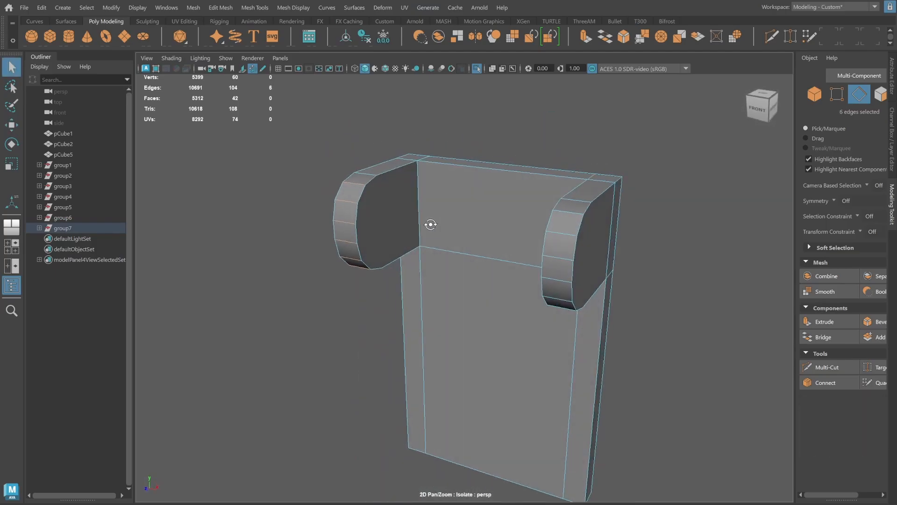
# Insert 6 evenly spaced edge loops across the back and sides of the bracket's upper section with the Insert Edge Loop tool.
pyautogui.keyDown('shift'); pyautogui.moveTo(430, 164); pyautogui.dragTo(398, 184, button='right'); pyautogui.keyUp('shift')
pyautogui.moveTo(128, 182); pyautogui.dragTo(106, 186)
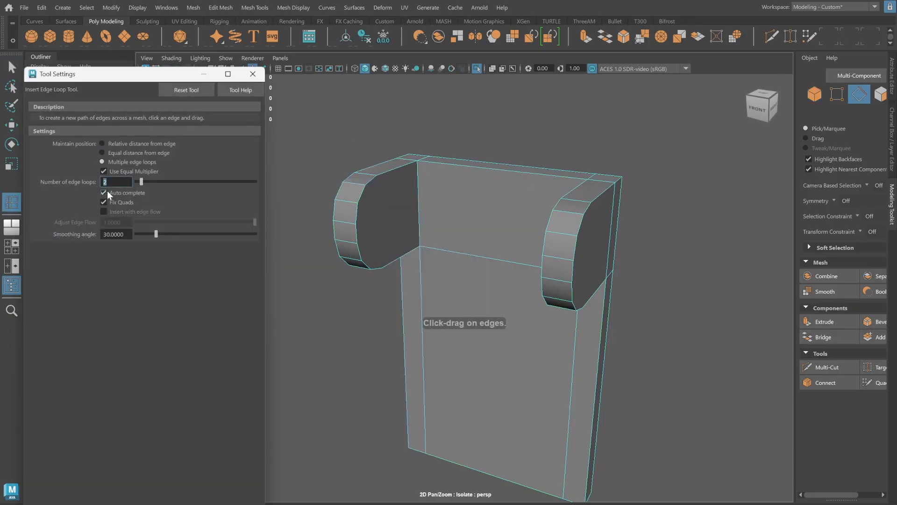
pyautogui.write('6')
pyautogui.press('Return')
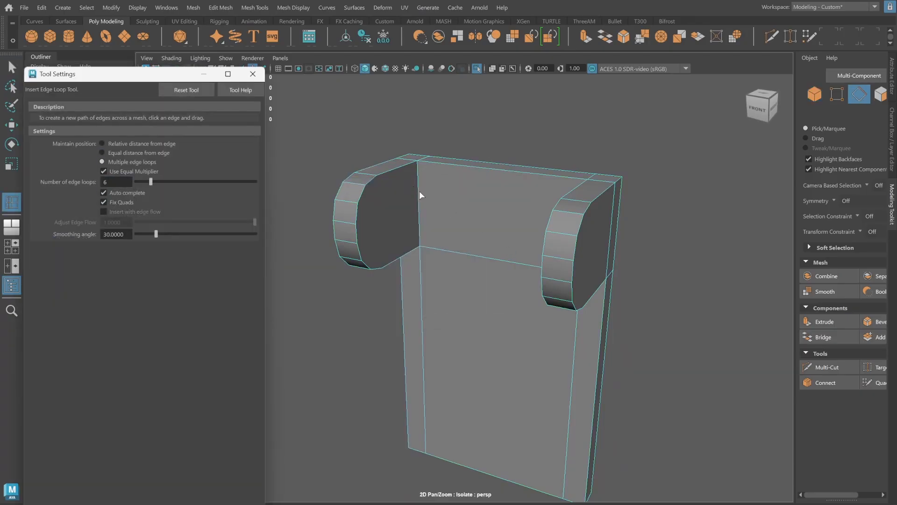
pyautogui.keyDown('alt'); pyautogui.moveTo(425, 197); pyautogui.dragTo(463, 183); pyautogui.keyUp('alt')
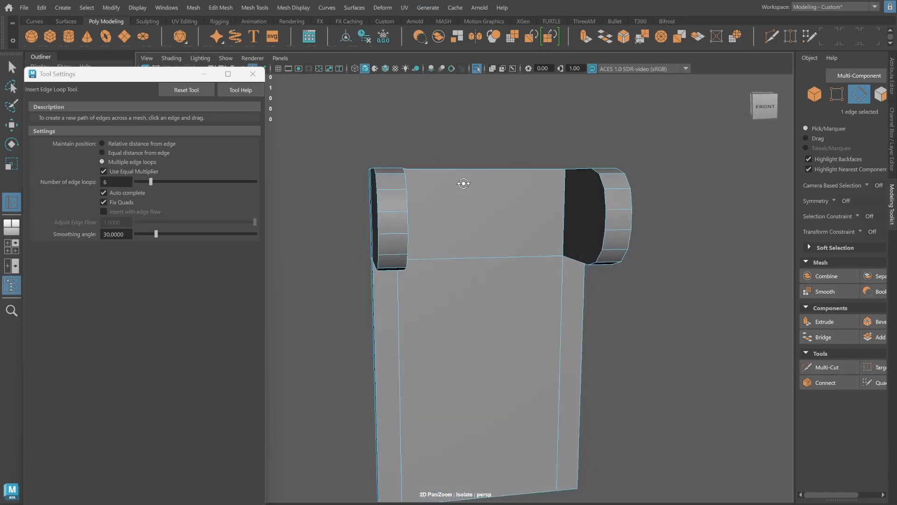
pyautogui.keyDown('alt'); pyautogui.moveTo(705, 145); pyautogui.dragTo(578, 200); pyautogui.keyUp('alt')
pyautogui.click(430, 206)
pyautogui.click(489, 211)
pyautogui.click(489, 209)
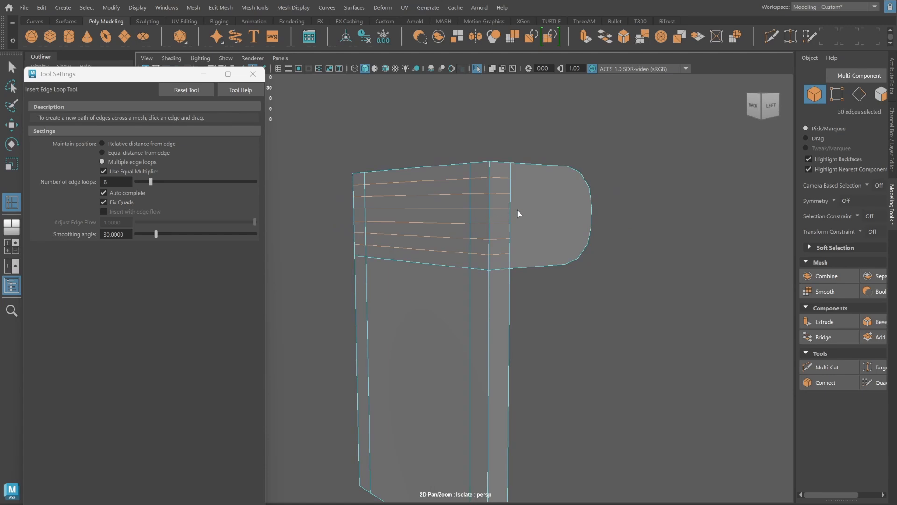
pyautogui.keyDown('alt'); pyautogui.moveTo(518, 213); pyautogui.dragTo(601, 220); pyautogui.keyUp('alt')
pyautogui.hotkey('ctrl', 'z')
pyautogui.hotkey('ctrl', 'z')
pyautogui.press('q')
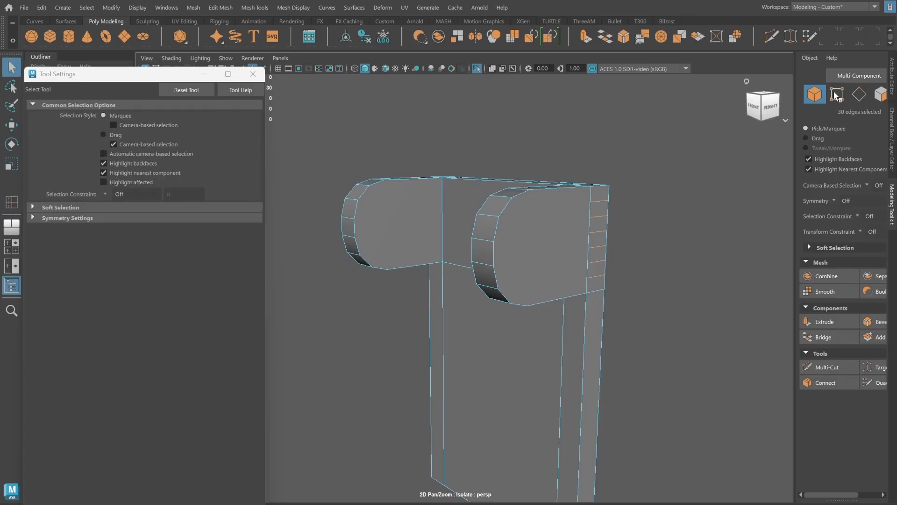
# Connect the new side vertices to the matching rounded-end vertices across the outer face of one arm.
pyautogui.keyDown('shift'); pyautogui.click(588, 206); pyautogui.keyUp('shift')
pyautogui.keyDown('shift'); pyautogui.moveTo(582, 215); pyautogui.dragTo(575, 250, button='right'); pyautogui.keyUp('shift')
pyautogui.keyDown('shift'); pyautogui.click(585, 216); pyautogui.keyUp('shift')
pyautogui.keyDown('shift'); pyautogui.moveTo(581, 218); pyautogui.dragTo(508, 247, button='right'); pyautogui.keyUp('shift')
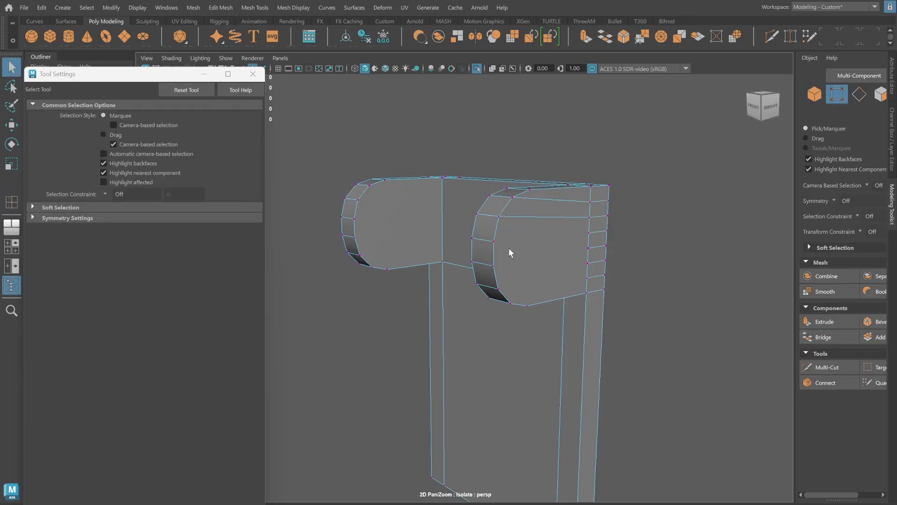
pyautogui.press('g')
pyautogui.click(495, 266)
pyautogui.keyDown('shift'); pyautogui.click(588, 248); pyautogui.keyUp('shift')
pyautogui.press('g')
pyautogui.keyDown('shift'); pyautogui.click(587, 279); pyautogui.keyUp('shift')
# Connect the side vertices to the rounded-end vertices across the outer face of the opposite arm.
pyautogui.keyDown('alt'); pyautogui.moveTo(588, 280); pyautogui.dragTo(505, 196); pyautogui.keyUp('alt')
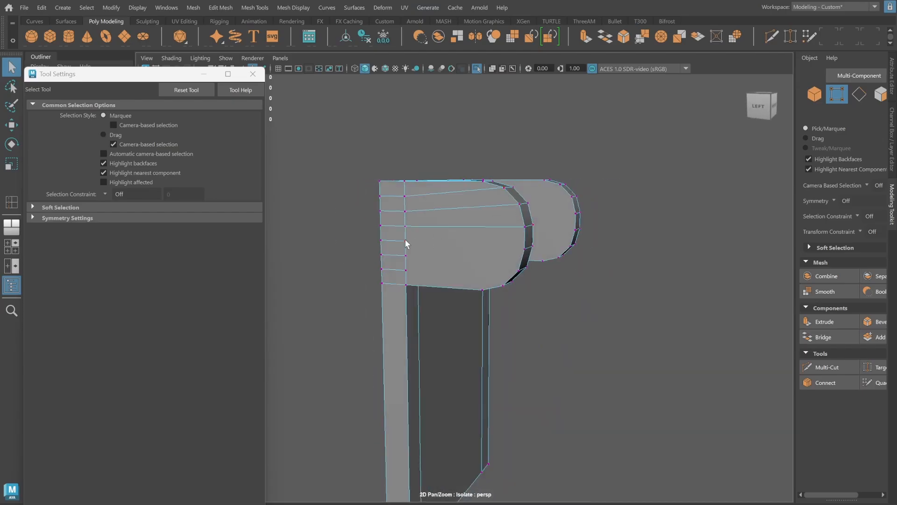
pyautogui.click(406, 269)
pyautogui.keyDown('alt'); pyautogui.moveTo(406, 270); pyautogui.dragTo(491, 253); pyautogui.keyUp('alt')
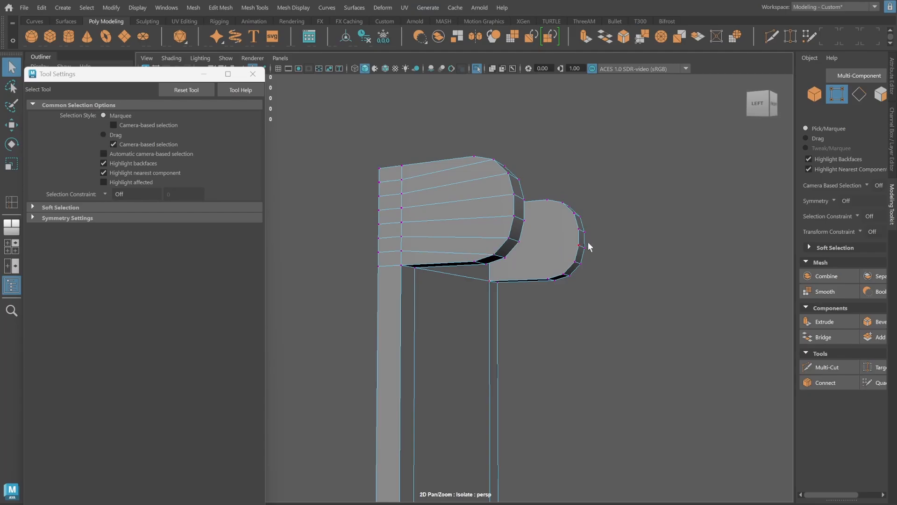
# Delete the inner side faces of both bracket arms.
pyautogui.keyDown('alt'); pyautogui.moveTo(588, 242); pyautogui.dragTo(412, 271); pyautogui.keyUp('alt')
pyautogui.click(815, 95)
pyautogui.keyDown('alt'); pyautogui.moveTo(596, 226); pyautogui.dragTo(568, 206); pyautogui.keyUp('alt')
pyautogui.moveTo(480, 208); pyautogui.dragTo(479, 247, button='right')
pyautogui.click(392, 231)
pyautogui.keyDown('alt'); pyautogui.moveTo(546, 234); pyautogui.dragTo(590, 248); pyautogui.keyUp('alt')
pyautogui.keyDown('shift'); pyautogui.click(589, 275); pyautogui.keyUp('shift')
pyautogui.press('Delete')
# Insert 6 evenly spaced edge loops across the plate's front face between the two arms.
pyautogui.click(814, 94)
pyautogui.keyDown('shift'); pyautogui.moveTo(499, 177); pyautogui.dragTo(499, 148, button='right'); pyautogui.keyUp('shift')
pyautogui.click(581, 202)
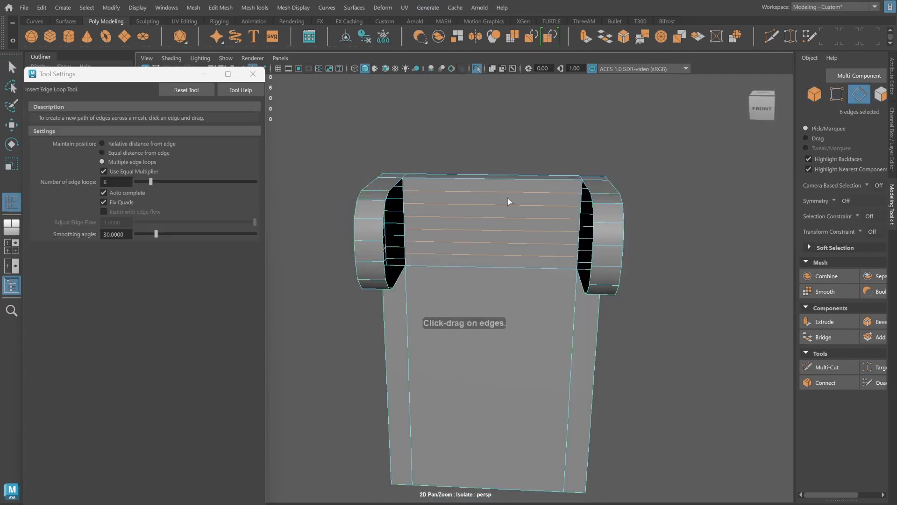
pyautogui.press('q')
# Bridge the open inner sides of both arms between their rounded borders and the plate's inner edges.
pyautogui.keyDown('alt'); pyautogui.moveTo(508, 198); pyautogui.dragTo(508, 140); pyautogui.keyUp('alt')
pyautogui.scroll(3, 508, 140)
pyautogui.keyDown('alt'); pyautogui.moveTo(436, 175); pyautogui.dragTo(428, 268); pyautogui.keyUp('alt')
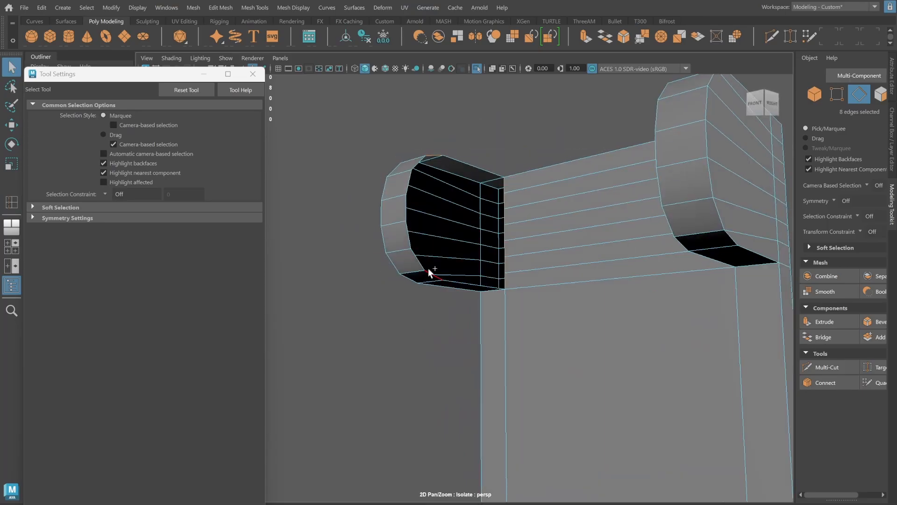
pyautogui.doubleClick(428, 268)
pyautogui.keyDown('shift'); pyautogui.moveTo(428, 268); pyautogui.dragTo(416, 395, button='right'); pyautogui.keyUp('shift')
pyautogui.keyDown('alt'); pyautogui.moveTo(416, 395); pyautogui.dragTo(643, 179); pyautogui.keyUp('alt')
pyautogui.hotkey('ctrl', 'z')
pyautogui.hotkey('ctrl', 'z')
pyautogui.keyDown('alt'); pyautogui.moveTo(628, 304); pyautogui.dragTo(561, 250); pyautogui.keyUp('alt')
pyautogui.keyDown('shift'); pyautogui.doubleClick(647, 298); pyautogui.keyUp('shift')
pyautogui.press('g')
pyautogui.press('q')
pyautogui.press('F8')
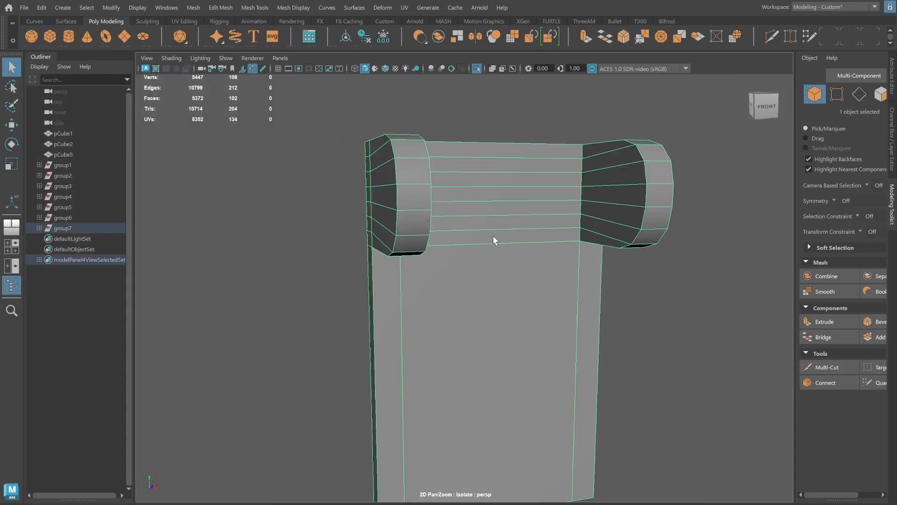
# Check the bracket in place within the full latch assembly.
pyautogui.keyDown('alt'); pyautogui.moveTo(493, 236); pyautogui.dragTo(477, 237); pyautogui.keyUp('alt')
pyautogui.click(193, 7)
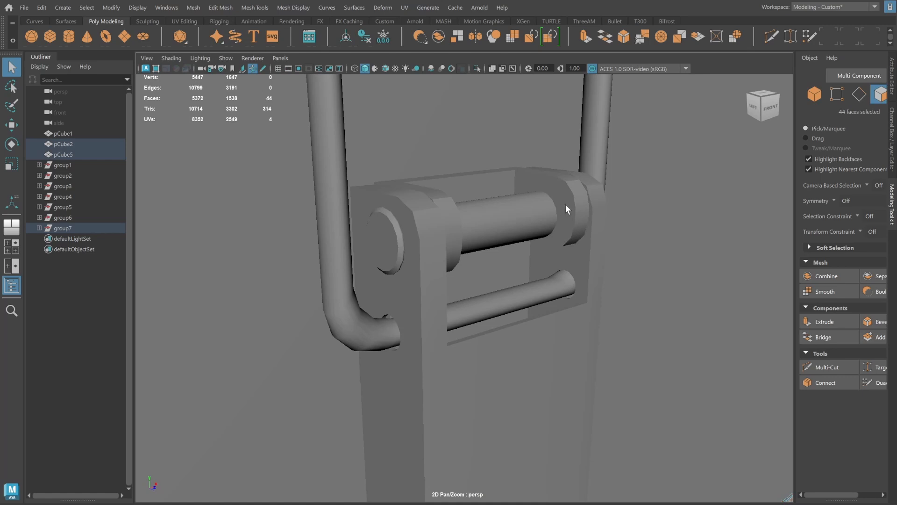
pyautogui.keyDown('alt'); pyautogui.moveTo(715, 216); pyautogui.dragTo(683, 141); pyautogui.keyUp('alt')
pyautogui.scroll(-5, 683, 141)
pyautogui.press('F8')
pyautogui.scroll(5, 561, 186)
# Isolate the bracket again and delete the three faces at its bottom end.
pyautogui.click(561, 186)
pyautogui.hotkey('ctrl', '1')
pyautogui.keyDown('alt'); pyautogui.moveTo(538, 304); pyautogui.dragTo(530, 275); pyautogui.keyUp('alt')
pyautogui.press('F11')
pyautogui.click(642, 433)
pyautogui.keyDown('shift'); pyautogui.click(526, 436); pyautogui.keyUp('shift')
pyautogui.keyDown('shift'); pyautogui.click(406, 437); pyautogui.keyUp('shift')
pyautogui.press('Delete')
# Select the edge loops outlining the bracket's plate and both arms, including the inner and underside edges.
pyautogui.click(856, 95)
pyautogui.keyDown('alt'); pyautogui.moveTo(351, 261); pyautogui.dragTo(416, 299); pyautogui.keyUp('alt')
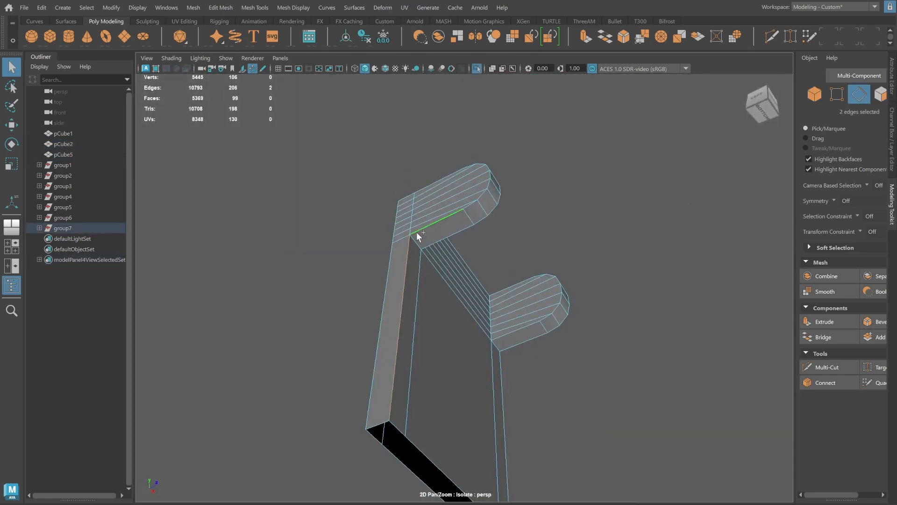
pyautogui.keyDown('shift'); pyautogui.doubleClick(416, 232); pyautogui.keyUp('shift')
pyautogui.keyDown('alt'); pyautogui.moveTo(416, 232); pyautogui.dragTo(560, 261); pyautogui.keyUp('alt')
pyautogui.keyDown('shift'); pyautogui.click(409, 177); pyautogui.keyUp('shift')
pyautogui.keyDown('shift'); pyautogui.doubleClick(452, 271); pyautogui.keyUp('shift')
pyautogui.keyDown('shift'); pyautogui.doubleClick(601, 254); pyautogui.keyUp('shift')
pyautogui.keyDown('shift'); pyautogui.doubleClick(621, 230); pyautogui.keyUp('shift')
pyautogui.keyDown('alt'); pyautogui.moveTo(621, 231); pyautogui.dragTo(570, 243); pyautogui.keyUp('alt')
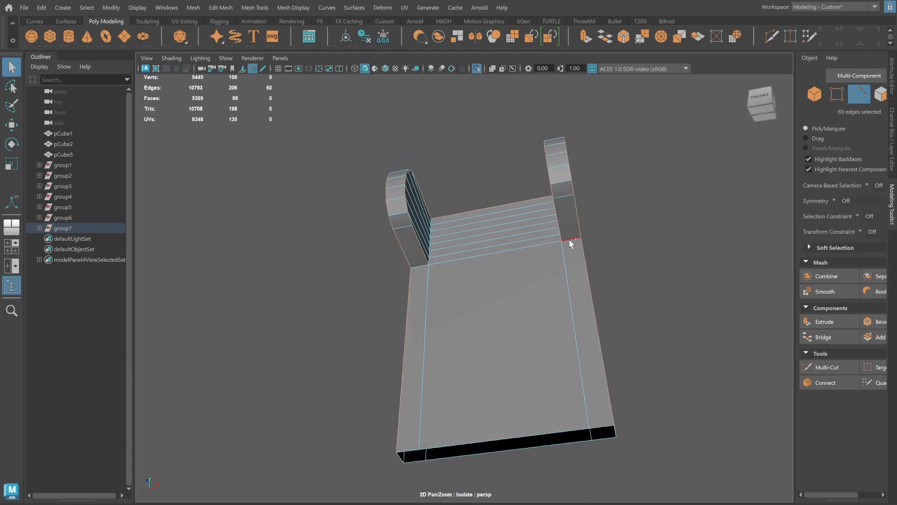
pyautogui.doubleClick(460, 257)
pyautogui.keyDown('alt'); pyautogui.moveTo(460, 257); pyautogui.dragTo(694, 230); pyautogui.keyUp('alt')
# Try to bevel the selected outline edges with Fraction 0.5 and 2 segments.
pyautogui.keyDown('shift'); pyautogui.moveTo(693, 230); pyautogui.dragTo(630, 211, button='right'); pyautogui.keyUp('shift')
pyautogui.keyDown('alt'); pyautogui.moveTo(631, 212); pyautogui.dragTo(572, 202); pyautogui.keyUp('alt')
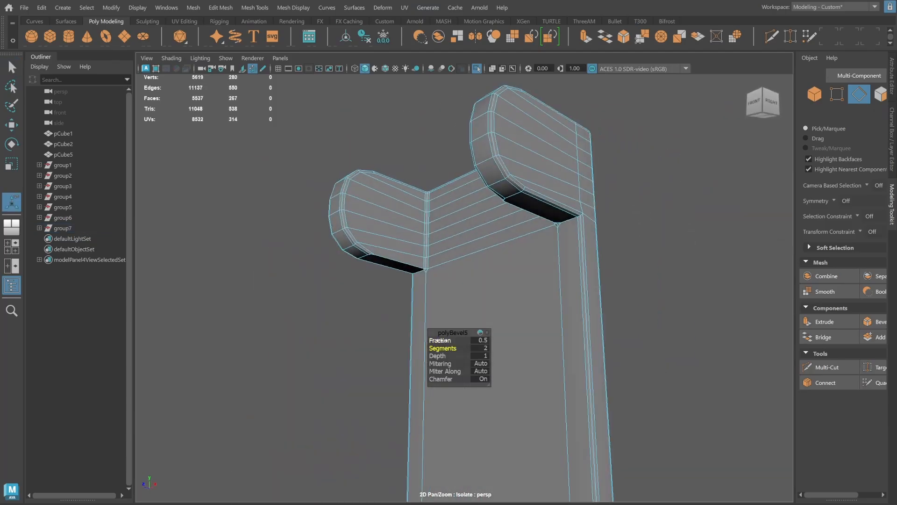
pyautogui.click(442, 348)
pyautogui.keyDown('alt'); pyautogui.moveTo(496, 242); pyautogui.dragTo(540, 222); pyautogui.keyUp('alt')
pyautogui.scroll(3, 518, 233)
pyautogui.hotkey('ctrl', 'z')
pyautogui.hotkey('ctrl', 'z')
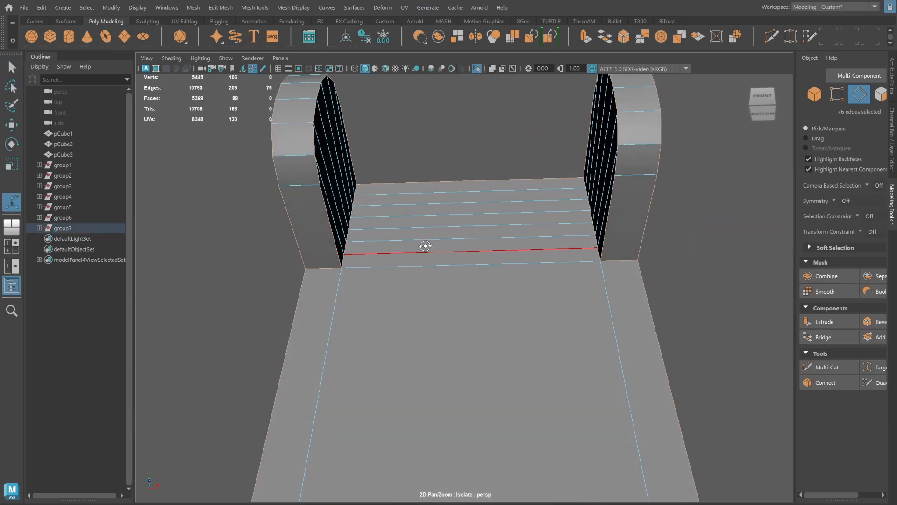
# Try to bevel the bracket's outline edges again after adding one more edge, and undo the bevel.
pyautogui.keyDown('alt'); pyautogui.moveTo(424, 247); pyautogui.dragTo(574, 264); pyautogui.keyUp('alt')
pyautogui.keyDown('shift'); pyautogui.click(574, 265); pyautogui.keyUp('shift')
pyautogui.keyDown('shift'); pyautogui.moveTo(550, 206); pyautogui.dragTo(499, 200, button='right'); pyautogui.keyUp('shift')
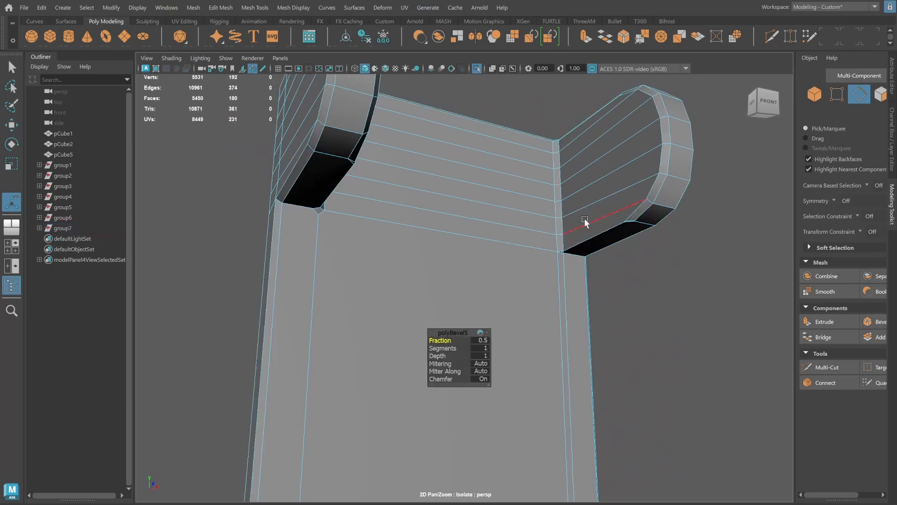
pyautogui.keyDown('alt'); pyautogui.moveTo(584, 222); pyautogui.dragTo(434, 240); pyautogui.keyUp('alt')
pyautogui.keyDown('alt'); pyautogui.moveTo(427, 341); pyautogui.dragTo(320, 217); pyautogui.keyUp('alt')
pyautogui.keyDown('alt'); pyautogui.moveTo(443, 347); pyautogui.dragTo(596, 232); pyautogui.keyUp('alt')
pyautogui.hotkey('ctrl', 'z')
# Delete the underside face at the base of each bracket arm and clear the bracket's construction history.
pyautogui.click(880, 94)
pyautogui.click(369, 311)
pyautogui.keyDown('shift'); pyautogui.click(694, 202); pyautogui.keyUp('shift')
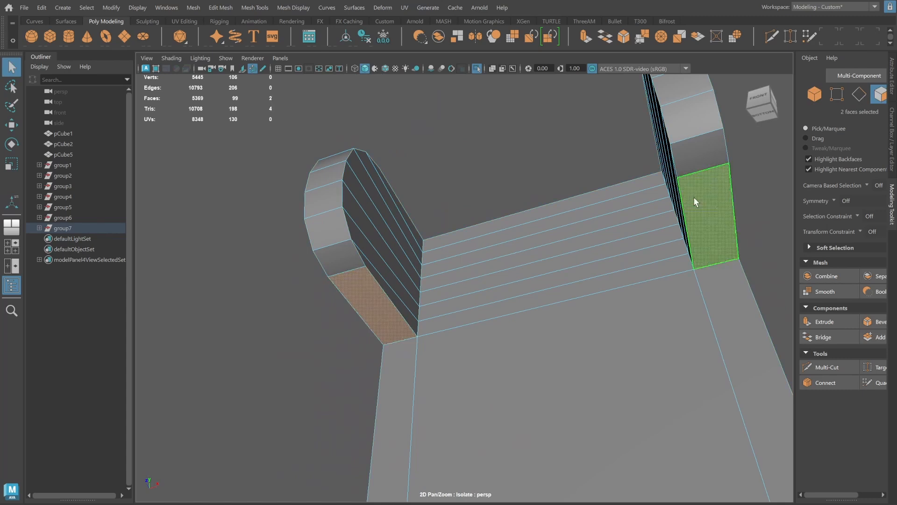
pyautogui.press('Delete')
pyautogui.click(815, 95)
pyautogui.keyDown('alt'); pyautogui.moveTo(467, 233); pyautogui.dragTo(505, 271); pyautogui.keyUp('alt')
pyautogui.click(365, 36)
# Fill the open holes under both bracket arms from their border edges.
pyautogui.click(858, 95)
pyautogui.doubleClick(346, 283)
pyautogui.keyDown('shift'); pyautogui.moveTo(385, 282); pyautogui.dragTo(375, 416, button='right'); pyautogui.keyUp('shift')
pyautogui.doubleClick(733, 276)
pyautogui.press('g')
# Select the edge loops outlining both arms and the inner side of the bracket.
pyautogui.keyDown('alt'); pyautogui.moveTo(691, 254); pyautogui.dragTo(705, 246); pyautogui.keyUp('alt')
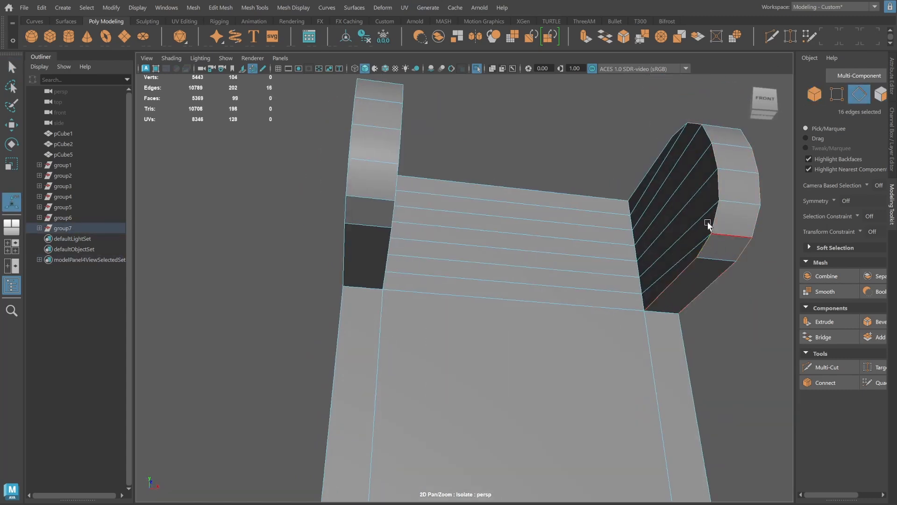
pyautogui.keyDown('alt'); pyautogui.moveTo(694, 154); pyautogui.dragTo(678, 181); pyautogui.keyUp('alt')
pyautogui.keyDown('shift'); pyautogui.doubleClick(637, 237); pyautogui.keyUp('shift')
pyautogui.keyDown('alt'); pyautogui.moveTo(652, 108); pyautogui.dragTo(659, 159); pyautogui.keyUp('alt')
pyautogui.keyDown('shift'); pyautogui.click(639, 103); pyautogui.keyUp('shift')
pyautogui.keyDown('alt'); pyautogui.moveTo(514, 131); pyautogui.dragTo(334, 148); pyautogui.keyUp('alt')
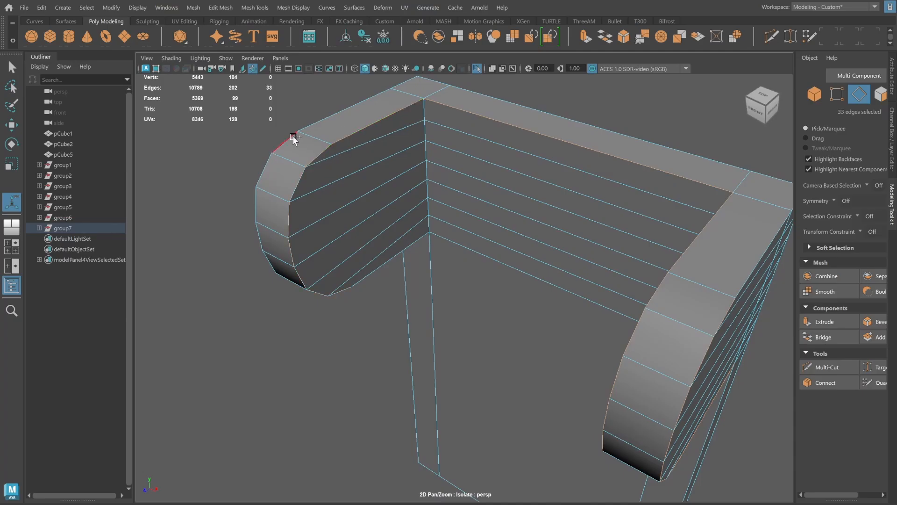
pyautogui.keyDown('alt'); pyautogui.moveTo(433, 80); pyautogui.dragTo(471, 214); pyautogui.keyUp('alt')
pyautogui.keyDown('shift'); pyautogui.doubleClick(470, 215); pyautogui.keyUp('shift')
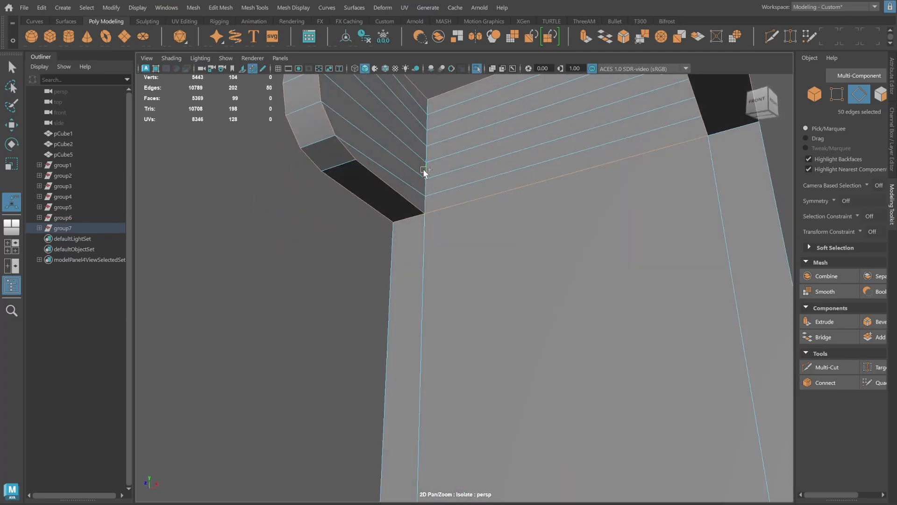
# Add the outline loops of the plate's front, back and outer side edges to the selection.
pyautogui.keyDown('shift'); pyautogui.doubleClick(713, 216); pyautogui.keyUp('shift')
pyautogui.keyDown('alt'); pyautogui.moveTo(650, 219); pyautogui.dragTo(531, 226, button='middle'); pyautogui.keyUp('alt')
pyautogui.keyDown('alt'); pyautogui.moveTo(612, 212); pyautogui.dragTo(370, 211); pyautogui.keyUp('alt')
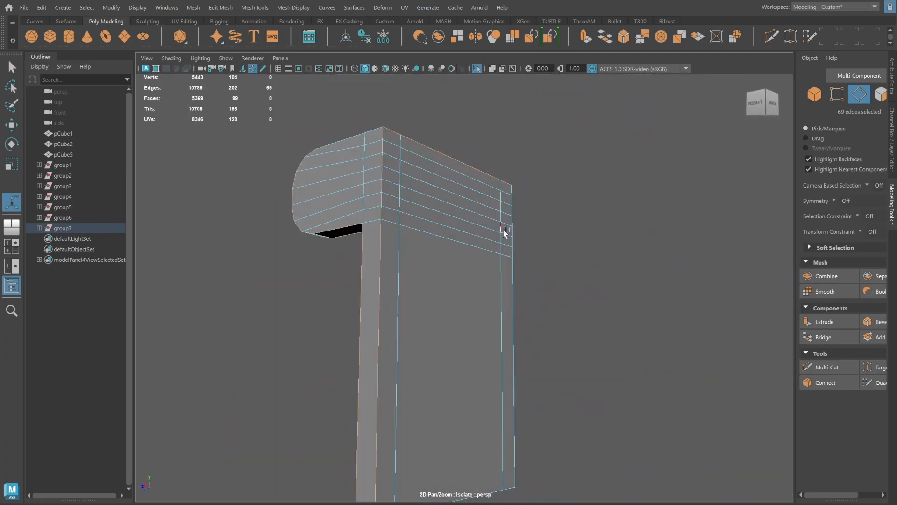
pyautogui.keyDown('alt'); pyautogui.moveTo(510, 236); pyautogui.dragTo(491, 289); pyautogui.keyUp('alt')
pyautogui.keyDown('shift'); pyautogui.click(371, 177); pyautogui.keyUp('shift')
pyautogui.keyDown('alt'); pyautogui.moveTo(371, 178); pyautogui.dragTo(527, 225); pyautogui.keyUp('alt')
pyautogui.keyDown('shift'); pyautogui.doubleClick(480, 241); pyautogui.keyUp('shift')
# Bevel the bracket's selected outline edges with Fraction 0.1 and 2 segments.
pyautogui.keyDown('shift'); pyautogui.rightClick(527, 225); pyautogui.keyUp('shift')
pyautogui.keyDown('shift'); pyautogui.moveTo(527, 225); pyautogui.dragTo(584, 224, button='right'); pyautogui.keyUp('shift')
pyautogui.keyDown('alt'); pyautogui.moveTo(584, 225); pyautogui.dragTo(517, 239); pyautogui.keyUp('alt')
pyautogui.moveTo(442, 347)
pyautogui.mouseDown()
pyautogui.moveTo(454, 347)
pyautogui.moveTo(434, 340)
pyautogui.mouseUp()
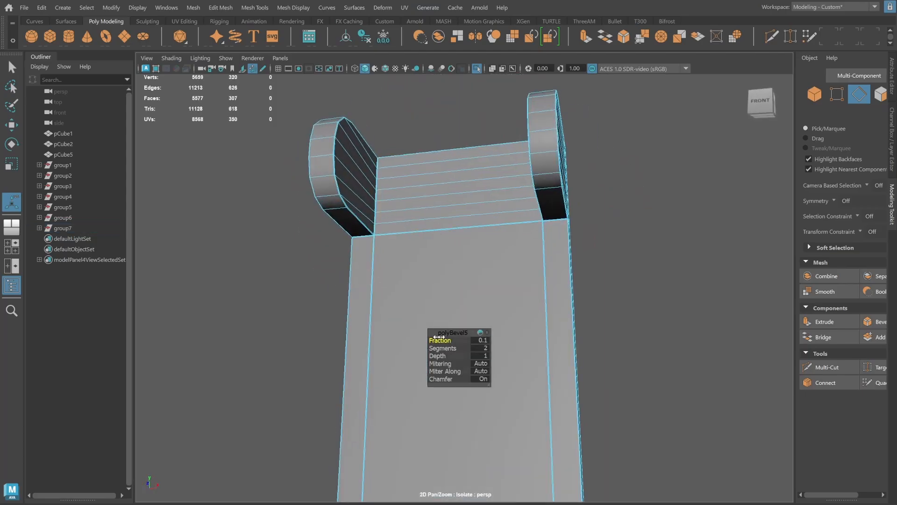
# Show the full latch assembly again, then select and isolate the long latch housing with the slotted side hole.
pyautogui.keyDown('alt'); pyautogui.moveTo(462, 229); pyautogui.dragTo(492, 268); pyautogui.keyUp('alt')
pyautogui.hotkey('ctrl', '1')
pyautogui.scroll(-8, 492, 266)
pyautogui.press('F8')
pyautogui.press('q')
pyautogui.click(468, 164)
pyautogui.keyDown('alt'); pyautogui.moveTo(467, 165); pyautogui.dragTo(580, 265); pyautogui.keyUp('alt')
pyautogui.scroll(5, 524, 306)
pyautogui.click(509, 322)
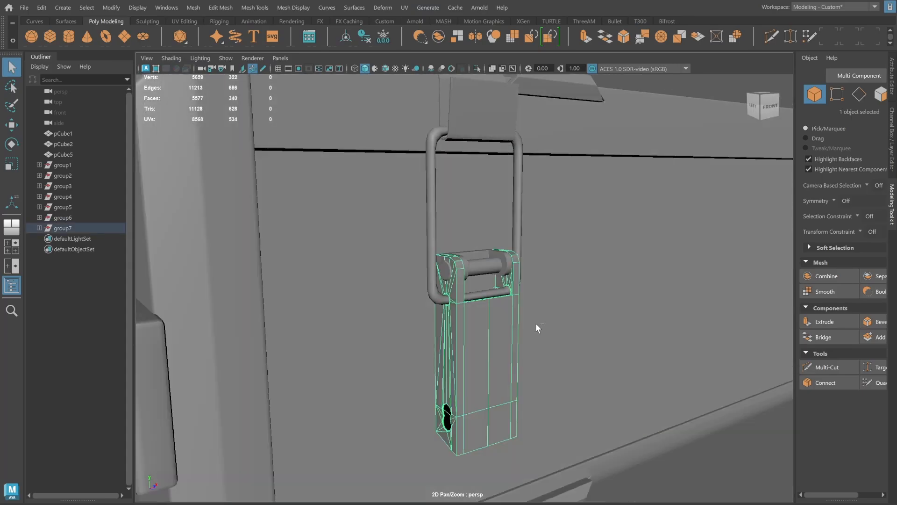
pyautogui.hotkey('ctrl', '1')
# Select the edge loops outlining the latch housing's two side walls and their upper ends.
pyautogui.press('F10')
pyautogui.keyDown('alt'); pyautogui.moveTo(500, 210); pyautogui.dragTo(482, 252); pyautogui.keyUp('alt')
pyautogui.doubleClick(442, 240)
pyautogui.keyDown('alt'); pyautogui.moveTo(575, 205); pyautogui.dragTo(444, 216); pyautogui.keyUp('alt')
pyautogui.keyDown('shift'); pyautogui.click(391, 267); pyautogui.keyUp('shift')
pyautogui.keyDown('alt'); pyautogui.moveTo(390, 266); pyautogui.dragTo(401, 203); pyautogui.keyUp('alt')
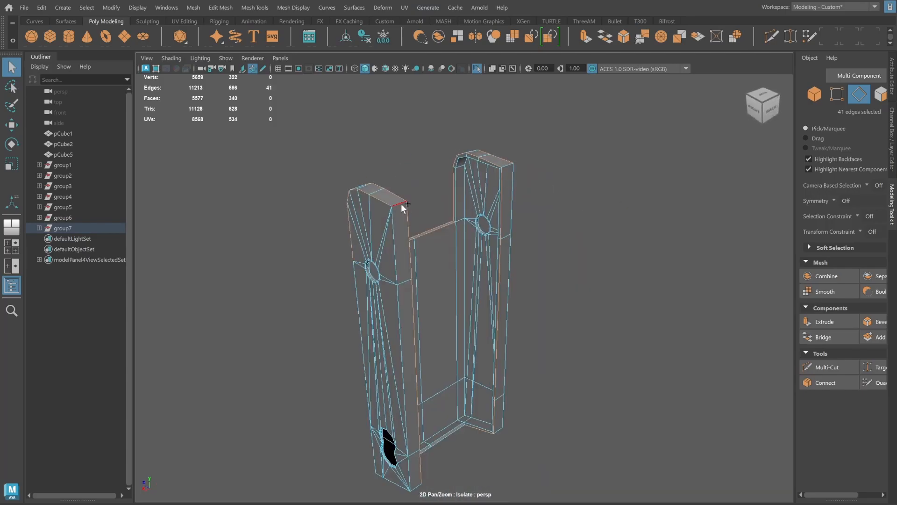
pyautogui.keyDown('alt'); pyautogui.moveTo(407, 318); pyautogui.dragTo(416, 290, button='middle'); pyautogui.keyUp('alt')
pyautogui.keyDown('shift'); pyautogui.click(416, 290); pyautogui.keyUp('shift')
# Add the housing's remaining outline edges to the selection, including the bottom rim and the inner wall edges.
pyautogui.keyDown('alt'); pyautogui.moveTo(416, 289); pyautogui.dragTo(397, 292); pyautogui.keyUp('alt')
pyautogui.keyDown('shift'); pyautogui.click(375, 346); pyautogui.keyUp('shift')
pyautogui.keyDown('shift'); pyautogui.click(378, 418); pyautogui.keyUp('shift')
pyautogui.keyDown('shift'); pyautogui.click(385, 419); pyautogui.keyUp('shift')
pyautogui.keyDown('alt'); pyautogui.moveTo(378, 419); pyautogui.dragTo(432, 313); pyautogui.keyUp('alt')
pyautogui.keyDown('shift'); pyautogui.doubleClick(385, 418); pyautogui.keyUp('shift')
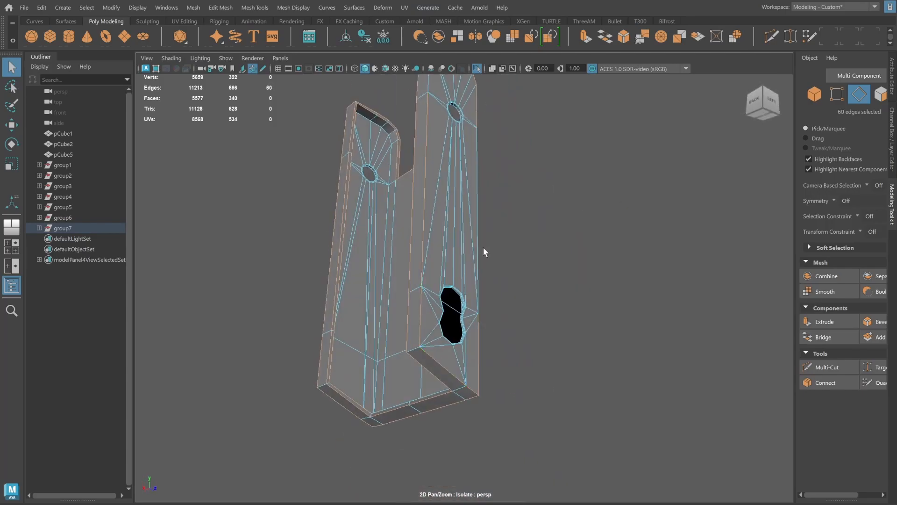
pyautogui.keyDown('shift'); pyautogui.click(430, 214); pyautogui.keyUp('shift')
pyautogui.keyDown('alt'); pyautogui.moveTo(483, 247); pyautogui.dragTo(571, 275); pyautogui.keyUp('alt')
pyautogui.keyDown('shift'); pyautogui.click(488, 190); pyautogui.keyUp('shift')
pyautogui.keyDown('shift'); pyautogui.click(476, 259); pyautogui.keyUp('shift')
pyautogui.keyDown('shift'); pyautogui.doubleClick(416, 330); pyautogui.keyUp('shift')
# Bevel the housing's selected outline edges, adjust the bevel segments and return to object selection.
pyautogui.hotkey('ctrl', 'b')
pyautogui.scroll(5, 497, 261)
pyautogui.moveTo(443, 347); pyautogui.dragTo(587, 251)
pyautogui.click(811, 94)
pyautogui.scroll(-3, 500, 257)
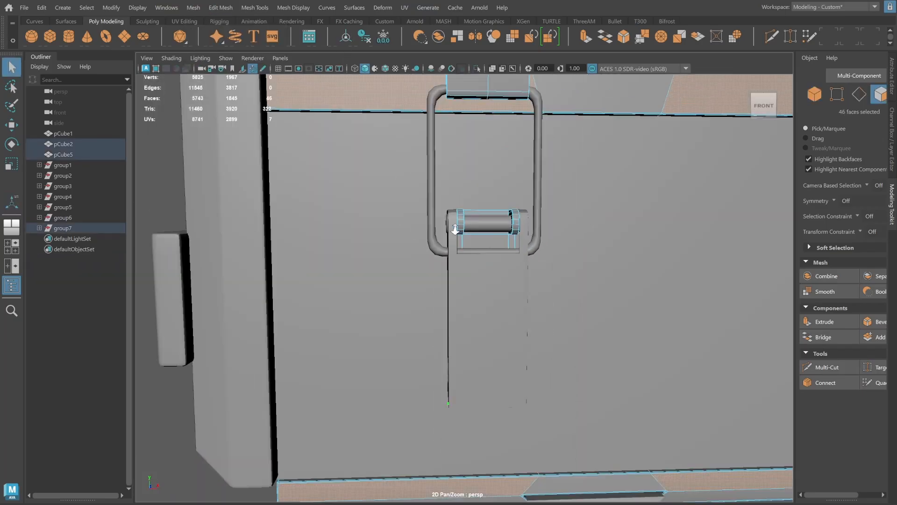
# Examine the selected faces at the bracket's upper corners within the latch assembly.
pyautogui.keyDown('alt'); pyautogui.moveTo(454, 229); pyautogui.dragTo(517, 309); pyautogui.keyUp('alt')
pyautogui.scroll(5, 575, 303)
pyautogui.scroll(4, 496, 321)
pyautogui.scroll(2, 517, 308)
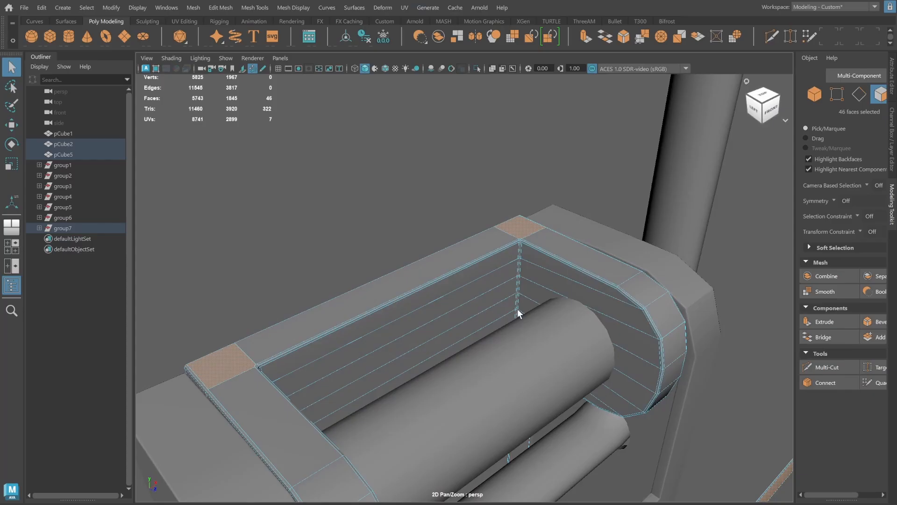
# Isolate the bracket and examine the edges and vertices at its upper corners up close.
pyautogui.click(817, 93)
pyautogui.hotkey('ctrl', '1')
pyautogui.keyDown('alt'); pyautogui.moveTo(475, 273); pyautogui.dragTo(417, 218); pyautogui.keyUp('alt')
pyautogui.keyDown('alt'); pyautogui.moveTo(416, 219); pyautogui.dragTo(504, 246, button='right'); pyautogui.keyUp('alt')
pyautogui.keyDown('alt'); pyautogui.moveTo(505, 246); pyautogui.dragTo(504, 252); pyautogui.keyUp('alt')
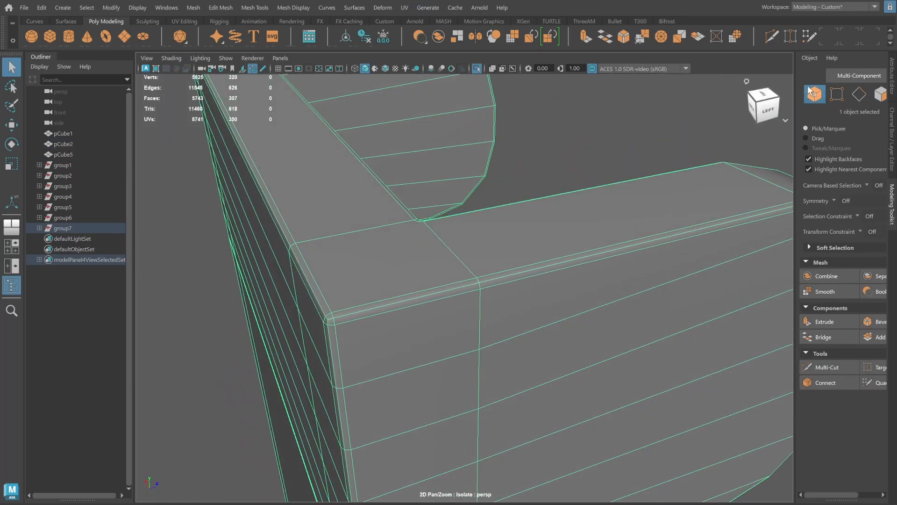
pyautogui.click(835, 94)
pyautogui.click(417, 223)
pyautogui.scroll(-5, 415, 224)
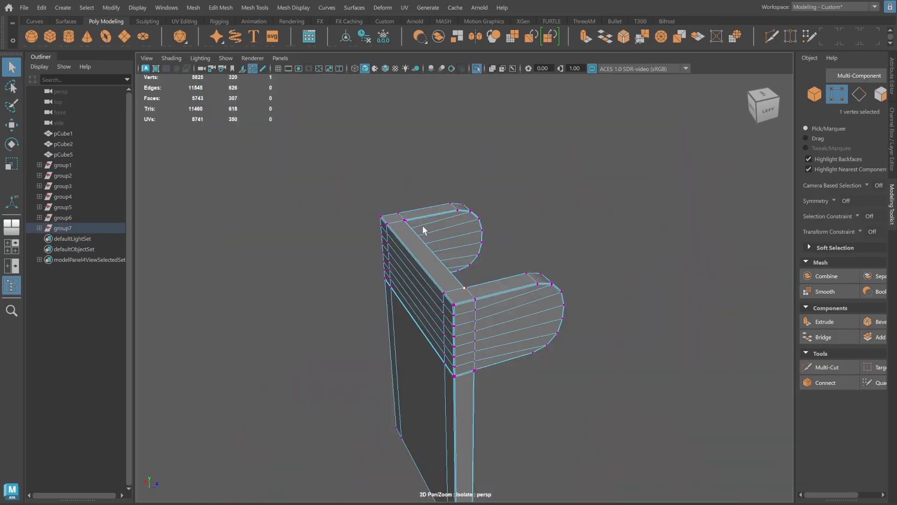
pyautogui.keyDown('alt'); pyautogui.moveTo(422, 225); pyautogui.dragTo(789, 264); pyautogui.keyUp('alt')
pyautogui.keyDown('alt'); pyautogui.moveTo(790, 265); pyautogui.dragTo(407, 288, button='right'); pyautogui.keyUp('alt')
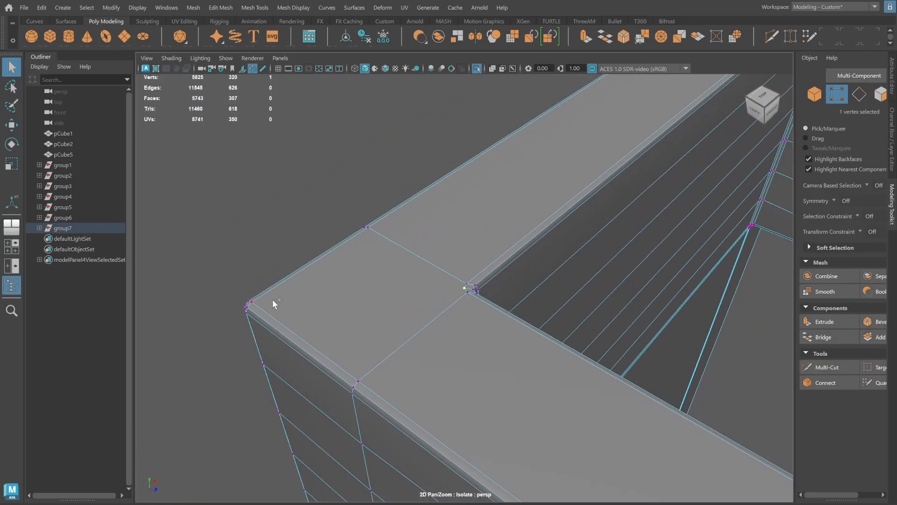
# Undo the recent changes until the bracket's diagonal corner edges and the earlier object selection are restored.
pyautogui.hotkey('ctrl', 'z')
pyautogui.hotkey('ctrl', 'z')
pyautogui.hotkey('ctrl', 'z')
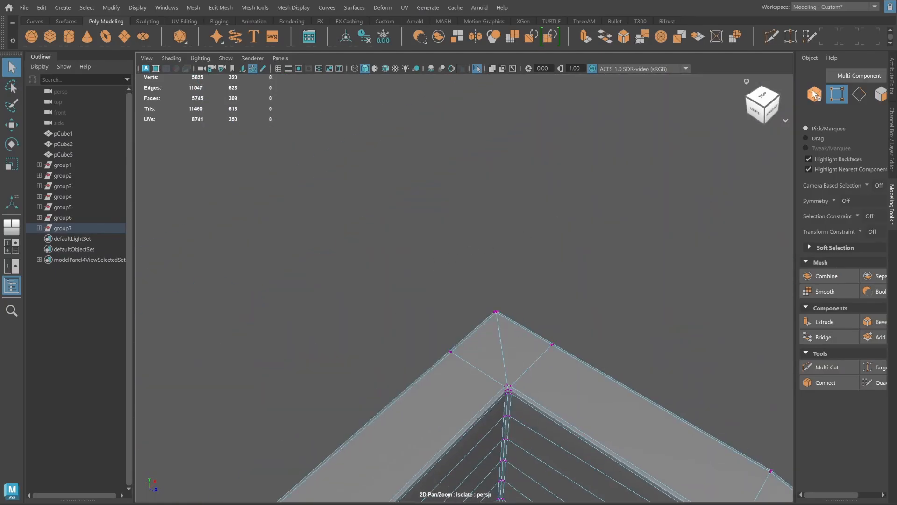
pyautogui.hotkey('ctrl', 'z')
pyautogui.hotkey('ctrl', 'z')
pyautogui.hotkey('ctrl', 'z')
pyautogui.hotkey('ctrl', 'z')
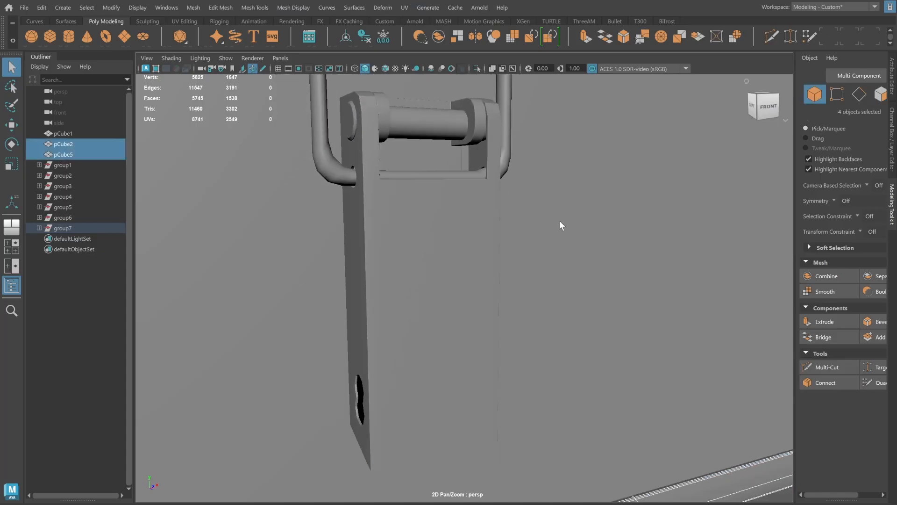
# Isolate the complete latch group, look it over and bring the rest of the case back into view.
pyautogui.click(70, 228)
pyautogui.hotkey('ctrl', '1')
pyautogui.scroll(-5, 481, 194)
pyautogui.keyDown('alt'); pyautogui.moveTo(388, 220); pyautogui.dragTo(407, 226); pyautogui.keyUp('alt')
pyautogui.hotkey('ctrl', '1')
pyautogui.scroll(-2, 441, 232)
# Delete the lone strap plate at the opposite end of the case's front edge.
pyautogui.click(397, 317)
pyautogui.keyDown('alt'); pyautogui.moveTo(396, 317); pyautogui.dragTo(363, 308); pyautogui.keyUp('alt')
pyautogui.scroll(-3, 374, 312)
pyautogui.click(400, 261)
pyautogui.keyDown('alt'); pyautogui.moveTo(400, 260); pyautogui.dragTo(314, 282); pyautogui.keyUp('alt')
pyautogui.click(644, 260)
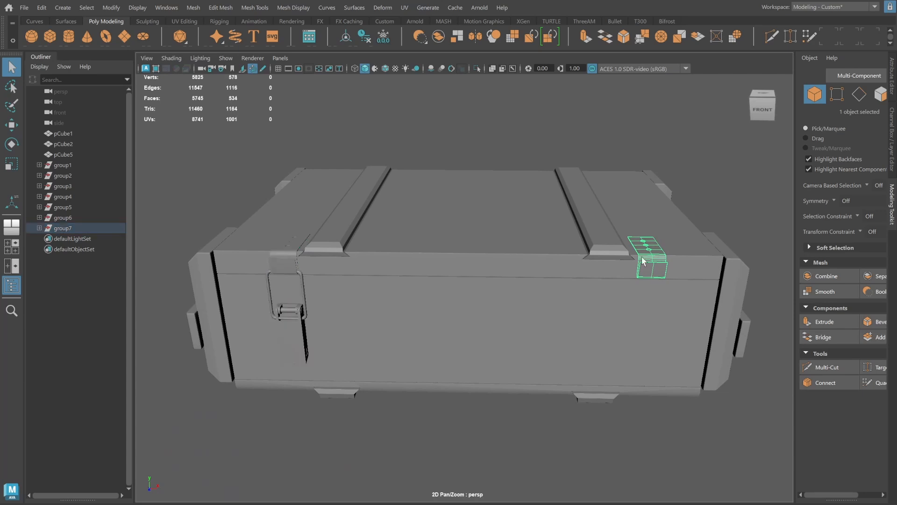
pyautogui.press('Delete')
# Duplicate the complete latch group and move the copy along X to the opposite end of the case's front.
pyautogui.click(65, 228)
pyautogui.hotkey('ctrl', 'd')
pyautogui.press('w')
pyautogui.moveTo(514, 270); pyautogui.dragTo(822, 265)
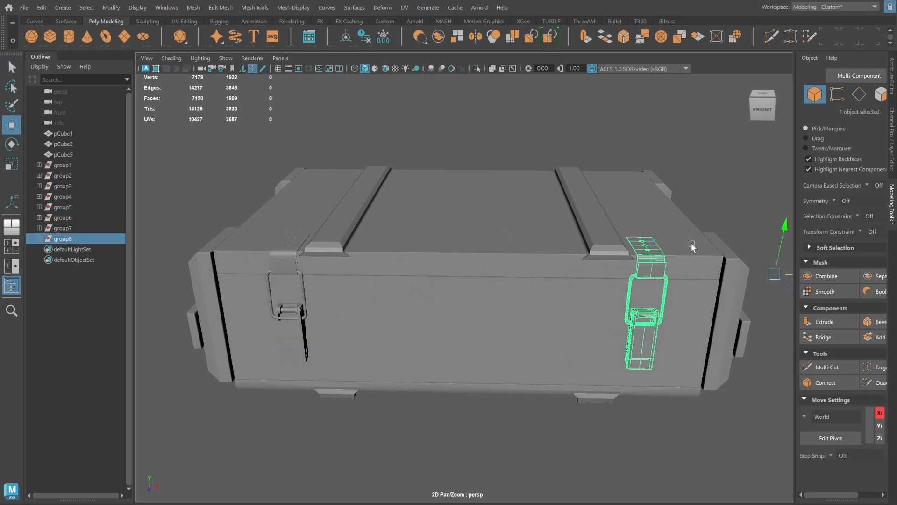
pyautogui.keyDown('alt'); pyautogui.moveTo(693, 245); pyautogui.dragTo(690, 225); pyautogui.keyUp('alt')
pyautogui.click(686, 215)
# Create a polygon cylinder and raise it above the case lid to about 5.63 on Y.
pyautogui.scroll(-3, 587, 275)
pyautogui.keyDown('alt'); pyautogui.moveTo(587, 274); pyautogui.dragTo(558, 271); pyautogui.keyUp('alt')
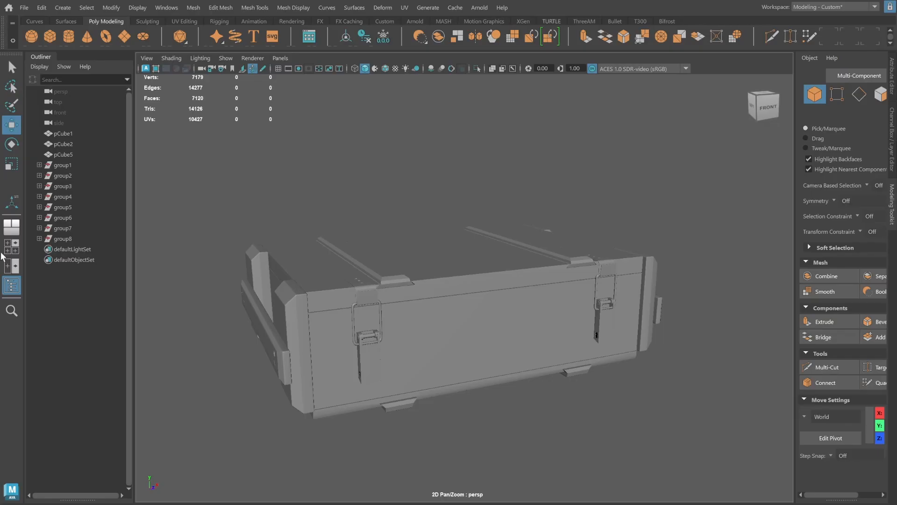
pyautogui.keyDown('alt'); pyautogui.moveTo(228, 309); pyautogui.dragTo(320, 340); pyautogui.keyUp('alt')
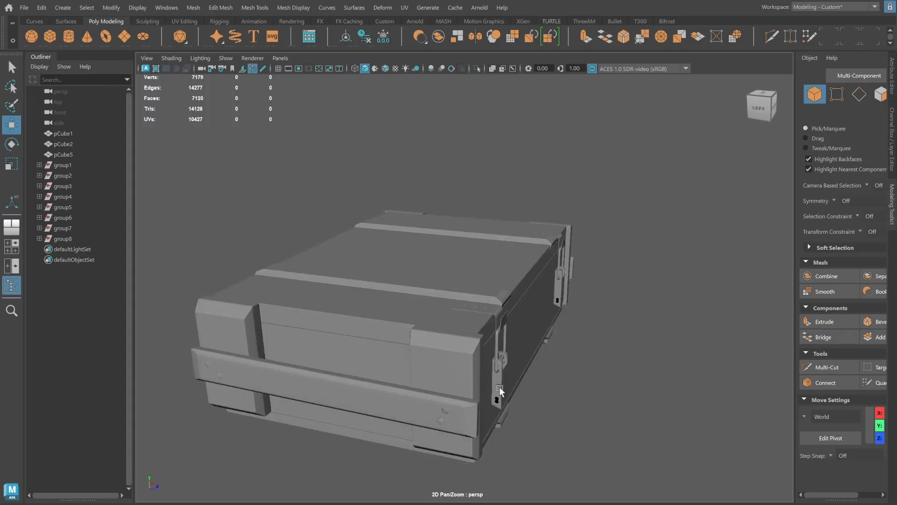
pyautogui.keyDown('alt'); pyautogui.moveTo(411, 252); pyautogui.dragTo(588, 313); pyautogui.keyUp('alt')
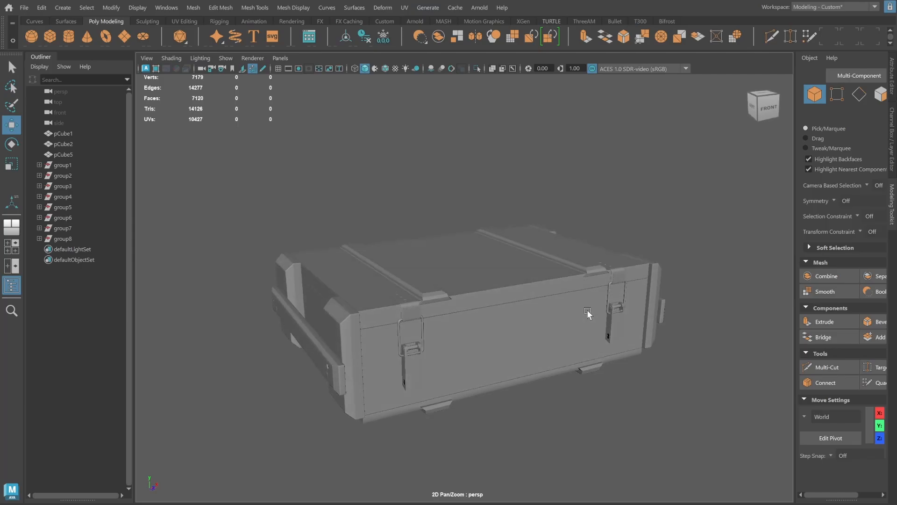
pyautogui.click(68, 37)
pyautogui.keyDown('alt'); pyautogui.moveTo(603, 281); pyautogui.dragTo(610, 280); pyautogui.keyUp('alt')
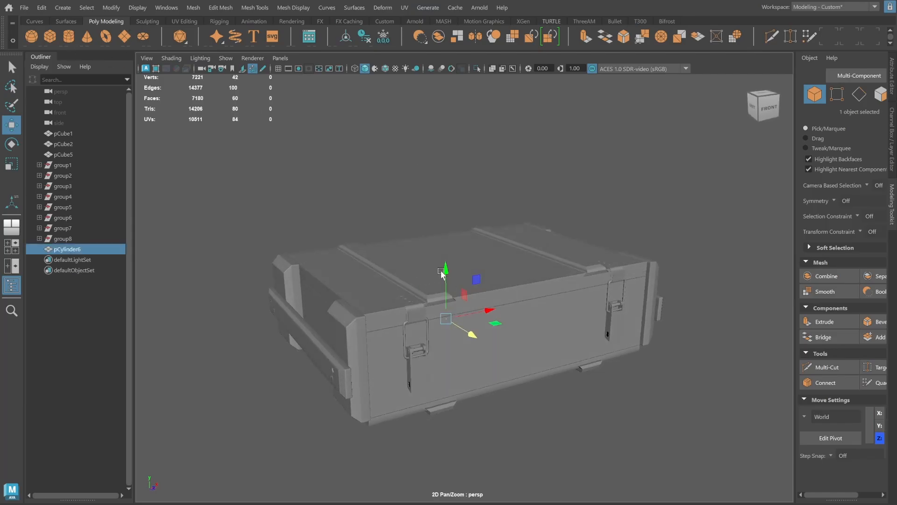
pyautogui.moveTo(443, 272); pyautogui.dragTo(455, 146)
# Frame the cylinder in the top view and set its axis subdivisions to 12.
pyautogui.press('space')
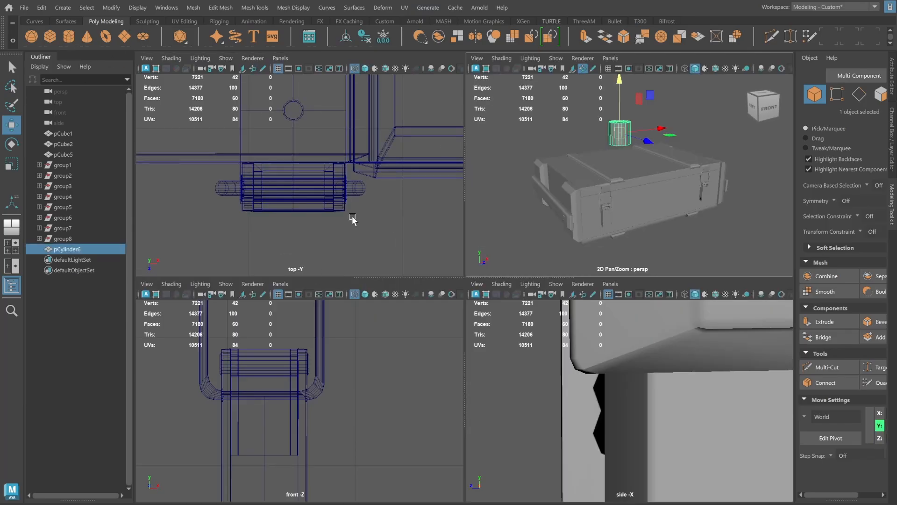
pyautogui.press('f')
pyautogui.click(893, 132)
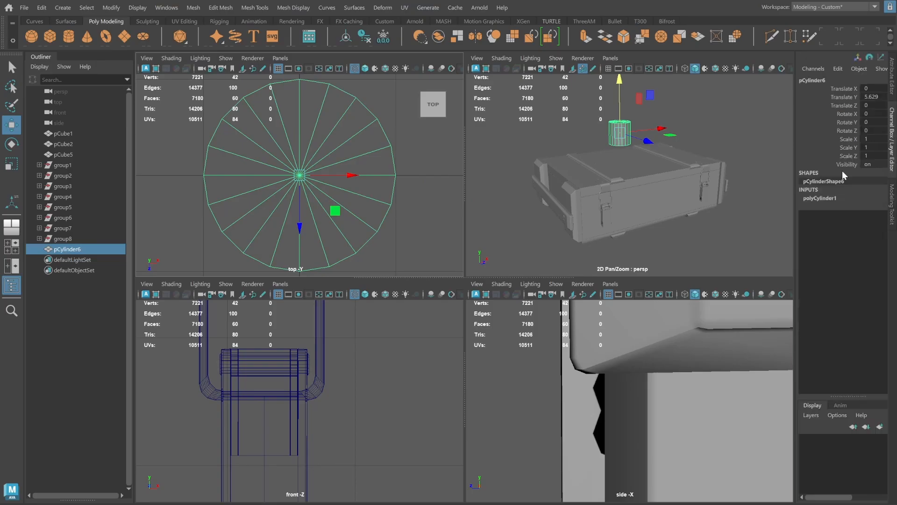
pyautogui.click(835, 199)
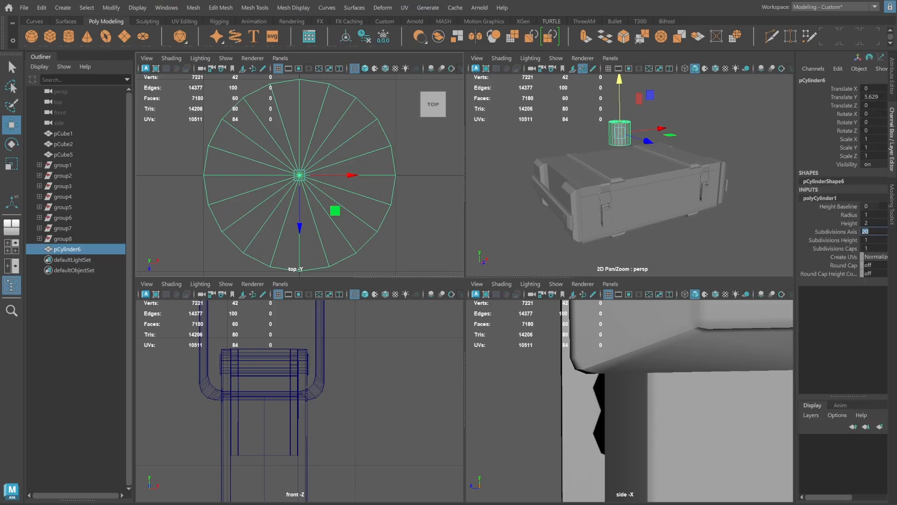
pyautogui.write('12')
pyautogui.press('Return')
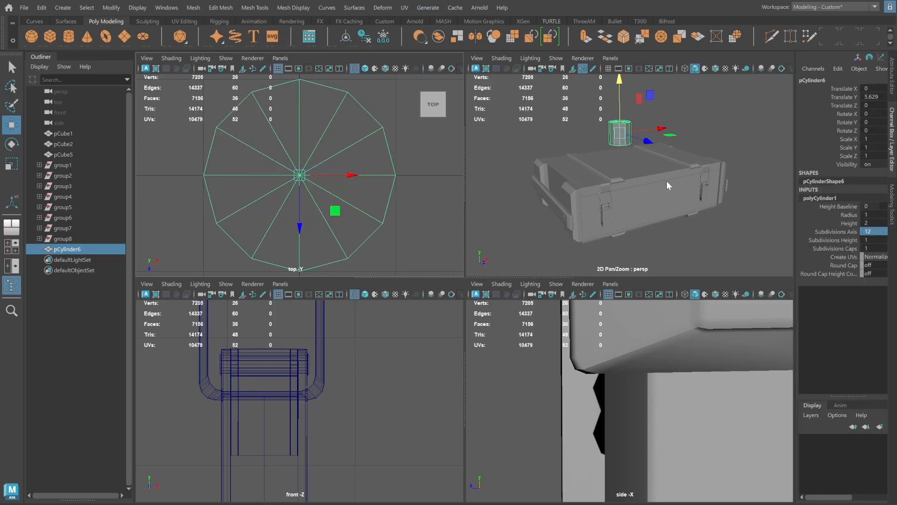
# Enlarge the top view of the cylinder and set its cap subdivisions to 2.
pyautogui.press('space')
pyautogui.keyDown('alt'); pyautogui.moveTo(504, 212); pyautogui.dragTo(466, 197); pyautogui.keyUp('alt')
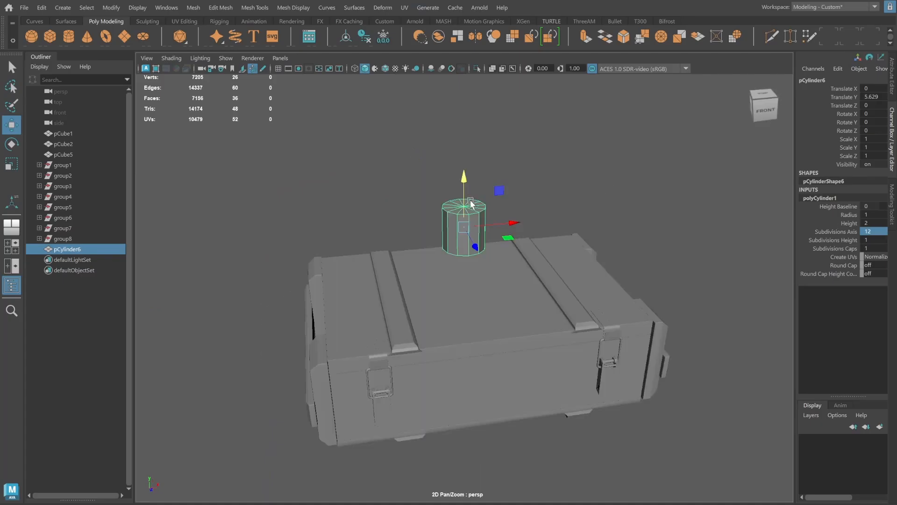
pyautogui.press('space')
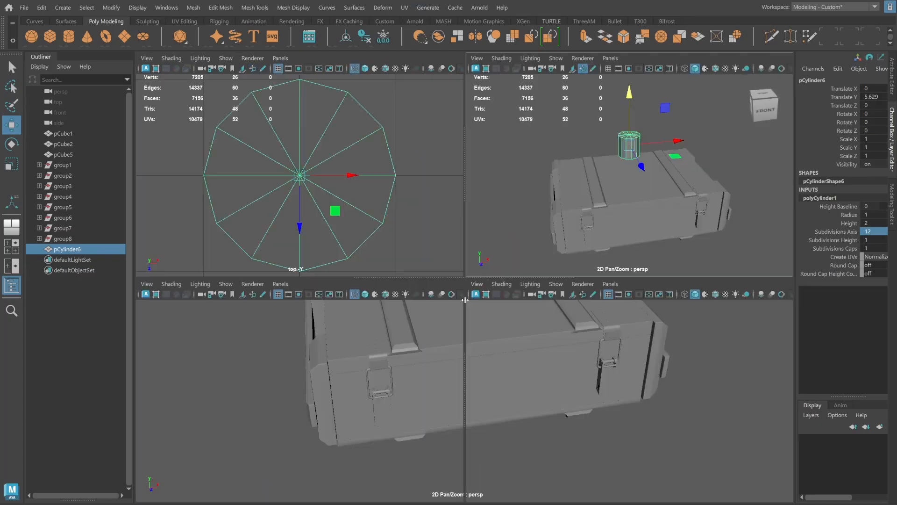
pyautogui.press('space')
pyautogui.scroll(-8, 285, 250)
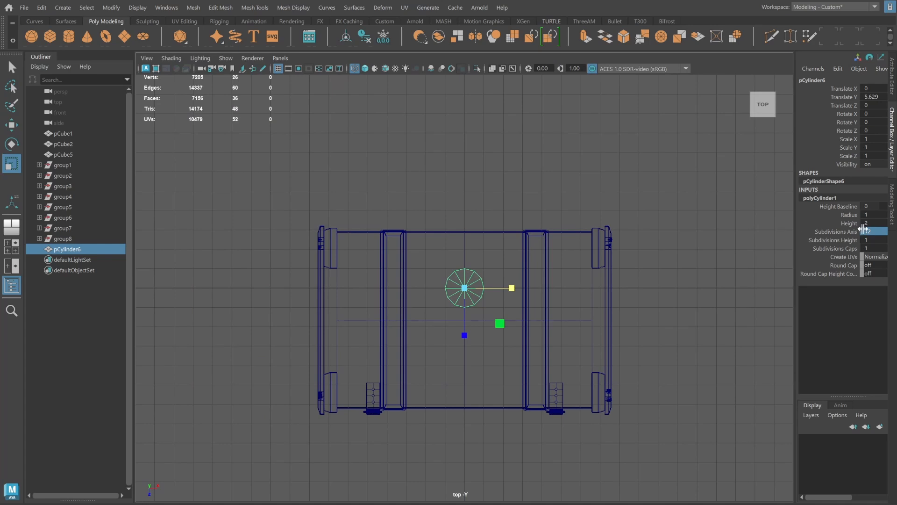
pyautogui.keyDown('alt'); pyautogui.moveTo(487, 312); pyautogui.dragTo(677, 299, button='right'); pyautogui.keyUp('alt')
pyautogui.click(892, 212)
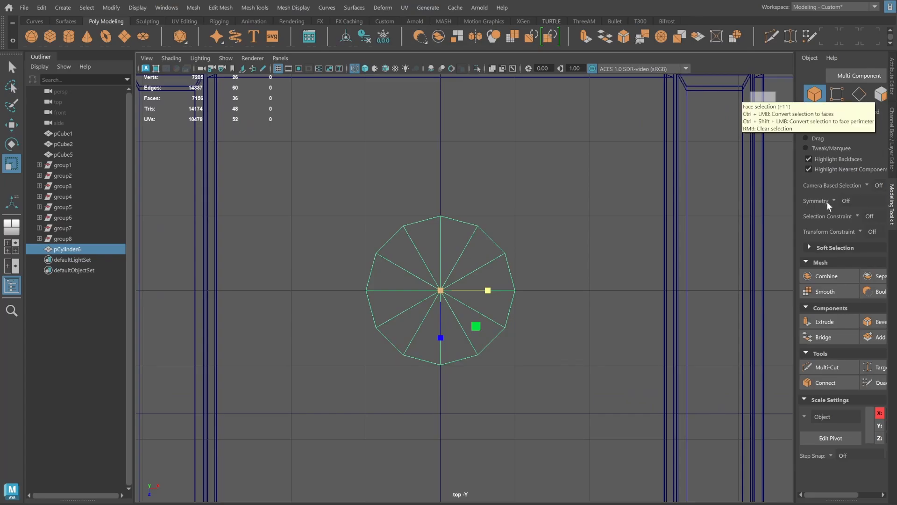
pyautogui.click(892, 164)
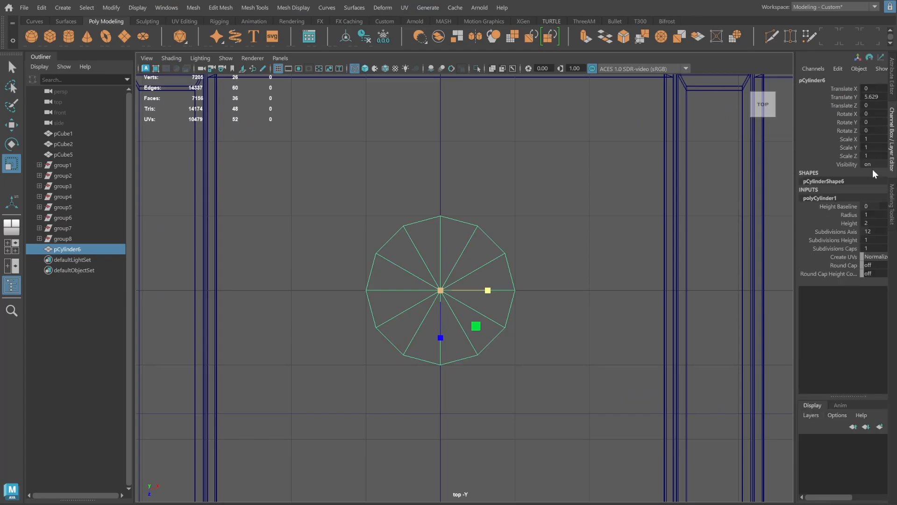
pyautogui.doubleClick(870, 248)
pyautogui.click(892, 220)
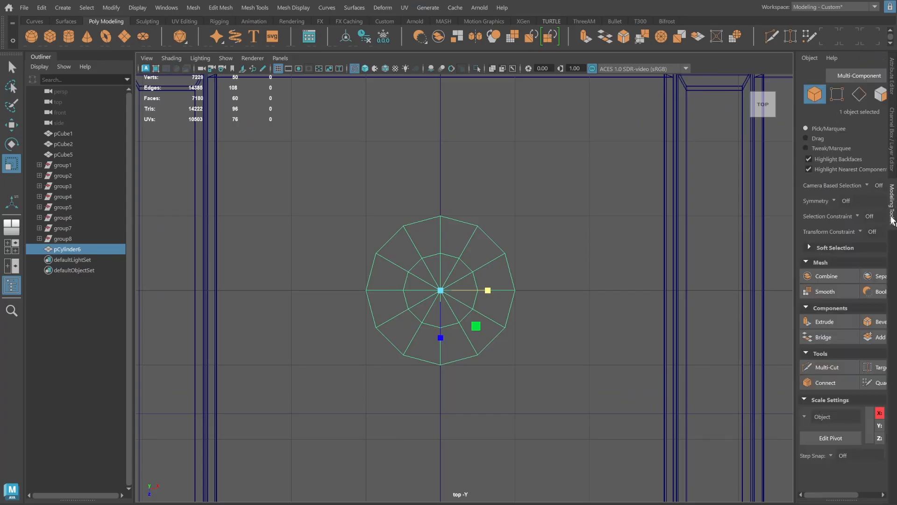
# Scale the cylinder's inner cap faces outward in component axis orientation to leave a thin outer rim.
pyautogui.click(879, 95)
pyautogui.moveTo(434, 280); pyautogui.dragTo(445, 299)
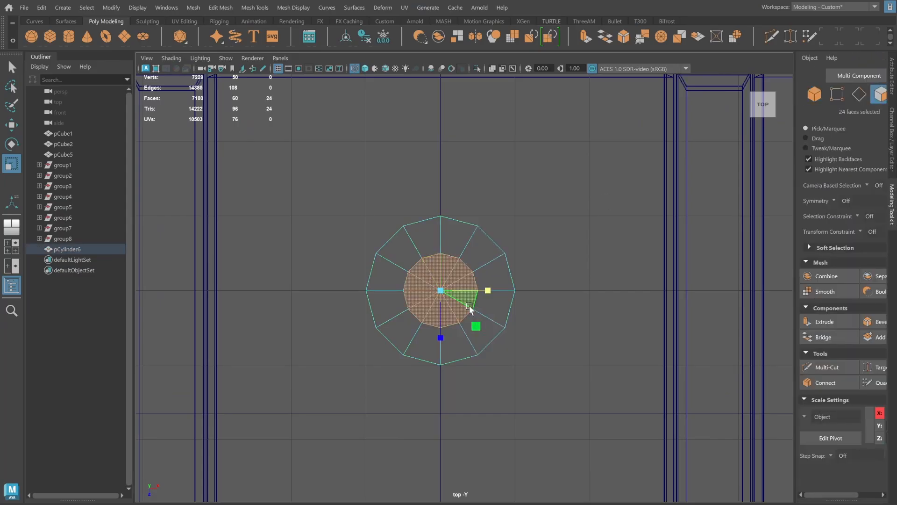
pyautogui.click(803, 418)
pyautogui.click(822, 446)
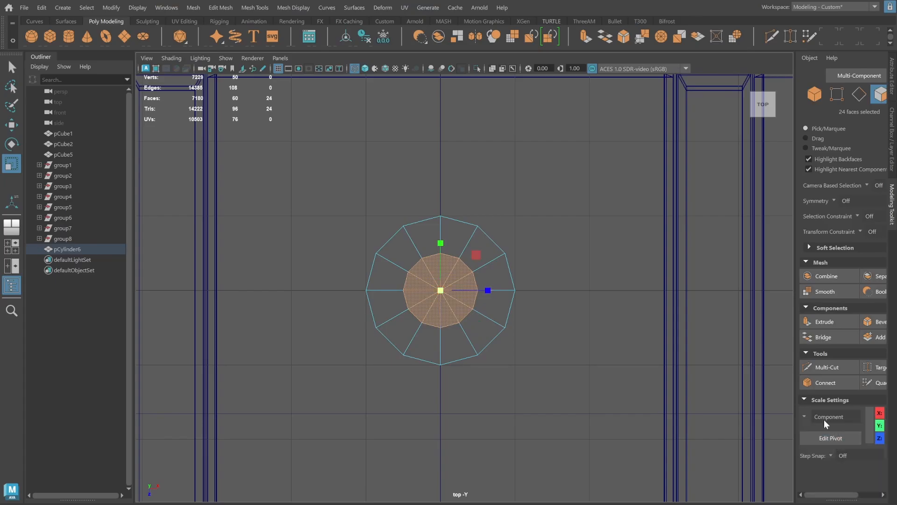
pyautogui.moveTo(443, 290); pyautogui.dragTo(486, 274)
# Keep only the top cap's inner faces selected and delete them to open the cylinder inside its rim.
pyautogui.press('space')
pyautogui.scroll(5, 646, 208)
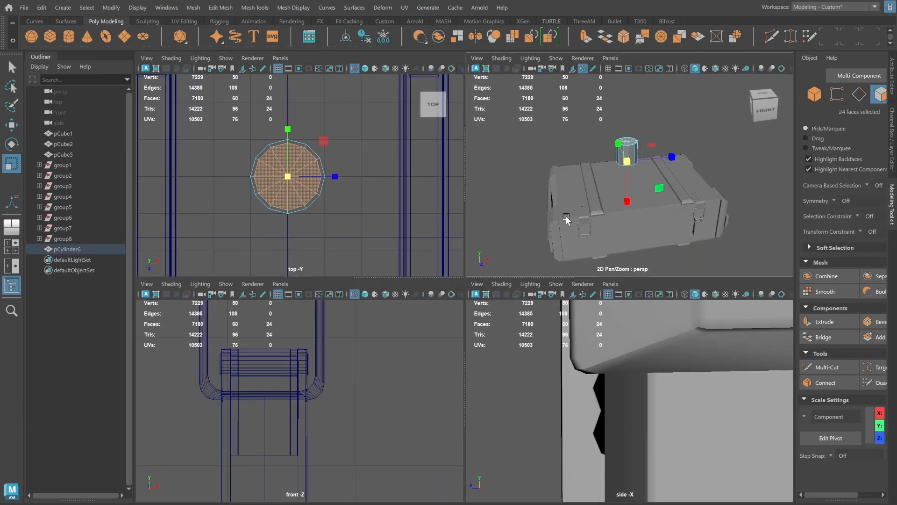
pyautogui.press('f')
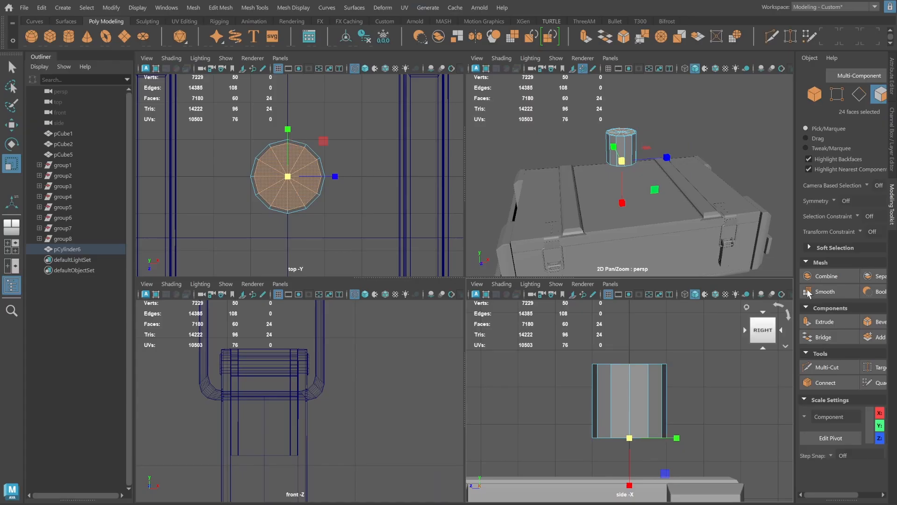
pyautogui.press('4')
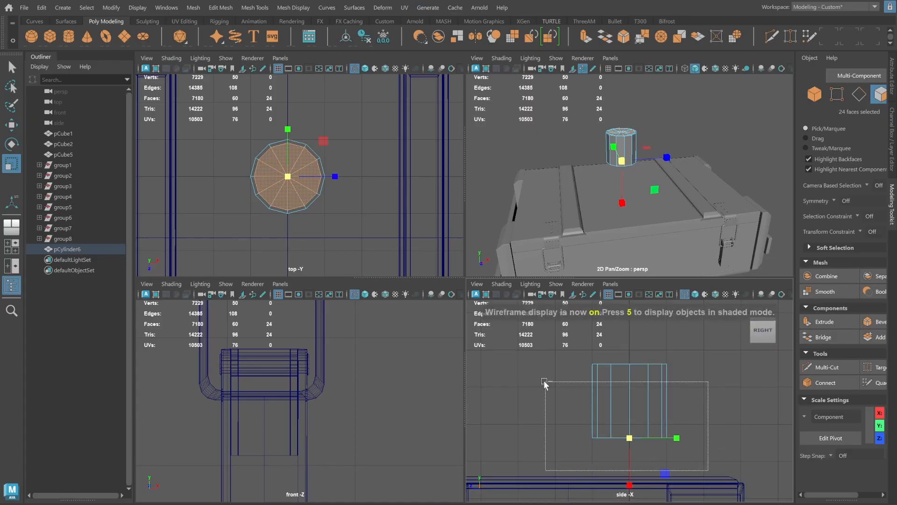
pyautogui.keyDown('ctrl'); pyautogui.moveTo(545, 382); pyautogui.dragTo(546, 377); pyautogui.keyUp('ctrl')
pyautogui.press('space')
pyautogui.keyDown('alt'); pyautogui.moveTo(475, 250); pyautogui.dragTo(514, 262); pyautogui.keyUp('alt')
pyautogui.scroll(1, 509, 226)
pyautogui.keyDown('alt'); pyautogui.moveTo(509, 227); pyautogui.dragTo(510, 282, button='middle'); pyautogui.keyUp('alt')
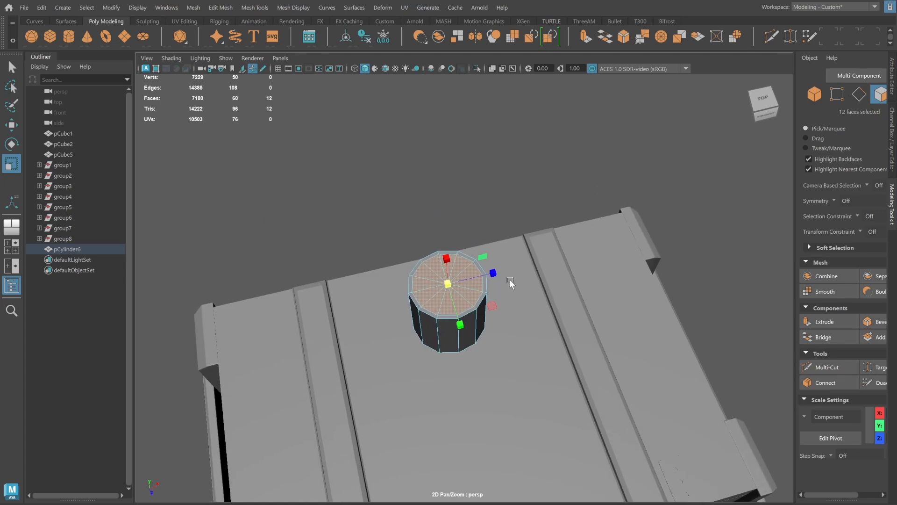
pyautogui.keyDown('alt'); pyautogui.moveTo(511, 282); pyautogui.dragTo(567, 280, button='right'); pyautogui.keyUp('alt')
pyautogui.press('Delete')
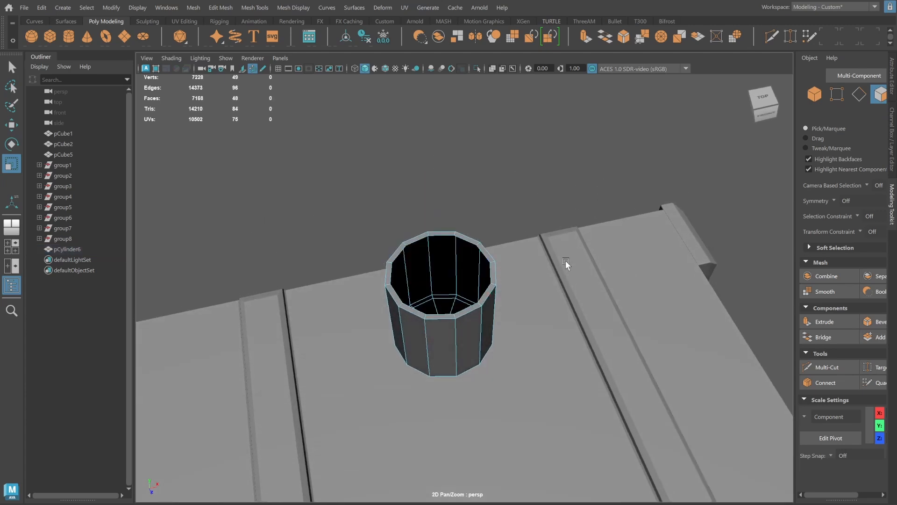
# Bridge the first pair of opposite inner rim edges across the cylinder's open top.
pyautogui.click(813, 94)
pyautogui.press('space')
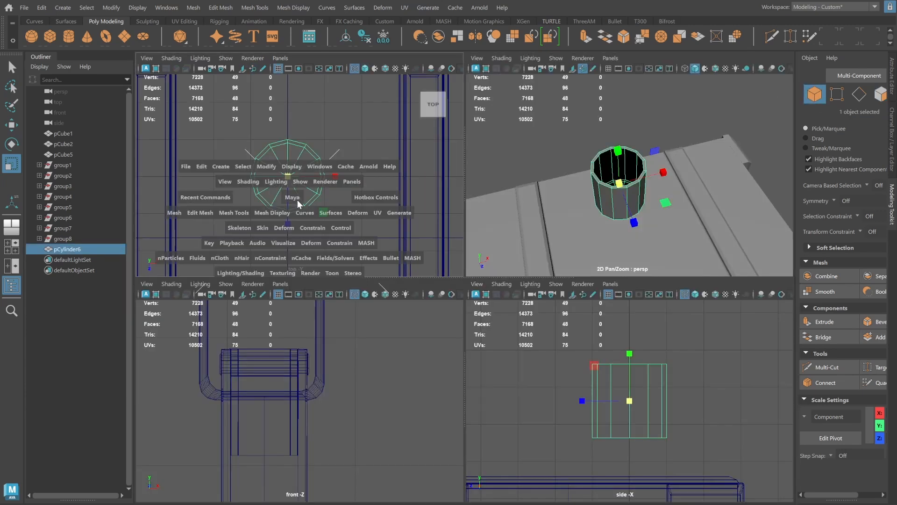
pyautogui.press('space')
pyautogui.press('space')
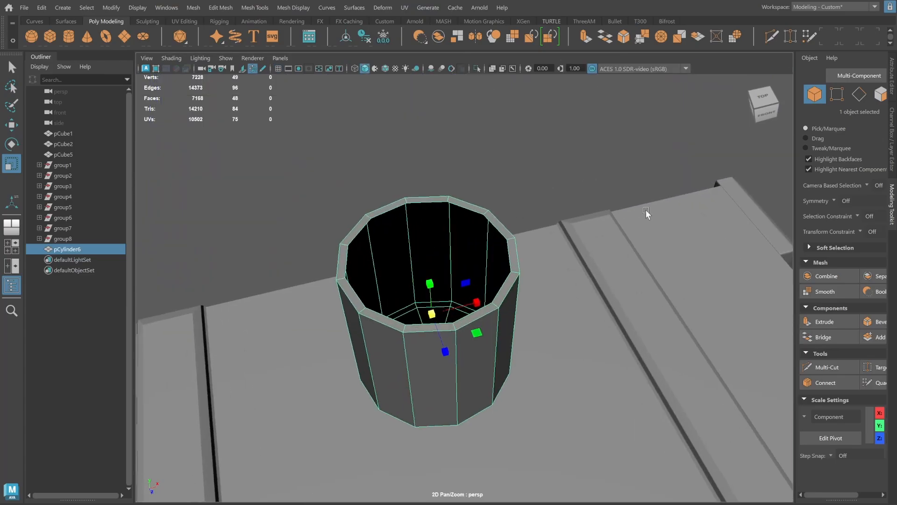
pyautogui.keyDown('alt'); pyautogui.moveTo(646, 209); pyautogui.dragTo(537, 212); pyautogui.keyUp('alt')
pyautogui.press('F10')
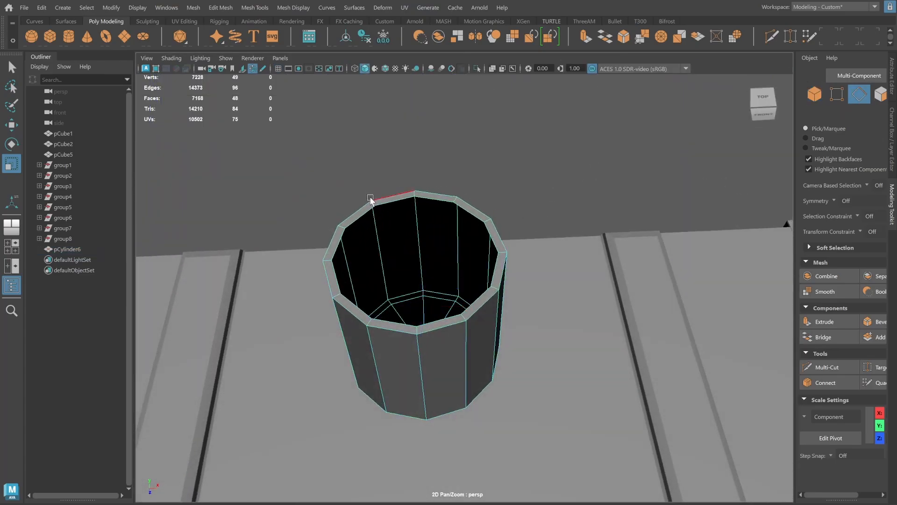
pyautogui.click(396, 258)
pyautogui.keyDown('shift'); pyautogui.moveTo(395, 322); pyautogui.dragTo(392, 409, button='right'); pyautogui.keyUp('shift')
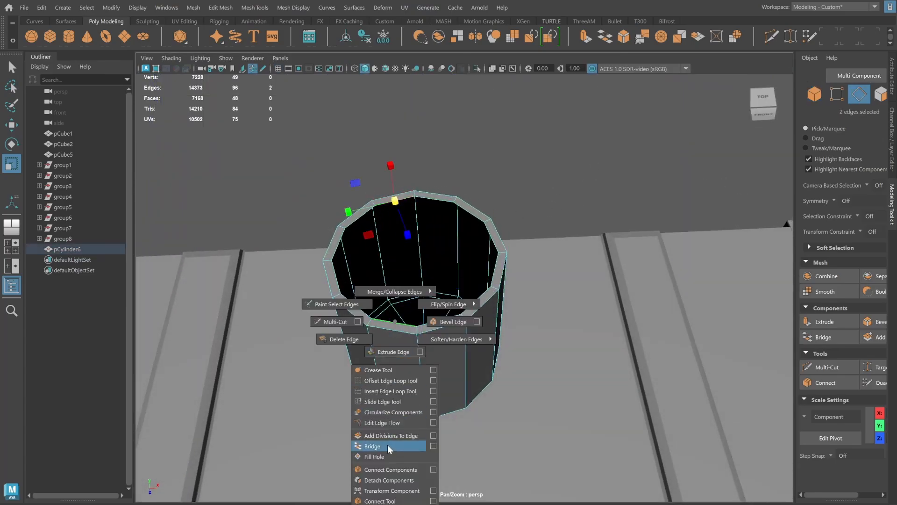
pyautogui.keyDown('shift'); pyautogui.moveTo(388, 448); pyautogui.dragTo(388, 448, button='right'); pyautogui.keyUp('shift')
# Bridge the remaining three pairs of opposite inner rim edges to cover most of the top opening.
pyautogui.click(437, 320)
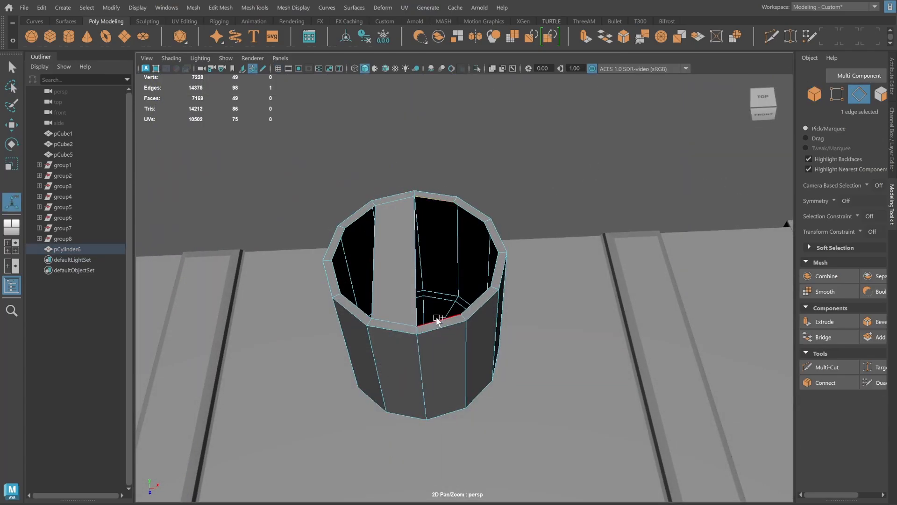
pyautogui.click(356, 228)
pyautogui.press('g')
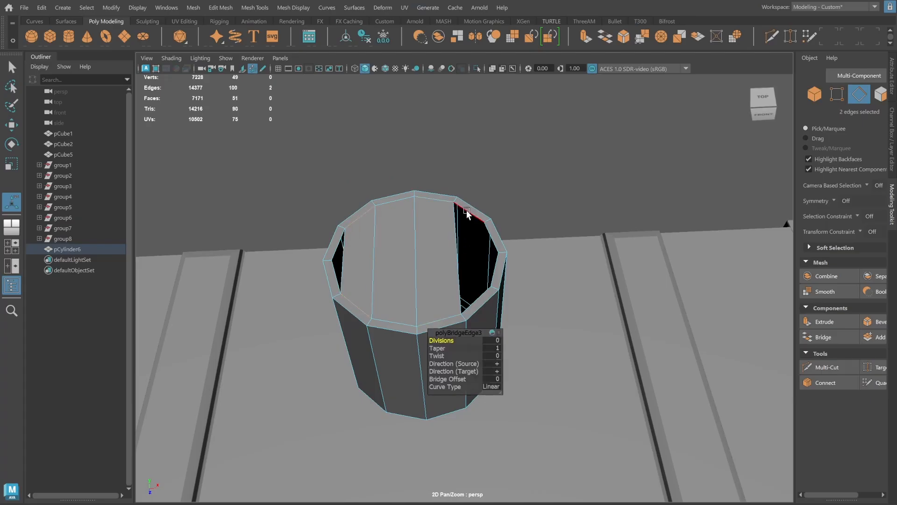
pyautogui.click(469, 212)
pyautogui.keyDown('shift'); pyautogui.click(477, 301); pyautogui.keyUp('shift')
pyautogui.press('g')
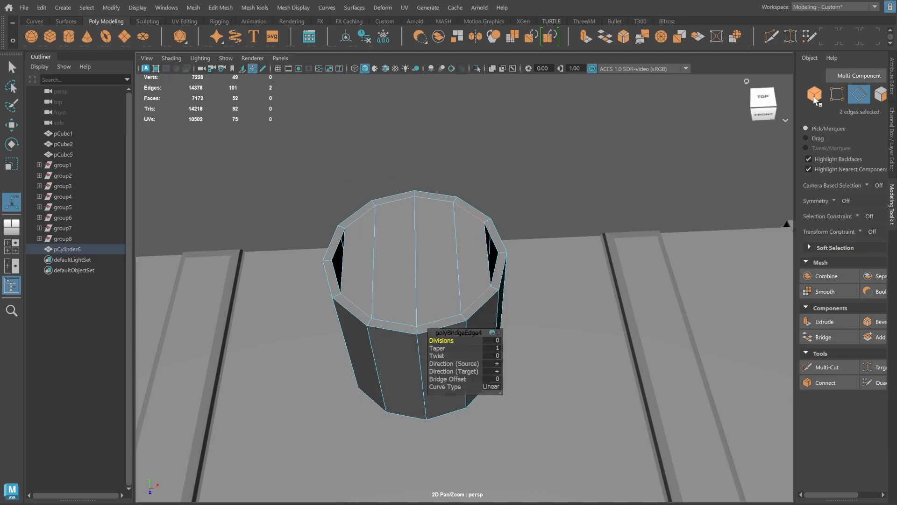
# Insert one centered edge loop across the bridged strips, using Multiple edge loops set to 1.
pyautogui.press('F8')
pyautogui.keyDown('shift'); pyautogui.rightClick(496, 229); pyautogui.keyUp('shift')
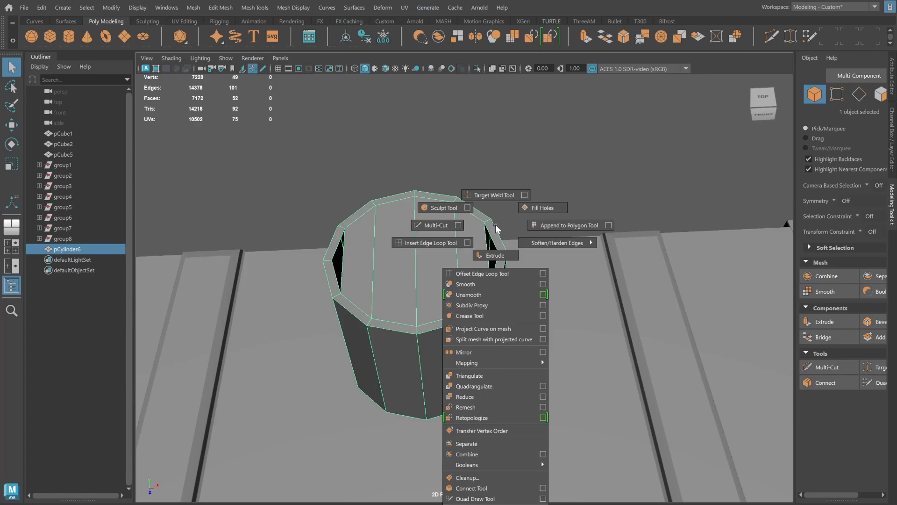
pyautogui.click(467, 242)
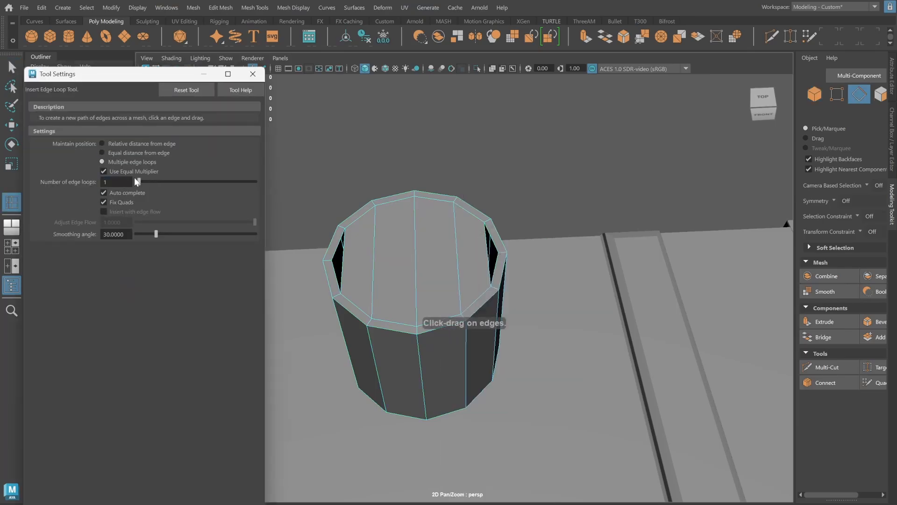
pyautogui.click(374, 260)
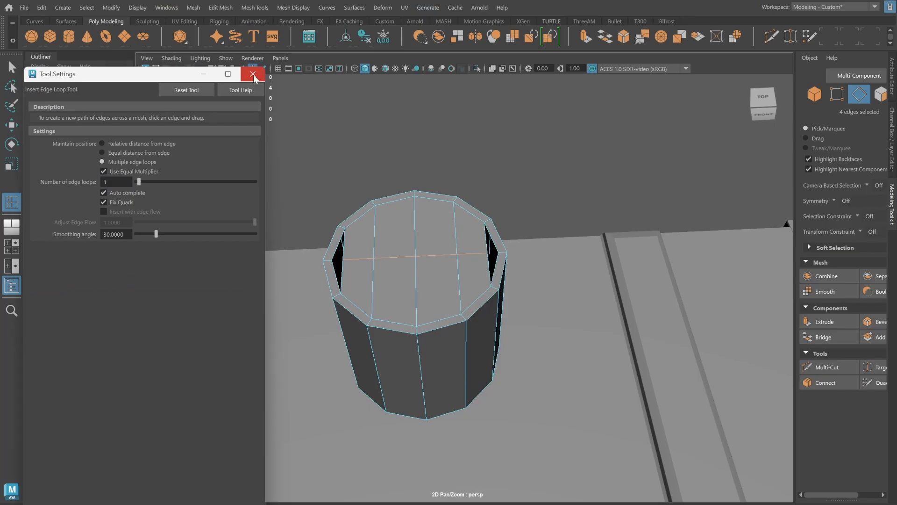
pyautogui.click(252, 75)
# Move the new edge loop's two end vertices onto the adjacent inner rim vertices and merge them to close the side gaps.
pyautogui.press('F9')
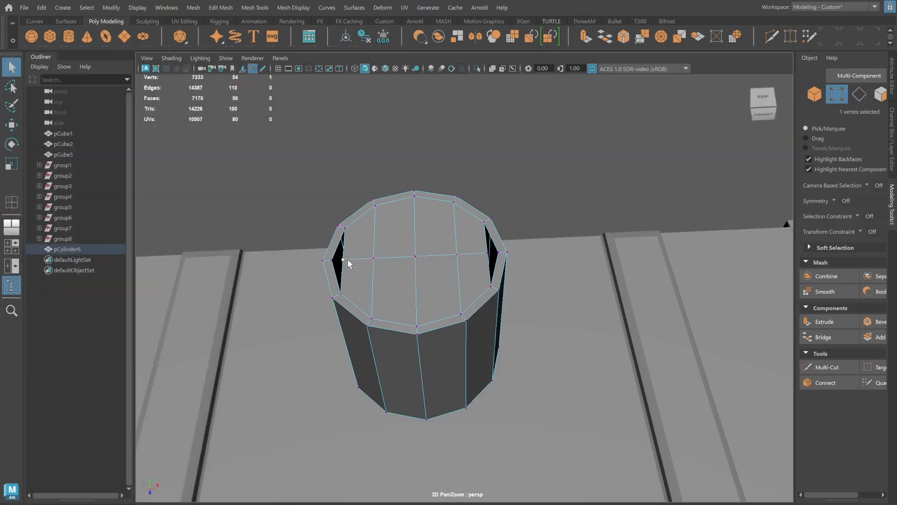
pyautogui.press('w')
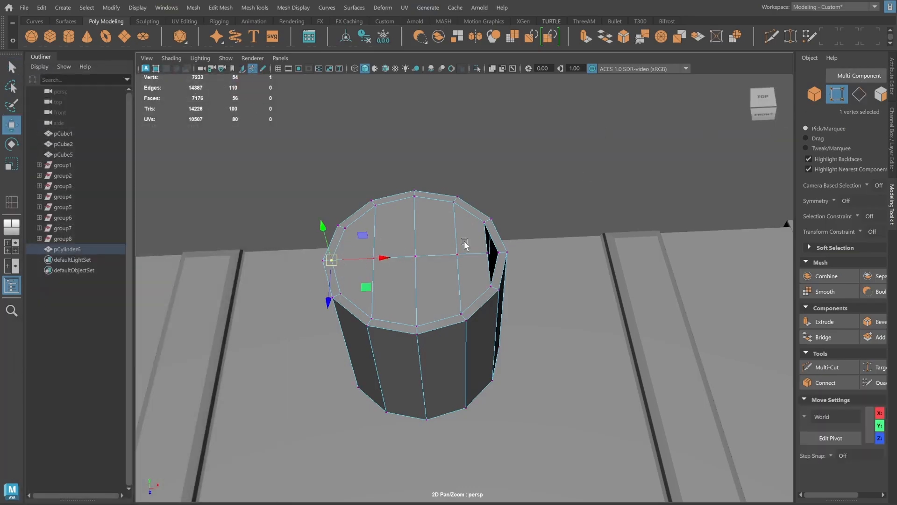
pyautogui.click(484, 252)
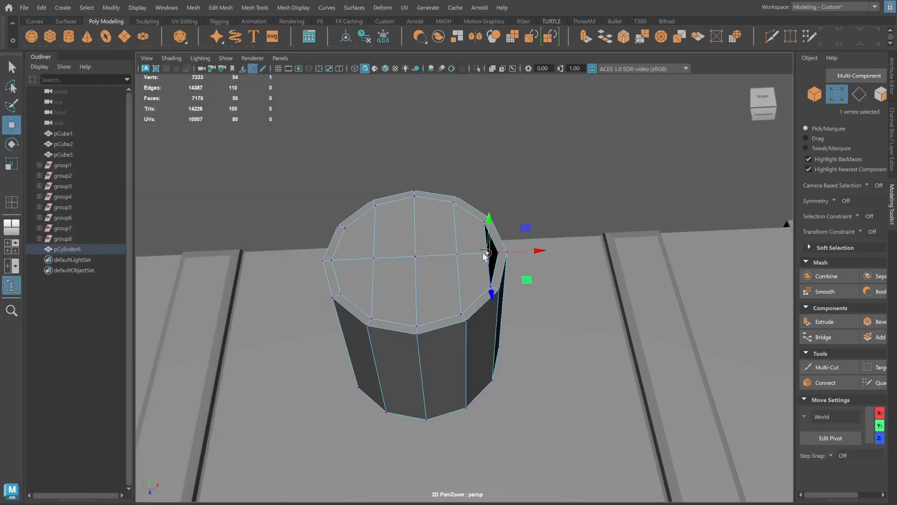
pyautogui.click(812, 97)
pyautogui.scroll(-1, 649, 187)
pyautogui.press('q')
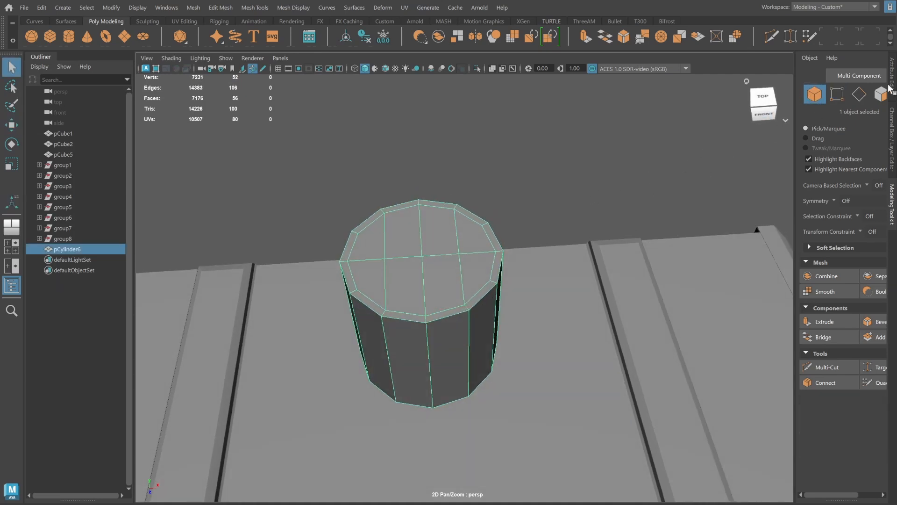
# Select only the faces of the cylinder's bottom cap and delete them.
pyautogui.click(880, 94)
pyautogui.keyDown('alt'); pyautogui.moveTo(411, 306); pyautogui.dragTo(409, 261); pyautogui.keyUp('alt')
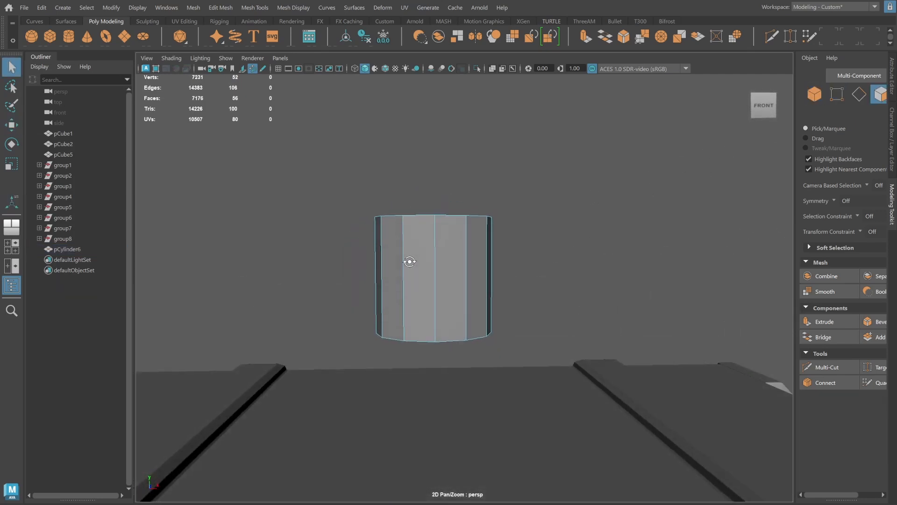
pyautogui.keyDown('alt'); pyautogui.moveTo(345, 202); pyautogui.dragTo(346, 199); pyautogui.keyUp('alt')
pyautogui.moveTo(590, 302); pyautogui.dragTo(571, 238)
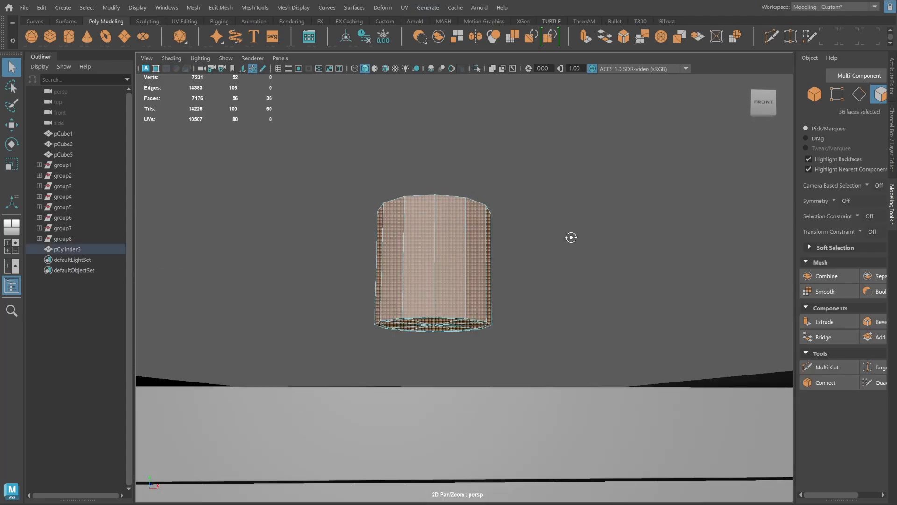
pyautogui.moveTo(275, 248); pyautogui.dragTo(736, 248)
pyautogui.keyDown('alt'); pyautogui.moveTo(571, 262); pyautogui.dragTo(570, 240); pyautogui.keyUp('alt')
pyautogui.keyDown('alt'); pyautogui.moveTo(571, 240); pyautogui.dragTo(598, 251, button='right'); pyautogui.keyUp('alt')
pyautogui.press('Delete')
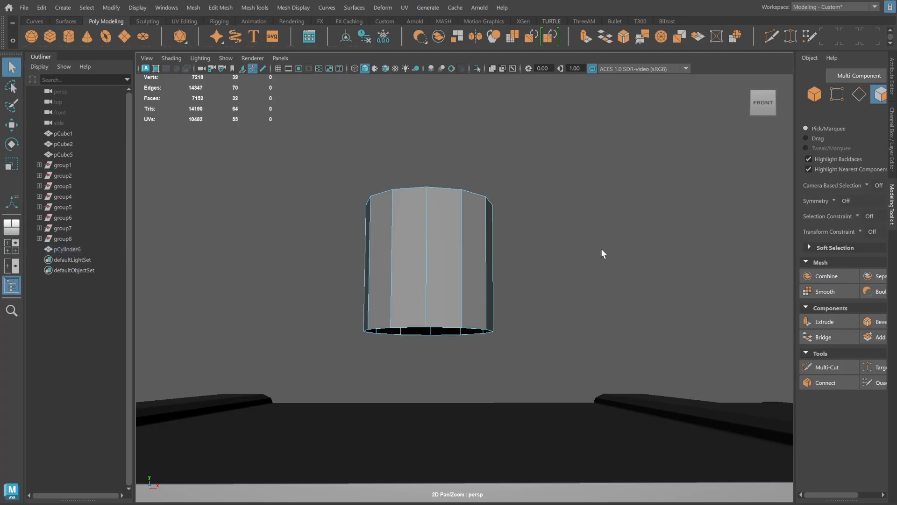
pyautogui.click(814, 95)
# Extrude the four central faces of the cylinder's top with an offset of 0.2.
pyautogui.click(560, 266)
pyautogui.keyDown('alt'); pyautogui.moveTo(517, 263); pyautogui.dragTo(514, 312); pyautogui.keyUp('alt')
pyautogui.click(447, 312)
pyautogui.keyDown('alt'); pyautogui.moveTo(478, 213); pyautogui.dragTo(488, 258); pyautogui.keyUp('alt')
pyautogui.scroll(3, 487, 243)
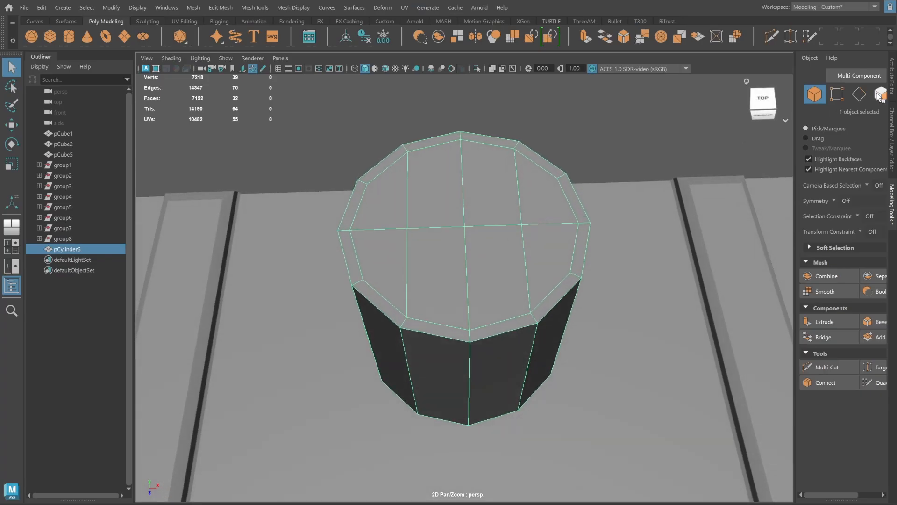
pyautogui.click(880, 95)
pyautogui.click(485, 216)
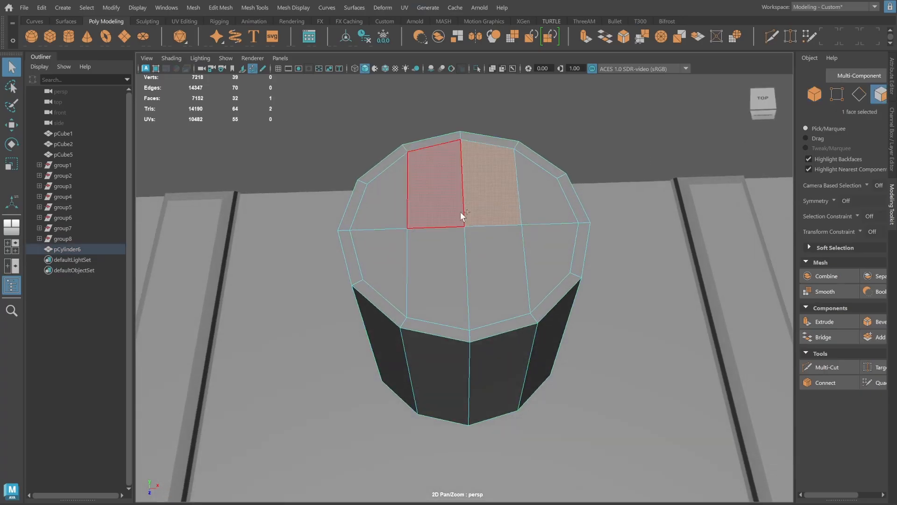
pyautogui.keyDown('shift'); pyautogui.click(460, 211); pyautogui.keyUp('shift')
pyautogui.keyDown('shift'); pyautogui.click(457, 246); pyautogui.keyUp('shift')
pyautogui.keyDown('shift'); pyautogui.click(475, 261); pyautogui.keyUp('shift')
pyautogui.keyDown('shift'); pyautogui.moveTo(511, 230); pyautogui.dragTo(511, 238, button='right'); pyautogui.keyUp('shift')
pyautogui.moveTo(437, 355); pyautogui.dragTo(441, 355)
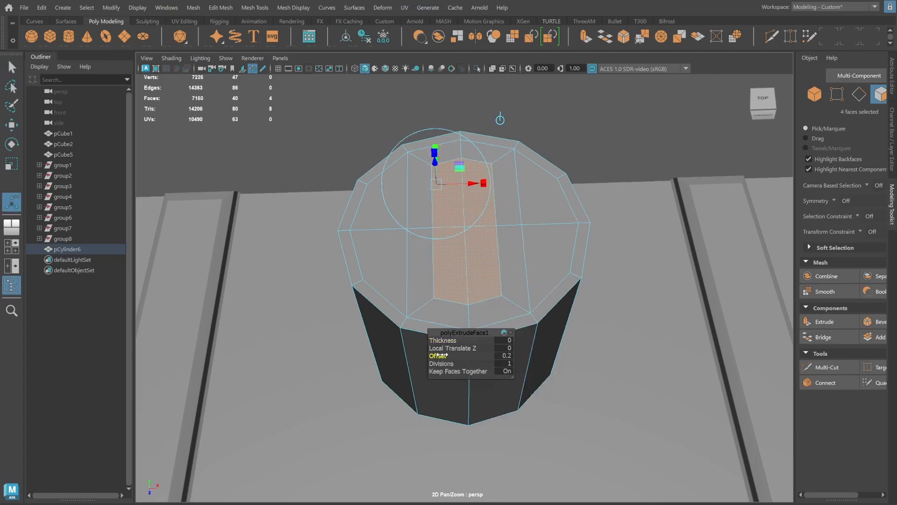
# Scale the inset faces into a narrow strip and move its middle end vertices along Z to square off the pointed ends.
pyautogui.press('r')
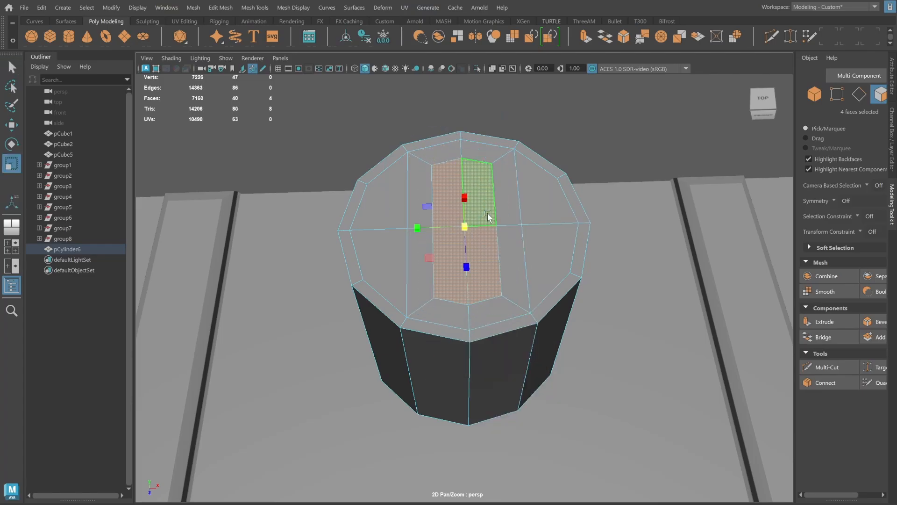
pyautogui.moveTo(421, 228); pyautogui.dragTo(488, 218)
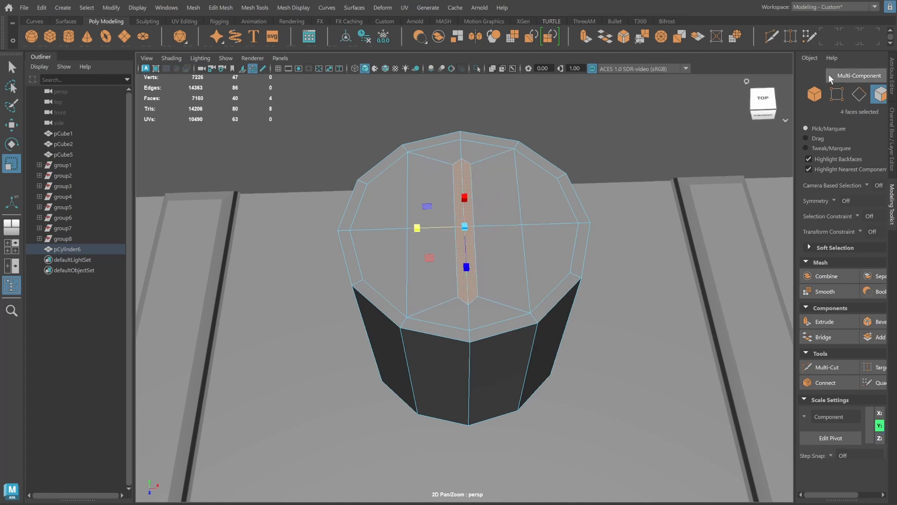
pyautogui.press('F9')
pyautogui.scroll(3, 513, 172)
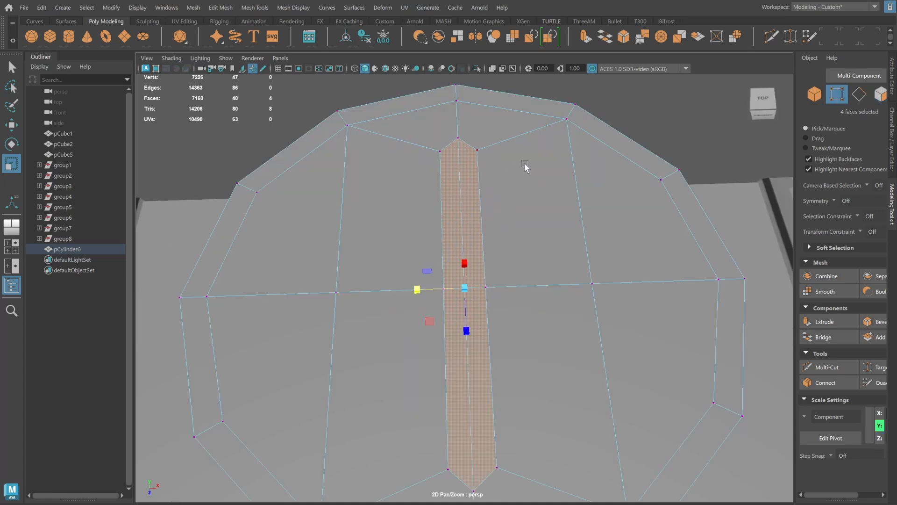
pyautogui.click(449, 142)
pyautogui.keyDown('alt'); pyautogui.moveTo(449, 142); pyautogui.dragTo(511, 150); pyautogui.keyUp('alt')
pyautogui.press('w')
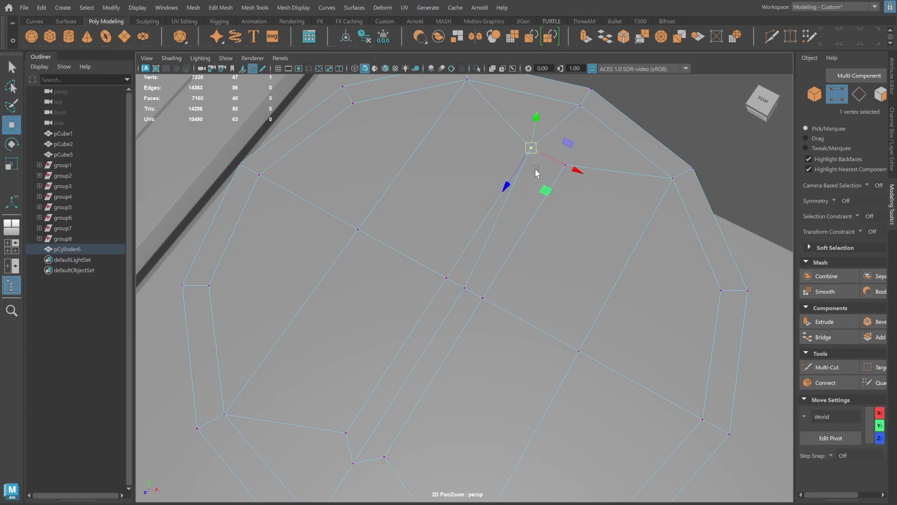
pyautogui.hotkey('ctrl', 'z')
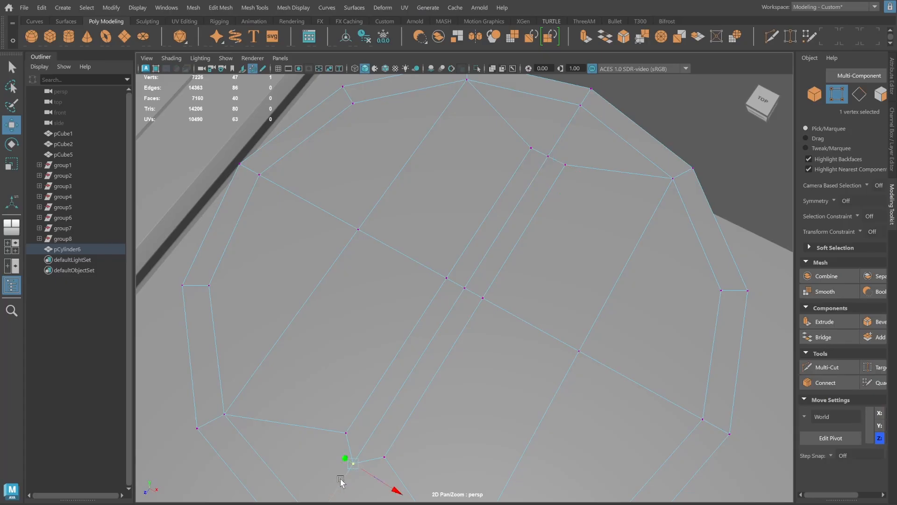
# Extrude the four faces of the narrow strip inward with an offset of 0.05.
pyautogui.click(879, 95)
pyautogui.click(525, 170)
pyautogui.keyDown('shift'); pyautogui.click(543, 180); pyautogui.keyUp('shift')
pyautogui.keyDown('shift'); pyautogui.click(430, 314); pyautogui.keyUp('shift')
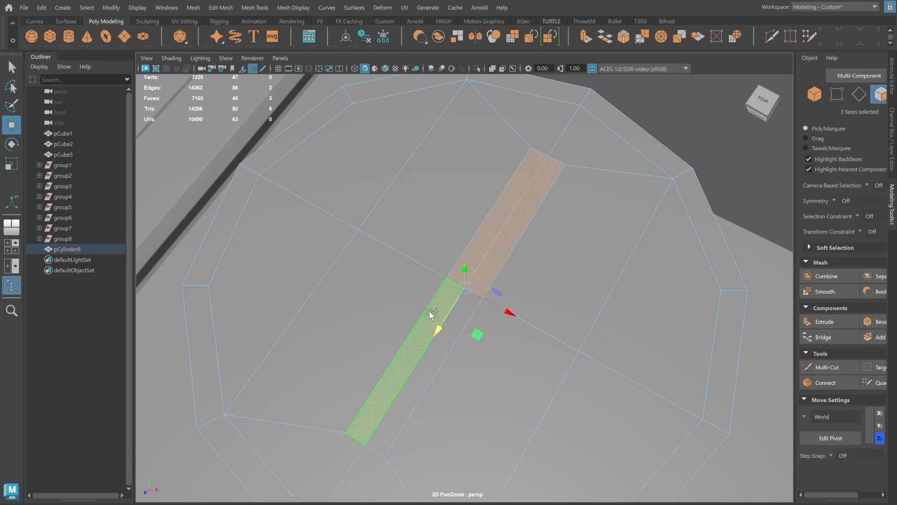
pyautogui.keyDown('shift'); pyautogui.click(451, 321); pyautogui.keyUp('shift')
pyautogui.keyDown('shift'); pyautogui.moveTo(519, 211); pyautogui.dragTo(516, 253, button='right'); pyautogui.keyUp('shift')
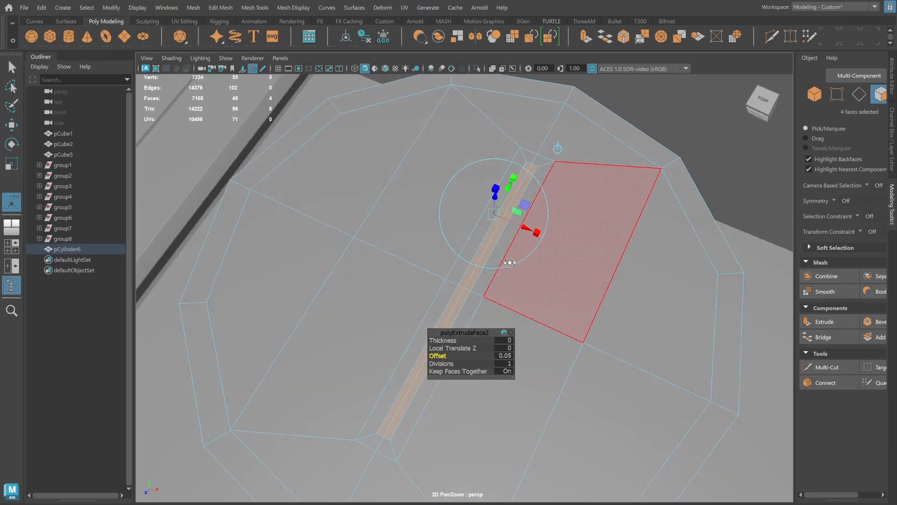
# Extrude the narrow strip's four faces down into the cylinder to cut the screw slot.
pyautogui.keyDown('alt'); pyautogui.moveTo(509, 257); pyautogui.dragTo(569, 241); pyautogui.keyUp('alt')
pyautogui.hotkey('ctrl', 'e')
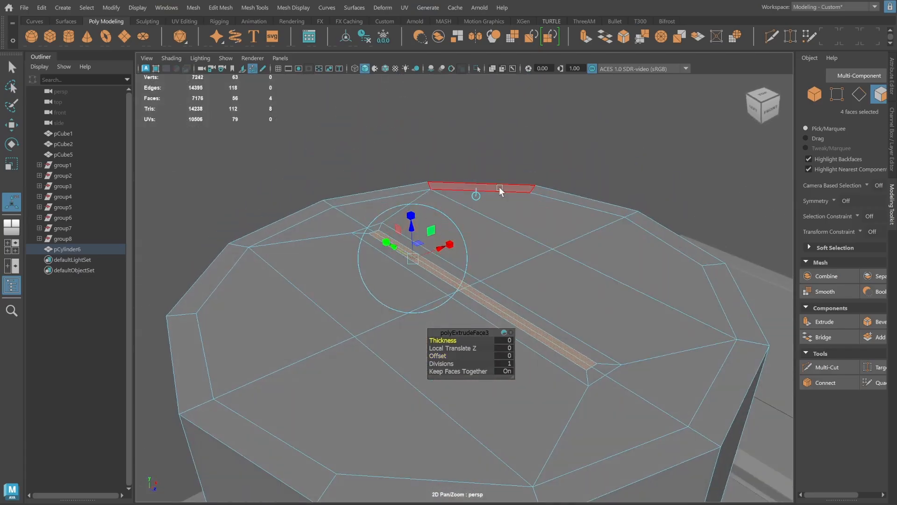
pyautogui.keyDown('alt'); pyautogui.moveTo(476, 196); pyautogui.dragTo(536, 163); pyautogui.keyUp('alt')
pyautogui.moveTo(468, 253); pyautogui.dragTo(466, 261)
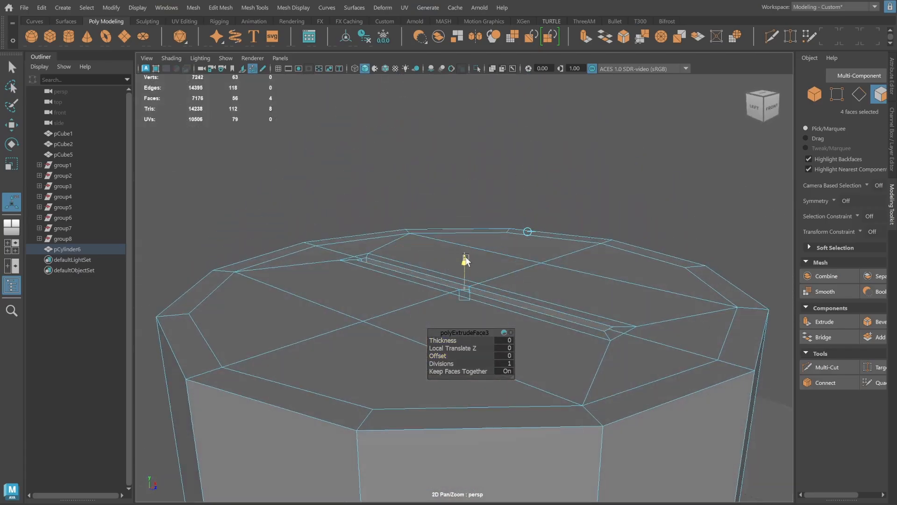
pyautogui.moveTo(465, 393); pyautogui.dragTo(465, 423)
pyautogui.scroll(-5, 561, 266)
pyautogui.keyDown('alt'); pyautogui.moveTo(553, 254); pyautogui.dragTo(532, 266); pyautogui.keyUp('alt')
pyautogui.click(816, 96)
pyautogui.click(615, 264)
pyautogui.scroll(-5, 616, 265)
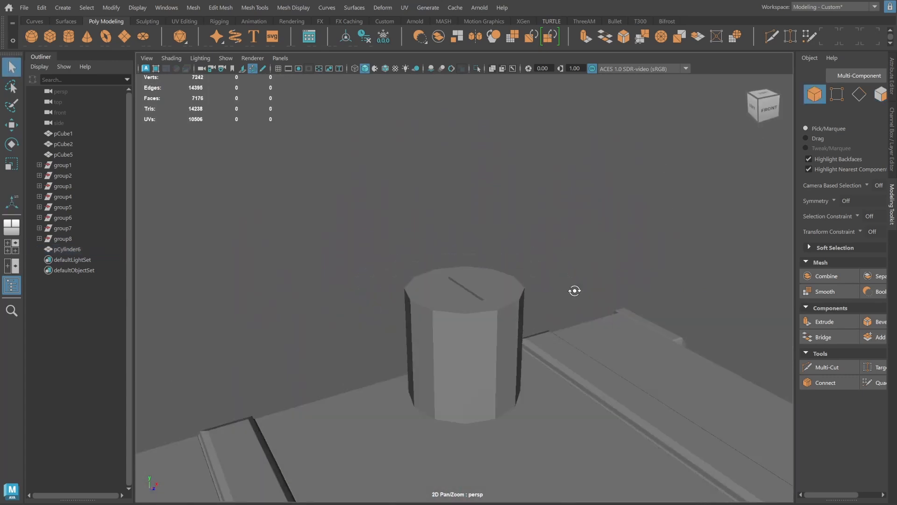
pyautogui.moveTo(575, 290)
pyautogui.keyDown('alt'); pyautogui.mouseDown()
pyautogui.moveTo(535, 311)
pyautogui.moveTo(571, 280)
pyautogui.mouseUp(); pyautogui.keyUp('alt')
pyautogui.scroll(5, 534, 310)
pyautogui.click(537, 290)
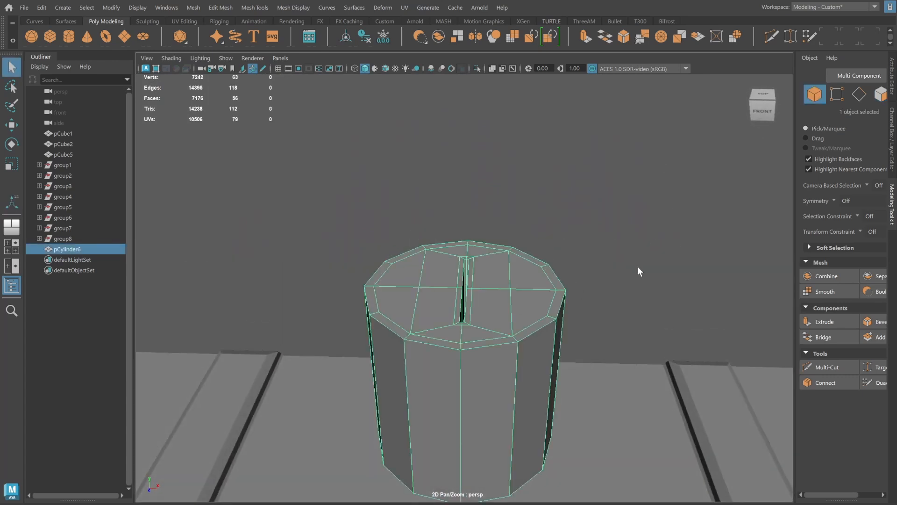
# Select the cylinder's side edges and soften them.
pyautogui.click(858, 94)
pyautogui.scroll(-4, 578, 247)
pyautogui.keyDown('alt'); pyautogui.moveTo(577, 246); pyautogui.dragTo(424, 308); pyautogui.keyUp('alt')
pyautogui.moveTo(374, 460); pyautogui.dragTo(578, 307)
pyautogui.keyDown('shift'); pyautogui.moveTo(579, 307); pyautogui.dragTo(679, 301, button='right'); pyautogui.keyUp('shift')
pyautogui.keyDown('alt'); pyautogui.moveTo(680, 301); pyautogui.dragTo(686, 323); pyautogui.keyUp('alt')
pyautogui.click(805, 90)
pyautogui.click(599, 316)
pyautogui.keyDown('alt'); pyautogui.moveTo(599, 316); pyautogui.dragTo(606, 333); pyautogui.keyUp('alt')
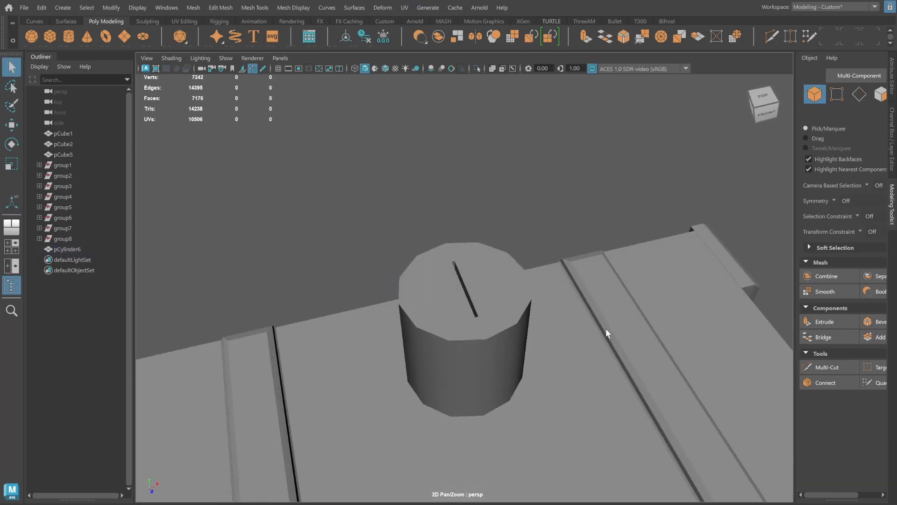
# Lengthen the slot by scaling its end vertices outward along Z until they nearly reach the rim inset.
pyautogui.keyDown('alt'); pyautogui.moveTo(438, 295); pyautogui.dragTo(548, 277, button='right'); pyautogui.keyUp('alt')
pyautogui.click(548, 278)
pyautogui.keyDown('alt'); pyautogui.moveTo(449, 303); pyautogui.dragTo(539, 288); pyautogui.keyUp('alt')
pyautogui.press('space')
pyautogui.press('space')
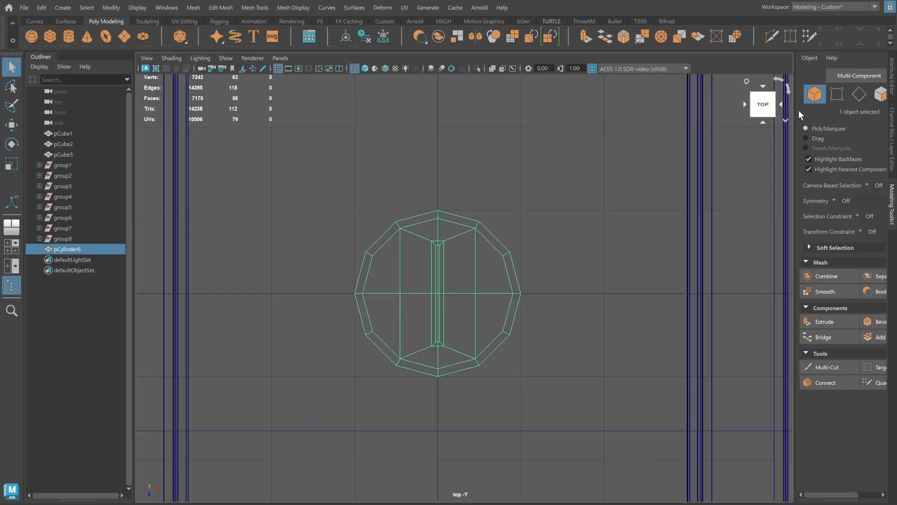
pyautogui.click(836, 94)
pyautogui.moveTo(416, 228); pyautogui.dragTo(451, 255)
pyautogui.press('r')
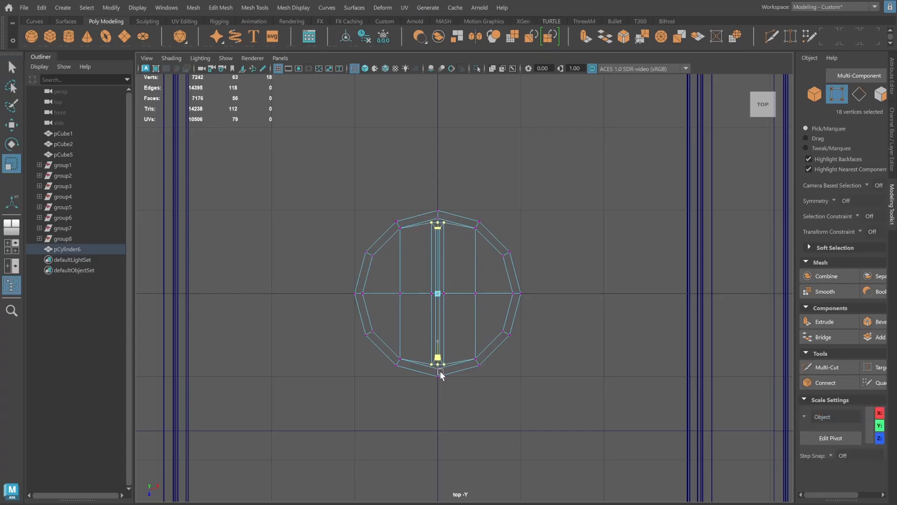
pyautogui.keyDown('alt'); pyautogui.moveTo(511, 226); pyautogui.dragTo(512, 313); pyautogui.keyUp('alt')
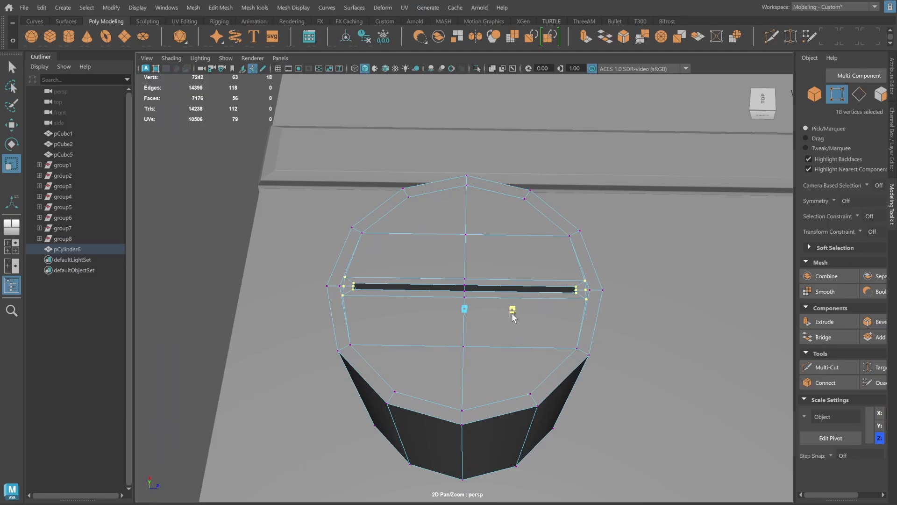
# Inspect the slotted top and run a mesh cleanup check on the cylinder.
pyautogui.click(813, 93)
pyautogui.click(190, 262)
pyautogui.scroll(-3, 402, 220)
pyautogui.keyDown('alt'); pyautogui.moveTo(402, 220); pyautogui.dragTo(423, 323); pyautogui.keyUp('alt')
pyautogui.scroll(4, 423, 322)
pyautogui.click(467, 322)
pyautogui.keyDown('alt'); pyautogui.moveTo(616, 259); pyautogui.dragTo(616, 269); pyautogui.keyUp('alt')
pyautogui.click(196, 9)
pyautogui.click(210, 252)
pyautogui.keyDown('alt'); pyautogui.moveTo(525, 244); pyautogui.dragTo(530, 287); pyautogui.keyUp('alt')
# Merge the overlapping middle vertices of the slot border and the rim inset at the slot's ends.
pyautogui.click(834, 96)
pyautogui.click(513, 364)
pyautogui.press('f')
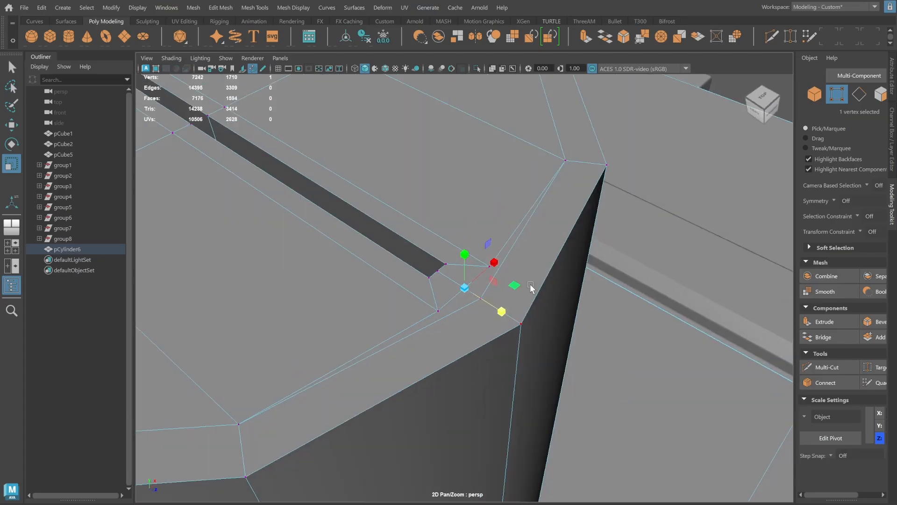
pyautogui.press('w')
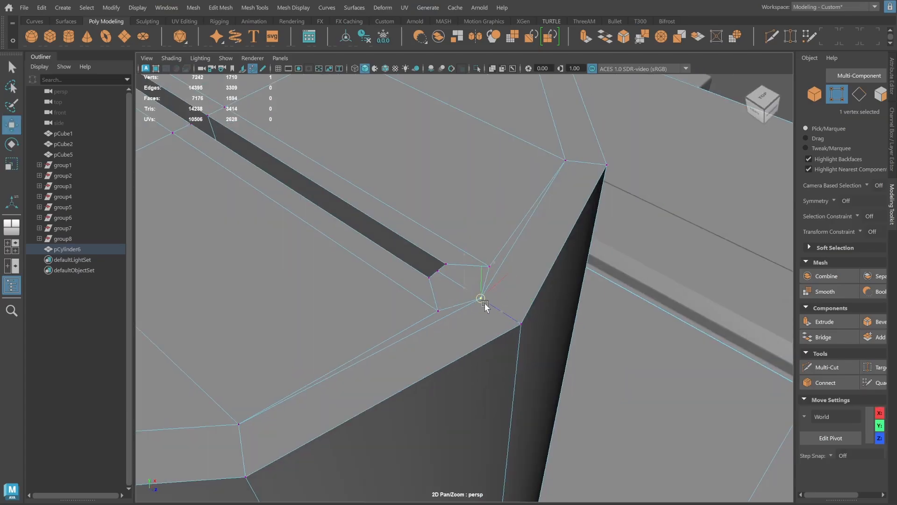
pyautogui.keyDown('alt'); pyautogui.moveTo(583, 232); pyautogui.dragTo(685, 397); pyautogui.keyUp('alt')
pyautogui.scroll(-4, 331, 182)
pyautogui.keyDown('shift'); pyautogui.moveTo(604, 201); pyautogui.dragTo(660, 164, button='right'); pyautogui.keyUp('shift')
# Isolate the cylinder and run the mesh cleanup check again.
pyautogui.click(814, 94)
pyautogui.click(608, 259)
pyautogui.scroll(-8, 514, 250)
pyautogui.hotkey('ctrl', '1')
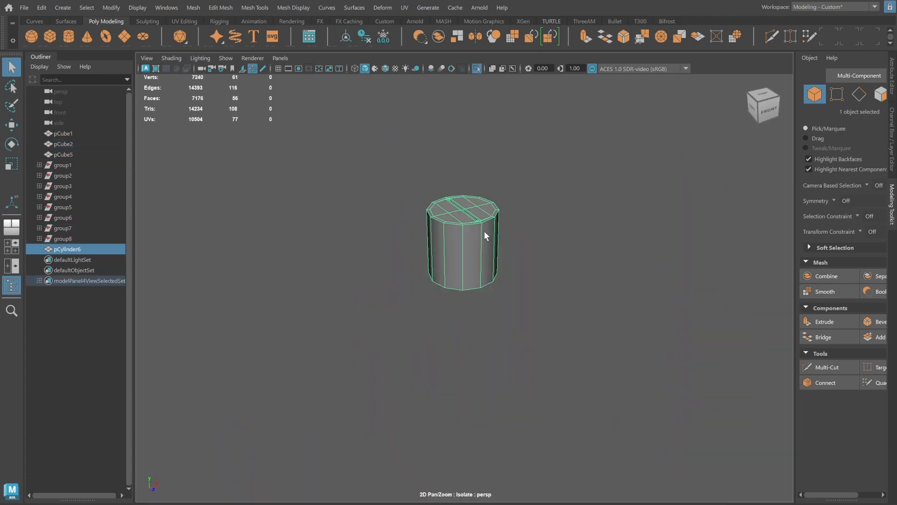
pyautogui.press('f')
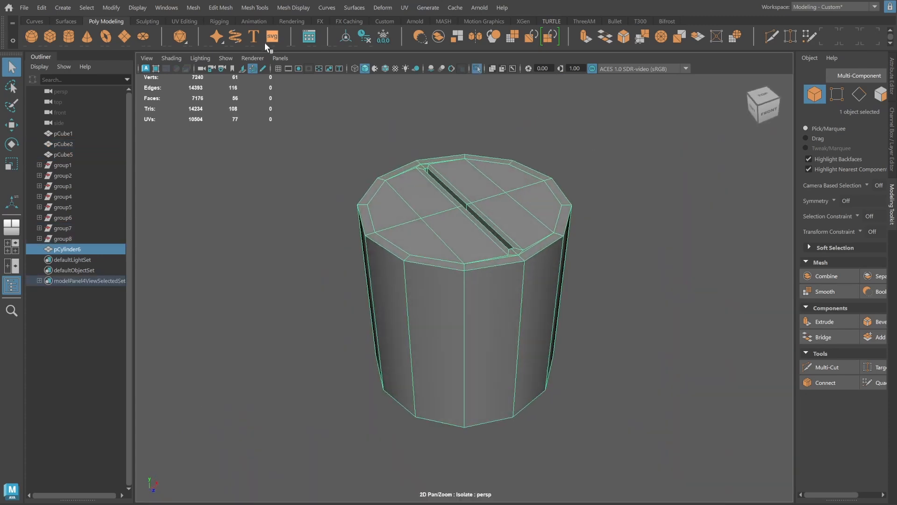
pyautogui.click(193, 9)
pyautogui.click(226, 251)
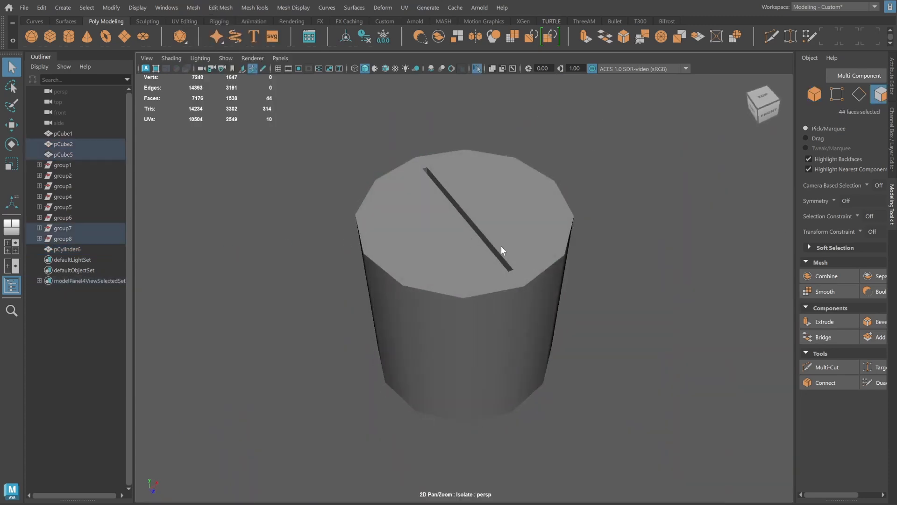
# Bevel the edge loop around the cylinder's top rim with a fraction of 0.4.
pyautogui.click(859, 94)
pyautogui.doubleClick(473, 294)
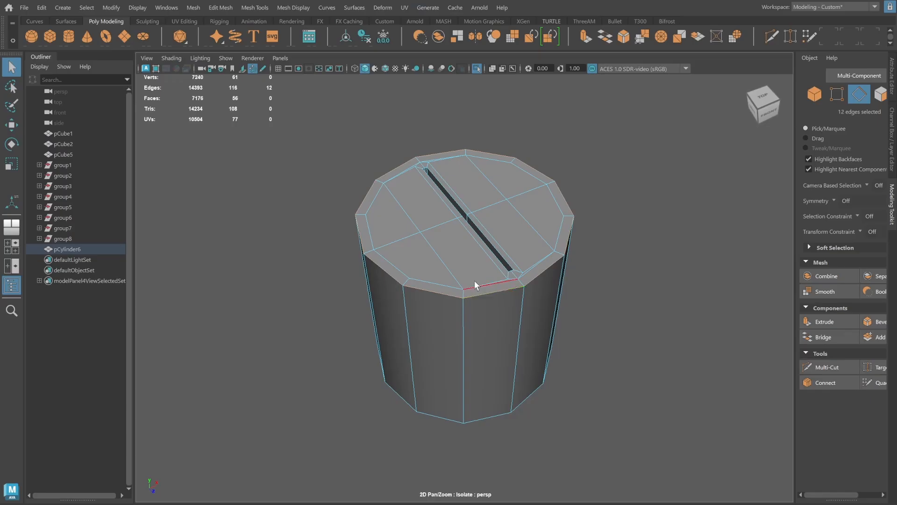
pyautogui.keyDown('shift'); pyautogui.moveTo(483, 228); pyautogui.dragTo(531, 229, button='right'); pyautogui.keyUp('shift')
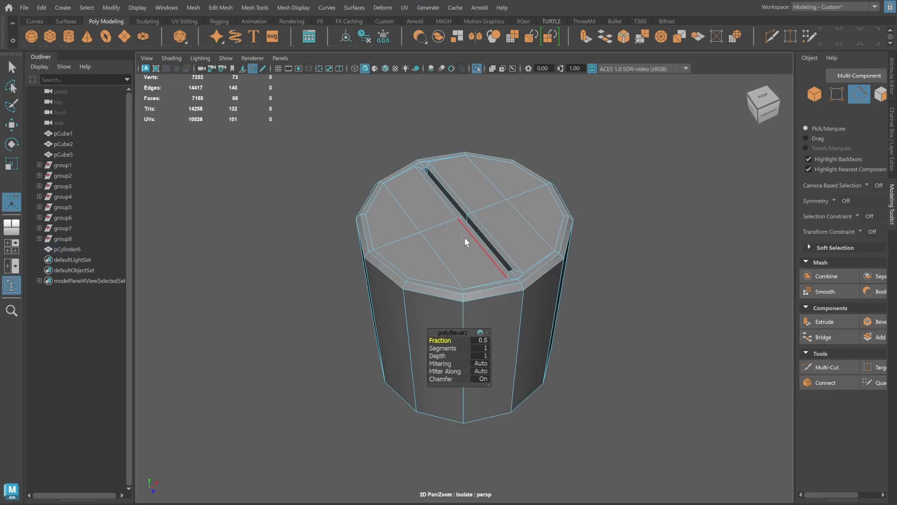
pyautogui.keyDown('alt'); pyautogui.moveTo(464, 237); pyautogui.dragTo(463, 256, button='middle'); pyautogui.keyUp('alt')
pyautogui.keyDown('alt'); pyautogui.moveTo(450, 258); pyautogui.dragTo(578, 252, button='right'); pyautogui.keyUp('alt')
pyautogui.keyDown('alt'); pyautogui.moveTo(480, 255); pyautogui.dragTo(494, 253); pyautogui.keyUp('alt')
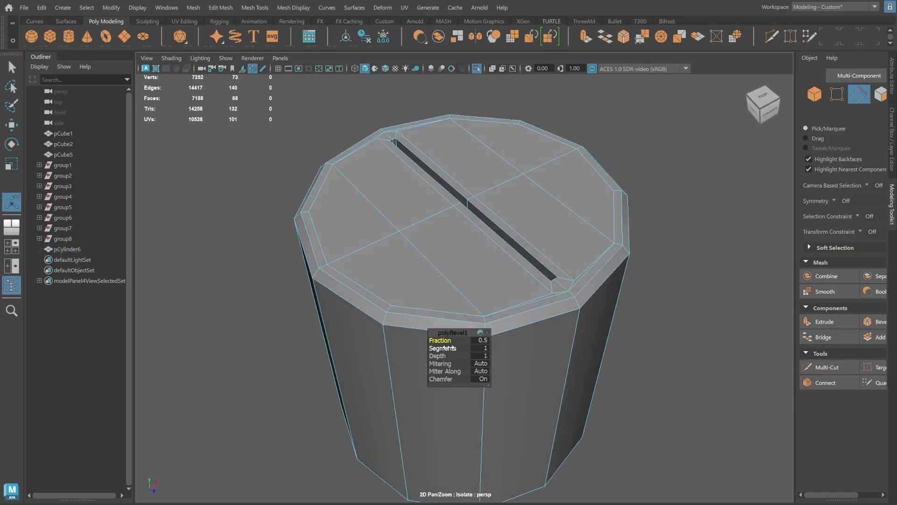
pyautogui.moveTo(449, 349); pyautogui.dragTo(442, 340)
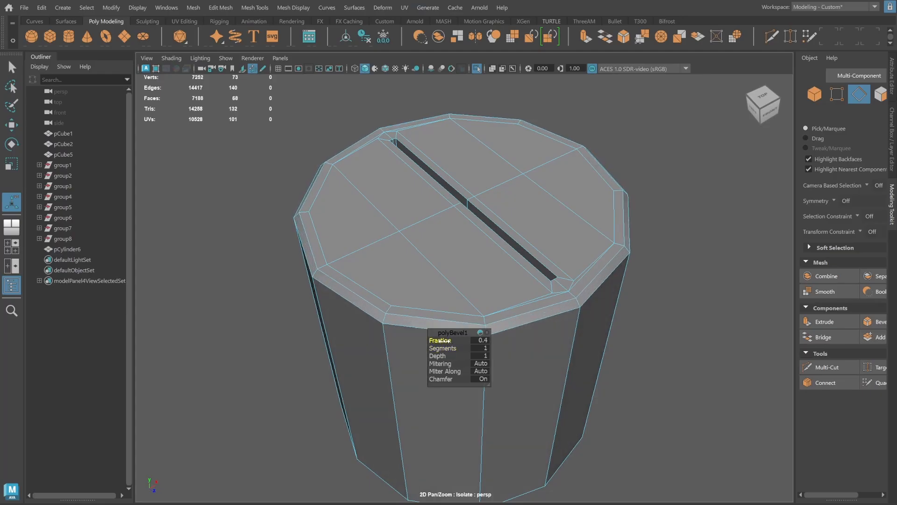
pyautogui.click(810, 94)
pyautogui.click(711, 291)
# Leave isolation and move the screw over the hole plate of the case's left latch in the top view.
pyautogui.scroll(-5, 518, 302)
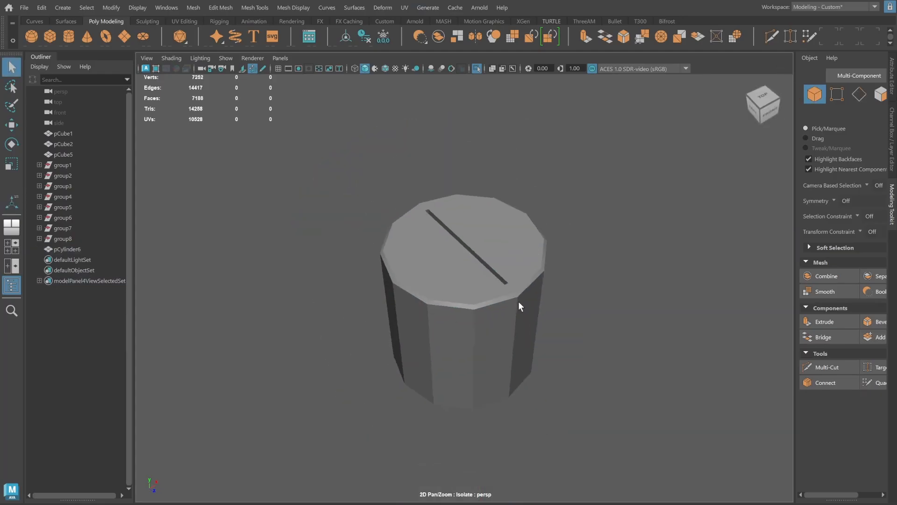
pyautogui.keyDown('alt'); pyautogui.moveTo(518, 303); pyautogui.dragTo(475, 294); pyautogui.keyUp('alt')
pyautogui.click(462, 336)
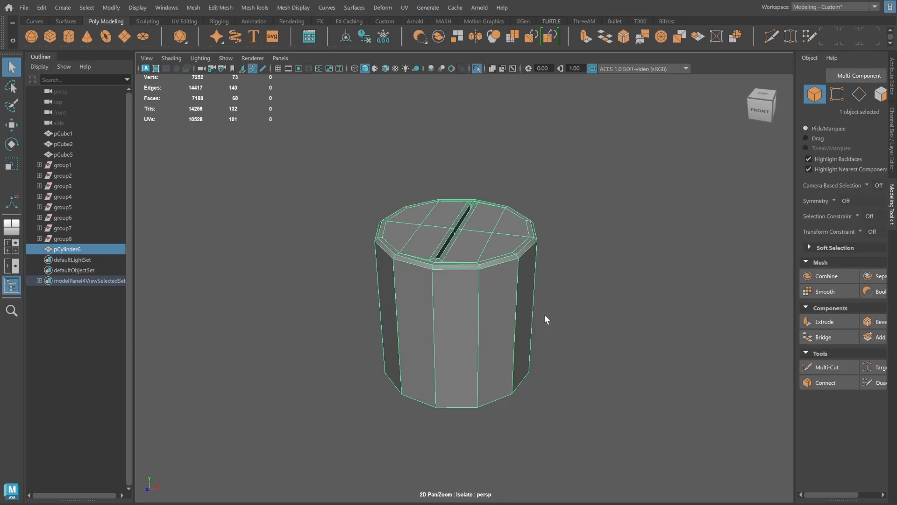
pyautogui.keyDown('alt'); pyautogui.moveTo(544, 314); pyautogui.dragTo(533, 271); pyautogui.keyUp('alt')
pyautogui.hotkey('ctrl', '1')
pyautogui.scroll(-5, 537, 278)
pyautogui.keyDown('alt'); pyautogui.moveTo(407, 264); pyautogui.dragTo(484, 280); pyautogui.keyUp('alt')
pyautogui.press('space')
pyautogui.press('space')
pyautogui.keyDown('alt'); pyautogui.moveTo(390, 368); pyautogui.dragTo(405, 319, button='middle'); pyautogui.keyUp('alt')
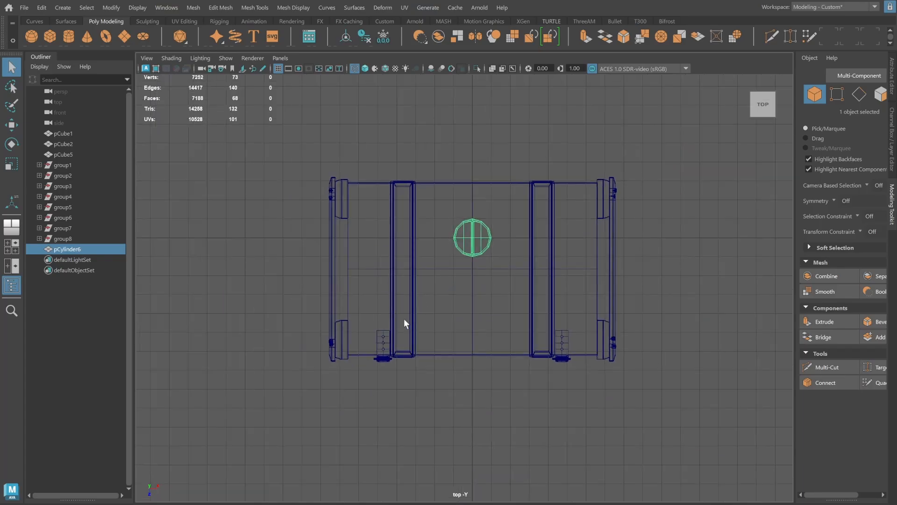
pyautogui.press('w')
pyautogui.moveTo(472, 236); pyautogui.dragTo(383, 345)
# Scale the screw down uniformly and center it inside the plate hole farthest from the case's front edge.
pyautogui.scroll(12, 384, 348)
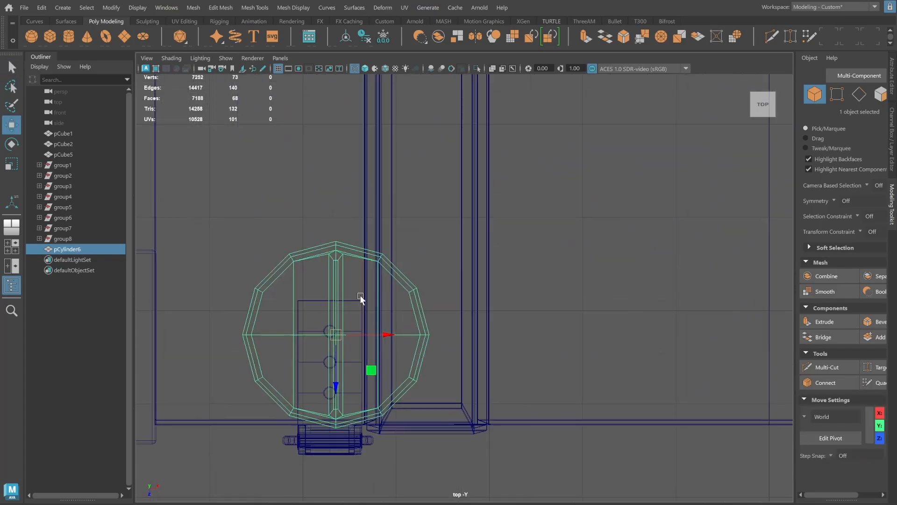
pyautogui.press('r')
pyautogui.moveTo(377, 274); pyautogui.dragTo(75, 245)
pyautogui.moveTo(377, 276)
pyautogui.mouseDown()
pyautogui.moveTo(337, 263)
pyautogui.moveTo(276, 261)
pyautogui.moveTo(362, 271)
pyautogui.mouseUp()
pyautogui.press('w')
pyautogui.scroll(8, 364, 273)
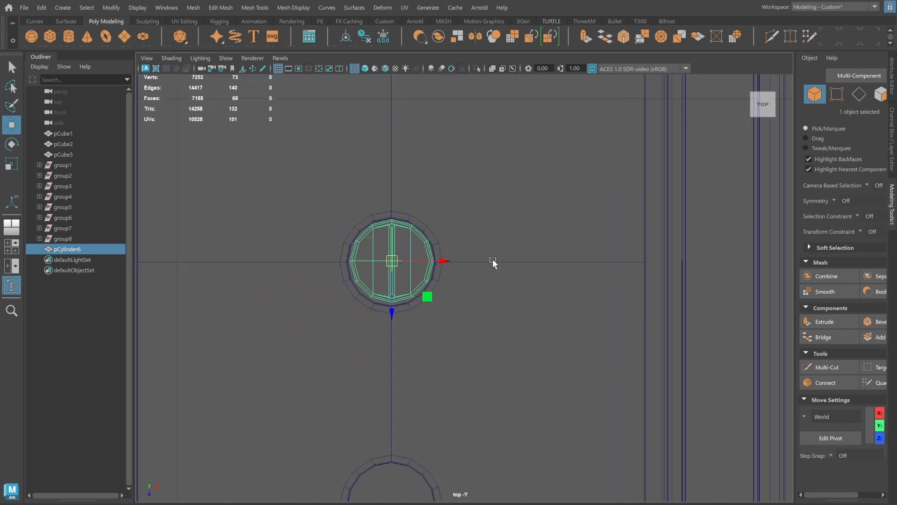
pyautogui.press('r')
pyautogui.press('space')
pyautogui.press('space')
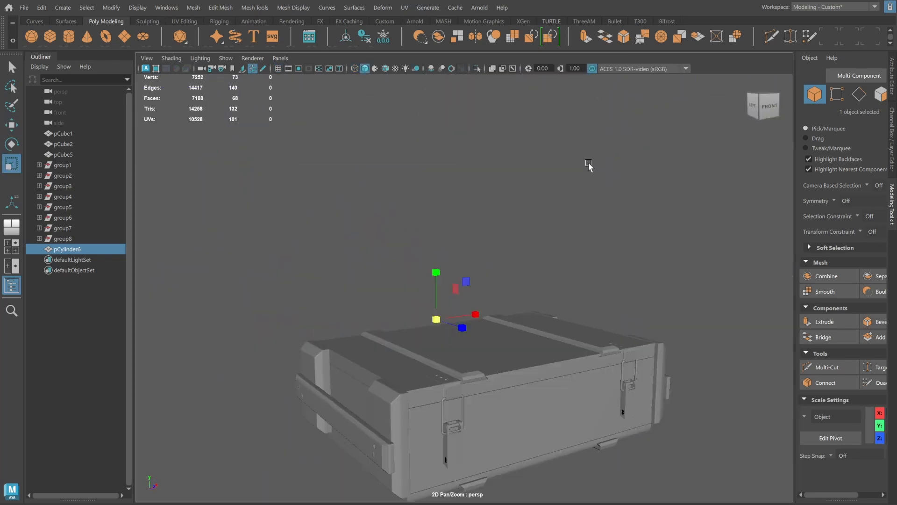
# Lower the screw along Y so that its head sits inside the plate hole.
pyautogui.press('w')
pyautogui.press('f')
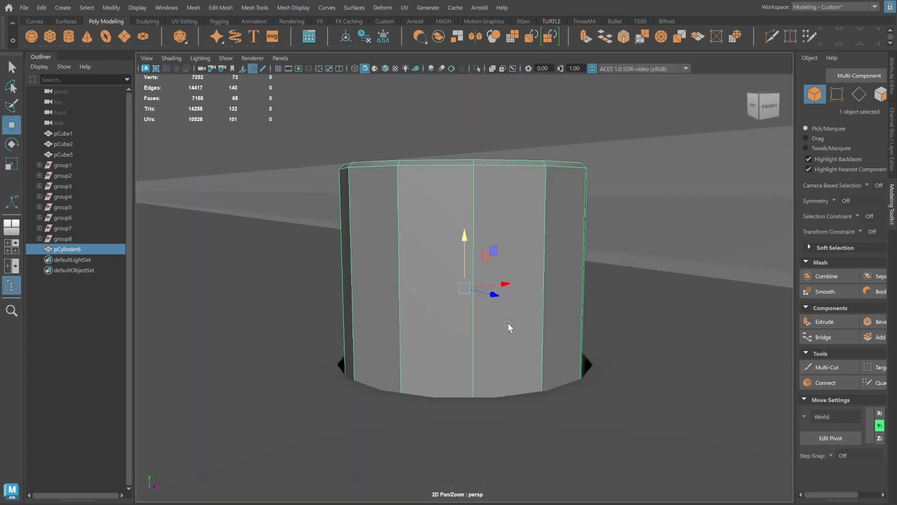
pyautogui.keyDown('alt'); pyautogui.moveTo(509, 324); pyautogui.dragTo(472, 355); pyautogui.keyUp('alt')
pyautogui.scroll(-5, 480, 299)
pyautogui.moveTo(464, 243); pyautogui.dragTo(467, 278)
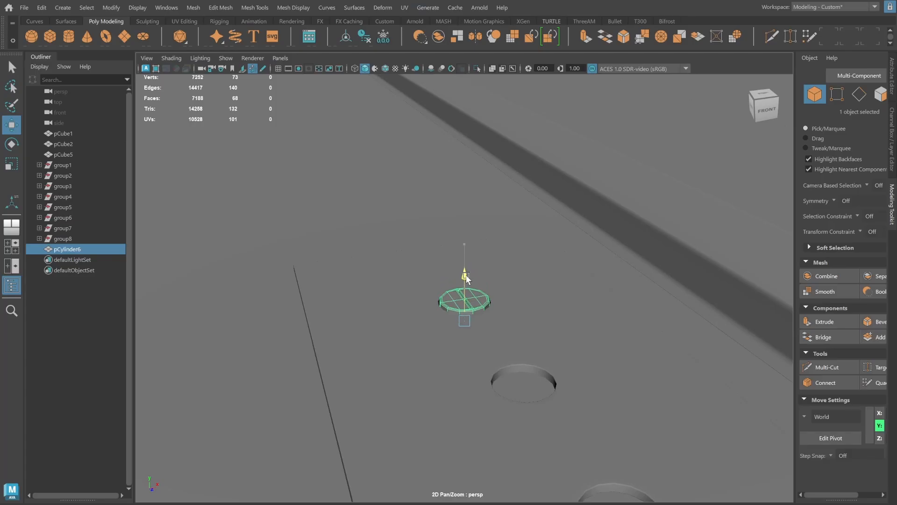
pyautogui.scroll(-5, 413, 260)
pyautogui.click(499, 237)
pyautogui.keyDown('alt'); pyautogui.moveTo(498, 236); pyautogui.dragTo(473, 288); pyautogui.keyUp('alt')
pyautogui.scroll(4, 473, 288)
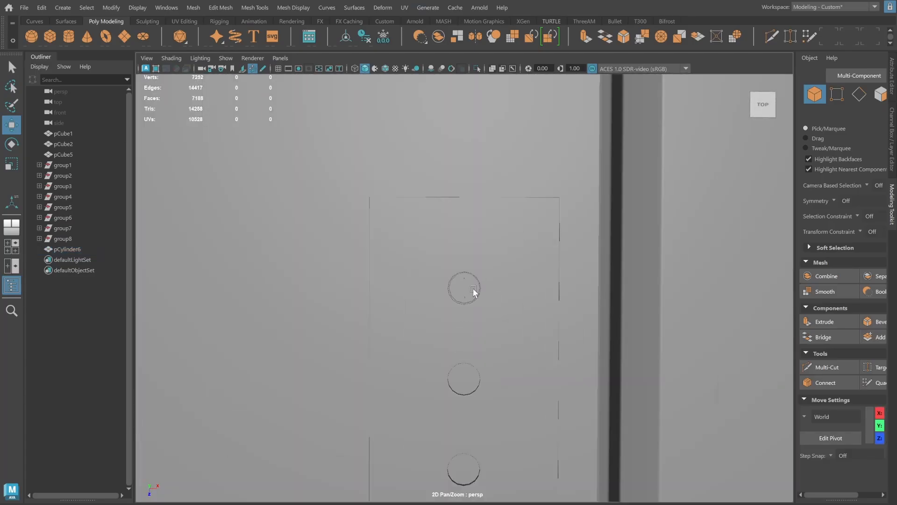
pyautogui.keyDown('alt'); pyautogui.moveTo(473, 288); pyautogui.dragTo(791, 302, button='right'); pyautogui.keyUp('alt')
pyautogui.keyDown('alt'); pyautogui.moveTo(791, 302); pyautogui.dragTo(489, 285); pyautogui.keyUp('alt')
pyautogui.click(462, 299)
# Duplicate the screw and move the copy along Z into the plate's middle hole.
pyautogui.press('space')
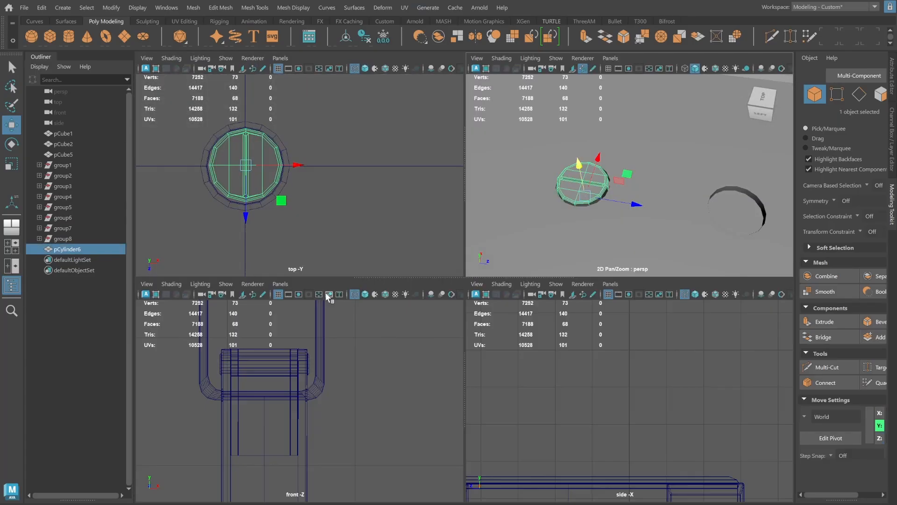
pyautogui.press('space')
pyautogui.keyDown('alt'); pyautogui.moveTo(607, 348); pyautogui.dragTo(580, 353, button='right'); pyautogui.keyUp('alt')
pyautogui.hotkey('ctrl', 'd')
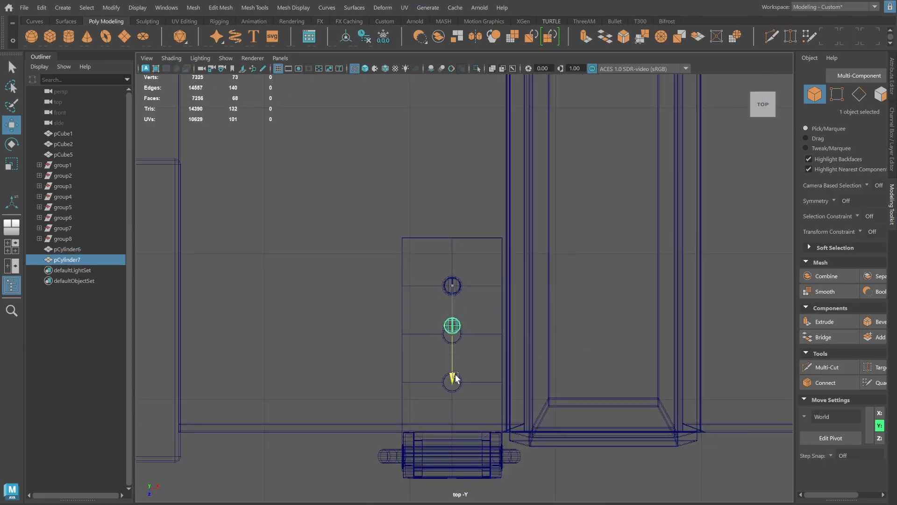
pyautogui.keyDown('alt'); pyautogui.moveTo(455, 382); pyautogui.dragTo(751, 400, button='right'); pyautogui.keyUp('alt')
pyautogui.keyDown('alt'); pyautogui.moveTo(416, 334); pyautogui.dragTo(450, 338, button='right'); pyautogui.keyUp('alt')
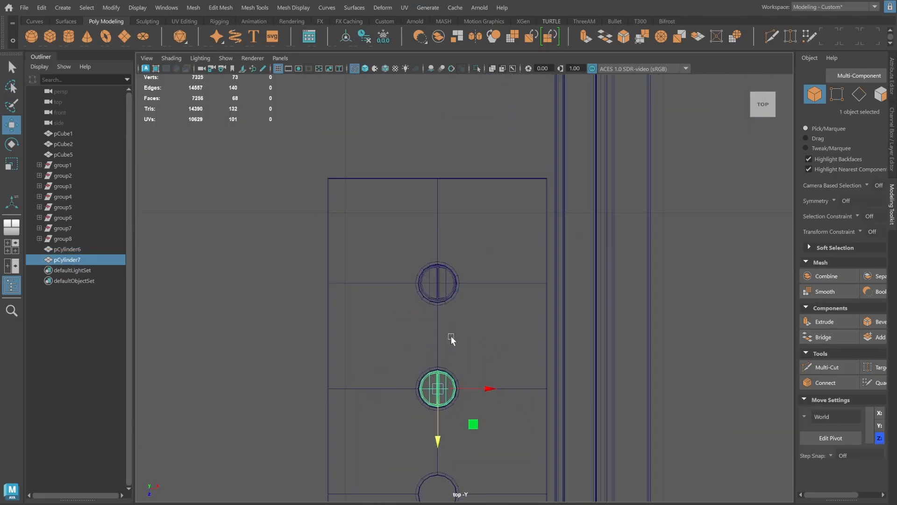
# Duplicate the screw with the same transform and align the third screw with the hole nearest the front edge.
pyautogui.keyDown('alt'); pyautogui.moveTo(450, 338); pyautogui.dragTo(454, 256, button='middle'); pyautogui.keyUp('alt')
pyautogui.keyDown('alt'); pyautogui.moveTo(416, 276); pyautogui.dragTo(523, 320, button='right'); pyautogui.keyUp('alt')
pyautogui.hotkey('shift', 'd')
pyautogui.keyDown('alt'); pyautogui.moveTo(475, 353); pyautogui.dragTo(481, 133, button='middle'); pyautogui.keyUp('alt')
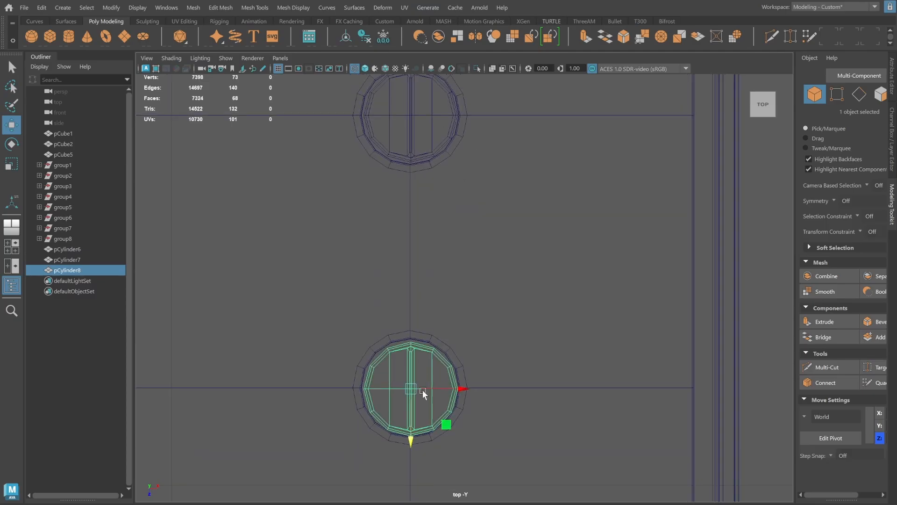
pyautogui.moveTo(411, 437); pyautogui.dragTo(411, 439)
# Group the three screws of the left latch plate.
pyautogui.keyDown('alt'); pyautogui.moveTo(411, 374); pyautogui.dragTo(112, 247, button='right'); pyautogui.keyUp('alt')
pyautogui.keyDown('shift'); pyautogui.click(74, 250); pyautogui.keyUp('shift')
pyautogui.hotkey('ctrl', 'g')
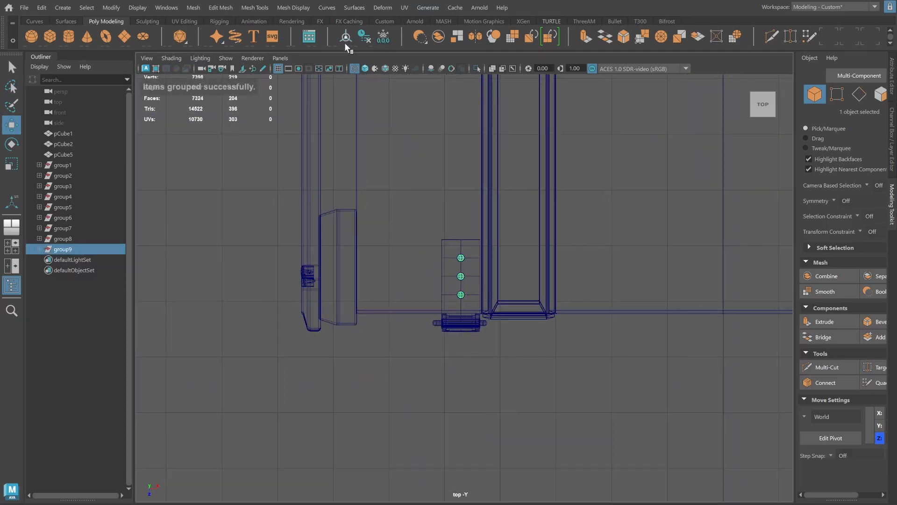
# Duplicate the screw group and move the copy along X into the holes of the right latch plate.
pyautogui.keyDown('alt'); pyautogui.moveTo(596, 276); pyautogui.dragTo(571, 293, button='right'); pyautogui.keyUp('alt')
pyautogui.keyDown('alt'); pyautogui.moveTo(571, 293); pyautogui.dragTo(469, 322, button='middle'); pyautogui.keyUp('alt')
pyautogui.hotkey('ctrl', 'd')
pyautogui.moveTo(409, 309); pyautogui.dragTo(726, 309)
pyautogui.keyDown('alt'); pyautogui.moveTo(648, 299); pyautogui.dragTo(356, 289, button='middle'); pyautogui.keyUp('alt')
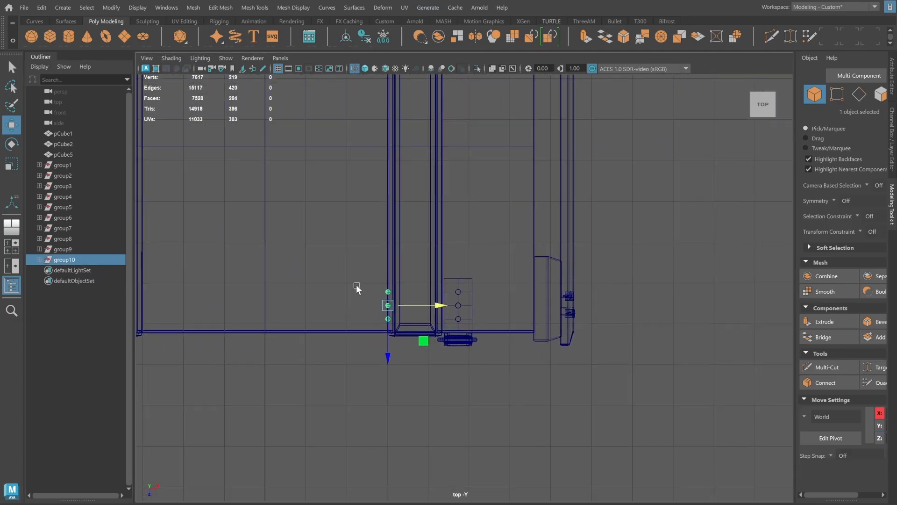
pyautogui.keyDown('alt'); pyautogui.moveTo(357, 288); pyautogui.dragTo(462, 317, button='right'); pyautogui.keyUp('alt')
pyautogui.moveTo(202, 358); pyautogui.dragTo(487, 347)
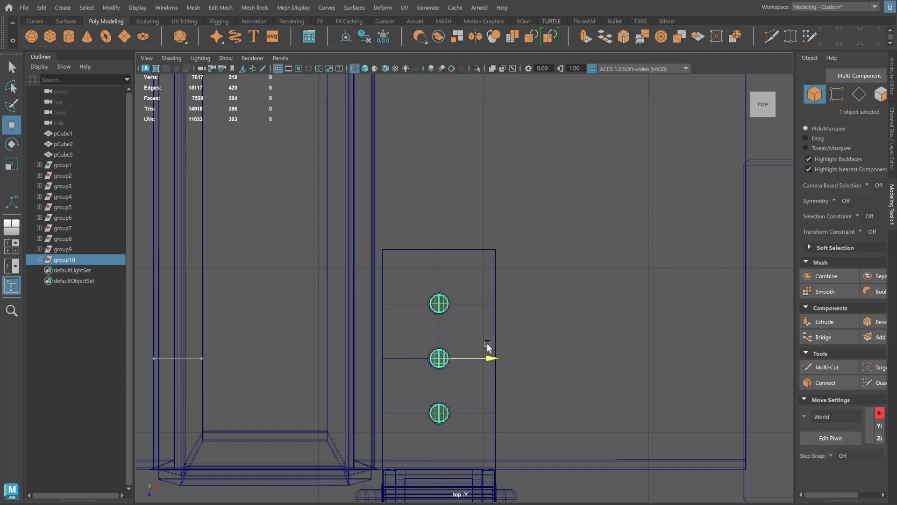
# Inspect the screws in the latch plates and the whole case in perspective.
pyautogui.press('space')
pyautogui.press('space')
pyautogui.scroll(-6, 590, 254)
pyautogui.click(373, 248)
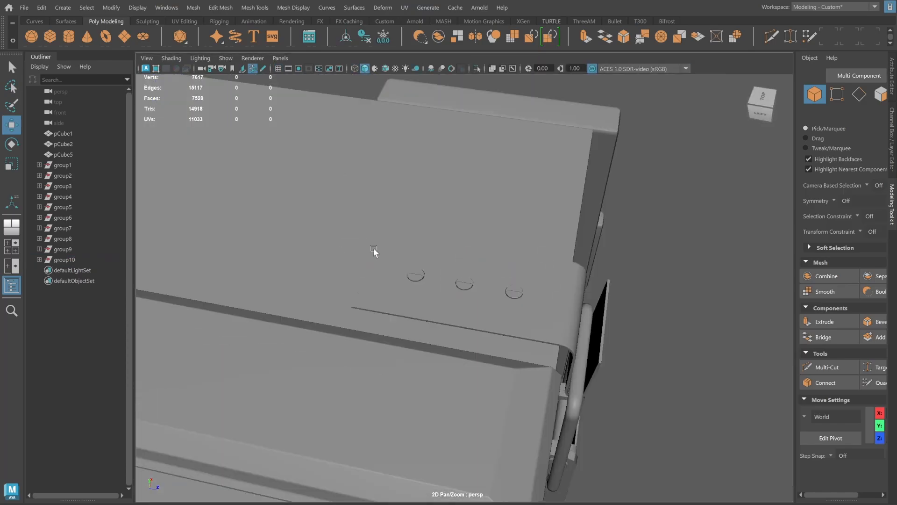
pyautogui.keyDown('alt'); pyautogui.moveTo(374, 249); pyautogui.dragTo(224, 237); pyautogui.keyUp('alt')
pyautogui.keyDown('alt'); pyautogui.moveTo(448, 238); pyautogui.dragTo(234, 236, button='right'); pyautogui.keyUp('alt')
pyautogui.keyDown('alt'); pyautogui.moveTo(233, 236); pyautogui.dragTo(388, 235, button='middle'); pyautogui.keyUp('alt')
pyautogui.keyDown('alt'); pyautogui.moveTo(388, 236); pyautogui.dragTo(528, 220); pyautogui.keyUp('alt')
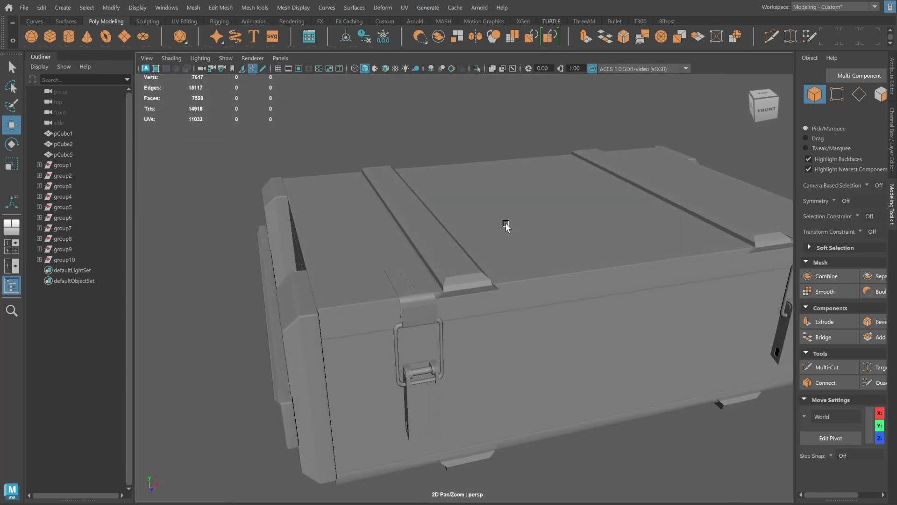
# Duplicate the front screw of the left latch plate, move the copy in front of the case and set its Rotate X to 90.
pyautogui.scroll(4, 506, 224)
pyautogui.click(366, 287)
pyautogui.keyDown('alt'); pyautogui.moveTo(367, 287); pyautogui.dragTo(475, 282); pyautogui.keyUp('alt')
pyautogui.hotkey('ctrl', 'd')
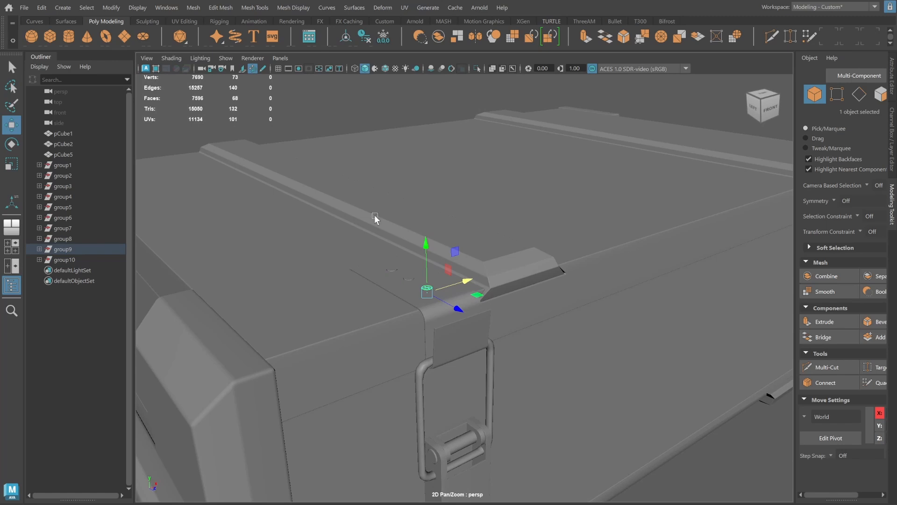
pyautogui.press('e')
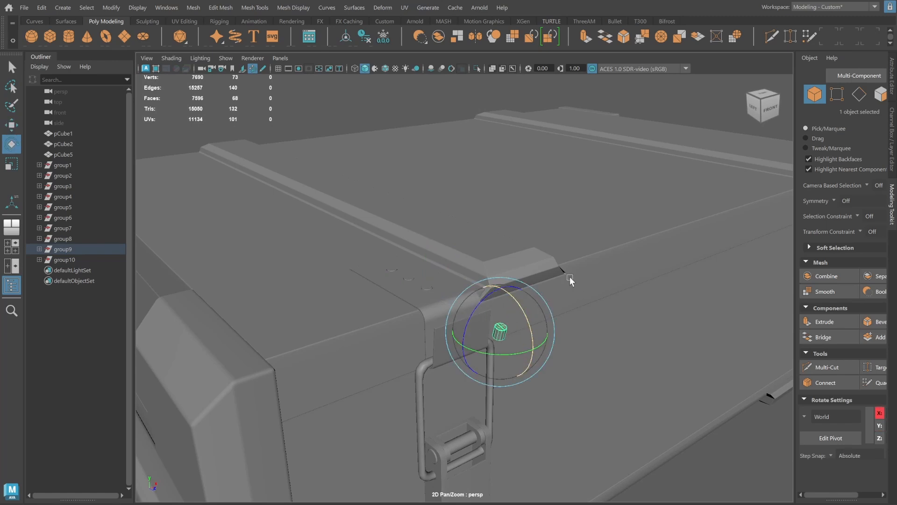
pyautogui.click(892, 144)
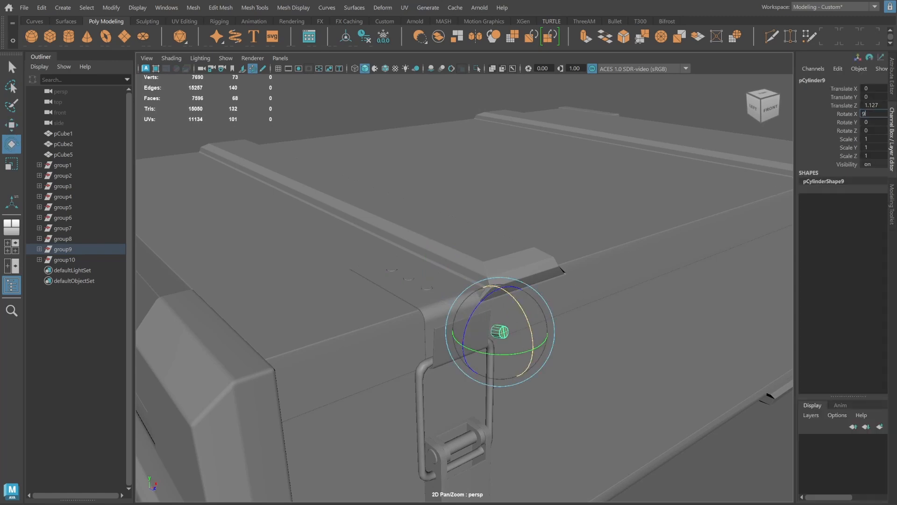
# Lower the screw copy along Y into the opening below the left latch's roller, to Translate Y about -1.715.
pyautogui.press('space')
pyautogui.press('space')
pyautogui.press('f')
pyautogui.scroll(-8, 595, 309)
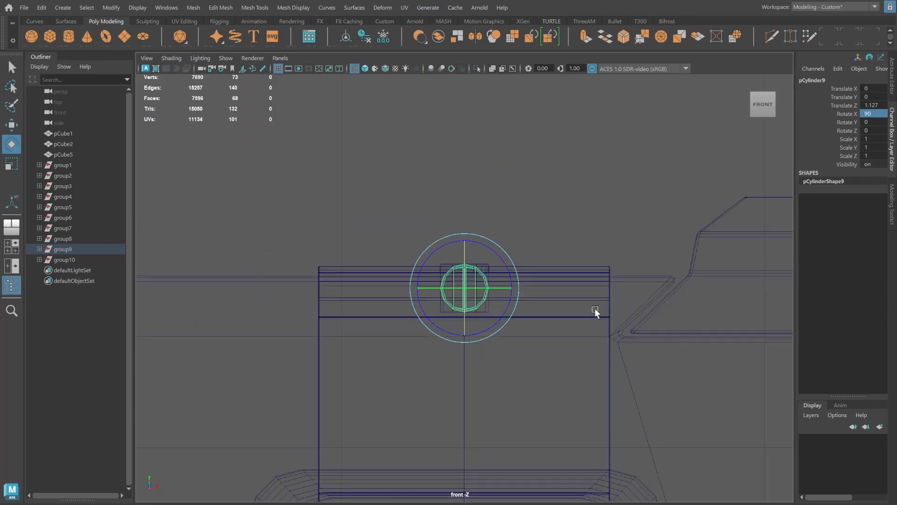
pyautogui.keyDown('alt'); pyautogui.moveTo(558, 312); pyautogui.dragTo(557, 217, button='middle'); pyautogui.keyUp('alt')
pyautogui.scroll(-3, 556, 215)
pyautogui.press('w')
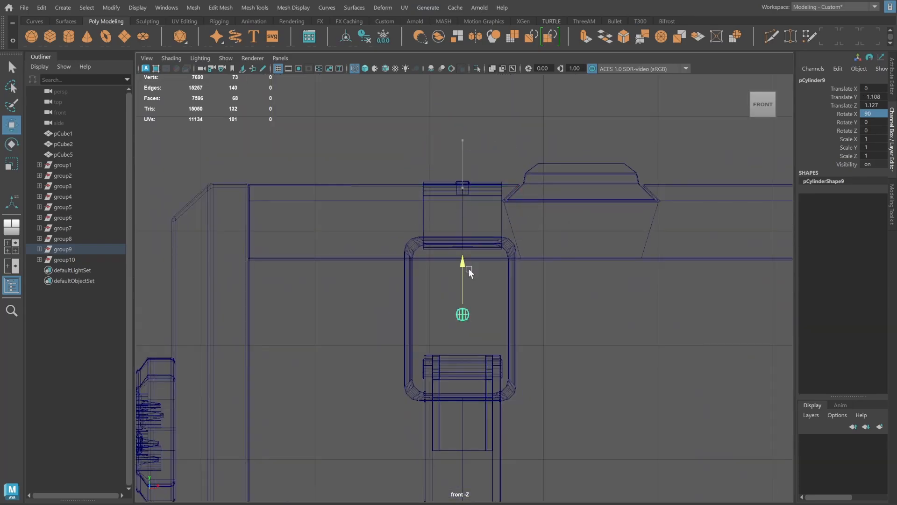
pyautogui.press('5')
pyautogui.scroll(8, 611, 324)
# Scale the screw copy uniformly to about 1.62 and center it vertically in the latch opening at Translate Y about -1.755.
pyautogui.press('r')
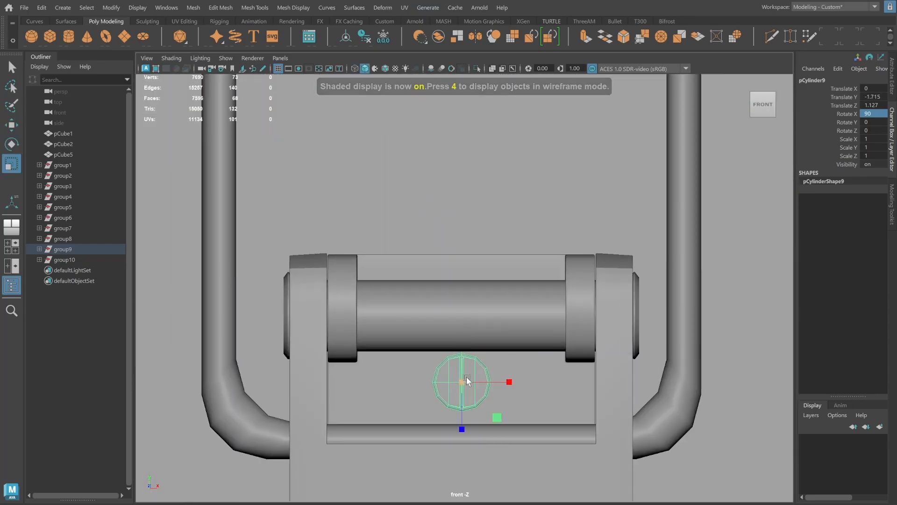
pyautogui.moveTo(467, 377)
pyautogui.mouseDown()
pyautogui.moveTo(493, 369)
pyautogui.moveTo(485, 369)
pyautogui.mouseUp()
pyautogui.press('w')
pyautogui.moveTo(463, 347); pyautogui.dragTo(463, 366)
pyautogui.press('space')
pyautogui.press('space')
# Push the enlarged screw back along Z into the left latch plate to about 0.324 and adjust its Translate Y to about -1.743.
pyautogui.press('f')
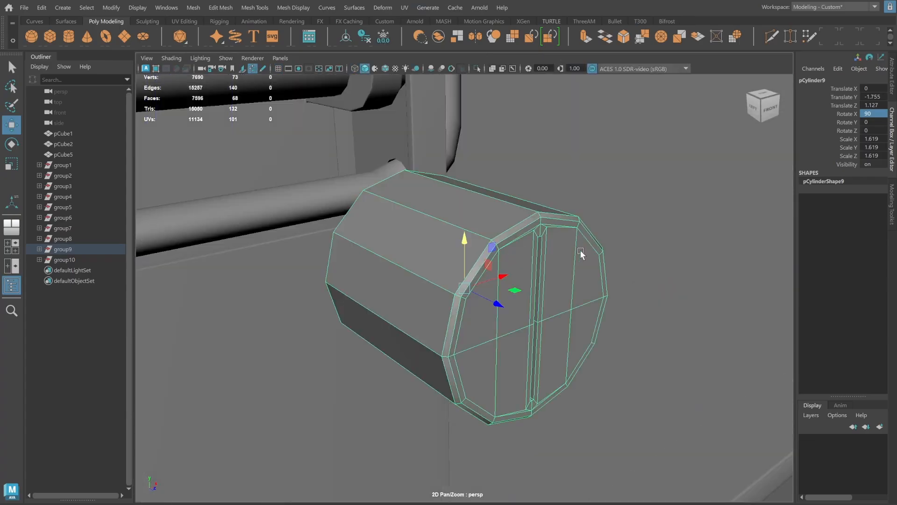
pyautogui.scroll(8, 581, 254)
pyautogui.scroll(-8, 408, 322)
pyautogui.scroll(5, 408, 322)
pyautogui.keyDown('alt'); pyautogui.moveTo(518, 317); pyautogui.dragTo(527, 316); pyautogui.keyUp('alt')
pyautogui.moveTo(592, 299); pyautogui.dragTo(230, 261)
pyautogui.press('f')
pyautogui.scroll(-4, 514, 238)
pyautogui.keyDown('alt'); pyautogui.moveTo(598, 231); pyautogui.dragTo(529, 225); pyautogui.keyUp('alt')
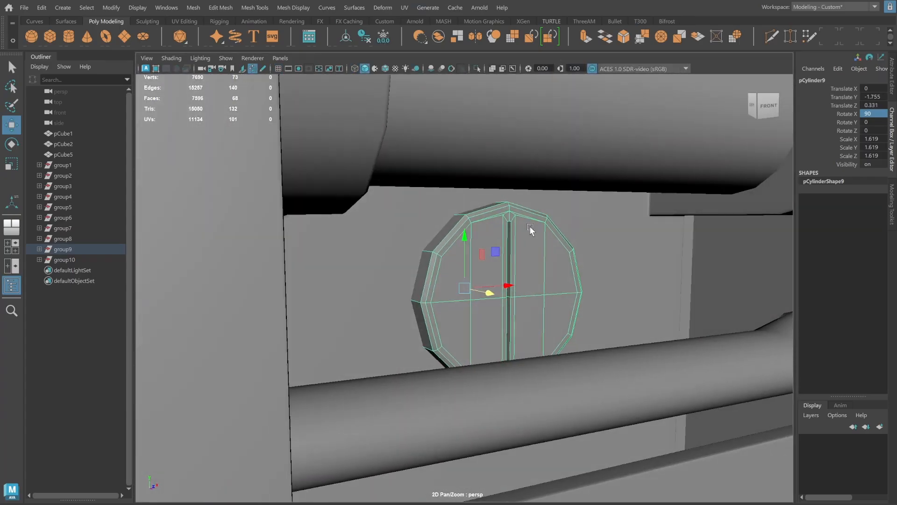
pyautogui.moveTo(465, 235); pyautogui.dragTo(464, 224)
pyautogui.moveTo(490, 281); pyautogui.dragTo(485, 281)
# Rotate the left latch's large screw to a Rotate Z of -30 so its slot is angled.
pyautogui.scroll(-5, 556, 270)
pyautogui.press('e')
pyautogui.keyDown('alt'); pyautogui.moveTo(556, 270); pyautogui.dragTo(510, 269); pyautogui.keyUp('alt')
pyautogui.scroll(-5, 590, 285)
pyautogui.keyDown('alt'); pyautogui.moveTo(590, 289); pyautogui.dragTo(344, 319); pyautogui.keyUp('alt')
# Duplicate the large screw into the right latch at Translate X about 9.456 and turn its slot to a different angle.
pyautogui.hotkey('ctrl', 'd')
pyautogui.press('w')
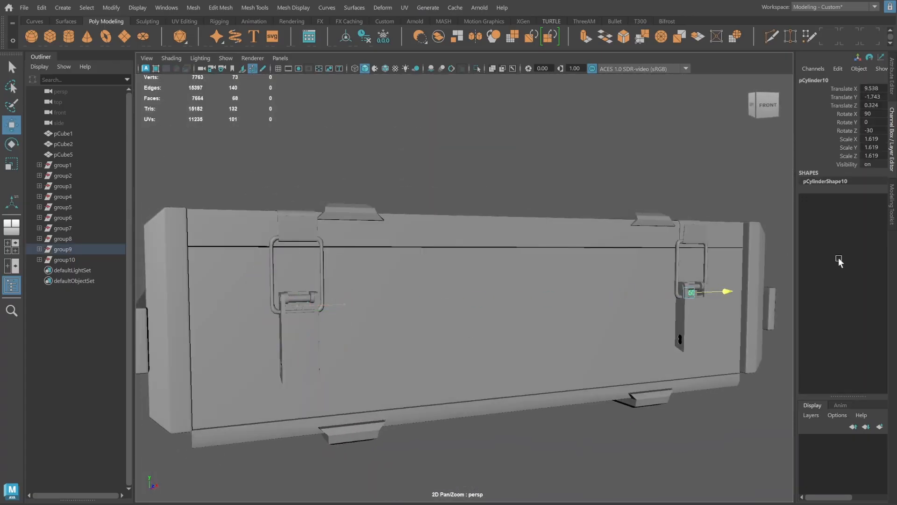
pyautogui.press('f')
pyautogui.scroll(-5, 613, 262)
pyautogui.keyDown('alt'); pyautogui.moveTo(613, 262); pyautogui.dragTo(481, 288); pyautogui.keyUp('alt')
pyautogui.press('e')
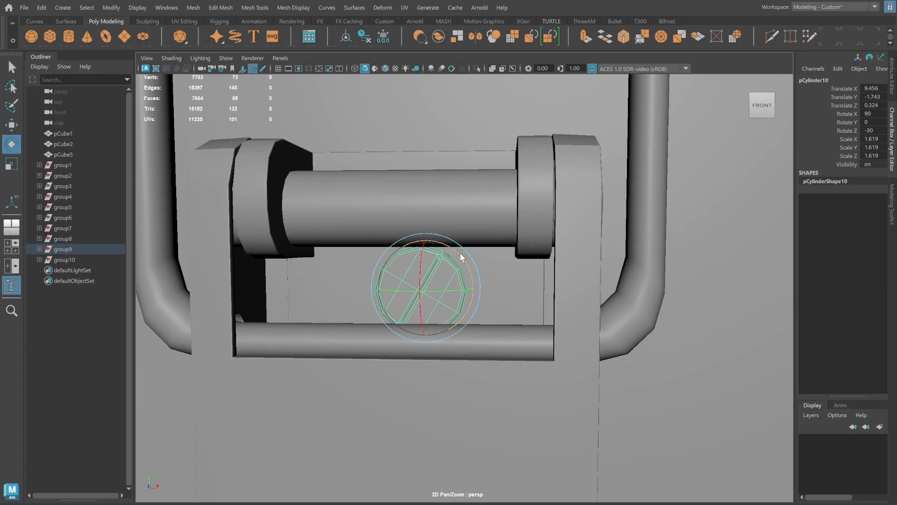
pyautogui.moveTo(460, 255); pyautogui.dragTo(484, 348)
# Rotate the middle screw of the right latch plate about Y to about -46 degrees.
pyautogui.keyDown('alt'); pyautogui.moveTo(489, 340); pyautogui.dragTo(318, 262, button='right'); pyautogui.keyUp('alt')
pyautogui.keyDown('alt'); pyautogui.moveTo(350, 262); pyautogui.dragTo(355, 345); pyautogui.keyUp('alt')
pyautogui.click(440, 212)
pyautogui.press('f')
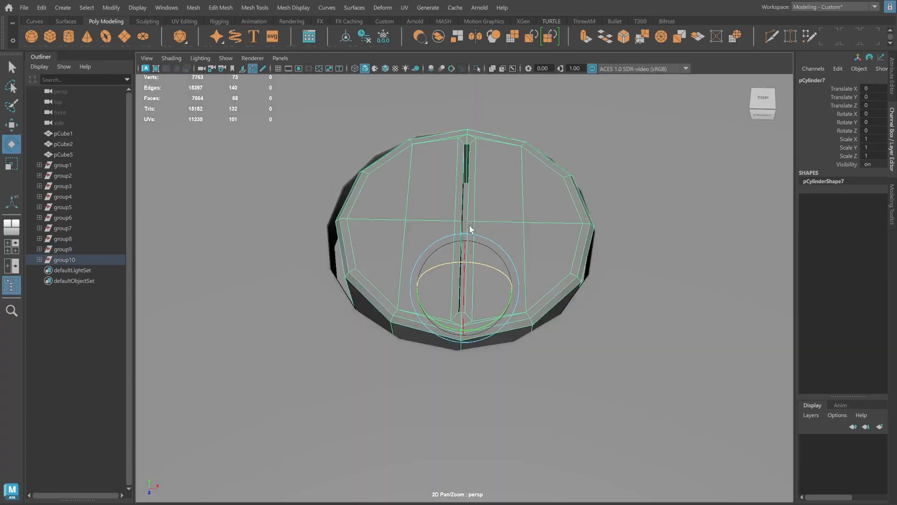
pyautogui.moveTo(501, 320); pyautogui.dragTo(452, 327)
pyautogui.keyDown('alt'); pyautogui.moveTo(617, 232); pyautogui.dragTo(473, 174, button='right'); pyautogui.keyUp('alt')
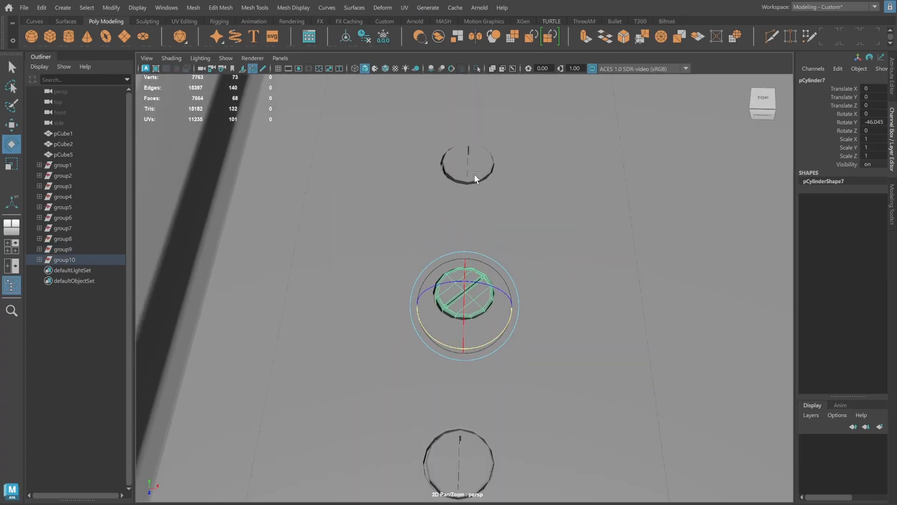
# Tilt the front screw of the right latch plate to Rotate Z about -3.96 and nudge it to Translate X about -0.006.
pyautogui.click(473, 174)
pyautogui.press('w')
pyautogui.keyDown('alt'); pyautogui.moveTo(466, 139); pyautogui.dragTo(487, 190); pyautogui.keyUp('alt')
pyautogui.press('e')
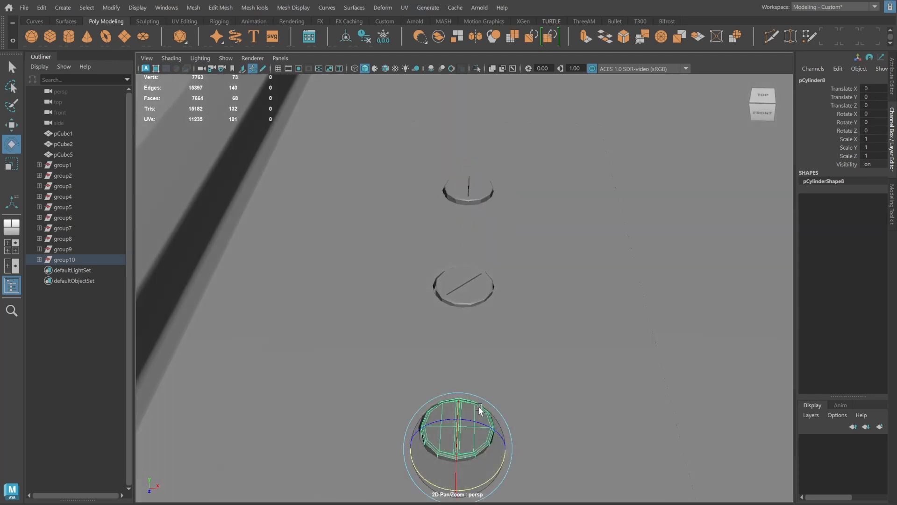
pyautogui.moveTo(478, 412); pyautogui.dragTo(476, 421)
pyautogui.press('w')
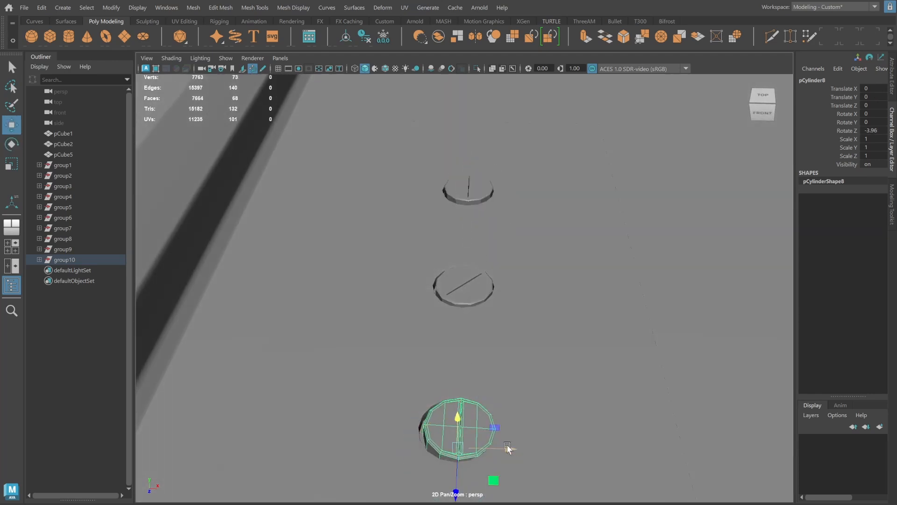
pyautogui.moveTo(504, 448); pyautogui.dragTo(502, 449)
# Lower the middle screw of the right latch plate slightly along Y.
pyautogui.keyDown('alt'); pyautogui.moveTo(559, 388); pyautogui.dragTo(320, 357, button='right'); pyautogui.keyUp('alt')
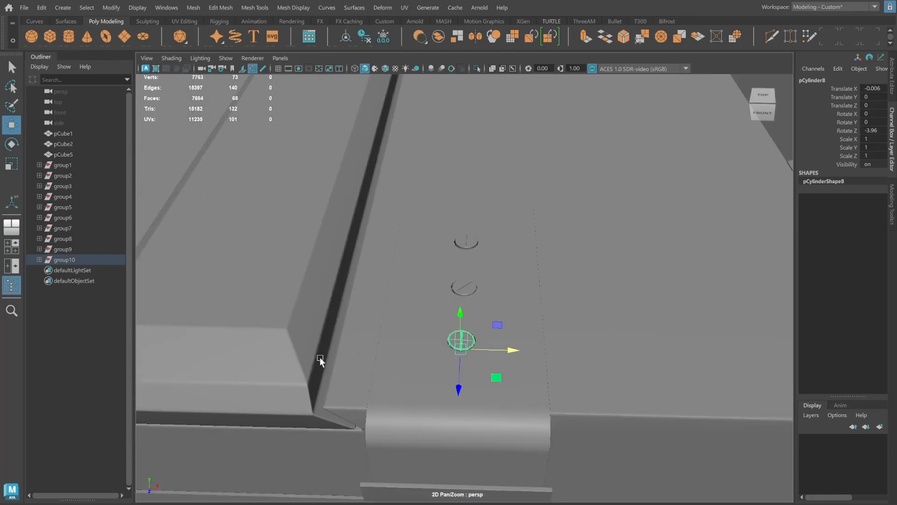
pyautogui.keyDown('alt'); pyautogui.moveTo(319, 357); pyautogui.dragTo(424, 372, button='middle'); pyautogui.keyUp('alt')
pyautogui.click(567, 303)
pyautogui.moveTo(572, 270); pyautogui.dragTo(572, 277)
pyautogui.keyDown('alt'); pyautogui.moveTo(571, 278); pyautogui.dragTo(378, 319, button='right'); pyautogui.keyUp('alt')
# Rotate the middle screw of the left latch plate to vary its slot direction.
pyautogui.keyDown('alt'); pyautogui.moveTo(378, 318); pyautogui.dragTo(752, 358, button='middle'); pyautogui.keyUp('alt')
pyautogui.keyDown('alt'); pyautogui.moveTo(411, 361); pyautogui.dragTo(506, 361, button='right'); pyautogui.keyUp('alt')
pyautogui.click(506, 363)
pyautogui.press('f')
pyautogui.keyDown('alt'); pyautogui.moveTo(514, 364); pyautogui.dragTo(519, 397); pyautogui.keyUp('alt')
pyautogui.keyDown('alt'); pyautogui.moveTo(654, 280); pyautogui.dragTo(559, 248, button='right'); pyautogui.keyUp('alt')
pyautogui.press('e')
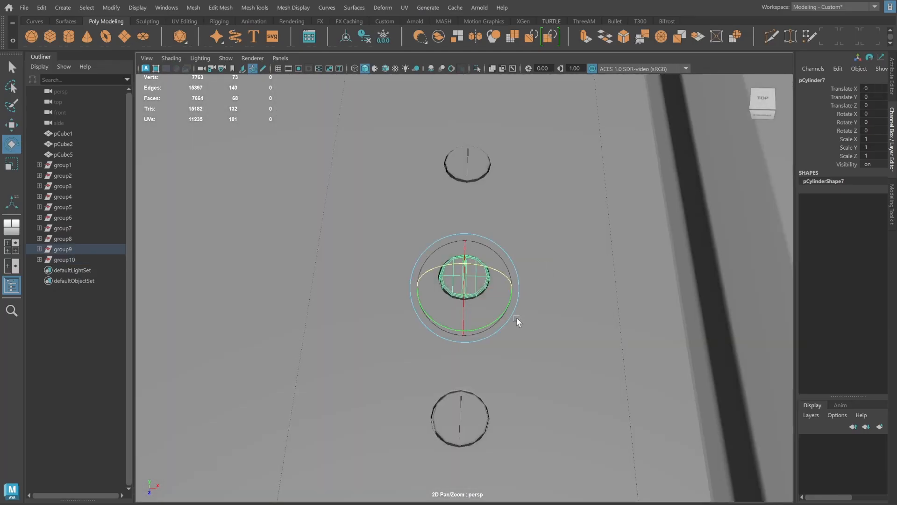
pyautogui.moveTo(492, 327); pyautogui.dragTo(499, 289)
# Nudge the middle screw of the left latch plate vertically and rotate a neighbouring screw to vary its slot.
pyautogui.press('w')
pyautogui.moveTo(467, 261); pyautogui.dragTo(558, 205)
pyautogui.click(520, 209)
pyautogui.click(548, 344)
pyautogui.press('e')
pyautogui.moveTo(567, 393); pyautogui.dragTo(546, 396)
# Inspect the whole case from several angles with ambient occlusion switched on, and switch it off again.
pyautogui.scroll(-8, 425, 250)
pyautogui.click(507, 232)
pyautogui.keyDown('alt'); pyautogui.moveTo(506, 232); pyautogui.dragTo(487, 212); pyautogui.keyUp('alt')
pyautogui.click(431, 68)
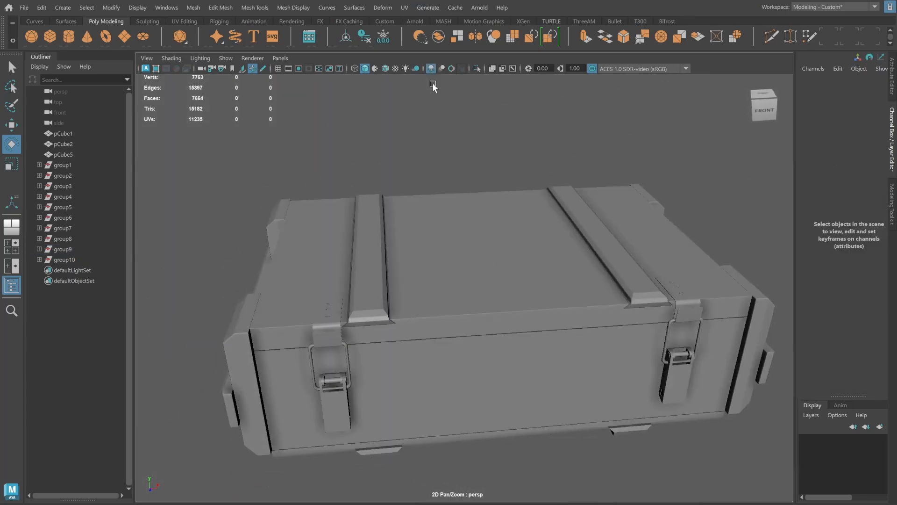
pyautogui.keyDown('alt'); pyautogui.moveTo(415, 234); pyautogui.dragTo(454, 239); pyautogui.keyUp('alt')
pyautogui.click(431, 69)
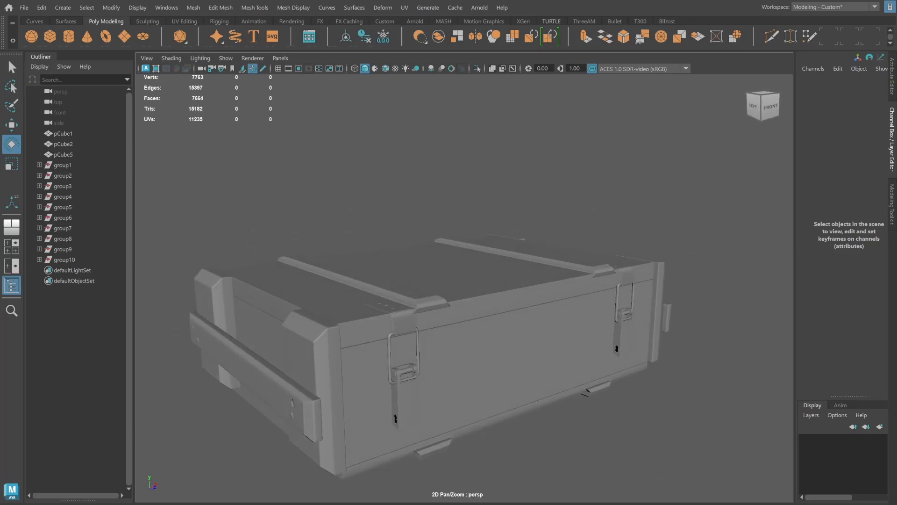
# Create a polygon plane and raise it above the lid to Translate Y about 3.5.
pyautogui.keyDown('alt'); pyautogui.moveTo(495, 299); pyautogui.dragTo(525, 271); pyautogui.keyUp('alt')
pyautogui.click(124, 37)
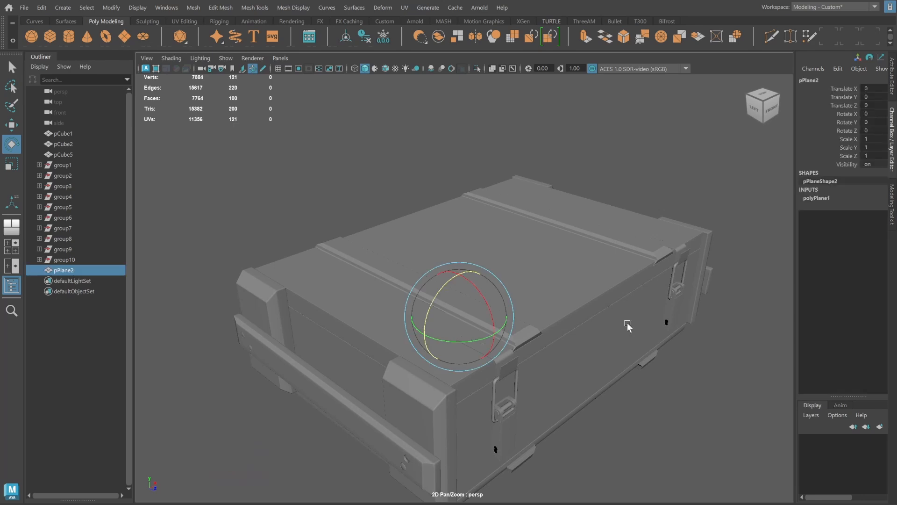
pyautogui.keyDown('alt'); pyautogui.moveTo(626, 324); pyautogui.dragTo(648, 320); pyautogui.keyUp('alt')
pyautogui.press('w')
pyautogui.moveTo(429, 291); pyautogui.dragTo(413, 198)
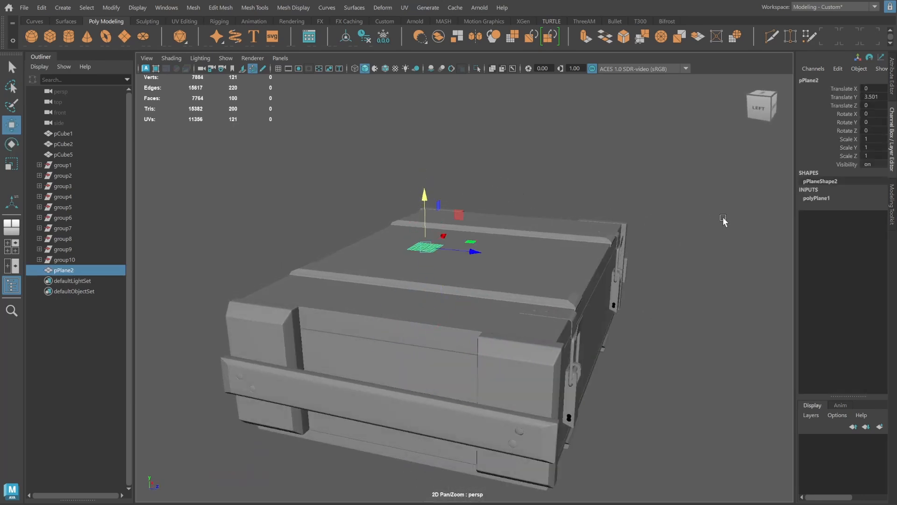
# Set the plane's width and height subdivisions to 1.
pyautogui.keyDown('alt'); pyautogui.moveTo(635, 252); pyautogui.dragTo(586, 268); pyautogui.keyUp('alt')
pyautogui.click(820, 196)
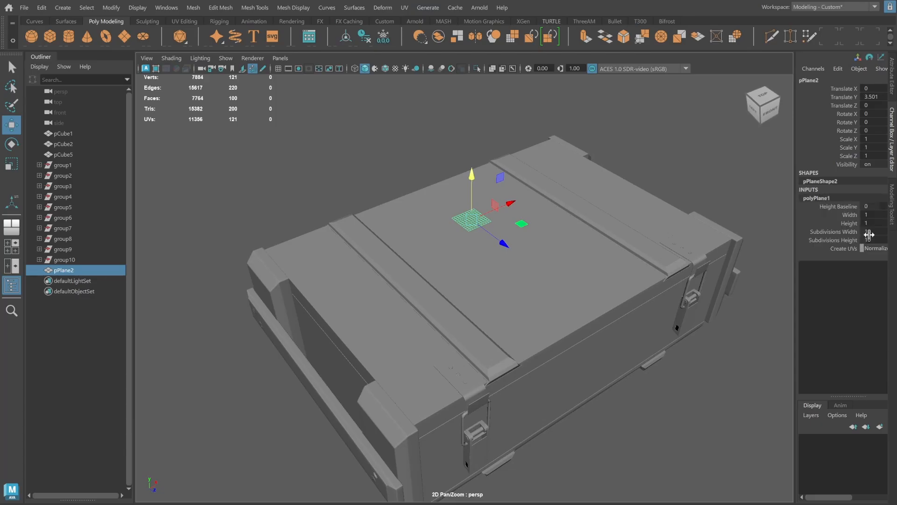
pyautogui.moveTo(867, 231); pyautogui.dragTo(865, 239)
pyautogui.write('1')
pyautogui.press('Return')
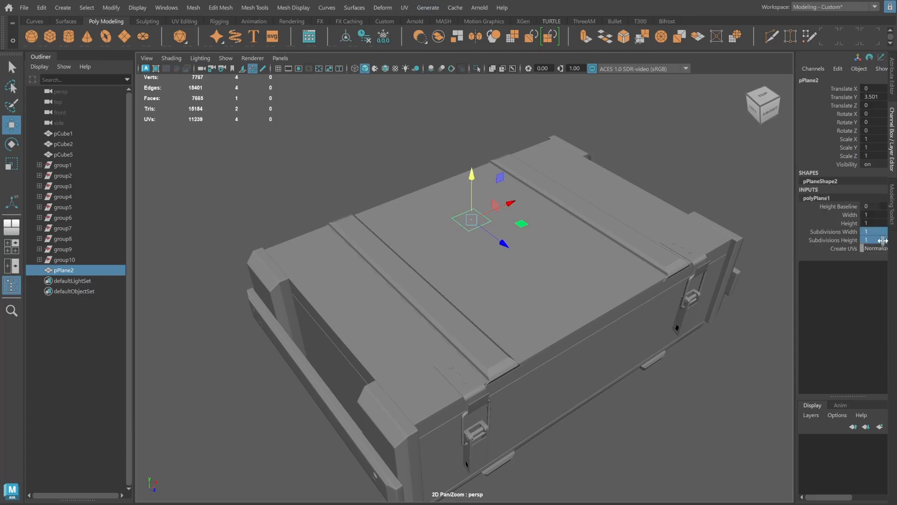
# Move the plane to the lid's rear edge beside the left strap, aligned along X with the left latch plate.
pyautogui.keyDown('alt'); pyautogui.moveTo(588, 223); pyautogui.dragTo(587, 233); pyautogui.keyUp('alt')
pyautogui.moveTo(511, 201); pyautogui.dragTo(359, 345)
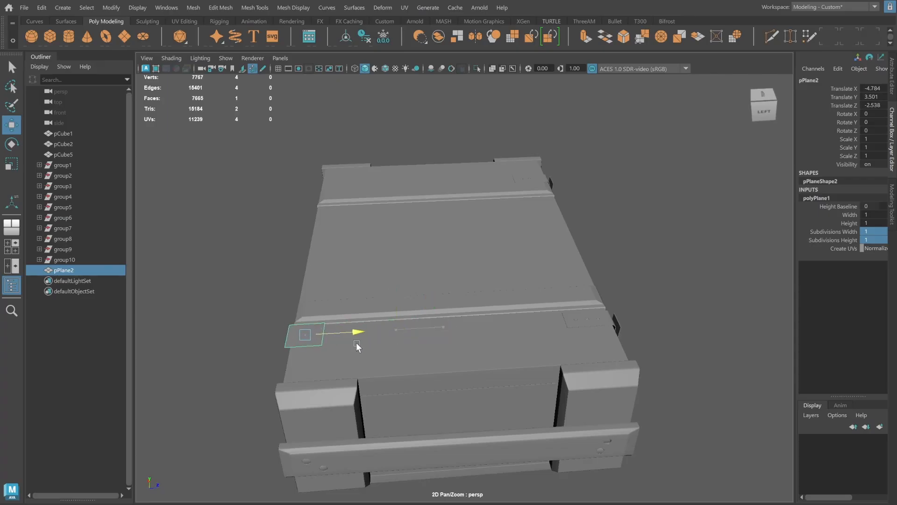
pyautogui.press('space')
pyautogui.press('space')
pyautogui.keyDown('alt'); pyautogui.moveTo(663, 199); pyautogui.dragTo(482, 202, button='right'); pyautogui.keyUp('alt')
pyautogui.keyDown('alt'); pyautogui.moveTo(234, 118); pyautogui.dragTo(474, 189, button='middle'); pyautogui.keyUp('alt')
pyautogui.keyDown('alt'); pyautogui.moveTo(475, 189); pyautogui.dragTo(698, 196, button='right'); pyautogui.keyUp('alt')
pyautogui.keyDown('alt'); pyautogui.moveTo(492, 188); pyautogui.dragTo(492, 232, button='middle'); pyautogui.keyUp('alt')
pyautogui.moveTo(463, 97); pyautogui.dragTo(458, 97)
pyautogui.keyDown('alt'); pyautogui.moveTo(528, 134); pyautogui.dragTo(473, 139, button='right'); pyautogui.keyUp('alt')
# Edit the plane's vertices to match the latch plate's width and lengthen the plane toward the front of the lid.
pyautogui.click(891, 203)
pyautogui.click(837, 93)
pyautogui.moveTo(400, 111); pyautogui.dragTo(425, 257)
pyautogui.moveTo(451, 149); pyautogui.dragTo(461, 148)
pyautogui.moveTo(392, 161); pyautogui.dragTo(451, 177)
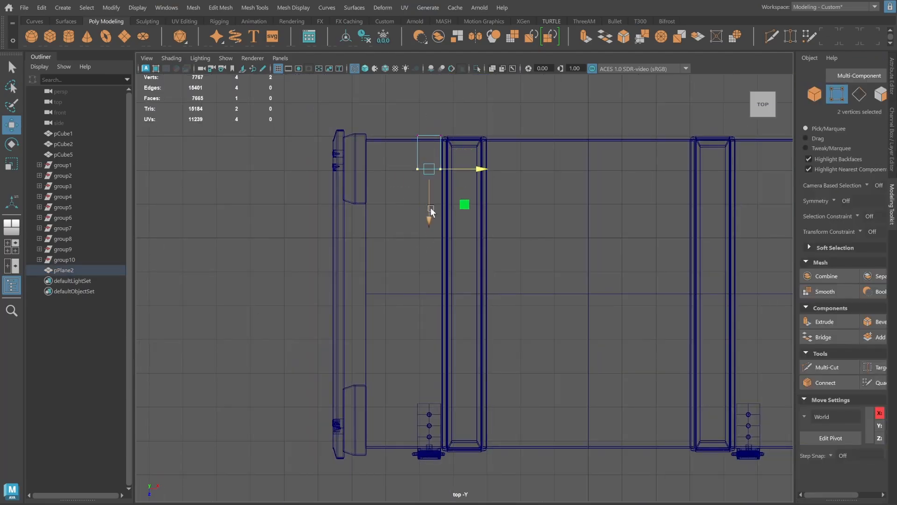
pyautogui.moveTo(431, 206); pyautogui.dragTo(431, 224)
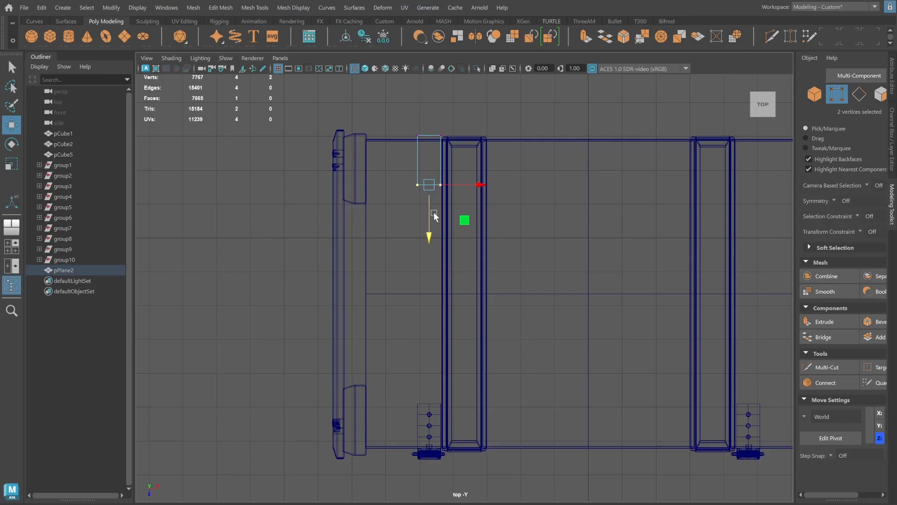
# Widen the plane by moving its two outer vertices along X away from the strap.
pyautogui.moveTo(407, 113); pyautogui.dragTo(425, 201)
pyautogui.moveTo(460, 160); pyautogui.dragTo(456, 159)
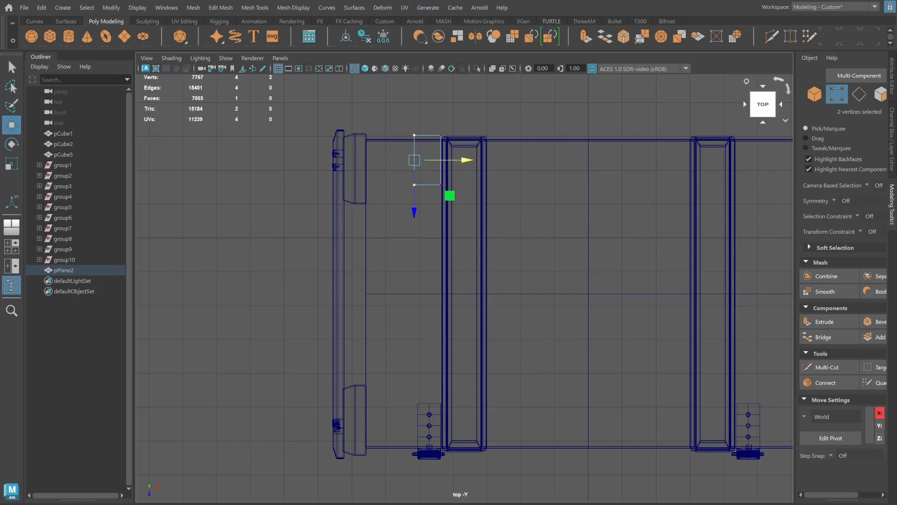
pyautogui.keyDown('alt'); pyautogui.moveTo(492, 177); pyautogui.dragTo(462, 160); pyautogui.keyUp('alt')
pyautogui.rightClick(453, 159)
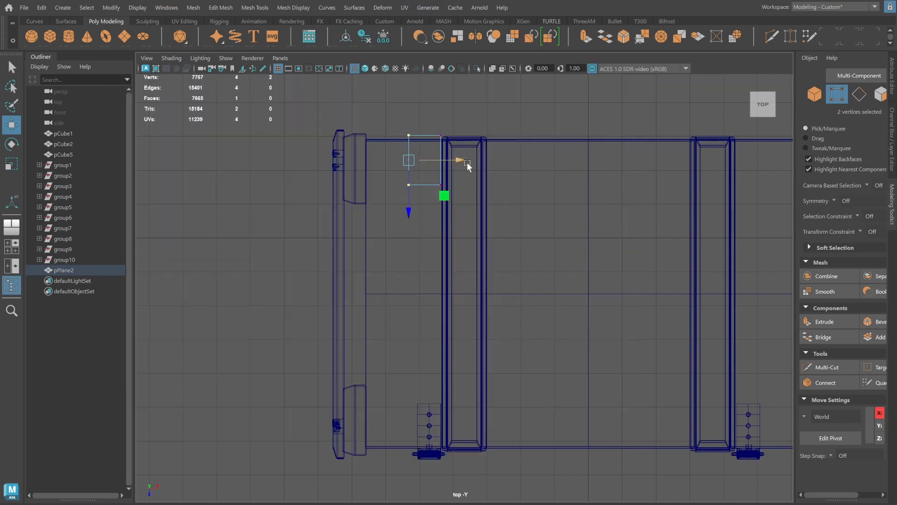
# Lower the whole plane onto the lid and shift it along Z so it slightly overhangs the rear edge.
pyautogui.press('space')
pyautogui.press('space')
pyautogui.click(814, 95)
pyautogui.keyDown('alt'); pyautogui.moveTo(374, 325); pyautogui.dragTo(446, 295); pyautogui.keyUp('alt')
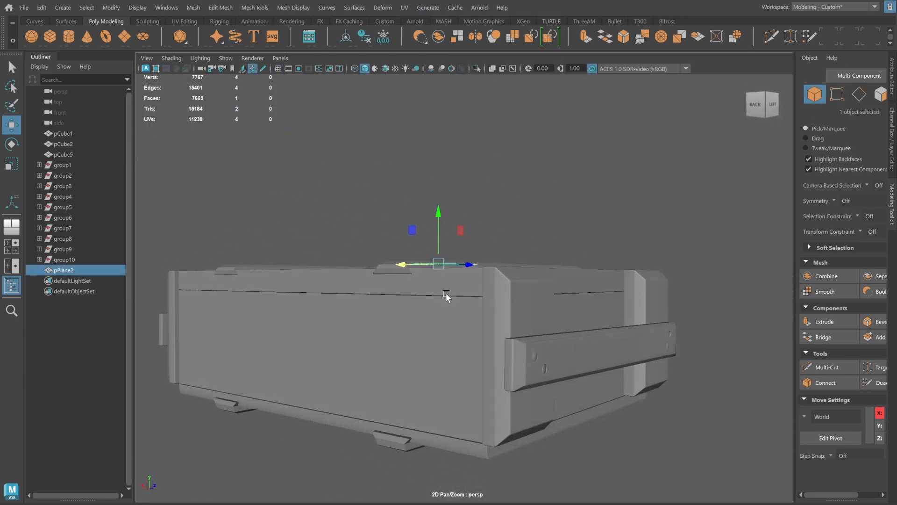
pyautogui.press('f')
pyautogui.moveTo(440, 250); pyautogui.dragTo(492, 302)
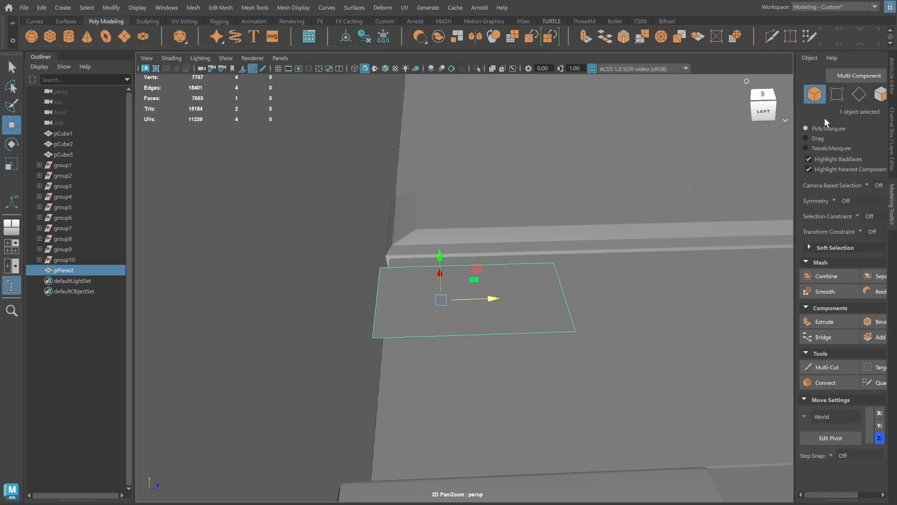
# Extrude the plane's rear edge straight down the back of the case to about the lid seam.
pyautogui.click(859, 95)
pyautogui.click(382, 294)
pyautogui.keyDown('alt'); pyautogui.moveTo(381, 294); pyautogui.dragTo(473, 270); pyautogui.keyUp('alt')
pyautogui.hotkey('ctrl', 'e')
pyautogui.moveTo(383, 280); pyautogui.dragTo(386, 348)
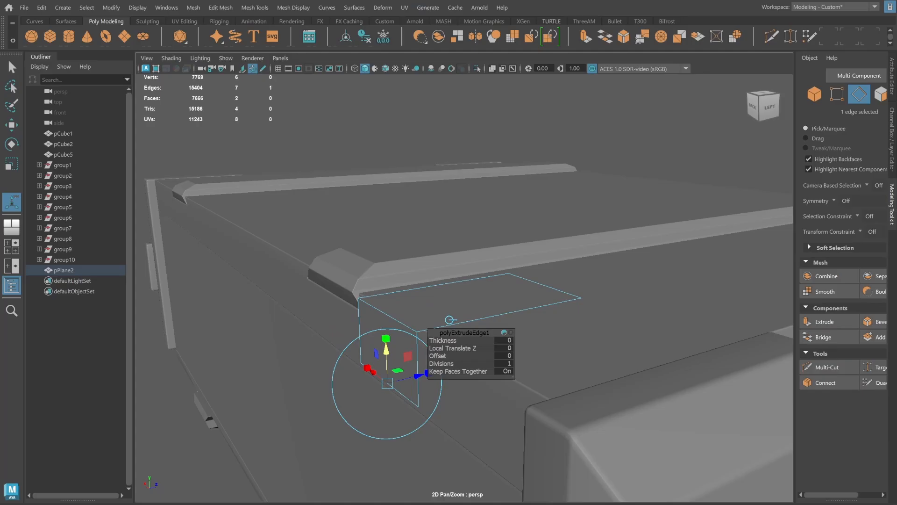
pyautogui.keyDown('alt'); pyautogui.moveTo(564, 201); pyautogui.dragTo(495, 212); pyautogui.keyUp('alt')
pyautogui.keyDown('alt'); pyautogui.moveTo(290, 338); pyautogui.dragTo(332, 251, button='middle'); pyautogui.keyUp('alt')
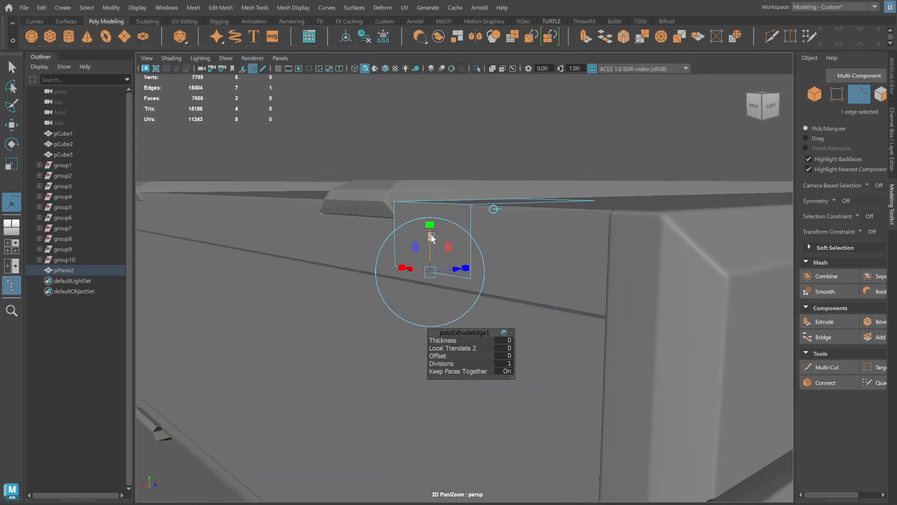
pyautogui.moveTo(430, 235); pyautogui.dragTo(442, 288)
# Extrude the lower edge horizontally outward from the back of the case along the world axis.
pyautogui.hotkey('ctrl', 'e')
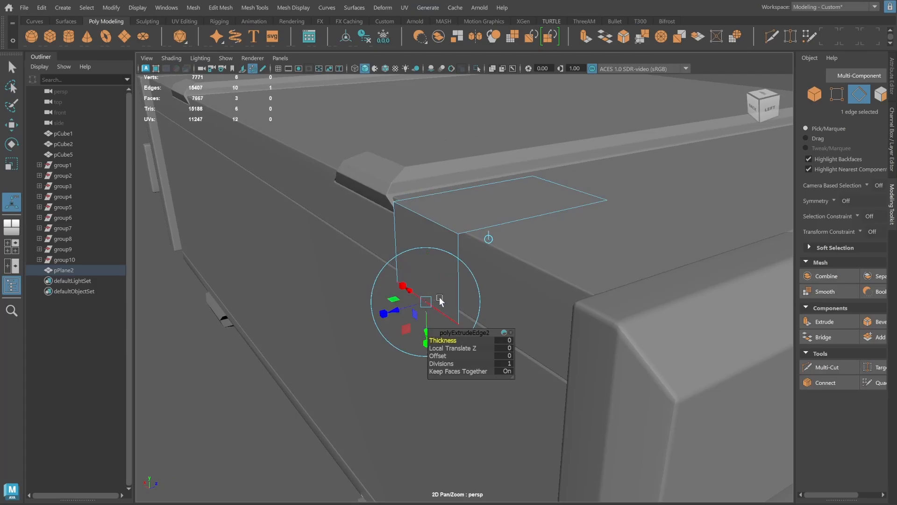
pyautogui.click(489, 239)
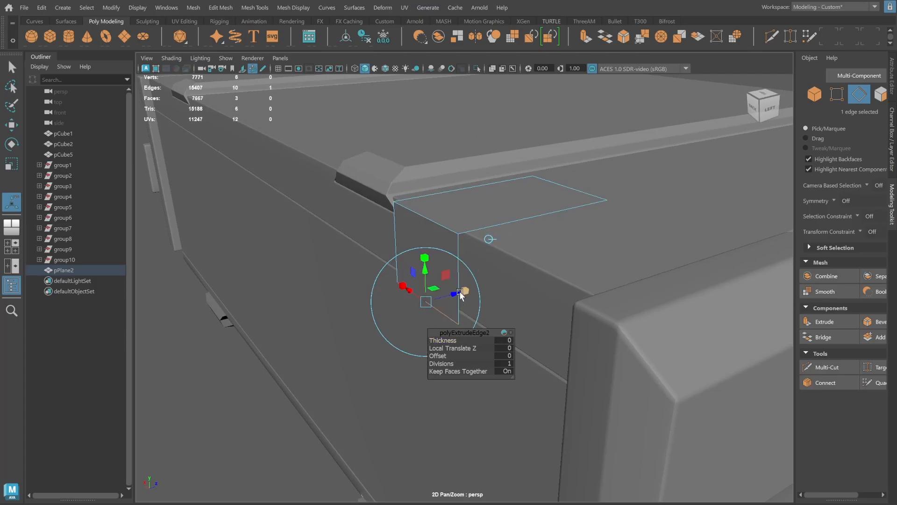
pyautogui.moveTo(460, 295); pyautogui.dragTo(428, 305)
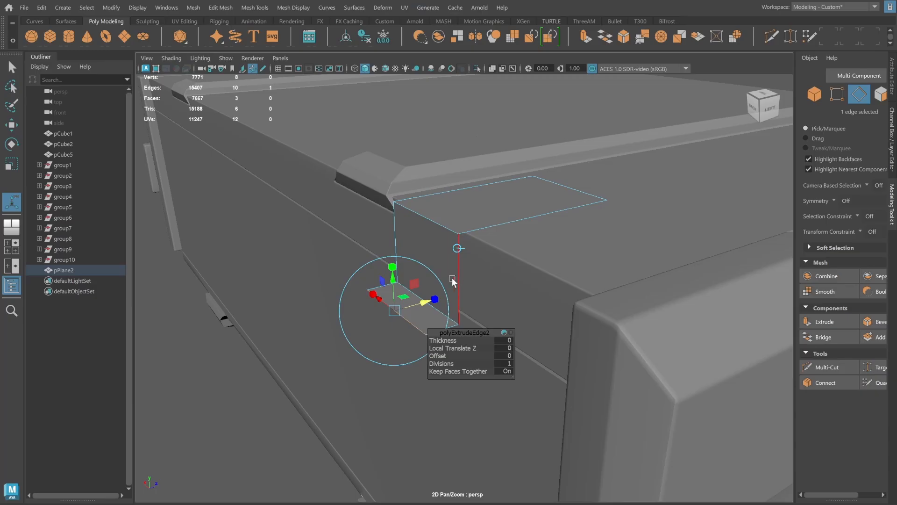
# Extrude the outer edge straight upward along the world axis to start the hinge's curl.
pyautogui.hotkey('ctrl', 'e')
pyautogui.click(457, 249)
pyautogui.moveTo(395, 279); pyautogui.dragTo(396, 242)
pyautogui.keyDown('alt'); pyautogui.moveTo(482, 294); pyautogui.dragTo(486, 271); pyautogui.keyUp('alt')
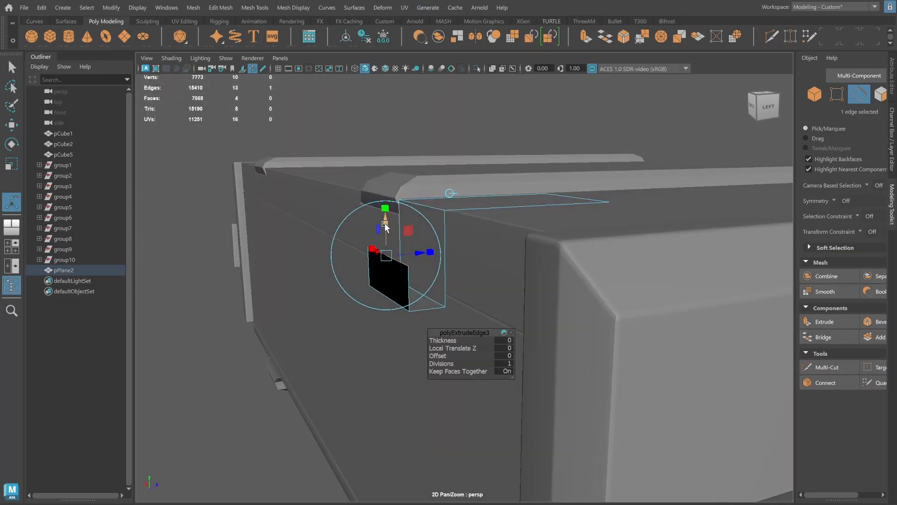
# Extrude the curl's upper edge horizontally back toward the case along the world axis and return to object mode.
pyautogui.hotkey('ctrl', 'e')
pyautogui.keyDown('alt'); pyautogui.moveTo(454, 234); pyautogui.dragTo(446, 256); pyautogui.keyUp('alt')
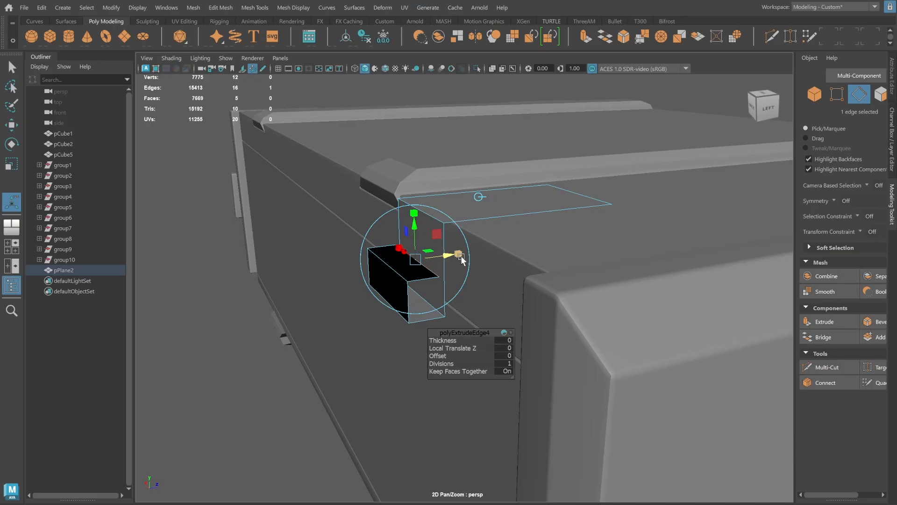
pyautogui.click(813, 94)
pyautogui.keyDown('alt'); pyautogui.moveTo(462, 280); pyautogui.dragTo(352, 296, button='right'); pyautogui.keyUp('alt')
pyautogui.click(281, 299)
pyautogui.keyDown('alt'); pyautogui.moveTo(299, 299); pyautogui.dragTo(460, 308); pyautogui.keyUp('alt')
pyautogui.click(463, 289)
pyautogui.keyDown('alt'); pyautogui.moveTo(514, 243); pyautogui.dragTo(526, 281); pyautogui.keyUp('alt')
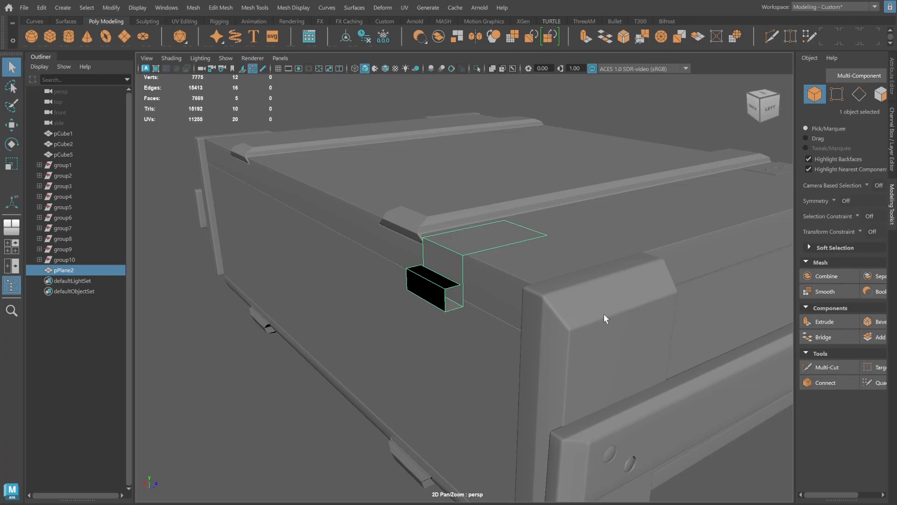
# Insert 2 equally spaced edge loops running lengthwise through the hinge strip, from the lid plate down around the curl.
pyautogui.keyDown('alt'); pyautogui.moveTo(445, 218); pyautogui.dragTo(489, 229); pyautogui.keyUp('alt')
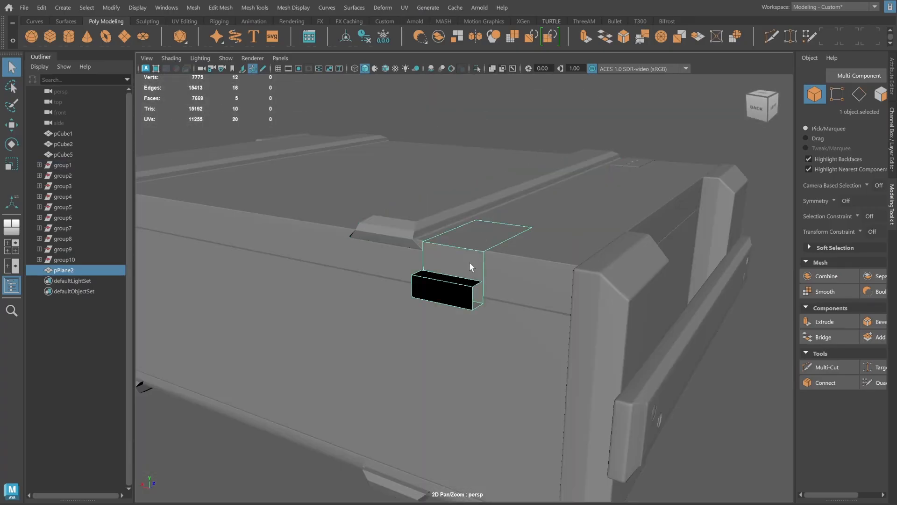
pyautogui.keyDown('alt'); pyautogui.moveTo(470, 263); pyautogui.dragTo(508, 262, button='right'); pyautogui.keyUp('alt')
pyautogui.keyDown('alt'); pyautogui.moveTo(509, 261); pyautogui.dragTo(503, 303); pyautogui.keyUp('alt')
pyautogui.keyDown('alt'); pyautogui.moveTo(504, 303); pyautogui.dragTo(524, 288, button='right'); pyautogui.keyUp('alt')
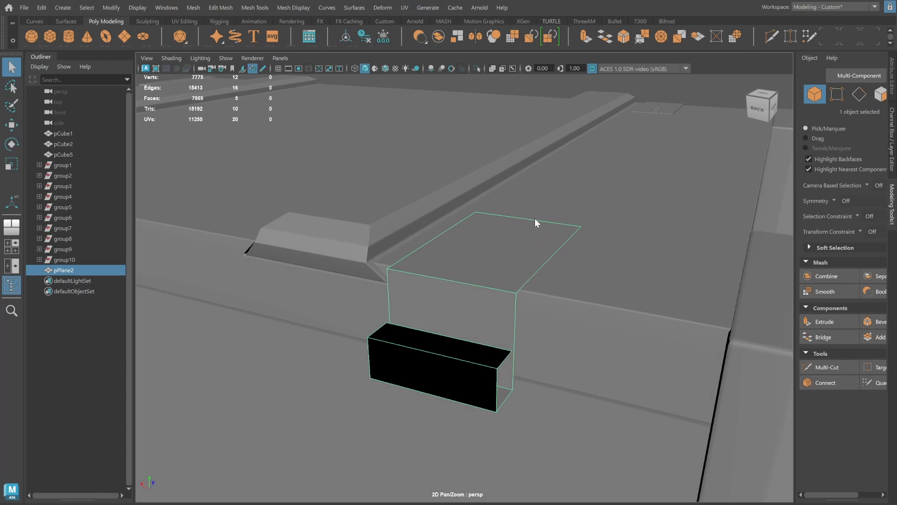
pyautogui.keyDown('shift'); pyautogui.moveTo(534, 218); pyautogui.dragTo(435, 237, button='right'); pyautogui.keyUp('shift')
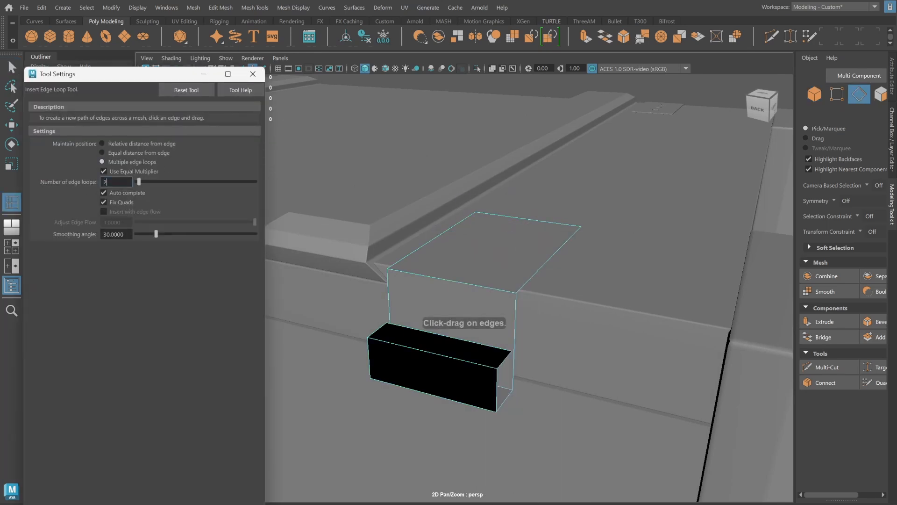
pyautogui.write('2')
pyautogui.press('Return')
pyautogui.click(430, 273)
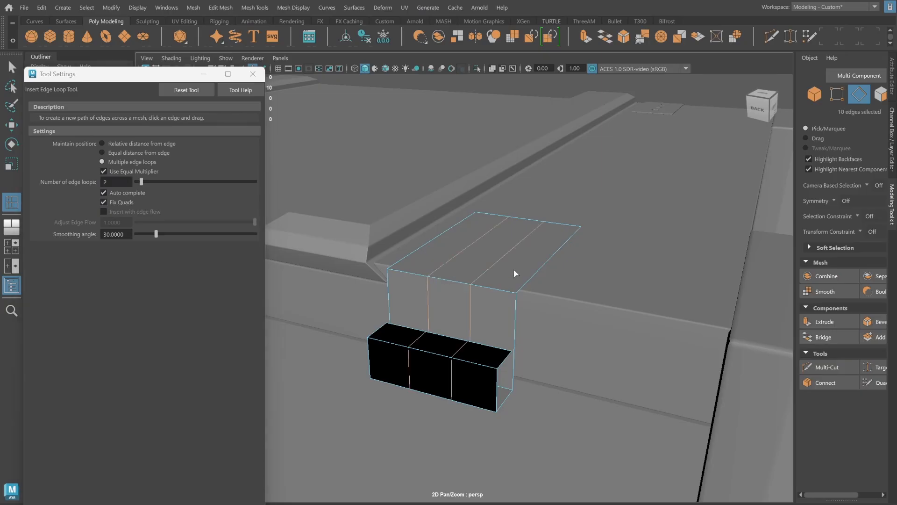
pyautogui.keyDown('alt'); pyautogui.moveTo(514, 272); pyautogui.dragTo(545, 272); pyautogui.keyUp('alt')
pyautogui.press('q')
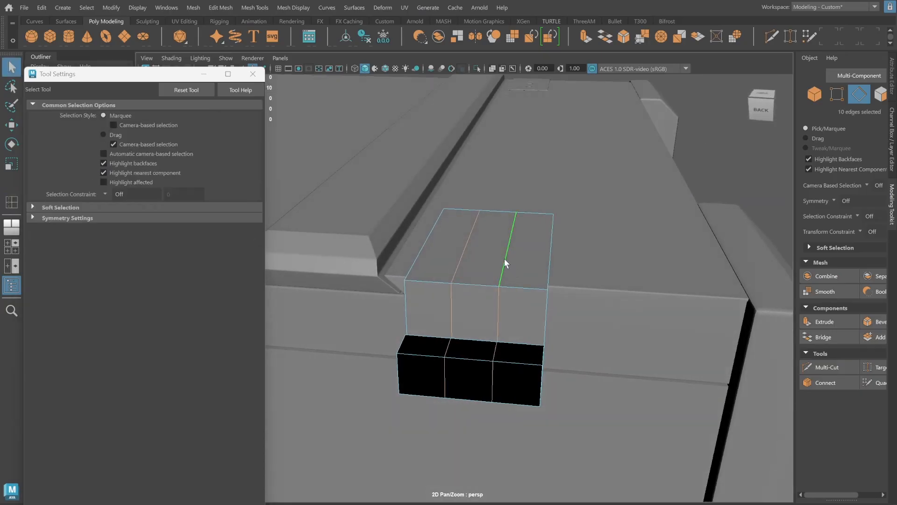
# Scale the two new edge loops apart along X so the hinge's middle strip becomes wider than the outer ones.
pyautogui.press('r')
pyautogui.moveTo(443, 289); pyautogui.dragTo(428, 289)
pyautogui.keyDown('alt'); pyautogui.moveTo(538, 279); pyautogui.dragTo(565, 273); pyautogui.keyUp('alt')
pyautogui.hotkey('ctrl', 'z')
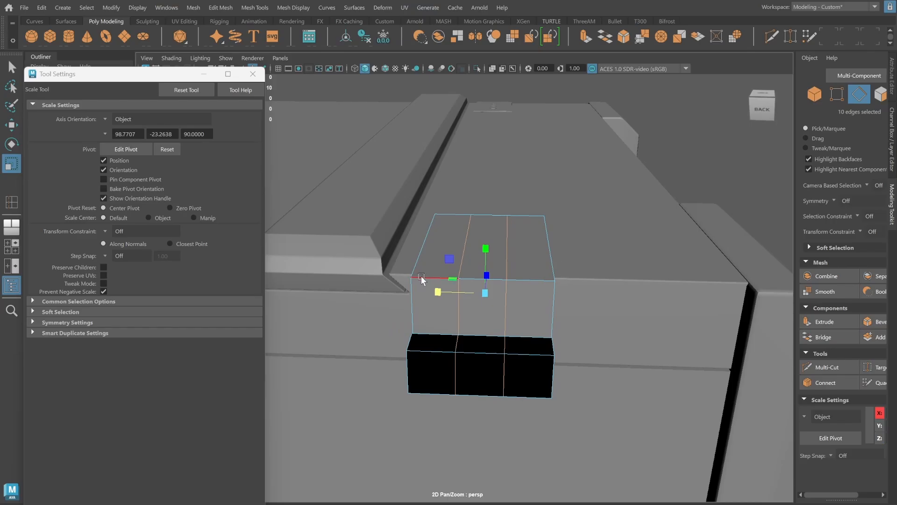
pyautogui.moveTo(438, 292); pyautogui.dragTo(415, 294)
pyautogui.click(252, 74)
pyautogui.keyDown('alt'); pyautogui.moveTo(561, 257); pyautogui.dragTo(625, 222); pyautogui.keyUp('alt')
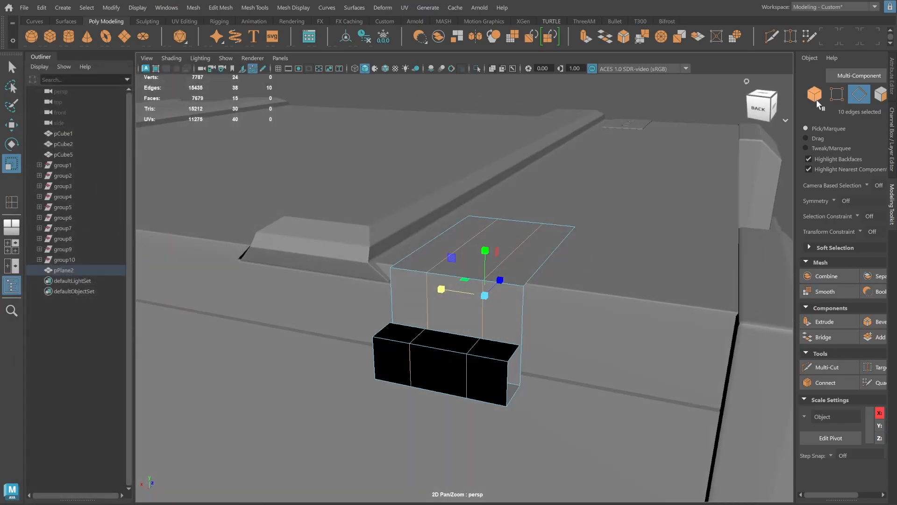
# Bevel the two outer edge rows of the hinge curl with a fraction of 0.7 and 2 segments.
pyautogui.click(817, 100)
pyautogui.keyDown('alt'); pyautogui.moveTo(561, 298); pyautogui.dragTo(517, 297); pyautogui.keyUp('alt')
pyautogui.click(859, 95)
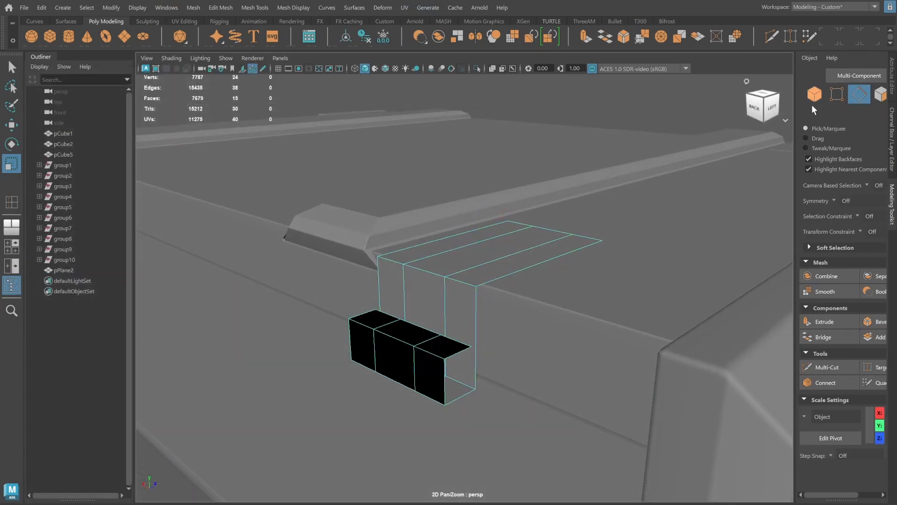
pyautogui.doubleClick(400, 344)
pyautogui.keyDown('alt'); pyautogui.moveTo(452, 348); pyautogui.dragTo(525, 240); pyautogui.keyUp('alt')
pyautogui.keyDown('shift'); pyautogui.rightClick(503, 305); pyautogui.keyUp('shift')
pyautogui.click(554, 305)
pyautogui.moveTo(442, 337)
pyautogui.mouseDown()
pyautogui.moveTo(440, 348)
pyautogui.moveTo(451, 276)
pyautogui.moveTo(448, 337)
pyautogui.mouseUp()
pyautogui.keyDown('alt'); pyautogui.moveTo(451, 303); pyautogui.dragTo(476, 250); pyautogui.keyUp('alt')
pyautogui.moveTo(477, 250); pyautogui.dragTo(472, 250, button='middle')
pyautogui.keyDown('alt'); pyautogui.moveTo(472, 250); pyautogui.dragTo(477, 307); pyautogui.keyUp('alt')
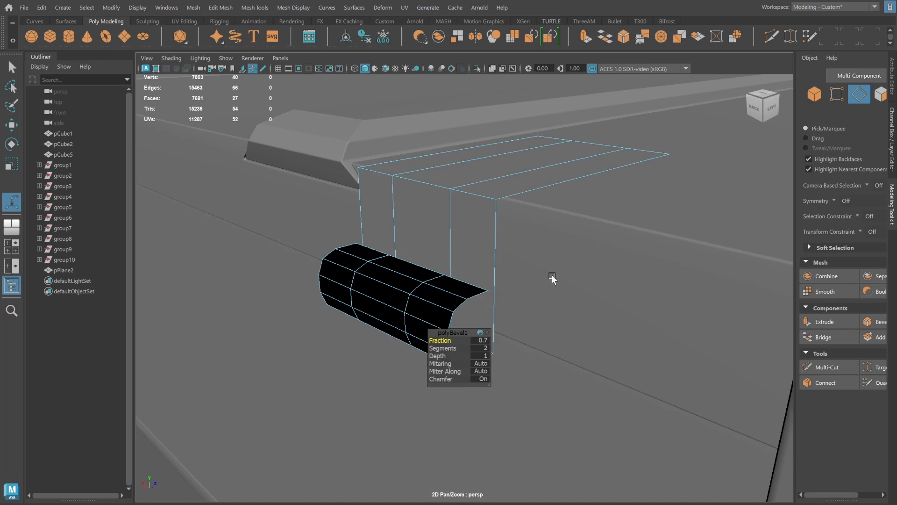
pyautogui.keyDown('alt'); pyautogui.moveTo(552, 279); pyautogui.dragTo(492, 230); pyautogui.keyUp('alt')
pyautogui.click(820, 97)
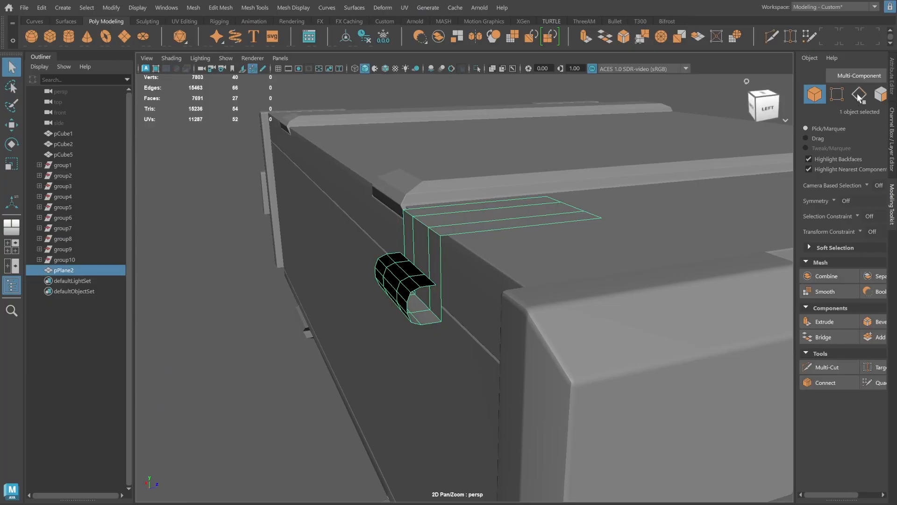
# Bevel the hinge's bend over the lid's rear edge with a fraction of 0.2 and 4 segments.
pyautogui.press('F10')
pyautogui.doubleClick(439, 232)
pyautogui.keyDown('alt'); pyautogui.moveTo(442, 232); pyautogui.dragTo(443, 264, button='middle'); pyautogui.keyUp('alt')
pyautogui.keyDown('alt'); pyautogui.moveTo(443, 264); pyautogui.dragTo(525, 259, button='right'); pyautogui.keyUp('alt')
pyautogui.keyDown('alt'); pyautogui.moveTo(513, 266); pyautogui.dragTo(509, 256); pyautogui.keyUp('alt')
pyautogui.moveTo(438, 340)
pyautogui.mouseDown()
pyautogui.moveTo(451, 347)
pyautogui.moveTo(441, 338)
pyautogui.moveTo(437, 347)
pyautogui.mouseUp()
pyautogui.keyDown('alt'); pyautogui.moveTo(496, 264); pyautogui.dragTo(449, 347); pyautogui.keyUp('alt')
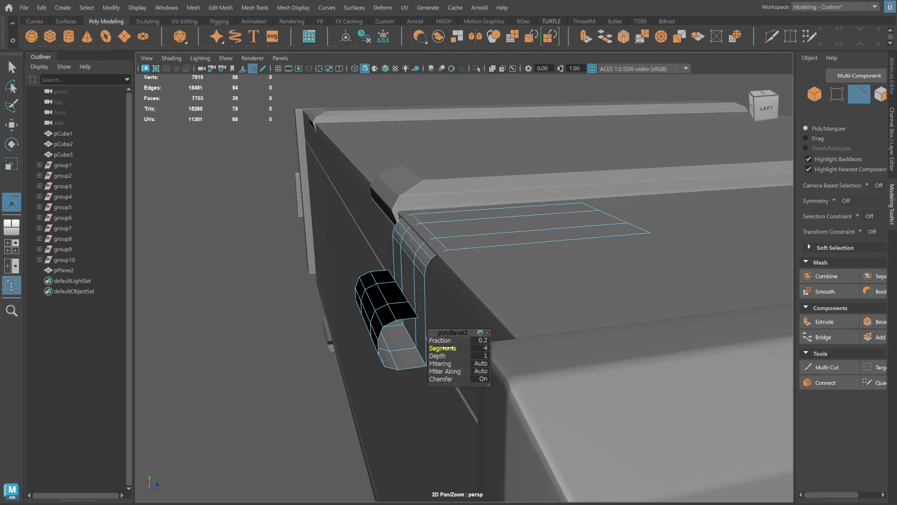
# Raise the vertices of the hinge's lid plate and rounded bend slightly along Y above the lid.
pyautogui.click(837, 98)
pyautogui.keyDown('alt'); pyautogui.moveTo(547, 201); pyautogui.dragTo(511, 206); pyautogui.keyUp('alt')
pyautogui.moveTo(415, 194); pyautogui.dragTo(484, 223)
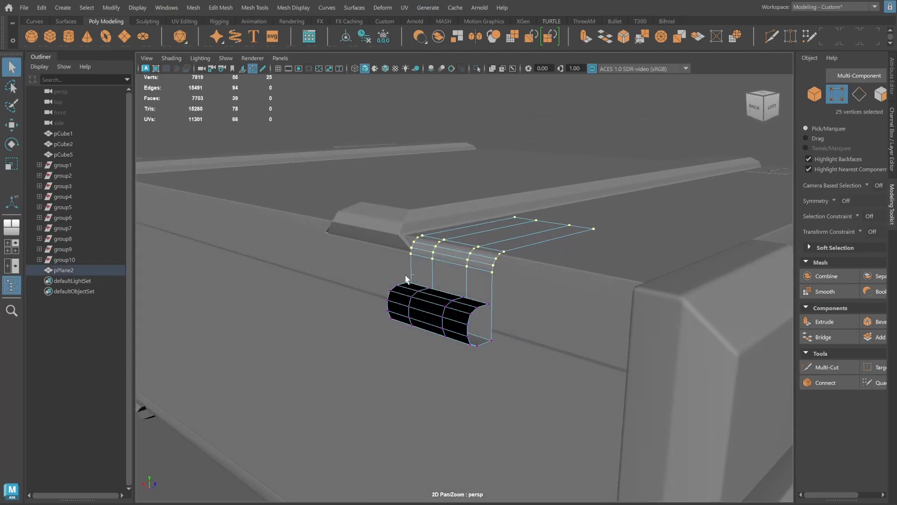
pyautogui.press('w')
pyautogui.moveTo(504, 188); pyautogui.dragTo(504, 186)
pyautogui.keyDown('alt'); pyautogui.moveTo(493, 196); pyautogui.dragTo(485, 254); pyautogui.keyUp('alt')
pyautogui.click(813, 94)
pyautogui.click(511, 180)
pyautogui.scroll(-3, 511, 180)
pyautogui.click(472, 302)
pyautogui.press('f')
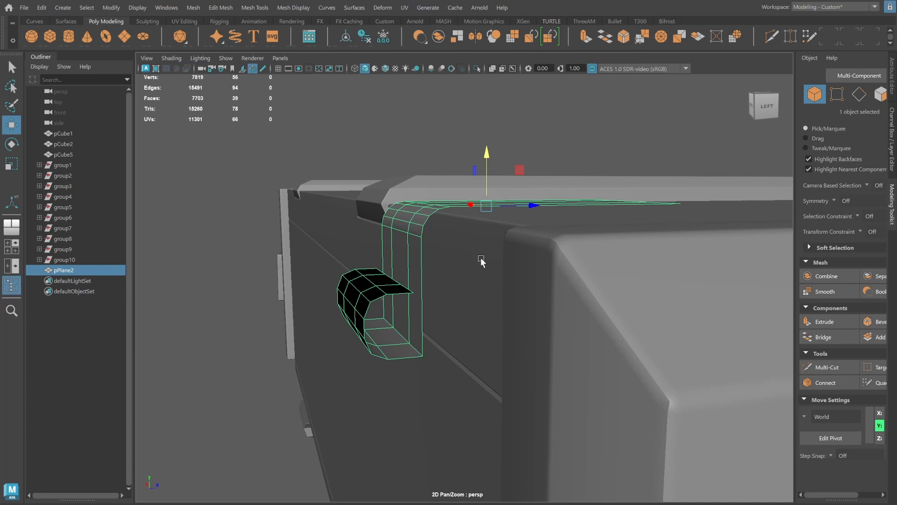
# Bevel the lower inner edge row where the back plate meets the curl, using 2 segments.
pyautogui.press('F10')
pyautogui.doubleClick(402, 330)
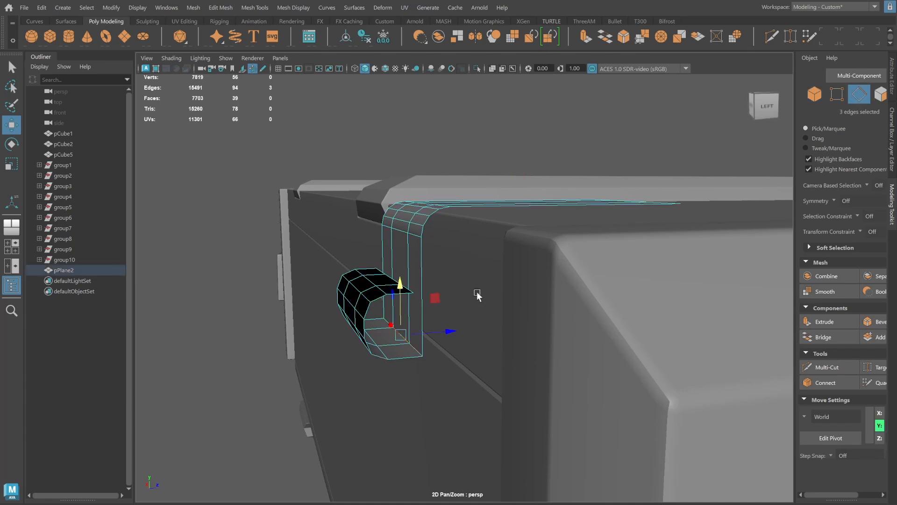
pyautogui.hotkey('ctrl', 'b')
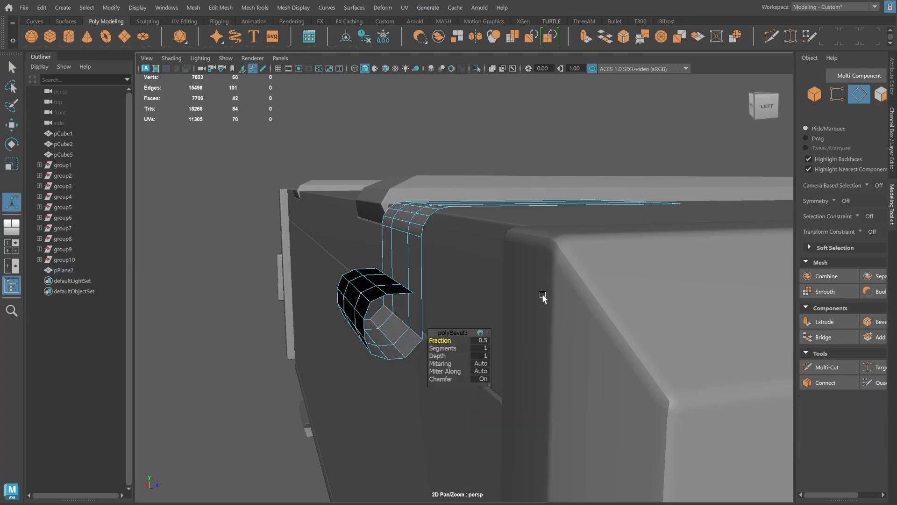
pyautogui.keyDown('alt'); pyautogui.moveTo(543, 297); pyautogui.dragTo(485, 298); pyautogui.keyUp('alt')
pyautogui.moveTo(440, 341); pyautogui.dragTo(441, 340)
pyautogui.moveTo(440, 348)
pyautogui.mouseDown()
pyautogui.moveTo(402, 280)
pyautogui.moveTo(444, 336)
pyautogui.mouseUp()
pyautogui.keyDown('alt'); pyautogui.moveTo(392, 308); pyautogui.dragTo(432, 322); pyautogui.keyUp('alt')
pyautogui.click(814, 93)
pyautogui.click(654, 133)
pyautogui.keyDown('alt'); pyautogui.moveTo(611, 189); pyautogui.dragTo(631, 192); pyautogui.keyUp('alt')
pyautogui.click(454, 237)
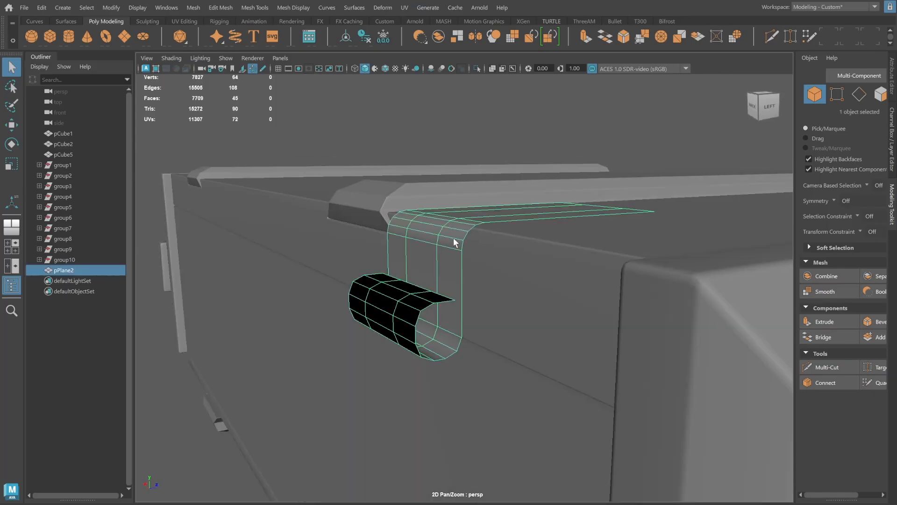
# Reset the Insert Edge Loop settings and add one horizontal loop across the hinge's back plate just above the curl.
pyautogui.keyDown('alt'); pyautogui.moveTo(454, 237); pyautogui.dragTo(520, 191); pyautogui.keyUp('alt')
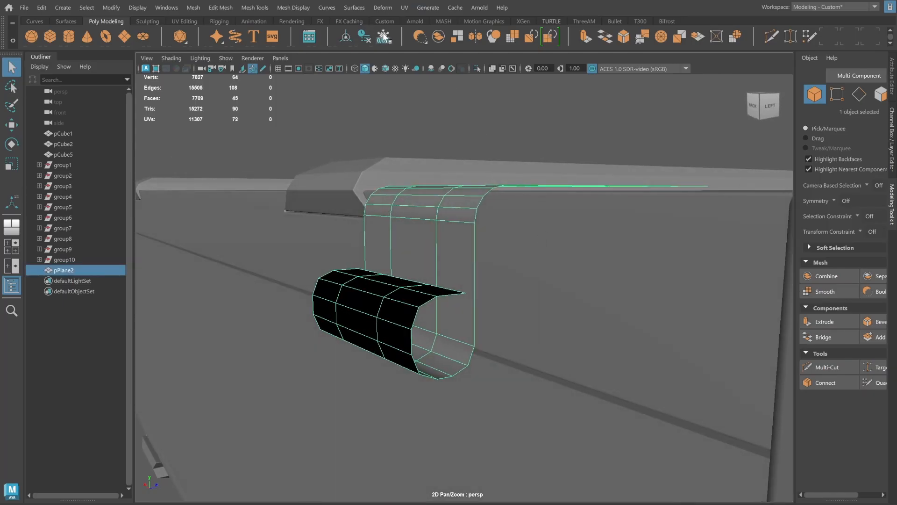
pyautogui.keyDown('shift'); pyautogui.moveTo(481, 144); pyautogui.dragTo(455, 164, button='right'); pyautogui.keyUp('shift')
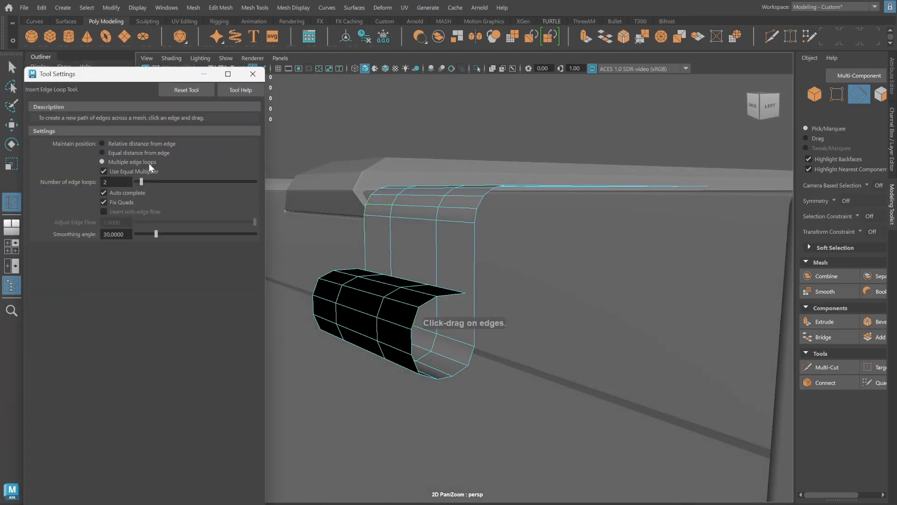
pyautogui.click(181, 91)
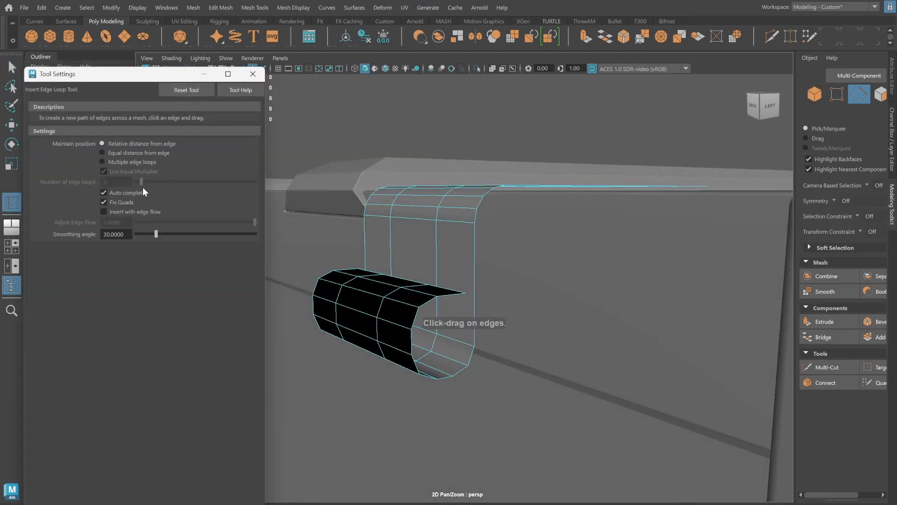
pyautogui.click(478, 274)
pyautogui.keyDown('alt'); pyautogui.moveTo(478, 274); pyautogui.dragTo(447, 226); pyautogui.keyUp('alt')
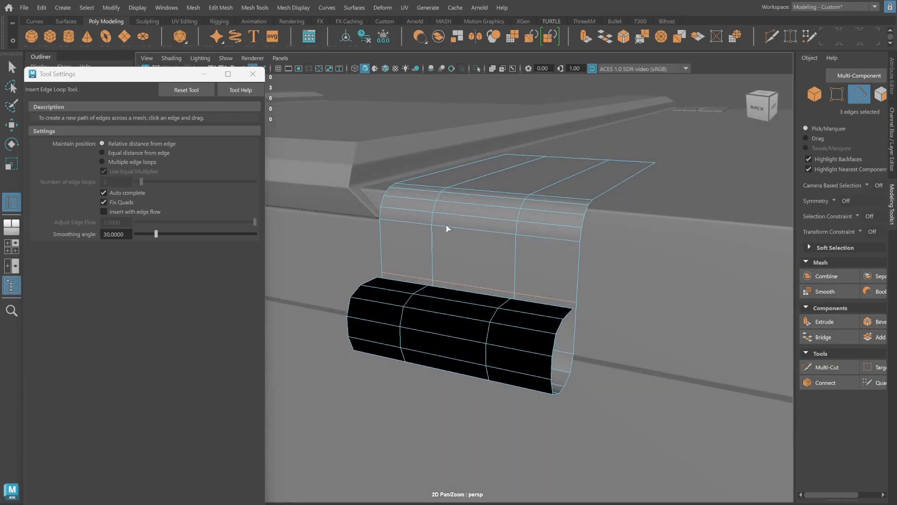
pyautogui.click(253, 74)
pyautogui.press('q')
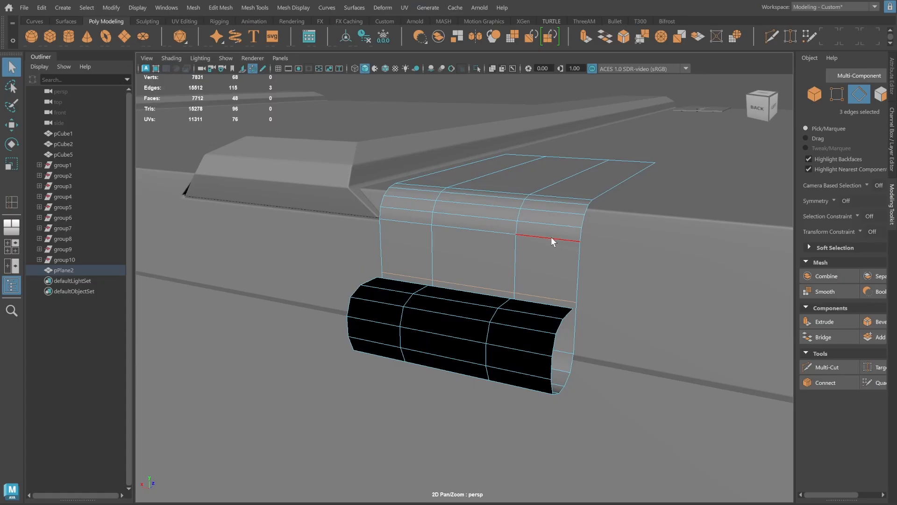
# Delete the middle strip of faces around the curl to split it into two separate hinge knuckles.
pyautogui.click(877, 95)
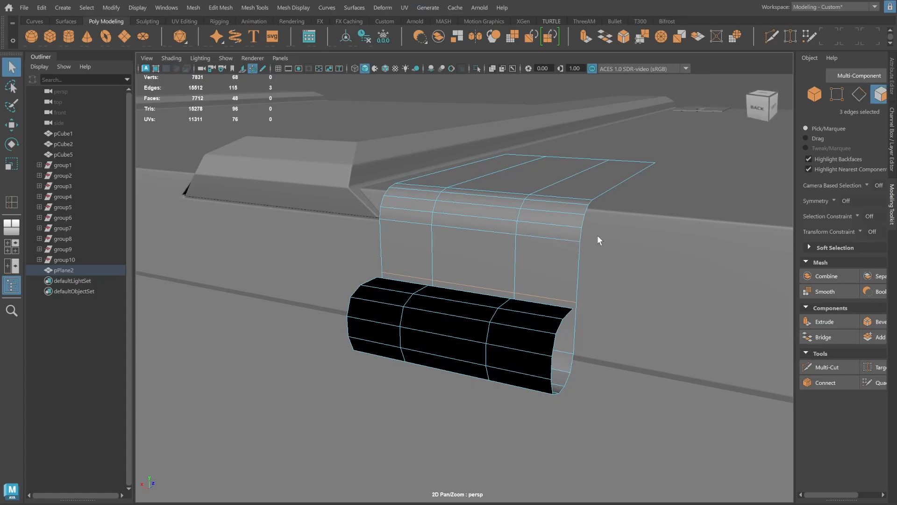
pyautogui.doubleClick(478, 305)
pyautogui.keyDown('alt'); pyautogui.moveTo(505, 304); pyautogui.dragTo(566, 278); pyautogui.keyUp('alt')
pyautogui.press('Delete')
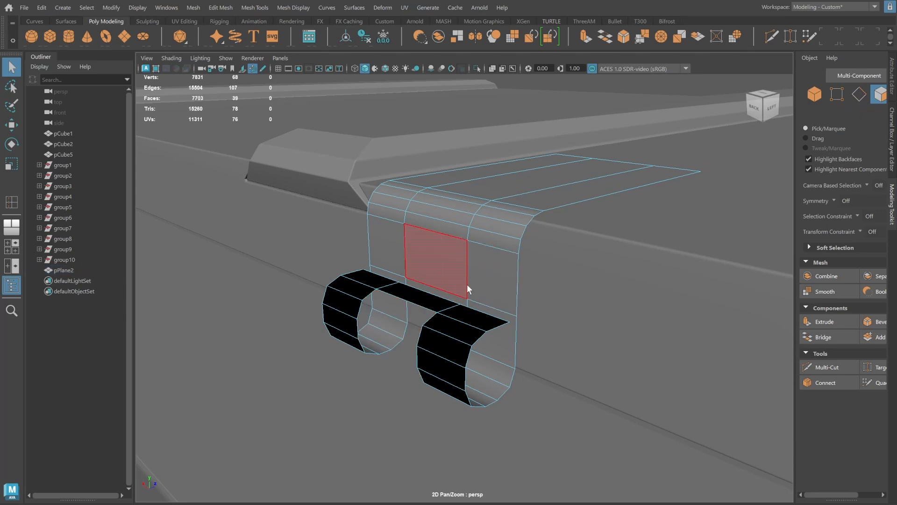
pyautogui.click(441, 294)
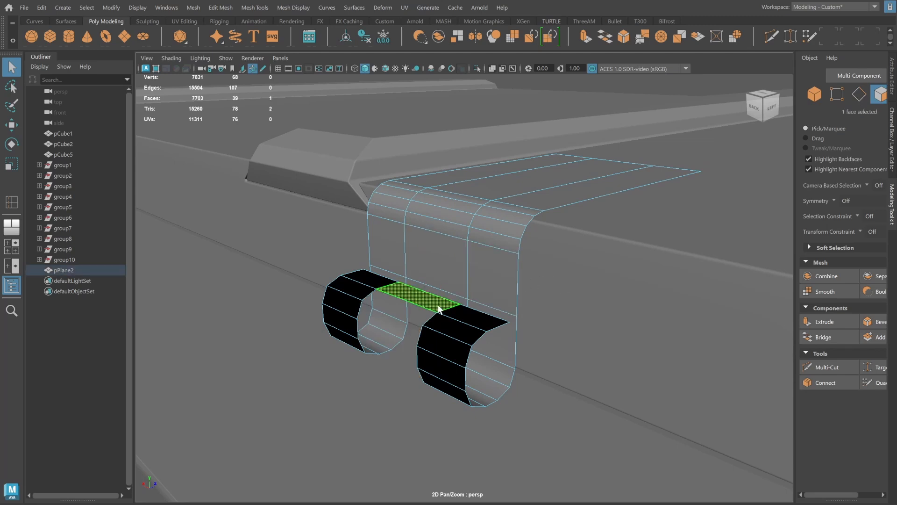
pyautogui.press('Delete')
pyautogui.press('F8')
pyautogui.press('f')
pyautogui.keyDown('alt'); pyautogui.moveTo(521, 210); pyautogui.dragTo(423, 197, button='right'); pyautogui.keyUp('alt')
pyautogui.keyDown('alt'); pyautogui.moveTo(423, 197); pyautogui.dragTo(436, 187); pyautogui.keyUp('alt')
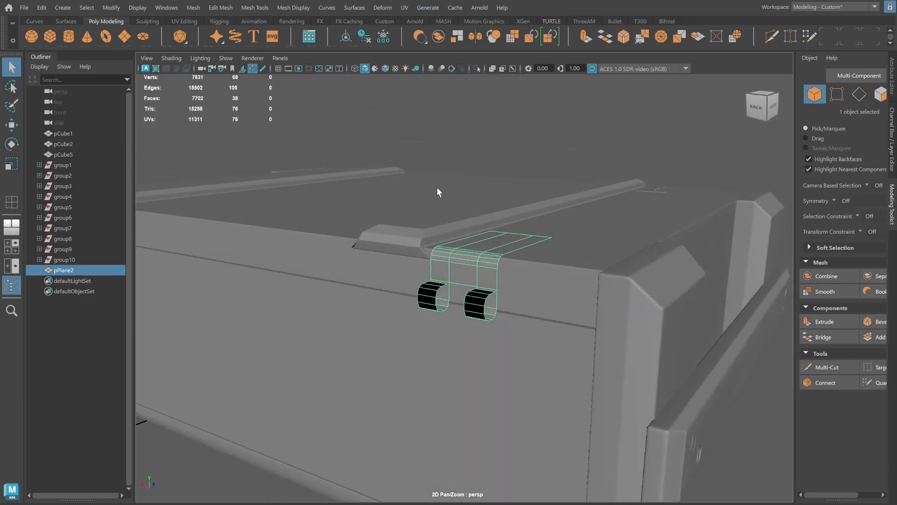
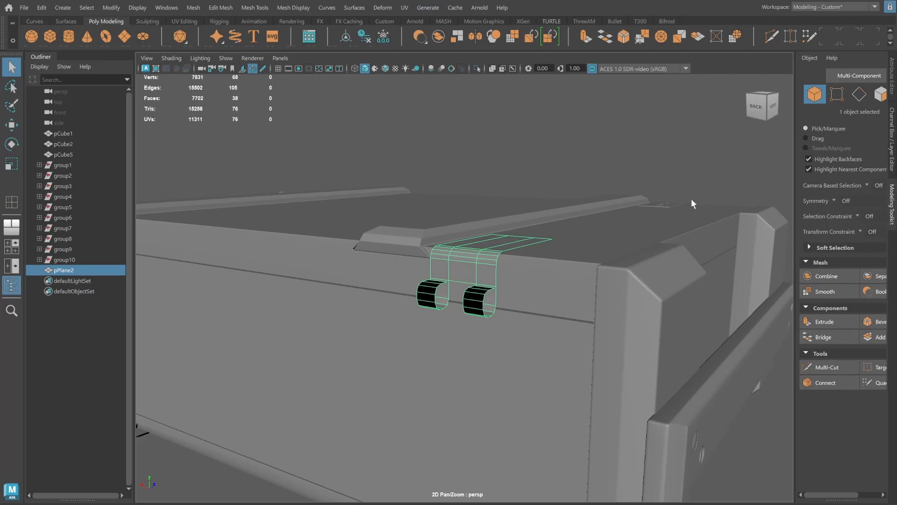
# Insert 2 equally spaced edge loops crosswise over the hinge's flat plate on the lid, using multiple edge loops.
pyautogui.moveTo(503, 299)
pyautogui.keyDown('alt'); pyautogui.mouseDown()
pyautogui.moveTo(467, 303)
pyautogui.moveTo(500, 306)
pyautogui.moveTo(501, 295)
pyautogui.mouseUp(); pyautogui.keyUp('alt')
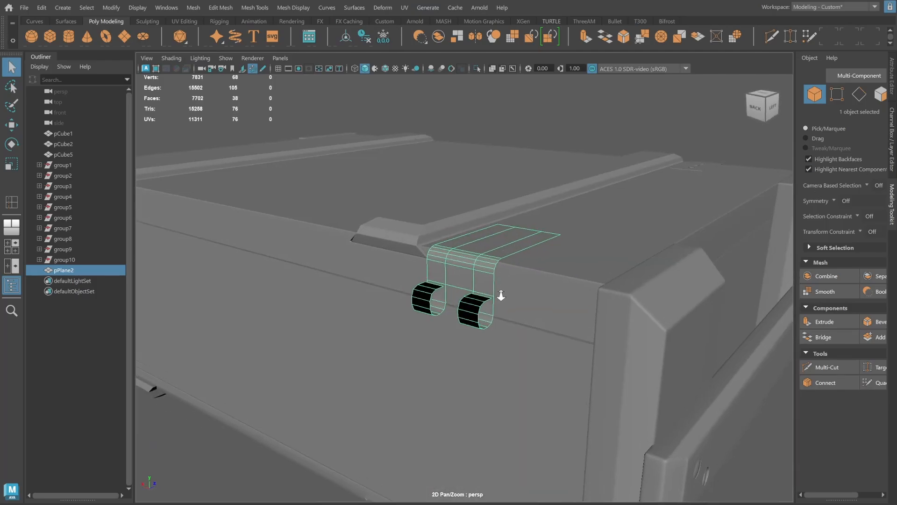
pyautogui.keyDown('alt'); pyautogui.moveTo(500, 294); pyautogui.dragTo(556, 295, button='right'); pyautogui.keyUp('alt')
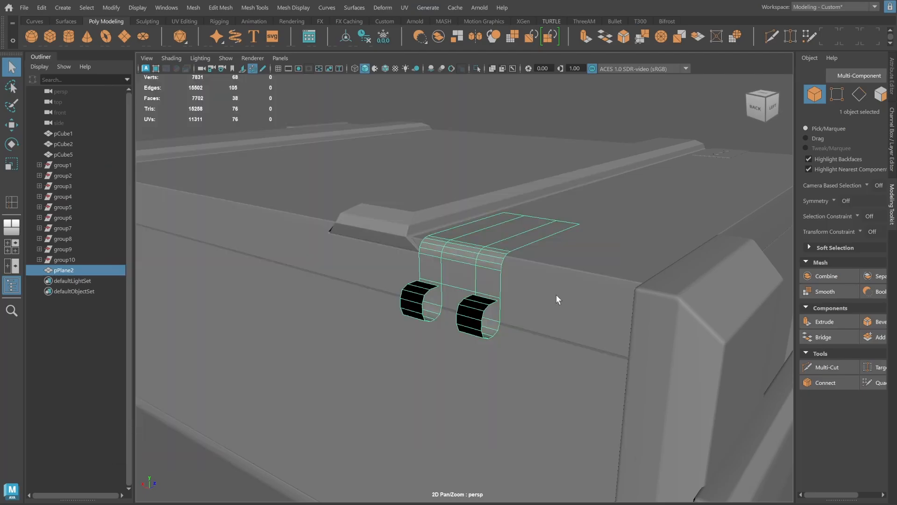
pyautogui.keyDown('alt'); pyautogui.moveTo(549, 296); pyautogui.dragTo(504, 352); pyautogui.keyUp('alt')
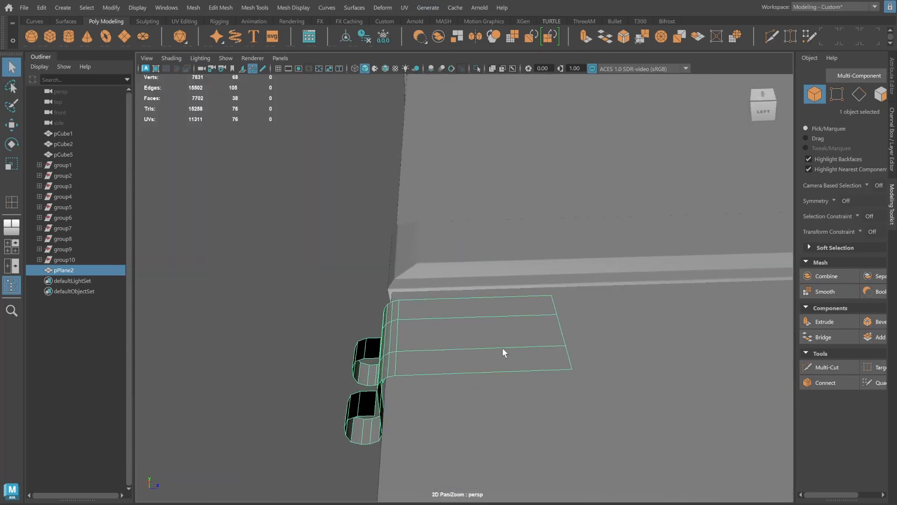
pyautogui.keyDown('shift'); pyautogui.moveTo(476, 251); pyautogui.dragTo(478, 264, button='right'); pyautogui.keyUp('shift')
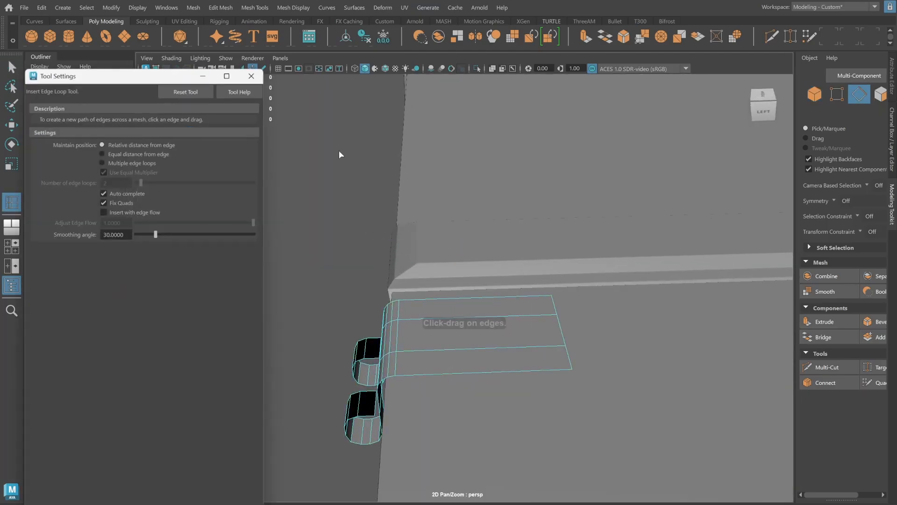
pyautogui.click(122, 162)
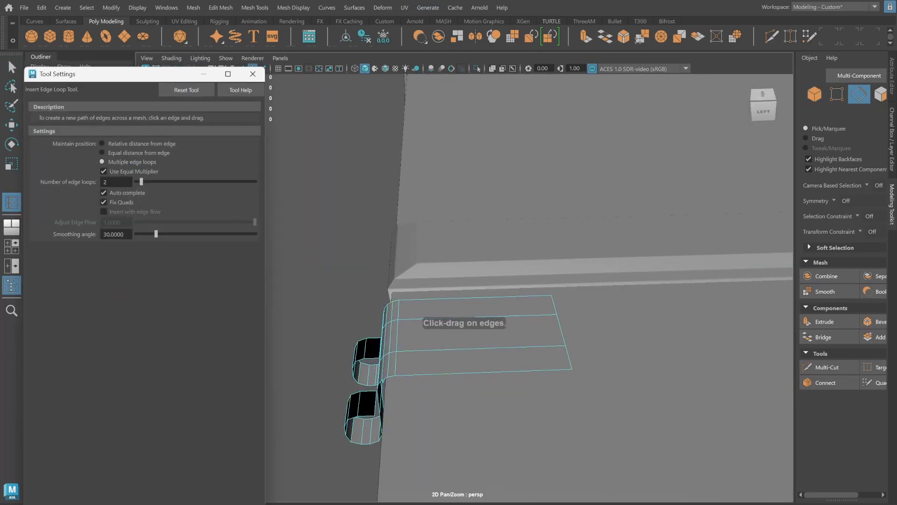
pyautogui.click(504, 314)
pyautogui.keyDown('alt'); pyautogui.moveTo(502, 301); pyautogui.dragTo(495, 258, button='middle'); pyautogui.keyUp('alt')
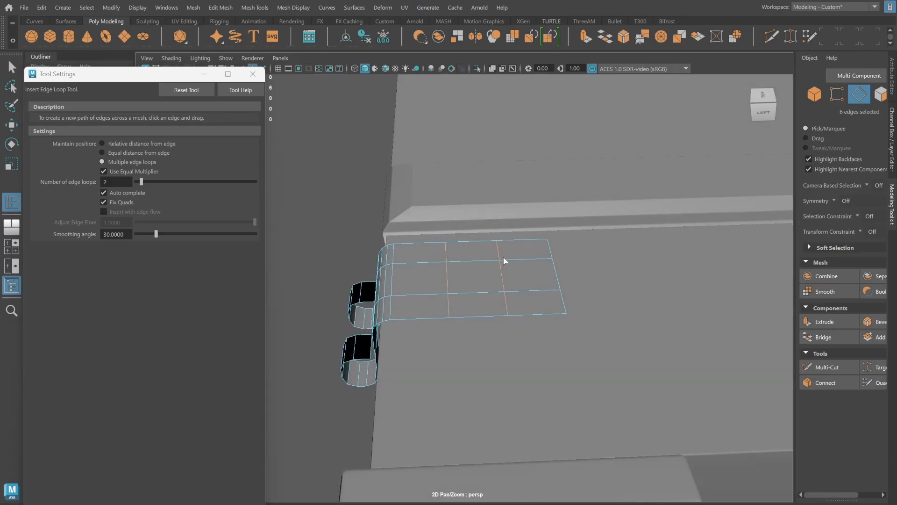
pyautogui.press('q')
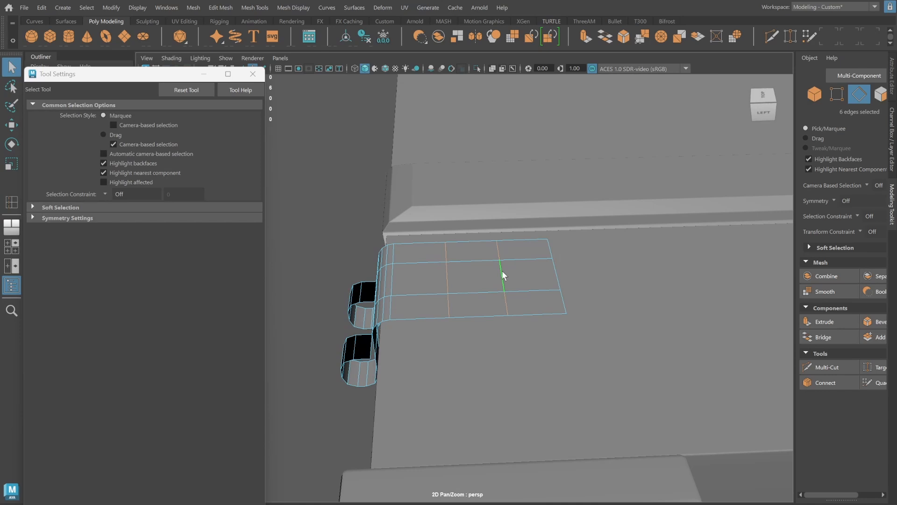
# Chamfer the four vertices where the edge loops cross on the hinge's flat plate, with width 0.25.
pyautogui.keyDown('alt'); pyautogui.moveTo(499, 281); pyautogui.dragTo(502, 297); pyautogui.keyUp('alt')
pyautogui.click(833, 97)
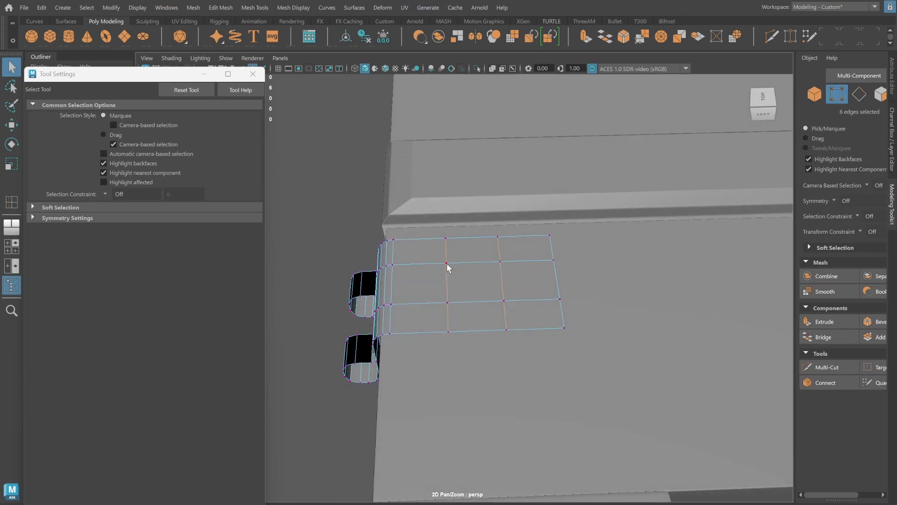
pyautogui.keyDown('shift'); pyautogui.click(501, 260); pyautogui.keyUp('shift')
pyautogui.keyDown('shift'); pyautogui.moveTo(506, 259); pyautogui.dragTo(579, 263, button='right'); pyautogui.keyUp('shift')
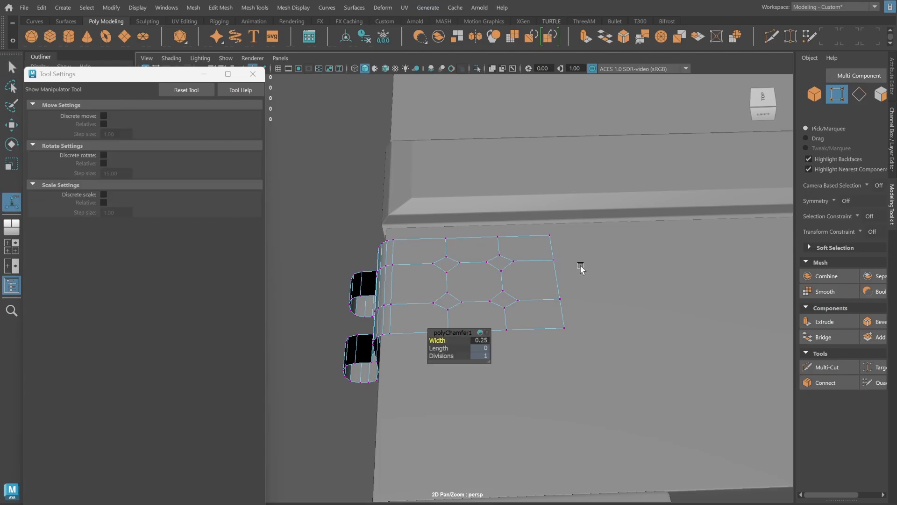
# Subdivide the four diamond-shaped faces on the hinge plate using Add Divisions set to 2.
pyautogui.keyDown('alt'); pyautogui.moveTo(518, 245); pyautogui.dragTo(517, 271); pyautogui.keyUp('alt')
pyautogui.click(880, 95)
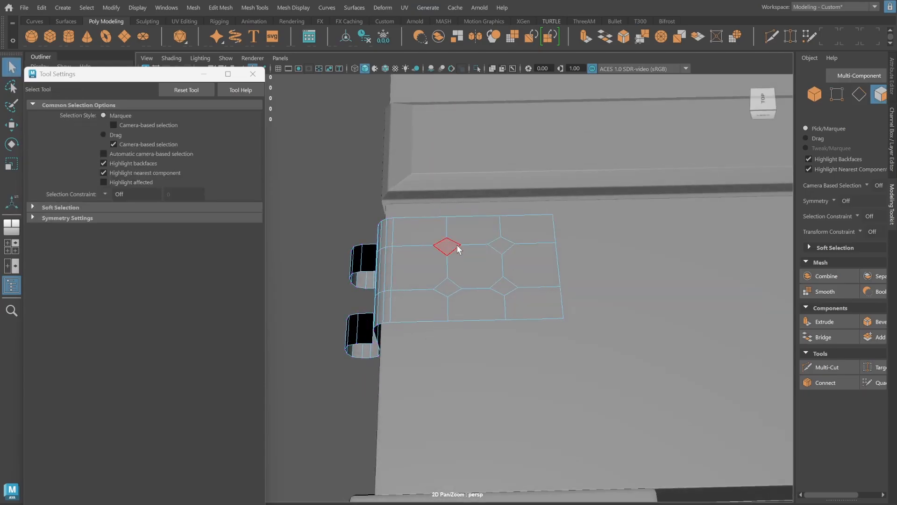
pyautogui.click(454, 247)
pyautogui.keyDown('shift'); pyautogui.click(450, 288); pyautogui.keyUp('shift')
pyautogui.keyDown('shift'); pyautogui.click(502, 249); pyautogui.keyUp('shift')
pyautogui.keyDown('shift'); pyautogui.click(538, 244); pyautogui.keyUp('shift')
pyautogui.keyDown('shift'); pyautogui.moveTo(539, 245); pyautogui.dragTo(562, 316, button='right'); pyautogui.keyUp('shift')
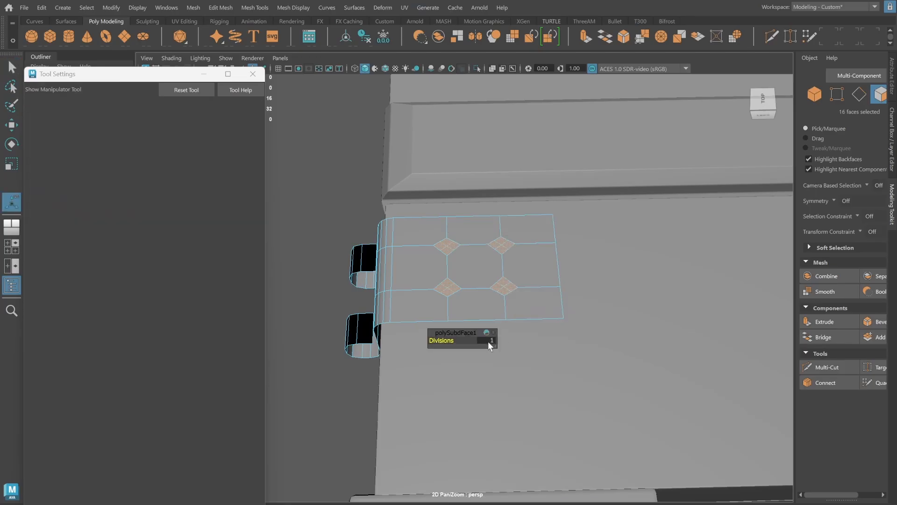
pyautogui.write('2')
pyautogui.press('Return')
# Close the Tool Settings window and show the hinge plate in the maximized top view.
pyautogui.scroll(4, 533, 231)
pyautogui.keyDown('alt'); pyautogui.moveTo(542, 253); pyautogui.dragTo(537, 262); pyautogui.keyUp('alt')
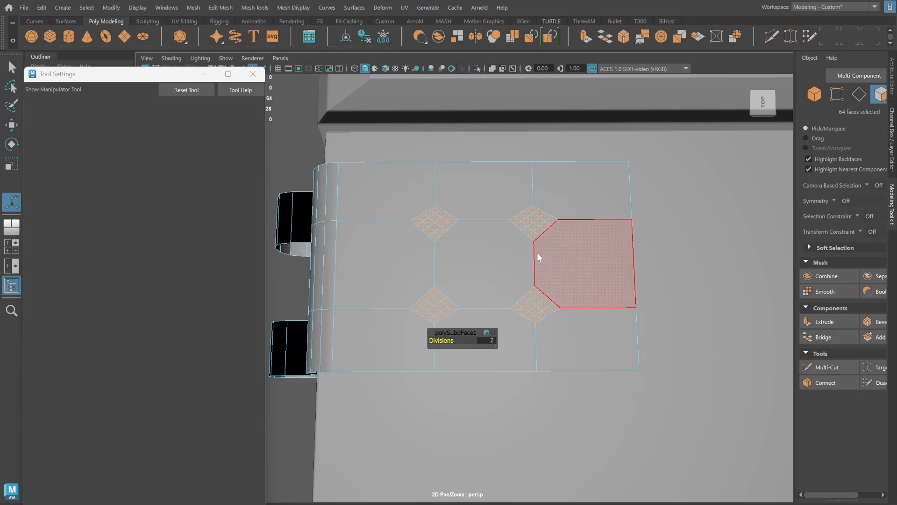
pyautogui.press('space')
pyautogui.click(254, 75)
pyautogui.click(255, 76)
pyautogui.press('f')
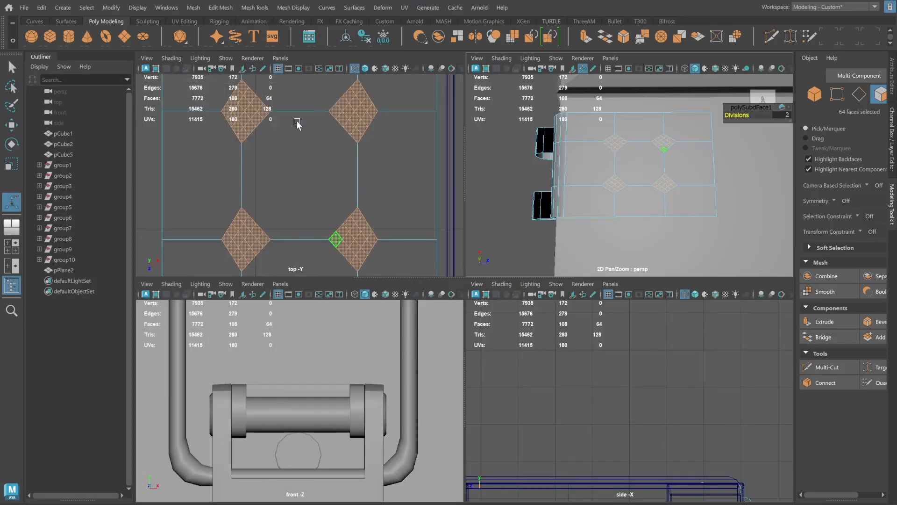
pyautogui.press('space')
pyautogui.scroll(-3, 405, 186)
pyautogui.scroll(2, 405, 182)
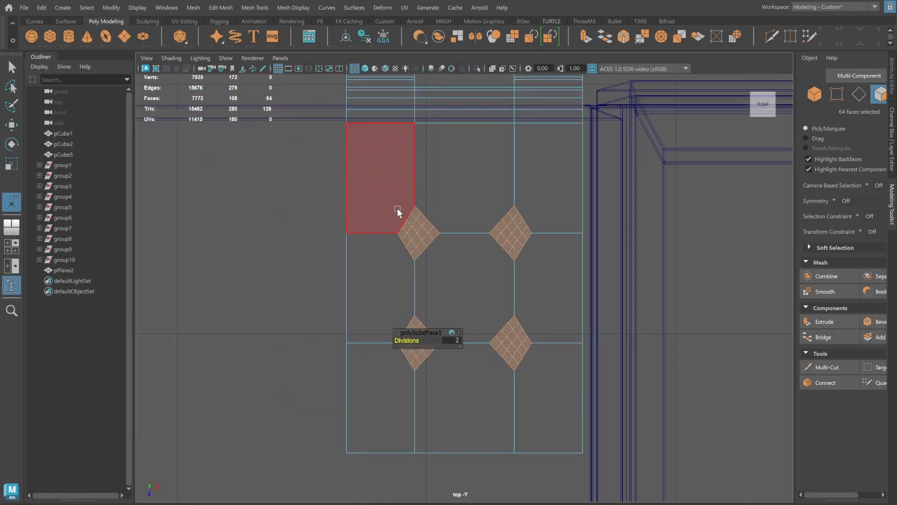
# Circularize each of the two subdivided diamonds nearest the hinge's bend.
pyautogui.moveTo(396, 207); pyautogui.dragTo(456, 281)
pyautogui.keyDown('ctrl'); pyautogui.moveTo(446, 206); pyautogui.dragTo(460, 248); pyautogui.keyUp('ctrl')
pyautogui.keyDown('ctrl'); pyautogui.moveTo(369, 179); pyautogui.dragTo(406, 299); pyautogui.keyUp('ctrl')
pyautogui.keyDown('shift'); pyautogui.moveTo(443, 202); pyautogui.dragTo(457, 283, button='right'); pyautogui.keyUp('shift')
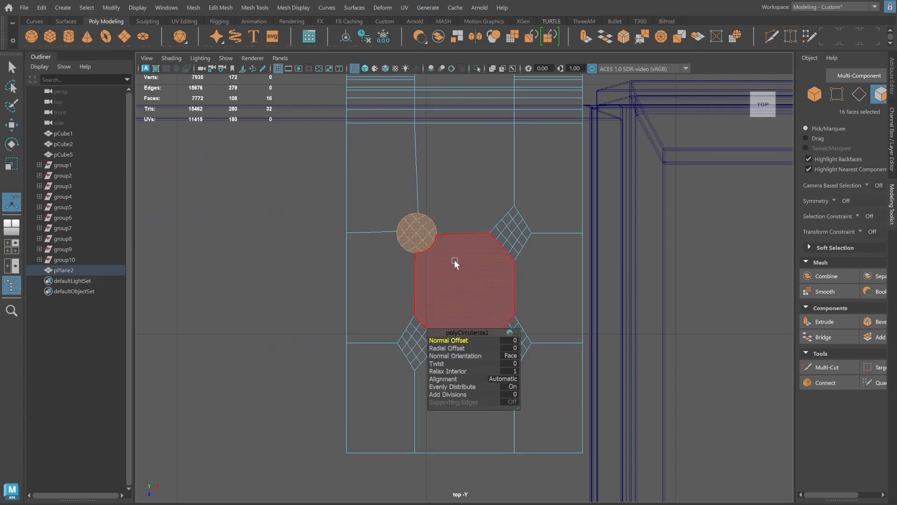
pyautogui.moveTo(469, 188); pyautogui.dragTo(530, 196)
pyautogui.keyDown('ctrl'); pyautogui.moveTo(479, 292); pyautogui.dragTo(547, 289); pyautogui.keyUp('ctrl')
pyautogui.press('g')
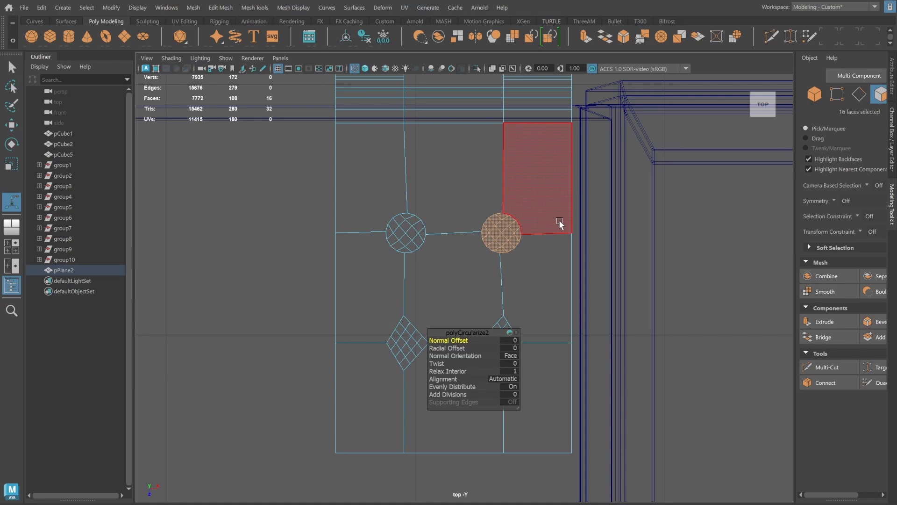
pyautogui.keyDown('alt'); pyautogui.moveTo(501, 233); pyautogui.dragTo(499, 206, button='middle'); pyautogui.keyUp('alt')
# Circularize each of the two remaining subdivided diamonds nearest the plate's free edge.
pyautogui.moveTo(374, 290); pyautogui.dragTo(411, 280)
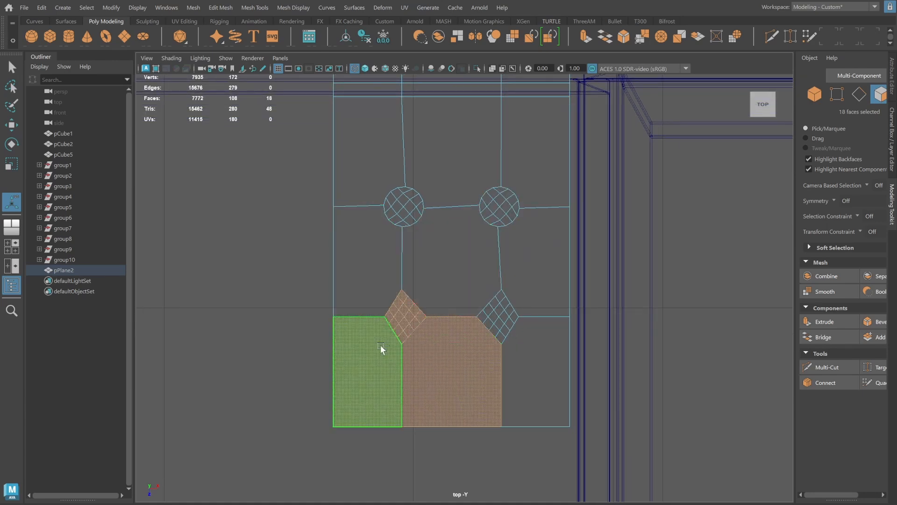
pyautogui.keyDown('ctrl'); pyautogui.moveTo(364, 368); pyautogui.dragTo(434, 378); pyautogui.keyUp('ctrl')
pyautogui.press('g')
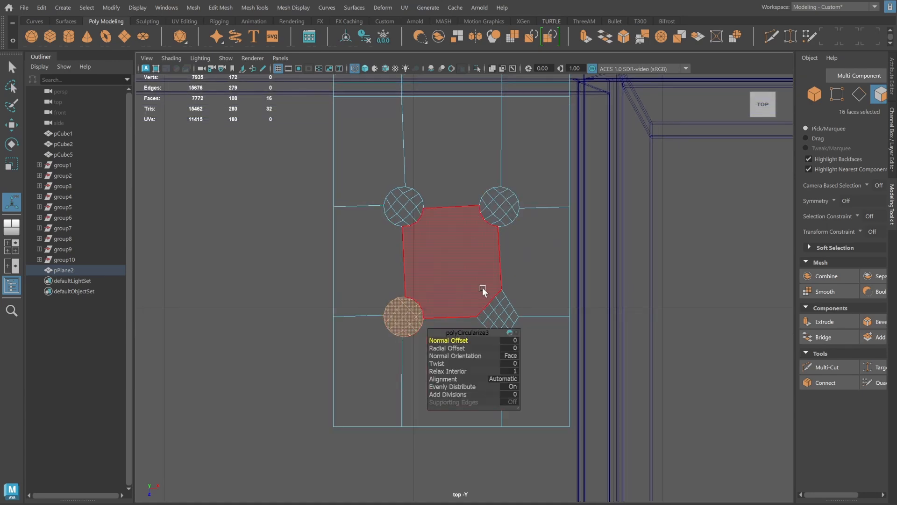
pyautogui.moveTo(481, 287); pyautogui.dragTo(532, 369)
pyautogui.keyDown('ctrl'); pyautogui.moveTo(471, 271); pyautogui.dragTo(510, 286); pyautogui.keyUp('ctrl')
pyautogui.keyDown('ctrl'); pyautogui.moveTo(486, 374); pyautogui.dragTo(527, 394); pyautogui.keyUp('ctrl')
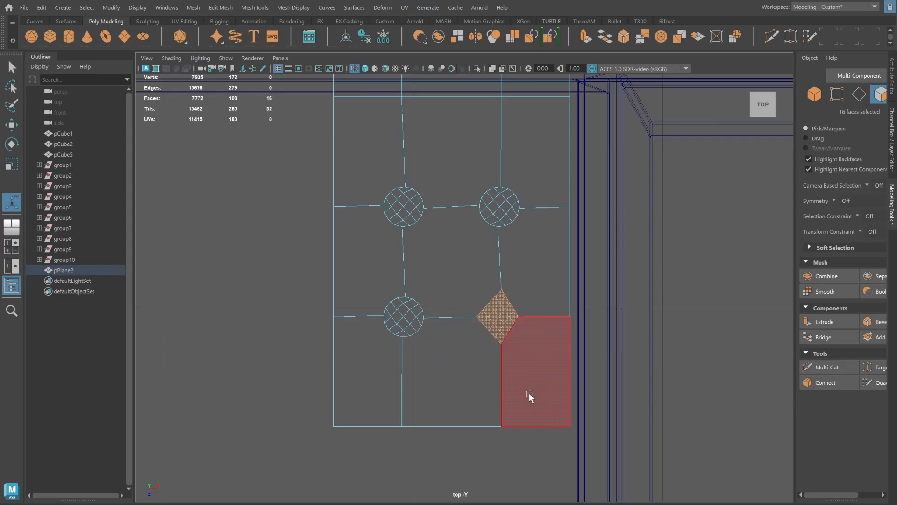
pyautogui.press('g')
# Extrude the faces of all four circles together with an offset of 0.01.
pyautogui.scroll(-3, 519, 282)
pyautogui.keyDown('alt'); pyautogui.moveTo(540, 275); pyautogui.dragTo(544, 251, button='middle'); pyautogui.keyUp('alt')
pyautogui.scroll(5, 446, 230)
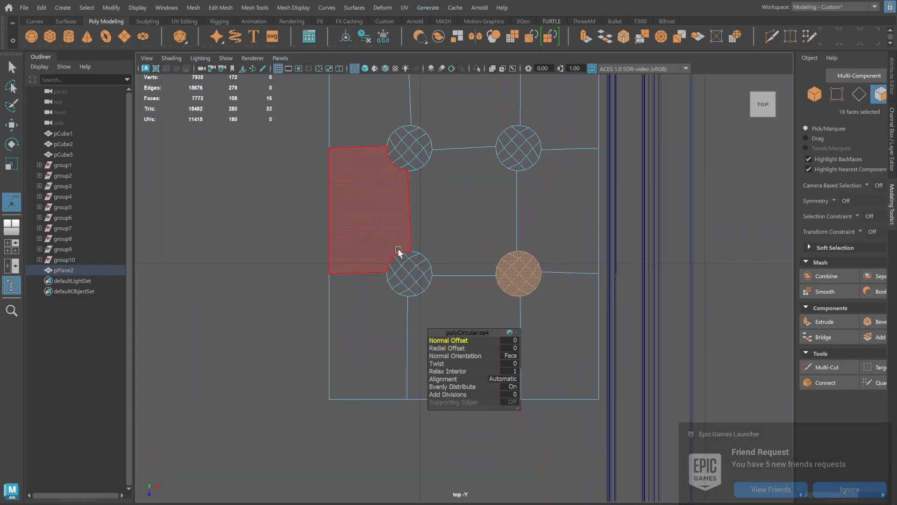
pyautogui.scroll(-8, 398, 254)
pyautogui.moveTo(418, 238); pyautogui.dragTo(505, 308)
pyautogui.scroll(1, 505, 280)
pyautogui.scroll(2, 505, 280)
pyautogui.keyDown('ctrl'); pyautogui.moveTo(402, 215); pyautogui.dragTo(552, 226); pyautogui.keyUp('ctrl')
pyautogui.keyDown('ctrl'); pyautogui.moveTo(397, 260); pyautogui.dragTo(557, 271); pyautogui.keyUp('ctrl')
pyautogui.keyDown('ctrl'); pyautogui.moveTo(396, 306); pyautogui.dragTo(572, 318); pyautogui.keyUp('ctrl')
pyautogui.scroll(5, 539, 284)
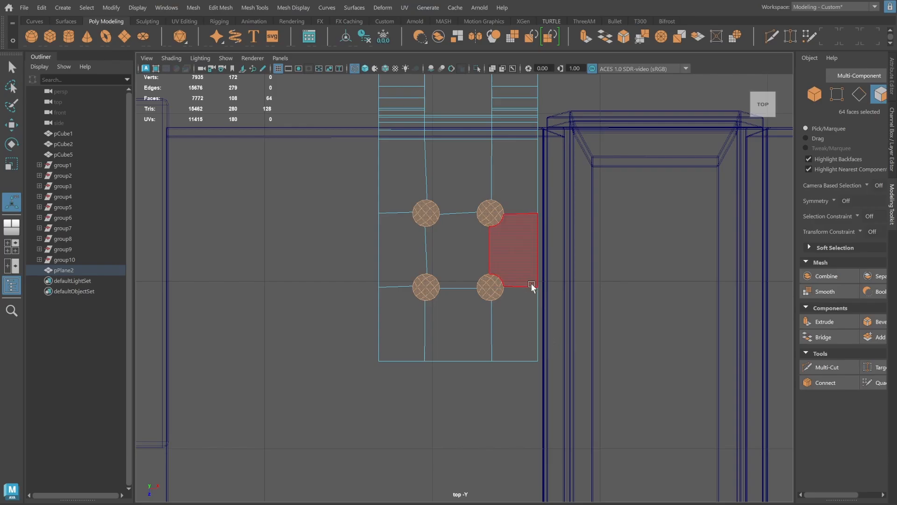
pyautogui.keyDown('shift'); pyautogui.moveTo(525, 270); pyautogui.dragTo(530, 304, button='right'); pyautogui.keyUp('shift')
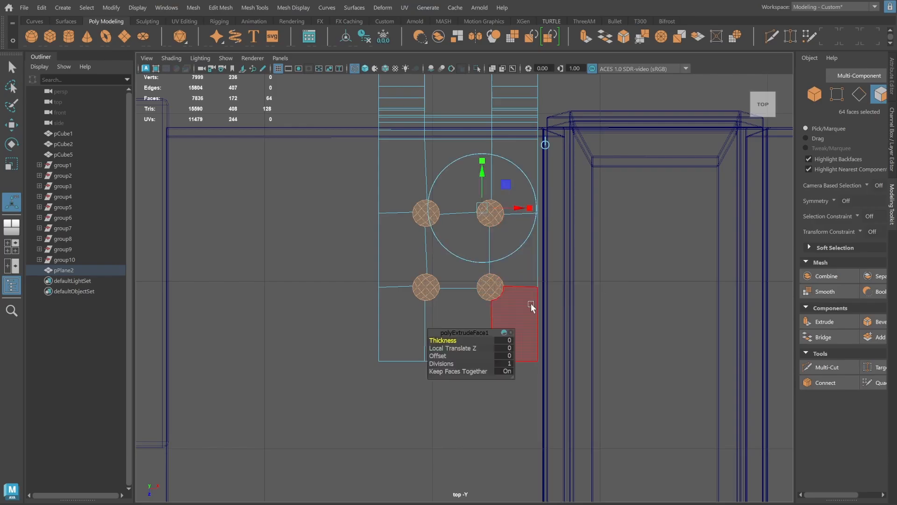
pyautogui.click(507, 355)
pyautogui.write('0.01')
pyautogui.press('Return')
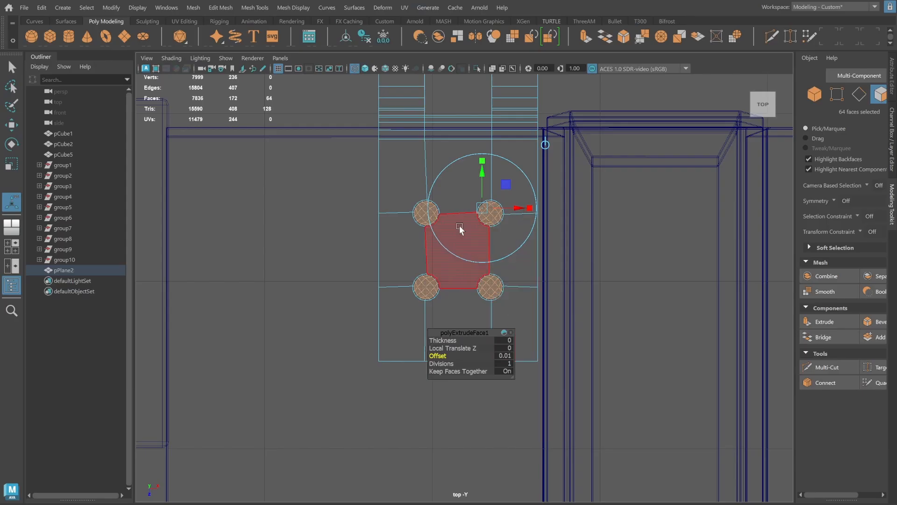
# Delete the inner faces of the four circles to open screw holes, and return to object mode in the perspective view.
pyautogui.press('Delete')
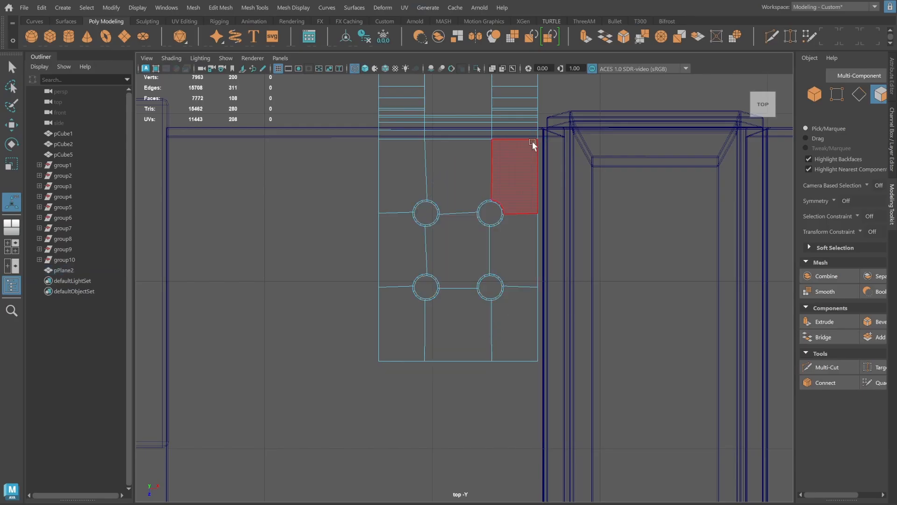
pyautogui.press('space')
pyautogui.press('space')
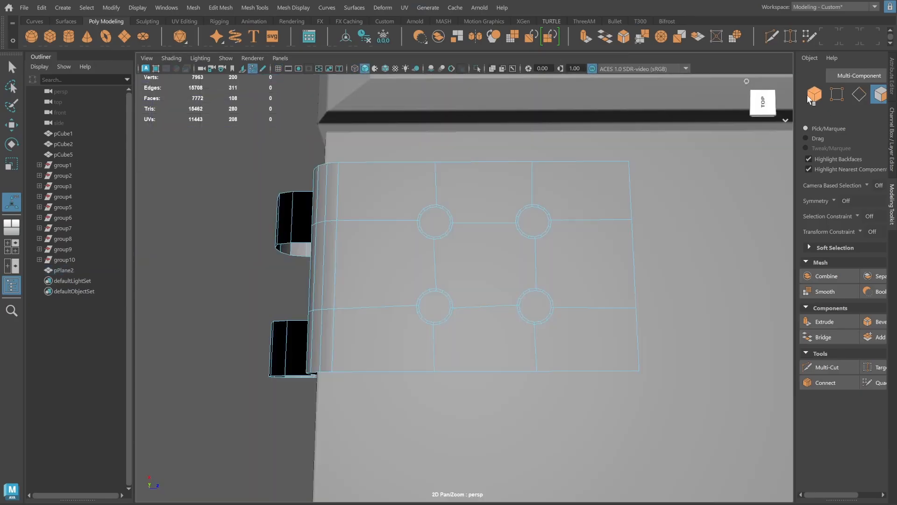
pyautogui.click(814, 96)
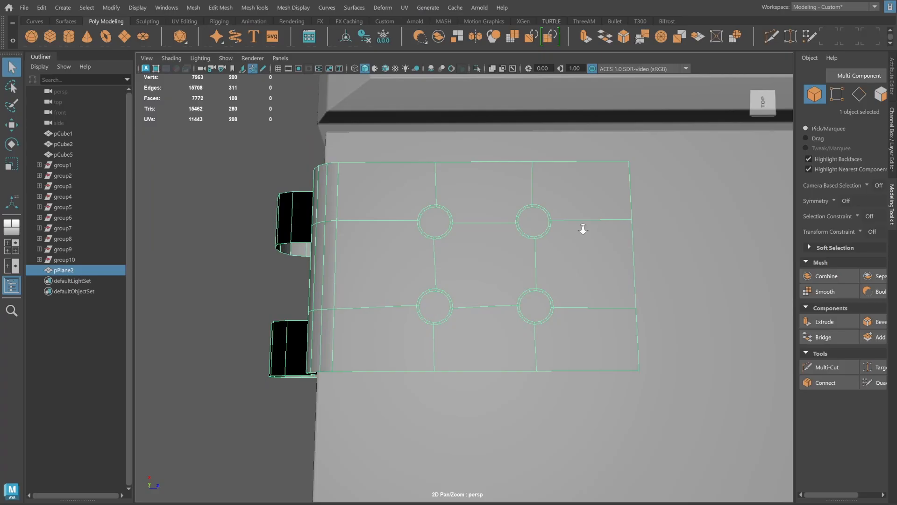
# Isolate the hinge from the rest of the case.
pyautogui.keyDown('alt'); pyautogui.moveTo(583, 229); pyautogui.dragTo(403, 237, button='right'); pyautogui.keyUp('alt')
pyautogui.keyDown('alt'); pyautogui.moveTo(416, 237); pyautogui.dragTo(397, 182); pyautogui.keyUp('alt')
pyautogui.click(299, 294)
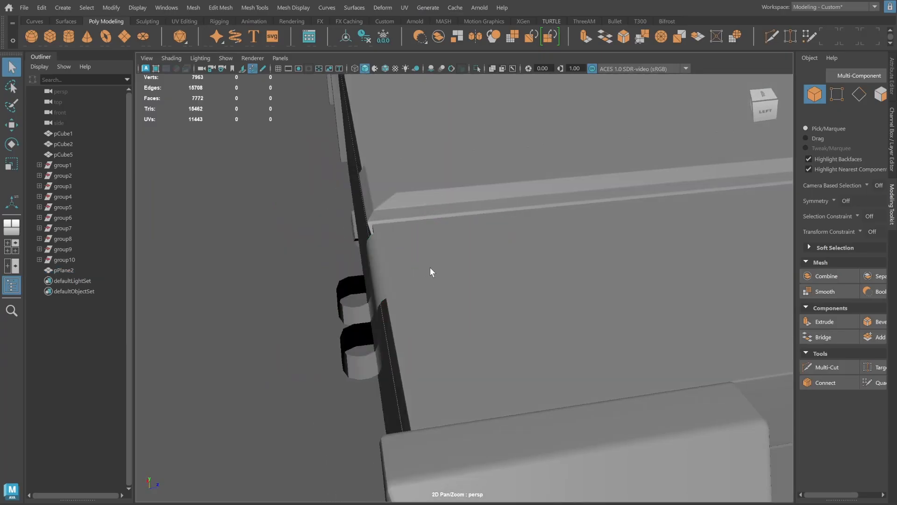
pyautogui.keyDown('alt'); pyautogui.moveTo(429, 268); pyautogui.dragTo(461, 274); pyautogui.keyUp('alt')
pyautogui.click(462, 274)
pyautogui.hotkey('ctrl', '1')
pyautogui.click(609, 212)
pyautogui.keyDown('alt'); pyautogui.moveTo(584, 229); pyautogui.dragTo(546, 236, button='right'); pyautogui.keyUp('alt')
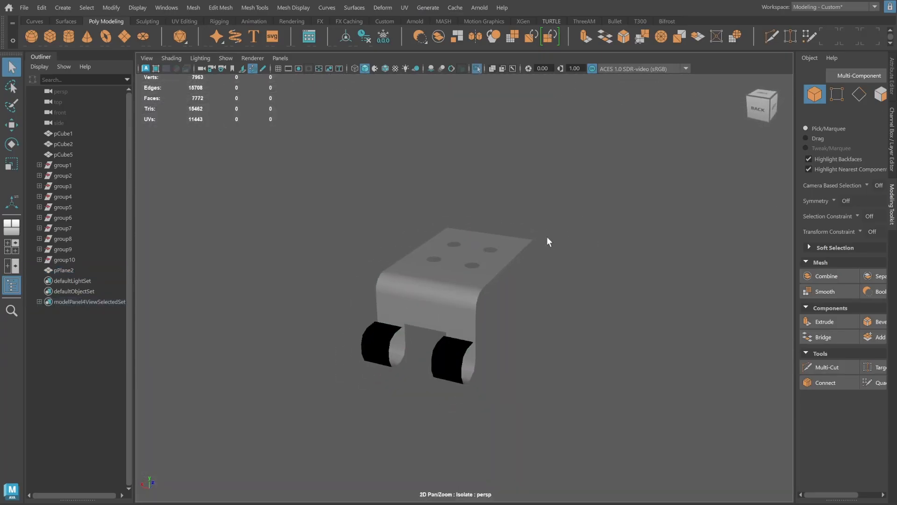
pyautogui.keyDown('alt'); pyautogui.moveTo(548, 241); pyautogui.dragTo(497, 262); pyautogui.keyUp('alt')
# Move one row of holes closer to the bend and the other closer to the free edge, and exit isolation in object mode.
pyautogui.click(495, 304)
pyautogui.click(838, 95)
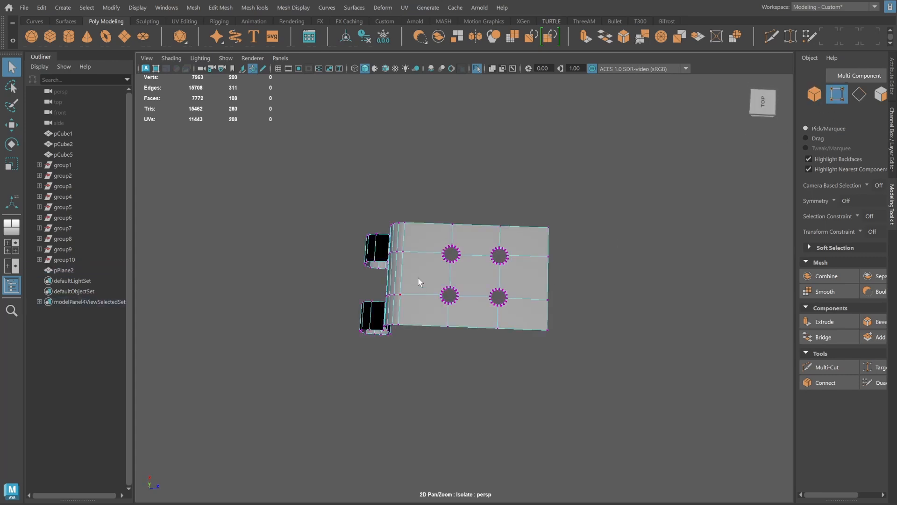
pyautogui.moveTo(424, 201); pyautogui.dragTo(472, 352)
pyautogui.press('w')
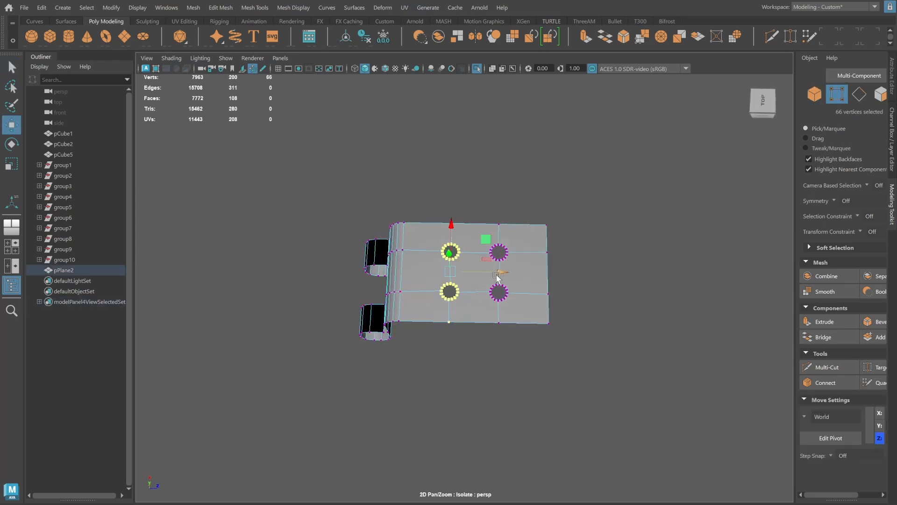
pyautogui.moveTo(497, 277); pyautogui.dragTo(482, 276)
pyautogui.moveTo(486, 205); pyautogui.dragTo(518, 358)
pyautogui.moveTo(537, 272); pyautogui.dragTo(550, 272)
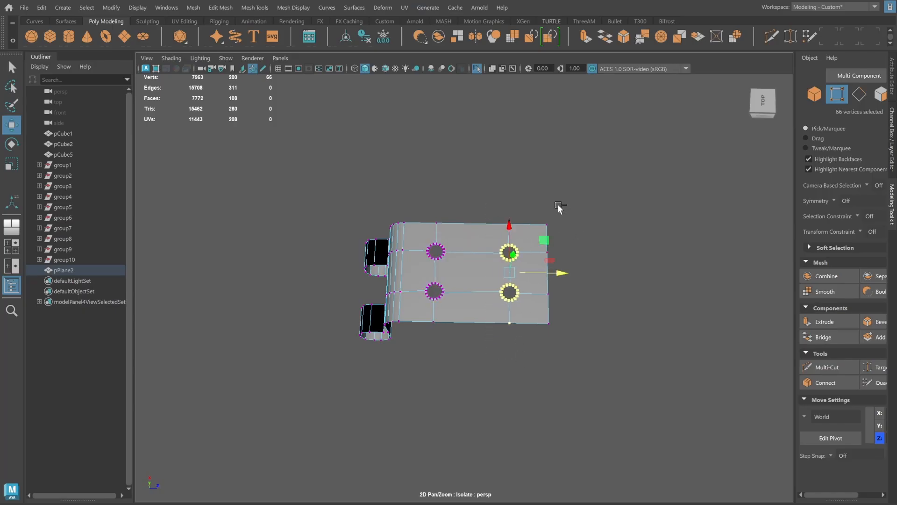
pyautogui.hotkey('ctrl', '1')
pyautogui.keyDown('alt'); pyautogui.moveTo(533, 229); pyautogui.dragTo(542, 217); pyautogui.keyUp('alt')
pyautogui.click(813, 96)
# Check the meshes for problem faces with Cleanup and return to object mode.
pyautogui.keyDown('alt'); pyautogui.moveTo(514, 328); pyautogui.dragTo(516, 295); pyautogui.keyUp('alt')
pyautogui.scroll(4, 509, 289)
pyautogui.keyDown('alt'); pyautogui.moveTo(488, 259); pyautogui.dragTo(588, 270, button='right'); pyautogui.keyUp('alt')
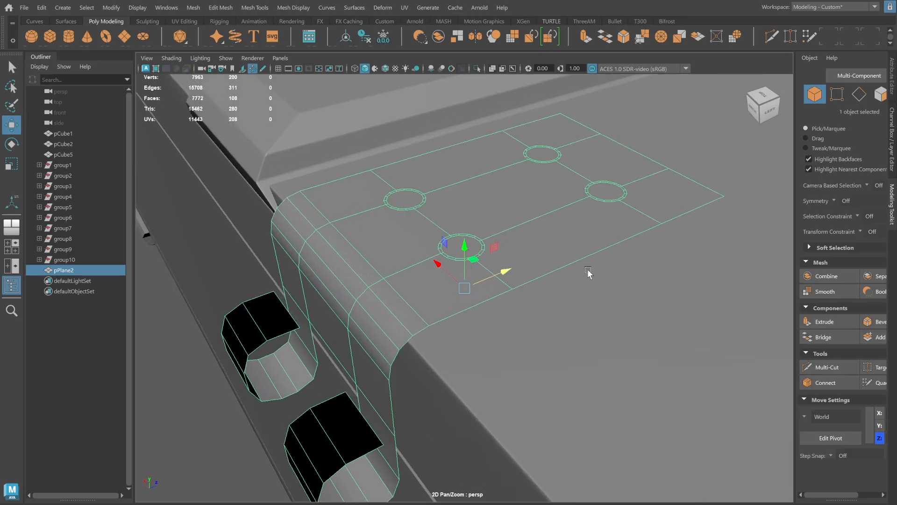
pyautogui.keyDown('alt'); pyautogui.moveTo(588, 273); pyautogui.dragTo(583, 320); pyautogui.keyUp('alt')
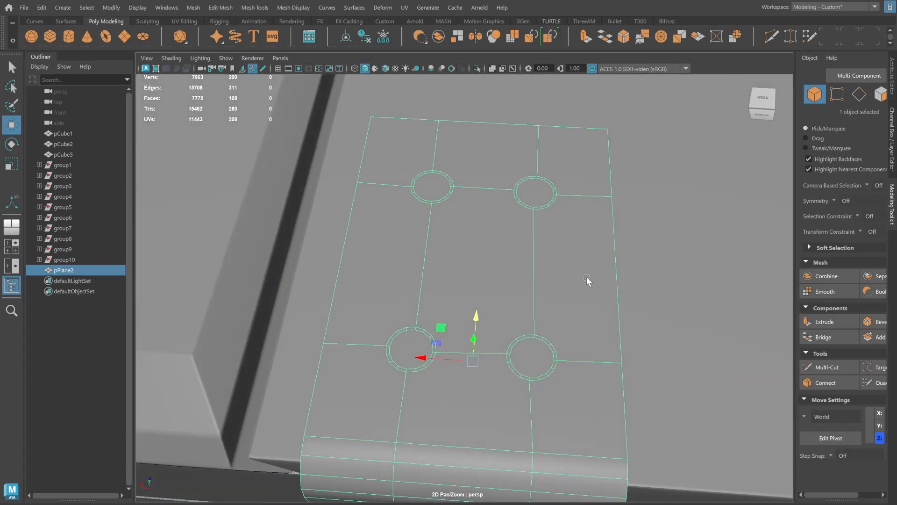
pyautogui.keyDown('alt'); pyautogui.moveTo(587, 278); pyautogui.dragTo(581, 277); pyautogui.keyUp('alt')
pyautogui.click(191, 7)
pyautogui.click(217, 249)
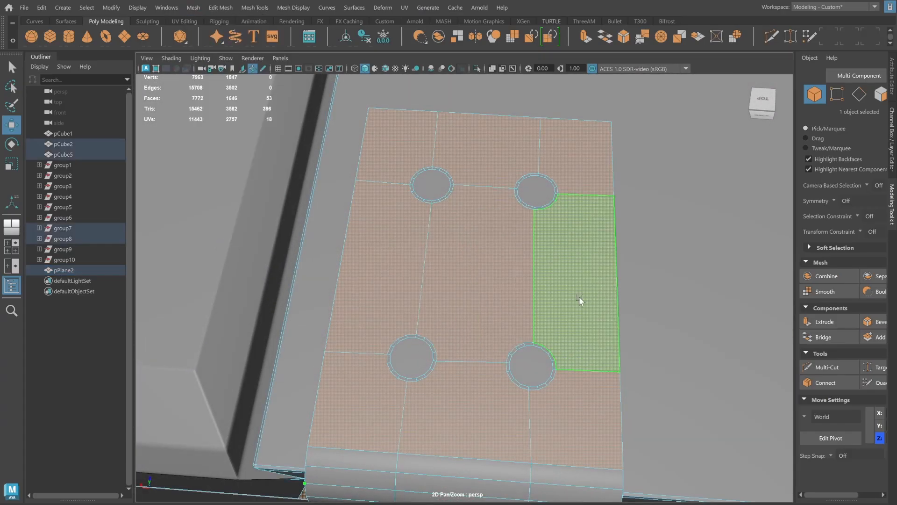
pyautogui.click(842, 93)
pyautogui.keyDown('alt'); pyautogui.moveTo(589, 206); pyautogui.dragTo(565, 206); pyautogui.keyUp('alt')
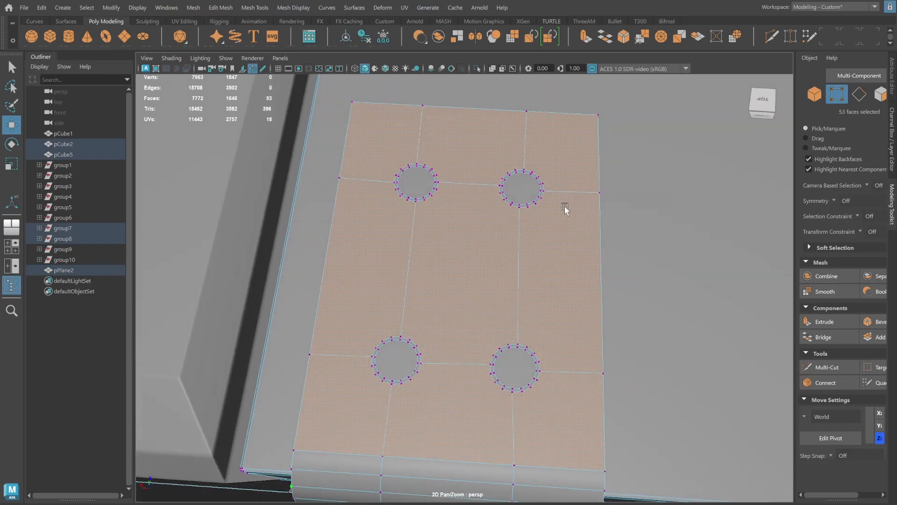
pyautogui.press('F8')
# Isolate only the hinge mesh in the perspective view.
pyautogui.hotkey('ctrl', '1')
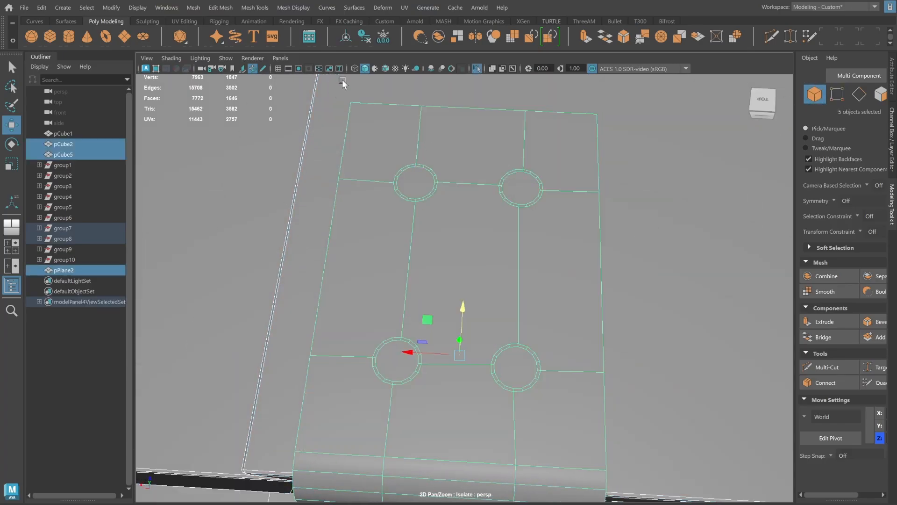
pyautogui.click(471, 249)
pyautogui.hotkey('ctrl', '1')
pyautogui.hotkey('ctrl', '1')
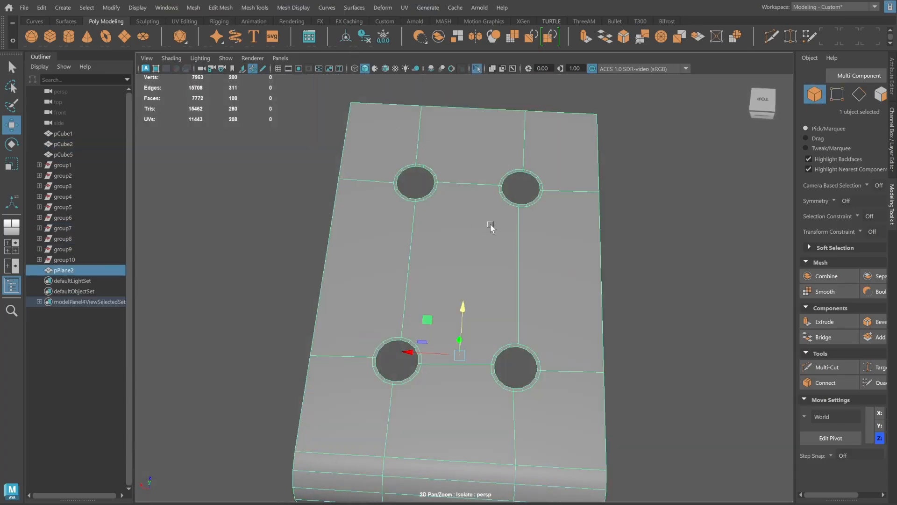
# Center the hinge's pivot, freeze its transformations and delete its history.
pyautogui.click(346, 38)
pyautogui.click(381, 39)
pyautogui.click(366, 38)
pyautogui.keyDown('alt'); pyautogui.moveTo(615, 176); pyautogui.dragTo(628, 176); pyautogui.keyUp('alt')
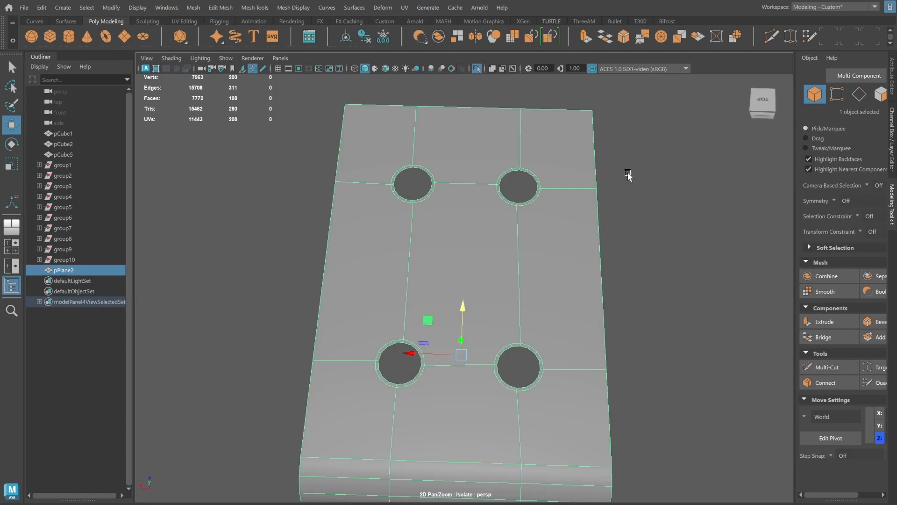
# Connect the first pair of facing rim vertices between the two left-hand holes along the plate, using Connect Components.
pyautogui.click(836, 97)
pyautogui.keyDown('alt'); pyautogui.moveTo(413, 224); pyautogui.dragTo(410, 210); pyautogui.keyUp('alt')
pyautogui.scroll(2, 410, 211)
pyautogui.press('q')
pyautogui.click(374, 363)
pyautogui.keyDown('shift'); pyautogui.click(387, 180); pyautogui.keyUp('shift')
pyautogui.keyDown('shift'); pyautogui.moveTo(391, 184); pyautogui.dragTo(383, 244, button='right'); pyautogui.keyUp('shift')
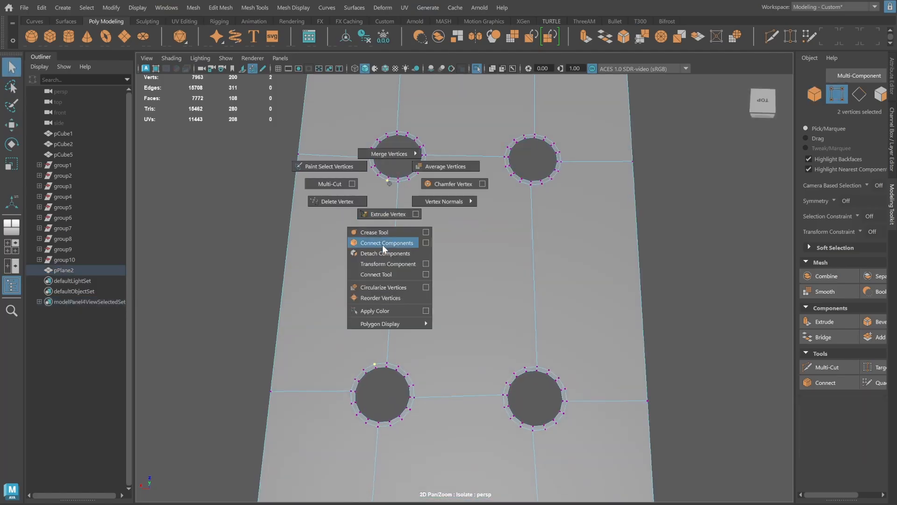
# Connect the other three pairs of facing rim vertices between the two left-hand holes.
pyautogui.click(378, 175)
pyautogui.keyDown('shift'); pyautogui.click(363, 369); pyautogui.keyUp('shift')
pyautogui.press('g')
pyautogui.click(399, 367)
pyautogui.keyDown('shift'); pyautogui.click(409, 178); pyautogui.keyUp('shift')
pyautogui.press('g')
pyautogui.click(418, 174)
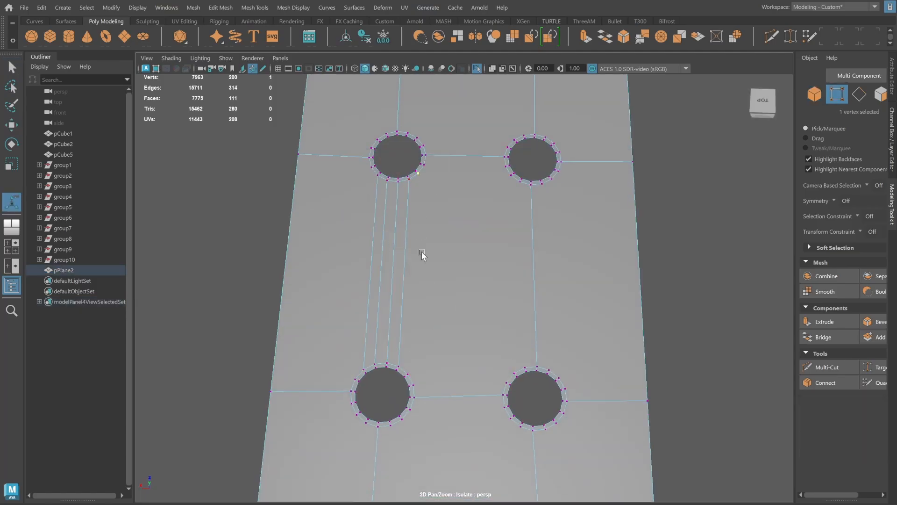
pyautogui.keyDown('shift'); pyautogui.click(408, 374); pyautogui.keyUp('shift')
pyautogui.press('g')
# Connect the facing rim vertices between the two right-hand holes and between the two holes nearest the bend.
pyautogui.click(520, 184)
pyautogui.keyDown('shift'); pyautogui.click(524, 366); pyautogui.keyUp('shift')
pyautogui.press('g')
pyautogui.keyDown('shift'); pyautogui.click(514, 371); pyautogui.keyUp('shift')
pyautogui.press('g')
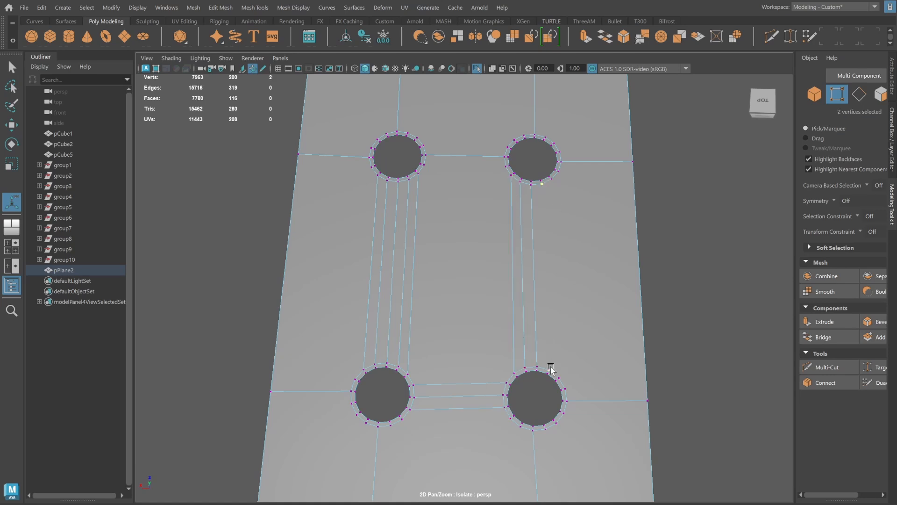
pyautogui.press('g')
# Connect the remaining facing rim vertices between the right-hand holes and those between the two holes nearest the plate's free end.
pyautogui.press('g')
pyautogui.click(423, 145)
pyautogui.keyDown('shift'); pyautogui.click(507, 146); pyautogui.keyUp('shift')
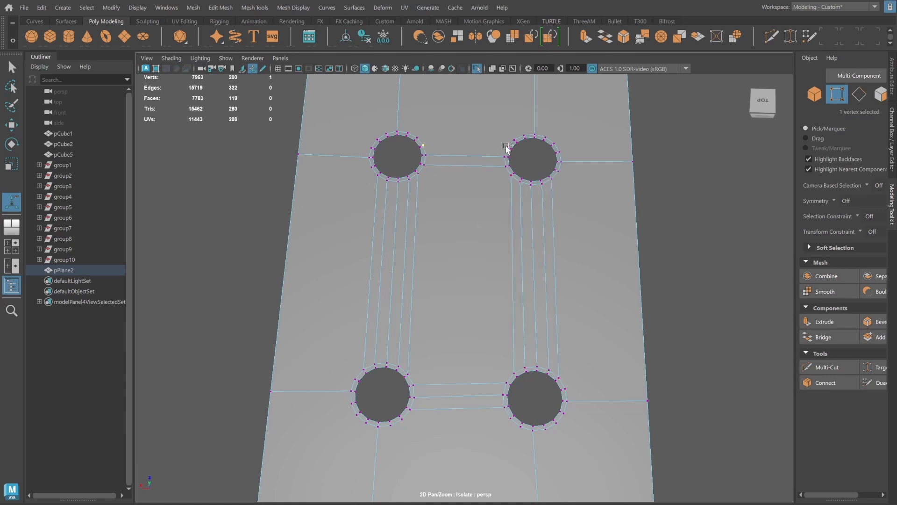
pyautogui.press('g')
pyautogui.click(417, 137)
pyautogui.keyDown('shift'); pyautogui.click(513, 140); pyautogui.keyUp('shift')
pyautogui.press('g')
# Connect the free-end holes' rims to the end-edge vertices, and the left one's outer rim vertices to its corner and side-edge vertices.
pyautogui.keyDown('alt'); pyautogui.moveTo(470, 146); pyautogui.dragTo(471, 164, button='middle'); pyautogui.keyUp('alt')
pyautogui.press('g')
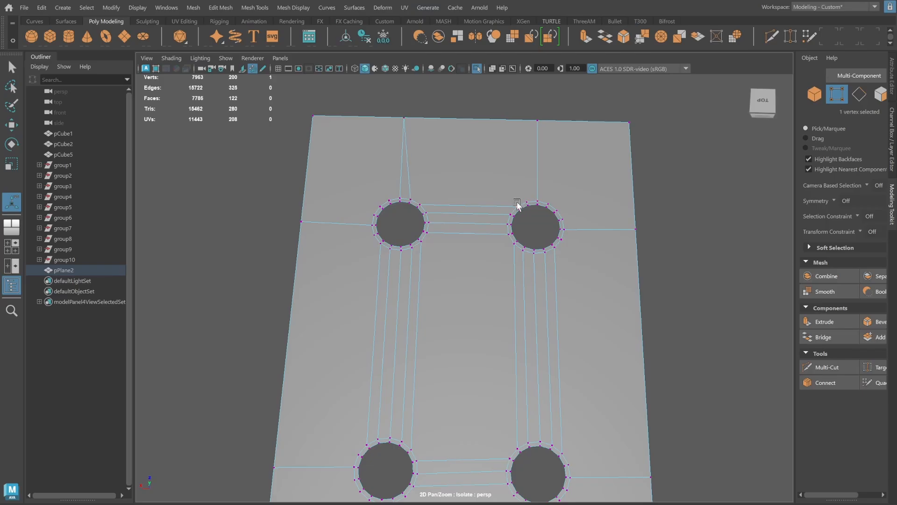
pyautogui.keyDown('shift'); pyautogui.click(527, 202); pyautogui.keyUp('shift')
pyautogui.press('g')
pyautogui.click(388, 199)
pyautogui.click(375, 214)
pyautogui.keyDown('shift'); pyautogui.click(304, 221); pyautogui.keyUp('shift')
pyautogui.press('g')
# Connect the right free-end hole's outer rim vertices to the plate's corner and side-edge vertices, and add the innermost edge between both holes.
pyautogui.click(549, 203)
pyautogui.keyDown('shift'); pyautogui.click(621, 124); pyautogui.keyUp('shift')
pyautogui.press('g')
pyautogui.click(556, 208)
pyautogui.keyDown('shift'); pyautogui.click(628, 122); pyautogui.keyUp('shift')
pyautogui.keyDown('shift'); pyautogui.click(513, 242); pyautogui.keyUp('shift')
pyautogui.press('g')
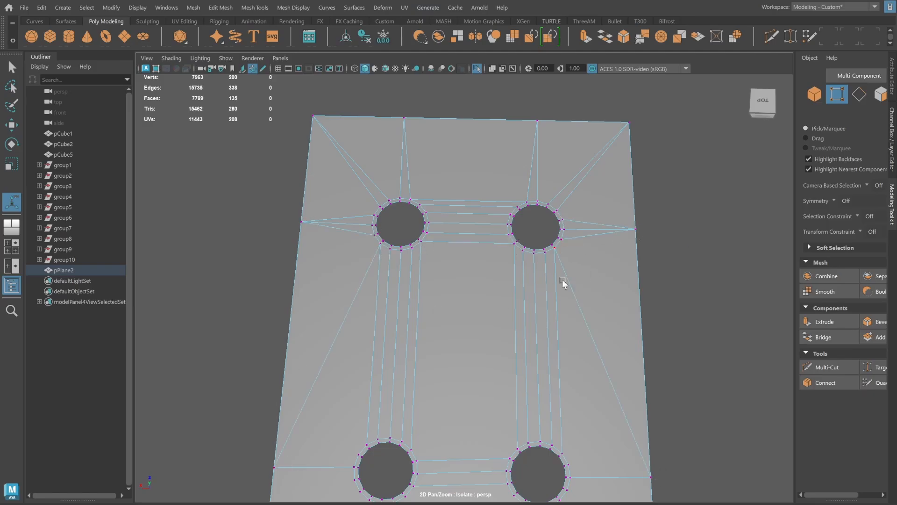
# Connect the remaining facing rim vertices between the two holes nearest the bend.
pyautogui.keyDown('alt'); pyautogui.moveTo(562, 282); pyautogui.dragTo(562, 215, button='middle'); pyautogui.keyUp('alt')
pyautogui.click(411, 374)
pyautogui.keyDown('shift'); pyautogui.click(517, 373); pyautogui.keyUp('shift')
pyautogui.press('g')
pyautogui.keyDown('alt'); pyautogui.moveTo(481, 381); pyautogui.dragTo(485, 344, button='middle'); pyautogui.keyUp('alt')
pyautogui.click(410, 381)
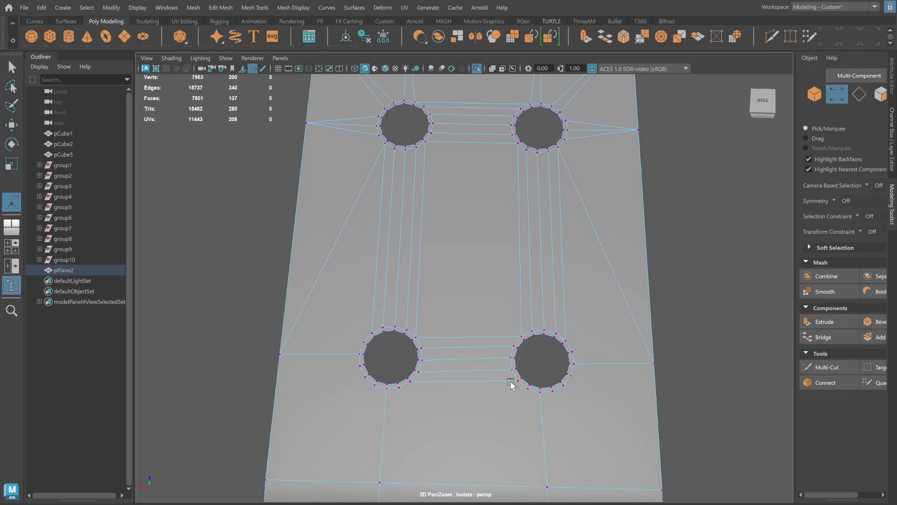
pyautogui.keyDown('shift'); pyautogui.click(545, 392); pyautogui.keyUp('shift')
pyautogui.press('g')
# Connect the outer rim vertices of the two holes nearest the bend to the adjacent bend-line, corner and side-edge vertices.
pyautogui.keyDown('shift'); pyautogui.click(368, 387); pyautogui.keyUp('shift')
pyautogui.press('g')
pyautogui.press('g')
pyautogui.click(648, 364)
pyautogui.press('g')
# Replace the extra corner edge at the left hole nearest the bend with an edge to the bend-line vertex below the hole.
pyautogui.click(859, 94)
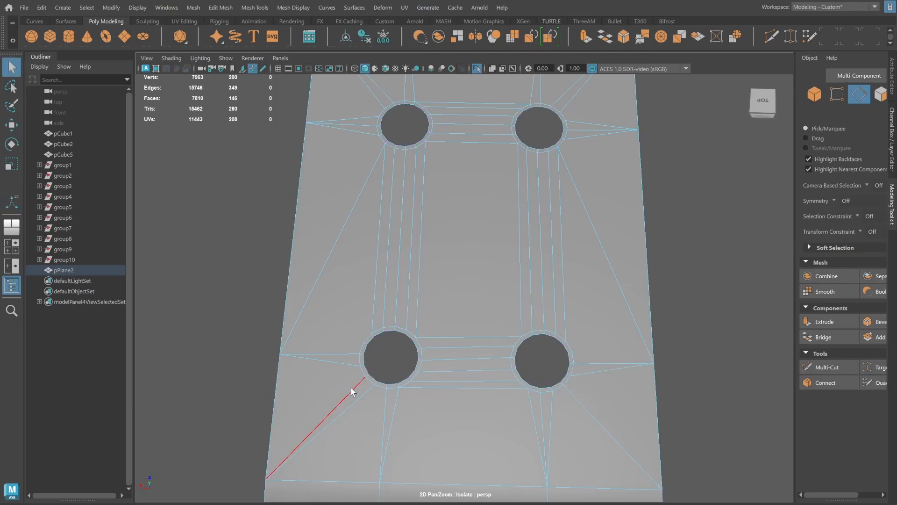
pyautogui.click(350, 389)
pyautogui.hotkey('ctrl', 'Delete')
pyautogui.click(835, 95)
pyautogui.click(374, 384)
pyautogui.keyDown('shift'); pyautogui.click(379, 481); pyautogui.keyUp('shift')
pyautogui.press('g')
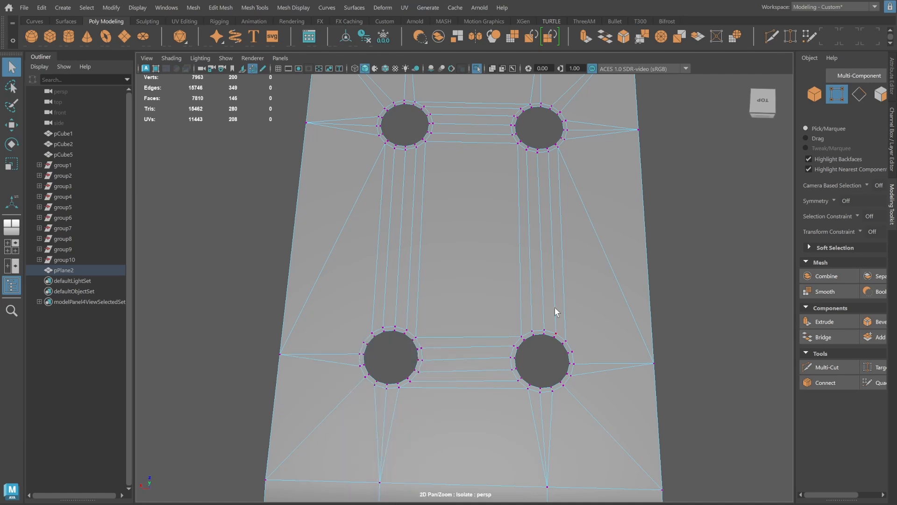
# Check the hinge with Cleanup and connect the upper outer rim vertices of the two holes nearest the bend to the side-edge vertices.
pyautogui.keyDown('alt'); pyautogui.moveTo(554, 307); pyautogui.dragTo(444, 243, button='right'); pyautogui.keyUp('alt')
pyautogui.click(193, 8)
pyautogui.click(205, 251)
pyautogui.click(835, 94)
pyautogui.click(535, 326)
pyautogui.keyDown('shift'); pyautogui.click(592, 333); pyautogui.keyUp('shift')
pyautogui.keyDown('shift'); pyautogui.moveTo(597, 334); pyautogui.dragTo(594, 390, button='right'); pyautogui.keyUp('shift')
pyautogui.click(397, 320)
pyautogui.keyDown('shift'); pyautogui.click(341, 327); pyautogui.keyUp('shift')
pyautogui.press('g')
# Run Cleanup again and inspect the hinge for remaining problem faces.
pyautogui.press('F8')
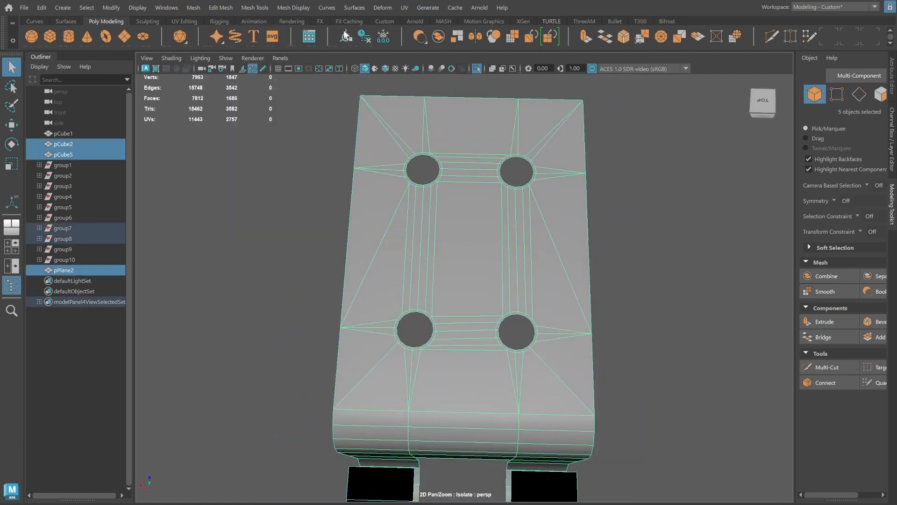
pyautogui.click(198, 9)
pyautogui.click(253, 252)
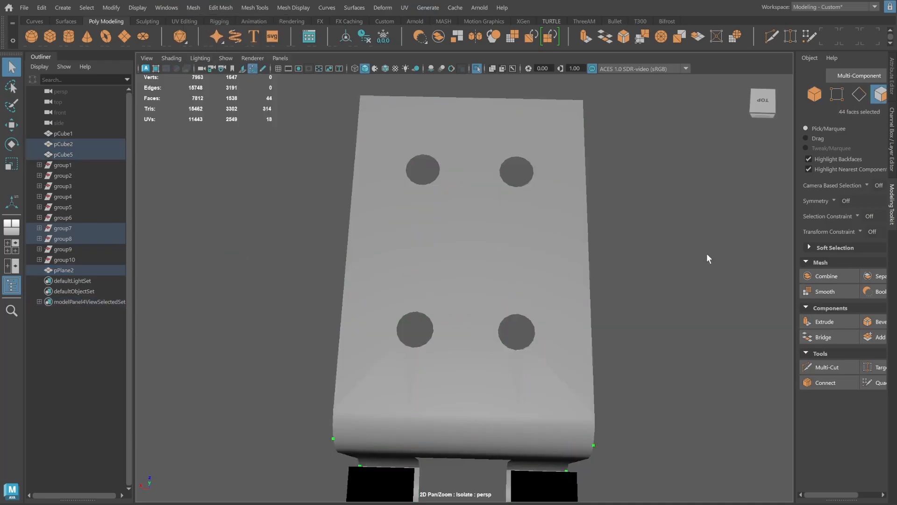
pyautogui.keyDown('alt'); pyautogui.moveTo(707, 253); pyautogui.dragTo(394, 299); pyautogui.keyUp('alt')
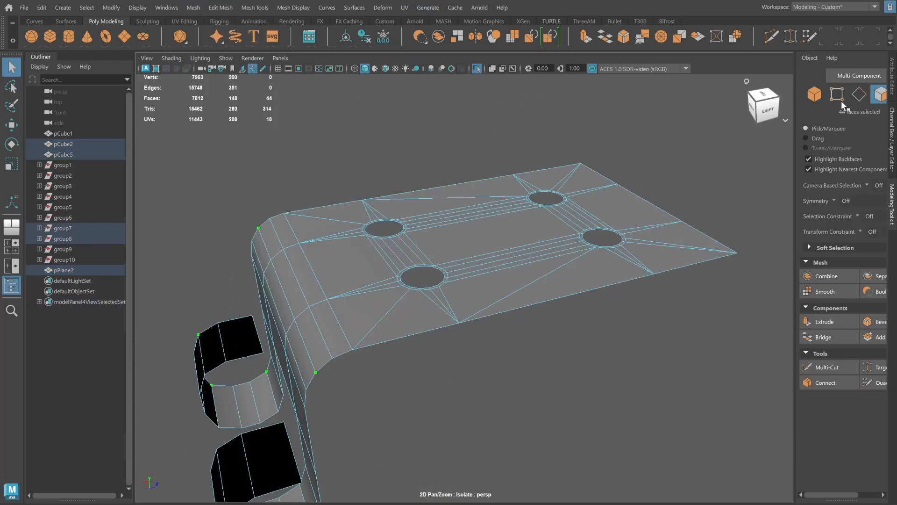
# Harden all edges across the hinge's flat plate around the four screw holes.
pyautogui.click(859, 94)
pyautogui.moveTo(473, 296)
pyautogui.keyDown('alt'); pyautogui.mouseDown()
pyautogui.moveTo(459, 297)
pyautogui.moveTo(479, 308)
pyautogui.moveTo(467, 299)
pyautogui.mouseUp(); pyautogui.keyUp('alt')
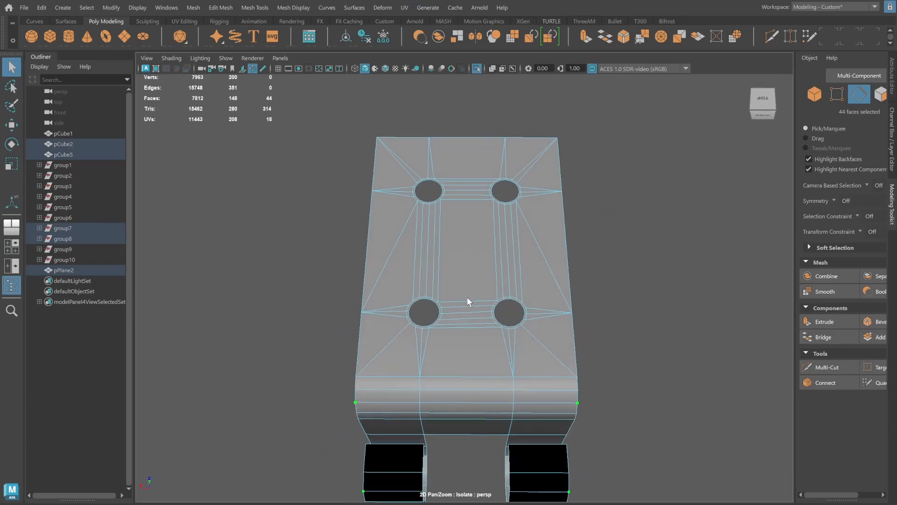
pyautogui.moveTo(343, 159); pyautogui.dragTo(629, 354)
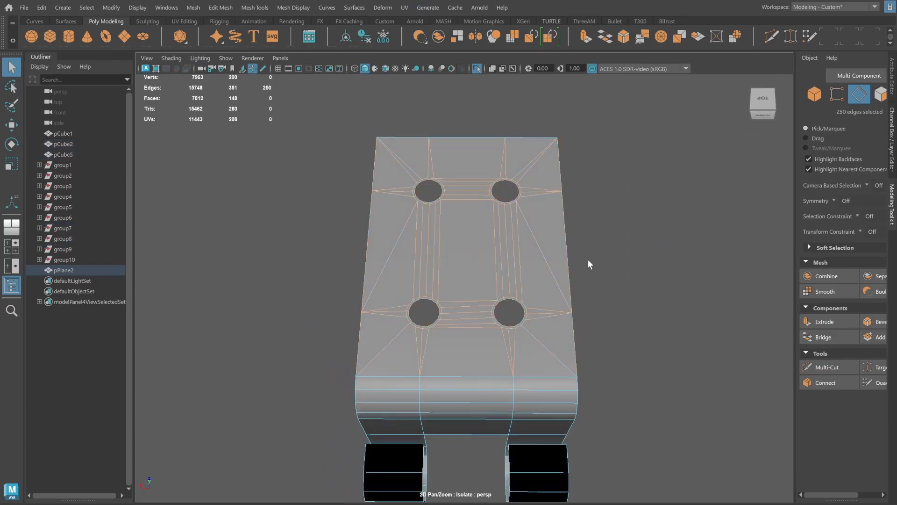
pyautogui.keyDown('shift'); pyautogui.moveTo(588, 260); pyautogui.dragTo(688, 257, button='right'); pyautogui.keyUp('shift')
pyautogui.click(598, 357)
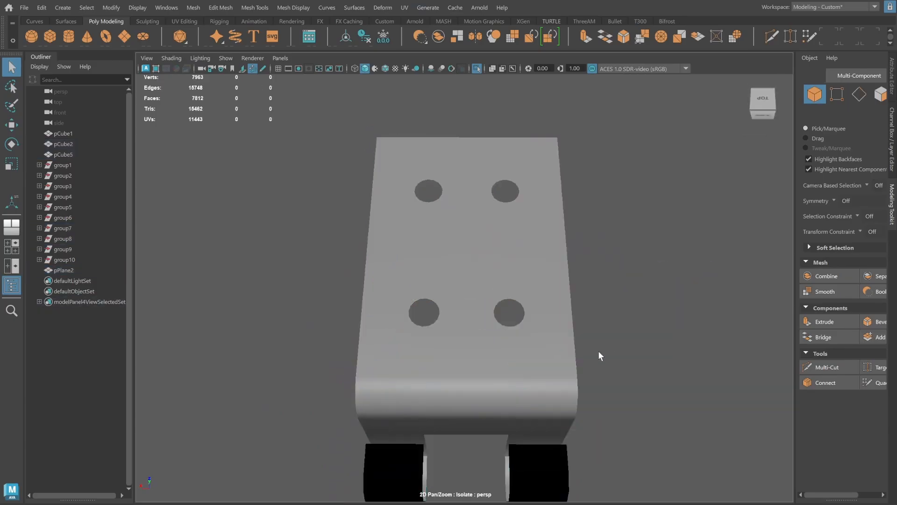
# Turn off isolation to show the whole case and duplicate the hinge.
pyautogui.keyDown('alt'); pyautogui.moveTo(599, 356); pyautogui.dragTo(551, 335); pyautogui.keyUp('alt')
pyautogui.hotkey('ctrl', '1')
pyautogui.keyDown('alt'); pyautogui.moveTo(551, 331); pyautogui.dragTo(417, 301, button='right'); pyautogui.keyUp('alt')
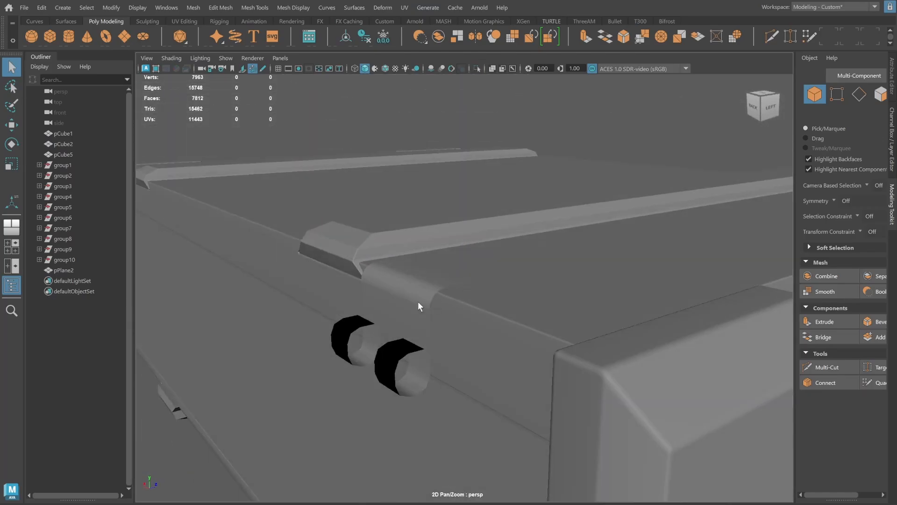
pyautogui.click(418, 301)
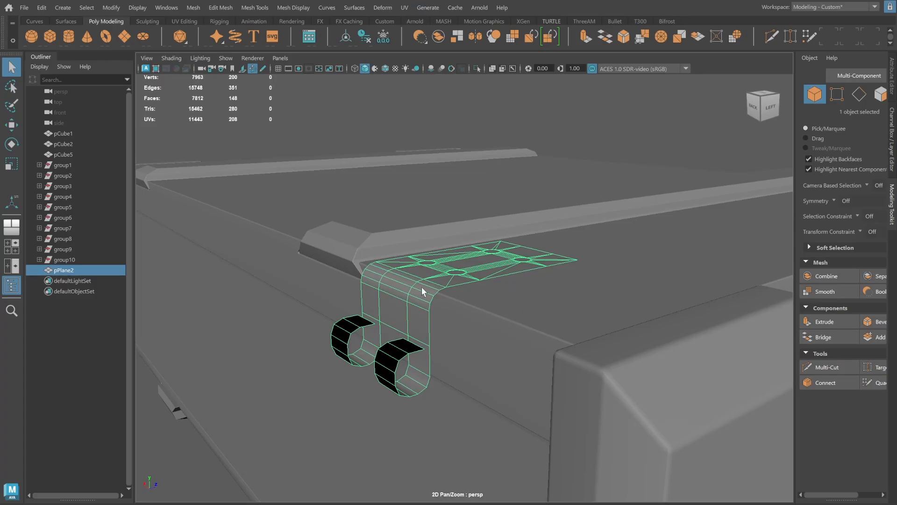
pyautogui.keyDown('alt'); pyautogui.moveTo(422, 287); pyautogui.dragTo(439, 290); pyautogui.keyUp('alt')
pyautogui.hotkey('ctrl', 'd')
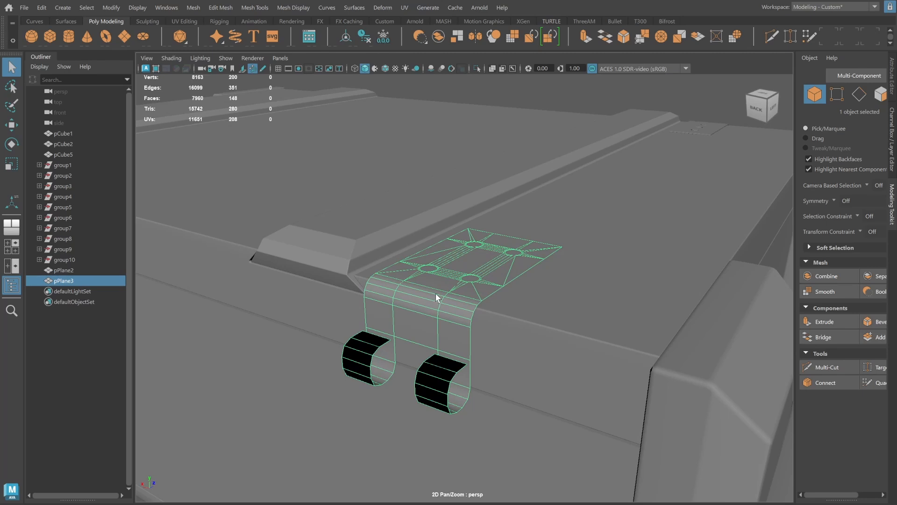
# Rotate the duplicated hinge to -270 in X and -180 in Y.
pyautogui.press('e')
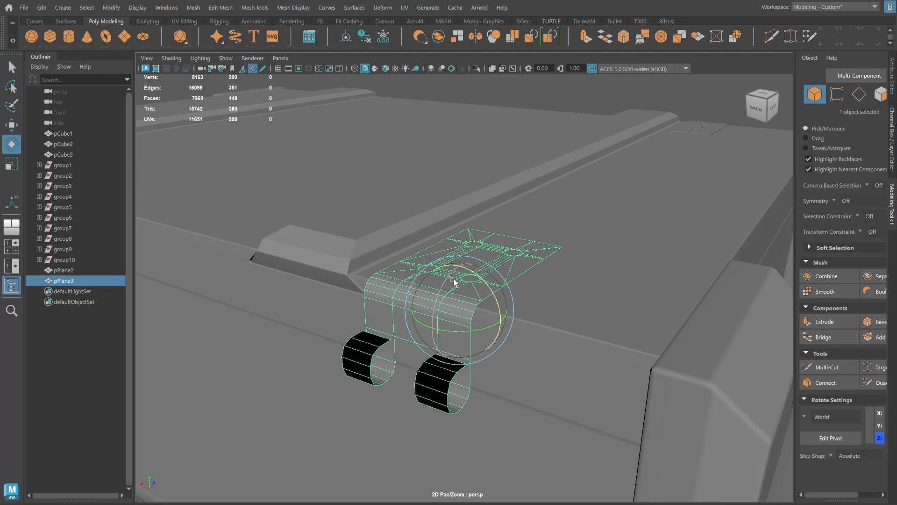
pyautogui.moveTo(488, 294); pyautogui.dragTo(463, 392)
pyautogui.click(891, 135)
pyautogui.click(867, 113)
pyautogui.write('-270')
pyautogui.press('Return')
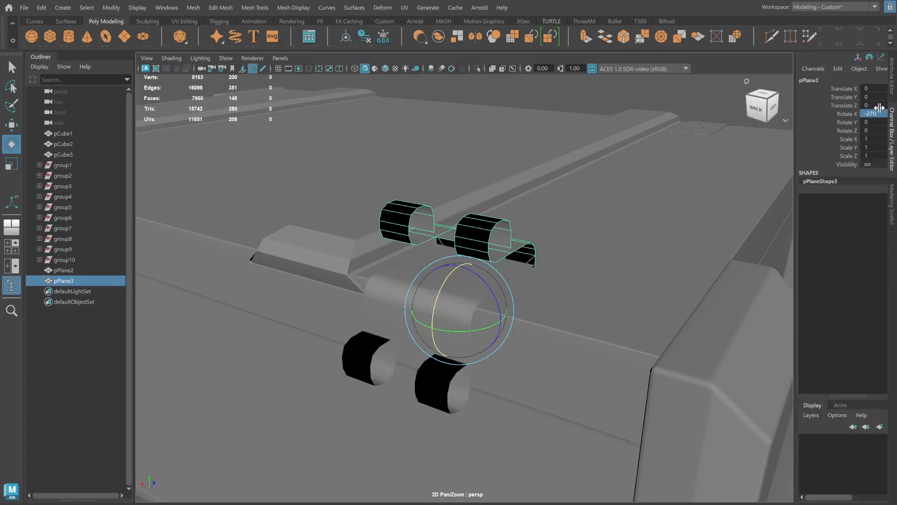
pyautogui.moveTo(385, 339); pyautogui.dragTo(311, 340)
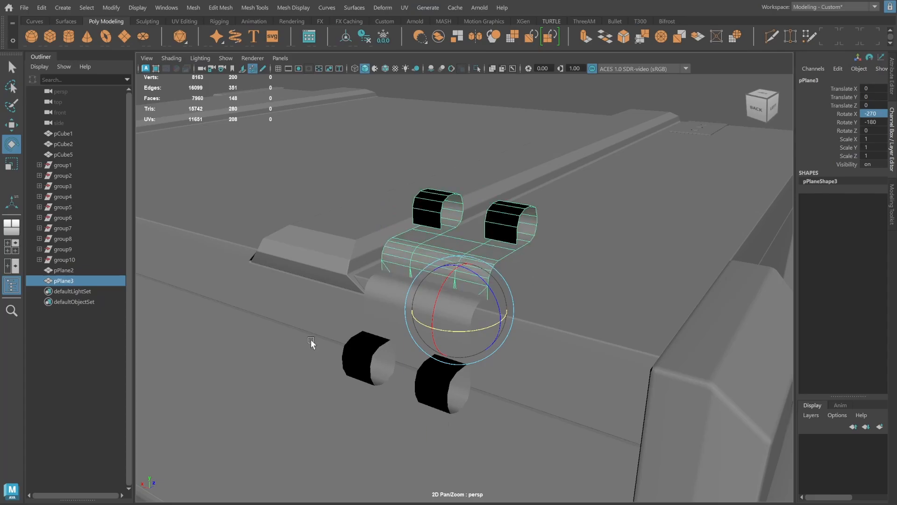
# Move the duplicated hinge below the original on the case's back, to Translate Y -0.938 and Translate Z -0.945.
pyautogui.press('w')
pyautogui.moveTo(448, 279); pyautogui.dragTo(435, 401, button='middle')
pyautogui.moveTo(435, 399)
pyautogui.mouseDown()
pyautogui.moveTo(437, 419)
pyautogui.moveTo(434, 403)
pyautogui.mouseUp()
pyautogui.keyDown('alt'); pyautogui.moveTo(435, 403); pyautogui.dragTo(444, 301, button='middle'); pyautogui.keyUp('alt')
pyautogui.moveTo(509, 331); pyautogui.dragTo(437, 367)
pyautogui.moveTo(408, 338); pyautogui.dragTo(402, 310)
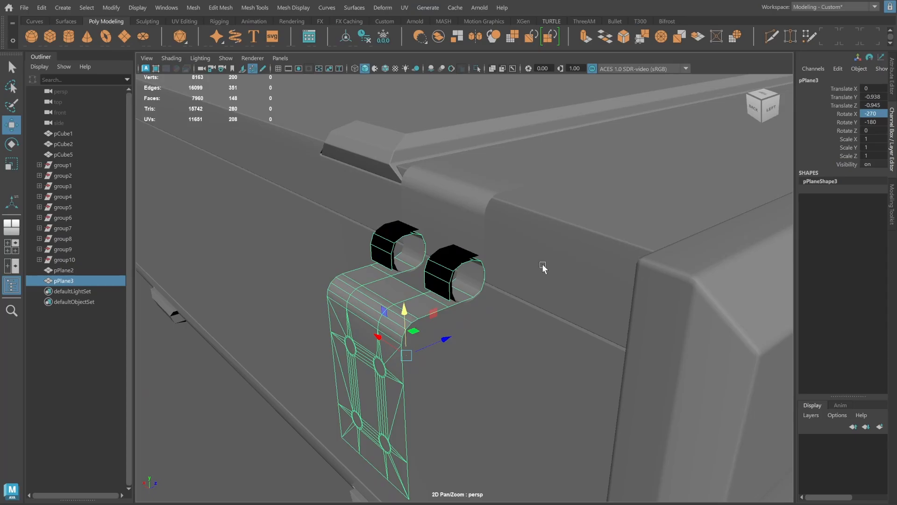
# Set the duplicated hinge's Rotate Y to 0.
pyautogui.keyDown('alt'); pyautogui.moveTo(437, 280); pyautogui.dragTo(454, 267); pyautogui.keyUp('alt')
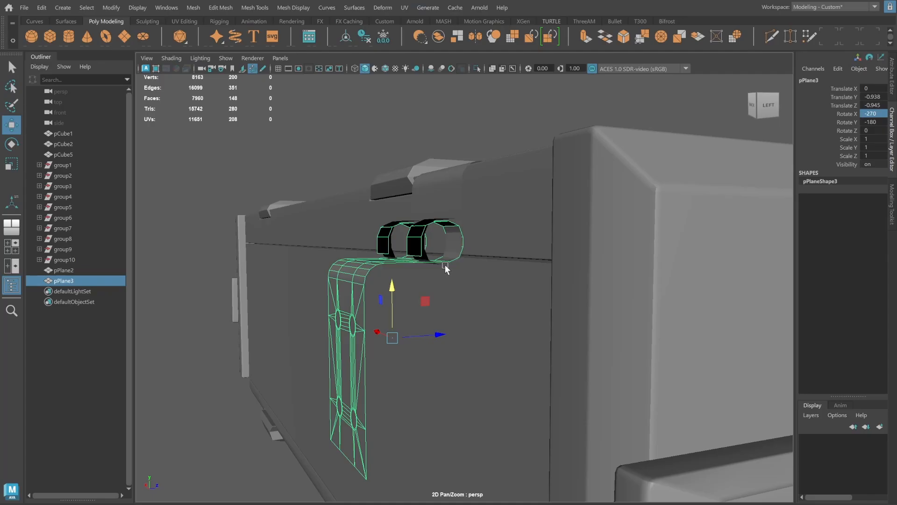
pyautogui.press('e')
pyautogui.moveTo(423, 351); pyautogui.dragTo(268, 367)
pyautogui.keyDown('alt'); pyautogui.moveTo(451, 273); pyautogui.dragTo(489, 281); pyautogui.keyUp('alt')
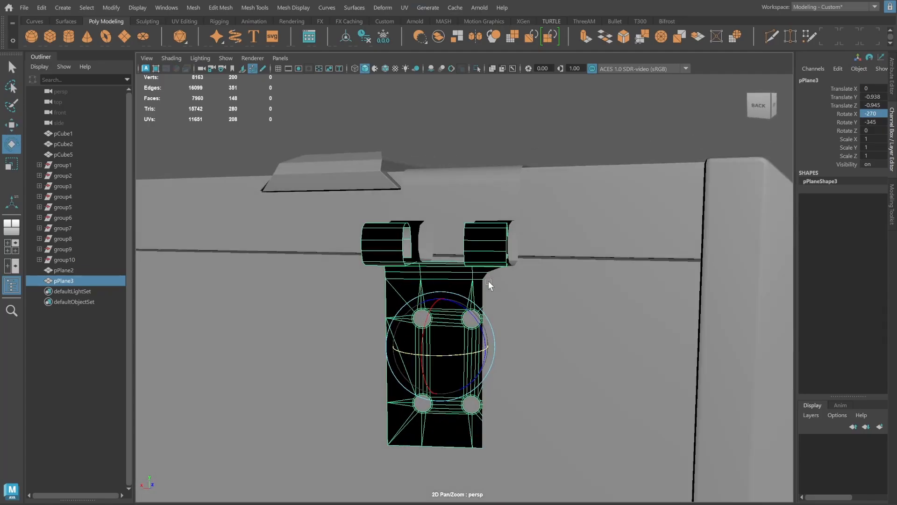
pyautogui.hotkey('ctrl', 'z')
pyautogui.write('0')
pyautogui.press('Return')
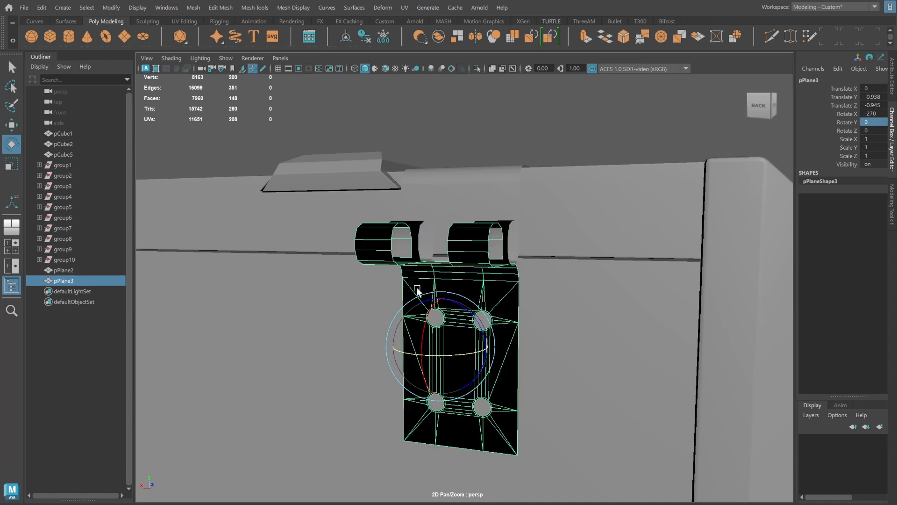
# Shift the duplicated hinge to Translate Y -0.969 and Translate Z -0.901, toward the case's back wall.
pyautogui.press(']')
pyautogui.press('w')
pyautogui.moveTo(412, 302); pyautogui.dragTo(406, 225)
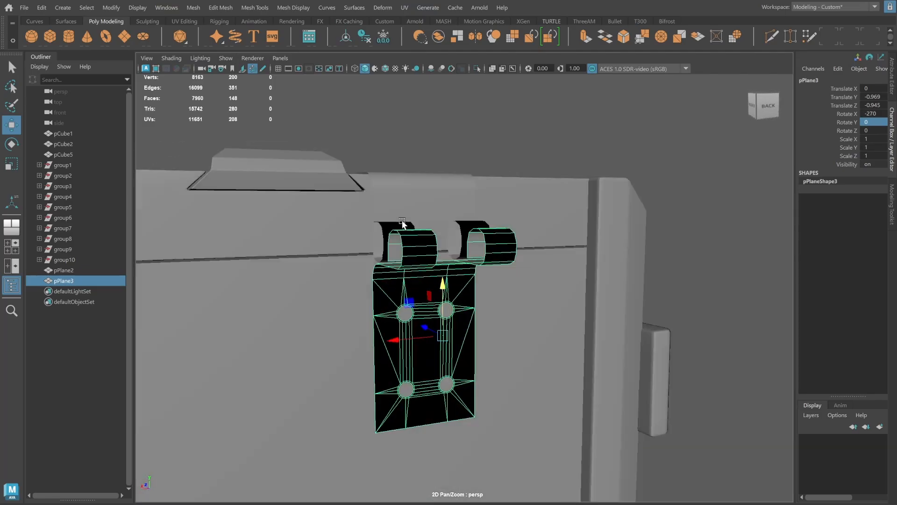
pyautogui.press('[')
pyautogui.moveTo(399, 343); pyautogui.dragTo(395, 342)
pyautogui.keyDown('alt'); pyautogui.moveTo(411, 290); pyautogui.dragTo(450, 315); pyautogui.keyUp('alt')
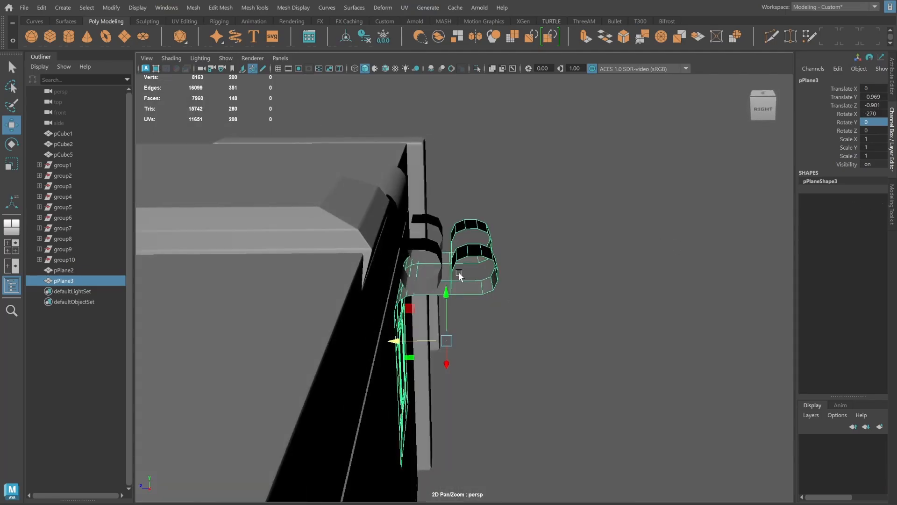
# Delete the rounded knuckle faces from the duplicated hinge, keeping its plate and bend.
pyautogui.keyDown('alt'); pyautogui.moveTo(459, 273); pyautogui.dragTo(472, 238); pyautogui.keyUp('alt')
pyautogui.click(891, 204)
pyautogui.click(880, 93)
pyautogui.keyDown('alt'); pyautogui.moveTo(491, 201); pyautogui.dragTo(472, 186); pyautogui.keyUp('alt')
pyautogui.moveTo(437, 178); pyautogui.dragTo(614, 331)
pyautogui.keyDown('ctrl'); pyautogui.moveTo(384, 152); pyautogui.dragTo(437, 331); pyautogui.keyUp('ctrl')
pyautogui.press('Delete')
pyautogui.click(814, 93)
pyautogui.keyDown('alt'); pyautogui.moveTo(527, 326); pyautogui.dragTo(413, 323); pyautogui.keyUp('alt')
pyautogui.press('f')
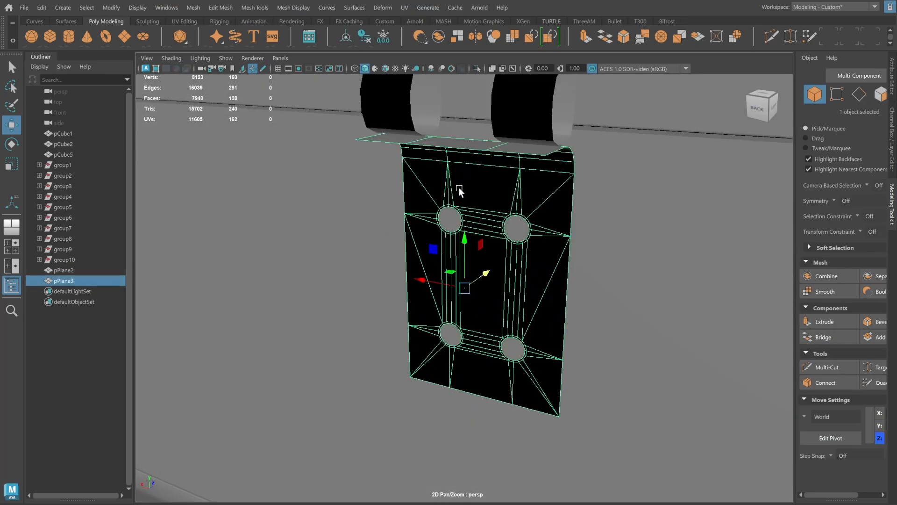
# Delete the outer face strips on both sides of the duplicate's bend, leaving only the middle tab.
pyautogui.keyDown('alt'); pyautogui.moveTo(458, 189); pyautogui.dragTo(735, 154); pyautogui.keyUp('alt')
pyautogui.click(873, 99)
pyautogui.keyDown('alt'); pyautogui.moveTo(545, 180); pyautogui.dragTo(544, 186); pyautogui.keyUp('alt')
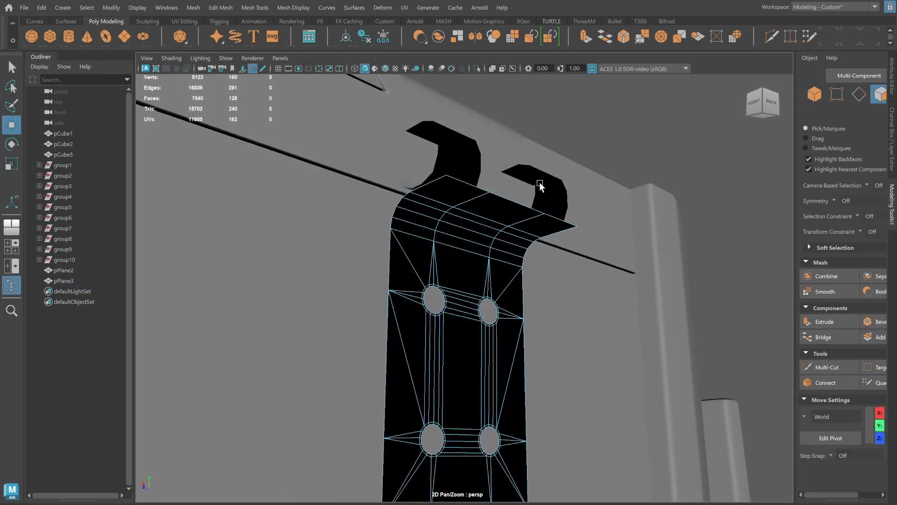
pyautogui.click(441, 187)
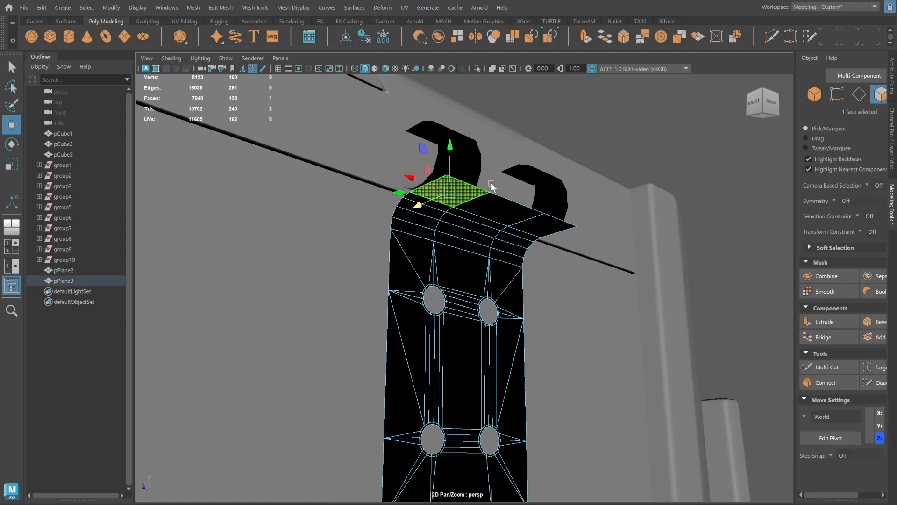
pyautogui.press('q')
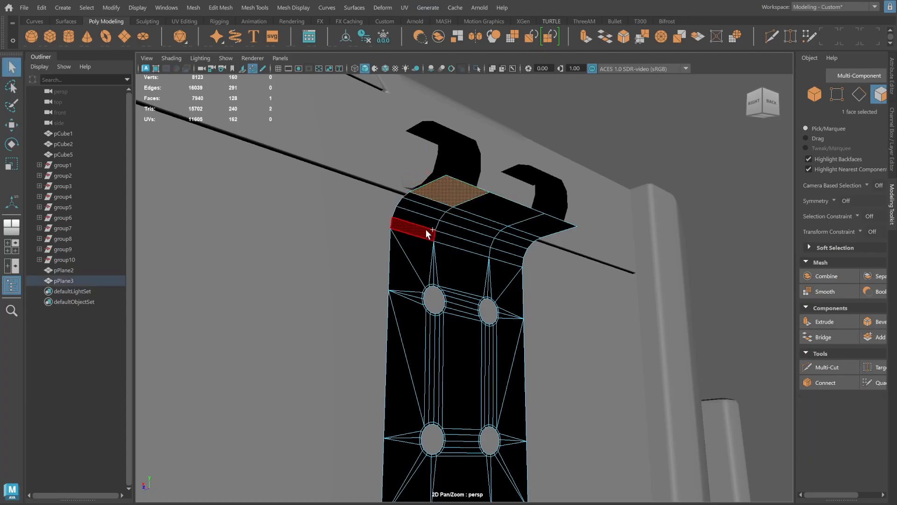
pyautogui.keyDown('shift'); pyautogui.doubleClick(426, 223); pyautogui.keyUp('shift')
pyautogui.keyDown('shift'); pyautogui.click(550, 215); pyautogui.keyUp('shift')
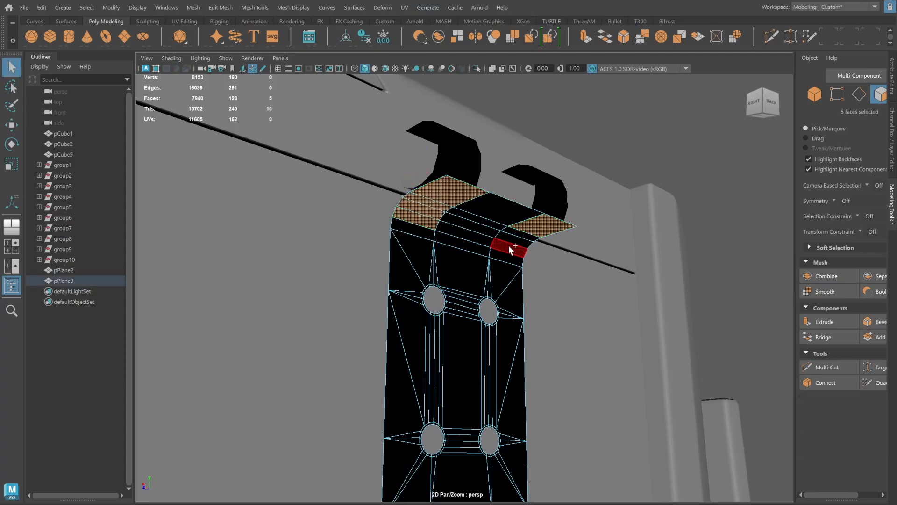
pyautogui.press('Delete')
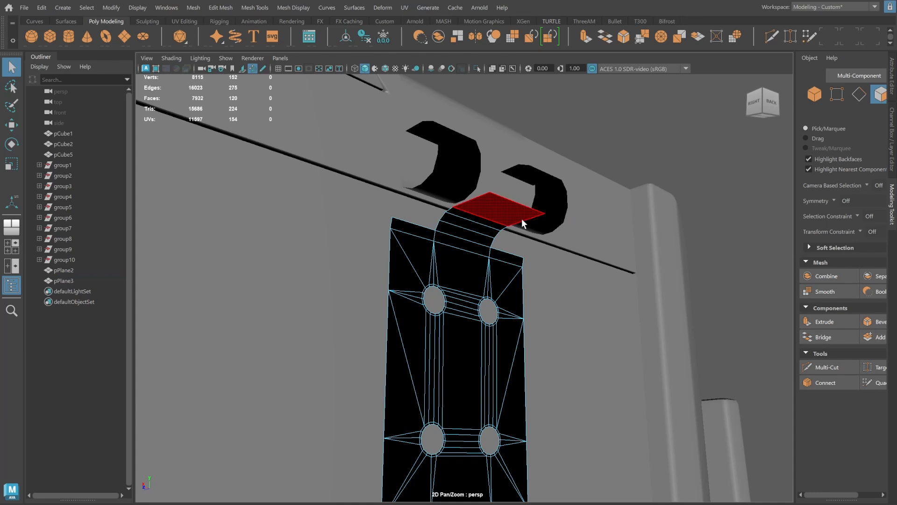
# Raise the duplicated plate in Y so its middle tab sits between the original hinge's two knuckles.
pyautogui.keyDown('alt'); pyautogui.moveTo(522, 218); pyautogui.dragTo(575, 224); pyautogui.keyUp('alt')
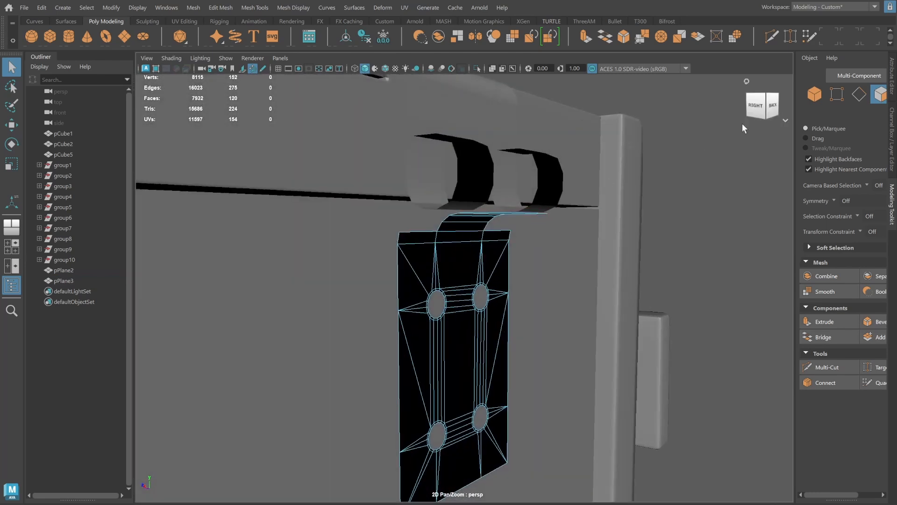
pyautogui.click(814, 94)
pyautogui.press('w')
pyautogui.moveTo(489, 308); pyautogui.dragTo(444, 293)
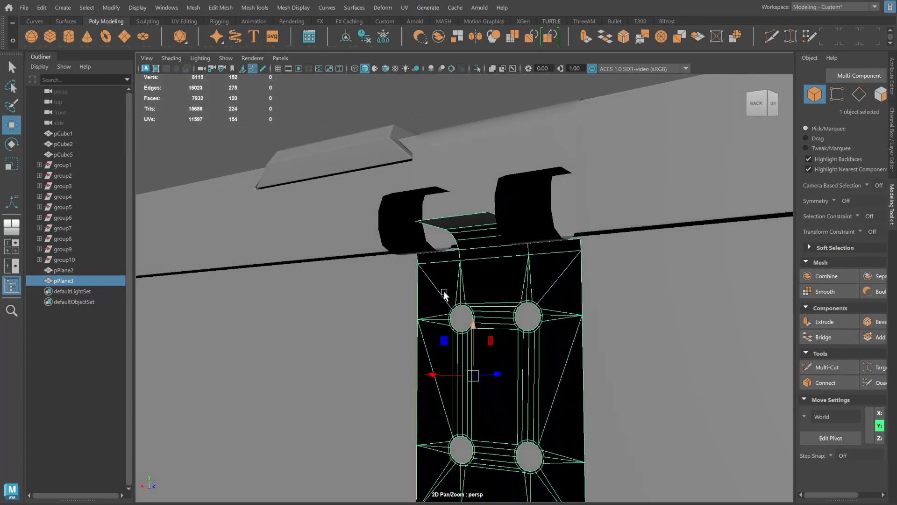
# Isolate both hinge halves together in the side view, framed on their profiles.
pyautogui.press('space')
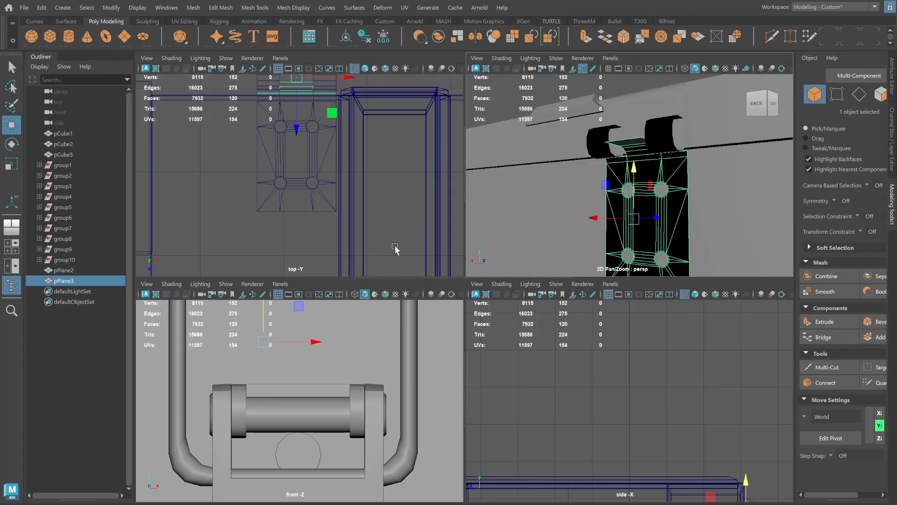
pyautogui.keyDown('shift'); pyautogui.click(653, 146); pyautogui.keyUp('shift')
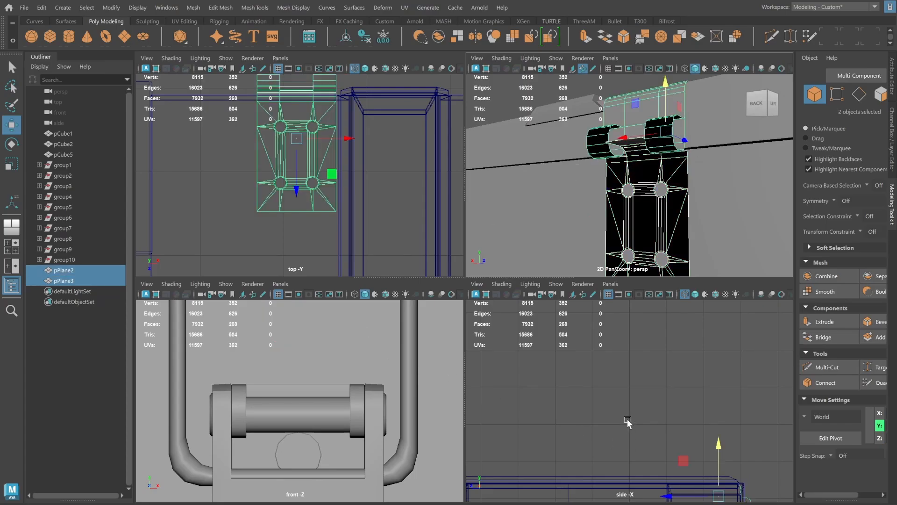
pyautogui.press('f')
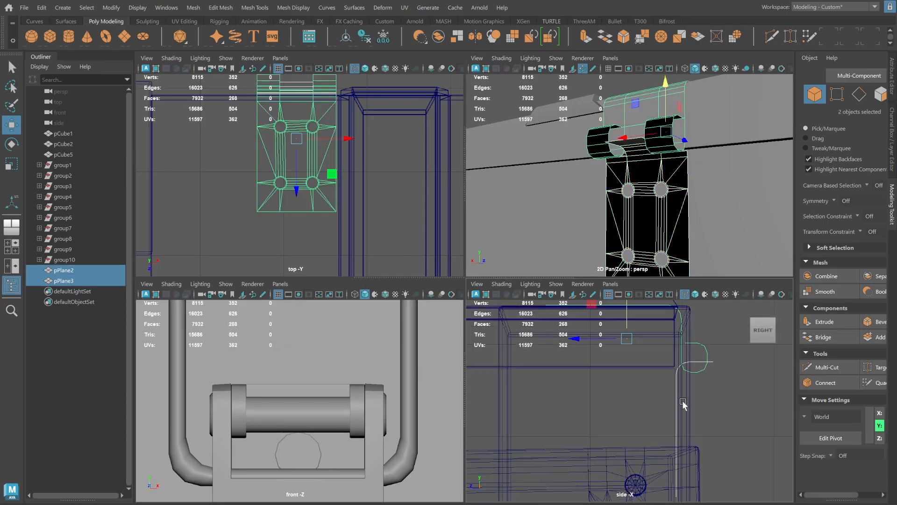
pyautogui.hotkey('ctrl', '1')
pyautogui.press('space')
pyautogui.keyDown('alt'); pyautogui.moveTo(598, 342); pyautogui.dragTo(592, 358, button='middle'); pyautogui.keyUp('alt')
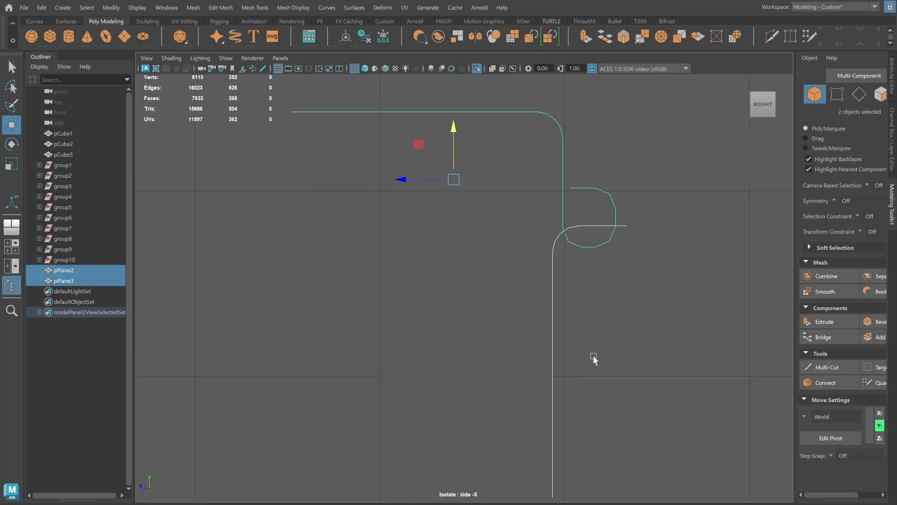
# Lower the bend and tab vertices of the lower hinge half in Y to the underside of the knuckles.
pyautogui.click(553, 321)
pyautogui.keyDown('alt'); pyautogui.moveTo(578, 296); pyautogui.dragTo(559, 320, button='middle'); pyautogui.keyUp('alt')
pyautogui.click(836, 94)
pyautogui.moveTo(486, 224); pyautogui.dragTo(626, 279)
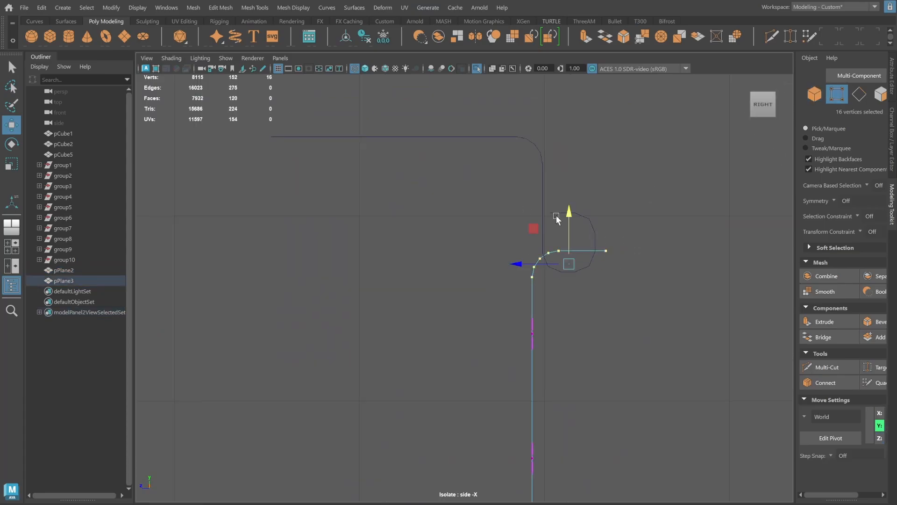
pyautogui.keyDown('alt'); pyautogui.moveTo(567, 207); pyautogui.dragTo(710, 215, button='right'); pyautogui.keyUp('alt')
pyautogui.keyDown('alt'); pyautogui.moveTo(709, 215); pyautogui.dragTo(668, 221, button='middle'); pyautogui.keyUp('alt')
pyautogui.moveTo(565, 208); pyautogui.dragTo(565, 235)
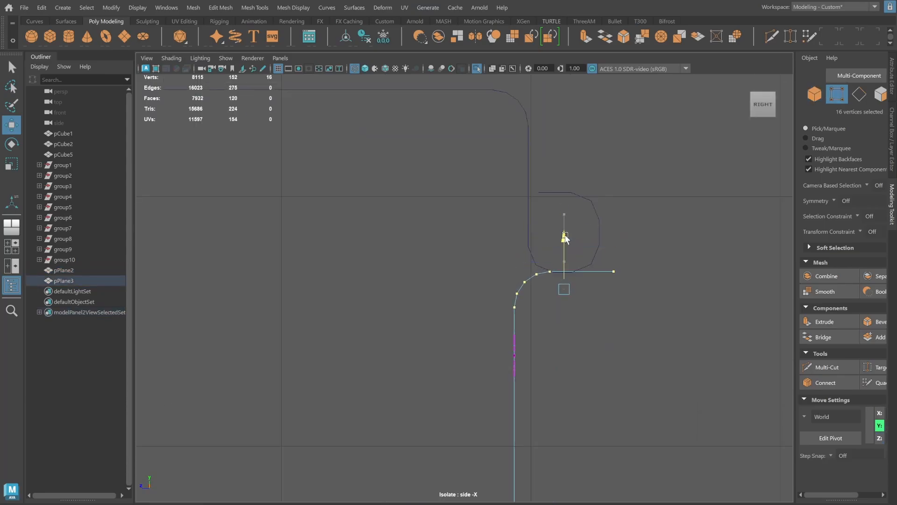
pyautogui.hotkey('ctrl', 'z')
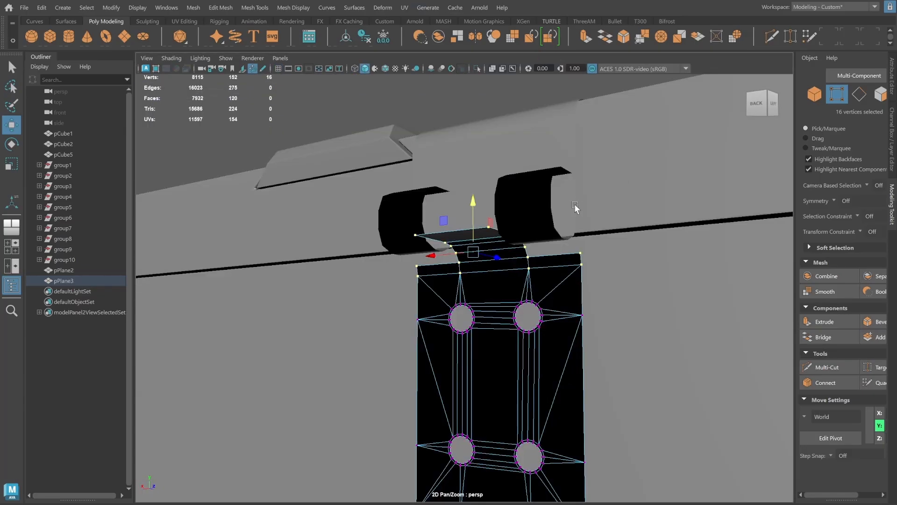
# Pull the tab's free edge back in Z and extrude it upward to the height of the knuckles' top.
pyautogui.keyDown('alt'); pyautogui.moveTo(579, 206); pyautogui.dragTo(420, 249); pyautogui.keyUp('alt')
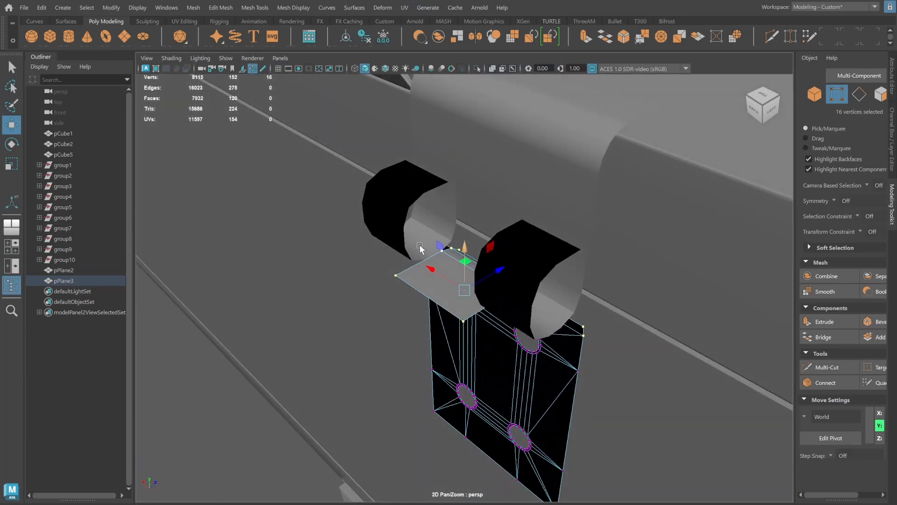
pyautogui.press('F10')
pyautogui.click(482, 262)
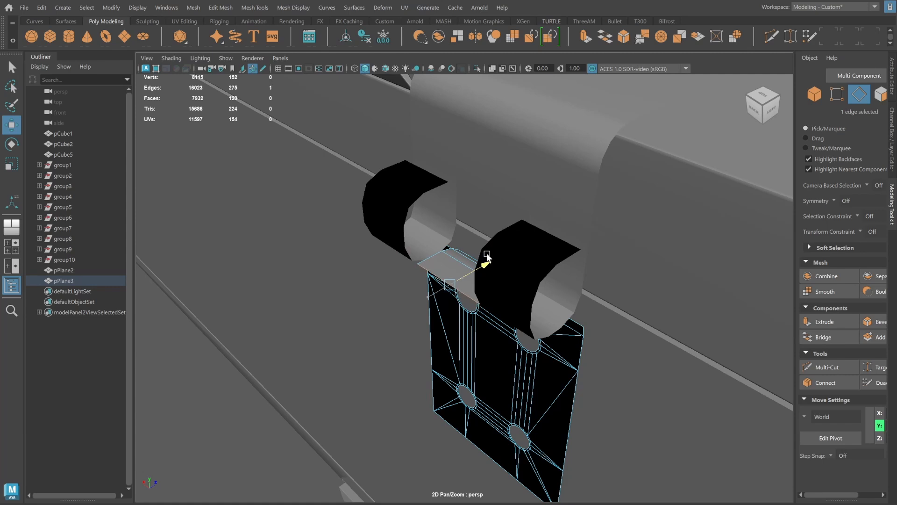
pyautogui.keyDown('alt'); pyautogui.moveTo(487, 256); pyautogui.dragTo(505, 195); pyautogui.keyUp('alt')
pyautogui.keyDown('shift'); pyautogui.rightClick(502, 179); pyautogui.keyUp('shift')
pyautogui.click(500, 214)
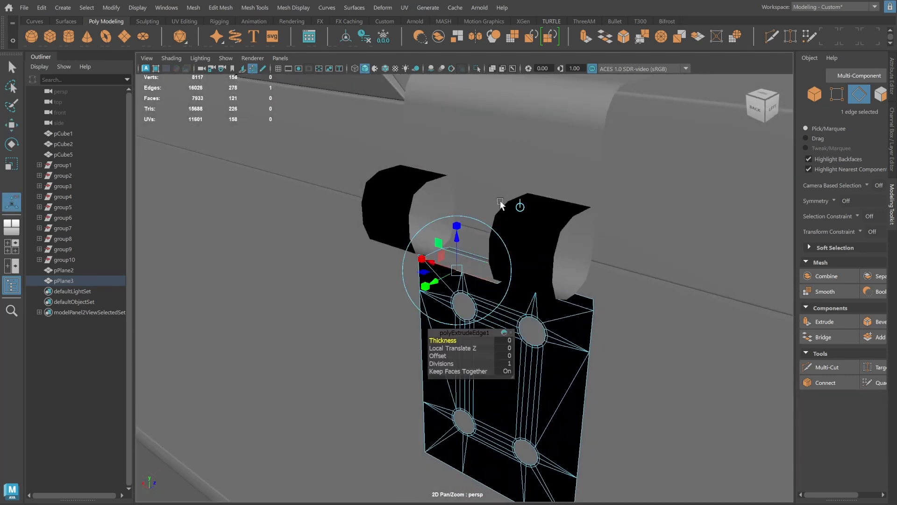
pyautogui.scroll(5, 568, 232)
pyautogui.click(499, 263)
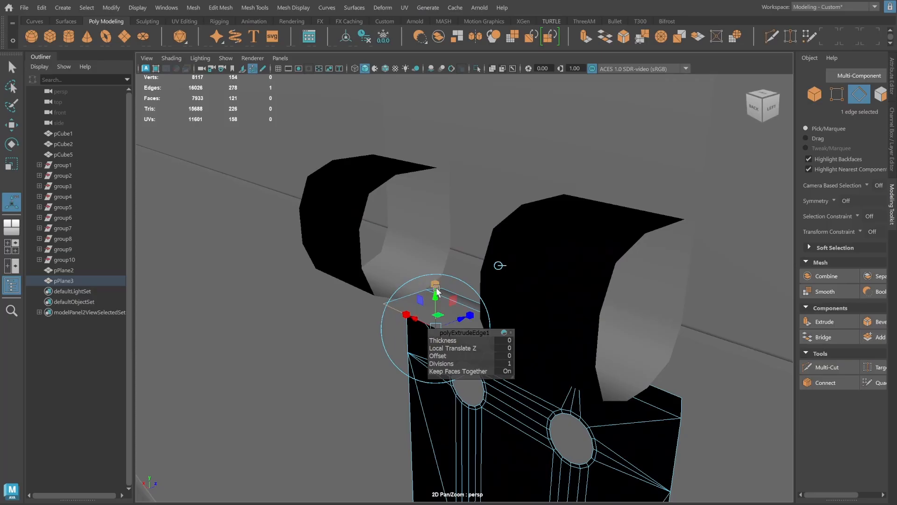
pyautogui.moveTo(436, 291); pyautogui.dragTo(544, 115)
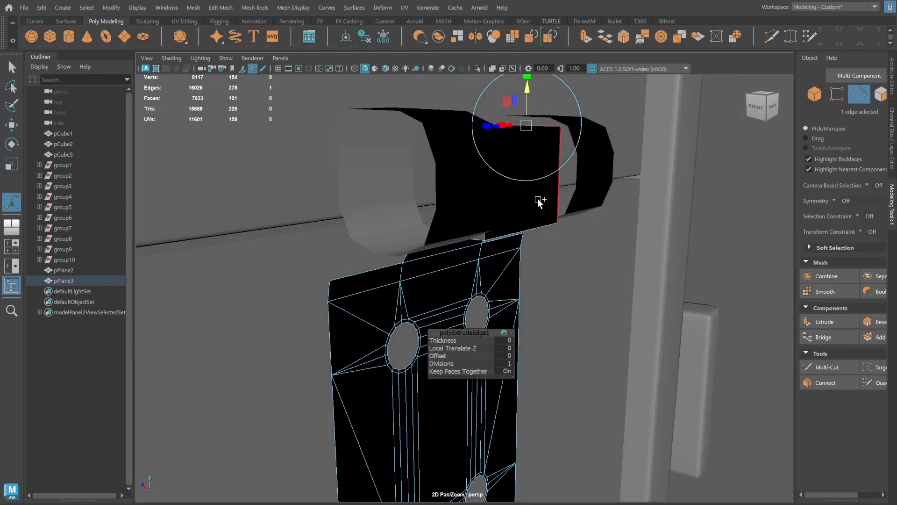
# Shift the upright tab face's upper and lower edges in Z to line up with the knuckles' outermost side.
pyautogui.keyDown('shift'); pyautogui.click(537, 220); pyautogui.keyUp('shift')
pyautogui.keyDown('alt'); pyautogui.moveTo(572, 189); pyautogui.dragTo(572, 221); pyautogui.keyUp('alt')
pyautogui.moveTo(564, 134); pyautogui.dragTo(583, 136)
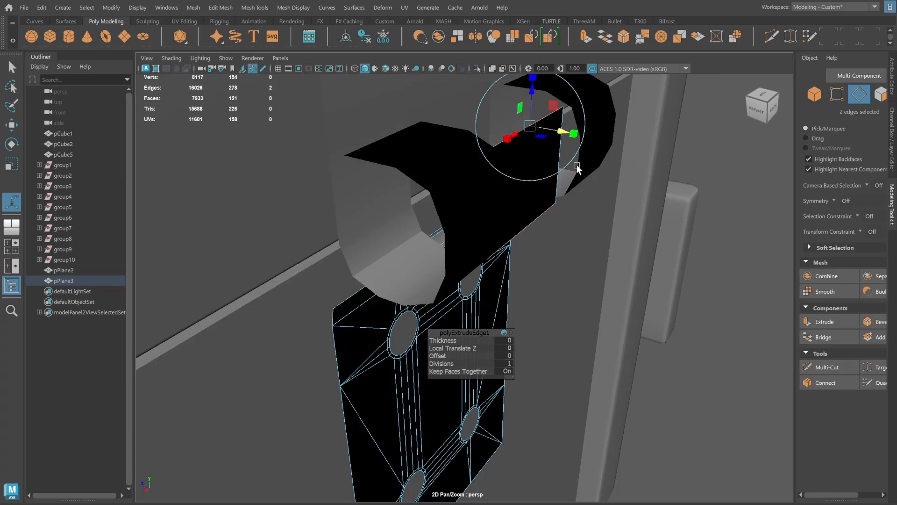
pyautogui.keyDown('alt'); pyautogui.moveTo(575, 170); pyautogui.dragTo(573, 159); pyautogui.keyUp('alt')
pyautogui.press('w')
pyautogui.moveTo(531, 179); pyautogui.dragTo(567, 160)
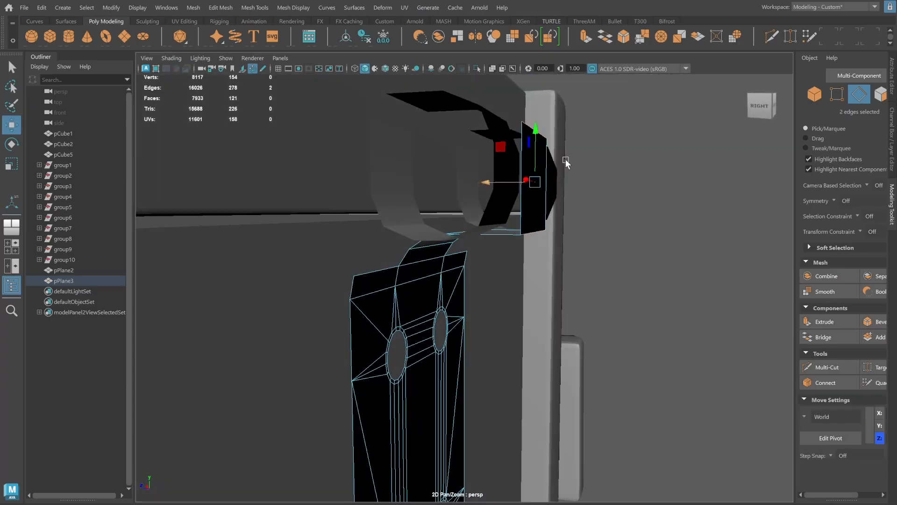
pyautogui.press('space')
pyautogui.press('space')
pyautogui.scroll(5, 575, 300)
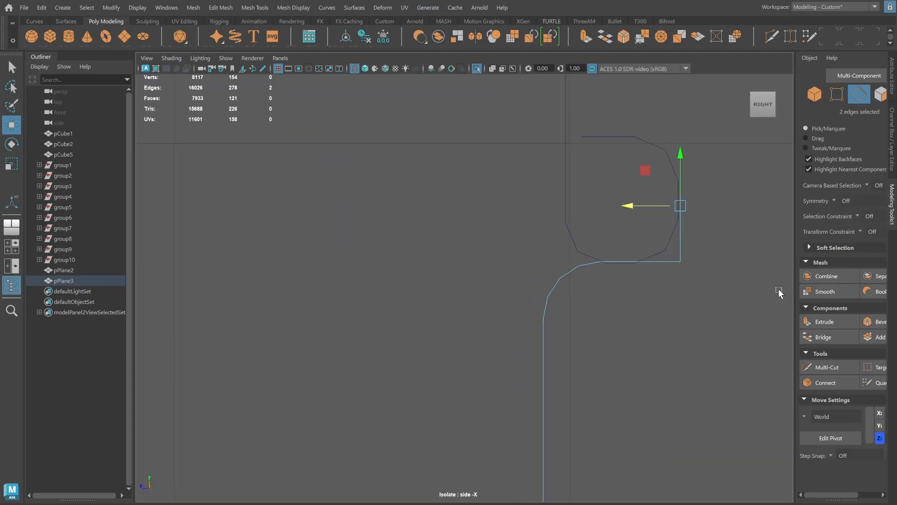
pyautogui.moveTo(640, 212); pyautogui.dragTo(644, 213)
pyautogui.keyDown('alt'); pyautogui.moveTo(658, 189); pyautogui.dragTo(597, 247, button='middle'); pyautogui.keyUp('alt')
# Extrude the upright face's top edge in Z toward the case, over the knuckles' top.
pyautogui.press('space')
pyautogui.keyDown('alt'); pyautogui.moveTo(634, 152); pyautogui.dragTo(651, 195); pyautogui.keyUp('alt')
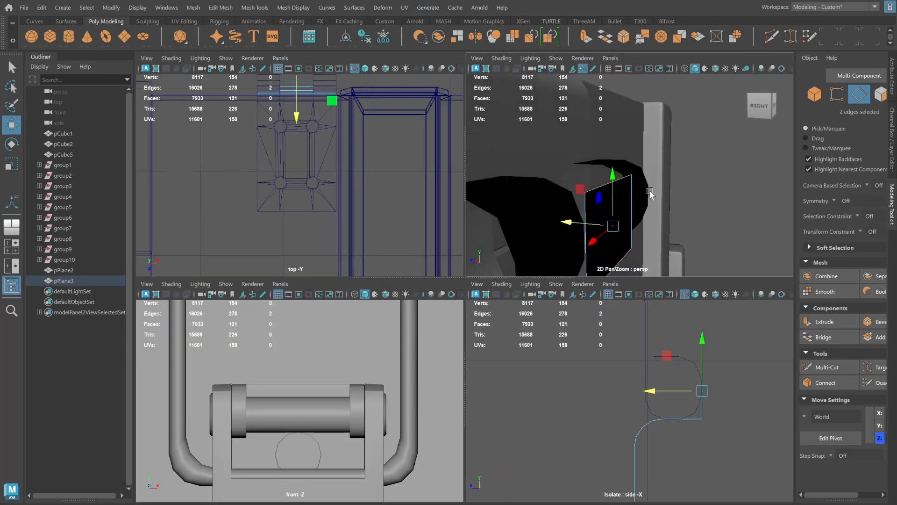
pyautogui.click(626, 182)
pyautogui.press('space')
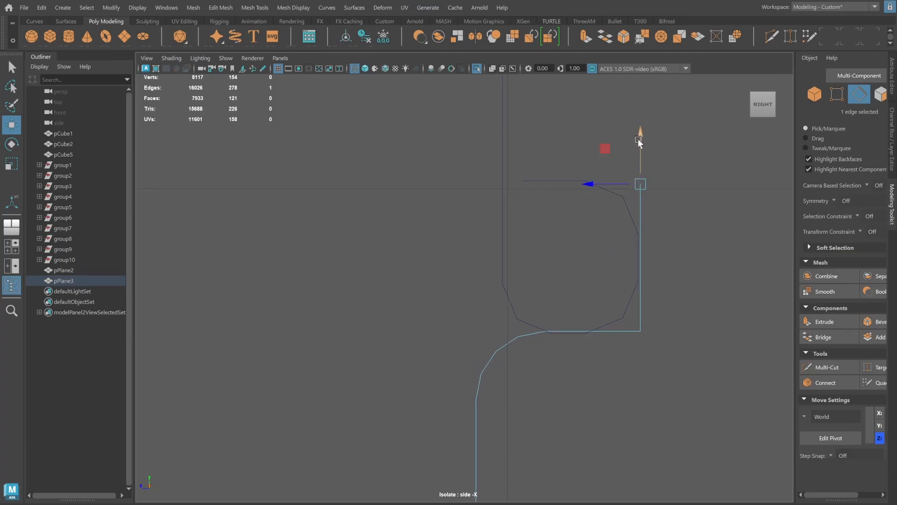
pyautogui.keyDown('shift'); pyautogui.moveTo(680, 191); pyautogui.dragTo(685, 204, button='right'); pyautogui.keyUp('shift')
pyautogui.keyDown('alt'); pyautogui.moveTo(684, 198); pyautogui.dragTo(646, 217, button='middle'); pyautogui.keyUp('alt')
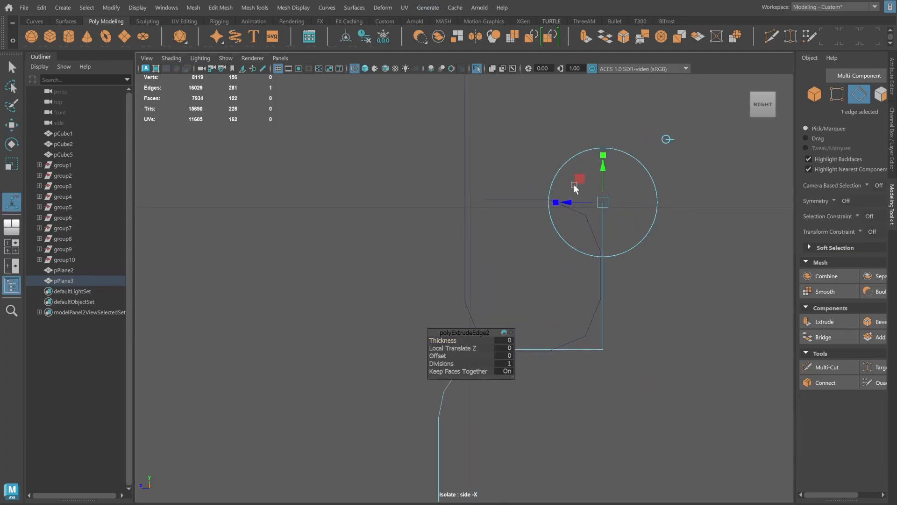
pyautogui.moveTo(586, 198); pyautogui.dragTo(526, 206)
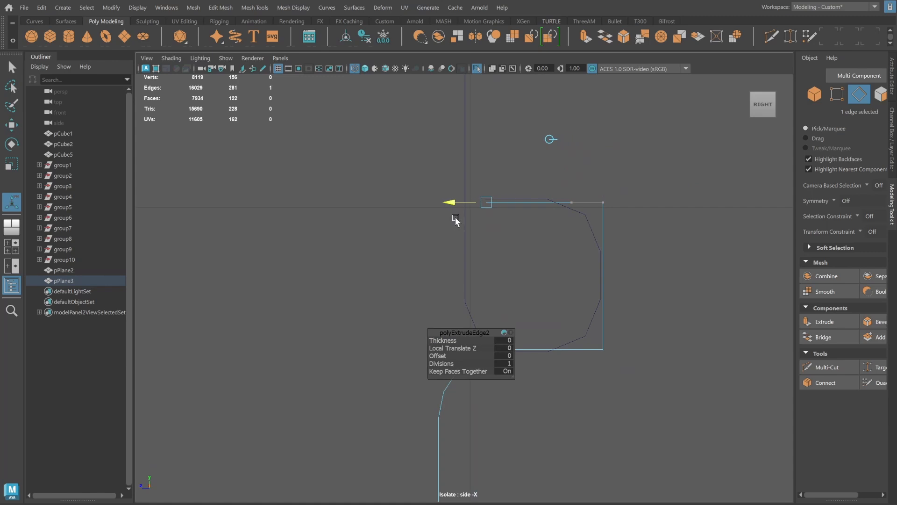
# Align the tab's top vertices and its bottom and bend vertices in Y with the knuckle profile's top and bottom.
pyautogui.moveTo(456, 222); pyautogui.dragTo(623, 182)
pyautogui.click(837, 96)
pyautogui.press('w')
pyautogui.moveTo(545, 153); pyautogui.dragTo(544, 149)
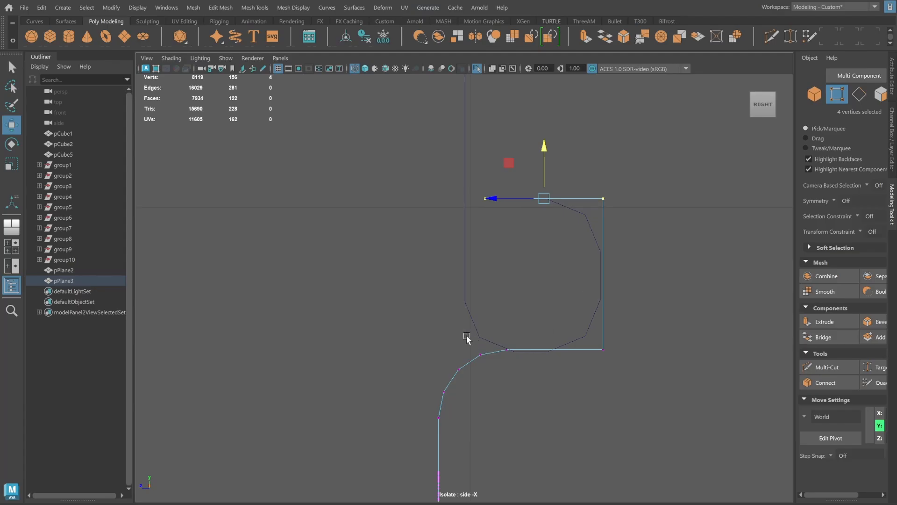
pyautogui.moveTo(638, 348); pyautogui.dragTo(637, 432)
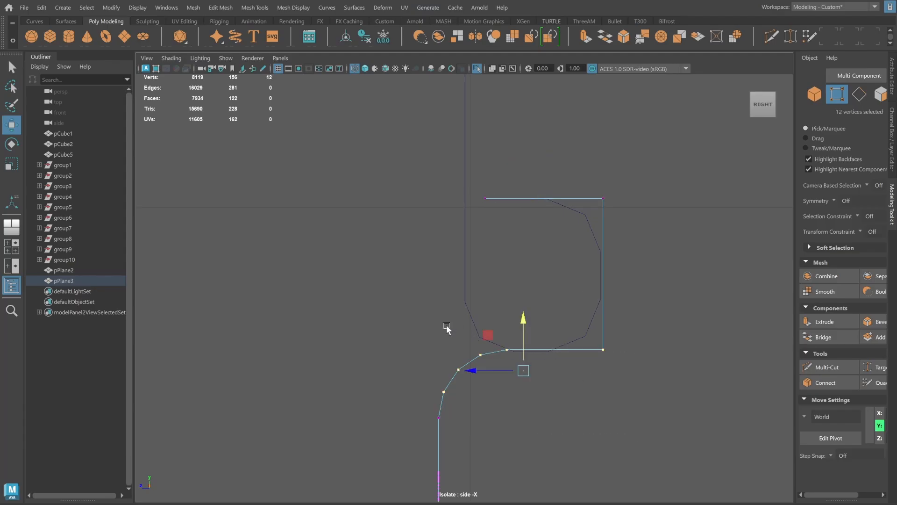
pyautogui.moveTo(395, 306); pyautogui.dragTo(601, 419)
pyautogui.moveTo(521, 332); pyautogui.dragTo(521, 335)
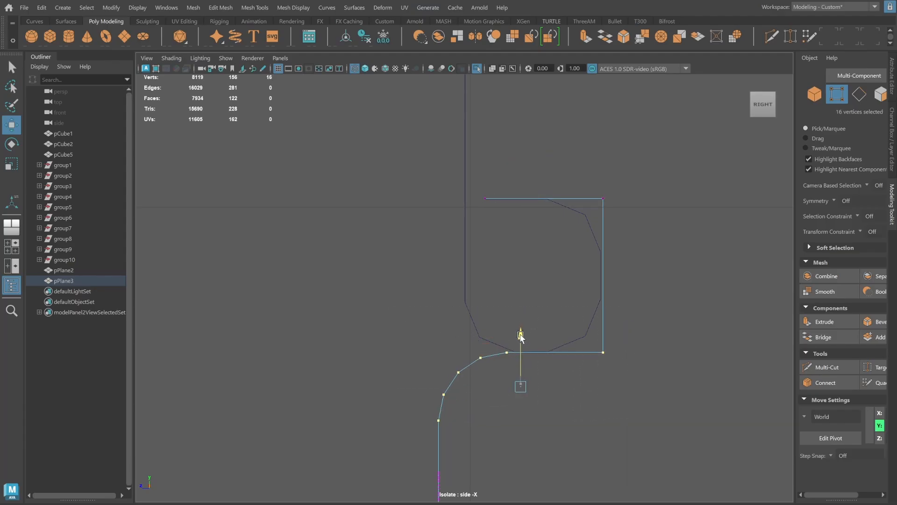
# Bevel the tab's two outer corner edges with 2 segments and a fraction of 0.7 to follow the knuckle's curve.
pyautogui.click(814, 94)
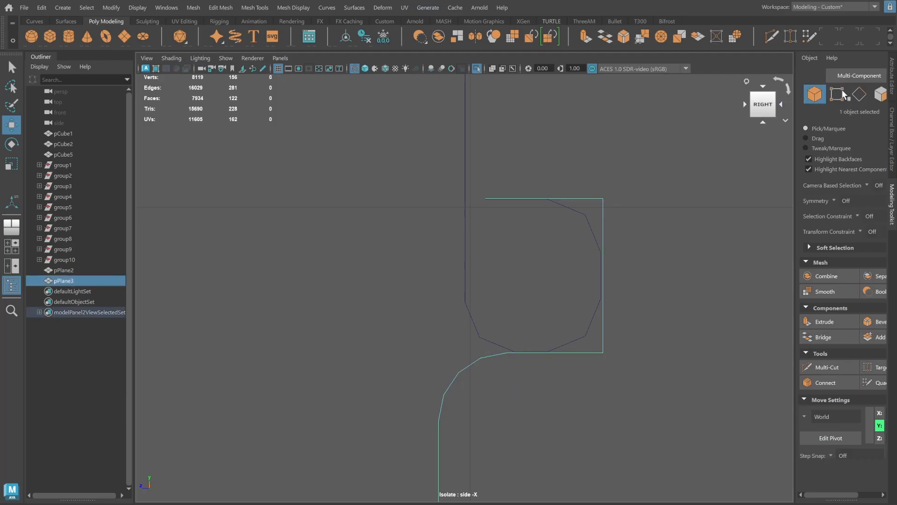
pyautogui.click(859, 93)
pyautogui.press('space')
pyautogui.click(611, 178)
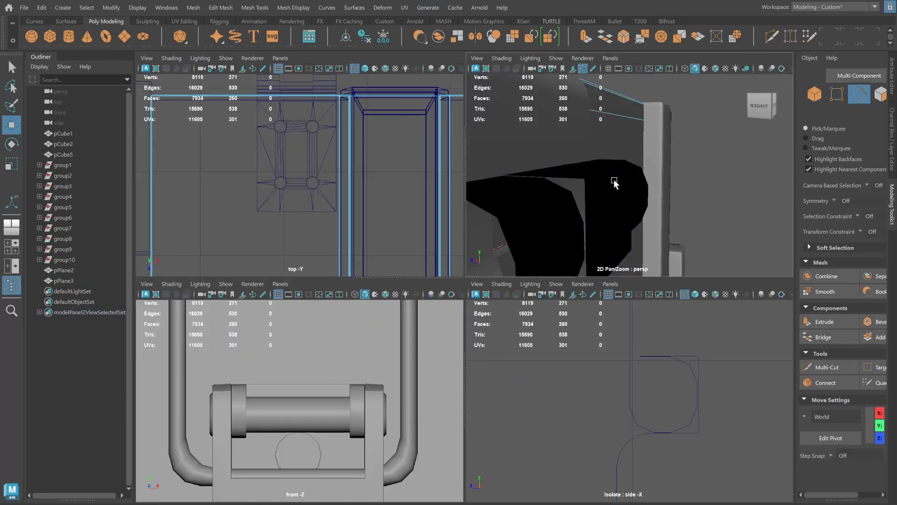
pyautogui.click(598, 176)
pyautogui.keyDown('alt'); pyautogui.moveTo(602, 183); pyautogui.dragTo(613, 209); pyautogui.keyUp('alt')
pyautogui.keyDown('shift'); pyautogui.click(613, 208); pyautogui.keyUp('shift')
pyautogui.press('space')
pyautogui.keyDown('shift'); pyautogui.moveTo(633, 250); pyautogui.dragTo(673, 253, button='right'); pyautogui.keyUp('shift')
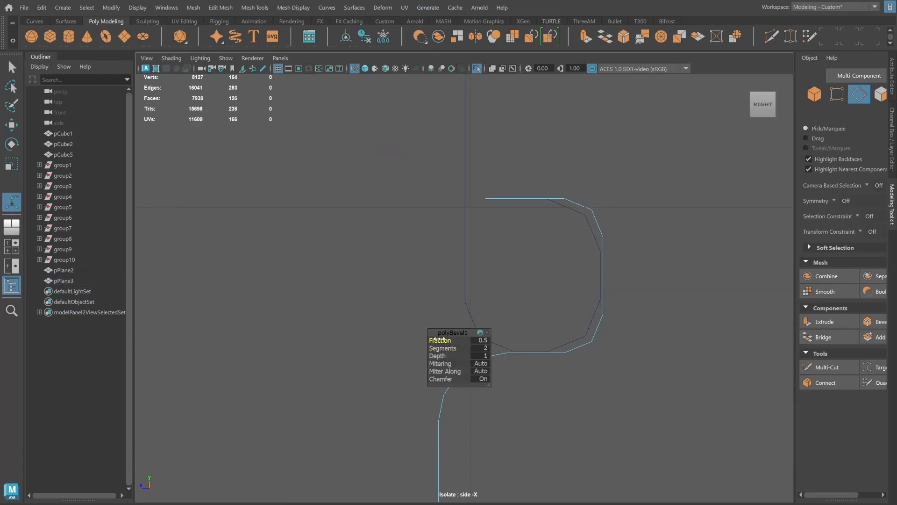
pyautogui.keyDown('alt'); pyautogui.moveTo(583, 247); pyautogui.dragTo(619, 171, button='middle'); pyautogui.keyUp('alt')
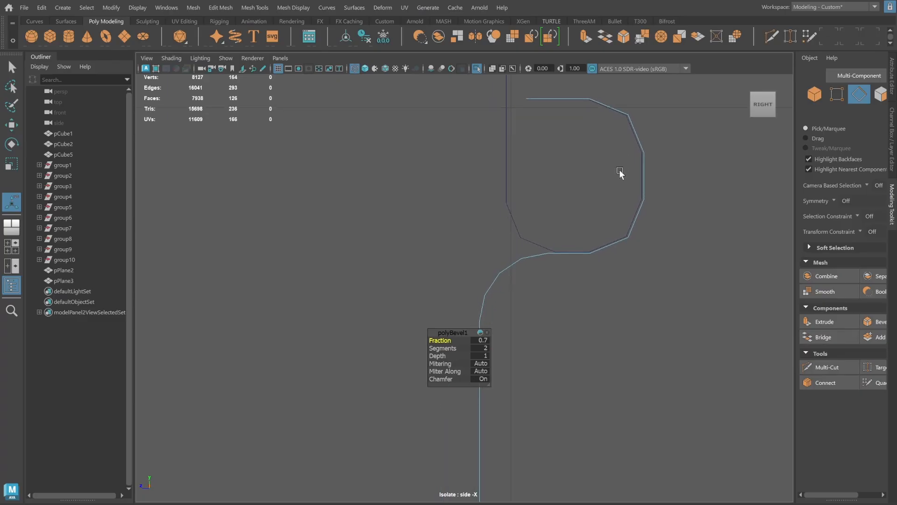
# Examine the fit of the rounded tab between the knuckles in the perspective view.
pyautogui.press('space')
pyautogui.press('space')
pyautogui.press('q')
pyautogui.press('F8')
pyautogui.click(667, 252)
pyautogui.keyDown('alt'); pyautogui.moveTo(667, 252); pyautogui.dragTo(481, 304, button='right'); pyautogui.keyUp('alt')
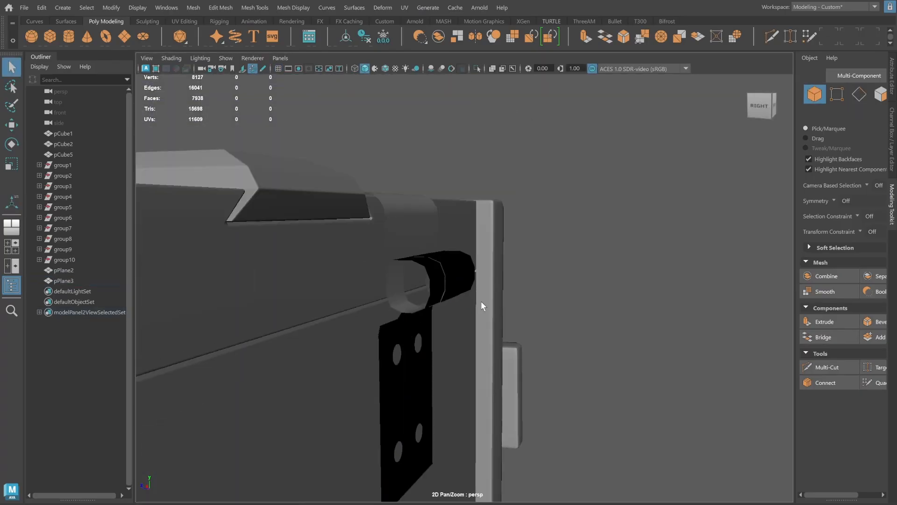
pyautogui.click(482, 276)
pyautogui.keyDown('alt'); pyautogui.moveTo(598, 299); pyautogui.dragTo(405, 295); pyautogui.keyUp('alt')
# Raise the lower half's bend vertices in Y so the curve follows the knuckles, moving the plate-side rows higher.
pyautogui.press('space')
pyautogui.press('space')
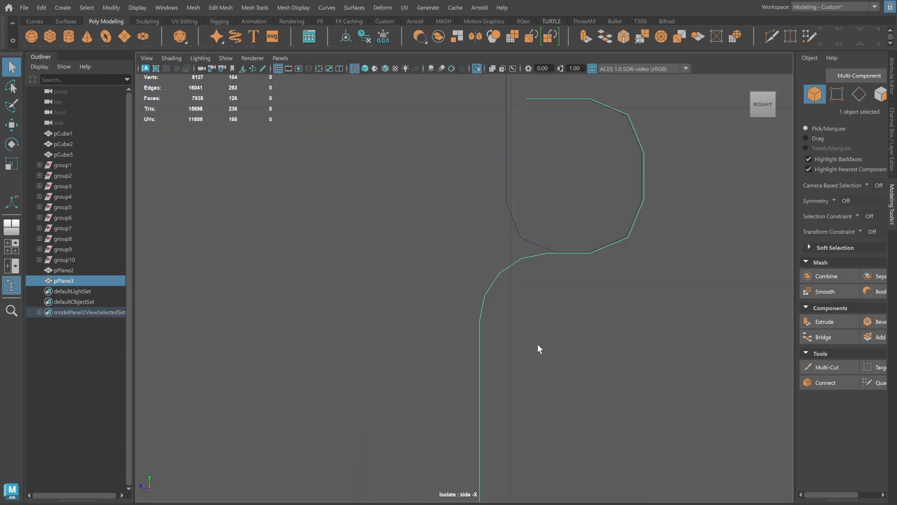
pyautogui.press('F8')
pyautogui.moveTo(477, 291); pyautogui.dragTo(531, 336)
pyautogui.press('w')
pyautogui.moveTo(497, 240); pyautogui.dragTo(497, 237)
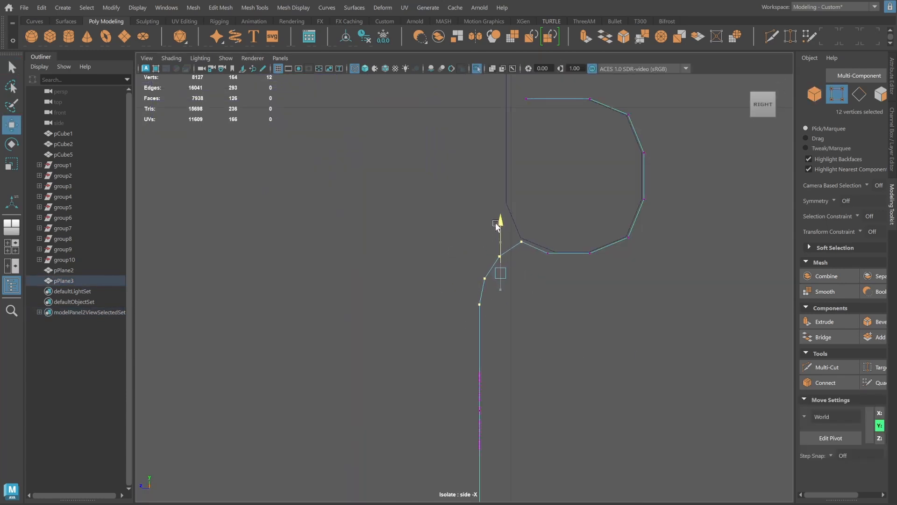
pyautogui.keyDown('ctrl'); pyautogui.moveTo(515, 236); pyautogui.dragTo(530, 261); pyautogui.keyUp('ctrl')
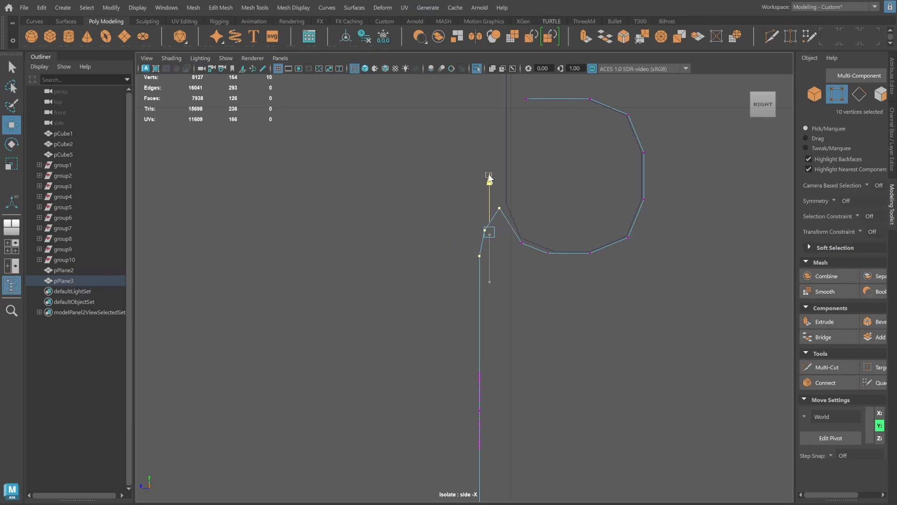
pyautogui.press('space')
pyautogui.press('space')
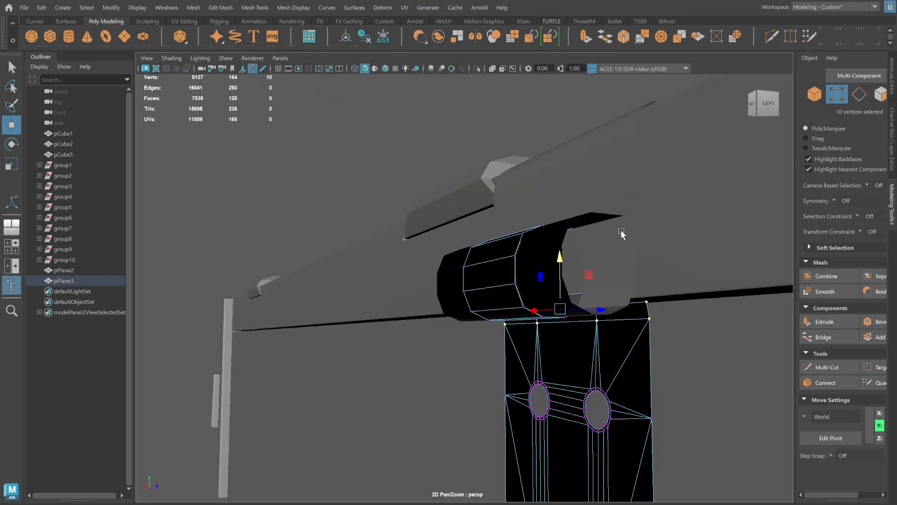
# Extend the rounded tab's open end edge in Z toward the case.
pyautogui.keyDown('alt'); pyautogui.moveTo(621, 230); pyautogui.dragTo(568, 241); pyautogui.keyUp('alt')
pyautogui.moveTo(360, 260); pyautogui.dragTo(518, 229)
pyautogui.click(815, 95)
pyautogui.keyDown('alt'); pyautogui.moveTo(584, 243); pyautogui.dragTo(433, 256); pyautogui.keyUp('alt')
pyautogui.click(490, 264)
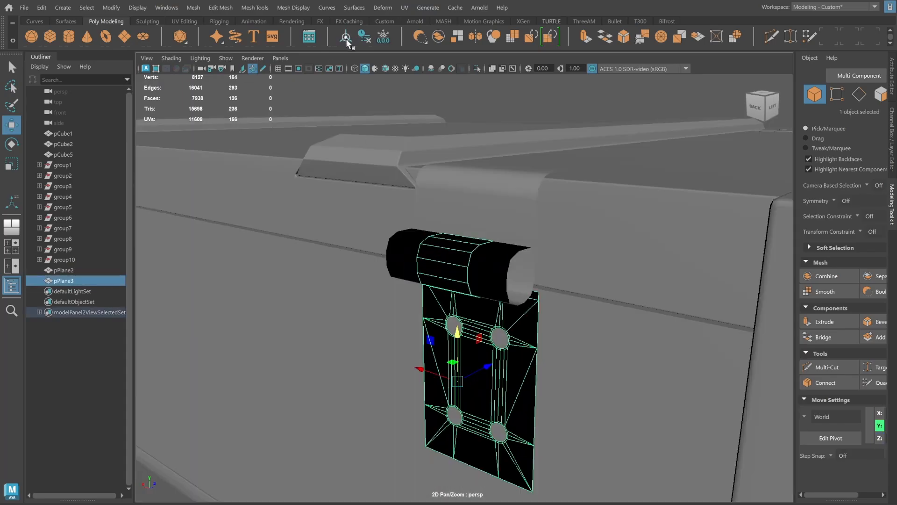
pyautogui.keyDown('alt'); pyautogui.moveTo(466, 218); pyautogui.dragTo(598, 207); pyautogui.keyUp('alt')
pyautogui.press('F10')
pyautogui.click(547, 230)
pyautogui.click(814, 94)
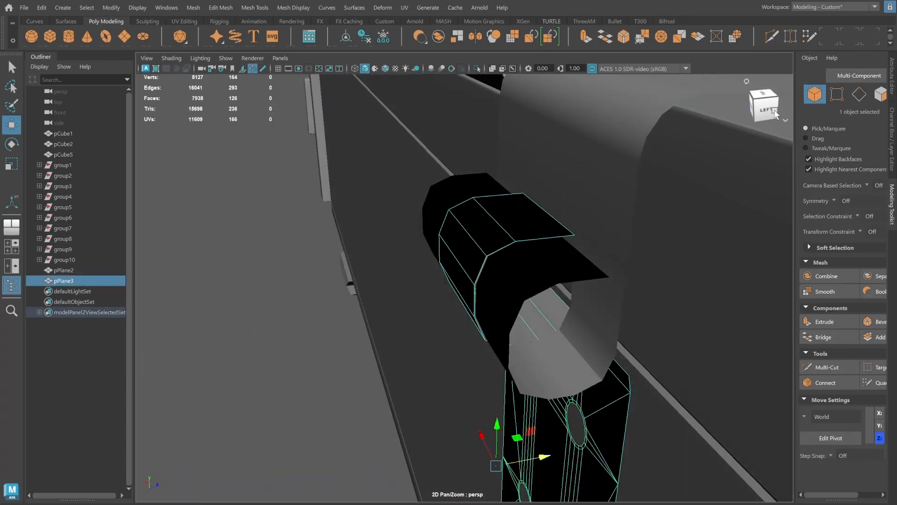
# Move the open end edges of the upper hinge half's two knuckles in Z toward the case.
pyautogui.click(642, 129)
pyautogui.click(858, 95)
pyautogui.click(587, 256)
pyautogui.keyDown('shift'); pyautogui.click(500, 184); pyautogui.keyUp('shift')
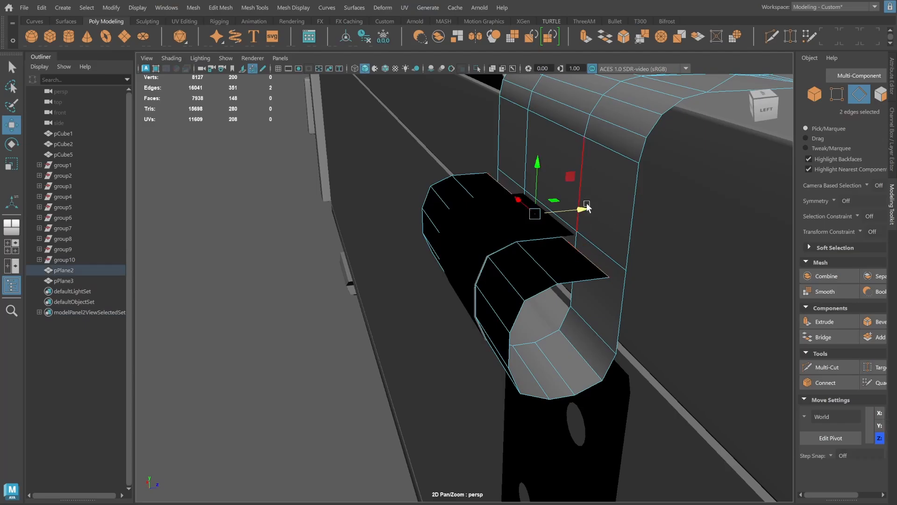
pyautogui.moveTo(584, 208); pyautogui.dragTo(593, 208)
pyautogui.click(814, 94)
pyautogui.scroll(-3, 456, 227)
pyautogui.keyDown('alt'); pyautogui.moveTo(456, 226); pyautogui.dragTo(583, 188); pyautogui.keyUp('alt')
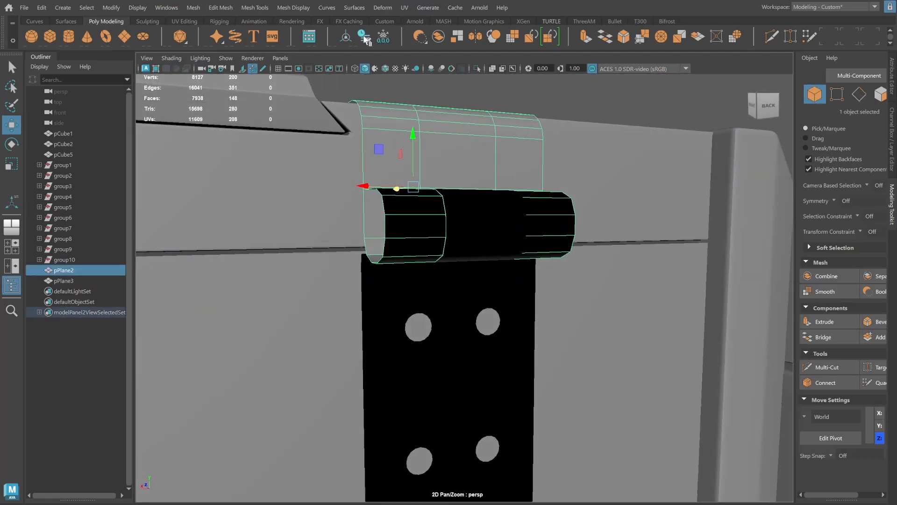
# Extrude all faces of the upper hinge half to thickness, with a Local Translate Z of -0.016.
pyautogui.keyDown('alt'); pyautogui.moveTo(393, 94); pyautogui.dragTo(537, 181); pyautogui.keyUp('alt')
pyautogui.keyDown('shift'); pyautogui.moveTo(538, 177); pyautogui.dragTo(540, 205, button='right'); pyautogui.keyUp('shift')
pyautogui.keyDown('alt'); pyautogui.moveTo(540, 204); pyautogui.dragTo(541, 180); pyautogui.keyUp('alt')
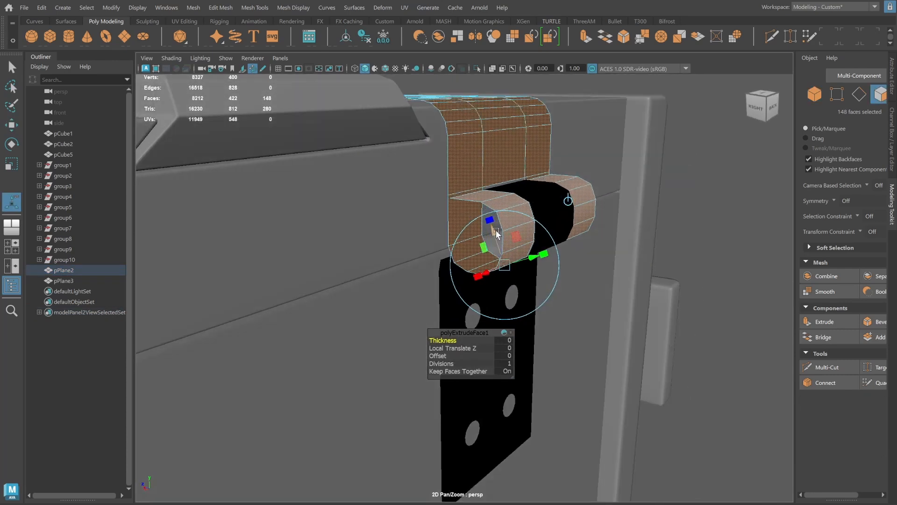
pyautogui.moveTo(495, 232)
pyautogui.mouseDown()
pyautogui.moveTo(488, 224)
pyautogui.moveTo(493, 235)
pyautogui.mouseUp()
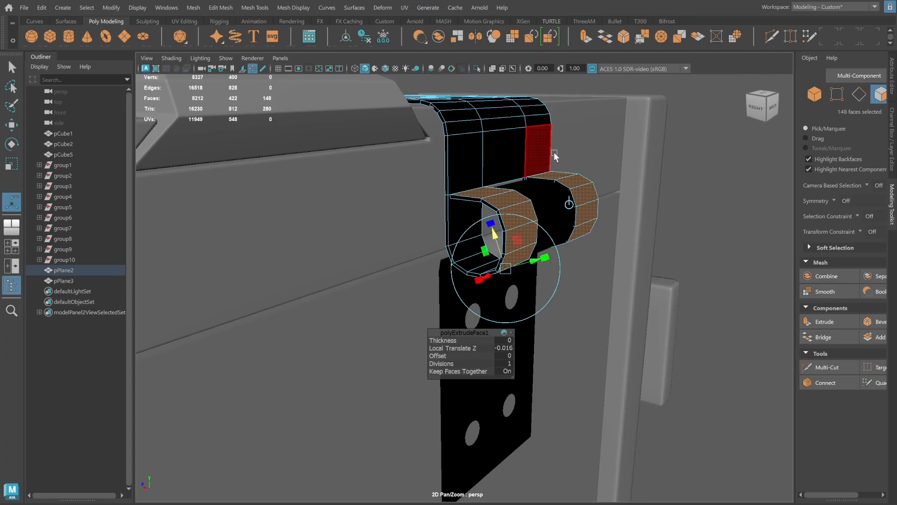
# Reverse the normals of the thickened upper hinge half so its faces point outward.
pyautogui.keyDown('alt'); pyautogui.moveTo(552, 153); pyautogui.dragTo(509, 214); pyautogui.keyUp('alt')
pyautogui.press('q')
pyautogui.press('F8')
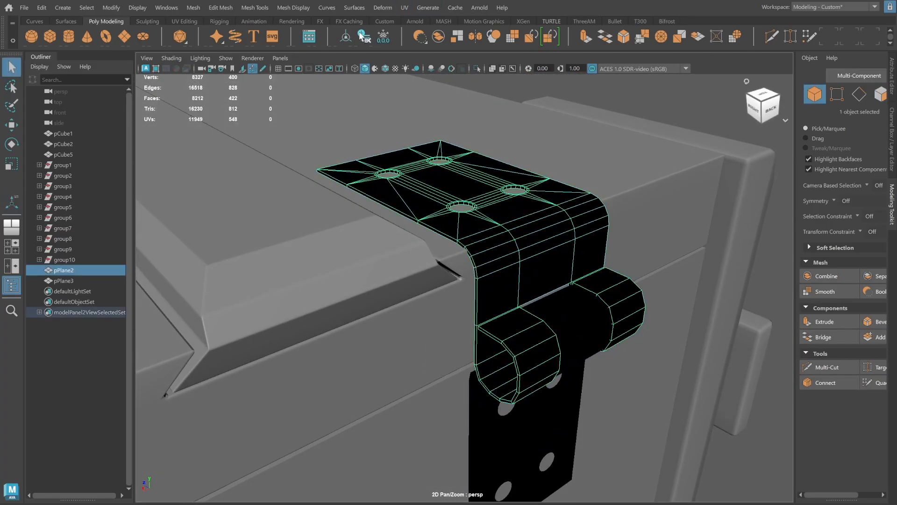
pyautogui.click(293, 8)
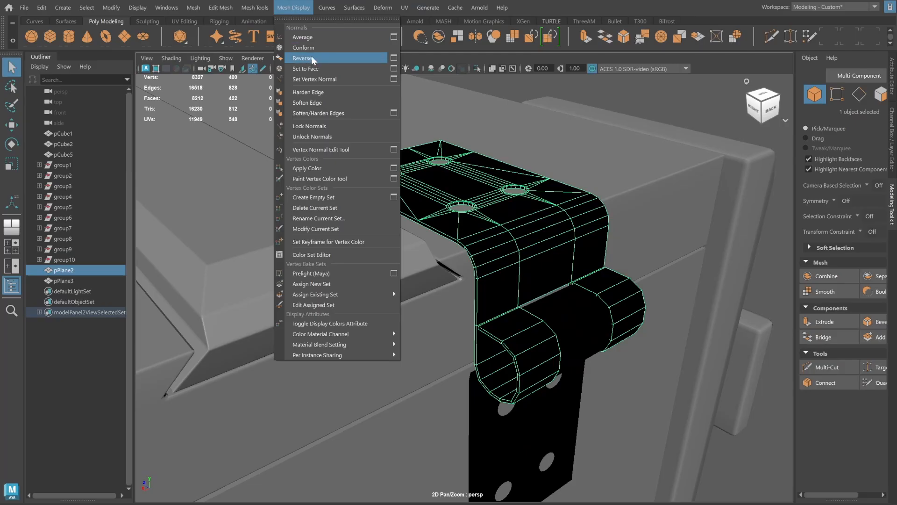
pyautogui.click(382, 59)
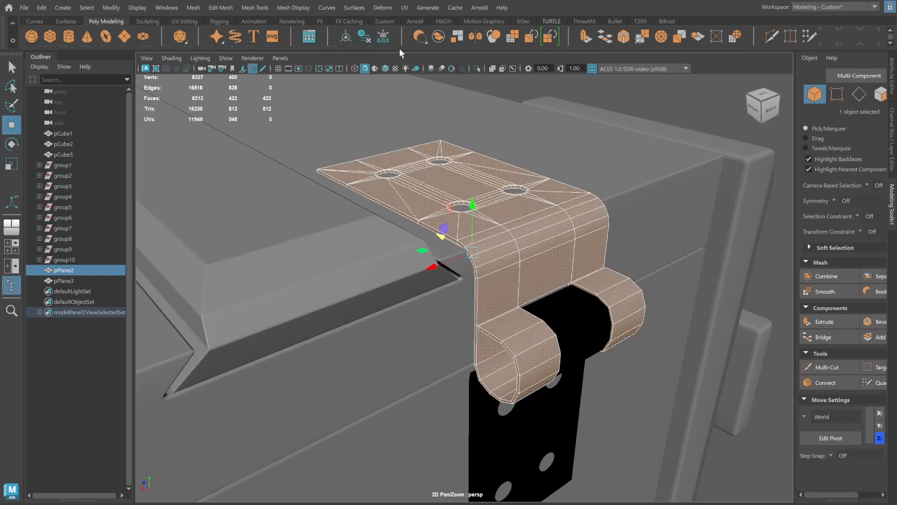
pyautogui.click(557, 86)
# Extrude all faces of the lower hinge half with a Local Translate Z of -0.016.
pyautogui.keyDown('alt'); pyautogui.moveTo(622, 184); pyautogui.dragTo(483, 244); pyautogui.keyUp('alt')
pyautogui.click(469, 256)
pyautogui.scroll(4, 470, 252)
pyautogui.hotkey('ctrl', 'e')
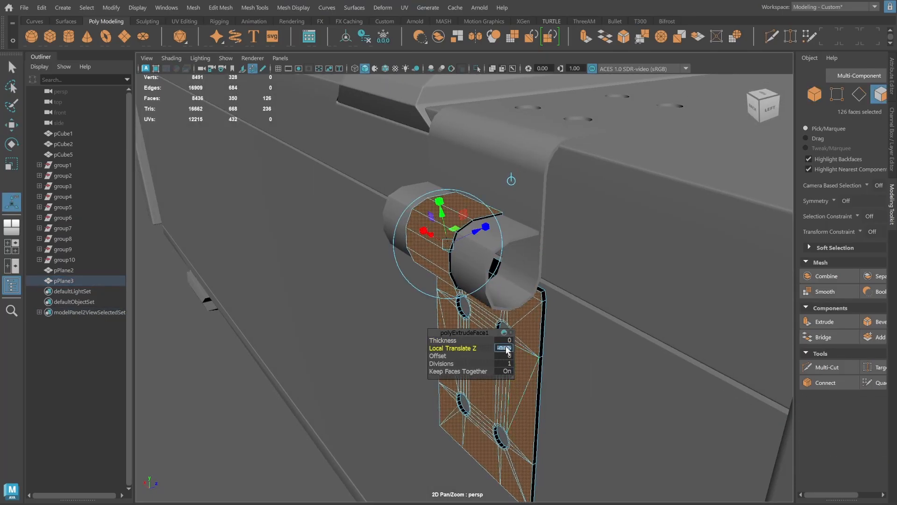
pyautogui.press('Return')
pyautogui.keyDown('alt'); pyautogui.moveTo(528, 295); pyautogui.dragTo(480, 290); pyautogui.keyUp('alt')
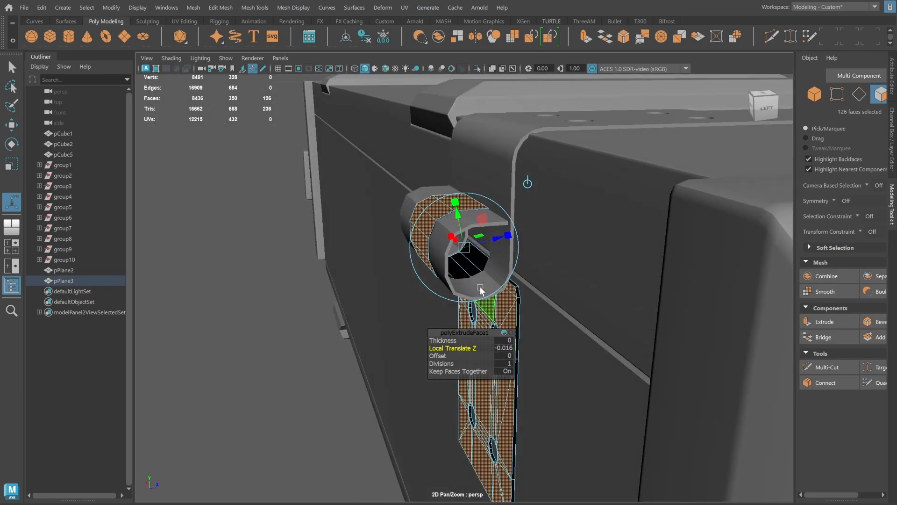
pyautogui.moveTo(491, 236); pyautogui.dragTo(625, 216)
# Reverse the normals of the thickened lower hinge half.
pyautogui.click(814, 94)
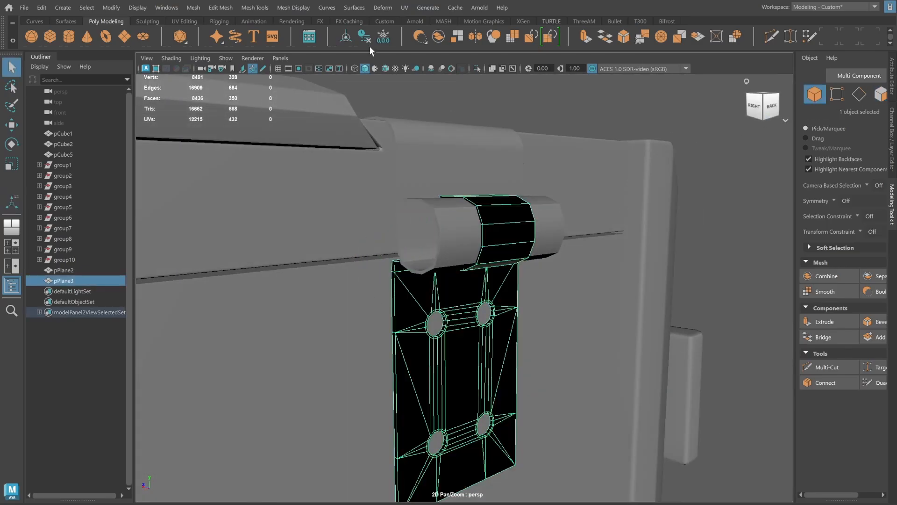
pyautogui.click(292, 7)
pyautogui.click(377, 58)
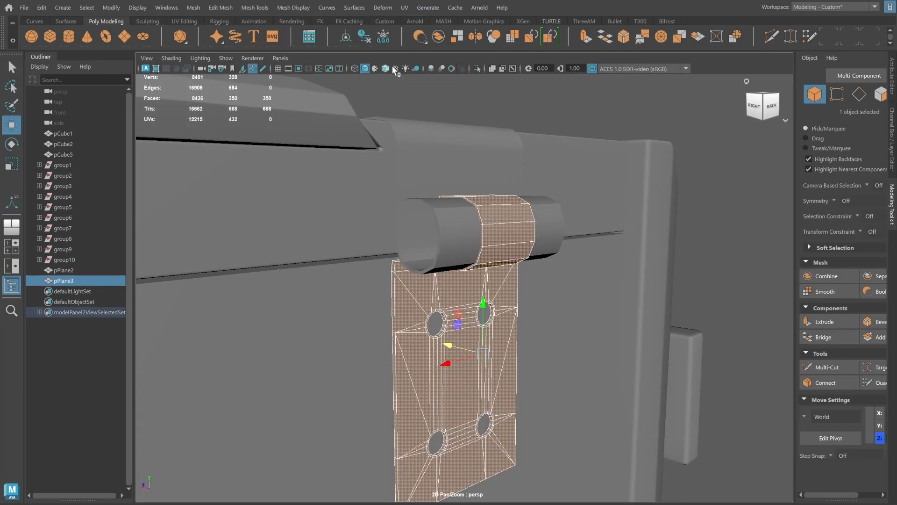
pyautogui.keyDown('alt'); pyautogui.moveTo(597, 150); pyautogui.dragTo(551, 251); pyautogui.keyUp('alt')
pyautogui.keyDown('alt'); pyautogui.moveTo(464, 273); pyautogui.dragTo(597, 256, button='right'); pyautogui.keyUp('alt')
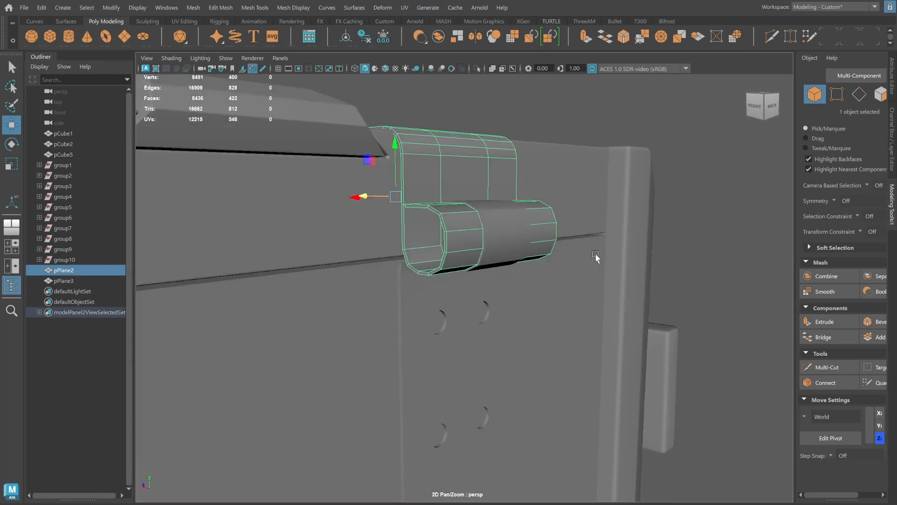
# Adjust the lower half's bend vertices in Y in the side view, evening the thickness where the plate meets the curled tab.
pyautogui.keyDown('alt'); pyautogui.moveTo(596, 256); pyautogui.dragTo(562, 214); pyautogui.keyUp('alt')
pyautogui.keyDown('shift'); pyautogui.click(500, 228); pyautogui.keyUp('shift')
pyautogui.press('space')
pyautogui.press('space')
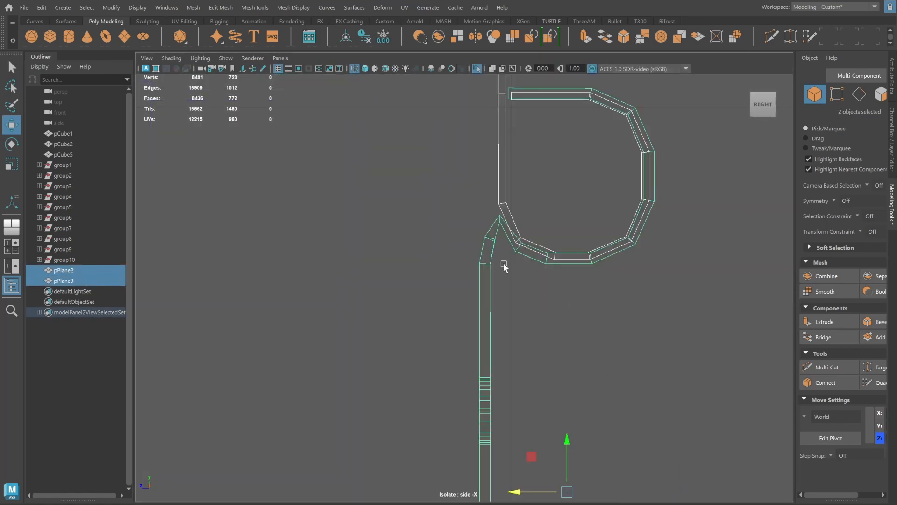
pyautogui.click(498, 269)
pyautogui.click(836, 94)
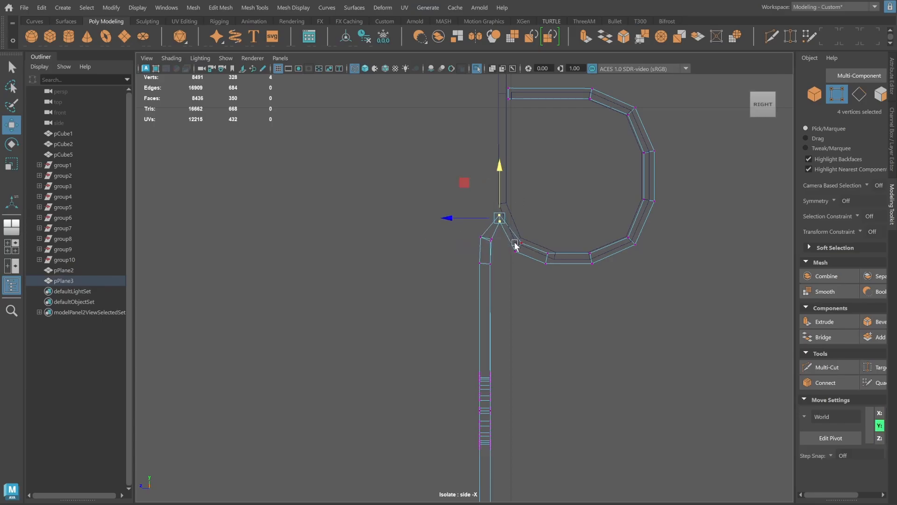
pyautogui.scroll(-5, 569, 274)
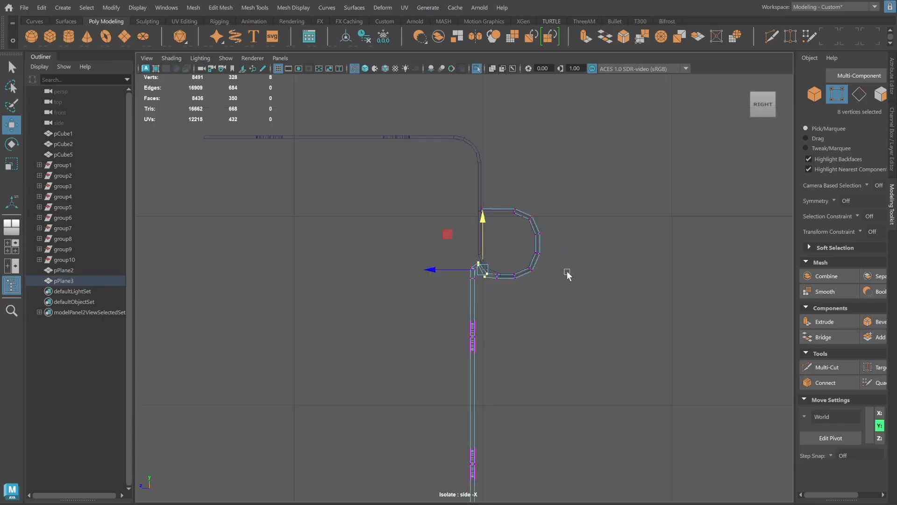
pyautogui.keyDown('alt'); pyautogui.moveTo(569, 274); pyautogui.dragTo(579, 222, button='middle'); pyautogui.keyUp('alt')
pyautogui.keyDown('alt'); pyautogui.moveTo(482, 214); pyautogui.dragTo(483, 237, button='middle'); pyautogui.keyUp('alt')
pyautogui.keyDown('alt'); pyautogui.moveTo(483, 237); pyautogui.dragTo(887, 196, button='right'); pyautogui.keyUp('alt')
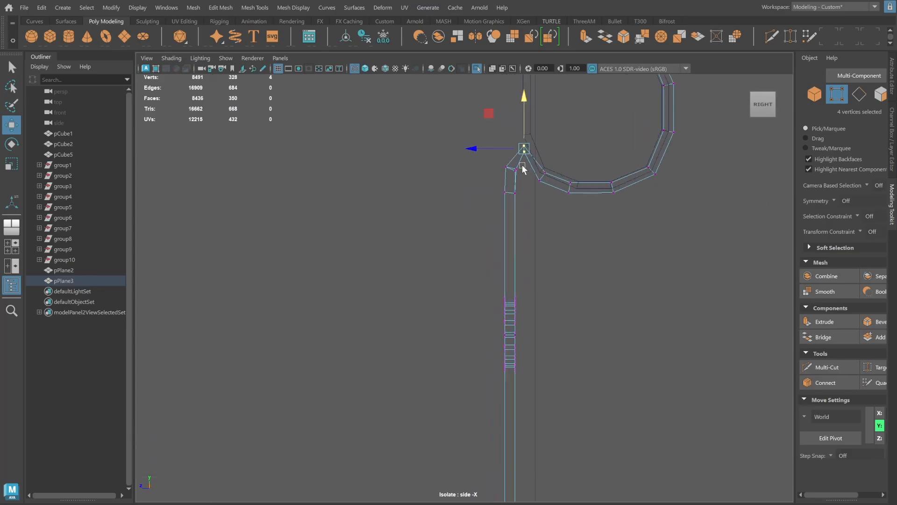
pyautogui.click(525, 167)
pyautogui.keyDown('alt'); pyautogui.moveTo(526, 165); pyautogui.dragTo(504, 260, button='middle'); pyautogui.keyUp('alt')
pyautogui.keyDown('alt'); pyautogui.moveTo(504, 260); pyautogui.dragTo(695, 263, button='right'); pyautogui.keyUp('alt')
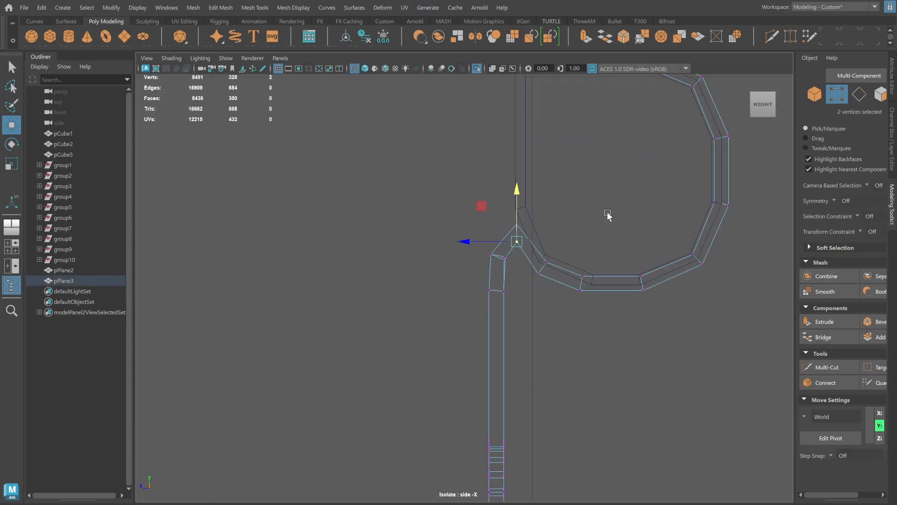
pyautogui.keyDown('alt'); pyautogui.moveTo(608, 202); pyautogui.dragTo(573, 266, button='middle'); pyautogui.keyUp('alt')
pyautogui.press('space')
pyautogui.press('space')
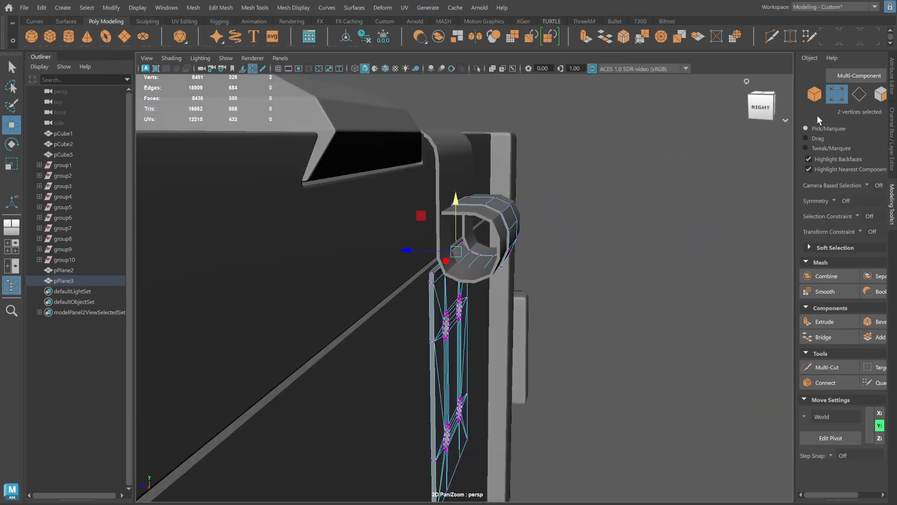
# Soften the edges of the curled knuckle section on both hinge halves, selecting them in the side view.
pyautogui.click(814, 95)
pyautogui.click(657, 240)
pyautogui.moveTo(657, 239)
pyautogui.keyDown('alt'); pyautogui.mouseDown()
pyautogui.moveTo(568, 262)
pyautogui.moveTo(422, 243)
pyautogui.mouseUp(); pyautogui.keyUp('alt')
pyautogui.click(491, 250)
pyautogui.keyDown('shift'); pyautogui.click(469, 242); pyautogui.keyUp('shift')
pyautogui.press('space')
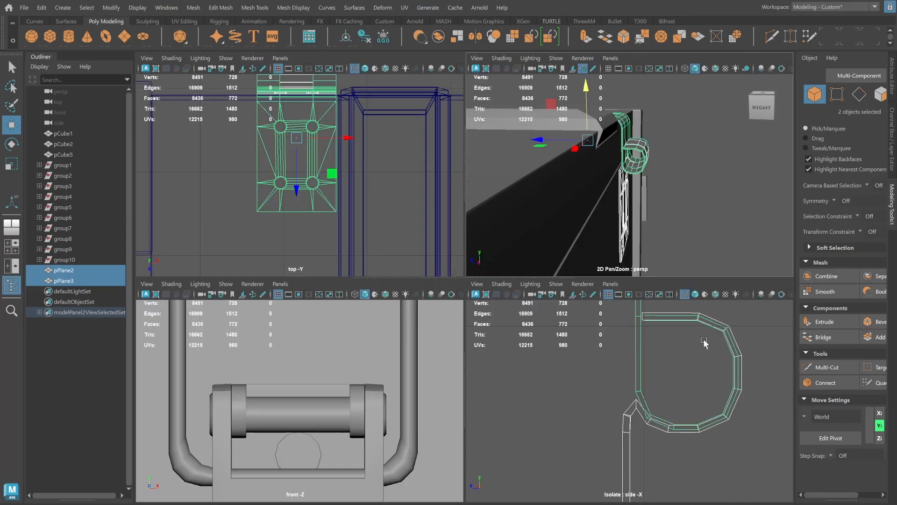
pyautogui.click(859, 96)
pyautogui.keyDown('alt'); pyautogui.moveTo(685, 366); pyautogui.dragTo(653, 336, button='right'); pyautogui.keyUp('alt')
pyautogui.moveTo(641, 323); pyautogui.dragTo(765, 501)
pyautogui.keyDown('alt'); pyautogui.moveTo(681, 416); pyautogui.dragTo(671, 418, button='middle'); pyautogui.keyUp('alt')
pyautogui.moveTo(580, 317); pyautogui.dragTo(741, 454)
pyautogui.keyDown('shift'); pyautogui.moveTo(727, 322); pyautogui.dragTo(823, 327, button='right'); pyautogui.keyUp('shift')
pyautogui.press('space')
pyautogui.keyDown('alt'); pyautogui.moveTo(641, 214); pyautogui.dragTo(537, 224); pyautogui.keyUp('alt')
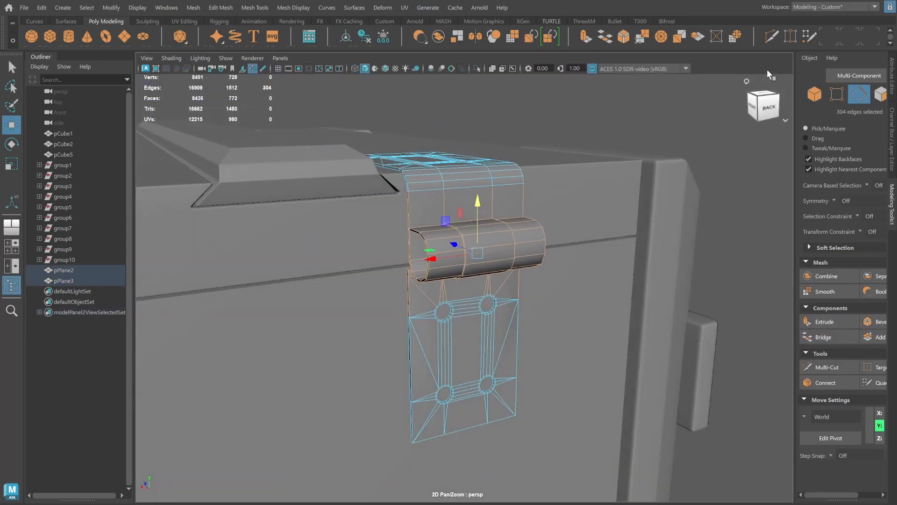
# Isolate the upper hinge half in the perspective view.
pyautogui.click(814, 95)
pyautogui.click(603, 190)
pyautogui.keyDown('alt'); pyautogui.moveTo(603, 189); pyautogui.dragTo(492, 217); pyautogui.keyUp('alt')
pyautogui.keyDown('alt'); pyautogui.moveTo(550, 224); pyautogui.dragTo(478, 191); pyautogui.keyUp('alt')
pyautogui.click(479, 192)
pyautogui.keyDown('alt'); pyautogui.moveTo(479, 191); pyautogui.dragTo(579, 207, button='right'); pyautogui.keyUp('alt')
pyautogui.keyDown('alt'); pyautogui.moveTo(579, 207); pyautogui.dragTo(584, 232, button='middle'); pyautogui.keyUp('alt')
pyautogui.click(477, 69)
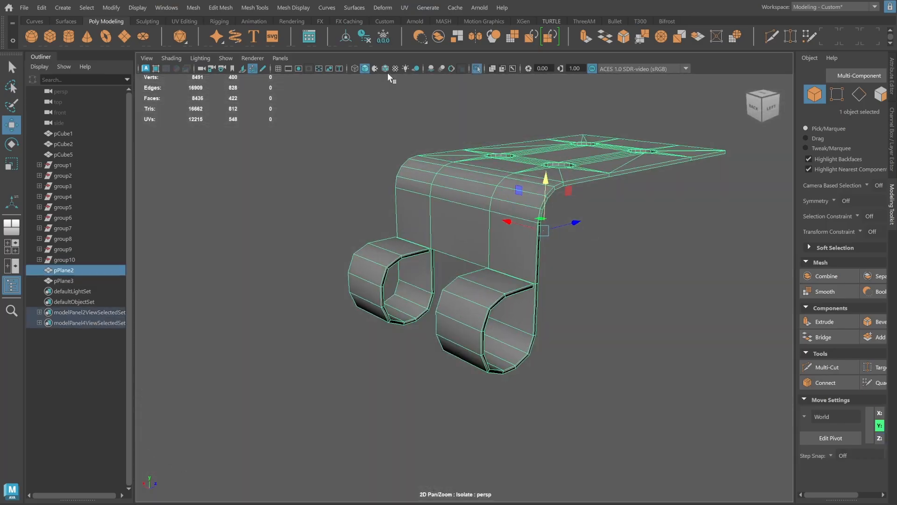
# Run a mesh cleanup check on the upper hinge half and frame it in object mode.
pyautogui.click(193, 8)
pyautogui.click(222, 250)
pyautogui.press('F8')
pyautogui.press('f')
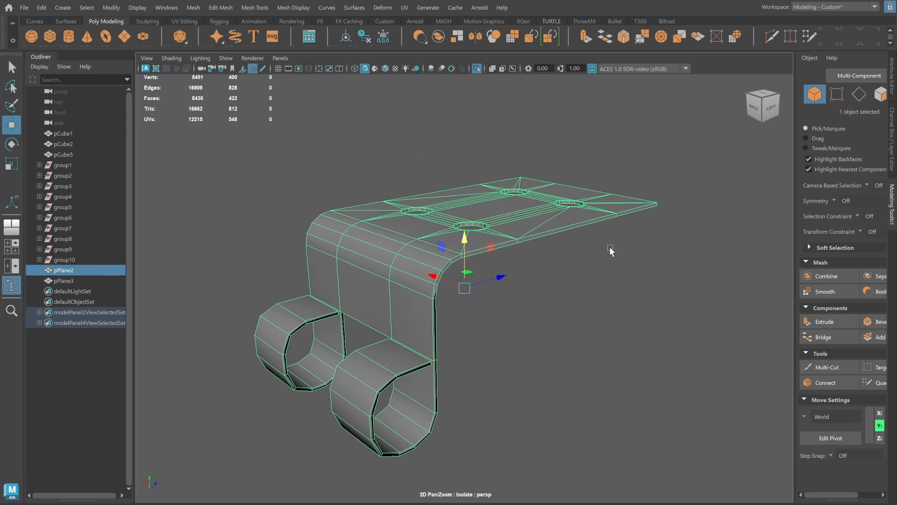
# Select the upper hinge half's outer edges along one side, from the screw plate around to the knuckle.
pyautogui.click(864, 97)
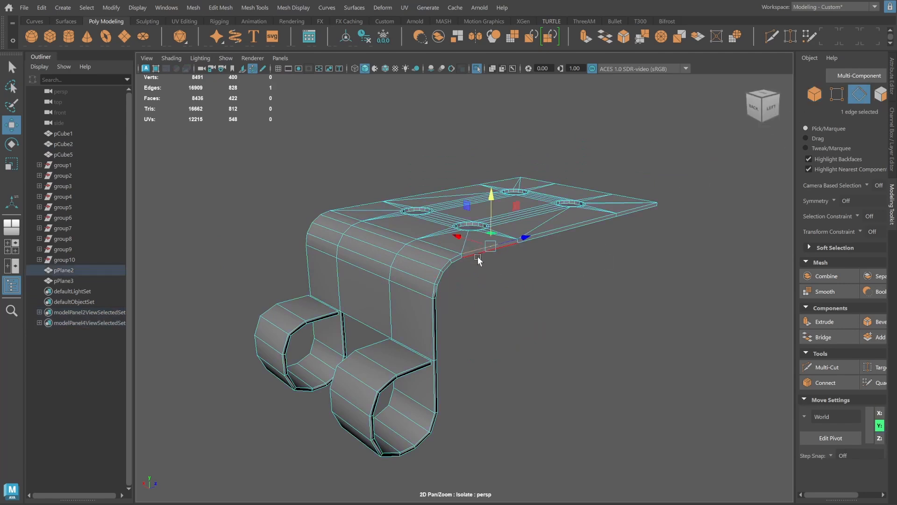
pyautogui.keyDown('alt'); pyautogui.moveTo(470, 259); pyautogui.dragTo(505, 263, button='middle'); pyautogui.keyUp('alt')
pyautogui.keyDown('alt'); pyautogui.moveTo(506, 263); pyautogui.dragTo(651, 254, button='right'); pyautogui.keyUp('alt')
pyautogui.keyDown('alt'); pyautogui.moveTo(651, 255); pyautogui.dragTo(621, 259); pyautogui.keyUp('alt')
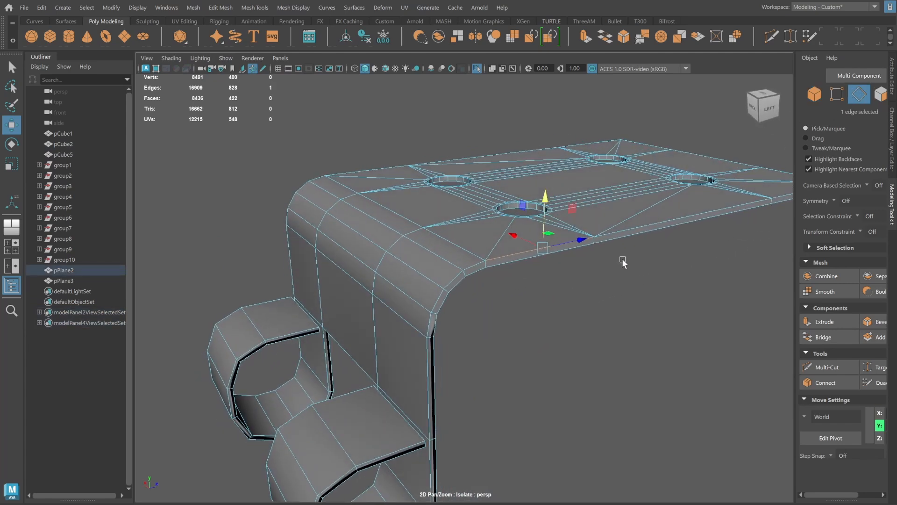
pyautogui.press('q')
pyautogui.keyDown('shift'); pyautogui.click(618, 235); pyautogui.keyUp('shift')
pyautogui.keyDown('shift'); pyautogui.click(775, 196); pyautogui.keyUp('shift')
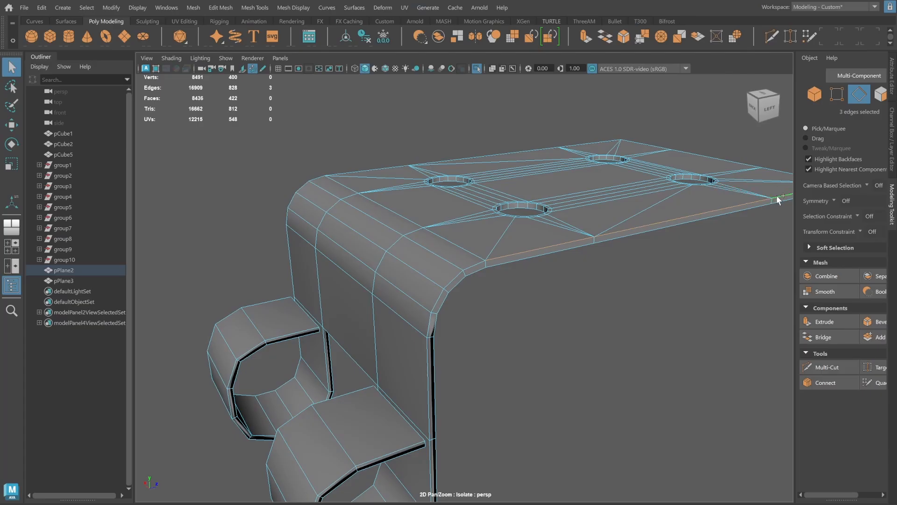
pyautogui.keyDown('shift'); pyautogui.doubleClick(472, 267); pyautogui.keyUp('shift')
# Add the remaining outline edge loops of the upper hinge half and bevel them with fraction 0.2 and 2 segments.
pyautogui.keyDown('alt'); pyautogui.moveTo(523, 231); pyautogui.dragTo(569, 267); pyautogui.keyUp('alt')
pyautogui.keyDown('alt'); pyautogui.moveTo(569, 266); pyautogui.dragTo(472, 276, button='middle'); pyautogui.keyUp('alt')
pyautogui.keyDown('alt'); pyautogui.moveTo(473, 276); pyautogui.dragTo(457, 278); pyautogui.keyUp('alt')
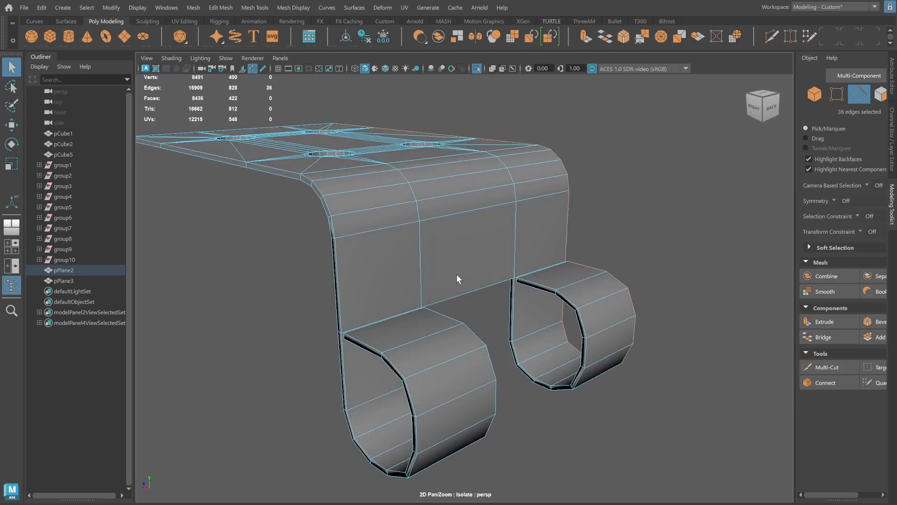
pyautogui.keyDown('alt'); pyautogui.moveTo(457, 279); pyautogui.dragTo(602, 259, button='right'); pyautogui.keyUp('alt')
pyautogui.keyDown('shift'); pyautogui.doubleClick(593, 270); pyautogui.keyUp('shift')
pyautogui.keyDown('alt'); pyautogui.moveTo(592, 270); pyautogui.dragTo(442, 286); pyautogui.keyUp('alt')
pyautogui.keyDown('shift'); pyautogui.doubleClick(539, 250); pyautogui.keyUp('shift')
pyautogui.keyDown('shift'); pyautogui.doubleClick(434, 299); pyautogui.keyUp('shift')
pyautogui.keyDown('shift'); pyautogui.doubleClick(569, 250); pyautogui.keyUp('shift')
pyautogui.keyDown('alt'); pyautogui.moveTo(569, 250); pyautogui.dragTo(394, 248); pyautogui.keyUp('alt')
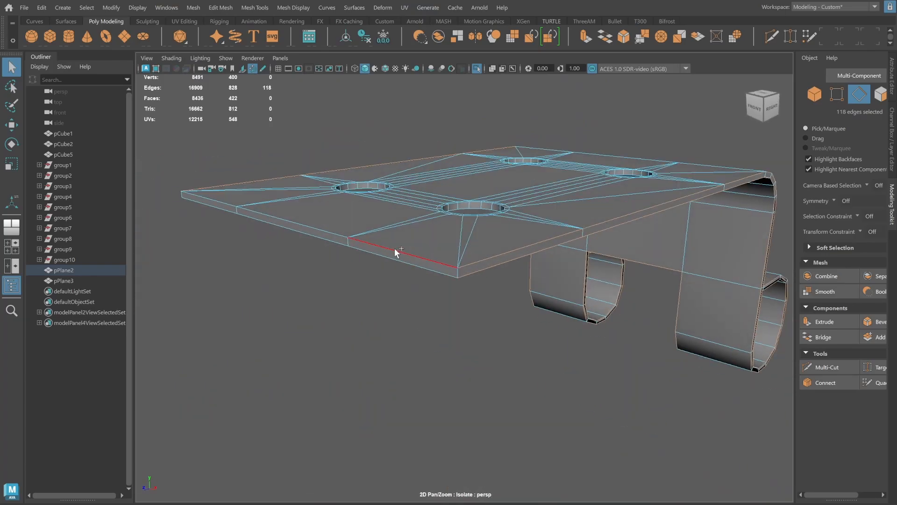
pyautogui.keyDown('shift'); pyautogui.doubleClick(223, 209); pyautogui.keyUp('shift')
pyautogui.keyDown('alt'); pyautogui.moveTo(393, 201); pyautogui.dragTo(457, 342); pyautogui.keyUp('alt')
pyautogui.hotkey('ctrl', 'b')
pyautogui.keyDown('alt'); pyautogui.moveTo(464, 310); pyautogui.dragTo(602, 203); pyautogui.keyUp('alt')
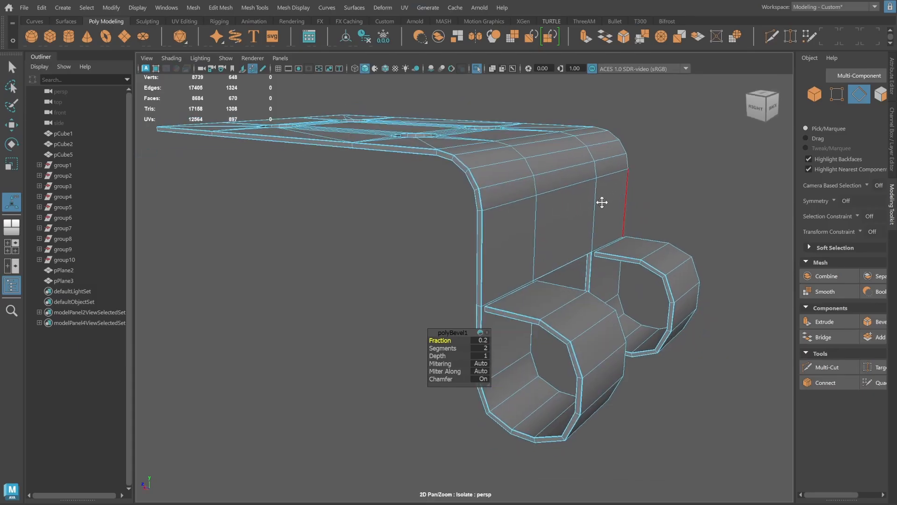
# Recheck the beveled upper hinge half with a mesh cleanup check.
pyautogui.press('q')
pyautogui.press('F8')
pyautogui.click(660, 181)
pyautogui.keyDown('alt'); pyautogui.moveTo(660, 181); pyautogui.dragTo(515, 219); pyautogui.keyUp('alt')
pyautogui.click(515, 219)
pyautogui.click(193, 7)
pyautogui.click(223, 250)
pyautogui.keyDown('alt'); pyautogui.moveTo(510, 261); pyautogui.dragTo(687, 236); pyautogui.keyUp('alt')
# Soften further edges on the beveled upper hinge half, repeating the command on a second edge loop.
pyautogui.click(812, 96)
pyautogui.press('F10')
pyautogui.click(564, 319)
pyautogui.keyDown('shift'); pyautogui.moveTo(564, 318); pyautogui.dragTo(688, 311, button='right'); pyautogui.keyUp('shift')
pyautogui.press('F8')
pyautogui.click(735, 240)
pyautogui.keyDown('alt'); pyautogui.moveTo(736, 240); pyautogui.dragTo(577, 295); pyautogui.keyUp('alt')
pyautogui.click(590, 262)
pyautogui.click(858, 94)
pyautogui.doubleClick(565, 290)
pyautogui.press('g')
pyautogui.press('F8')
pyautogui.click(686, 251)
# Switch the isolated object from the upper to the lower hinge half.
pyautogui.hotkey('ctrl', '1')
pyautogui.click(509, 301)
pyautogui.hotkey('ctrl', '1')
pyautogui.scroll(3, 551, 271)
# Select the outline edge loops of the lower hinge half and bevel them with fraction 0.4 and 2 segments.
pyautogui.moveTo(527, 276); pyautogui.dragTo(520, 236, button='right')
pyautogui.doubleClick(472, 305)
pyautogui.keyDown('alt'); pyautogui.moveTo(472, 305); pyautogui.dragTo(491, 228); pyautogui.keyUp('alt')
pyautogui.scroll(5, 492, 228)
pyautogui.keyDown('shift'); pyautogui.doubleClick(524, 299); pyautogui.keyUp('shift')
pyautogui.keyDown('alt'); pyautogui.moveTo(524, 299); pyautogui.dragTo(635, 180); pyautogui.keyUp('alt')
pyautogui.scroll(3, 487, 255)
pyautogui.keyDown('shift'); pyautogui.doubleClick(468, 254); pyautogui.keyUp('shift')
pyautogui.keyDown('shift'); pyautogui.moveTo(634, 180); pyautogui.dragTo(693, 178, button='right'); pyautogui.keyUp('shift')
pyautogui.keyDown('alt'); pyautogui.moveTo(693, 178); pyautogui.dragTo(720, 182); pyautogui.keyUp('alt')
pyautogui.moveTo(439, 348); pyautogui.dragTo(449, 348)
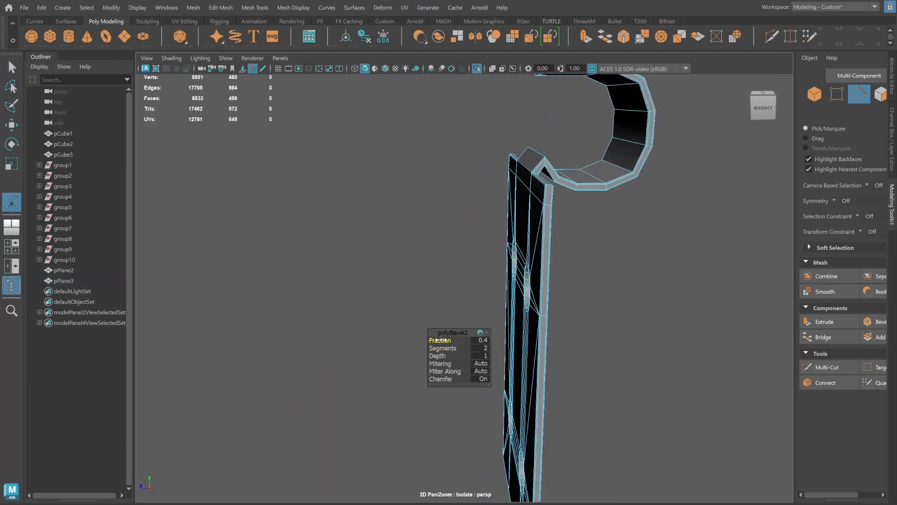
# Run a mesh cleanup check on the lower hinge half and examine the face at the base of the rounded tab.
pyautogui.keyDown('alt'); pyautogui.moveTo(587, 190); pyautogui.dragTo(620, 298); pyautogui.keyUp('alt')
pyautogui.scroll(3, 514, 241)
pyautogui.press('q')
pyautogui.press('F8')
pyautogui.click(193, 8)
pyautogui.click(210, 253)
pyautogui.scroll(-3, 539, 232)
pyautogui.scroll(4, 601, 293)
pyautogui.scroll(4, 600, 292)
pyautogui.press('F8')
pyautogui.click(711, 307)
pyautogui.press('F8')
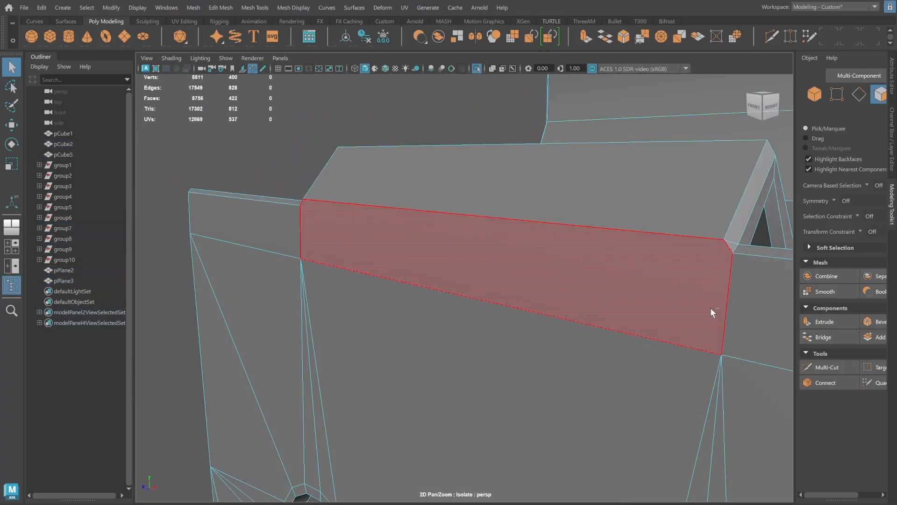
# Undo back to before the lower hinge half's bevel, then bevel its outline edges again and adjust the bevel's segments.
pyautogui.hotkey('ctrl', 'z')
pyautogui.hotkey('ctrl', 'z')
pyautogui.hotkey('ctrl', 'z')
pyautogui.click(859, 94)
pyautogui.keyDown('alt'); pyautogui.moveTo(720, 201); pyautogui.dragTo(608, 224); pyautogui.keyUp('alt')
pyautogui.keyDown('shift'); pyautogui.moveTo(700, 315); pyautogui.dragTo(461, 338, button='right'); pyautogui.keyUp('shift')
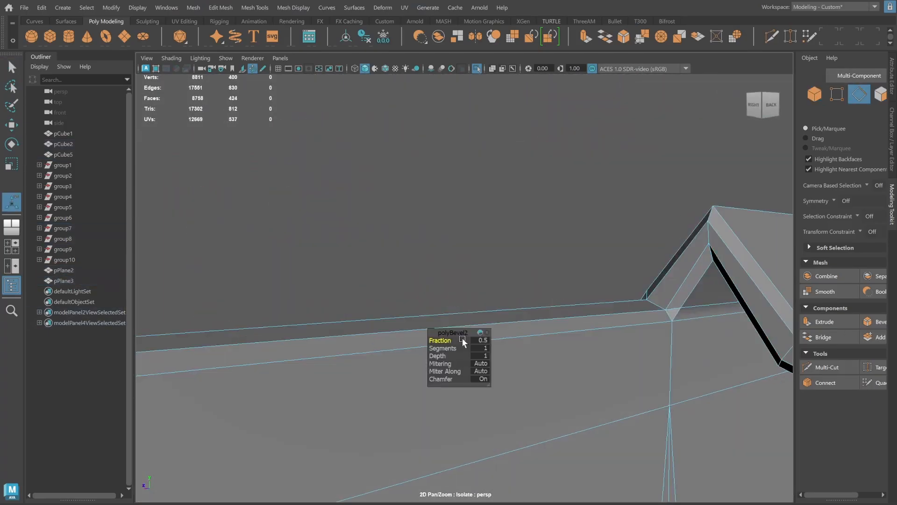
pyautogui.moveTo(435, 348)
pyautogui.mouseDown()
pyautogui.moveTo(448, 348)
pyautogui.moveTo(423, 340)
pyautogui.mouseUp()
pyautogui.scroll(-6, 595, 297)
pyautogui.click(815, 94)
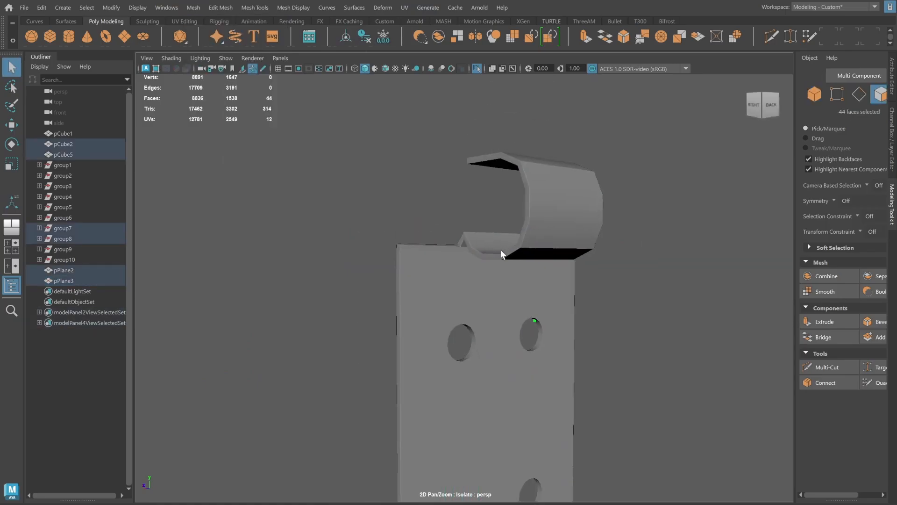
# Soften the edges across the lower hinge half's rounded tab.
pyautogui.keyDown('alt'); pyautogui.moveTo(500, 248); pyautogui.dragTo(472, 257); pyautogui.keyUp('alt')
pyautogui.press('F8')
pyautogui.click(554, 228)
pyautogui.moveTo(554, 228); pyautogui.dragTo(539, 178, button='right')
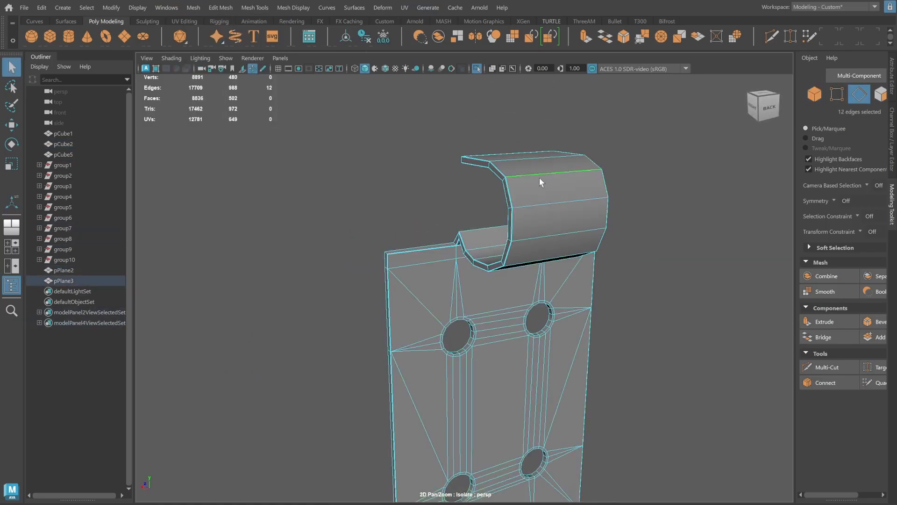
pyautogui.keyDown('alt'); pyautogui.moveTo(539, 178); pyautogui.dragTo(561, 159); pyautogui.keyUp('alt')
pyautogui.keyDown('shift'); pyautogui.moveTo(560, 204); pyautogui.dragTo(676, 188, button='right'); pyautogui.keyUp('shift')
pyautogui.press('F8')
pyautogui.click(627, 234)
# Leave isolation to show the finished hinge on the whole case.
pyautogui.scroll(-3, 627, 234)
pyautogui.keyDown('alt'); pyautogui.moveTo(626, 234); pyautogui.dragTo(587, 255); pyautogui.keyUp('alt')
pyautogui.hotkey('ctrl', '1')
pyautogui.scroll(-3, 498, 255)
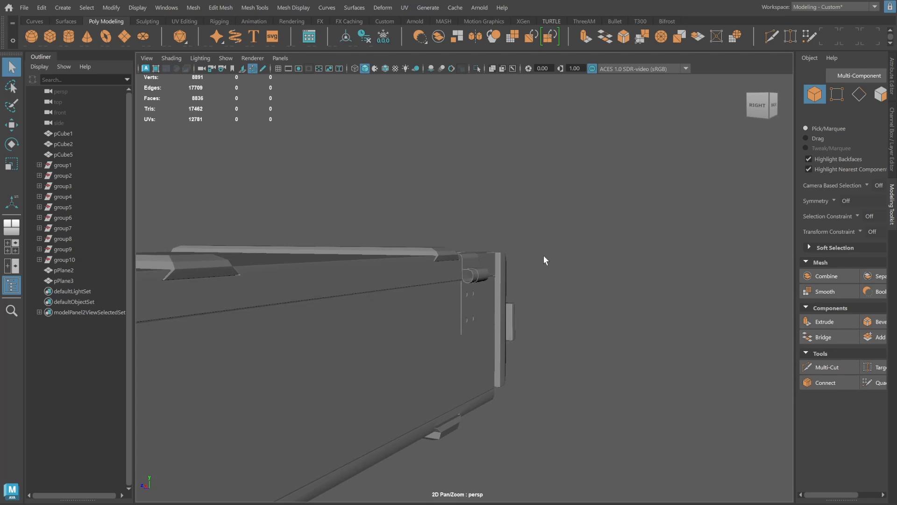
# Create a polygon cylinder in front of the crate's back hinge and set its axis subdivisions to 12.
pyautogui.keyDown('alt'); pyautogui.moveTo(575, 254); pyautogui.dragTo(622, 243, button='middle'); pyautogui.keyUp('alt')
pyautogui.keyDown('alt'); pyautogui.moveTo(623, 239); pyautogui.dragTo(548, 239); pyautogui.keyUp('alt')
pyautogui.keyDown('alt'); pyautogui.moveTo(548, 239); pyautogui.dragTo(624, 241, button='right'); pyautogui.keyUp('alt')
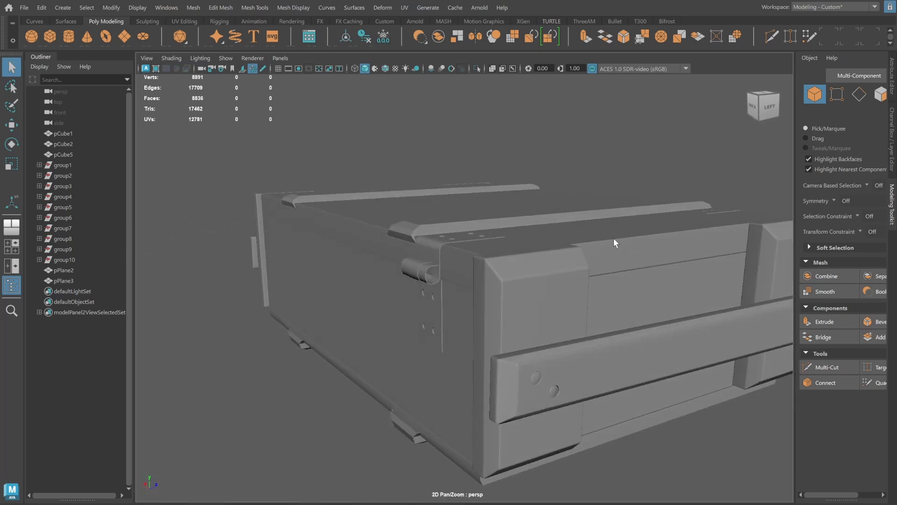
pyautogui.click(70, 40)
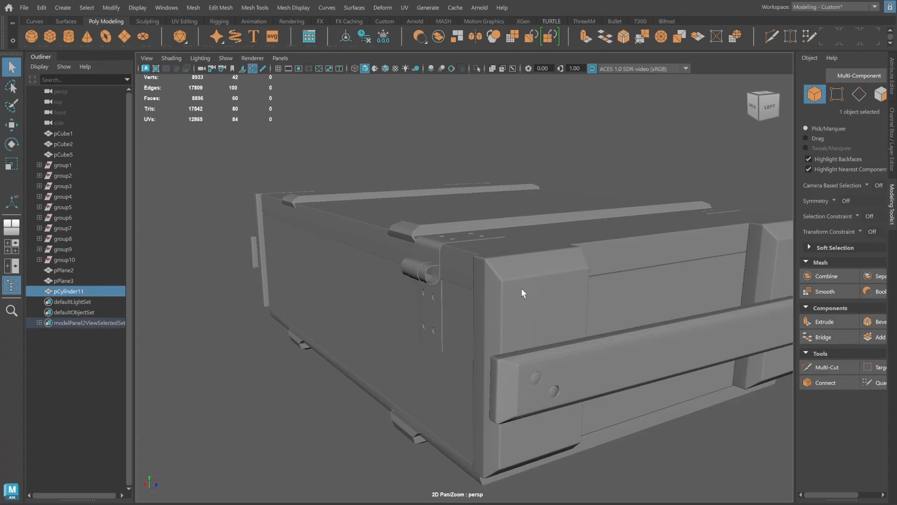
pyautogui.press('w')
pyautogui.moveTo(437, 325); pyautogui.dragTo(432, 283)
pyautogui.click(892, 143)
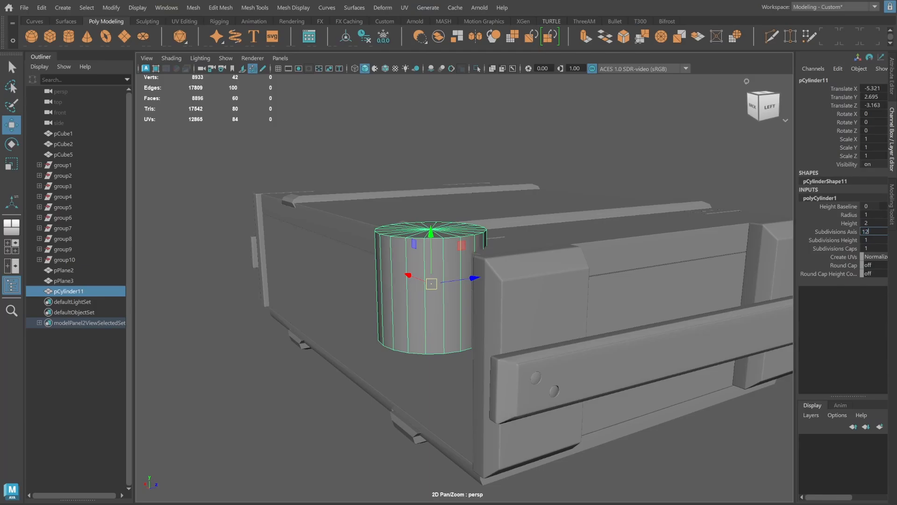
pyautogui.press('Return')
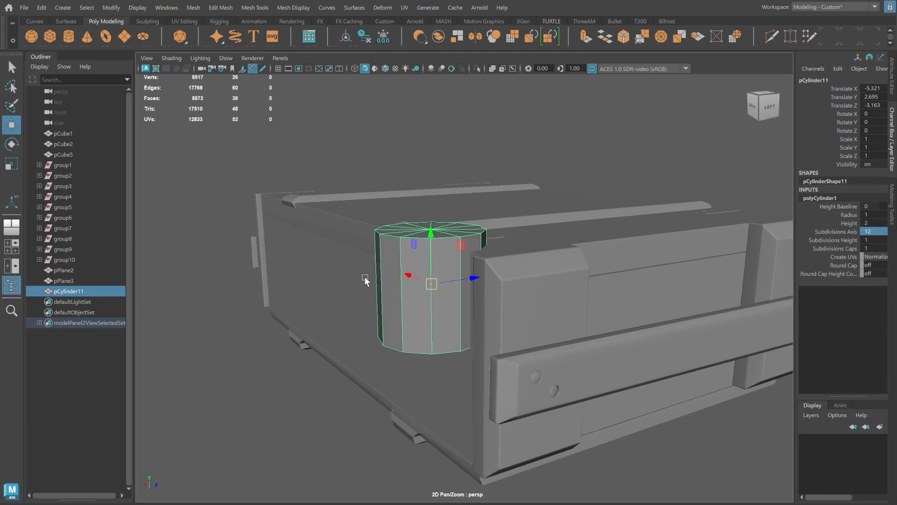
# Rotate the new cylinder 90 degrees around Z and scale it uniformly to about 0.146.
pyautogui.press('e')
pyautogui.moveTo(444, 248); pyautogui.dragTo(457, 344)
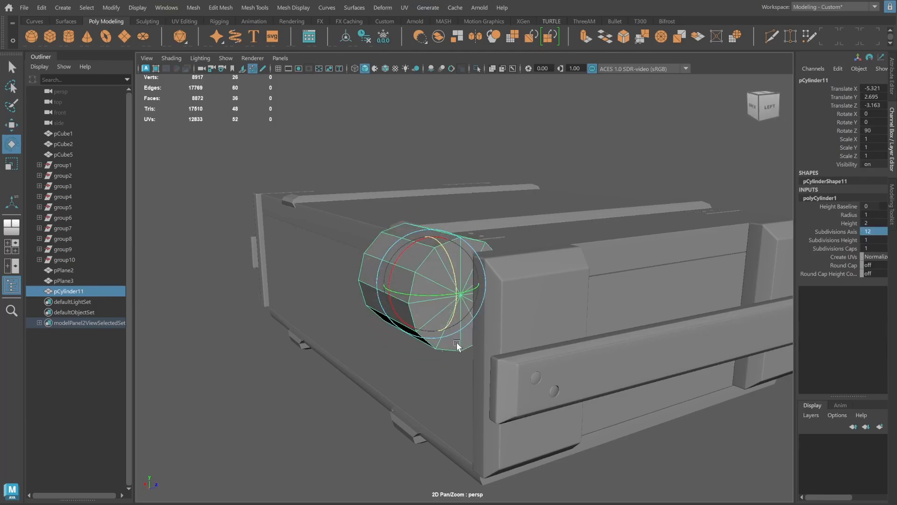
pyautogui.keyDown('alt'); pyautogui.moveTo(622, 236); pyautogui.dragTo(631, 237); pyautogui.keyUp('alt')
pyautogui.press('r')
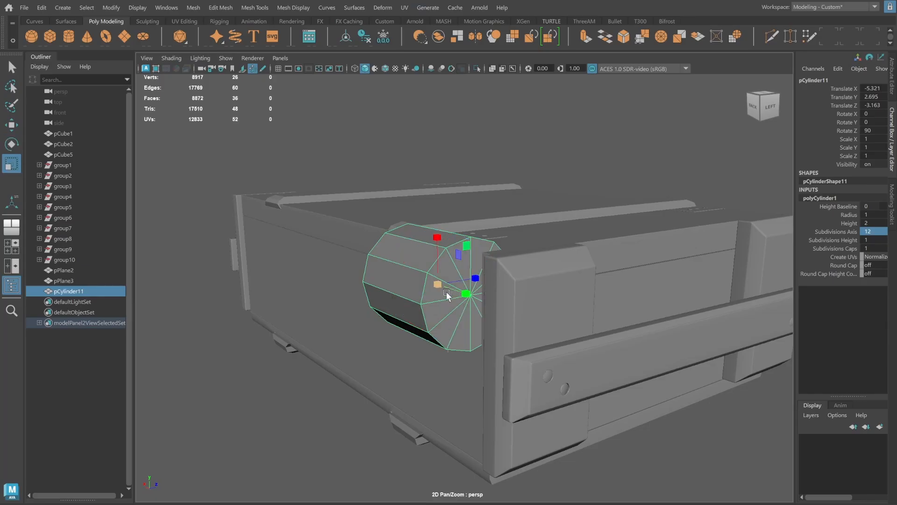
pyautogui.moveTo(439, 286); pyautogui.dragTo(356, 278)
pyautogui.press('f')
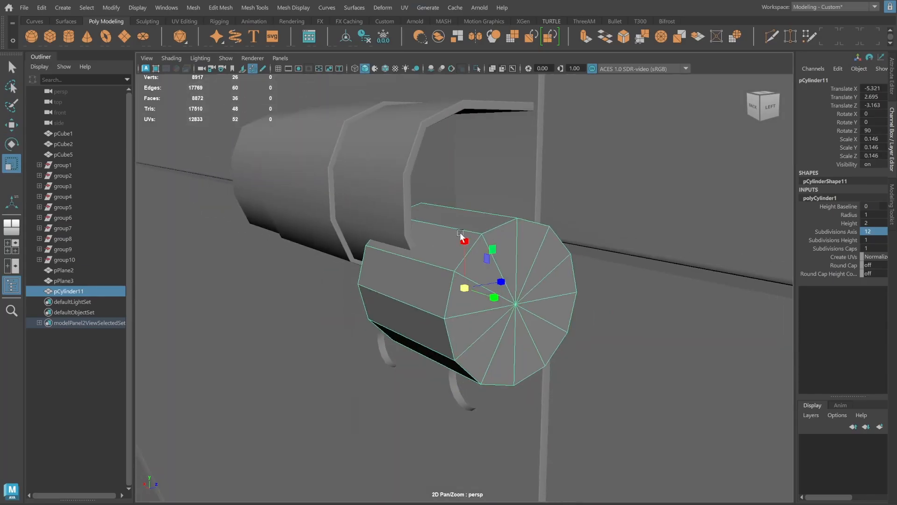
# Move the small cylinder into the rolled hinge barrel so it sits inside as the hinge pin.
pyautogui.keyDown('alt'); pyautogui.moveTo(460, 233); pyautogui.dragTo(506, 163); pyautogui.keyUp('alt')
pyautogui.moveTo(514, 199); pyautogui.dragTo(597, 188)
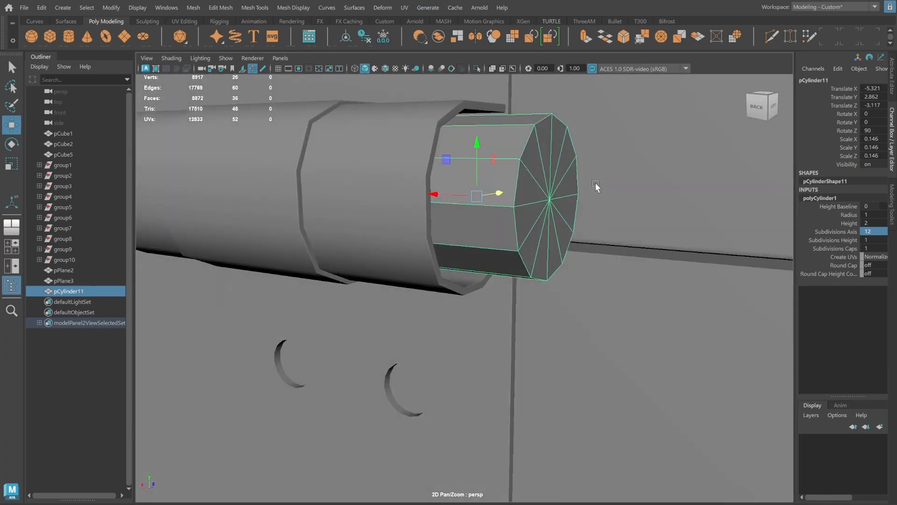
pyautogui.keyDown('alt'); pyautogui.moveTo(519, 194); pyautogui.dragTo(584, 199); pyautogui.keyUp('alt')
pyautogui.keyDown('alt'); pyautogui.moveTo(584, 198); pyautogui.dragTo(441, 200, button='right'); pyautogui.keyUp('alt')
pyautogui.press('4')
pyautogui.moveTo(499, 236); pyautogui.dragTo(444, 226)
# Shift the vertices at one end of the cylinder along X so the pin protrudes slightly past the hinge barrel.
pyautogui.click(891, 204)
pyautogui.click(836, 93)
pyautogui.moveTo(429, 147); pyautogui.dragTo(218, 259)
pyautogui.press('5')
pyautogui.moveTo(431, 233)
pyautogui.keyDown('alt'); pyautogui.mouseDown()
pyautogui.moveTo(442, 238)
pyautogui.moveTo(449, 230)
pyautogui.mouseUp(); pyautogui.keyUp('alt')
pyautogui.moveTo(314, 255); pyautogui.dragTo(333, 253)
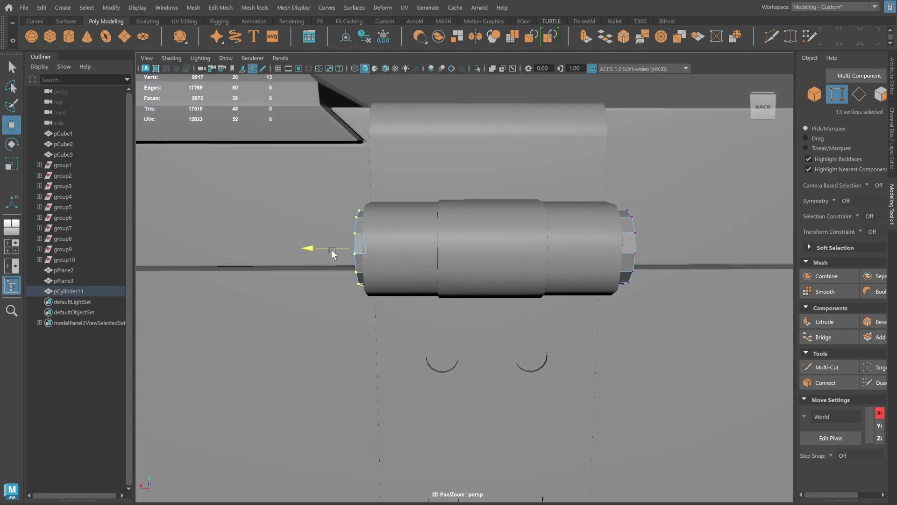
pyautogui.keyDown('alt'); pyautogui.moveTo(435, 236); pyautogui.dragTo(433, 237); pyautogui.keyUp('alt')
pyautogui.moveTo(302, 248); pyautogui.dragTo(313, 247)
pyautogui.keyDown('alt'); pyautogui.moveTo(617, 180); pyautogui.dragTo(607, 182); pyautogui.keyUp('alt')
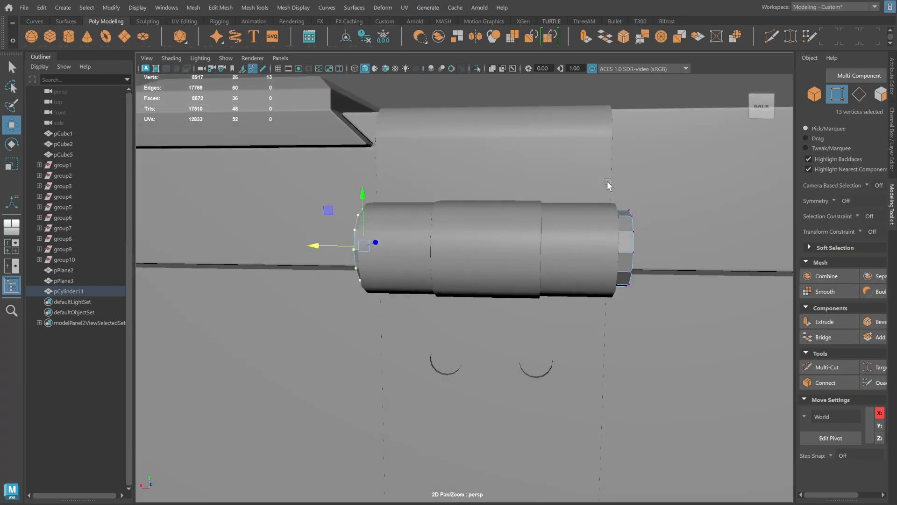
# Select the cap faces at both ends of the hinge pin and extrude them.
pyautogui.click(814, 95)
pyautogui.scroll(-3, 607, 243)
pyautogui.keyDown('alt'); pyautogui.moveTo(607, 243); pyautogui.dragTo(498, 256); pyautogui.keyUp('alt')
pyautogui.scroll(3, 485, 257)
pyautogui.click(467, 276)
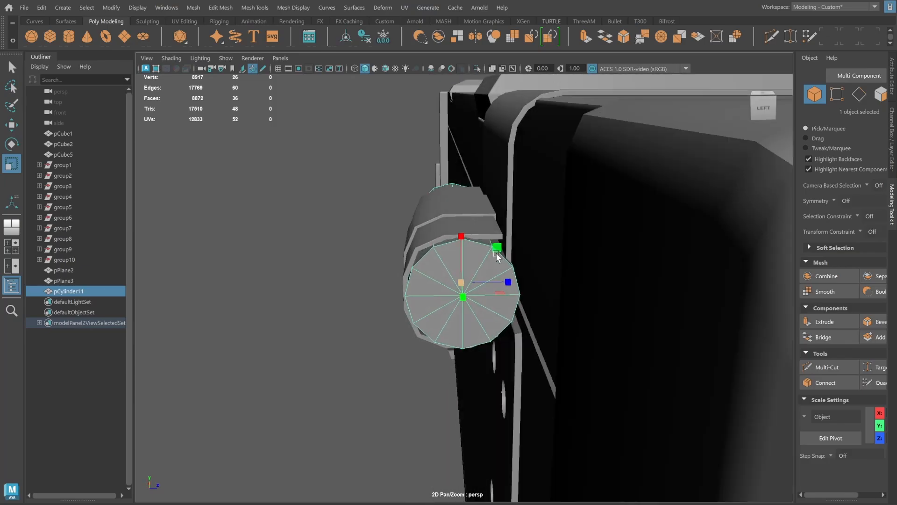
pyautogui.press('w')
pyautogui.keyDown('alt'); pyautogui.moveTo(437, 285); pyautogui.dragTo(538, 249); pyautogui.keyUp('alt')
pyautogui.press('space')
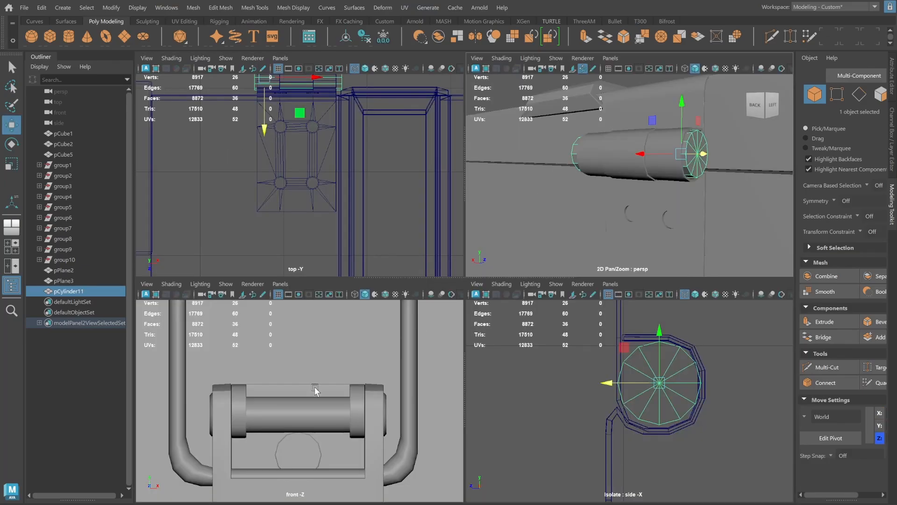
pyautogui.click(882, 94)
pyautogui.moveTo(650, 375); pyautogui.dragTo(671, 397)
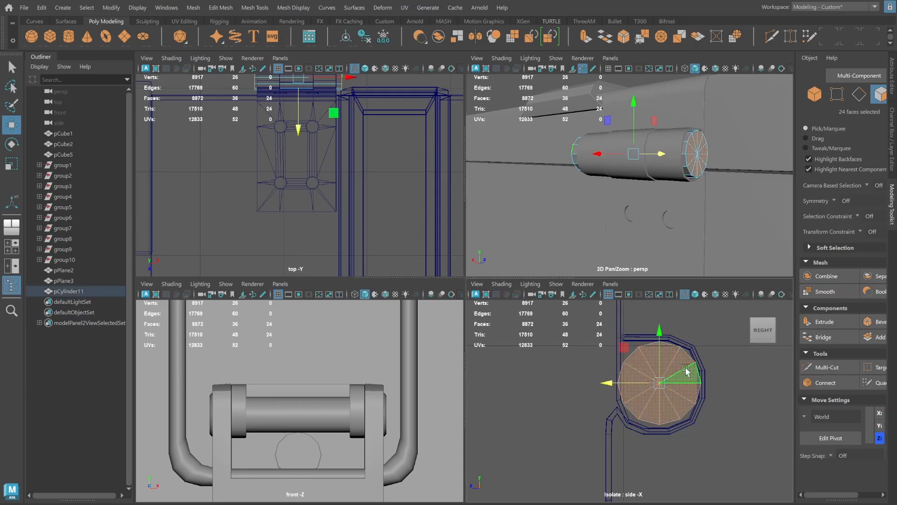
pyautogui.keyDown('shift'); pyautogui.rightClick(686, 365); pyautogui.keyUp('shift')
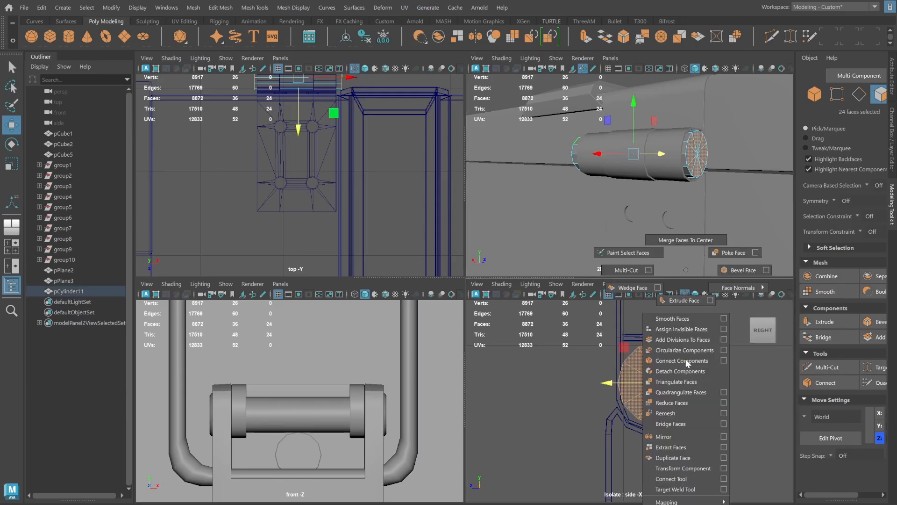
pyautogui.click(683, 300)
pyautogui.press('space')
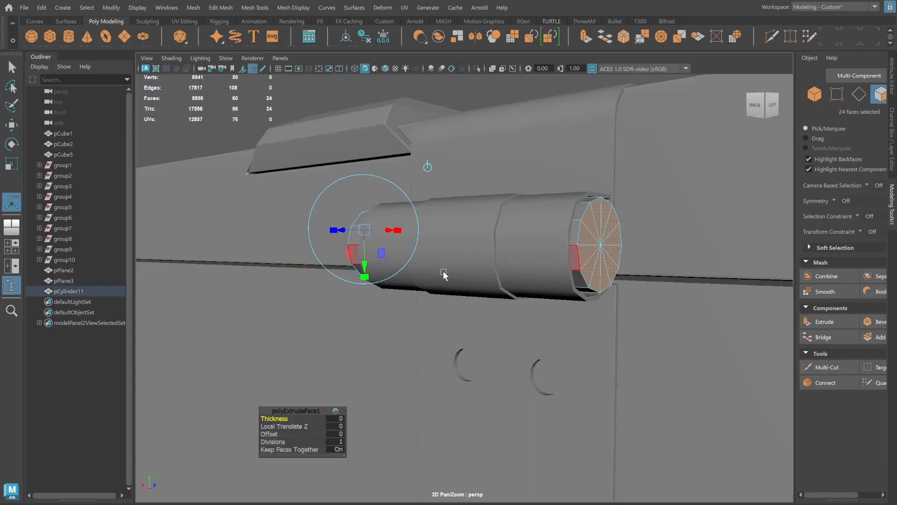
# Inset the extruded cap faces by setting the extrusion offset to 0.05.
pyautogui.keyDown('alt'); pyautogui.moveTo(443, 272); pyautogui.dragTo(453, 280); pyautogui.keyUp('alt')
pyautogui.moveTo(269, 433); pyautogui.dragTo(270, 434)
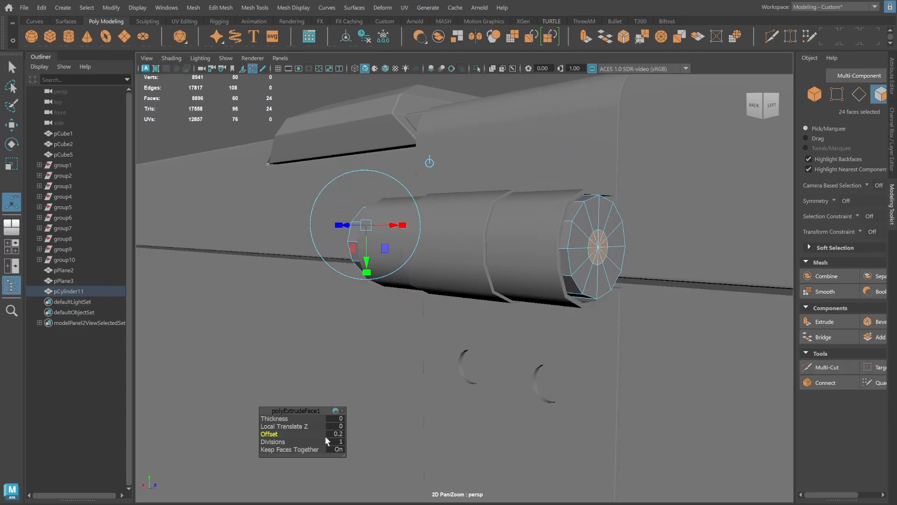
pyautogui.write('0.01')
pyautogui.press('Return')
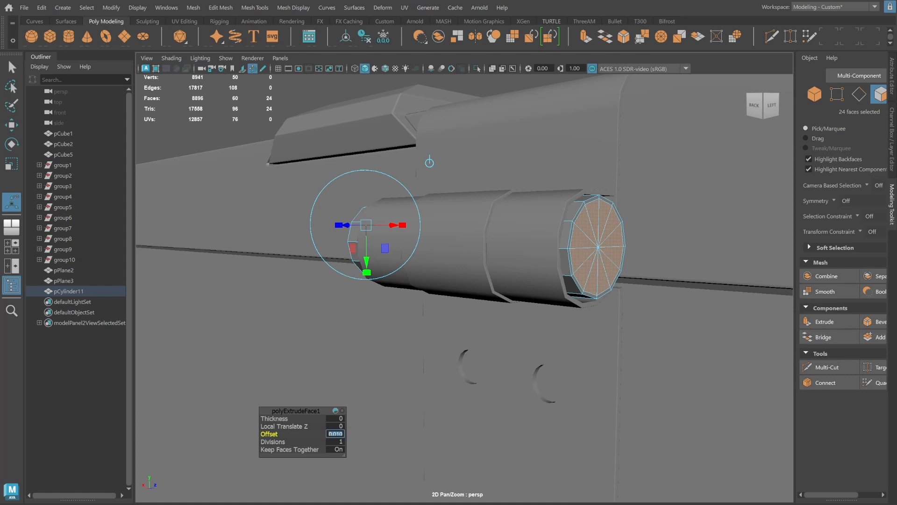
pyautogui.write('0.05')
pyautogui.press('Return')
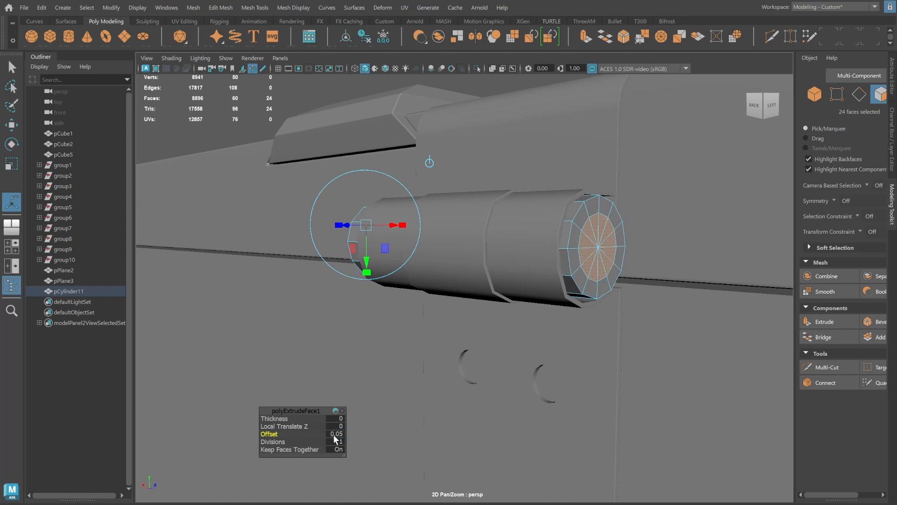
# Extrude the inset cap faces again and push them slightly into the pin to form recessed ends.
pyautogui.moveTo(480, 295)
pyautogui.keyDown('alt'); pyautogui.mouseDown()
pyautogui.moveTo(505, 296)
pyautogui.moveTo(484, 282)
pyautogui.mouseUp(); pyautogui.keyUp('alt')
pyautogui.hotkey('ctrl', 'e')
pyautogui.moveTo(349, 226); pyautogui.dragTo(357, 226)
pyautogui.click(814, 94)
pyautogui.keyDown('alt'); pyautogui.moveTo(643, 228); pyautogui.dragTo(634, 228); pyautogui.keyUp('alt')
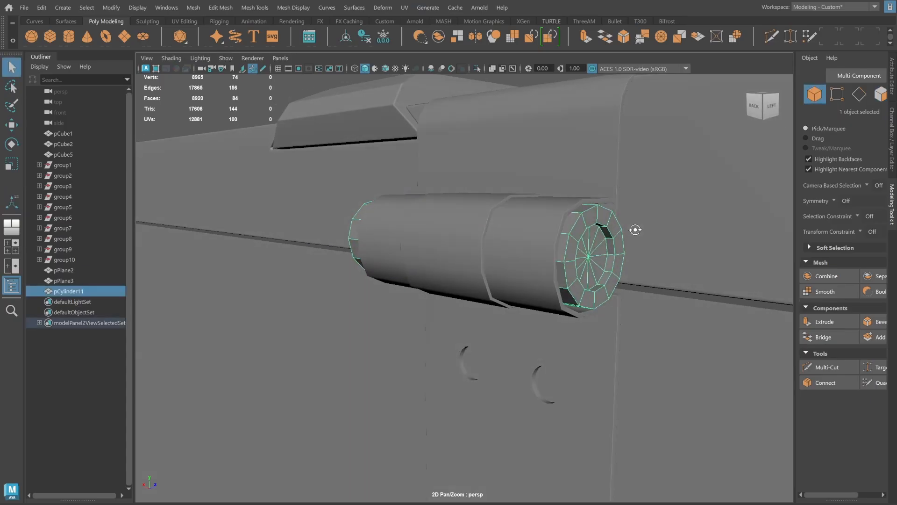
# Select the rim edge loops at both ends of the pin and bevel them with fraction 0.5 and 2 segments.
pyautogui.click(859, 94)
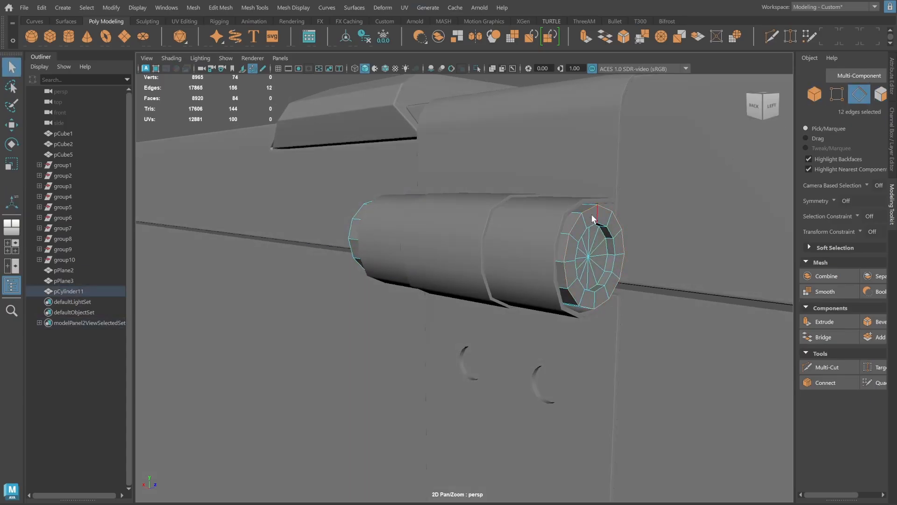
pyautogui.keyDown('alt'); pyautogui.moveTo(361, 218); pyautogui.dragTo(578, 220); pyautogui.keyUp('alt')
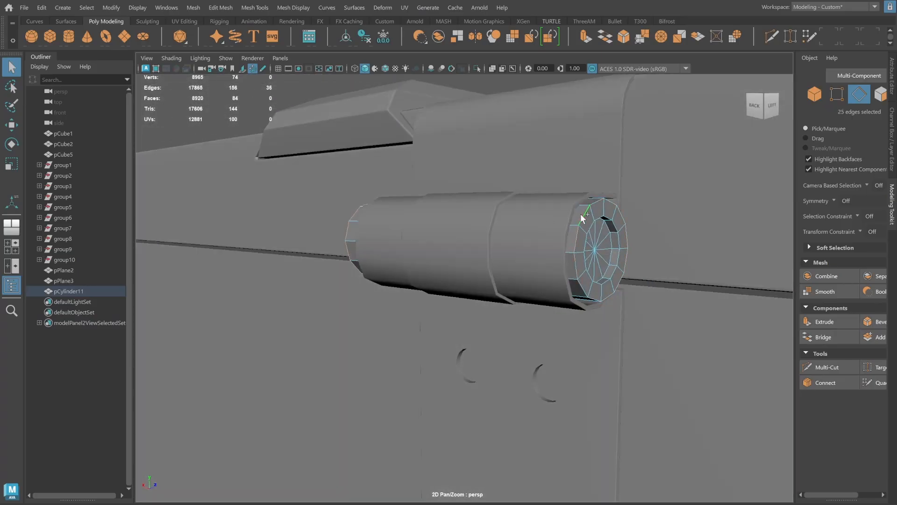
pyautogui.hotkey('ctrl', 'b')
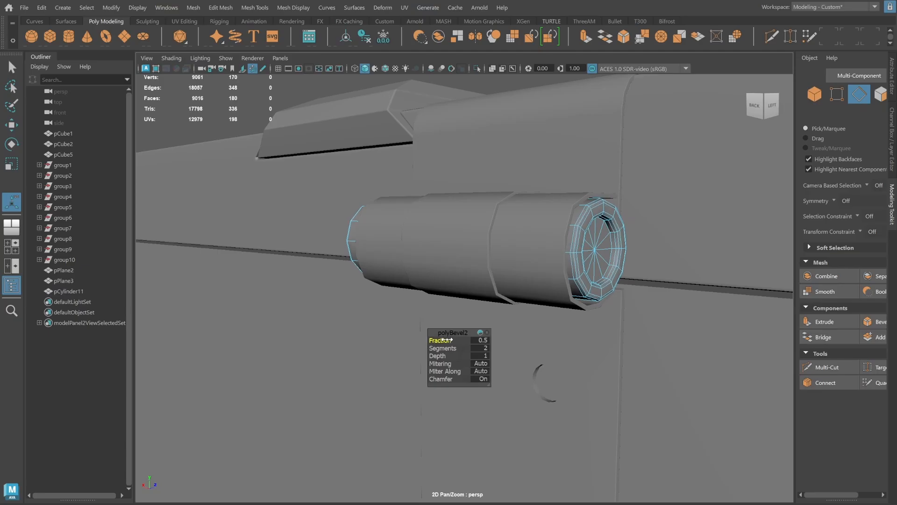
# Bevel the inner recess edge loops at both ends of the hinge pin.
pyautogui.doubleClick(608, 240)
pyautogui.keyDown('alt'); pyautogui.moveTo(608, 239); pyautogui.dragTo(465, 232); pyautogui.keyUp('alt')
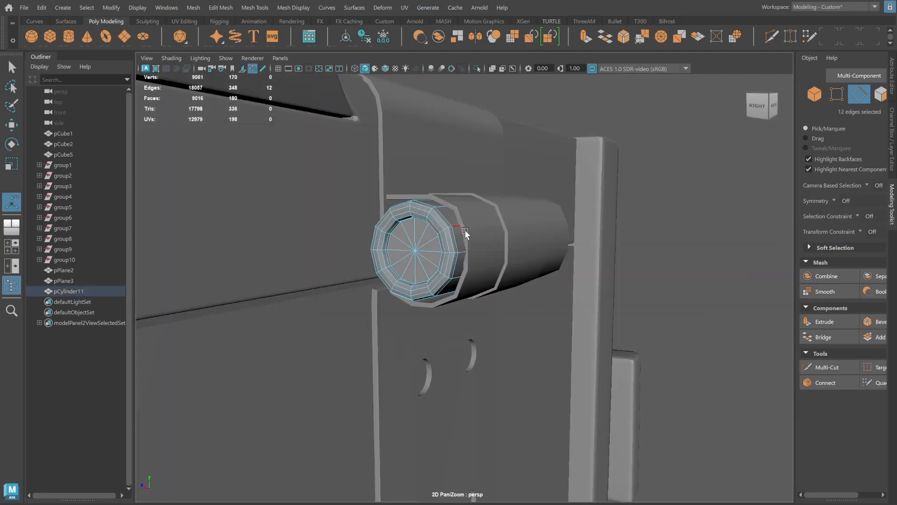
pyautogui.keyDown('shift'); pyautogui.doubleClick(396, 228); pyautogui.keyUp('shift')
pyautogui.keyDown('shift'); pyautogui.moveTo(400, 236); pyautogui.dragTo(439, 237, button='right'); pyautogui.keyUp('shift')
pyautogui.keyDown('alt'); pyautogui.moveTo(436, 236); pyautogui.dragTo(458, 227); pyautogui.keyUp('alt')
# Smooth the hinge pin mesh with 1 division and check how it fits inside the barrel.
pyautogui.click(814, 94)
pyautogui.keyDown('alt'); pyautogui.moveTo(664, 169); pyautogui.dragTo(547, 189); pyautogui.keyUp('alt')
pyautogui.click(635, 231)
pyautogui.keyDown('alt'); pyautogui.moveTo(635, 231); pyautogui.dragTo(560, 235, button='right'); pyautogui.keyUp('alt')
pyautogui.keyDown('alt'); pyautogui.moveTo(560, 236); pyautogui.dragTo(476, 271); pyautogui.keyUp('alt')
pyautogui.click(477, 271)
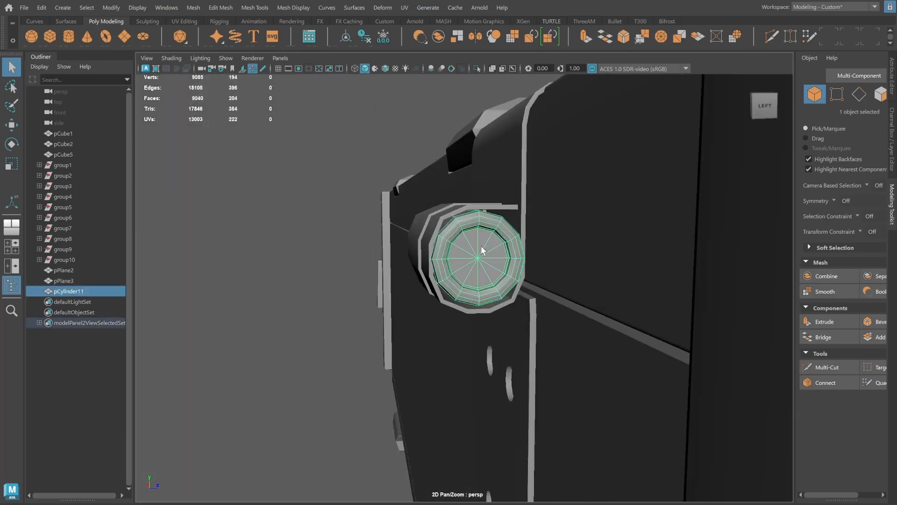
pyautogui.keyDown('shift'); pyautogui.moveTo(486, 234); pyautogui.dragTo(484, 296, button='right'); pyautogui.keyUp('shift')
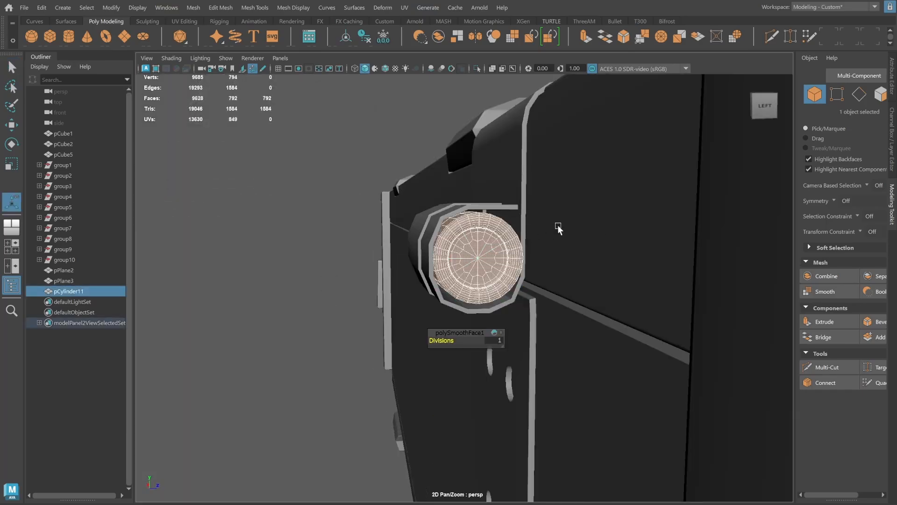
pyautogui.keyDown('alt'); pyautogui.moveTo(557, 225); pyautogui.dragTo(517, 226); pyautogui.keyUp('alt')
pyautogui.click(403, 139)
pyautogui.click(452, 292)
pyautogui.keyDown('alt'); pyautogui.moveTo(453, 293); pyautogui.dragTo(565, 245, button='right'); pyautogui.keyUp('alt')
pyautogui.keyDown('alt'); pyautogui.moveTo(566, 245); pyautogui.dragTo(555, 242); pyautogui.keyUp('alt')
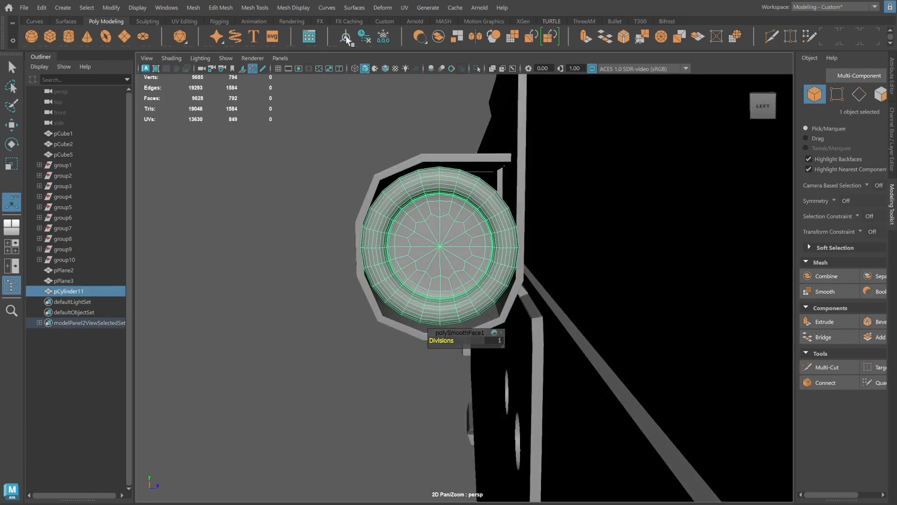
# Select the outermost barrel vertices of both hinge plates in the side view and move them outward from the crate.
pyautogui.press('space')
pyautogui.press('space')
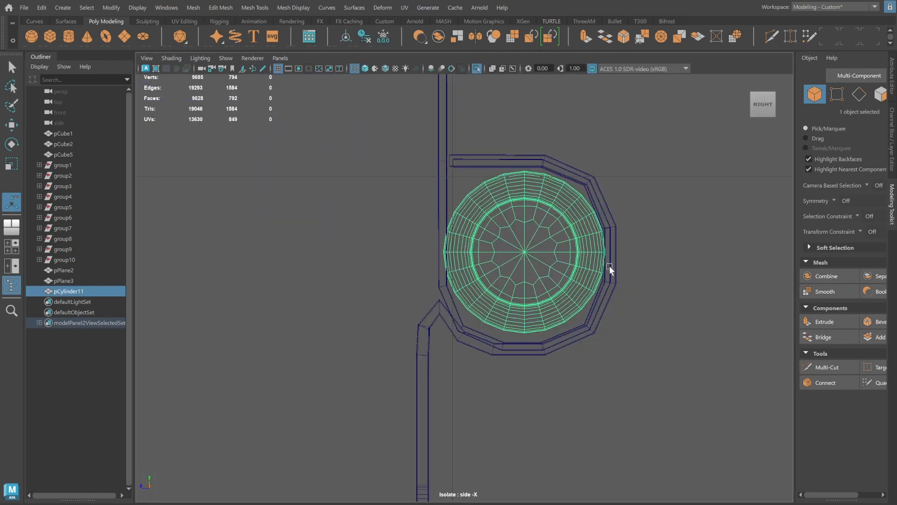
pyautogui.click(615, 217)
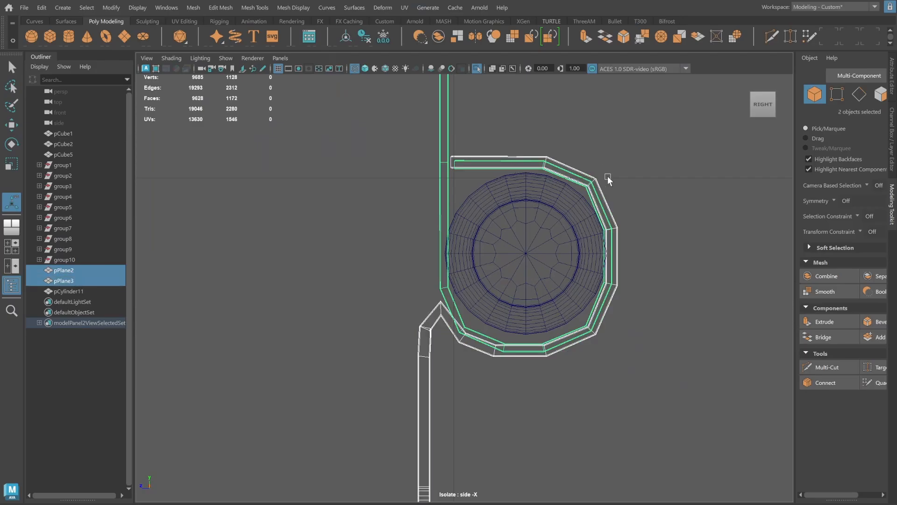
pyautogui.press('F8')
pyautogui.moveTo(650, 273); pyautogui.dragTo(650, 272)
pyautogui.press('w')
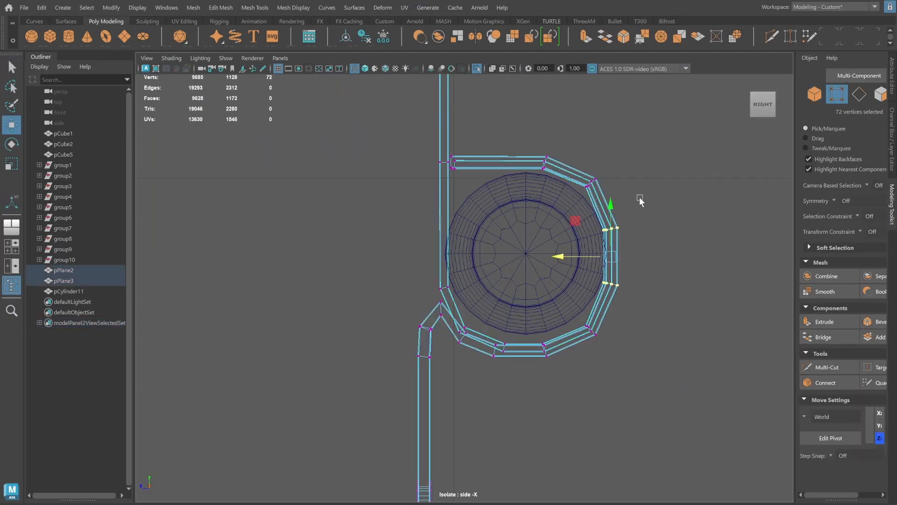
pyautogui.press('space')
pyautogui.keyDown('alt'); pyautogui.moveTo(659, 206); pyautogui.dragTo(514, 206); pyautogui.keyUp('alt')
pyautogui.press('space')
pyautogui.scroll(2, 663, 320)
pyautogui.moveTo(597, 248); pyautogui.dragTo(612, 244)
pyautogui.press('F8')
# Move the hinge pin slightly outward to centre it in the barrel, and group it with both hinge plates.
pyautogui.click(497, 246)
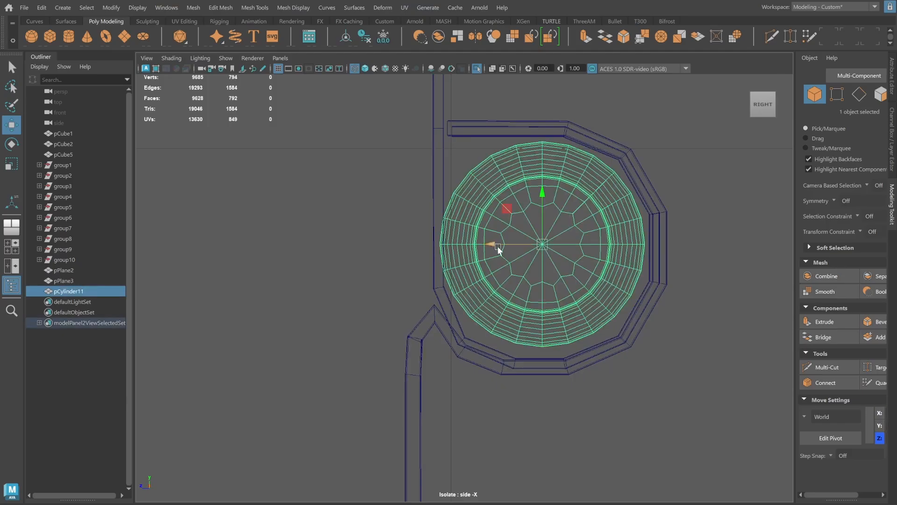
pyautogui.moveTo(487, 244); pyautogui.dragTo(492, 245)
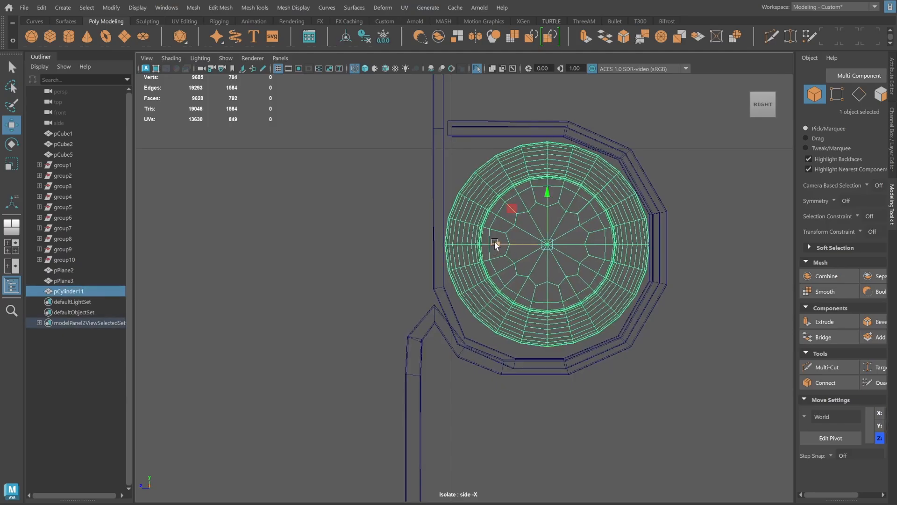
pyautogui.press('space')
pyautogui.press('space')
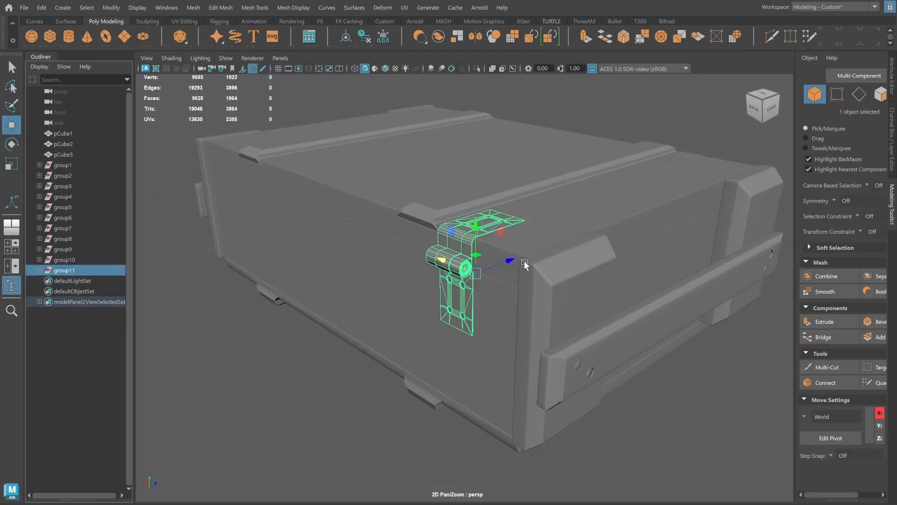
# Duplicate the grouped hinge and move the copy along X to the opposite end of the crate's back side.
pyautogui.keyDown('alt'); pyautogui.moveTo(523, 260); pyautogui.dragTo(256, 303); pyautogui.keyUp('alt')
pyautogui.hotkey('ctrl', 'd')
pyautogui.keyDown('alt'); pyautogui.moveTo(411, 267); pyautogui.dragTo(734, 257); pyautogui.keyUp('alt')
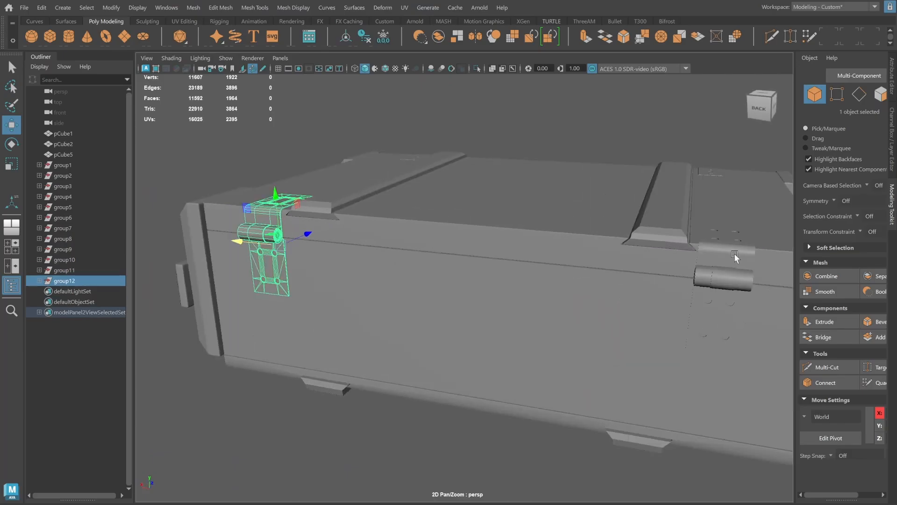
pyautogui.keyDown('alt'); pyautogui.moveTo(735, 257); pyautogui.dragTo(744, 281, button='right'); pyautogui.keyUp('alt')
pyautogui.keyDown('alt'); pyautogui.moveTo(238, 274); pyautogui.dragTo(271, 273); pyautogui.keyUp('alt')
pyautogui.moveTo(299, 254); pyautogui.dragTo(298, 254)
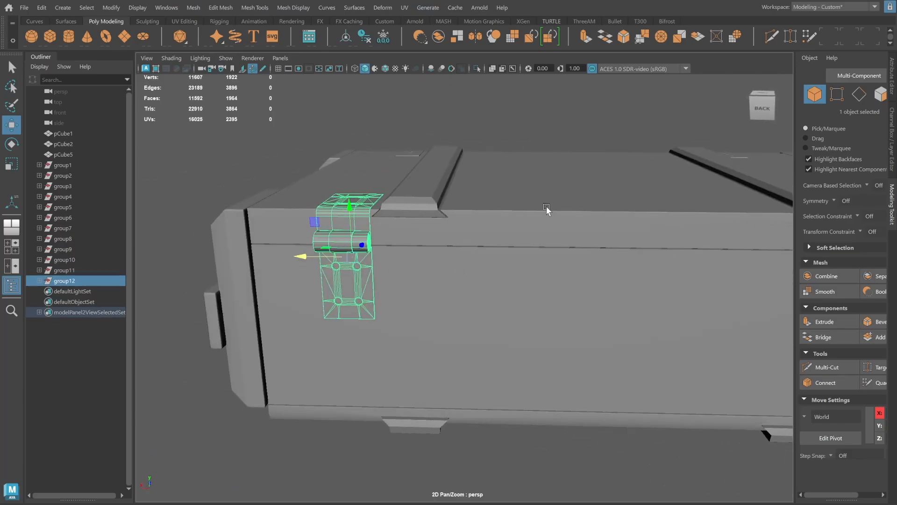
pyautogui.keyDown('alt'); pyautogui.moveTo(533, 236); pyautogui.dragTo(462, 210, button='right'); pyautogui.keyUp('alt')
pyautogui.click(462, 196)
pyautogui.keyDown('alt'); pyautogui.moveTo(462, 206); pyautogui.dragTo(417, 229); pyautogui.keyUp('alt')
pyautogui.keyDown('alt'); pyautogui.moveTo(526, 229); pyautogui.dragTo(431, 231); pyautogui.keyUp('alt')
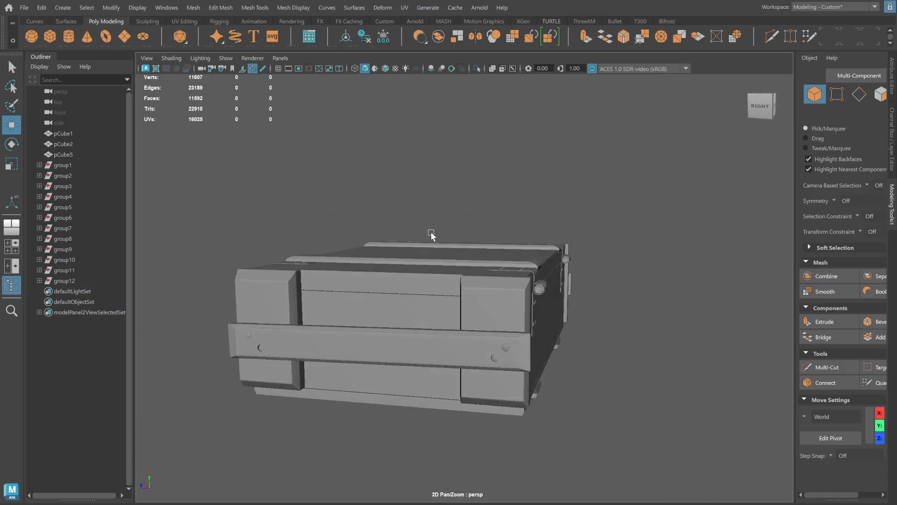
# Group the crate lid with its two top strips and name the group Top.
pyautogui.keyDown('alt'); pyautogui.moveTo(572, 232); pyautogui.dragTo(533, 237); pyautogui.keyUp('alt')
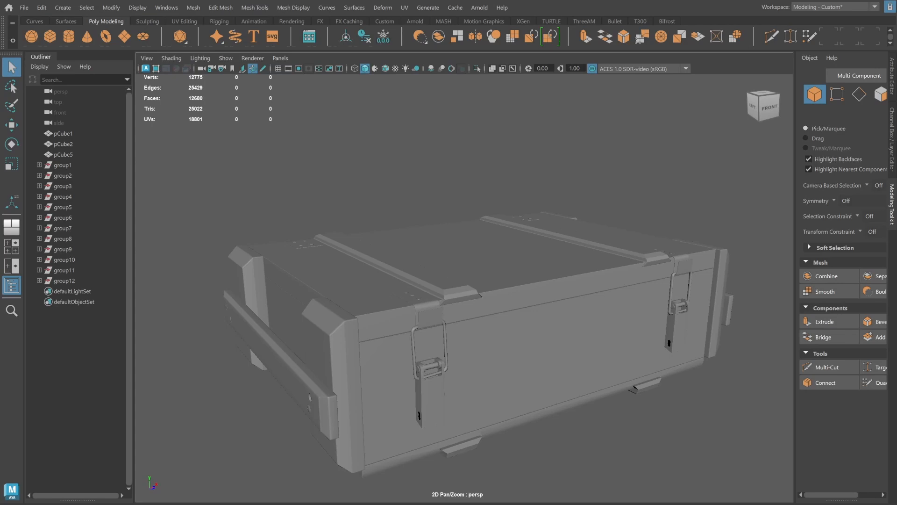
pyautogui.click(421, 265)
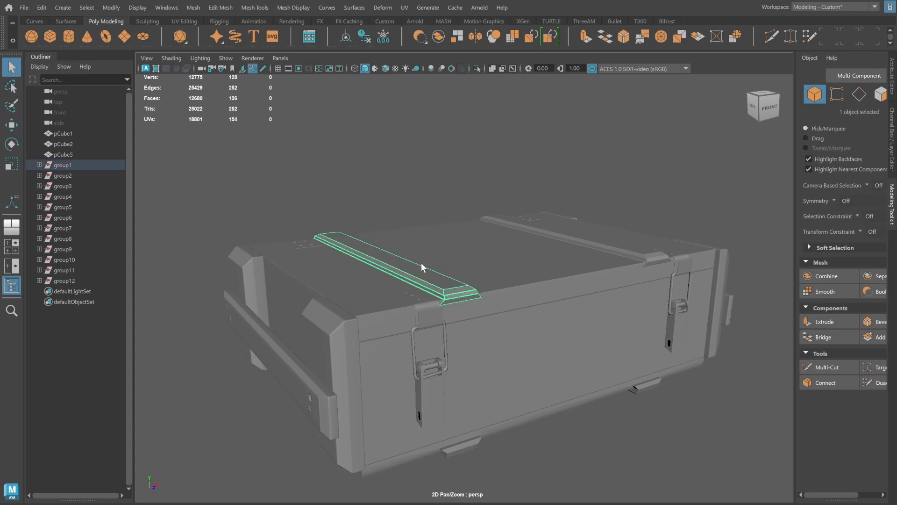
pyautogui.keyDown('shift'); pyautogui.click(601, 237); pyautogui.keyUp('shift')
pyautogui.keyDown('shift'); pyautogui.click(512, 275); pyautogui.keyUp('shift')
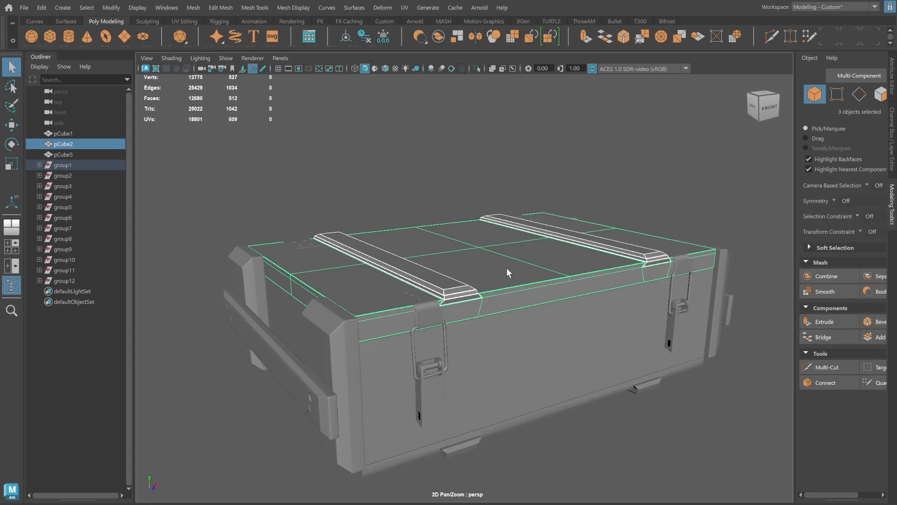
pyautogui.hotkey('ctrl', 'g')
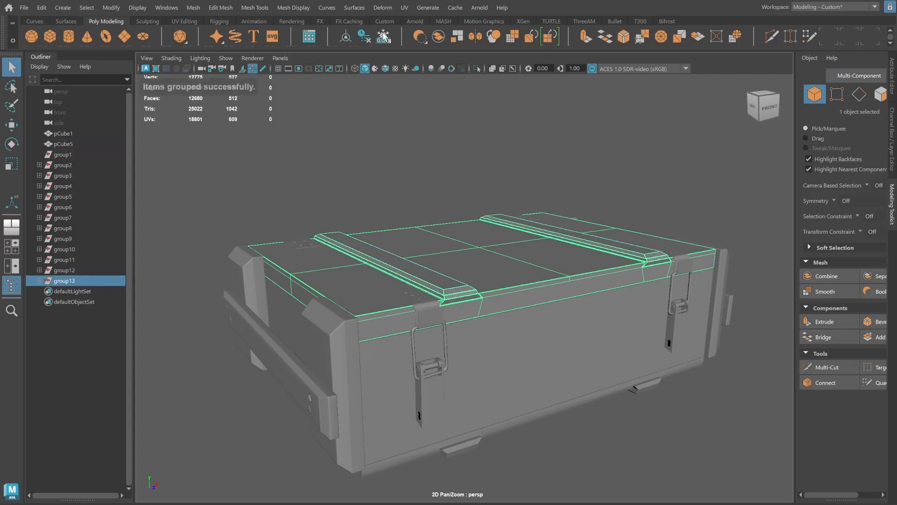
pyautogui.doubleClick(63, 280)
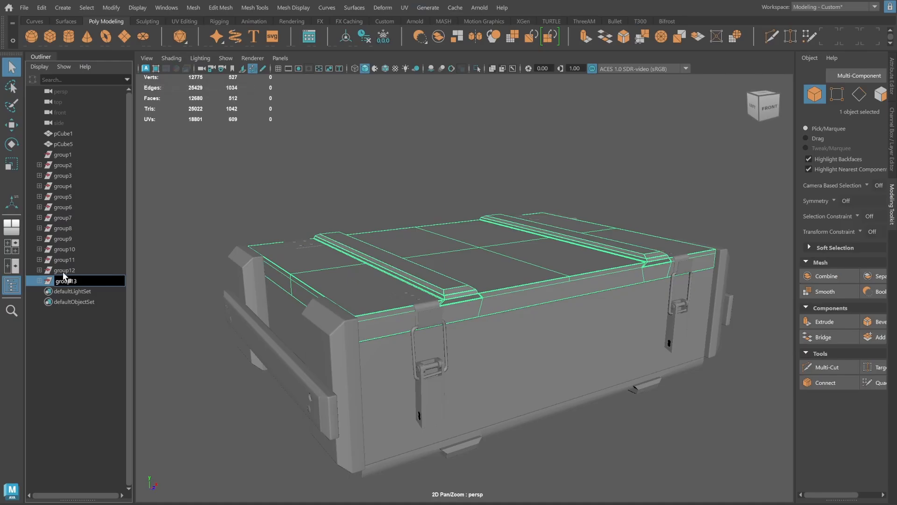
pyautogui.write('T')
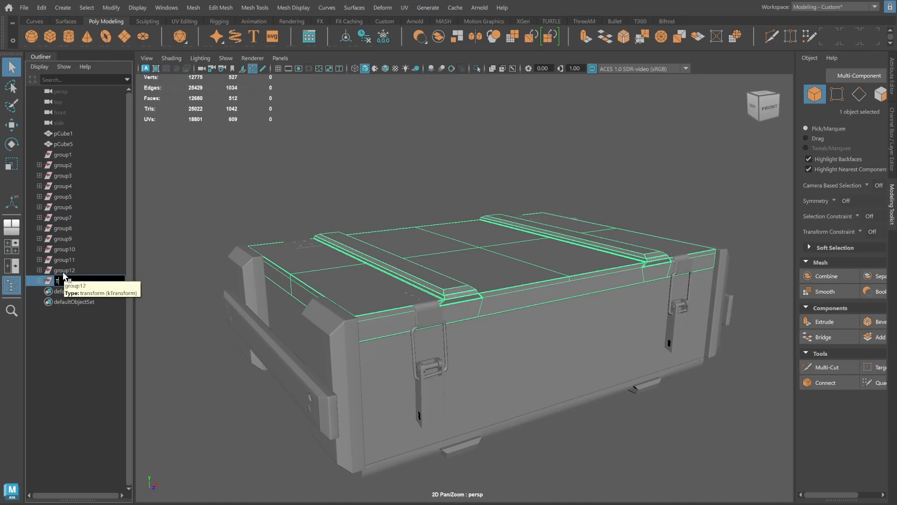
pyautogui.write('op')
pyautogui.press('Return')
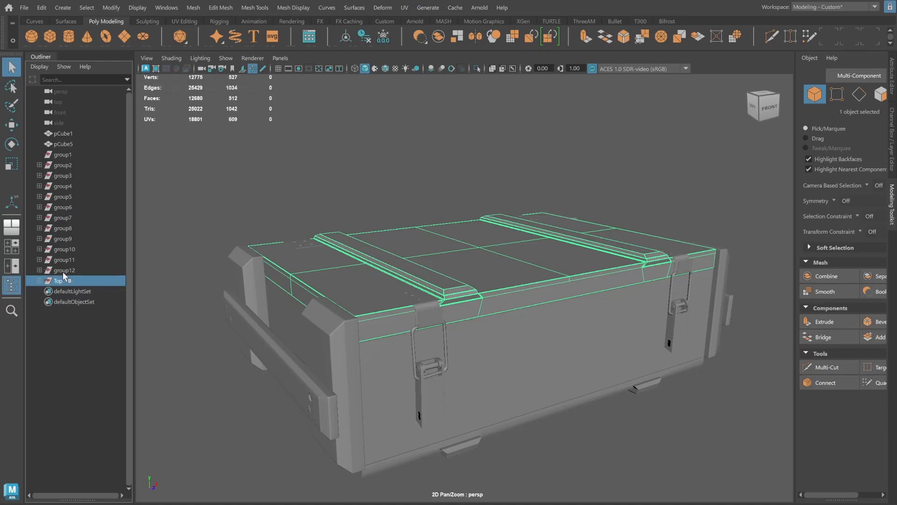
# Group the bent upper latch plate and its three screws at the crate's front left, and name the group F_Hinge1.
pyautogui.keyDown('alt'); pyautogui.moveTo(275, 295); pyautogui.dragTo(276, 299); pyautogui.keyUp('alt')
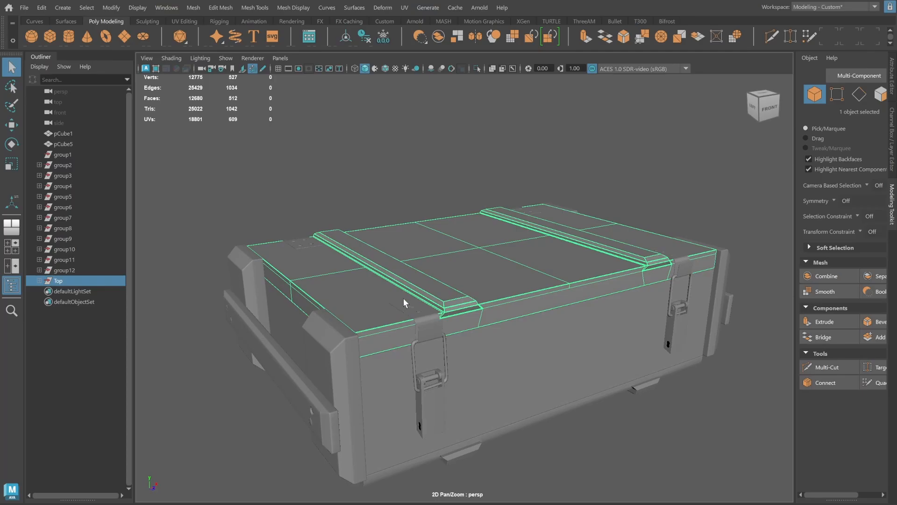
pyautogui.hotkey('alt', 'Tab')
pyautogui.hotkey('alt', 'Tab')
pyautogui.scroll(5, 355, 331)
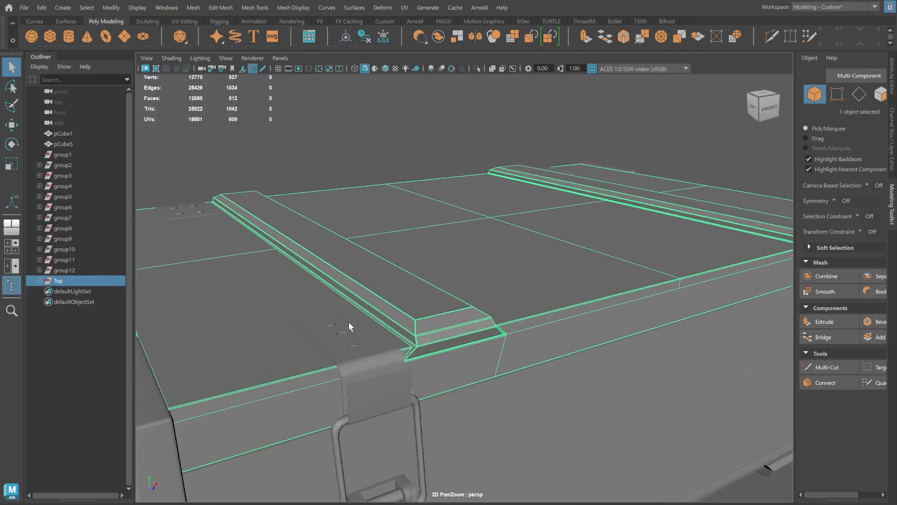
pyautogui.click(332, 322)
pyautogui.keyDown('shift'); pyautogui.click(372, 351); pyautogui.keyUp('shift')
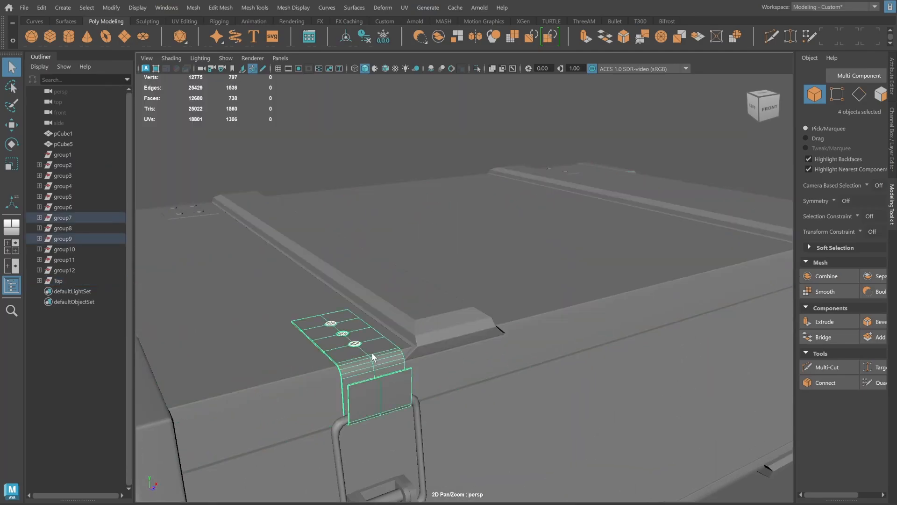
pyautogui.hotkey('ctrl', 'g')
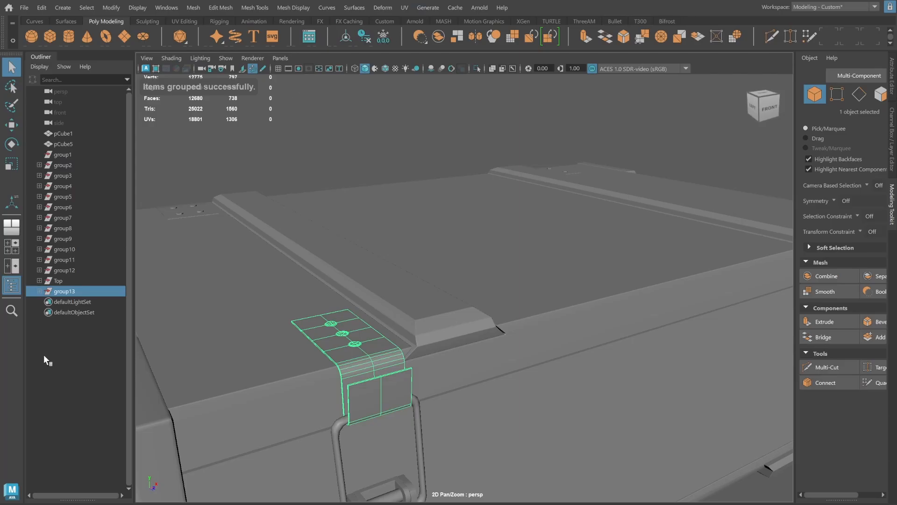
pyautogui.doubleClick(69, 293)
pyautogui.write('F_H')
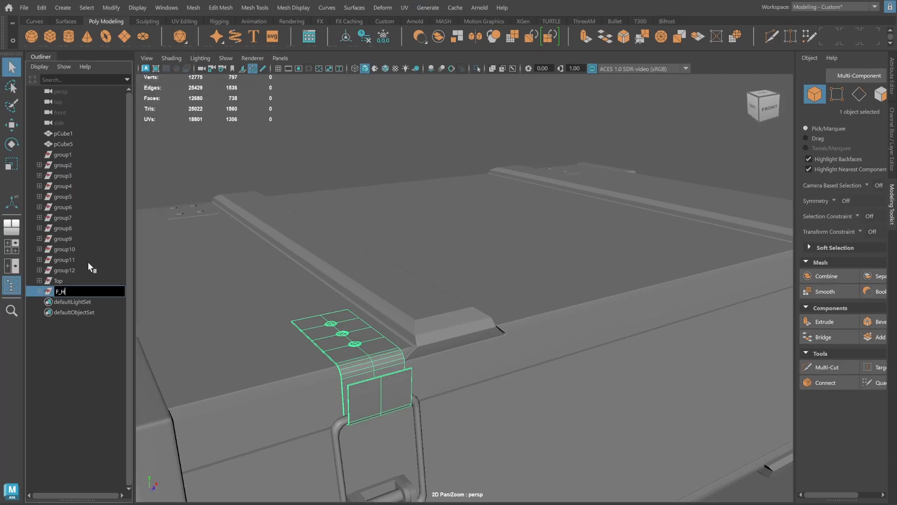
pyautogui.write('ing1')
pyautogui.press('Return')
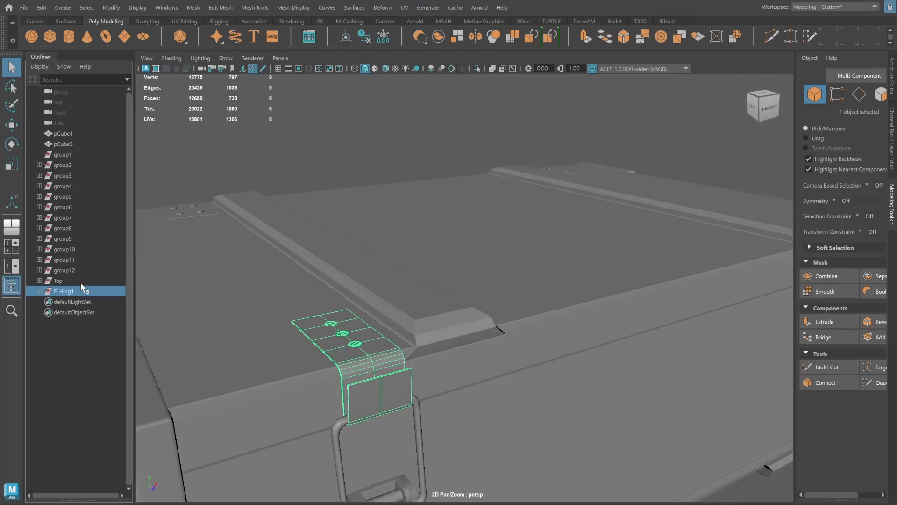
pyautogui.doubleClick(72, 290)
# Group the bent upper latch plate and its three screws at the crate's front right, and name the group F_Hinge2.
pyautogui.keyDown('alt'); pyautogui.moveTo(555, 225); pyautogui.dragTo(574, 282); pyautogui.keyUp('alt')
pyautogui.click(515, 338)
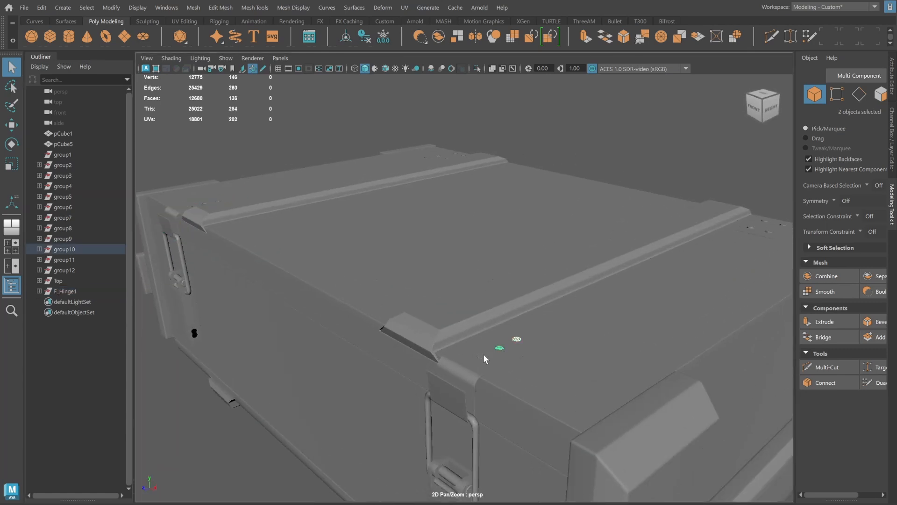
pyautogui.keyDown('shift'); pyautogui.click(495, 354); pyautogui.keyUp('shift')
pyautogui.hotkey('ctrl', 'g')
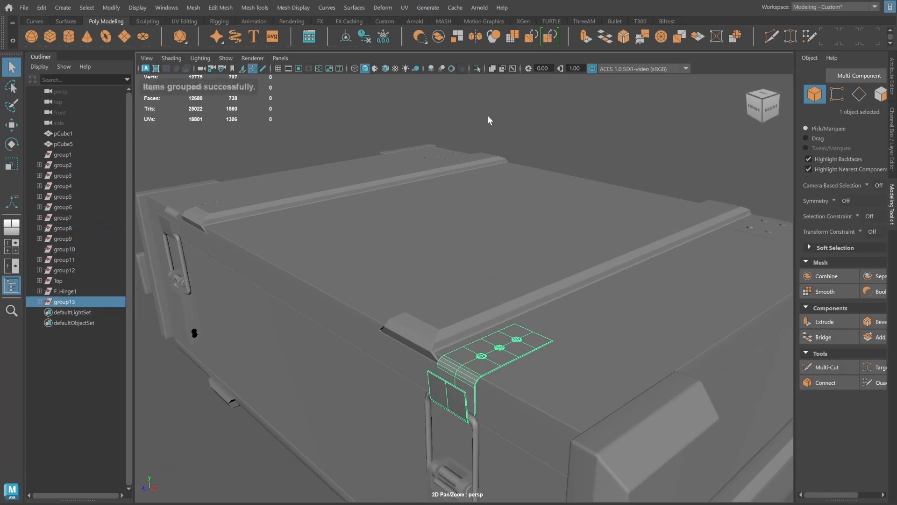
pyautogui.doubleClick(67, 304)
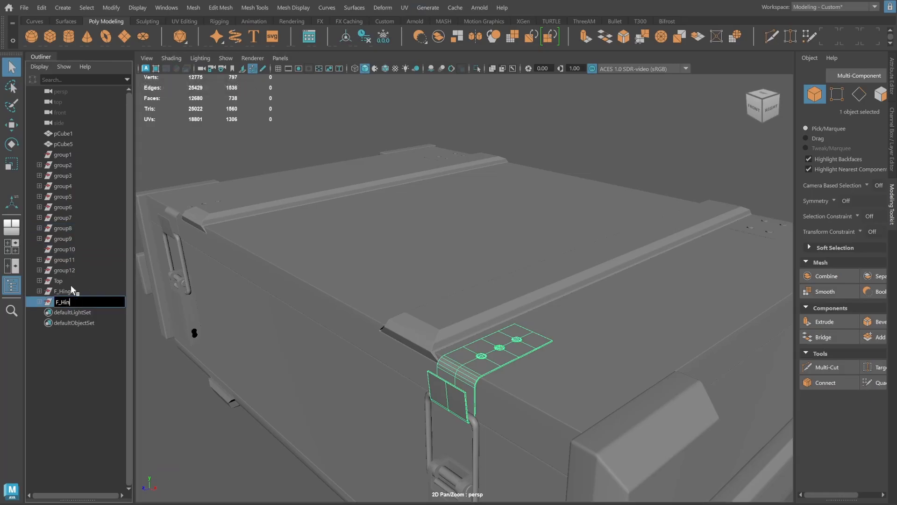
pyautogui.write('F_Hinge2')
pyautogui.press('Return')
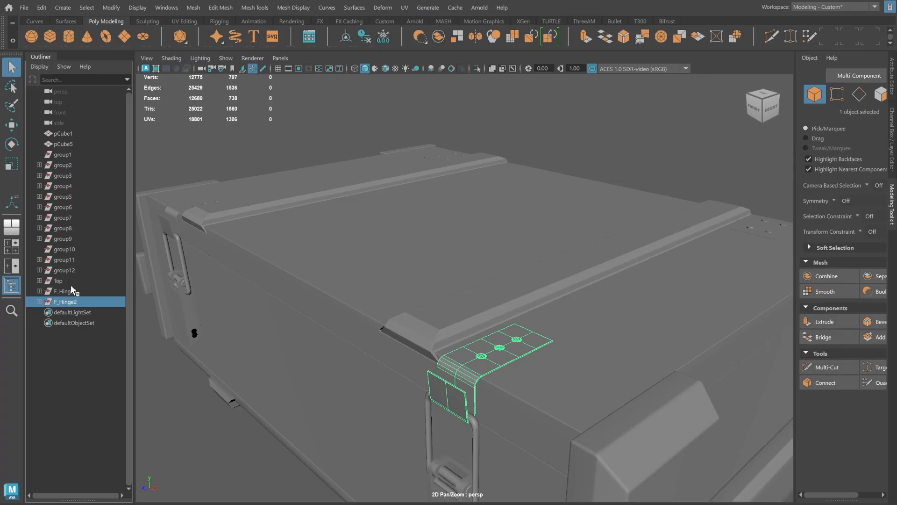
# Group the upper plate and four screws of the back hinge nearest the crate's left end, and name the group B_Hinge1.
pyautogui.keyDown('alt'); pyautogui.moveTo(351, 243); pyautogui.dragTo(446, 222); pyautogui.keyUp('alt')
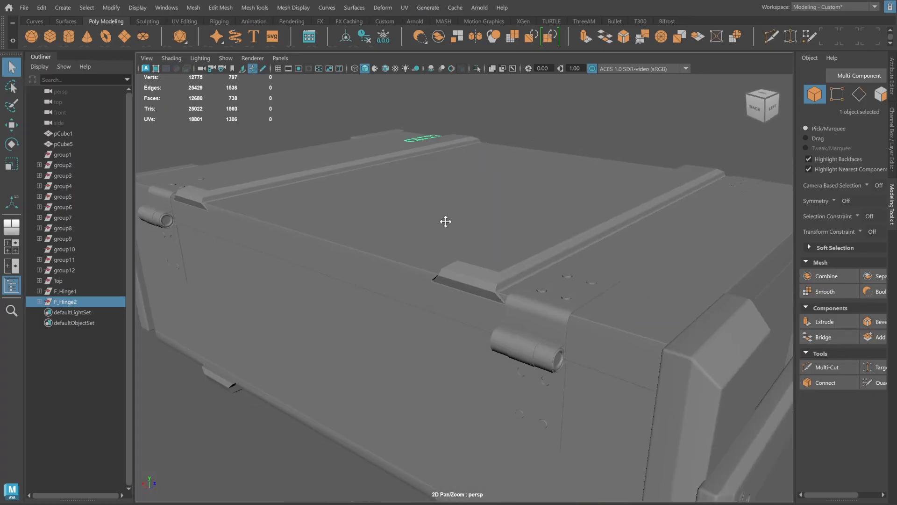
pyautogui.scroll(2, 555, 294)
pyautogui.click(537, 288)
pyautogui.keyDown('shift'); pyautogui.click(568, 290); pyautogui.keyUp('shift')
pyautogui.hotkey('ctrl', 'g')
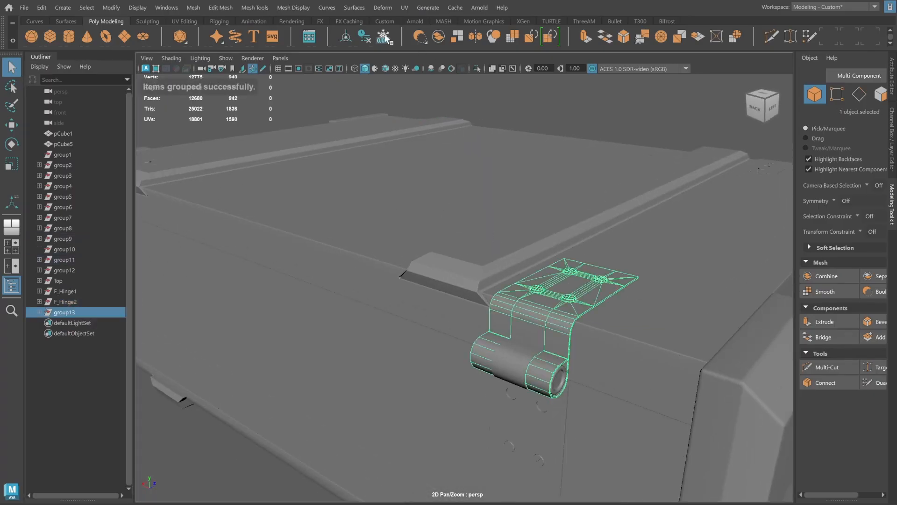
pyautogui.doubleClick(61, 312)
pyautogui.write('B_Hinge1')
pyautogui.press('Return')
# Group the lower plate and four screws of the same back hinge, and name the group B_Hinge2.
pyautogui.click(518, 366)
pyautogui.keyDown('shift'); pyautogui.click(513, 393); pyautogui.keyUp('shift')
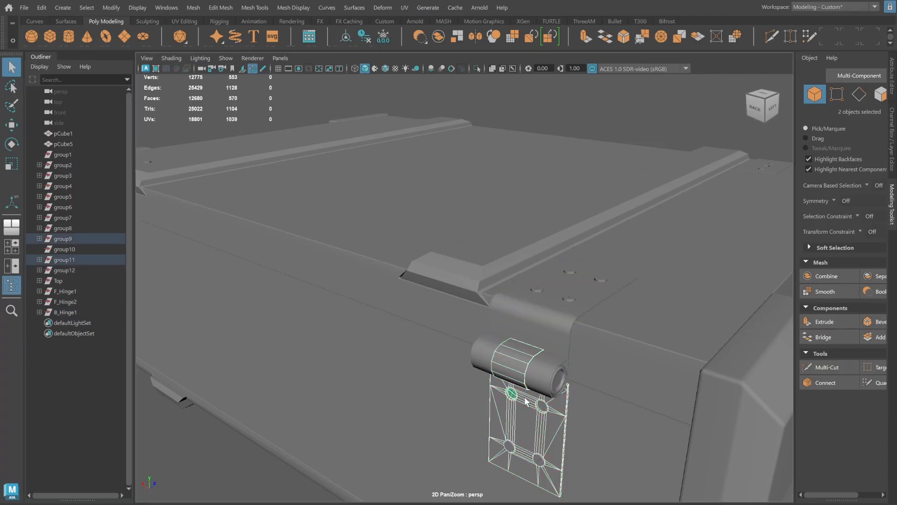
pyautogui.keyDown('shift'); pyautogui.click(541, 404); pyautogui.keyUp('shift')
pyautogui.keyDown('shift'); pyautogui.click(539, 459); pyautogui.keyUp('shift')
pyautogui.keyDown('shift'); pyautogui.click(509, 446); pyautogui.keyUp('shift')
pyautogui.hotkey('ctrl', 'g')
pyautogui.doubleClick(66, 323)
pyautogui.write('B_Hinge2')
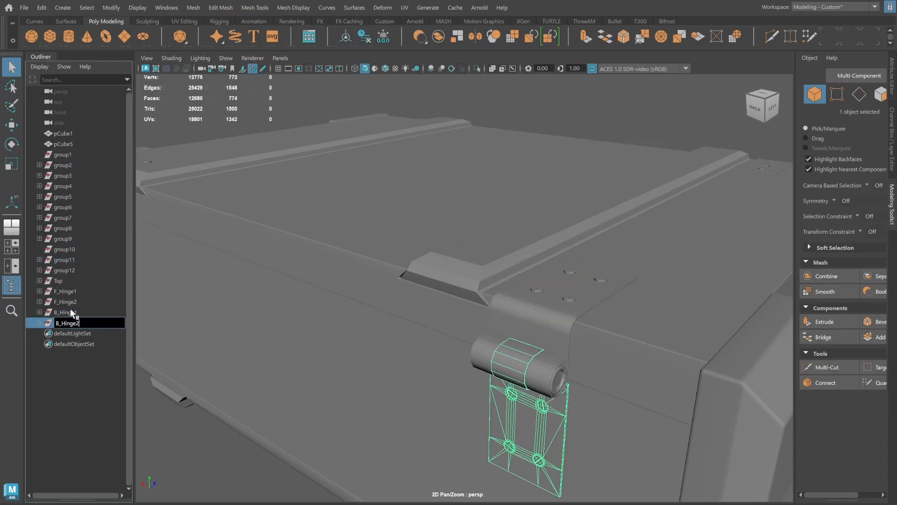
pyautogui.press('Return')
# Move the hinge pin from group11 into B_Hinge1 and delete the emptied group10 and group11.
pyautogui.keyDown('alt'); pyautogui.moveTo(290, 241); pyautogui.dragTo(234, 267); pyautogui.keyUp('alt')
pyautogui.click(461, 363)
pyautogui.click(96, 312)
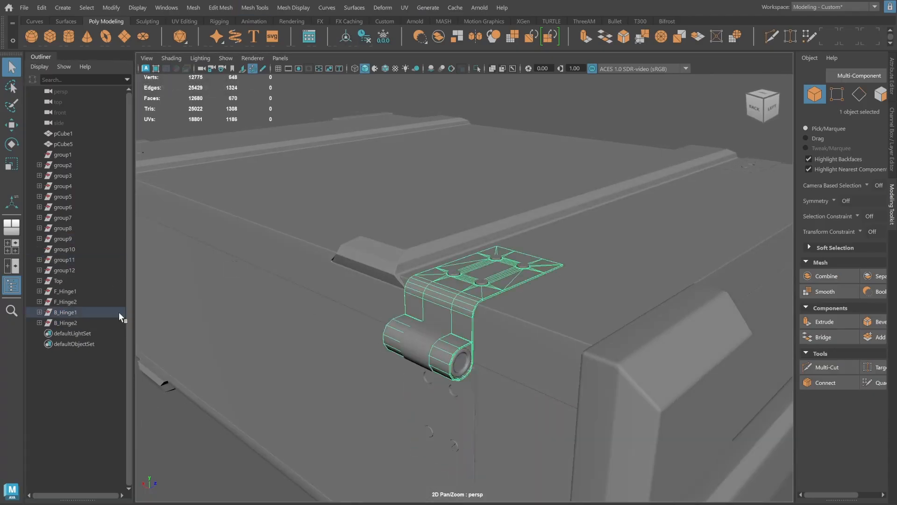
pyautogui.click(39, 260)
pyautogui.click(71, 270)
pyautogui.moveTo(71, 270); pyautogui.dragTo(71, 323, button='middle')
pyautogui.click(75, 260)
pyautogui.keyDown('shift'); pyautogui.click(79, 247); pyautogui.keyUp('shift')
pyautogui.press('Delete')
# Group the upper plate, four screws and pin of the back hinge at the crate's right end, and name the group B_Hinge3.
pyautogui.keyDown('alt'); pyautogui.moveTo(206, 237); pyautogui.dragTo(366, 250); pyautogui.keyUp('alt')
pyautogui.click(317, 235)
pyautogui.keyDown('shift'); pyautogui.click(345, 245); pyautogui.keyUp('shift')
pyautogui.keyDown('shift'); pyautogui.click(343, 244); pyautogui.keyUp('shift')
pyautogui.keyDown('shift'); pyautogui.click(372, 240); pyautogui.keyUp('shift')
pyautogui.keyDown('shift'); pyautogui.click(346, 231); pyautogui.keyUp('shift')
pyautogui.keyDown('shift'); pyautogui.click(355, 262); pyautogui.keyUp('shift')
pyautogui.keyDown('shift'); pyautogui.click(350, 310); pyautogui.keyUp('shift')
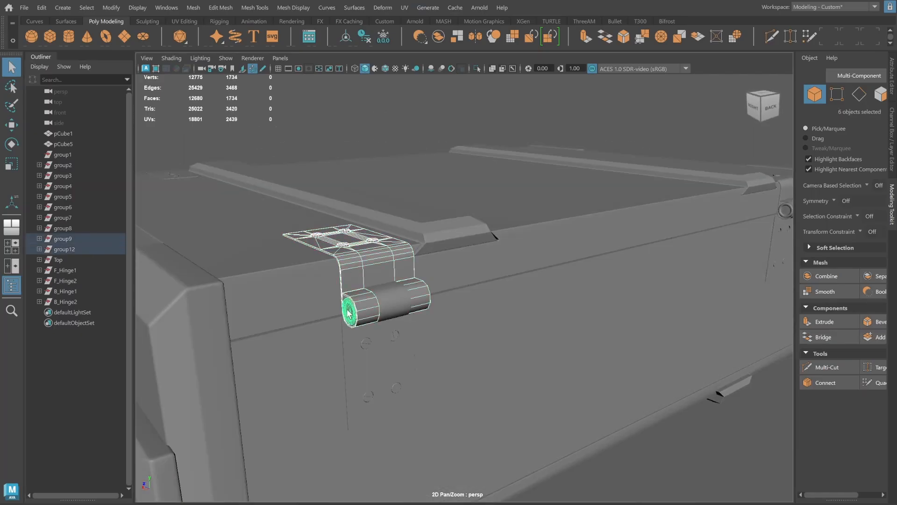
pyautogui.hotkey('ctrl', 'g')
pyautogui.click(348, 35)
pyautogui.doubleClick(70, 312)
pyautogui.write('B_Hinge3')
pyautogui.press('Return')
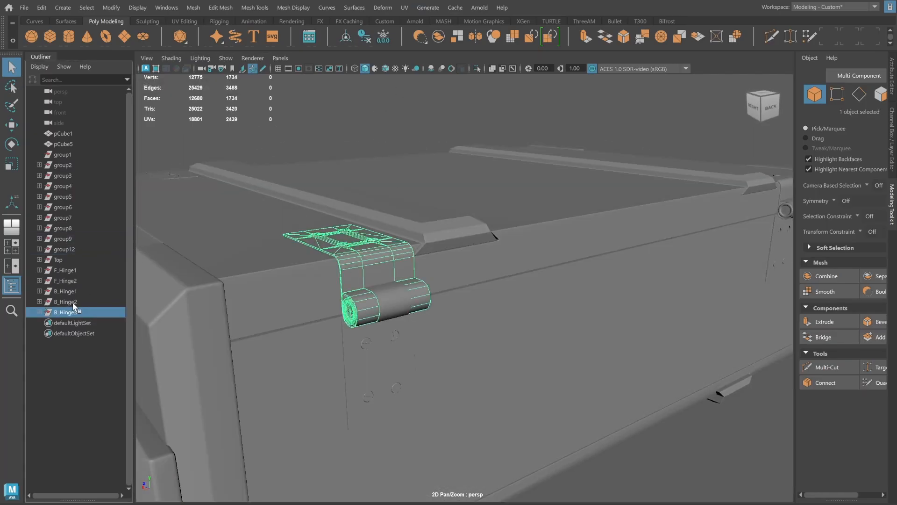
# Group the lower plate and four screws of the right-end back hinge, and name the group B_Hinge4.
pyautogui.click(361, 337)
pyautogui.keyDown('shift'); pyautogui.click(366, 343); pyautogui.keyUp('shift')
pyautogui.keyDown('shift'); pyautogui.click(368, 396); pyautogui.keyUp('shift')
pyautogui.keyDown('shift'); pyautogui.click(396, 387); pyautogui.keyUp('shift')
pyautogui.keyDown('shift'); pyautogui.click(395, 336); pyautogui.keyUp('shift')
pyautogui.hotkey('ctrl', 'g')
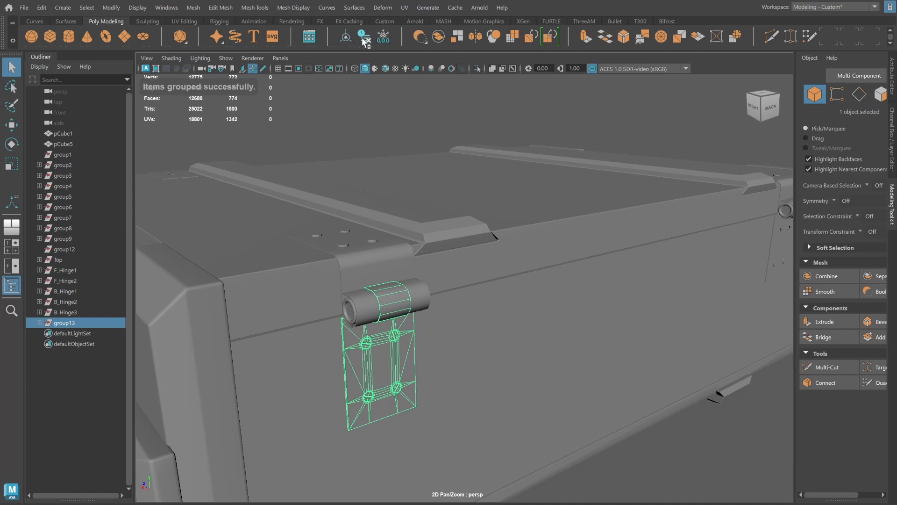
pyautogui.doubleClick(66, 322)
pyautogui.write('B_Hine')
pyautogui.press('BackSpace')
pyautogui.write('ge4')
pyautogui.press('Return')
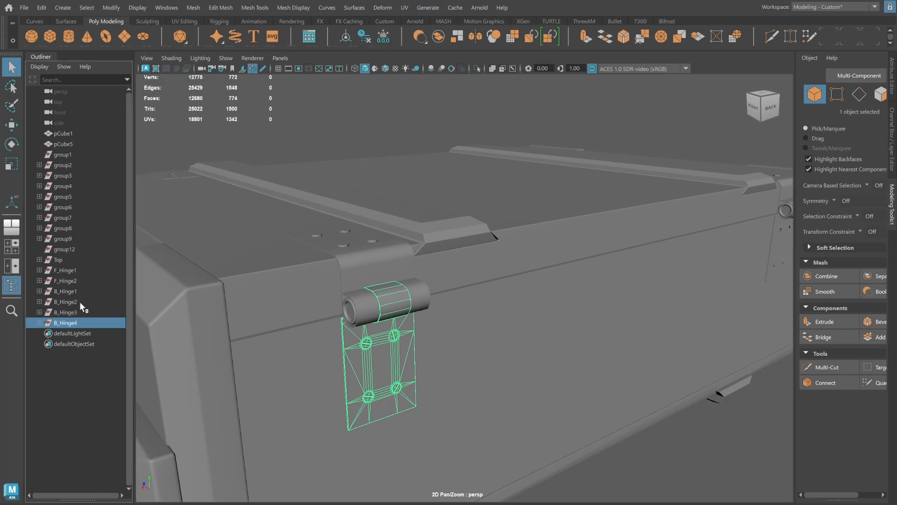
# Delete the emptied group12 and rename the Top group as Top_Cover.
pyautogui.click(96, 249)
pyautogui.press('Delete')
pyautogui.click(69, 249)
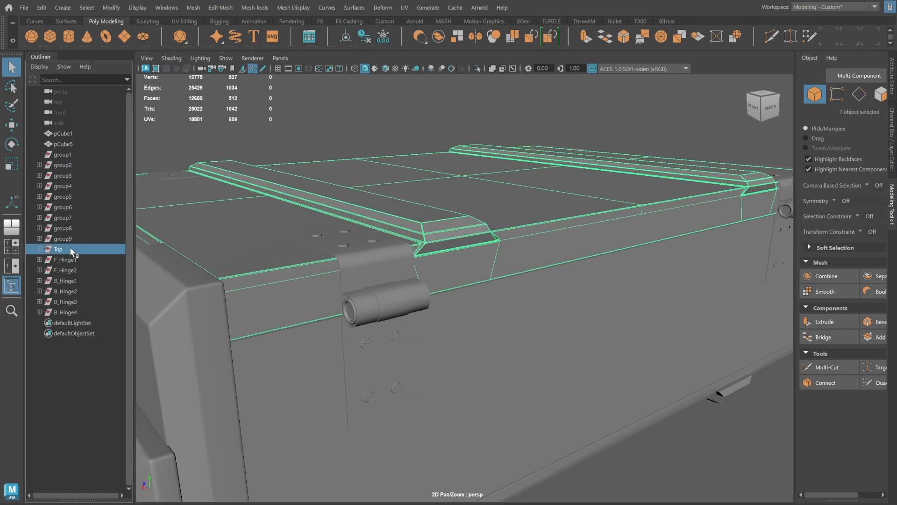
pyautogui.doubleClick(69, 249)
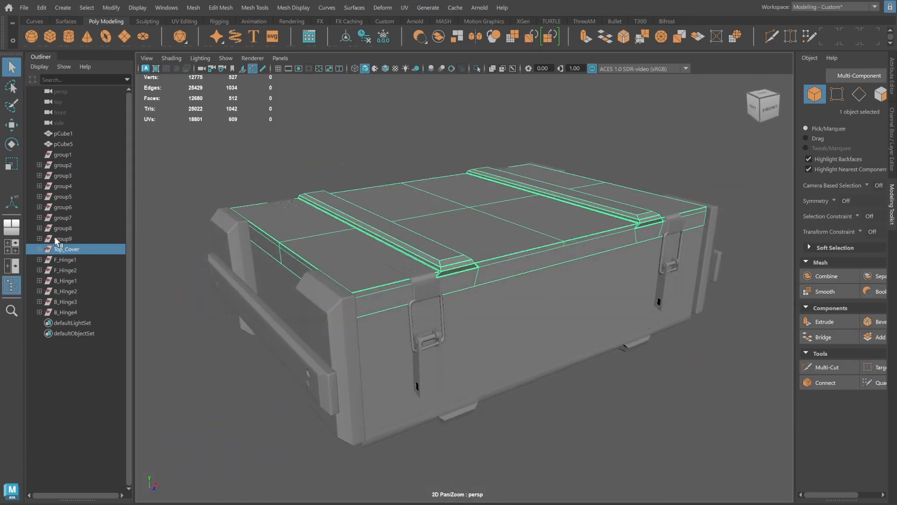
# Move the right front latch's small cylinder out of group9 into group8.
pyautogui.click(55, 238)
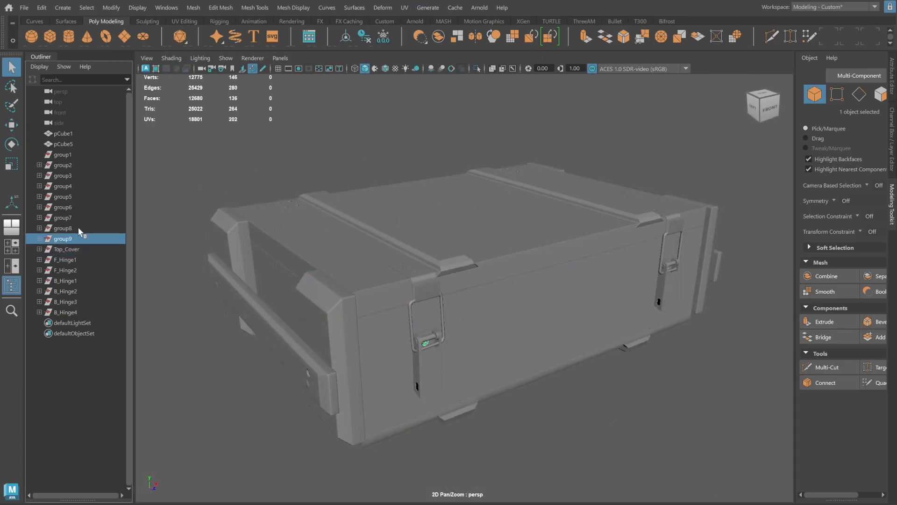
pyautogui.click(78, 228)
pyautogui.keyDown('alt'); pyautogui.moveTo(422, 224); pyautogui.dragTo(555, 239); pyautogui.keyUp('alt')
pyautogui.scroll(3, 555, 240)
pyautogui.click(571, 270)
pyautogui.click(39, 239)
pyautogui.moveTo(73, 259); pyautogui.dragTo(82, 229, button='middle')
# Move the left front latch's small cylinder from group9 into group7 and delete the emptied group9.
pyautogui.scroll(-3, 256, 231)
pyautogui.keyDown('alt'); pyautogui.moveTo(256, 230); pyautogui.dragTo(327, 234); pyautogui.keyUp('alt')
pyautogui.click(306, 357)
pyautogui.click(40, 217)
pyautogui.click(77, 292)
pyautogui.moveTo(78, 292); pyautogui.dragTo(71, 218, button='middle')
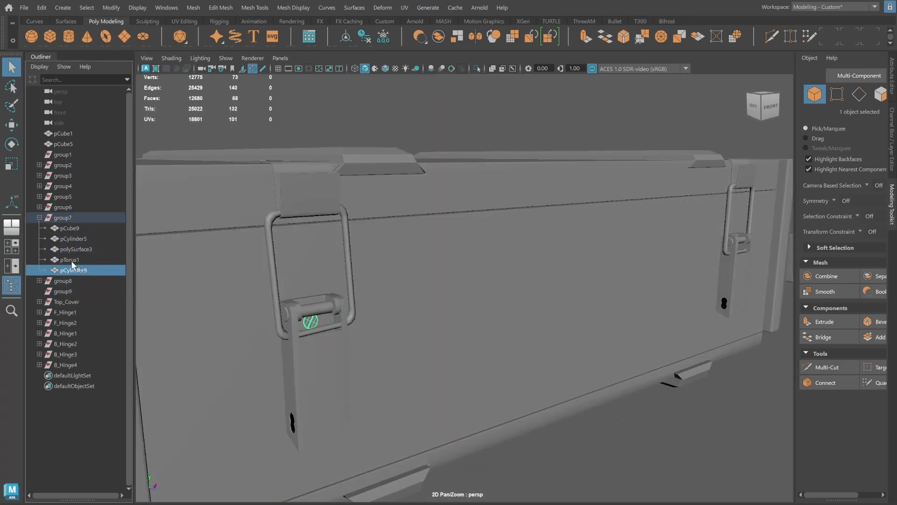
pyautogui.click(69, 290)
pyautogui.press('Delete')
pyautogui.click(39, 218)
# Rename the front latch groups, group8 as F_Hinge3 and group7 as F_Hinge4.
pyautogui.doubleClick(67, 228)
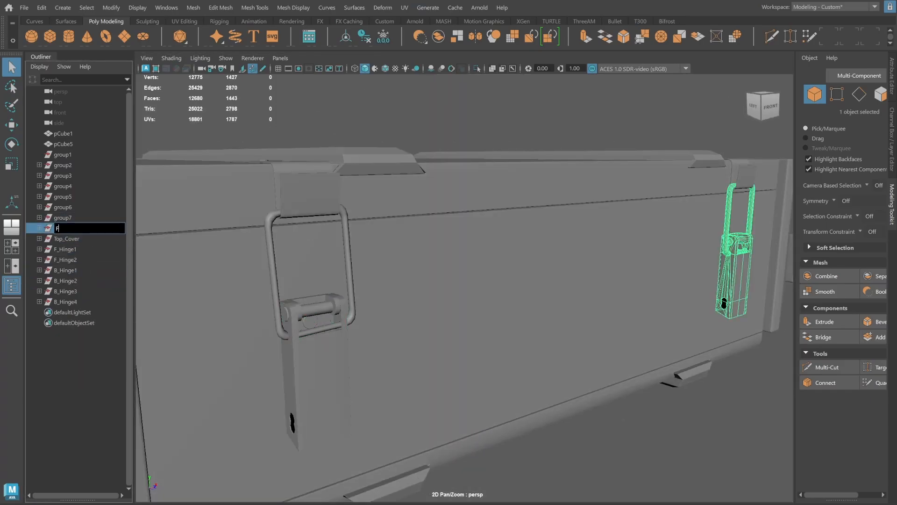
pyautogui.write('3')
pyautogui.press('Return')
pyautogui.doubleClick(70, 218)
pyautogui.write('F_Hinge')
pyautogui.write('4')
pyautogui.press('Return')
# Select group3 through group6, which hold the crate's end boards and screws, and ungroup them.
pyautogui.click(70, 207)
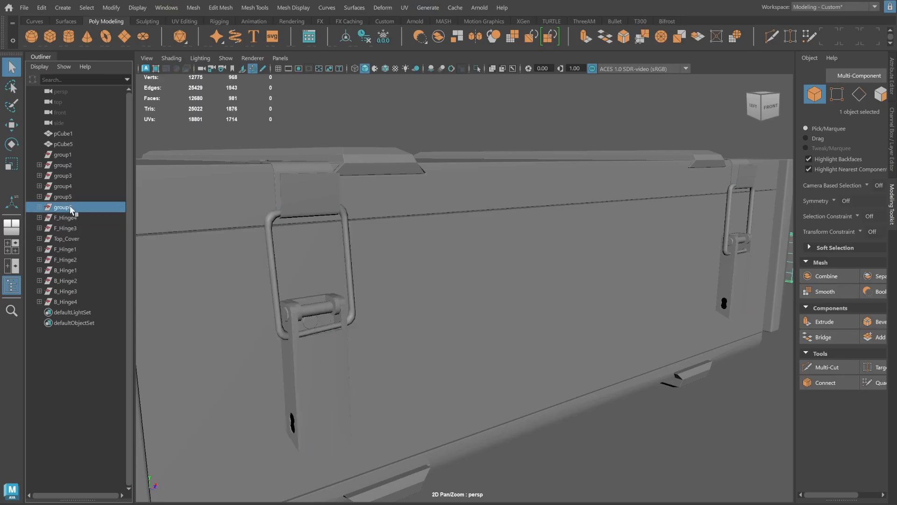
pyautogui.keyDown('alt'); pyautogui.moveTo(567, 255); pyautogui.dragTo(486, 250, button='right'); pyautogui.keyUp('alt')
pyautogui.keyDown('alt'); pyautogui.moveTo(486, 250); pyautogui.dragTo(422, 242); pyautogui.keyUp('alt')
pyautogui.click(66, 198)
pyautogui.click(66, 205)
pyautogui.keyDown('shift'); pyautogui.click(68, 197); pyautogui.keyUp('shift')
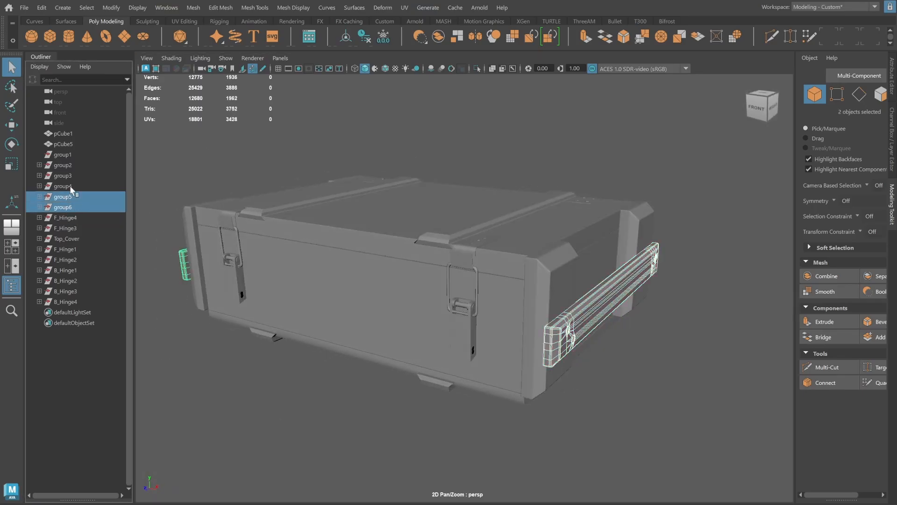
pyautogui.keyDown('shift'); pyautogui.click(70, 177); pyautogui.keyUp('shift')
pyautogui.keyDown('alt'); pyautogui.moveTo(280, 201); pyautogui.dragTo(387, 197); pyautogui.keyUp('alt')
pyautogui.click(41, 7)
pyautogui.click(86, 224)
# Group the two corner boards, cross board and four screws at the crate's left end, and name the group Right.
pyautogui.click(186, 272)
pyautogui.keyDown('shift'); pyautogui.click(224, 313); pyautogui.keyUp('shift')
pyautogui.keyDown('shift'); pyautogui.click(308, 304); pyautogui.keyUp('shift')
pyautogui.keyDown('alt'); pyautogui.moveTo(187, 275); pyautogui.dragTo(266, 276); pyautogui.keyUp('alt')
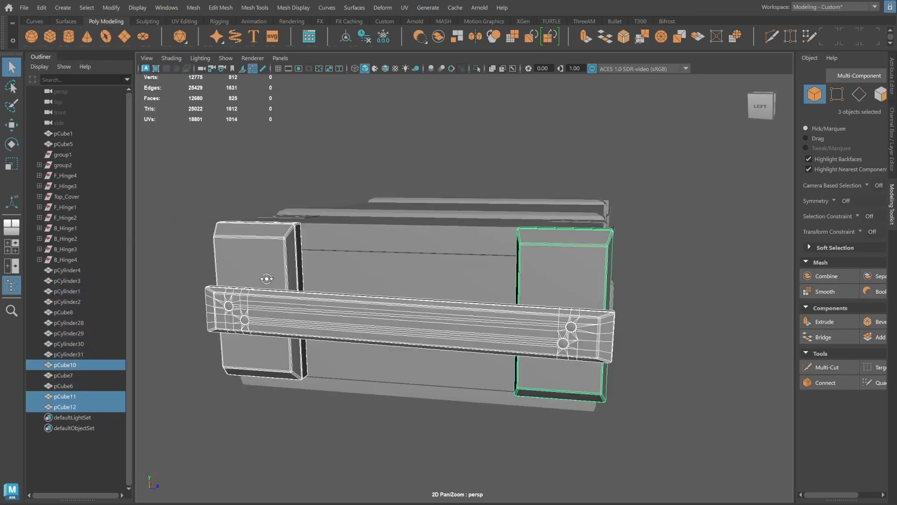
pyautogui.keyDown('shift'); pyautogui.click(229, 306); pyautogui.keyUp('shift')
pyautogui.keyDown('shift'); pyautogui.click(495, 331); pyautogui.keyUp('shift')
pyautogui.keyDown('shift'); pyautogui.click(497, 332); pyautogui.keyUp('shift')
pyautogui.keyDown('shift'); pyautogui.click(571, 326); pyautogui.keyUp('shift')
pyautogui.keyDown('shift'); pyautogui.click(563, 342); pyautogui.keyUp('shift')
pyautogui.keyDown('shift'); pyautogui.click(245, 320); pyautogui.keyUp('shift')
pyautogui.hotkey('ctrl', 'g')
pyautogui.keyDown('alt'); pyautogui.moveTo(551, 173); pyautogui.dragTo(463, 196); pyautogui.keyUp('alt')
pyautogui.doubleClick(64, 343)
pyautogui.write('Right')
pyautogui.press('Return')
# Group the two corner boards, cross board and four screws at the crate's right end as Left, and delete the empty group1.
pyautogui.click(67, 333)
pyautogui.keyDown('shift'); pyautogui.click(75, 271); pyautogui.keyUp('shift')
pyautogui.keyDown('alt'); pyautogui.moveTo(528, 260); pyautogui.dragTo(437, 259); pyautogui.keyUp('alt')
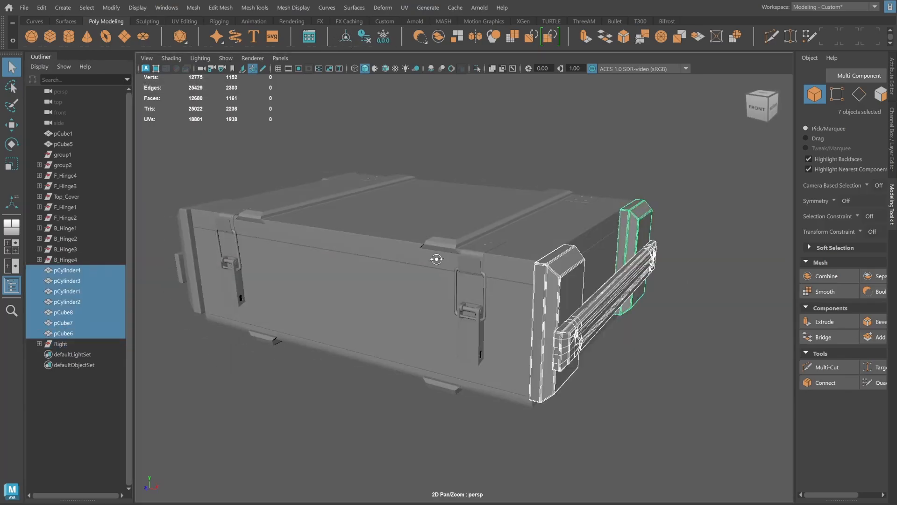
pyautogui.hotkey('ctrl', 'g')
pyautogui.doubleClick(67, 280)
pyautogui.write('Left')
pyautogui.click(74, 155)
pyautogui.press('Delete')
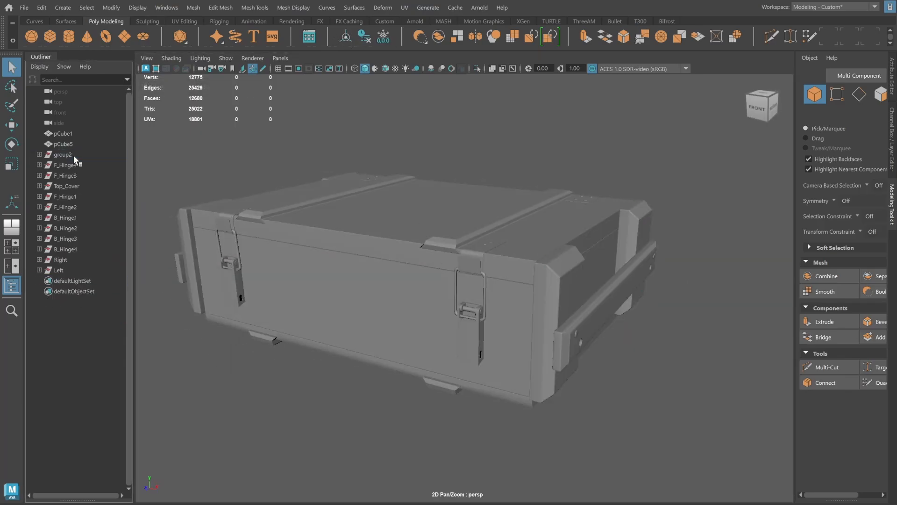
# Group the crate's base panel and skids under the name Bottom, and delete the empty group2.
pyautogui.click(74, 134)
pyautogui.keyDown('alt'); pyautogui.moveTo(258, 181); pyautogui.dragTo(327, 182); pyautogui.keyUp('alt')
pyautogui.click(70, 144)
pyautogui.keyDown('alt'); pyautogui.moveTo(296, 231); pyautogui.dragTo(383, 173); pyautogui.keyUp('alt')
pyautogui.keyDown('shift'); pyautogui.click(411, 285); pyautogui.keyUp('shift')
pyautogui.keyDown('shift'); pyautogui.click(587, 306); pyautogui.keyUp('shift')
pyautogui.hotkey('ctrl', 'g')
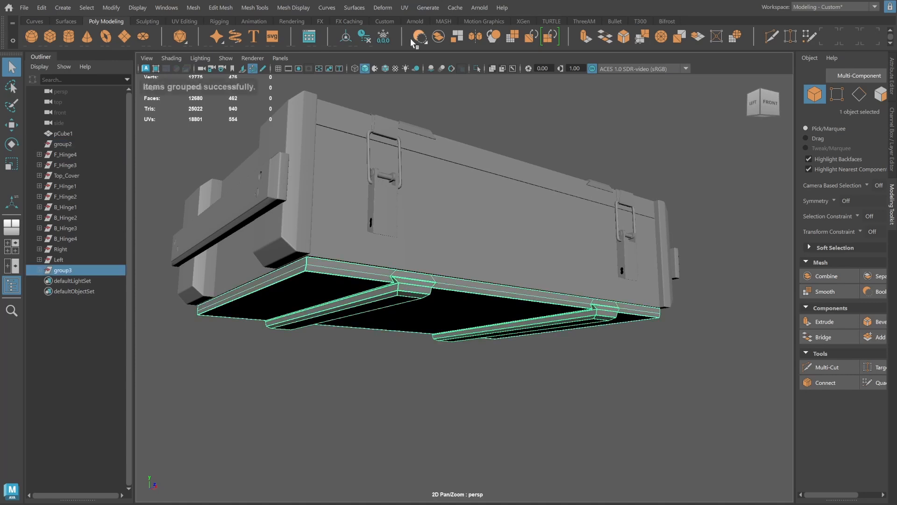
pyautogui.doubleClick(65, 277)
pyautogui.doubleClick(64, 272)
pyautogui.write('Bottom')
pyautogui.press('Return')
pyautogui.click(99, 145)
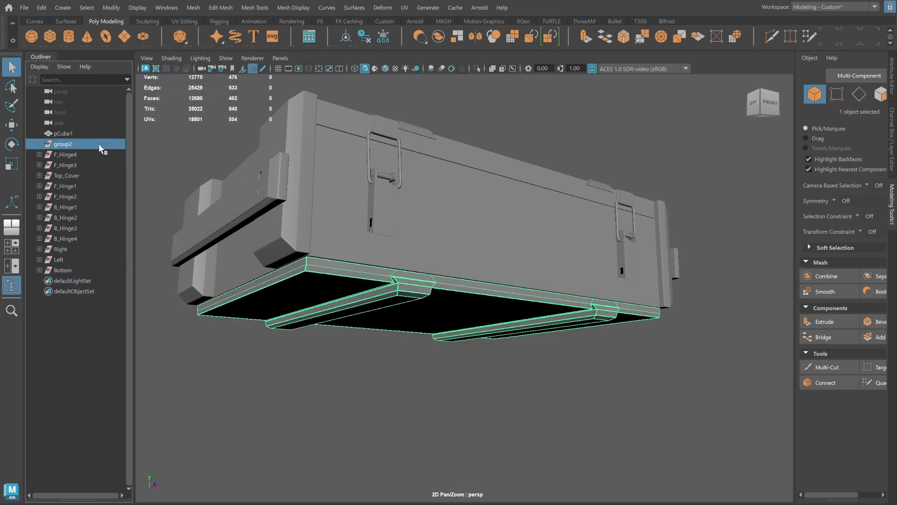
pyautogui.press('Delete')
# Group Top_Cover, B_Hinge1, B_Hinge3, F_Hinge1 and F_Hinge2, and name the group Top.
pyautogui.click(89, 133)
pyautogui.keyDown('alt'); pyautogui.moveTo(393, 169); pyautogui.dragTo(157, 237); pyautogui.keyUp('alt')
pyautogui.click(66, 165)
pyautogui.click(452, 286)
pyautogui.click(85, 164)
pyautogui.keyDown('ctrl'); pyautogui.click(81, 196); pyautogui.keyUp('ctrl')
pyautogui.keyDown('ctrl'); pyautogui.click(78, 207); pyautogui.keyUp('ctrl')
pyautogui.keyDown('ctrl'); pyautogui.click(94, 207); pyautogui.keyUp('ctrl')
pyautogui.keyDown('ctrl'); pyautogui.click(104, 218); pyautogui.keyUp('ctrl')
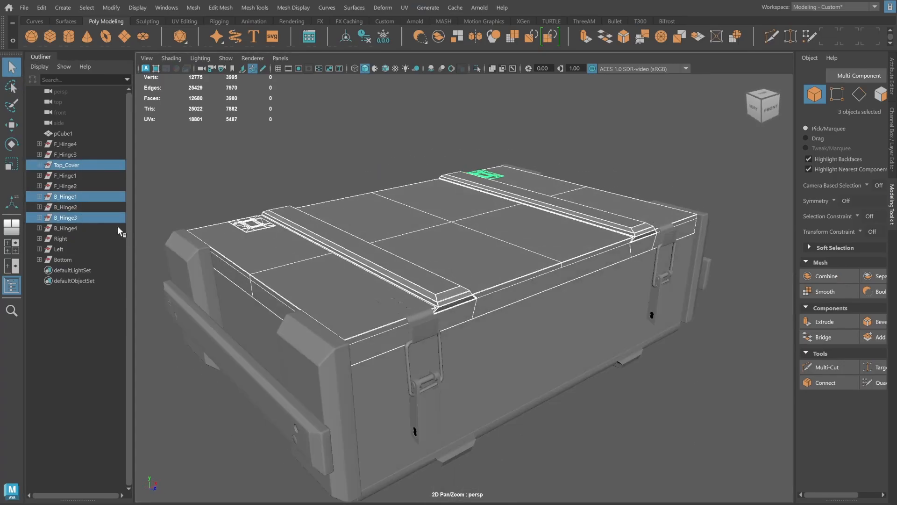
pyautogui.keyDown('ctrl'); pyautogui.click(106, 175); pyautogui.keyUp('ctrl')
pyautogui.keyDown('ctrl'); pyautogui.click(106, 186); pyautogui.keyUp('ctrl')
pyautogui.hotkey('ctrl', 'g')
pyautogui.doubleClick(65, 217)
pyautogui.write('T')
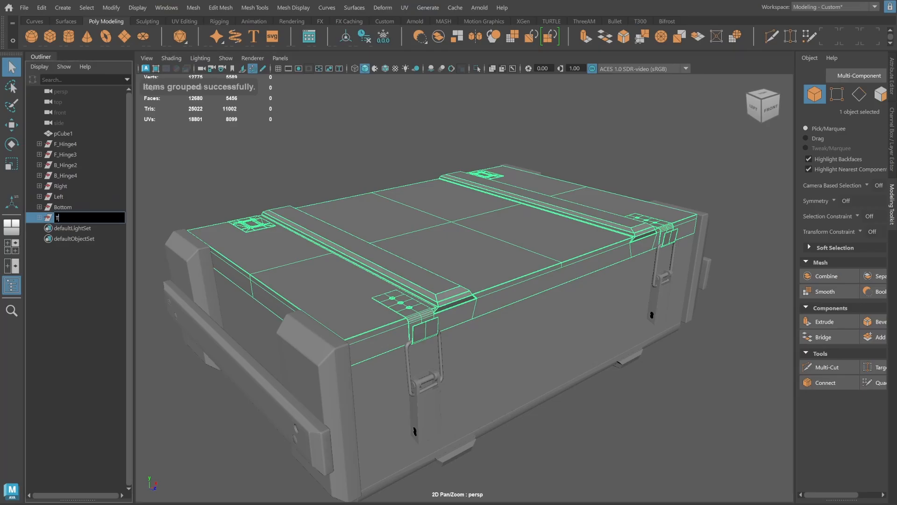
pyautogui.write('op')
pyautogui.press('Return')
# Group the Right and Left groups together and name the new group Sides.
pyautogui.click(82, 186)
pyautogui.keyDown('ctrl'); pyautogui.click(80, 196); pyautogui.keyUp('ctrl')
pyautogui.hotkey('ctrl', 'g')
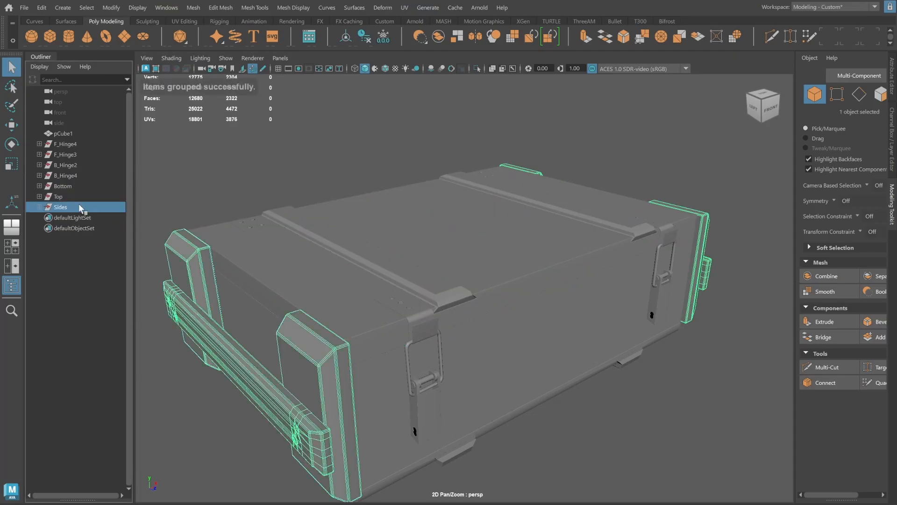
pyautogui.click(75, 175)
pyautogui.keyDown('ctrl'); pyautogui.click(73, 164); pyautogui.keyUp('ctrl')
pyautogui.keyDown('alt'); pyautogui.moveTo(154, 210); pyautogui.dragTo(305, 203); pyautogui.keyUp('alt')
pyautogui.click(70, 134)
# Move the Top group's pivot to the centre of the back hinge's cylindrical barrel.
pyautogui.click(68, 196)
pyautogui.moveTo(435, 217)
pyautogui.keyDown('alt'); pyautogui.mouseDown()
pyautogui.moveTo(521, 214)
pyautogui.moveTo(449, 213)
pyautogui.mouseUp(); pyautogui.keyUp('alt')
pyautogui.keyDown('alt'); pyautogui.moveTo(449, 214); pyautogui.dragTo(503, 223, button='right'); pyautogui.keyUp('alt')
pyautogui.press('w')
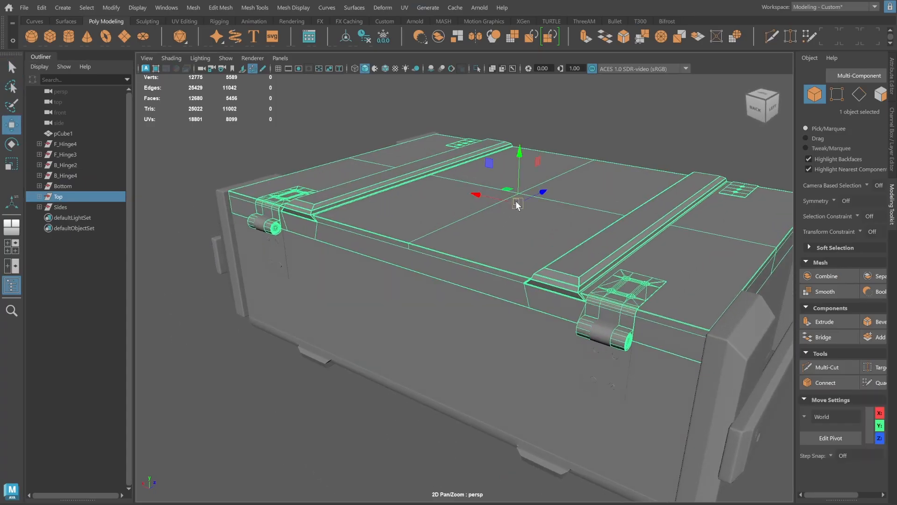
pyautogui.press('d')
pyautogui.moveTo(520, 207); pyautogui.dragTo(617, 328)
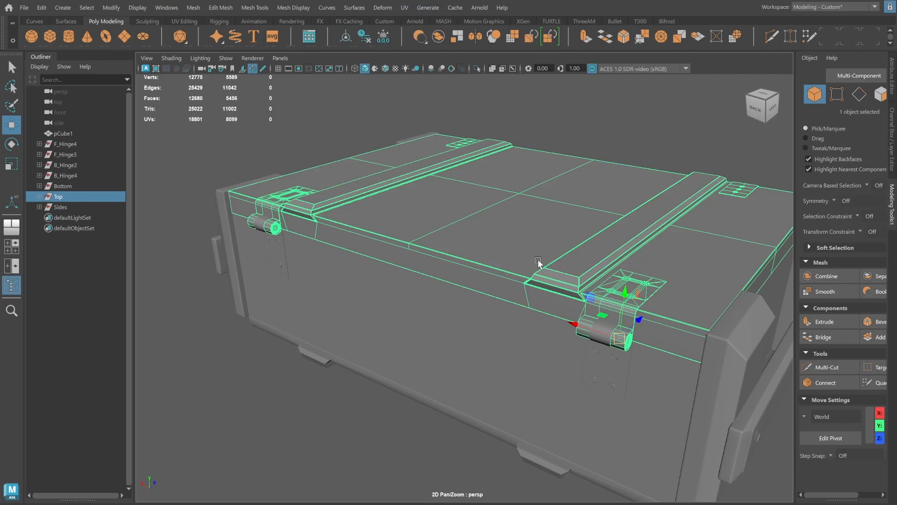
pyautogui.keyDown('alt'); pyautogui.moveTo(538, 260); pyautogui.dragTo(465, 273); pyautogui.keyUp('alt')
pyautogui.keyDown('alt'); pyautogui.moveTo(465, 273); pyautogui.dragTo(583, 282, button='right'); pyautogui.keyUp('alt')
pyautogui.press('d')
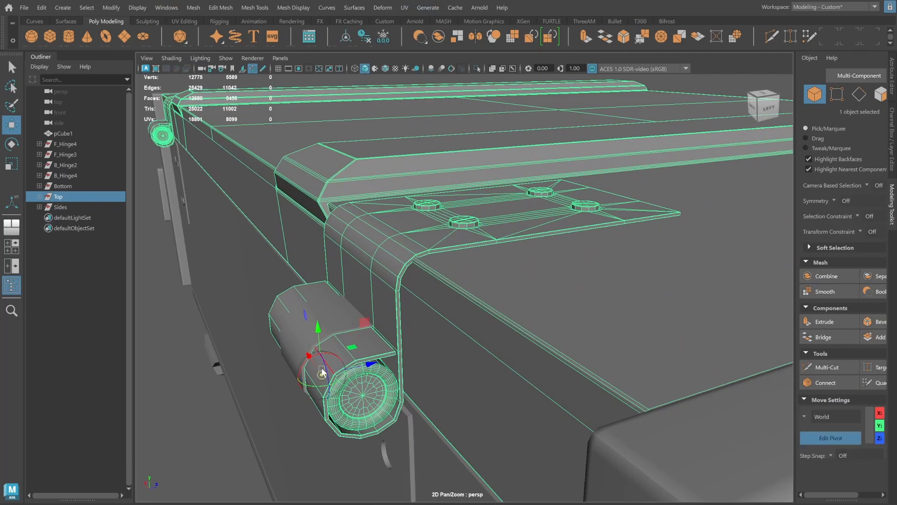
pyautogui.moveTo(320, 374); pyautogui.dragTo(363, 395)
pyautogui.keyDown('alt'); pyautogui.moveTo(499, 310); pyautogui.dragTo(464, 259, button='right'); pyautogui.keyUp('alt')
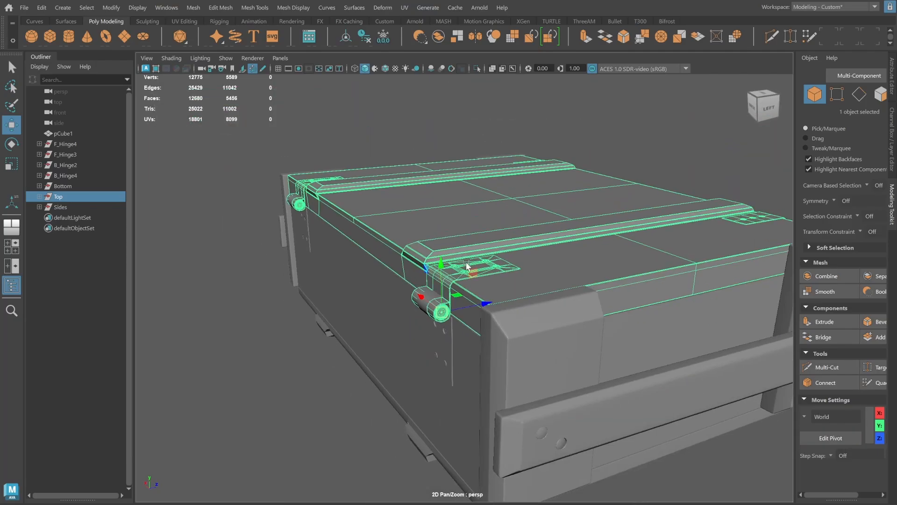
# Rotate the Top group about X around the back hinges until the lid stands upright.
pyautogui.keyDown('alt'); pyautogui.moveTo(467, 267); pyautogui.dragTo(478, 369); pyautogui.keyUp('alt')
pyautogui.press('e')
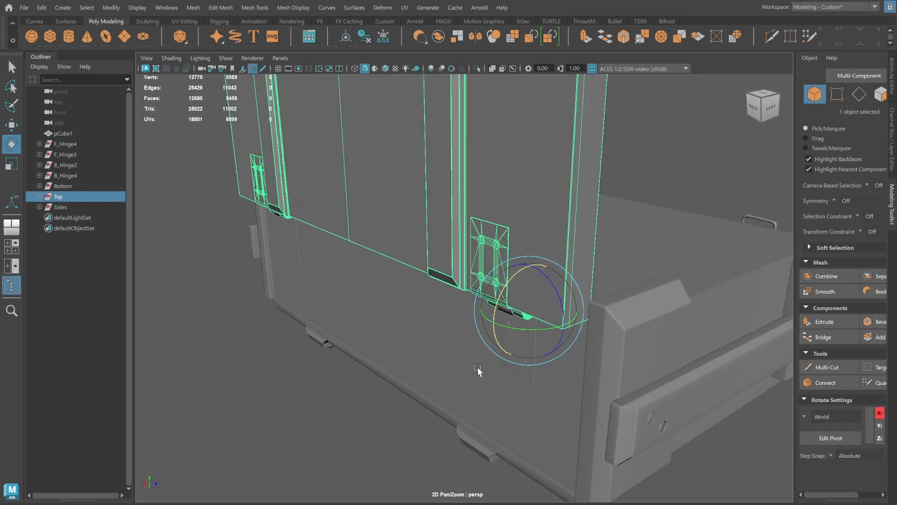
pyautogui.keyDown('alt'); pyautogui.moveTo(542, 220); pyautogui.dragTo(464, 222, button='right'); pyautogui.keyUp('alt')
pyautogui.keyDown('alt'); pyautogui.moveTo(464, 222); pyautogui.dragTo(442, 212); pyautogui.keyUp('alt')
pyautogui.keyDown('alt'); pyautogui.moveTo(443, 212); pyautogui.dragTo(443, 248, button='middle'); pyautogui.keyUp('alt')
pyautogui.keyDown('alt'); pyautogui.moveTo(443, 248); pyautogui.dragTo(397, 243, button='right'); pyautogui.keyUp('alt')
pyautogui.click(596, 217)
pyautogui.keyDown('alt'); pyautogui.moveTo(556, 222); pyautogui.dragTo(577, 212); pyautogui.keyUp('alt')
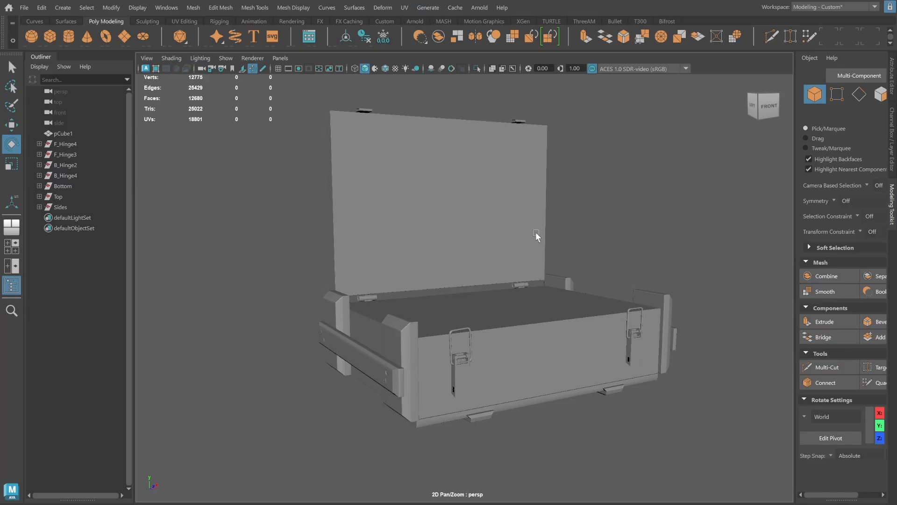
# Move the crate body's right end face along X to reduce the body to a thin board at the left end.
pyautogui.click(514, 326)
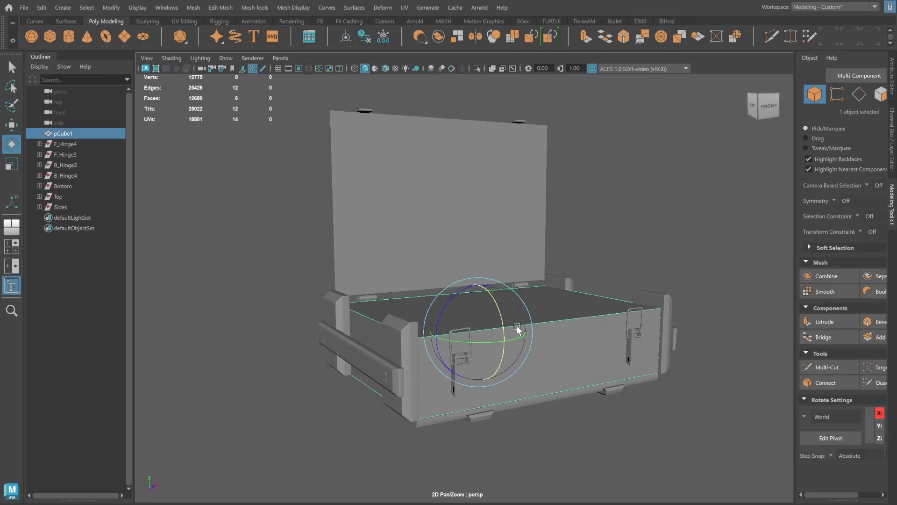
pyautogui.keyDown('alt'); pyautogui.moveTo(554, 276); pyautogui.dragTo(531, 295); pyautogui.keyUp('alt')
pyautogui.click(880, 94)
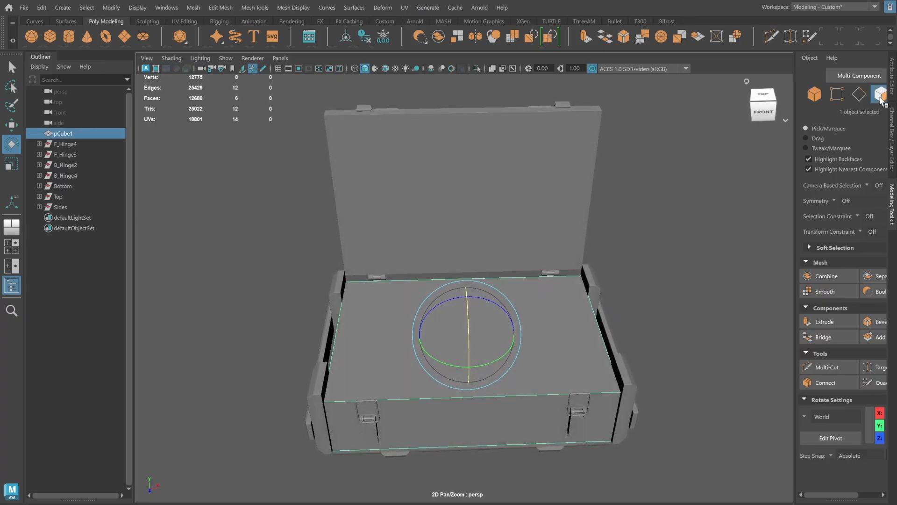
pyautogui.keyDown('alt'); pyautogui.moveTo(593, 301); pyautogui.dragTo(580, 348); pyautogui.keyUp('alt')
pyautogui.click(579, 348)
pyautogui.press('w')
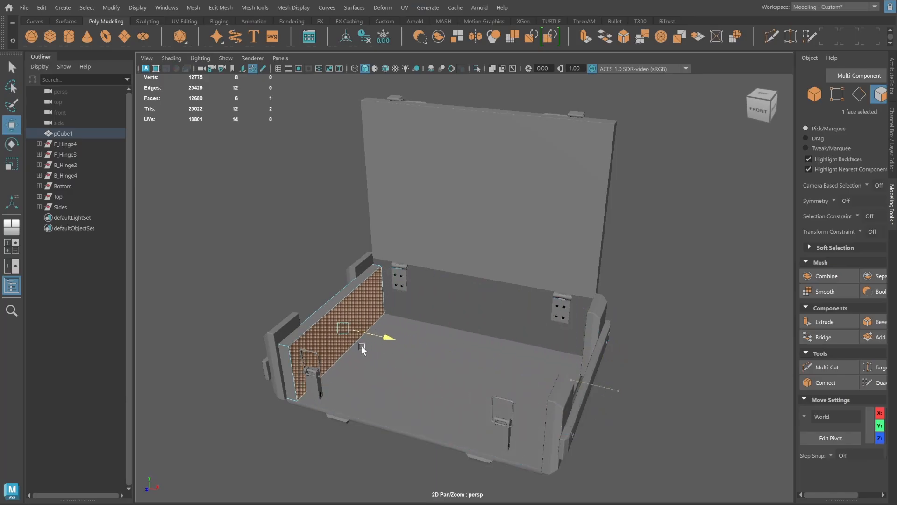
pyautogui.moveTo(362, 346); pyautogui.dragTo(361, 346)
pyautogui.keyDown('alt'); pyautogui.moveTo(455, 325); pyautogui.dragTo(433, 374); pyautogui.keyUp('alt')
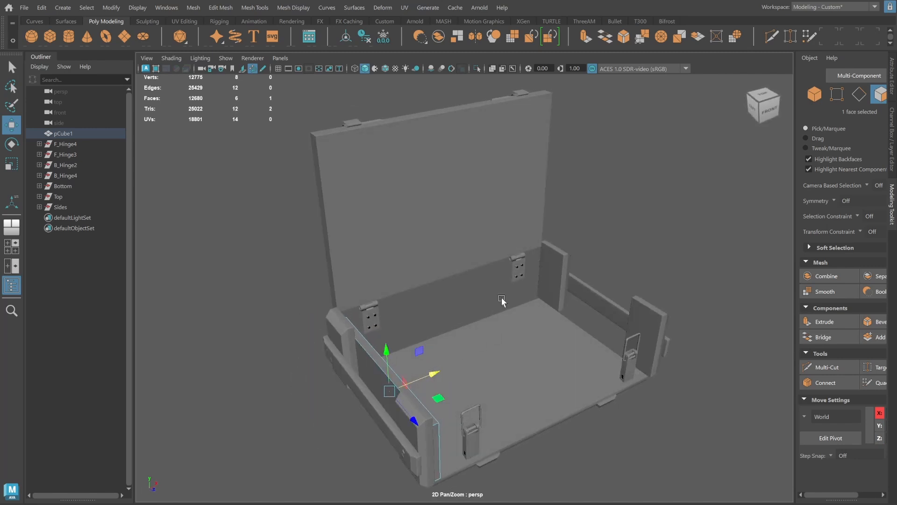
pyautogui.click(814, 95)
# Duplicate the left end board and rotate the copy about Y to run parallel to the crate's front.
pyautogui.keyDown('alt'); pyautogui.moveTo(439, 306); pyautogui.dragTo(509, 299); pyautogui.keyUp('alt')
pyautogui.press('r')
pyautogui.keyDown('alt'); pyautogui.moveTo(536, 400); pyautogui.dragTo(366, 360); pyautogui.keyUp('alt')
pyautogui.scroll(3, 367, 360)
pyautogui.keyDown('alt'); pyautogui.moveTo(366, 360); pyautogui.dragTo(458, 346, button='middle'); pyautogui.keyUp('alt')
pyautogui.hotkey('ctrl', 'd')
pyautogui.press('e')
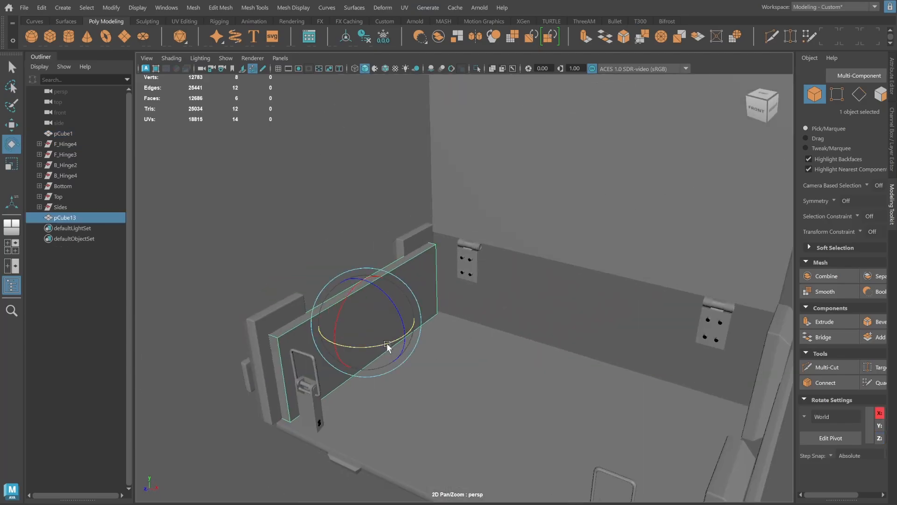
pyautogui.moveTo(387, 346); pyautogui.dragTo(302, 360)
# Move the rotated board's pivot to its end and snap the board to the crate's front left corner.
pyautogui.press('w')
pyautogui.press('d')
pyautogui.moveTo(367, 326); pyautogui.dragTo(271, 335)
pyautogui.press('v')
pyautogui.scroll(-2, 448, 270)
pyautogui.keyDown('alt'); pyautogui.moveTo(447, 270); pyautogui.dragTo(504, 273); pyautogui.keyUp('alt')
pyautogui.click(837, 96)
pyautogui.moveTo(460, 339); pyautogui.dragTo(502, 451)
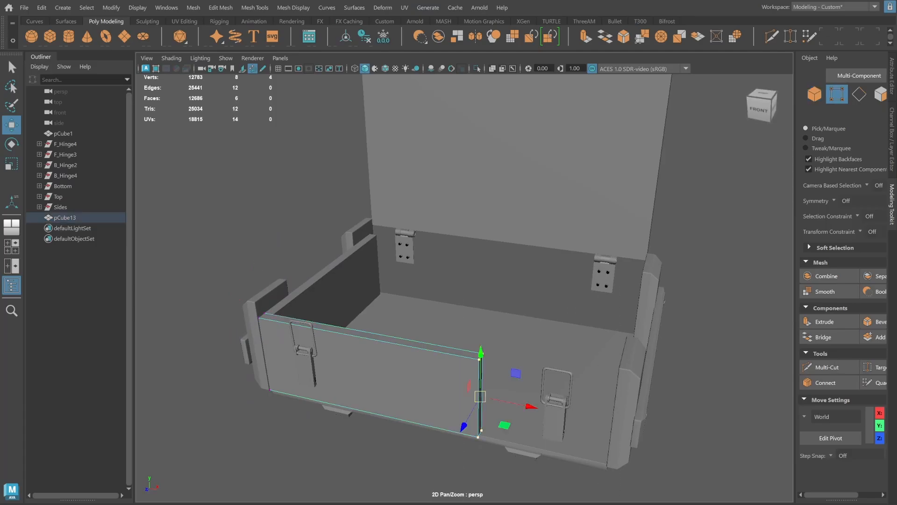
pyautogui.press('F8')
# Duplicate the left end board and move the copy along X to the crate's right end.
pyautogui.click(354, 259)
pyautogui.keyDown('alt'); pyautogui.moveTo(354, 260); pyautogui.dragTo(446, 268); pyautogui.keyUp('alt')
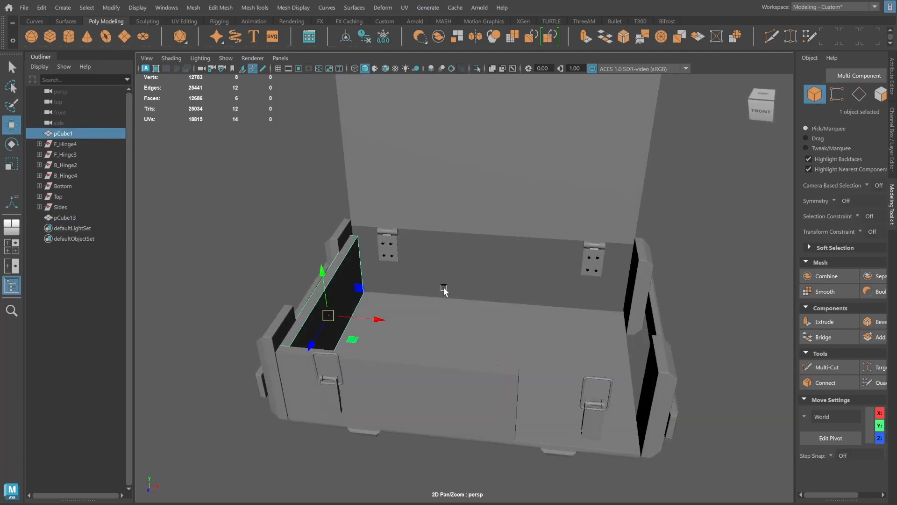
pyautogui.hotkey('ctrl', 'd')
pyautogui.moveTo(386, 319); pyautogui.dragTo(647, 320)
# Extend the front board by moving its free end vertices to the crate's right end.
pyautogui.click(460, 369)
pyautogui.click(836, 95)
pyautogui.moveTo(534, 386); pyautogui.dragTo(401, 277)
pyautogui.press('F8')
# Duplicate the front board and move the copy to the crate's back edge below the hinges.
pyautogui.hotkey('ctrl', 'd')
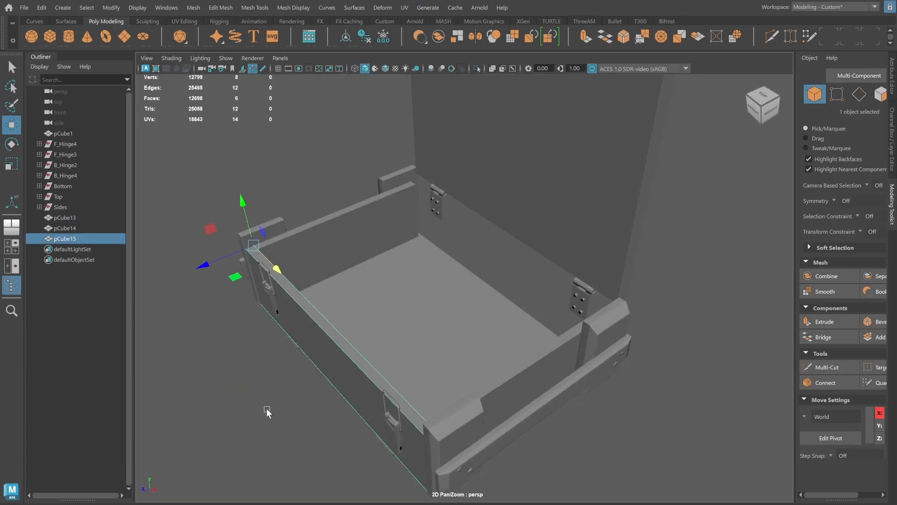
pyautogui.moveTo(214, 263); pyautogui.dragTo(308, 241)
pyautogui.moveTo(335, 211); pyautogui.dragTo(413, 182)
pyautogui.keyDown('alt'); pyautogui.moveTo(655, 253); pyautogui.dragTo(494, 236); pyautogui.keyUp('alt')
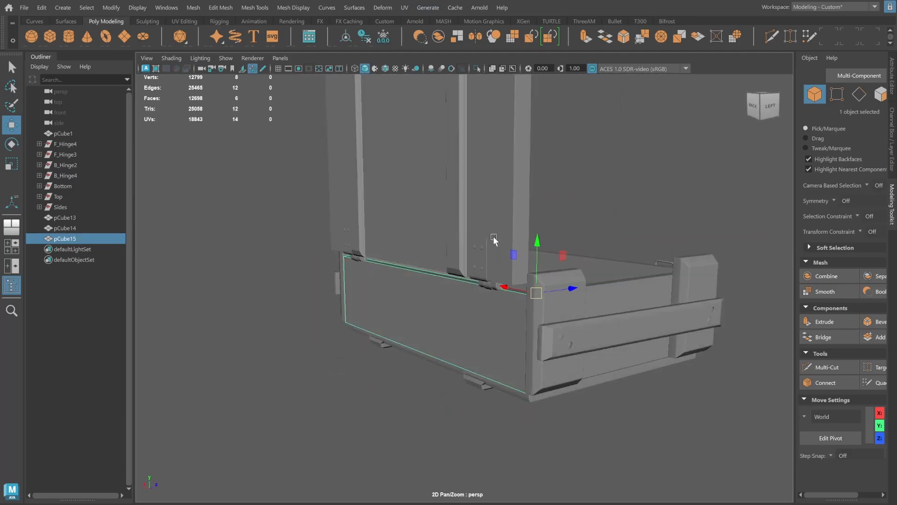
pyautogui.click(542, 234)
pyautogui.keyDown('alt'); pyautogui.moveTo(503, 273); pyautogui.dragTo(425, 307); pyautogui.keyUp('alt')
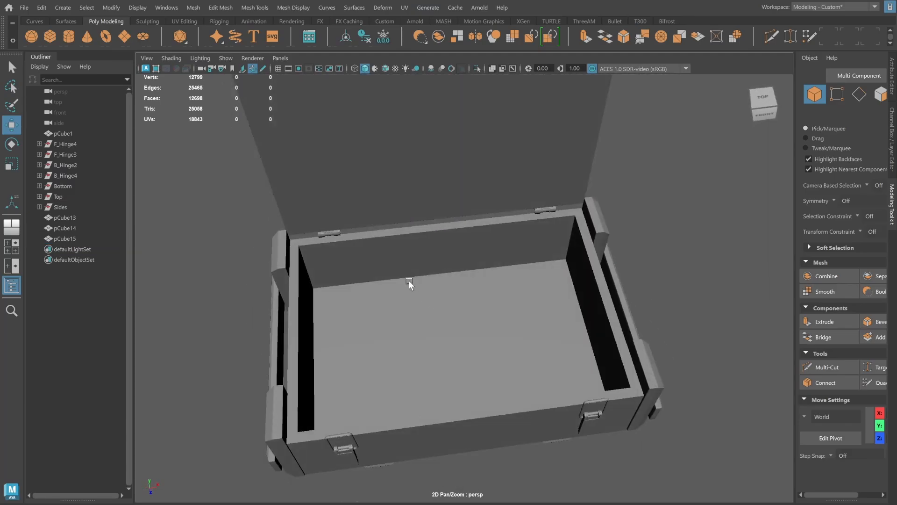
# Bevel all edges of the crate's back board with a reduced fraction.
pyautogui.click(392, 249)
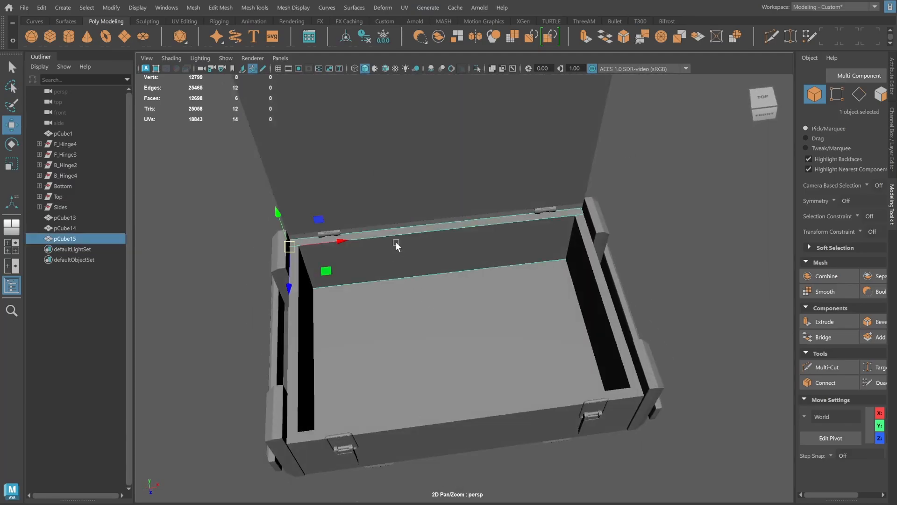
pyautogui.press('f')
pyautogui.keyDown('alt'); pyautogui.moveTo(603, 252); pyautogui.dragTo(420, 247, button='right'); pyautogui.keyUp('alt')
pyautogui.keyDown('alt'); pyautogui.moveTo(420, 247); pyautogui.dragTo(510, 190); pyautogui.keyUp('alt')
pyautogui.click(860, 93)
pyautogui.scroll(-2, 274, 178)
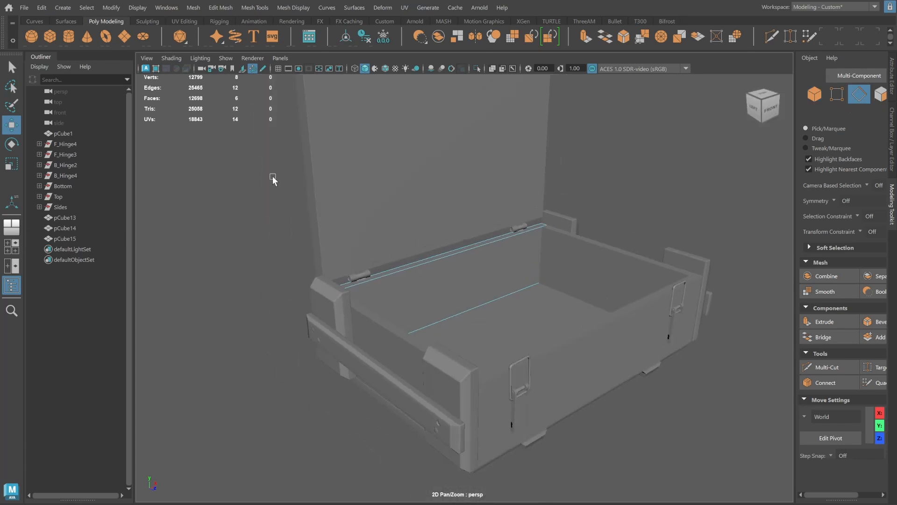
pyautogui.moveTo(205, 168); pyautogui.dragTo(669, 382)
pyautogui.scroll(2, 573, 270)
pyautogui.keyDown('shift'); pyautogui.moveTo(573, 265); pyautogui.dragTo(608, 261, button='right'); pyautogui.keyUp('shift')
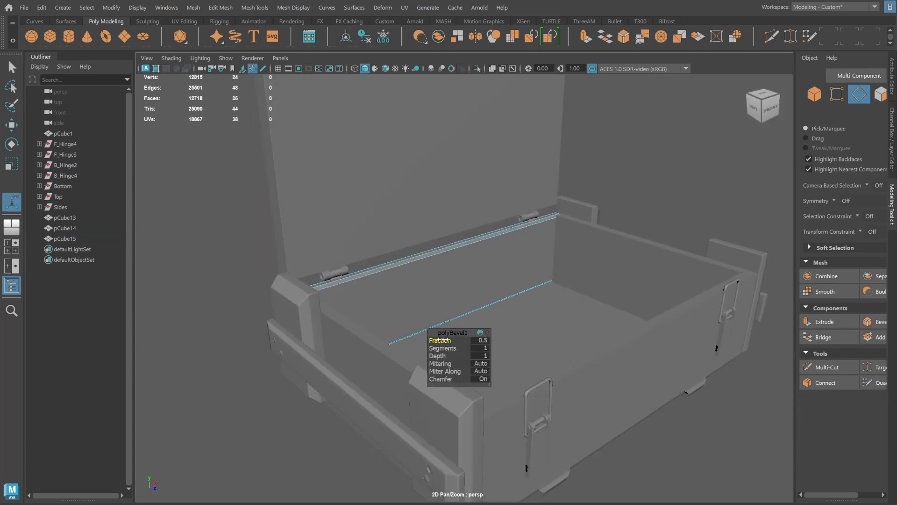
pyautogui.moveTo(443, 340)
pyautogui.mouseDown()
pyautogui.moveTo(434, 339)
pyautogui.moveTo(448, 348)
pyautogui.mouseUp()
pyautogui.keyDown('alt'); pyautogui.moveTo(455, 291); pyautogui.dragTo(420, 294); pyautogui.keyUp('alt')
pyautogui.click(814, 94)
pyautogui.click(692, 159)
# Bevel all edges of the left end board with a fraction of 0.2.
pyautogui.keyDown('alt'); pyautogui.moveTo(467, 252); pyautogui.dragTo(288, 501); pyautogui.keyUp('alt')
pyautogui.click(392, 329)
pyautogui.click(858, 95)
pyautogui.scroll(-1, 581, 252)
pyautogui.hotkey('ctrl', 'b')
pyautogui.moveTo(457, 340); pyautogui.dragTo(446, 341)
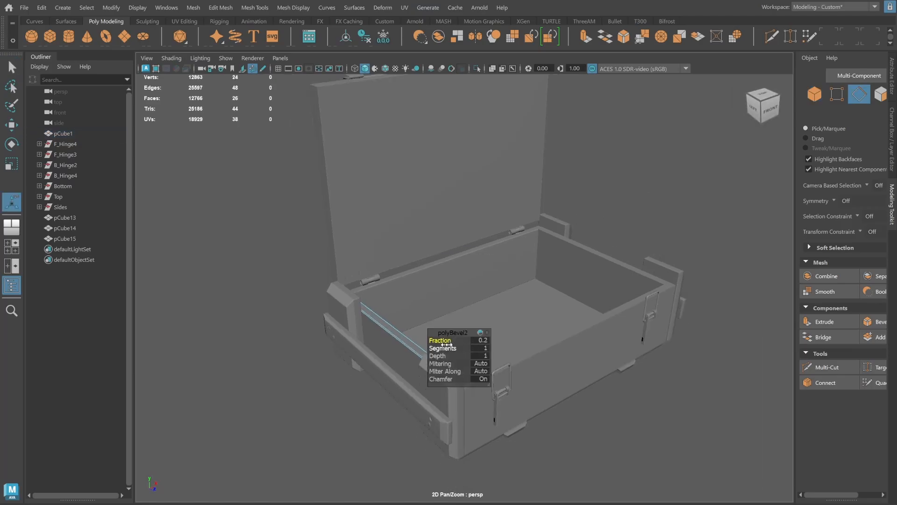
# Bevel all edges of the right end board with a fraction of 0.1 and 2 segments.
pyautogui.click(814, 94)
pyautogui.keyDown('ctrl'); pyautogui.click(855, 99); pyautogui.keyUp('ctrl')
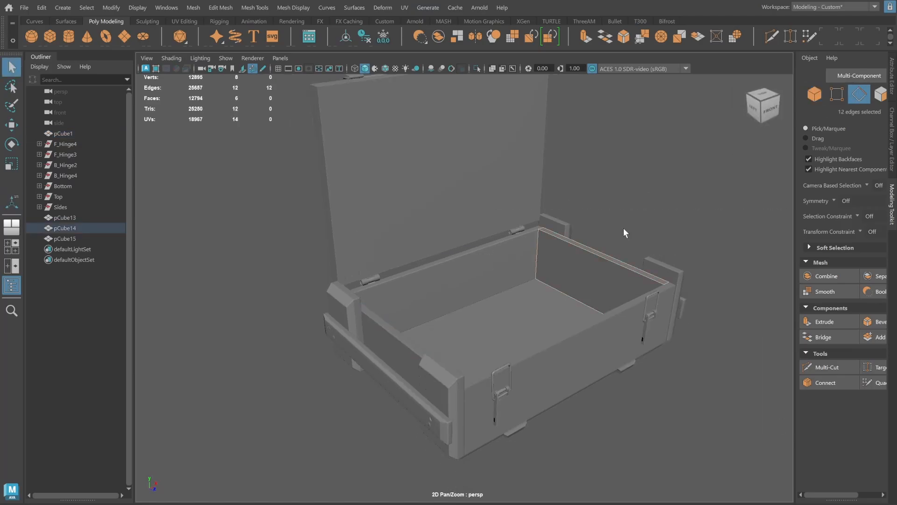
pyautogui.hotkey('ctrl', 'b')
pyautogui.moveTo(449, 340); pyautogui.dragTo(444, 340)
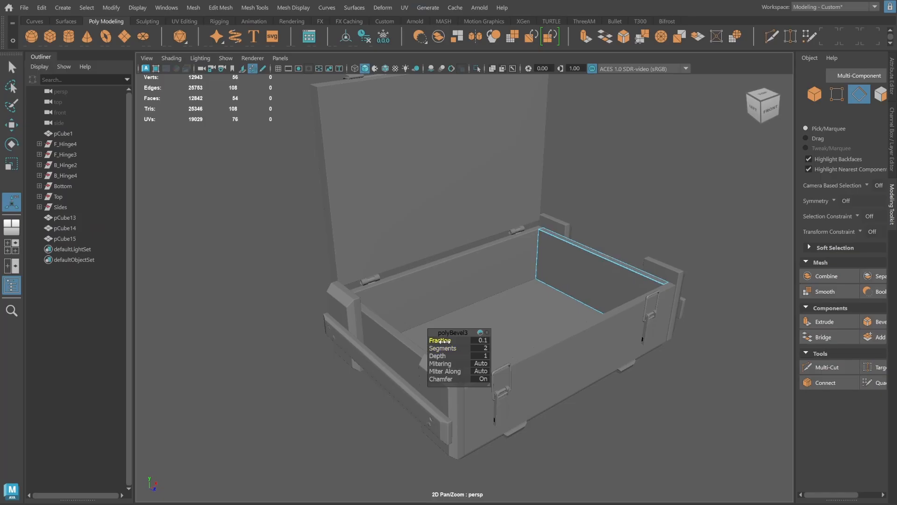
# Bevel all edges of the crate's front board and clear the selection.
pyautogui.click(814, 93)
pyautogui.click(616, 318)
pyautogui.keyDown('alt'); pyautogui.moveTo(614, 291); pyautogui.dragTo(682, 280); pyautogui.keyUp('alt')
pyautogui.keyDown('ctrl'); pyautogui.click(859, 94); pyautogui.keyUp('ctrl')
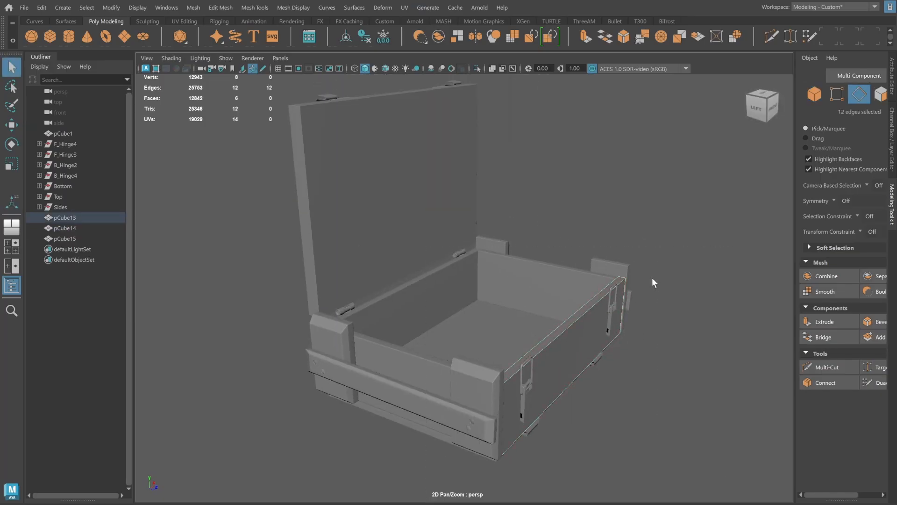
pyautogui.hotkey('ctrl', 'b')
pyautogui.click(815, 95)
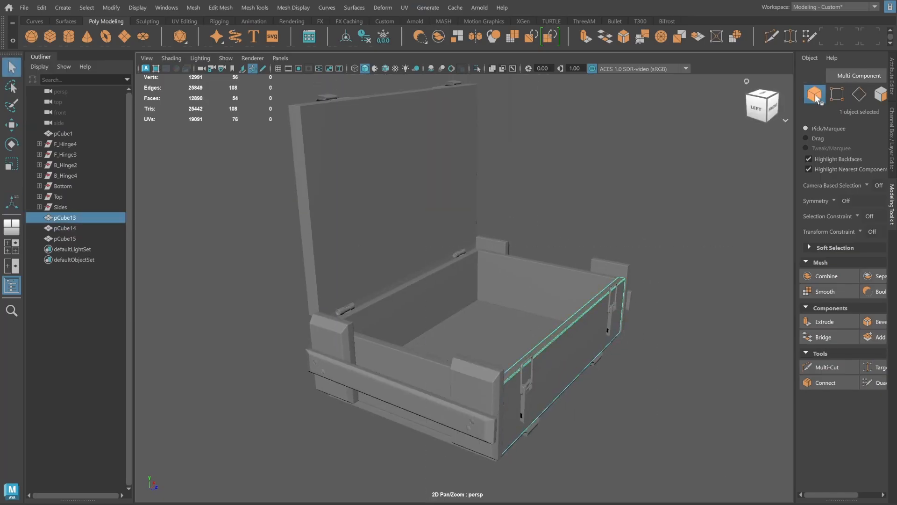
pyautogui.click(606, 220)
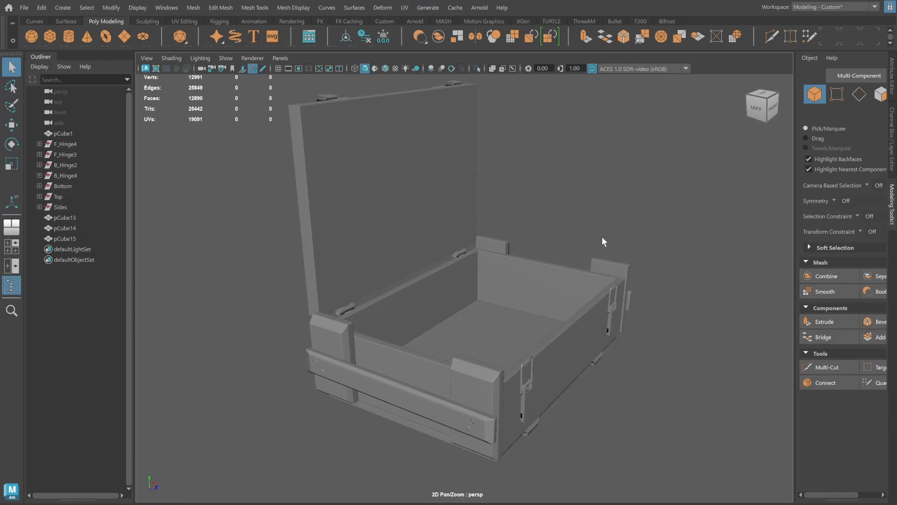
pyautogui.moveTo(602, 238)
pyautogui.keyDown('alt'); pyautogui.mouseDown()
pyautogui.moveTo(525, 237)
pyautogui.moveTo(587, 239)
pyautogui.mouseUp(); pyautogui.keyUp('alt')
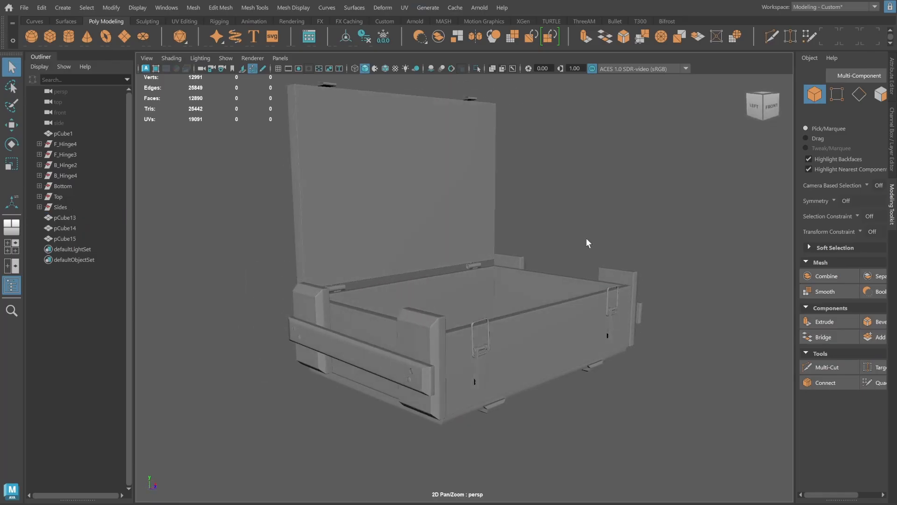
# Lower the top vertices of the four corner boards toward the top edge of the crate walls.
pyautogui.click(837, 94)
pyautogui.click(771, 106)
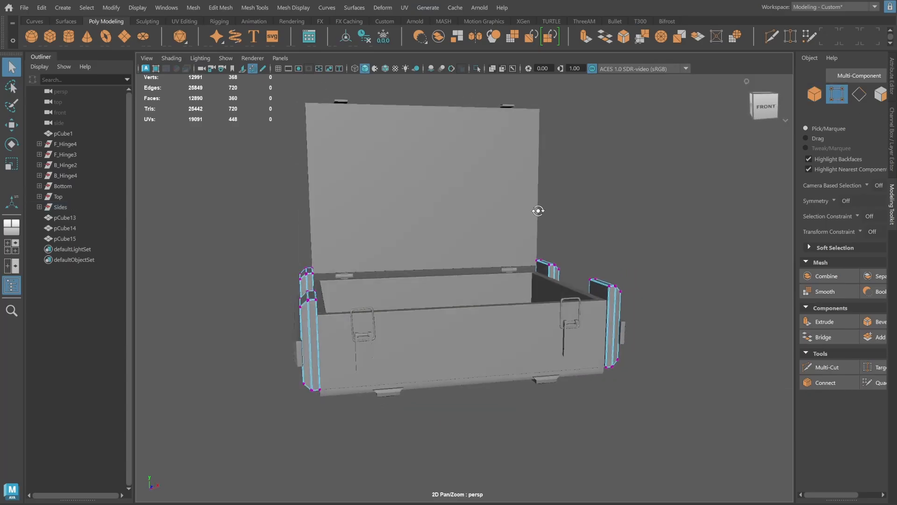
pyautogui.press('w')
pyautogui.keyDown('alt'); pyautogui.moveTo(639, 267); pyautogui.dragTo(590, 263); pyautogui.keyUp('alt')
pyautogui.click(815, 94)
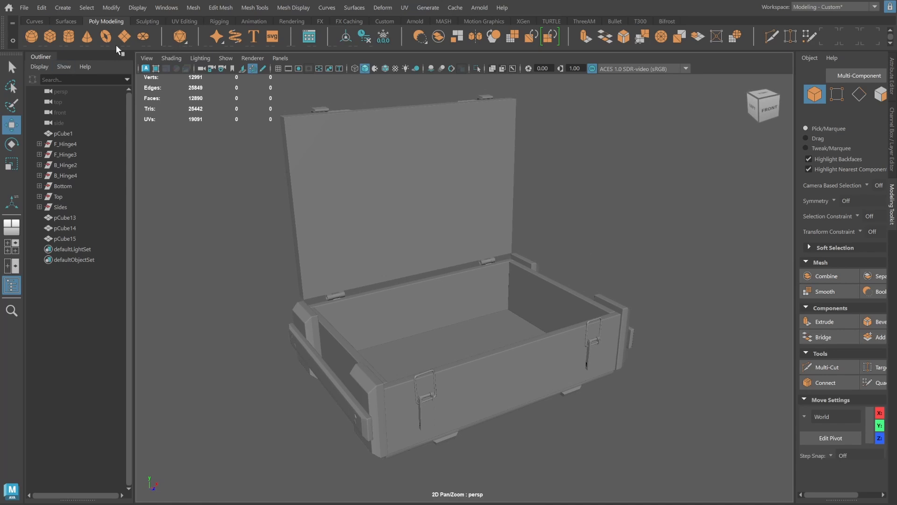
# Create a polygon plane in the middle of the crate with 1 width and 1 height subdivision.
pyautogui.click(125, 37)
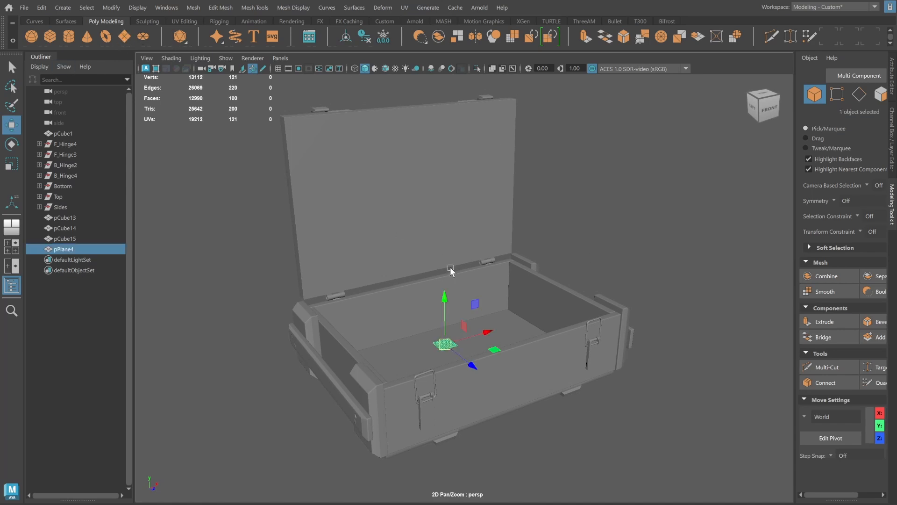
pyautogui.keyDown('alt'); pyautogui.moveTo(467, 248); pyautogui.dragTo(462, 263); pyautogui.keyUp('alt')
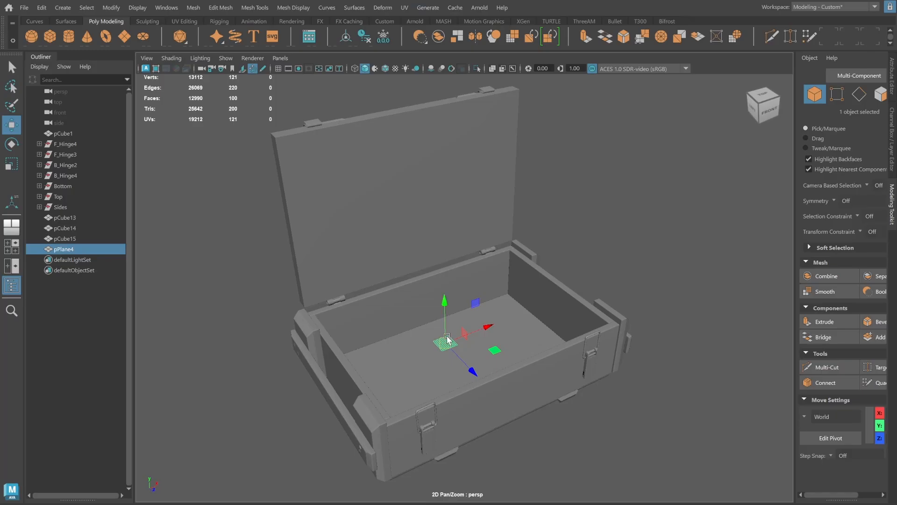
pyautogui.click(892, 150)
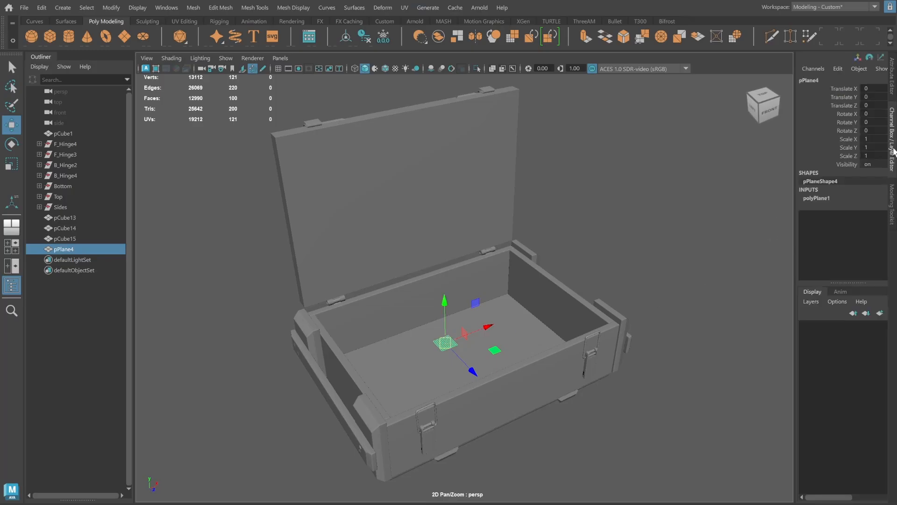
pyautogui.click(817, 198)
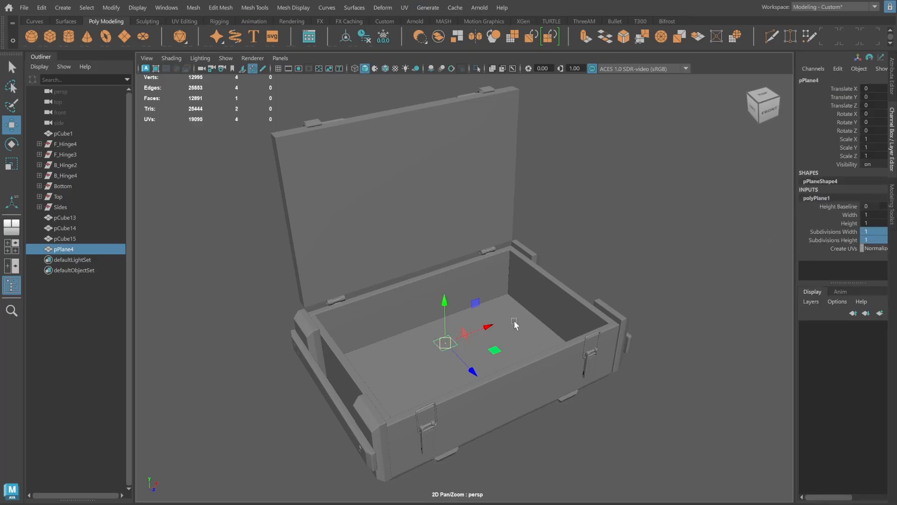
# Isolate the plane with the crate floor in top view and scale it to about 13.05 in X and 5.67 in Z, reaching the back edge.
pyautogui.press('space')
pyautogui.press('space')
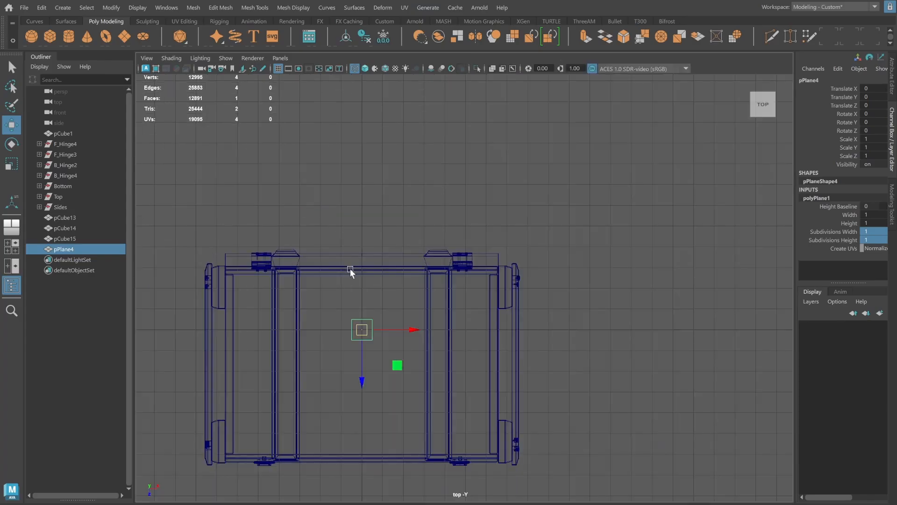
pyautogui.press('space')
pyautogui.keyDown('shift'); pyautogui.click(646, 204); pyautogui.keyUp('shift')
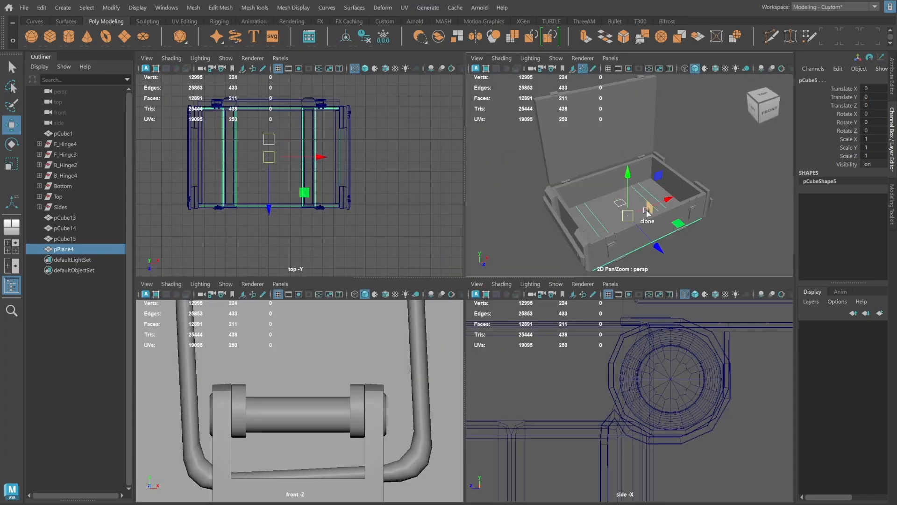
pyautogui.hotkey('ctrl', '1')
pyautogui.press('space')
pyautogui.click(401, 217)
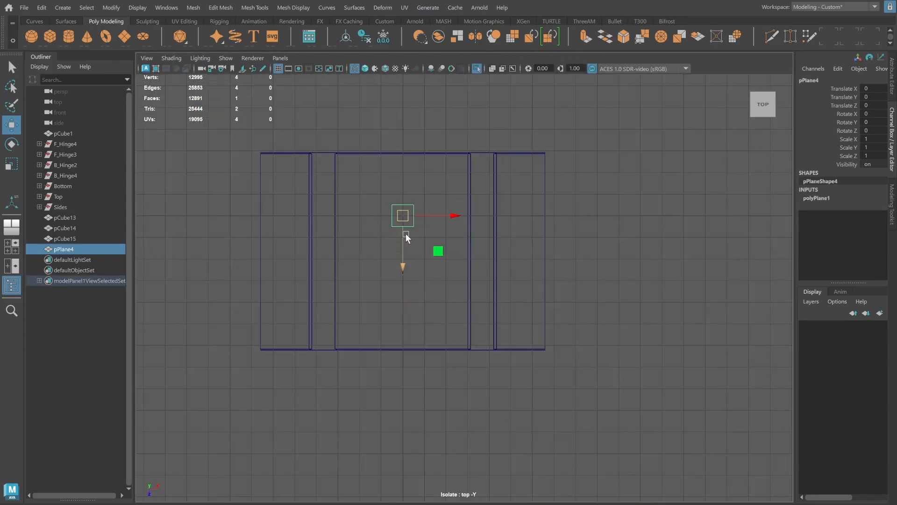
pyautogui.press('r')
pyautogui.moveTo(450, 215); pyautogui.dragTo(509, 218)
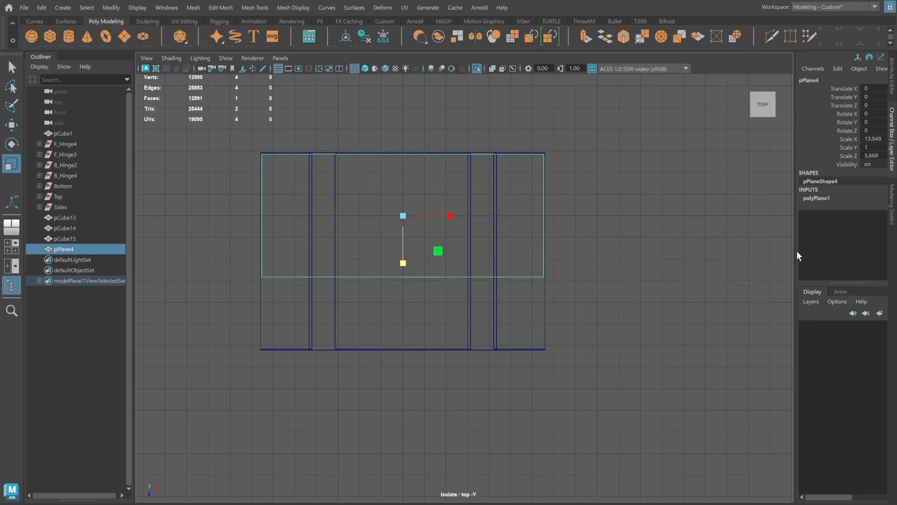
# Extend the plane's two front vertices to the floor's front edge and return to the perspective view in object mode.
pyautogui.click(891, 212)
pyautogui.click(839, 95)
pyautogui.moveTo(581, 252); pyautogui.dragTo(225, 304)
pyautogui.press('w')
pyautogui.moveTo(402, 333); pyautogui.dragTo(402, 373)
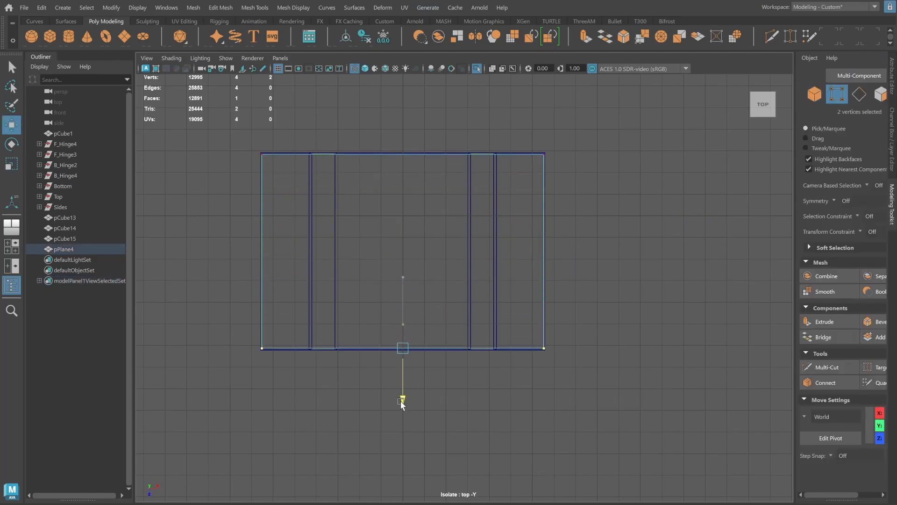
pyautogui.press('space')
pyautogui.press('space')
pyautogui.press('F8')
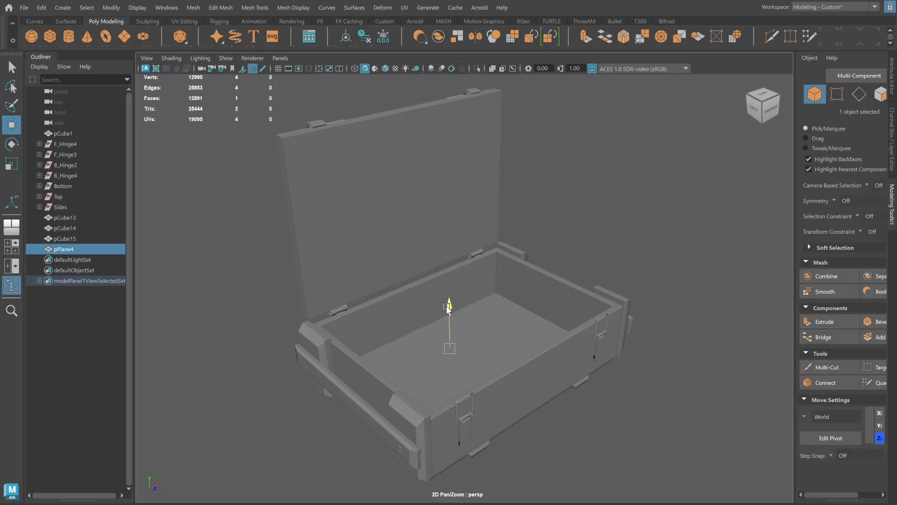
pyautogui.press('f')
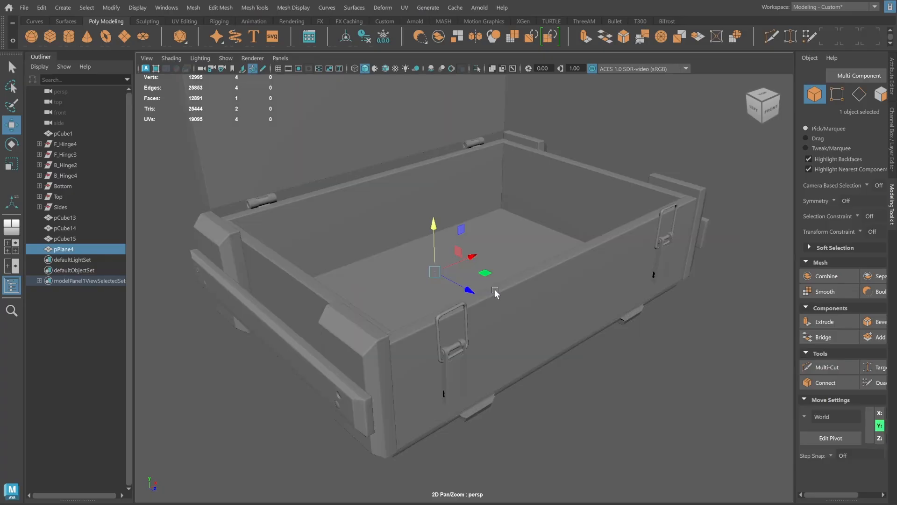
# Isolate the plane and insert 30 evenly spaced edge loops across its length.
pyautogui.hotkey('ctrl', '1')
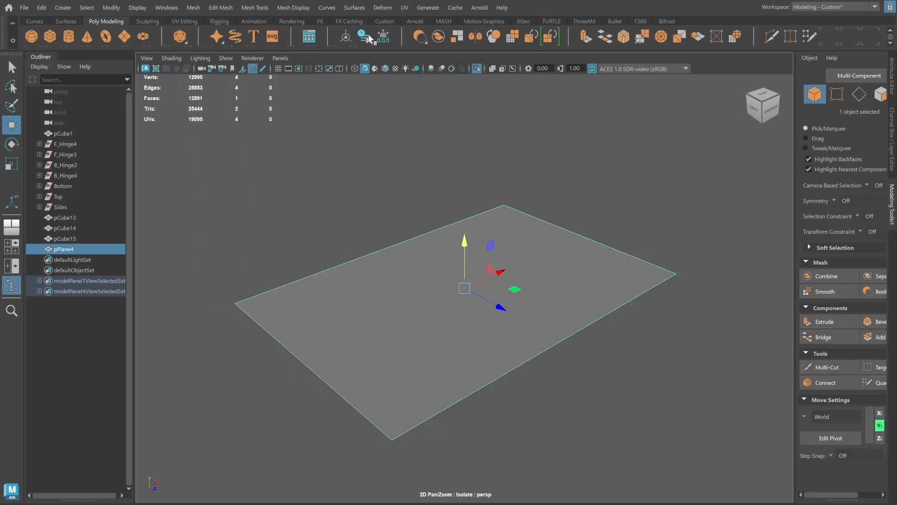
pyautogui.keyDown('alt'); pyautogui.moveTo(511, 223); pyautogui.dragTo(504, 214); pyautogui.keyUp('alt')
pyautogui.keyDown('shift'); pyautogui.moveTo(516, 174); pyautogui.dragTo(489, 193, button='right'); pyautogui.keyUp('shift')
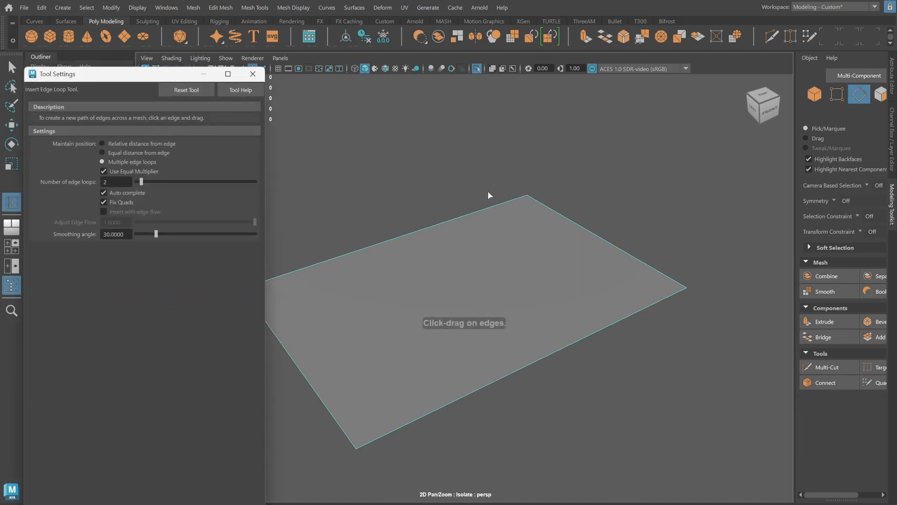
pyautogui.click(369, 250)
pyautogui.click(252, 74)
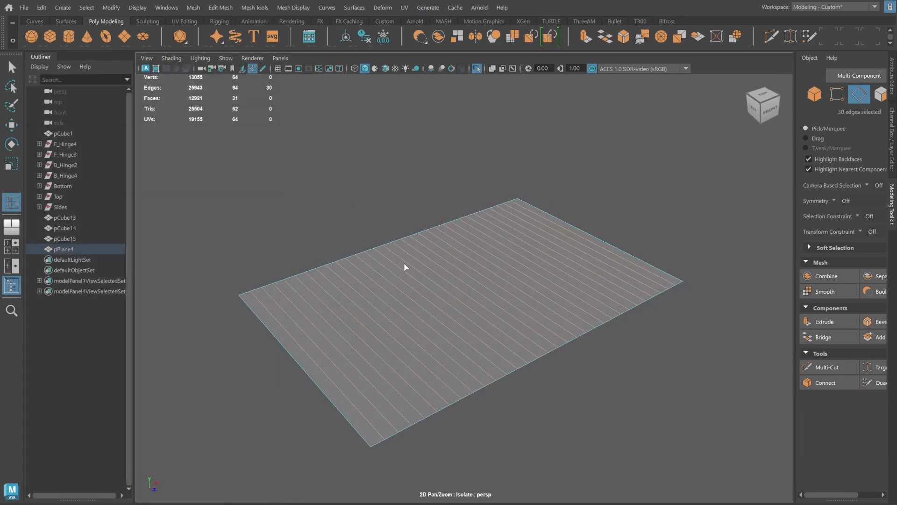
# Raise every second crosswise edge of the plane to form a corrugated insert.
pyautogui.press('q')
pyautogui.click(332, 378)
pyautogui.keyDown('shift'); pyautogui.click(362, 371); pyautogui.keyUp('shift')
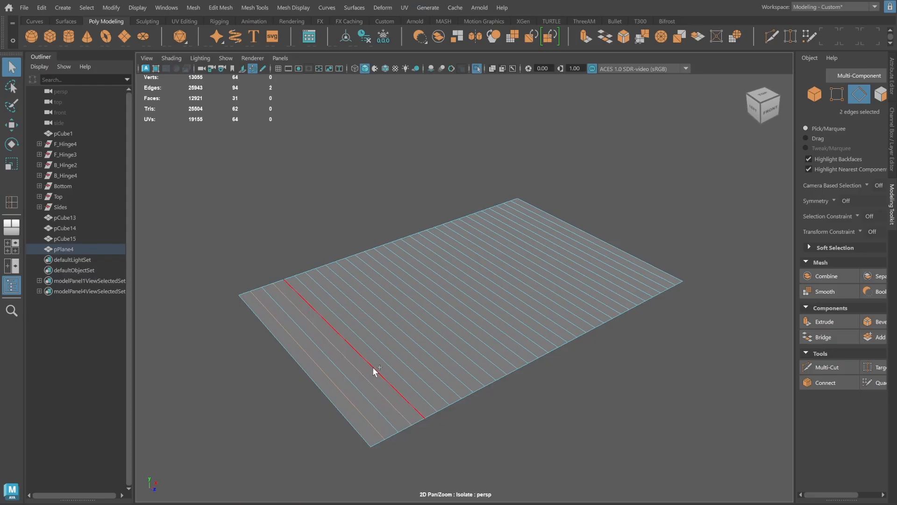
pyautogui.keyDown('shift'); pyautogui.click(384, 358); pyautogui.keyUp('shift')
pyautogui.keyDown('alt'); pyautogui.moveTo(408, 328); pyautogui.dragTo(401, 334); pyautogui.keyUp('alt')
pyautogui.keyDown('alt'); pyautogui.moveTo(400, 334); pyautogui.dragTo(376, 390, button='right'); pyautogui.keyUp('alt')
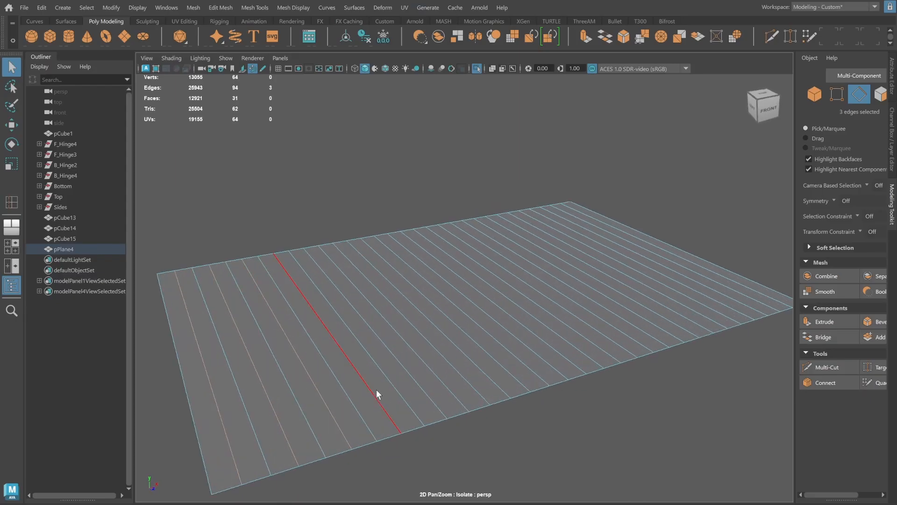
pyautogui.keyDown('shift'); pyautogui.click(376, 389); pyautogui.keyUp('shift')
pyautogui.keyDown('shift'); pyautogui.click(410, 367); pyautogui.keyUp('shift')
pyautogui.keyDown('shift'); pyautogui.click(438, 360); pyautogui.keyUp('shift')
pyautogui.keyDown('shift'); pyautogui.click(525, 341); pyautogui.keyUp('shift')
pyautogui.keyDown('shift'); pyautogui.click(551, 332); pyautogui.keyUp('shift')
pyautogui.keyDown('shift'); pyautogui.click(587, 324); pyautogui.keyUp('shift')
pyautogui.keyDown('shift'); pyautogui.click(619, 314); pyautogui.keyUp('shift')
pyautogui.keyDown('shift'); pyautogui.click(646, 308); pyautogui.keyUp('shift')
pyautogui.keyDown('shift'); pyautogui.click(671, 305); pyautogui.keyUp('shift')
pyautogui.keyDown('alt'); pyautogui.moveTo(700, 334); pyautogui.dragTo(486, 337); pyautogui.keyUp('alt')
pyautogui.press('w')
pyautogui.moveTo(458, 263); pyautogui.dragTo(458, 234)
# Bevel the raised ridge edges with a fraction of 0.2.
pyautogui.keyDown('shift'); pyautogui.moveTo(530, 247); pyautogui.dragTo(585, 246, button='right'); pyautogui.keyUp('shift')
pyautogui.keyDown('alt'); pyautogui.moveTo(534, 257); pyautogui.dragTo(475, 280); pyautogui.keyUp('alt')
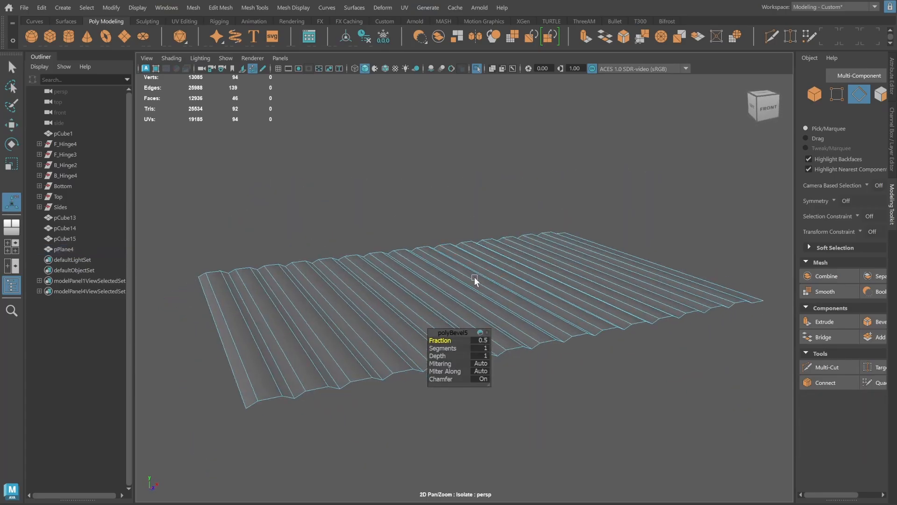
pyautogui.moveTo(449, 340); pyautogui.dragTo(443, 341)
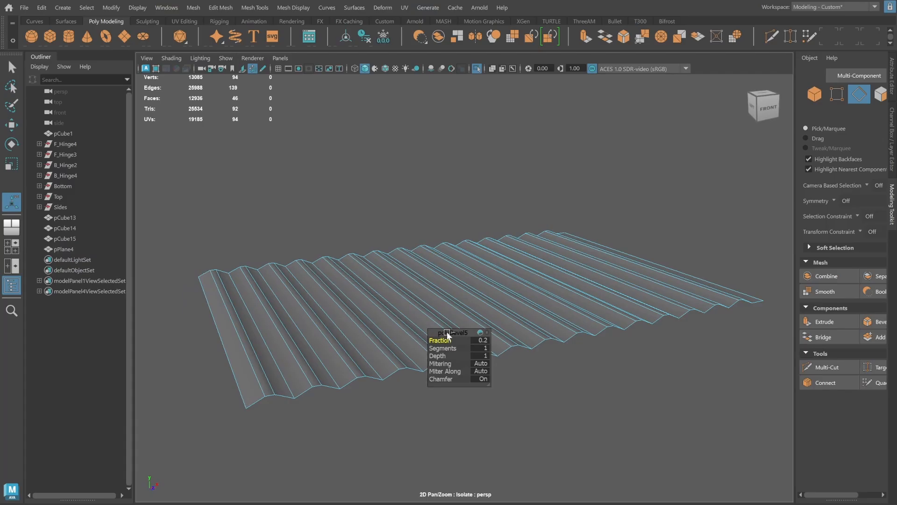
# Show the whole crate again and fit the corrugated insert's depth between the front and back walls.
pyautogui.hotkey('ctrl', '1')
pyautogui.keyDown('alt'); pyautogui.moveTo(448, 281); pyautogui.dragTo(454, 252); pyautogui.keyUp('alt')
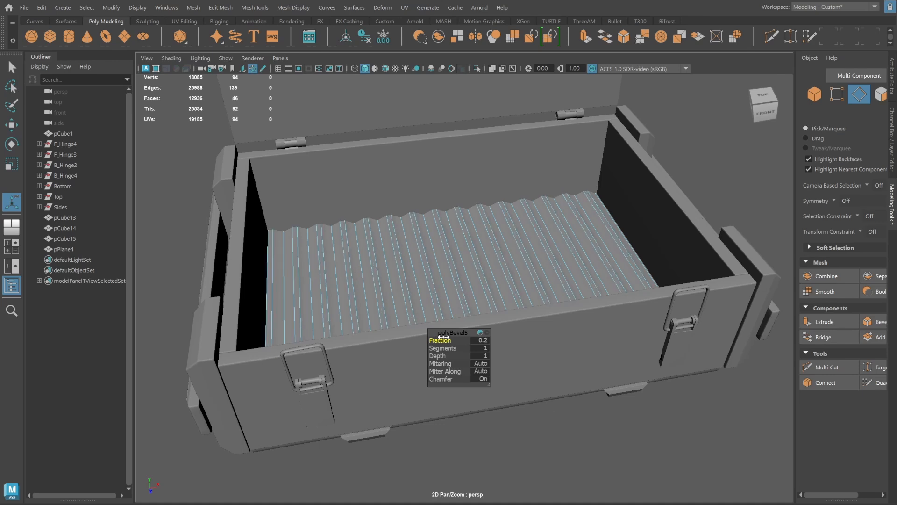
pyautogui.click(814, 94)
pyautogui.keyDown('alt'); pyautogui.moveTo(495, 243); pyautogui.dragTo(534, 238); pyautogui.keyUp('alt')
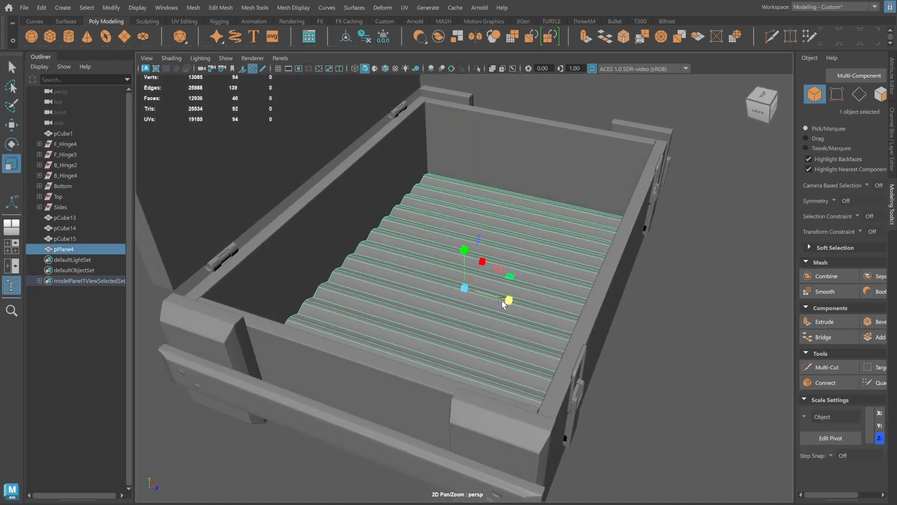
pyautogui.keyDown('alt'); pyautogui.moveTo(503, 303); pyautogui.dragTo(512, 276); pyautogui.keyUp('alt')
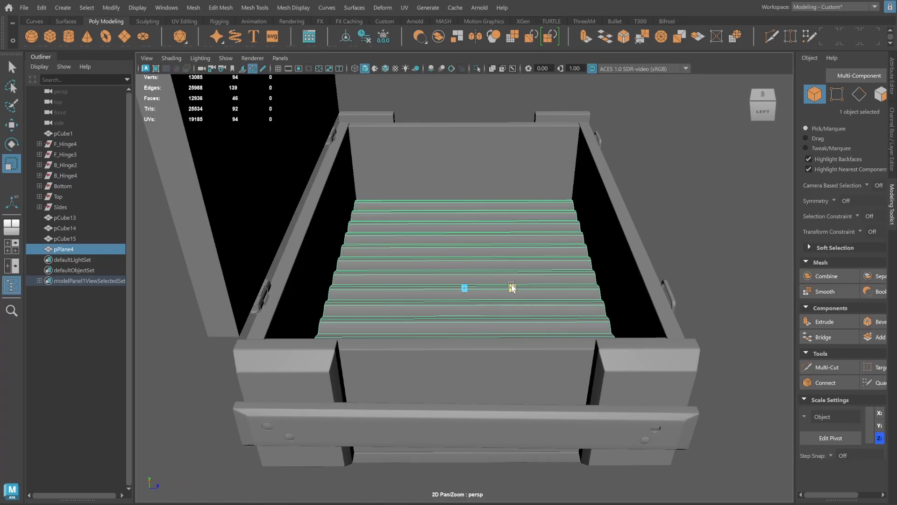
pyautogui.click(703, 230)
pyautogui.keyDown('alt'); pyautogui.moveTo(703, 230); pyautogui.dragTo(443, 305); pyautogui.keyUp('alt')
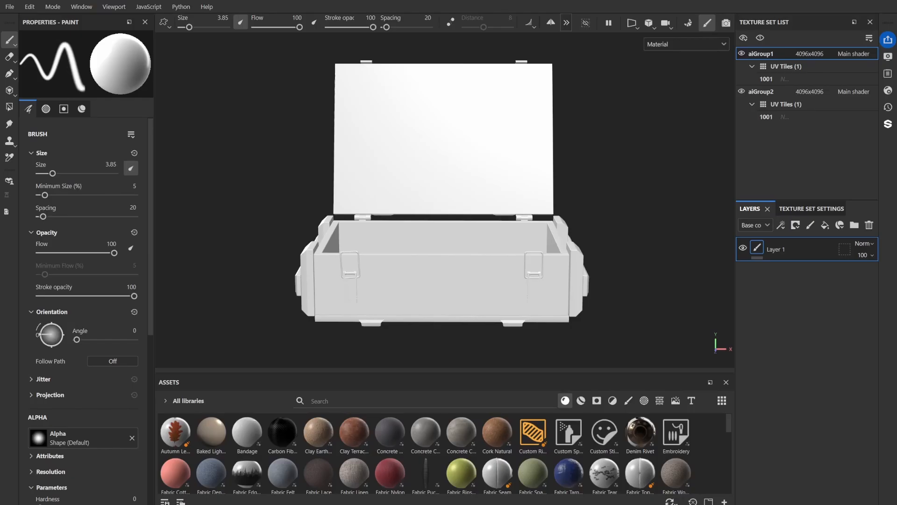
# Switch to Substance 3D Painter and open mesh map baking from the aiGroup1 texture set's settings.
pyautogui.moveTo(598, 187)
pyautogui.keyDown('alt'); pyautogui.mouseDown()
pyautogui.moveTo(642, 174)
pyautogui.moveTo(540, 202)
pyautogui.mouseUp(); pyautogui.keyUp('alt')
pyautogui.scroll(5, 510, 268)
pyautogui.keyDown('alt'); pyautogui.moveTo(510, 268); pyautogui.dragTo(510, 240); pyautogui.keyUp('alt')
pyautogui.click(810, 208)
pyautogui.scroll(-5, 826, 377)
pyautogui.click(856, 391)
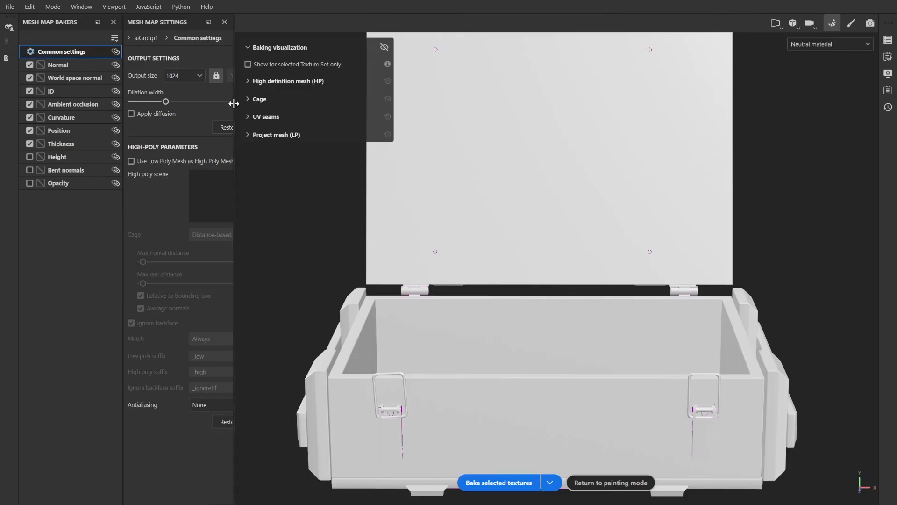
# Bake the mesh maps at 4096 with diffusion applied, the low-poly mesh as high-poly and Subsampling 4x4 antialiasing.
pyautogui.click(219, 75)
pyautogui.click(219, 178)
pyautogui.click(167, 113)
pyautogui.click(166, 161)
pyautogui.click(264, 405)
pyautogui.click(255, 440)
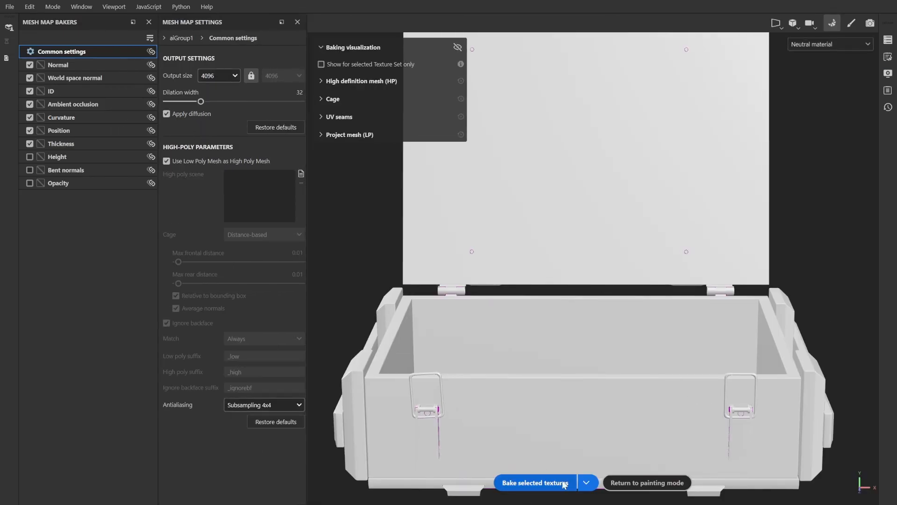
pyautogui.click(534, 483)
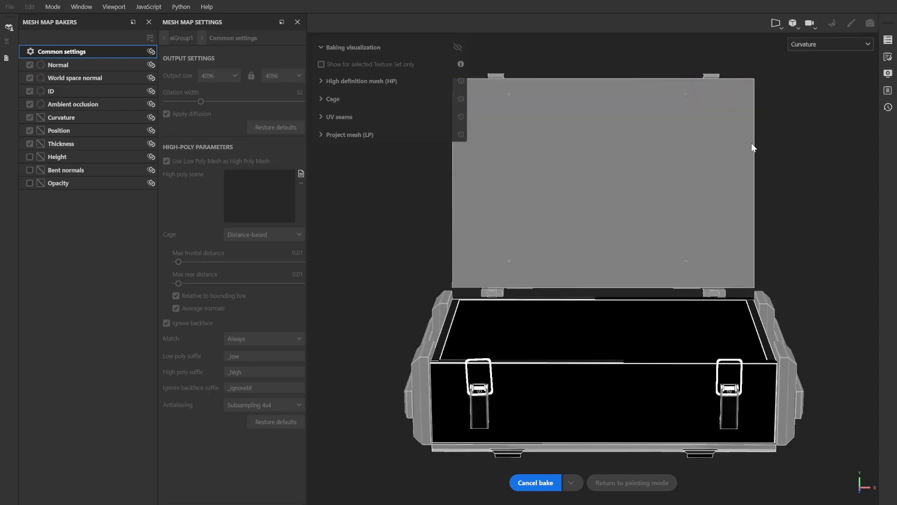
# Return to painting mode and view the open crate from the front.
pyautogui.click(643, 481)
pyautogui.keyDown('alt'); pyautogui.moveTo(612, 233); pyautogui.dragTo(537, 233); pyautogui.keyUp('alt')
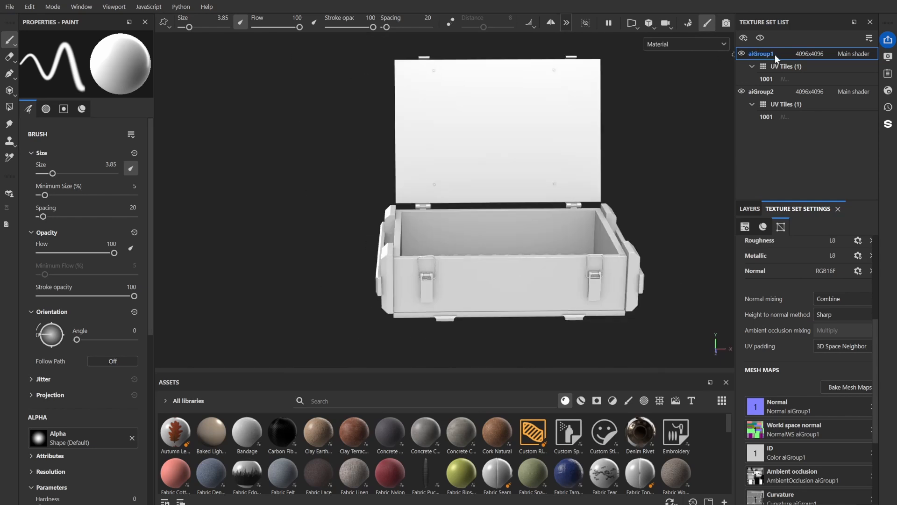
pyautogui.scroll(2, 639, 124)
pyautogui.scroll(1, 639, 124)
pyautogui.keyDown('alt'); pyautogui.moveTo(701, 178); pyautogui.dragTo(721, 200); pyautogui.keyUp('alt')
# Replace the paint layer of aiGroup1 with a fill layer that uses only the height, roughness and metallic channels.
pyautogui.click(750, 208)
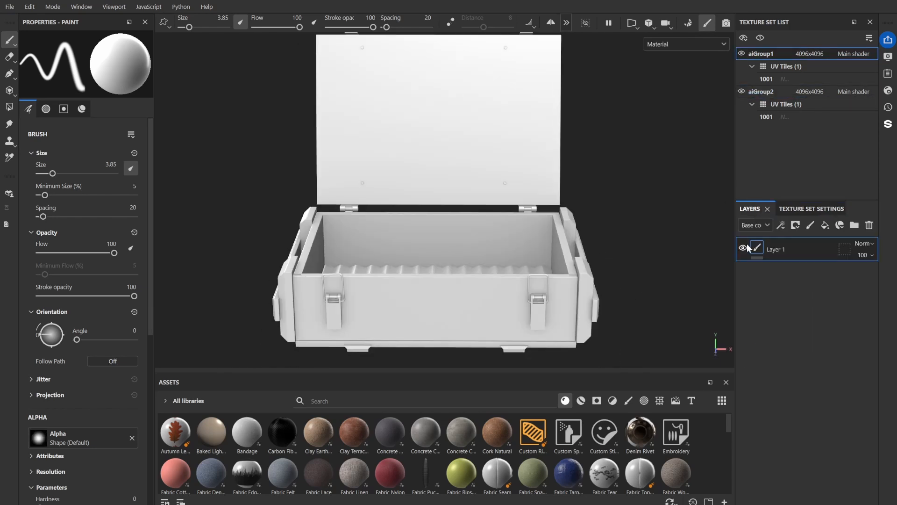
pyautogui.click(132, 295)
pyautogui.click(39, 309)
pyautogui.keyDown('alt'); pyautogui.moveTo(455, 208); pyautogui.dragTo(497, 208); pyautogui.keyUp('alt')
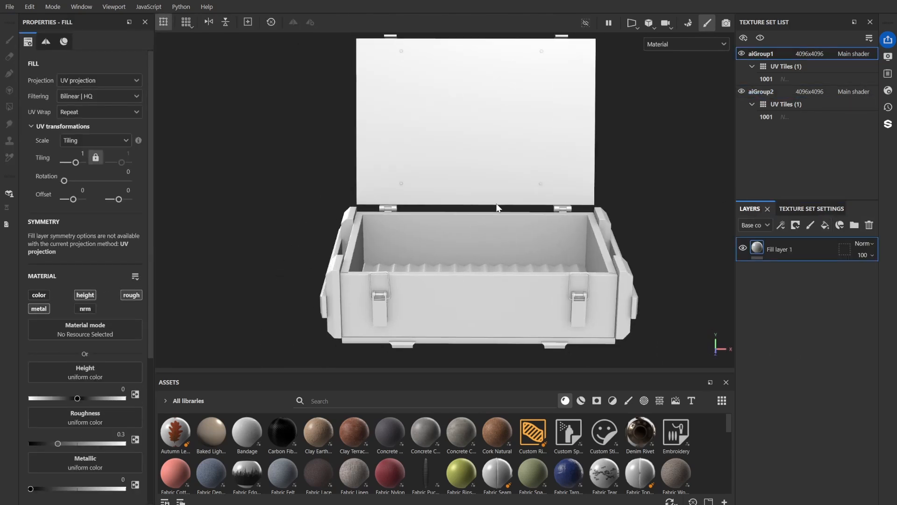
pyautogui.click(741, 54)
pyautogui.click(741, 54)
pyautogui.moveTo(420, 226)
pyautogui.keyDown('alt'); pyautogui.mouseDown()
pyautogui.moveTo(515, 225)
pyautogui.moveTo(420, 225)
pyautogui.mouseUp(); pyautogui.keyUp('alt')
# Search the texture assets for "wood" and apply Grunge Wood Hard as the fill layer's mask.
pyautogui.click(311, 400)
pyautogui.write('wood')
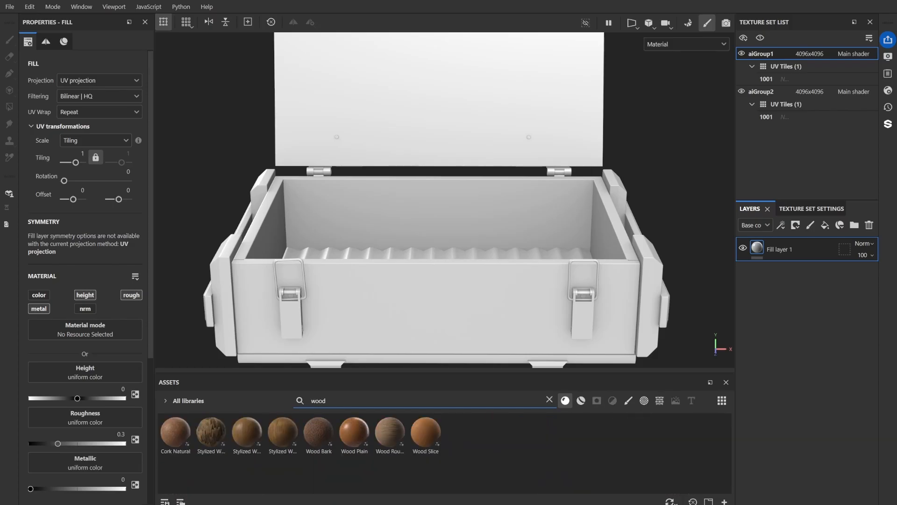
pyautogui.click(645, 401)
pyautogui.moveTo(311, 449)
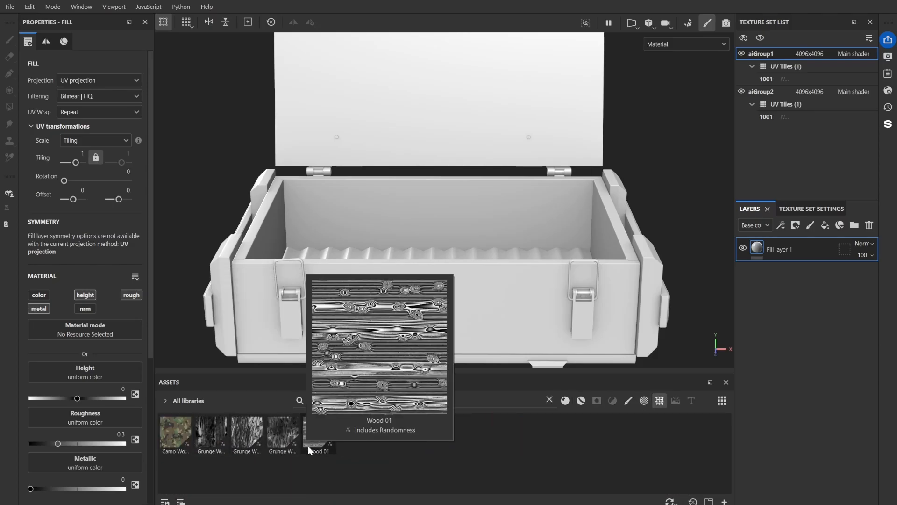
pyautogui.moveTo(211, 432); pyautogui.dragTo(776, 250)
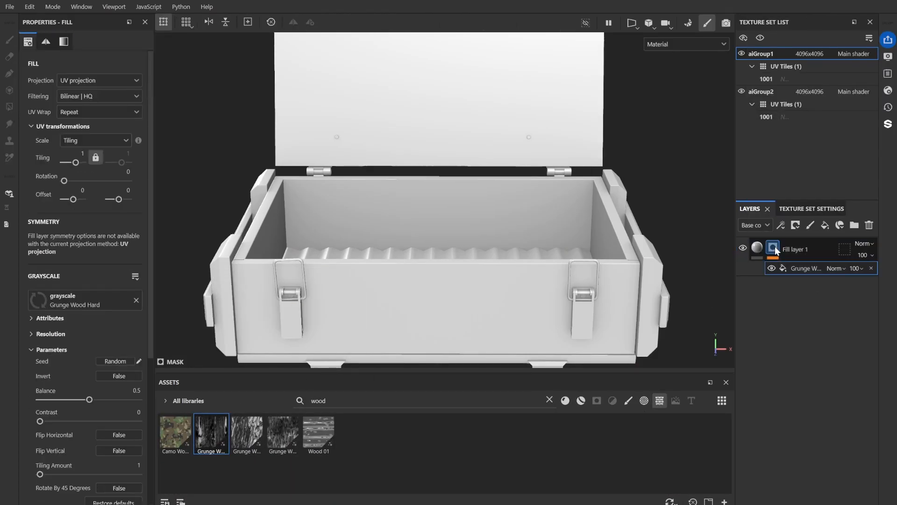
# Lower the fill layer's height to about -0.3 to engrave the wood grain into the crate.
pyautogui.click(761, 252)
pyautogui.click(72, 399)
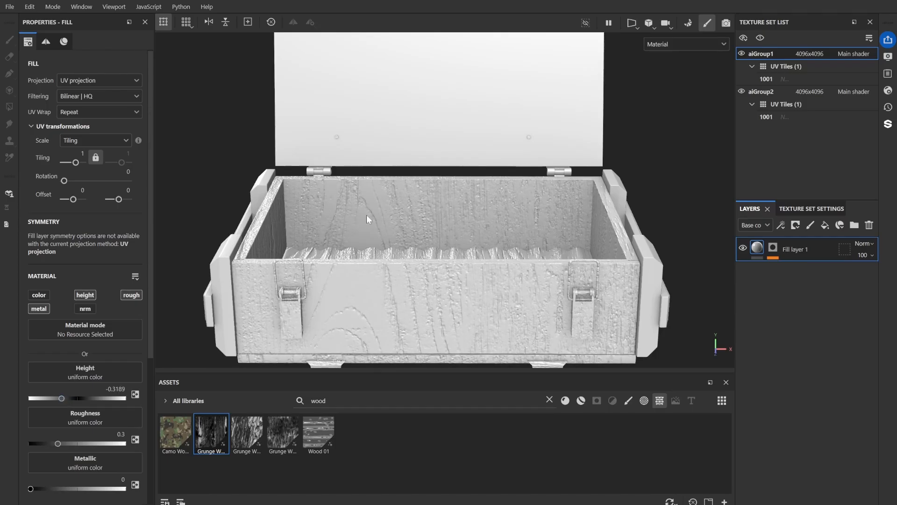
pyautogui.keyDown('alt'); pyautogui.moveTo(367, 216); pyautogui.dragTo(454, 188); pyautogui.keyUp('alt')
pyautogui.click(60, 398)
# Restrict the fill layer's geometry mask by mesh names to the five boards of the crate box.
pyautogui.click(842, 248)
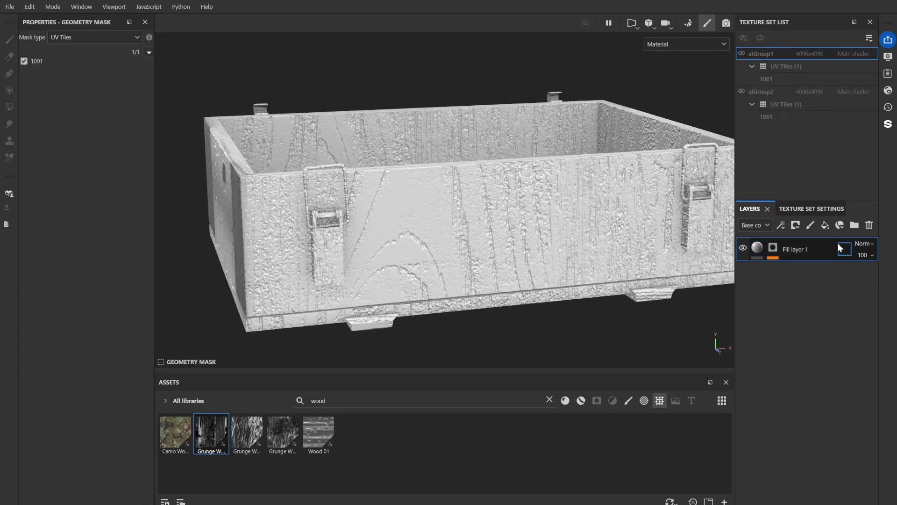
pyautogui.click(117, 37)
pyautogui.click(119, 60)
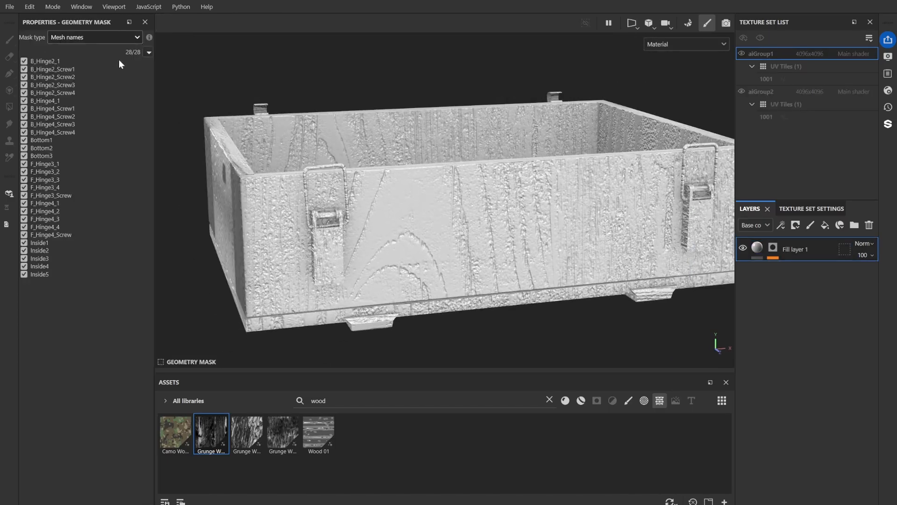
pyautogui.click(178, 79)
pyautogui.click(409, 191)
pyautogui.keyDown('alt'); pyautogui.moveTo(410, 191); pyautogui.dragTo(406, 219); pyautogui.keyUp('alt')
pyautogui.click(626, 117)
pyautogui.click(355, 143)
pyautogui.click(246, 126)
pyautogui.keyDown('alt'); pyautogui.moveTo(327, 243); pyautogui.dragTo(523, 211); pyautogui.keyUp('alt')
pyautogui.click(501, 272)
# Deepen the wood grain by setting the fill layer's height to about -0.427.
pyautogui.click(757, 248)
pyautogui.scroll(3, 528, 245)
pyautogui.click(53, 398)
pyautogui.moveTo(52, 399); pyautogui.dragTo(56, 398)
pyautogui.keyDown('alt'); pyautogui.moveTo(449, 219); pyautogui.dragTo(388, 234); pyautogui.keyUp('alt')
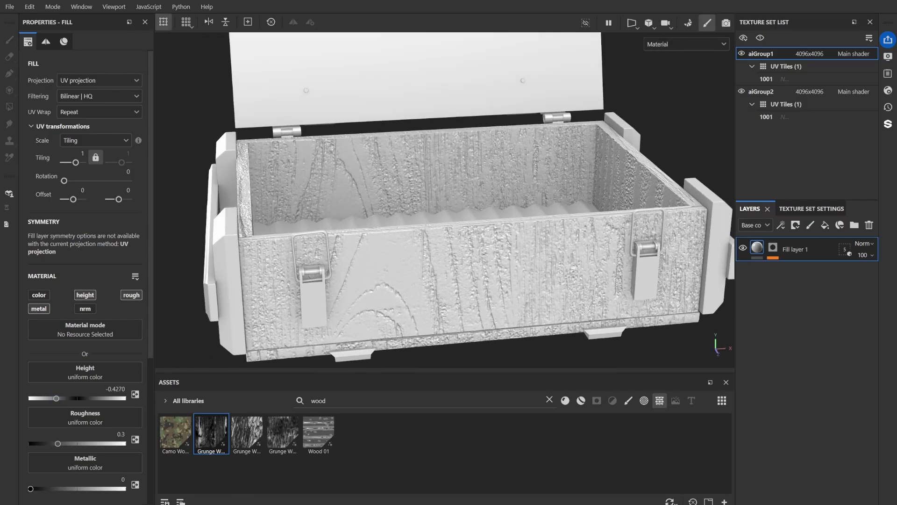
# Search the smart masks for "edge".
pyautogui.hotkey('ctrl', 'a')
pyautogui.write('edge')
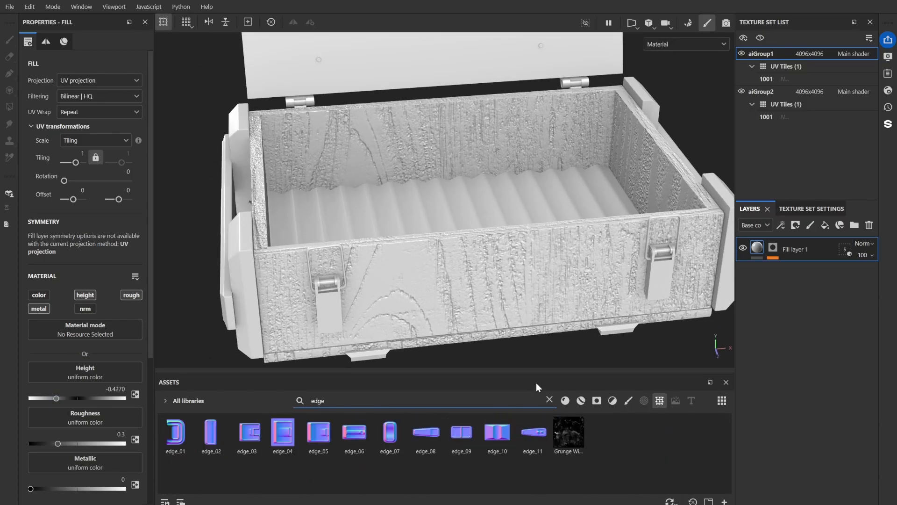
pyautogui.click(597, 400)
# Add a second fill layer, naming it edge_damage and the existing grain layer wood_grain.
pyautogui.click(825, 225)
pyautogui.doubleClick(794, 274)
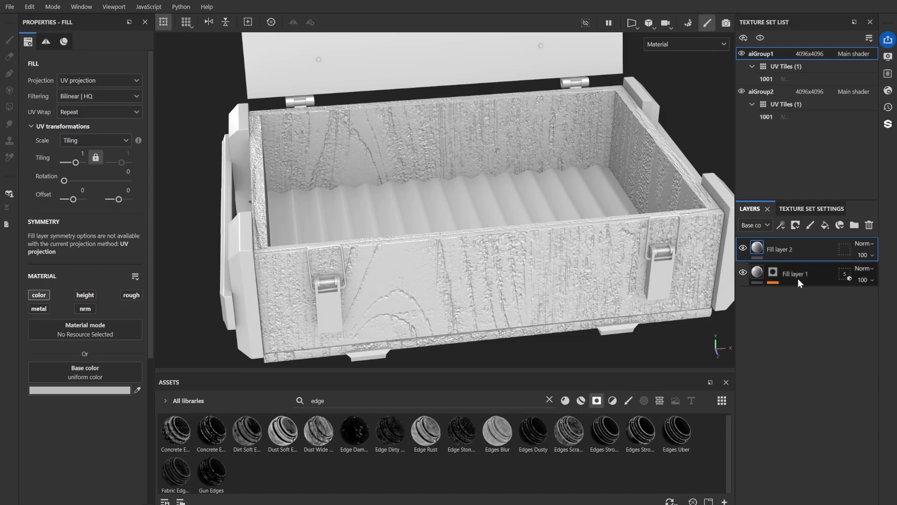
pyautogui.write('wood_grain')
pyautogui.press('Tab')
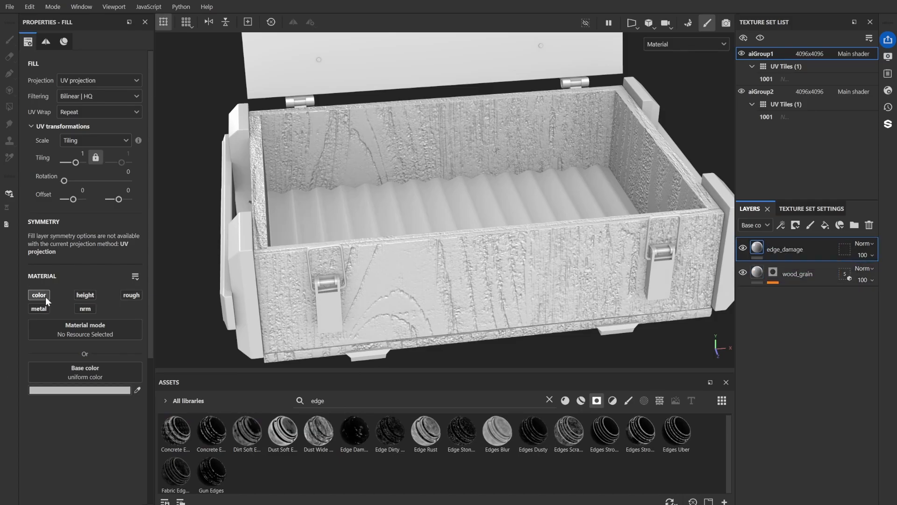
# Turn off the edge_damage layer's color channel and enable its height, roughness and metallic channels.
pyautogui.click(45, 298)
pyautogui.click(85, 295)
pyautogui.click(131, 294)
pyautogui.click(38, 308)
pyautogui.click(797, 273)
pyautogui.click(785, 249)
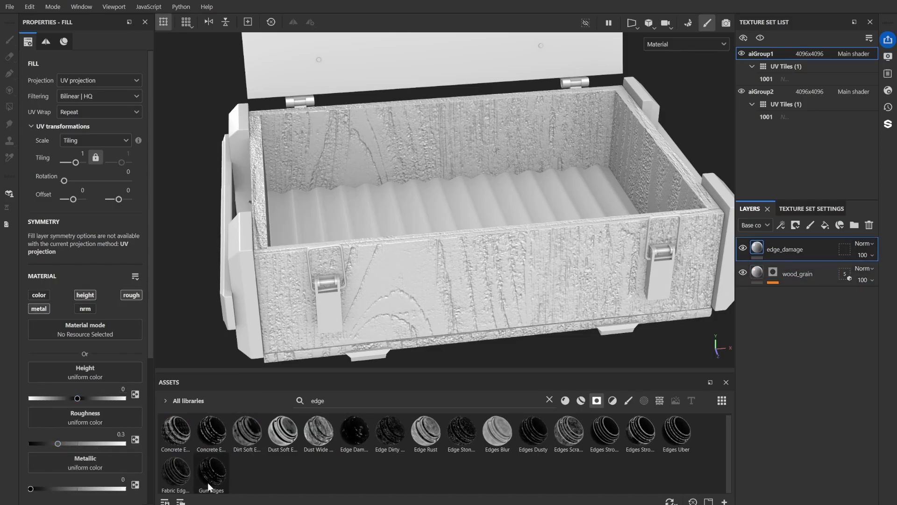
# Add a mask to the edge_damage layer and apply the Gun Edges smart mask to it.
pyautogui.click(209, 484)
pyautogui.rightClick(785, 249)
pyautogui.click(811, 12)
pyautogui.moveTo(211, 473); pyautogui.dragTo(773, 248)
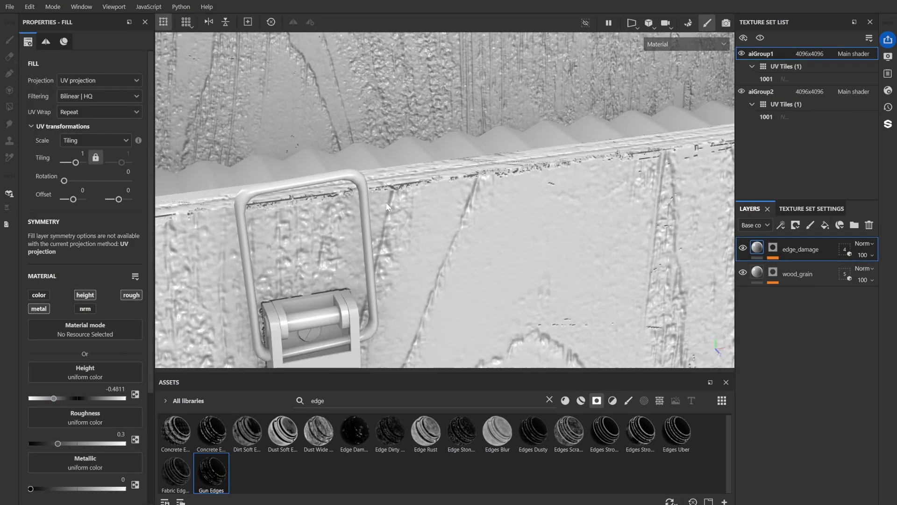
# Set the edge_damage layer's height to about -0.52 and its roughness to about 0.62.
pyautogui.moveTo(77, 401); pyautogui.dragTo(80, 401)
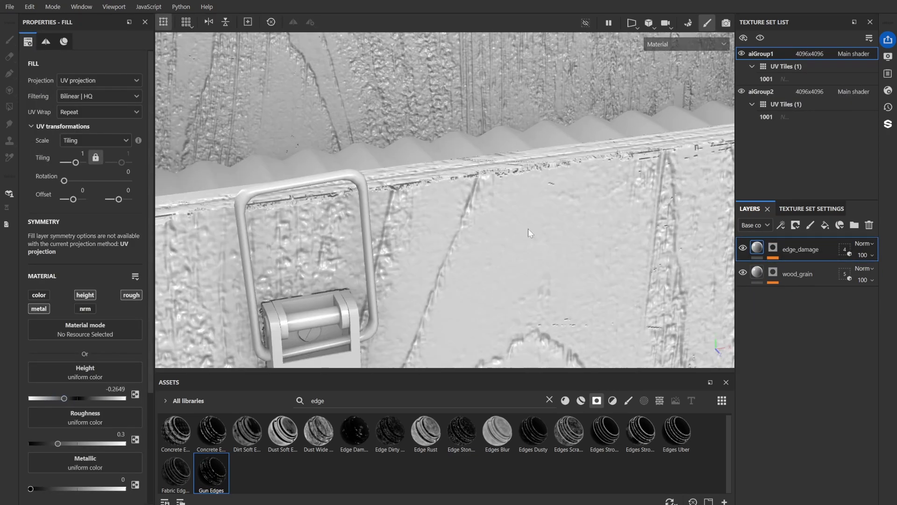
pyautogui.moveTo(64, 398); pyautogui.dragTo(53, 401)
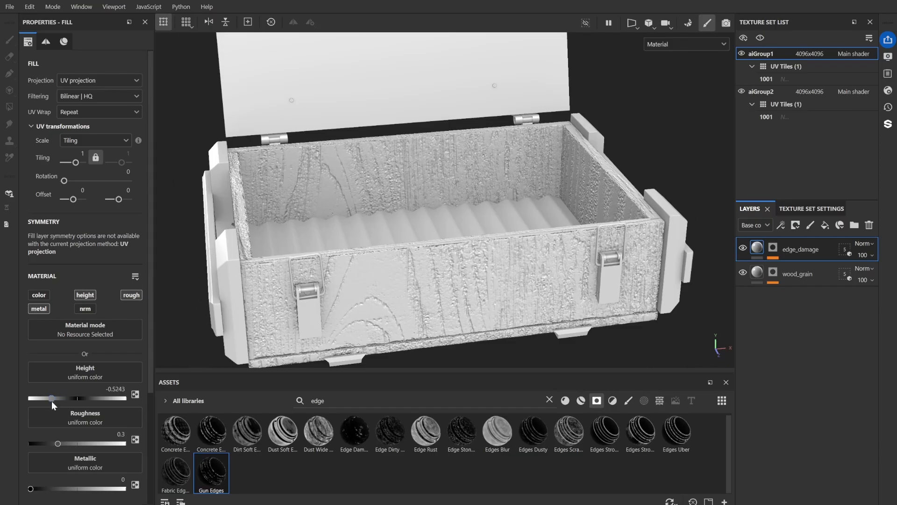
pyautogui.moveTo(85, 445); pyautogui.dragTo(89, 444)
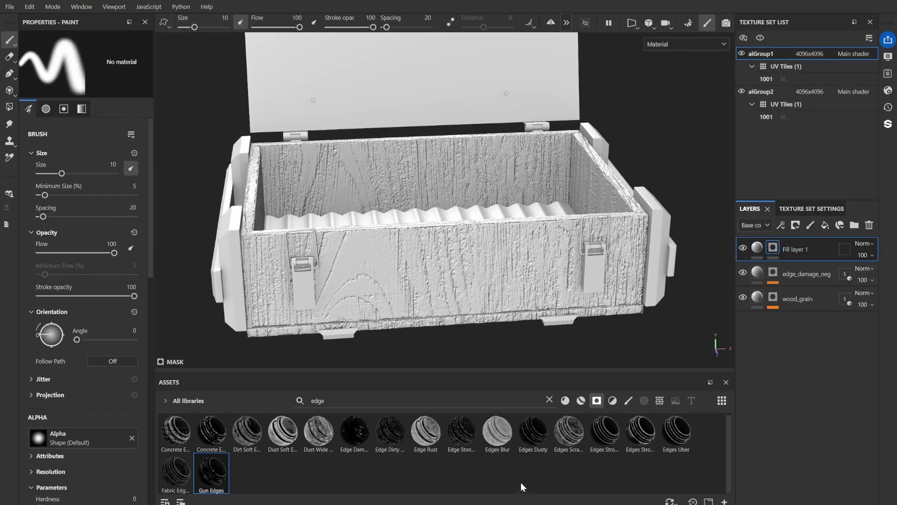
# Mask the new top fill layer with the second Edges Strong smart mask and make it affect height without color.
pyautogui.click(639, 434)
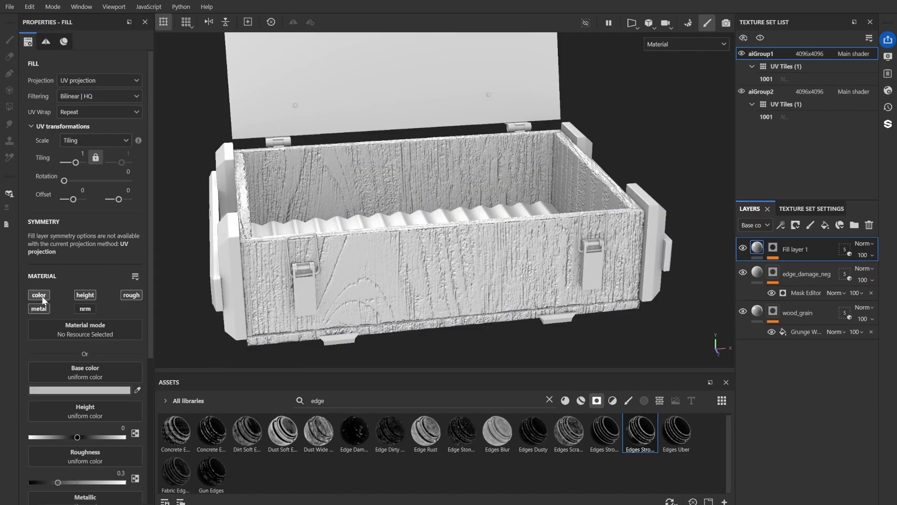
pyautogui.click(39, 295)
pyautogui.moveTo(77, 398); pyautogui.dragTo(90, 398)
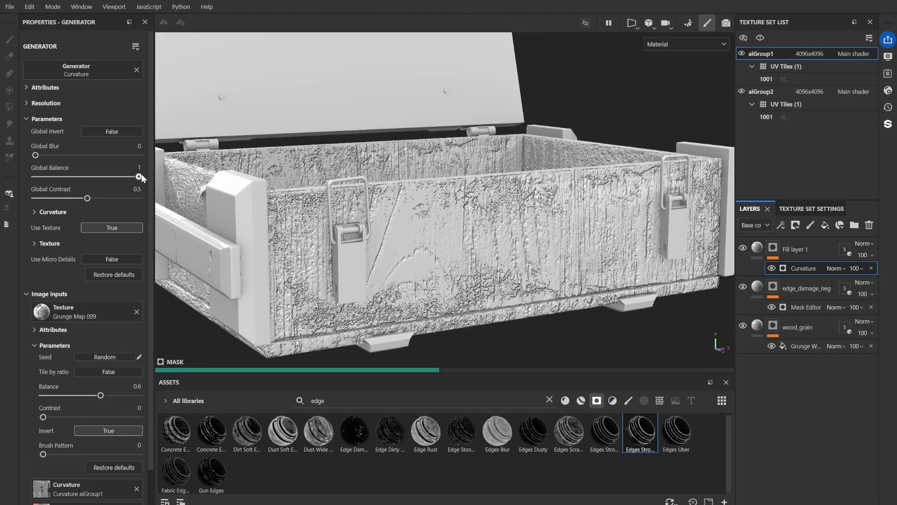
# Set the Global Balance of the top fill layer's Curvature generator to 0.8 and expand its Curvature settings.
pyautogui.moveTo(139, 176); pyautogui.dragTo(121, 176)
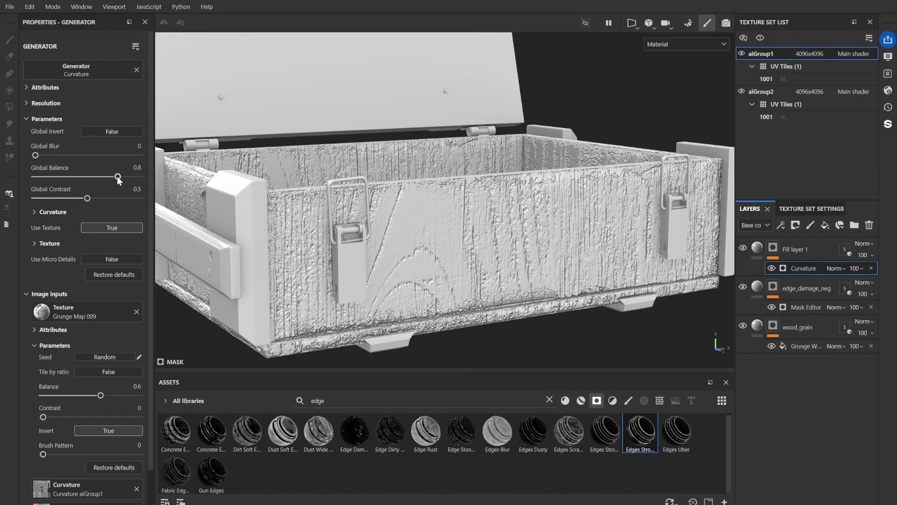
pyautogui.click(46, 212)
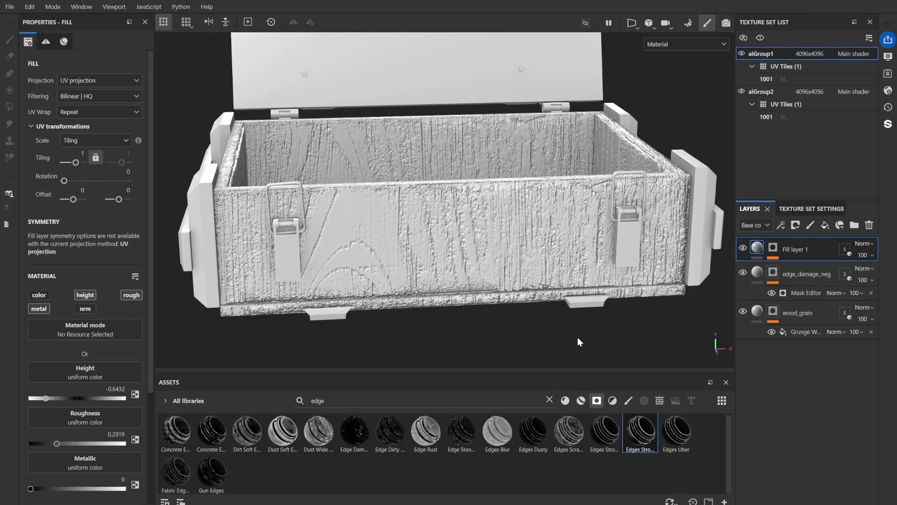
# Set the height of the edge_damage_neg layer to about -0.21 and of the top fill layer to about -0.34.
pyautogui.click(757, 274)
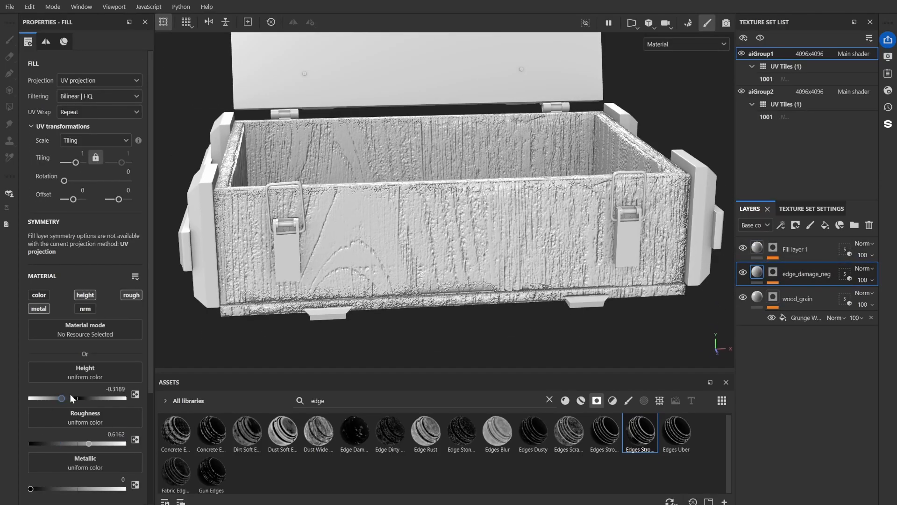
pyautogui.moveTo(71, 398); pyautogui.dragTo(51, 396)
pyautogui.keyDown('alt'); pyautogui.moveTo(281, 224); pyautogui.dragTo(402, 243); pyautogui.keyUp('alt')
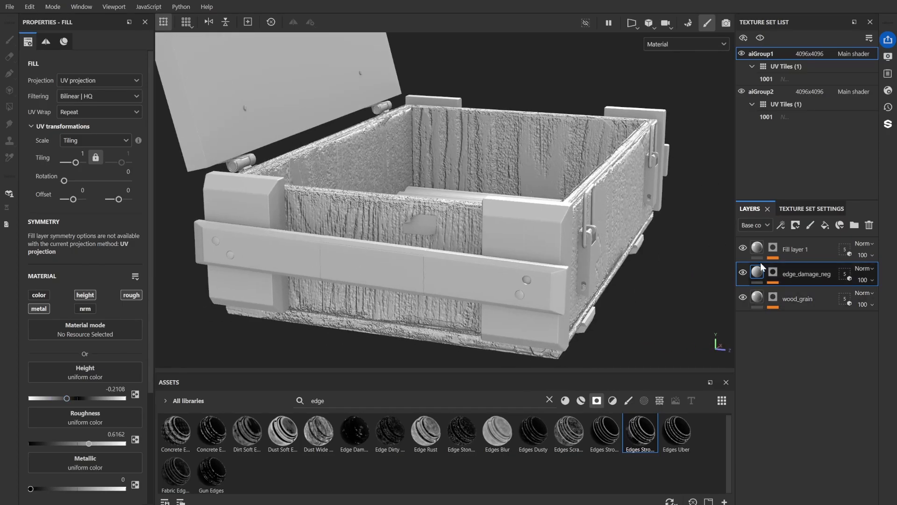
pyautogui.moveTo(67, 398); pyautogui.dragTo(64, 398)
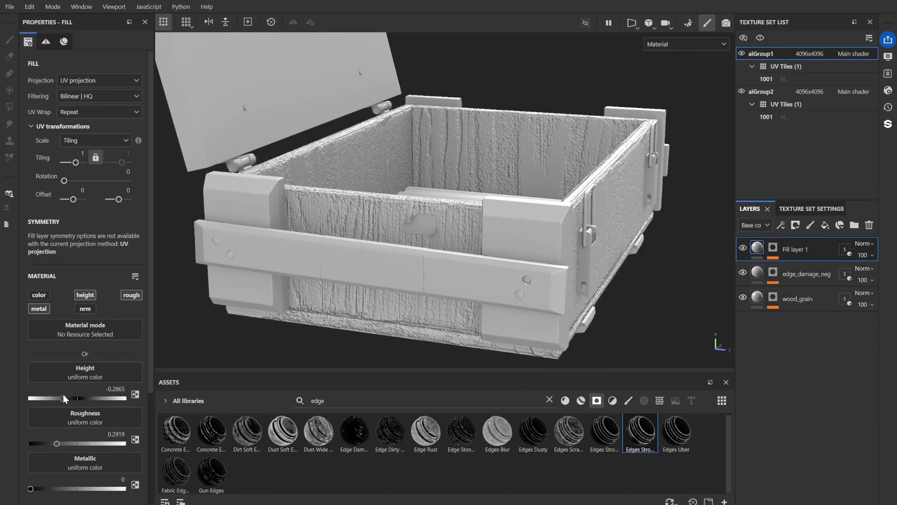
pyautogui.keyDown('alt'); pyautogui.moveTo(514, 243); pyautogui.dragTo(411, 252); pyautogui.keyUp('alt')
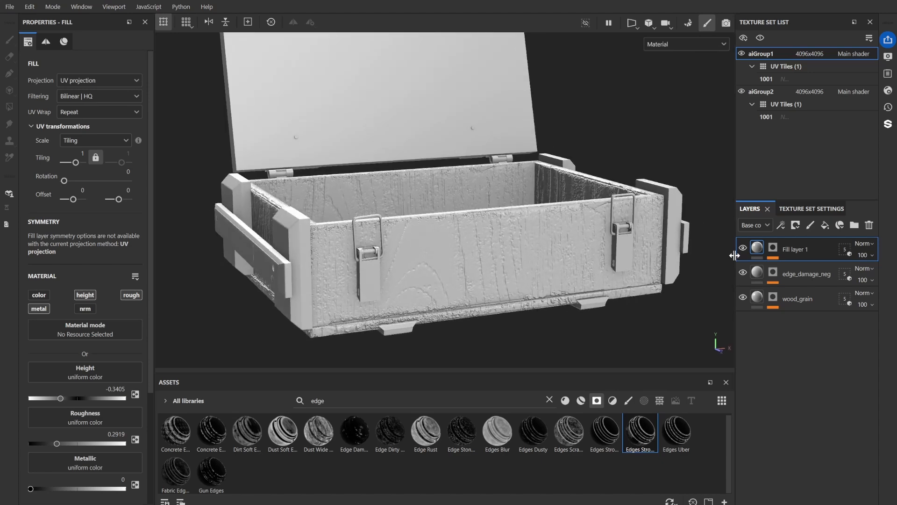
# Set the Grunge Wood Hard texture in the wood_grain mask to tiling 2.23 and rotation 90.
pyautogui.click(772, 297)
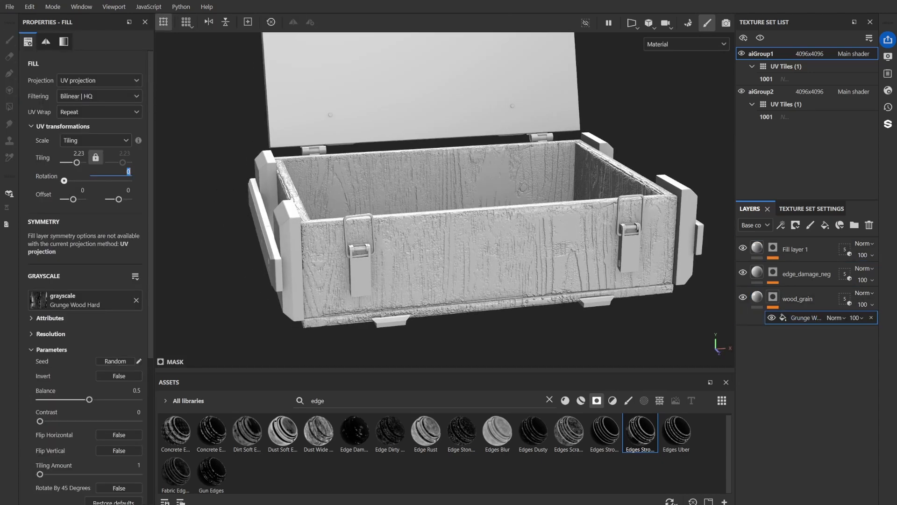
pyautogui.write('90')
pyautogui.press('Return')
pyautogui.keyDown('alt'); pyautogui.moveTo(421, 234); pyautogui.dragTo(461, 189); pyautogui.keyUp('alt')
pyautogui.keyDown('alt'); pyautogui.moveTo(403, 218); pyautogui.dragTo(434, 210); pyautogui.keyUp('alt')
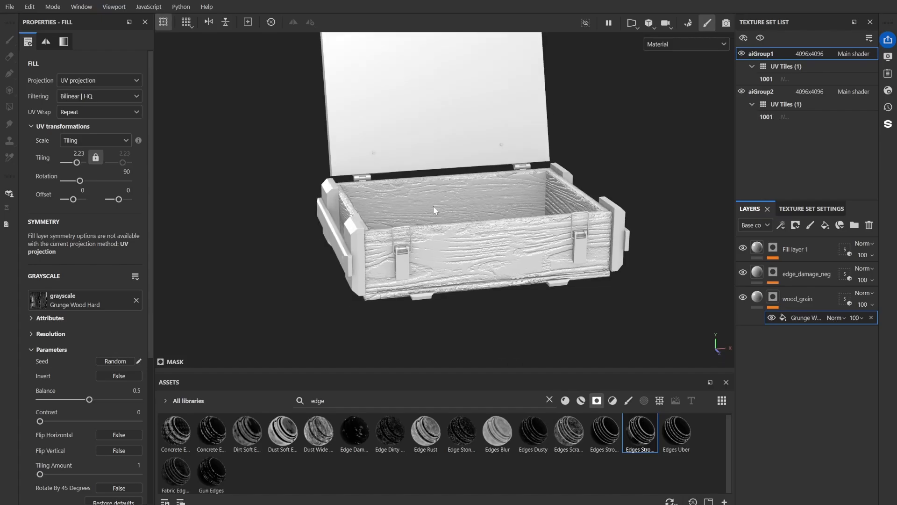
pyautogui.keyDown('alt'); pyautogui.moveTo(435, 211); pyautogui.dragTo(584, 240, button='right'); pyautogui.keyUp('alt')
pyautogui.keyDown('alt'); pyautogui.moveTo(584, 240); pyautogui.dragTo(499, 279, button='middle'); pyautogui.keyUp('alt')
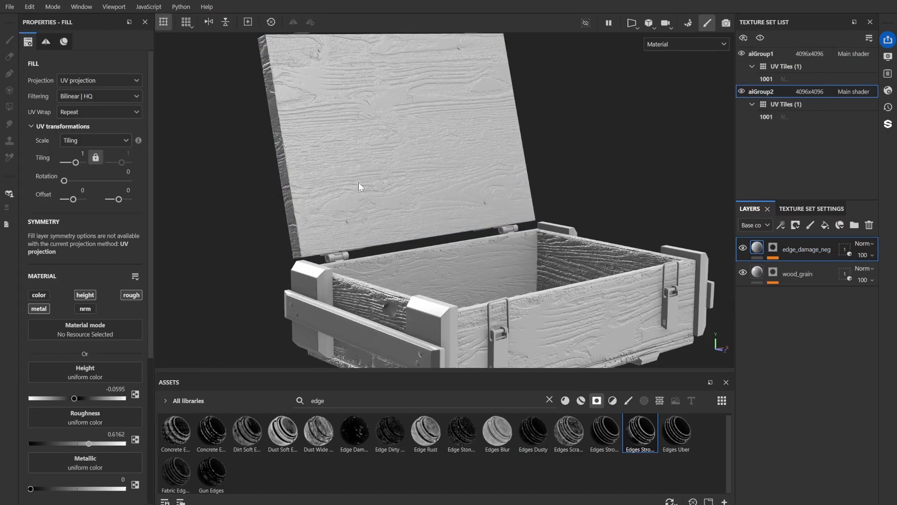
# In the Mask Editor of the lid's edge_damage_neg layer, set Texture 2 to 0.11 and Global Balance to 0.71.
pyautogui.scroll(5, 424, 184)
pyautogui.click(773, 248)
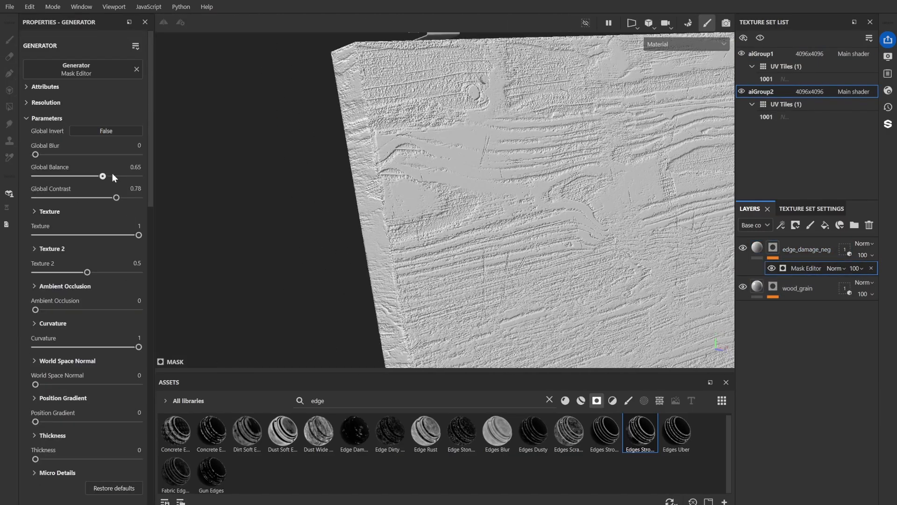
pyautogui.scroll(-5, 388, 210)
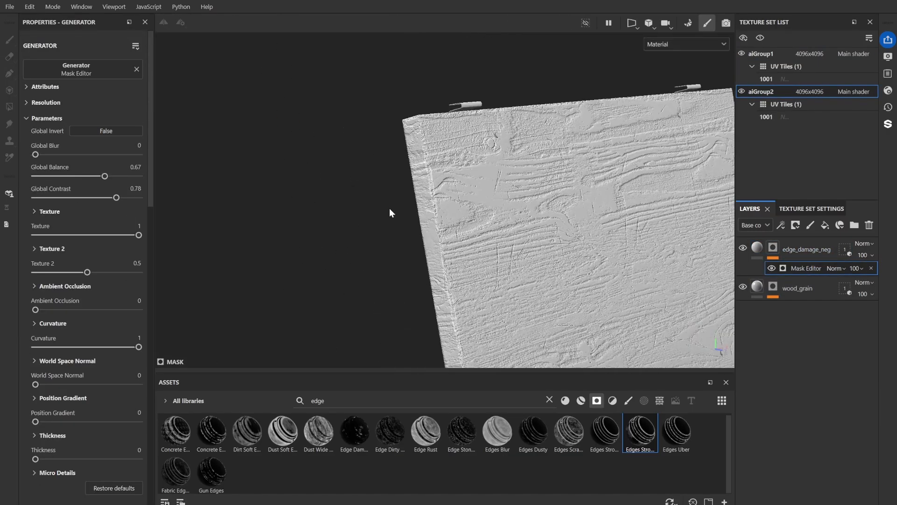
pyautogui.moveTo(102, 176); pyautogui.dragTo(98, 176)
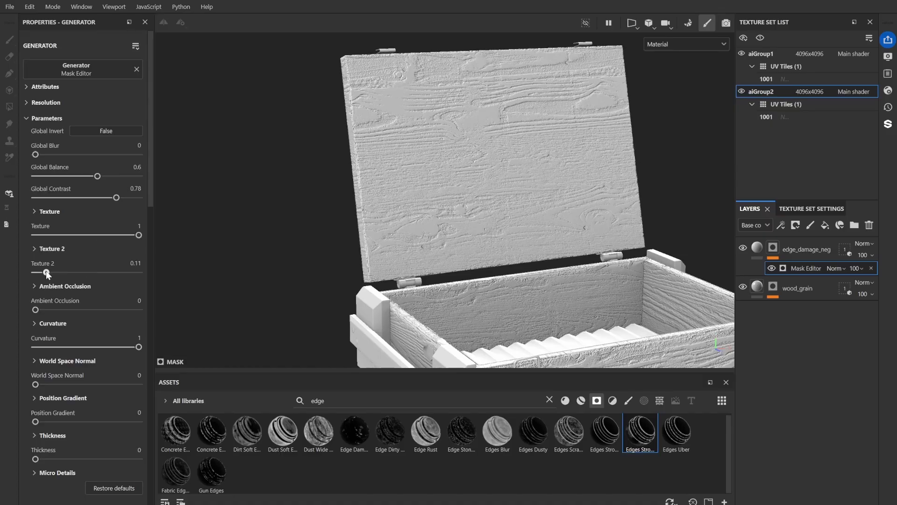
pyautogui.keyDown('alt'); pyautogui.moveTo(462, 140); pyautogui.dragTo(478, 204); pyautogui.keyUp('alt')
pyautogui.keyDown('alt'); pyautogui.moveTo(479, 204); pyautogui.dragTo(473, 188, button='middle'); pyautogui.keyUp('alt')
pyautogui.moveTo(98, 176); pyautogui.dragTo(115, 176)
pyautogui.keyDown('alt'); pyautogui.moveTo(262, 179); pyautogui.dragTo(449, 281); pyautogui.keyUp('alt')
pyautogui.moveTo(115, 176)
pyautogui.mouseDown()
pyautogui.moveTo(100, 176)
pyautogui.moveTo(109, 176)
pyautogui.mouseUp()
pyautogui.keyDown('alt'); pyautogui.moveTo(537, 219); pyautogui.dragTo(607, 184); pyautogui.keyUp('alt')
pyautogui.scroll(4, 609, 197)
pyautogui.keyDown('alt'); pyautogui.moveTo(611, 216); pyautogui.dragTo(549, 397); pyautogui.keyUp('alt')
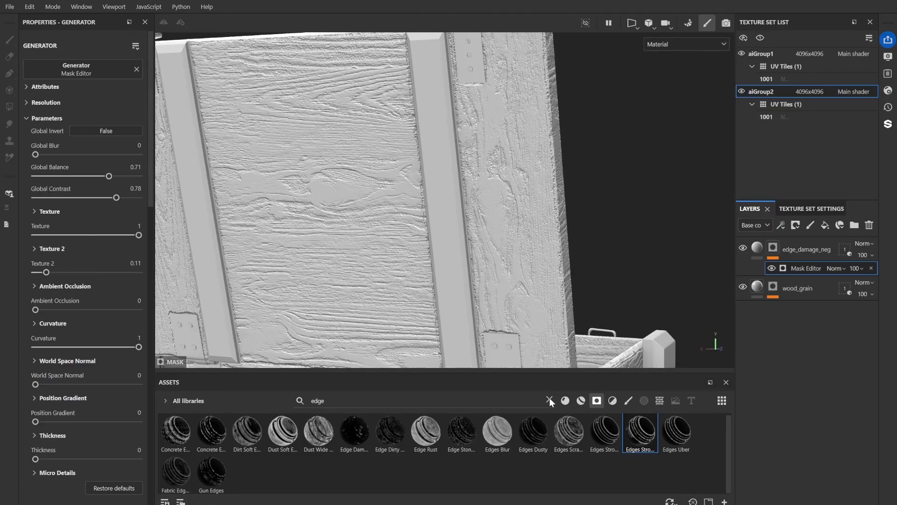
# Search the textures for "clouds" and add Clouds 2 to the lid's edge_damage_neg mask with Multiply blending and tiling 21.98.
pyautogui.click(550, 400)
pyautogui.write('clouds')
pyautogui.click(660, 400)
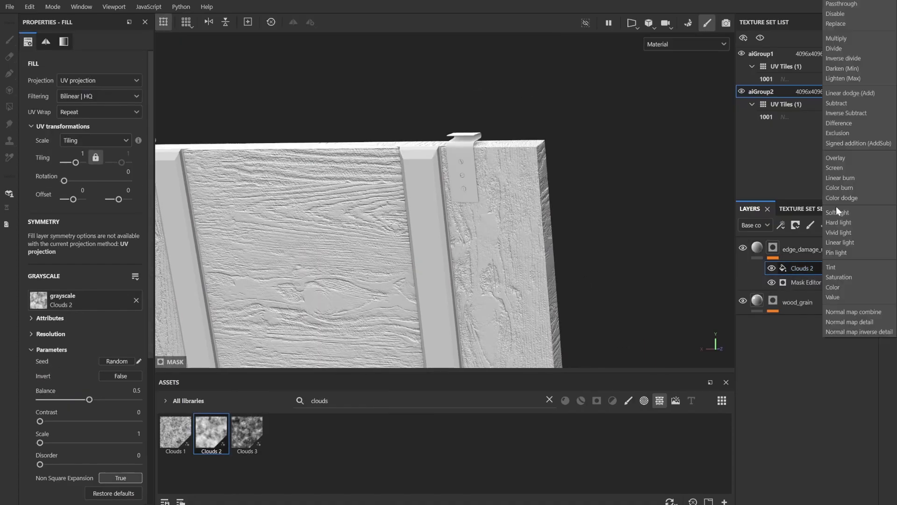
pyautogui.click(841, 46)
pyautogui.scroll(-2, 426, 189)
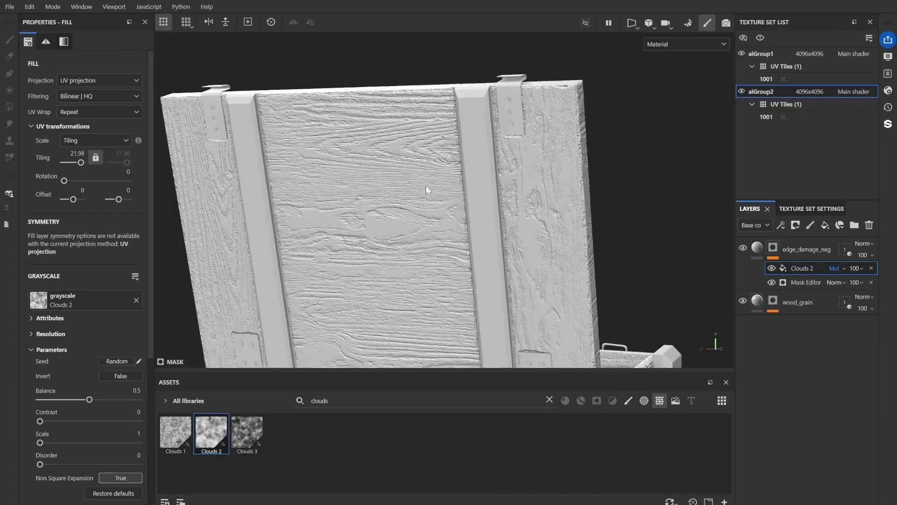
# Lower the balance of the Clouds 2 mask fill and check the lid's edge damage in single-channel and material views.
pyautogui.moveTo(89, 399); pyautogui.dragTo(61, 400)
pyautogui.scroll(3, 556, 176)
pyautogui.press('c')
pyautogui.press('c')
pyautogui.keyDown('alt'); pyautogui.moveTo(556, 176); pyautogui.dragTo(547, 142); pyautogui.keyUp('alt')
pyautogui.press('m')
pyautogui.scroll(-3, 338, 224)
pyautogui.scroll(-3, 337, 228)
pyautogui.keyDown('alt'); pyautogui.moveTo(338, 228); pyautogui.dragTo(415, 198); pyautogui.keyUp('alt')
# Rename the top fill layer of aiGroup1 to scratches and copy it into the aiGroup2 texture set for the lid.
pyautogui.click(794, 54)
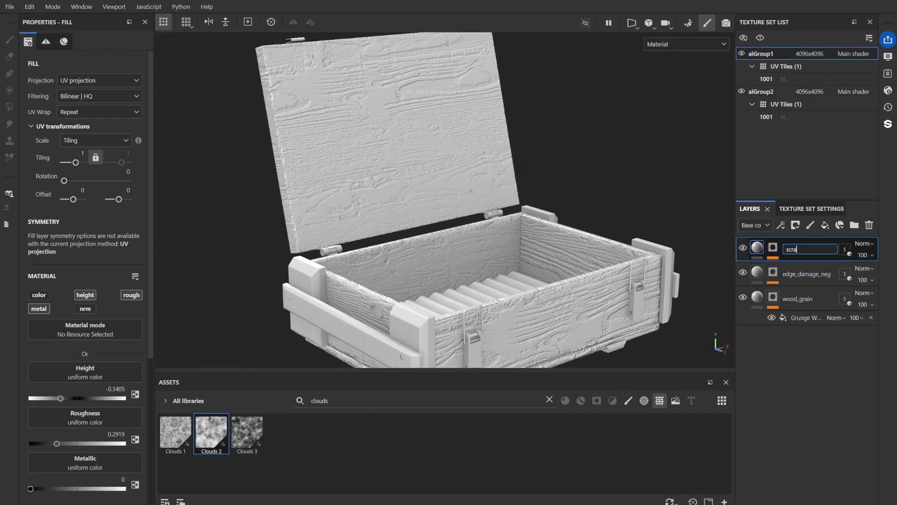
pyautogui.click(801, 92)
pyautogui.keyDown('alt'); pyautogui.moveTo(607, 225); pyautogui.dragTo(577, 245); pyautogui.keyUp('alt')
pyautogui.scroll(2, 352, 154)
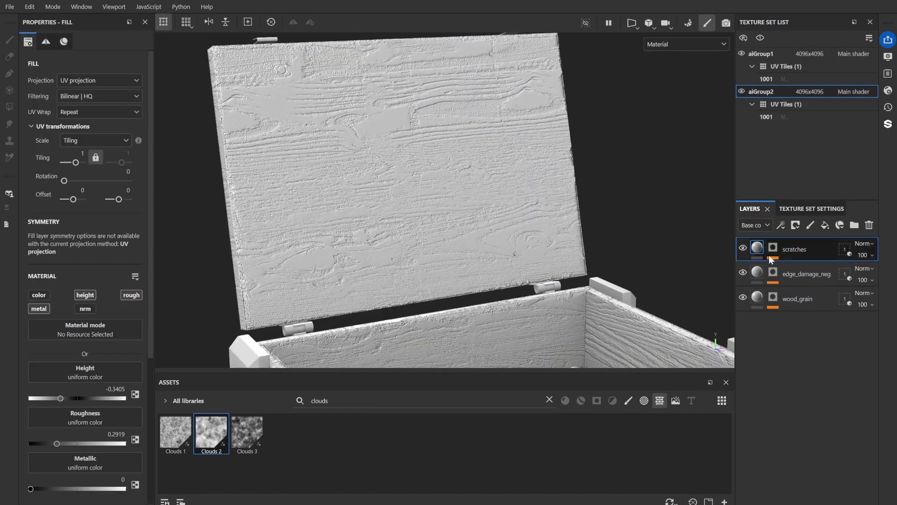
pyautogui.click(773, 248)
pyautogui.scroll(-3, 444, 199)
pyautogui.moveTo(444, 198)
pyautogui.keyDown('alt'); pyautogui.mouseDown()
pyautogui.moveTo(386, 200)
pyautogui.moveTo(539, 213)
pyautogui.mouseUp(); pyautogui.keyUp('alt')
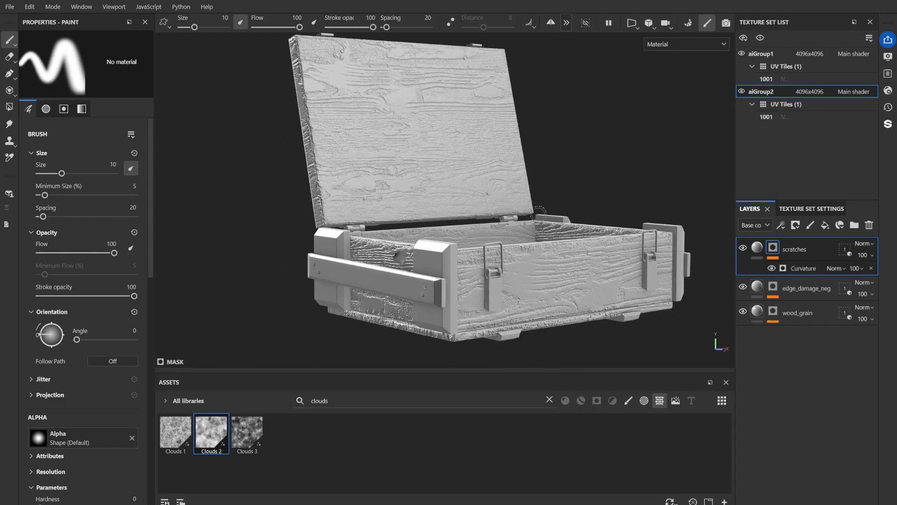
# Search the textures for "wood" and group the lid's three layers in a new folder named Top.
pyautogui.click(550, 399)
pyautogui.write('wood')
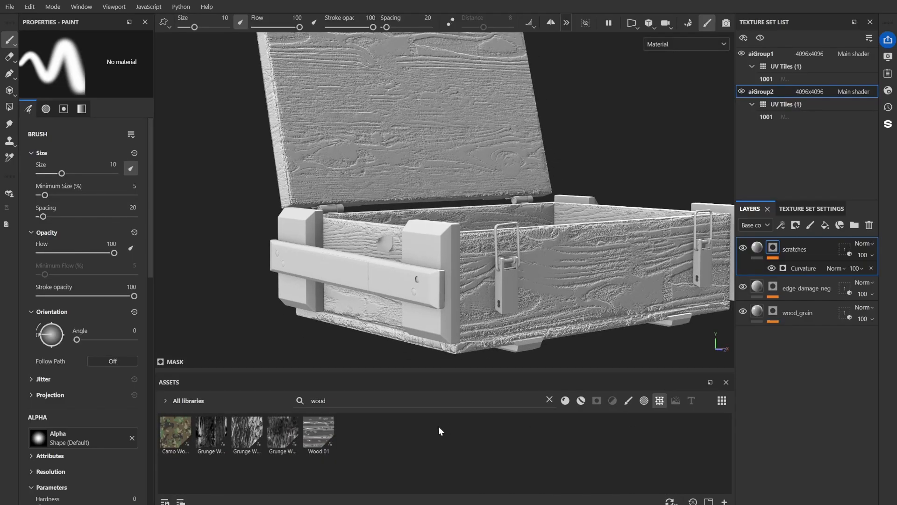
pyautogui.moveTo(326, 423)
pyautogui.click(854, 225)
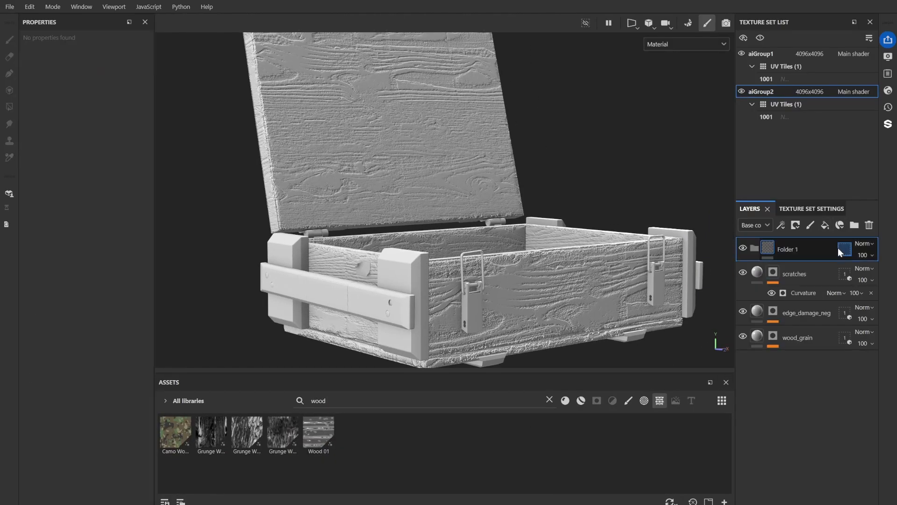
pyautogui.click(754, 248)
pyautogui.keyDown('alt'); pyautogui.moveTo(513, 154); pyautogui.dragTo(453, 126); pyautogui.keyUp('alt')
# Add a fill layer above the Top folder and mask it with the Wood 01 texture.
pyautogui.moveTo(318, 432); pyautogui.dragTo(773, 248)
pyautogui.click(825, 225)
pyautogui.click(753, 273)
pyautogui.rightClick(800, 248)
pyautogui.click(798, 11)
pyautogui.keyDown('alt'); pyautogui.moveTo(459, 232); pyautogui.dragTo(486, 220); pyautogui.keyUp('alt')
pyautogui.scroll(3, 461, 161)
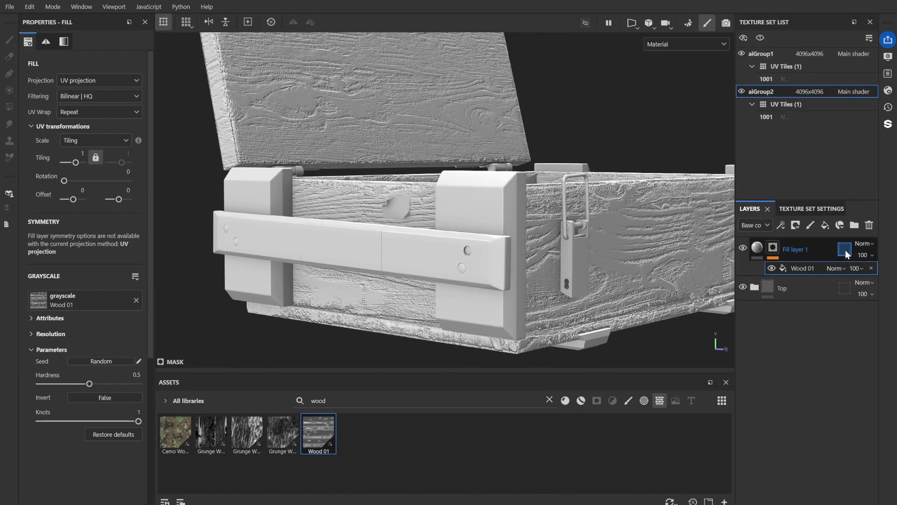
# Restrict the new fill layer's geometry mask to the two upright corner posts at the crate's end.
pyautogui.click(844, 249)
pyautogui.click(149, 52)
pyautogui.click(159, 75)
pyautogui.click(480, 196)
pyautogui.click(252, 192)
# Engrave the grain into the corner posts, with the Wood 01 mask texture at rotation 90 and tiling 1.41.
pyautogui.click(757, 248)
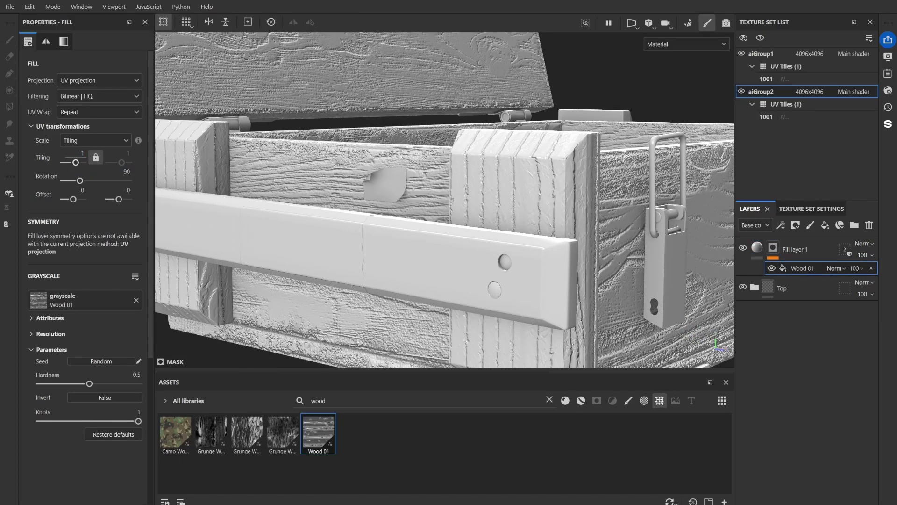
pyautogui.moveTo(75, 162); pyautogui.dragTo(76, 162)
pyautogui.scroll(-1, 355, 206)
pyautogui.scroll(-4, 354, 207)
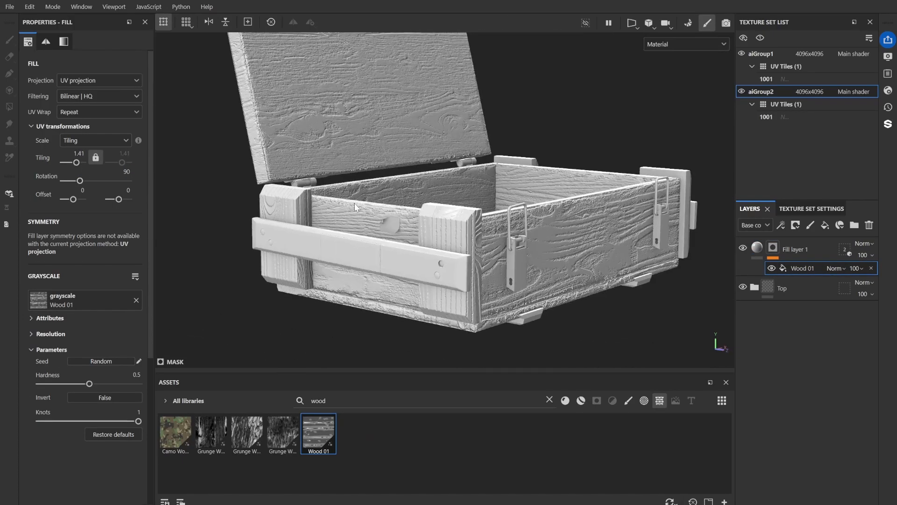
pyautogui.scroll(2, 355, 206)
# Try a higher Hardness for the Wood 01 texture on the corner posts.
pyautogui.moveTo(89, 384); pyautogui.dragTo(104, 384)
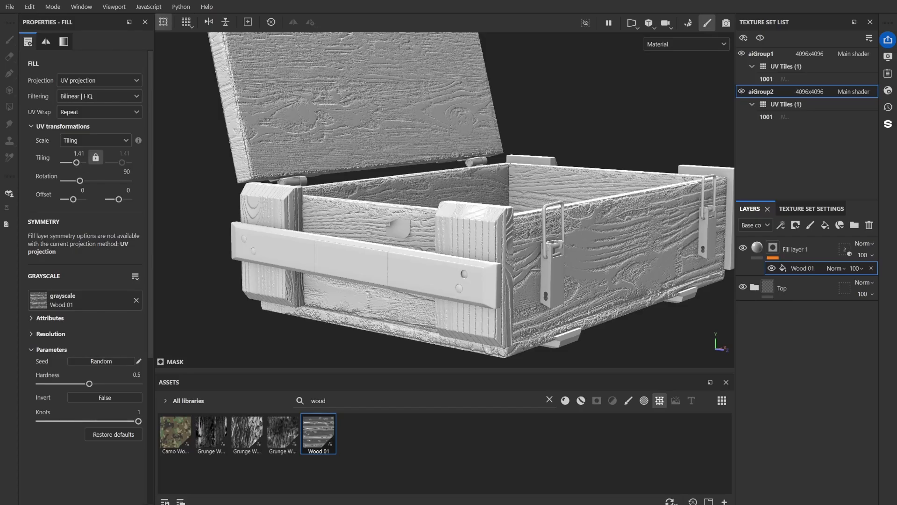
pyautogui.scroll(-2, 355, 207)
pyautogui.keyDown('alt'); pyautogui.moveTo(411, 220); pyautogui.dragTo(337, 228); pyautogui.keyUp('alt')
pyautogui.scroll(3, 338, 228)
# Add the two corner posts at the crate's opposite end to the Wood 01 fill layer's geometry mask.
pyautogui.click(757, 249)
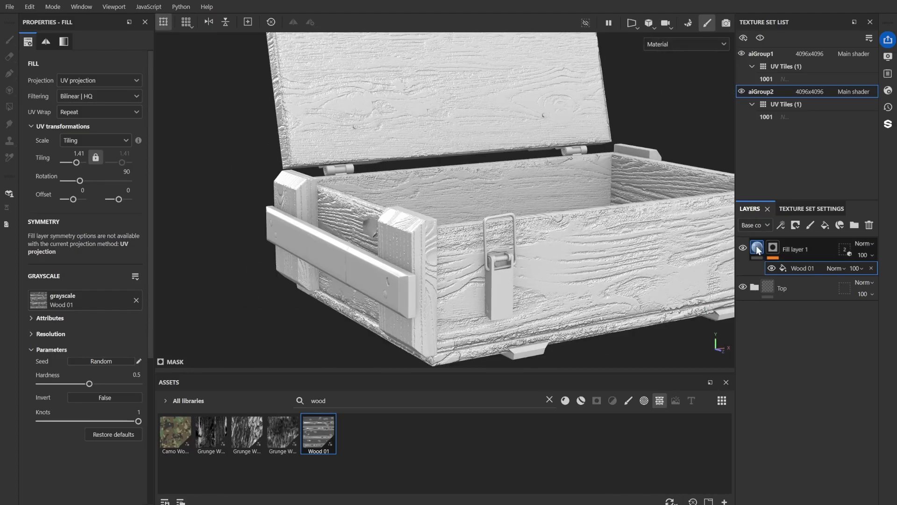
pyautogui.scroll(1, 333, 263)
pyautogui.scroll(-3, 445, 200)
pyautogui.keyDown('alt'); pyautogui.moveTo(445, 200); pyautogui.dragTo(383, 206); pyautogui.keyUp('alt')
pyautogui.click(845, 249)
pyautogui.keyDown('alt'); pyautogui.moveTo(513, 234); pyautogui.dragTo(374, 233); pyautogui.keyUp('alt')
pyautogui.click(356, 276)
pyautogui.click(454, 273)
pyautogui.press('Escape')
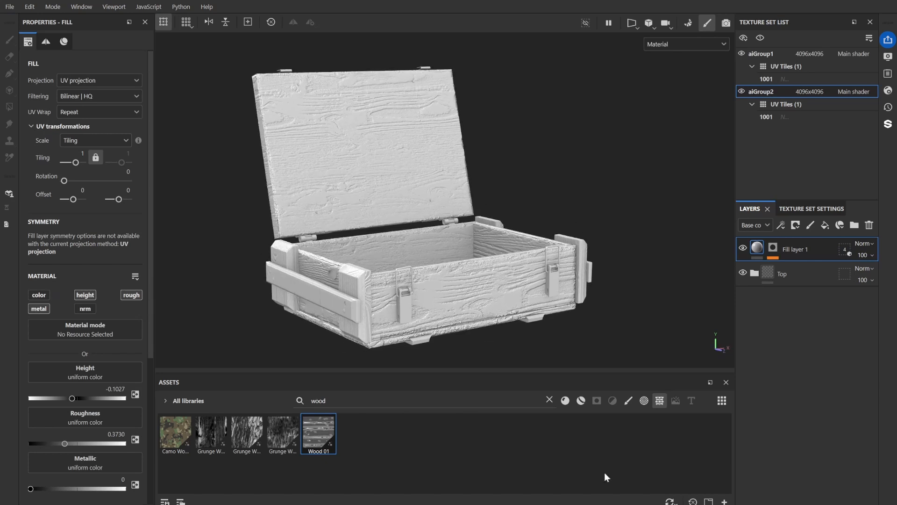
# Rename the corner post fill layer as sidepc_wood_grain.
pyautogui.keyDown('alt'); pyautogui.moveTo(485, 273); pyautogui.dragTo(514, 264); pyautogui.keyUp('alt')
pyautogui.scroll(2, 325, 236)
pyautogui.keyDown('alt'); pyautogui.moveTo(324, 237); pyautogui.dragTo(521, 285); pyautogui.keyUp('alt')
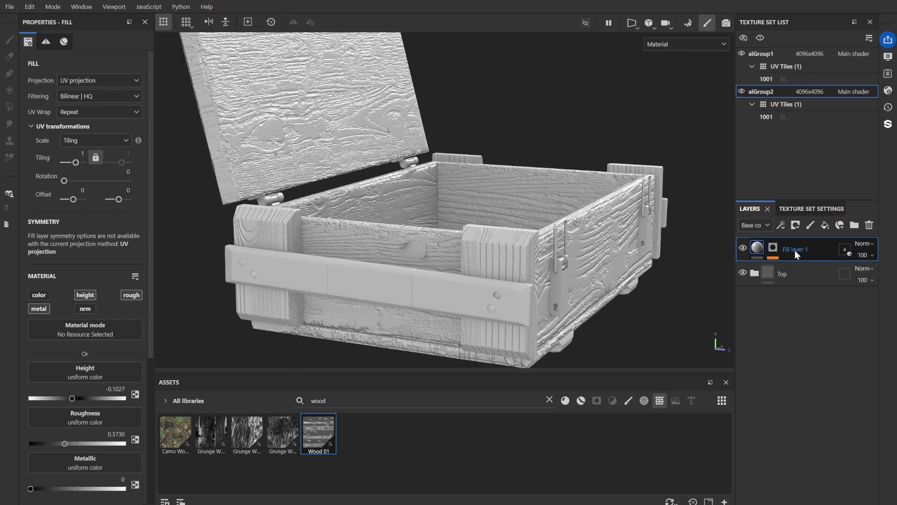
pyautogui.doubleClick(795, 250)
pyautogui.write('side_wood_grain')
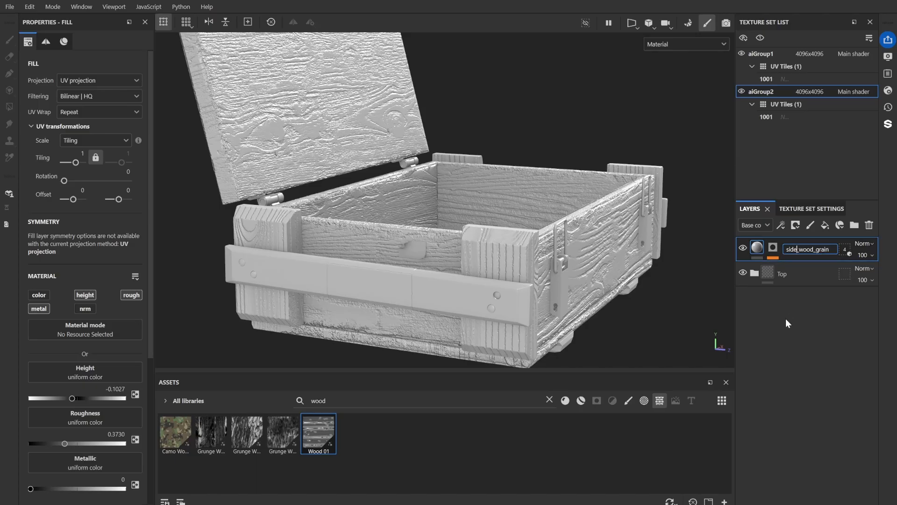
pyautogui.write('pc')
pyautogui.press('Return')
# Add a fill layer above sidepc_wood_grain with a black mask and fill the mask with the Grunge Wood Liquid texture.
pyautogui.click(825, 225)
pyautogui.rightClick(799, 249)
pyautogui.click(798, 15)
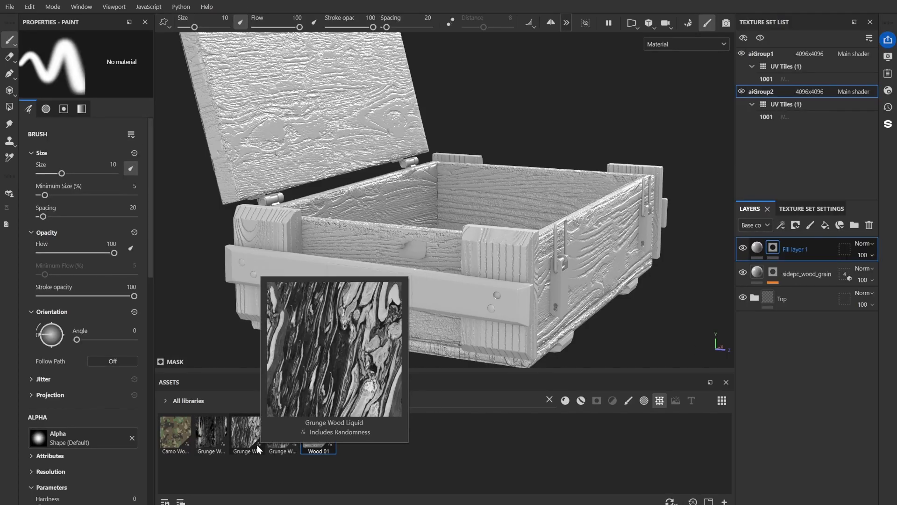
pyautogui.moveTo(242, 441); pyautogui.dragTo(781, 252)
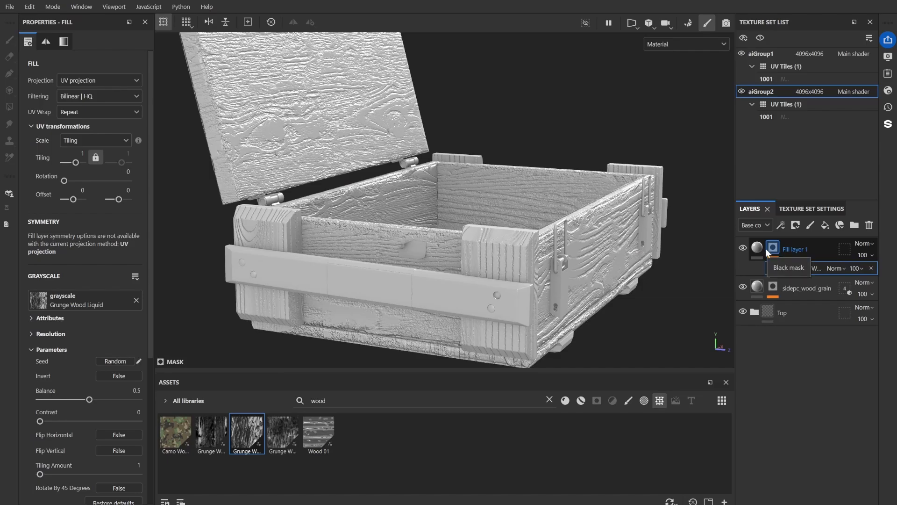
# Limit the new fill layer to the horizontal end board and engrave it with height -0.1351 and roughness 0.4324.
pyautogui.click(756, 248)
pyautogui.moveTo(66, 403); pyautogui.dragTo(64, 403)
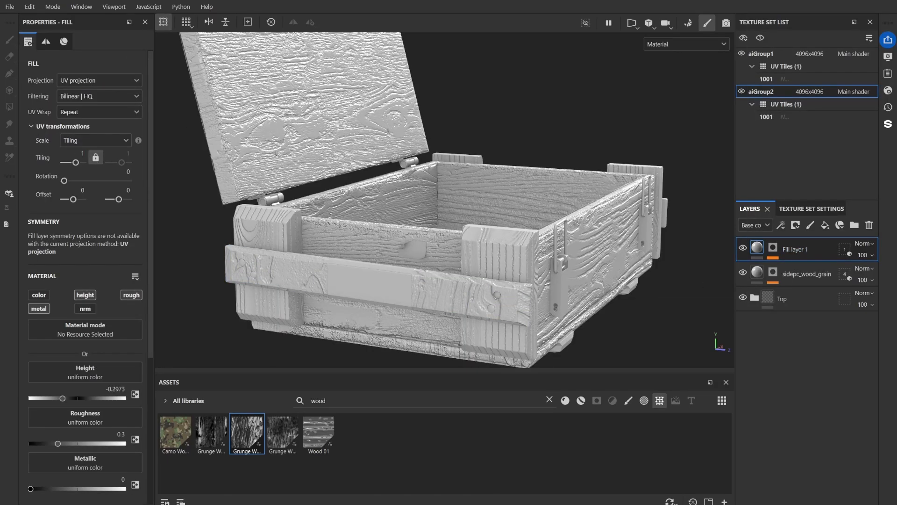
pyautogui.keyDown('alt'); pyautogui.moveTo(523, 280); pyautogui.dragTo(516, 286); pyautogui.keyUp('alt')
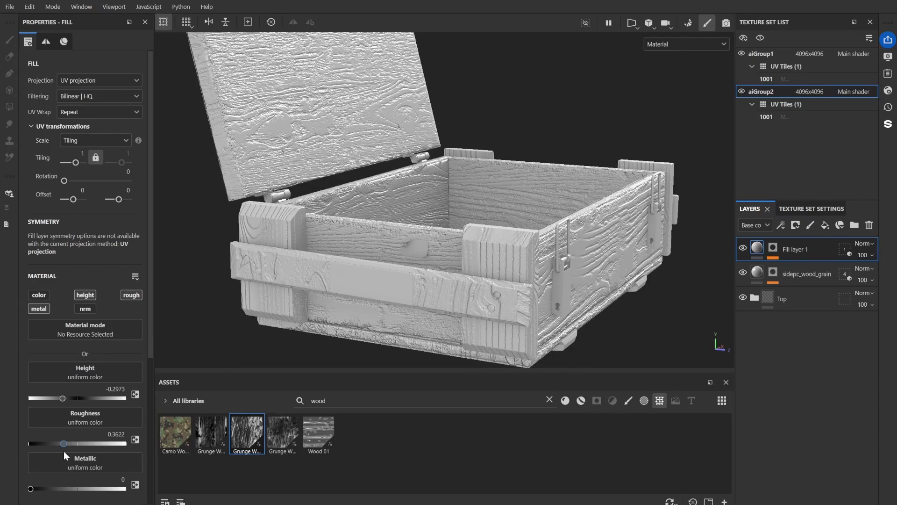
pyautogui.keyDown('alt'); pyautogui.moveTo(422, 214); pyautogui.dragTo(537, 255, button='right'); pyautogui.keyUp('alt')
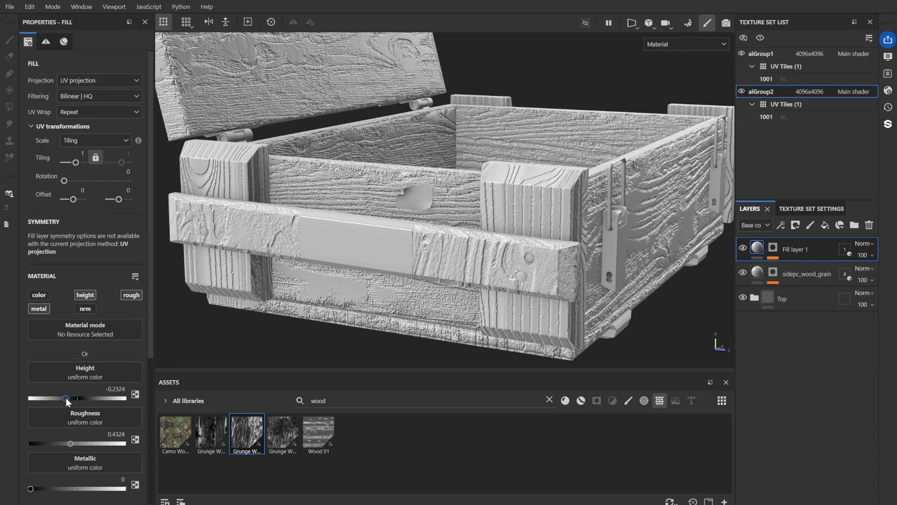
pyautogui.moveTo(66, 398)
pyautogui.mouseDown()
pyautogui.moveTo(82, 391)
pyautogui.moveTo(71, 393)
pyautogui.mouseUp()
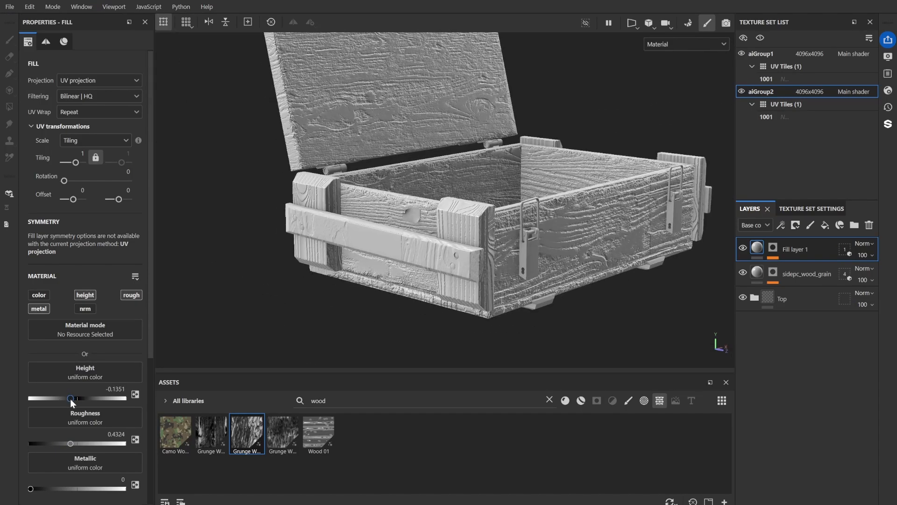
# Tune the Grunge Wood Liquid mask to rotation 90, tiling about 2.23 and a higher Balance, and include the opposite end board.
pyautogui.keyDown('alt'); pyautogui.moveTo(492, 186); pyautogui.dragTo(491, 204); pyautogui.keyUp('alt')
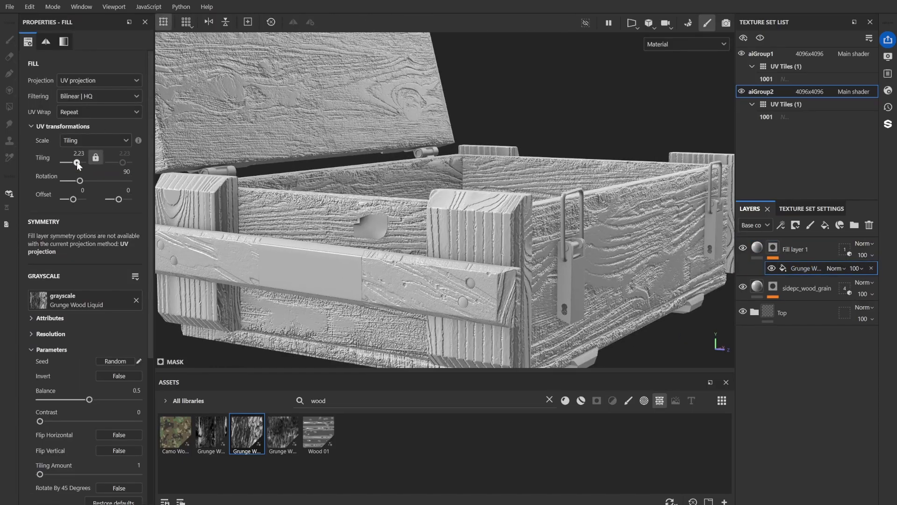
pyautogui.moveTo(77, 162); pyautogui.dragTo(77, 162)
pyautogui.scroll(-3, 366, 243)
pyautogui.keyDown('alt'); pyautogui.moveTo(366, 243); pyautogui.dragTo(322, 242); pyautogui.keyUp('alt')
pyautogui.moveTo(89, 399); pyautogui.dragTo(113, 400)
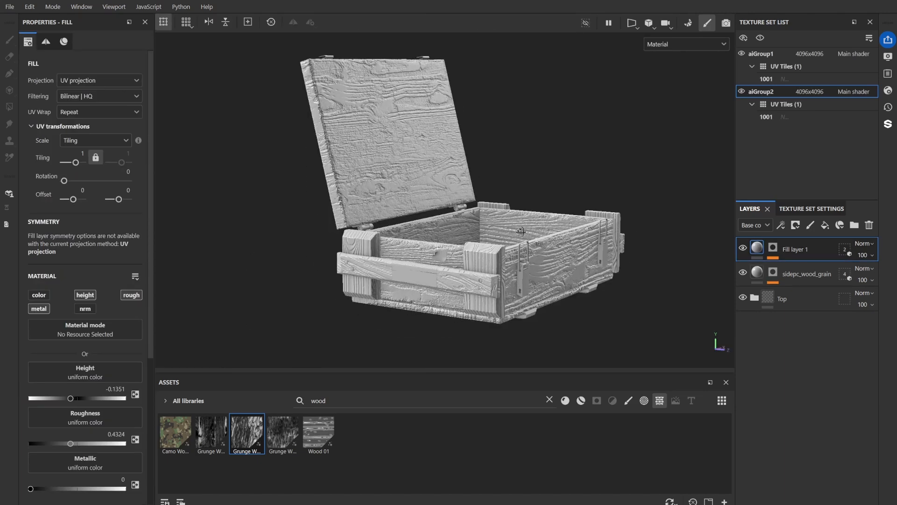
# Rename the end board layer as sidepc_wood_grain2 and check the crate with the aiGroup2 texture set hidden and shown.
pyautogui.scroll(1, 526, 248)
pyautogui.scroll(-1, 526, 248)
pyautogui.keyDown('alt'); pyautogui.moveTo(526, 248); pyautogui.dragTo(391, 234); pyautogui.keyUp('alt')
pyautogui.scroll(2, 389, 249)
pyautogui.scroll(-1, 503, 261)
pyautogui.click(741, 92)
pyautogui.click(741, 92)
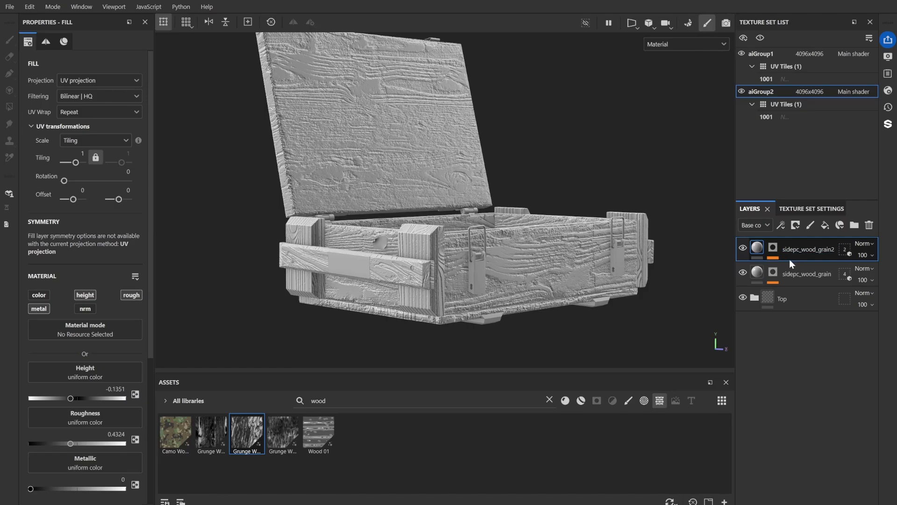
pyautogui.scroll(3, 606, 240)
pyautogui.keyDown('alt'); pyautogui.moveTo(498, 268); pyautogui.dragTo(536, 261); pyautogui.keyUp('alt')
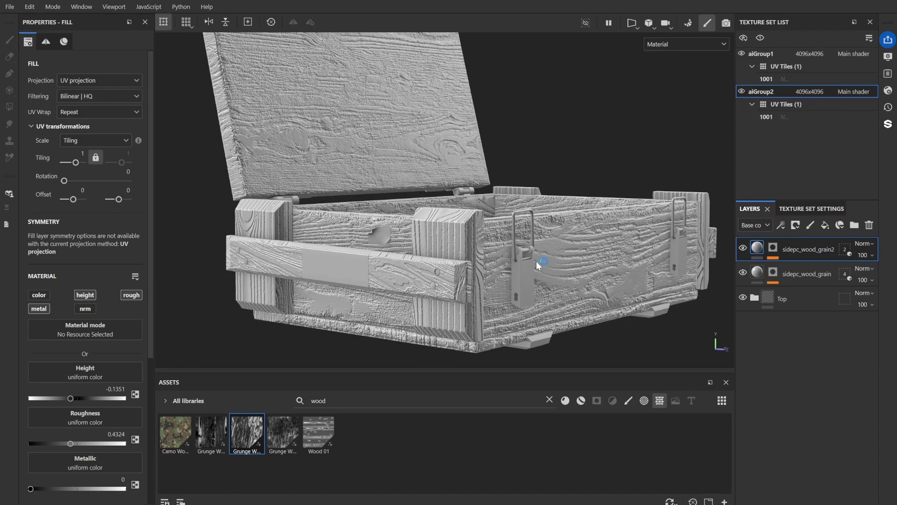
# Copy the sidepc_wood_grain layer into aiGroup1 above scratches and rename the copy smpc_wood_grain.
pyautogui.click(741, 248)
pyautogui.click(773, 272)
pyautogui.click(771, 53)
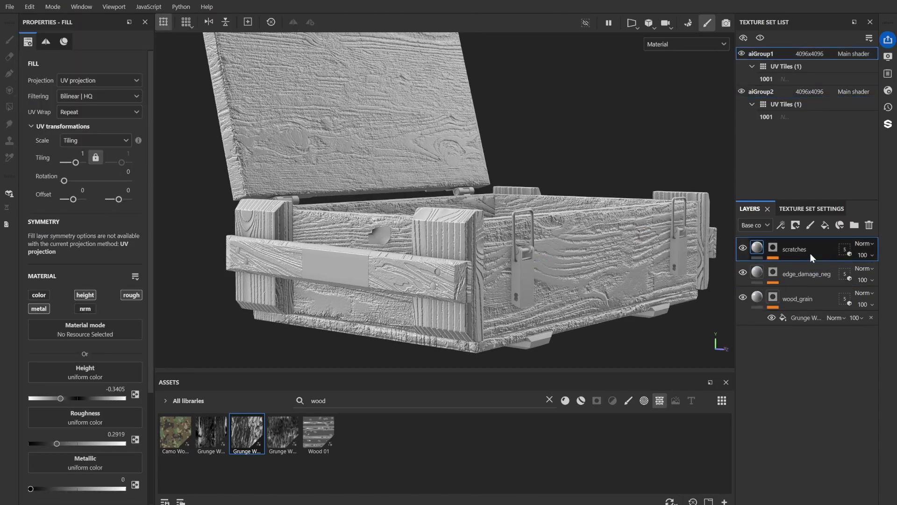
pyautogui.write('sm')
pyautogui.press('Return')
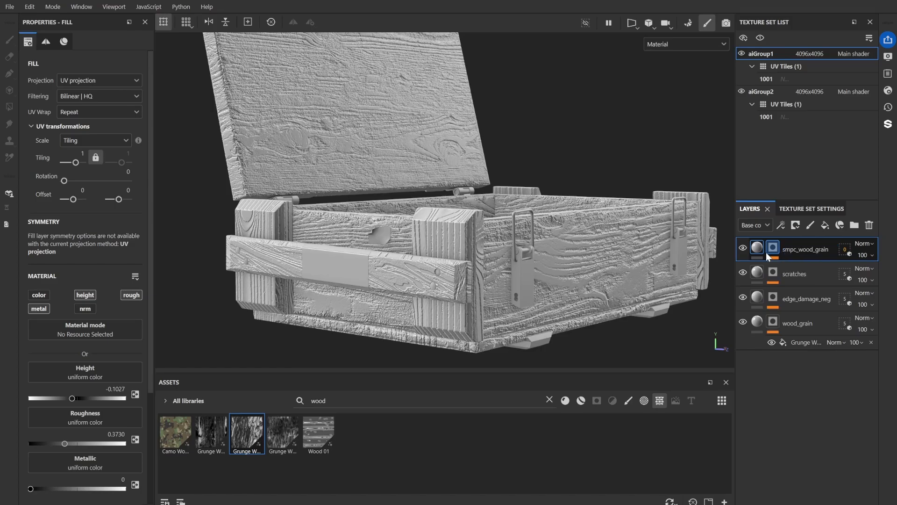
# Restrict the smpc_wood_grain layer's geometry mask in aiGroup1 to the two feet under the box.
pyautogui.click(845, 249)
pyautogui.click(535, 341)
pyautogui.click(657, 339)
pyautogui.keyDown('alt'); pyautogui.moveTo(657, 338); pyautogui.dragTo(620, 285); pyautogui.keyUp('alt')
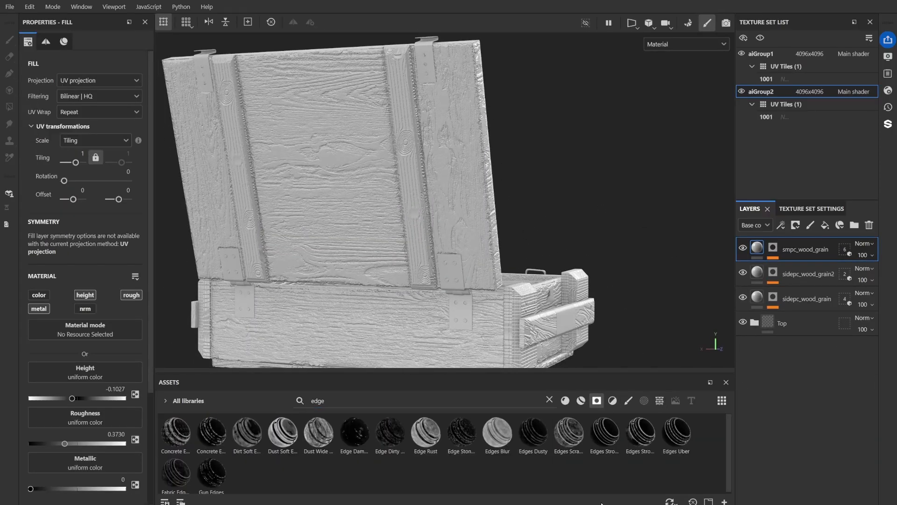
# Add a fill layer above smpc_wood_grain in aiGroup2 and mask it with the edge damage smart mask.
pyautogui.moveTo(354, 432); pyautogui.dragTo(806, 237)
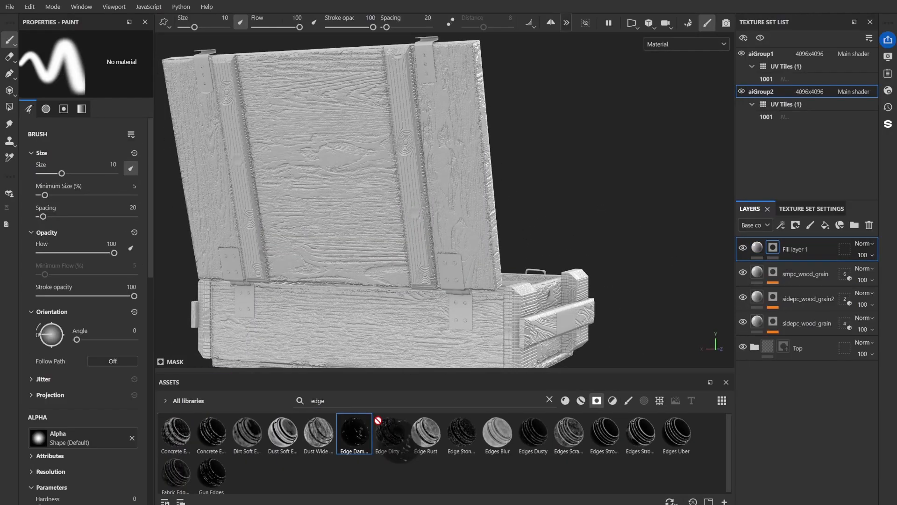
pyautogui.keyDown('alt'); pyautogui.moveTo(518, 194); pyautogui.dragTo(497, 164); pyautogui.keyUp('alt')
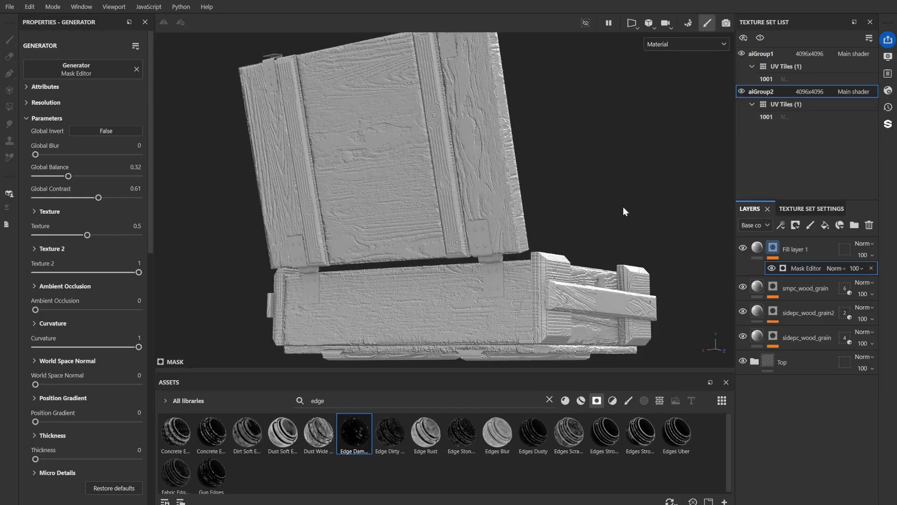
pyautogui.keyDown('alt'); pyautogui.moveTo(623, 207); pyautogui.dragTo(448, 201); pyautogui.keyUp('alt')
pyautogui.scroll(2, 449, 201)
# Turn off the color and normal channels of the edge damage fill layer and raise its height and roughness.
pyautogui.click(757, 247)
pyautogui.click(84, 309)
pyautogui.click(39, 295)
pyautogui.click(35, 311)
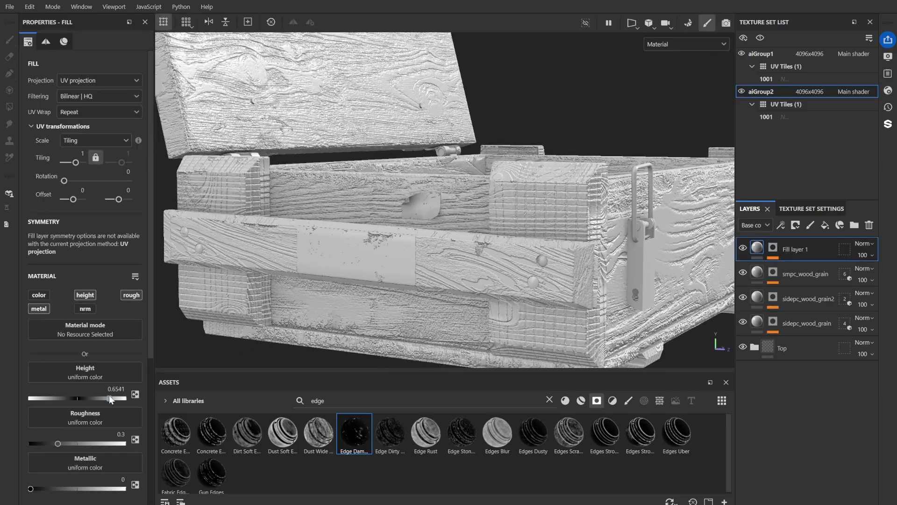
pyautogui.click(87, 443)
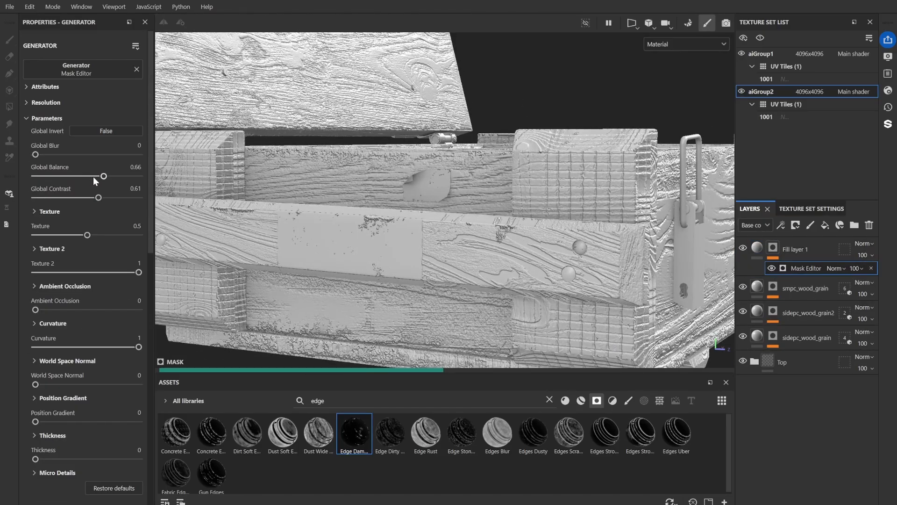
# Set the edge damage mask's Global Balance to 0.48 and Texture to 0.07, with layer height 0.2649 and roughness 0.7351.
pyautogui.moveTo(94, 177); pyautogui.dragTo(86, 177)
pyautogui.moveTo(87, 235); pyautogui.dragTo(42, 235)
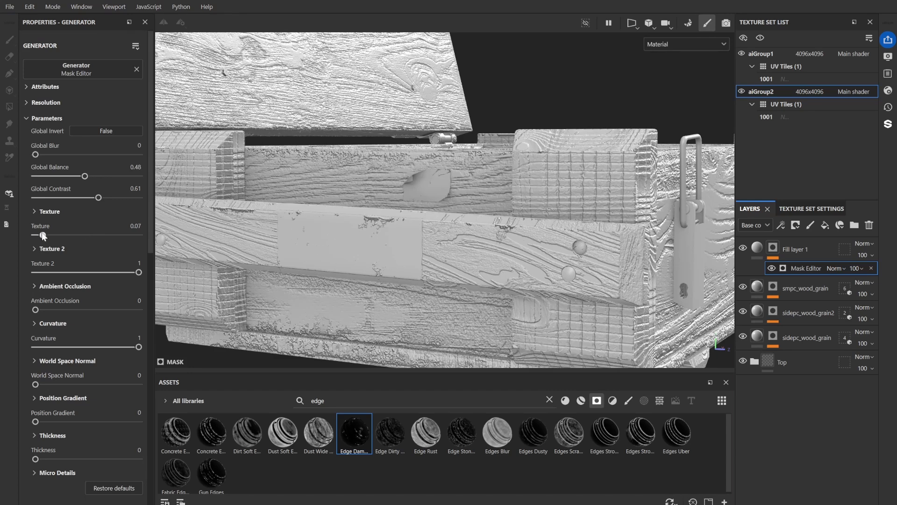
pyautogui.moveTo(51, 273); pyautogui.dragTo(171, 269)
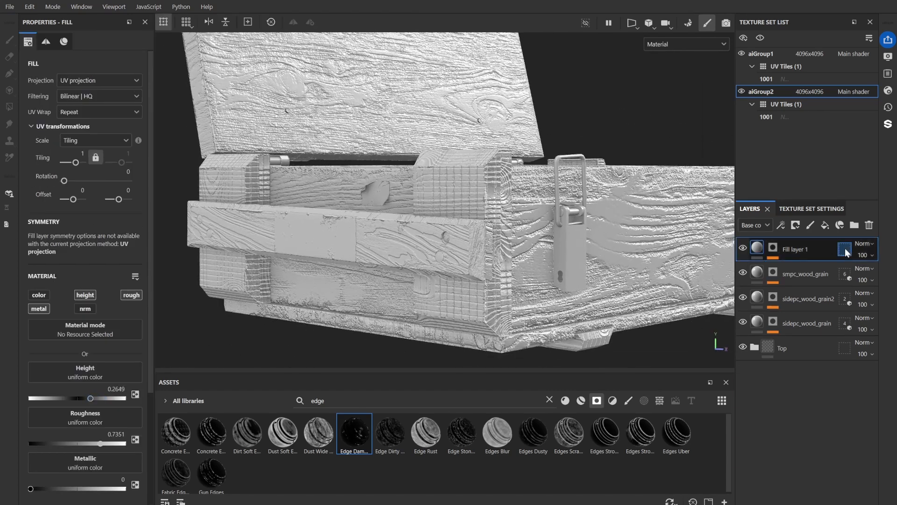
# Exclude all meshes from the edge damage fill layer's geometry mask.
pyautogui.click(845, 249)
pyautogui.scroll(-3, 405, 201)
pyautogui.click(411, 195)
pyautogui.keyDown('alt'); pyautogui.moveTo(405, 190); pyautogui.dragTo(468, 201); pyautogui.keyUp('alt')
pyautogui.click(510, 284)
pyautogui.scroll(3, 510, 285)
pyautogui.click(497, 248)
pyautogui.click(490, 268)
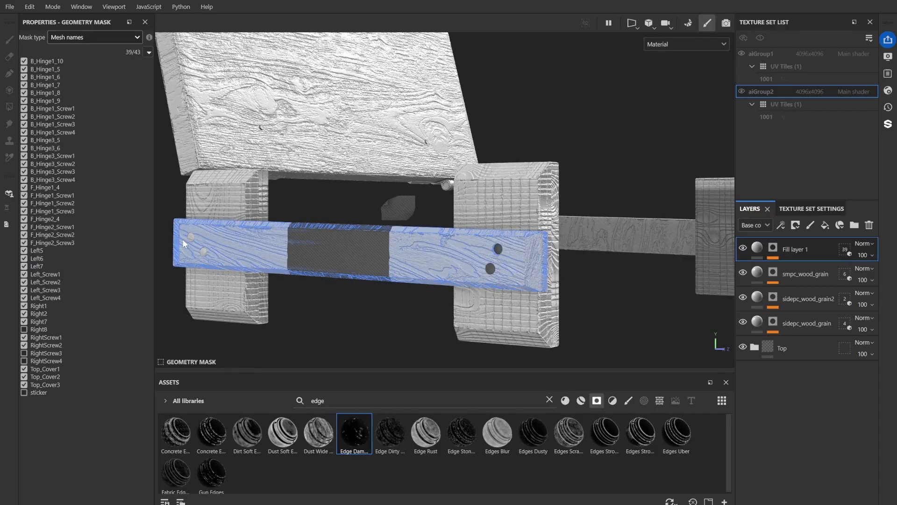
pyautogui.keyDown('alt'); pyautogui.moveTo(183, 240); pyautogui.dragTo(541, 149); pyautogui.keyUp('alt')
pyautogui.click(148, 52)
pyautogui.click(158, 73)
# Include the corner posts, end boards and lid battens in the edge damage layer's geometry mask.
pyautogui.click(232, 160)
pyautogui.click(331, 184)
pyautogui.click(423, 152)
pyautogui.click(269, 108)
pyautogui.click(469, 233)
pyautogui.click(757, 249)
pyautogui.click(844, 249)
pyautogui.click(196, 140)
pyautogui.click(308, 154)
pyautogui.click(757, 249)
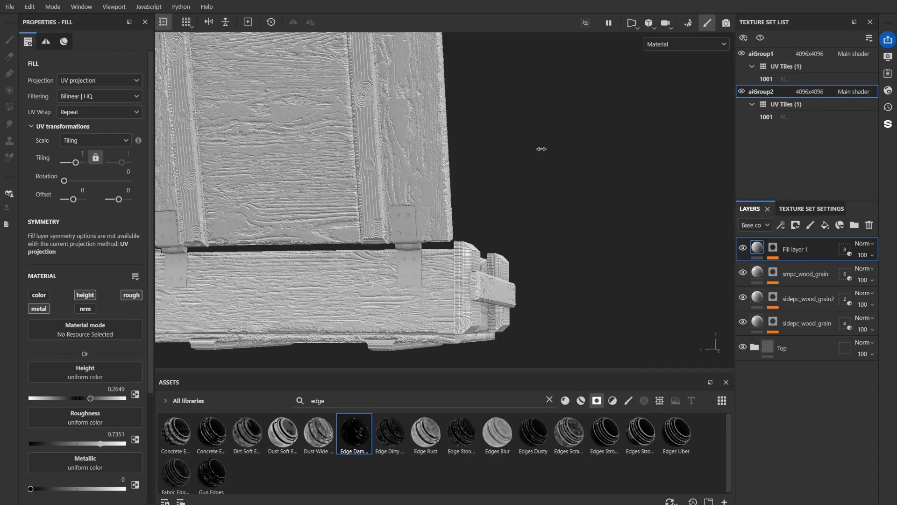
# Set the Curvature generator's Global Balance to 0.41 on the scratches layer in the Top folder.
pyautogui.keyDown('alt'); pyautogui.moveTo(541, 149); pyautogui.dragTo(764, 189, button='right'); pyautogui.keyUp('alt')
pyautogui.keyDown('alt'); pyautogui.moveTo(764, 189); pyautogui.dragTo(744, 345); pyautogui.keyUp('alt')
pyautogui.click(800, 392)
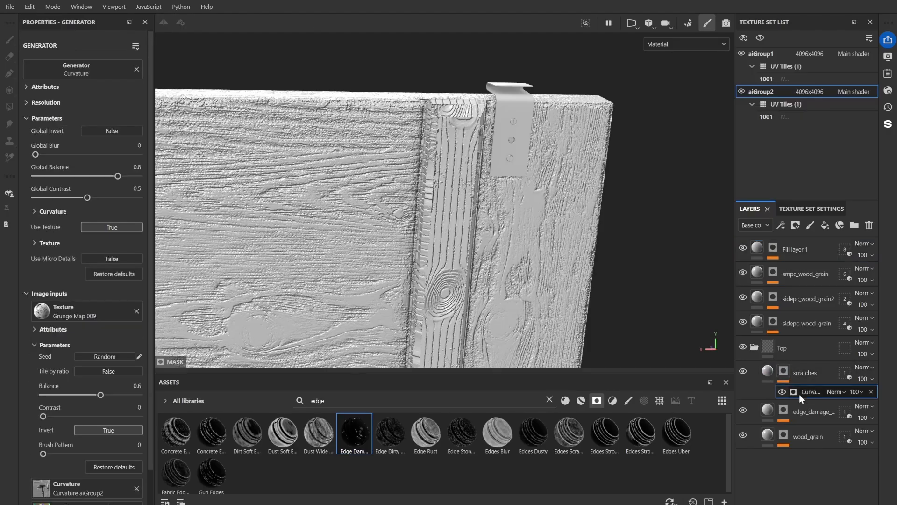
pyautogui.scroll(-4, 344, 172)
pyautogui.keyDown('alt'); pyautogui.moveTo(299, 187); pyautogui.dragTo(524, 182); pyautogui.keyUp('alt')
pyautogui.moveTo(75, 176); pyautogui.dragTo(77, 177)
pyautogui.keyDown('alt'); pyautogui.moveTo(345, 172); pyautogui.dragTo(334, 171); pyautogui.keyUp('alt')
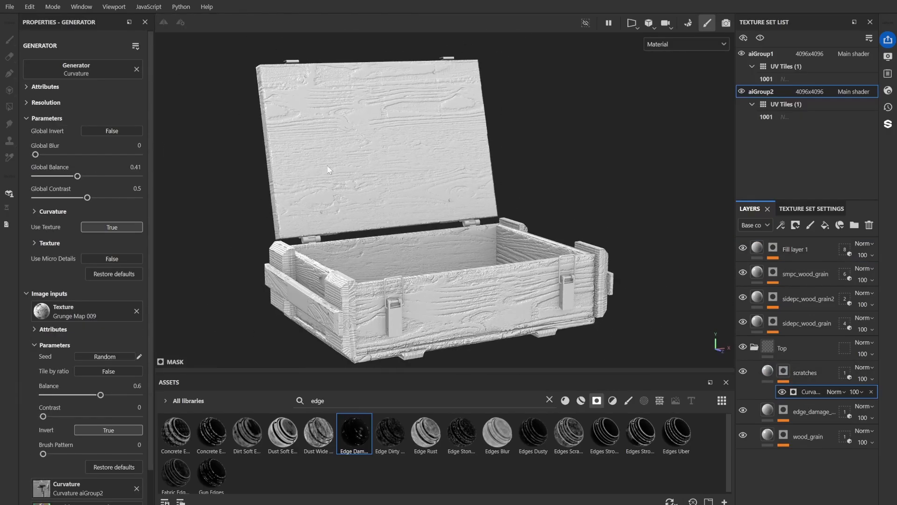
# Switch to the aiGroup1 texture set and adjust the height of its wood_grain layer.
pyautogui.keyDown('alt'); pyautogui.moveTo(423, 207); pyautogui.dragTo(547, 217); pyautogui.keyUp('alt')
pyautogui.click(741, 92)
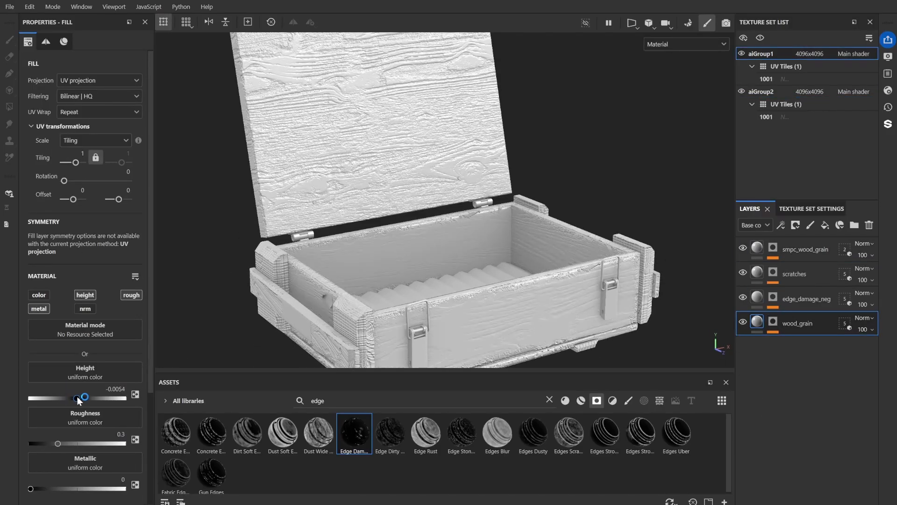
pyautogui.scroll(-2, 607, 271)
pyautogui.keyDown('alt'); pyautogui.moveTo(607, 271); pyautogui.dragTo(586, 250); pyautogui.keyUp('alt')
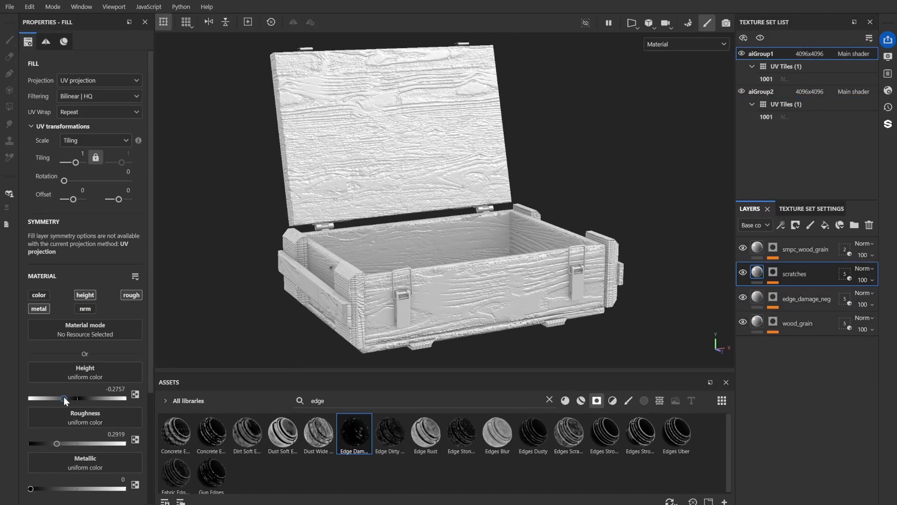
# Make the scratches in aiGroup1 slightly shallower by bringing the layer's height closer to zero.
pyautogui.moveTo(64, 398); pyautogui.dragTo(66, 398)
pyautogui.scroll(2, 455, 214)
pyautogui.scroll(-2, 455, 214)
pyautogui.keyDown('alt'); pyautogui.moveTo(455, 214); pyautogui.dragTo(457, 242); pyautogui.keyUp('alt')
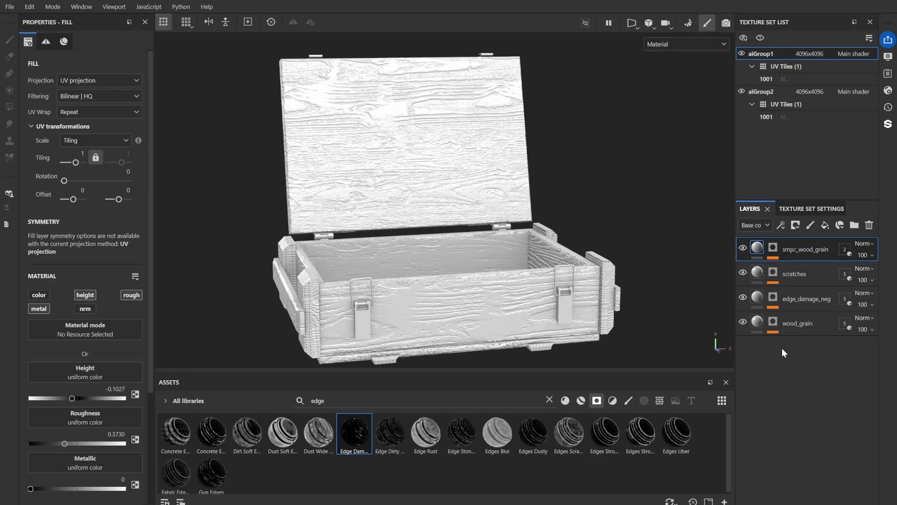
# Add a color-only fill layer above smpc_wood_grain in aiGroup1 with the light tan base color CEB683.
pyautogui.keyDown('alt'); pyautogui.moveTo(433, 246); pyautogui.dragTo(374, 248); pyautogui.keyUp('alt')
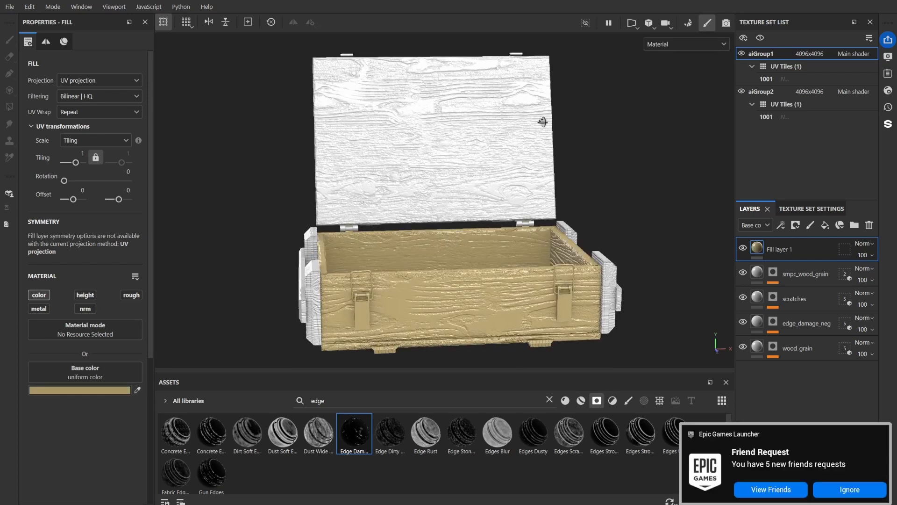
pyautogui.click(115, 389)
pyautogui.click(181, 381)
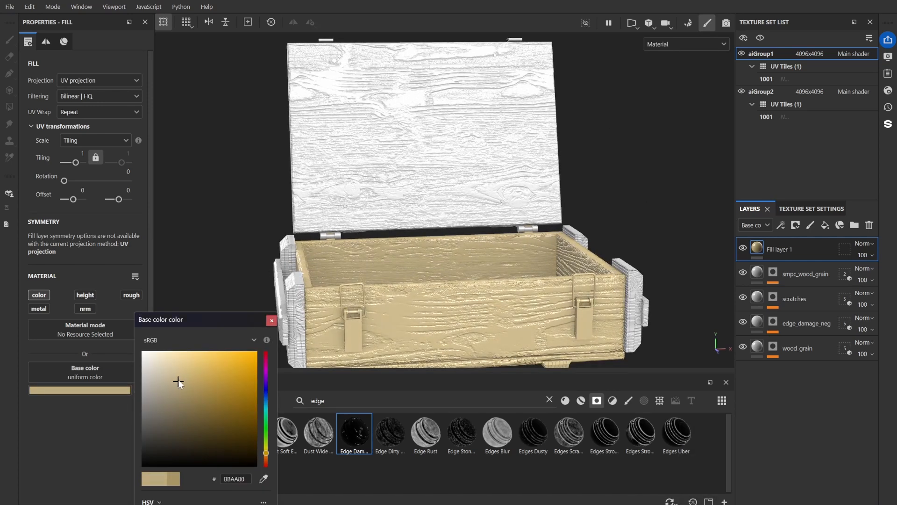
pyautogui.moveTo(178, 380); pyautogui.dragTo(178, 373)
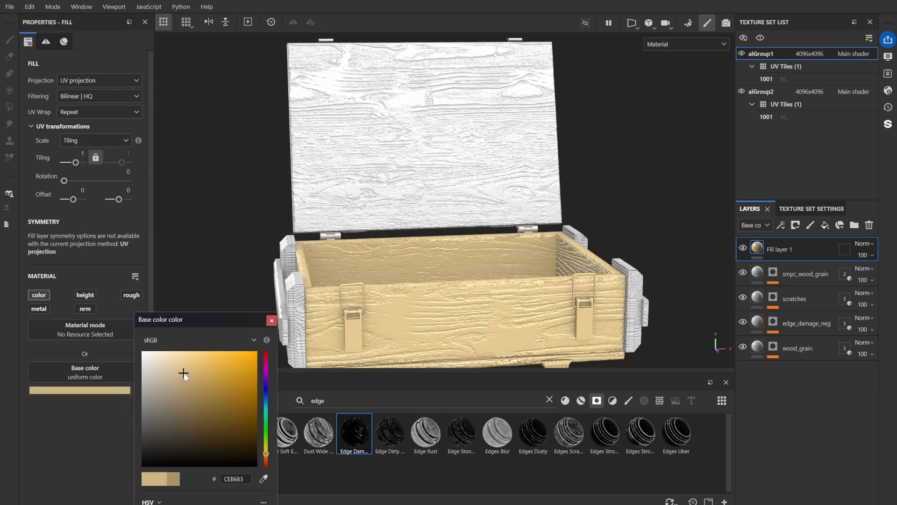
# Limit the tan fill layer to the wooden box panels and rename it wood_color.
pyautogui.keyDown('alt'); pyautogui.moveTo(449, 210); pyautogui.dragTo(393, 210); pyautogui.keyUp('alt')
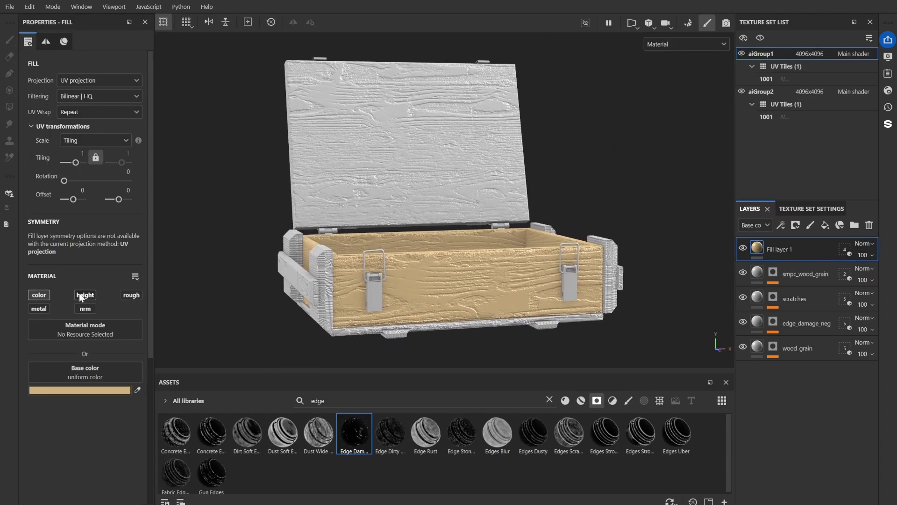
pyautogui.doubleClick(780, 249)
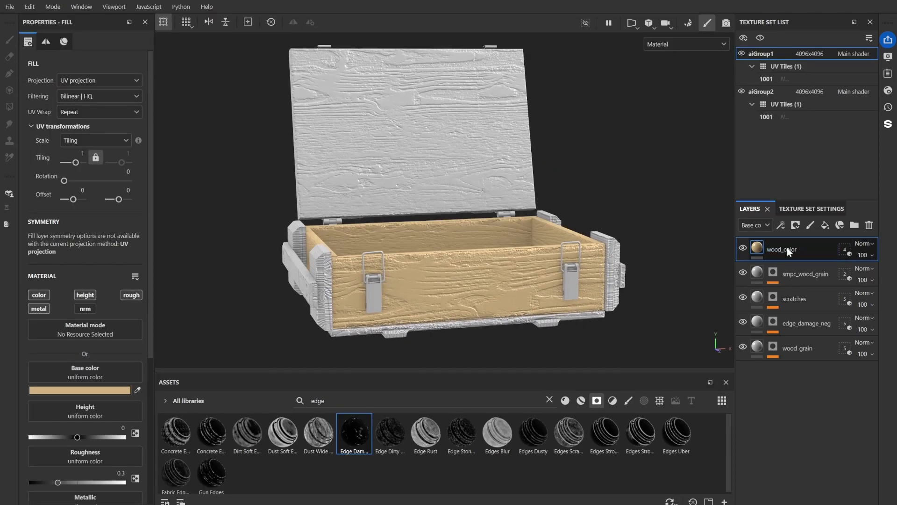
# Darken the wood_color layer's base color in aiGroup1 to BDA173.
pyautogui.keyDown('alt'); pyautogui.moveTo(631, 245); pyautogui.dragTo(442, 254); pyautogui.keyUp('alt')
pyautogui.click(122, 390)
pyautogui.moveTo(185, 375); pyautogui.dragTo(186, 380)
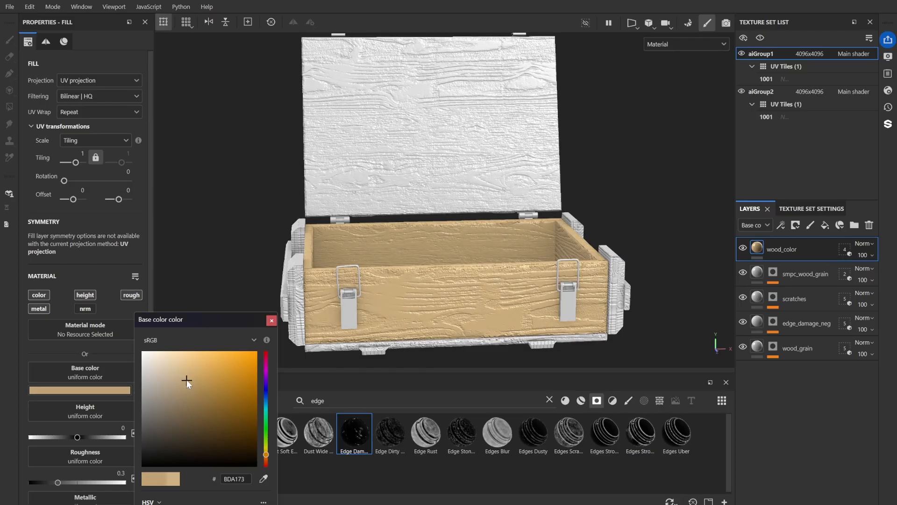
pyautogui.click(271, 320)
pyautogui.keyDown('alt'); pyautogui.moveTo(322, 261); pyautogui.dragTo(444, 257); pyautogui.keyUp('alt')
# Raise the roughness of wood_grain and wood_color in aiGroup1, setting wood_color to 0.4054.
pyautogui.click(757, 346)
pyautogui.moveTo(58, 443); pyautogui.dragTo(71, 443)
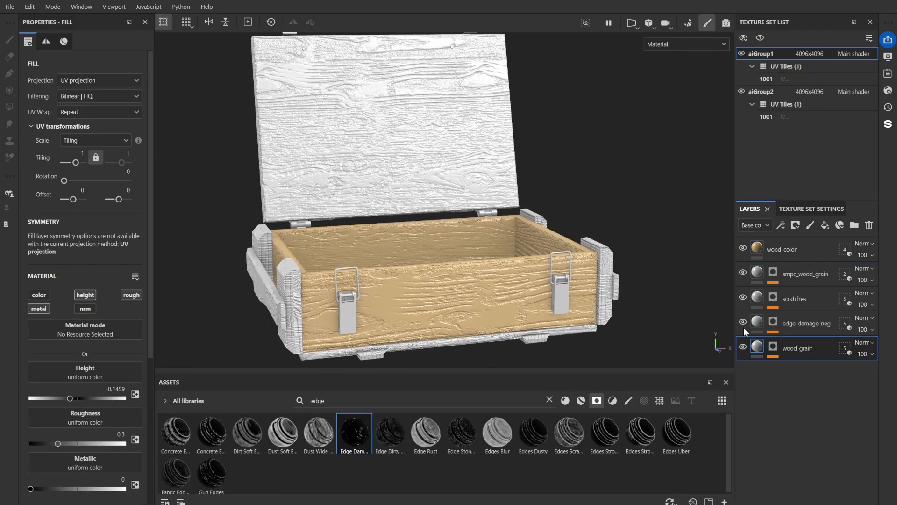
pyautogui.click(757, 247)
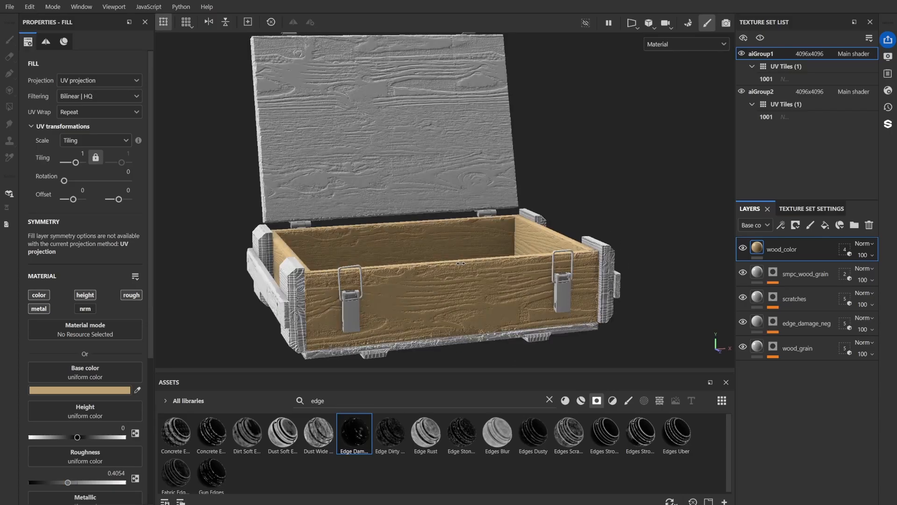
# Copy wood_color into aiGroup2 and limit it to Top_Cover3 and the crate's side pieces, extending aiGroup1's layer to the remaining wooden parts.
pyautogui.keyDown('alt'); pyautogui.moveTo(489, 263); pyautogui.dragTo(492, 271); pyautogui.keyUp('alt')
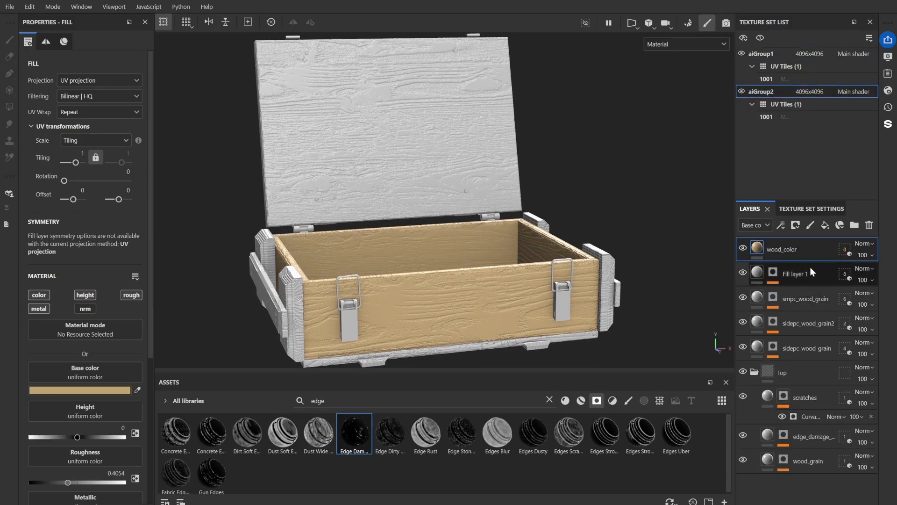
pyautogui.click(844, 249)
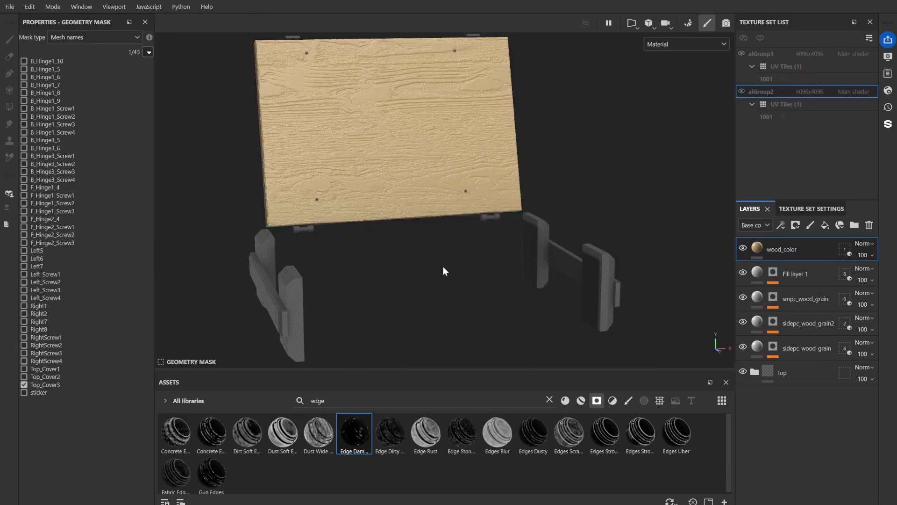
pyautogui.keyDown('alt'); pyautogui.moveTo(443, 266); pyautogui.dragTo(422, 257); pyautogui.keyUp('alt')
pyautogui.click(259, 255)
pyautogui.click(256, 287)
pyautogui.click(311, 299)
pyautogui.click(520, 280)
pyautogui.click(561, 266)
pyautogui.click(600, 285)
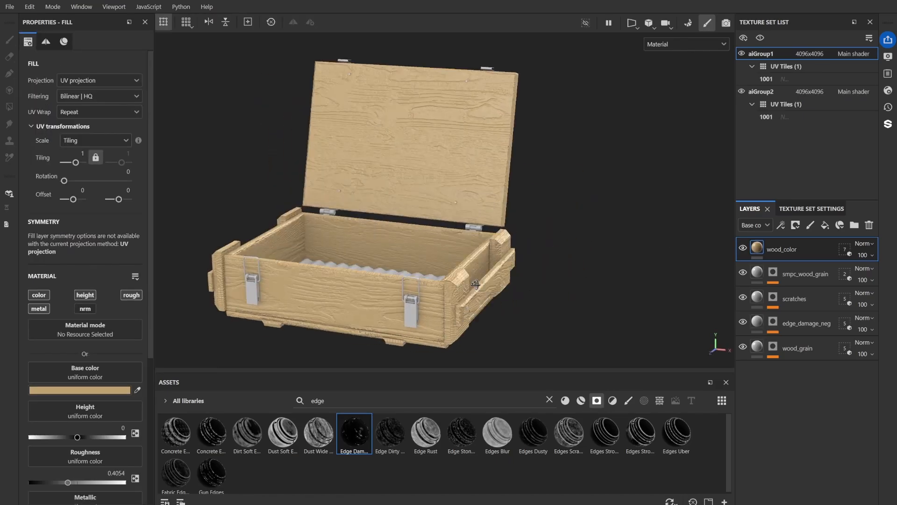
pyautogui.keyDown('alt'); pyautogui.moveTo(476, 284); pyautogui.dragTo(469, 263); pyautogui.keyUp('alt')
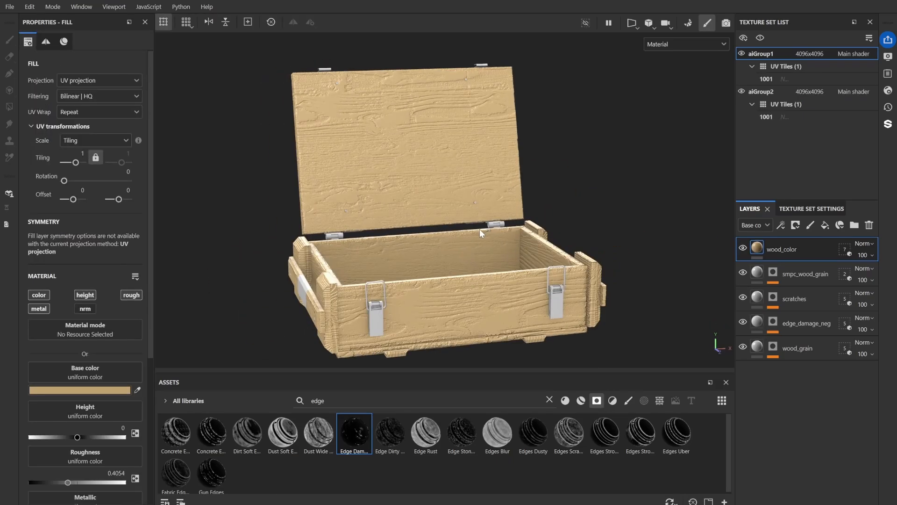
# Add a Dust Occlusion smart mask fill layer above wood_color in aiGroup1, limited to the wooden box panels.
pyautogui.click(549, 400)
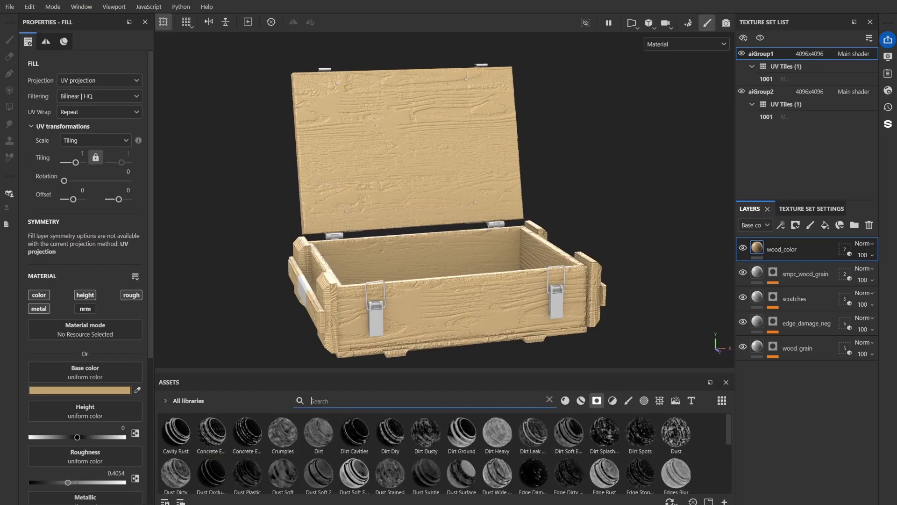
pyautogui.scroll(-10, 439, 470)
pyautogui.scroll(4, 447, 462)
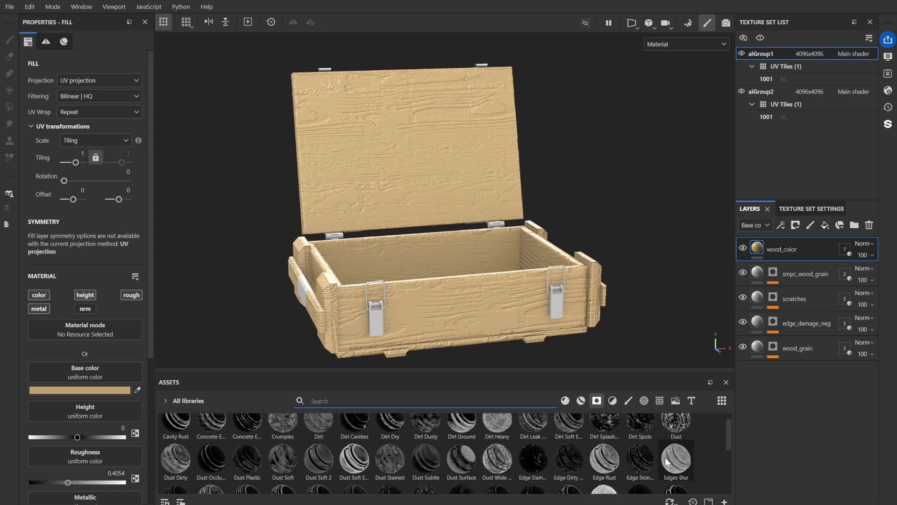
pyautogui.moveTo(211, 460); pyautogui.dragTo(814, 240)
pyautogui.click(843, 250)
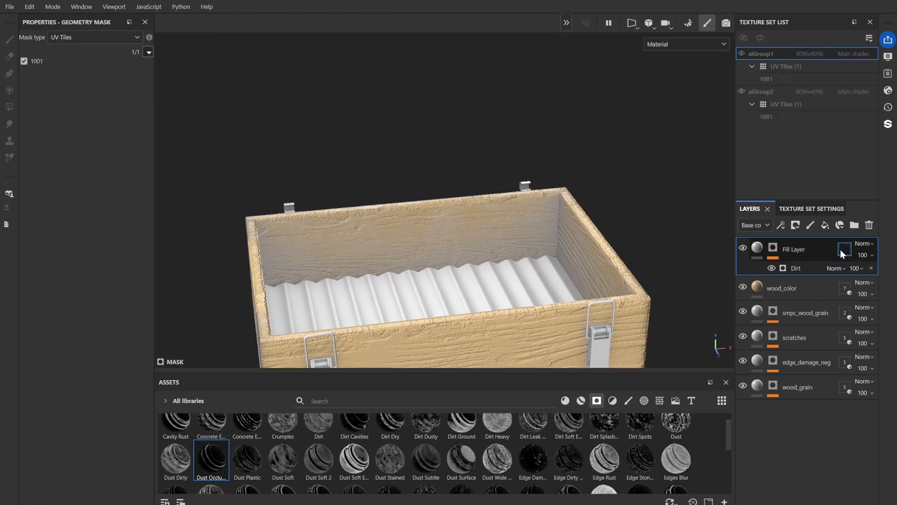
pyautogui.click(167, 76)
pyautogui.click(579, 251)
# Set the dust occlusion fill layer's blending mode to Multiply and inspect the crate's roughness channel.
pyautogui.click(757, 248)
pyautogui.click(863, 244)
pyautogui.click(855, 49)
pyautogui.moveTo(462, 239)
pyautogui.keyDown('alt'); pyautogui.mouseDown()
pyautogui.moveTo(449, 203)
pyautogui.moveTo(450, 218)
pyautogui.moveTo(463, 221)
pyautogui.mouseUp(); pyautogui.keyUp('alt')
pyautogui.click(686, 44)
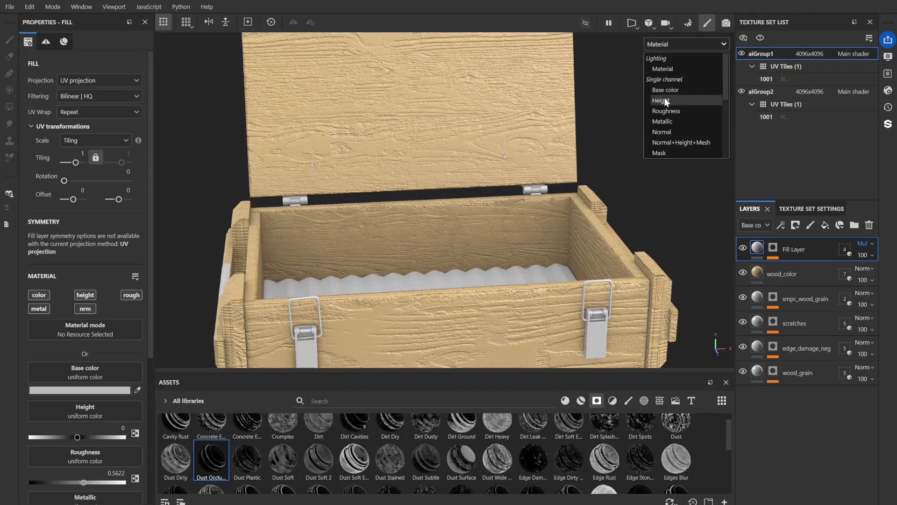
pyautogui.click(664, 110)
pyautogui.keyDown('alt'); pyautogui.moveTo(523, 229); pyautogui.dragTo(534, 210); pyautogui.keyUp('alt')
# Tune the mask's Dirt generator in the base color view to Dirt Level 0.64, Dirt Contrast 0.51 and Grunge Amount 0.17.
pyautogui.click(686, 44)
pyautogui.click(665, 90)
pyautogui.click(773, 248)
pyautogui.moveTo(72, 168)
pyautogui.mouseDown()
pyautogui.moveTo(83, 168)
pyautogui.moveTo(85, 189)
pyautogui.moveTo(106, 189)
pyautogui.moveTo(89, 190)
pyautogui.mouseUp()
pyautogui.click(52, 249)
pyautogui.click(94, 169)
pyautogui.click(102, 168)
pyautogui.keyDown('alt'); pyautogui.moveTo(486, 233); pyautogui.dragTo(499, 254); pyautogui.keyUp('alt')
# Give the occlusion fill layer a muted tan base color and rename it orange_occ.
pyautogui.click(686, 44)
pyautogui.click(665, 61)
pyautogui.click(757, 247)
pyautogui.click(79, 389)
pyautogui.click(262, 454)
pyautogui.moveTo(174, 396); pyautogui.dragTo(168, 382)
pyautogui.scroll(-3, 430, 234)
# Copy orange_occ into aiGroup2 for the lid and set Dirt Level to 0.85, Dirt Contrast to 0.68 and Grunge Amount to 0.02.
pyautogui.keyDown('alt'); pyautogui.moveTo(430, 234); pyautogui.dragTo(405, 268); pyautogui.keyUp('alt')
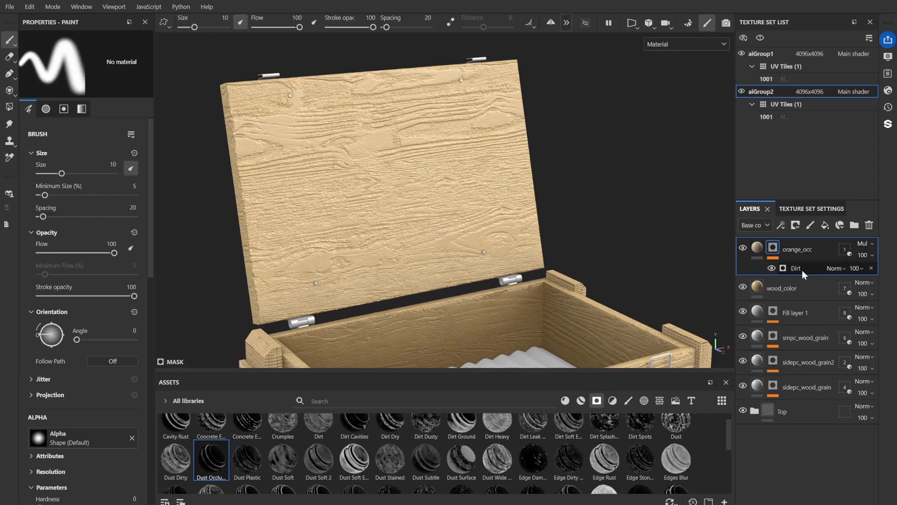
pyautogui.click(802, 271)
pyautogui.press('c')
pyautogui.scroll(1, 518, 140)
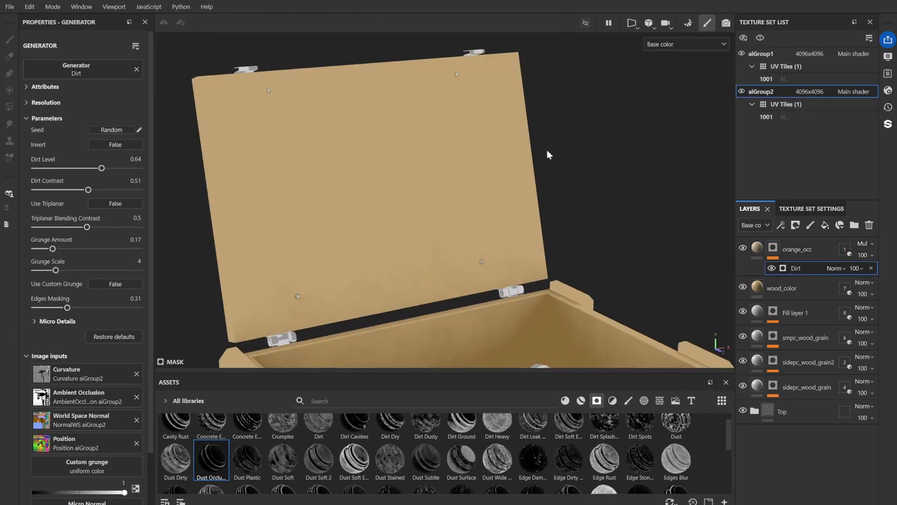
pyautogui.keyDown('alt'); pyautogui.moveTo(547, 154); pyautogui.dragTo(570, 155); pyautogui.keyUp('alt')
pyautogui.moveTo(102, 168); pyautogui.dragTo(123, 168)
pyautogui.moveTo(88, 190); pyautogui.dragTo(105, 189)
pyautogui.moveTo(52, 248); pyautogui.dragTo(36, 248)
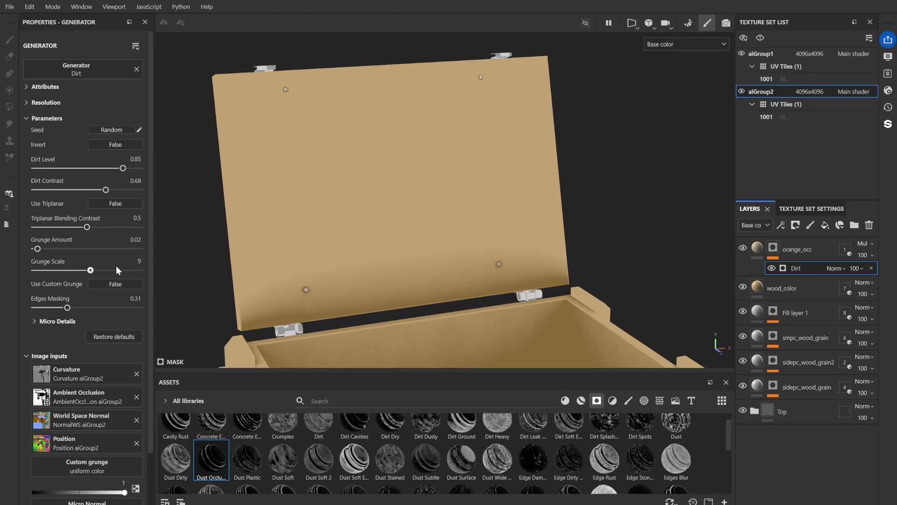
pyautogui.moveTo(117, 270); pyautogui.dragTo(56, 270)
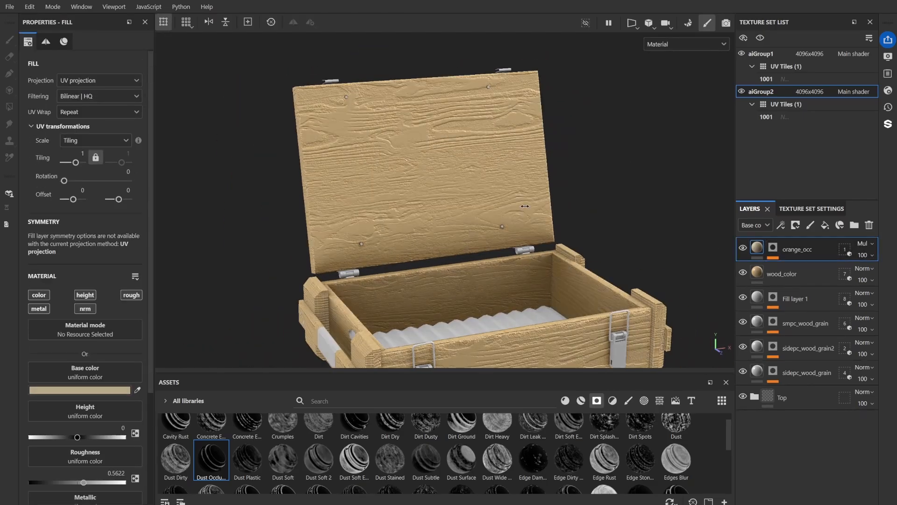
# Try an Occlusion smart mask fill layer above orange_occ in aiGroup2.
pyautogui.keyDown('alt'); pyautogui.moveTo(525, 206); pyautogui.dragTo(521, 269); pyautogui.keyUp('alt')
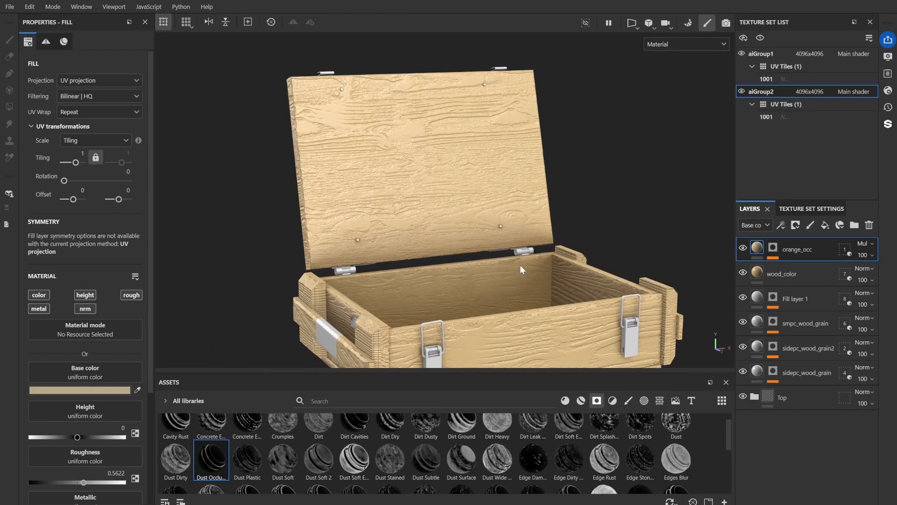
pyautogui.scroll(-2, 696, 429)
pyautogui.moveTo(678, 429); pyautogui.dragTo(793, 248)
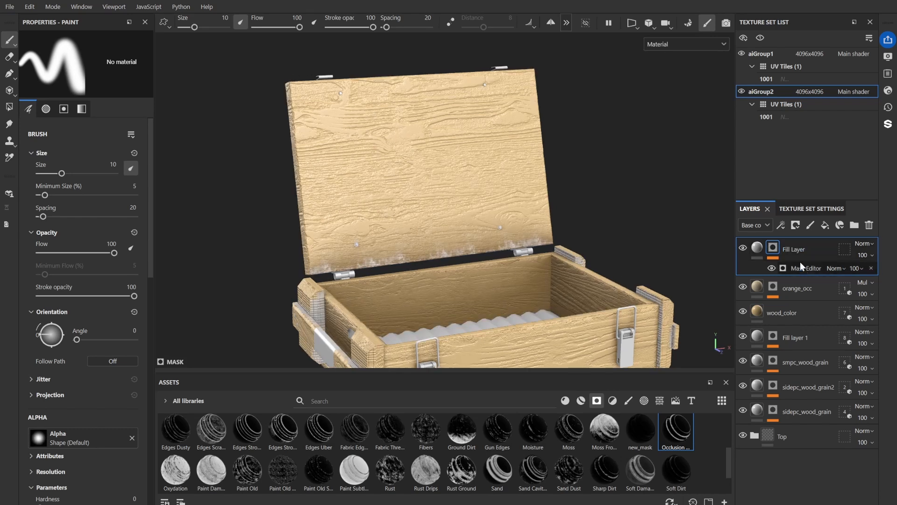
pyautogui.click(800, 266)
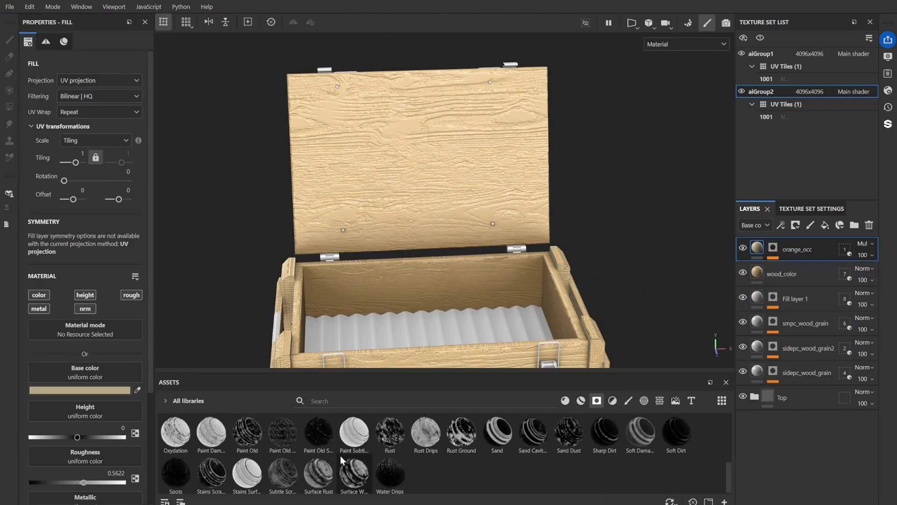
# Add a Dust Soft Edges smart mask fill layer above orange_occ in aiGroup2, limited to the lid and blended with Multiply.
pyautogui.write('edge')
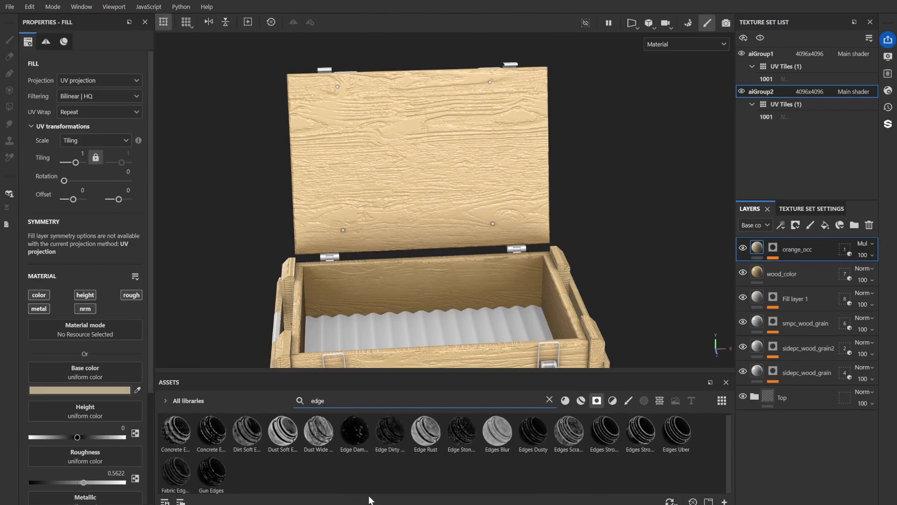
pyautogui.moveTo(287, 438); pyautogui.dragTo(800, 241)
pyautogui.keyDown('alt'); pyautogui.moveTo(457, 305); pyautogui.dragTo(535, 285); pyautogui.keyUp('alt')
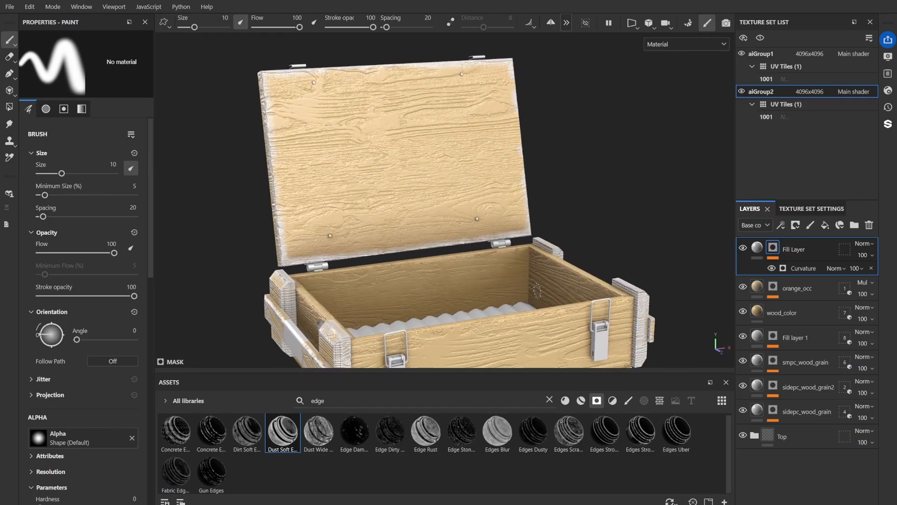
pyautogui.click(844, 249)
pyautogui.click(107, 37)
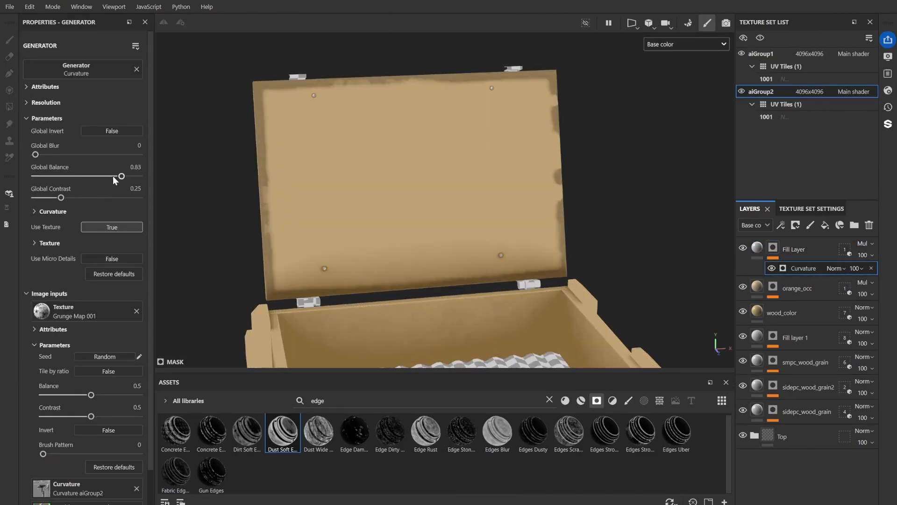
# Adjust the edge layer's Curvature generator to Global Blur 0.73, Global Balance 0.89 and Global Contrast 0.21.
pyautogui.moveTo(60, 197); pyautogui.dragTo(36, 196)
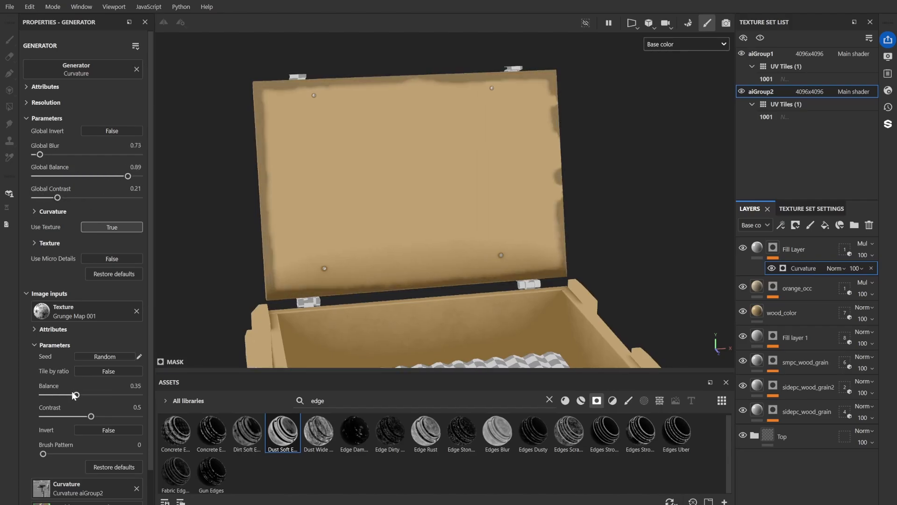
pyautogui.click(138, 264)
pyautogui.moveTo(55, 339); pyautogui.dragTo(113, 339)
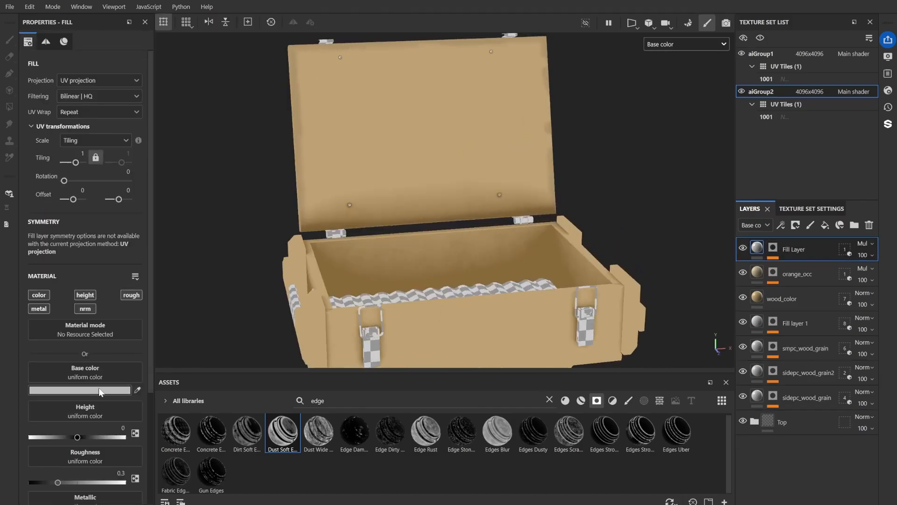
# Give the edge fill layer a brown base color and set its roughness to 0.5514.
pyautogui.click(79, 390)
pyautogui.click(199, 408)
pyautogui.click(79, 477)
pyautogui.press('m')
pyautogui.scroll(-2, 591, 166)
pyautogui.keyDown('alt'); pyautogui.moveTo(591, 166); pyautogui.dragTo(569, 152); pyautogui.keyUp('alt')
pyautogui.scroll(3, 473, 210)
pyautogui.keyDown('alt'); pyautogui.moveTo(473, 209); pyautogui.dragTo(470, 209); pyautogui.keyUp('alt')
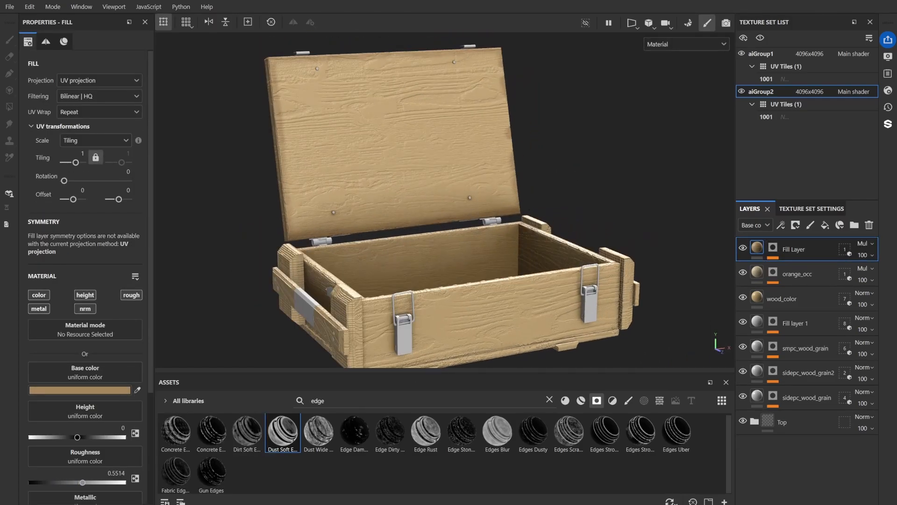
# Search for ground and add a Dirt Ground smart mask fill layer at the top of the aiGroup2 stack.
pyautogui.doubleClick(317, 400)
pyautogui.write('ground')
pyautogui.moveTo(176, 432); pyautogui.dragTo(798, 248)
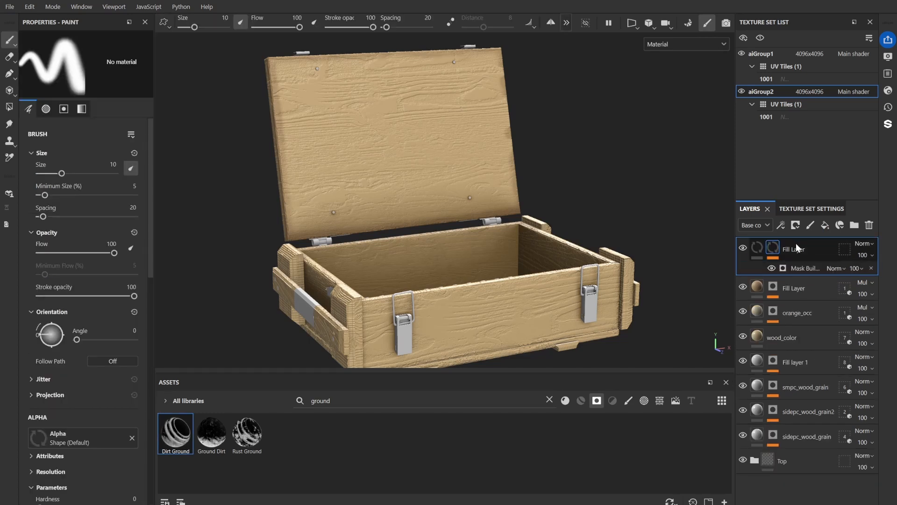
pyautogui.click(790, 271)
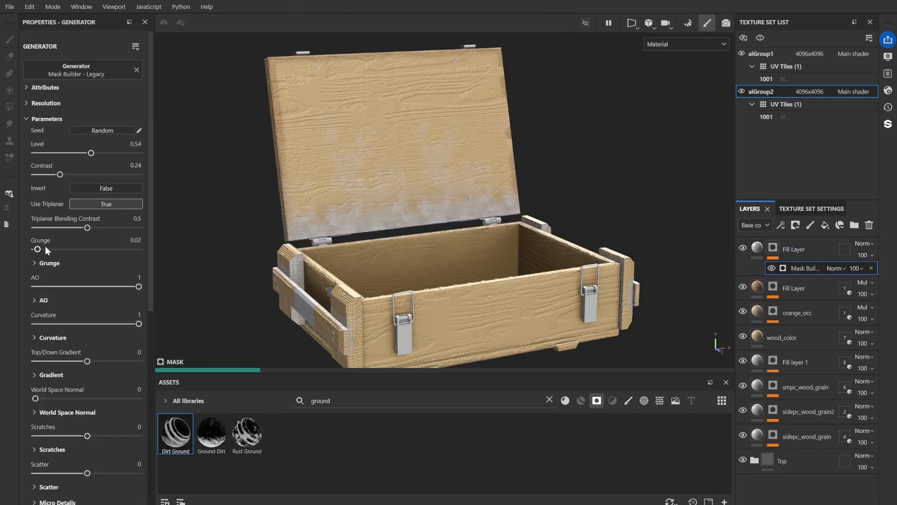
# Blend the Dirt Ground layer with Multiply at 40 opacity and set its Mask Builder Level to 0.71.
pyautogui.click(863, 243)
pyautogui.click(851, 40)
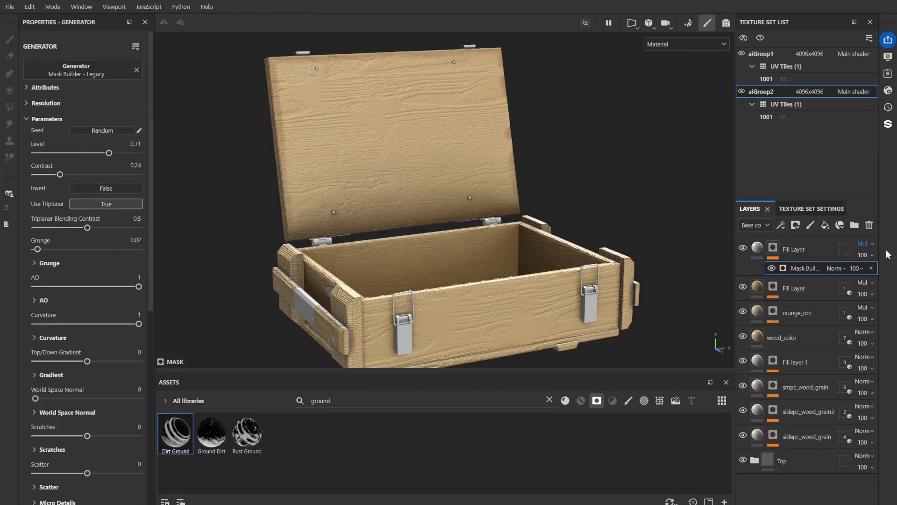
pyautogui.click(759, 253)
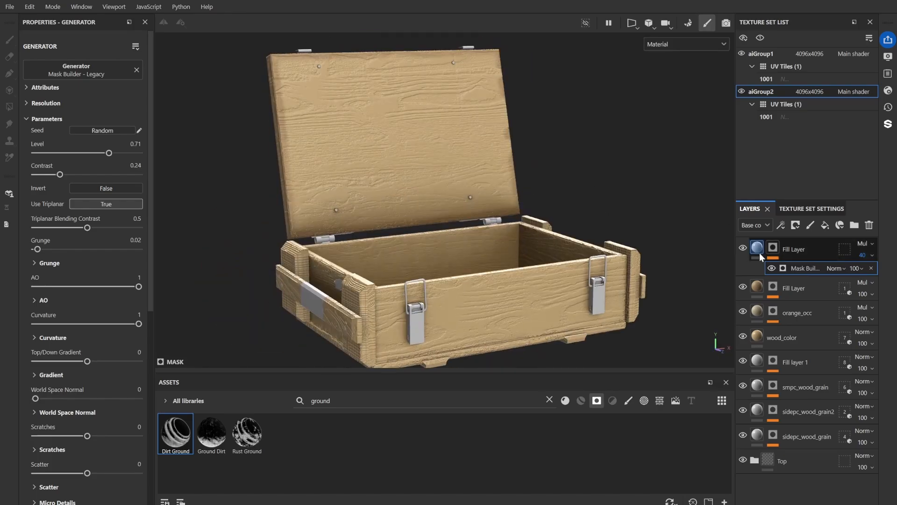
# Duplicate wood_grain to the top of aiGroup2 with color enabled and height disabled, and blend it with Multiply.
pyautogui.scroll(-2, 468, 182)
pyautogui.keyDown('alt'); pyautogui.moveTo(468, 182); pyautogui.dragTo(449, 207); pyautogui.keyUp('alt')
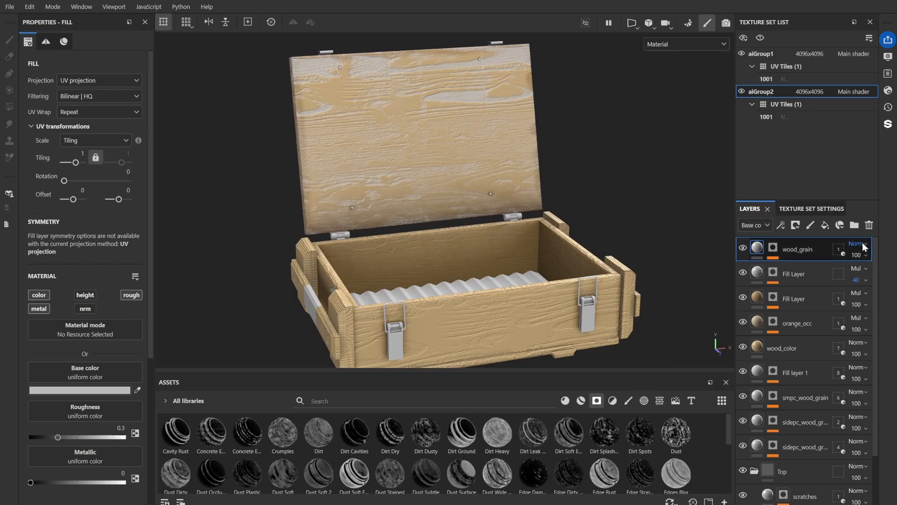
pyautogui.click(863, 247)
pyautogui.click(854, 40)
pyautogui.keyDown('alt'); pyautogui.moveTo(587, 104); pyautogui.dragTo(513, 122); pyautogui.keyUp('alt')
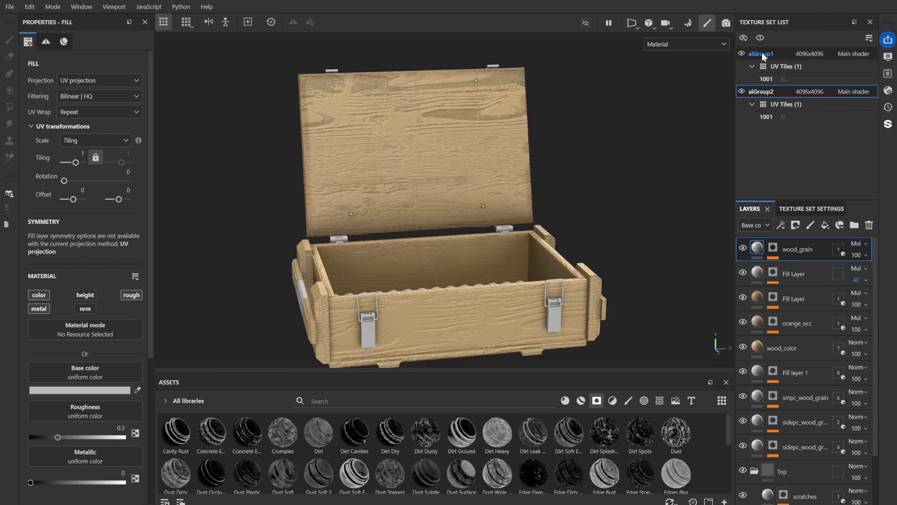
# Place a color-only duplicate of wood_grain at the top of aiGroup1 and blend it with Multiply.
pyautogui.click(762, 55)
pyautogui.click(41, 296)
pyautogui.click(863, 243)
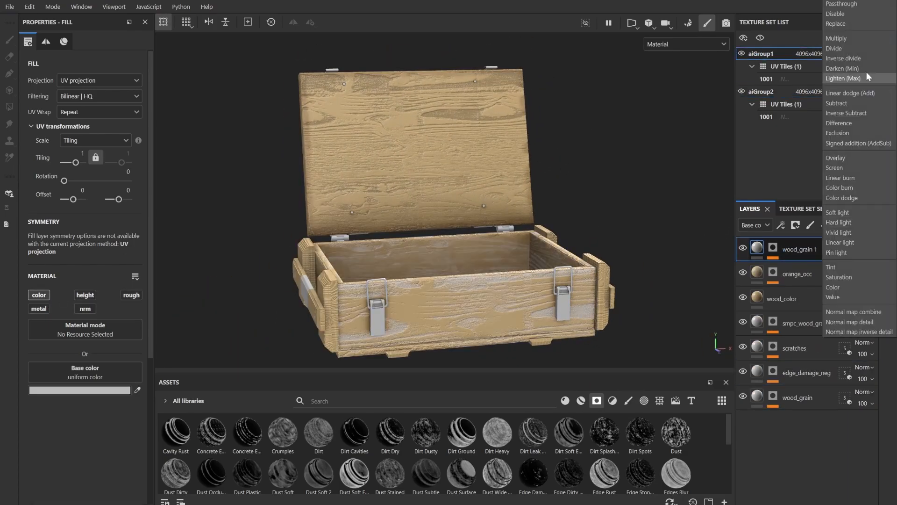
pyautogui.click(854, 39)
pyautogui.moveTo(537, 201)
pyautogui.keyDown('alt'); pyautogui.mouseDown()
pyautogui.moveTo(433, 224)
pyautogui.moveTo(574, 199)
pyautogui.moveTo(523, 208)
pyautogui.mouseUp(); pyautogui.keyUp('alt')
# Duplicate smpc_wood_grain to the top of aiGroup1, use its color channel instead of height, and blend it with Multiply.
pyautogui.click(818, 331)
pyautogui.keyDown('ctrl'); pyautogui.moveTo(818, 331); pyautogui.dragTo(778, 249); pyautogui.keyUp('ctrl')
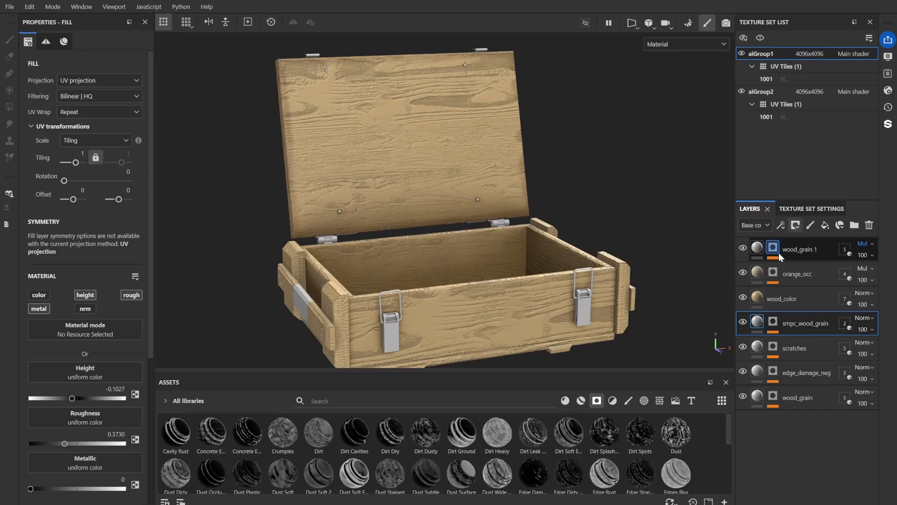
pyautogui.click(863, 243)
pyautogui.click(851, 41)
pyautogui.keyDown('alt'); pyautogui.click(39, 296); pyautogui.keyUp('alt')
pyautogui.click(43, 308)
pyautogui.click(132, 294)
pyautogui.keyDown('alt'); pyautogui.moveTo(407, 263); pyautogui.dragTo(472, 262); pyautogui.keyUp('alt')
pyautogui.keyDown('shift'); pyautogui.moveTo(473, 262); pyautogui.dragTo(428, 262, button='right'); pyautogui.keyUp('shift')
pyautogui.keyDown('alt'); pyautogui.moveTo(427, 262); pyautogui.dragTo(331, 255); pyautogui.keyUp('alt')
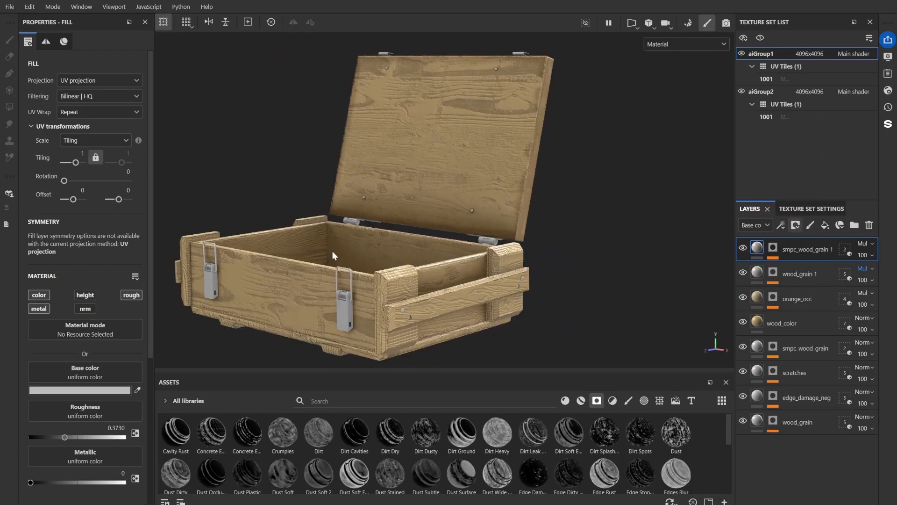
# Duplicate both sidepc_wood_grain layers and smpc_wood_grain to the top of aiGroup2, color only with Multiply, one sidepc copy at 19 opacity.
pyautogui.scroll(2, 331, 255)
pyautogui.keyDown('alt'); pyautogui.moveTo(551, 285); pyautogui.dragTo(626, 281); pyautogui.keyUp('alt')
pyautogui.click(791, 348)
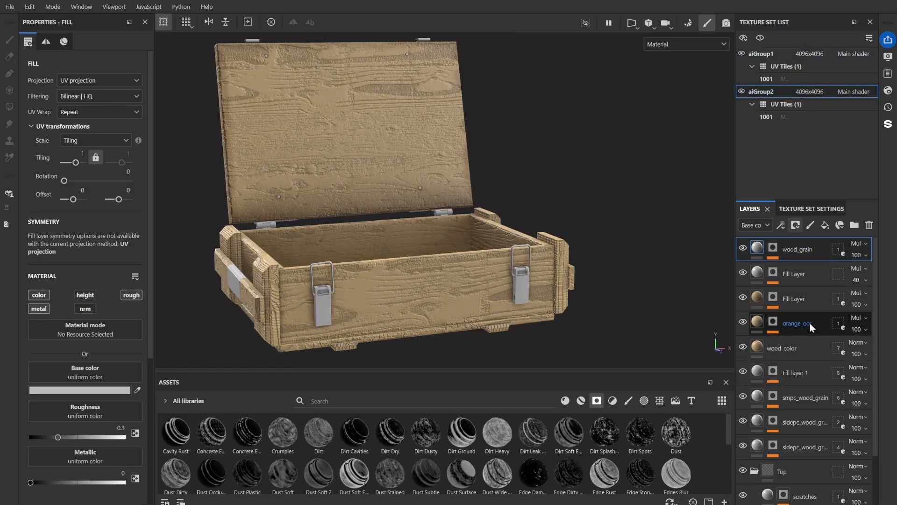
pyautogui.keyDown('ctrl'); pyautogui.moveTo(803, 448); pyautogui.dragTo(817, 259); pyautogui.keyUp('ctrl')
pyautogui.click(40, 295)
pyautogui.click(131, 295)
pyautogui.click(858, 243)
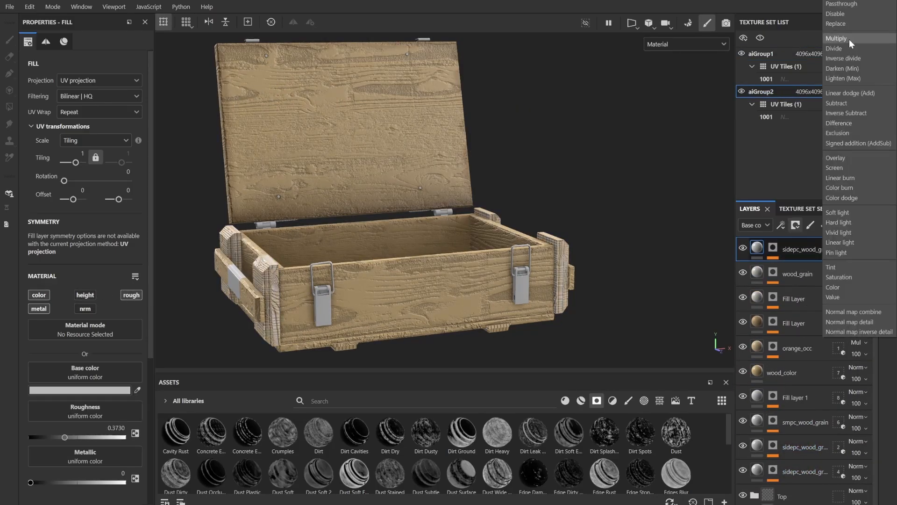
pyautogui.click(847, 40)
pyautogui.keyDown('alt'); pyautogui.moveTo(603, 224); pyautogui.dragTo(585, 261); pyautogui.keyUp('alt')
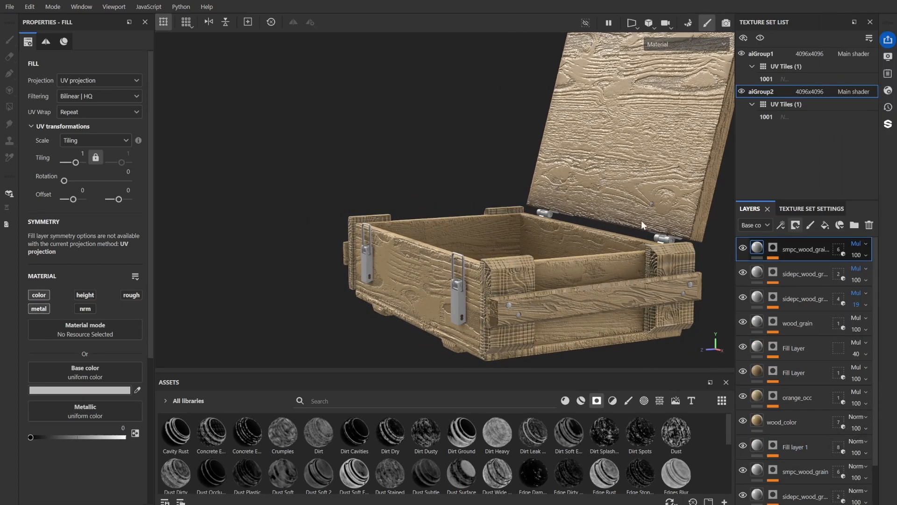
# Add the two battens on the outside of the lid to the geometry mask of aiGroup2's wood_color layer.
pyautogui.keyDown('alt'); pyautogui.moveTo(641, 225); pyautogui.dragTo(554, 237); pyautogui.keyUp('alt')
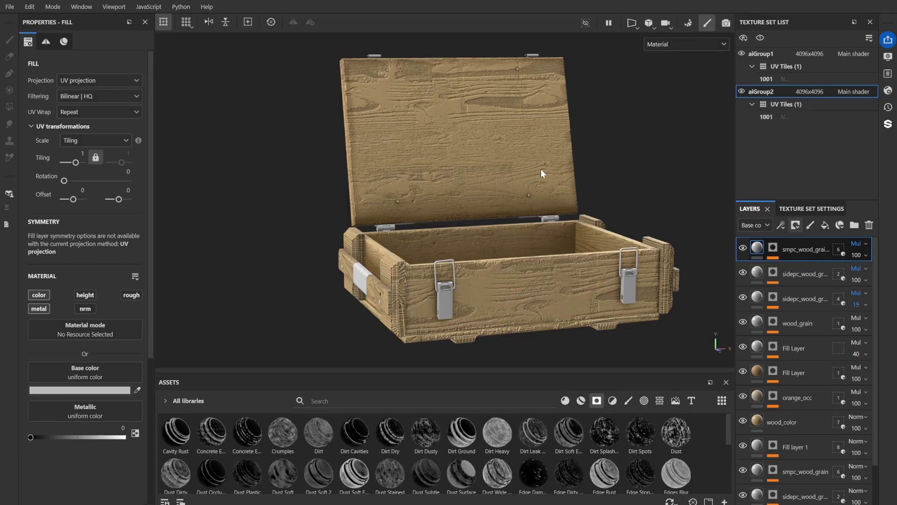
pyautogui.keyDown('alt'); pyautogui.moveTo(542, 174); pyautogui.dragTo(767, 115); pyautogui.keyUp('alt')
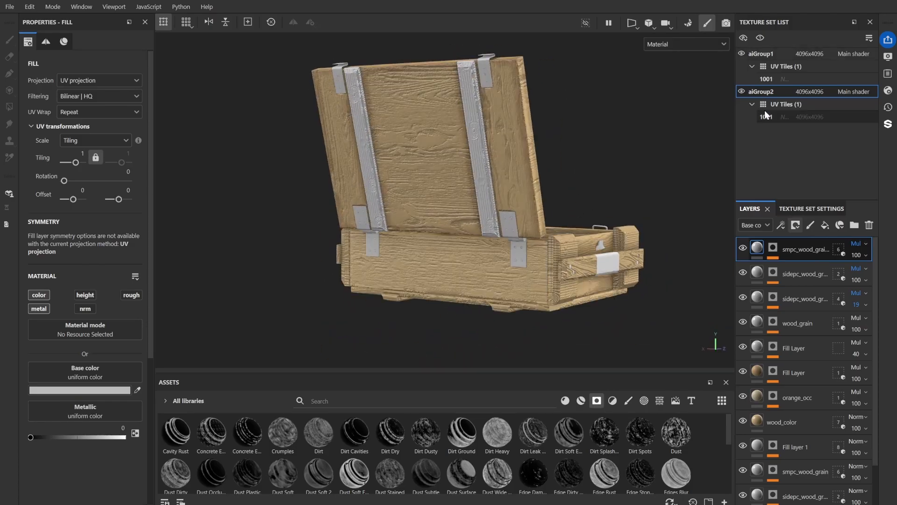
pyautogui.click(744, 374)
pyautogui.click(838, 423)
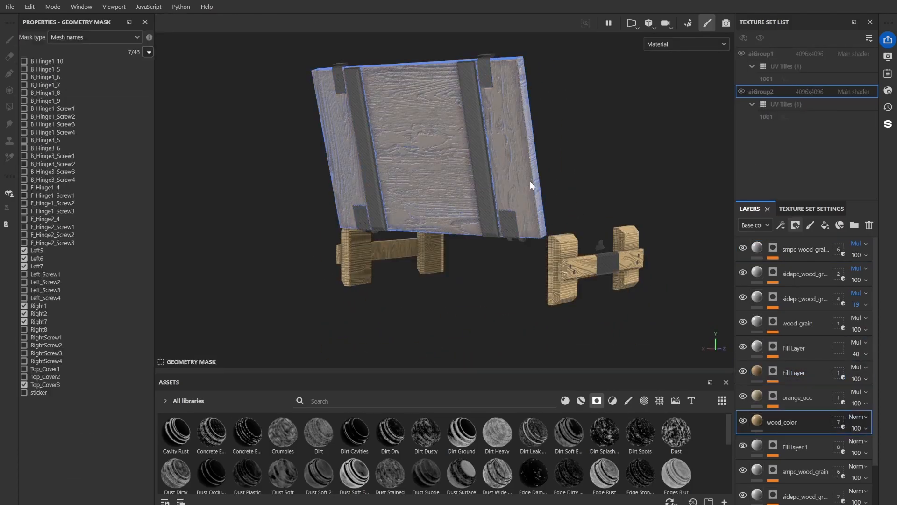
pyautogui.click(477, 149)
pyautogui.click(364, 149)
pyautogui.click(756, 421)
# Extend the geometry masks of orange_occ and the brown Fill Layer above it to include the two lid battens.
pyautogui.keyDown('alt'); pyautogui.moveTo(566, 243); pyautogui.dragTo(496, 230); pyautogui.keyUp('alt')
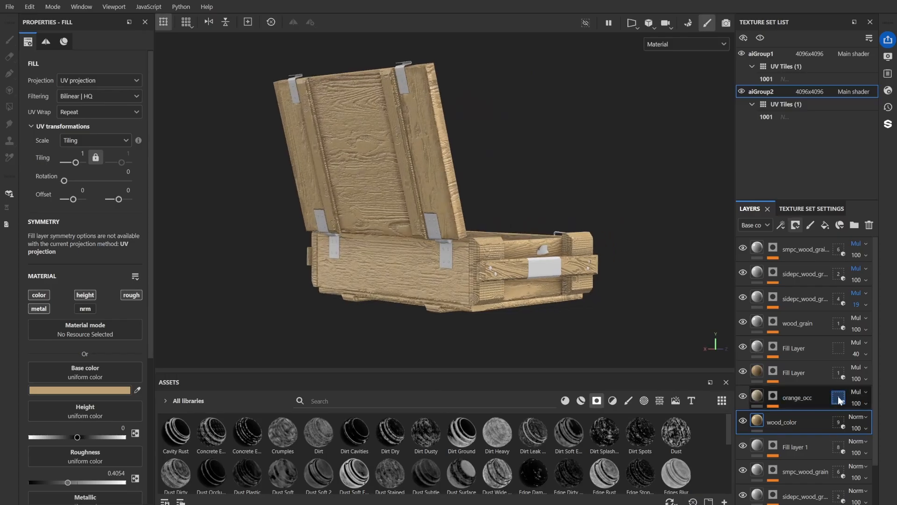
pyautogui.click(766, 373)
pyautogui.keyDown('alt'); pyautogui.moveTo(584, 154); pyautogui.dragTo(456, 221); pyautogui.keyUp('alt')
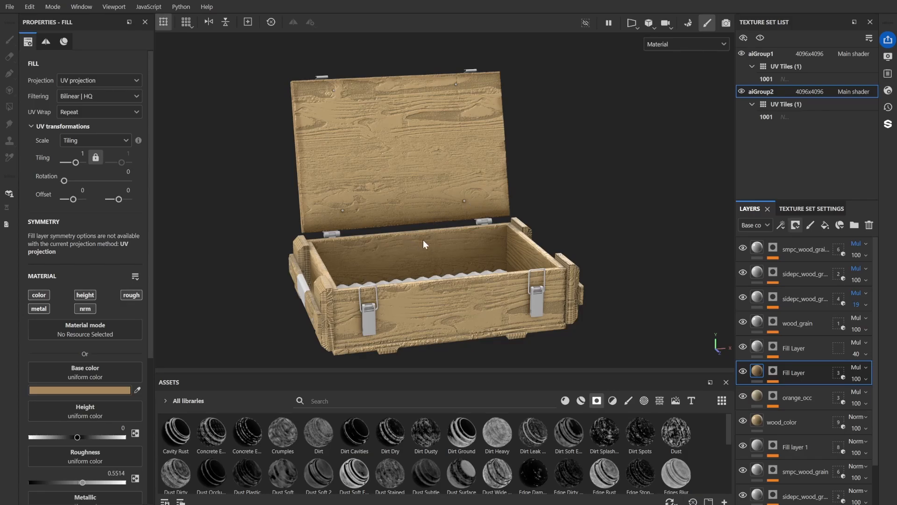
pyautogui.keyDown('alt'); pyautogui.moveTo(422, 239); pyautogui.dragTo(537, 219); pyautogui.keyUp('alt')
# Add an Edges Uber masked fill layer at the top of aiGroup2 and limit its geometry mask to the four corner posts.
pyautogui.click(794, 249)
pyautogui.scroll(4, 444, 234)
pyautogui.scroll(-3, 444, 234)
pyautogui.click(311, 400)
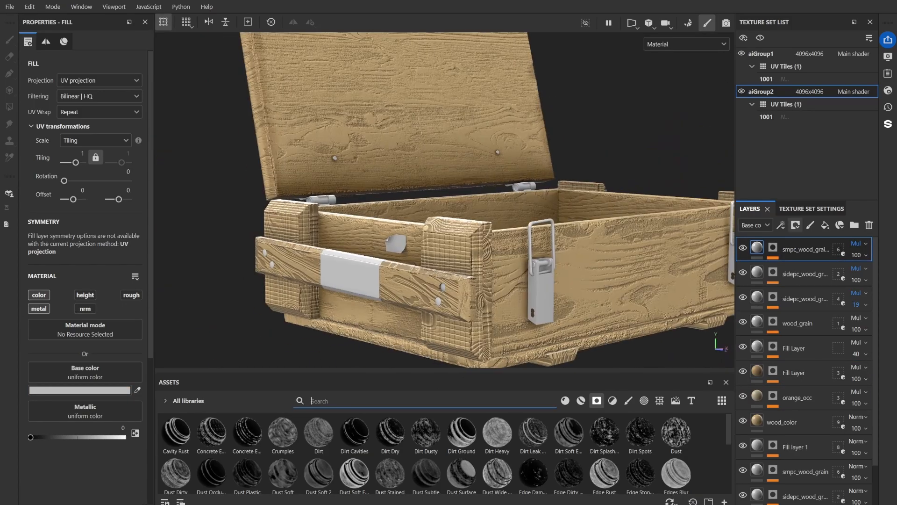
pyautogui.write('edge')
pyautogui.moveTo(676, 432); pyautogui.dragTo(804, 241)
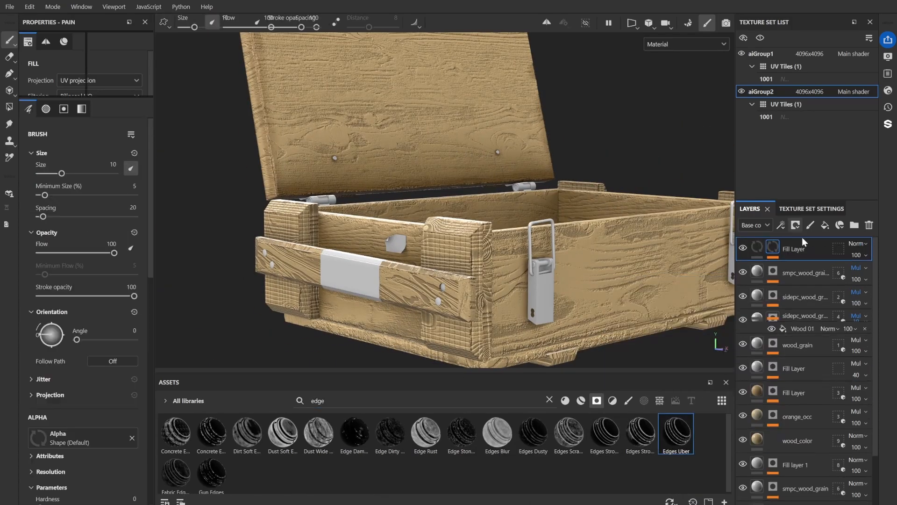
pyautogui.click(839, 250)
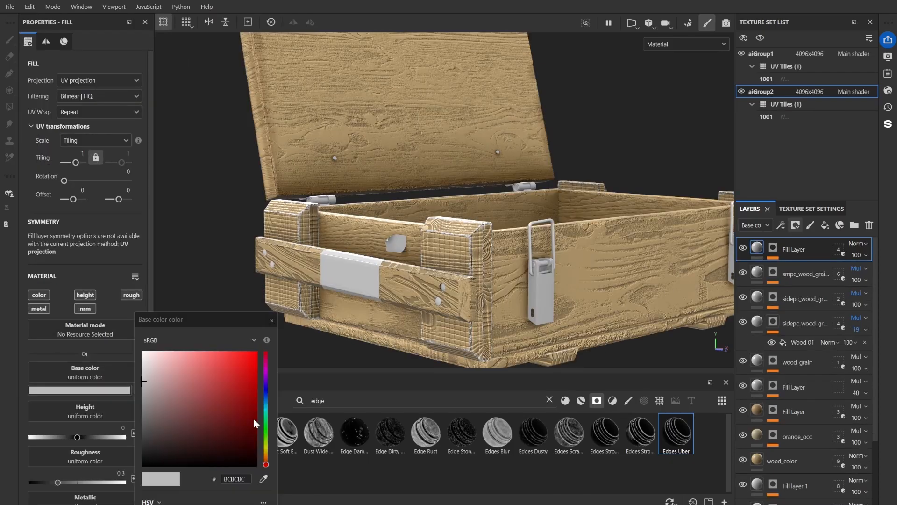
# Color the post edge layer dark green and set its Mask Editor Global Balance to 0.45.
pyautogui.moveTo(254, 418); pyautogui.dragTo(172, 415)
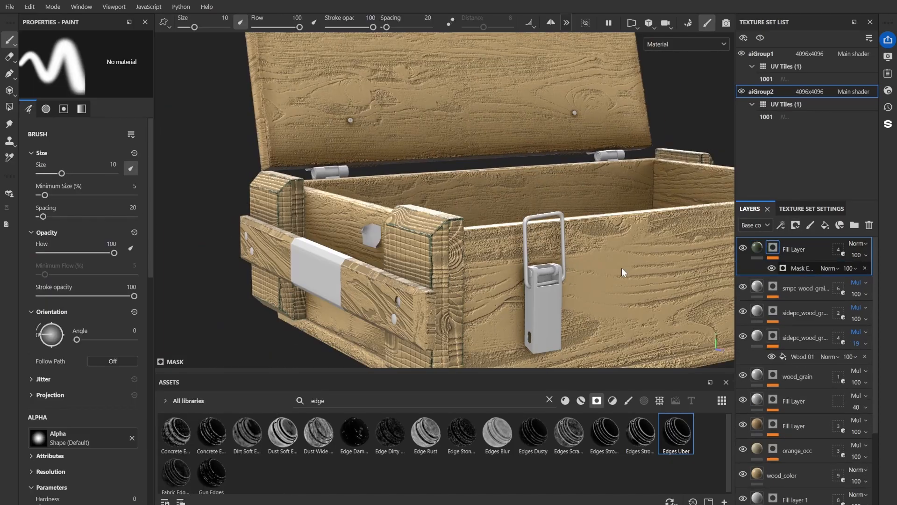
pyautogui.moveTo(109, 176); pyautogui.dragTo(74, 176)
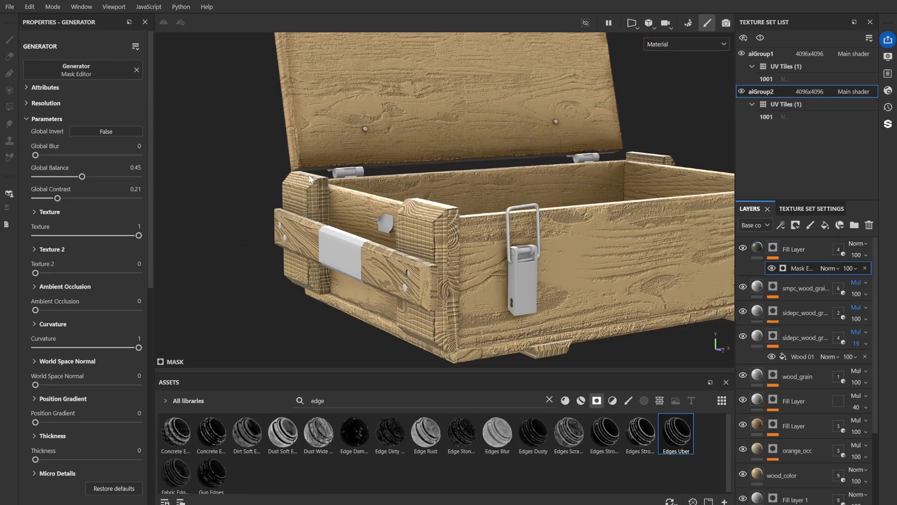
pyautogui.keyDown('alt'); pyautogui.moveTo(374, 210); pyautogui.dragTo(348, 207); pyautogui.keyUp('alt')
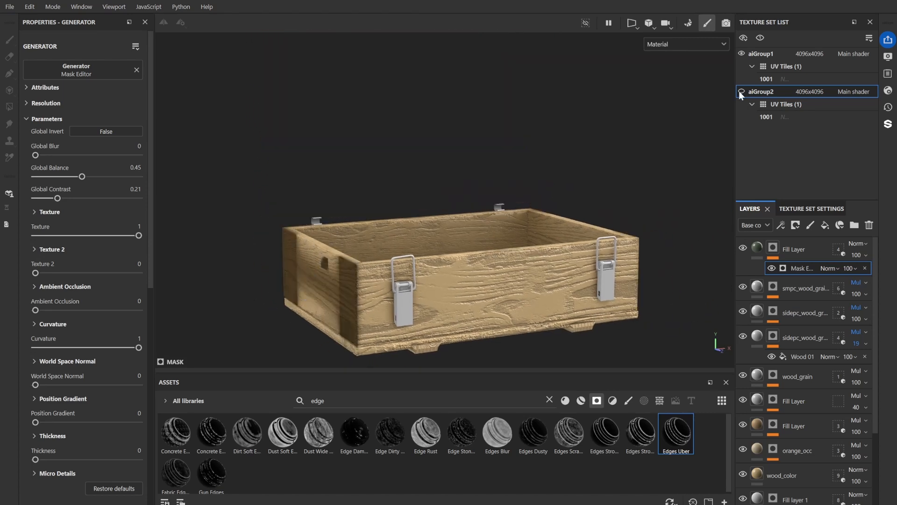
# Add another masked edge fill layer on top for the two side rails and set its base color to 534545.
pyautogui.hotkey('ctrl', 'd')
pyautogui.click(797, 254)
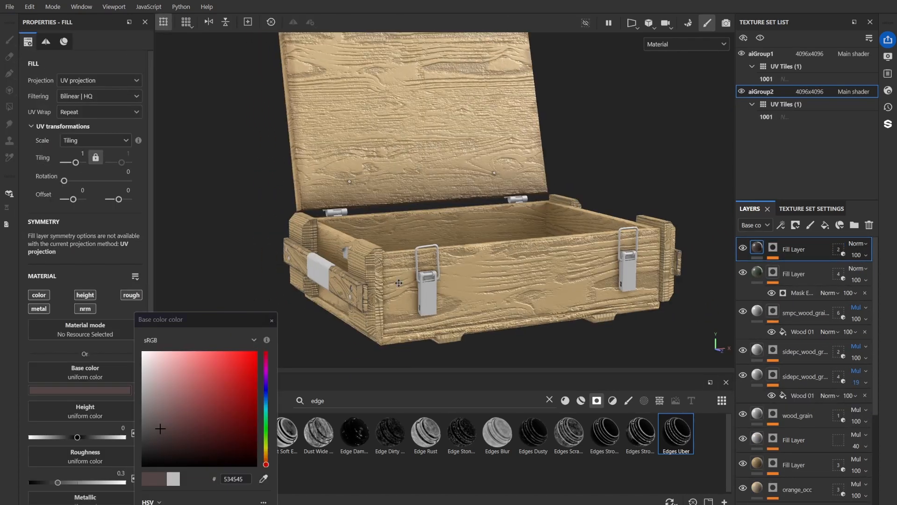
pyautogui.moveTo(267, 332)
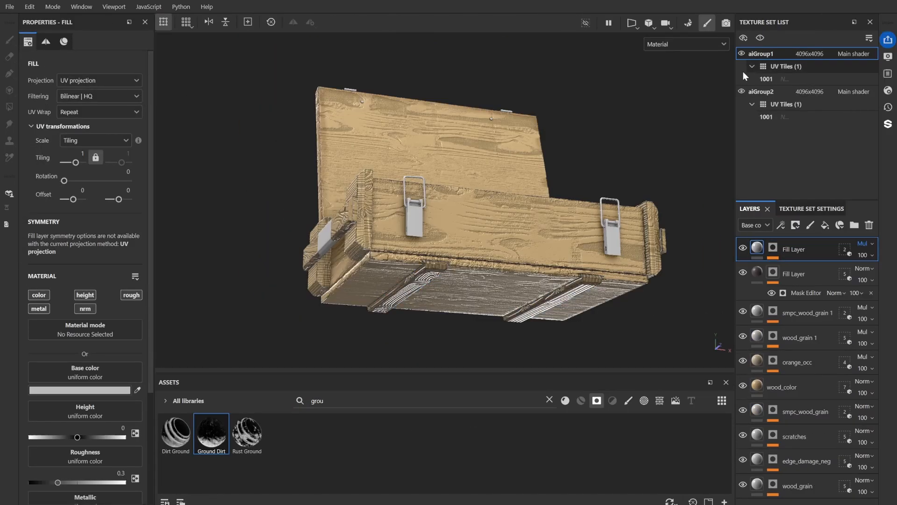
# Darken the base color of aiGroup1's Ground Dirt fill layer to a muted gray and set its roughness to 0.8486.
pyautogui.keyDown('alt'); pyautogui.moveTo(423, 261); pyautogui.dragTo(420, 269); pyautogui.keyUp('alt')
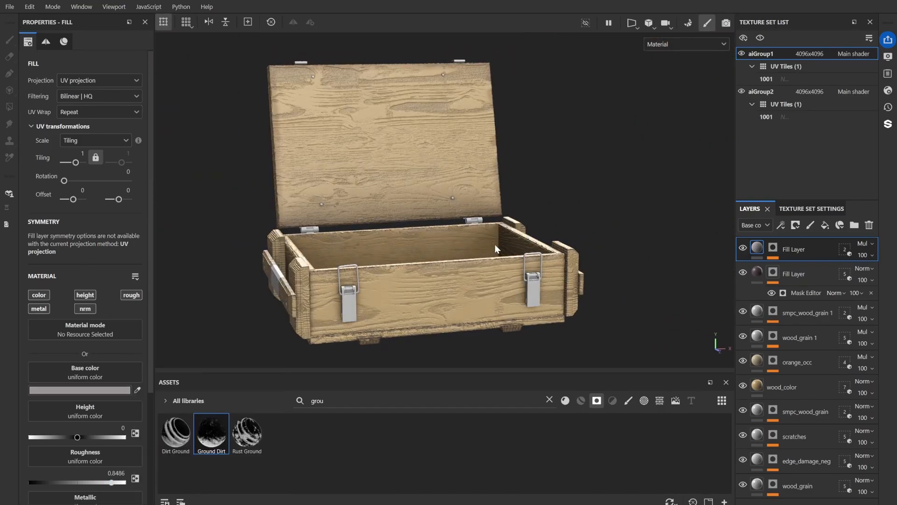
pyautogui.keyDown('alt'); pyautogui.moveTo(495, 244); pyautogui.dragTo(508, 235); pyautogui.keyUp('alt')
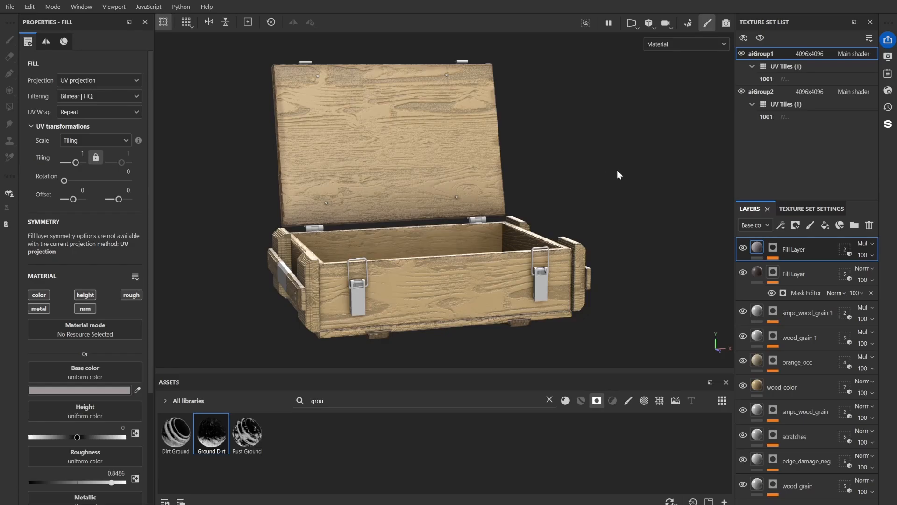
pyautogui.keyDown('alt'); pyautogui.moveTo(511, 153); pyautogui.dragTo(464, 180); pyautogui.keyUp('alt')
pyautogui.click(741, 53)
pyautogui.click(742, 54)
# Add a paint layer at the top of aiGroup2 and set up color-only painting with the Projection tool and Circle alpha.
pyautogui.click(766, 92)
pyautogui.click(809, 225)
pyautogui.click(9, 90)
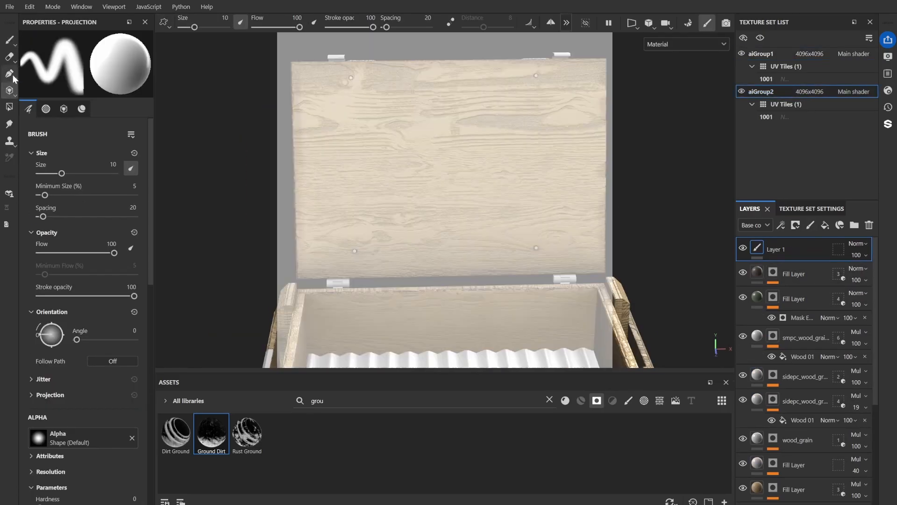
pyautogui.scroll(-3, 87, 361)
pyautogui.click(90, 314)
pyautogui.click(109, 374)
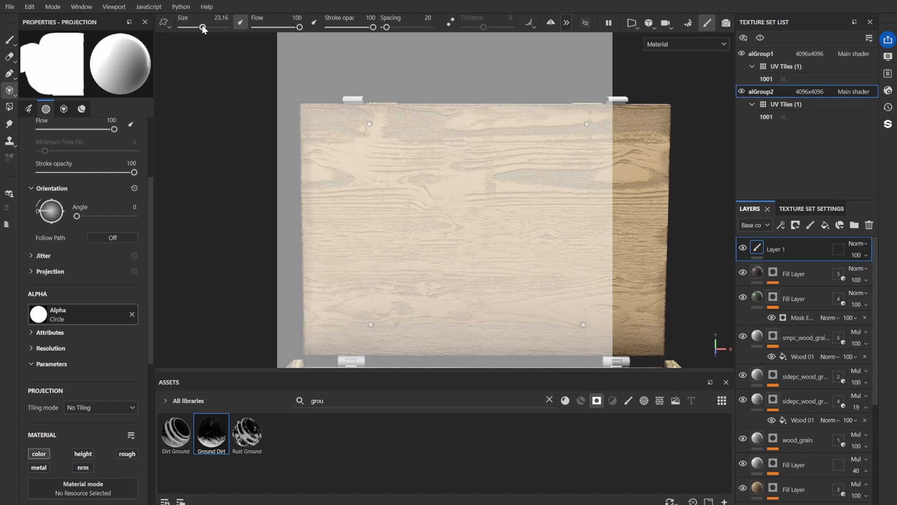
pyautogui.scroll(-5, 86, 248)
pyautogui.click(39, 241)
pyautogui.click(68, 389)
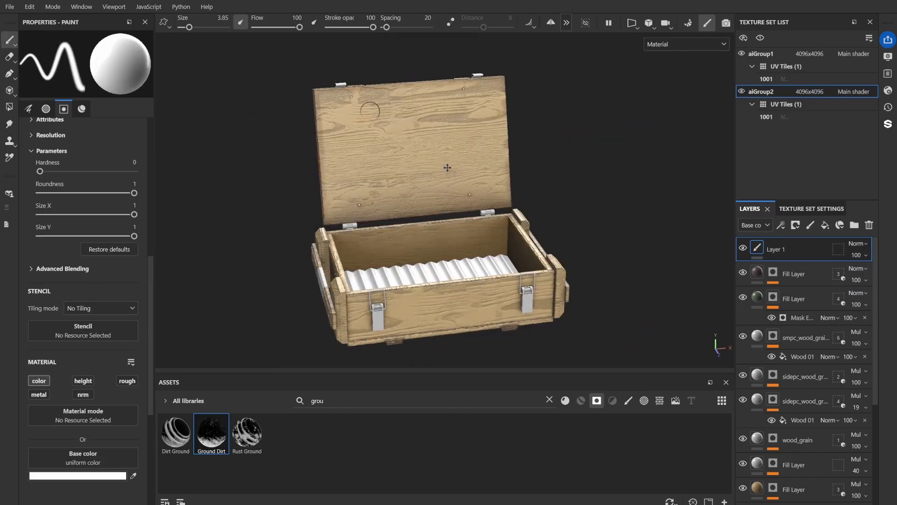
# Compare aiGroup2's Multiply smpc_wood_grain layer on and off, and limit its geometry mask to the two horizontal side rails.
pyautogui.keyDown('alt'); pyautogui.moveTo(555, 186); pyautogui.dragTo(655, 314); pyautogui.keyUp('alt')
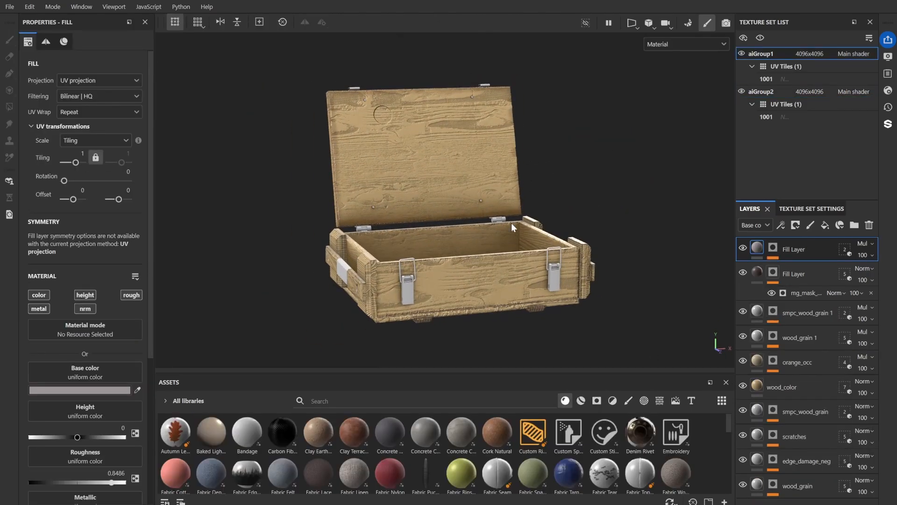
pyautogui.keyDown('alt'); pyautogui.moveTo(511, 228); pyautogui.dragTo(497, 248); pyautogui.keyUp('alt')
pyautogui.scroll(4, 496, 248)
pyautogui.keyDown('alt'); pyautogui.moveTo(439, 234); pyautogui.dragTo(488, 247); pyautogui.keyUp('alt')
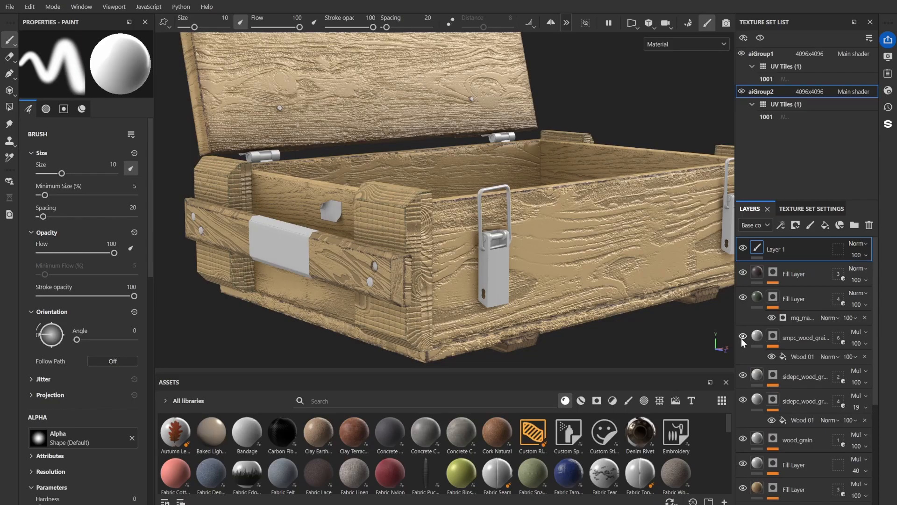
pyautogui.click(746, 343)
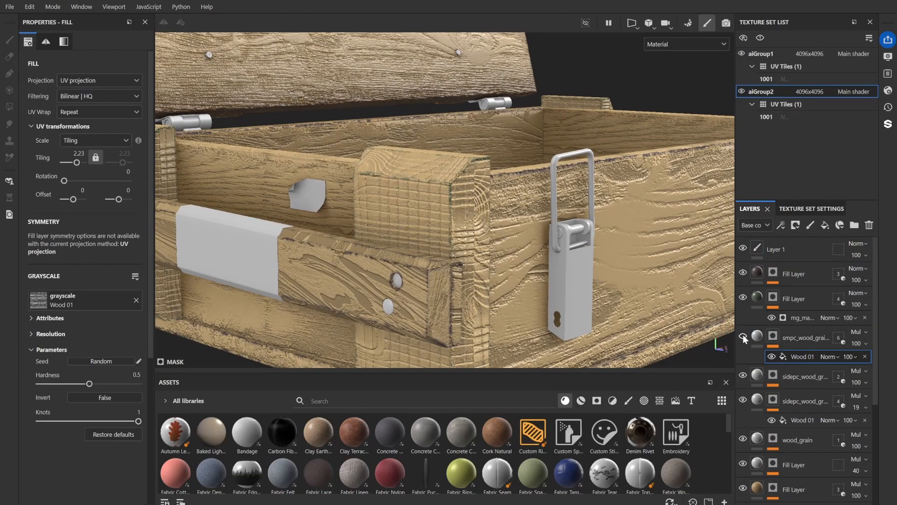
pyautogui.click(746, 341)
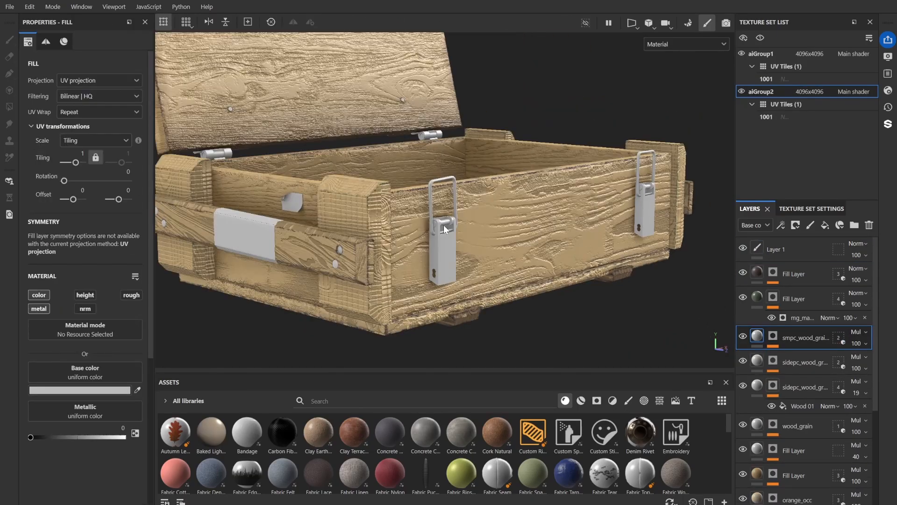
# Limit the geometry mask of the height-based smpc_wood_grain layer below to the two horizontal side rails as well.
pyautogui.scroll(3, 476, 231)
pyautogui.scroll(-3, 475, 231)
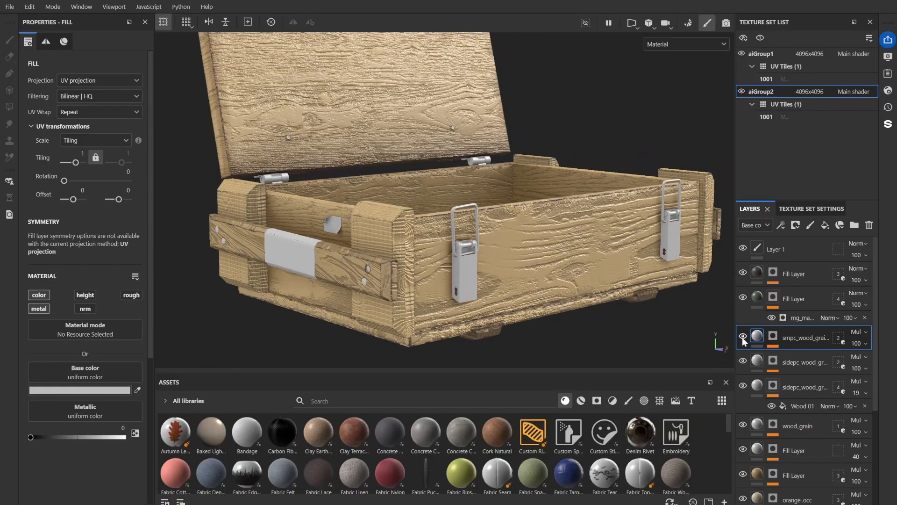
pyautogui.scroll(-5, 746, 444)
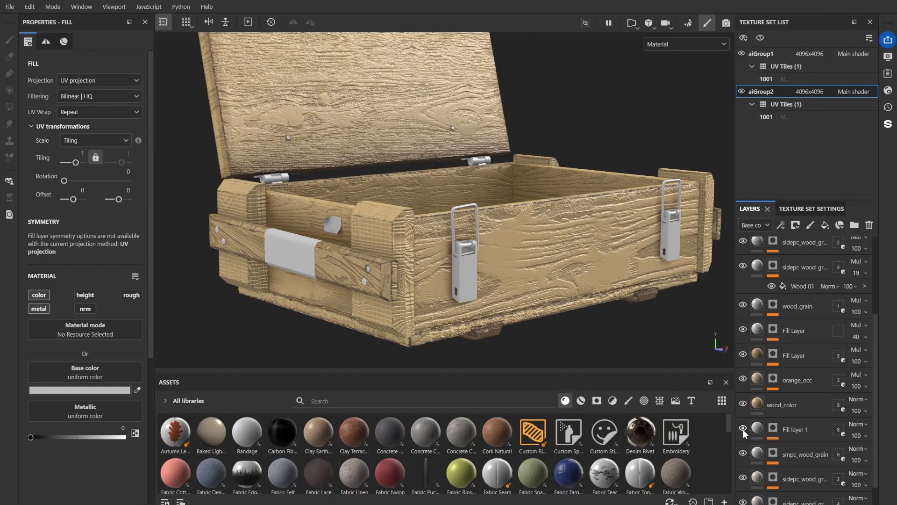
pyautogui.click(748, 455)
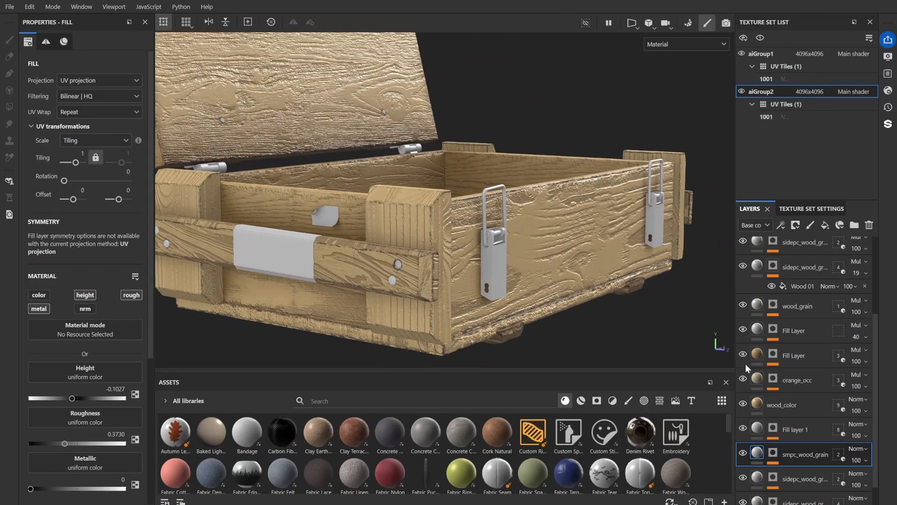
pyautogui.scroll(-1, 803, 420)
# Set the Grunge Wood Liquid mask of the Multiply sidepc_wood_grain layer to 8.67 tiling with Invert enabled.
pyautogui.click(802, 487)
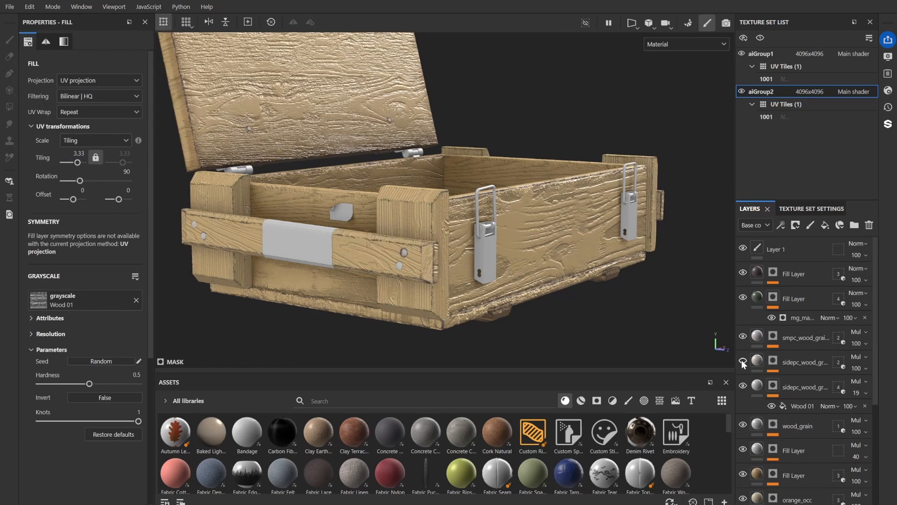
pyautogui.click(742, 360)
pyautogui.click(804, 405)
pyautogui.keyDown('alt'); pyautogui.moveTo(321, 161); pyautogui.dragTo(326, 208); pyautogui.keyUp('alt')
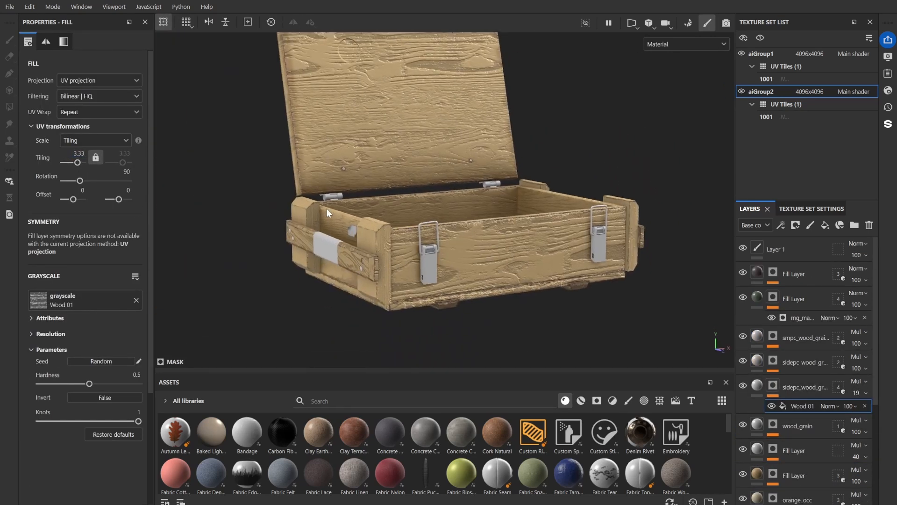
pyautogui.scroll(-4, 794, 407)
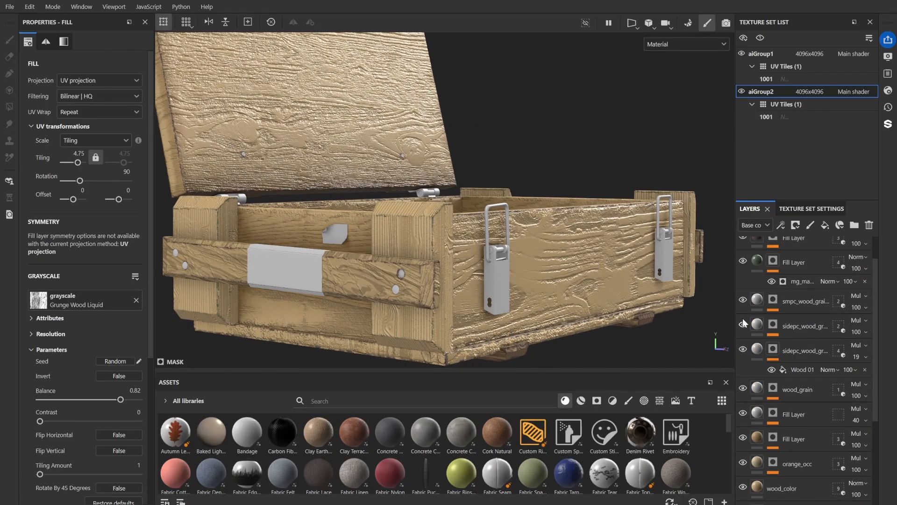
pyautogui.moveTo(77, 162); pyautogui.dragTo(80, 162)
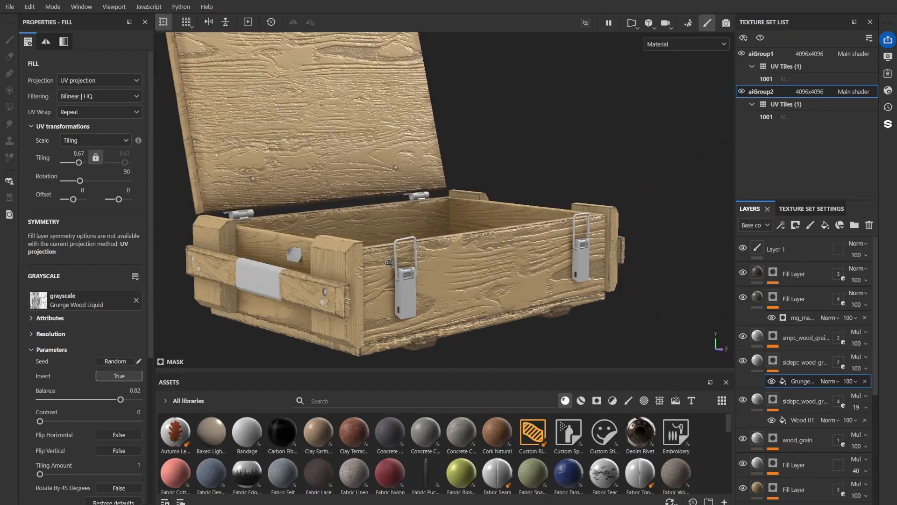
# Add the Anisotropic Noise texture as a base color fill layer at the top of aiGroup2 and set its tiling to 8.67.
pyautogui.keyDown('alt'); pyautogui.moveTo(388, 263); pyautogui.dragTo(444, 265); pyautogui.keyUp('alt')
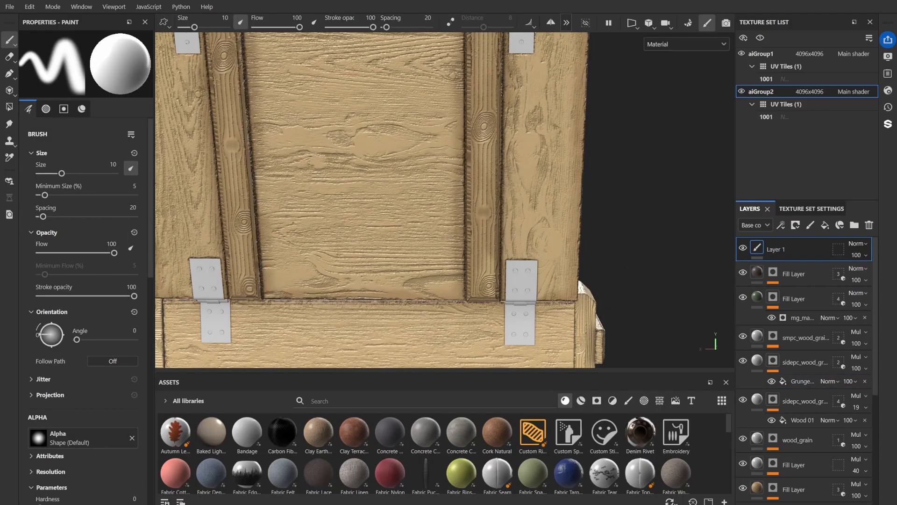
pyautogui.click(649, 403)
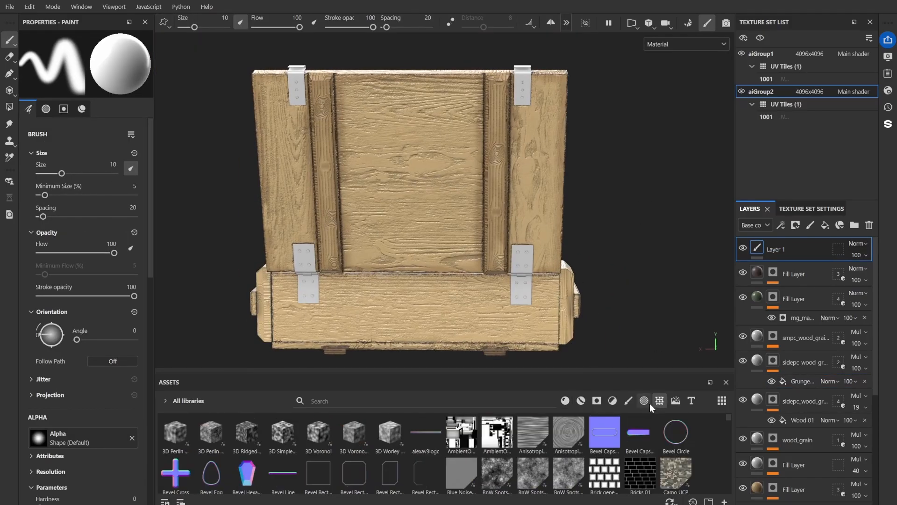
pyautogui.moveTo(533, 433); pyautogui.dragTo(794, 250)
pyautogui.moveTo(62, 162); pyautogui.dragTo(79, 164)
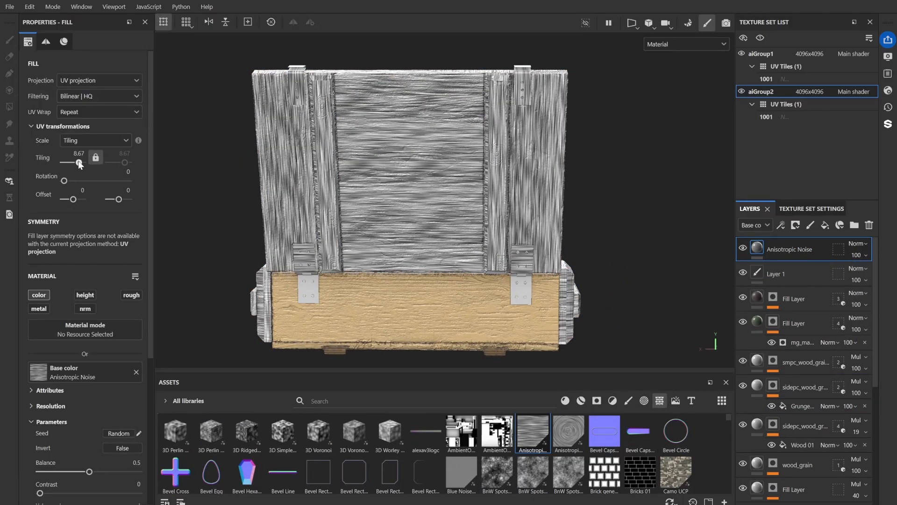
# Blend aiGroup2's Anisotropic Noise layer with Multiply, setting balance to 0.95, X Amount to 4 and smoothness to 0.71.
pyautogui.click(853, 248)
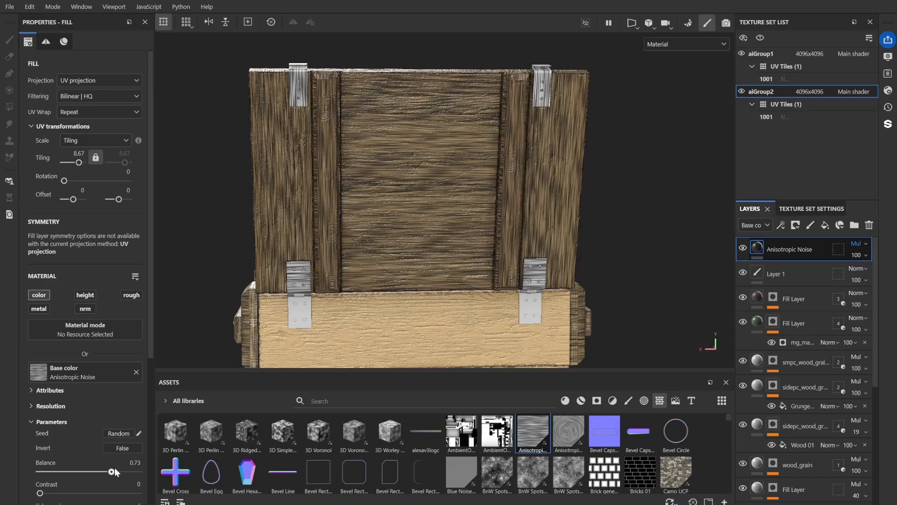
pyautogui.moveTo(114, 469); pyautogui.dragTo(134, 471)
pyautogui.keyDown('alt'); pyautogui.moveTo(574, 280); pyautogui.dragTo(560, 264); pyautogui.keyUp('alt')
pyautogui.scroll(2, 523, 264)
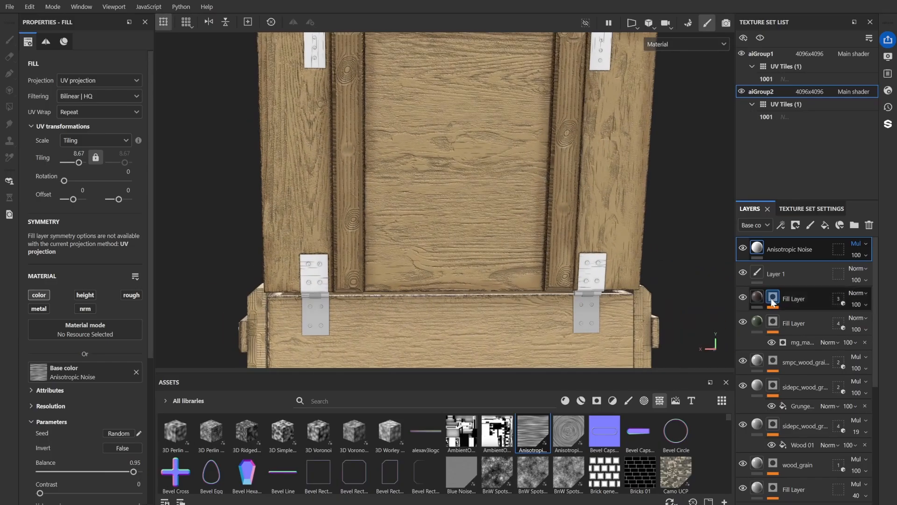
pyautogui.scroll(-3, 111, 398)
pyautogui.moveTo(72, 402); pyautogui.dragTo(36, 402)
pyautogui.scroll(-3, 56, 402)
pyautogui.moveTo(79, 385); pyautogui.dragTo(110, 386)
pyautogui.keyDown('alt'); pyautogui.moveTo(561, 234); pyautogui.dragTo(461, 245); pyautogui.keyUp('alt')
pyautogui.click(771, 54)
pyautogui.keyDown('alt'); pyautogui.moveTo(504, 210); pyautogui.dragTo(546, 211); pyautogui.keyUp('alt')
pyautogui.hotkey('ctrl', 'd')
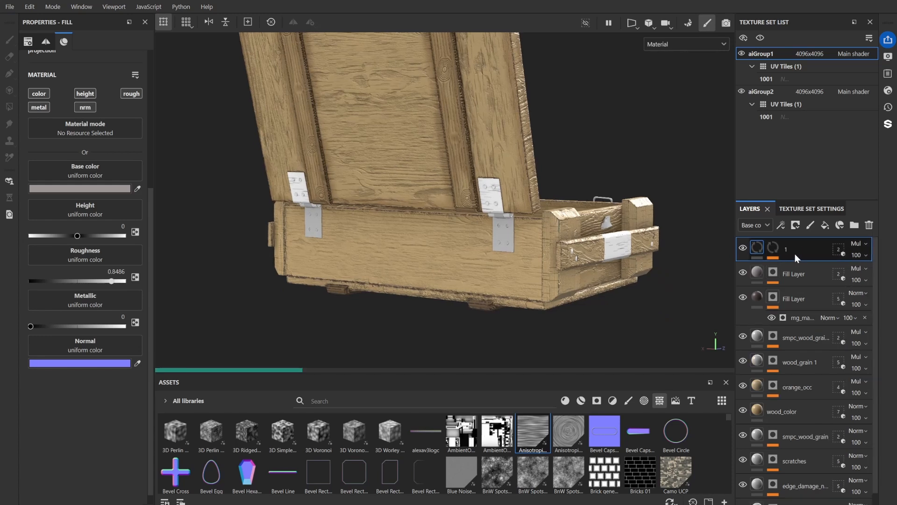
pyautogui.keyDown('alt'); pyautogui.moveTo(701, 224); pyautogui.dragTo(525, 250); pyautogui.keyUp('alt')
pyautogui.scroll(2, 525, 254)
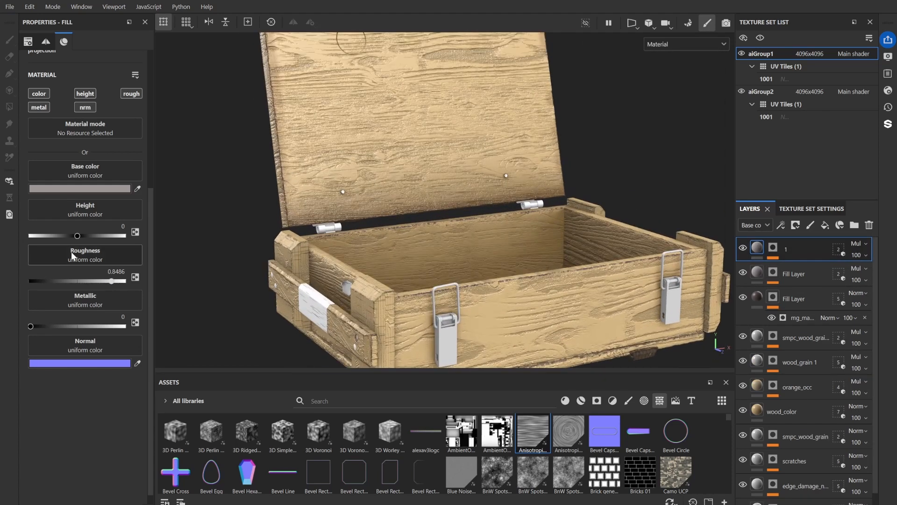
pyautogui.click(870, 227)
# Copy the Anisotropic Noise layer from aiGroup2 to the top of aiGroup1's layer stack.
pyautogui.click(784, 91)
pyautogui.click(806, 252)
pyautogui.hotkey('ctrl', 'c')
pyautogui.click(785, 53)
pyautogui.hotkey('ctrl', 'v')
pyautogui.keyDown('alt'); pyautogui.moveTo(584, 253); pyautogui.dragTo(555, 262); pyautogui.keyUp('alt')
pyautogui.scroll(-2, 514, 262)
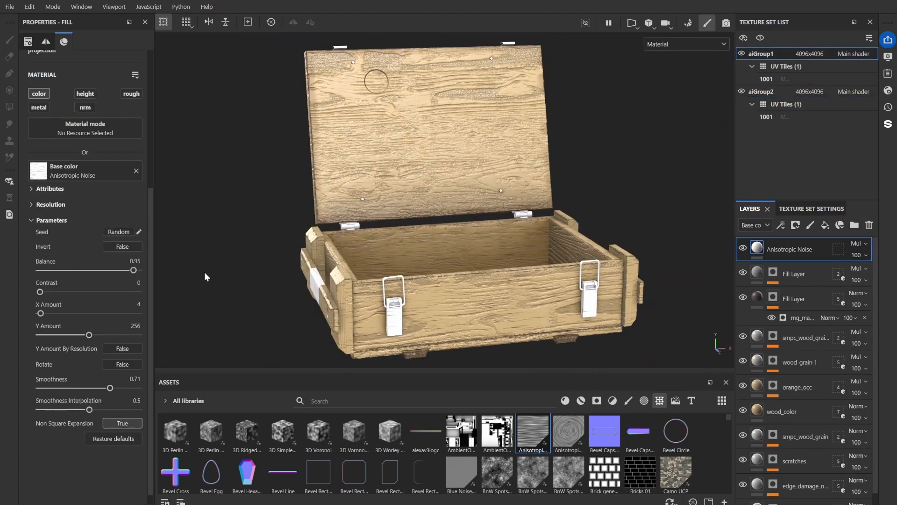
# Enable roughness on both Anisotropic Noise layers, at 0.9243 in aiGroup1 and 0.6973 in aiGroup2.
pyautogui.click(132, 93)
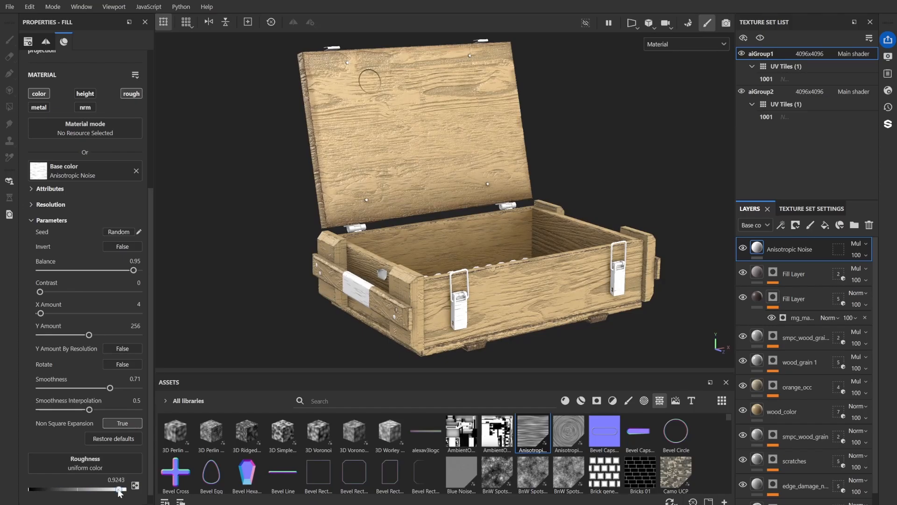
pyautogui.click(784, 92)
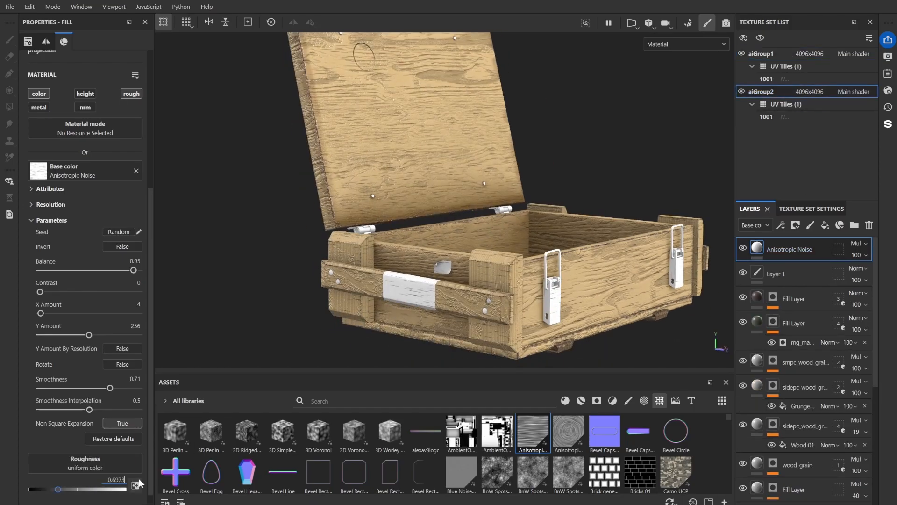
pyautogui.keyDown('alt'); pyautogui.moveTo(492, 293); pyautogui.dragTo(272, 247); pyautogui.keyUp('alt')
# Show only the Roughness channel and compare aiGroup2's Anisotropic Noise layer hidden and shown.
pyautogui.click(685, 44)
pyautogui.click(671, 114)
pyautogui.keyDown('alt'); pyautogui.moveTo(671, 114); pyautogui.dragTo(710, 130); pyautogui.keyUp('alt')
pyautogui.click(743, 248)
pyautogui.keyDown('alt'); pyautogui.moveTo(678, 244); pyautogui.dragTo(640, 245); pyautogui.keyUp('alt')
pyautogui.click(743, 248)
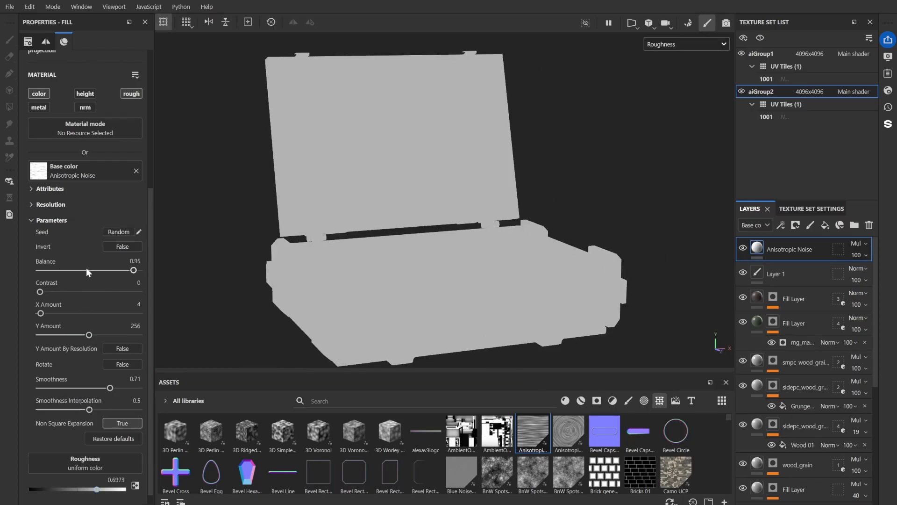
# Try several other blend modes, including Difference, on aiGroup2's Anisotropic Noise layer.
pyautogui.click(857, 244)
pyautogui.click(856, 16)
pyautogui.click(856, 243)
pyautogui.click(846, 58)
pyautogui.click(860, 245)
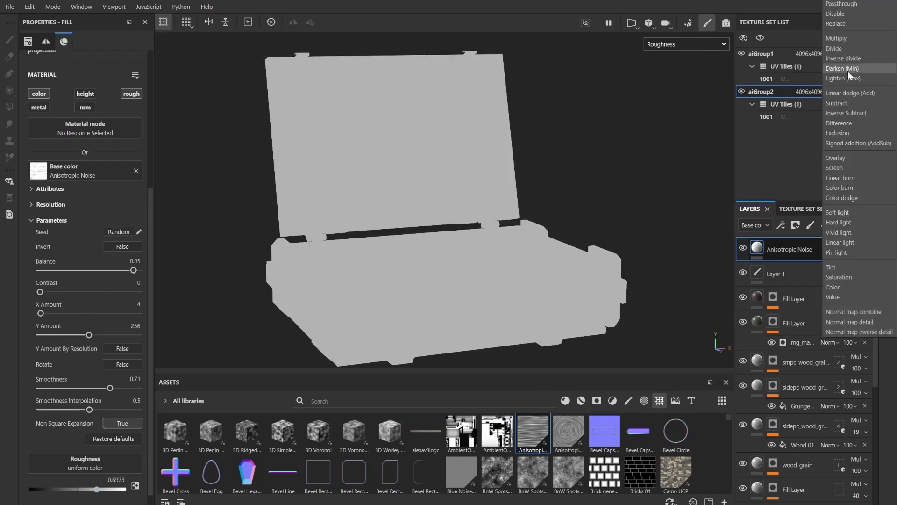
pyautogui.click(846, 113)
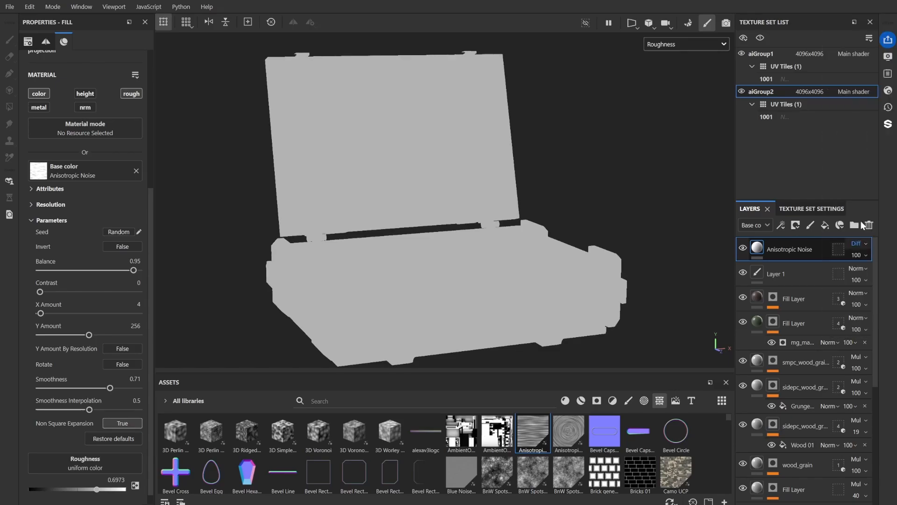
pyautogui.click(856, 243)
pyautogui.click(846, 221)
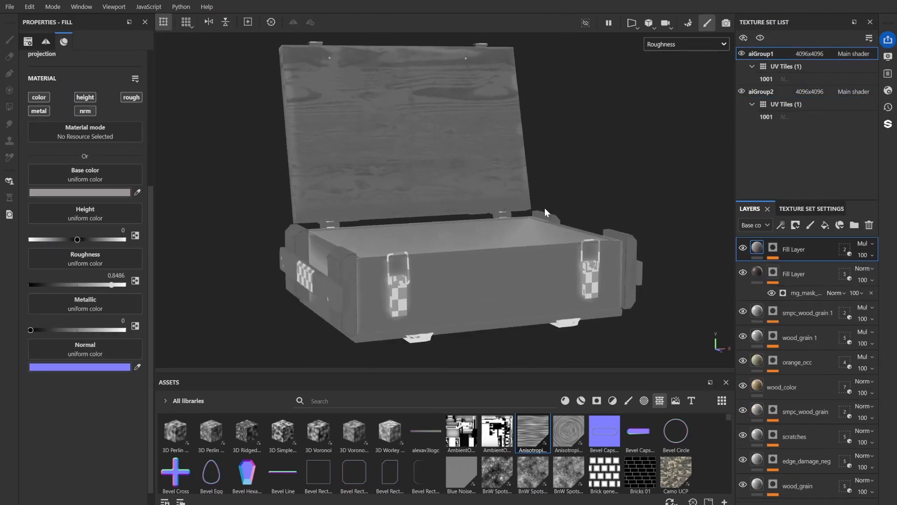
# Try Anisotropic Noise as a Multiply roughness fill in aiGroup1 with balance 0.67 and higher tiling, and remove the layer.
pyautogui.keyDown('alt'); pyautogui.moveTo(544, 213); pyautogui.dragTo(582, 290); pyautogui.keyUp('alt')
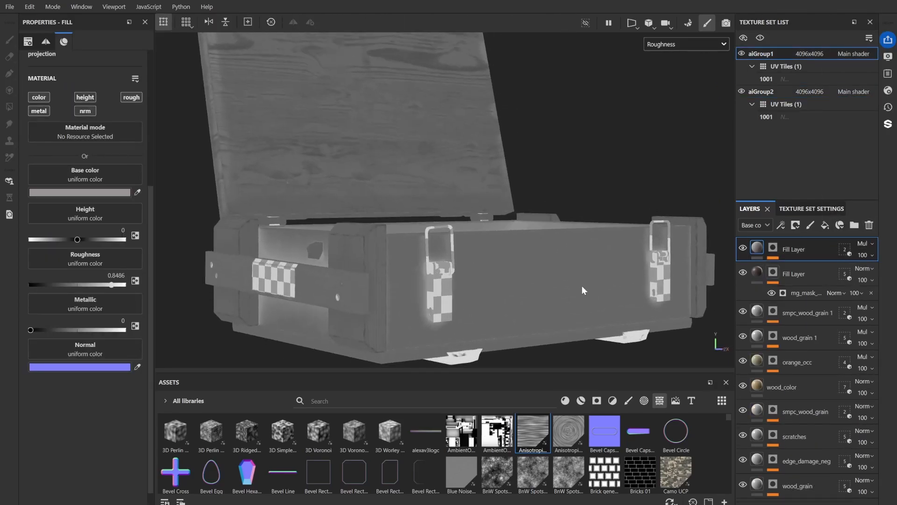
pyautogui.scroll(-1, 603, 453)
pyautogui.moveTo(533, 430); pyautogui.dragTo(796, 238)
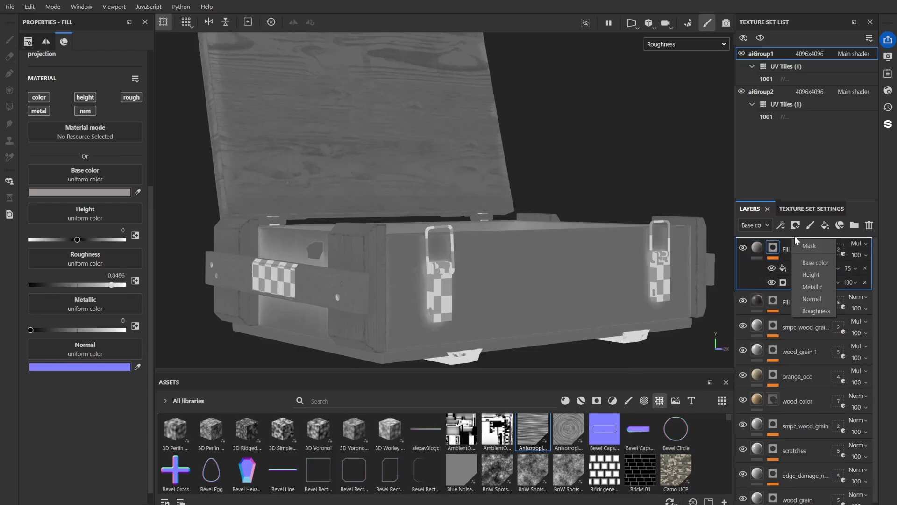
pyautogui.click(811, 311)
pyautogui.moveTo(89, 274)
pyautogui.mouseDown()
pyautogui.moveTo(114, 274)
pyautogui.moveTo(106, 274)
pyautogui.mouseUp()
pyautogui.click(859, 244)
pyautogui.click(837, 38)
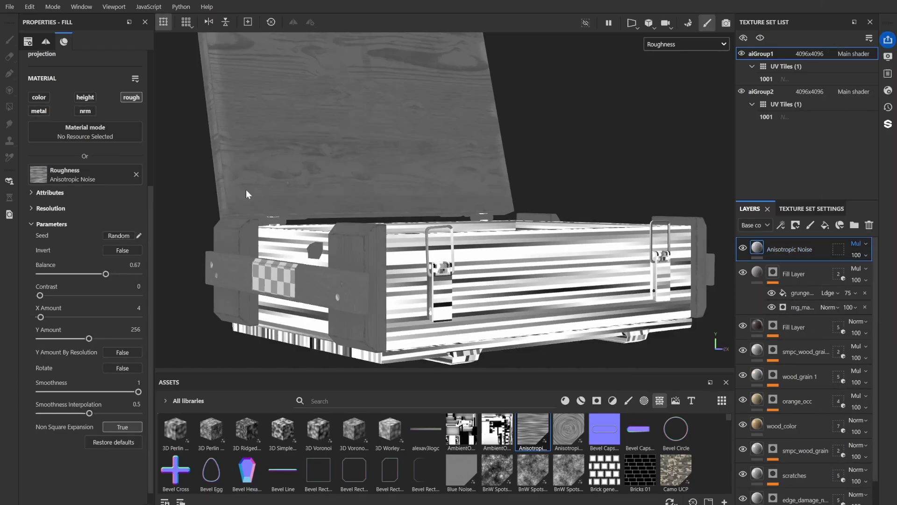
pyautogui.scroll(5, 85, 191)
pyautogui.moveTo(68, 156); pyautogui.dragTo(81, 155)
pyautogui.click(869, 225)
# Set the roughness of aiGroup1's Multiply smpc_wood_grain 1 layer to 0.373 and enable roughness at 0.8054 on wood_grain 1.
pyautogui.scroll(-2, 561, 444)
pyautogui.moveTo(584, 257)
pyautogui.keyDown('alt'); pyautogui.mouseDown()
pyautogui.moveTo(589, 277)
pyautogui.moveTo(584, 211)
pyautogui.moveTo(607, 220)
pyautogui.mouseUp(); pyautogui.keyUp('alt')
pyautogui.click(790, 327)
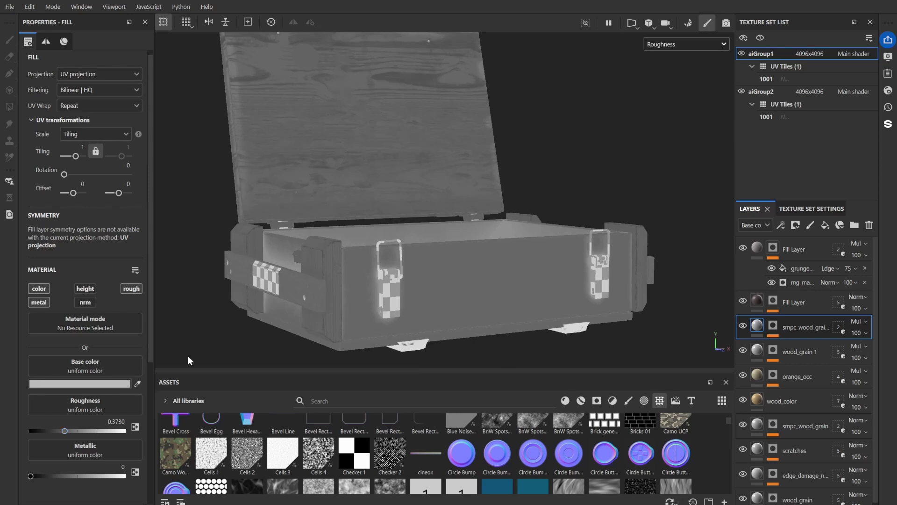
pyautogui.click(757, 93)
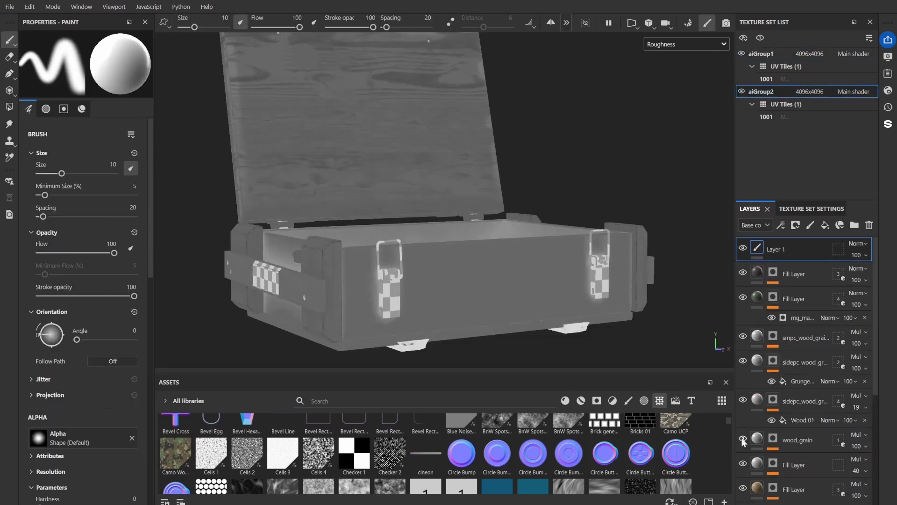
pyautogui.click(756, 439)
pyautogui.scroll(-2, 759, 373)
pyautogui.click(760, 54)
pyautogui.click(757, 323)
pyautogui.click(131, 288)
pyautogui.moveTo(58, 430)
pyautogui.mouseDown()
pyautogui.moveTo(89, 430)
pyautogui.moveTo(61, 431)
pyautogui.mouseUp()
pyautogui.press('m')
pyautogui.keyDown('alt'); pyautogui.moveTo(584, 204); pyautogui.dragTo(518, 191); pyautogui.keyUp('alt')
# Set the roughness of aiGroup2's Multiply smpc_wood_grain layer to 0.5405 while viewing the Roughness channel.
pyautogui.click(685, 44)
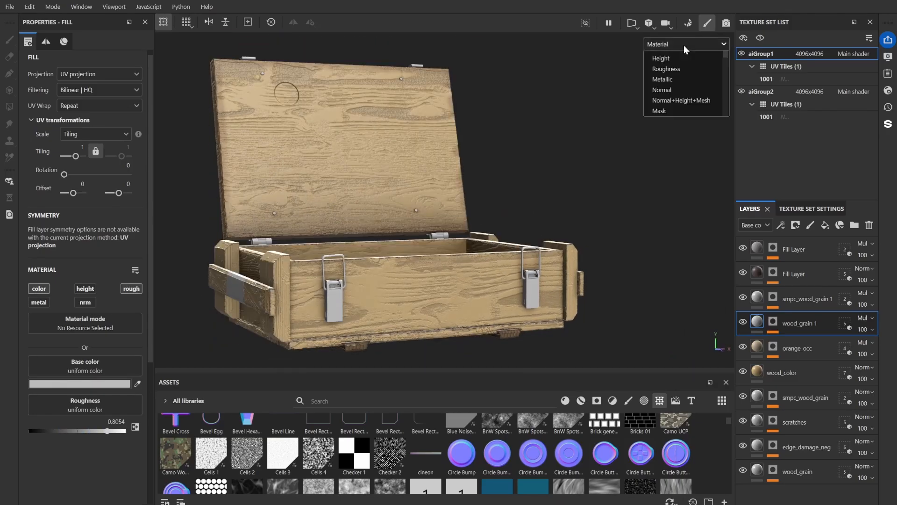
pyautogui.click(661, 66)
pyautogui.click(761, 92)
pyautogui.click(757, 440)
pyautogui.keyDown('alt'); pyautogui.moveTo(421, 210); pyautogui.dragTo(507, 192); pyautogui.keyUp('alt')
pyautogui.click(757, 336)
pyautogui.moveTo(70, 430); pyautogui.dragTo(80, 429)
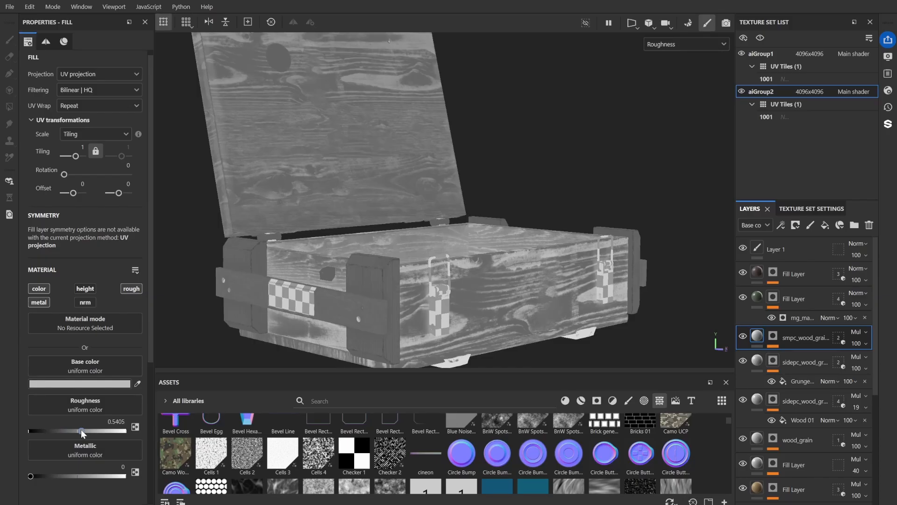
pyautogui.keyDown('alt'); pyautogui.moveTo(355, 243); pyautogui.dragTo(439, 248); pyautogui.keyUp('alt')
# Set the roughness of aiGroup2's upper sidepc_wood_grain layer to 0.4919 and return to the full material view.
pyautogui.moveTo(88, 429); pyautogui.dragTo(82, 430)
pyautogui.keyDown('alt'); pyautogui.moveTo(621, 247); pyautogui.dragTo(420, 276); pyautogui.keyUp('alt')
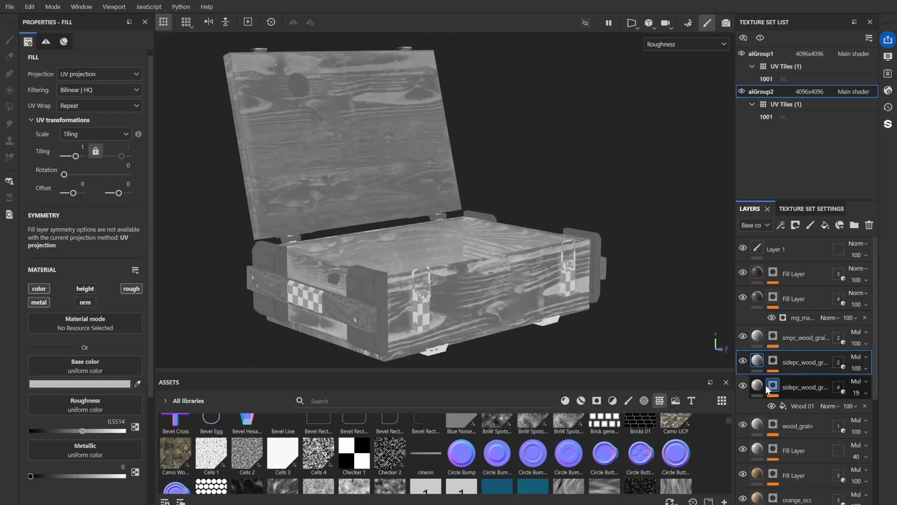
pyautogui.moveTo(74, 430); pyautogui.dragTo(76, 429)
pyautogui.click(783, 360)
pyautogui.press('m')
# Compare the crate with the aiGroup2 texture set hidden and shown, and inspect its back.
pyautogui.keyDown('alt'); pyautogui.moveTo(597, 213); pyautogui.dragTo(547, 223); pyautogui.keyUp('alt')
pyautogui.scroll(1, 700, 449)
pyautogui.click(742, 91)
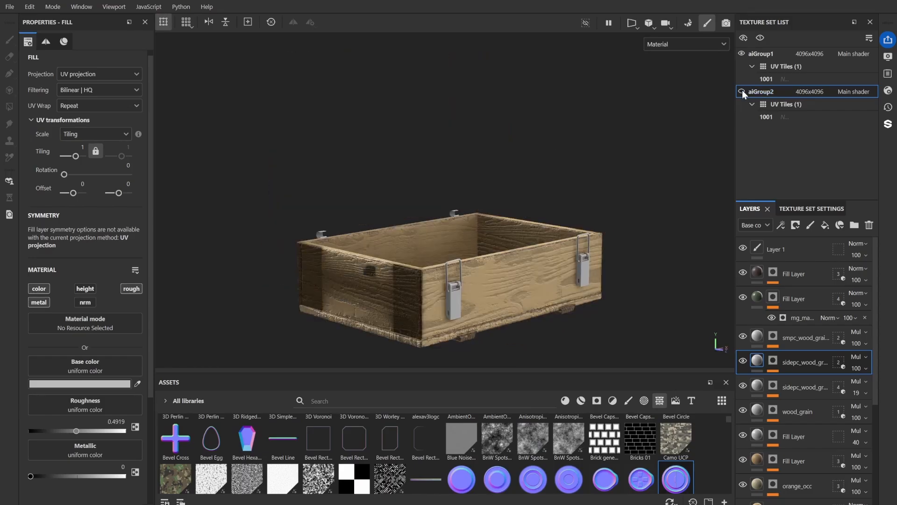
pyautogui.click(742, 91)
pyautogui.keyDown('alt'); pyautogui.moveTo(341, 247); pyautogui.dragTo(544, 250); pyautogui.keyUp('alt')
# Add Dirt Gradient as a Multiply base color fill atop aiGroup2 with tiling 2.23, balance 0.68 and roughness 0.6541.
pyautogui.scroll(-5, 512, 452)
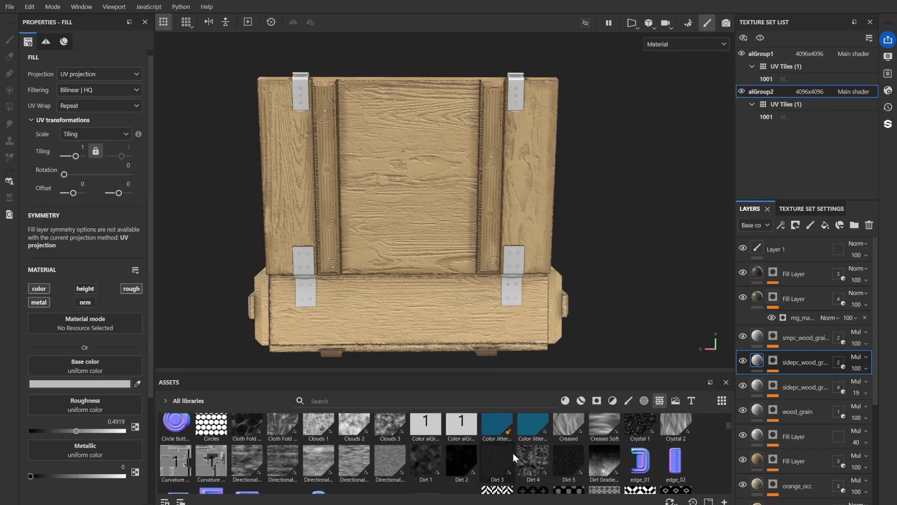
pyautogui.moveTo(803, 254); pyautogui.dragTo(808, 261)
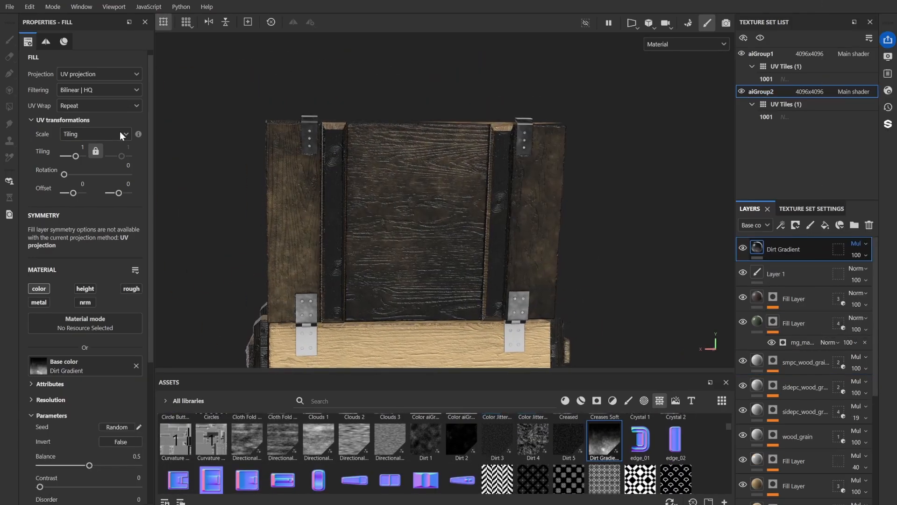
pyautogui.moveTo(76, 155); pyautogui.dragTo(76, 156)
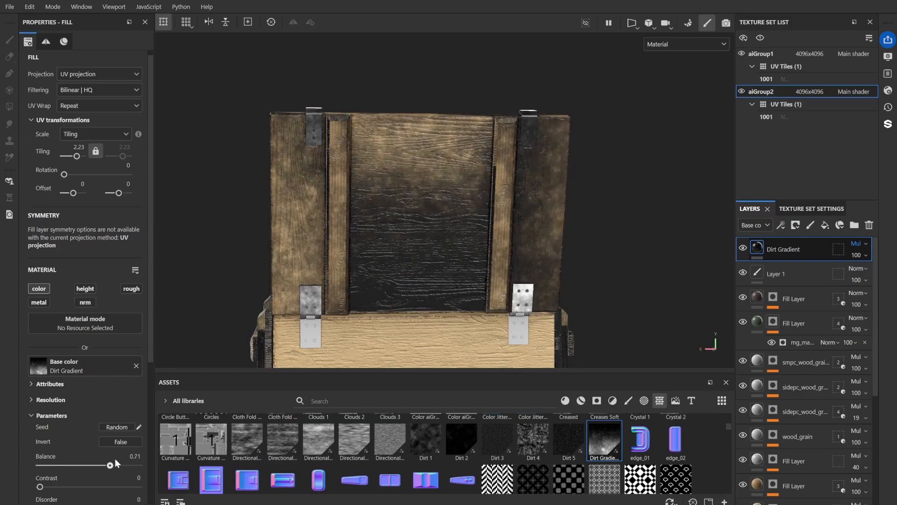
pyautogui.moveTo(89, 465); pyautogui.dragTo(106, 464)
pyautogui.scroll(-3, 134, 212)
pyautogui.scroll(-2, 108, 388)
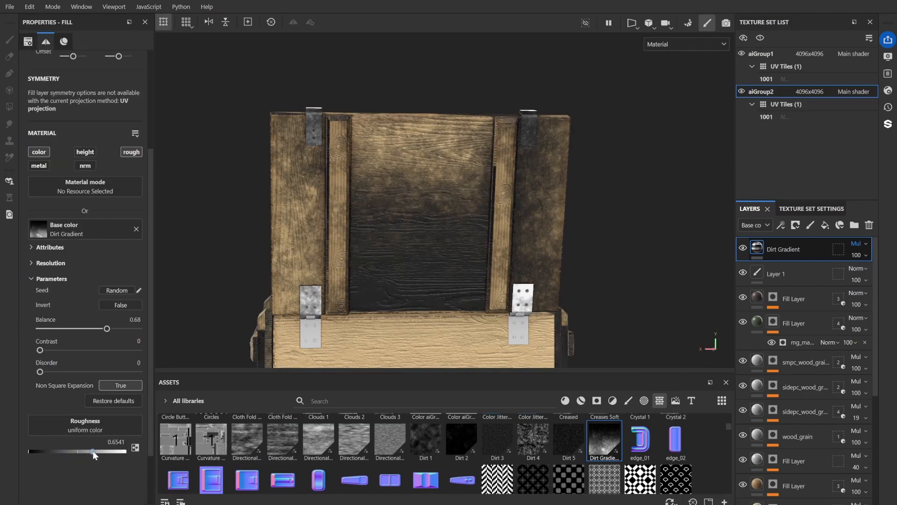
# Lower the Dirt Gradient layer's balance to 0.46, try a different opacity, and delete the layer.
pyautogui.moveTo(107, 329); pyautogui.dragTo(85, 329)
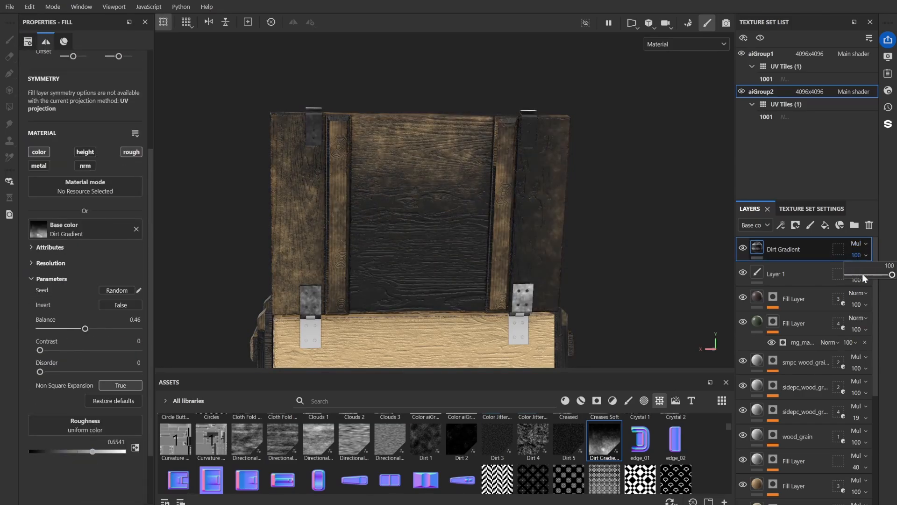
pyautogui.moveTo(862, 274); pyautogui.dragTo(878, 274)
pyautogui.keyDown('alt'); pyautogui.moveTo(644, 219); pyautogui.dragTo(463, 233); pyautogui.keyUp('alt')
pyautogui.scroll(1, 444, 233)
pyautogui.press('Delete')
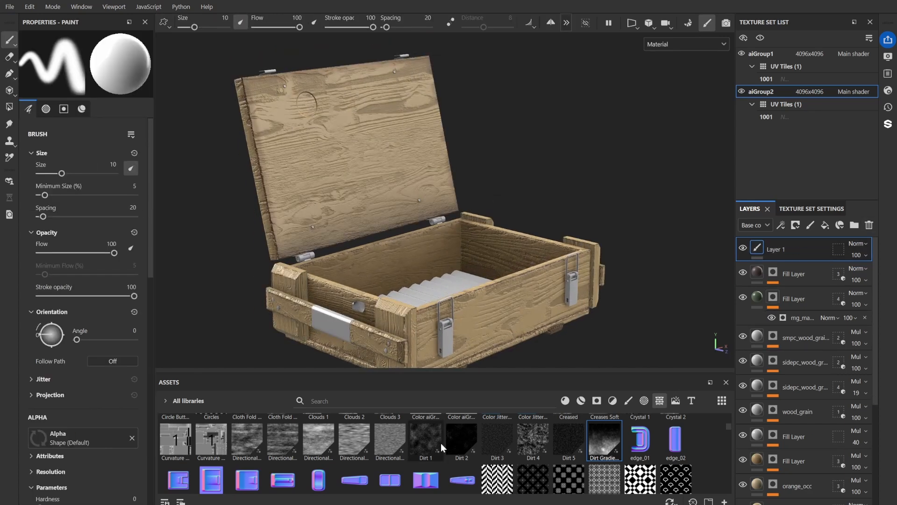
# Add the Fractal Sum Base texture as a roughness fill layer at the top of aiGroup2 with balance 0.64.
pyautogui.scroll(-4, 441, 442)
pyautogui.moveTo(607, 440); pyautogui.dragTo(616, 412)
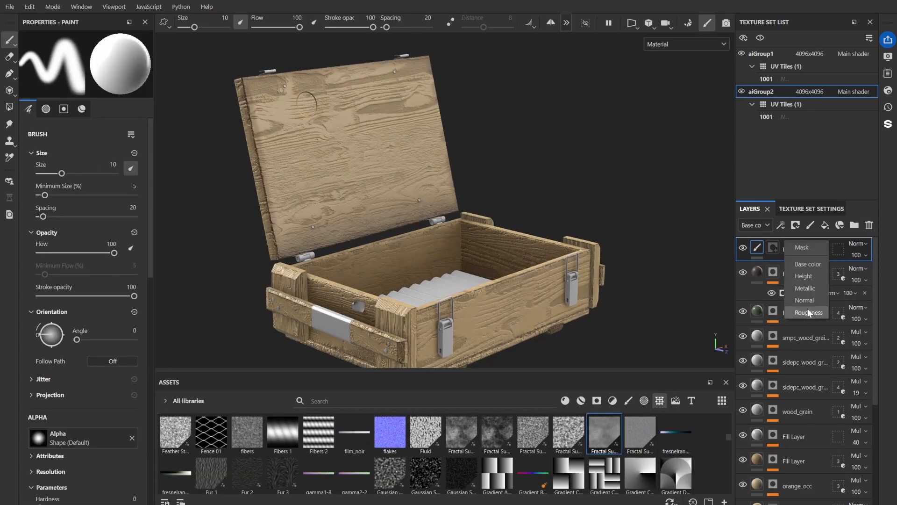
pyautogui.click(808, 311)
pyautogui.keyDown('alt'); pyautogui.moveTo(593, 192); pyautogui.dragTo(299, 187); pyautogui.keyUp('alt')
pyautogui.scroll(3, 84, 135)
pyautogui.moveTo(90, 442); pyautogui.dragTo(110, 442)
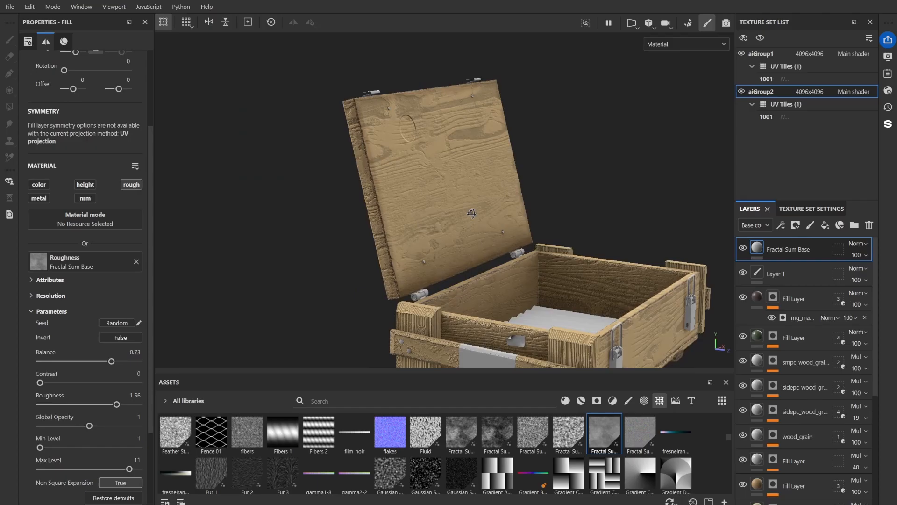
pyautogui.keyDown('alt'); pyautogui.moveTo(654, 269); pyautogui.dragTo(709, 268); pyautogui.keyUp('alt')
pyautogui.moveTo(92, 364); pyautogui.dragTo(103, 362)
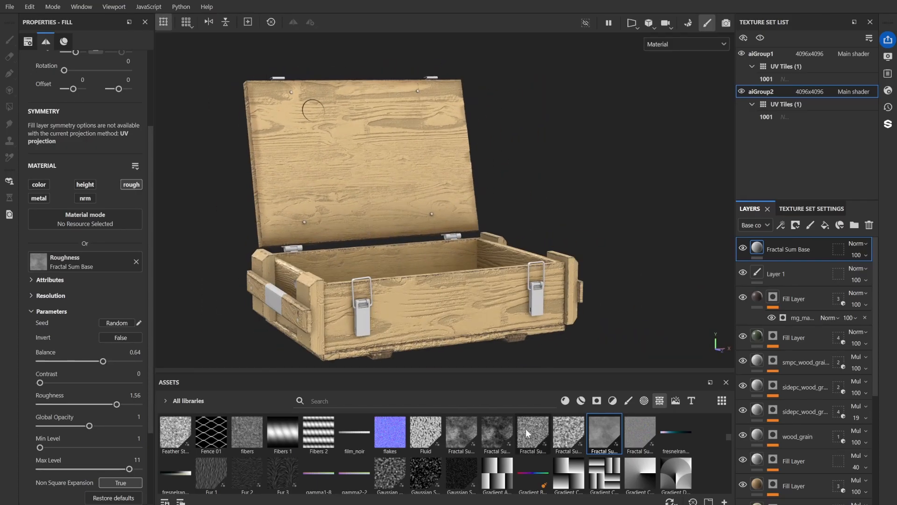
# Add Grunge Concrete as a Multiply base color fill atop aiGroup2 with balance 0.82, contrast 0.19 and base noisiness 0.21.
pyautogui.scroll(-10, 693, 452)
pyautogui.scroll(-15, 694, 449)
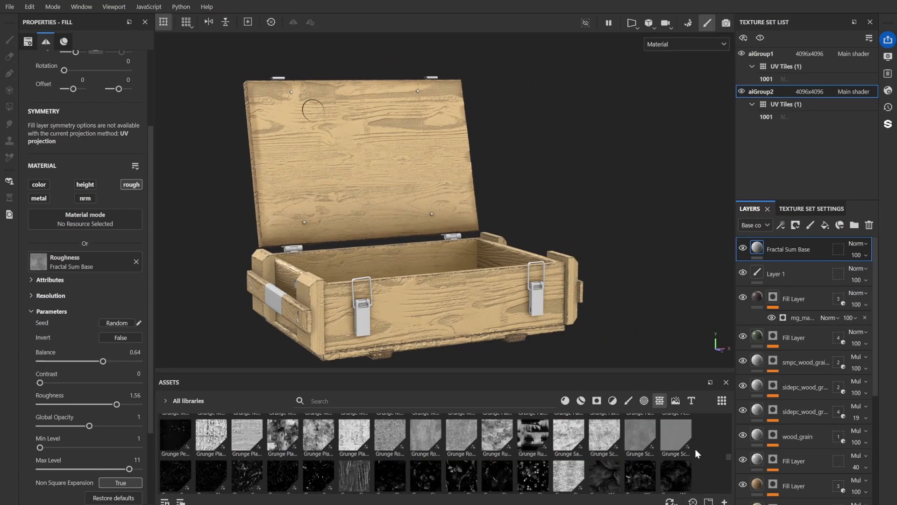
pyautogui.scroll(15, 695, 447)
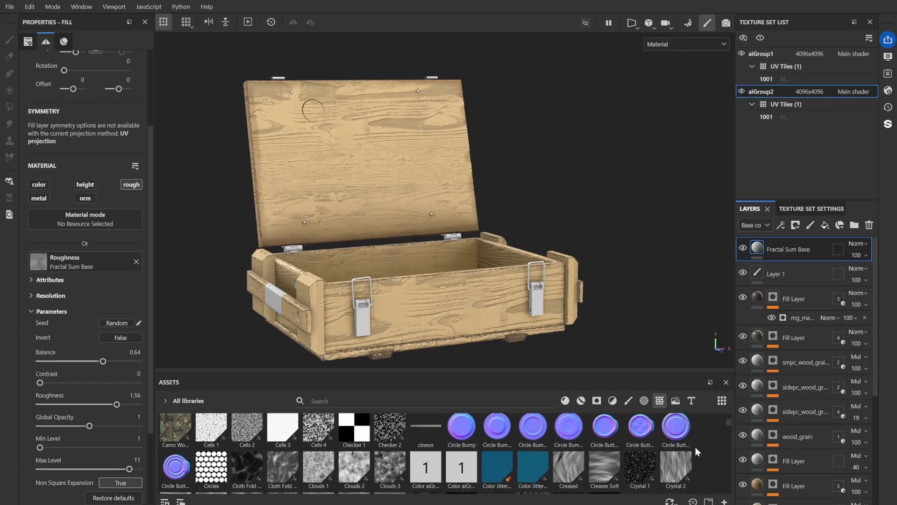
pyautogui.scroll(-5, 695, 446)
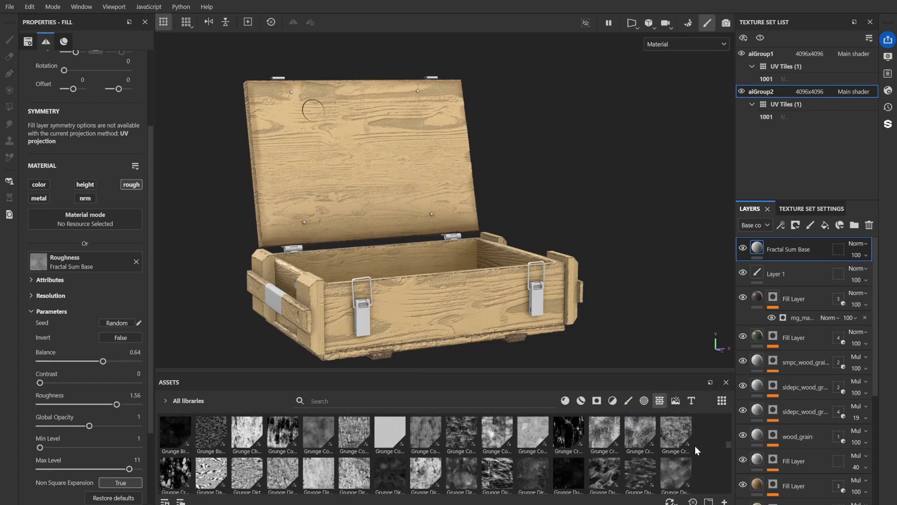
pyautogui.moveTo(316, 426); pyautogui.dragTo(794, 249)
pyautogui.moveTo(795, 250); pyautogui.dragTo(794, 247)
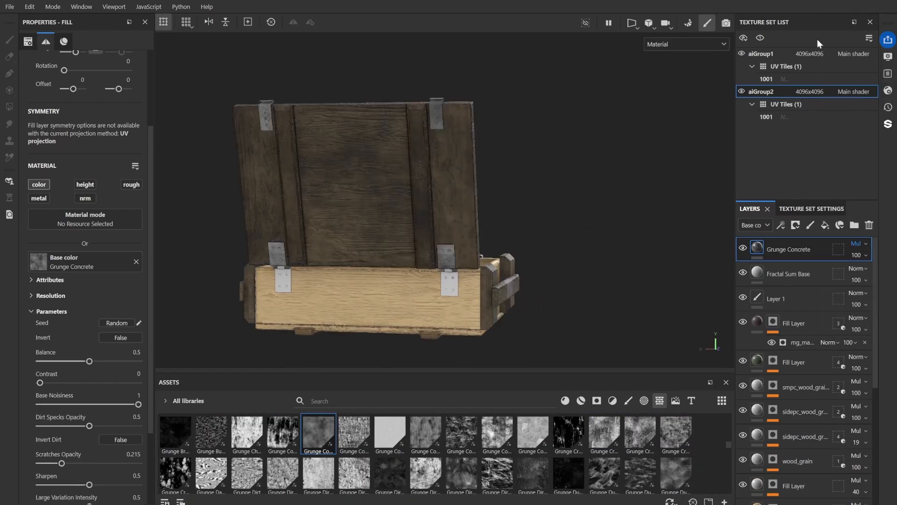
pyautogui.moveTo(88, 361); pyautogui.dragTo(119, 362)
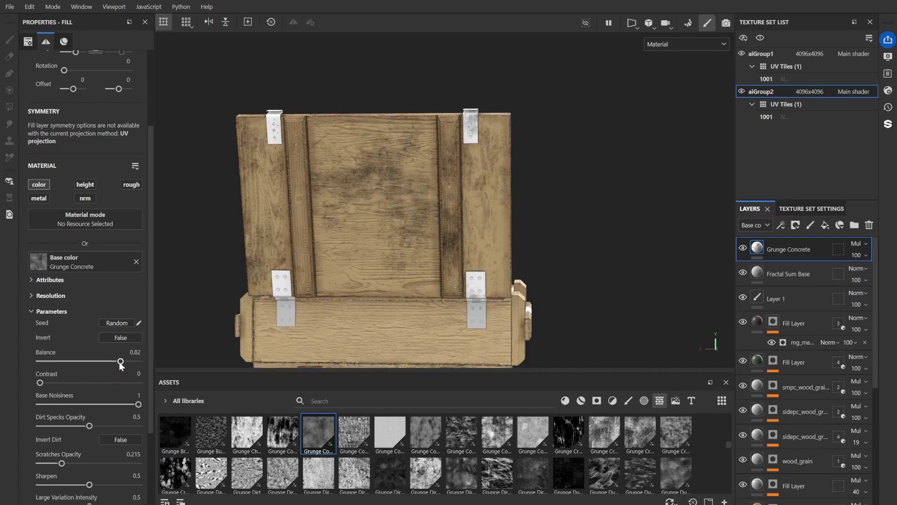
pyautogui.moveTo(138, 404); pyautogui.dragTo(59, 383)
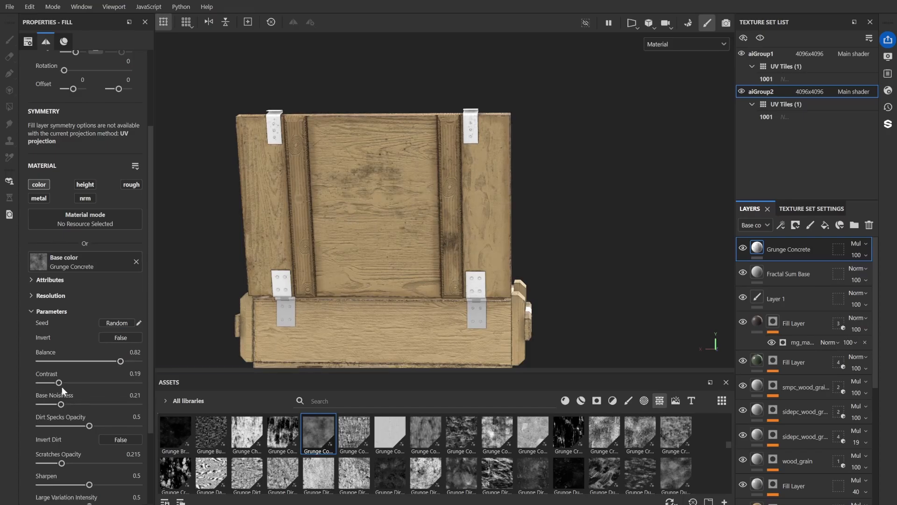
# Set the Grunge Concrete layer's scratches opacity to 0.38.
pyautogui.moveTo(62, 463); pyautogui.dragTo(77, 463)
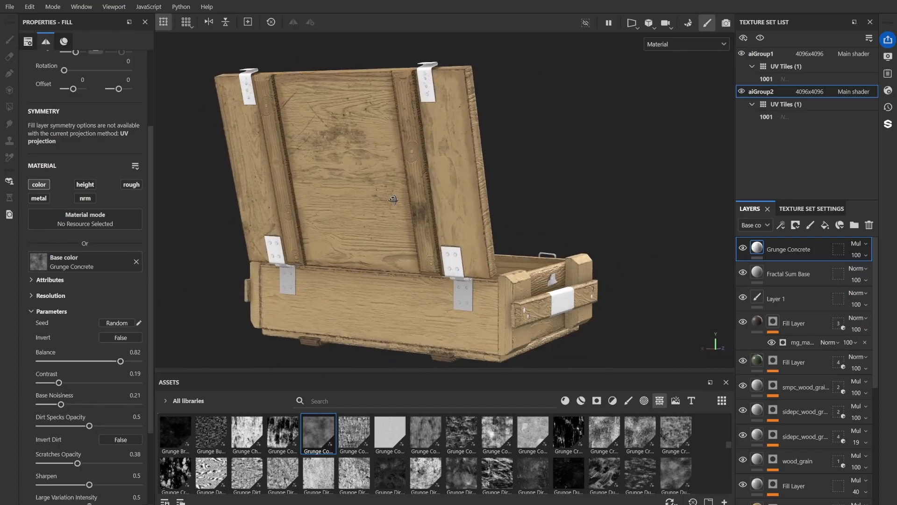
pyautogui.scroll(-10, 505, 466)
pyautogui.scroll(-3, 118, 377)
pyautogui.keyDown('alt'); pyautogui.moveTo(551, 234); pyautogui.dragTo(472, 248); pyautogui.keyUp('alt')
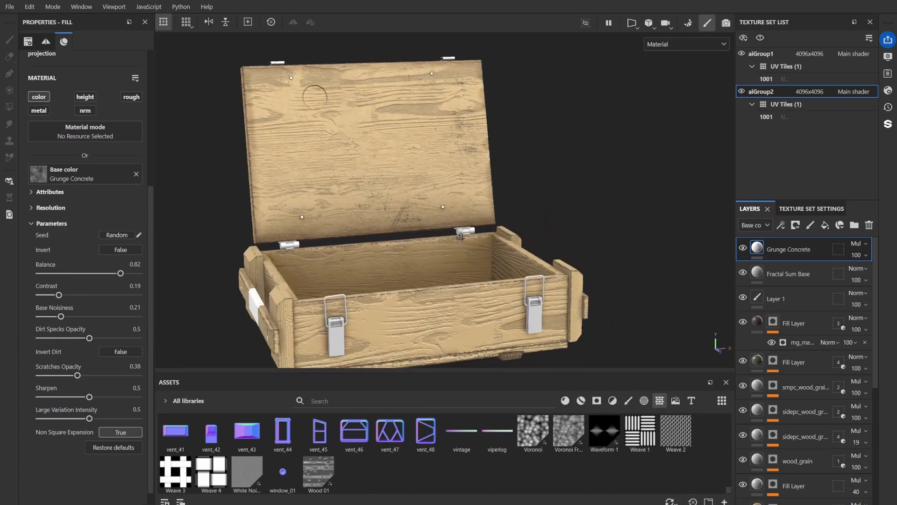
# Add Clouds 2 as a Multiply base color fill atop aiGroup2 with tiling 0.42, balance 0.6 and opacity 64.
pyautogui.scroll(10, 711, 455)
pyautogui.click(327, 401)
pyautogui.write('clou')
pyautogui.moveTo(283, 431); pyautogui.dragTo(380, 380)
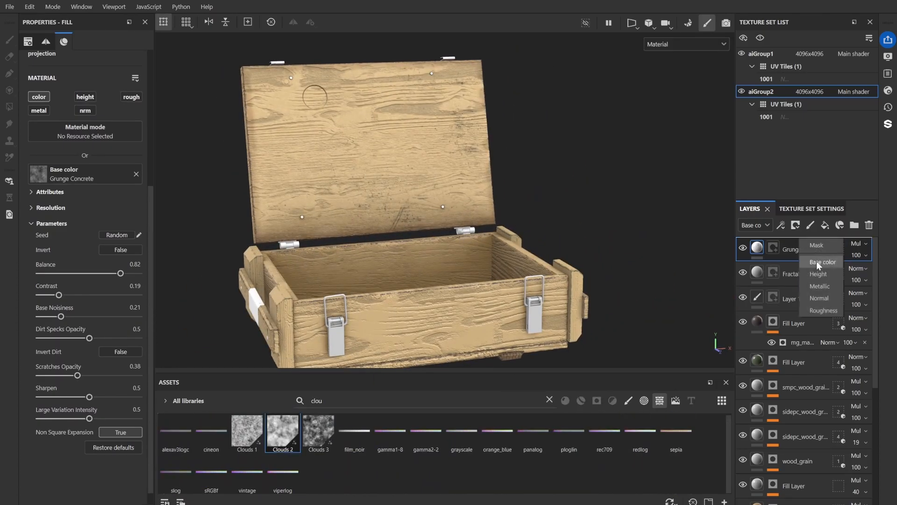
pyautogui.moveTo(817, 261); pyautogui.dragTo(816, 260)
pyautogui.scroll(3, 77, 114)
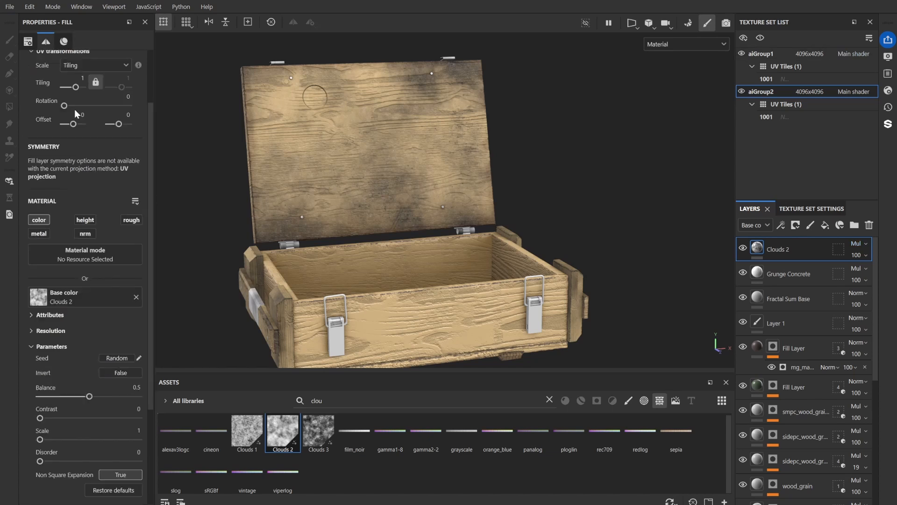
pyautogui.moveTo(75, 87); pyautogui.dragTo(75, 87)
pyautogui.moveTo(89, 396); pyautogui.dragTo(99, 396)
pyautogui.scroll(1, 45, 260)
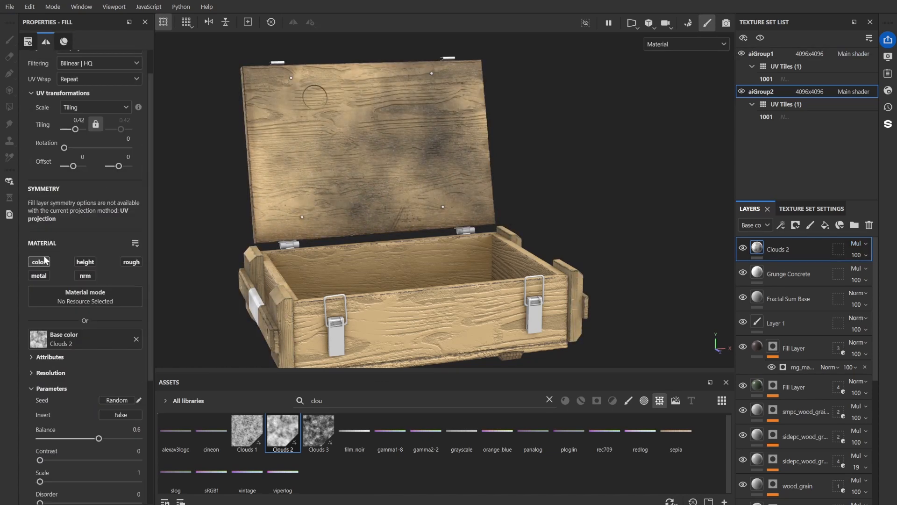
pyautogui.click(857, 256)
pyautogui.moveTo(892, 275); pyautogui.dragTo(874, 275)
pyautogui.moveTo(416, 206)
pyautogui.keyDown('alt'); pyautogui.mouseDown()
pyautogui.moveTo(561, 192)
pyautogui.moveTo(416, 220)
pyautogui.mouseUp(); pyautogui.keyUp('alt')
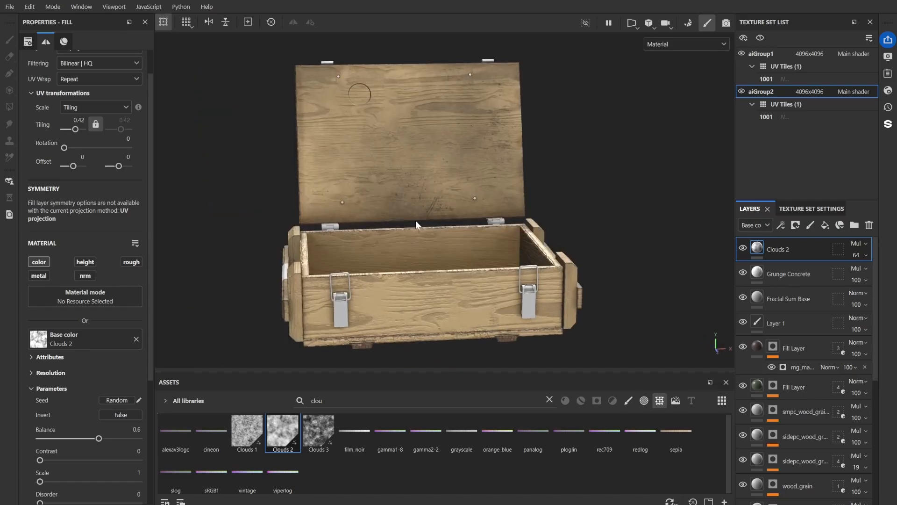
# Add Directional Noise 3 as a Multiply base color fill atop aiGroup1 with tiling 6.91 and a high balance.
pyautogui.click(760, 54)
pyautogui.click(549, 399)
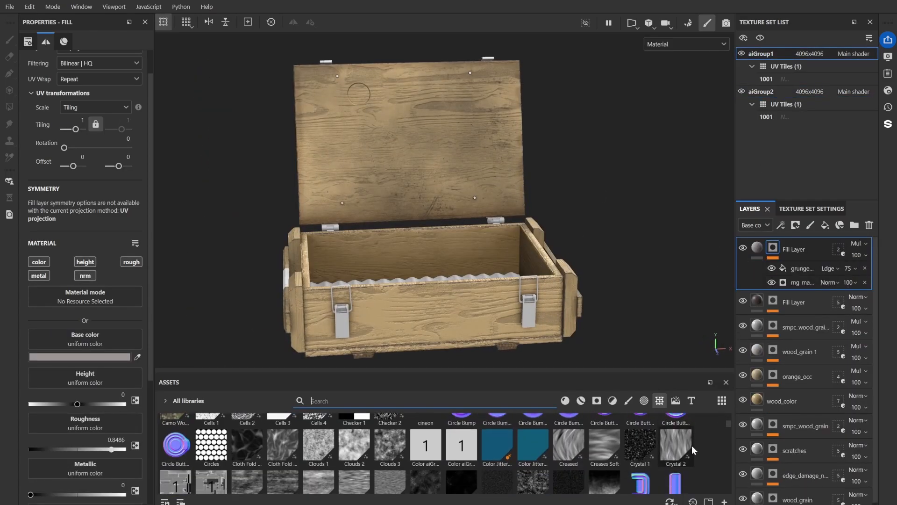
pyautogui.scroll(-2, 696, 444)
pyautogui.scroll(1, 701, 440)
pyautogui.moveTo(318, 457); pyautogui.dragTo(794, 245)
pyautogui.moveTo(70, 416); pyautogui.dragTo(140, 417)
pyautogui.click(859, 244)
pyautogui.click(847, 50)
pyautogui.keyDown('alt'); pyautogui.moveTo(502, 190); pyautogui.dragTo(532, 184); pyautogui.keyUp('alt')
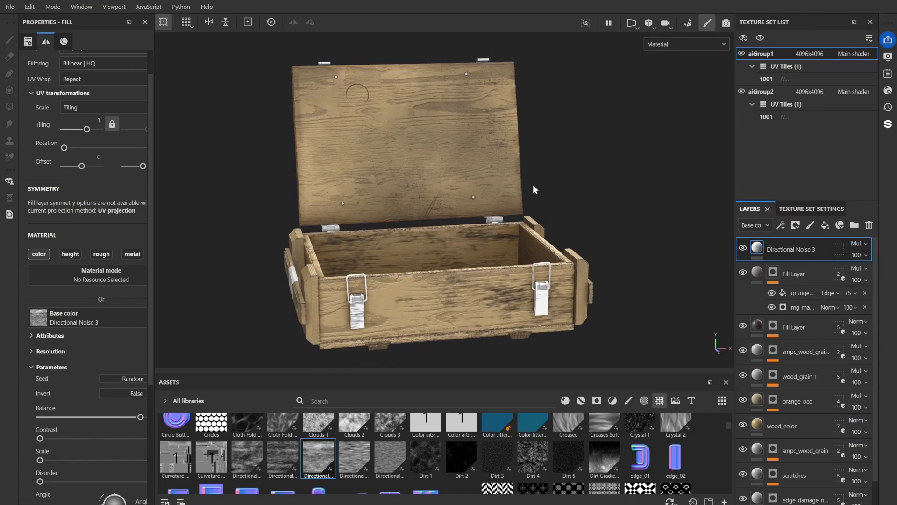
pyautogui.moveTo(87, 129); pyautogui.dragTo(92, 131)
pyautogui.moveTo(140, 416); pyautogui.dragTo(145, 418)
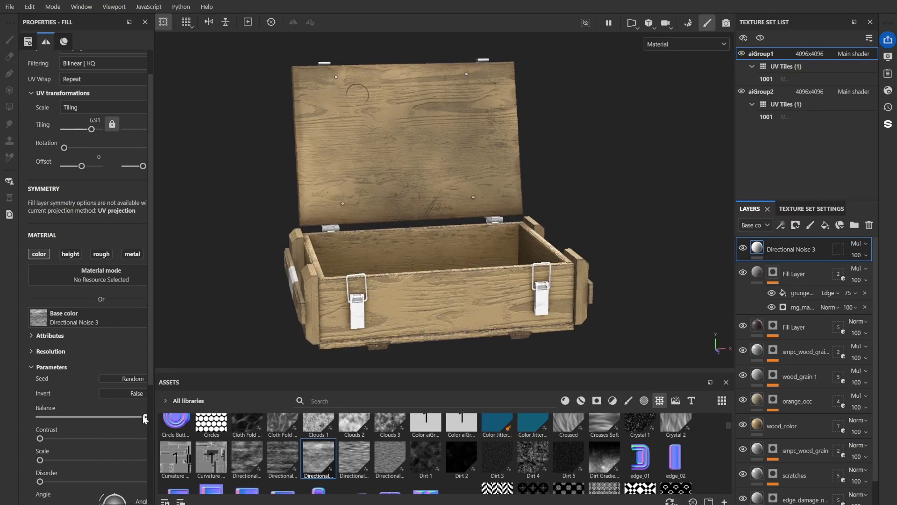
# Enable the roughness channel on the Directional Noise 3 layer and raise its uniform roughness.
pyautogui.click(101, 254)
pyautogui.scroll(-6, 86, 394)
pyautogui.moveTo(66, 453); pyautogui.dragTo(114, 453)
# Using the Roughness channel view, place aiGroup2's Fractal Sum Base layer directly above wood_color with balance 0.4 and tiling 4.75.
pyautogui.click(686, 44)
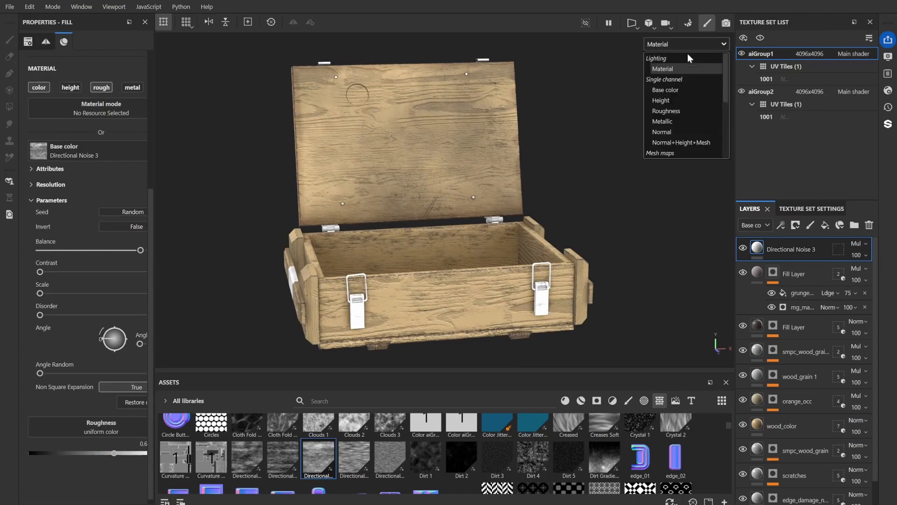
pyautogui.click(670, 111)
pyautogui.click(785, 88)
pyautogui.moveTo(778, 249); pyautogui.dragTo(787, 282)
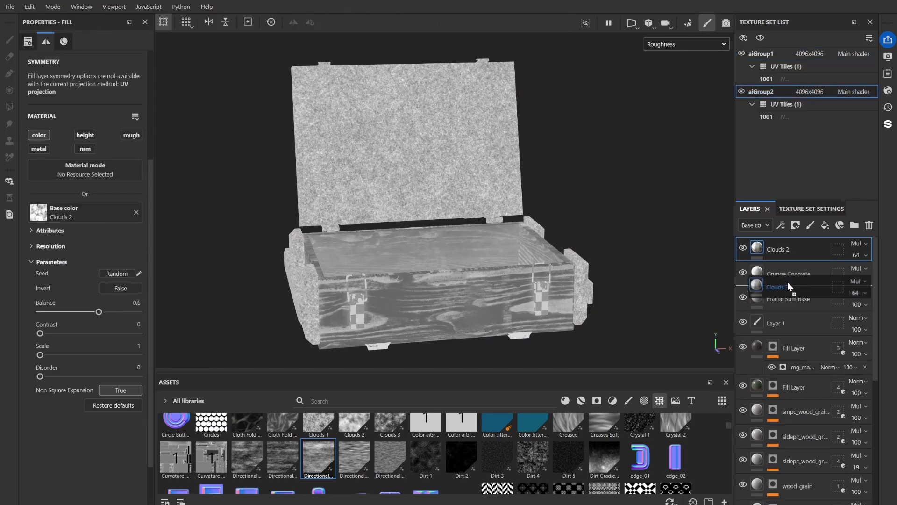
pyautogui.moveTo(794, 432); pyautogui.dragTo(792, 421)
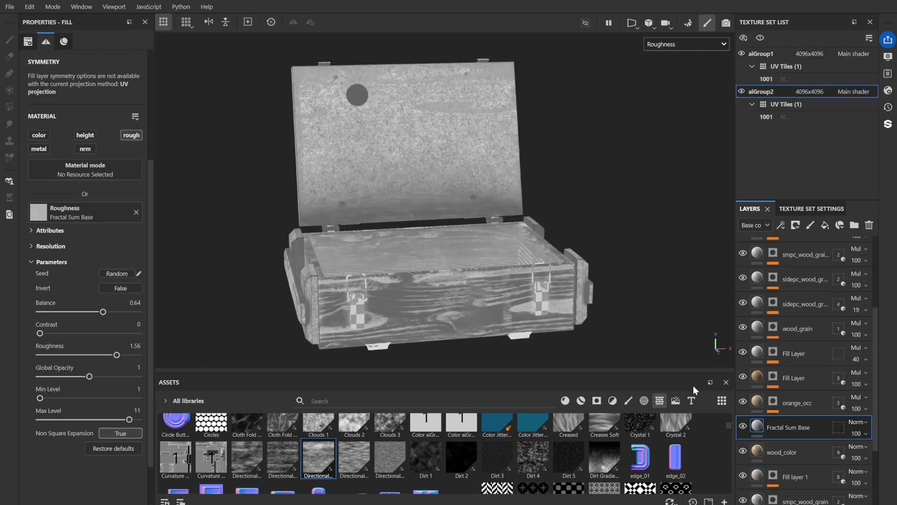
pyautogui.moveTo(103, 311); pyautogui.dragTo(79, 312)
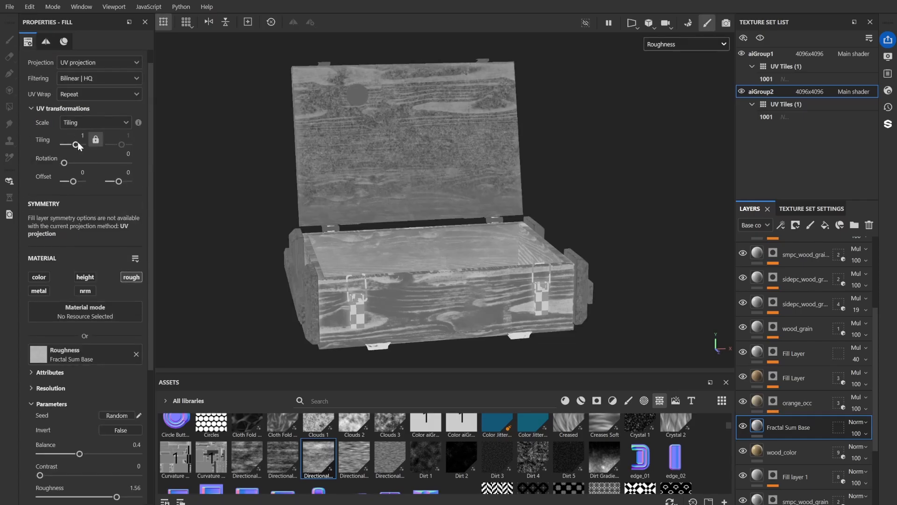
pyautogui.press('m')
# Set the roughness of the wood_grain layer in aiGroup2 to 0.8270.
pyautogui.keyDown('alt'); pyautogui.moveTo(518, 158); pyautogui.dragTo(418, 160); pyautogui.keyUp('alt')
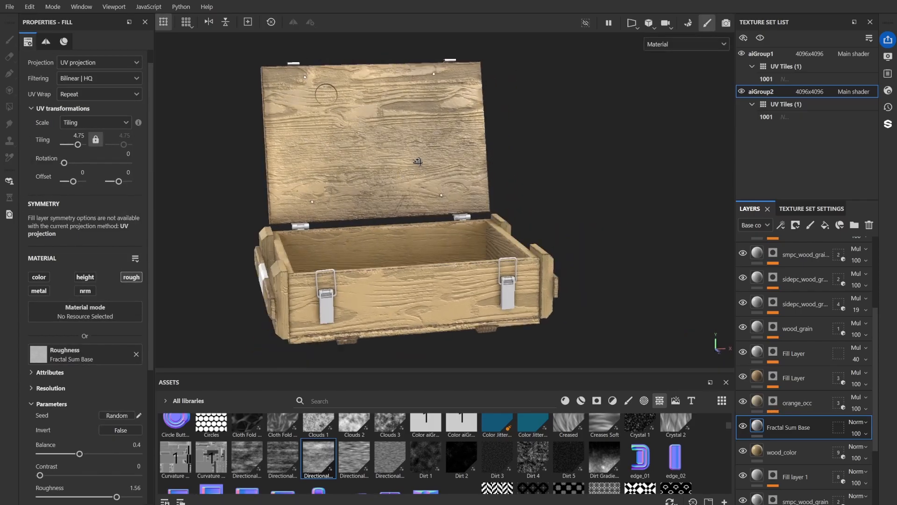
pyautogui.keyDown('shift'); pyautogui.moveTo(419, 160); pyautogui.dragTo(505, 154, button='right'); pyautogui.keyUp('shift')
pyautogui.moveTo(90, 419); pyautogui.dragTo(109, 419)
pyautogui.keyDown('alt'); pyautogui.moveTo(355, 224); pyautogui.dragTo(342, 243); pyautogui.keyUp('alt')
# Search the smart masks for "scra" and make aiGroup1 the active texture set.
pyautogui.click(322, 401)
pyautogui.write('scra')
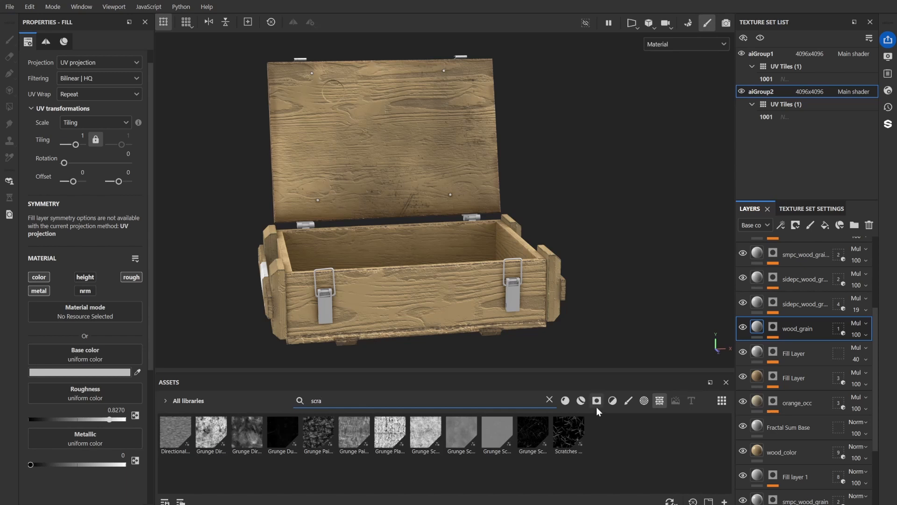
pyautogui.click(760, 54)
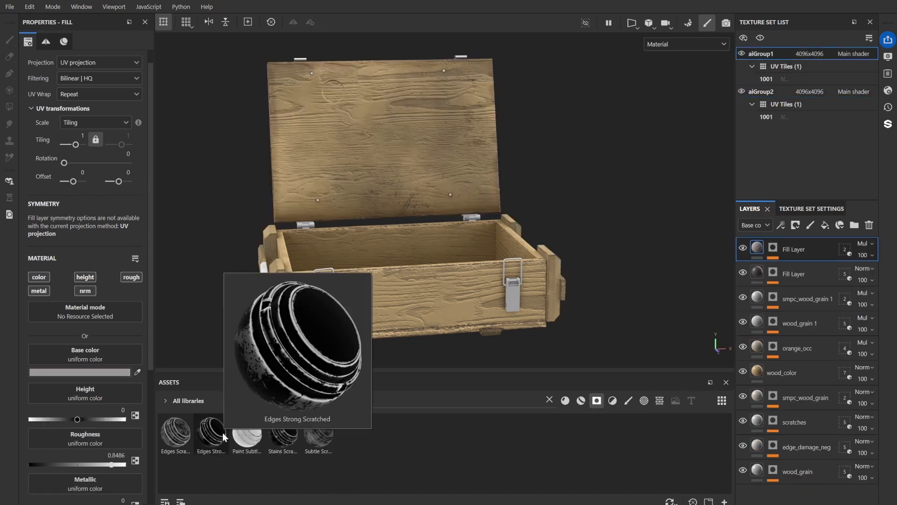
# Add a fill layer with the Edges Scratched smart mask to aiGroup1 and copy it to the top of aiGroup2.
pyautogui.moveTo(175, 432); pyautogui.dragTo(374, 159)
pyautogui.hotkey('ctrl', 'c')
pyautogui.click(794, 91)
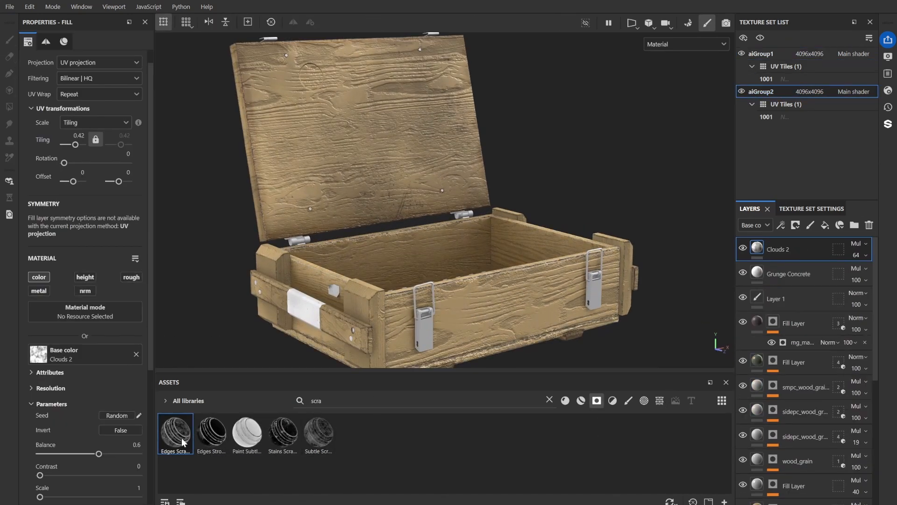
pyautogui.hotkey('ctrl', 'v')
# Try grunge amount 0.73 and a lower wear level on the Metal Edge Wear mask, and delete its fill layer from aiGroup2.
pyautogui.keyDown('alt'); pyautogui.moveTo(327, 201); pyautogui.dragTo(607, 210); pyautogui.keyUp('alt')
pyautogui.click(802, 282)
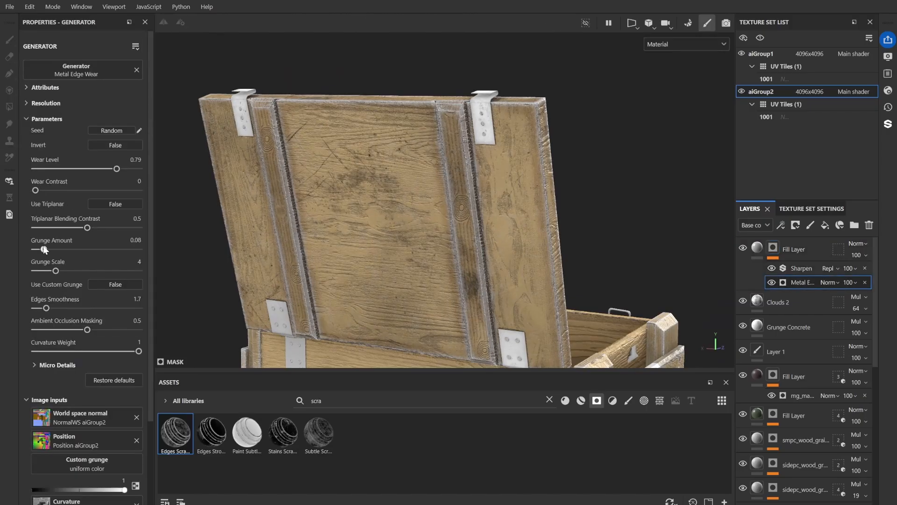
pyautogui.moveTo(44, 248); pyautogui.dragTo(110, 248)
pyautogui.moveTo(56, 271)
pyautogui.mouseDown()
pyautogui.moveTo(76, 270)
pyautogui.moveTo(56, 271)
pyautogui.mouseUp()
pyautogui.moveTo(117, 168); pyautogui.dragTo(62, 169)
pyautogui.keyDown('alt'); pyautogui.moveTo(265, 189); pyautogui.dragTo(469, 166, button='right'); pyautogui.keyUp('alt')
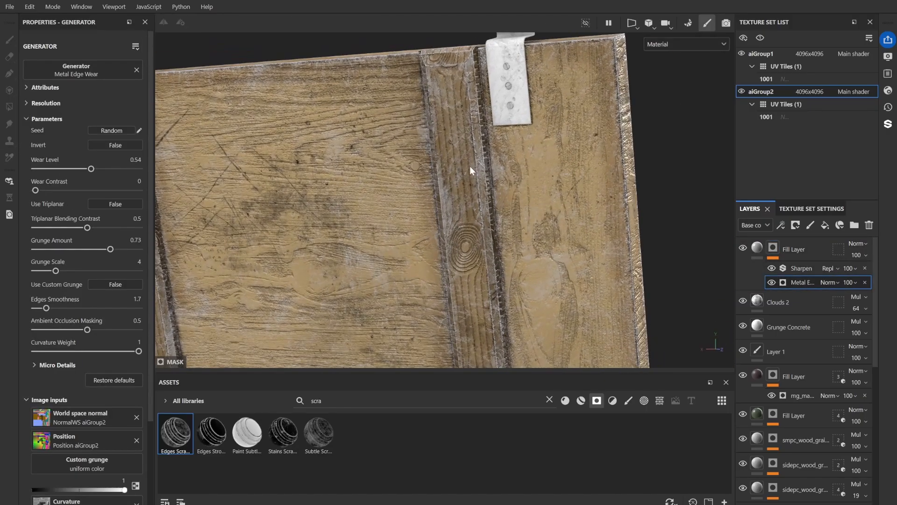
pyautogui.keyDown('alt'); pyautogui.moveTo(470, 167); pyautogui.dragTo(444, 158, button='middle'); pyautogui.keyUp('alt')
pyautogui.moveTo(91, 168); pyautogui.dragTo(82, 168)
pyautogui.keyDown('alt'); pyautogui.moveTo(568, 280); pyautogui.dragTo(446, 257, button='right'); pyautogui.keyUp('alt')
pyautogui.keyDown('alt'); pyautogui.moveTo(446, 257); pyautogui.dragTo(446, 192, button='middle'); pyautogui.keyUp('alt')
pyautogui.click(794, 249)
pyautogui.press('Delete')
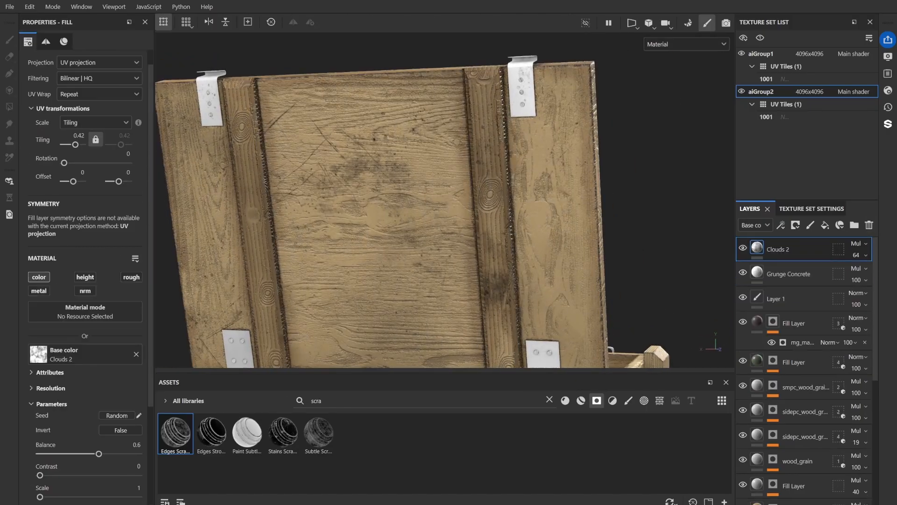
# Add a fill layer with the Edges Strong Scratched smart mask atop aiGroup2, with global balance 0.98 and grunge texture balance 0.16.
pyautogui.moveTo(212, 433); pyautogui.dragTo(794, 243)
pyautogui.keyDown('alt'); pyautogui.moveTo(574, 255); pyautogui.dragTo(584, 237, button='middle'); pyautogui.keyUp('alt')
pyautogui.click(800, 267)
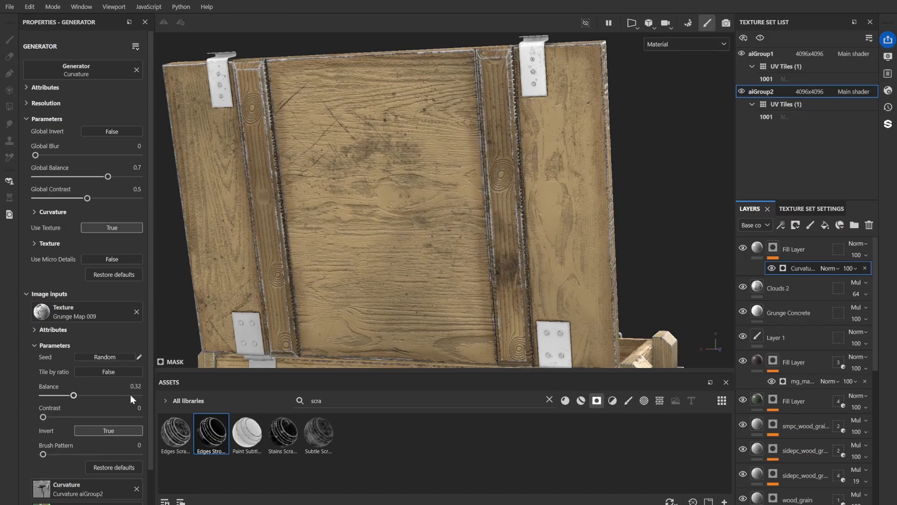
pyautogui.moveTo(131, 394); pyautogui.dragTo(58, 395)
pyautogui.keyDown('alt'); pyautogui.moveTo(299, 182); pyautogui.dragTo(373, 191); pyautogui.keyUp('alt')
pyautogui.keyDown('alt'); pyautogui.moveTo(374, 192); pyautogui.dragTo(435, 200, button='right'); pyautogui.keyUp('alt')
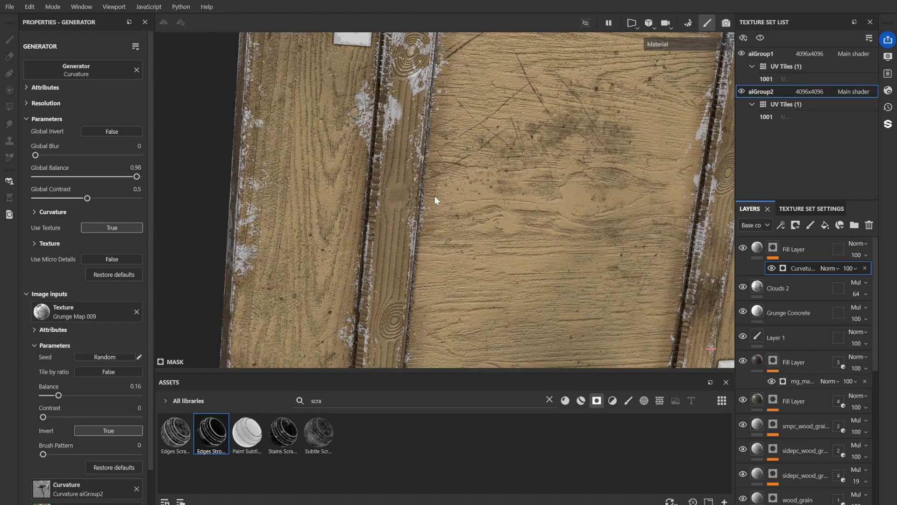
pyautogui.keyDown('alt'); pyautogui.moveTo(434, 200); pyautogui.dragTo(439, 213, button='middle'); pyautogui.keyUp('alt')
pyautogui.keyDown('alt'); pyautogui.moveTo(439, 213); pyautogui.dragTo(346, 169, button='right'); pyautogui.keyUp('alt')
pyautogui.keyDown('alt'); pyautogui.moveTo(347, 168); pyautogui.dragTo(402, 189); pyautogui.keyUp('alt')
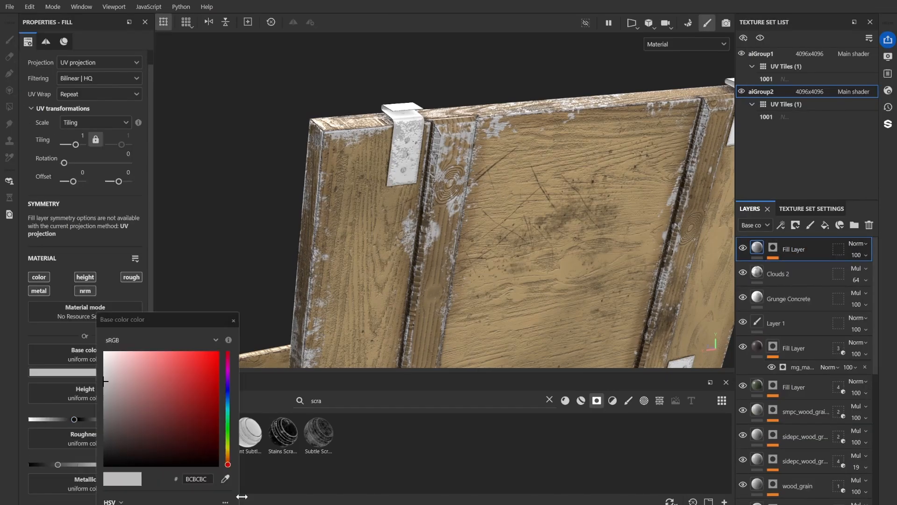
# Give the edge-scratch fill layer a light tan-brown base color and height -0.0595, and copy it to the top of aiGroup1.
pyautogui.click(153, 406)
pyautogui.keyDown('alt'); pyautogui.moveTo(444, 201); pyautogui.dragTo(607, 200); pyautogui.keyUp('alt')
pyautogui.scroll(-3, 491, 201)
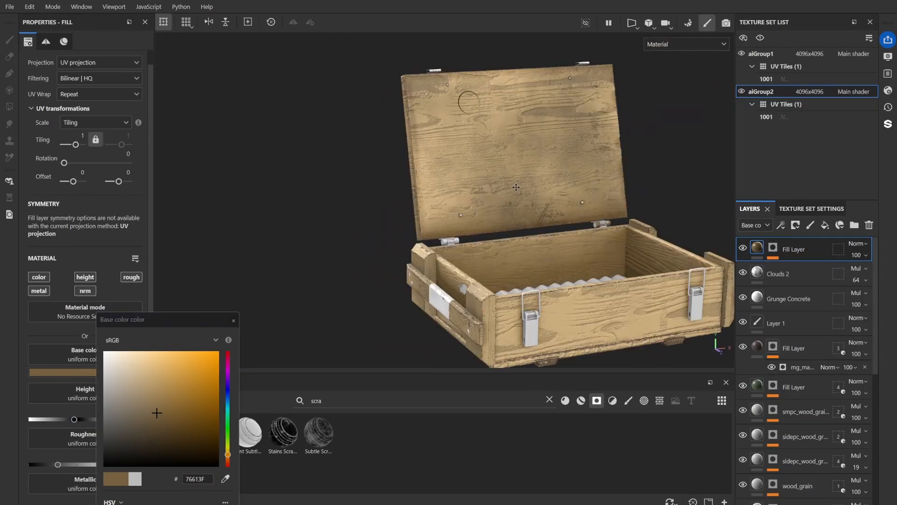
pyautogui.scroll(2, 491, 201)
pyautogui.click(164, 415)
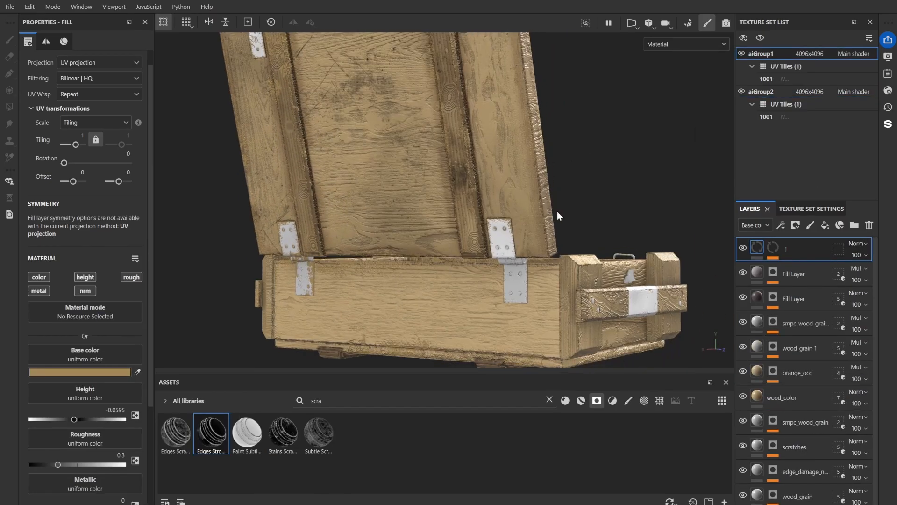
pyautogui.keyDown('alt'); pyautogui.moveTo(432, 219); pyautogui.dragTo(313, 206); pyautogui.keyUp('alt')
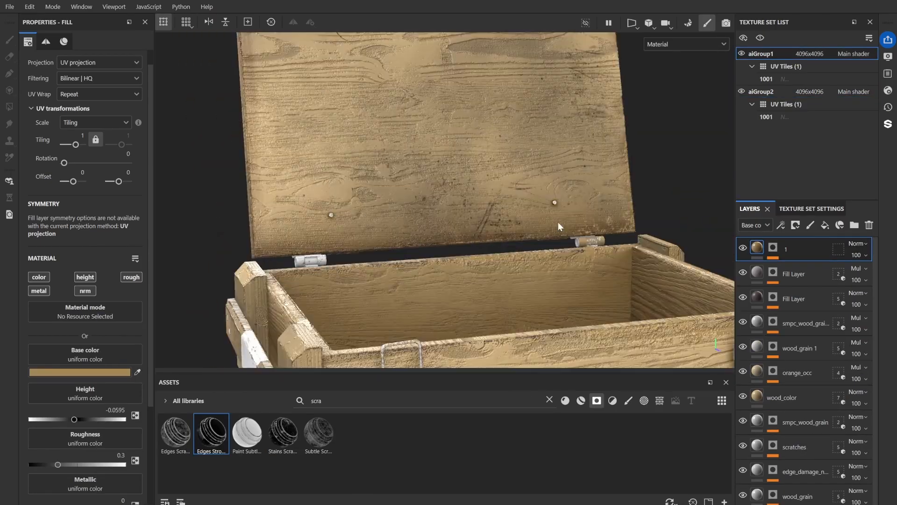
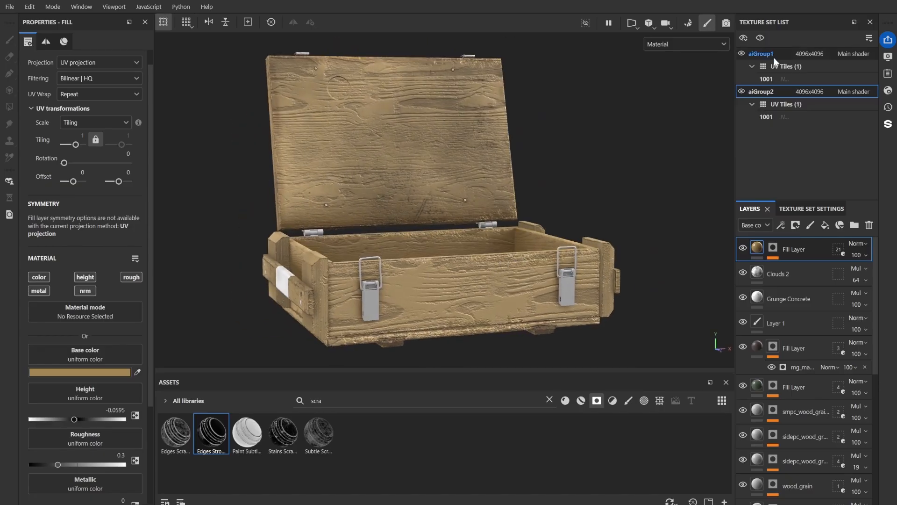
# Toggle the visibility of the upper Fill Layer in aiGroup1 and search the texture library for "dirt".
pyautogui.click(743, 271)
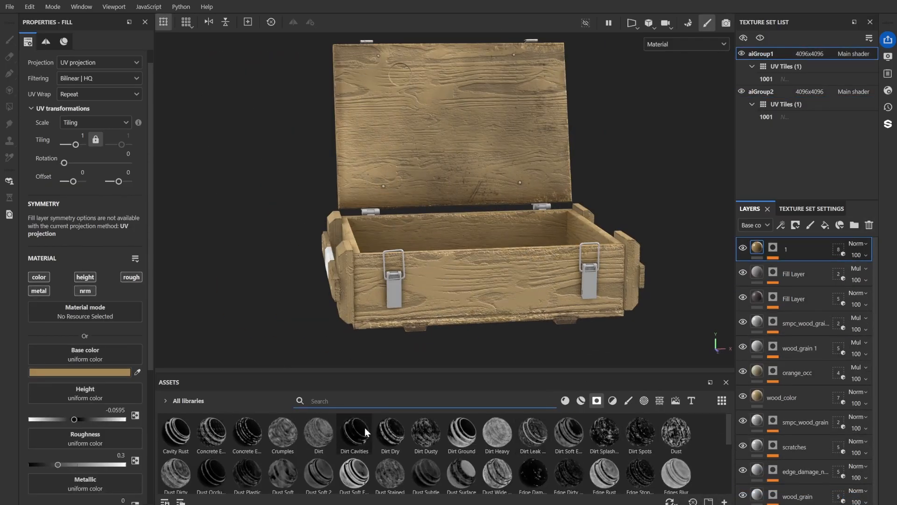
pyautogui.write('dirt')
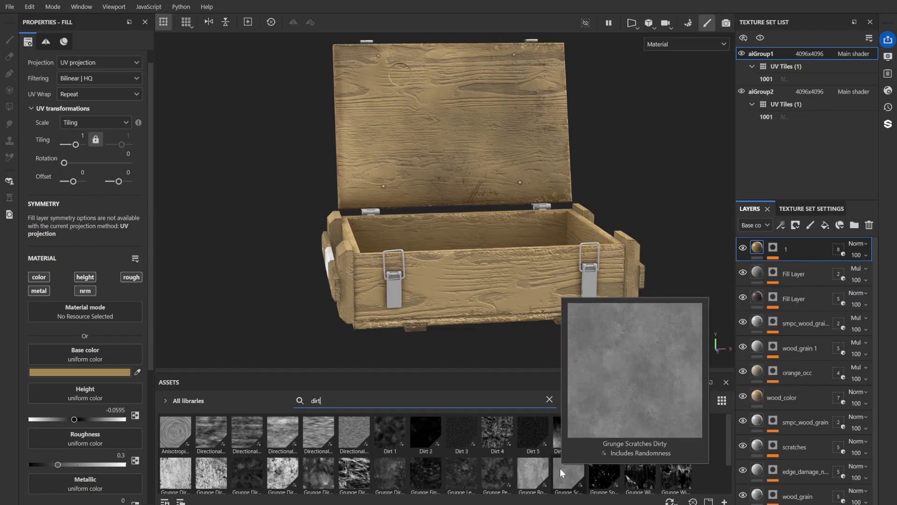
# Add the Grunge Rough Dirty texture as a base color layer at the top of aiGroup1's stack with Multiply blending.
pyautogui.moveTo(535, 479)
pyautogui.moveTo(533, 480); pyautogui.dragTo(802, 268)
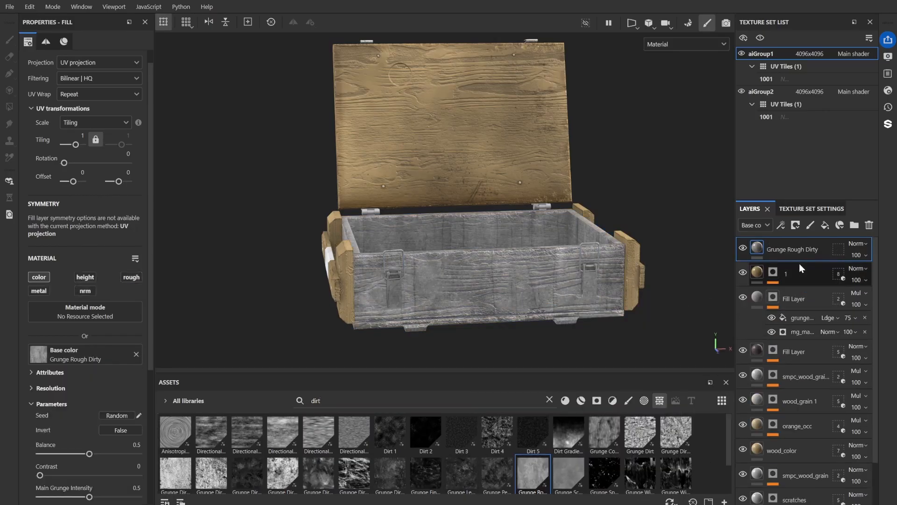
pyautogui.click(857, 244)
pyautogui.click(834, 54)
# Set the Grunge Rough Dirty layer's balance to 0.78 and give it a uniform roughness of 0.2324.
pyautogui.moveTo(89, 454); pyautogui.dragTo(127, 453)
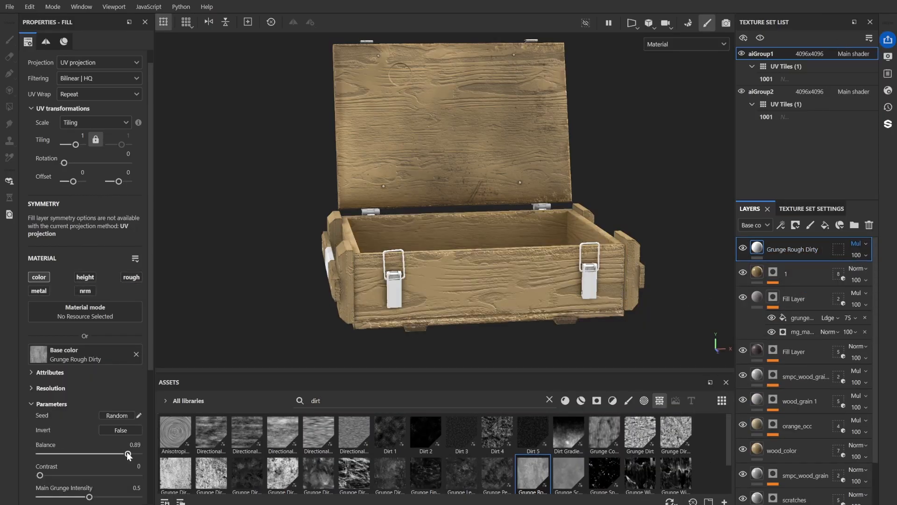
pyautogui.moveTo(421, 274)
pyautogui.keyDown('alt'); pyautogui.mouseDown()
pyautogui.moveTo(472, 294)
pyautogui.moveTo(416, 285)
pyautogui.mouseUp(); pyautogui.keyUp('alt')
pyautogui.click(51, 440)
pyautogui.keyDown('alt'); pyautogui.moveTo(415, 285); pyautogui.dragTo(403, 273, button='right'); pyautogui.keyUp('alt')
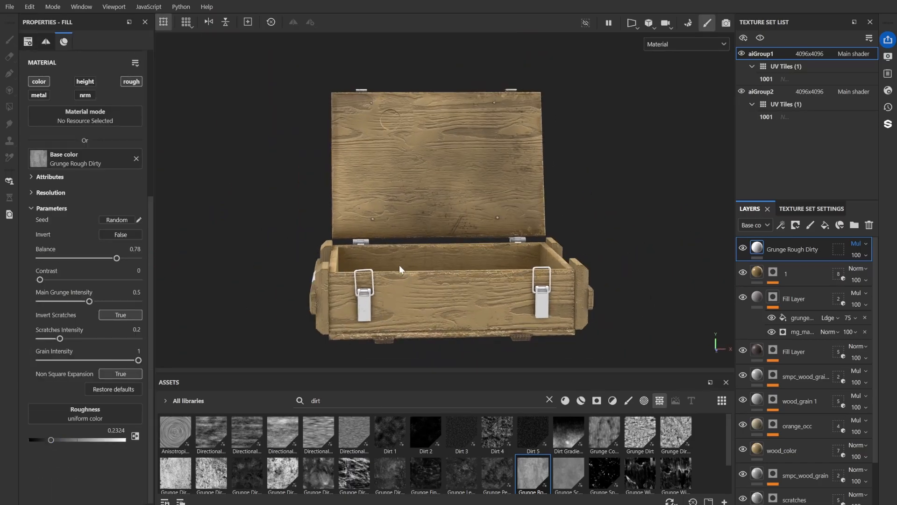
# Search the smart materials in the asset library for "meta".
pyautogui.click(741, 53)
pyautogui.click(742, 53)
pyautogui.click(549, 400)
pyautogui.click(564, 400)
pyautogui.click(423, 400)
pyautogui.write('me')
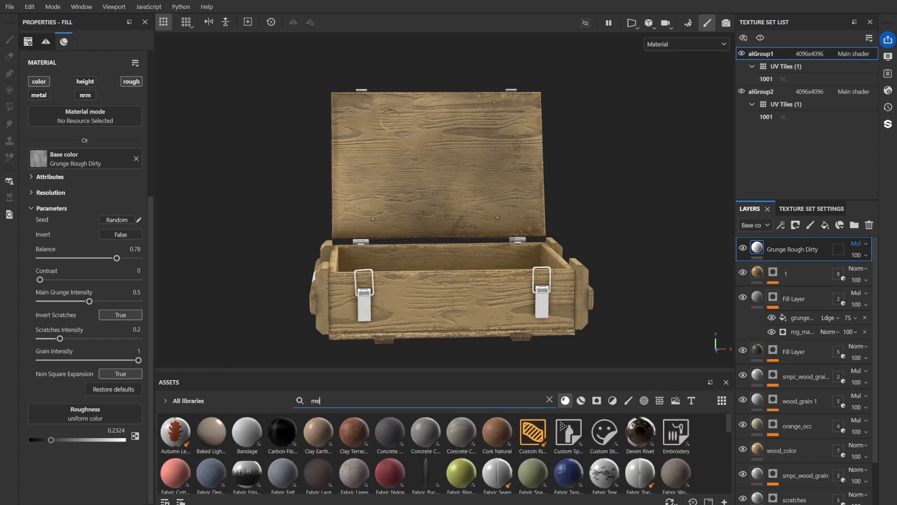
pyautogui.write('ta')
pyautogui.click(581, 401)
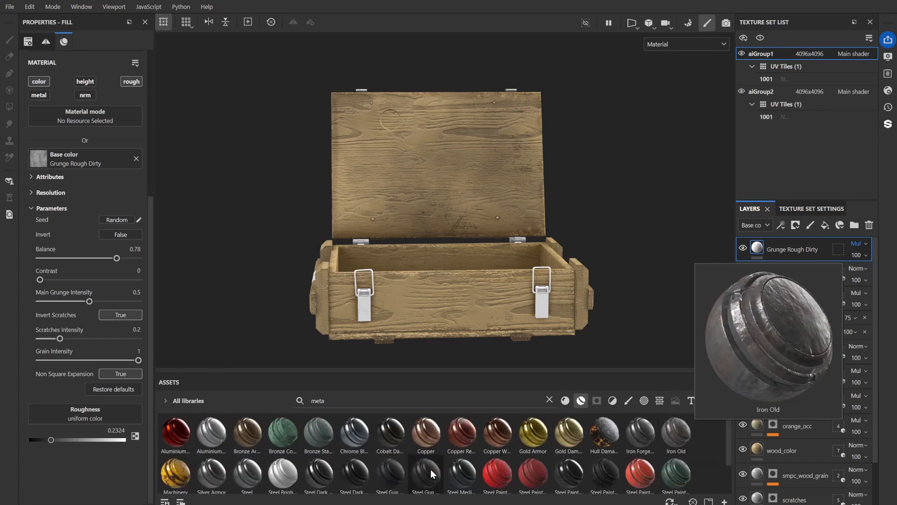
# Try the Steel Gun Matte smart material on top, limiting its geometry mask to F_Hinge4_1, F_Hinge4_2 and F_Hinge4_3.
pyautogui.moveTo(390, 475); pyautogui.dragTo(787, 246)
pyautogui.keyDown('alt'); pyautogui.moveTo(377, 272); pyautogui.dragTo(419, 241, button='middle'); pyautogui.keyUp('alt')
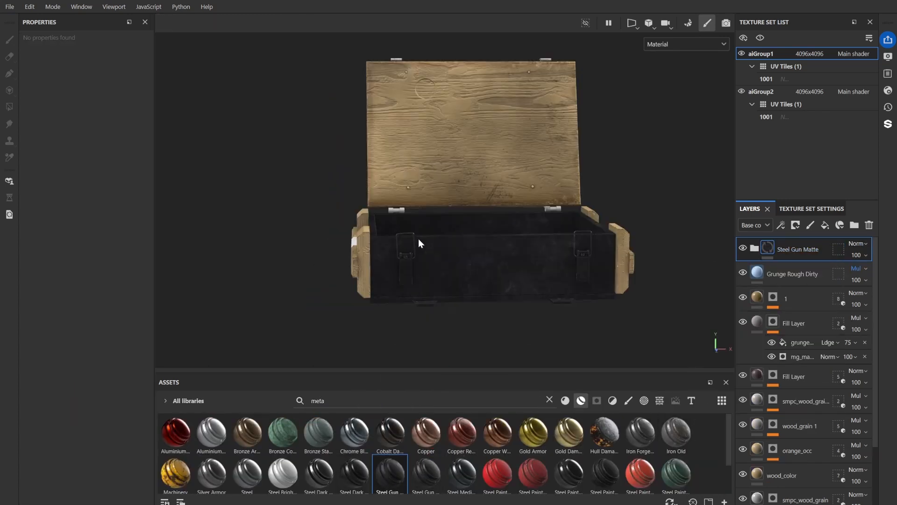
pyautogui.scroll(8, 418, 241)
pyautogui.keyDown('alt'); pyautogui.moveTo(495, 318); pyautogui.dragTo(535, 231, button='middle'); pyautogui.keyUp('alt')
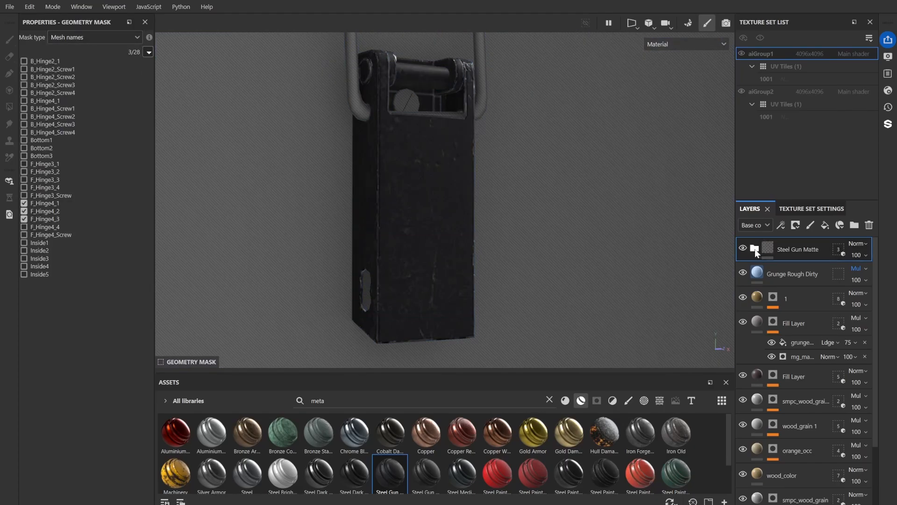
# Try Steel Gun Matte's Metal layer with tiling 6.66 and its Moisture Noise fill with Pattern Size Width 368.98.
pyautogui.click(754, 249)
pyautogui.click(767, 355)
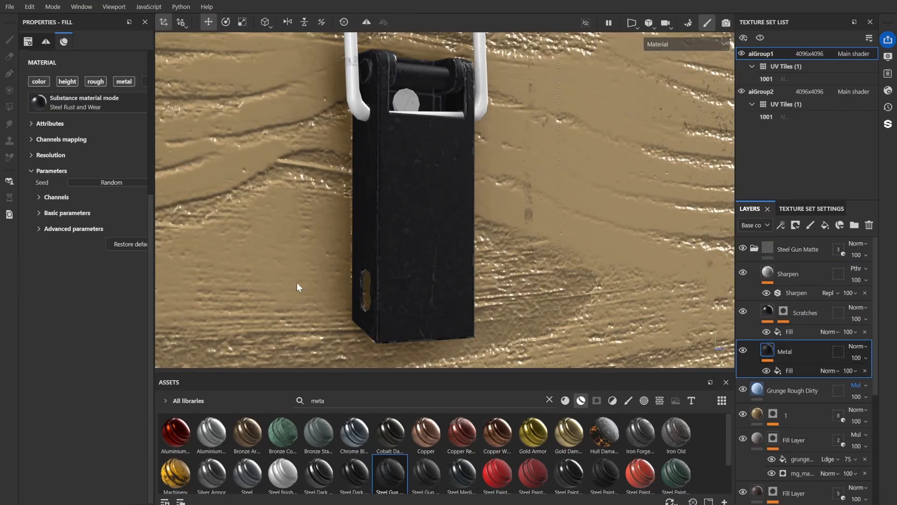
pyautogui.click(46, 41)
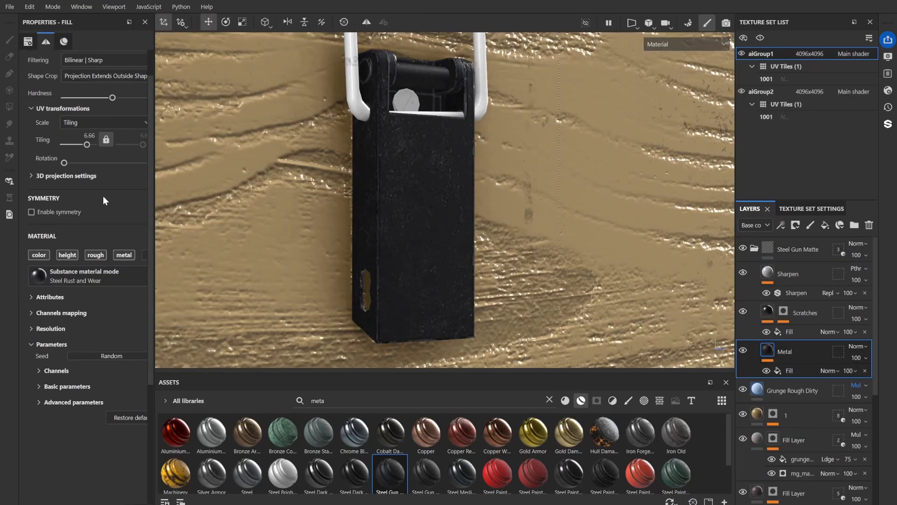
pyautogui.moveTo(68, 450); pyautogui.dragTo(89, 450)
pyautogui.scroll(-3, 84, 440)
pyautogui.moveTo(50, 405); pyautogui.dragTo(76, 405)
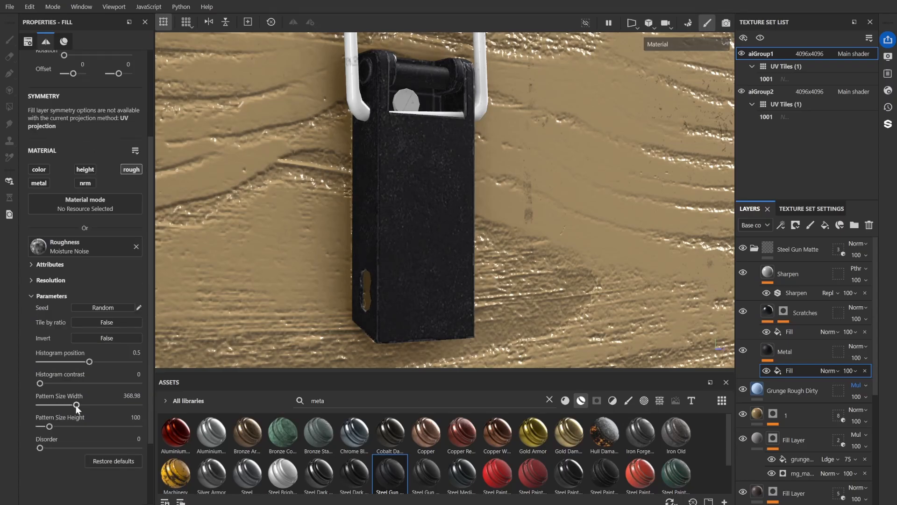
pyautogui.moveTo(79, 100); pyautogui.dragTo(76, 99)
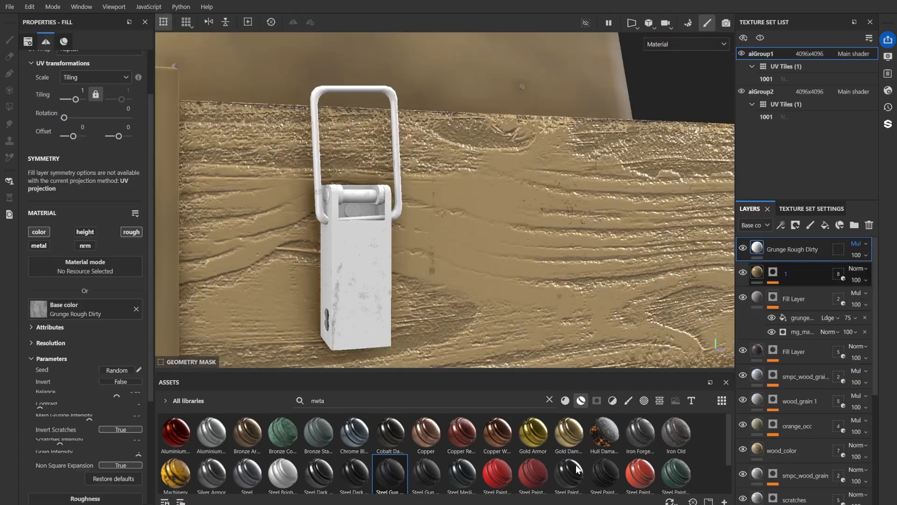
# Add the Steel Dark Aged smart material above Grunge Rough Dirty and restrict its geometry mask to the front latch body.
pyautogui.moveTo(319, 474); pyautogui.dragTo(804, 243)
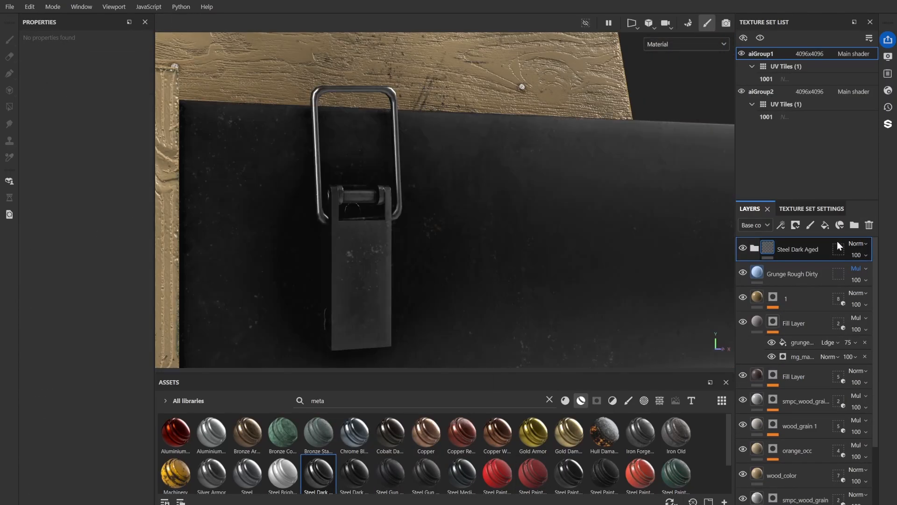
pyautogui.click(838, 247)
# Set the Metal layer's Finish Rough filter in Steel Dark Aged to scale 8 and brushing intensity 0.48.
pyautogui.click(761, 297)
pyautogui.click(798, 318)
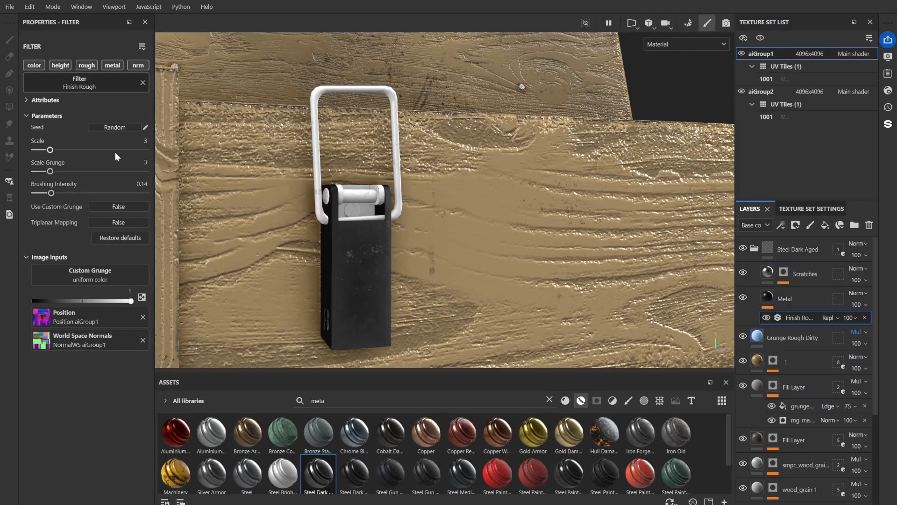
pyautogui.scroll(3, 433, 137)
pyautogui.moveTo(50, 149); pyautogui.dragTo(87, 150)
pyautogui.moveTo(355, 152)
pyautogui.keyDown('shift'); pyautogui.mouseDown(button='right')
pyautogui.moveTo(423, 152)
pyautogui.moveTo(372, 170)
pyautogui.mouseUp(button='right'); pyautogui.keyUp('shift')
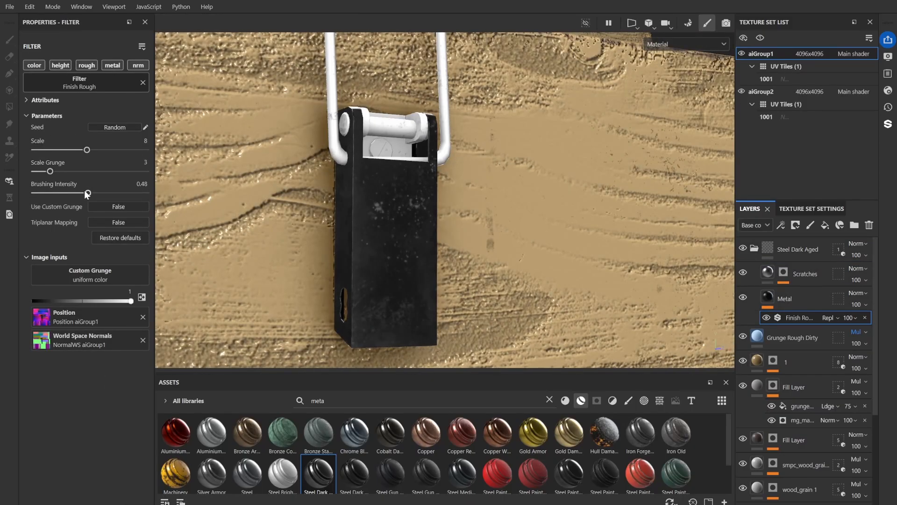
pyautogui.scroll(-5, 365, 256)
pyautogui.keyDown('alt'); pyautogui.moveTo(492, 186); pyautogui.dragTo(589, 203, button='middle'); pyautogui.keyUp('alt')
pyautogui.scroll(3, 589, 203)
# Lighten the Metal Color of Steel Dark Aged's Metal layer to a muted reddish grey.
pyautogui.click(775, 298)
pyautogui.click(42, 358)
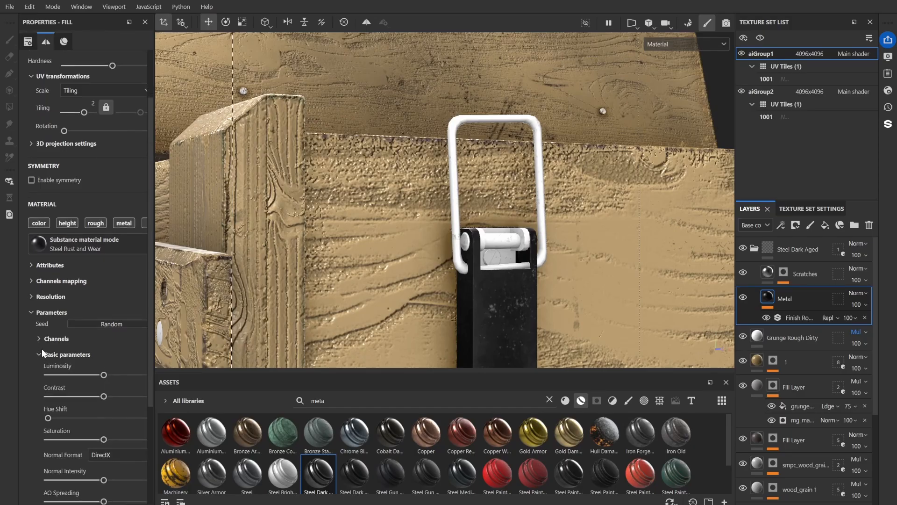
pyautogui.scroll(-3, 41, 344)
pyautogui.click(43, 416)
pyautogui.scroll(-3, 56, 411)
pyautogui.click(119, 287)
pyautogui.keyDown('alt'); pyautogui.moveTo(276, 341); pyautogui.dragTo(299, 327); pyautogui.keyUp('alt')
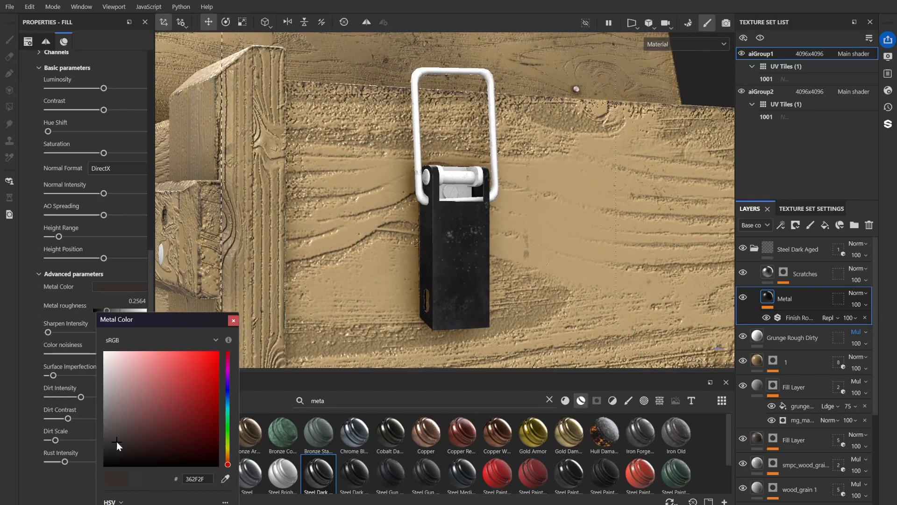
pyautogui.keyDown('alt'); pyautogui.moveTo(276, 292); pyautogui.dragTo(203, 309, button='right'); pyautogui.keyUp('alt')
pyautogui.click(233, 320)
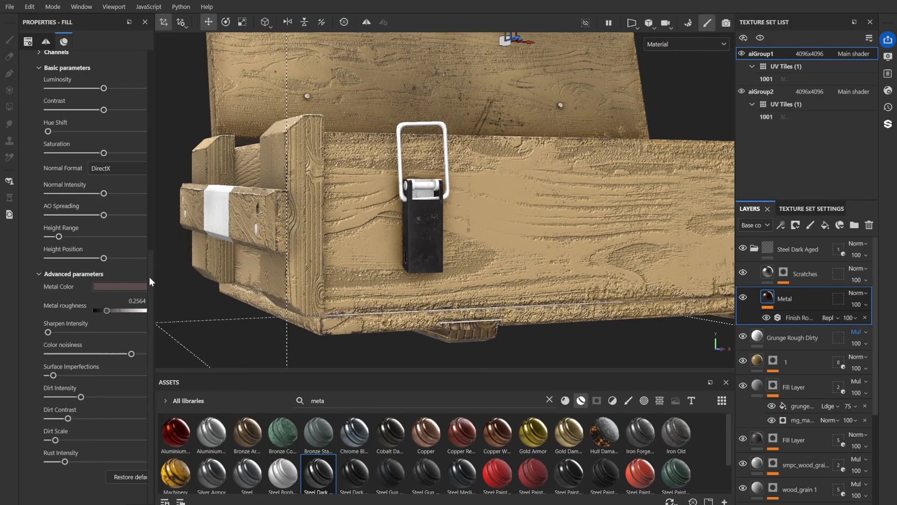
# Raise the Metal layer's luminosity slightly in its basic parameters.
pyautogui.scroll(3, 135, 275)
pyautogui.moveTo(104, 266)
pyautogui.mouseDown()
pyautogui.moveTo(94, 265)
pyautogui.moveTo(109, 266)
pyautogui.mouseUp()
pyautogui.scroll(-4, 310, 244)
pyautogui.keyDown('alt'); pyautogui.moveTo(310, 244); pyautogui.dragTo(200, 220); pyautogui.keyUp('alt')
pyautogui.scroll(6, 419, 197)
pyautogui.scroll(-3, 127, 364)
# Darken the Metal layer's Metal Color to a near-black tone.
pyautogui.click(127, 365)
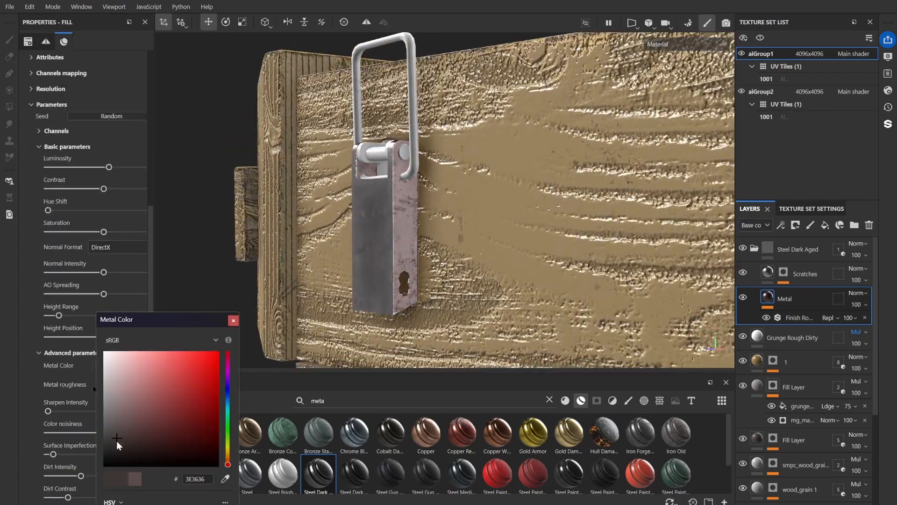
pyautogui.click(116, 441)
pyautogui.click(233, 321)
pyautogui.scroll(-6, 280, 196)
pyautogui.keyDown('alt'); pyautogui.moveTo(280, 196); pyautogui.dragTo(344, 177); pyautogui.keyUp('alt')
pyautogui.scroll(3, 349, 237)
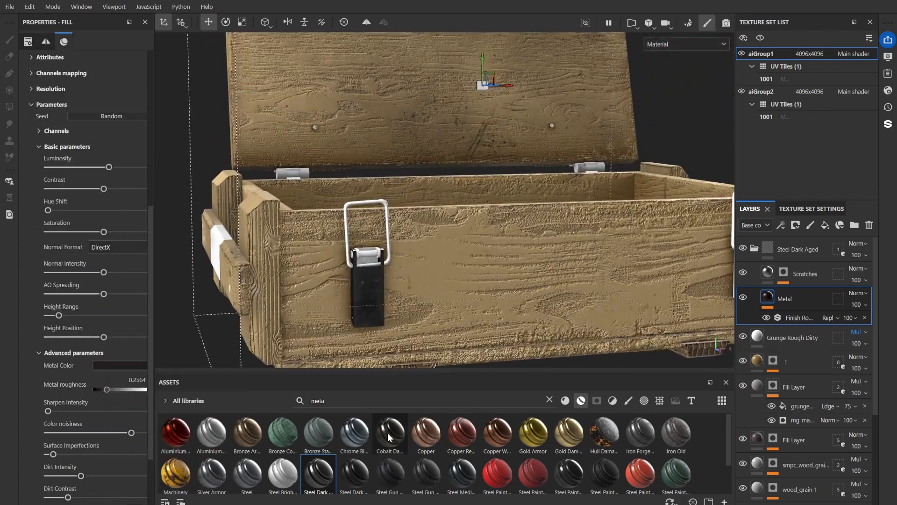
# Try the Cobalt Damaged smart material on top of the layer stack, inspect it on the latch and delete it.
pyautogui.moveTo(390, 435); pyautogui.dragTo(803, 294)
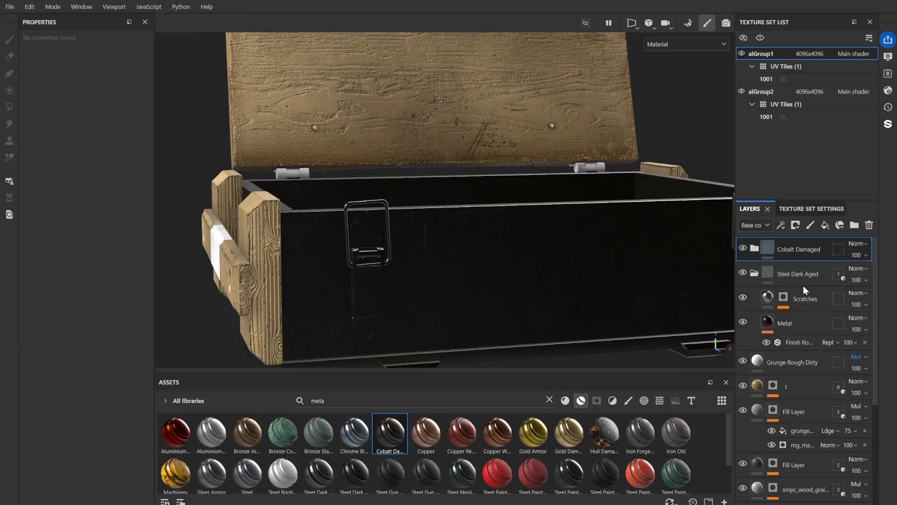
pyautogui.scroll(5, 349, 246)
pyautogui.keyDown('alt'); pyautogui.moveTo(349, 246); pyautogui.dragTo(484, 239); pyautogui.keyUp('alt')
pyautogui.press('Delete')
pyautogui.scroll(-6, 541, 262)
pyautogui.keyDown('alt'); pyautogui.moveTo(541, 262); pyautogui.dragTo(512, 247); pyautogui.keyUp('alt')
# Set the Metal layer's metal roughness to 0.5825 with stronger dirt intensity, and adjust the Scratches layer's mask.
pyautogui.click(785, 298)
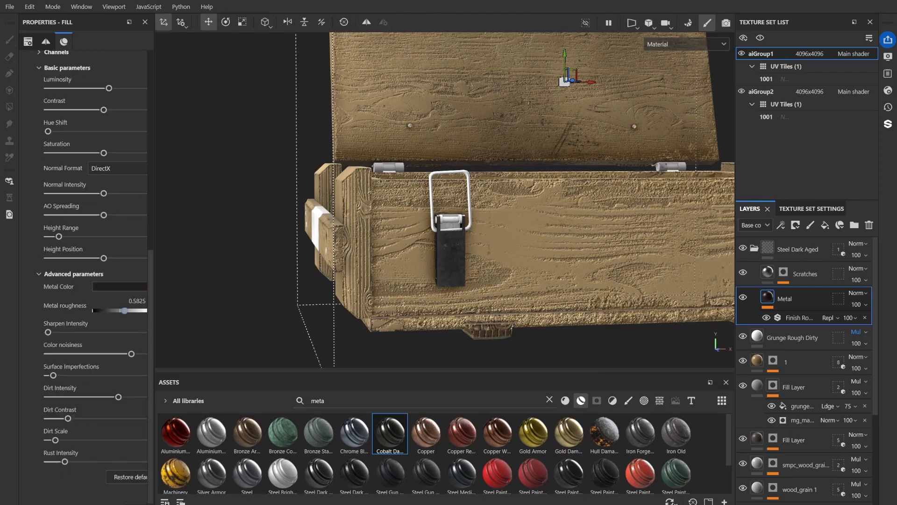
pyautogui.scroll(-5, 460, 190)
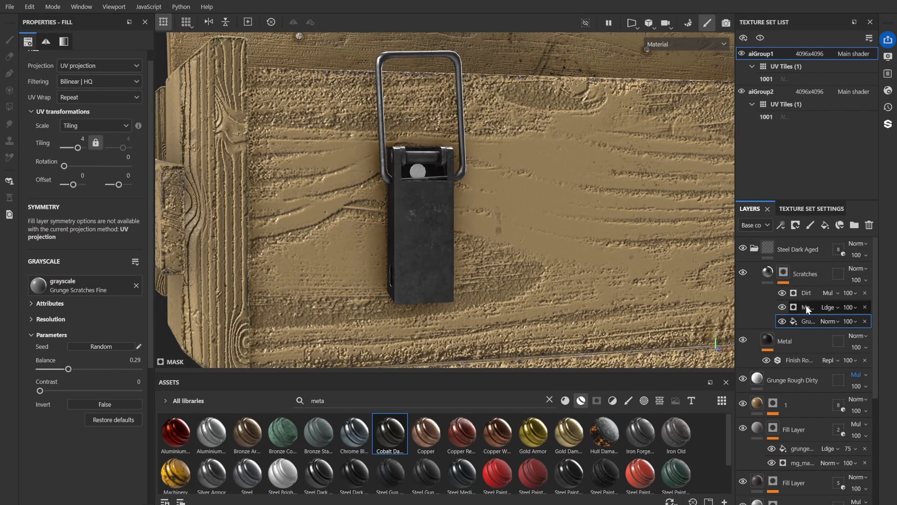
pyautogui.moveTo(107, 176); pyautogui.dragTo(113, 176)
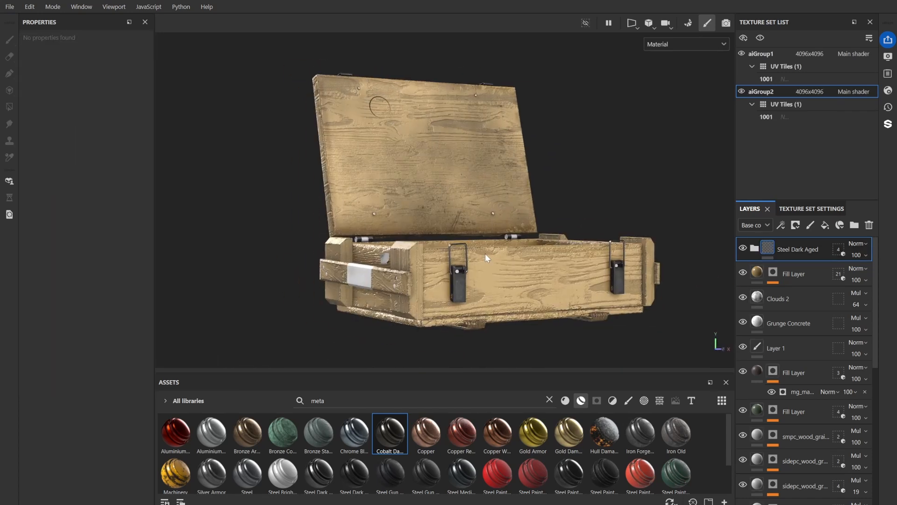
# Search the materials for "cardb" and add Paper Cardboard on top of aiGroup1's stack for the corrugated insert.
pyautogui.keyDown('alt'); pyautogui.moveTo(485, 253); pyautogui.dragTo(449, 271); pyautogui.keyUp('alt')
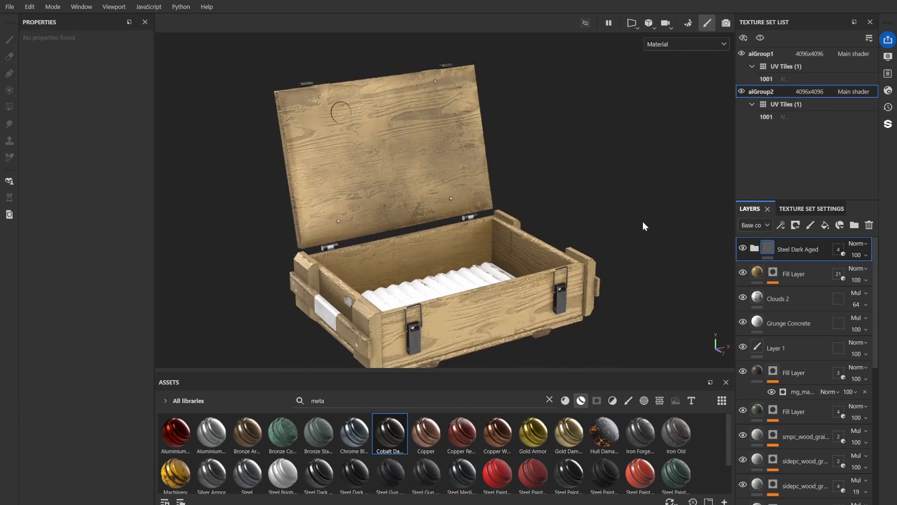
pyautogui.write('cardb')
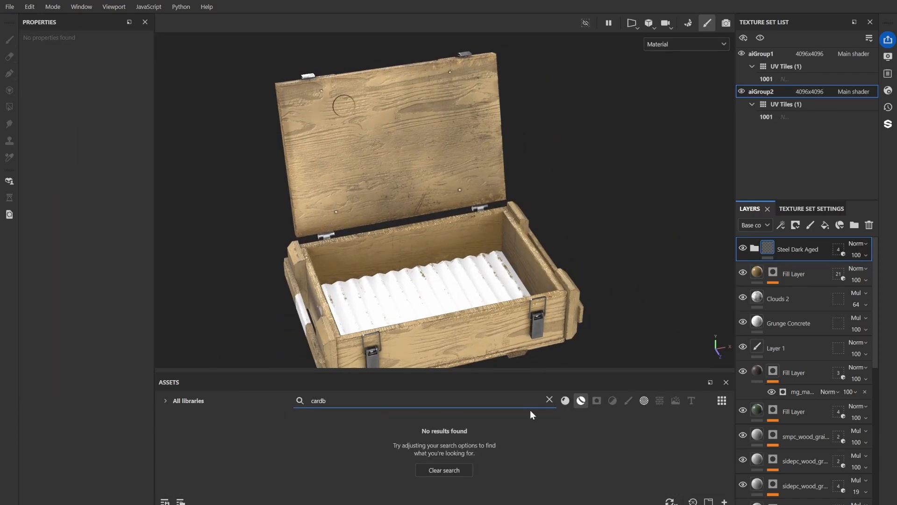
pyautogui.click(565, 400)
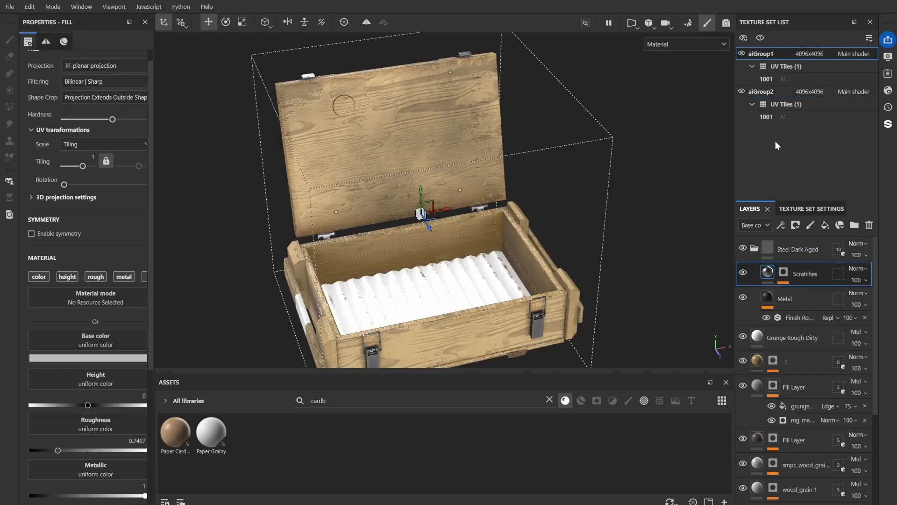
pyautogui.moveTo(175, 432); pyautogui.dragTo(822, 247)
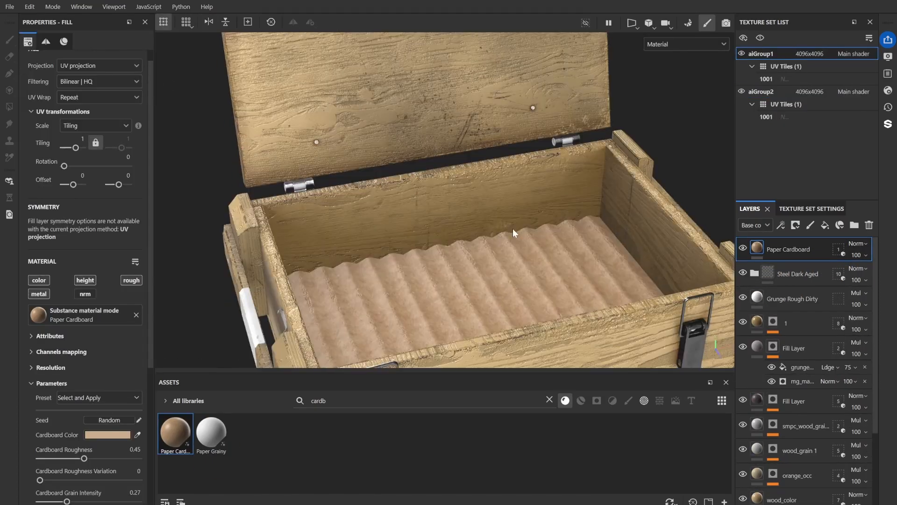
# Set the Paper Cardboard layer's Cardboard Color to muted beige C5AF98, and try a UV tiling of 2.23.
pyautogui.click(90, 434)
pyautogui.moveTo(136, 375)
pyautogui.mouseDown()
pyautogui.moveTo(135, 386)
pyautogui.moveTo(139, 379)
pyautogui.moveTo(128, 378)
pyautogui.mouseUp()
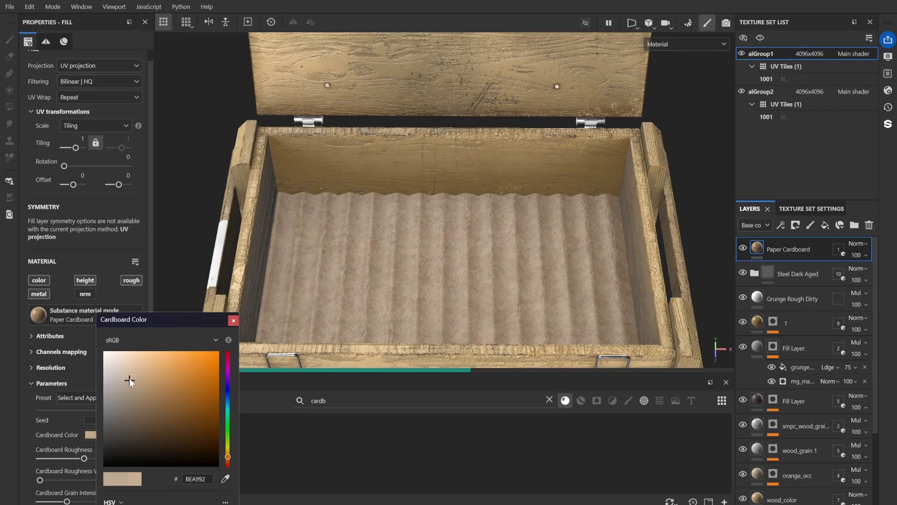
pyautogui.keyDown('alt'); pyautogui.moveTo(397, 253); pyautogui.dragTo(486, 262); pyautogui.keyUp('alt')
pyautogui.moveTo(81, 150); pyautogui.dragTo(77, 147)
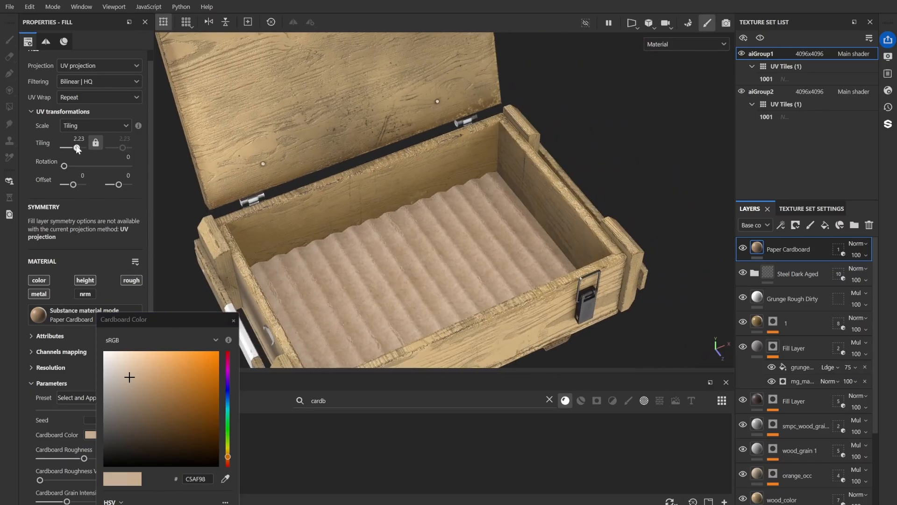
pyautogui.hotkey('ctrl', 'z')
# Set Cardboard Roughness to 0.59, Cardboard Roughness Variation to 0.99 and Cardboard Grain Intensity to 0.63.
pyautogui.scroll(-2, 101, 416)
pyautogui.click(98, 409)
pyautogui.keyDown('alt'); pyautogui.moveTo(351, 331); pyautogui.dragTo(322, 220, button='right'); pyautogui.keyUp('alt')
pyautogui.click(87, 452)
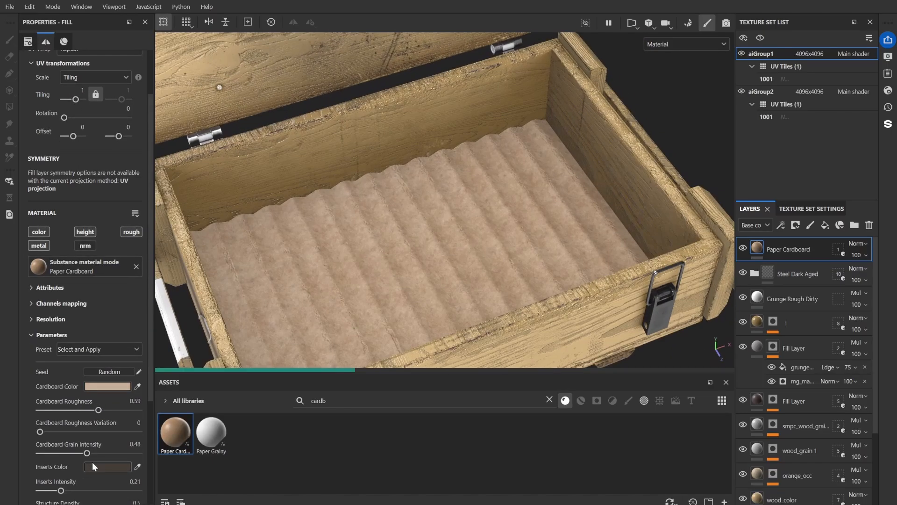
pyautogui.click(136, 428)
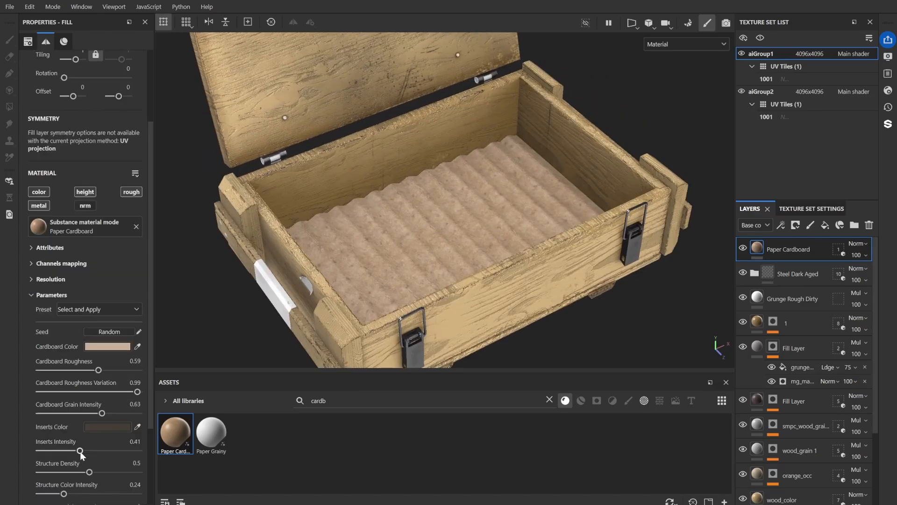
# Change the cardboard's Inserts Color to orange-brown, with Inserts Intensity 0.33 and Structure Density 1.
pyautogui.scroll(-1, 119, 463)
pyautogui.click(108, 417)
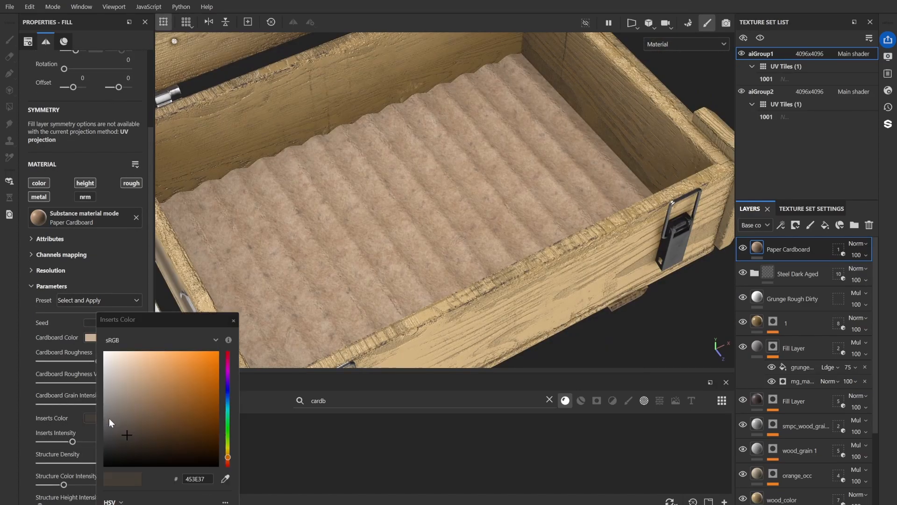
pyautogui.moveTo(115, 386)
pyautogui.mouseDown()
pyautogui.moveTo(114, 375)
pyautogui.moveTo(166, 439)
pyautogui.mouseUp()
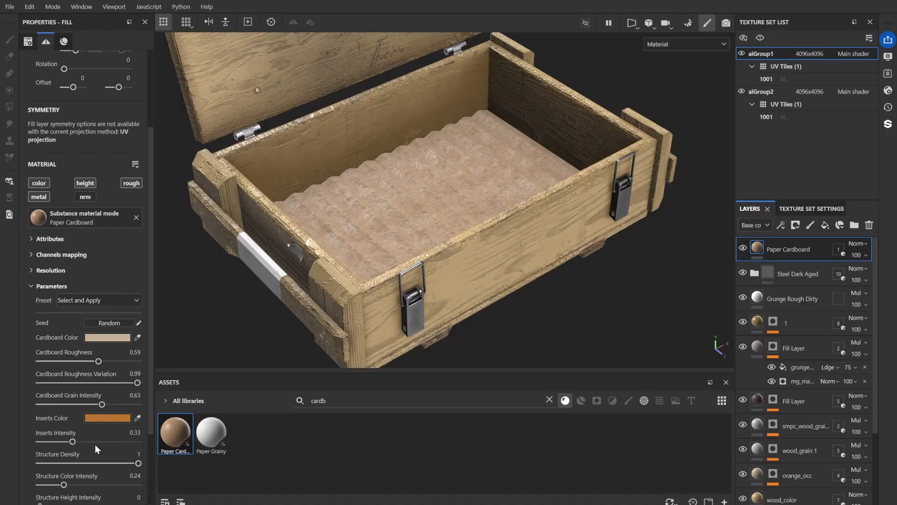
# Set the cardboard's Structure Color Intensity to 1 and Structure Height Intensity to 0.33.
pyautogui.scroll(-2, 84, 281)
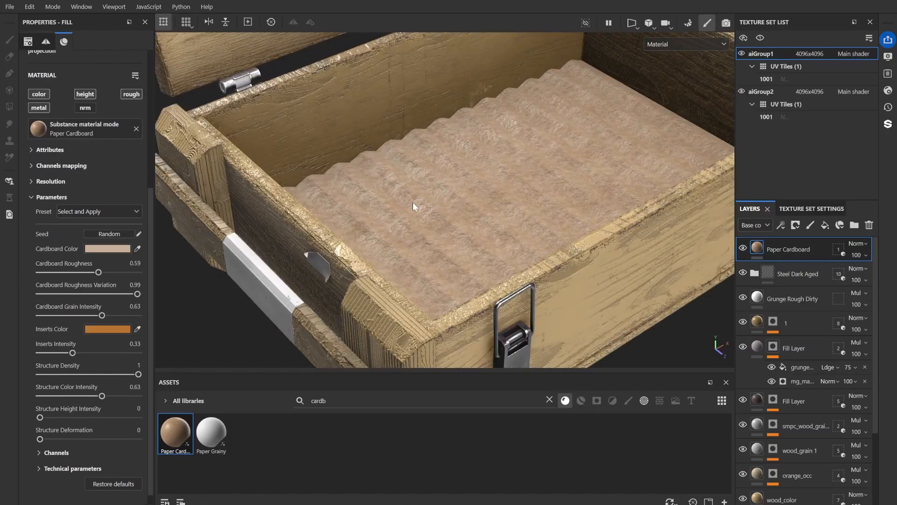
pyautogui.keyDown('alt'); pyautogui.moveTo(413, 201); pyautogui.dragTo(335, 275); pyautogui.keyUp('alt')
pyautogui.click(73, 418)
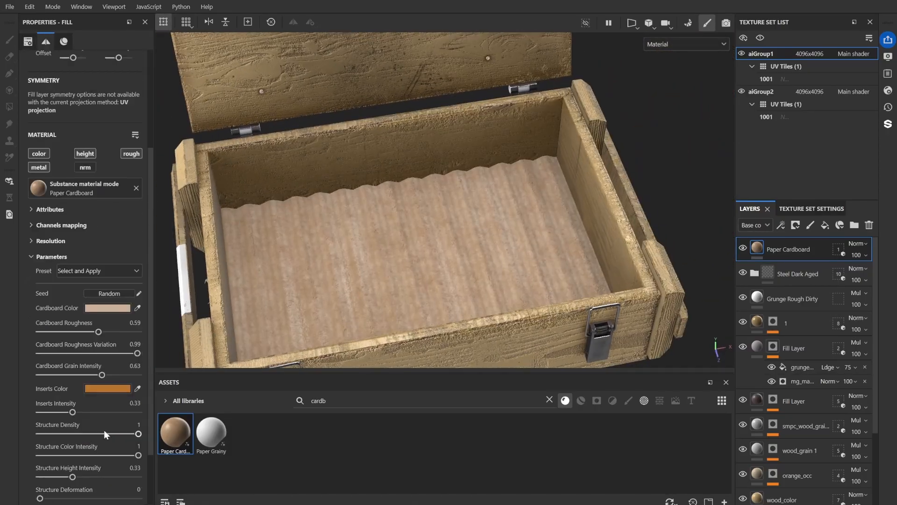
# Set the cardboard's Structure Deformation to 0.36, Structure Height Intensity to 0.8, Cardboard Roughness to 0.72 and Cardboard Roughness Variation to 0.66.
pyautogui.scroll(-2, 103, 430)
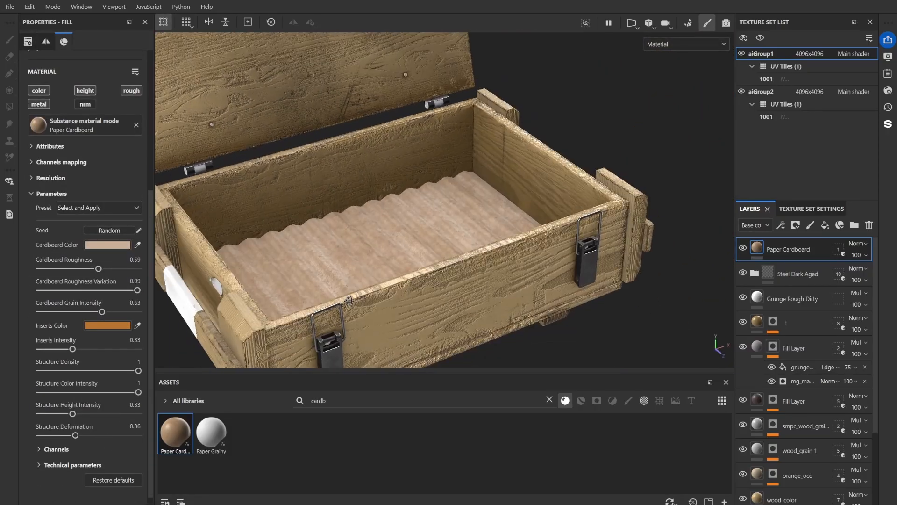
pyautogui.click(105, 290)
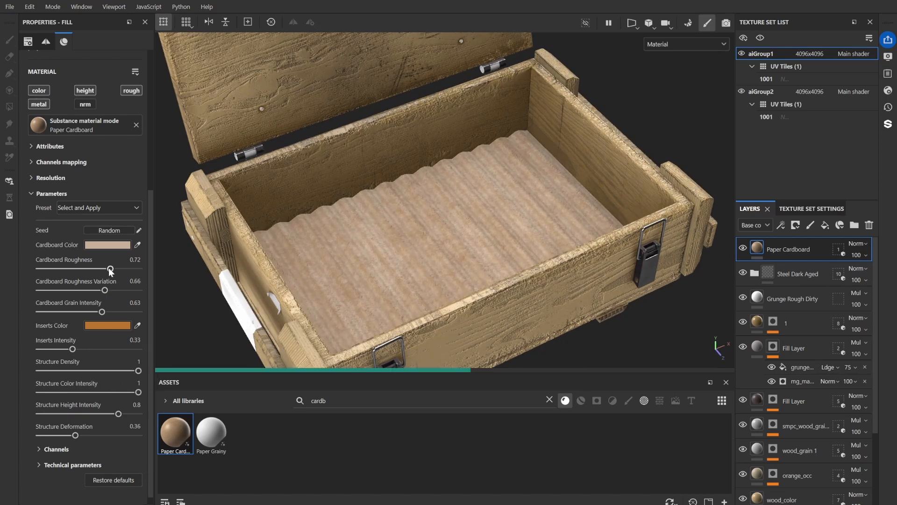
pyautogui.scroll(-3, 299, 280)
pyautogui.keyDown('alt'); pyautogui.moveTo(327, 275); pyautogui.dragTo(240, 262); pyautogui.keyUp('alt')
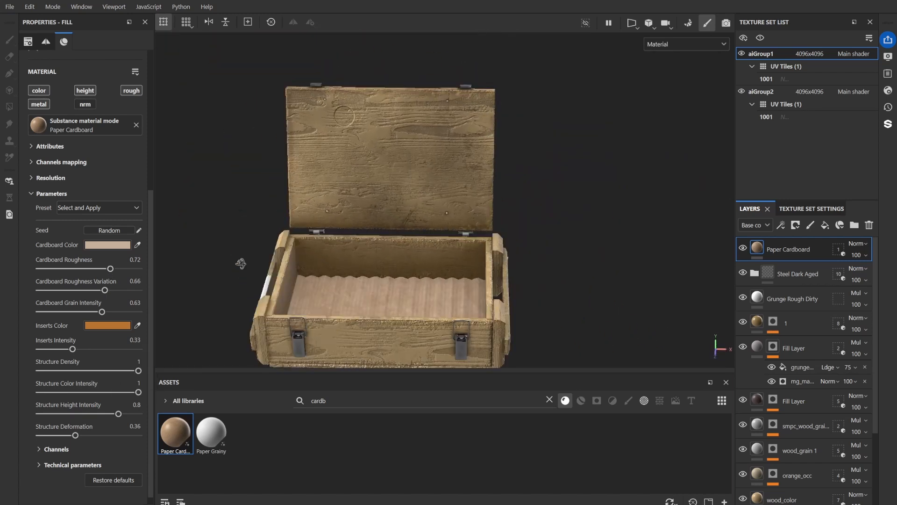
# Add the BnW Spots 1 procedural as a base-color fill layer above Paper Cardboard, limited to the corrugated insert by geometry mask.
pyautogui.scroll(2, 439, 273)
pyautogui.click(549, 400)
pyautogui.click(659, 401)
pyautogui.moveTo(802, 244); pyautogui.dragTo(802, 244)
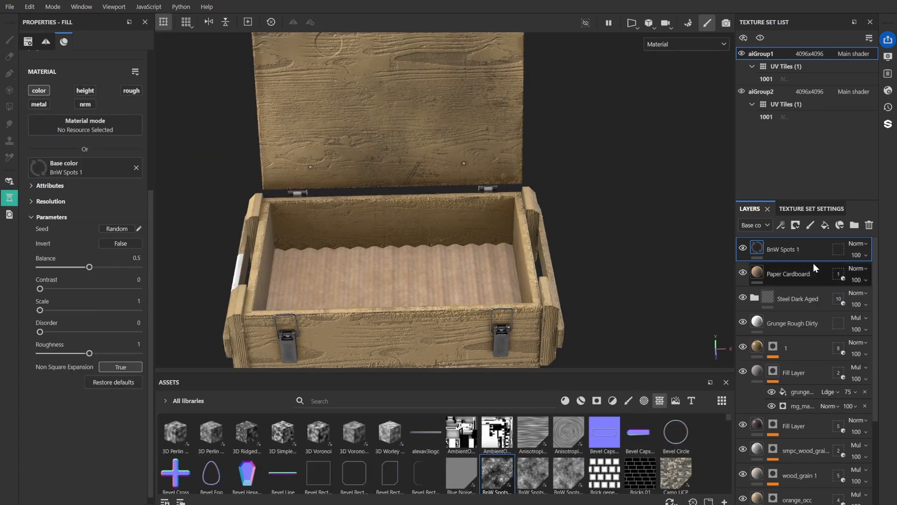
pyautogui.click(838, 249)
pyautogui.click(843, 244)
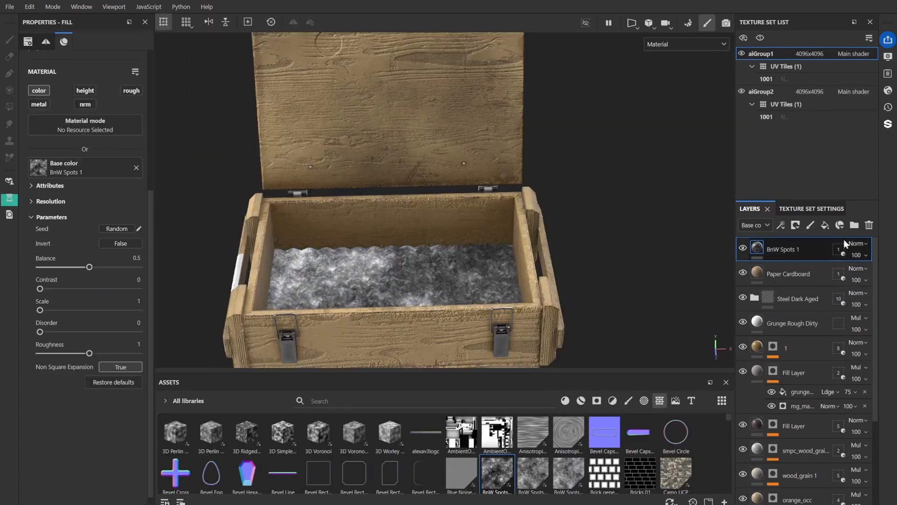
# Set the BnW Spots 1 Balance to 0.89 with a new random seed, and blend the layer with Multiply.
pyautogui.moveTo(89, 267); pyautogui.dragTo(128, 267)
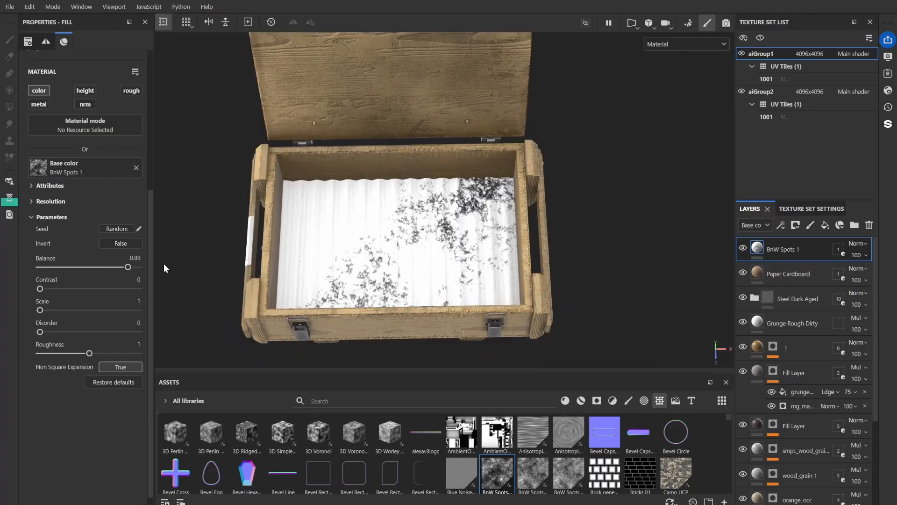
pyautogui.click(117, 229)
pyautogui.click(117, 228)
pyautogui.click(117, 229)
pyautogui.rightClick(382, 207)
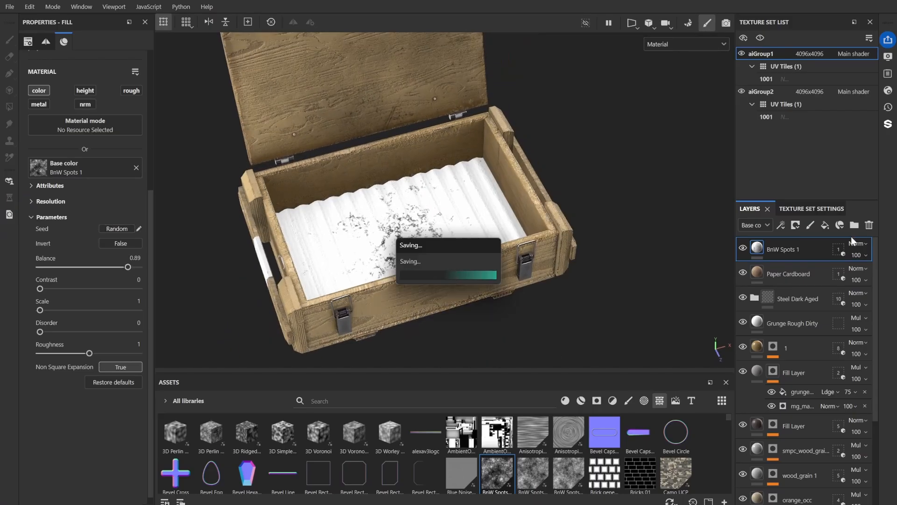
pyautogui.click(467, 269)
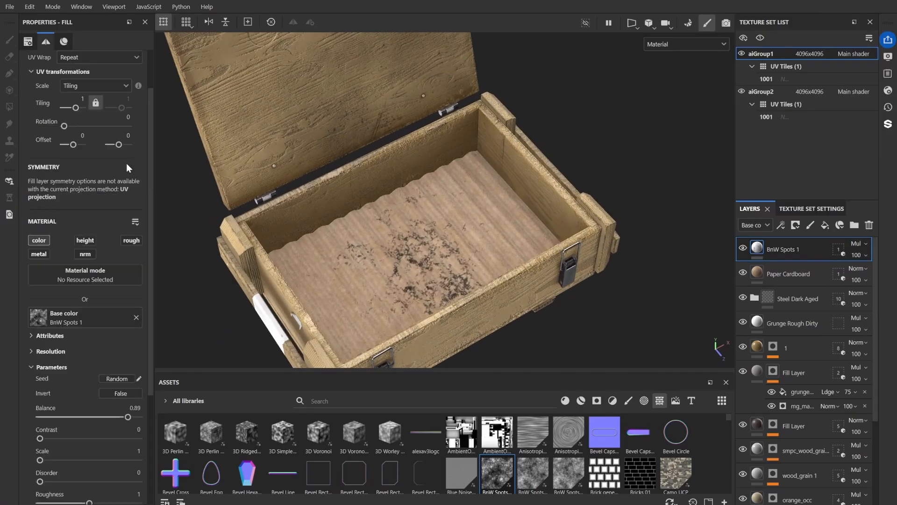
# Undo the last spots adjustment, then set the BnW Spots 1 Balance to 0.91 and the layer's opacity to 75.
pyautogui.scroll(2, 82, 147)
pyautogui.hotkey('ctrl', 'z')
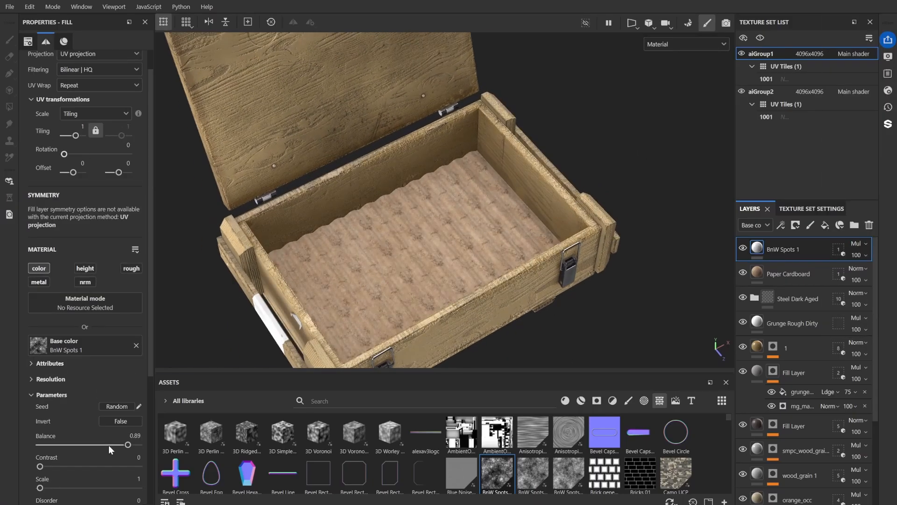
pyautogui.moveTo(127, 444); pyautogui.dragTo(129, 444)
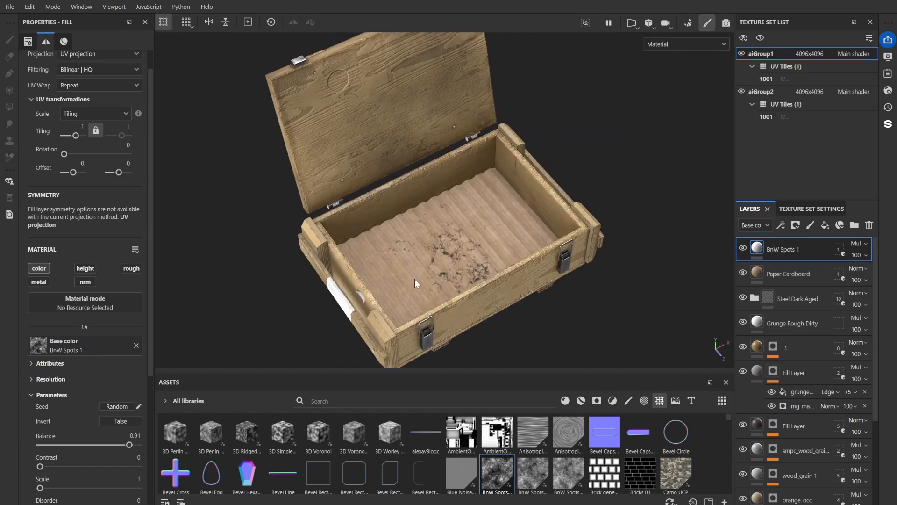
pyautogui.moveTo(877, 277); pyautogui.dragTo(880, 277)
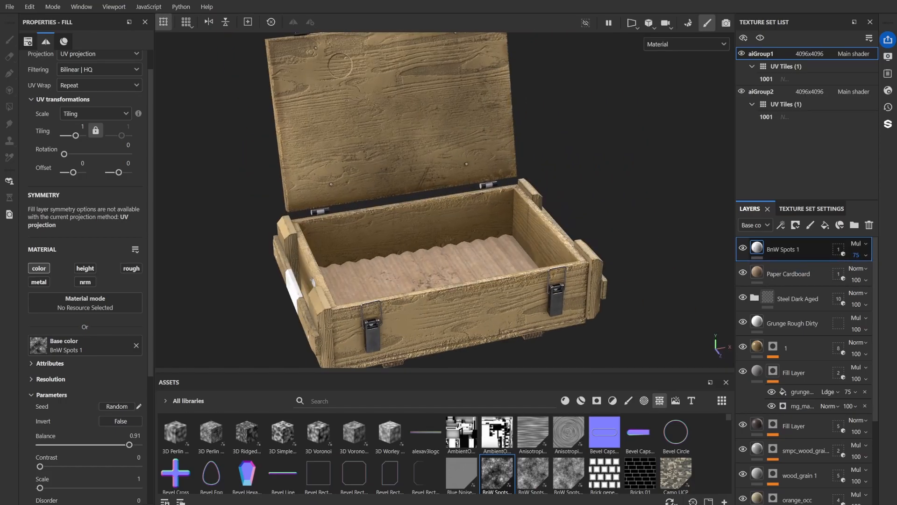
# Search the assets for "occ" and add the Occlusion smart mask as a new top fill layer, limited to the corrugated insert.
pyautogui.click(420, 401)
pyautogui.write('occ')
pyautogui.moveTo(220, 446); pyautogui.dragTo(790, 250)
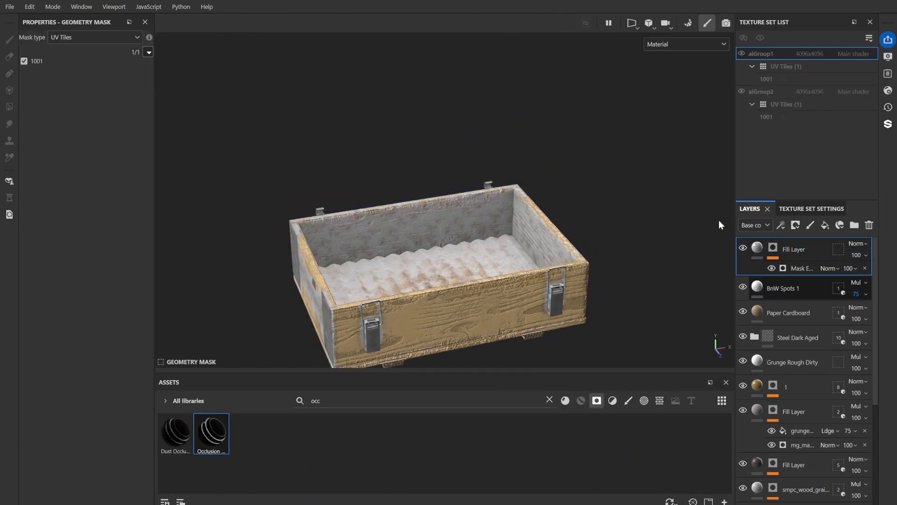
pyautogui.click(773, 248)
# Set the occlusion layer's Mask Editor to Global Balance 0.12, Texture 0.95 and Texture 2 0.11.
pyautogui.click(802, 267)
pyautogui.click(64, 177)
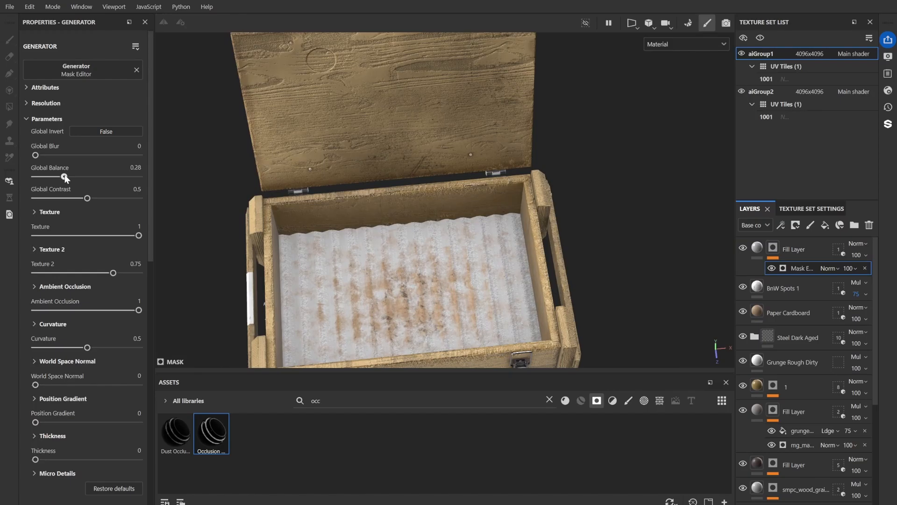
pyautogui.click(59, 272)
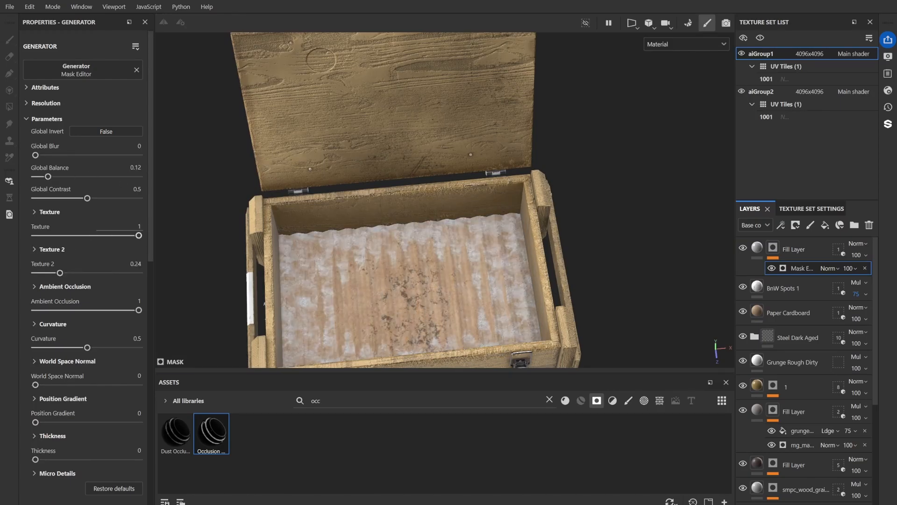
pyautogui.click(59, 235)
pyautogui.click(134, 235)
pyautogui.click(46, 272)
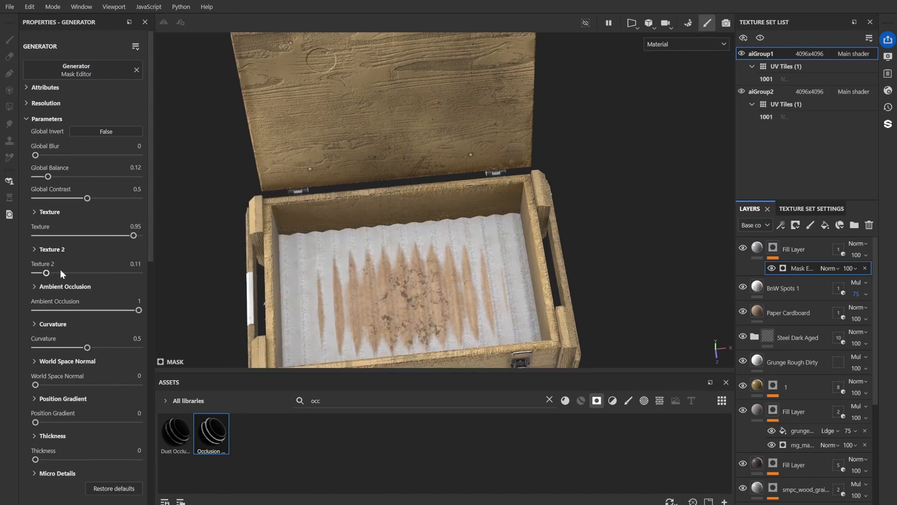
# Blend the occlusion fill layer with Multiply at 52 opacity and adjust its fill material.
pyautogui.click(858, 243)
pyautogui.click(834, 38)
pyautogui.keyDown('alt'); pyautogui.moveTo(467, 233); pyautogui.dragTo(495, 205); pyautogui.keyUp('alt')
pyautogui.click(756, 247)
pyautogui.click(78, 455)
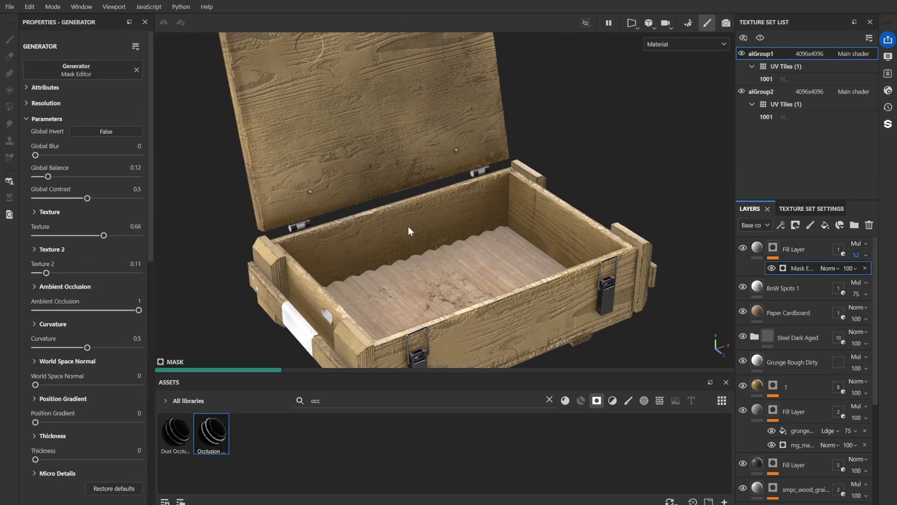
# Refine the occlusion mask on the cardboard with Texture at 0.91 and Texture 2 at 0.23.
pyautogui.moveTo(46, 275); pyautogui.dragTo(84, 274)
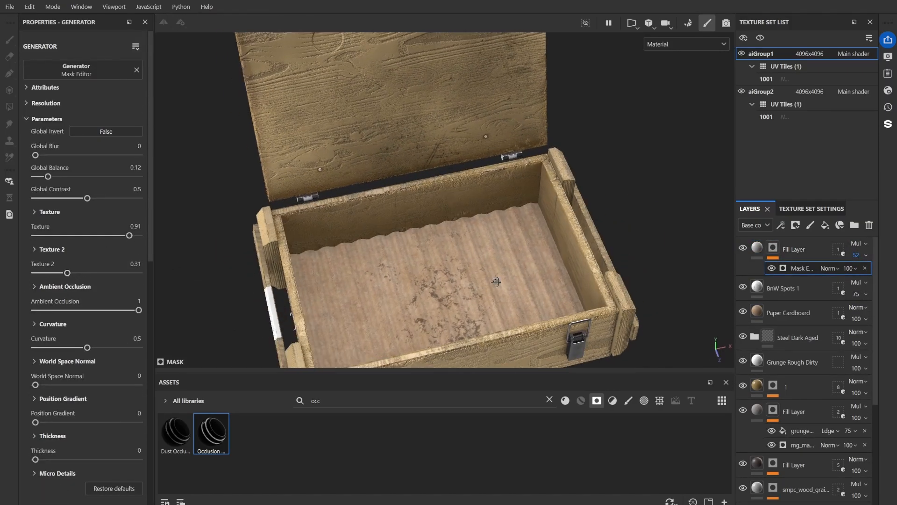
pyautogui.moveTo(69, 274); pyautogui.dragTo(57, 274)
pyautogui.scroll(-3, 491, 251)
pyautogui.keyDown('alt'); pyautogui.moveTo(491, 251); pyautogui.dragTo(417, 255); pyautogui.keyUp('alt')
pyautogui.scroll(3, 417, 255)
# Search the procedural textures for "stri" and add Stripes as a height fill layer at the top of the stack.
pyautogui.click(549, 399)
pyautogui.write('stri')
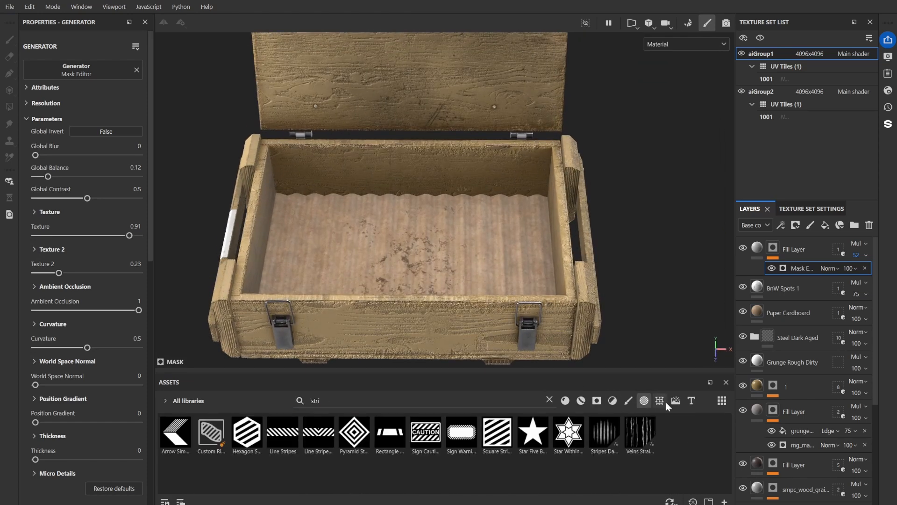
pyautogui.click(659, 400)
pyautogui.moveTo(247, 474); pyautogui.dragTo(845, 245)
# Change the Stripes layer's geometry mask type from UV Tiles and include only the corrugated cardboard insert.
pyautogui.click(841, 248)
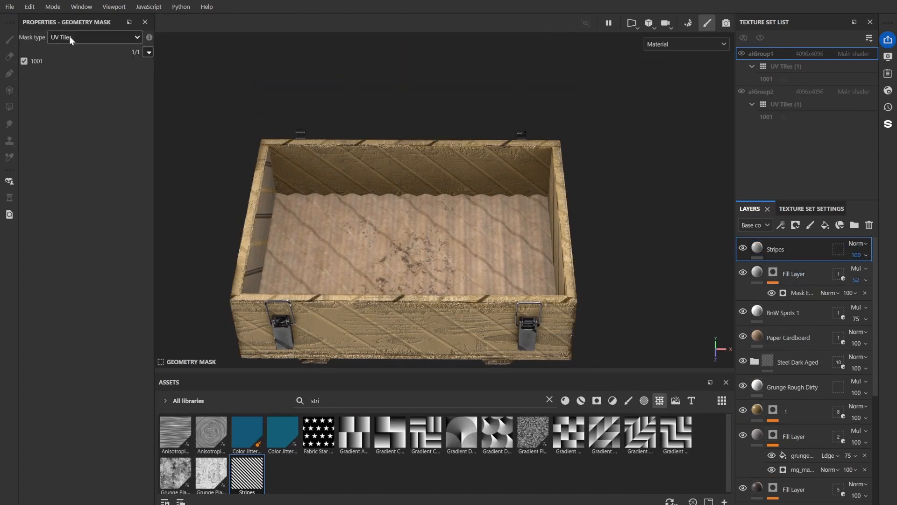
pyautogui.click(70, 39)
pyautogui.click(70, 65)
pyautogui.click(146, 53)
pyautogui.click(411, 243)
# Set the Stripes layer's UV tiling to 8.67 and rotation to 133.88, undoing a Histogram position trial.
pyautogui.click(757, 248)
pyautogui.moveTo(64, 160); pyautogui.dragTo(116, 145)
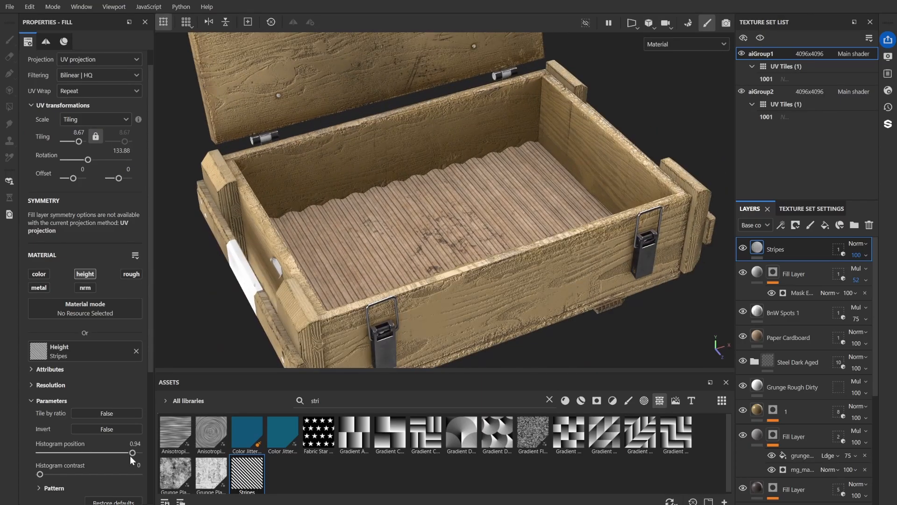
pyautogui.hotkey('ctrl', 'z')
# Set the Stripes layer's UV tiling to 11.26, with 10 stripes and a pattern Width of 0.51.
pyautogui.scroll(-3, 122, 451)
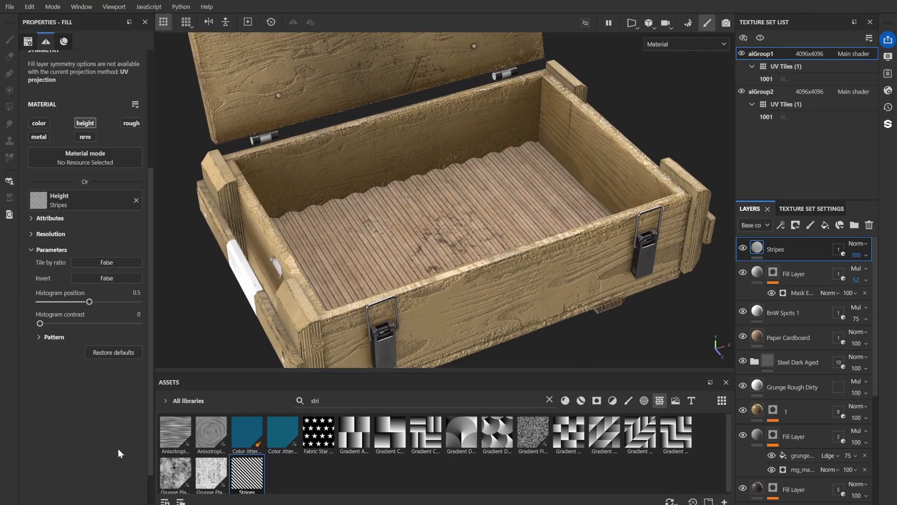
pyautogui.click(53, 336)
pyautogui.moveTo(62, 357)
pyautogui.mouseDown()
pyautogui.moveTo(74, 356)
pyautogui.moveTo(56, 357)
pyautogui.mouseUp()
pyautogui.moveTo(93, 378)
pyautogui.mouseDown()
pyautogui.moveTo(72, 379)
pyautogui.moveTo(78, 386)
pyautogui.mouseUp()
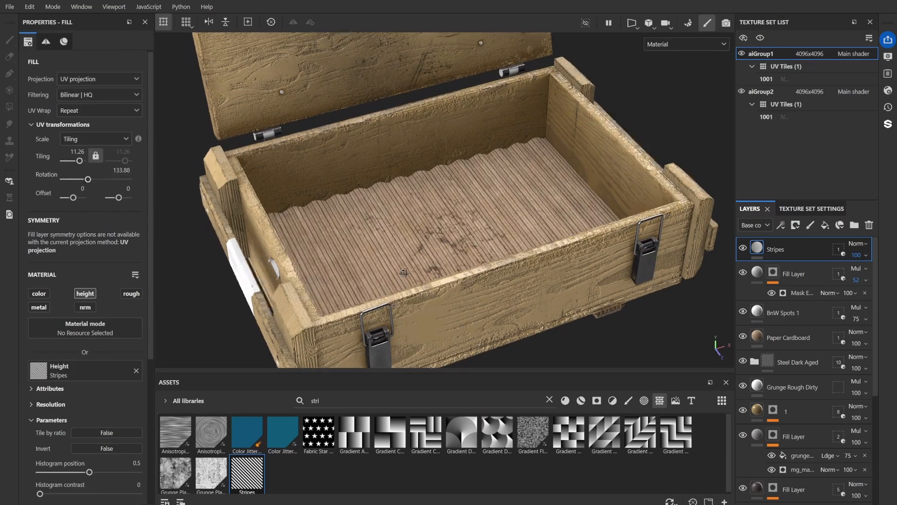
pyautogui.scroll(-3, 79, 337)
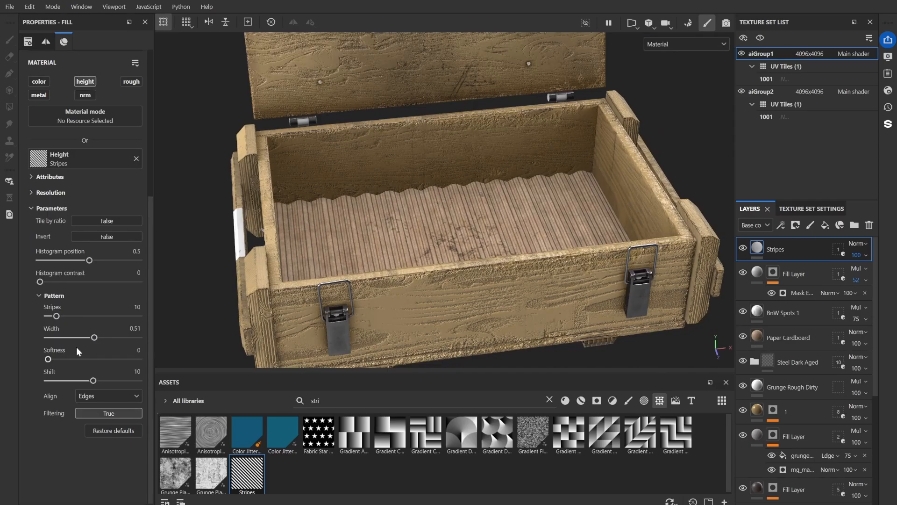
# Add a Levels effect on the Stripes layer's Height channel, lowering its midtone and narrowing its output range to about -0.031.
pyautogui.rightClick(747, 407)
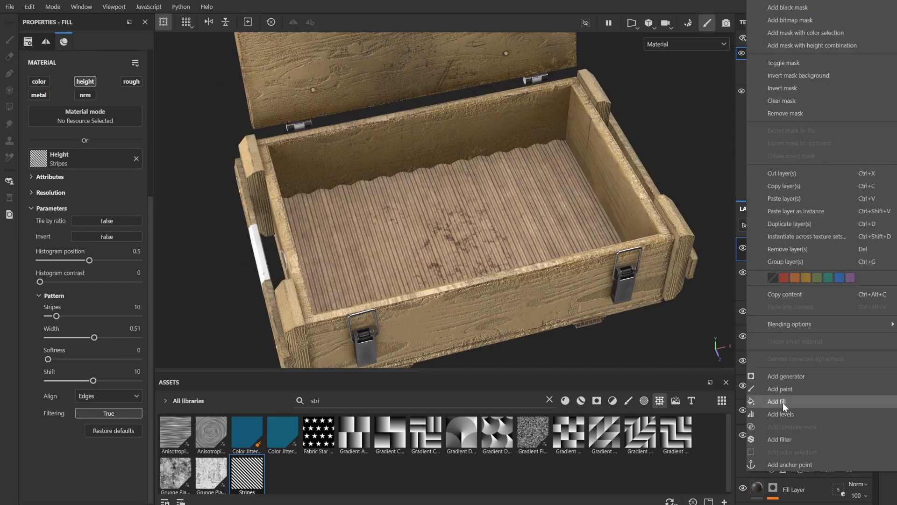
pyautogui.click(780, 414)
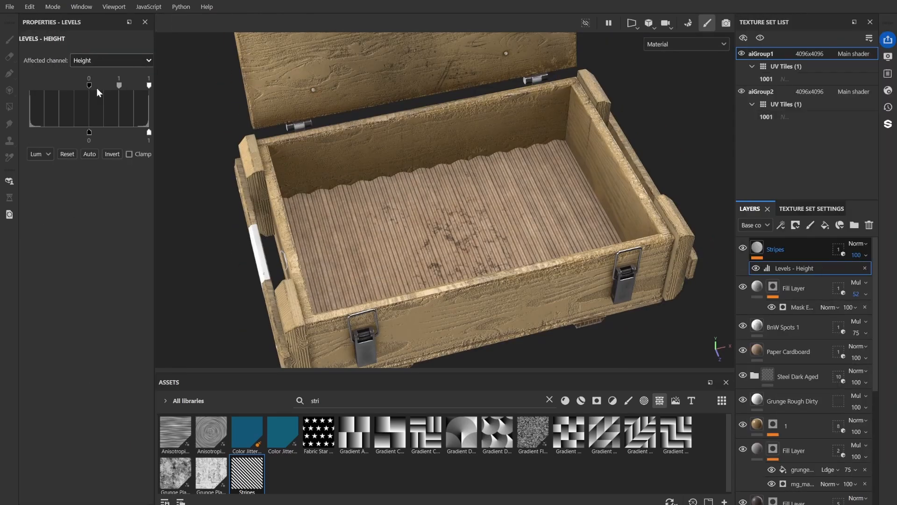
pyautogui.moveTo(99, 86); pyautogui.dragTo(91, 86)
pyautogui.moveTo(89, 132); pyautogui.dragTo(87, 148)
pyautogui.scroll(-1, 335, 235)
pyautogui.keyDown('alt'); pyautogui.moveTo(334, 235); pyautogui.dragTo(393, 234); pyautogui.keyUp('alt')
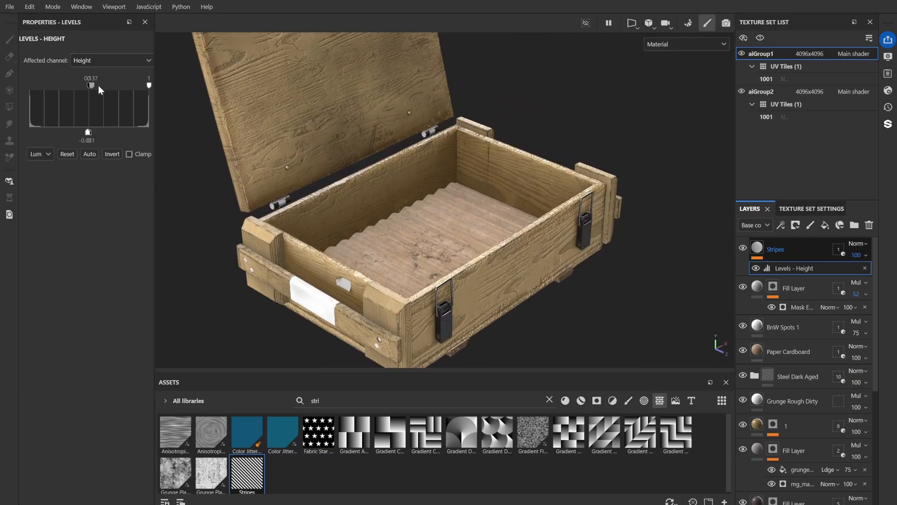
# Set the height Levels' input black to 0.145 and midtone to 4.866, and bring the output values closer to zero.
pyautogui.moveTo(92, 86); pyautogui.dragTo(126, 86)
pyautogui.scroll(3, 420, 196)
pyautogui.keyDown('alt'); pyautogui.moveTo(420, 234); pyautogui.dragTo(437, 156, button='middle'); pyautogui.keyUp('alt')
pyautogui.moveTo(89, 86); pyautogui.dragTo(97, 87)
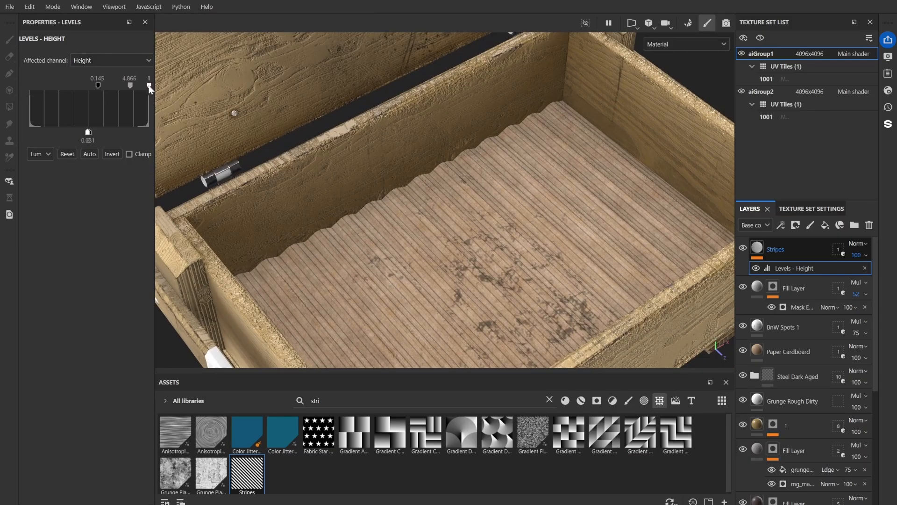
pyautogui.moveTo(87, 132); pyautogui.dragTo(89, 133)
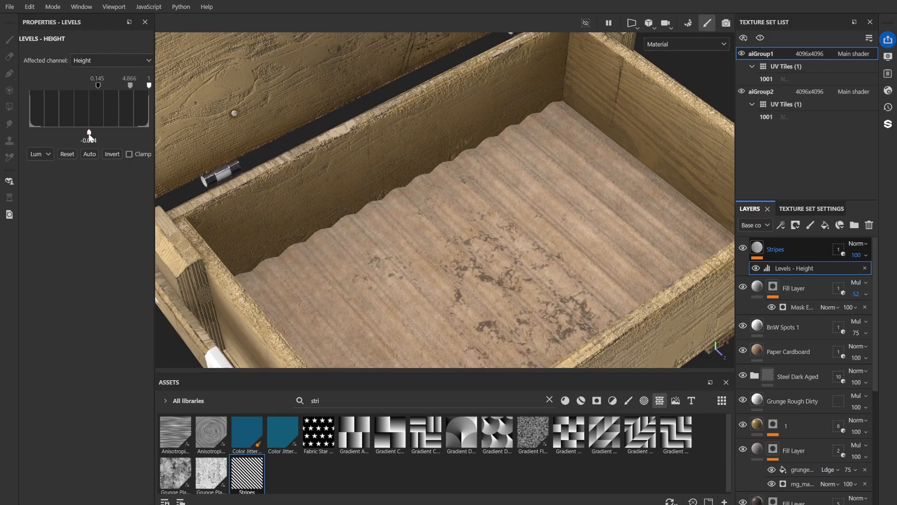
# Move BnW Spots 1 to the top and Stripes directly above Paper Cardboard, keeping the pattern at 10 stripes.
pyautogui.scroll(-4, 395, 208)
pyautogui.keyDown('alt'); pyautogui.moveTo(439, 205); pyautogui.dragTo(395, 207); pyautogui.keyUp('alt')
pyautogui.scroll(3, 395, 207)
pyautogui.moveTo(758, 326); pyautogui.dragTo(766, 241)
pyautogui.moveTo(798, 286); pyautogui.dragTo(794, 323)
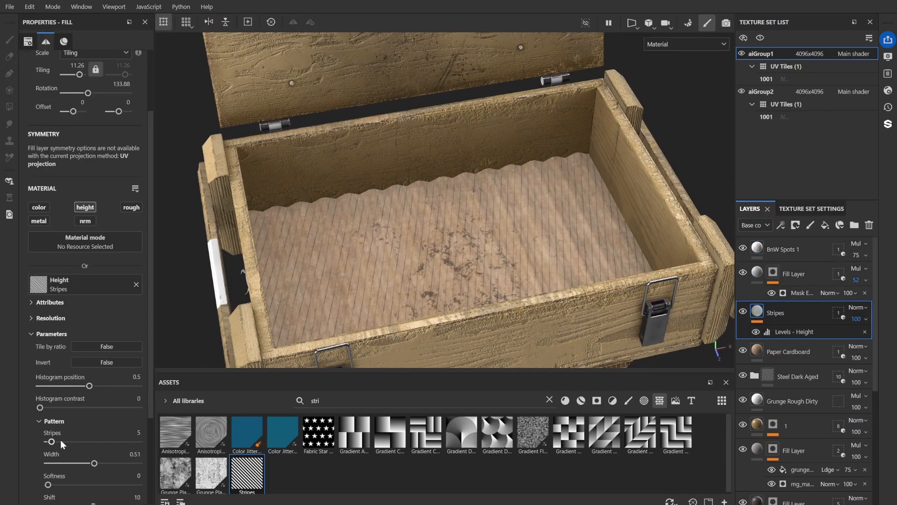
pyautogui.moveTo(52, 442); pyautogui.dragTo(57, 441)
# Add a Warp filter to the Stripes layer above its height Levels.
pyautogui.rightClick(789, 312)
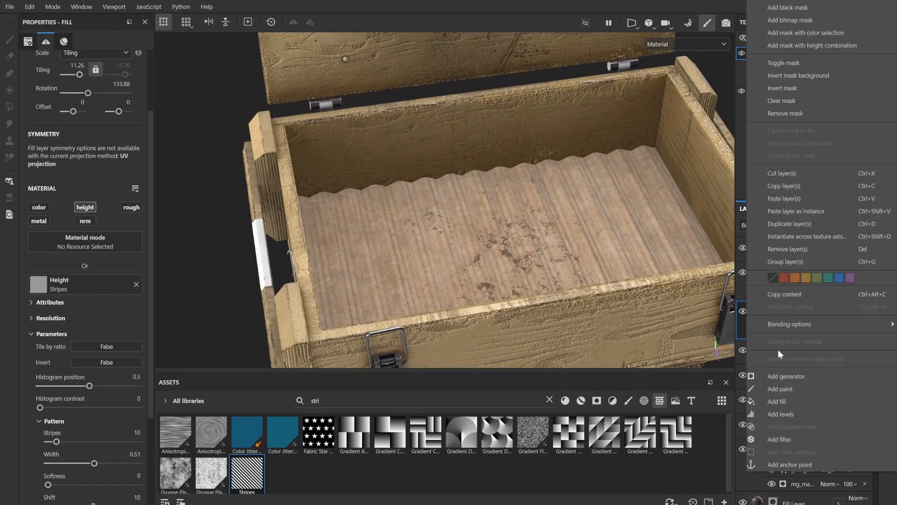
pyautogui.click(779, 439)
pyautogui.click(87, 84)
pyautogui.write('war')
pyautogui.click(133, 149)
pyautogui.keyDown('alt'); pyautogui.moveTo(370, 249); pyautogui.dragTo(397, 231); pyautogui.keyUp('alt')
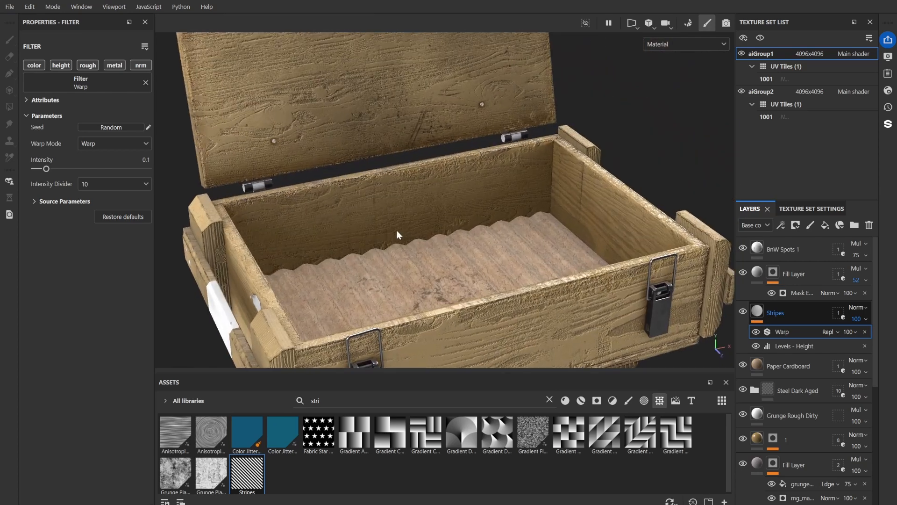
# Set the Warp filter's Intensity to 0.056 and its Intensity Divider to 1.
pyautogui.moveTo(46, 168); pyautogui.dragTo(39, 169)
pyautogui.keyDown('alt'); pyautogui.moveTo(378, 209); pyautogui.dragTo(374, 229); pyautogui.keyUp('alt')
pyautogui.scroll(2, 376, 219)
pyautogui.moveTo(45, 169); pyautogui.dragTo(40, 169)
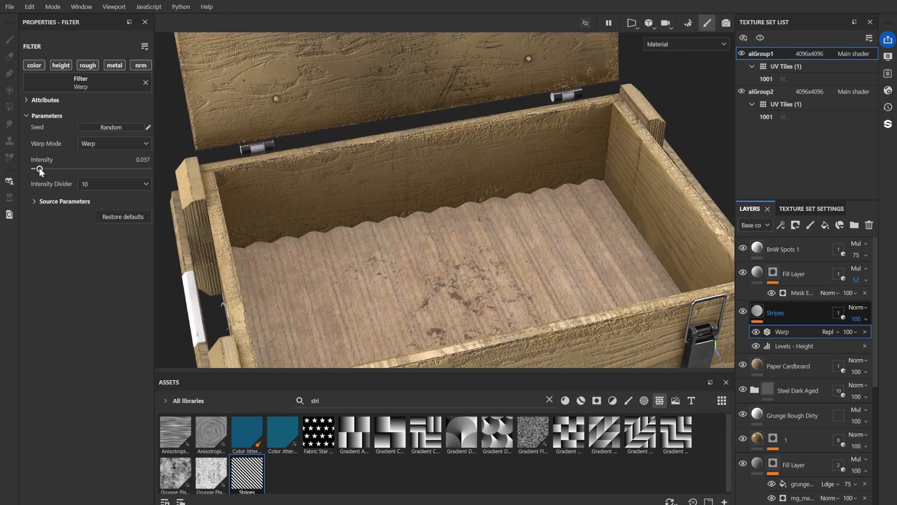
pyautogui.click(112, 183)
pyautogui.click(100, 199)
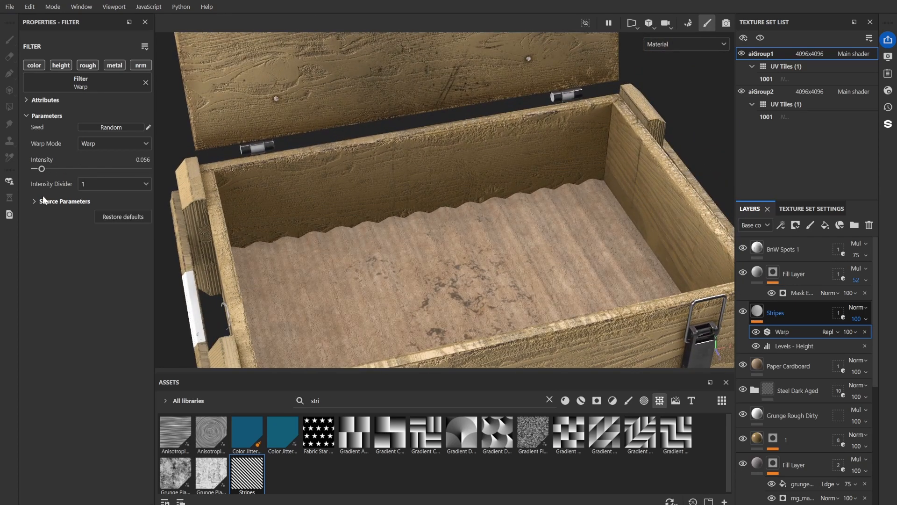
# Try a Source Balance of 0.34 in the Warp filter's source parameters, and undo the last filter changes.
pyautogui.scroll(-5, 334, 260)
pyautogui.scroll(4, 394, 284)
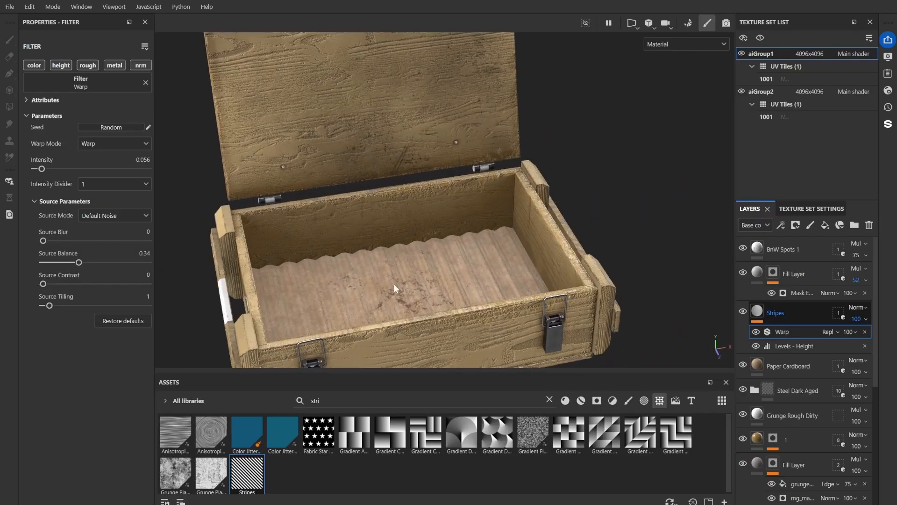
pyautogui.hotkey('ctrl', 'z')
pyautogui.hotkey('ctrl', 'z')
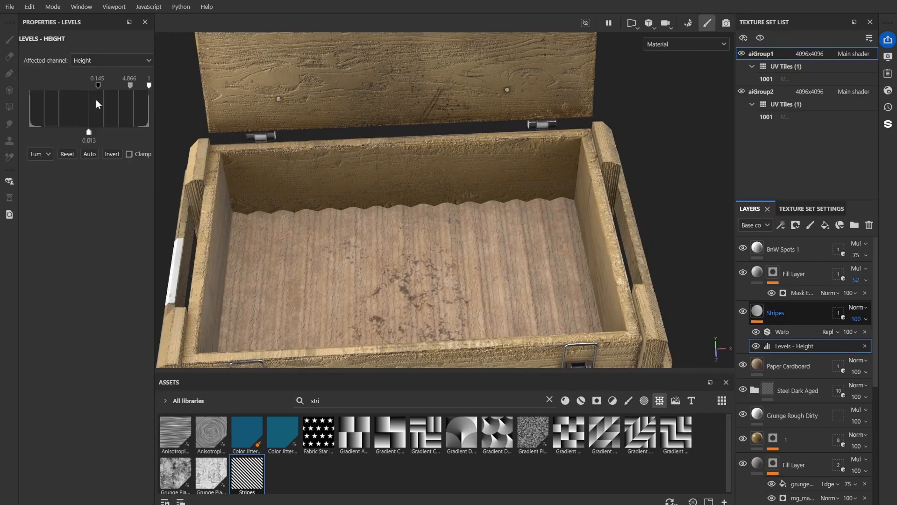
# Adjust the Stripes layer's height Levels to a 0.172 black input and 4.191 midtone, and raise the output level.
pyautogui.moveTo(129, 85); pyautogui.dragTo(150, 86)
pyautogui.moveTo(89, 132); pyautogui.dragTo(107, 133)
pyautogui.scroll(-5, 407, 235)
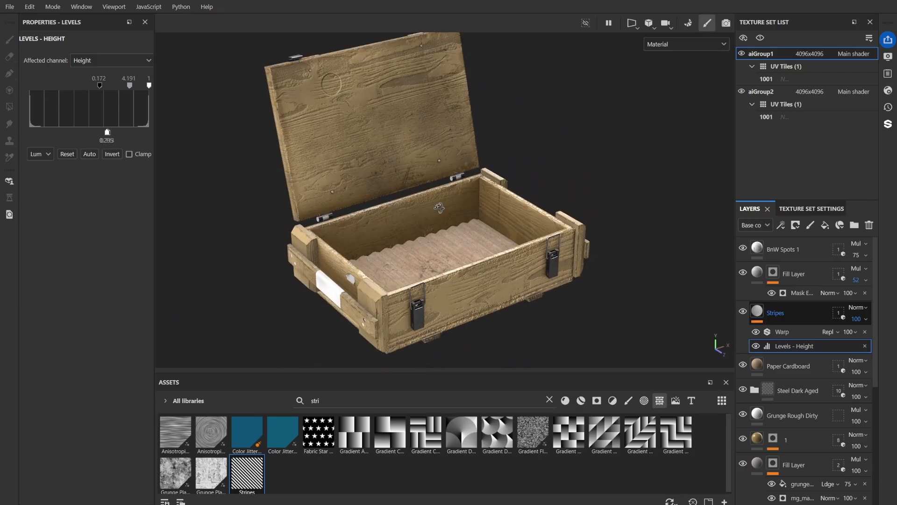
# Find the Dust Occlusion smart mask and add it on a new fill layer above BnW Spots 1.
pyautogui.scroll(2, 407, 235)
pyautogui.keyDown('alt'); pyautogui.moveTo(407, 235); pyautogui.dragTo(407, 245); pyautogui.keyUp('alt')
pyautogui.click(794, 249)
pyautogui.moveTo(322, 400); pyautogui.dragTo(280, 412)
pyautogui.write('ground')
pyautogui.click(569, 396)
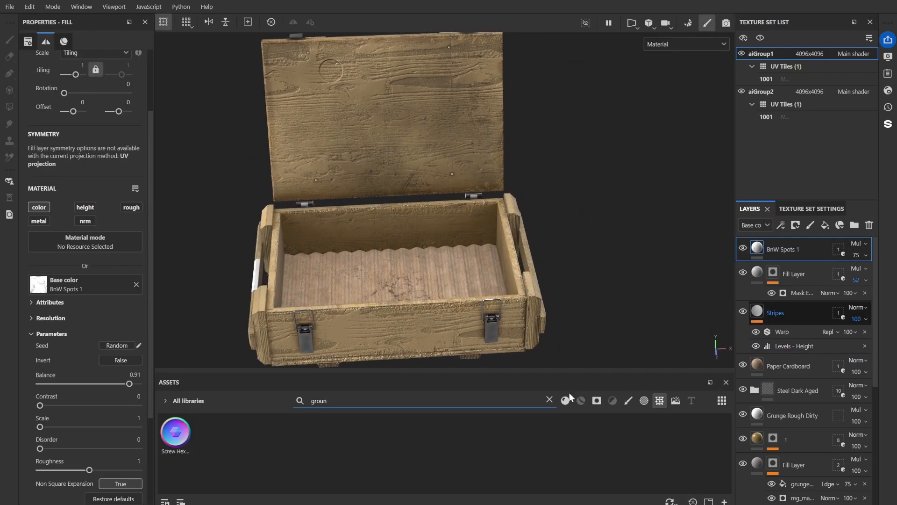
pyautogui.click(596, 403)
pyautogui.click(550, 400)
pyautogui.write('occ')
pyautogui.moveTo(175, 431); pyautogui.dragTo(800, 239)
pyautogui.scroll(2, 480, 248)
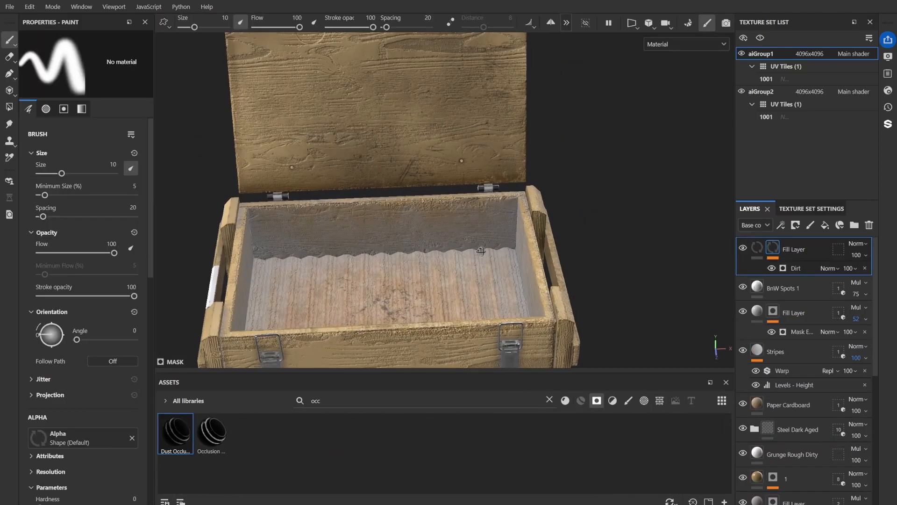
pyautogui.keyDown('alt'); pyautogui.moveTo(481, 248); pyautogui.dragTo(535, 230, button='middle'); pyautogui.keyUp('alt')
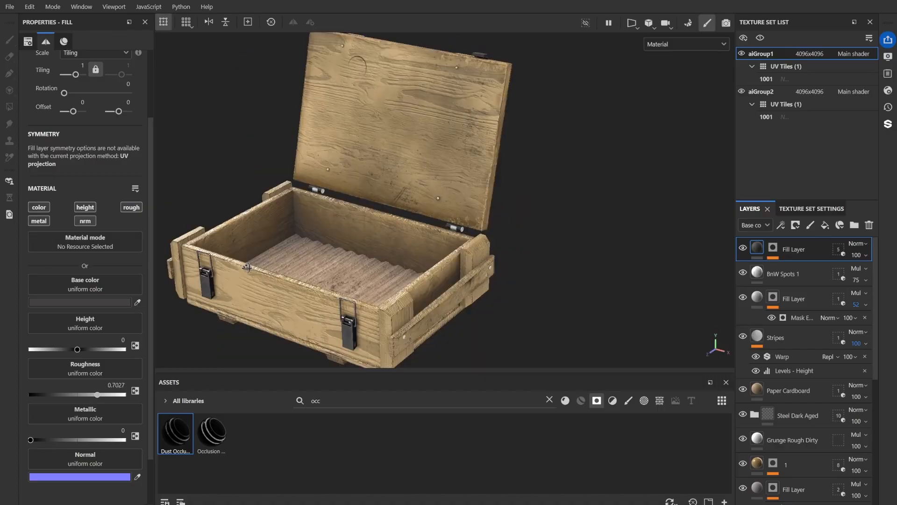
# Add the remaining hinge parts and all screws to the Steel Dark Aged folder's geometry mask in aiGroup2.
pyautogui.keyDown('alt'); pyautogui.moveTo(392, 254); pyautogui.dragTo(573, 276); pyautogui.keyUp('alt')
pyautogui.keyDown('alt'); pyautogui.moveTo(573, 276); pyautogui.dragTo(486, 255, button='right'); pyautogui.keyUp('alt')
pyautogui.keyDown('alt'); pyautogui.moveTo(402, 248); pyautogui.dragTo(458, 239); pyautogui.keyUp('alt')
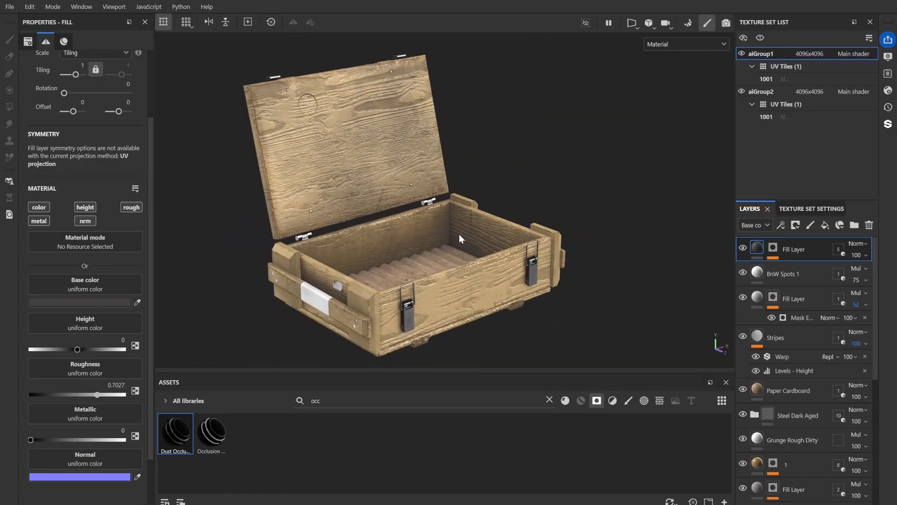
pyautogui.keyDown('alt'); pyautogui.moveTo(458, 239); pyautogui.dragTo(728, 236, button='right'); pyautogui.keyUp('alt')
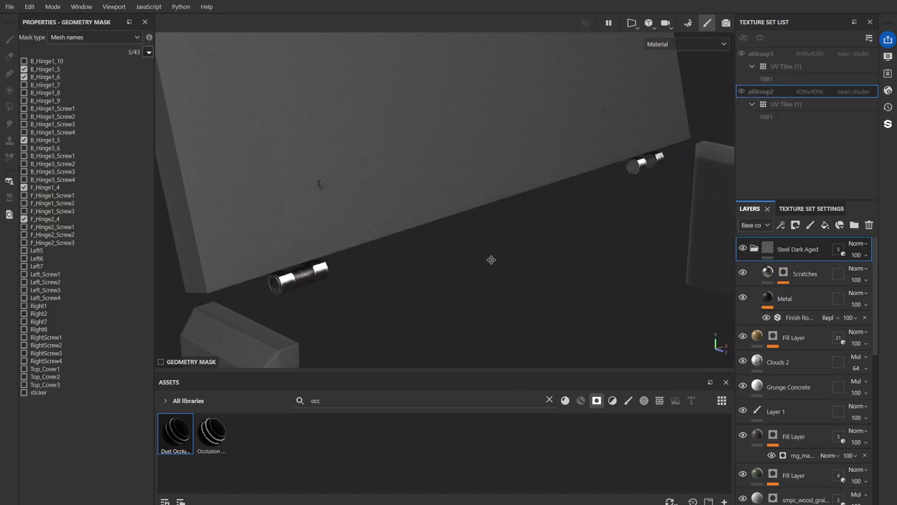
pyautogui.click(24, 124)
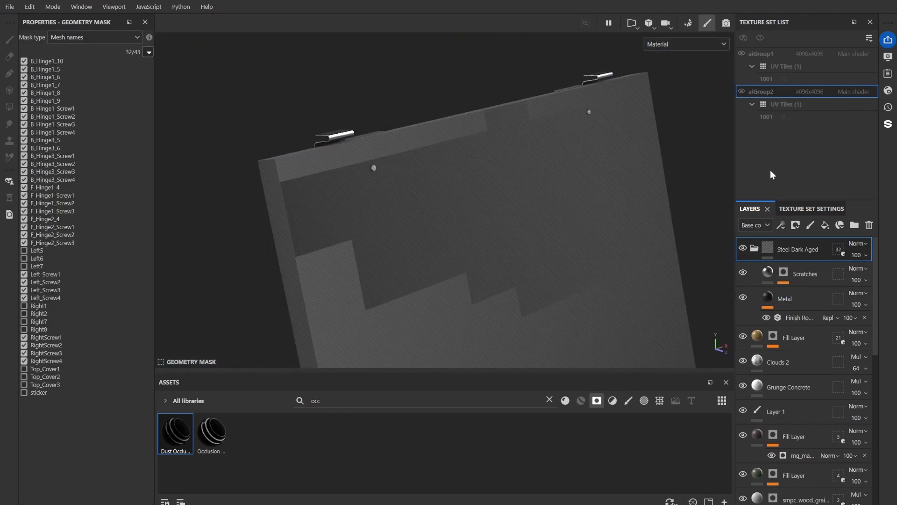
# Add the missing hinge screws to the Steel Dark Aged folder's geometry mask in aiGroup1.
pyautogui.click(764, 58)
pyautogui.click(797, 409)
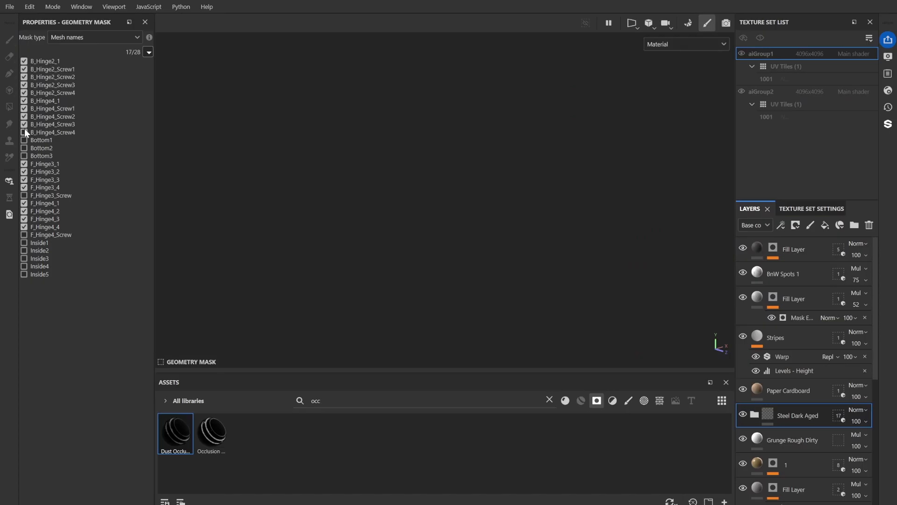
pyautogui.click(771, 415)
pyautogui.keyDown('alt'); pyautogui.moveTo(407, 213); pyautogui.dragTo(437, 215); pyautogui.keyUp('alt')
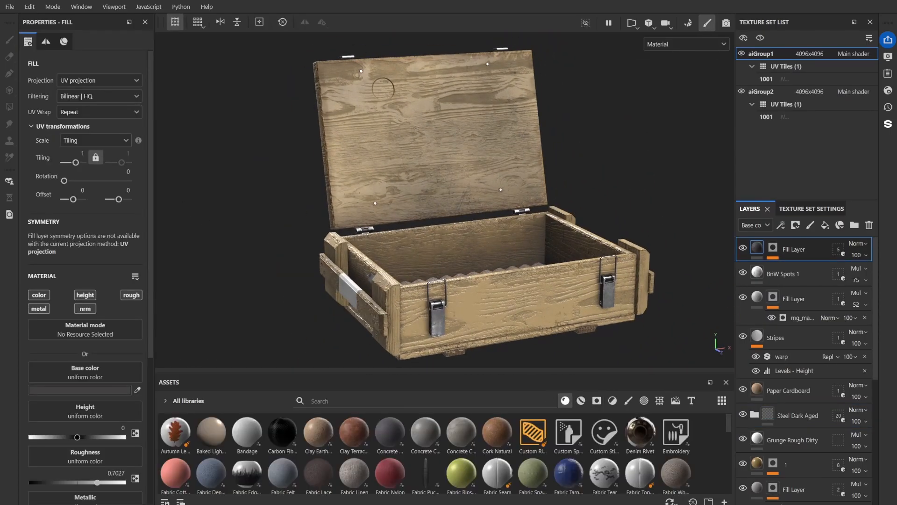
# Add a paint layer inside the font folder and activate the Projection tool facing the crate's front panel.
pyautogui.keyDown('alt'); pyautogui.moveTo(561, 276); pyautogui.dragTo(516, 272); pyautogui.keyUp('alt')
pyautogui.keyDown('alt'); pyautogui.moveTo(516, 271); pyautogui.dragTo(493, 346, button='right'); pyautogui.keyUp('alt')
pyautogui.keyDown('alt'); pyautogui.moveTo(493, 346); pyautogui.dragTo(471, 258, button='middle'); pyautogui.keyUp('alt')
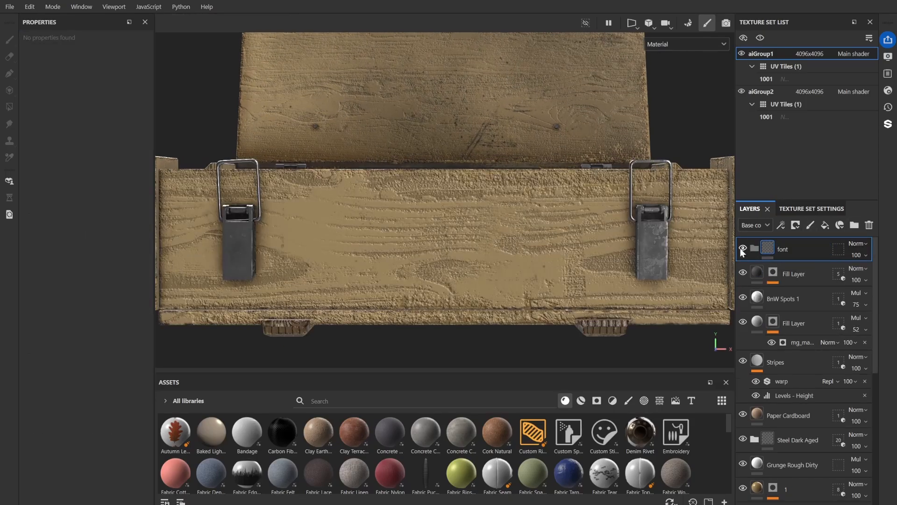
pyautogui.click(810, 224)
pyautogui.press('3')
pyautogui.keyDown('alt'); pyautogui.moveTo(423, 207); pyautogui.dragTo(462, 204, button='middle'); pyautogui.keyUp('alt')
pyautogui.scroll(2, 261, 185)
pyautogui.scroll(-4, 73, 281)
# Load the Agency FB font as the brush alpha and set its text to 7.
pyautogui.click(74, 282)
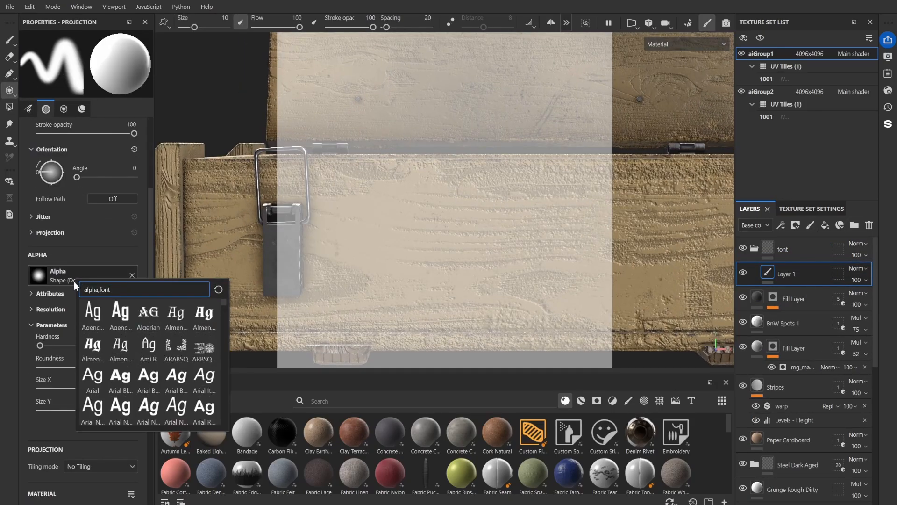
pyautogui.click(93, 314)
pyautogui.tripleClick(89, 307)
pyautogui.write('7')
pyautogui.click(93, 281)
pyautogui.click(109, 314)
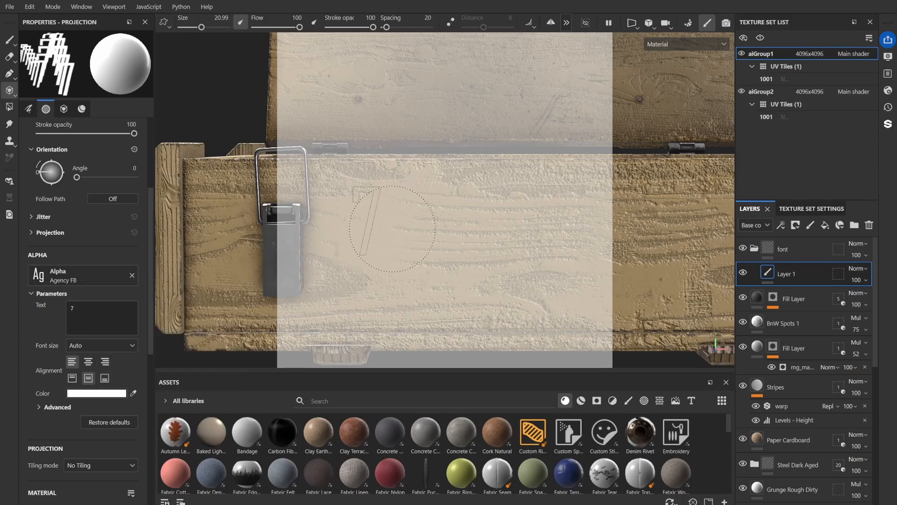
# Try Arial Narrow, Cascadia Mono Regular and Calibri Light as the font for the 7.
pyautogui.click(113, 280)
pyautogui.click(138, 407)
pyautogui.click(86, 271)
pyautogui.scroll(-8, 147, 388)
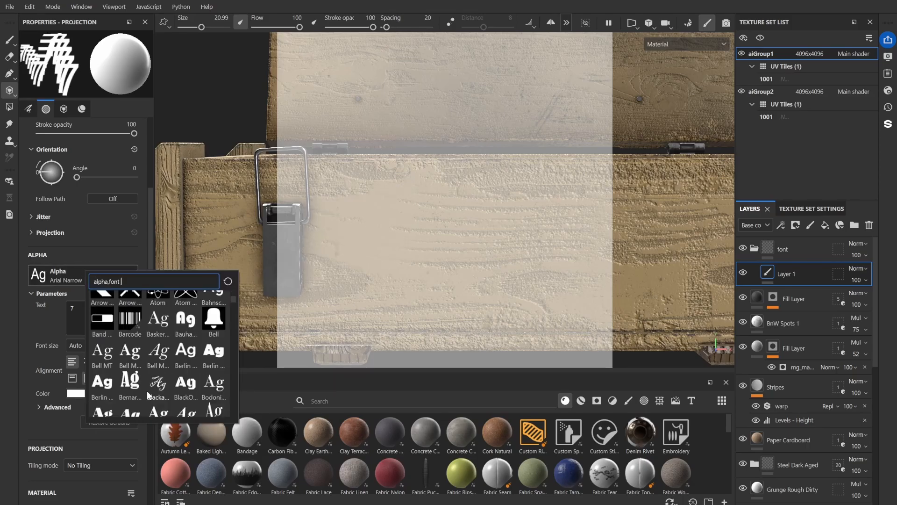
pyautogui.click(146, 388)
pyautogui.click(104, 279)
pyautogui.scroll(-4, 174, 361)
pyautogui.scroll(-5, 175, 361)
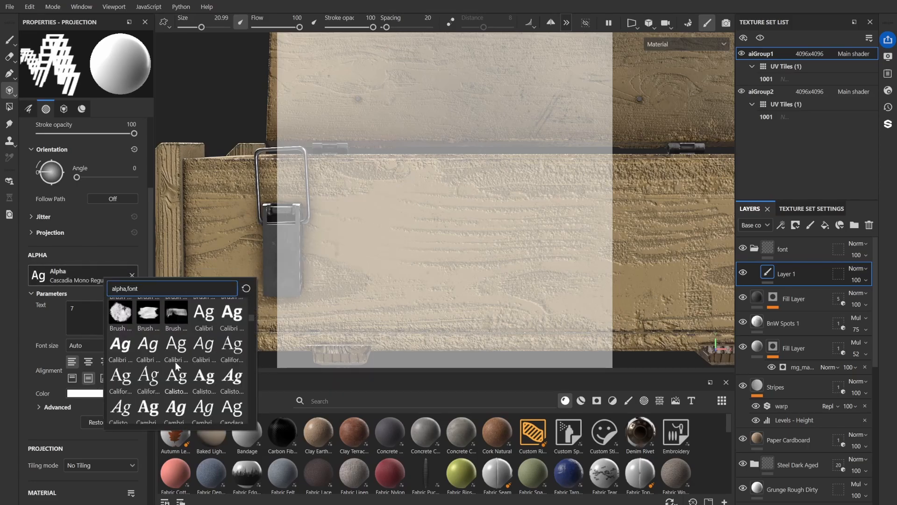
pyautogui.click(175, 361)
pyautogui.click(91, 281)
pyautogui.scroll(-8, 163, 340)
pyautogui.scroll(8, 181, 321)
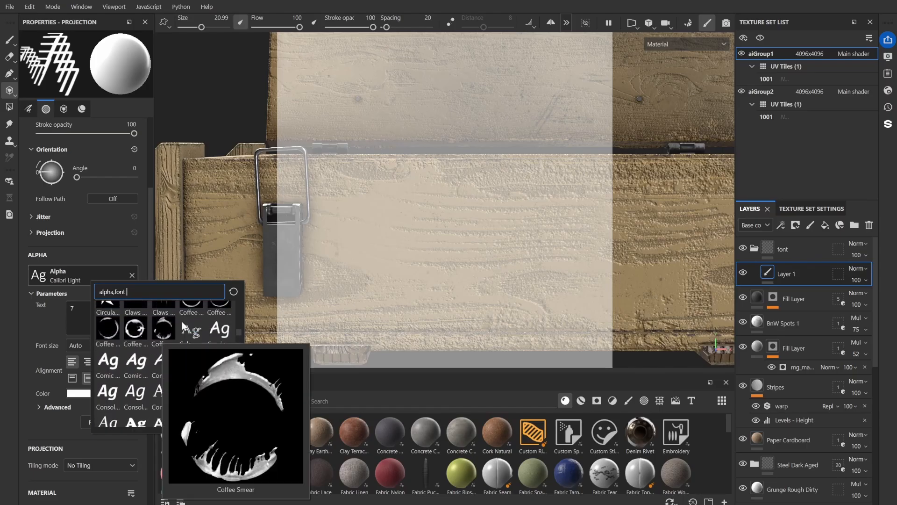
pyautogui.click(193, 318)
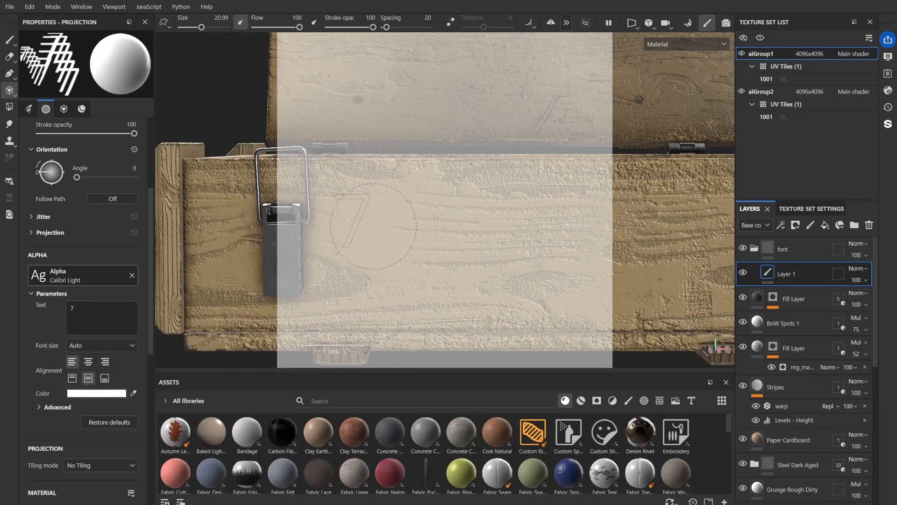
# Set the alpha font to Agency FB Bold and the brush to paint only a near-black base color.
pyautogui.click(73, 270)
pyautogui.click(118, 304)
pyautogui.scroll(-5, 101, 351)
pyautogui.click(100, 418)
pyautogui.click(108, 411)
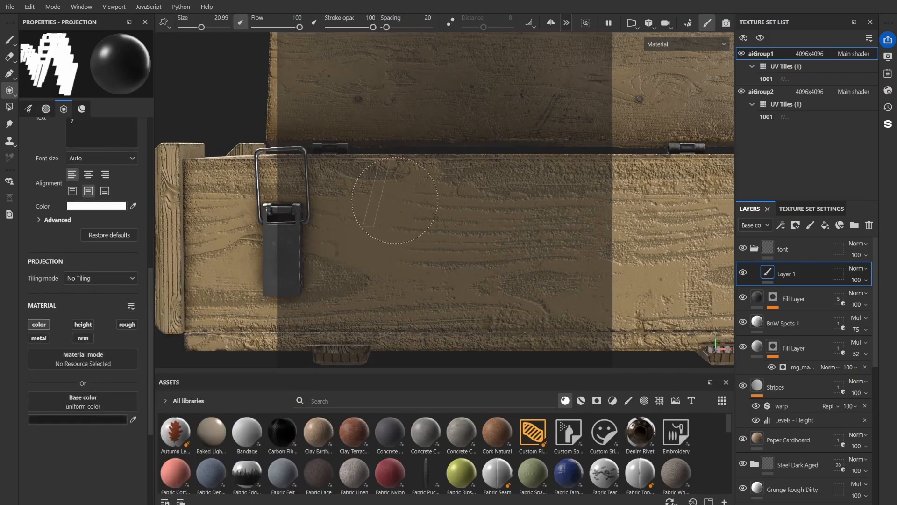
# Stamp the marking 7,62 on the crate's front beside the latch, with the 62 smaller than the 7.
pyautogui.scroll(1, 144, 182)
pyautogui.write(',')
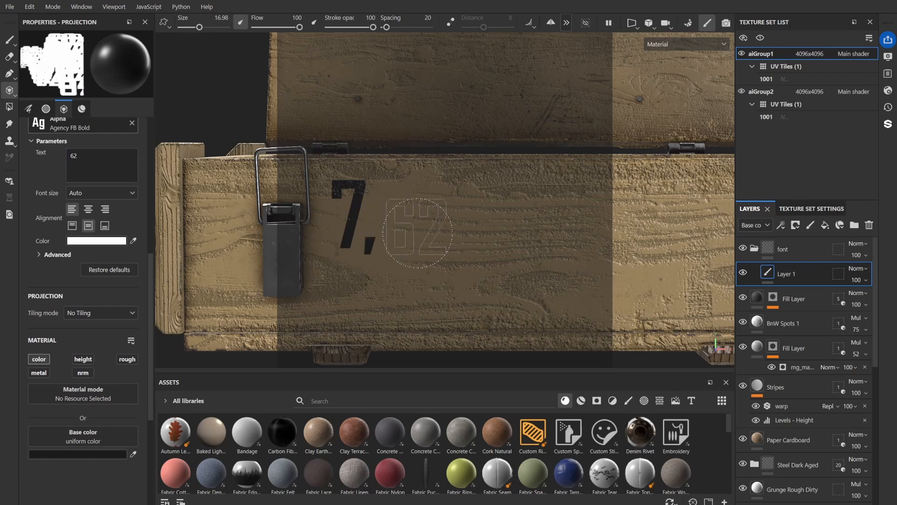
pyautogui.click(414, 224)
# Stamp LPS after the 7,62 marking in Agency FB Bold, using a brush size of 27.81.
pyautogui.keyDown('alt'); pyautogui.moveTo(414, 225); pyautogui.dragTo(362, 225, button='middle'); pyautogui.keyUp('alt')
pyautogui.moveTo(84, 156); pyautogui.dragTo(57, 162)
pyautogui.write('LPS')
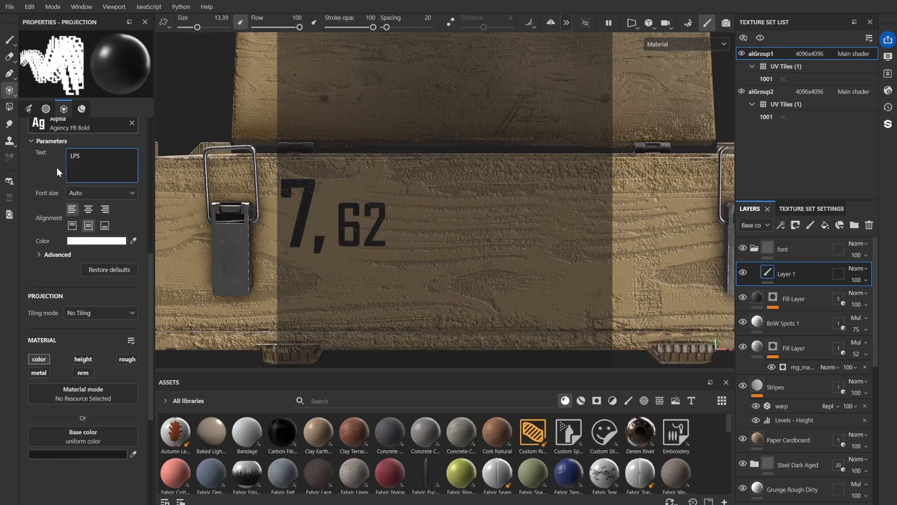
pyautogui.keyDown('ctrl'); pyautogui.moveTo(466, 212); pyautogui.dragTo(523, 213, button='right'); pyautogui.keyUp('ctrl')
pyautogui.click(472, 220)
pyautogui.keyDown('alt'); pyautogui.moveTo(472, 220); pyautogui.dragTo(346, 220, button='middle'); pyautogui.keyUp('alt')
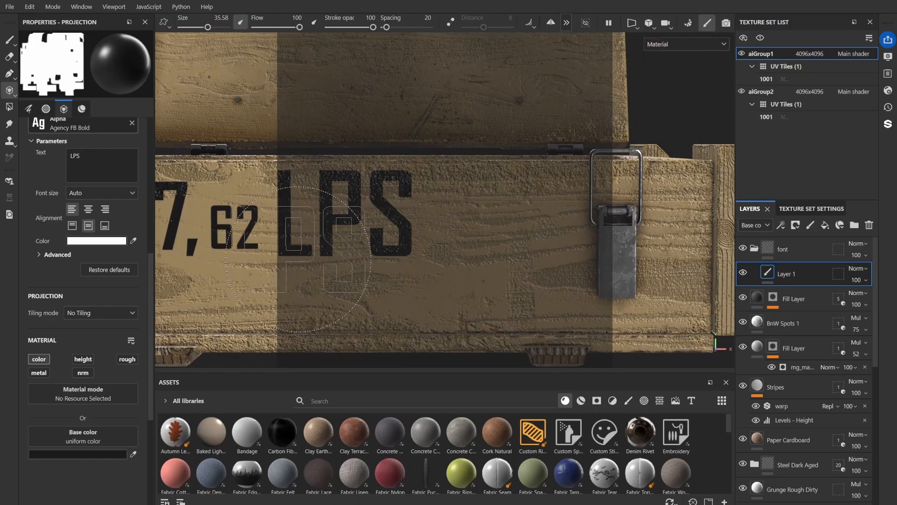
pyautogui.scroll(-2, 380, 200)
pyautogui.hotkey('ctrl', 'z')
pyautogui.keyDown('ctrl'); pyautogui.moveTo(410, 214); pyautogui.dragTo(388, 215, button='right'); pyautogui.keyUp('ctrl')
pyautogui.click(410, 214)
# Stamp a small GJ up and to the right of LPS with a brush size of 11.76.
pyautogui.keyDown('alt'); pyautogui.moveTo(411, 214); pyautogui.dragTo(313, 211, button='middle'); pyautogui.keyUp('alt')
pyautogui.scroll(1, 276, 243)
pyautogui.moveTo(83, 156); pyautogui.dragTo(57, 154)
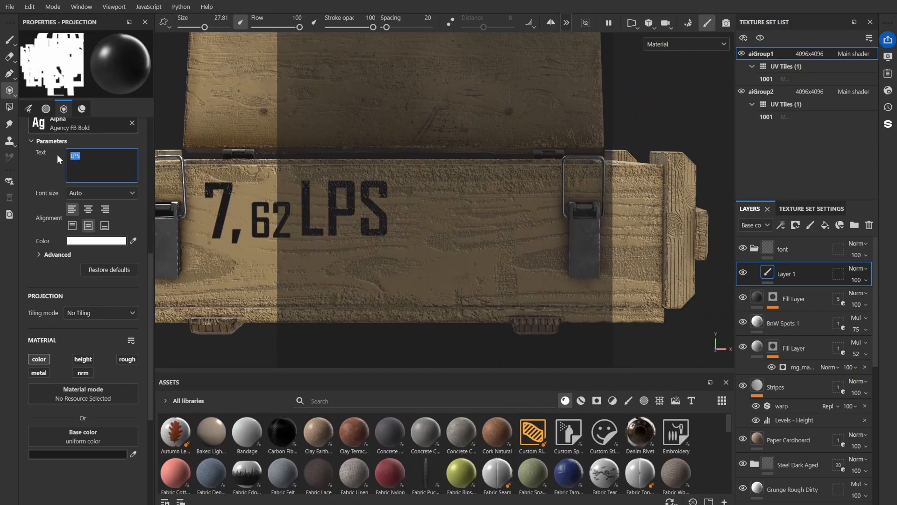
pyautogui.write('GJ')
pyautogui.keyDown('ctrl'); pyautogui.moveTo(442, 167); pyautogui.dragTo(402, 167, button='right'); pyautogui.keyUp('ctrl')
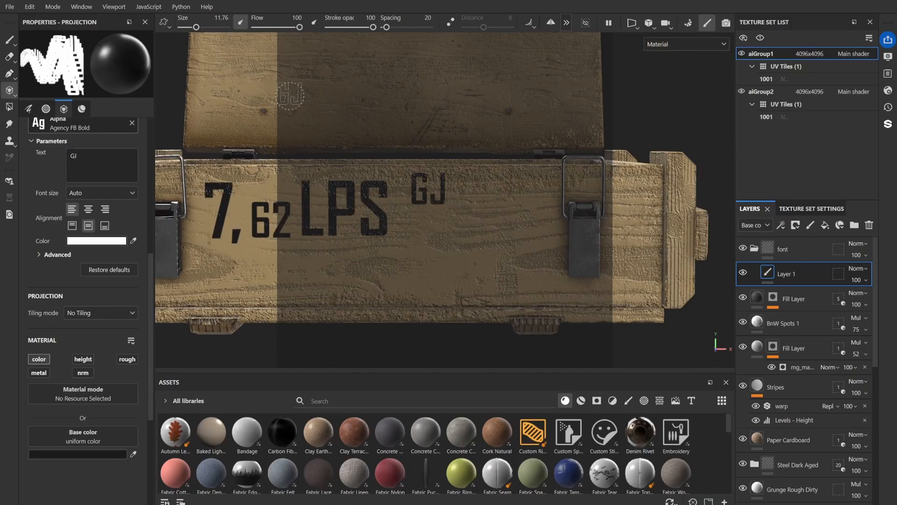
# Change the alpha font to Stencil and stamp Y68 and -75 on the front panel after GJ.
pyautogui.press('BackSpace')
pyautogui.click(107, 124)
pyautogui.scroll(-5, 182, 201)
pyautogui.click(183, 210)
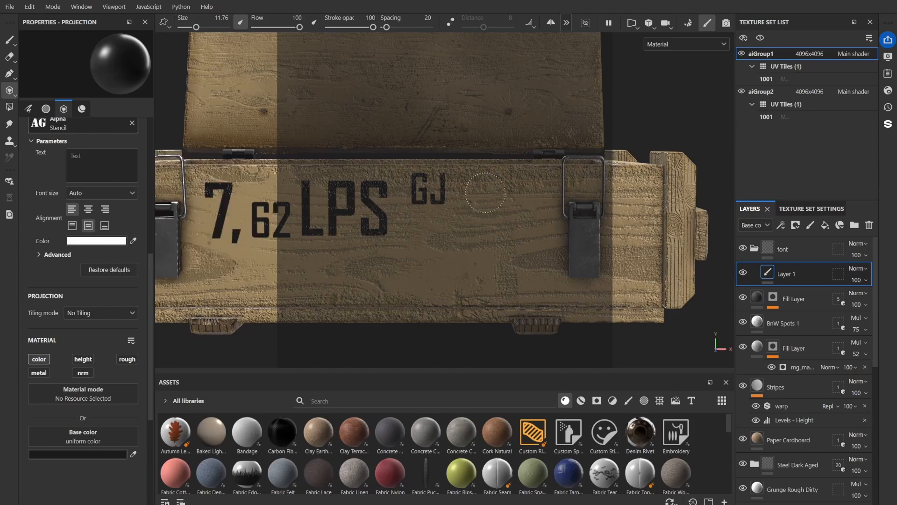
pyautogui.keyDown('alt'); pyautogui.moveTo(305, 53); pyautogui.dragTo(196, 38, button='middle'); pyautogui.keyUp('alt')
pyautogui.scroll(1, 196, 38)
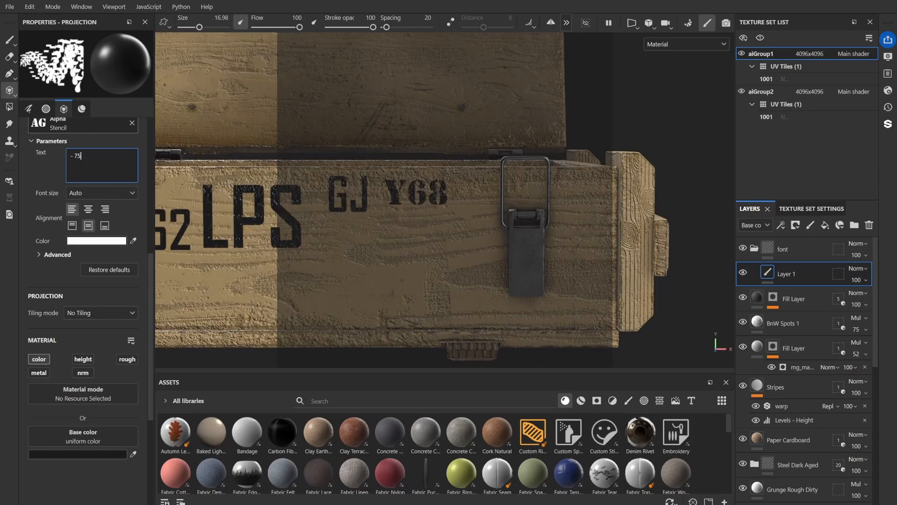
pyautogui.click(550, 211)
# Change the alpha text to md1908 and the brush size to 24.28 for the area below LPS.
pyautogui.scroll(-3, 550, 211)
pyautogui.scroll(3, 358, 276)
pyautogui.moveTo(81, 156); pyautogui.dragTo(62, 161)
pyautogui.write('md1908')
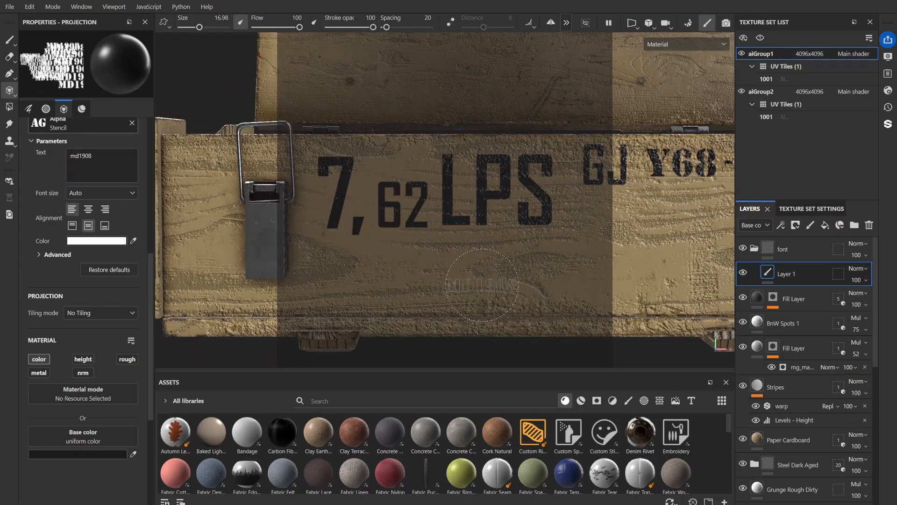
pyautogui.moveTo(199, 27); pyautogui.dragTo(203, 26)
# Try Kristen ITC, Baskerville Old Face, Felix Titling and Niagara Engraved as fonts for the MD1908 text.
pyautogui.click(90, 120)
pyautogui.write('stenc')
pyautogui.click(108, 157)
pyautogui.click(90, 122)
pyautogui.scroll(-2, 201, 200)
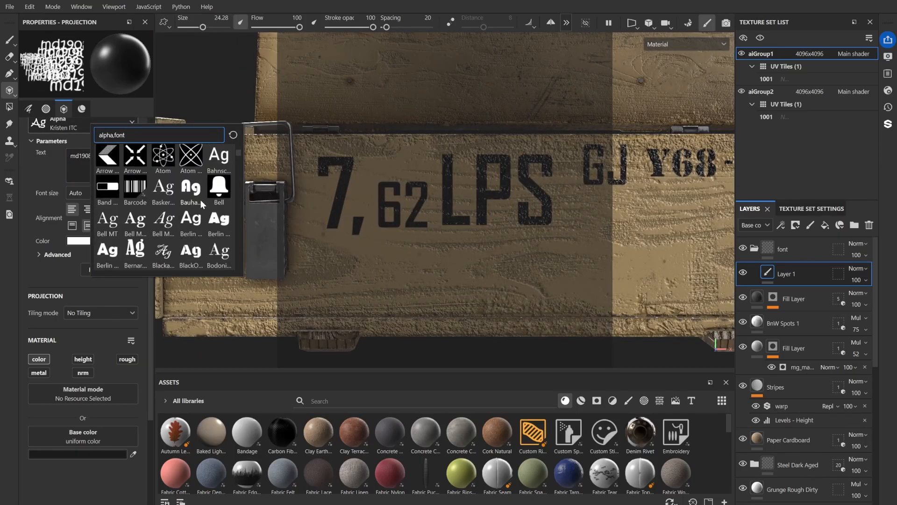
pyautogui.click(164, 189)
pyautogui.click(90, 123)
pyautogui.scroll(-6, 192, 221)
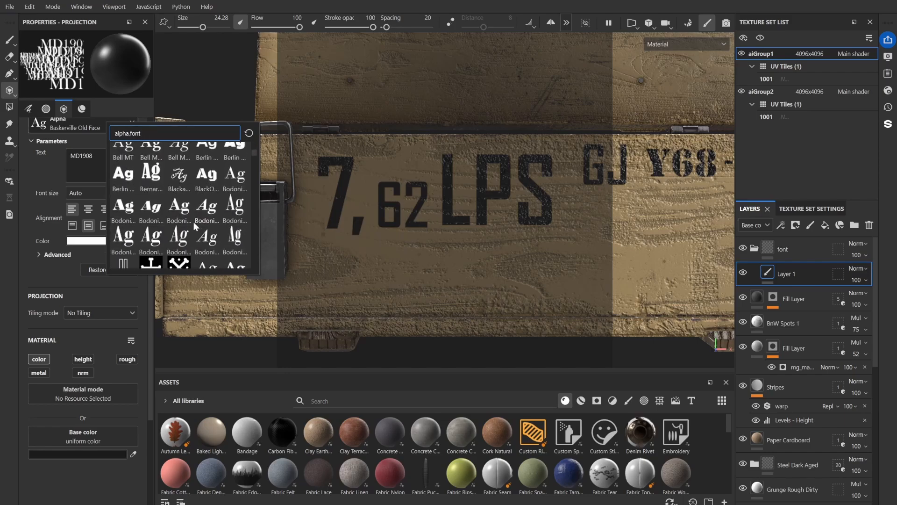
pyautogui.scroll(-5, 193, 224)
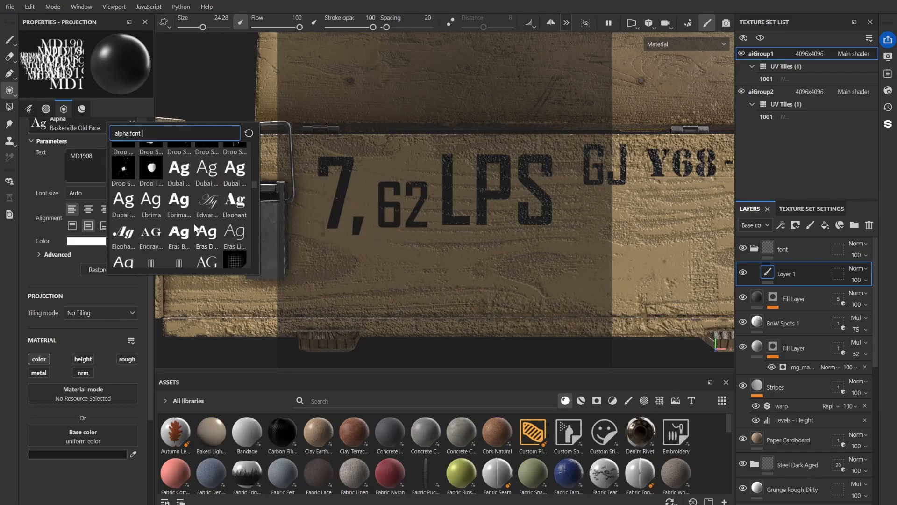
pyautogui.click(192, 223)
pyautogui.click(90, 123)
pyautogui.scroll(-5, 201, 234)
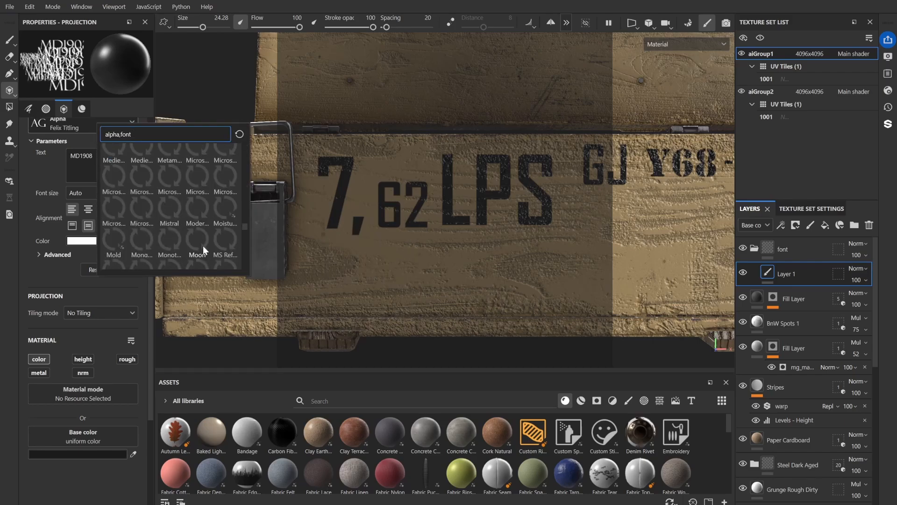
pyautogui.click(113, 171)
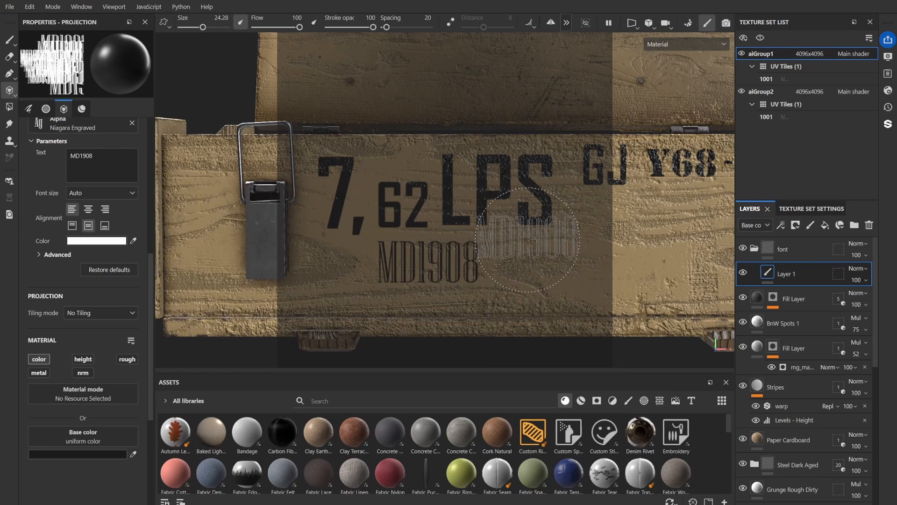
# Show the advanced text parameters and try Jura Medium as the font for MD1908.
pyautogui.click(40, 254)
pyautogui.click(80, 127)
pyautogui.scroll(-8, 168, 198)
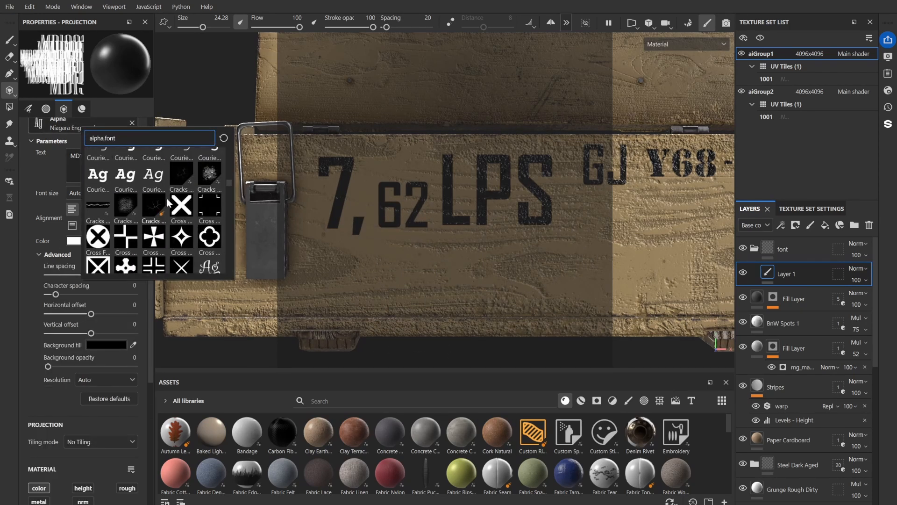
pyautogui.click(209, 220)
pyautogui.click(109, 128)
pyautogui.scroll(-8, 166, 224)
pyautogui.click(155, 196)
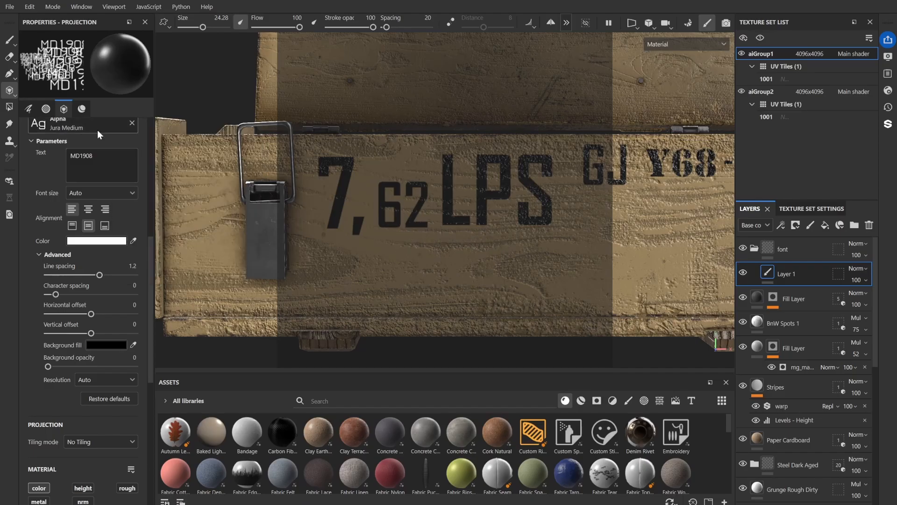
# Stamp MD1908 below the 7,62 LPS marking in Niagara Solid with 0.09 character spacing and a brush size of 34.22.
pyautogui.click(96, 128)
pyautogui.scroll(-8, 153, 219)
pyautogui.click(118, 202)
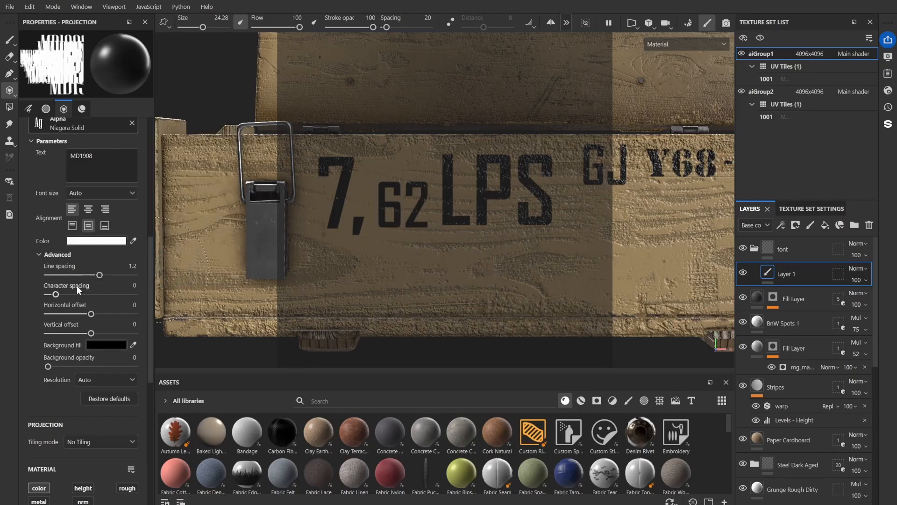
pyautogui.keyDown('ctrl'); pyautogui.moveTo(443, 256); pyautogui.dragTo(455, 256, button='right'); pyautogui.keyUp('ctrl')
pyautogui.click(454, 263)
# Stamp a small 880 below the start of MD1908 with a brush size of 10.23.
pyautogui.write('88')
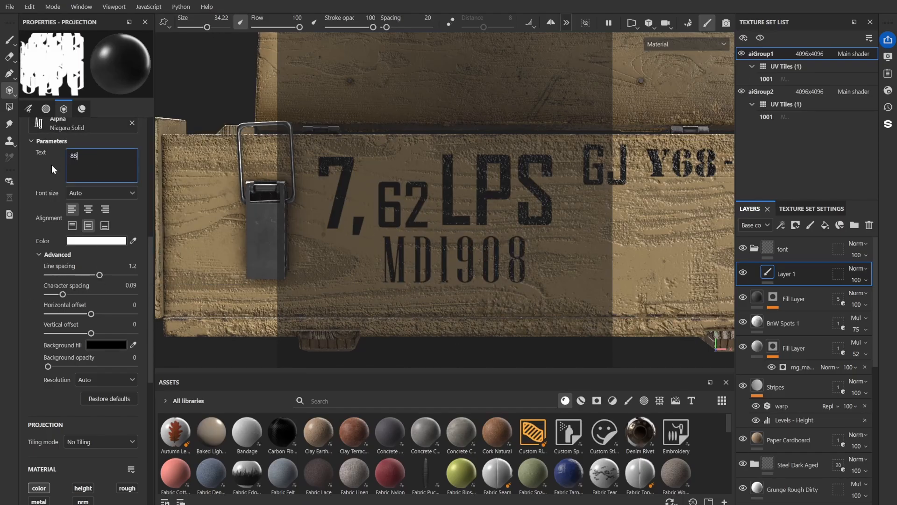
pyautogui.write('0')
pyautogui.keyDown('ctrl'); pyautogui.moveTo(420, 302); pyautogui.dragTo(390, 301, button='right'); pyautogui.keyUp('ctrl')
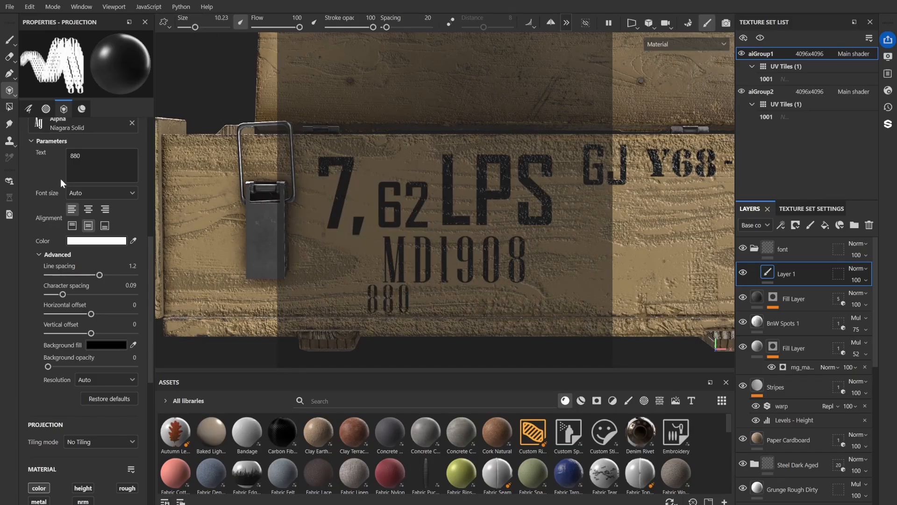
# Stamp FARALAME and a small BUC in Niagara Solid after the 880 marking beneath MD1908.
pyautogui.write('RALAME')
pyautogui.keyDown('ctrl'); pyautogui.moveTo(328, 110); pyautogui.dragTo(345, 111, button='right'); pyautogui.keyUp('ctrl')
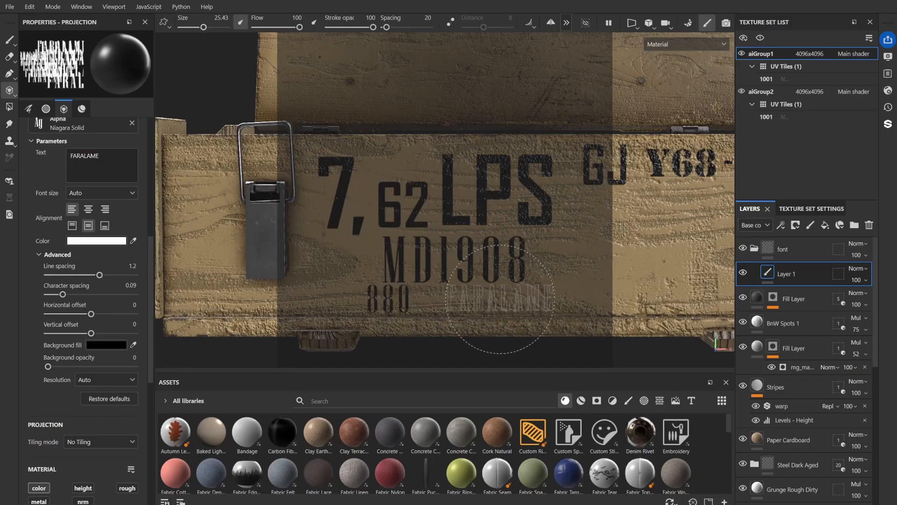
pyautogui.keyDown('ctrl'); pyautogui.moveTo(428, 322); pyautogui.dragTo(403, 321, button='right'); pyautogui.keyUp('ctrl')
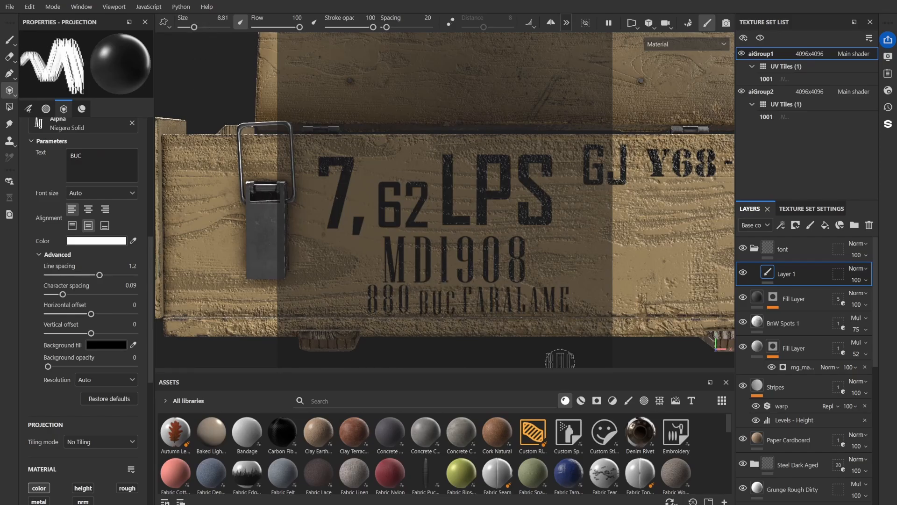
# Stamp VT, 407, 74 and 0 below the GJ Y68-75-22 marking in Agency FB Bold, with 74 placed under 407.
pyautogui.scroll(-3, 559, 359)
pyautogui.keyDown('alt'); pyautogui.moveTo(560, 359); pyautogui.dragTo(350, 138); pyautogui.keyUp('alt')
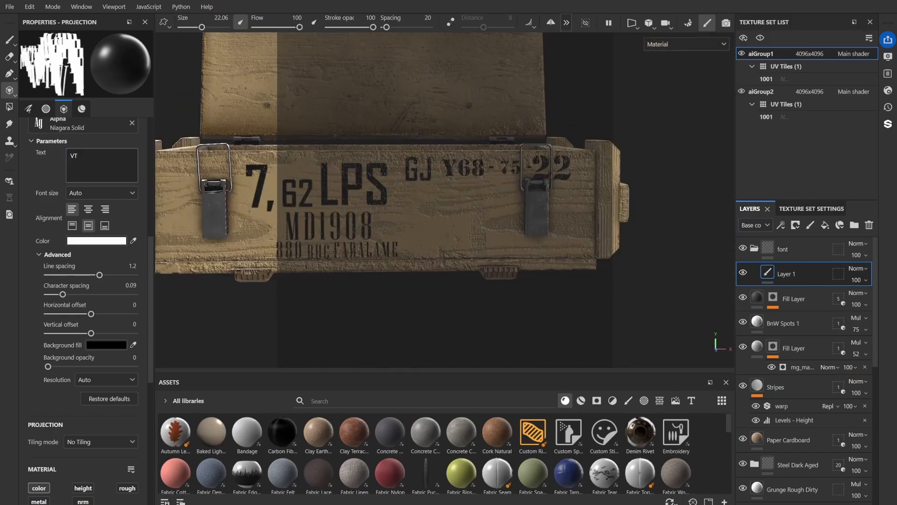
pyautogui.click(96, 124)
pyautogui.click(150, 163)
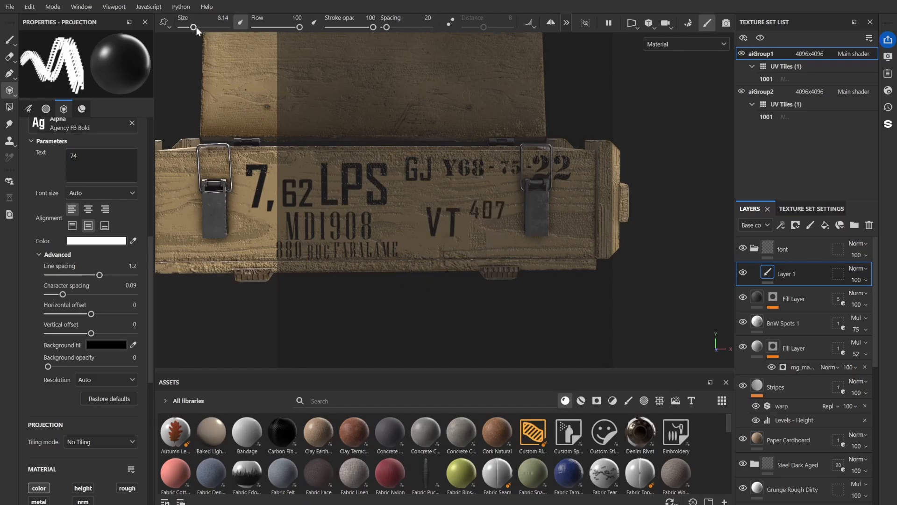
pyautogui.moveTo(196, 27); pyautogui.dragTo(197, 28)
pyautogui.click(494, 250)
pyautogui.moveTo(83, 157); pyautogui.dragTo(48, 158)
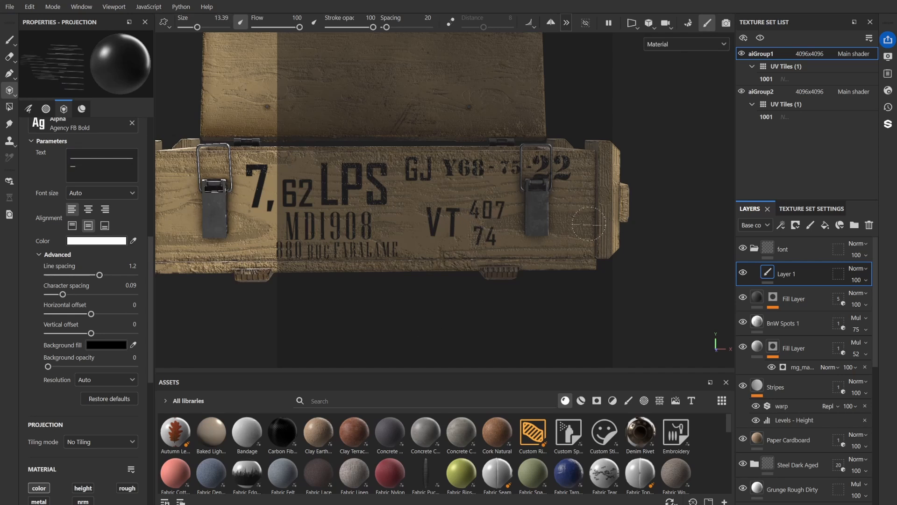
pyautogui.click(522, 229)
pyautogui.scroll(3, 99, 242)
# Add a paint layer and stamp the Sign Minus alpha as a fraction bar between 407 and 74.
pyautogui.click(810, 225)
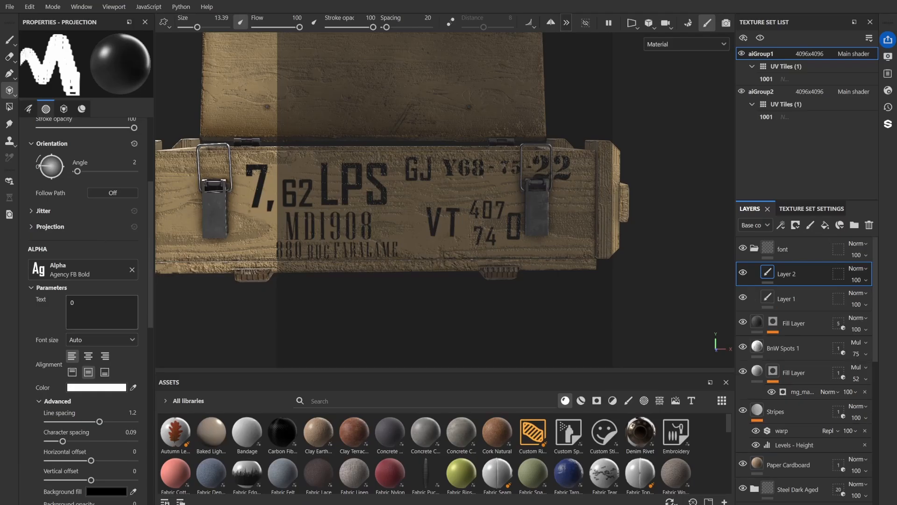
pyautogui.click(119, 271)
pyautogui.moveTo(158, 284); pyautogui.dragTo(143, 283)
pyautogui.write('MINUS')
pyautogui.scroll(-15, 224, 348)
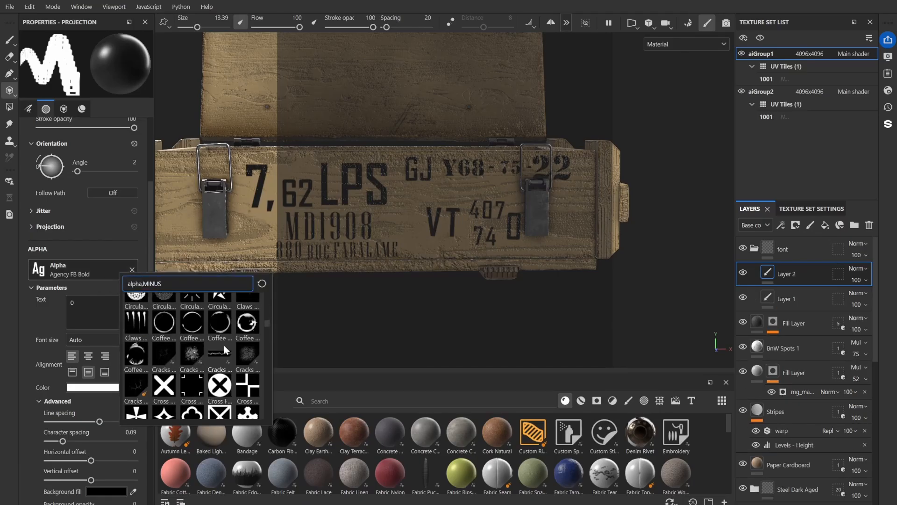
pyautogui.click(223, 348)
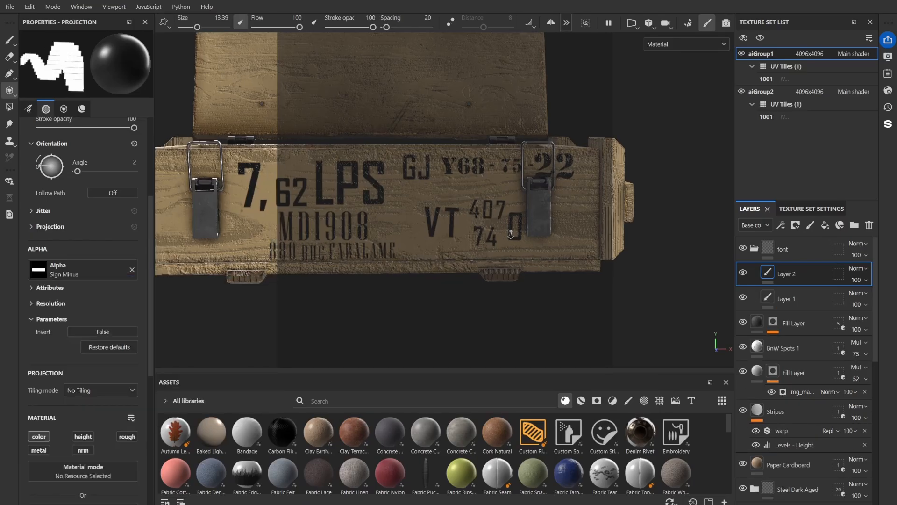
pyautogui.scroll(3, 477, 265)
pyautogui.scroll(-5, 472, 299)
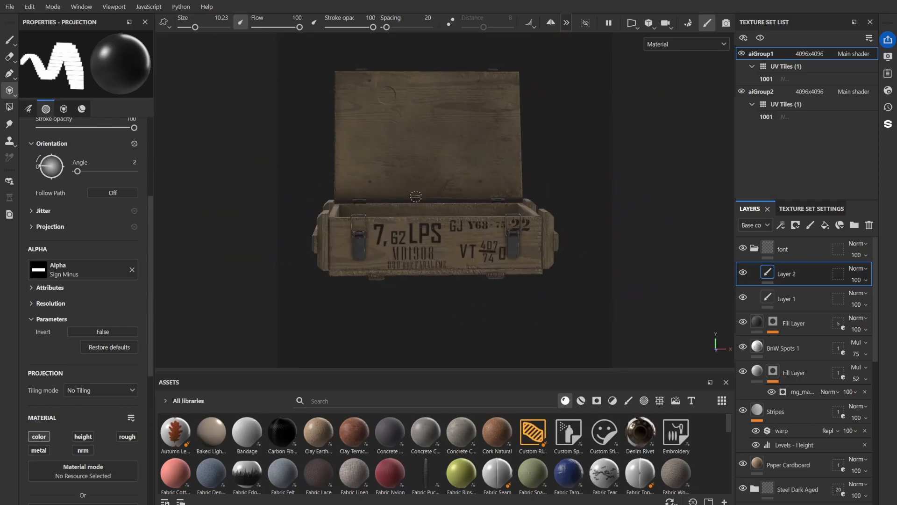
# Add another paint layer and load the Kyle's Inkb... brush found by searching the brushes for marker.
pyautogui.scroll(2, 514, 252)
pyautogui.click(810, 225)
pyautogui.click(9, 39)
pyautogui.click(628, 401)
pyautogui.click(355, 400)
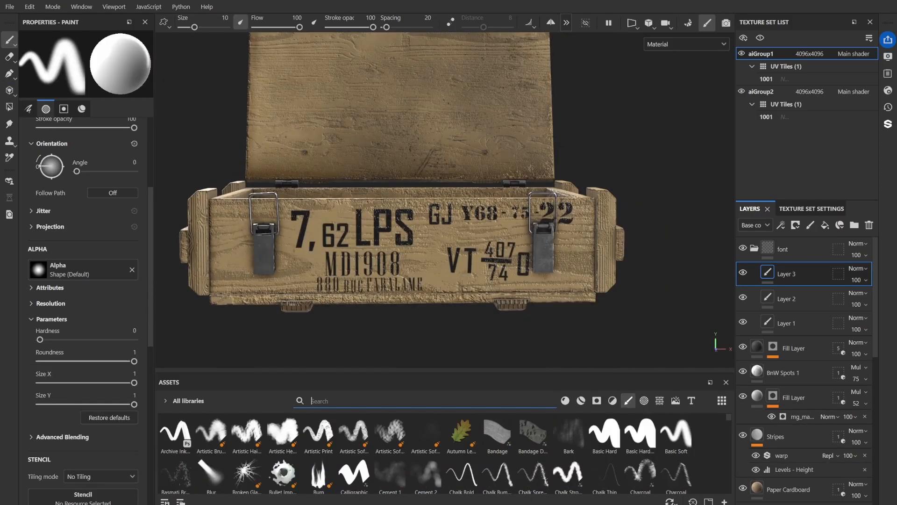
pyautogui.write('marker')
pyautogui.moveTo(213, 435)
pyautogui.click(175, 433)
pyautogui.scroll(2, 383, 224)
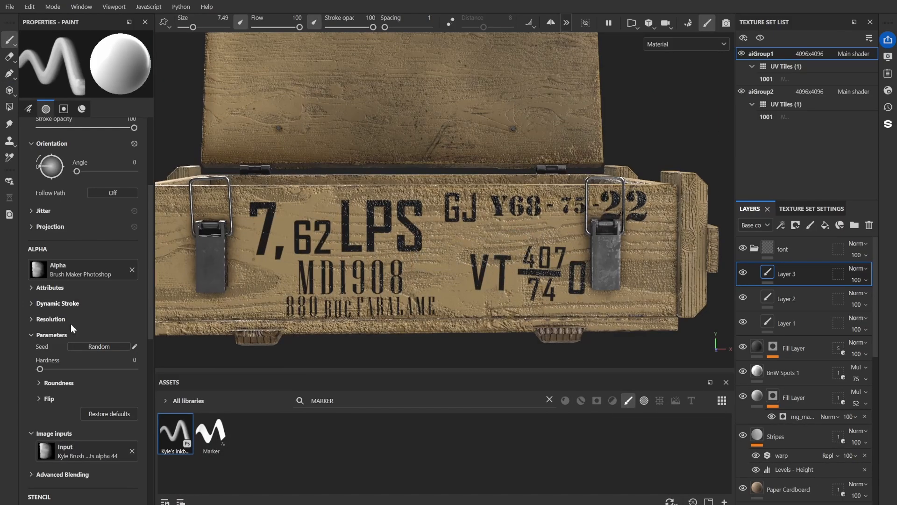
# Paint a light grey streak diagonally between MD1908 and Y68 using only color, rough and metal channels, with roughness 0.1412 and metallic 0.1017.
pyautogui.scroll(-6, 71, 323)
pyautogui.click(75, 404)
pyautogui.click(43, 322)
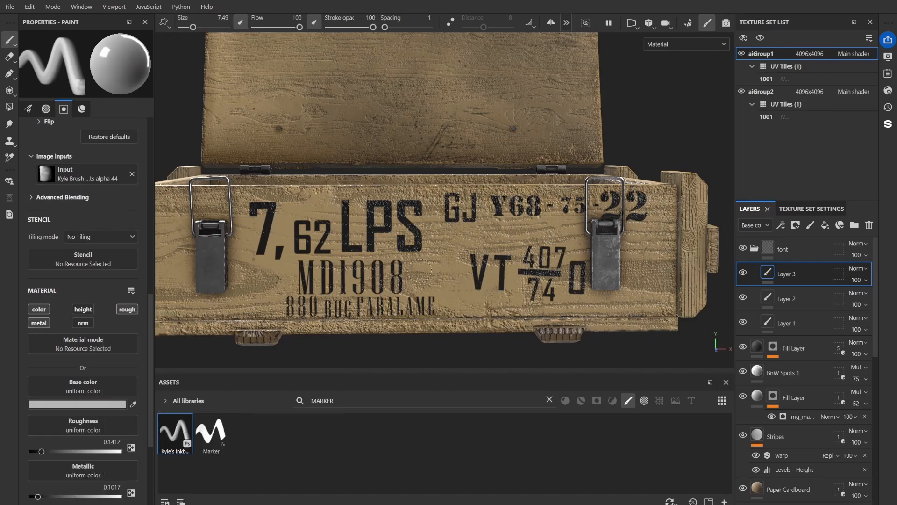
pyautogui.moveTo(499, 247); pyautogui.dragTo(418, 270)
pyautogui.scroll(2, 430, 272)
pyautogui.scroll(-2, 383, 242)
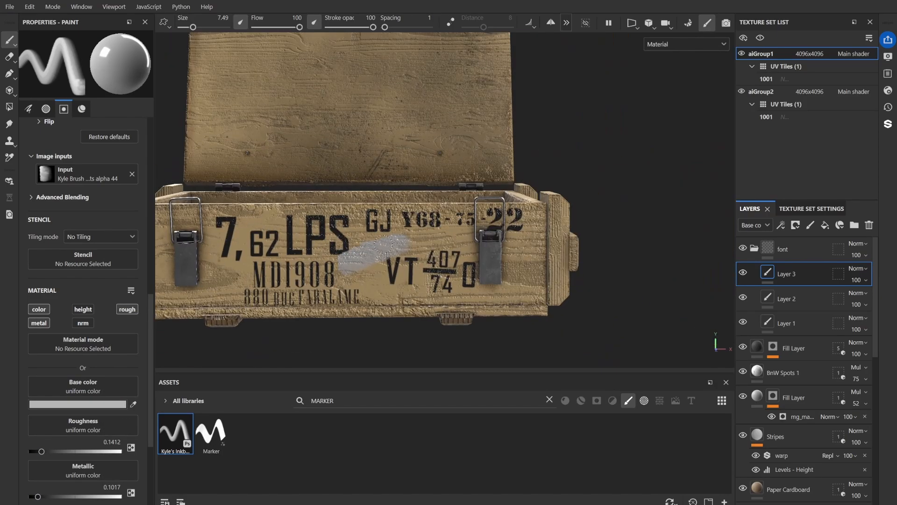
pyautogui.moveTo(438, 239)
pyautogui.keyDown('alt'); pyautogui.mouseDown()
pyautogui.moveTo(514, 229)
pyautogui.moveTo(351, 217)
pyautogui.moveTo(434, 227)
pyautogui.mouseUp(); pyautogui.keyUp('alt')
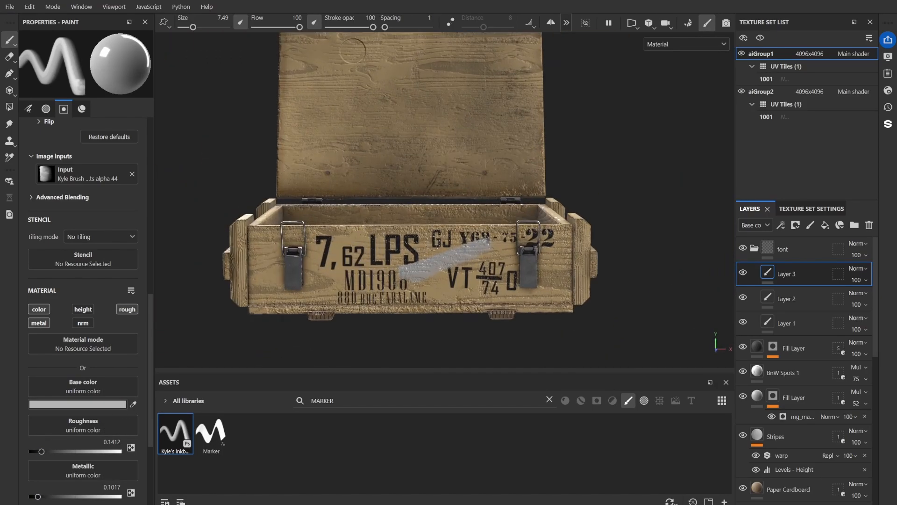
pyautogui.scroll(2, 434, 226)
# Add a paint layer and project a height-only circle shape between LPS and GJ with height 0.4350 and brush size 11.76.
pyautogui.click(810, 224)
pyautogui.press('3')
pyautogui.click(130, 296)
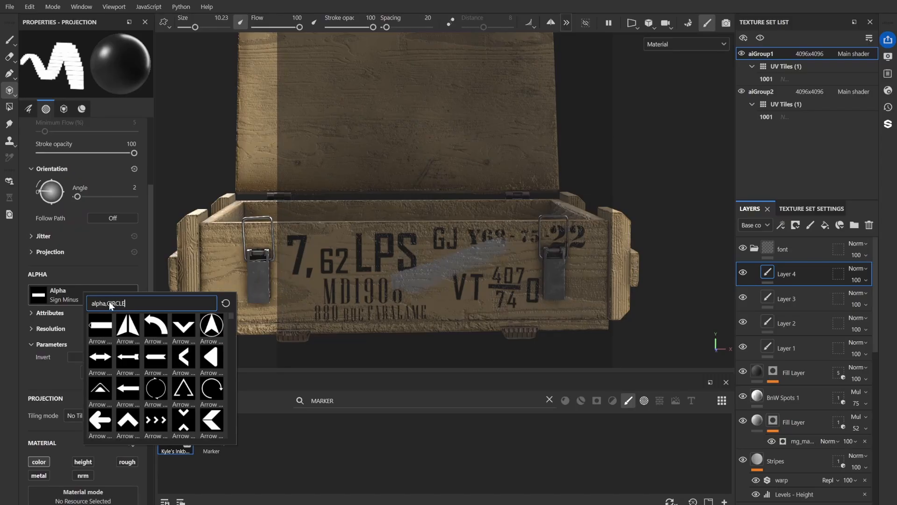
pyautogui.click(175, 355)
pyautogui.click(83, 249)
pyautogui.moveTo(195, 27); pyautogui.dragTo(200, 28)
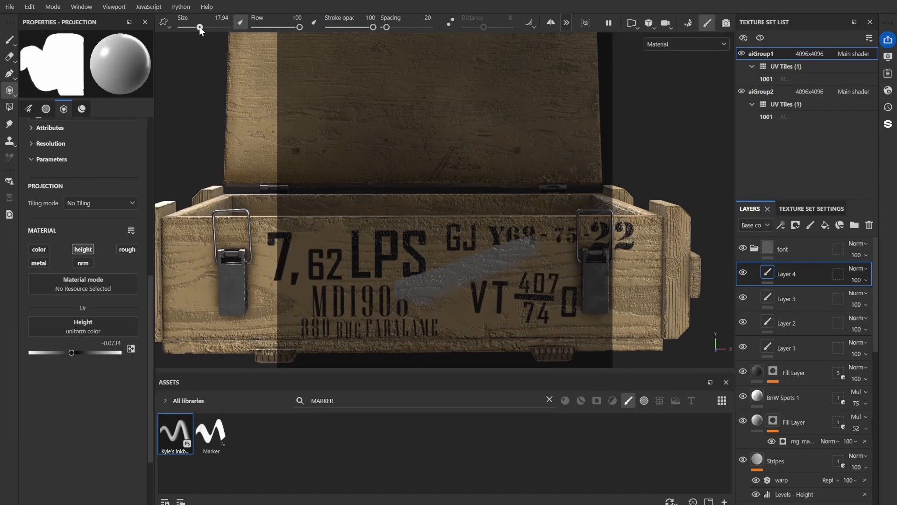
pyautogui.moveTo(71, 352); pyautogui.dragTo(80, 352)
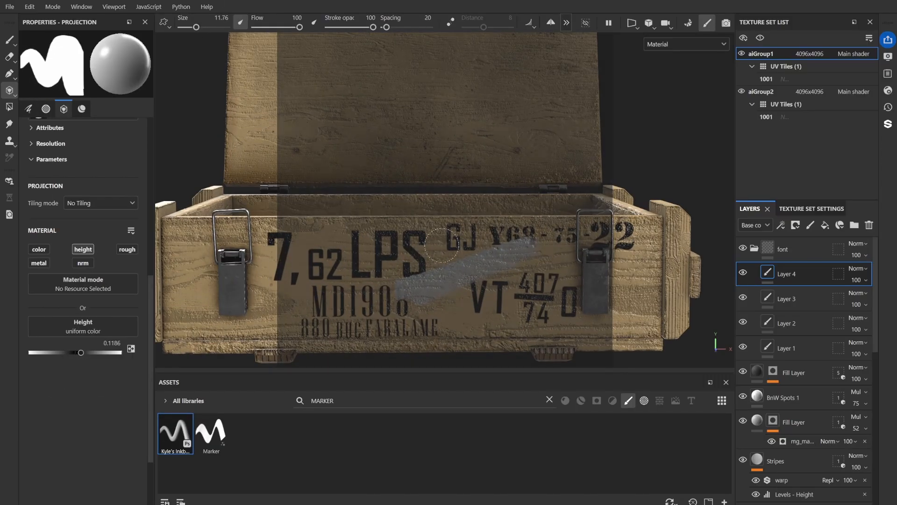
pyautogui.click(95, 352)
pyautogui.scroll(-2, 444, 215)
pyautogui.moveTo(421, 211)
pyautogui.keyDown('alt'); pyautogui.mouseDown()
pyautogui.moveTo(460, 217)
pyautogui.moveTo(514, 206)
pyautogui.moveTo(420, 210)
pyautogui.mouseUp(); pyautogui.keyUp('alt')
# Move Layer 4 and Layer 3 out of the font folder to the top of the stack and give the folder a black mask.
pyautogui.click(785, 249)
pyautogui.click(794, 272)
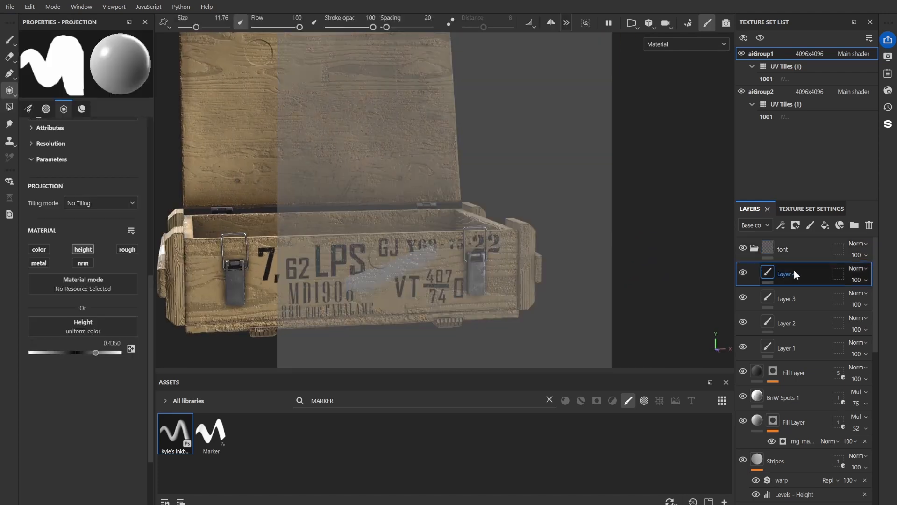
pyautogui.moveTo(804, 297); pyautogui.dragTo(796, 261)
pyautogui.click(754, 298)
pyautogui.keyDown('alt'); pyautogui.moveTo(560, 224); pyautogui.dragTo(528, 225); pyautogui.keyUp('alt')
pyautogui.scroll(-2, 528, 224)
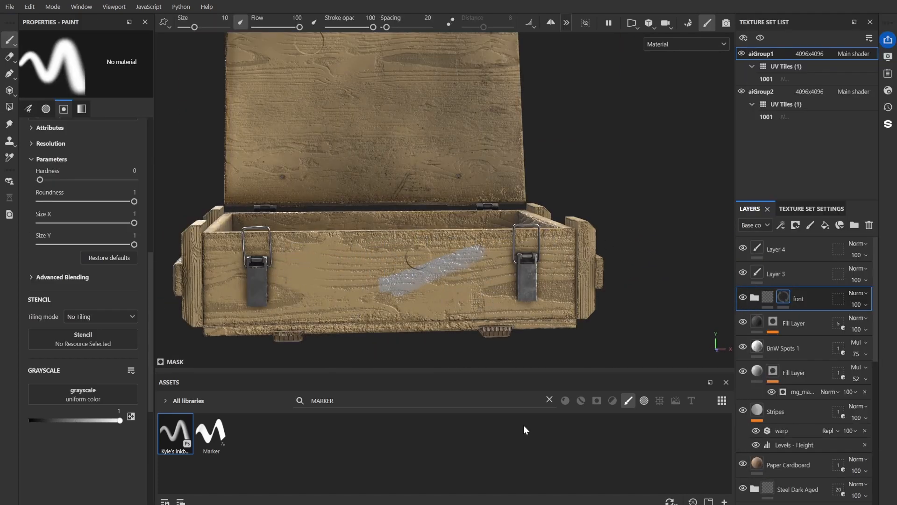
# Try the Paint Old smart mask on the font folder with Texture 2 set to 0.83.
pyautogui.write('PAIN')
pyautogui.click(596, 401)
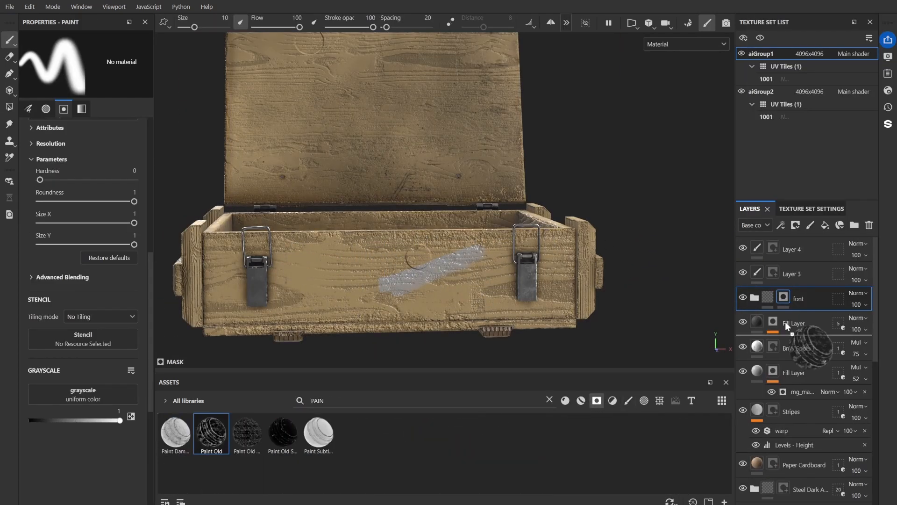
pyautogui.moveTo(786, 325); pyautogui.dragTo(795, 331)
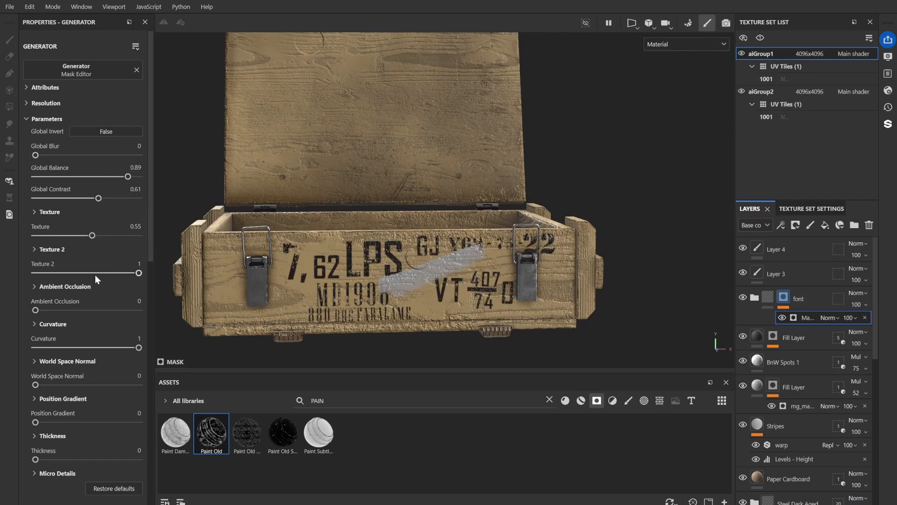
pyautogui.click(121, 272)
pyautogui.keyDown('alt'); pyautogui.moveTo(421, 252); pyautogui.dragTo(484, 263, button='right'); pyautogui.keyUp('alt')
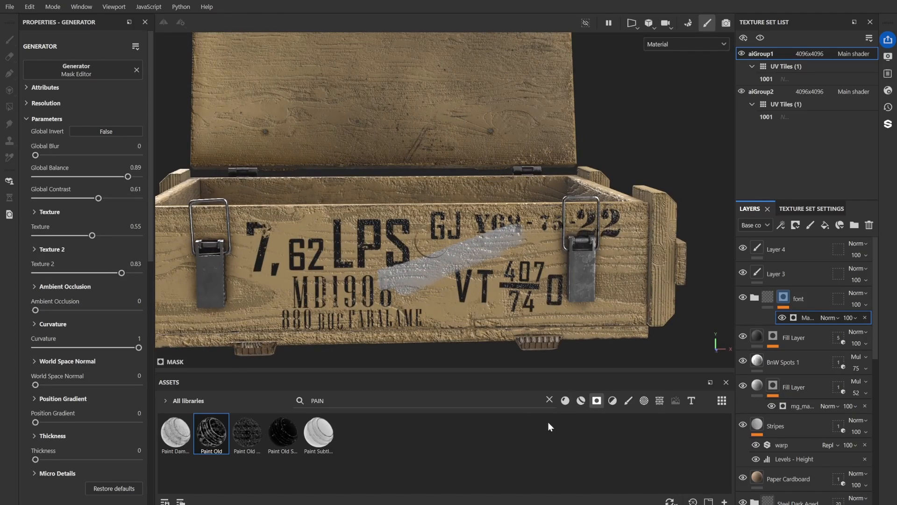
# Replace the font folder's mask with a black mask filled with Clouds 2, using balance 0.64 and tiling 6.51.
pyautogui.rightClick(805, 297)
pyautogui.click(783, 21)
pyautogui.click(549, 400)
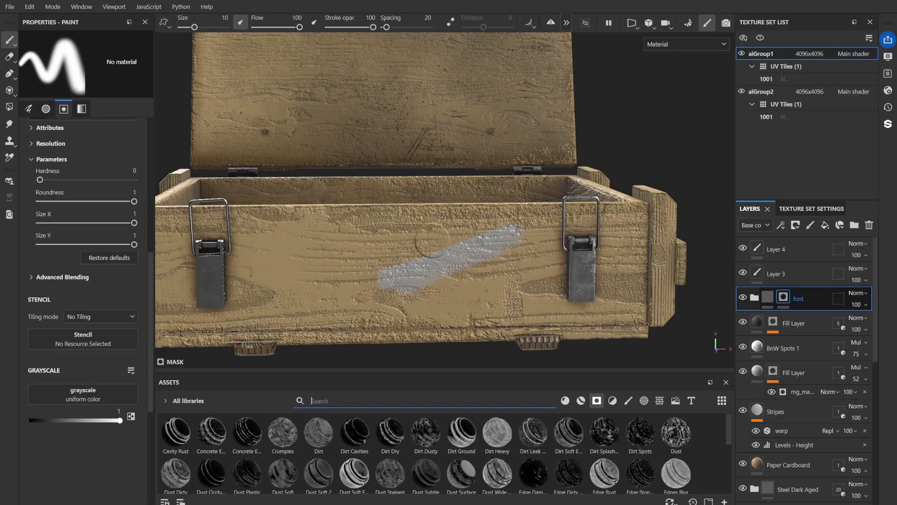
pyautogui.write('CLOU')
pyautogui.click(644, 401)
pyautogui.click(659, 401)
pyautogui.moveTo(282, 432); pyautogui.dragTo(784, 297)
pyautogui.click(110, 399)
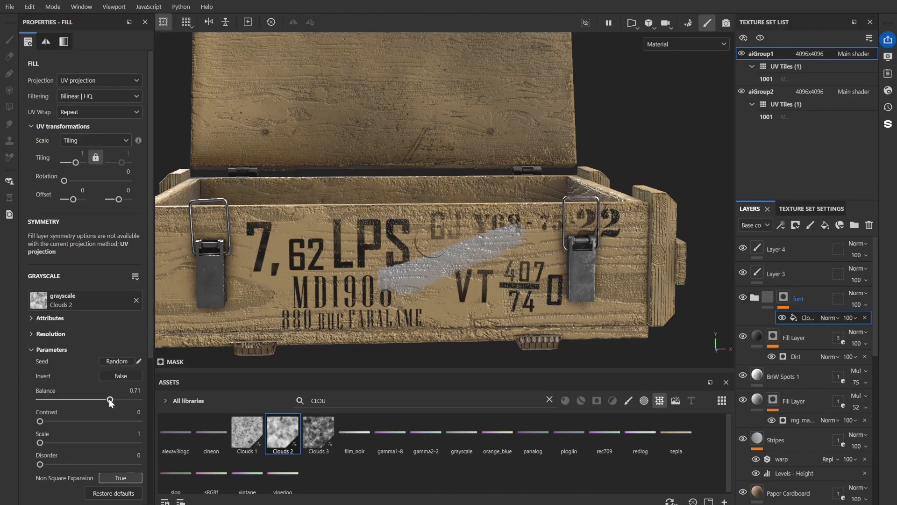
pyautogui.moveTo(104, 399); pyautogui.dragTo(103, 400)
pyautogui.keyDown('alt'); pyautogui.moveTo(523, 280); pyautogui.dragTo(442, 260, button='right'); pyautogui.keyUp('alt')
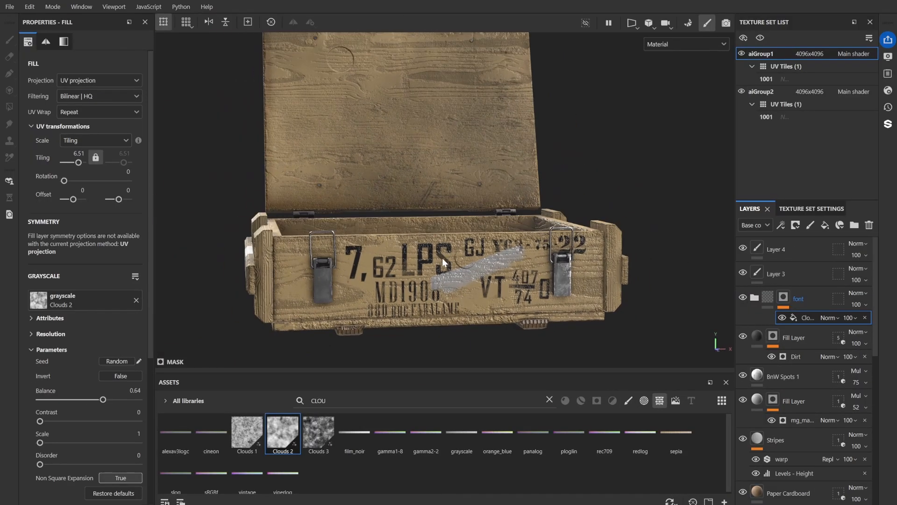
# Add a paint layer inside the font folder and give its projection material a red base colour.
pyautogui.click(776, 249)
pyautogui.scroll(2, 415, 215)
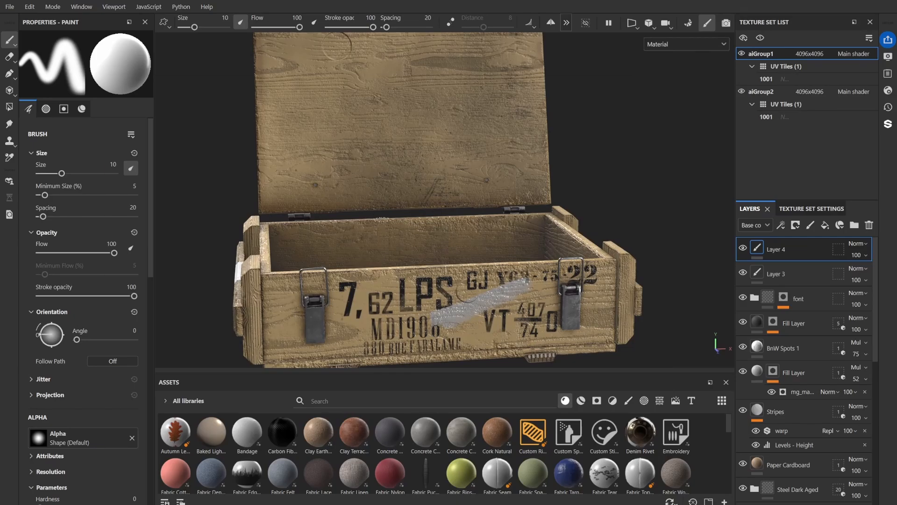
pyautogui.moveTo(462, 295)
pyautogui.keyDown('alt'); pyautogui.mouseDown()
pyautogui.moveTo(471, 251)
pyautogui.moveTo(649, 243)
pyautogui.moveTo(504, 247)
pyautogui.moveTo(514, 243)
pyautogui.mouseUp(); pyautogui.keyUp('alt')
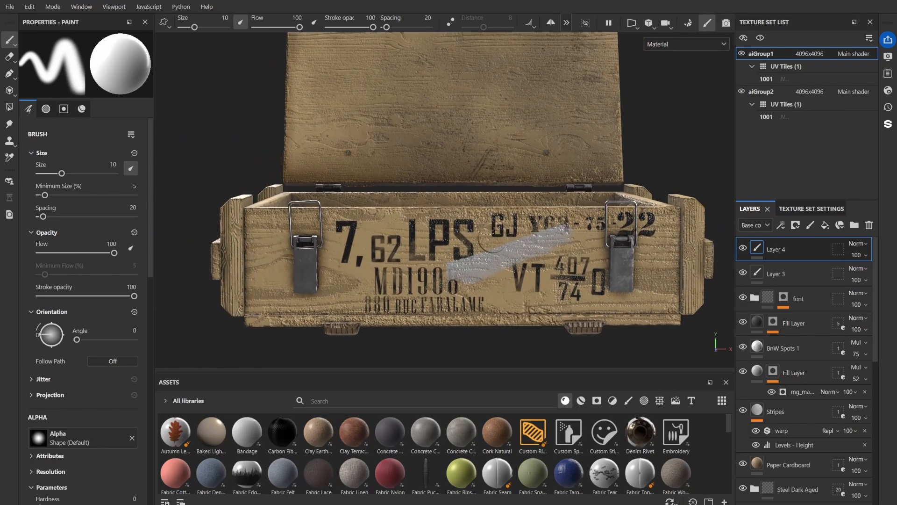
pyautogui.moveTo(514, 243)
pyautogui.keyDown('alt'); pyautogui.mouseDown(button='right')
pyautogui.moveTo(565, 252)
pyautogui.moveTo(547, 247)
pyautogui.mouseUp(button='right'); pyautogui.keyUp('alt')
pyautogui.click(810, 225)
pyautogui.moveTo(785, 249); pyautogui.dragTo(794, 323)
pyautogui.click(9, 90)
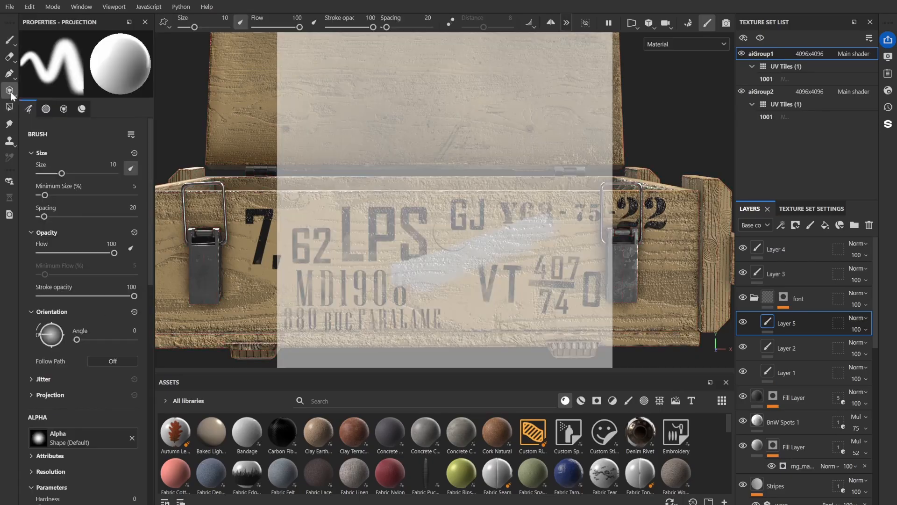
pyautogui.scroll(-5, 93, 281)
pyautogui.click(110, 292)
pyautogui.click(207, 359)
# Stamp ET 04 in red Agency FB Bold below the Y68 marking with a brush size of 10.
pyautogui.scroll(6, 91, 303)
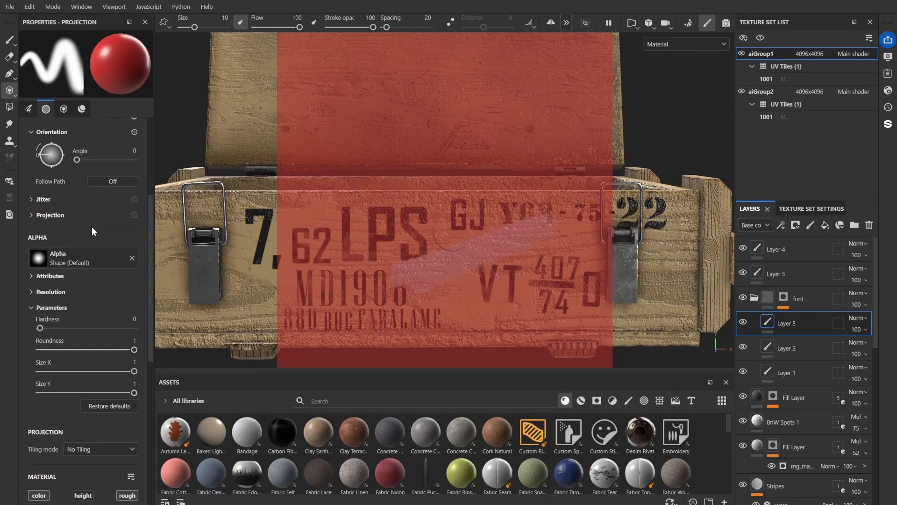
pyautogui.write('04')
pyautogui.scroll(3, 502, 315)
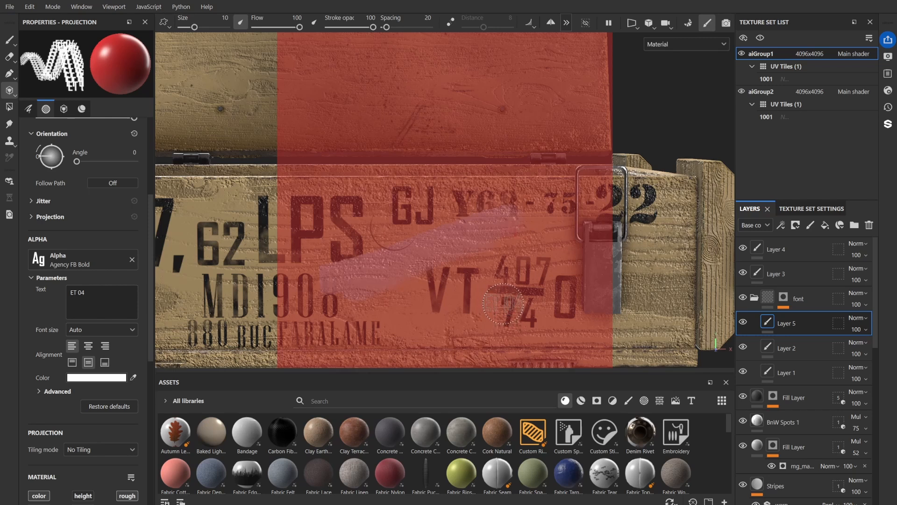
pyautogui.scroll(3, 502, 304)
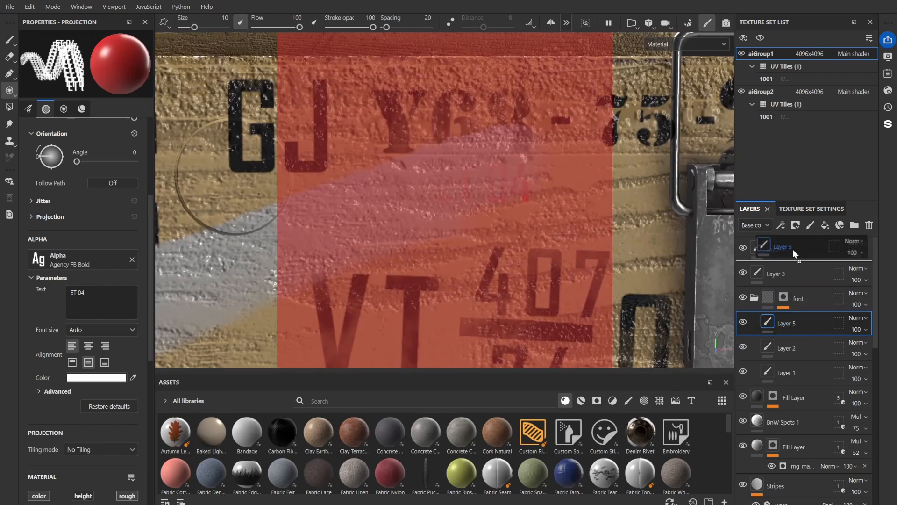
# Move the ET 04 layer to the top of the stack and set the stamp's base colour to dark red 7A1B1B.
pyautogui.moveTo(792, 249); pyautogui.dragTo(789, 251)
pyautogui.scroll(-5, 153, 307)
pyautogui.click(111, 330)
pyautogui.click(207, 391)
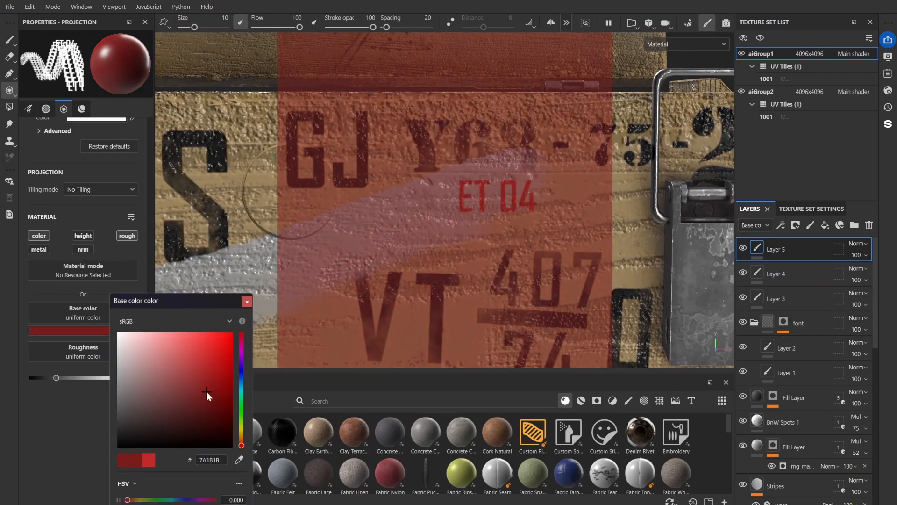
pyautogui.rightClick(790, 249)
pyautogui.press('Escape')
pyautogui.rightClick(781, 248)
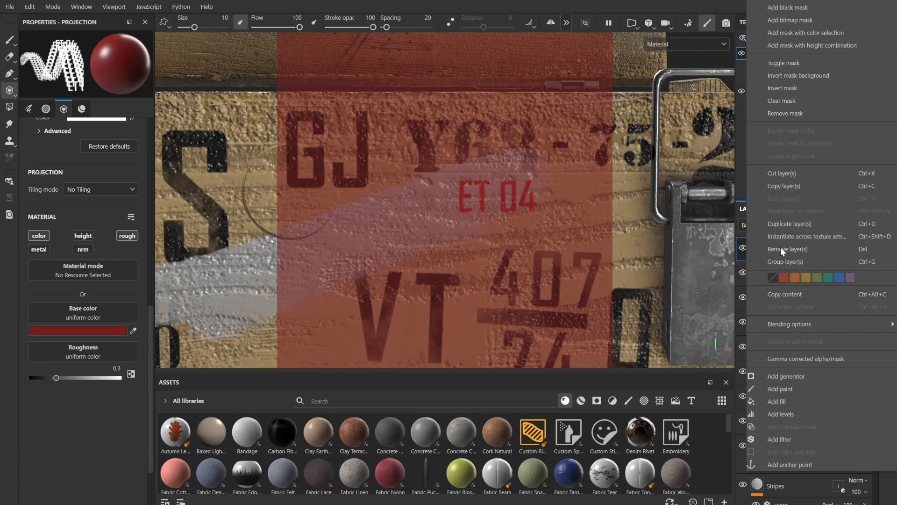
pyautogui.press('Escape')
# Erase the bright ET 04 and stamp it again in dark red between the Y68 and 407 markings.
pyautogui.press('e')
pyautogui.press('3')
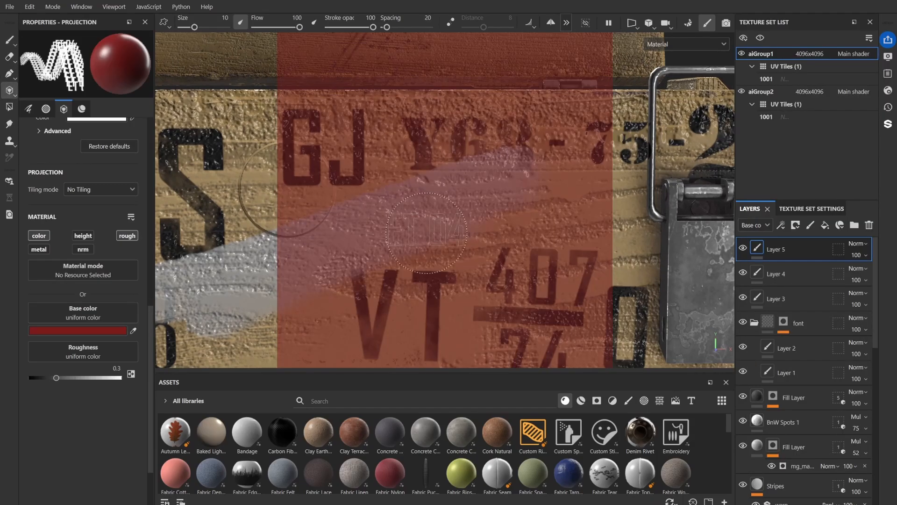
pyautogui.scroll(1, 557, 256)
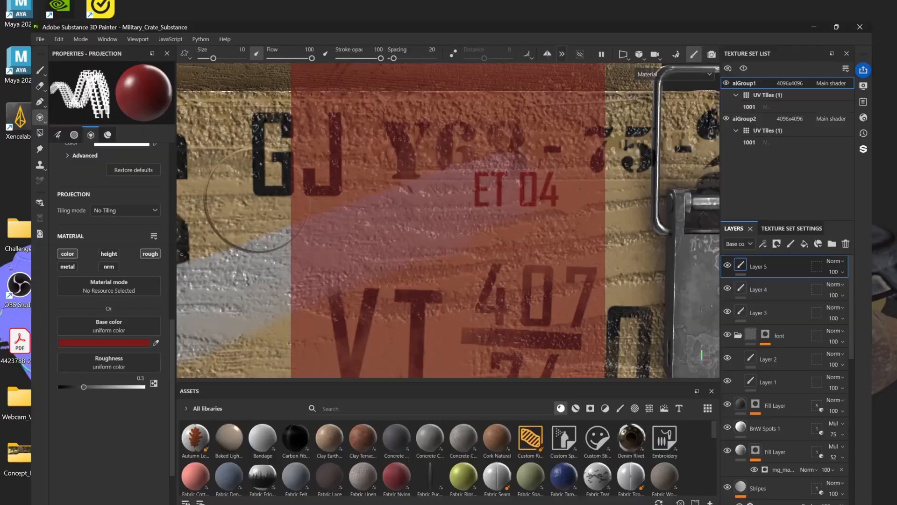
# Stamp INV 0138 in dark red directly beneath the ET 04 marking.
pyautogui.scroll(3, 89, 274)
pyautogui.scroll(1, 89, 274)
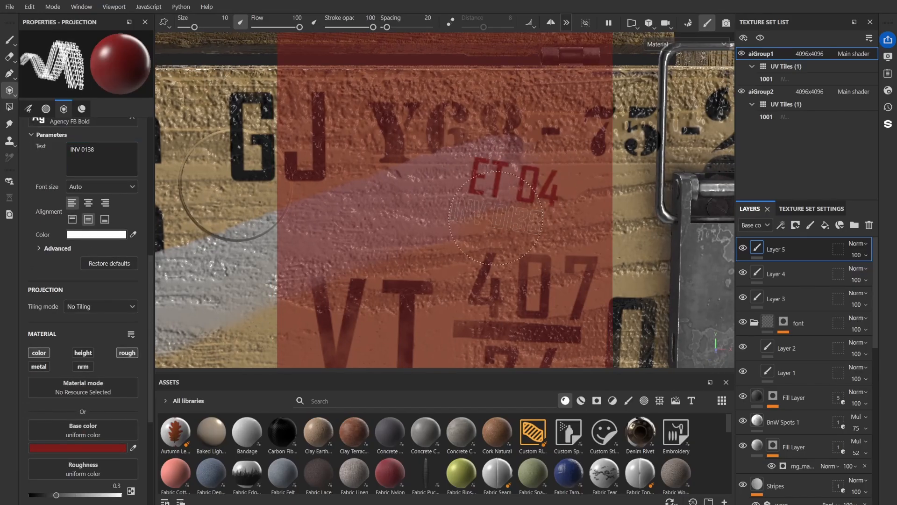
pyautogui.scroll(-3, 456, 220)
# Stamp R 85 with 01289 beneath it in dark red on the planks beyond the second clasp.
pyautogui.keyDown('alt'); pyautogui.moveTo(455, 220); pyautogui.dragTo(291, 200, button='middle'); pyautogui.keyUp('alt')
pyautogui.scroll(1, 291, 200)
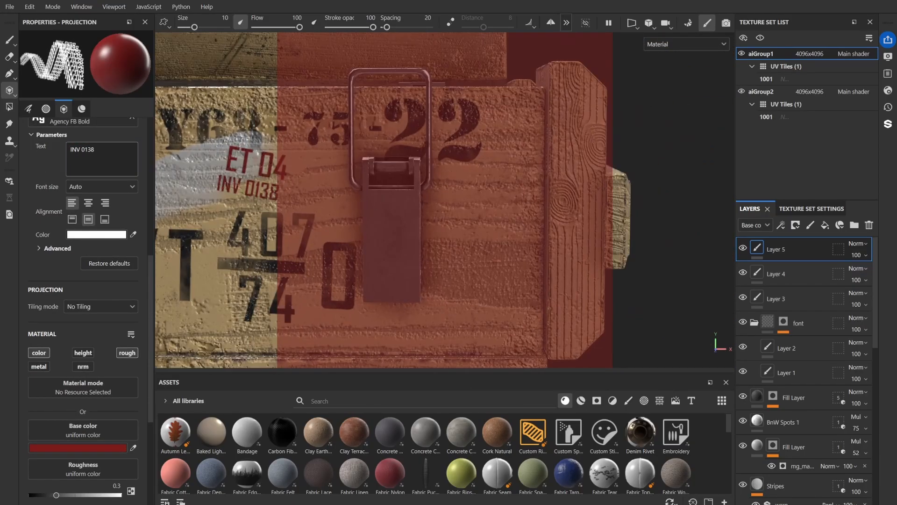
pyautogui.keyDown('alt'); pyautogui.moveTo(497, 204); pyautogui.dragTo(493, 196); pyautogui.keyUp('alt')
pyautogui.keyDown('ctrl'); pyautogui.moveTo(493, 196); pyautogui.dragTo(491, 198); pyautogui.keyUp('ctrl')
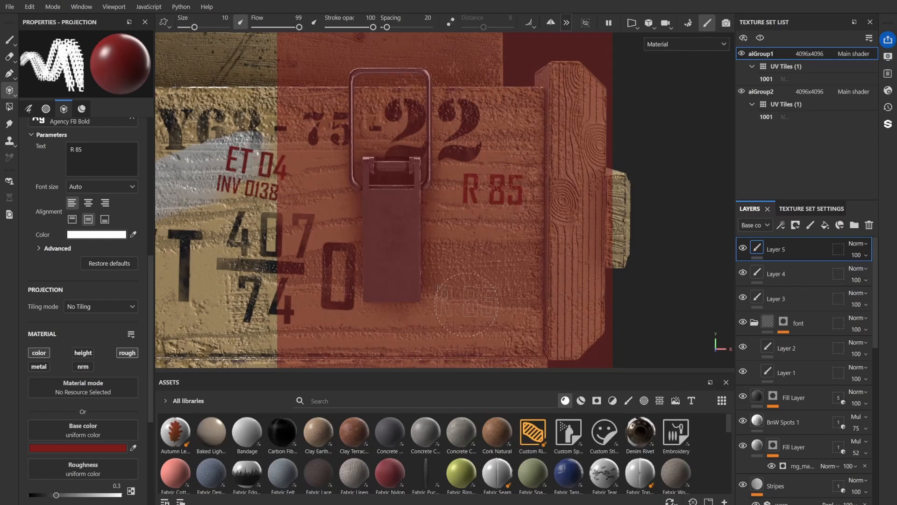
pyautogui.write('01289')
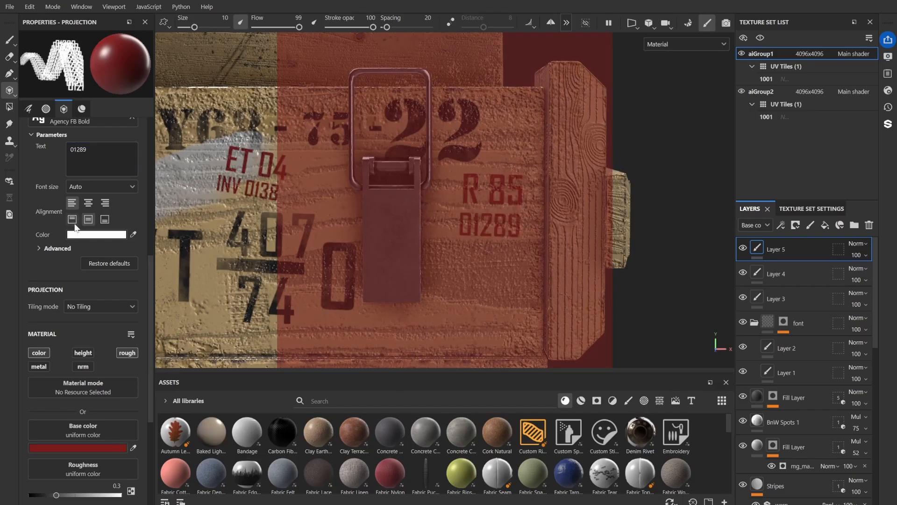
# Switch the alpha to Shape Border Square with a border width of 0.06 and stamp a red frame around R 85 and 01289.
pyautogui.scroll(2, 75, 227)
pyautogui.click(113, 194)
pyautogui.scroll(-5, 181, 268)
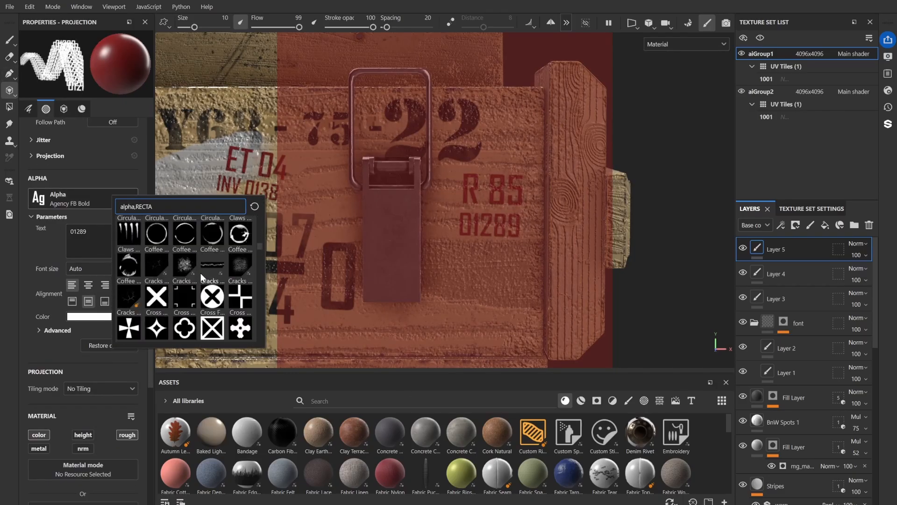
pyautogui.scroll(-10, 200, 273)
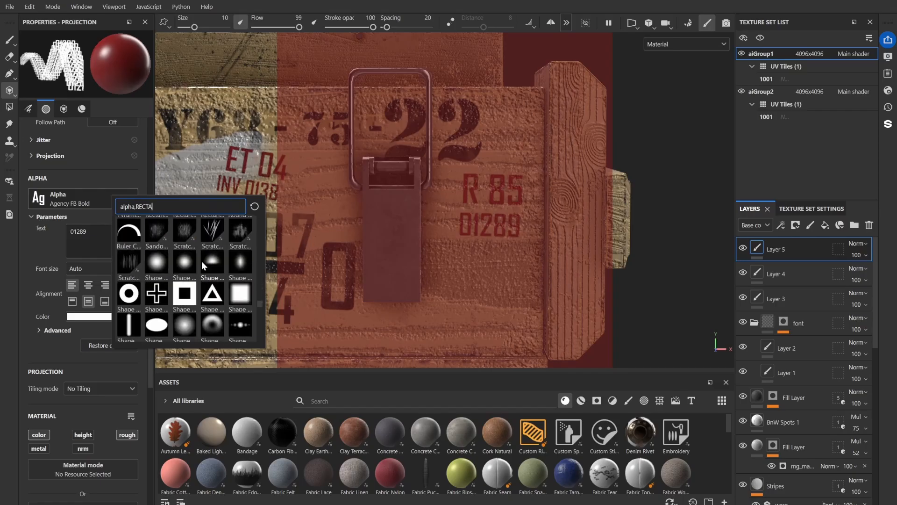
pyautogui.click(184, 293)
pyautogui.scroll(1, 467, 187)
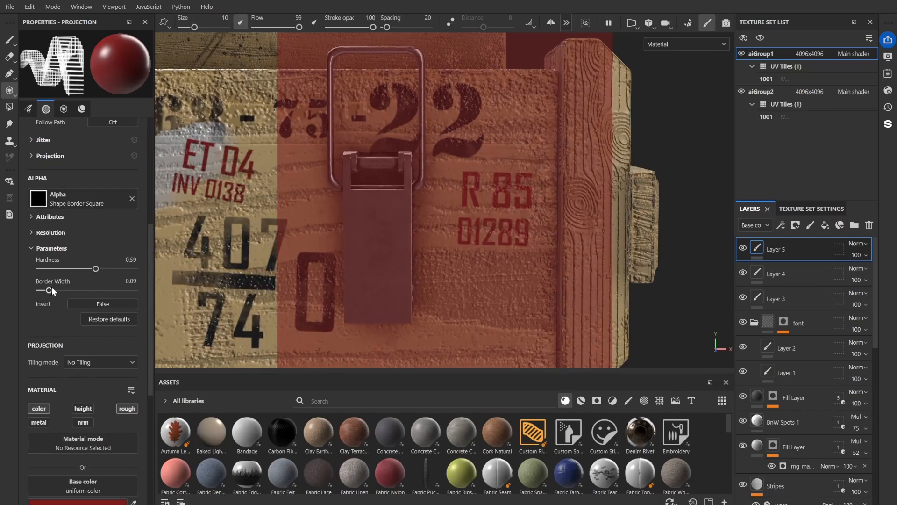
pyautogui.click(494, 213)
# Stamp a tilted red square frame around the ET 04 and INV 0138 markings.
pyautogui.scroll(-1, 493, 213)
pyautogui.keyDown('alt'); pyautogui.moveTo(494, 213); pyautogui.dragTo(638, 214, button='middle'); pyautogui.keyUp('alt')
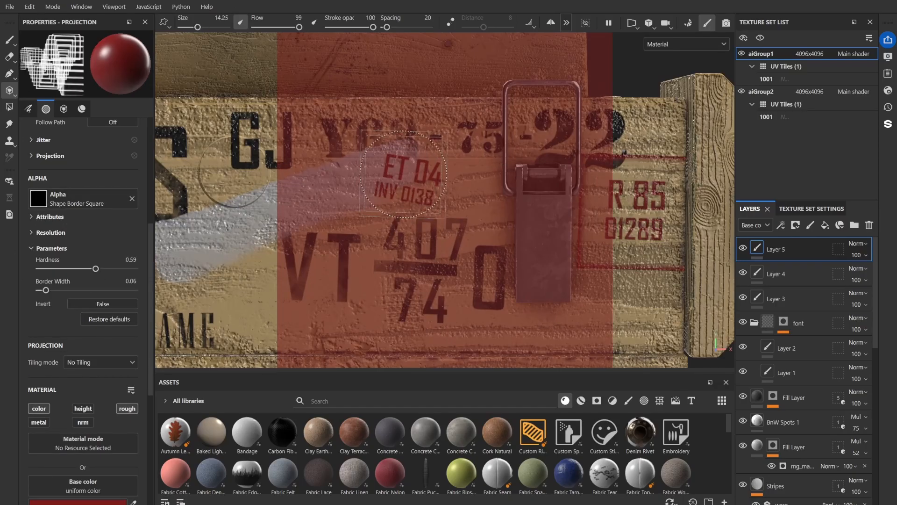
pyautogui.scroll(-2, 234, 171)
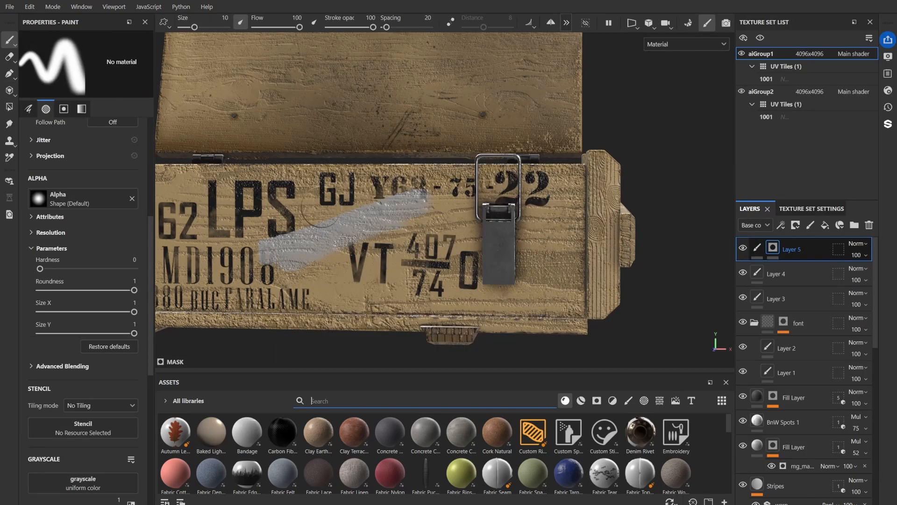
# Fill the red stamp layer's mask with Clouds 3, using a balance of 0.8 and a scale of 5.
pyautogui.click(322, 400)
pyautogui.write('clou')
pyautogui.click(659, 400)
pyautogui.moveTo(318, 432); pyautogui.dragTo(772, 248)
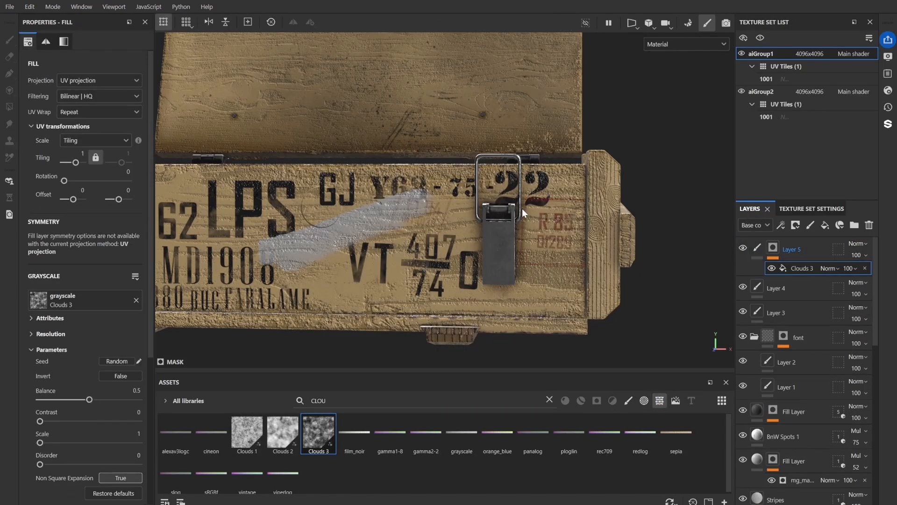
pyautogui.scroll(1, 522, 213)
pyautogui.click(96, 442)
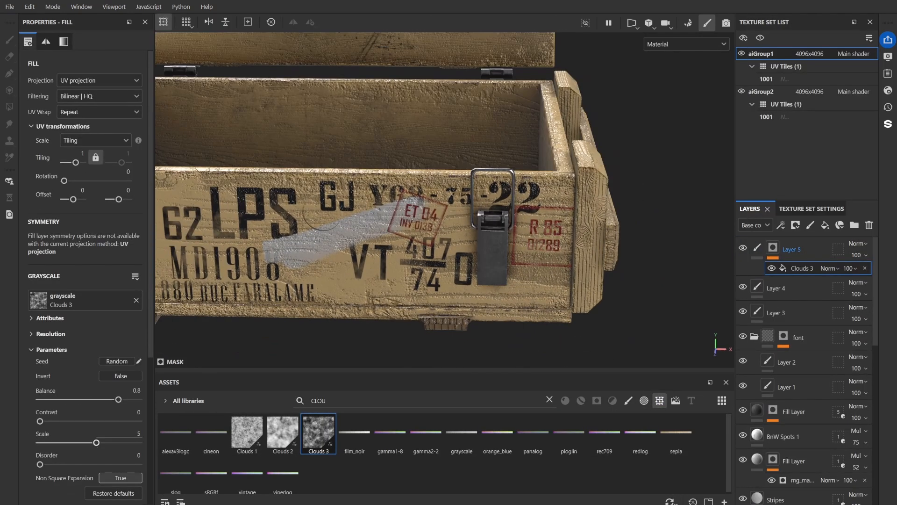
# Search the asset textures for WIPE and pick Grunge Wipe Leaky.
pyautogui.scroll(-3, 467, 261)
pyautogui.keyDown('alt'); pyautogui.moveTo(467, 299); pyautogui.dragTo(461, 282); pyautogui.keyUp('alt')
pyautogui.doubleClick(327, 401)
pyautogui.write('WIPR')
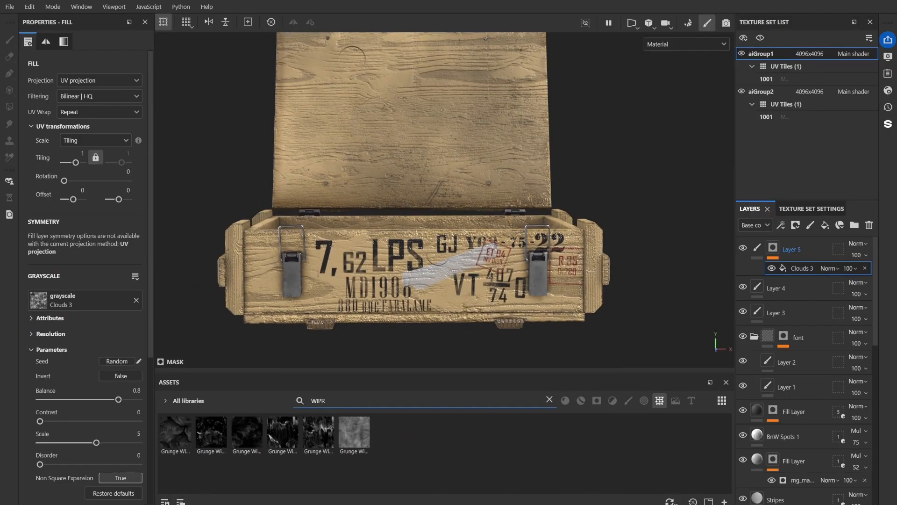
pyautogui.click(418, 435)
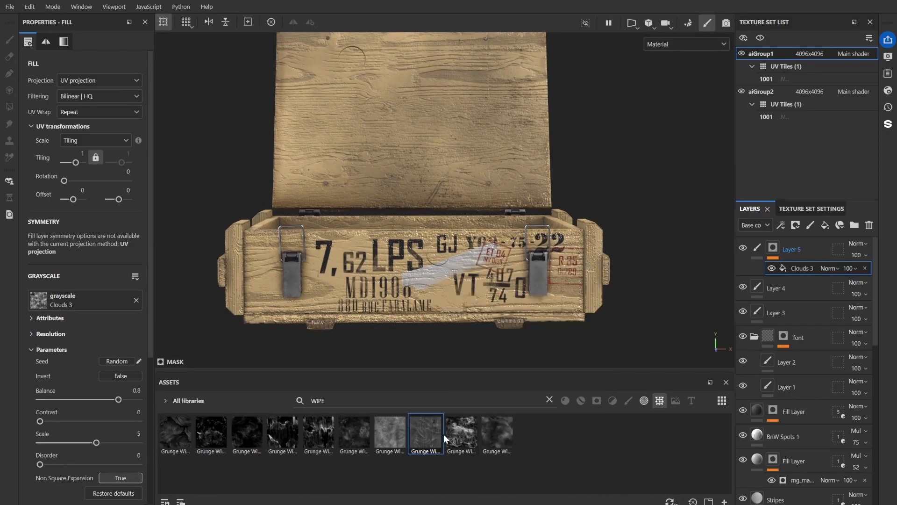
# Try Grunge Wipe Leaky as a roughness-only fill above BnW Spots 1 with a balance of 0.56.
pyautogui.moveTo(830, 468); pyautogui.dragTo(830, 465)
pyautogui.click(858, 445)
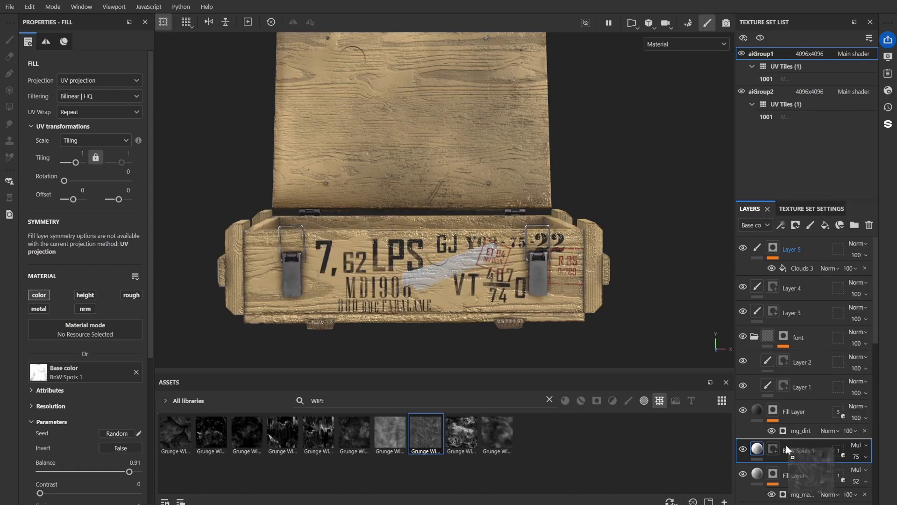
pyautogui.moveTo(788, 450); pyautogui.dragTo(785, 451)
pyautogui.click(804, 471)
pyautogui.scroll(4, 370, 194)
pyautogui.moveTo(90, 458); pyautogui.dragTo(96, 462)
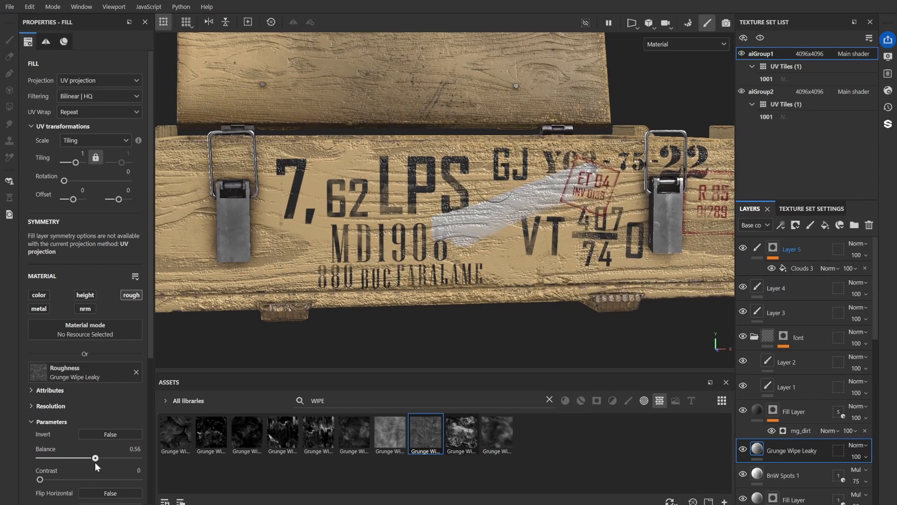
pyautogui.click(869, 225)
# Add Grunge Wipe Leaky as a base colour fill layer, preview the roughness channel, and move the layer below scratches.
pyautogui.moveTo(428, 439); pyautogui.dragTo(797, 457)
pyautogui.press('c')
pyautogui.press('c')
pyautogui.press('c')
pyautogui.scroll(-3, 618, 226)
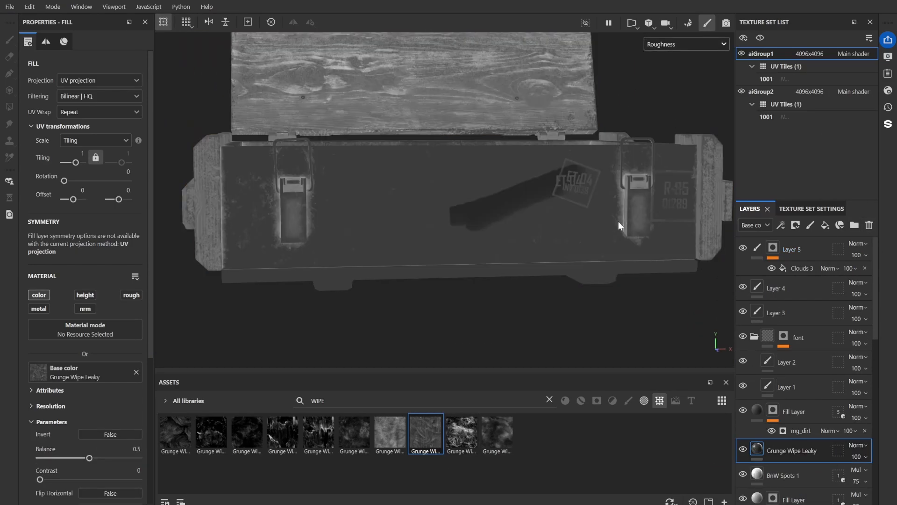
pyautogui.keyDown('alt'); pyautogui.moveTo(618, 226); pyautogui.dragTo(613, 256, button='middle'); pyautogui.keyUp('alt')
pyautogui.scroll(-3, 802, 325)
pyautogui.moveTo(794, 303); pyautogui.dragTo(818, 438)
# Set the Grunge Wipe Leaky layer's base colour blending mode to Multiply.
pyautogui.click(741, 54)
pyautogui.click(740, 54)
pyautogui.click(857, 438)
pyautogui.click(834, 179)
pyautogui.click(794, 423)
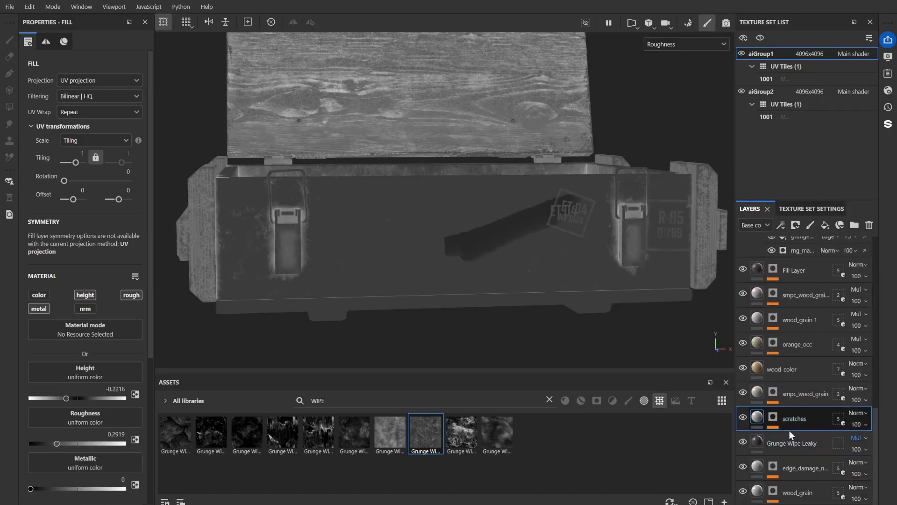
pyautogui.click(789, 441)
# Move the Grunge Rough Dirty layer down the stack to directly beneath the scratches layer.
pyautogui.scroll(8, 757, 443)
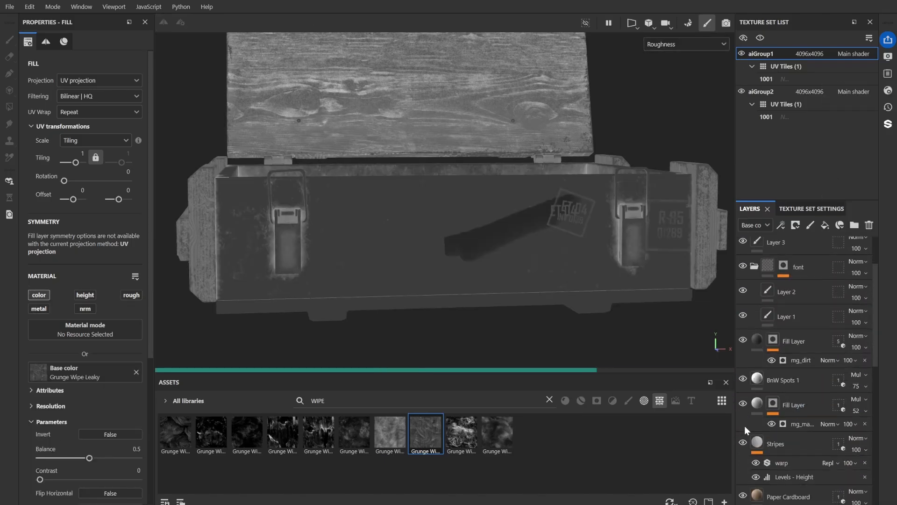
pyautogui.scroll(-5, 743, 444)
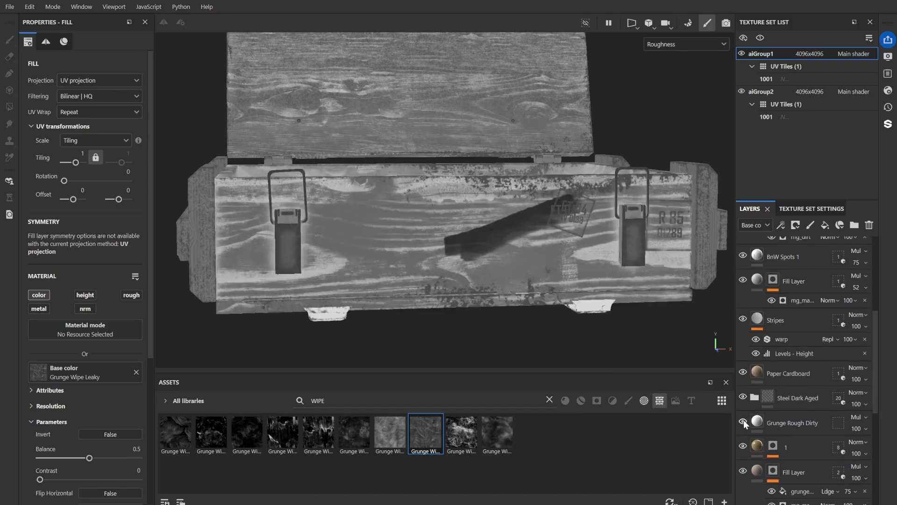
pyautogui.click(794, 422)
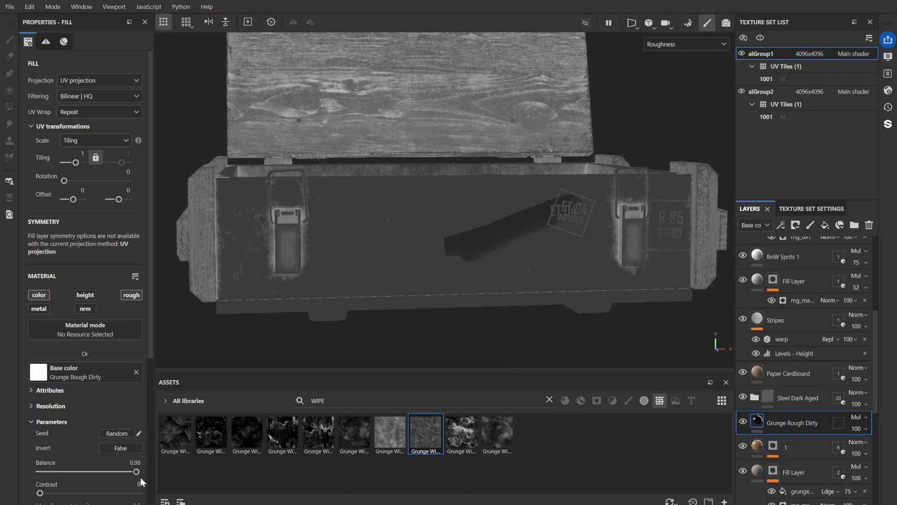
pyautogui.scroll(-5, 794, 374)
pyautogui.moveTo(797, 248); pyautogui.dragTo(780, 430)
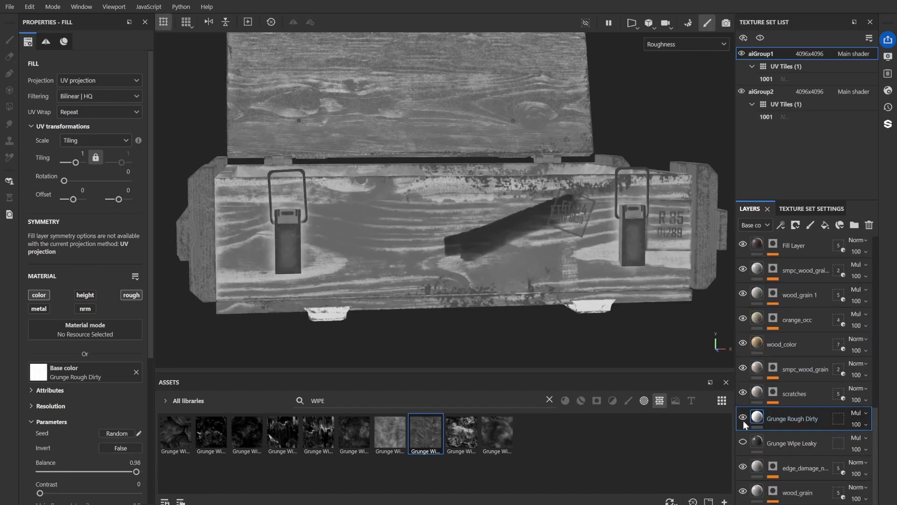
# Set the Grunge Rough Dirty balance to 0.62 and try the Divide blending mode on the layer.
pyautogui.click(100, 471)
pyautogui.scroll(-3, 102, 441)
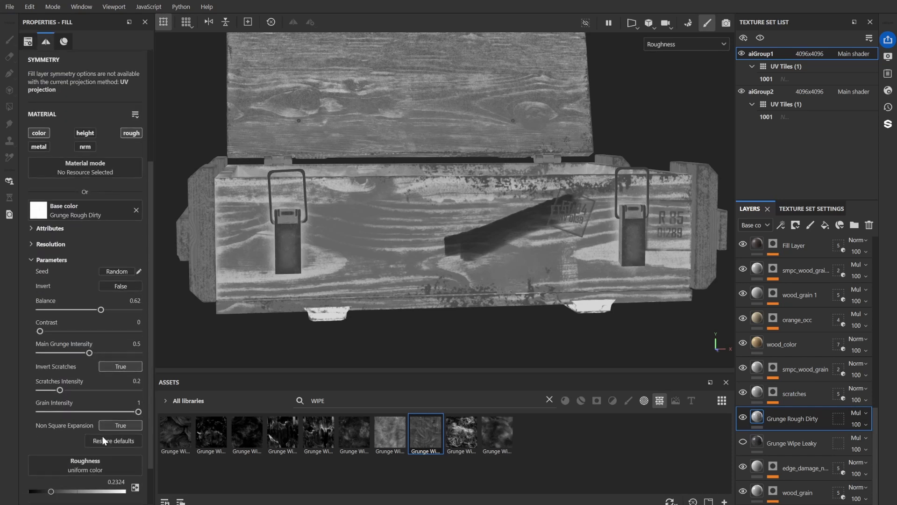
pyautogui.click(858, 412)
pyautogui.click(844, 124)
pyautogui.click(742, 54)
pyautogui.keyDown('alt'); pyautogui.moveTo(477, 236); pyautogui.dragTo(449, 238); pyautogui.keyUp('alt')
pyautogui.click(741, 54)
pyautogui.keyDown('alt'); pyautogui.moveTo(523, 240); pyautogui.dragTo(561, 241, button='right'); pyautogui.keyUp('alt')
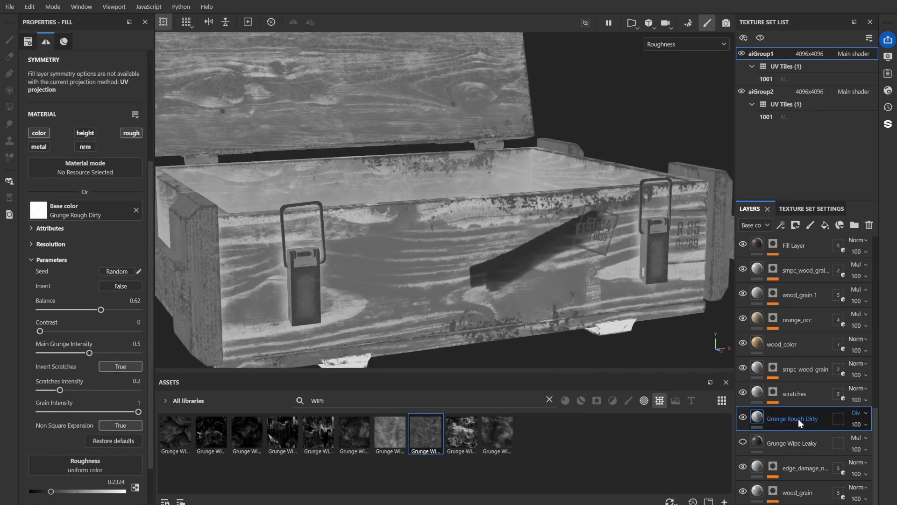
# Move both grunge layers above wood_color, set Grunge Rough Dirty to Multiply, and return the viewport to Material display.
pyautogui.keyDown('ctrl'); pyautogui.click(784, 447); pyautogui.keyUp('ctrl')
pyautogui.moveTo(784, 445); pyautogui.dragTo(797, 318)
pyautogui.scroll(-3, 551, 215)
pyautogui.click(859, 350)
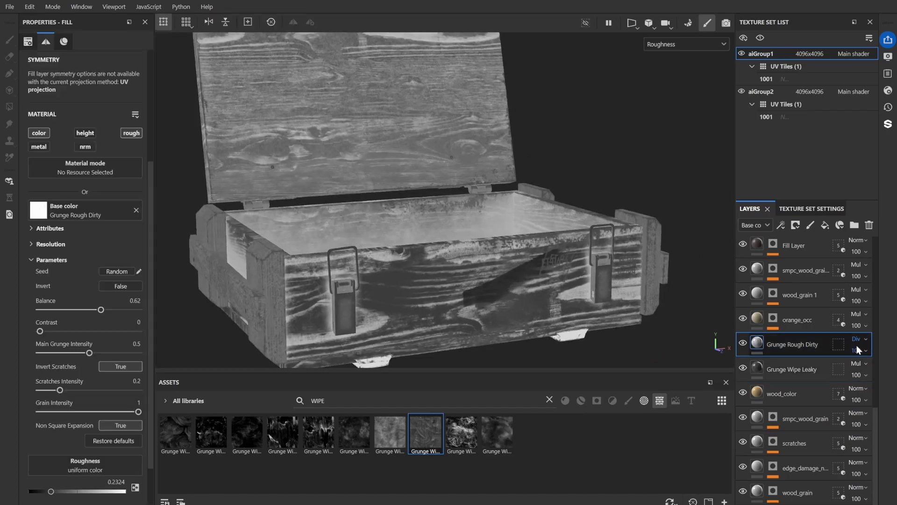
pyautogui.click(683, 57)
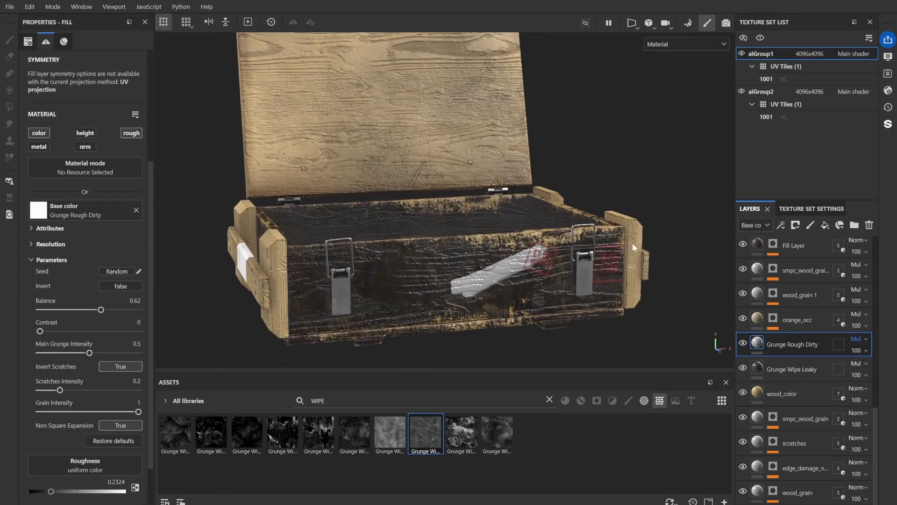
# Raise the Grunge Wipe Leaky balance to 0.94 and compare the crate with the layer hidden and shown.
pyautogui.click(794, 369)
pyautogui.moveTo(89, 298); pyautogui.dragTo(132, 296)
pyautogui.keyDown('alt'); pyautogui.moveTo(556, 220); pyautogui.dragTo(566, 186); pyautogui.keyUp('alt')
pyautogui.scroll(3, 567, 186)
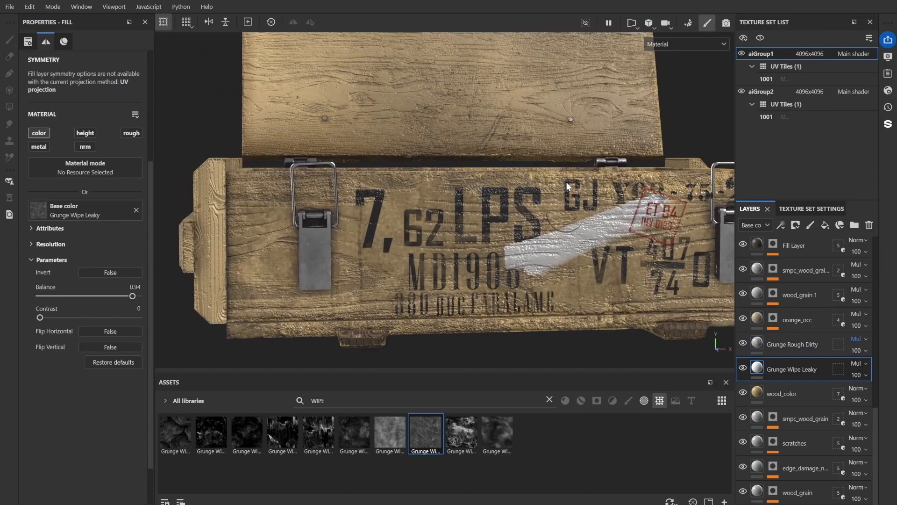
pyautogui.scroll(3, 84, 210)
pyautogui.moveTo(73, 136); pyautogui.dragTo(62, 140)
pyautogui.click(743, 368)
pyautogui.click(743, 368)
# Set the Grunge Rough Dirty layer's balance to 0.76.
pyautogui.click(760, 344)
pyautogui.scroll(-2, 391, 211)
pyautogui.keyDown('alt'); pyautogui.moveTo(390, 196); pyautogui.dragTo(411, 229); pyautogui.keyUp('alt')
pyautogui.moveTo(108, 445)
pyautogui.mouseDown()
pyautogui.moveTo(136, 445)
pyautogui.moveTo(113, 446)
pyautogui.mouseUp()
pyautogui.scroll(-1, 421, 211)
pyautogui.keyDown('alt'); pyautogui.moveTo(421, 210); pyautogui.dragTo(392, 210); pyautogui.keyUp('alt')
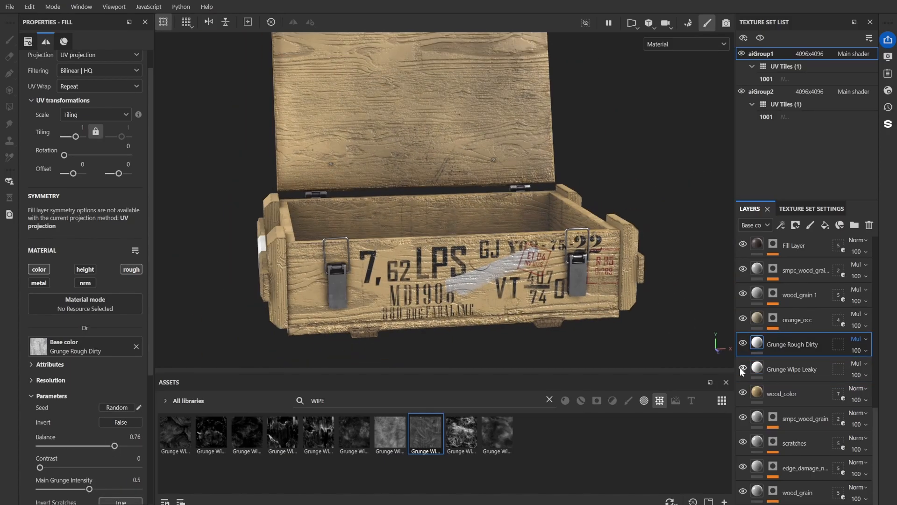
# Set the Grunge Wipe Leaky balance to 0.87 and its layer opacity to 65.
pyautogui.click(742, 368)
pyautogui.click(743, 369)
pyautogui.click(761, 369)
pyautogui.moveTo(132, 431)
pyautogui.mouseDown()
pyautogui.moveTo(114, 432)
pyautogui.moveTo(125, 426)
pyautogui.mouseUp()
pyautogui.scroll(2, 444, 210)
pyautogui.keyDown('alt'); pyautogui.moveTo(444, 211); pyautogui.dragTo(425, 197); pyautogui.keyUp('alt')
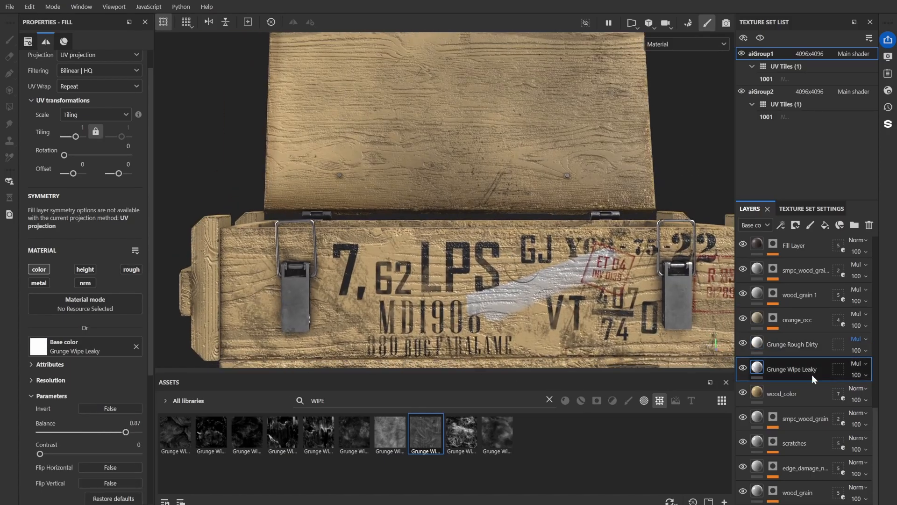
pyautogui.moveTo(877, 395); pyautogui.dragTo(877, 395)
pyautogui.scroll(-2, 397, 210)
pyautogui.keyDown('alt'); pyautogui.moveTo(346, 206); pyautogui.dragTo(568, 200); pyautogui.keyUp('alt')
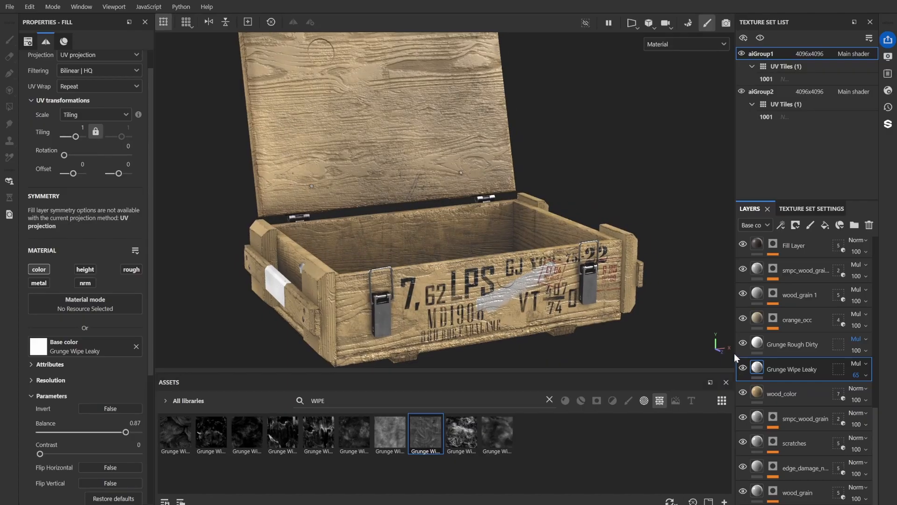
# Enable roughness on the Grunge Wipe Leaky layer and set its roughness value to 0.1568.
pyautogui.click(131, 269)
pyautogui.scroll(-3, 94, 327)
pyautogui.moveTo(43, 458); pyautogui.dragTo(44, 458)
pyautogui.scroll(-1, 449, 256)
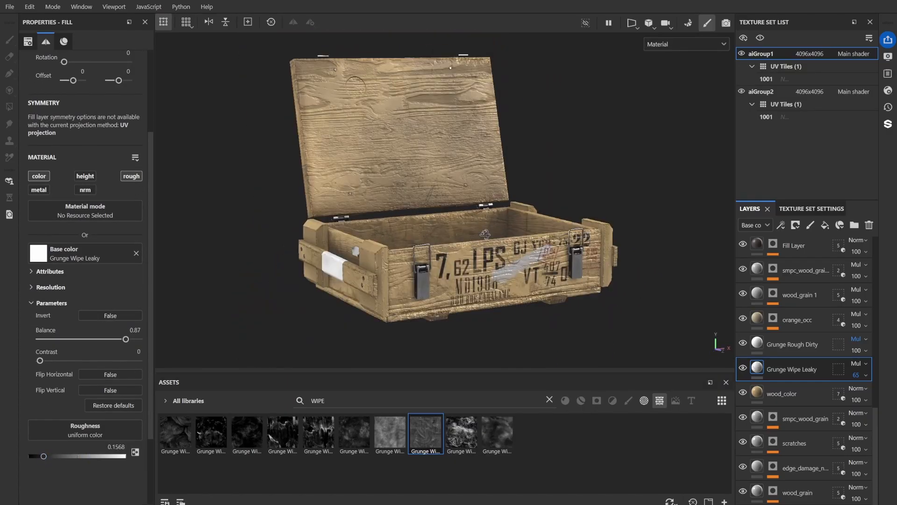
pyautogui.keyDown('alt'); pyautogui.moveTo(355, 245); pyautogui.dragTo(467, 217); pyautogui.keyUp('alt')
# Set the Grunge Wipe Leaky tiling to 2.23 and its balance to 0.89, leaving the texture uninverted.
pyautogui.click(756, 368)
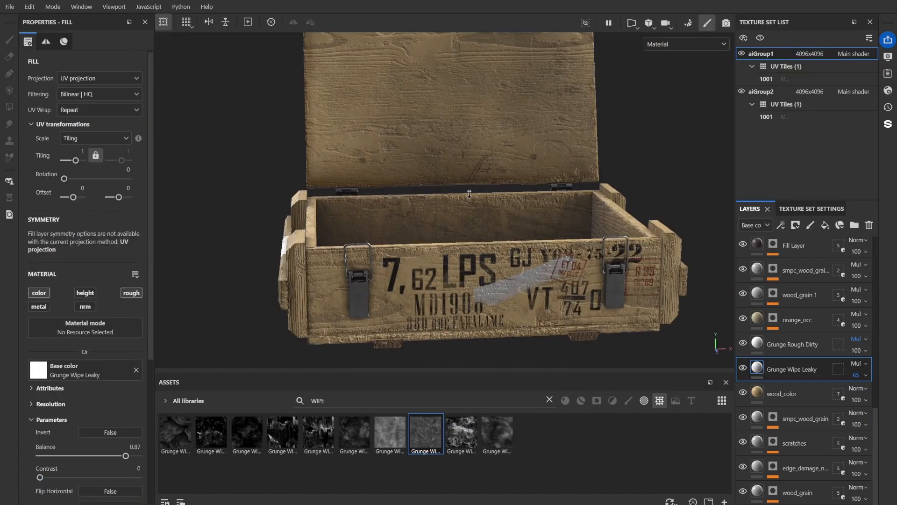
pyautogui.moveTo(73, 160); pyautogui.dragTo(76, 161)
pyautogui.scroll(2, 497, 280)
pyautogui.click(88, 433)
pyautogui.moveTo(443, 243)
pyautogui.keyDown('alt'); pyautogui.mouseDown()
pyautogui.moveTo(444, 210)
pyautogui.moveTo(444, 243)
pyautogui.mouseUp(); pyautogui.keyUp('alt')
pyautogui.click(88, 433)
pyautogui.moveTo(126, 456)
pyautogui.mouseDown()
pyautogui.moveTo(64, 456)
pyautogui.moveTo(129, 456)
pyautogui.mouseUp()
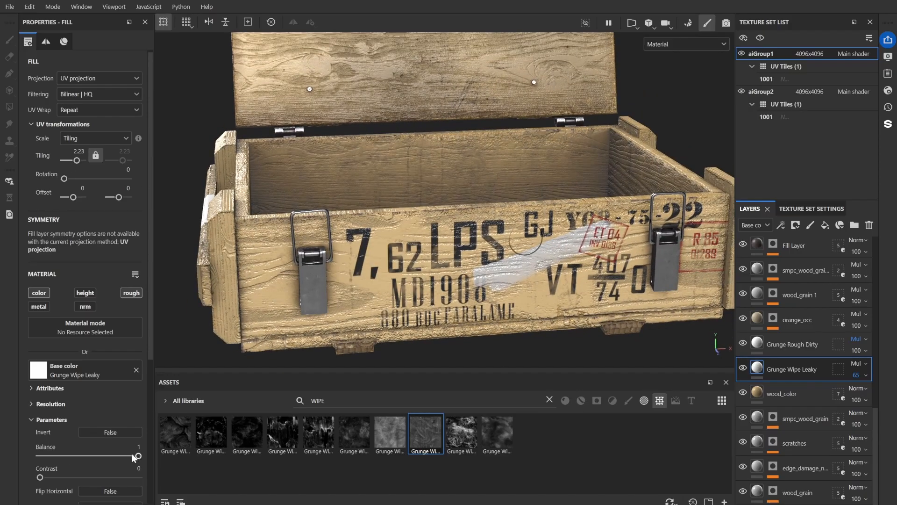
pyautogui.scroll(-2, 366, 189)
pyautogui.moveTo(366, 189)
pyautogui.keyDown('alt'); pyautogui.mouseDown()
pyautogui.moveTo(404, 213)
pyautogui.moveTo(374, 196)
pyautogui.mouseUp(); pyautogui.keyUp('alt')
pyautogui.scroll(1, 437, 220)
# Move the lettering paint layers and the font folder down the stack, beneath the mg_dirt fill layer.
pyautogui.scroll(8, 798, 287)
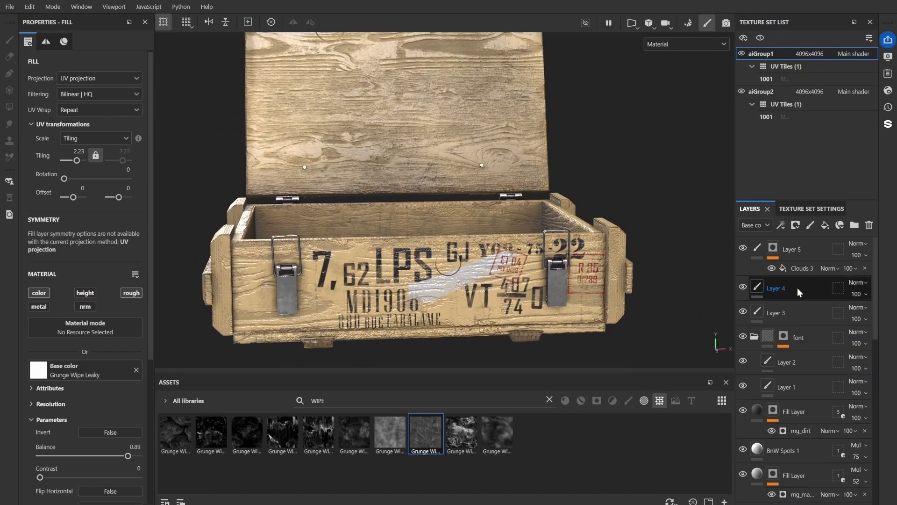
pyautogui.click(800, 265)
pyautogui.keyDown('shift'); pyautogui.click(794, 304); pyautogui.keyUp('shift')
pyautogui.moveTo(789, 321); pyautogui.dragTo(802, 388)
pyautogui.keyDown('alt'); pyautogui.moveTo(505, 243); pyautogui.dragTo(553, 242); pyautogui.keyUp('alt')
pyautogui.scroll(1, 505, 241)
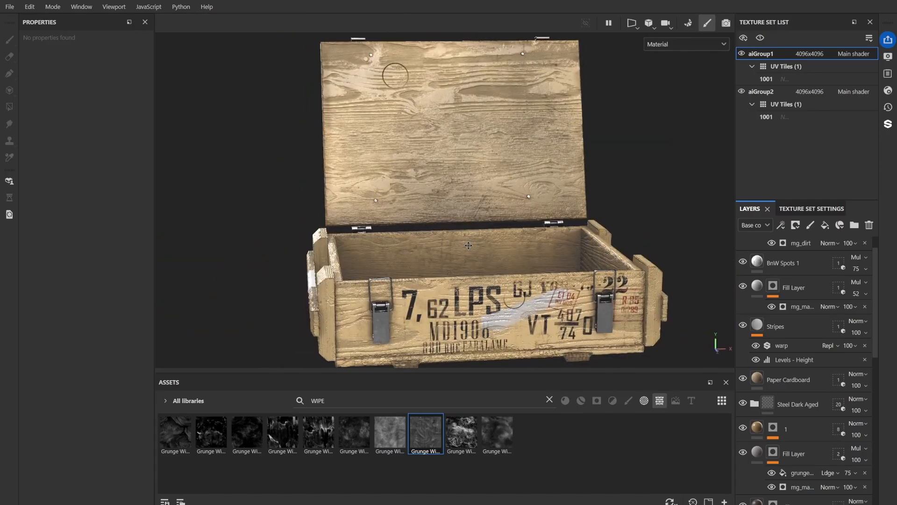
# Search the assets for cloud textures and add a fill layer above wood_grain 1, masked with Clouds 2.
pyautogui.write('CLOU')
pyautogui.scroll(1, 788, 331)
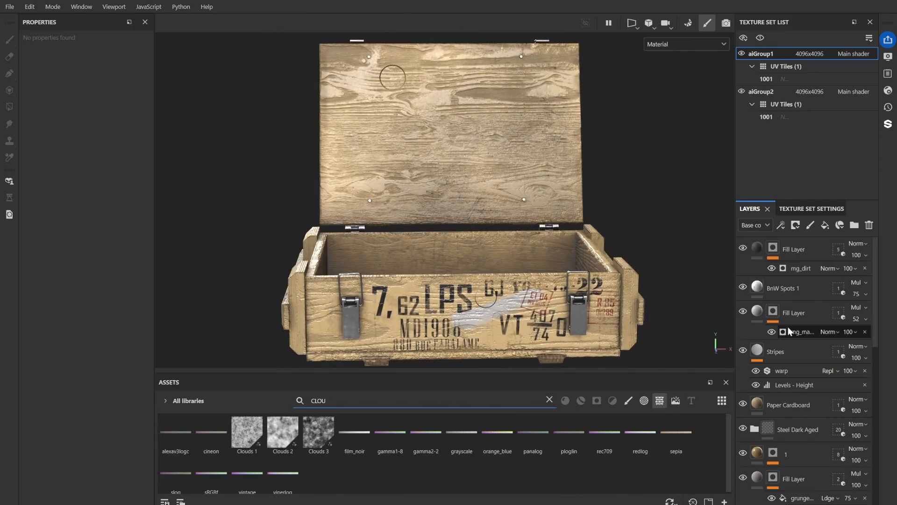
pyautogui.click(807, 248)
pyautogui.scroll(-7, 807, 281)
pyautogui.moveTo(283, 432); pyautogui.dragTo(794, 360)
pyautogui.click(815, 386)
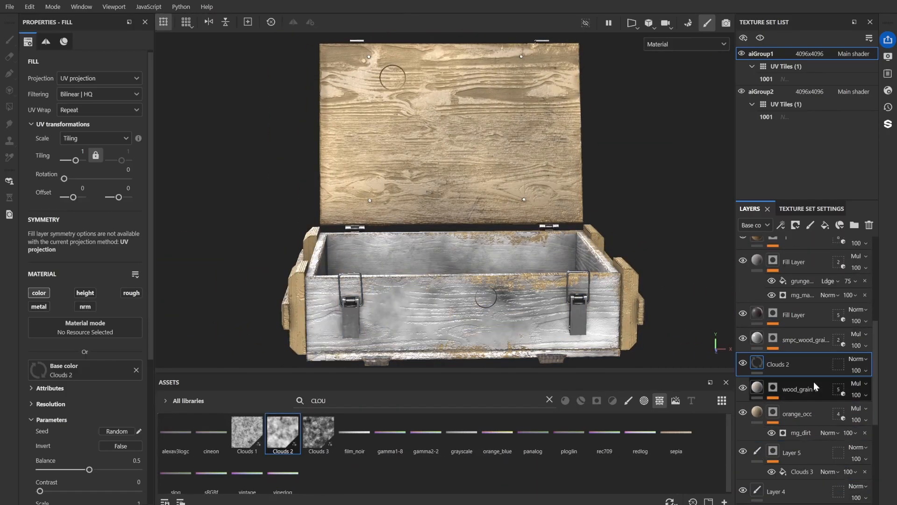
pyautogui.scroll(-5, 106, 317)
pyautogui.click(136, 172)
pyautogui.rightClick(781, 360)
pyautogui.click(787, 7)
pyautogui.moveTo(283, 432); pyautogui.dragTo(773, 378)
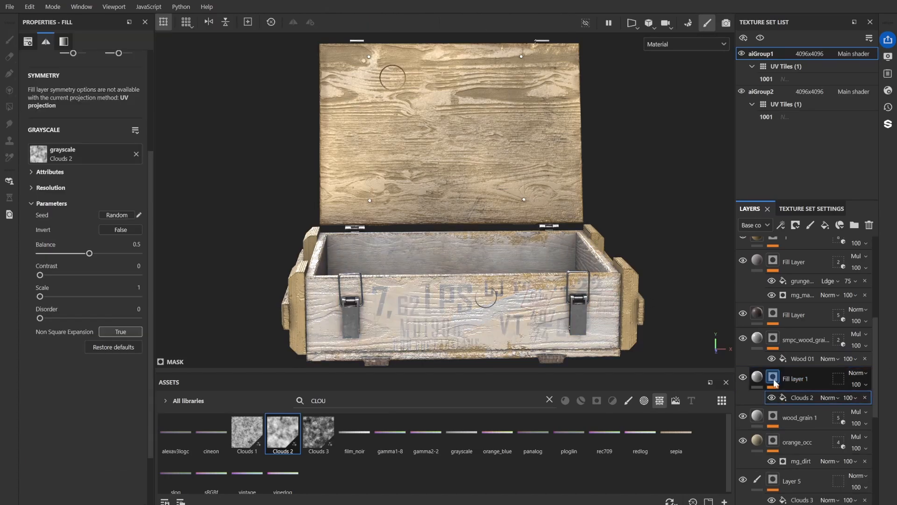
# Give Fill layer 1 an orange-brown base color and set its Clouds 2 mask balance to 0.22.
pyautogui.click(757, 377)
pyautogui.click(79, 244)
pyautogui.click(241, 433)
pyautogui.moveTo(180, 388); pyautogui.dragTo(201, 387)
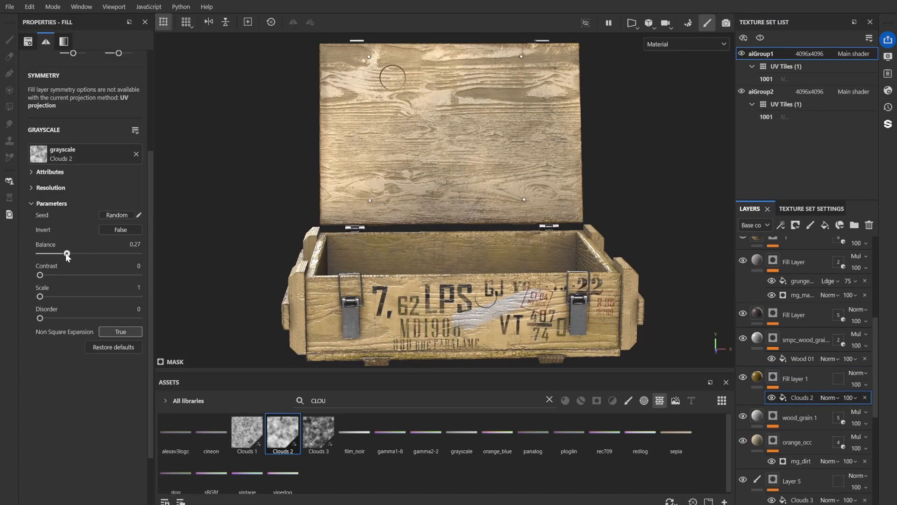
pyautogui.scroll(3, 397, 196)
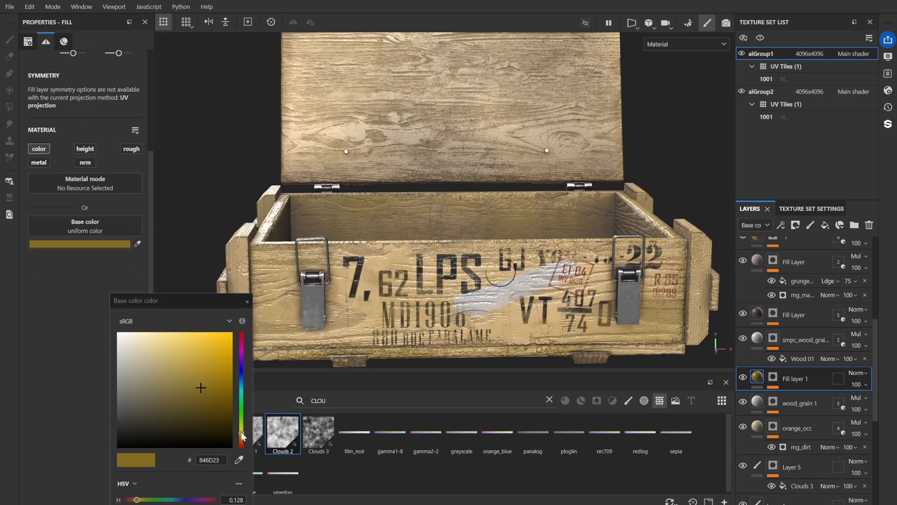
pyautogui.moveTo(241, 436); pyautogui.dragTo(241, 438)
pyautogui.moveTo(205, 384); pyautogui.dragTo(212, 380)
pyautogui.moveTo(411, 154)
pyautogui.keyDown('alt'); pyautogui.mouseDown()
pyautogui.moveTo(505, 147)
pyautogui.moveTo(429, 154)
pyautogui.mouseUp(); pyautogui.keyUp('alt')
pyautogui.click(247, 301)
pyautogui.click(772, 377)
# Clear Fill layer 1's geometry mask and include only the wooden meshes of the crate's lower box.
pyautogui.keyDown('alt'); pyautogui.moveTo(461, 220); pyautogui.dragTo(461, 174); pyautogui.keyUp('alt')
pyautogui.click(838, 380)
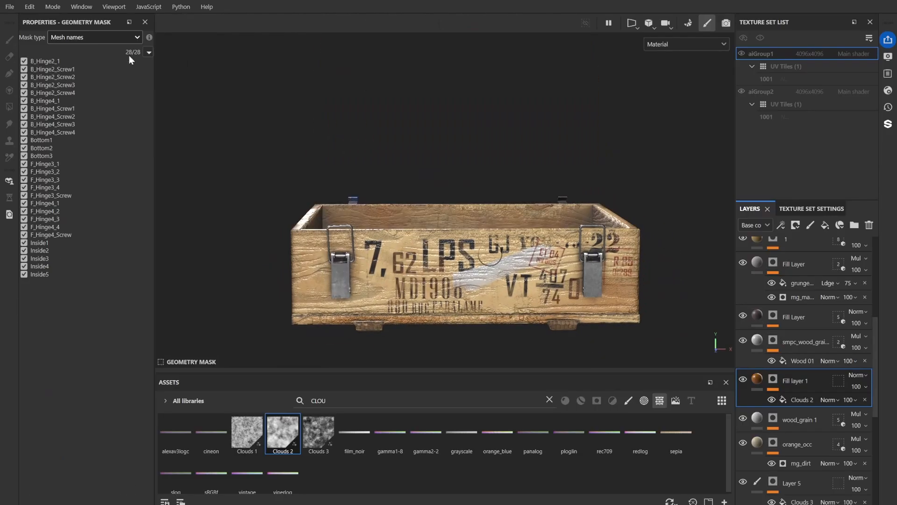
pyautogui.click(147, 51)
pyautogui.click(130, 71)
pyautogui.click(632, 214)
pyautogui.click(607, 318)
pyautogui.keyDown('alt'); pyautogui.moveTo(582, 189); pyautogui.dragTo(581, 213); pyautogui.keyUp('alt')
# Adjust the tiling of the Clouds 2 mask on Fill layer 1.
pyautogui.click(757, 379)
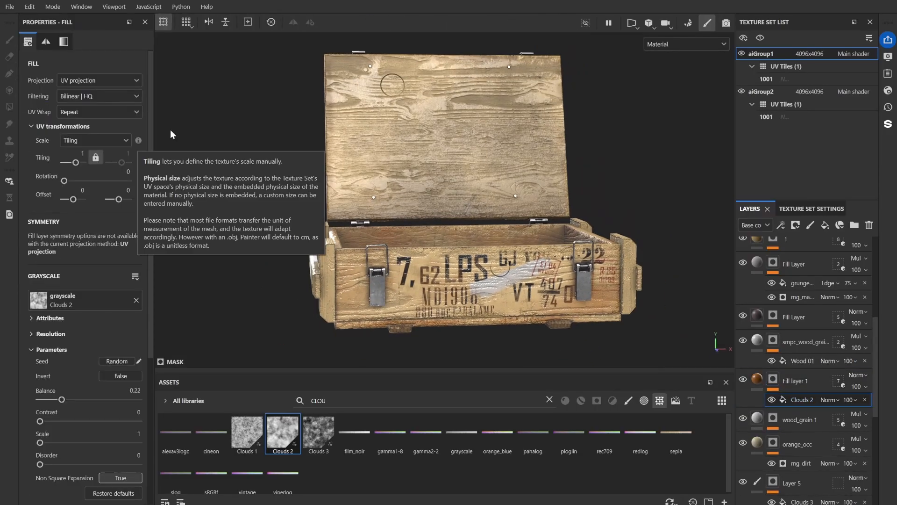
pyautogui.keyDown('alt'); pyautogui.moveTo(500, 268); pyautogui.dragTo(465, 298); pyautogui.keyUp('alt')
pyautogui.click(772, 379)
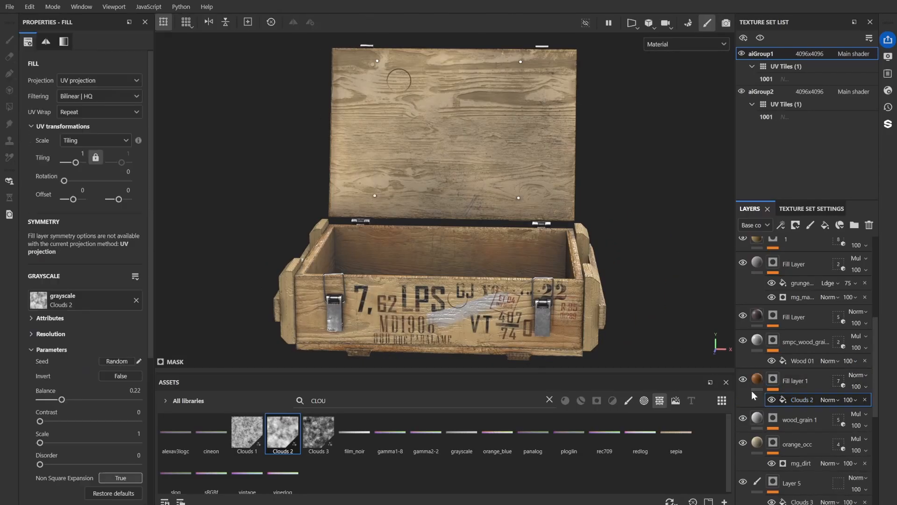
pyautogui.moveTo(75, 162); pyautogui.dragTo(75, 160)
pyautogui.keyDown('alt'); pyautogui.moveTo(623, 220); pyautogui.dragTo(616, 196); pyautogui.keyUp('alt')
# Move Fill layer 1 down the stack, beneath the upper wood grain and dirt layers.
pyautogui.moveTo(795, 383); pyautogui.dragTo(795, 470)
pyautogui.keyDown('alt'); pyautogui.moveTo(603, 299); pyautogui.dragTo(648, 305); pyautogui.keyUp('alt')
pyautogui.scroll(-3, 810, 338)
pyautogui.moveTo(811, 338); pyautogui.dragTo(809, 460)
pyautogui.scroll(-3, 807, 428)
pyautogui.moveTo(797, 316); pyautogui.dragTo(798, 451)
pyautogui.moveTo(798, 435); pyautogui.dragTo(797, 348)
# Refine Fill layer 1's Clouds 2 mask by reducing its tiling slightly and setting its balance to 0.22.
pyautogui.keyDown('alt'); pyautogui.moveTo(584, 281); pyautogui.dragTo(528, 280); pyautogui.keyUp('alt')
pyautogui.keyDown('alt'); pyautogui.moveTo(484, 255); pyautogui.dragTo(539, 249); pyautogui.keyUp('alt')
pyautogui.click(756, 354)
pyautogui.moveTo(76, 162); pyautogui.dragTo(75, 162)
pyautogui.click(773, 367)
pyautogui.click(797, 388)
pyautogui.moveTo(87, 399); pyautogui.dragTo(60, 399)
pyautogui.keyDown('alt'); pyautogui.moveTo(524, 276); pyautogui.dragTo(373, 268); pyautogui.keyUp('alt')
# Shift Fill layer 1's base color to a muted orange-brown and raise its Clouds 2 mask tiling slightly.
pyautogui.click(757, 367)
pyautogui.click(85, 389)
pyautogui.moveTo(206, 381); pyautogui.dragTo(189, 378)
pyautogui.click(186, 367)
pyautogui.click(246, 301)
pyautogui.keyDown('alt'); pyautogui.moveTo(421, 210); pyautogui.dragTo(439, 210); pyautogui.keyUp('alt')
pyautogui.scroll(1, 439, 210)
pyautogui.click(772, 367)
pyautogui.moveTo(75, 162); pyautogui.dragTo(77, 162)
pyautogui.keyDown('alt'); pyautogui.moveTo(355, 196); pyautogui.dragTo(365, 216); pyautogui.keyUp('alt')
# Copy Fill layer 1 with its Clouds 2 mask and paste it above wood_color in the aiGroup2 texture set.
pyautogui.scroll(-2, 365, 217)
pyautogui.click(795, 369)
pyautogui.hotkey('ctrl', 'c')
pyautogui.click(776, 91)
pyautogui.hotkey('ctrl', 'v')
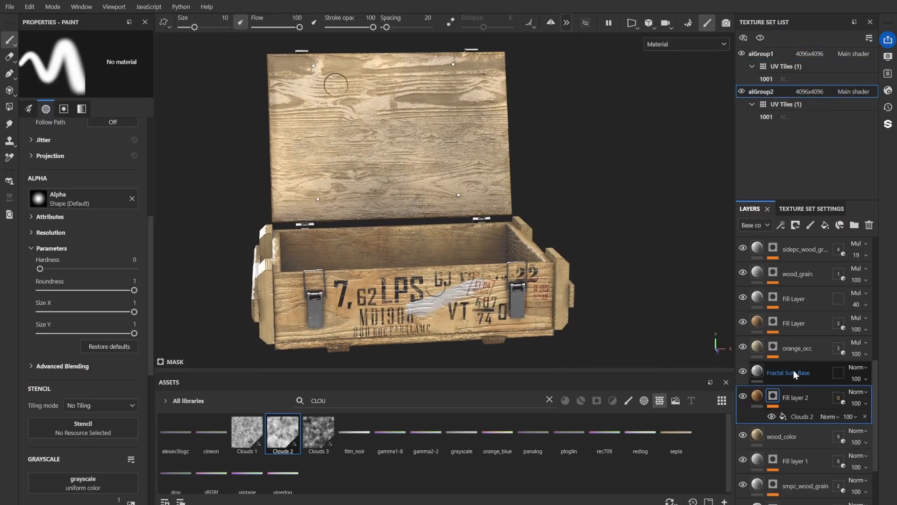
# Limit the pasted Fill layer 2's geometry mask to the lid and selected wooden side boards.
pyautogui.click(838, 397)
pyautogui.click(439, 201)
pyautogui.keyDown('alt'); pyautogui.moveTo(439, 206); pyautogui.dragTo(507, 210); pyautogui.keyUp('alt')
pyautogui.keyDown('alt'); pyautogui.moveTo(262, 225); pyautogui.dragTo(310, 229); pyautogui.keyUp('alt')
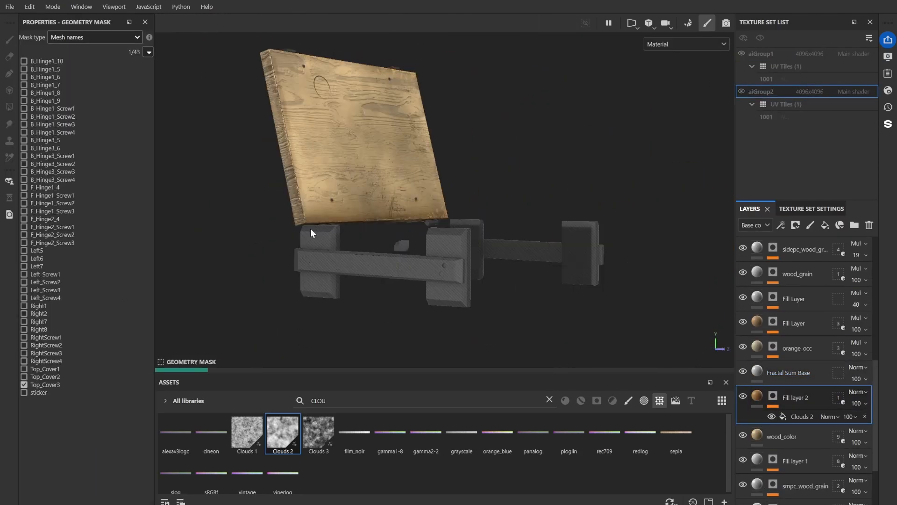
pyautogui.click(424, 271)
pyautogui.click(579, 254)
# Set the tiling of Fill layer 2's Clouds 2 mask to 0.42.
pyautogui.click(757, 396)
pyautogui.keyDown('alt'); pyautogui.moveTo(560, 225); pyautogui.dragTo(616, 239); pyautogui.keyUp('alt')
pyautogui.scroll(3, 616, 239)
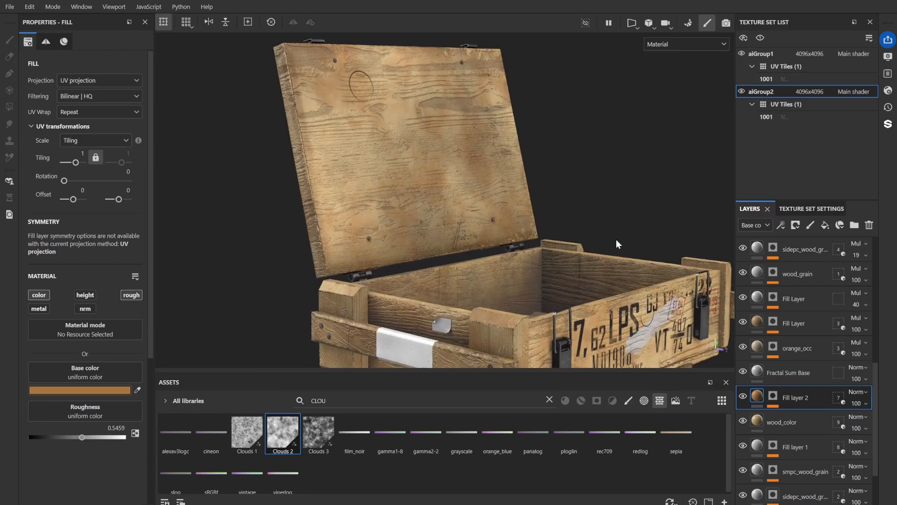
pyautogui.click(773, 396)
pyautogui.click(797, 416)
pyautogui.moveTo(78, 162); pyautogui.dragTo(75, 162)
pyautogui.scroll(-3, 495, 192)
pyautogui.keyDown('alt'); pyautogui.moveTo(496, 192); pyautogui.dragTo(551, 207); pyautogui.keyUp('alt')
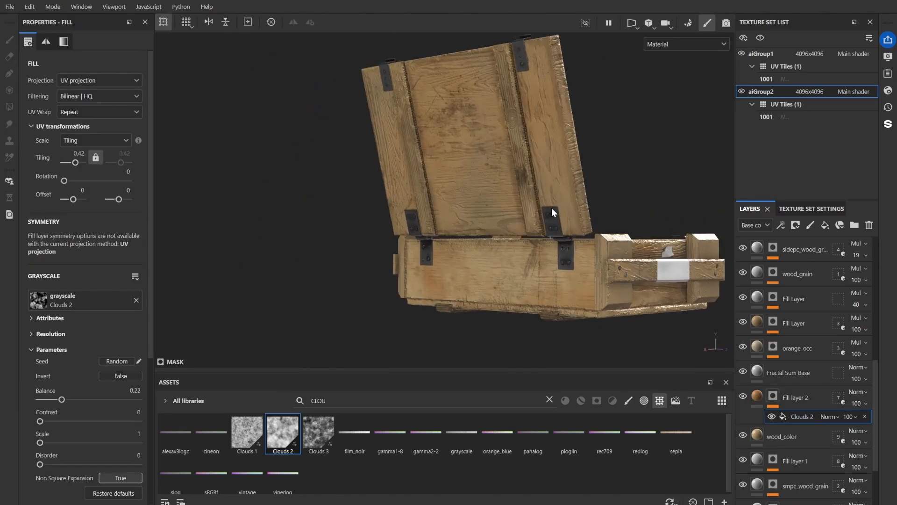
# Darken Fill layer 2's orange-brown base color and set its roughness to 0.5459.
pyautogui.click(757, 395)
pyautogui.moveTo(89, 437); pyautogui.dragTo(82, 437)
pyautogui.keyDown('alt'); pyautogui.moveTo(460, 213); pyautogui.dragTo(484, 230); pyautogui.keyUp('alt')
pyautogui.click(79, 389)
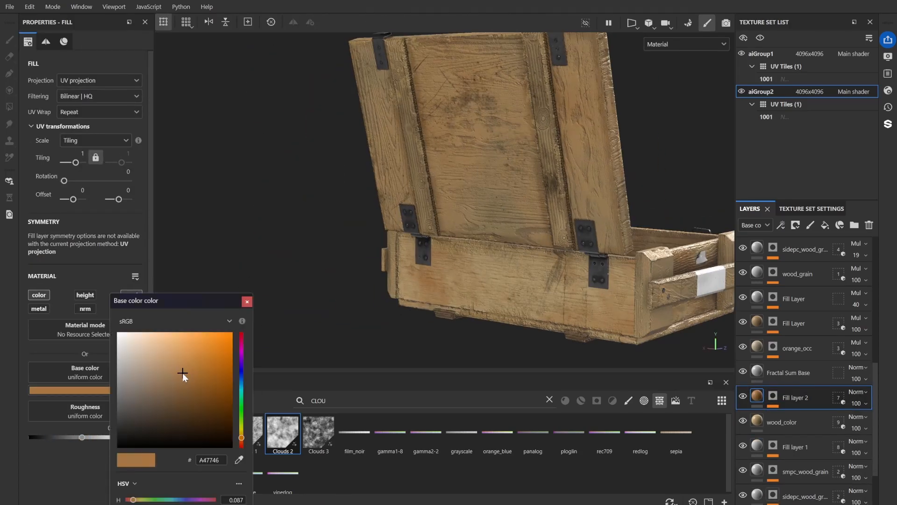
pyautogui.moveTo(182, 372); pyautogui.dragTo(182, 378)
pyautogui.keyDown('alt'); pyautogui.moveTo(622, 203); pyautogui.dragTo(370, 248); pyautogui.keyUp('alt')
pyautogui.click(247, 301)
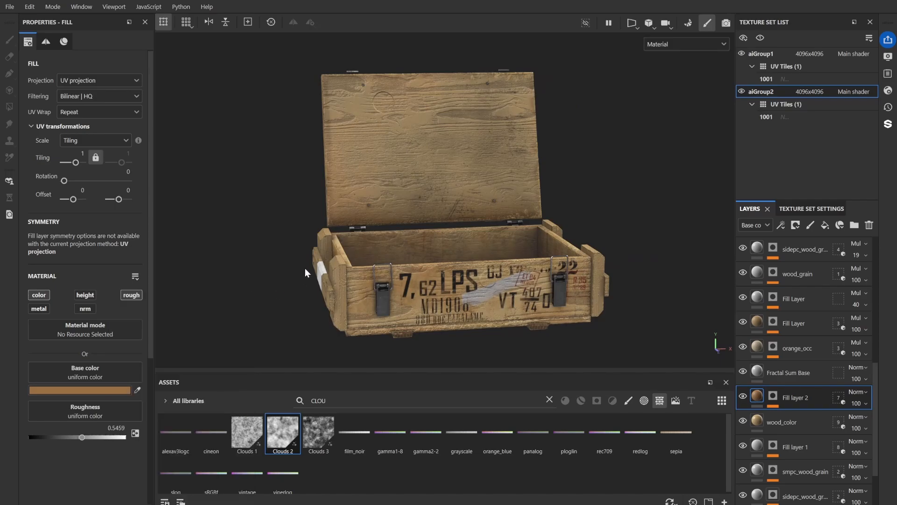
# Set Fill layer 2's Clouds 2 mask tiling to 0.81 and check the crate from the front and back.
pyautogui.keyDown('alt'); pyautogui.moveTo(305, 268); pyautogui.dragTo(311, 242); pyautogui.keyUp('alt')
pyautogui.click(773, 395)
pyautogui.moveTo(76, 163); pyautogui.dragTo(78, 161)
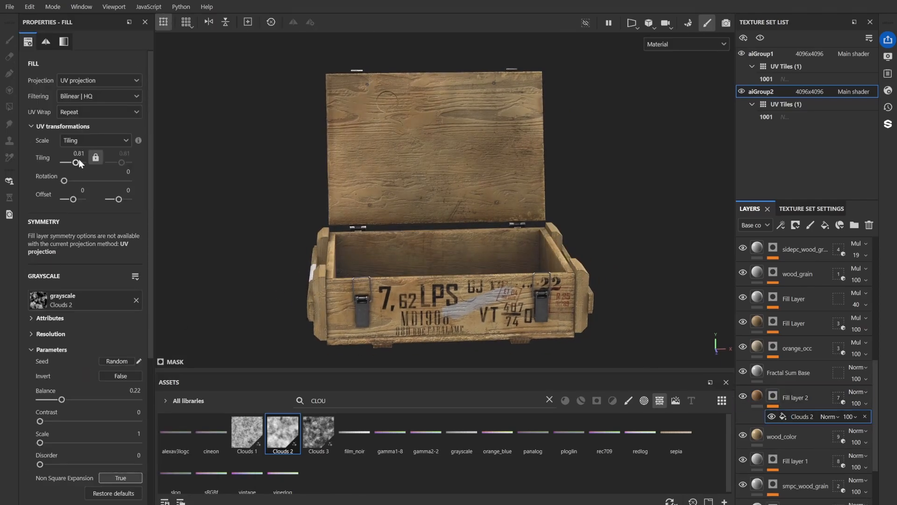
pyautogui.keyDown('alt'); pyautogui.moveTo(243, 164); pyautogui.dragTo(384, 157); pyautogui.keyUp('alt')
pyautogui.keyDown('alt'); pyautogui.moveTo(537, 183); pyautogui.dragTo(440, 204); pyautogui.keyUp('alt')
pyautogui.keyDown('alt'); pyautogui.moveTo(657, 201); pyautogui.dragTo(528, 247); pyautogui.keyUp('alt')
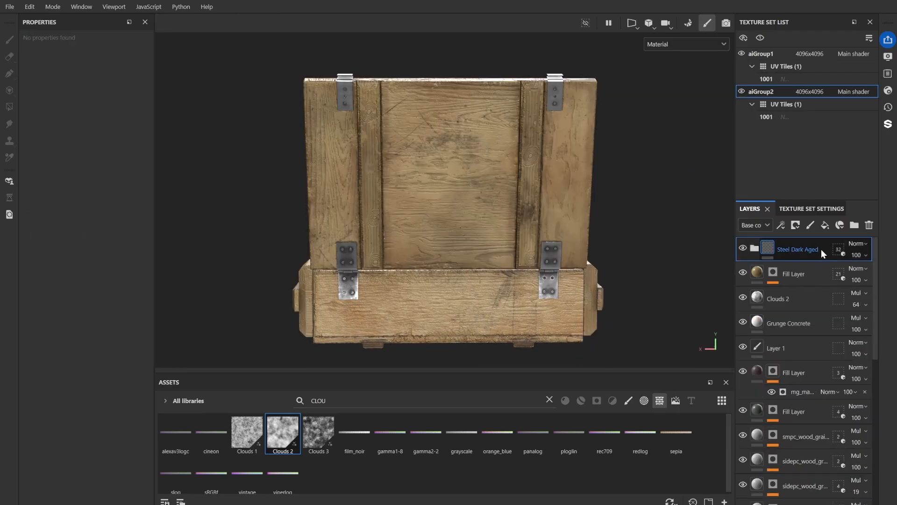
# Name the new folder above Steel Dark Aged FONT.
pyautogui.write('FO')
pyautogui.write('NT')
pyautogui.press('Return')
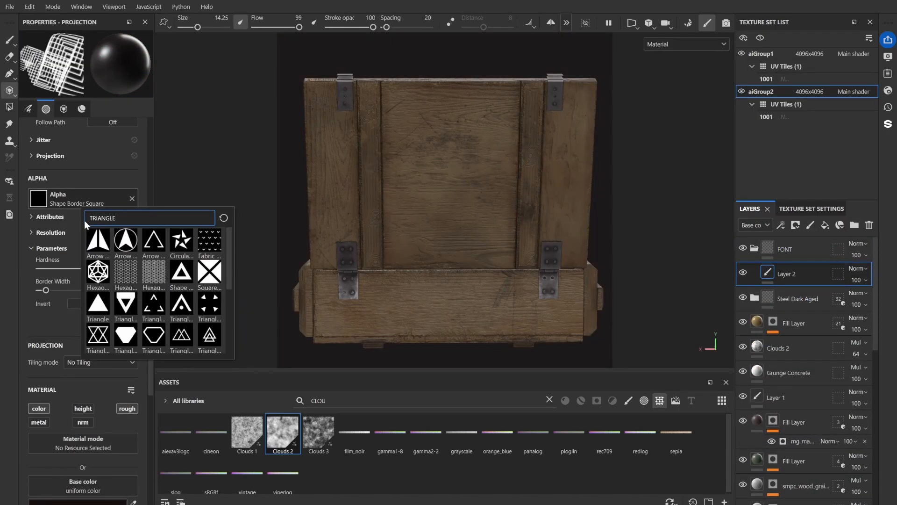
# Find the Arrow Negative alpha by searching for TRIANGLE and stamp it in black on the lid's outer center panel.
pyautogui.scroll(-2, 192, 267)
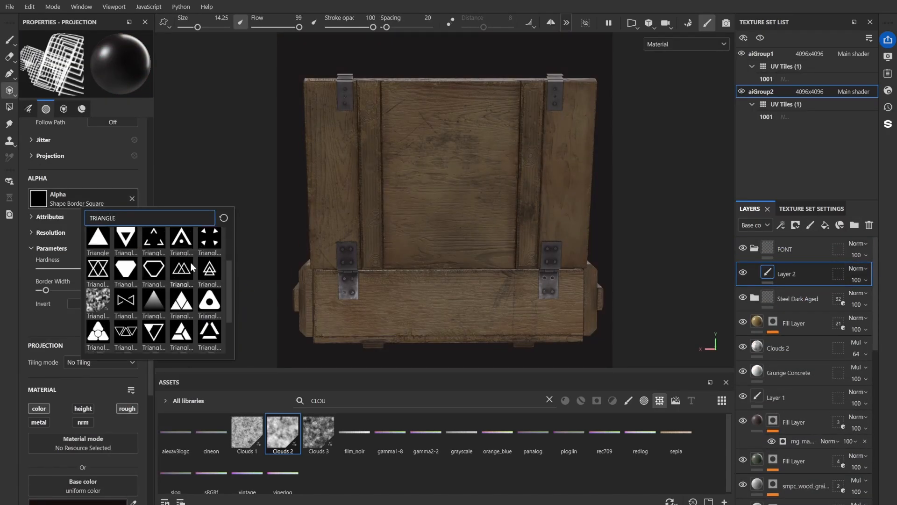
pyautogui.scroll(2, 191, 267)
pyautogui.moveTo(120, 218); pyautogui.dragTo(34, 215)
pyautogui.write('BORDE')
pyautogui.hotkey('ctrl', 'a')
pyautogui.write('TRIANGLE')
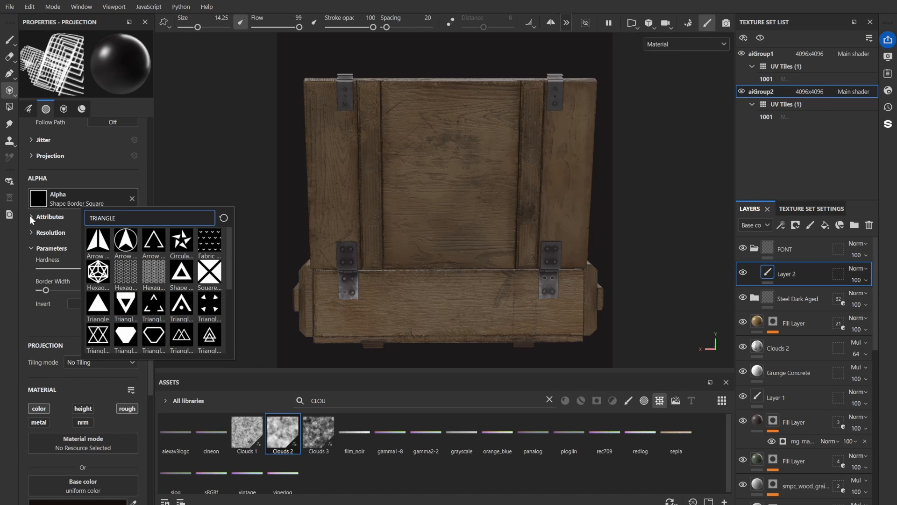
pyautogui.click(154, 243)
pyautogui.scroll(2, 471, 184)
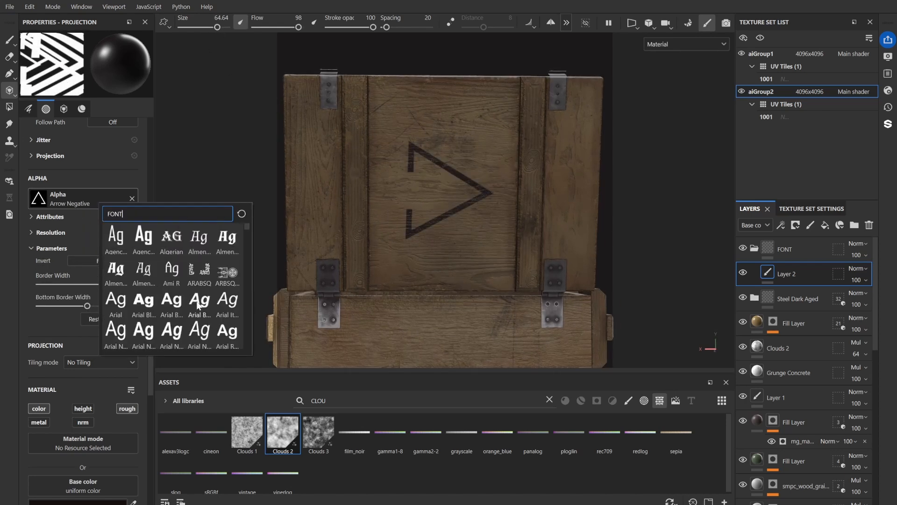
# Choose the Arial font alpha with the text 2 and stamp it at size 19.95 inside the triangle.
pyautogui.click(196, 304)
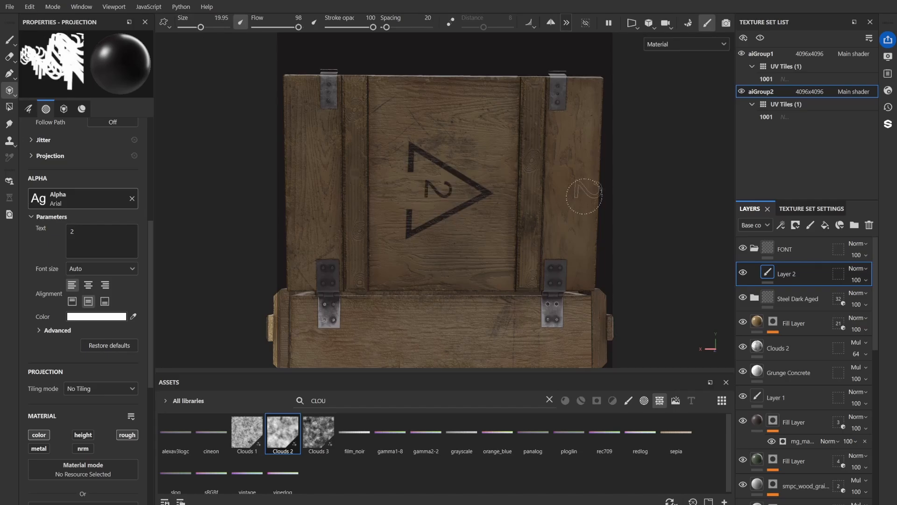
pyautogui.scroll(-1, 570, 206)
pyautogui.keyDown('alt'); pyautogui.moveTo(561, 213); pyautogui.dragTo(439, 232); pyautogui.keyUp('alt')
pyautogui.scroll(-1, 439, 232)
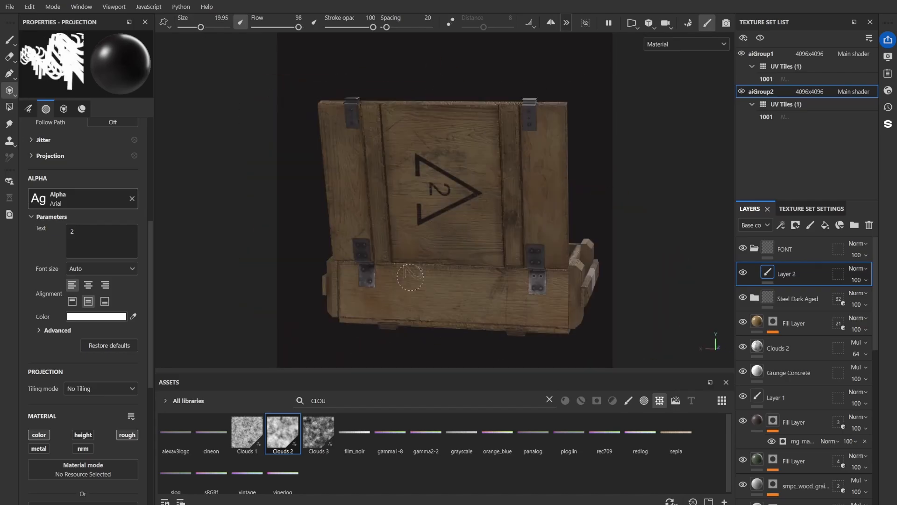
# Switch to the 2D view and frame the lid panel carrying the stamped triangle.
pyautogui.click(649, 39)
pyautogui.keyDown('alt'); pyautogui.moveTo(377, 296); pyautogui.dragTo(427, 303, button='middle'); pyautogui.keyUp('alt')
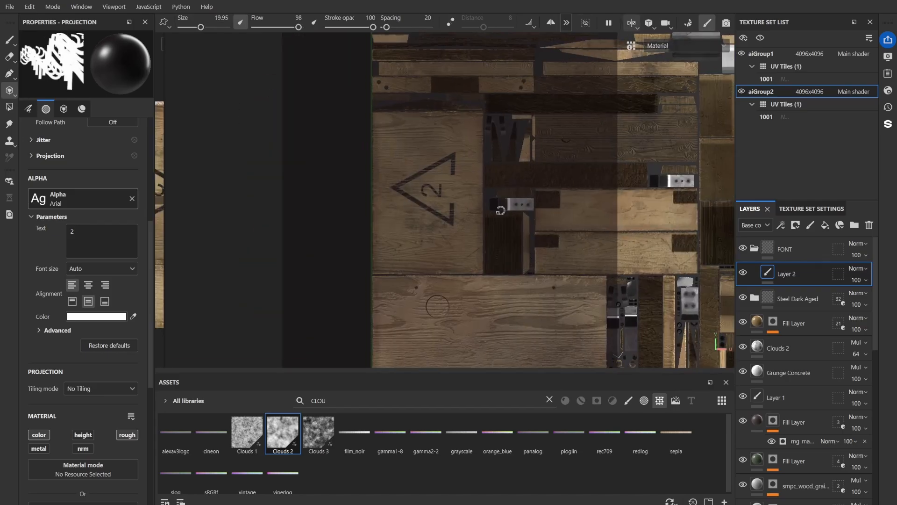
pyautogui.keyDown('alt'); pyautogui.moveTo(597, 274); pyautogui.dragTo(467, 141); pyautogui.keyUp('alt')
pyautogui.scroll(3, 538, 241)
pyautogui.moveTo(538, 241)
pyautogui.keyDown('alt'); pyautogui.mouseDown(button='middle')
pyautogui.moveTo(562, 132)
pyautogui.moveTo(617, 92)
pyautogui.mouseUp(button='middle'); pyautogui.keyUp('alt')
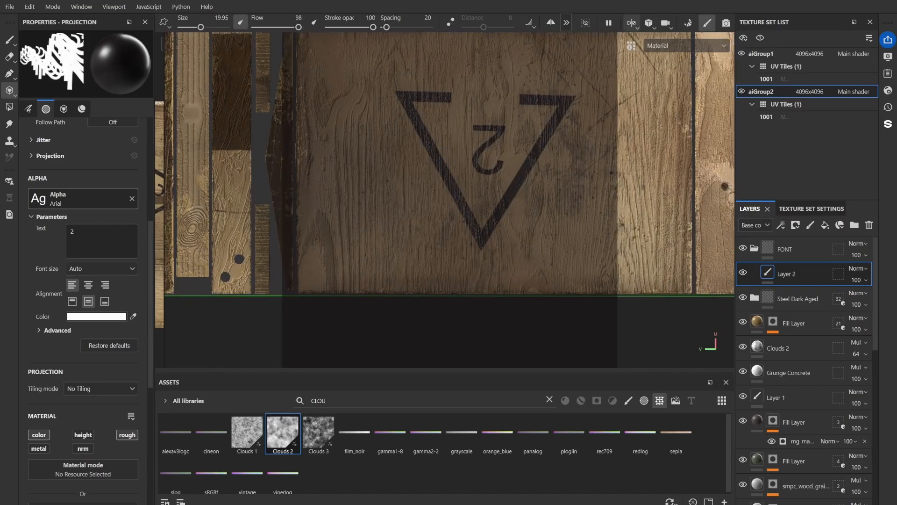
# Switch to the Paint tool, search the brushes for CHALK and choose the Chalk Bumpy brush.
pyautogui.click(9, 40)
pyautogui.click(549, 400)
pyautogui.click(628, 401)
pyautogui.click(337, 401)
pyautogui.write('29610')
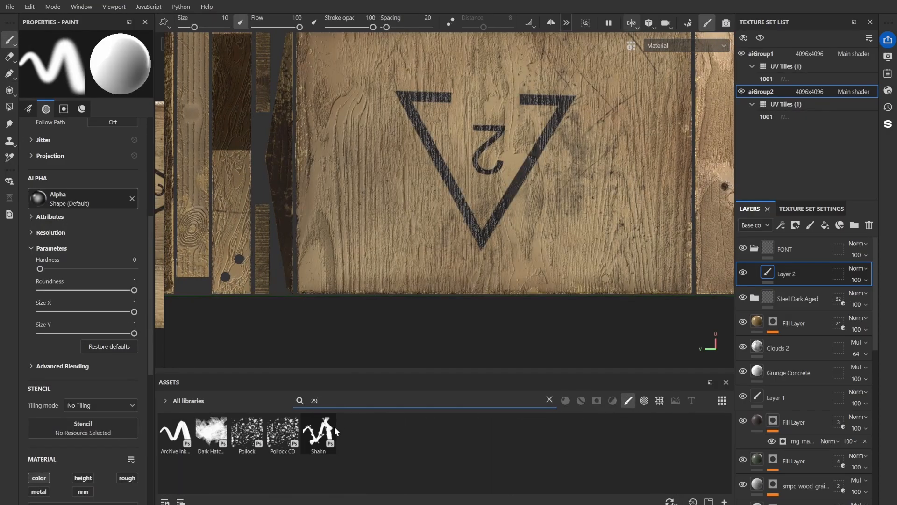
pyautogui.click(550, 400)
pyautogui.write('CHALK')
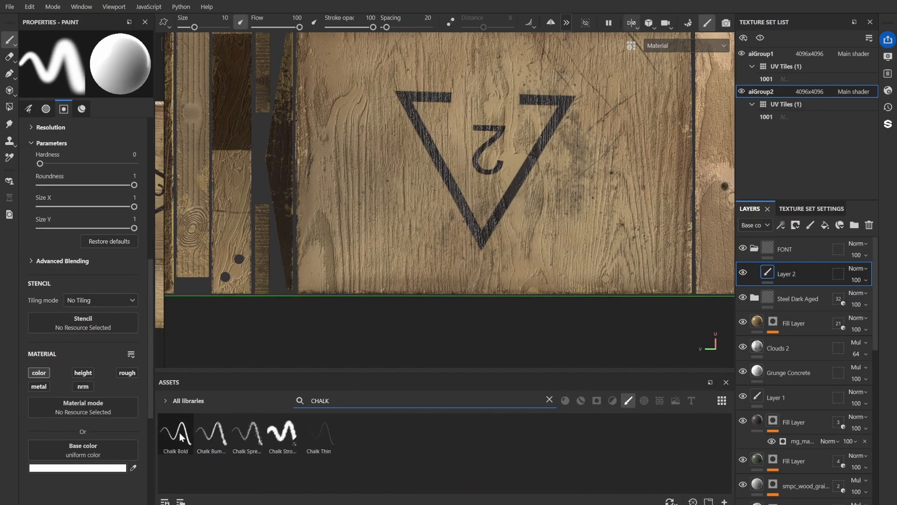
pyautogui.click(211, 432)
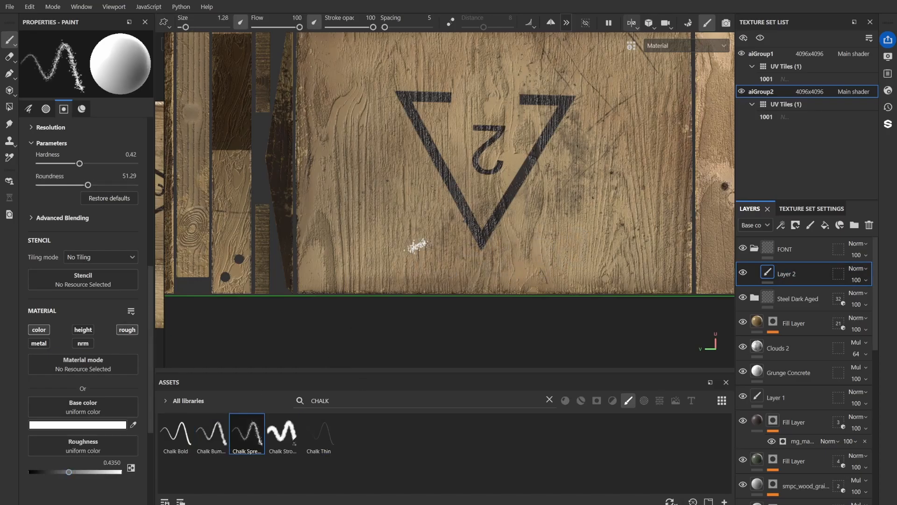
# Try hand-painting the number 24690 in white chalk across the triangle's tip on the lid panel.
pyautogui.moveTo(613, 258); pyautogui.dragTo(627, 228)
pyautogui.keyDown('alt'); pyautogui.moveTo(627, 228); pyautogui.dragTo(593, 222, button='middle'); pyautogui.keyUp('alt')
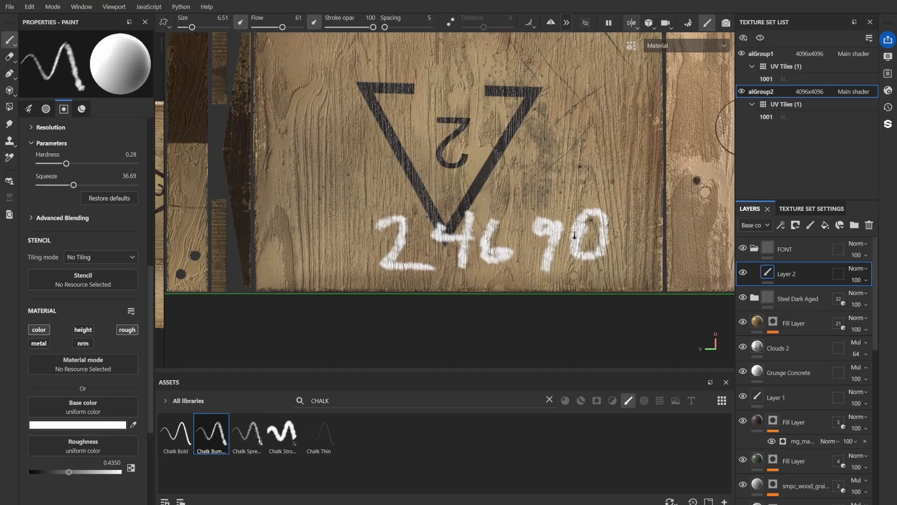
pyautogui.scroll(2, 720, 203)
pyautogui.hotkey('ctrl', 'z')
pyautogui.hotkey('ctrl', 'z')
pyautogui.hotkey('ctrl', 'z')
pyautogui.hotkey('ctrl', 'z')
pyautogui.hotkey('ctrl', 'z')
pyautogui.hotkey('ctrl', 'z')
# Hand-paint 24690 in white chalk on a new paint layer in the FONT folder and set its opacity to 33.
pyautogui.click(809, 225)
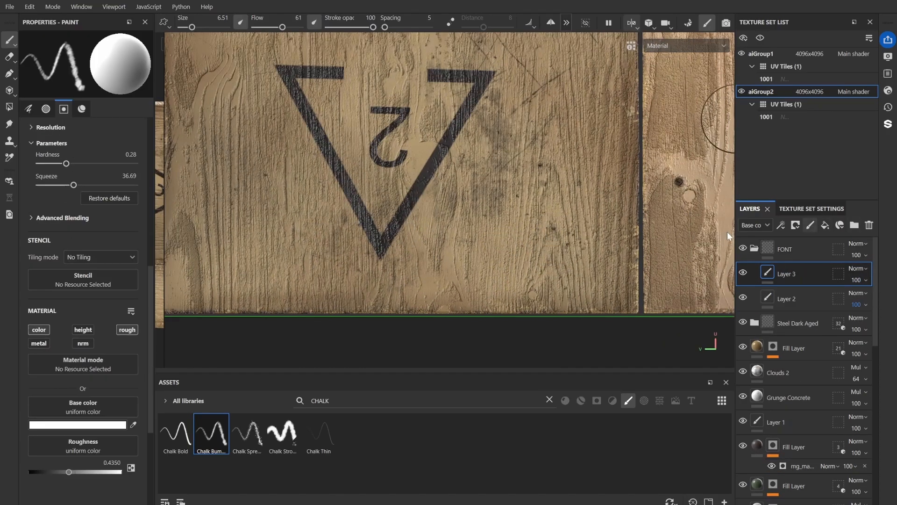
pyautogui.click(866, 280)
pyautogui.moveTo(892, 299); pyautogui.dragTo(868, 299)
pyautogui.click(632, 22)
pyautogui.click(658, 50)
pyautogui.keyDown('alt'); pyautogui.moveTo(569, 156); pyautogui.dragTo(668, 172); pyautogui.keyUp('alt')
pyautogui.click(866, 280)
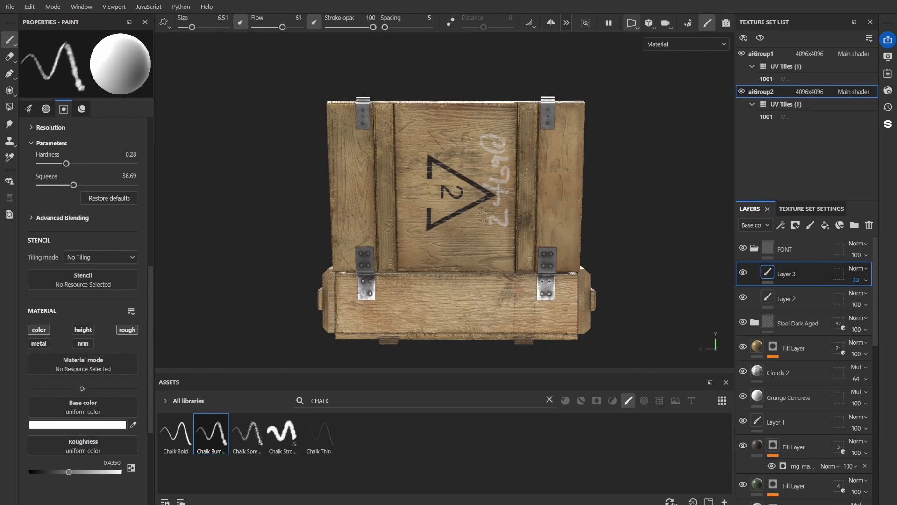
# Return to the 2D view and rotate the lid panel so the triangle mark stands upright.
pyautogui.keyDown('alt'); pyautogui.moveTo(469, 158); pyautogui.dragTo(268, 180); pyautogui.keyUp('alt')
pyautogui.click(631, 23)
pyautogui.click(654, 38)
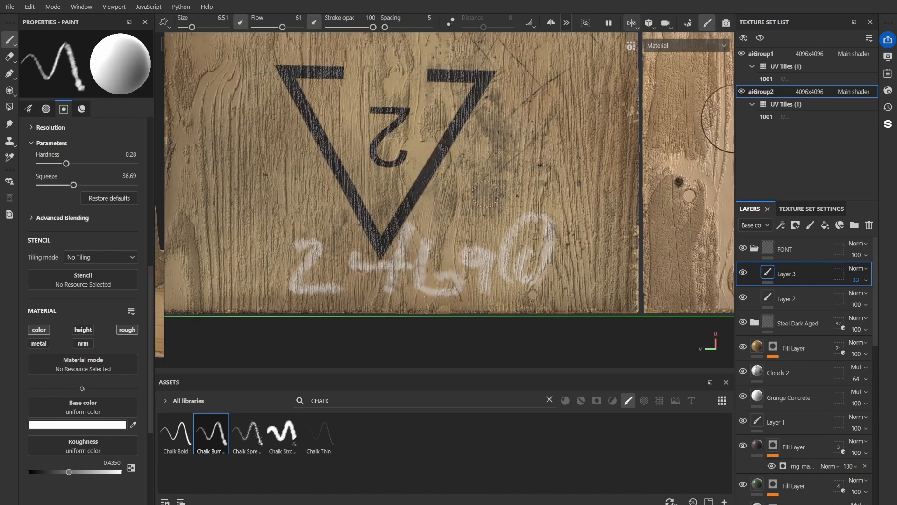
pyautogui.keyDown('alt'); pyautogui.moveTo(720, 150); pyautogui.dragTo(469, 109); pyautogui.keyUp('alt')
pyautogui.scroll(1, 470, 109)
pyautogui.scroll(1, 492, 129)
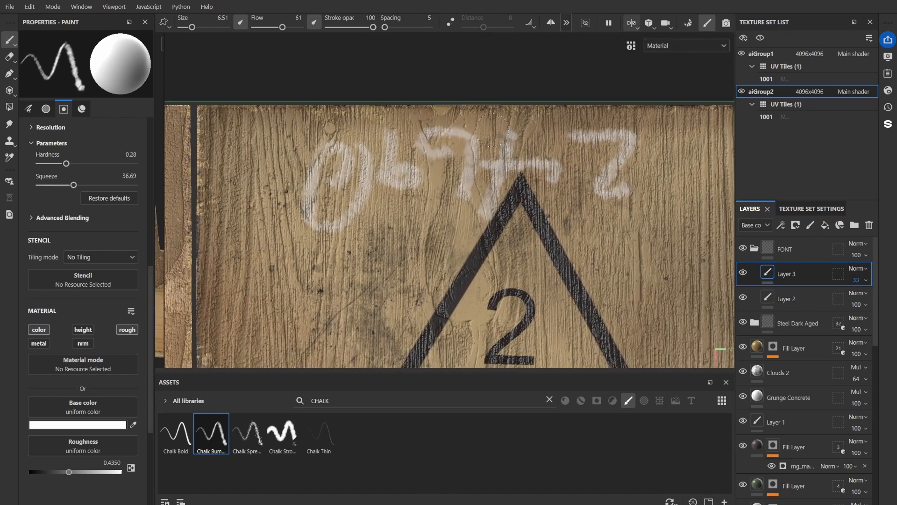
# Switch to the Projection tool, reduce the brush size to 10.98 and select Layer 2 in the FONT folder.
pyautogui.press('3')
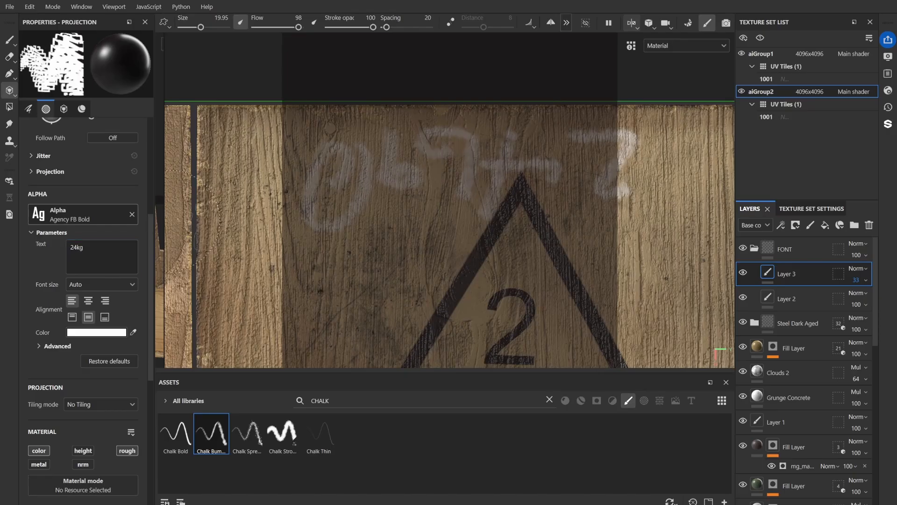
pyautogui.keyDown('alt'); pyautogui.moveTo(467, 205); pyautogui.dragTo(393, 199, button='middle'); pyautogui.keyUp('alt')
pyautogui.press('[')
pyautogui.press('[')
pyautogui.press('[')
pyautogui.scroll(-4, 83, 252)
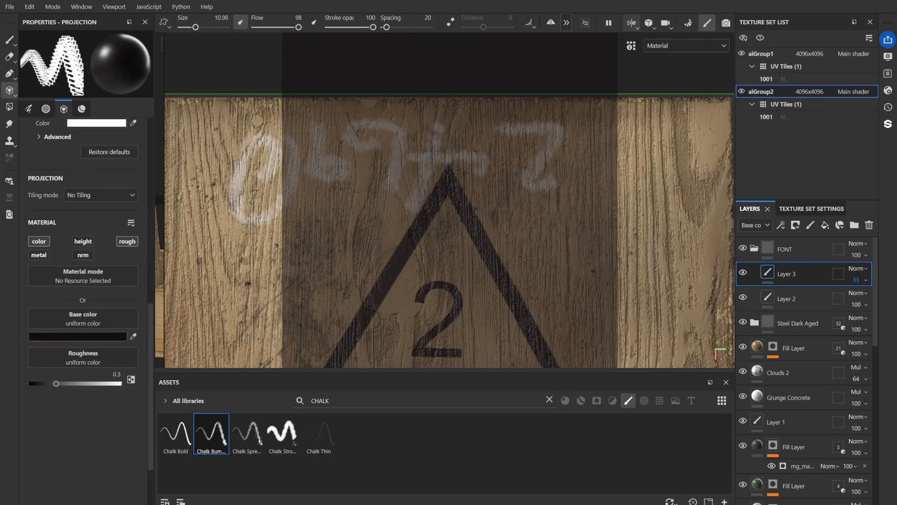
pyautogui.scroll(4, 83, 234)
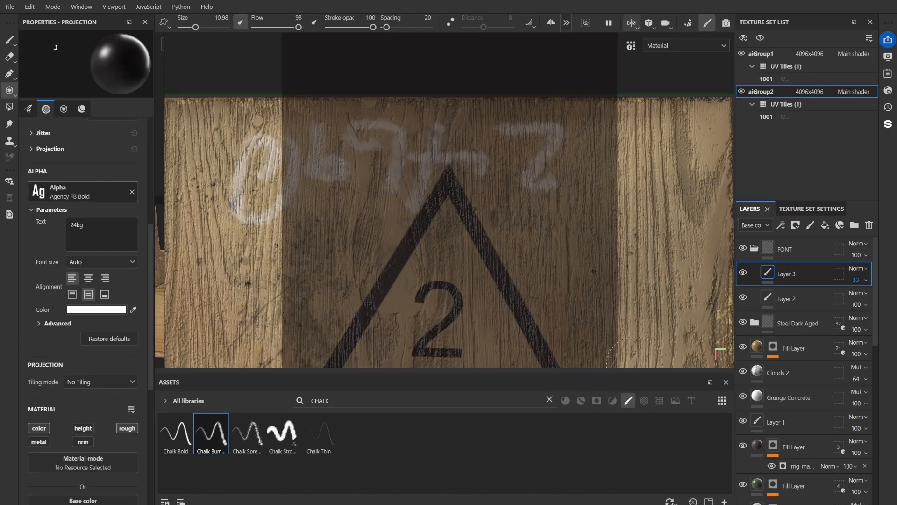
pyautogui.click(786, 298)
# Set the projection base color to dark red 621C2B for stamping beside the lid panel's triangle.
pyautogui.keyDown('alt'); pyautogui.moveTo(579, 293); pyautogui.dragTo(467, 327, button='right'); pyautogui.keyUp('alt')
pyautogui.keyDown('alt'); pyautogui.moveTo(467, 327); pyautogui.dragTo(453, 191, button='middle'); pyautogui.keyUp('alt')
pyautogui.keyDown('alt'); pyautogui.moveTo(374, 280); pyautogui.dragTo(336, 329, button='right'); pyautogui.keyUp('alt')
pyautogui.keyDown('alt'); pyautogui.moveTo(337, 329); pyautogui.dragTo(395, 215, button='middle'); pyautogui.keyUp('alt')
pyautogui.keyDown('alt'); pyautogui.moveTo(395, 215); pyautogui.dragTo(447, 223, button='right'); pyautogui.keyUp('alt')
pyautogui.keyDown('alt'); pyautogui.moveTo(400, 203); pyautogui.dragTo(501, 249, button='right'); pyautogui.keyUp('alt')
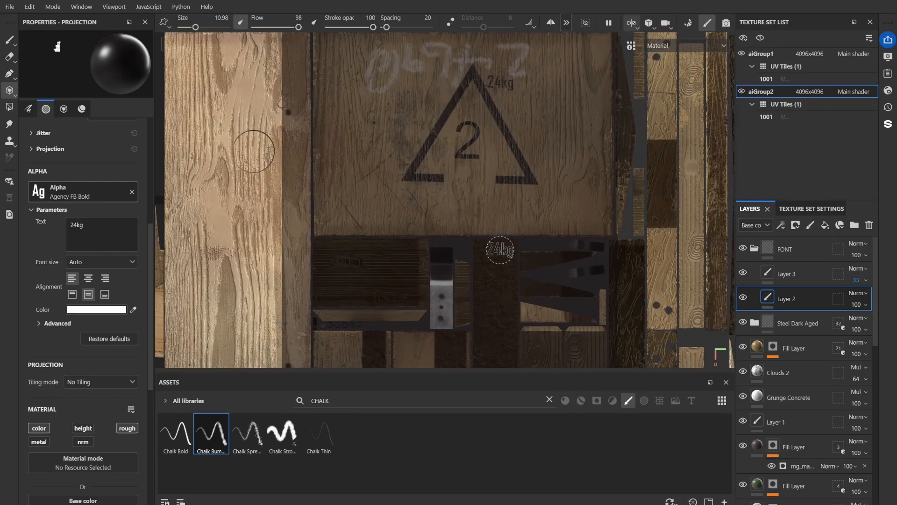
pyautogui.keyDown('alt'); pyautogui.moveTo(484, 250); pyautogui.dragTo(479, 234); pyautogui.keyUp('alt')
pyautogui.keyDown('alt'); pyautogui.moveTo(479, 233); pyautogui.dragTo(423, 254, button='middle'); pyautogui.keyUp('alt')
pyautogui.keyDown('alt'); pyautogui.moveTo(423, 255); pyautogui.dragTo(466, 273, button='right'); pyautogui.keyUp('alt')
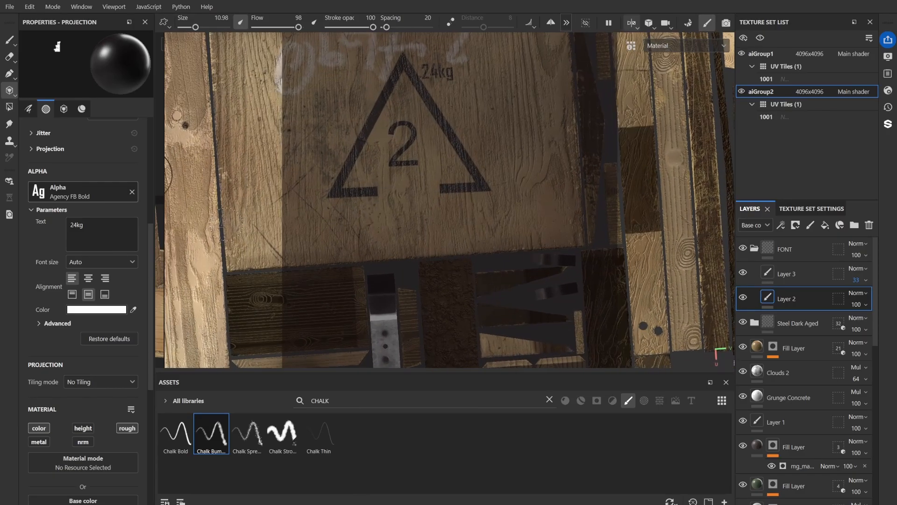
pyautogui.scroll(-5, 83, 280)
pyautogui.click(70, 300)
pyautogui.click(196, 384)
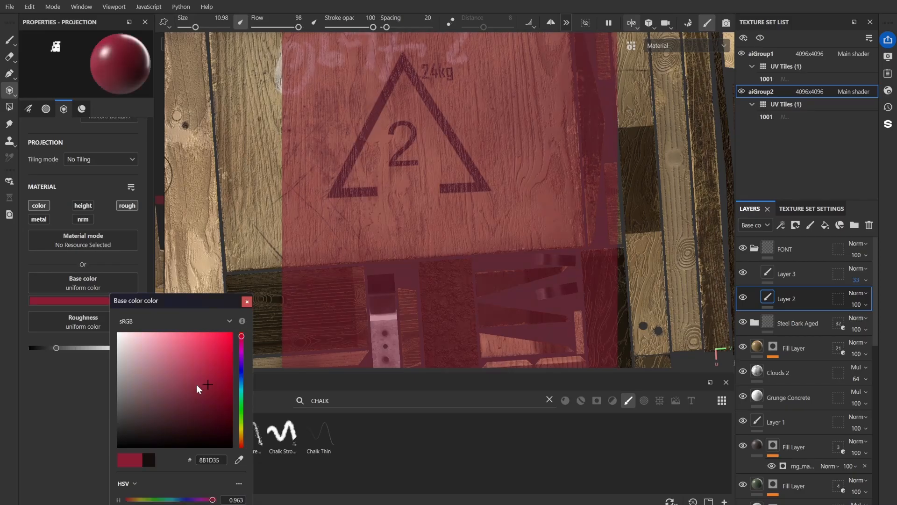
# Change the text alpha to R 85 and stamp it on the lid panel beside the triangle's base.
pyautogui.scroll(5, 83, 245)
pyautogui.click(101, 245)
pyautogui.hotkey('ctrl', 'a')
pyautogui.write('R')
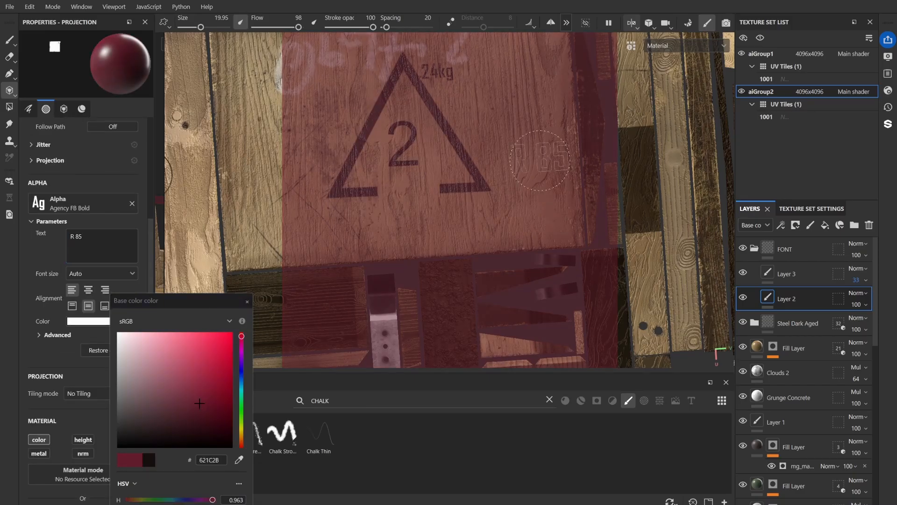
pyautogui.click(534, 191)
# Change the text alpha to 01289 and stamp it at a brush size of 15.13 under R 85.
pyautogui.keyDown('alt'); pyautogui.moveTo(533, 192); pyautogui.dragTo(463, 191, button='middle'); pyautogui.keyUp('alt')
pyautogui.keyDown('alt'); pyautogui.moveTo(464, 190); pyautogui.dragTo(503, 208, button='right'); pyautogui.keyUp('alt')
pyautogui.click(101, 245)
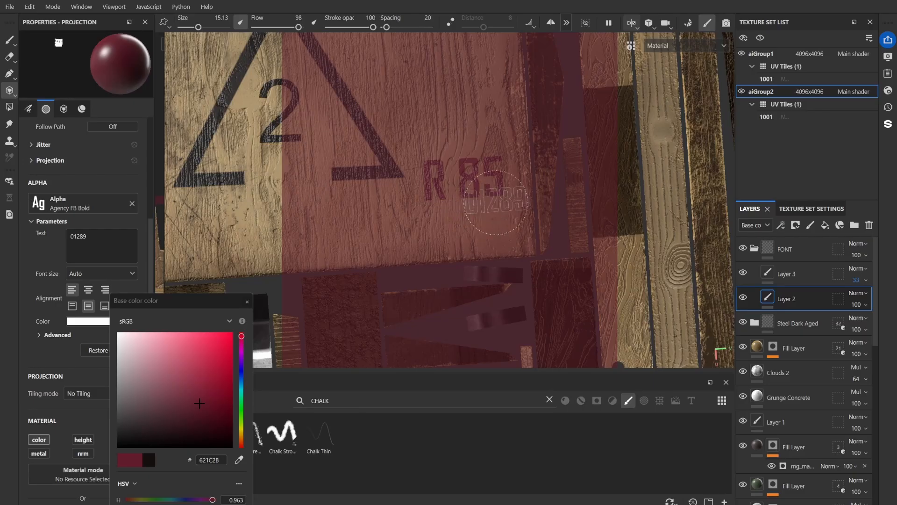
# Replace the text alpha with Shape Border Square and stamp a thin border around the R 85 01289 marking.
pyautogui.click(117, 206)
pyautogui.doubleClick(150, 219)
pyautogui.write('SQUARE')
pyautogui.click(193, 335)
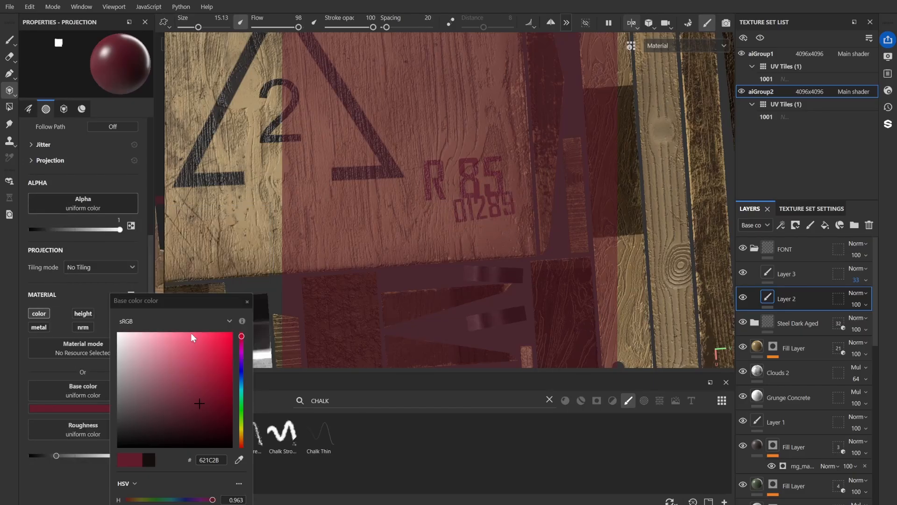
pyautogui.keyDown('ctrl'); pyautogui.moveTo(443, 175); pyautogui.dragTo(472, 175, button='right'); pyautogui.keyUp('ctrl')
pyautogui.click(104, 202)
pyautogui.click(119, 326)
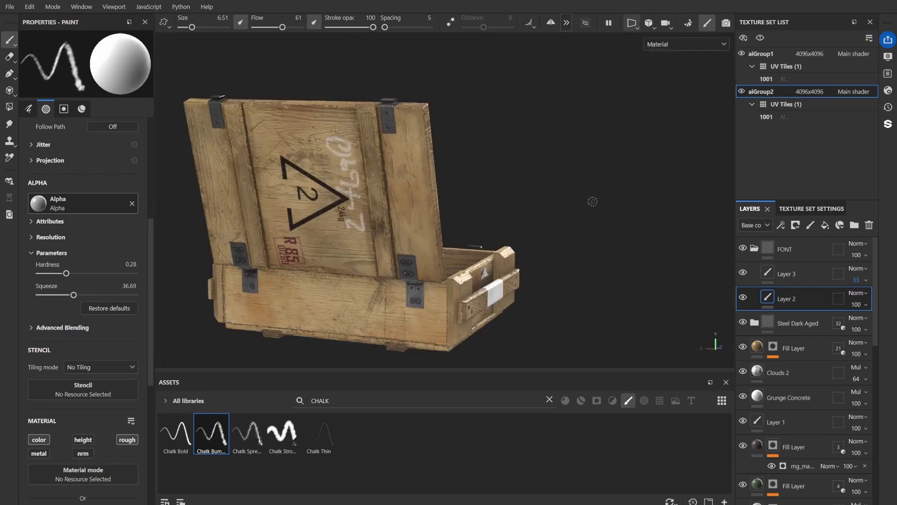
# Collapse the FONT folder and move it down the layer stack to directly above wood_grain.
pyautogui.keyDown('alt'); pyautogui.moveTo(593, 201); pyautogui.dragTo(397, 202); pyautogui.keyUp('alt')
pyautogui.click(754, 248)
pyautogui.moveTo(770, 249); pyautogui.dragTo(792, 420)
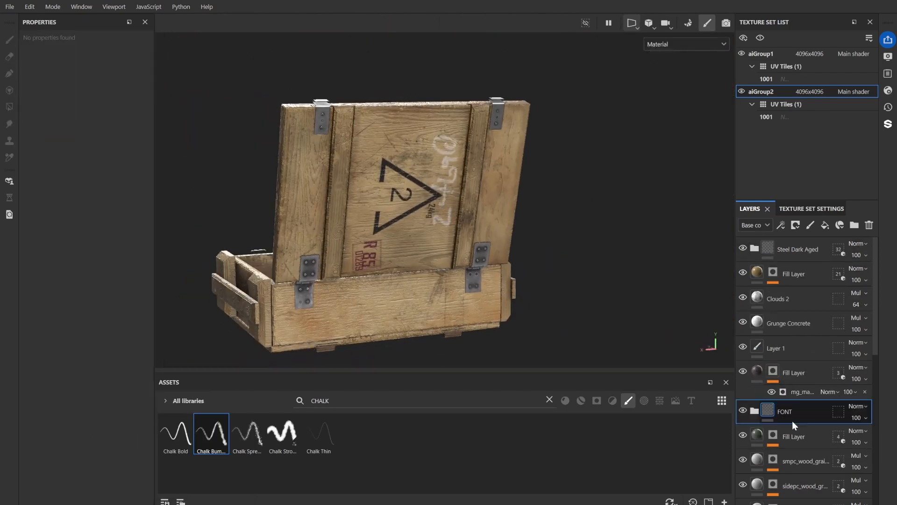
pyautogui.scroll(-1, 792, 420)
pyautogui.moveTo(794, 335); pyautogui.dragTo(798, 447)
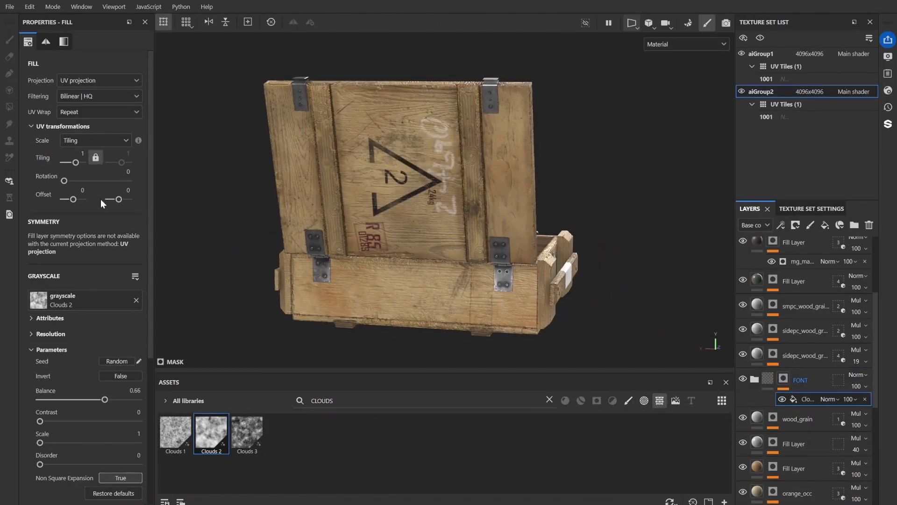
# Set the tiling of the Clouds 2 fill in the FONT folder's mask to 17.87.
pyautogui.moveTo(76, 162); pyautogui.dragTo(81, 162)
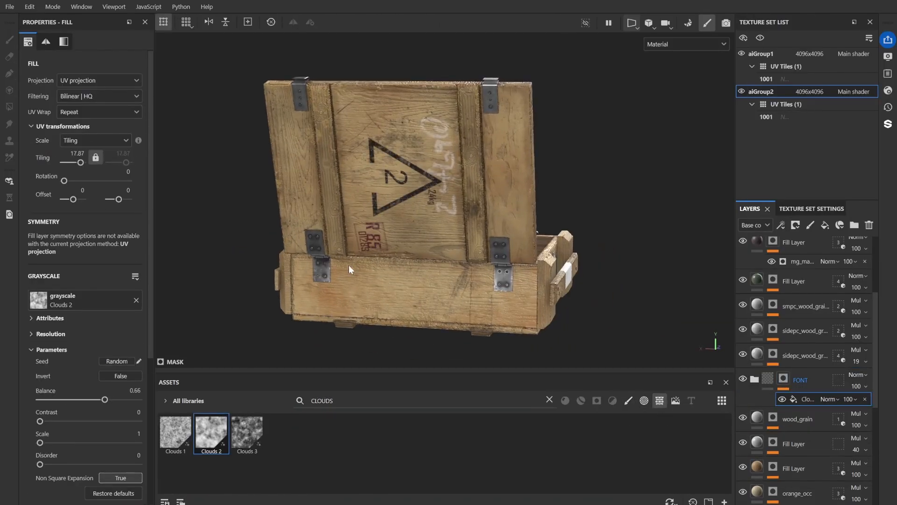
pyautogui.keyDown('alt'); pyautogui.moveTo(348, 265); pyautogui.dragTo(368, 231); pyautogui.keyUp('alt')
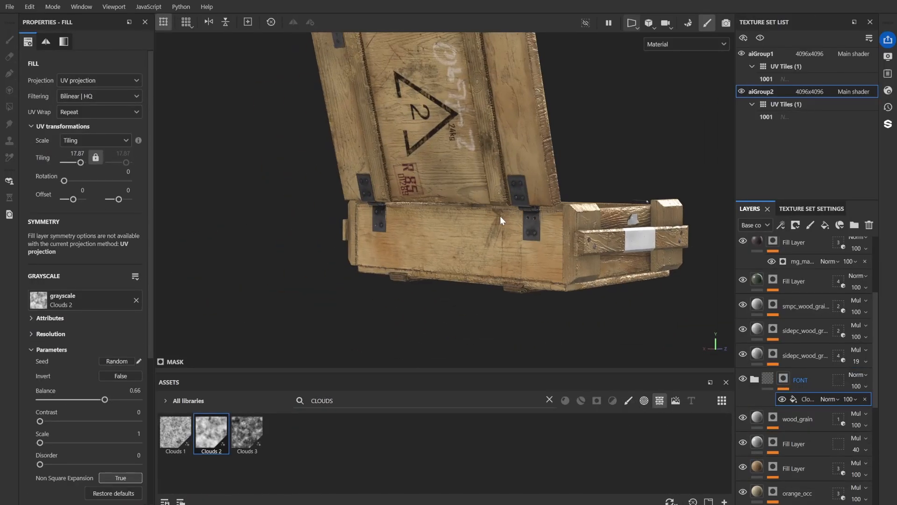
pyautogui.keyDown('alt'); pyautogui.moveTo(500, 216); pyautogui.dragTo(472, 229); pyautogui.keyUp('alt')
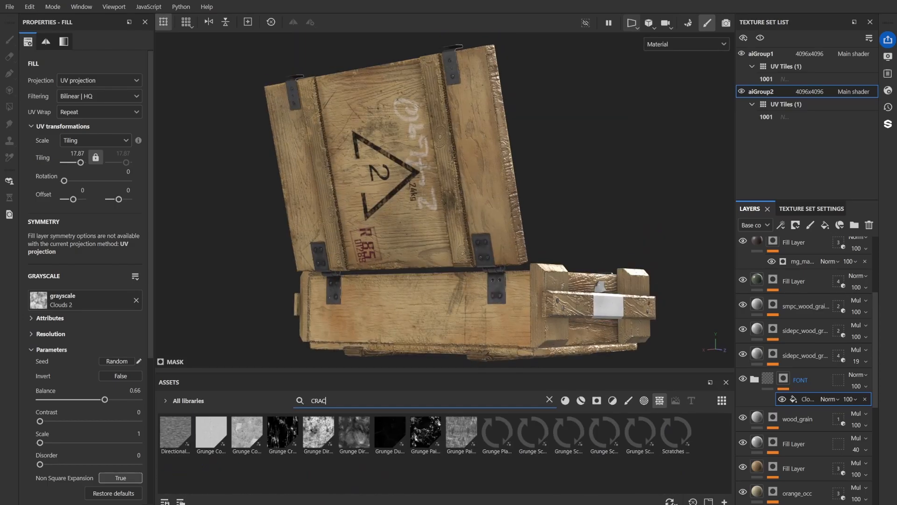
# Browse the filter library for a crack effect and inspect the worn markings around the crate.
pyautogui.click(613, 401)
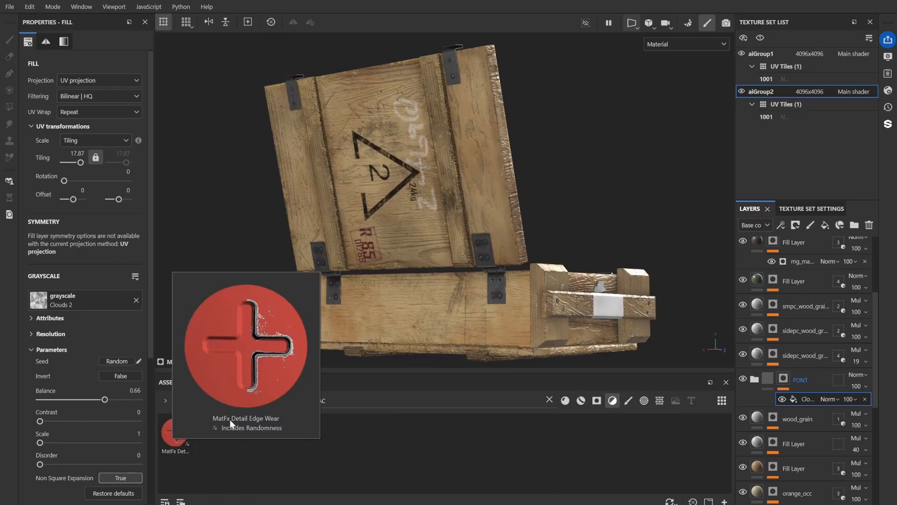
pyautogui.click(549, 399)
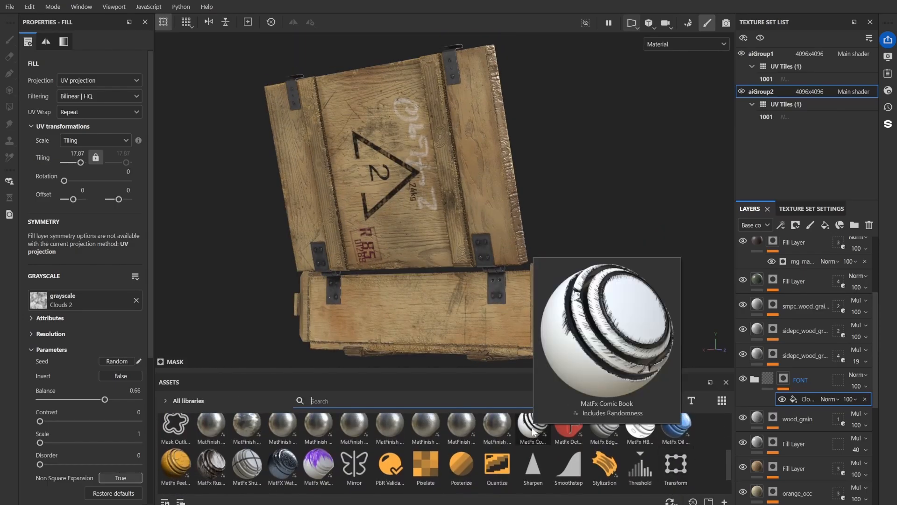
pyautogui.keyDown('alt'); pyautogui.moveTo(469, 253); pyautogui.dragTo(561, 219); pyautogui.keyUp('alt')
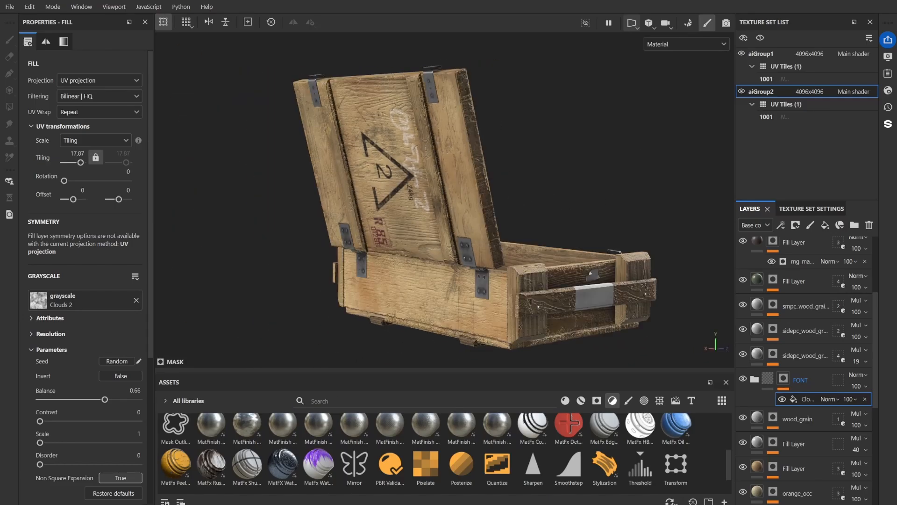
pyautogui.keyDown('alt'); pyautogui.moveTo(381, 190); pyautogui.dragTo(576, 169); pyautogui.keyUp('alt')
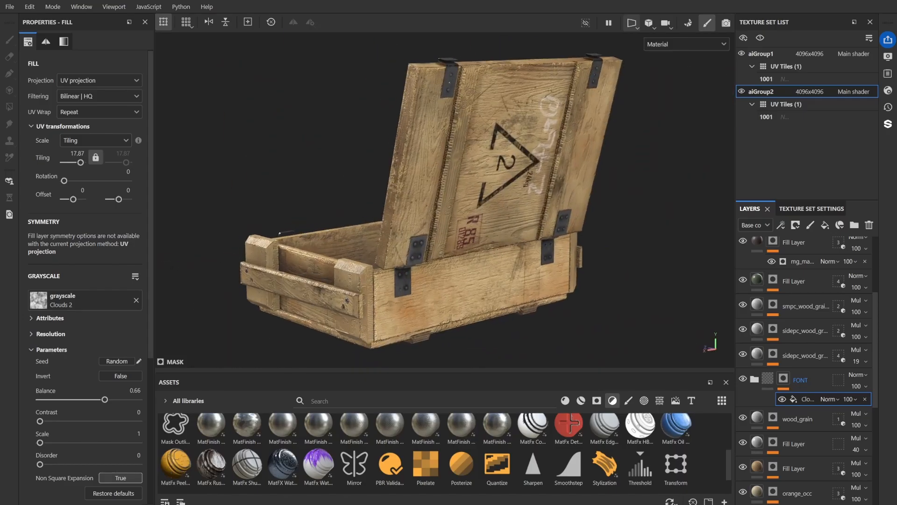
pyautogui.keyDown('alt'); pyautogui.moveTo(427, 205); pyautogui.dragTo(482, 215); pyautogui.keyUp('alt')
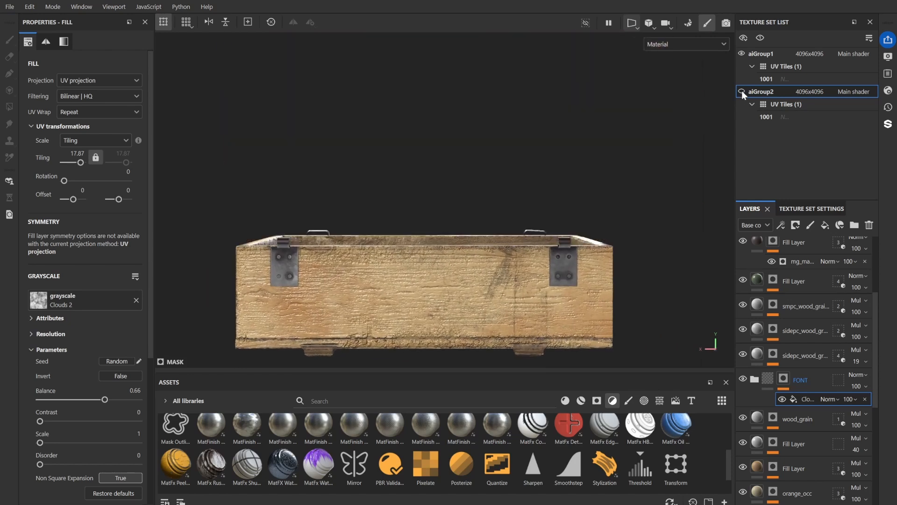
# In texture set aiGroup1, add a paint layer at the top of the stack and activate the Projection tool.
pyautogui.click(760, 53)
pyautogui.click(801, 341)
pyautogui.scroll(-6, 801, 341)
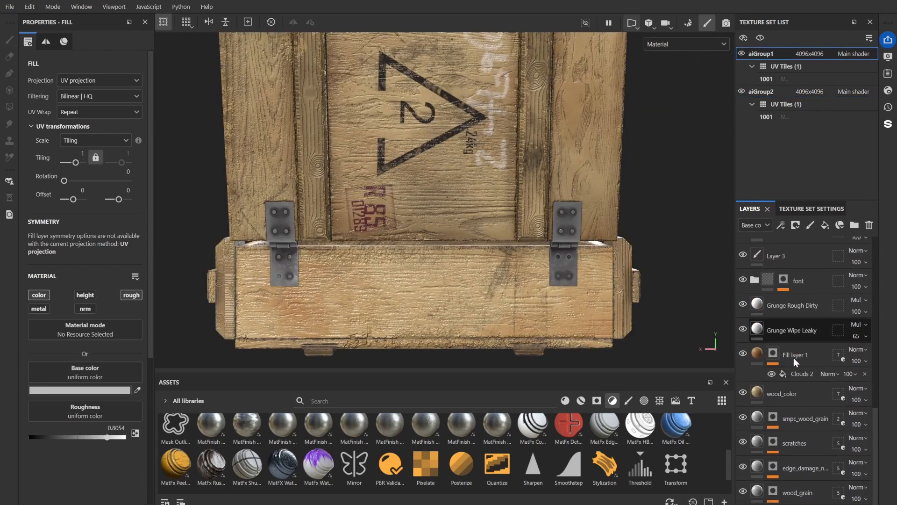
pyautogui.scroll(10, 770, 382)
pyautogui.click(776, 249)
pyautogui.click(9, 90)
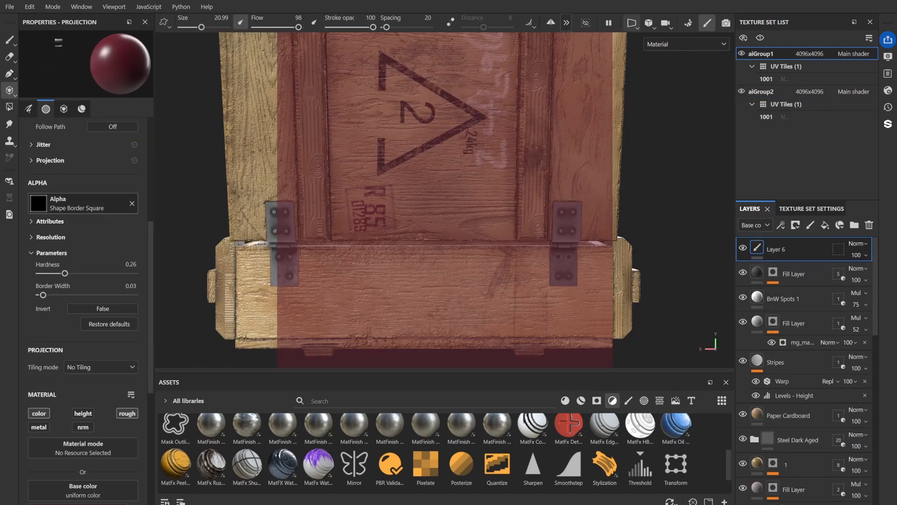
# Replace the border square alpha with the Circle alpha.
pyautogui.click(132, 203)
pyautogui.click(115, 205)
pyautogui.write('circle')
pyautogui.click(190, 303)
pyautogui.keyDown('alt'); pyautogui.moveTo(461, 329); pyautogui.dragTo(432, 320, button='middle'); pyautogui.keyUp('alt')
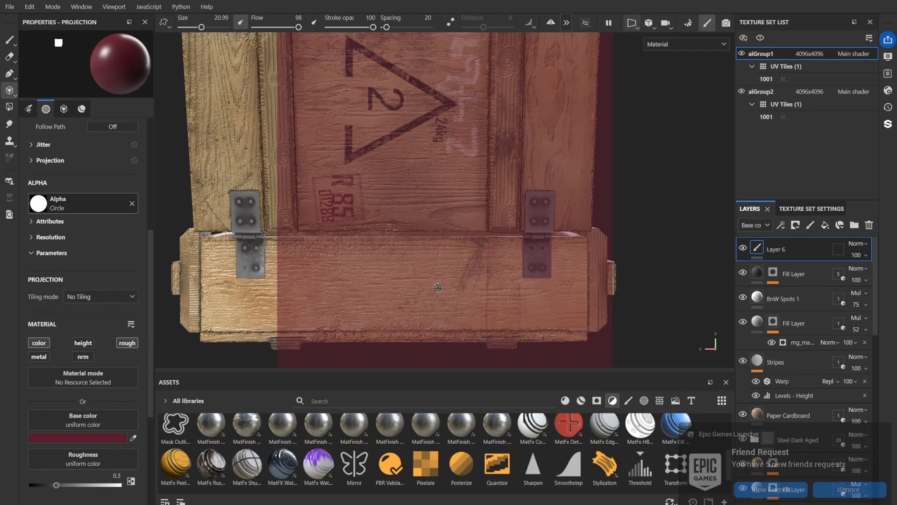
# Enable the height channel at 0.0960 and set the projection base color to 63434A.
pyautogui.click(83, 342)
pyautogui.scroll(-3, 83, 373)
pyautogui.click(77, 363)
pyautogui.click(154, 402)
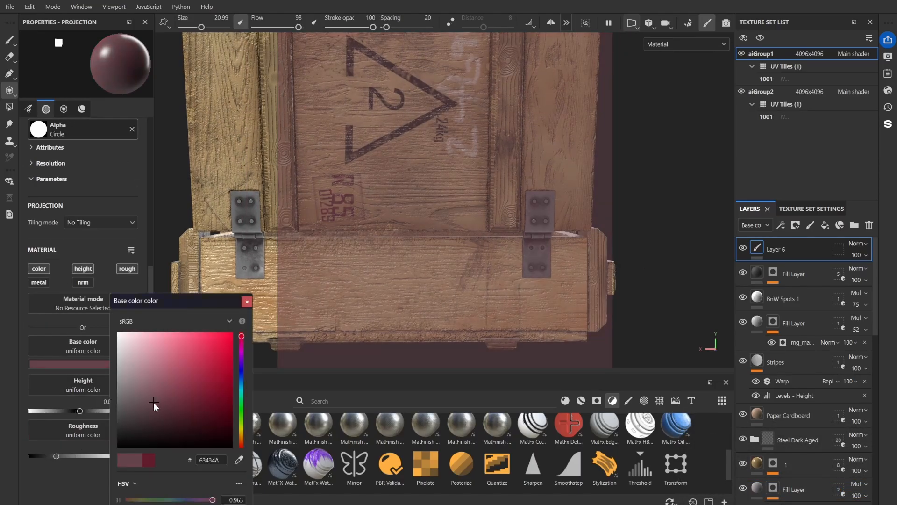
pyautogui.click(246, 302)
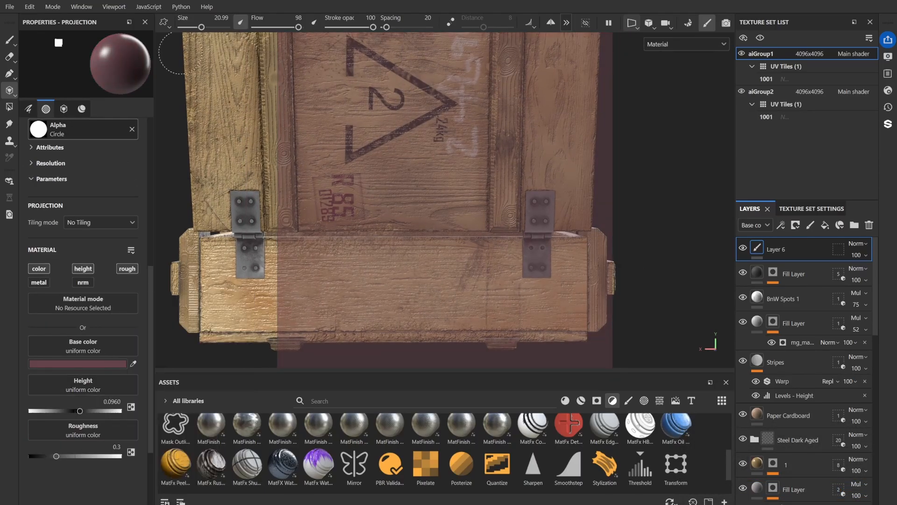
# Stamp a filled circle on the box's back board near its lower corner beneath the hinge.
pyautogui.click(564, 299)
pyautogui.keyDown('alt'); pyautogui.moveTo(565, 299); pyautogui.dragTo(567, 292); pyautogui.keyUp('alt')
pyautogui.scroll(3, 567, 293)
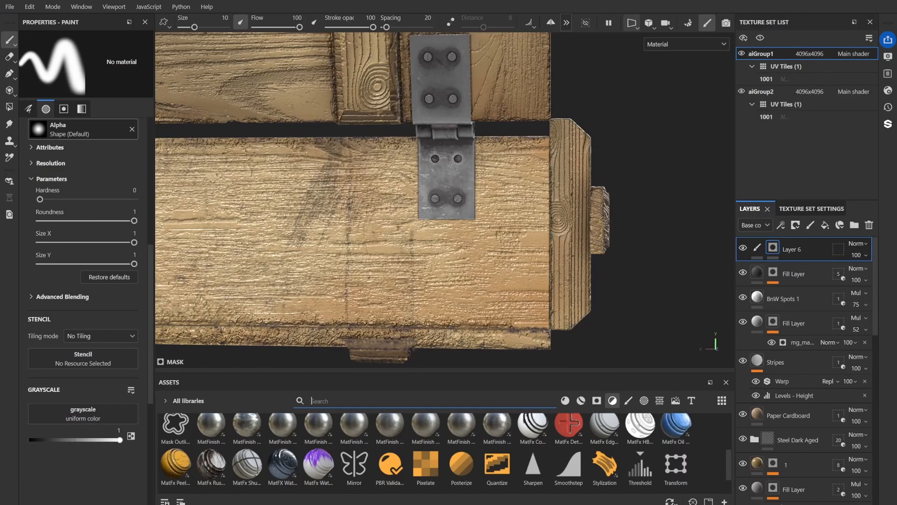
# Try masking the stamped circle on Layer 6 with a Grunge Wood Liquid fill.
pyautogui.write('woo')
pyautogui.moveTo(262, 438); pyautogui.dragTo(119, 397)
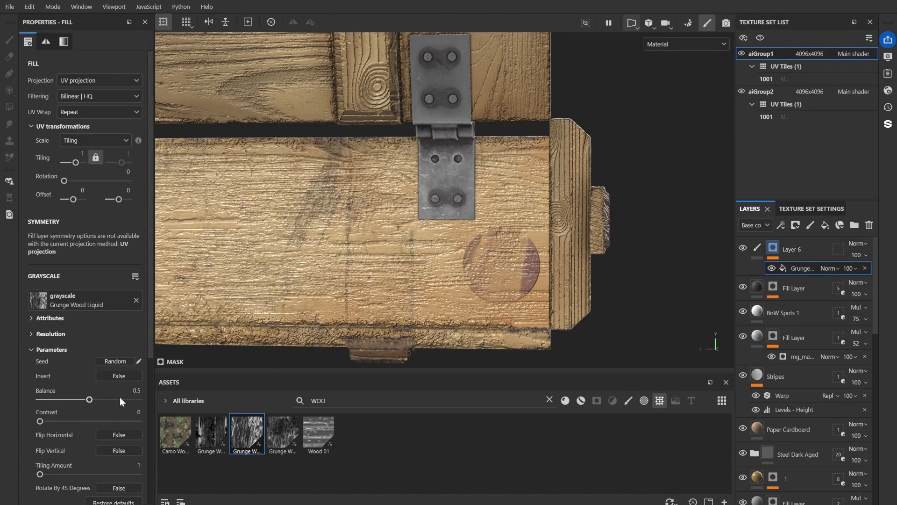
pyautogui.click(864, 267)
pyautogui.moveTo(246, 432); pyautogui.dragTo(120, 401)
pyautogui.click(757, 247)
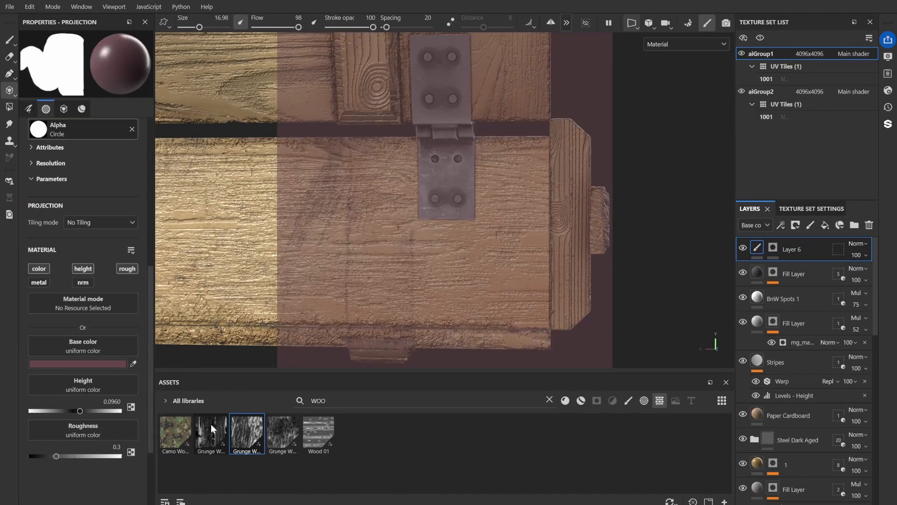
# Try stamping the circle with Grunge Wood Liquid as the projection's base color.
pyautogui.moveTo(247, 432); pyautogui.dragTo(83, 346)
pyautogui.click(131, 345)
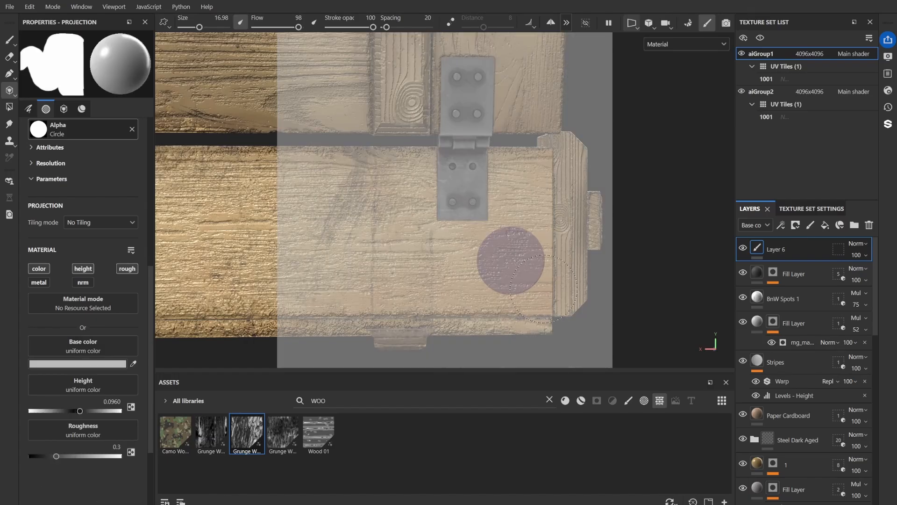
pyautogui.moveTo(246, 432); pyautogui.dragTo(83, 346)
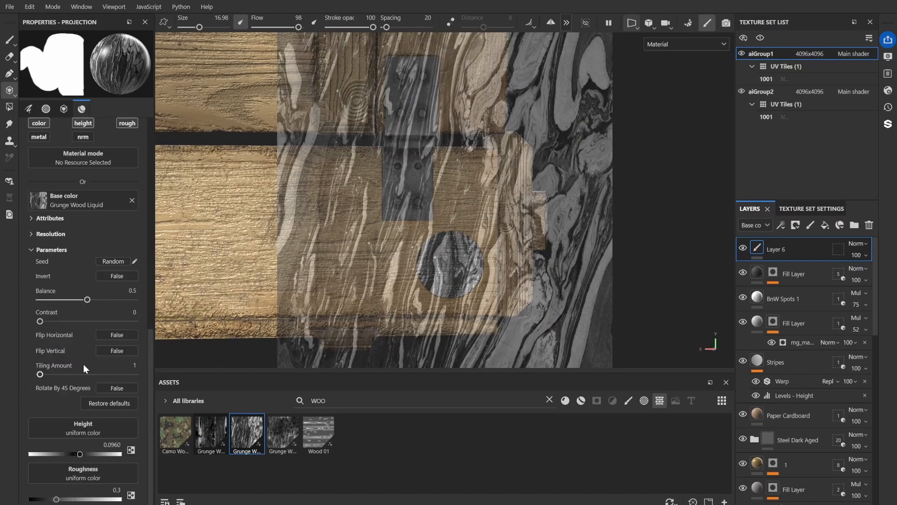
# Replace Layer 6 with a black-masked fill layer and add a paint effect to its mask.
pyautogui.press('Delete')
pyautogui.click(824, 225)
pyautogui.click(795, 225)
pyautogui.click(789, 255)
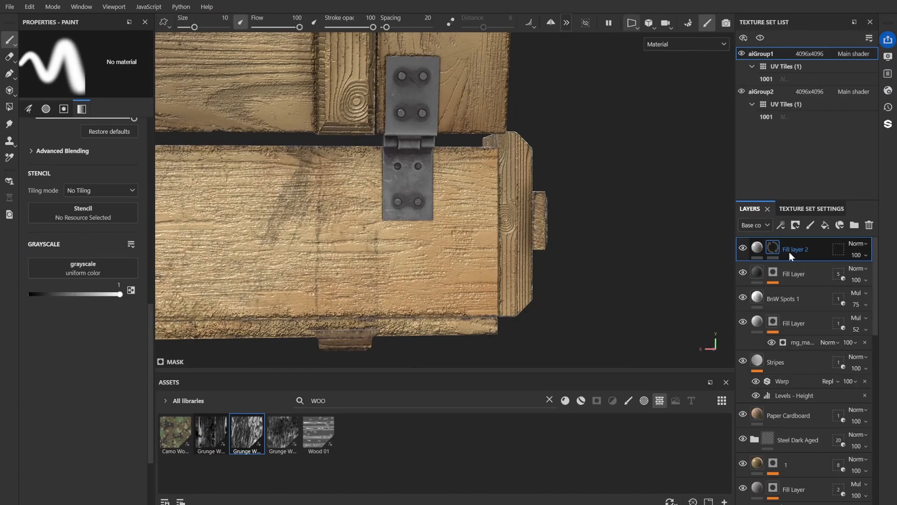
pyautogui.rightClick(773, 247)
pyautogui.click(793, 392)
# Set up the Projection tool with the Circle alpha for painting in the fill layer's mask.
pyautogui.press('3')
pyautogui.scroll(5, 102, 278)
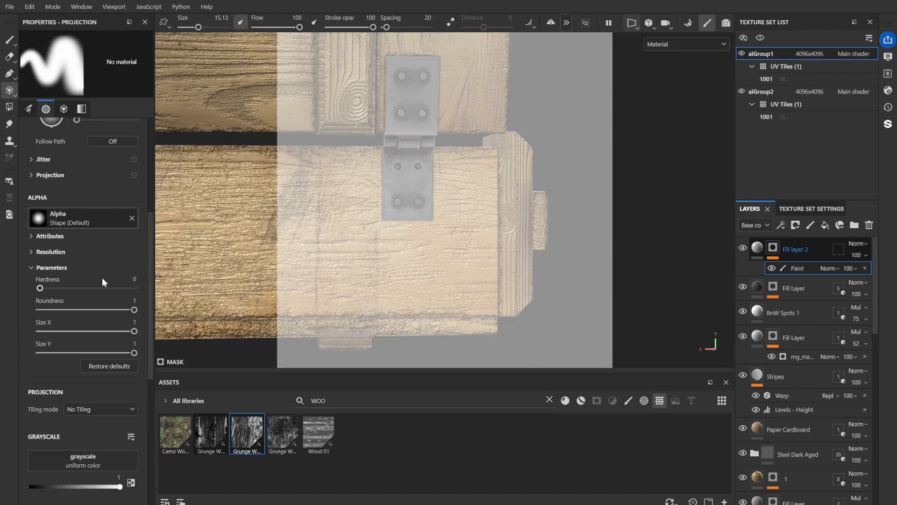
pyautogui.click(113, 224)
pyautogui.click(131, 321)
pyautogui.keyDown('alt'); pyautogui.moveTo(436, 256); pyautogui.dragTo(449, 252); pyautogui.keyUp('alt')
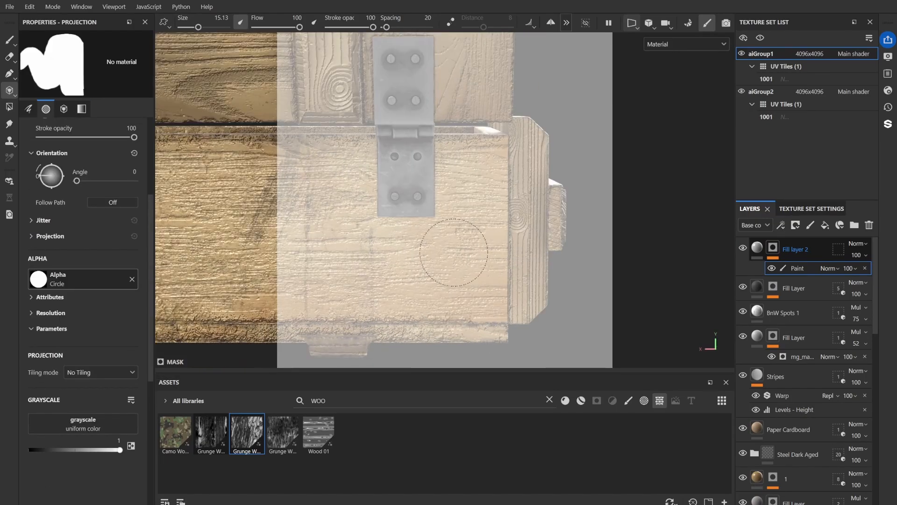
# Delete Fill layer 2 and add a new paint layer at the top of the stack.
pyautogui.click(821, 240)
pyautogui.press('Delete')
pyautogui.click(810, 226)
# Try stamping a projected circle beside the hinge and giving Layer 6 a black mask with a paint effect.
pyautogui.scroll(-3, 125, 337)
pyautogui.click(132, 370)
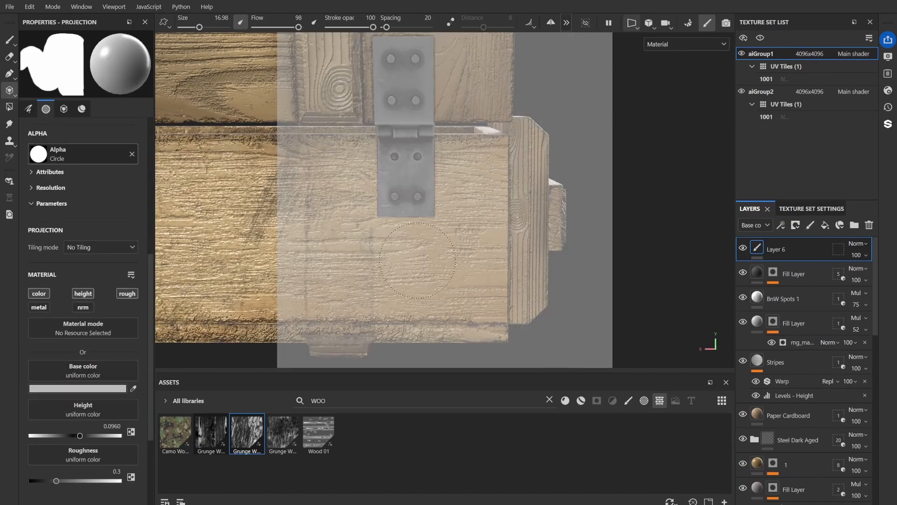
pyautogui.rightClick(790, 249)
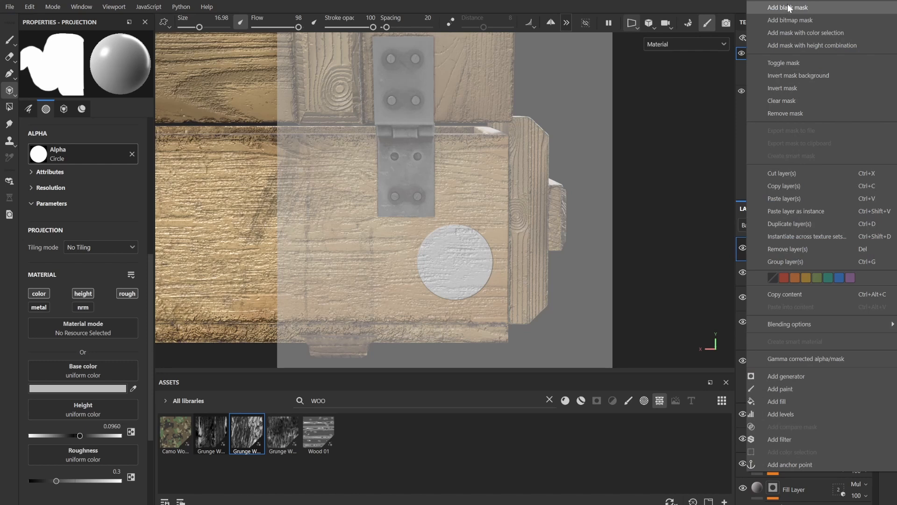
pyautogui.click(789, 7)
pyautogui.rightClick(782, 273)
pyautogui.click(785, 391)
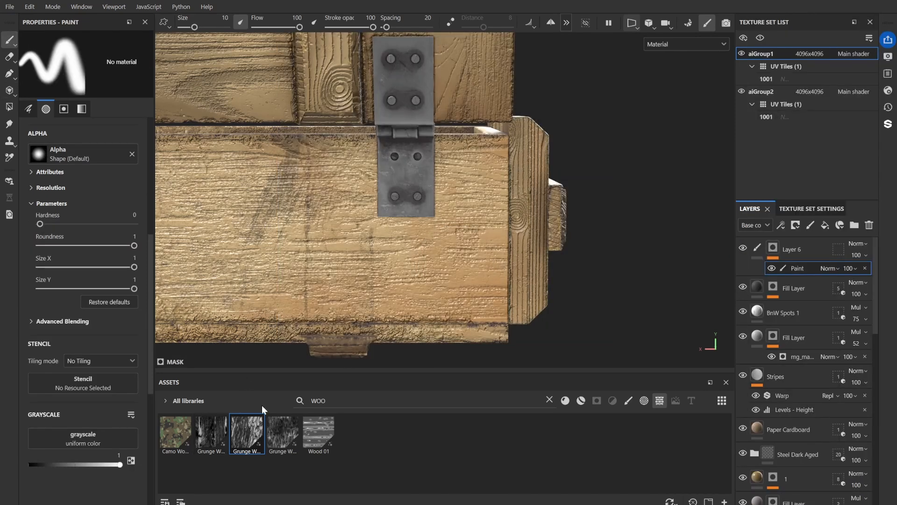
# Try Grunge Wood Liquid as the brush alpha for painting in Layer 6's mask.
pyautogui.moveTo(247, 432); pyautogui.dragTo(404, 244)
pyautogui.scroll(3, 474, 269)
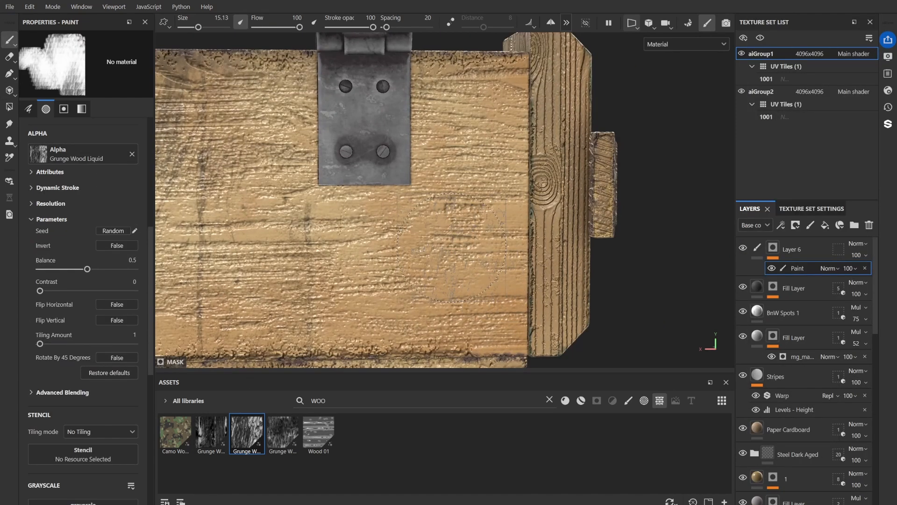
pyautogui.keyDown('alt'); pyautogui.moveTo(560, 274); pyautogui.dragTo(542, 280); pyautogui.keyUp('alt')
pyautogui.scroll(-3, 77, 268)
# Try 866161 as the projection's base color on Layer 6, and reopen the color for another choice.
pyautogui.click(757, 248)
pyautogui.click(77, 248)
pyautogui.moveTo(200, 384); pyautogui.dragTo(148, 386)
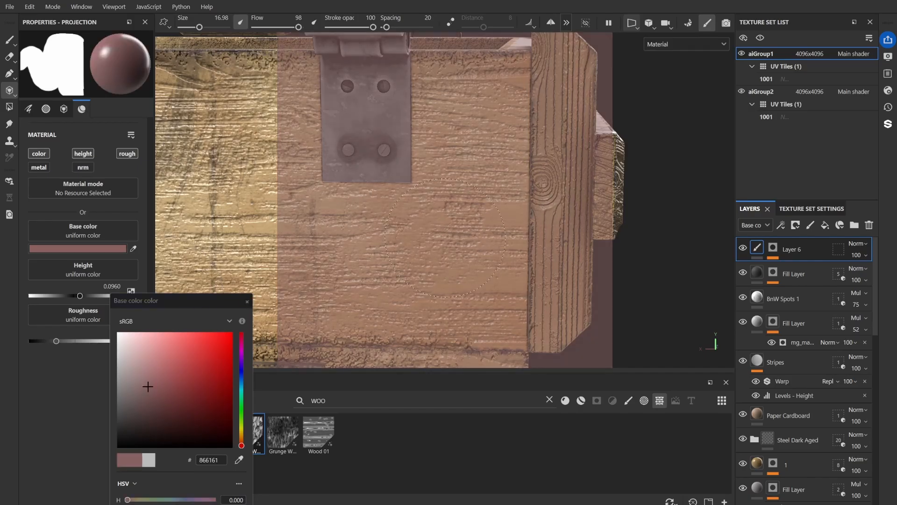
pyautogui.click(247, 301)
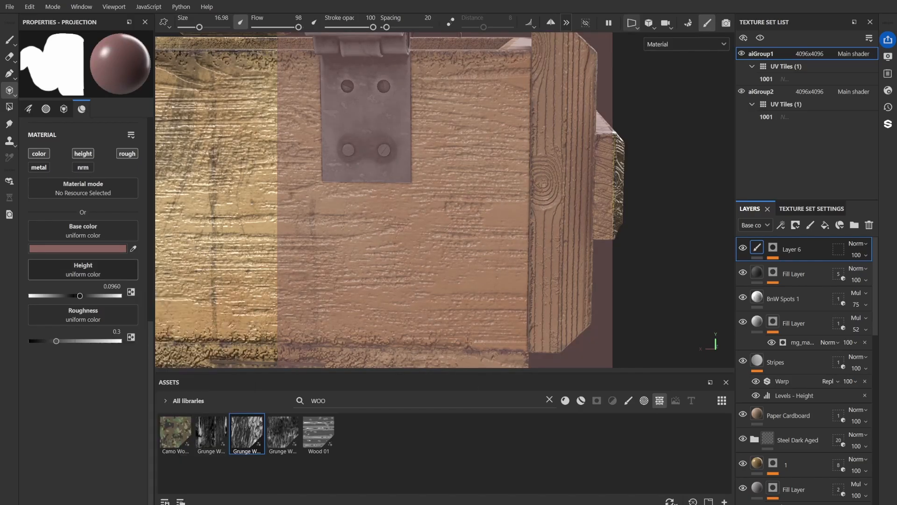
pyautogui.click(77, 248)
pyautogui.click(118, 333)
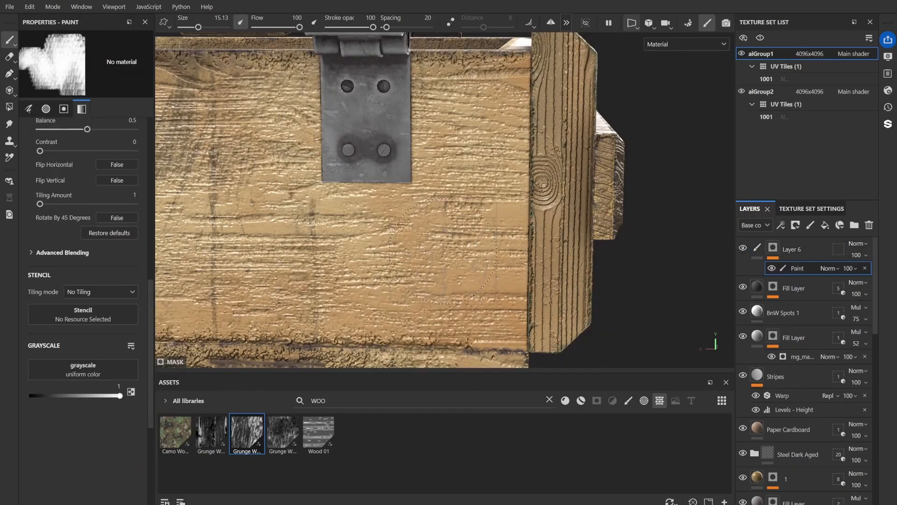
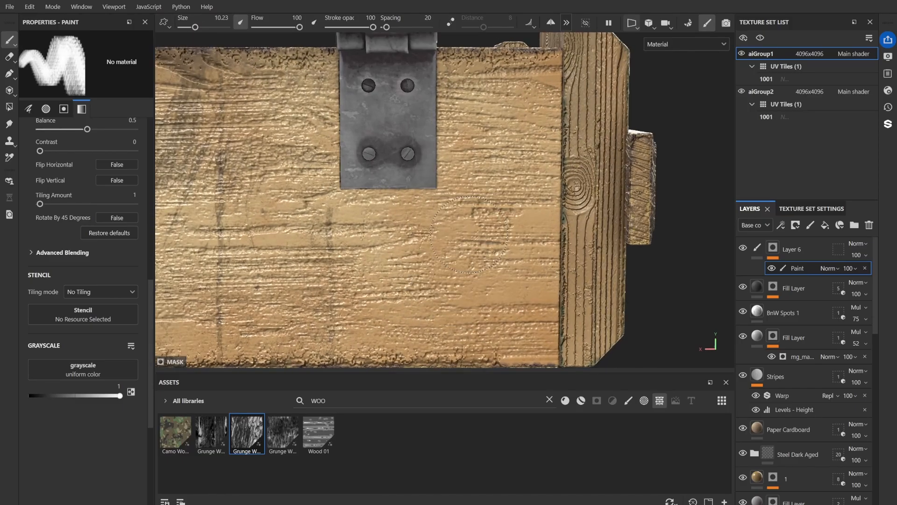
# Examine the wood around the hinge on the crate's back board from several distances.
pyautogui.scroll(-2, 468, 234)
pyautogui.scroll(3, 481, 240)
pyautogui.scroll(-5, 486, 236)
pyautogui.moveTo(486, 236)
pyautogui.keyDown('alt'); pyautogui.mouseDown()
pyautogui.moveTo(432, 231)
pyautogui.moveTo(486, 226)
pyautogui.mouseUp(); pyautogui.keyUp('alt')
pyautogui.scroll(3, 486, 226)
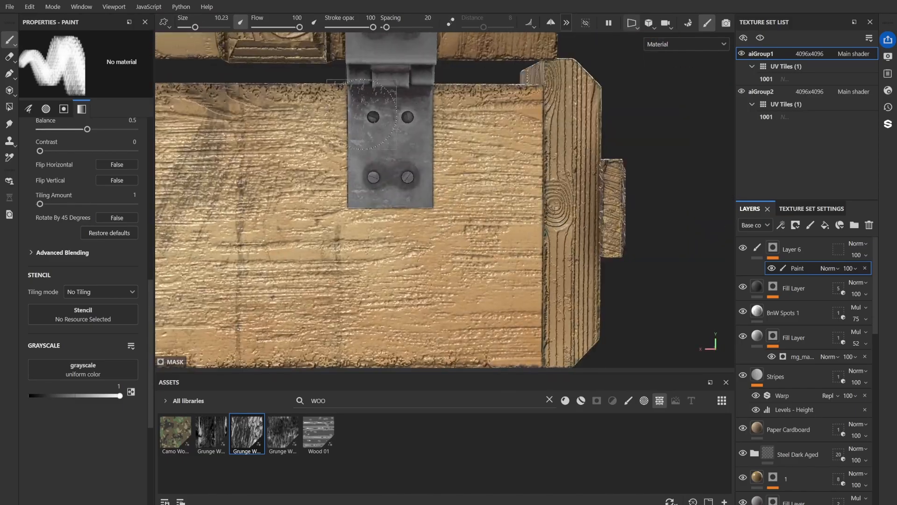
pyautogui.scroll(-3, 482, 264)
pyautogui.moveTo(482, 264)
pyautogui.keyDown('alt'); pyautogui.mouseDown()
pyautogui.moveTo(411, 231)
pyautogui.moveTo(483, 252)
pyautogui.mouseUp(); pyautogui.keyUp('alt')
pyautogui.scroll(2, 482, 253)
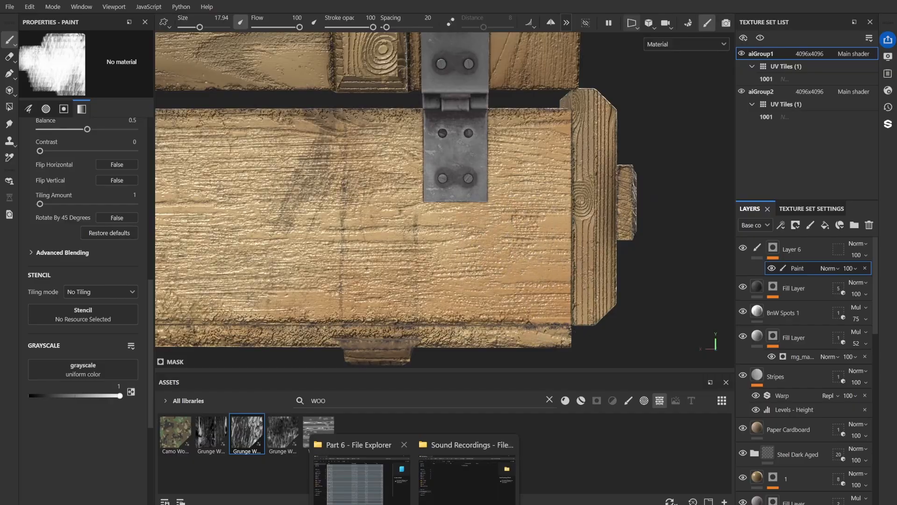
# Delete Layer 6 and add a fresh paint layer in its place above the fill layer.
pyautogui.press('Delete')
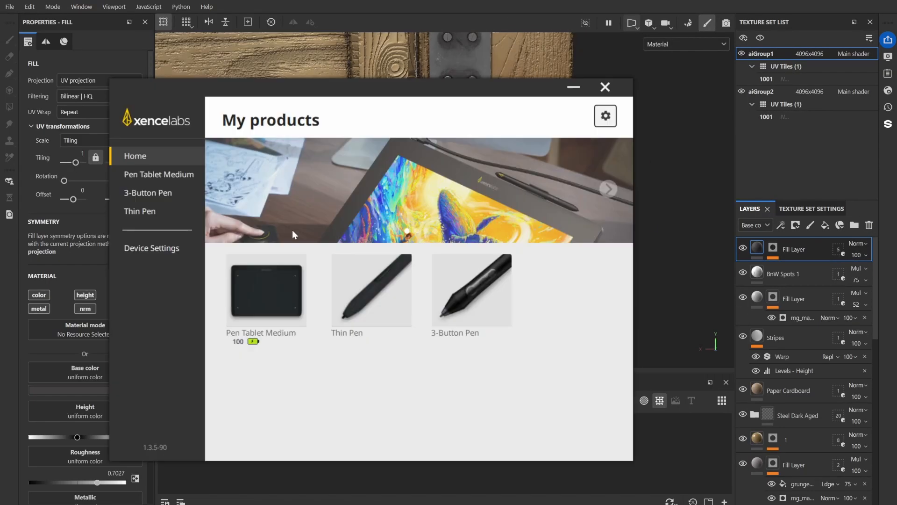
pyautogui.scroll(-3, 414, 284)
pyautogui.scroll(4, 414, 284)
pyautogui.keyDown('alt'); pyautogui.moveTo(414, 284); pyautogui.dragTo(593, 227, button='middle'); pyautogui.keyUp('alt')
pyautogui.click(809, 225)
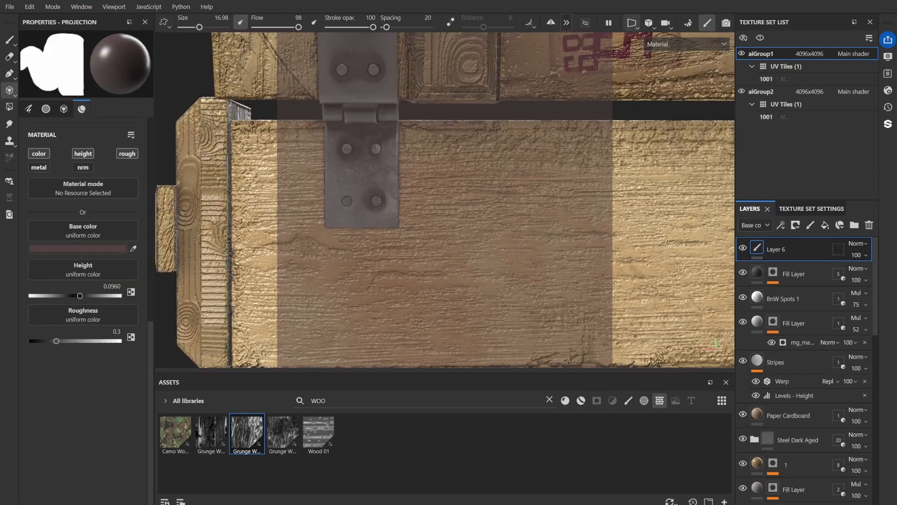
# Switch the projection to the Basic Soft brush, try a dark stroke beside the lower hinge plate, and undo it.
pyautogui.scroll(5, 98, 275)
pyautogui.click(98, 274)
pyautogui.click(550, 400)
pyautogui.click(628, 401)
pyautogui.click(675, 433)
pyautogui.moveTo(422, 206); pyautogui.dragTo(415, 250)
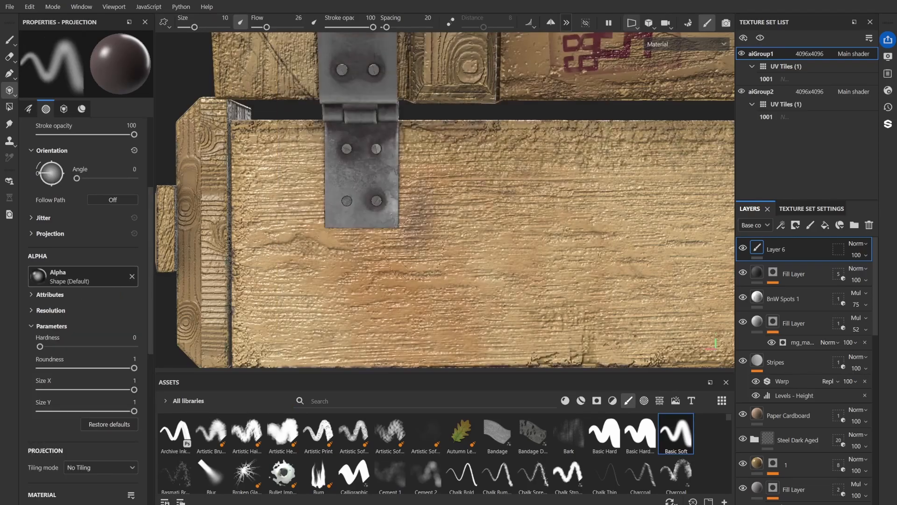
pyautogui.hotkey('ctrl', 'z')
# Change the brush alpha to Square Rectangle, test a stroke over the hinge, and undo it.
pyautogui.click(109, 276)
pyautogui.click(50, 295)
pyautogui.click(89, 270)
pyautogui.write('rectan')
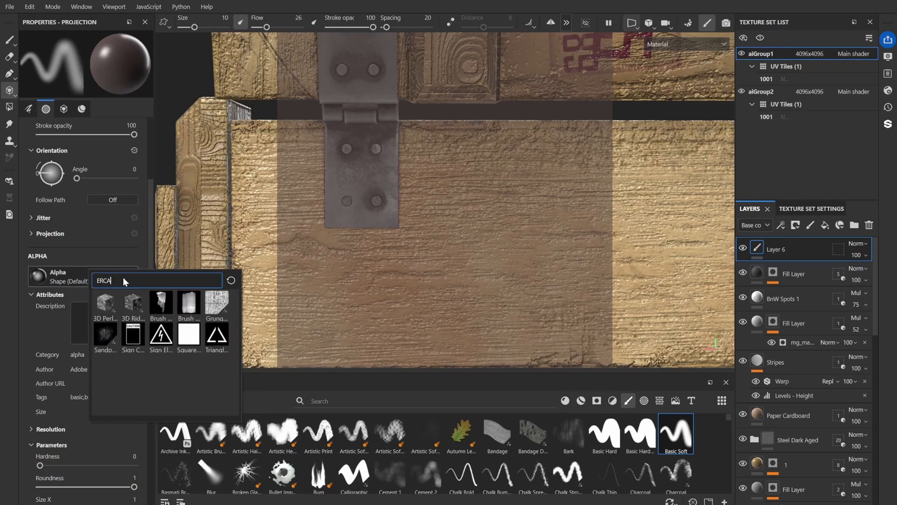
pyautogui.click(162, 332)
pyautogui.moveTo(398, 198); pyautogui.dragTo(399, 299)
pyautogui.hotkey('ctrl', 'z')
# Paint dark rectangular stains around both lower hinge plates with a darker base color and roughness 0.5311.
pyautogui.scroll(-7, 83, 335)
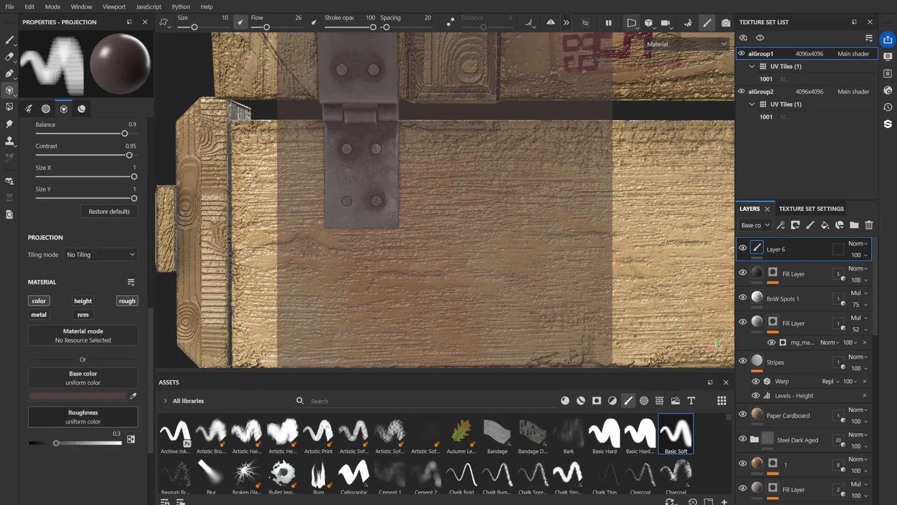
pyautogui.click(78, 395)
pyautogui.moveTo(412, 201)
pyautogui.mouseDown()
pyautogui.moveTo(412, 257)
pyautogui.moveTo(367, 264)
pyautogui.mouseUp()
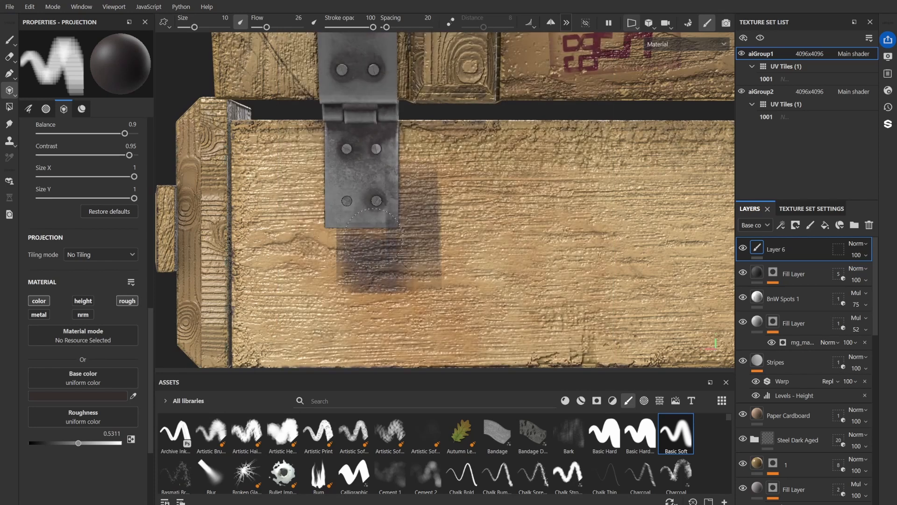
pyautogui.scroll(-2, 465, 265)
pyautogui.keyDown('alt'); pyautogui.moveTo(561, 266); pyautogui.dragTo(266, 227, button='middle'); pyautogui.keyUp('alt')
pyautogui.moveTo(504, 210); pyautogui.dragTo(499, 247)
pyautogui.scroll(-1, 544, 291)
pyautogui.moveTo(327, 238)
pyautogui.keyDown('alt'); pyautogui.mouseDown(button='middle')
pyautogui.moveTo(545, 292)
pyautogui.moveTo(455, 299)
pyautogui.mouseUp(button='middle'); pyautogui.keyUp('alt')
# Add a black mask to Layer 6 and fill it with the Grunge Wipe Brushed Partial texture.
pyautogui.rightClick(787, 249)
pyautogui.click(787, 8)
pyautogui.click(411, 400)
pyautogui.write('WIPE')
pyautogui.click(645, 401)
pyautogui.click(659, 400)
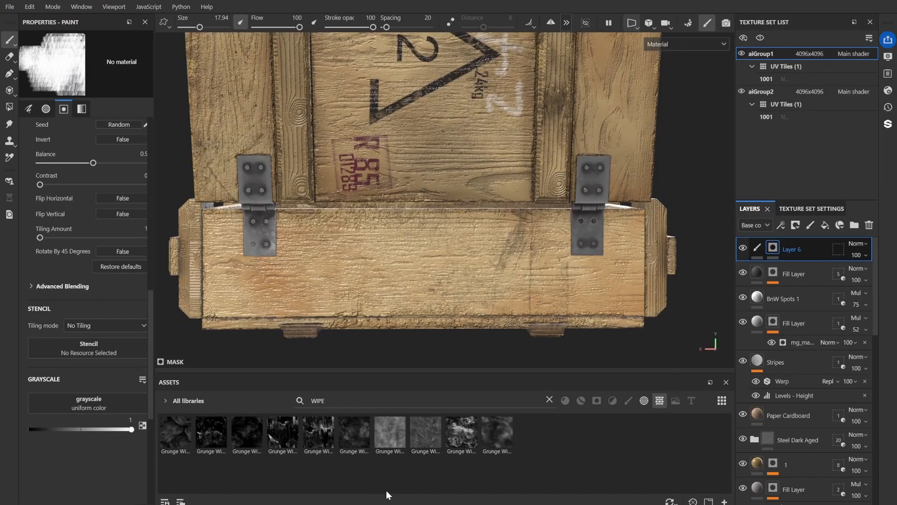
pyautogui.moveTo(247, 433); pyautogui.dragTo(773, 253)
# Reduce Layer 6's opacity to 75.
pyautogui.scroll(-2, 460, 209)
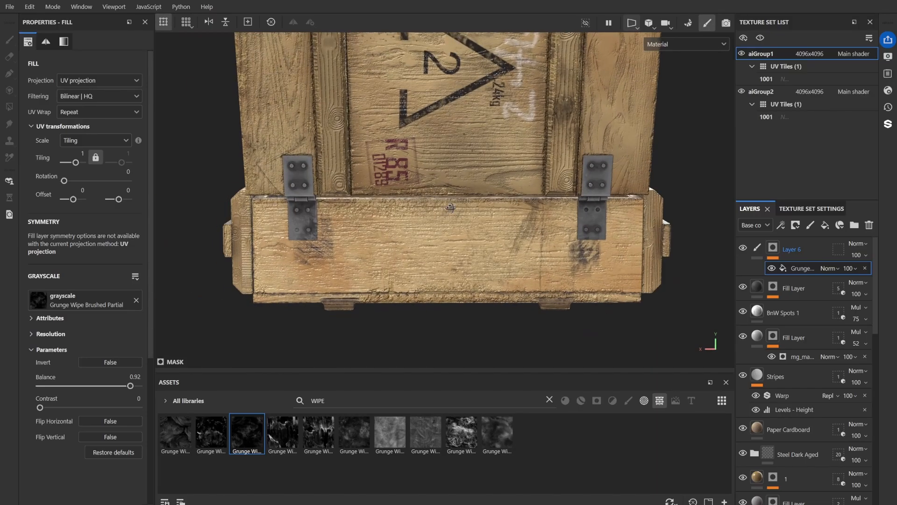
pyautogui.moveTo(460, 210)
pyautogui.keyDown('alt'); pyautogui.mouseDown()
pyautogui.moveTo(344, 230)
pyautogui.moveTo(243, 230)
pyautogui.mouseUp(); pyautogui.keyUp('alt')
pyautogui.click(756, 248)
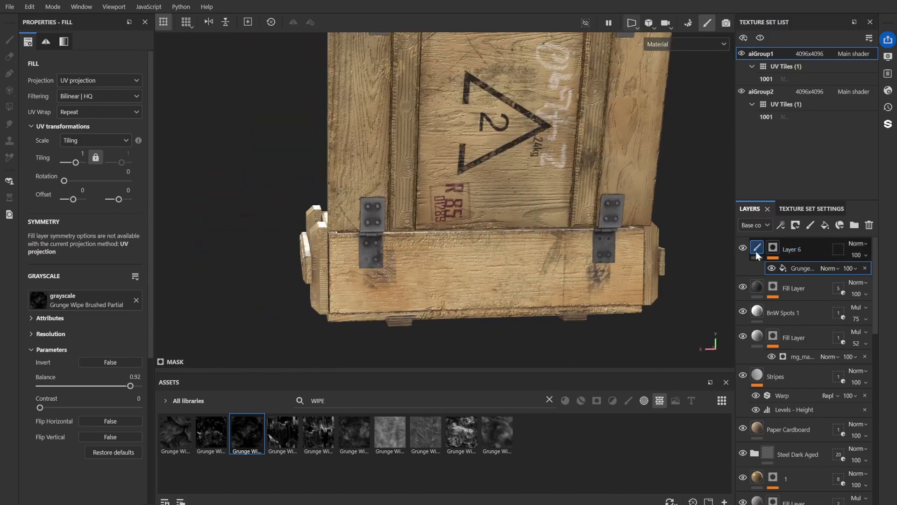
pyautogui.moveTo(495, 225)
pyautogui.keyDown('alt'); pyautogui.mouseDown()
pyautogui.moveTo(420, 229)
pyautogui.moveTo(537, 229)
pyautogui.mouseUp(); pyautogui.keyUp('alt')
pyautogui.click(858, 255)
pyautogui.click(878, 274)
pyautogui.click(757, 271)
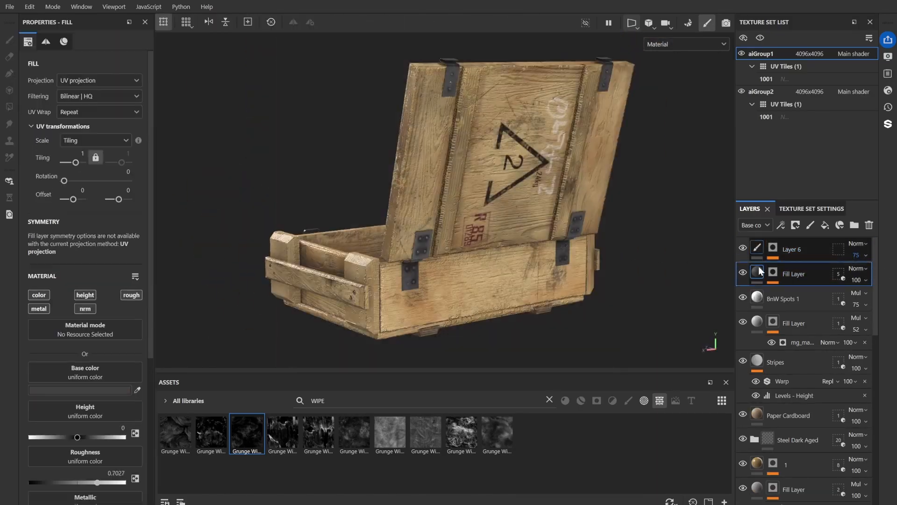
# Add a new paint layer above Layer 6 and set the projection alpha to Circle.
pyautogui.keyDown('alt'); pyautogui.moveTo(345, 225); pyautogui.dragTo(540, 183); pyautogui.keyUp('alt')
pyautogui.keyDown('alt'); pyautogui.moveTo(540, 184); pyautogui.dragTo(467, 231, button='right'); pyautogui.keyUp('alt')
pyautogui.keyDown('alt'); pyautogui.moveTo(468, 230); pyautogui.dragTo(349, 228); pyautogui.keyUp('alt')
pyautogui.keyDown('alt'); pyautogui.moveTo(349, 229); pyautogui.dragTo(421, 229, button='right'); pyautogui.keyUp('alt')
pyautogui.click(810, 224)
pyautogui.scroll(3, 88, 206)
pyautogui.click(88, 190)
pyautogui.write('circ')
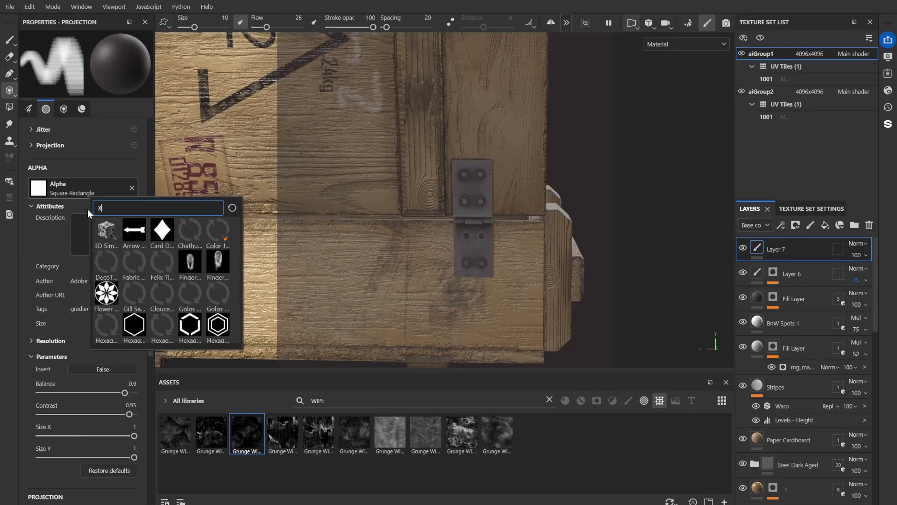
pyautogui.click(105, 287)
# Shrink the brush to about 3.29, turn off its color channel, and set its height to 0.2768.
pyautogui.keyDown('ctrl'); pyautogui.moveTo(589, 238); pyautogui.dragTo(546, 238, button='right'); pyautogui.keyUp('ctrl')
pyautogui.keyDown('alt'); pyautogui.moveTo(547, 238); pyautogui.dragTo(622, 236, button='right'); pyautogui.keyUp('alt')
pyautogui.scroll(-3, 84, 318)
pyautogui.click(83, 318)
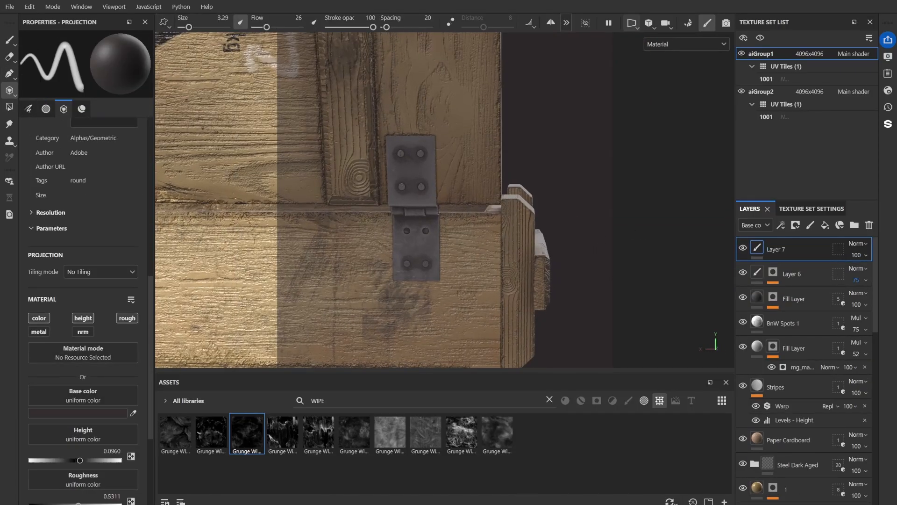
pyautogui.click(39, 318)
pyautogui.moveTo(75, 421); pyautogui.dragTo(88, 421)
# Toggle aiGroup1's visibility to check the parts beside the hinge, and make aiGroup2 the active texture set.
pyautogui.click(742, 54)
pyautogui.click(742, 53)
pyautogui.keyDown('alt'); pyautogui.moveTo(564, 233); pyautogui.dragTo(488, 198, button='right'); pyautogui.keyUp('alt')
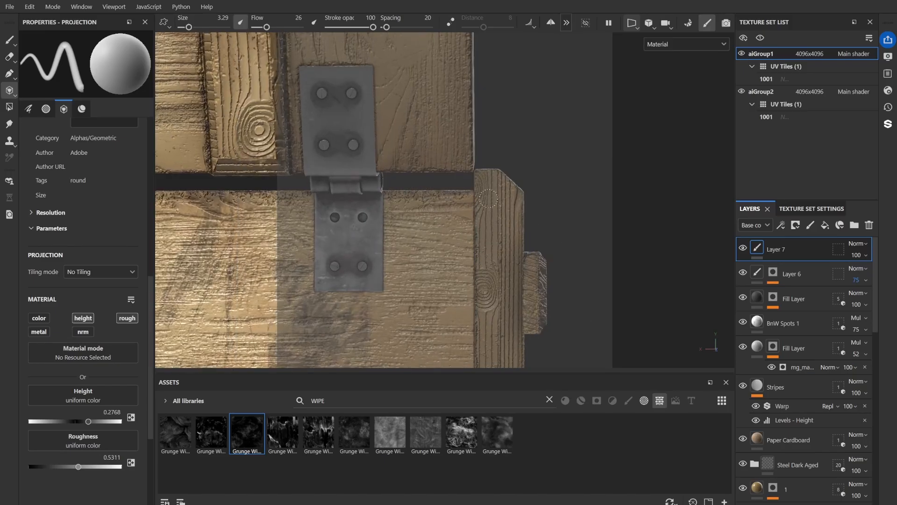
pyautogui.moveTo(199, 27); pyautogui.dragTo(197, 27)
pyautogui.moveTo(574, 234)
pyautogui.keyDown('alt'); pyautogui.mouseDown(button='right')
pyautogui.moveTo(563, 237)
pyautogui.moveTo(645, 201)
pyautogui.mouseUp(button='right'); pyautogui.keyUp('alt')
pyautogui.click(742, 54)
pyautogui.click(742, 53)
pyautogui.click(766, 92)
# Set the brush size to about 6.28 and move Layer 4 out of the Steel Dark Aged folder to the stack's top.
pyautogui.moveTo(196, 27); pyautogui.dragTo(193, 28)
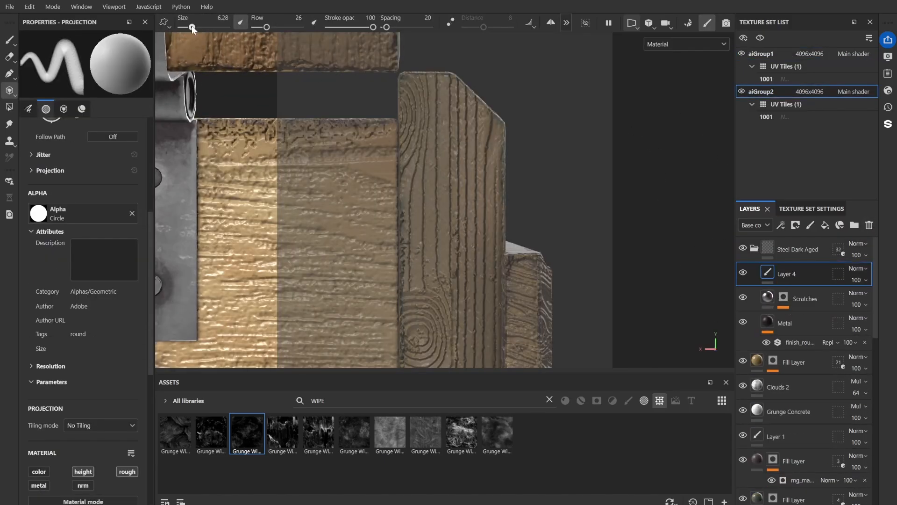
pyautogui.scroll(-1, 448, 149)
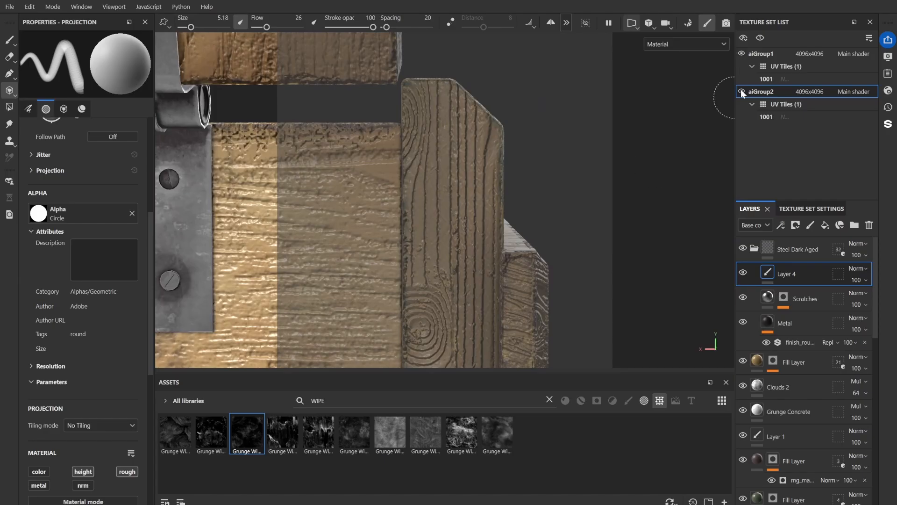
pyautogui.moveTo(796, 277); pyautogui.dragTo(785, 247)
# Give the projection brush a dark red base color and save the project.
pyautogui.scroll(-5, 72, 223)
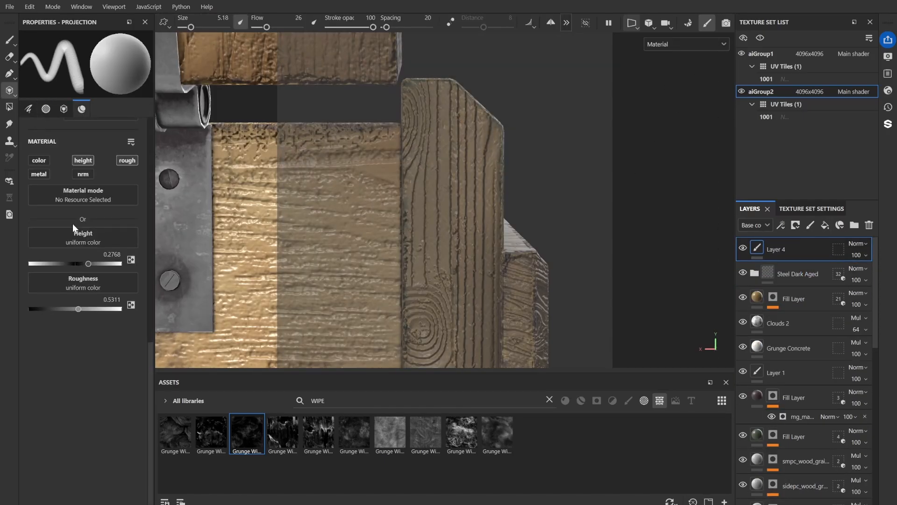
pyautogui.click(93, 255)
pyautogui.click(133, 427)
pyautogui.scroll(-4, 490, 237)
pyautogui.moveTo(490, 237)
pyautogui.keyDown('alt'); pyautogui.mouseDown()
pyautogui.moveTo(416, 234)
pyautogui.moveTo(489, 231)
pyautogui.mouseUp(); pyautogui.keyUp('alt')
pyautogui.scroll(3, 444, 201)
pyautogui.keyDown('alt'); pyautogui.moveTo(444, 201); pyautogui.dragTo(472, 201); pyautogui.keyUp('alt')
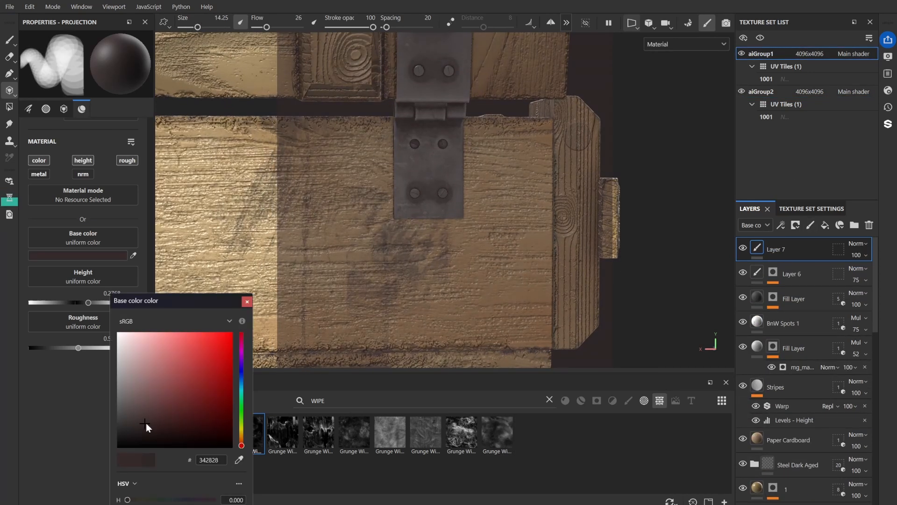
pyautogui.moveTo(168, 432); pyautogui.dragTo(200, 429)
pyautogui.hotkey('ctrl', 's')
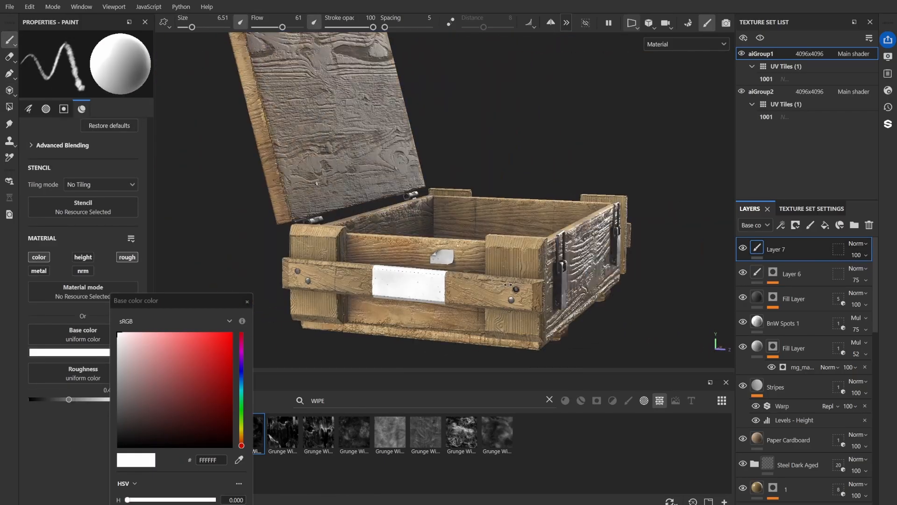
# Activate the Projection tool in texture set aiGroup2 for the crate's front board, with base color 110E0E.
pyautogui.keyDown('alt'); pyautogui.moveTo(507, 285); pyautogui.dragTo(546, 285, button='right'); pyautogui.keyUp('alt')
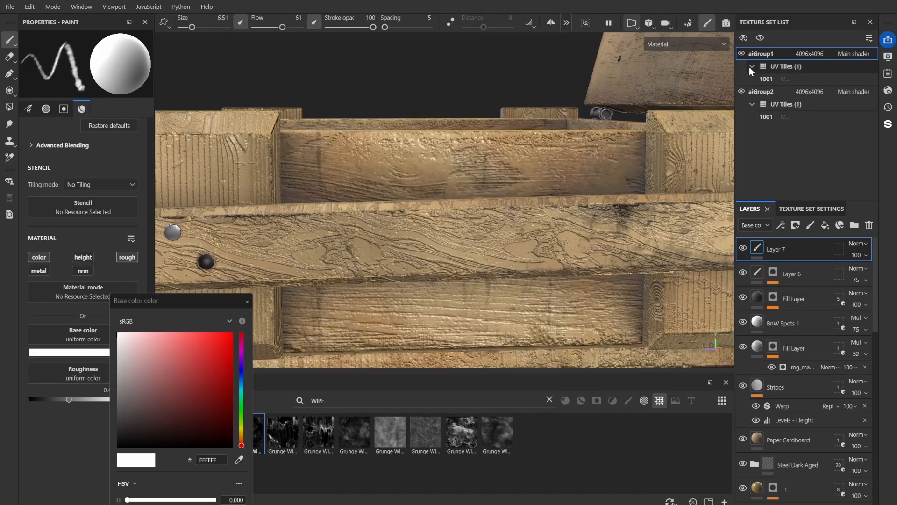
pyautogui.click(761, 91)
pyautogui.click(9, 90)
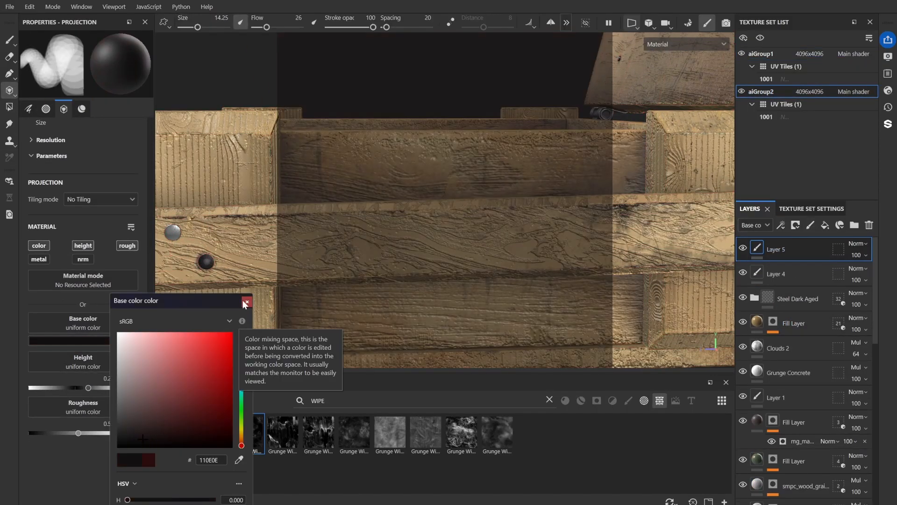
pyautogui.click(245, 303)
# Browse the font alphas and try Forte as the projection alpha.
pyautogui.click(46, 108)
pyautogui.click(65, 271)
pyautogui.write('FONT')
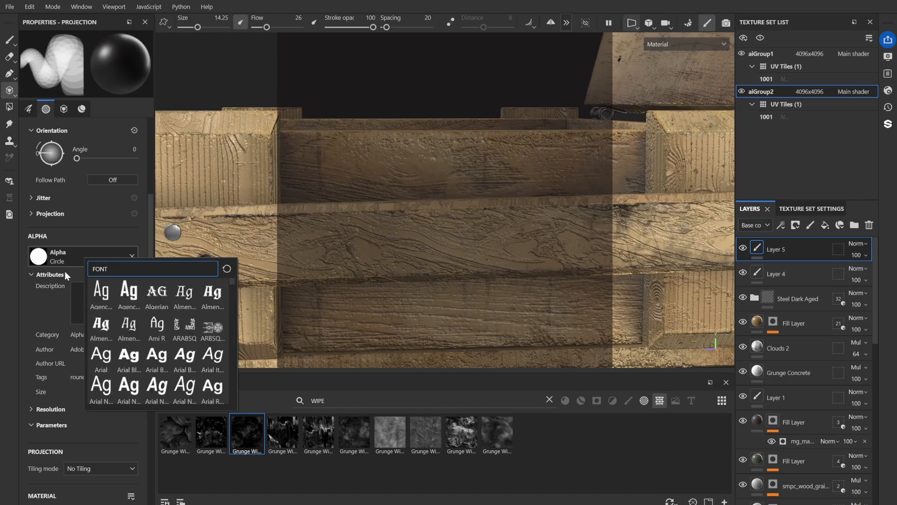
pyautogui.scroll(-15, 198, 340)
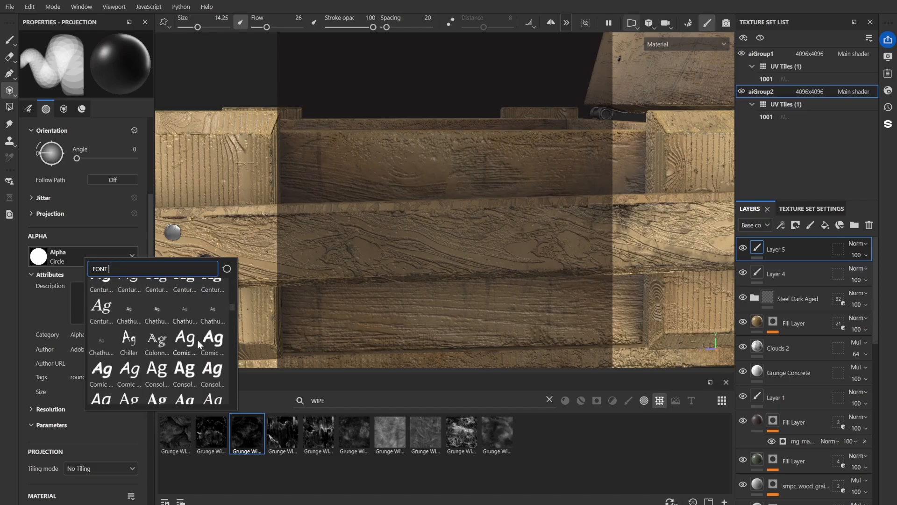
pyautogui.scroll(-5, 130, 299)
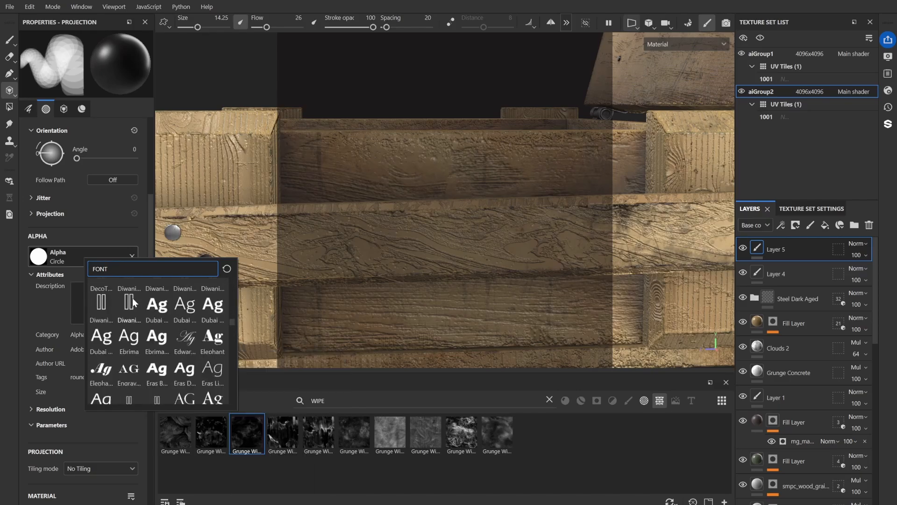
pyautogui.scroll(-3, 133, 303)
pyautogui.click(100, 327)
# Compare other handwritten font alphas and set the projection alpha to Mistral.
pyautogui.click(111, 255)
pyautogui.scroll(-20, 201, 333)
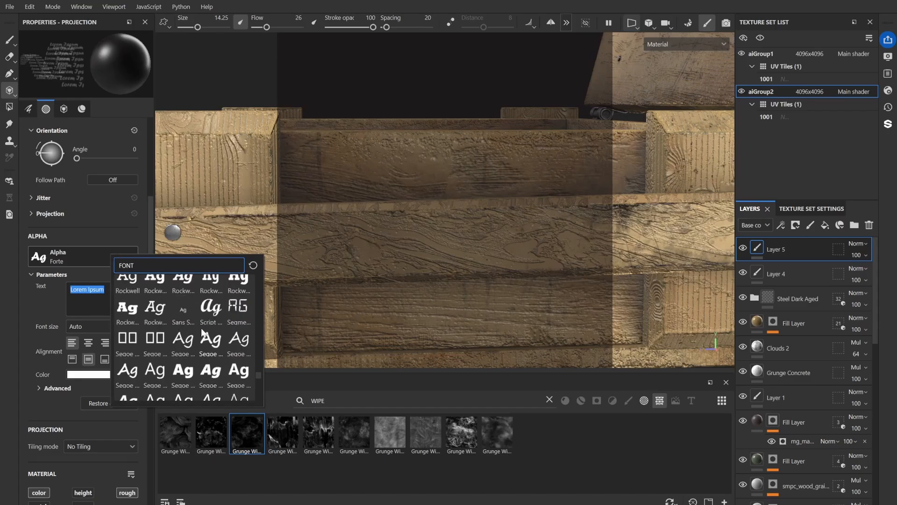
pyautogui.click(203, 333)
pyautogui.click(70, 256)
pyautogui.scroll(-10, 167, 346)
pyautogui.click(167, 346)
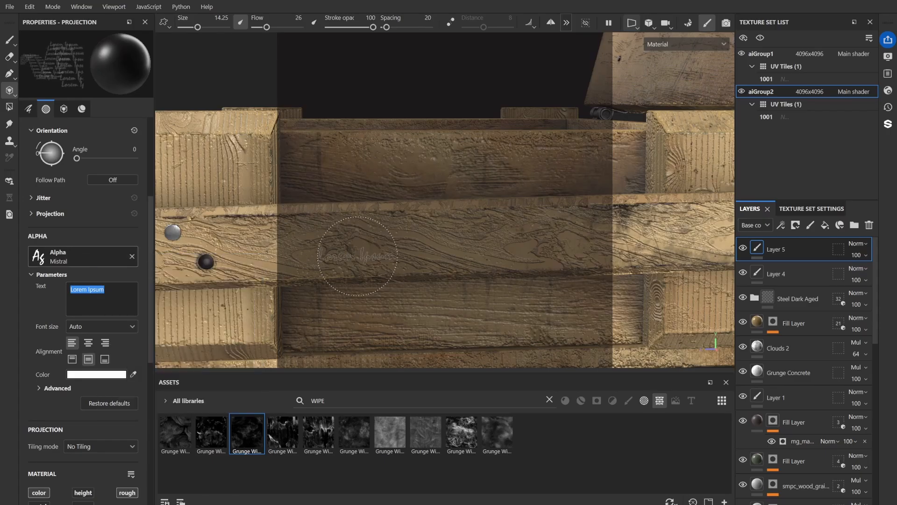
# Enter "Cartidges for Weapon, inert" as the alpha text, trying Segoe UI Light and Segoe UI Bold as its font.
pyautogui.write('CA')
pyautogui.click(70, 256)
pyautogui.scroll(-10, 182, 346)
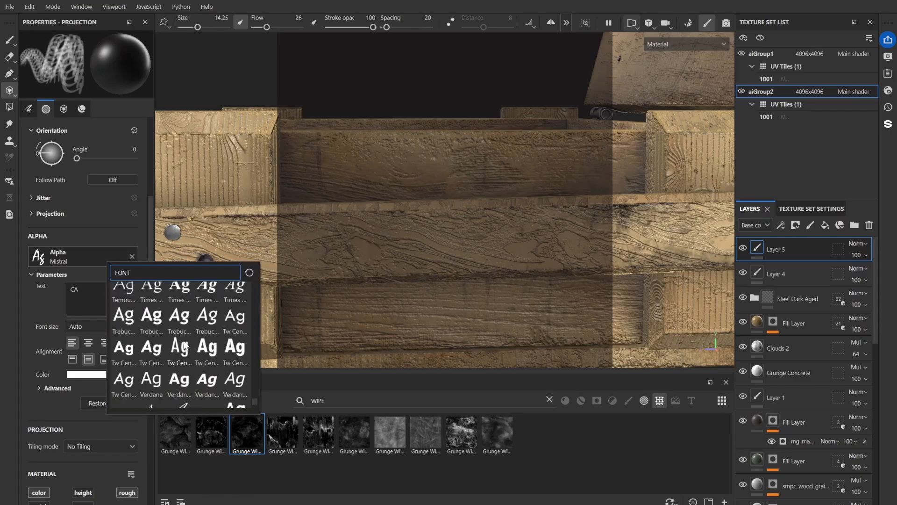
pyautogui.scroll(3, 185, 345)
pyautogui.scroll(1, 207, 330)
pyautogui.click(207, 330)
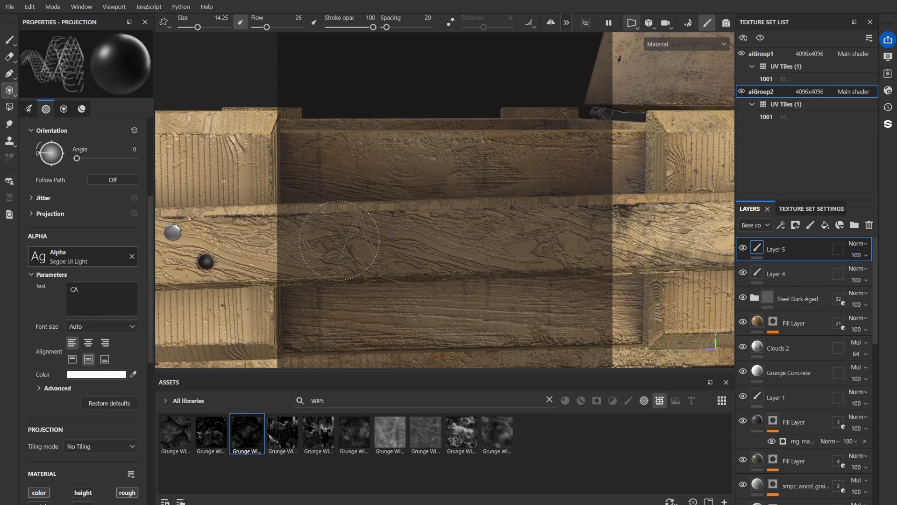
pyautogui.click(96, 256)
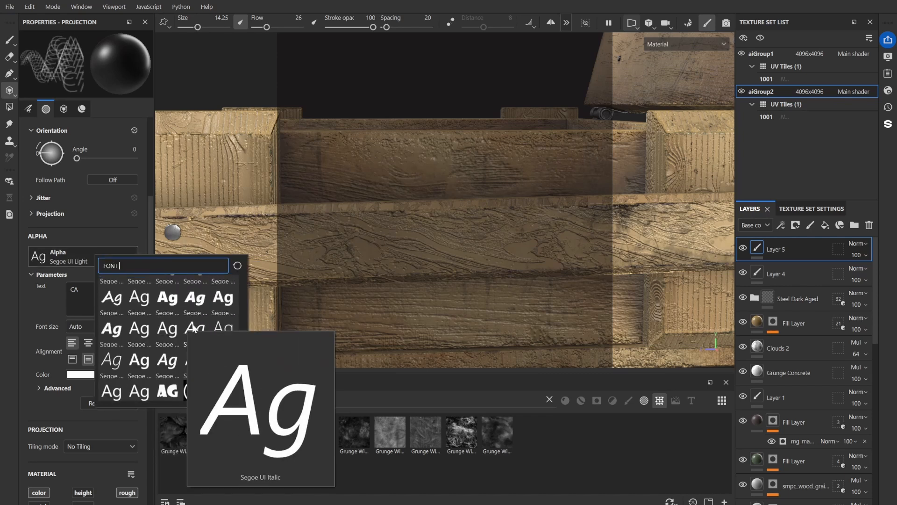
pyautogui.click(135, 330)
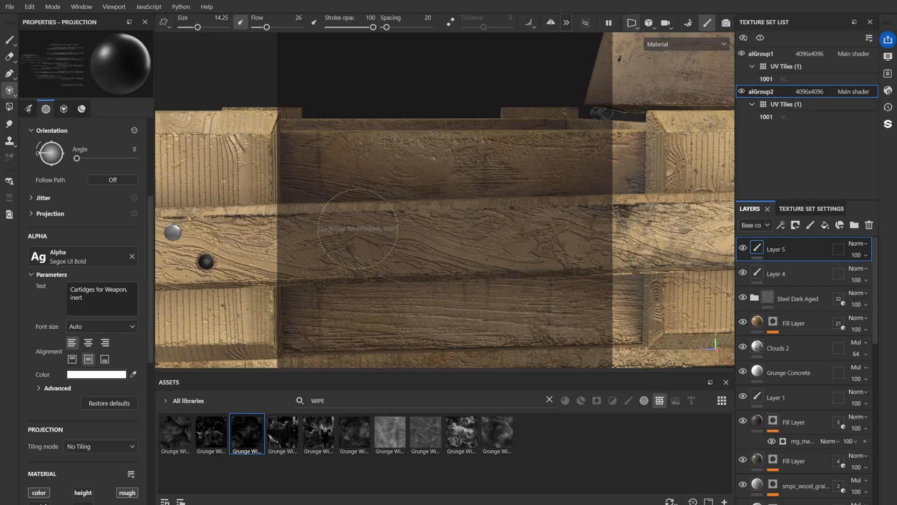
# Enlarge the projection brush, raise its flow to 100 and set the material roughness to 0.4237.
pyautogui.keyDown('ctrl'); pyautogui.moveTo(358, 229); pyautogui.dragTo(397, 228, button='right'); pyautogui.keyUp('ctrl')
pyautogui.scroll(-5, 84, 299)
pyautogui.moveTo(57, 410); pyautogui.dragTo(67, 410)
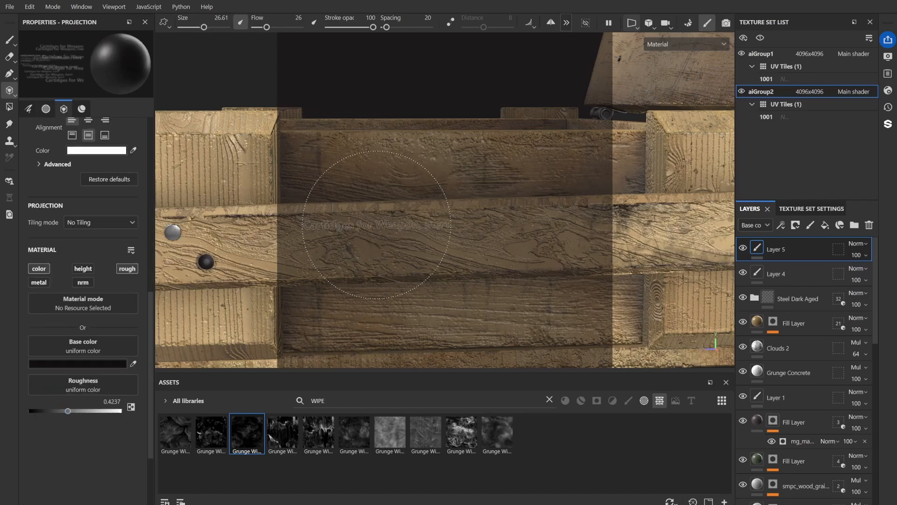
pyautogui.scroll(3, 94, 234)
# Compare condensed font alphas, choose Arial Narrow Bold and stamp the cartridge text onto the middle of the horizontal board.
pyautogui.click(110, 164)
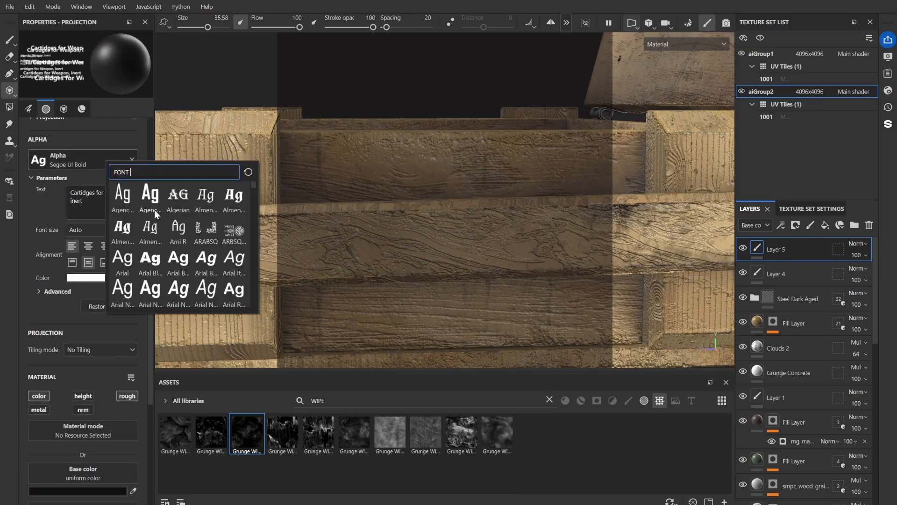
pyautogui.click(136, 195)
pyautogui.click(39, 159)
pyautogui.scroll(-2, 178, 243)
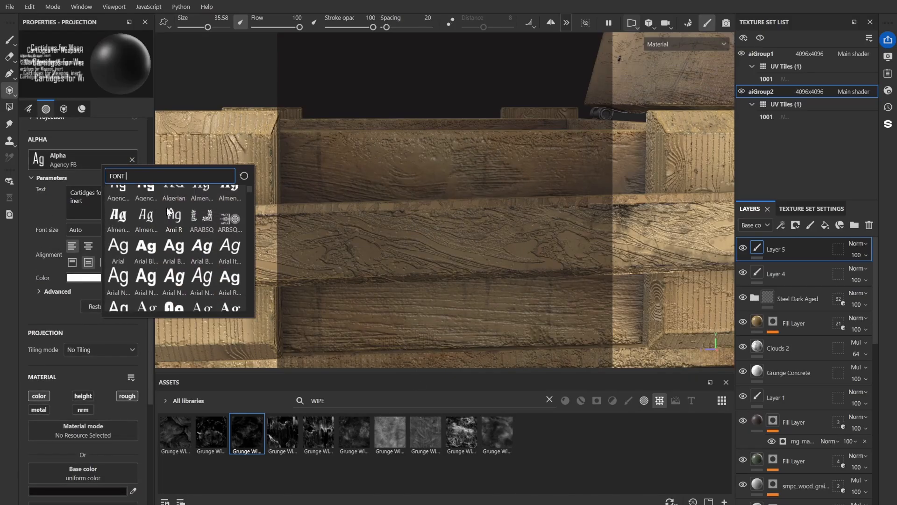
pyautogui.click(120, 214)
pyautogui.click(430, 235)
# Change the alpha text to "projectile, P G 11 UN0012" and stamp it as a second line beneath the first.
pyautogui.click(101, 196)
pyautogui.hotkey('ctrl', 'a')
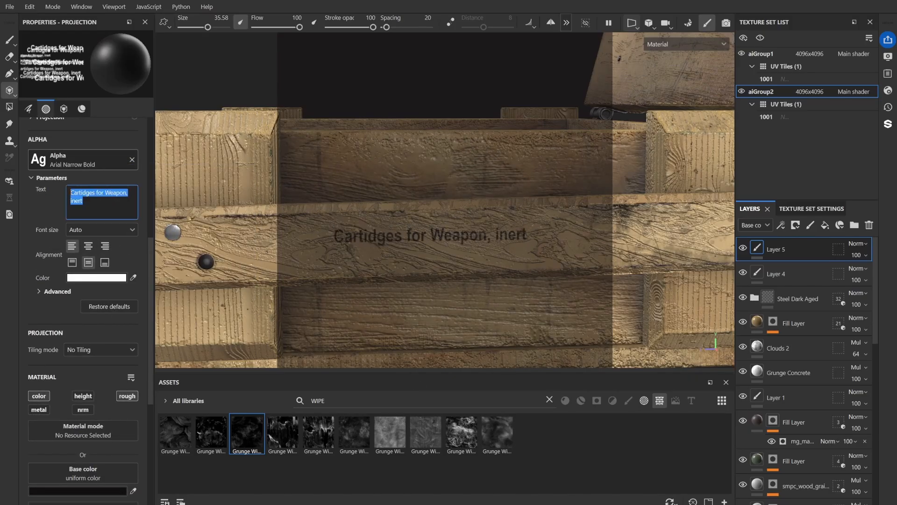
pyautogui.write('projectile, P G 11 UN0012')
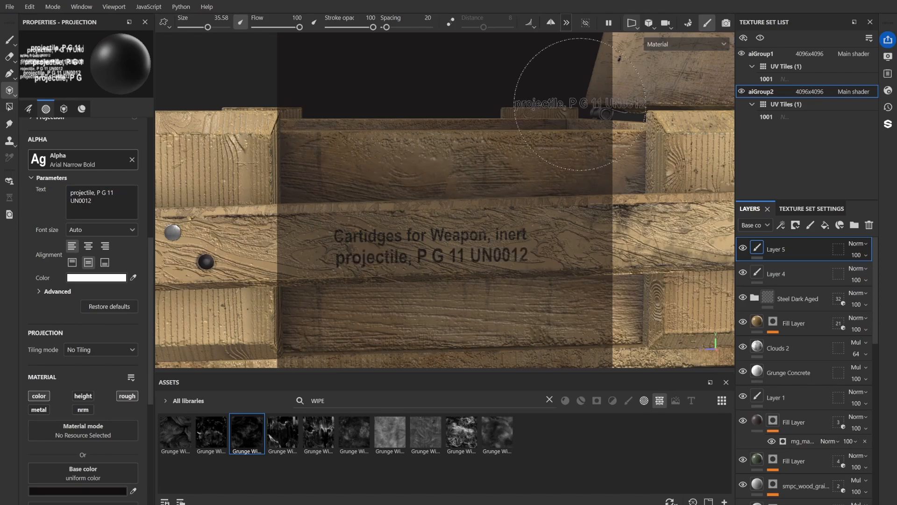
# Replace the font with the Sign Minus alpha at brush size 2.16 and draw a thin frame around the stamped lettering.
pyautogui.click(132, 160)
pyautogui.click(108, 161)
pyautogui.moveTo(170, 172); pyautogui.dragTo(56, 181)
pyautogui.write('MINUS')
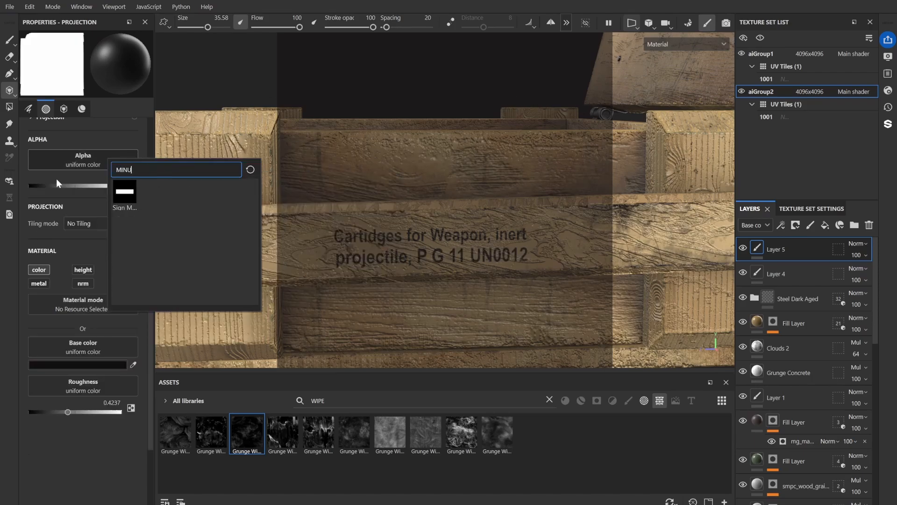
pyautogui.click(124, 193)
pyautogui.moveTo(207, 27)
pyautogui.mouseDown()
pyautogui.moveTo(184, 26)
pyautogui.moveTo(192, 26)
pyautogui.mouseUp()
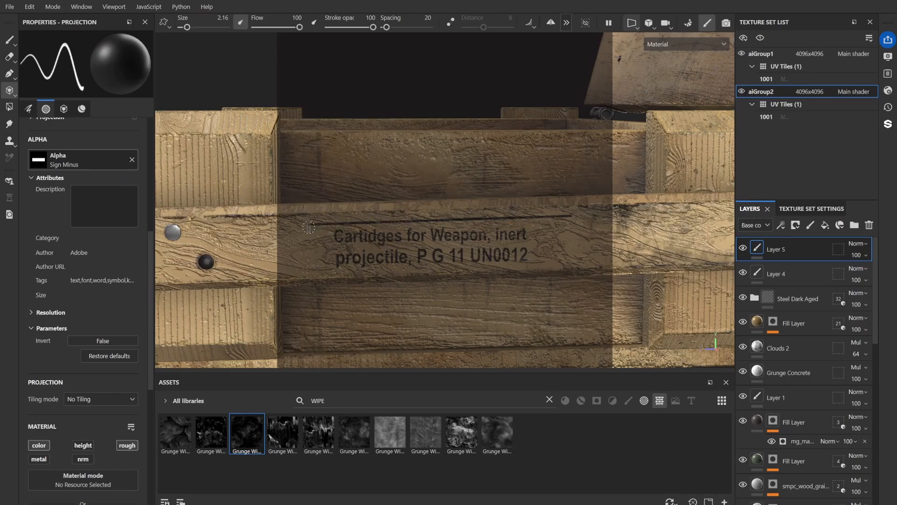
pyautogui.keyDown('alt'); pyautogui.moveTo(572, 271); pyautogui.dragTo(374, 243); pyautogui.keyUp('alt')
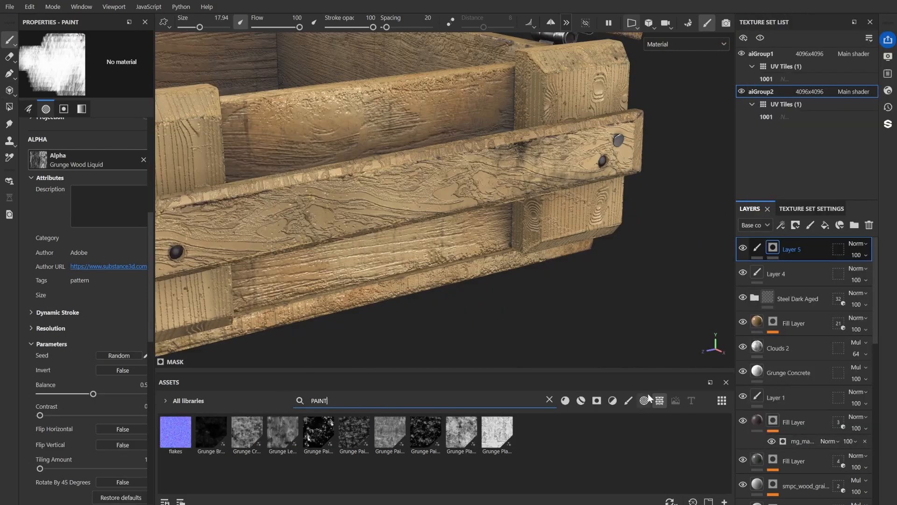
# Fill Layer 5's mask with the Clouds 2 texture at a balance of 0.68 to wear down the lettering.
pyautogui.press('BackSpace')
pyautogui.press('BackSpace')
pyautogui.press('BackSpace')
pyautogui.press('BackSpace')
pyautogui.press('BackSpace')
pyautogui.write('CLOUD')
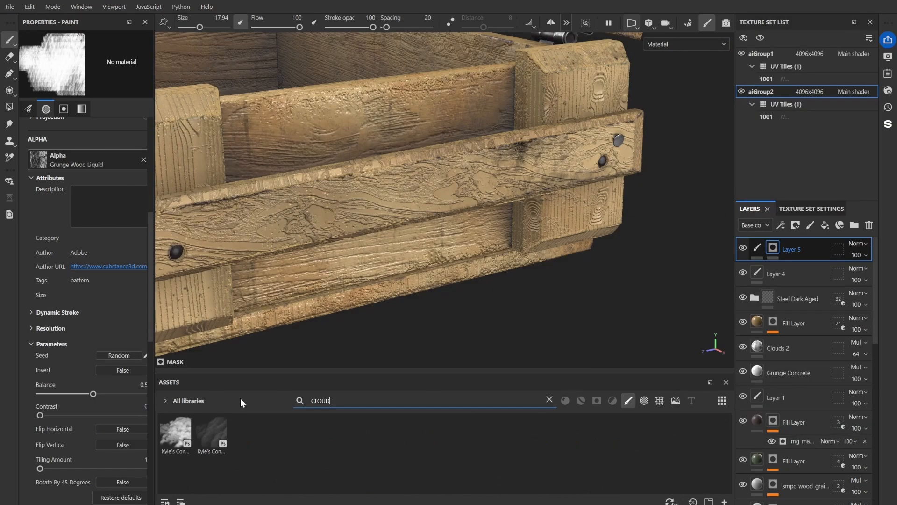
pyautogui.moveTo(211, 445); pyautogui.dragTo(827, 249)
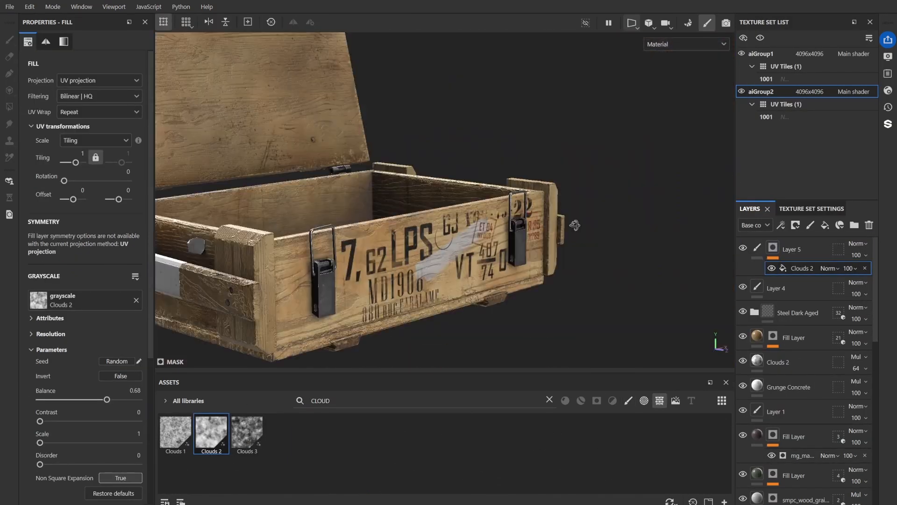
pyautogui.keyDown('alt'); pyautogui.moveTo(575, 226); pyautogui.dragTo(440, 225); pyautogui.keyUp('alt')
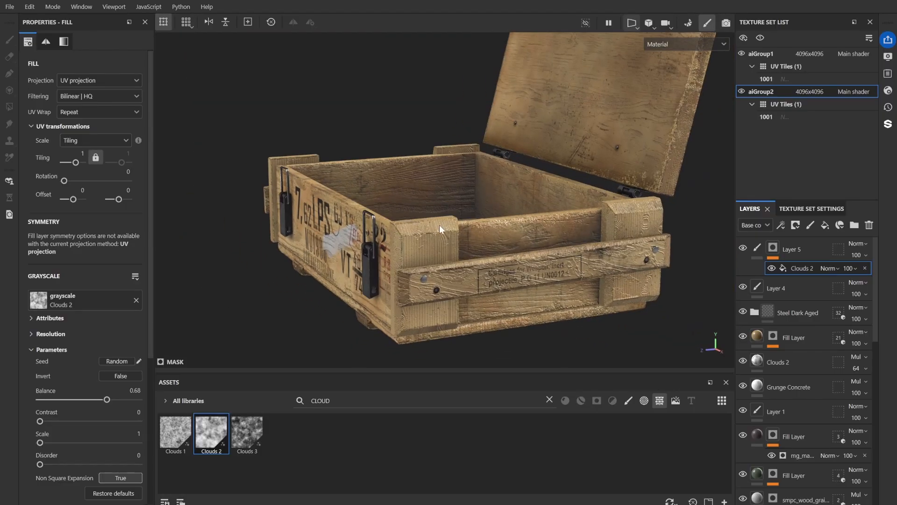
# Add a masked fill layer above Layer 5 and fill its mask with a grunge texture found by searching "PAI".
pyautogui.click(800, 255)
pyautogui.click(824, 224)
pyautogui.rightClick(800, 249)
pyautogui.click(801, 7)
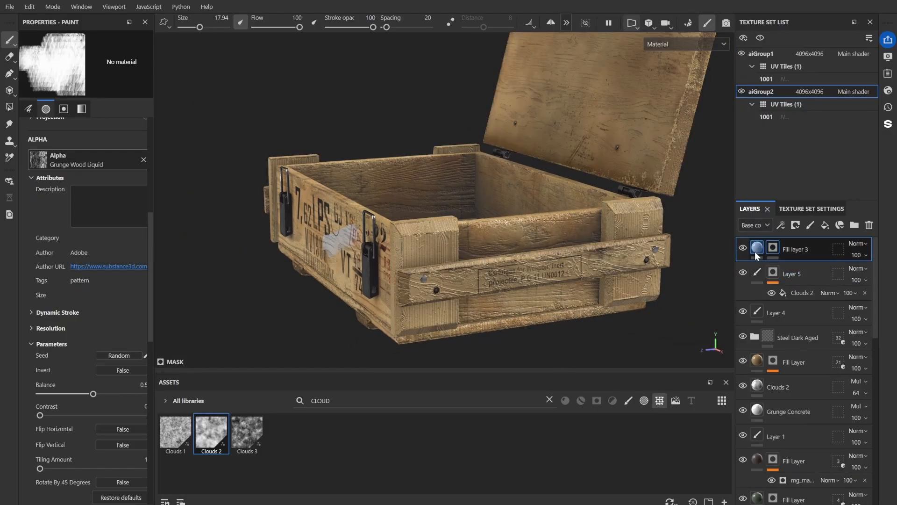
pyautogui.doubleClick(321, 400)
pyautogui.write('PAI')
pyautogui.moveTo(488, 438)
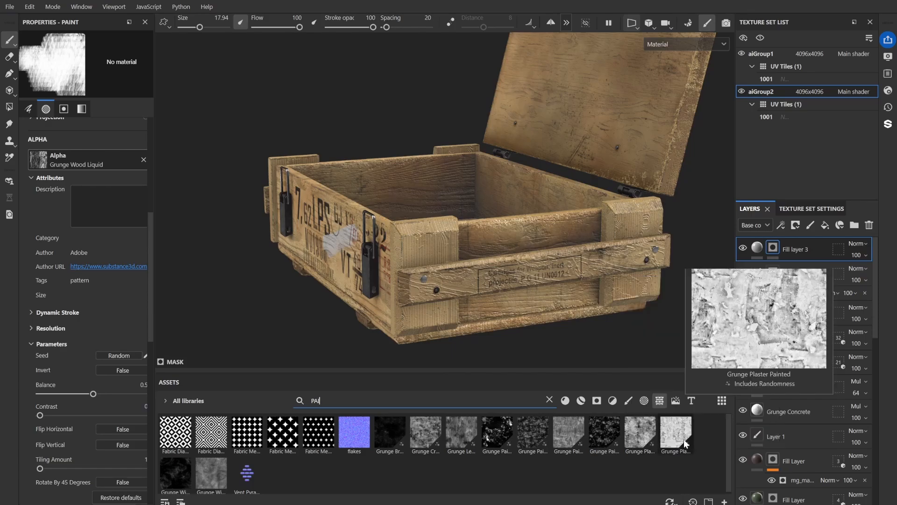
pyautogui.moveTo(393, 430); pyautogui.dragTo(772, 248)
# Set the base color of Fill layer 3 to muted red 8D5050.
pyautogui.click(757, 248)
pyautogui.click(50, 380)
pyautogui.click(214, 390)
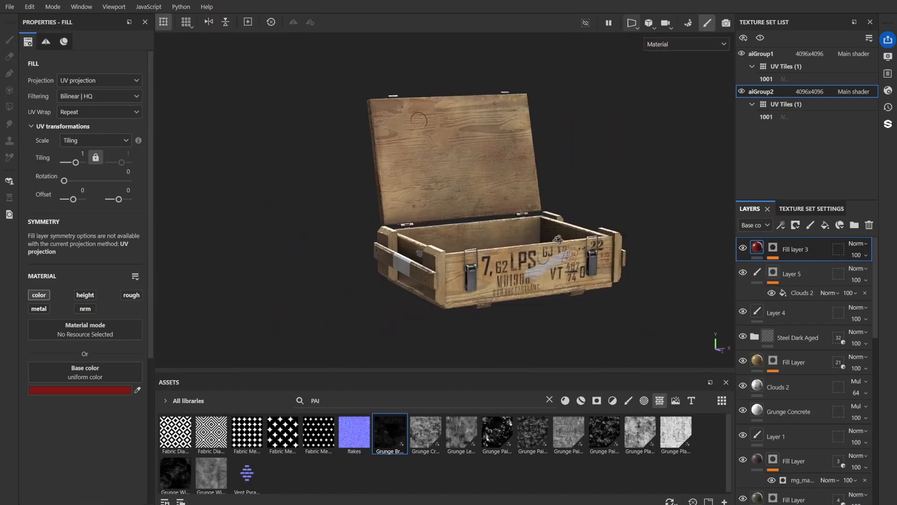
pyautogui.click(166, 384)
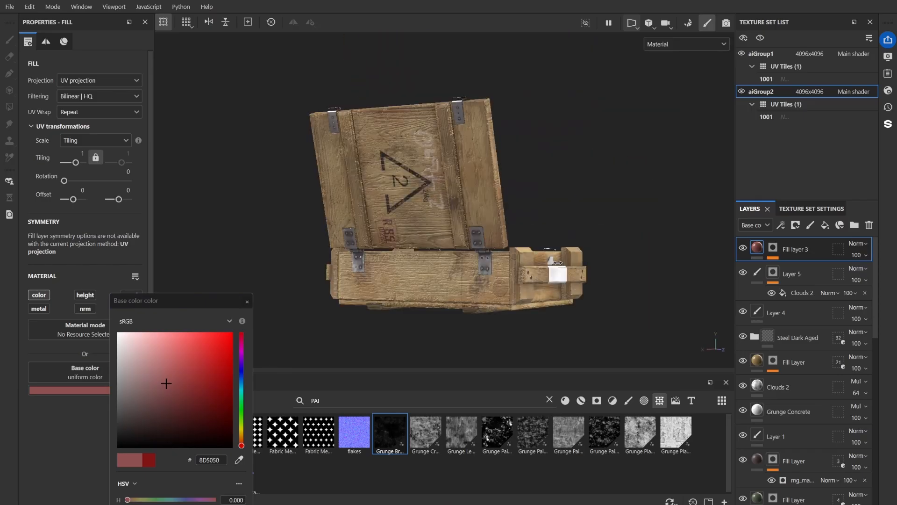
pyautogui.click(246, 303)
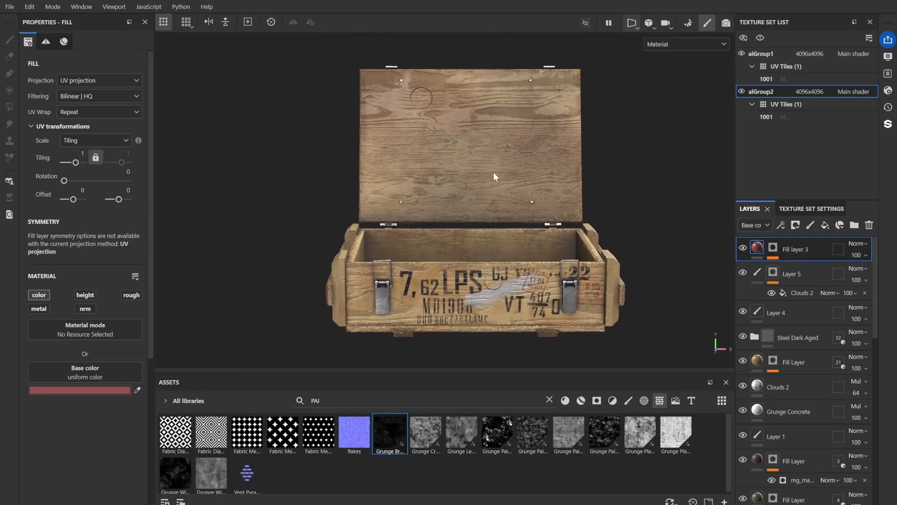
# In texture set aiGroup1, restrict Fill layer 3's geometry mask by mesh name to the crate's Inside boards.
pyautogui.click(761, 53)
pyautogui.click(838, 249)
pyautogui.click(149, 52)
pyautogui.click(159, 75)
pyautogui.click(472, 307)
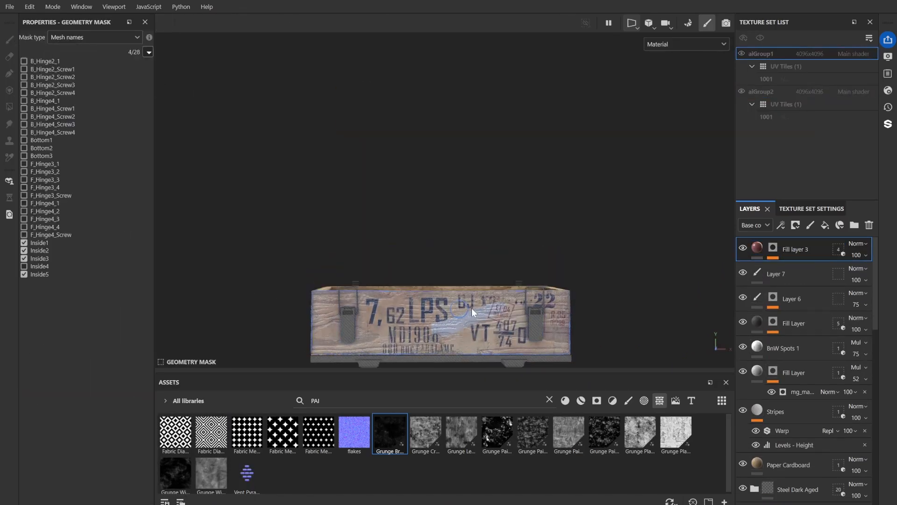
pyautogui.click(472, 299)
pyautogui.keyDown('alt'); pyautogui.moveTo(472, 308); pyautogui.dragTo(502, 276, button='middle'); pyautogui.keyUp('alt')
pyautogui.click(757, 248)
# Check Fill layer 3's geometry mask in texture set aiGroup2 and inspect its effect around the crate.
pyautogui.click(761, 91)
pyautogui.click(838, 249)
pyautogui.click(100, 38)
pyautogui.keyDown('alt'); pyautogui.moveTo(691, 260); pyautogui.dragTo(638, 221, button='right'); pyautogui.keyUp('alt')
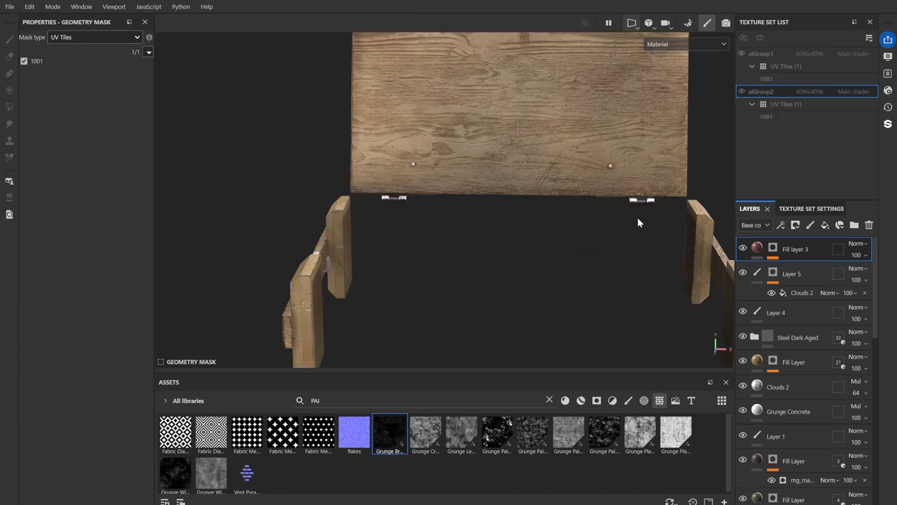
pyautogui.click(758, 248)
pyautogui.keyDown('alt'); pyautogui.moveTo(687, 229); pyautogui.dragTo(384, 213); pyautogui.keyUp('alt')
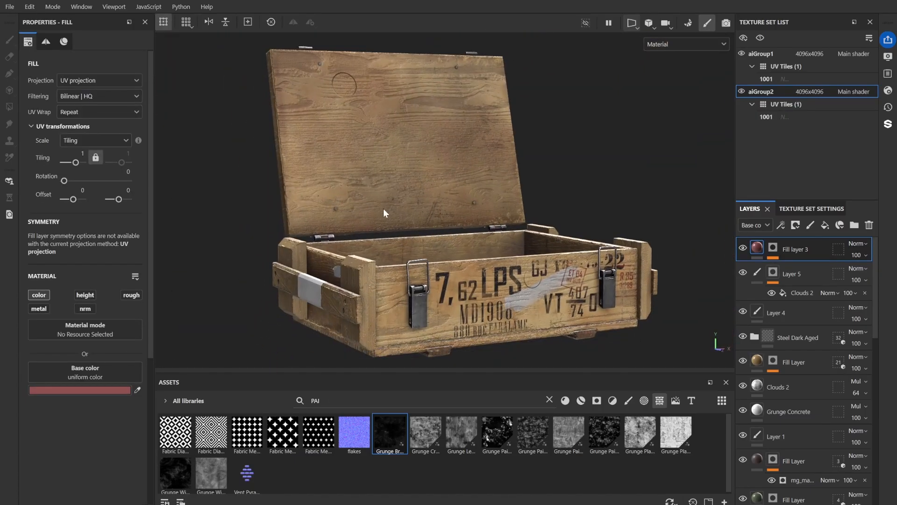
pyautogui.keyDown('alt'); pyautogui.moveTo(522, 237); pyautogui.dragTo(589, 234); pyautogui.keyUp('alt')
pyautogui.keyDown('alt'); pyautogui.moveTo(589, 233); pyautogui.dragTo(733, 97, button='right'); pyautogui.keyUp('alt')
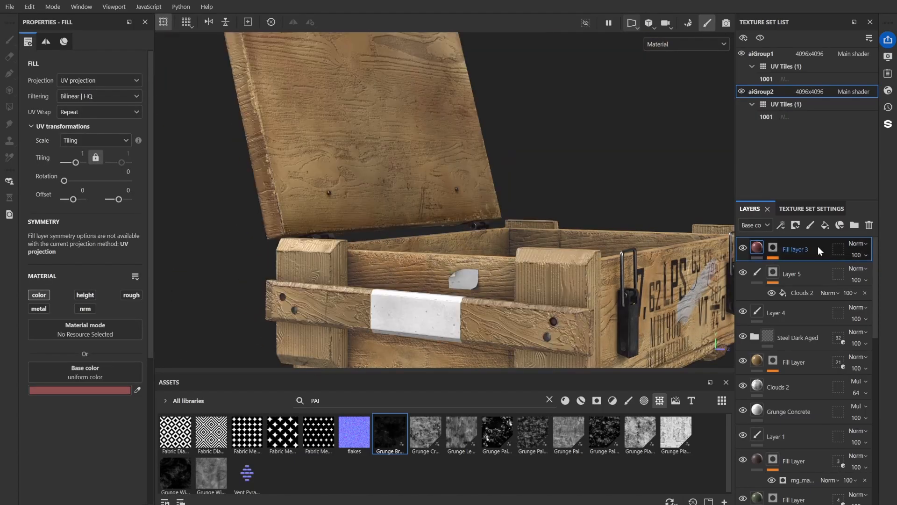
# Add Fill layer 4 in aiGroup2 and limit its geometry mask to the small sticker on the crate's end.
pyautogui.click(824, 224)
pyautogui.rightClick(785, 248)
pyautogui.click(783, 10)
pyautogui.click(839, 249)
pyautogui.click(131, 38)
pyautogui.click(147, 52)
pyautogui.click(164, 76)
pyautogui.click(462, 279)
# Give Fill layer 4 an orange base color and remove its mask so it covers the sticker.
pyautogui.click(757, 247)
pyautogui.click(85, 389)
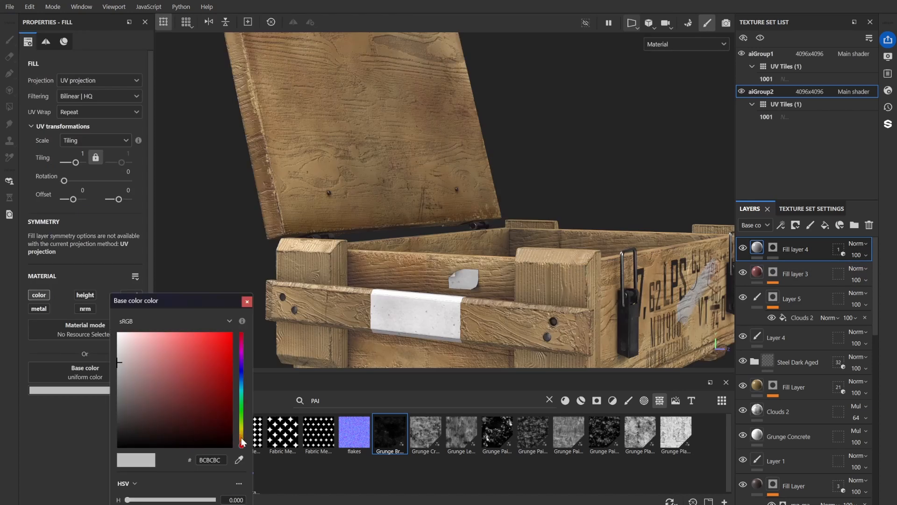
pyautogui.click(188, 408)
pyautogui.moveTo(241, 431); pyautogui.dragTo(241, 439)
pyautogui.click(772, 249)
pyautogui.click(839, 249)
pyautogui.click(794, 248)
pyautogui.keyDown('alt'); pyautogui.moveTo(474, 282); pyautogui.dragTo(225, 353, button='right'); pyautogui.keyUp('alt')
pyautogui.rightClick(790, 249)
pyautogui.click(783, 10)
# Search for "OCCL" and add the Dust Occlusion smart mask on a new fill layer above Fill layer 4.
pyautogui.click(549, 400)
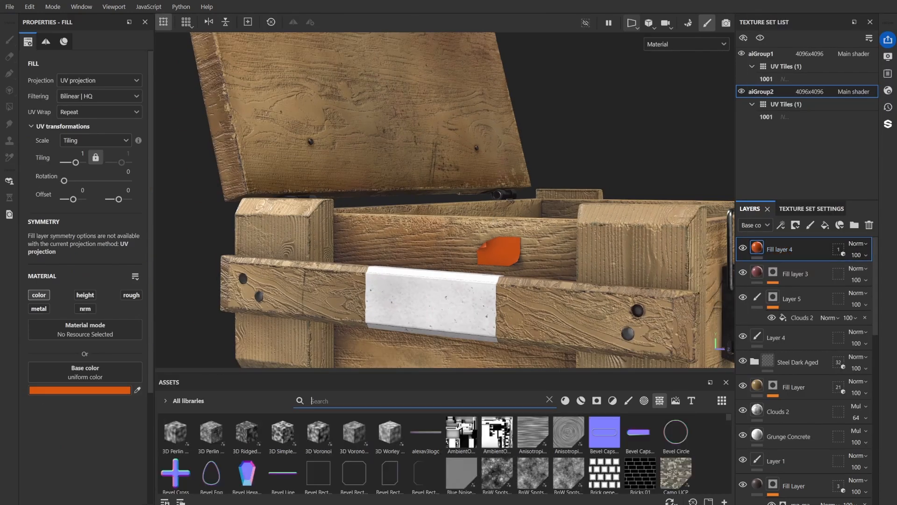
pyautogui.write('OCCL')
pyautogui.click(596, 401)
pyautogui.moveTo(186, 440); pyautogui.dragTo(795, 247)
# Restrict the dust fill layer's geometry mask by mesh name to the sticker only.
pyautogui.click(839, 249)
pyautogui.click(109, 38)
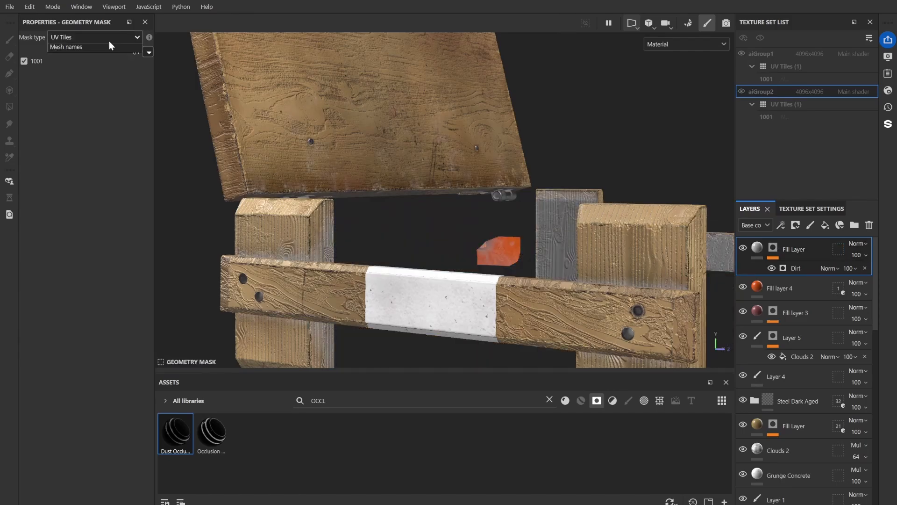
pyautogui.click(106, 47)
pyautogui.click(148, 52)
pyautogui.click(164, 76)
pyautogui.click(502, 255)
pyautogui.click(757, 247)
# Set the sticker's dust layer to Multiply blending and its Dirt generator's Dirt Level to 0.73.
pyautogui.keyDown('alt'); pyautogui.moveTo(601, 318); pyautogui.dragTo(701, 266, button='right'); pyautogui.keyUp('alt')
pyautogui.click(773, 248)
pyautogui.click(802, 269)
pyautogui.moveTo(88, 169); pyautogui.dragTo(66, 166)
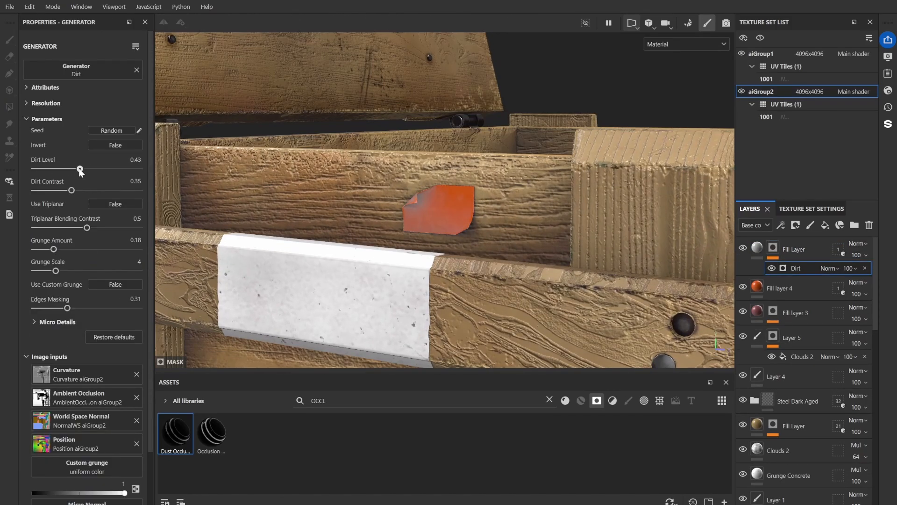
pyautogui.click(858, 243)
pyautogui.click(856, 292)
pyautogui.keyDown('alt'); pyautogui.moveTo(468, 220); pyautogui.dragTo(443, 210); pyautogui.keyUp('alt')
pyautogui.moveTo(80, 169); pyautogui.dragTo(110, 169)
pyautogui.scroll(-4, 414, 238)
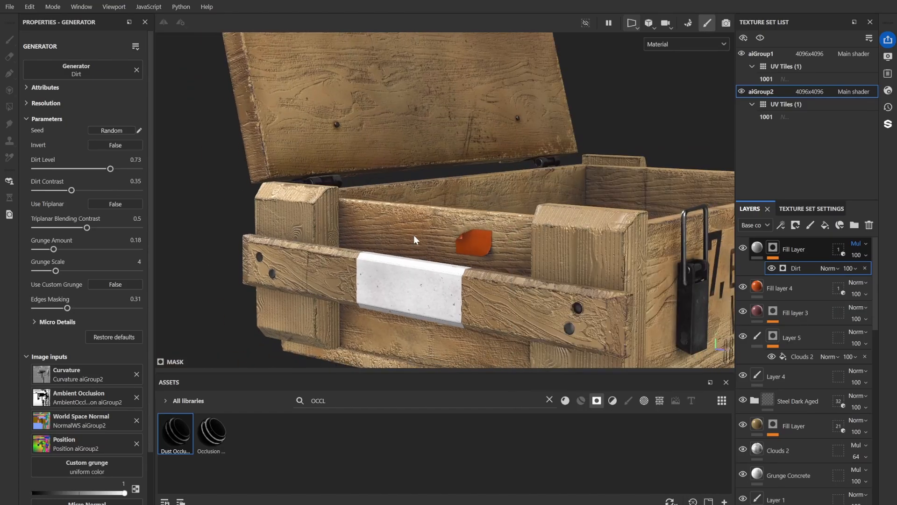
pyautogui.keyDown('alt'); pyautogui.moveTo(415, 238); pyautogui.dragTo(383, 236); pyautogui.keyUp('alt')
# Enable the roughness channel on the orange sticker layer and adjust the roughness of the sticker and dust layers.
pyautogui.click(757, 286)
pyautogui.click(131, 294)
pyautogui.click(49, 435)
pyautogui.scroll(3, 374, 243)
pyautogui.click(757, 248)
pyautogui.moveTo(57, 482)
pyautogui.mouseDown()
pyautogui.moveTo(103, 481)
pyautogui.moveTo(68, 482)
pyautogui.mouseUp()
pyautogui.keyDown('alt'); pyautogui.moveTo(472, 217); pyautogui.dragTo(338, 210); pyautogui.keyUp('alt')
pyautogui.scroll(-5, 338, 210)
pyautogui.scroll(3, 476, 232)
pyautogui.keyDown('alt'); pyautogui.moveTo(447, 240); pyautogui.dragTo(493, 250); pyautogui.keyUp('alt')
pyautogui.scroll(2, 493, 251)
# Add the MatFx Peeling Paint filter at the top of the layer stack and limit it to the board carrying the white label.
pyautogui.click(549, 399)
pyautogui.write('PEEL')
pyautogui.click(612, 400)
pyautogui.moveTo(176, 432)
pyautogui.mouseDown()
pyautogui.moveTo(821, 261)
pyautogui.moveTo(758, 282)
pyautogui.mouseUp()
pyautogui.click(93, 37)
pyautogui.click(93, 47)
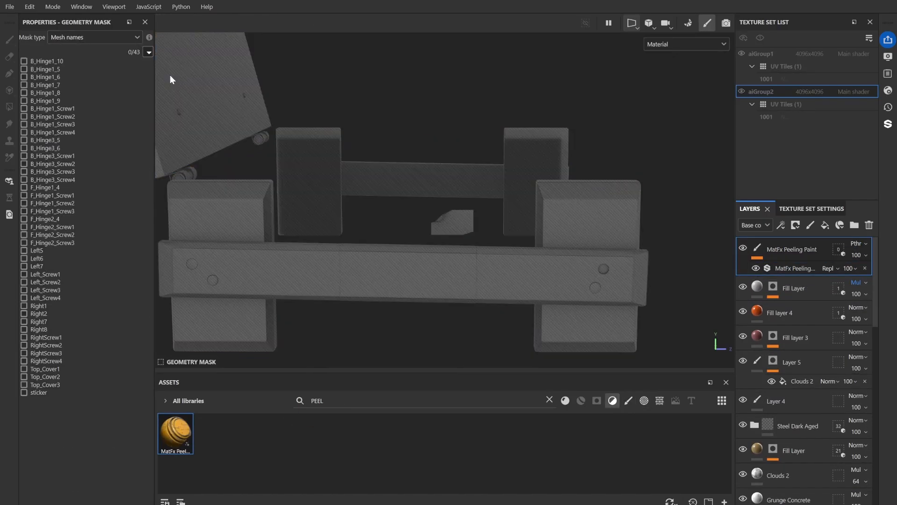
pyautogui.click(380, 268)
pyautogui.click(794, 267)
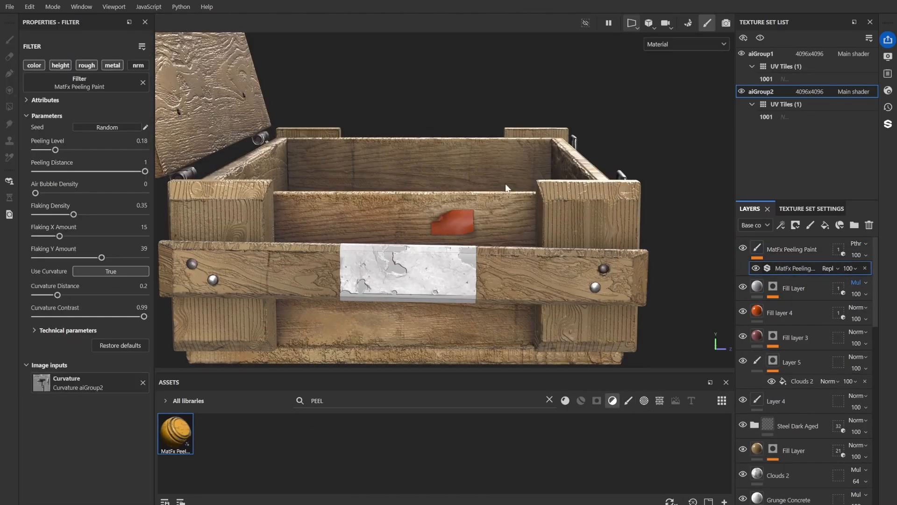
# Set the peeling filter's Peeling Distance to 0.55 and Curvature Distance to 0.25, trying some air bubble density.
pyautogui.keyDown('alt'); pyautogui.moveTo(505, 184); pyautogui.dragTo(451, 187); pyautogui.keyUp('alt')
pyautogui.keyDown('alt'); pyautogui.moveTo(451, 187); pyautogui.dragTo(472, 187, button='right'); pyautogui.keyUp('alt')
pyautogui.keyDown('alt'); pyautogui.moveTo(472, 187); pyautogui.dragTo(439, 182); pyautogui.keyUp('alt')
pyautogui.moveTo(55, 149); pyautogui.dragTo(120, 172)
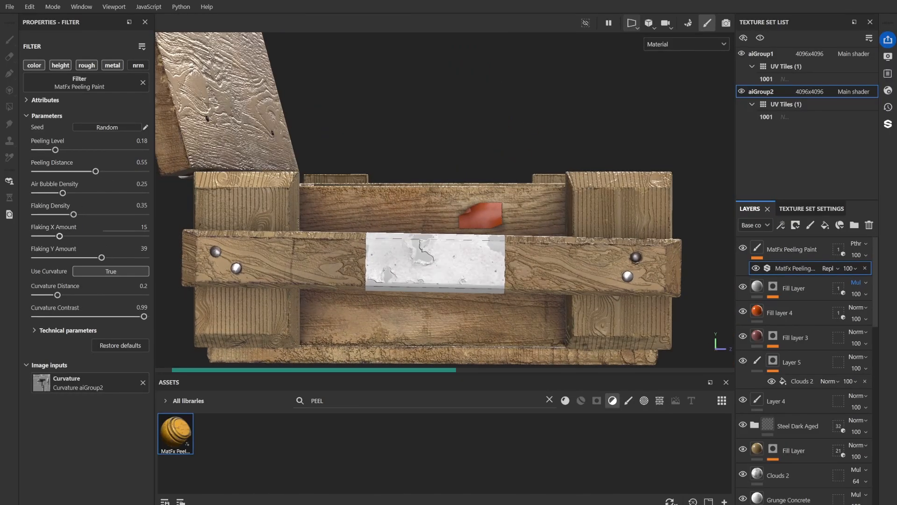
pyautogui.moveTo(58, 295); pyautogui.dragTo(63, 295)
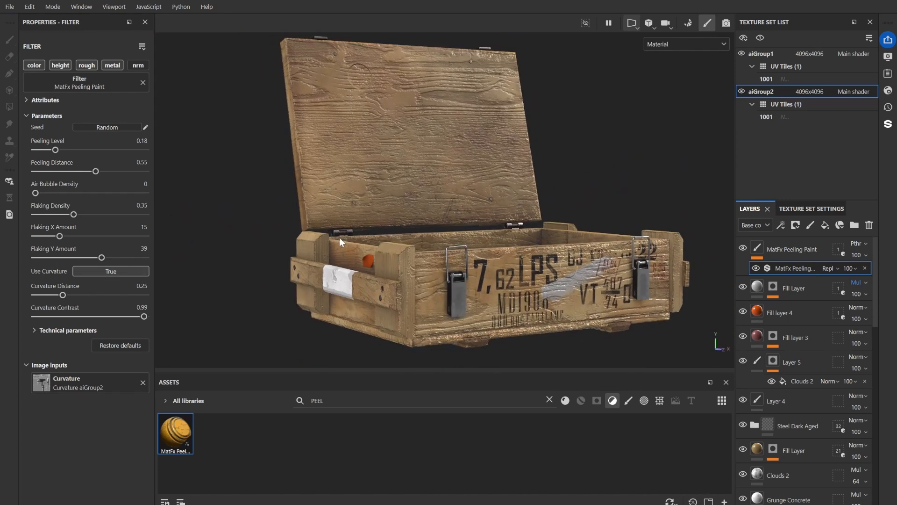
# Increase the MatFx Peeling Paint filter's Peeling Distance to 0.87.
pyautogui.press('3')
pyautogui.scroll(-1, 91, 417)
pyautogui.click(794, 268)
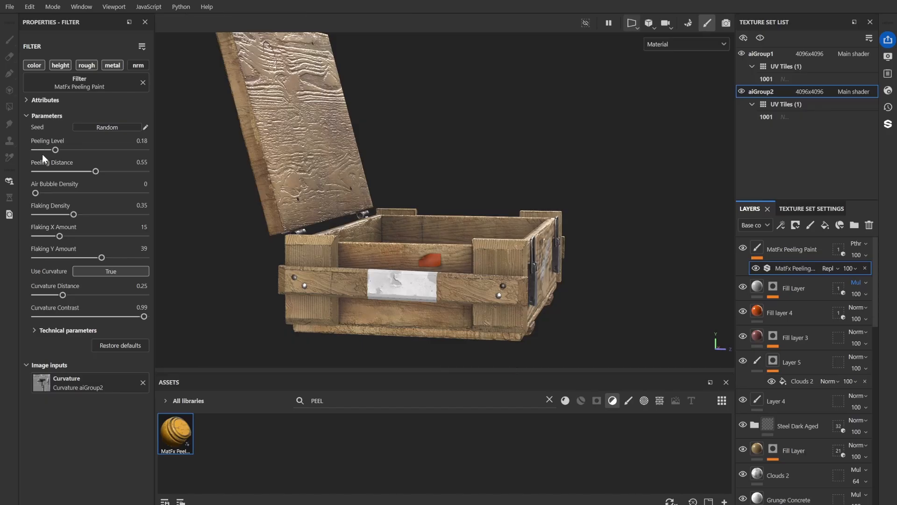
pyautogui.moveTo(95, 171); pyautogui.dragTo(131, 171)
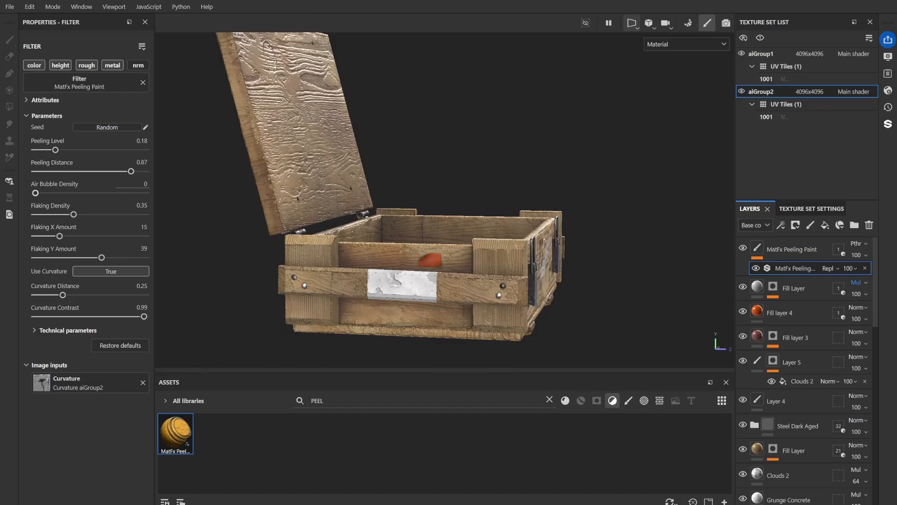
# Set the label's MatFx Peeling Paint Flaking Density to 0.53.
pyautogui.click(96, 215)
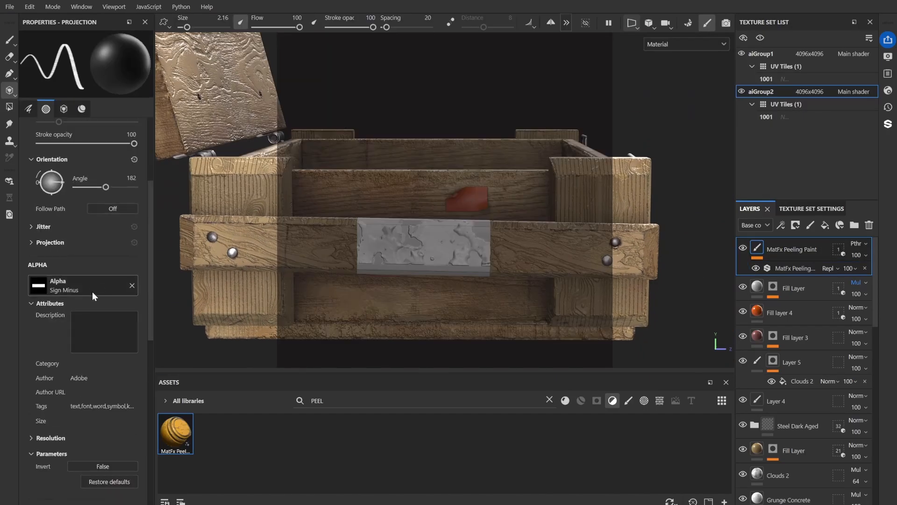
# Load the Bernard MT Condensed font as the projection alpha and set its text to "Cartidges for Weapon, inert".
pyautogui.click(78, 298)
pyautogui.scroll(-5, 206, 352)
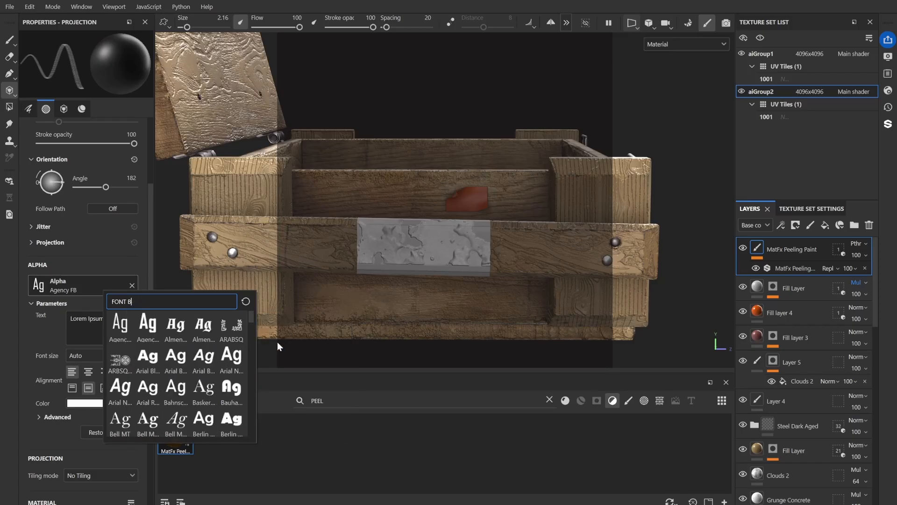
pyautogui.click(231, 340)
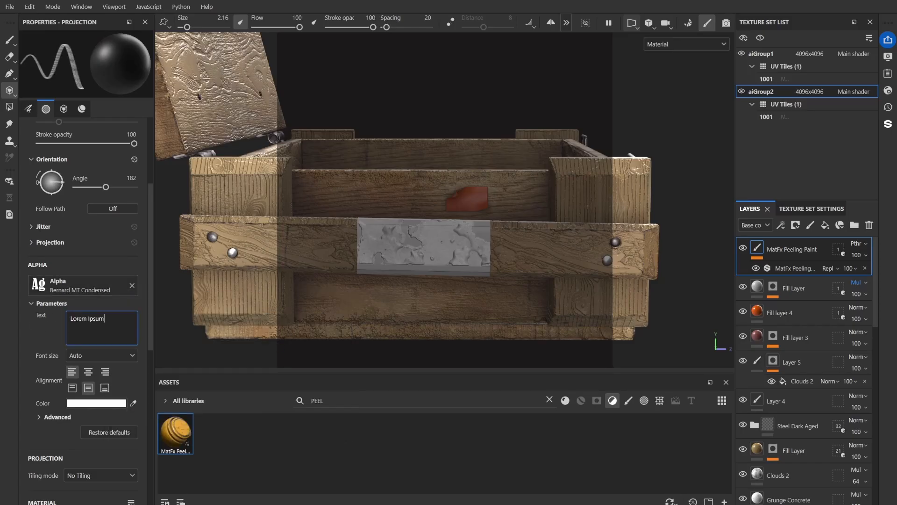
pyautogui.hotkey('ctrl', 'a')
pyautogui.write('Cartidges for Weapon, inert')
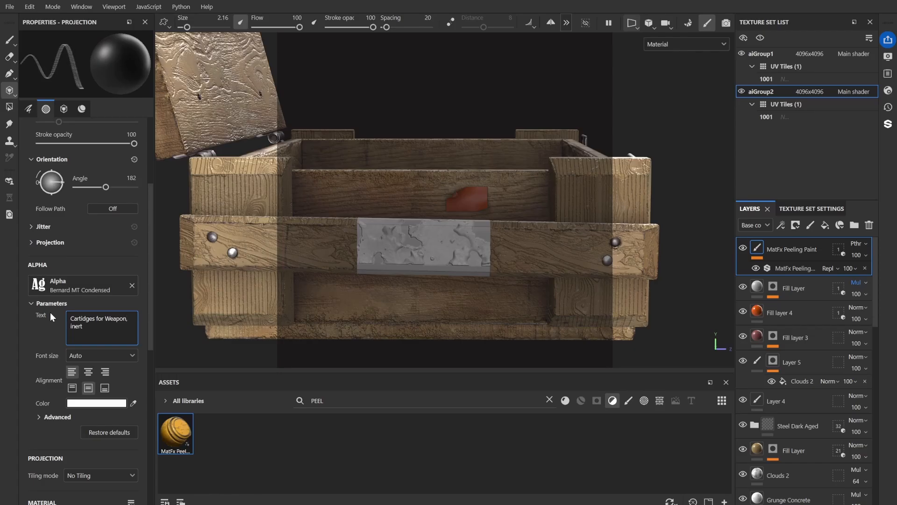
# Enlarge the projection brush to 32.88 and stamp the text in black across the upper half of the white label.
pyautogui.moveTo(187, 27); pyautogui.dragTo(210, 27)
pyautogui.scroll(3, 406, 230)
pyautogui.scroll(-5, 84, 281)
pyautogui.keyDown('ctrl'); pyautogui.moveTo(443, 239); pyautogui.dragTo(420, 239, button='right'); pyautogui.keyUp('ctrl')
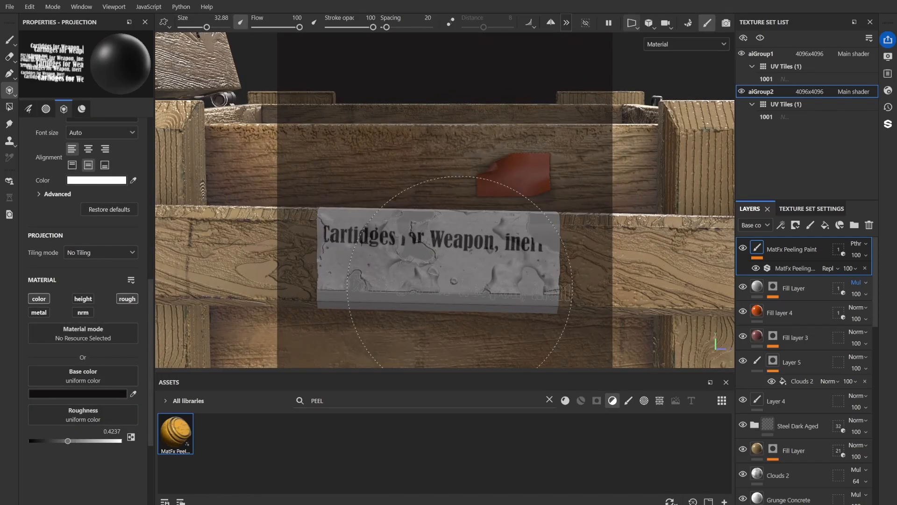
# Change the alpha text to "projectile, P G 11 UN0012" and stamp it beneath the label's first line.
pyautogui.scroll(3, 62, 160)
pyautogui.hotkey('ctrl', 'a')
pyautogui.write('projectile, P G 11')
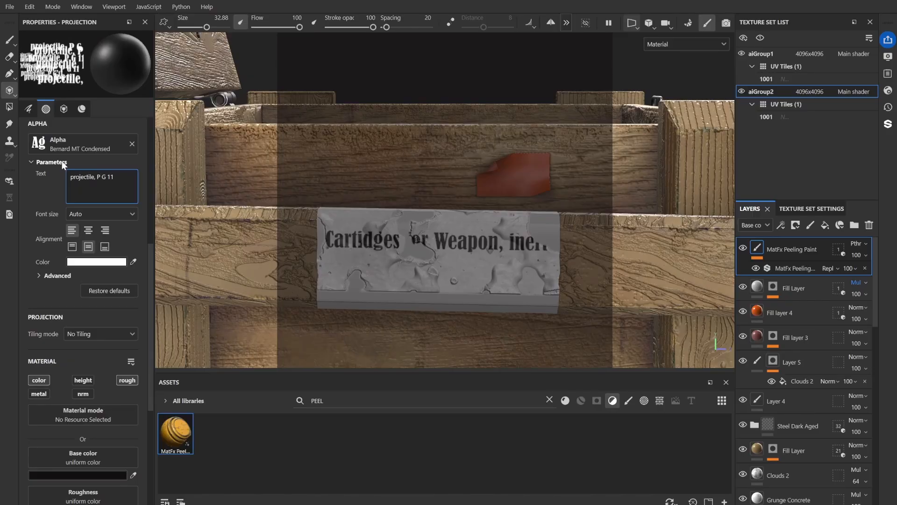
pyautogui.press('Return')
pyautogui.write('UN0012')
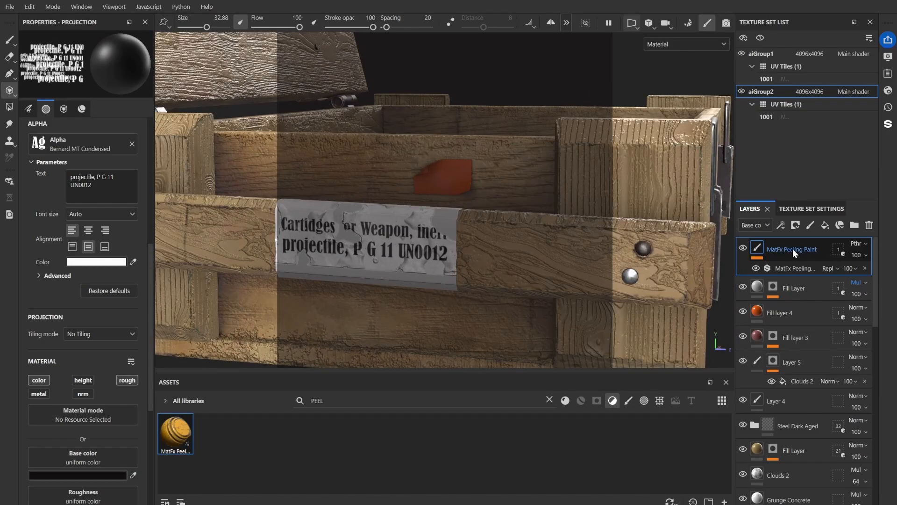
# Mask the MatFx Peeling Paint layer with a Clouds 2 fill and set the clouds' Balance to 0.64.
pyautogui.rightClick(793, 253)
pyautogui.click(636, 422)
pyautogui.click(549, 400)
pyautogui.write('CLO')
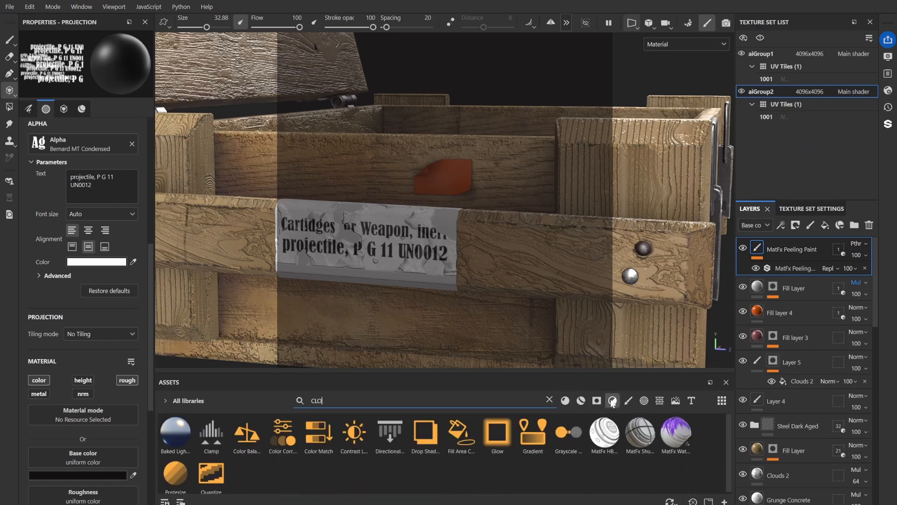
pyautogui.click(644, 400)
pyautogui.click(659, 400)
pyautogui.write('U')
pyautogui.moveTo(283, 433); pyautogui.dragTo(805, 265)
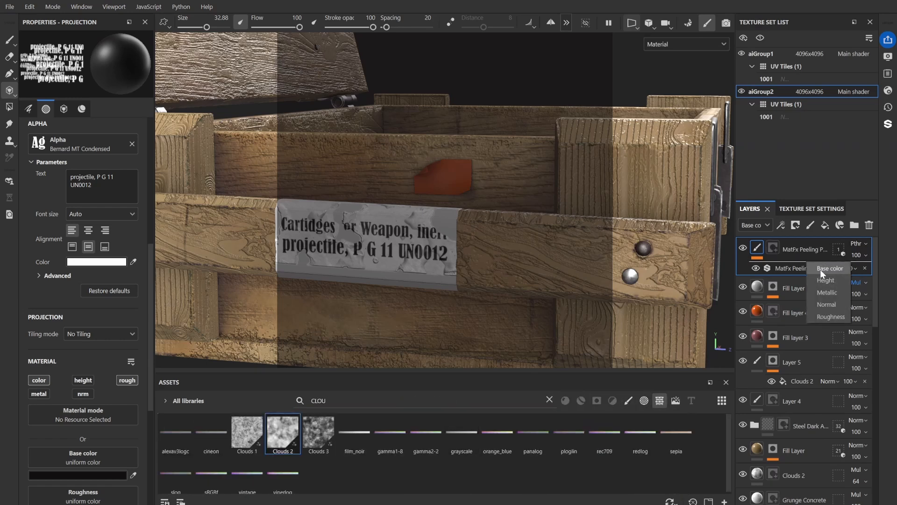
pyautogui.click(821, 270)
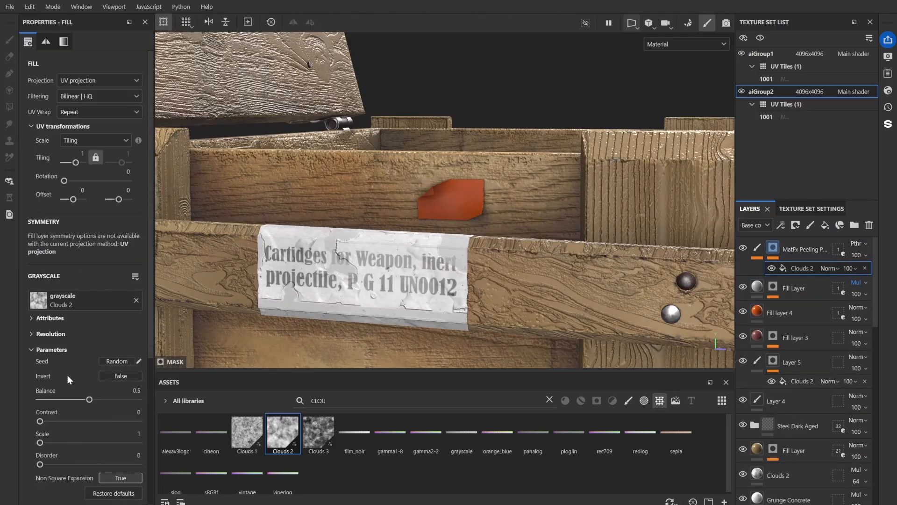
pyautogui.moveTo(90, 399); pyautogui.dragTo(103, 399)
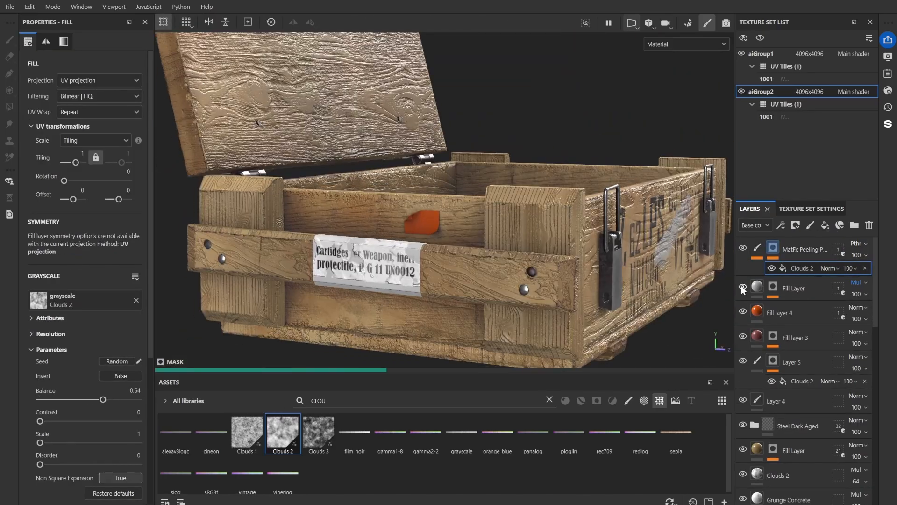
# Set the label's peeling filter to Peeling Level 0.29, Peeling Distance 0.21 and Curvature Distance 0.05, and randomize its seed.
pyautogui.click(758, 247)
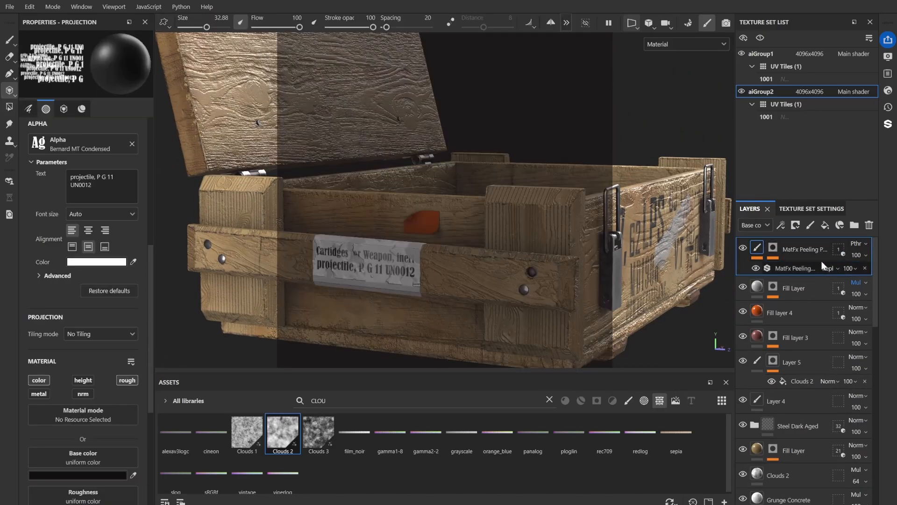
pyautogui.click(789, 269)
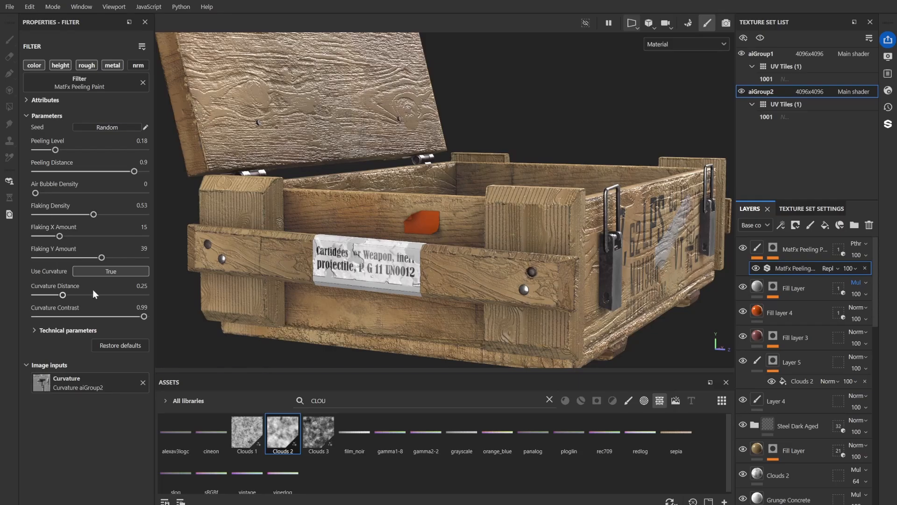
pyautogui.moveTo(63, 295); pyautogui.dragTo(41, 295)
pyautogui.moveTo(55, 149)
pyautogui.mouseDown()
pyautogui.moveTo(43, 149)
pyautogui.moveTo(78, 150)
pyautogui.moveTo(58, 149)
pyautogui.mouseUp()
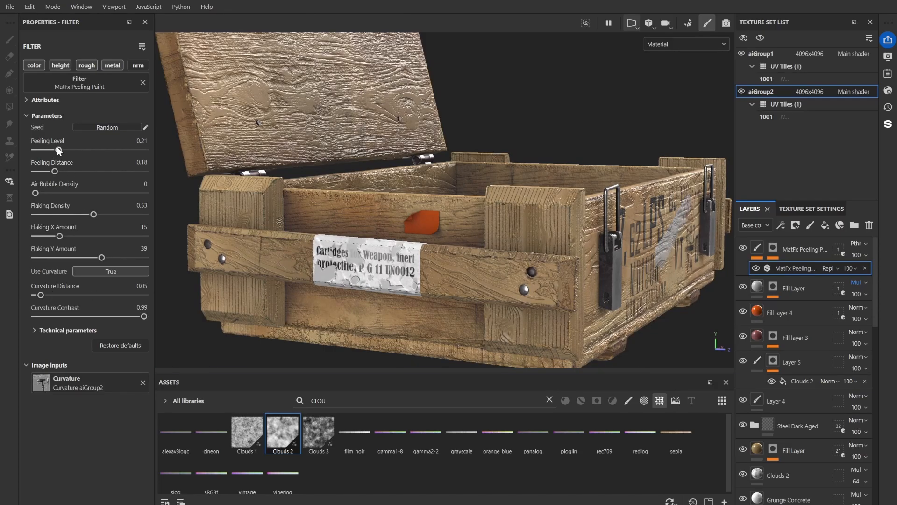
pyautogui.click(103, 124)
pyautogui.moveTo(58, 149); pyautogui.dragTo(67, 172)
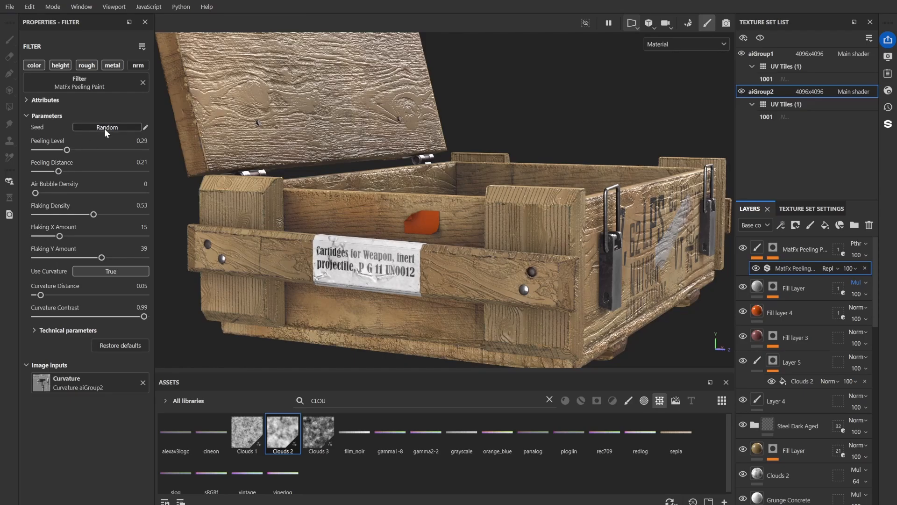
# Enable the roughness channel on Fill layer 5 beneath the label's peeling layer and set its roughness to 0.3784.
pyautogui.click(773, 248)
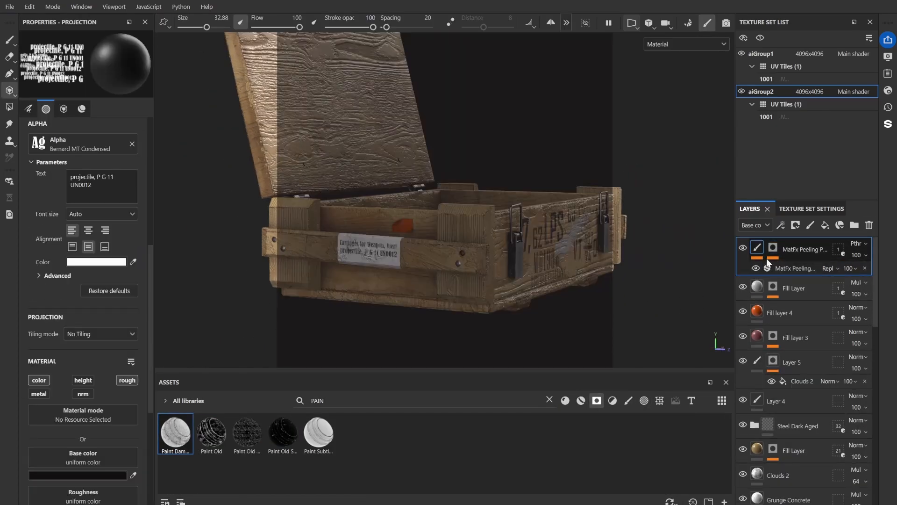
pyautogui.click(768, 264)
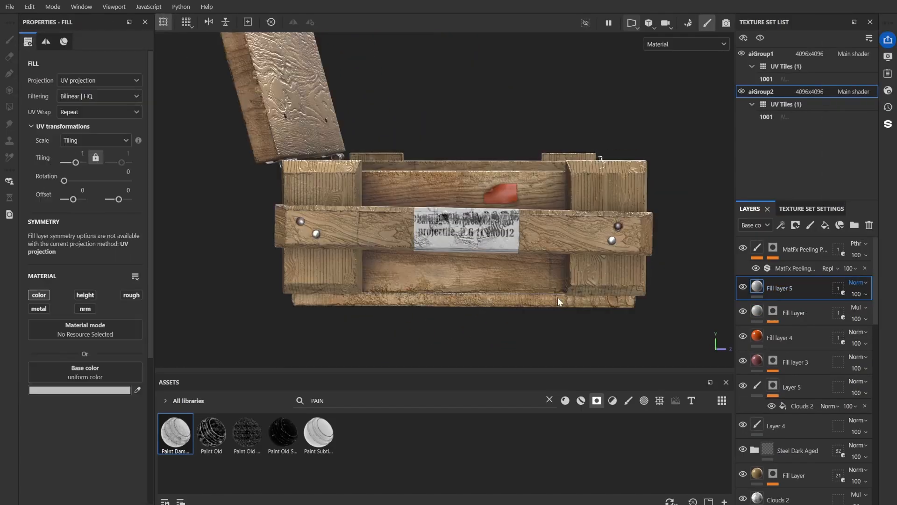
pyautogui.click(131, 294)
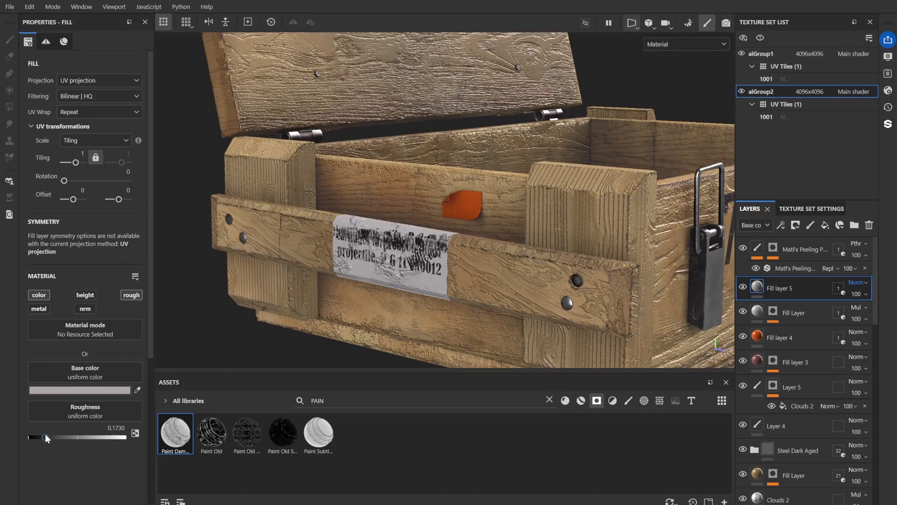
pyautogui.moveTo(91, 438); pyautogui.dragTo(65, 437)
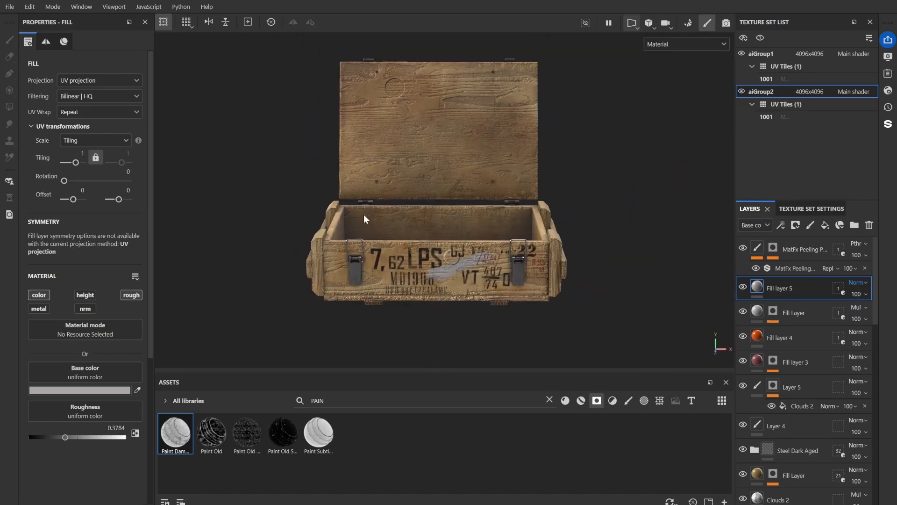
# Set the MatFx Peeling Paint filter beneath wood_color to Peeling Level 0.14, Peeling Distance 0.1 and Flaking Density 0.
pyautogui.keyDown('alt'); pyautogui.moveTo(478, 235); pyautogui.dragTo(446, 249); pyautogui.keyUp('alt')
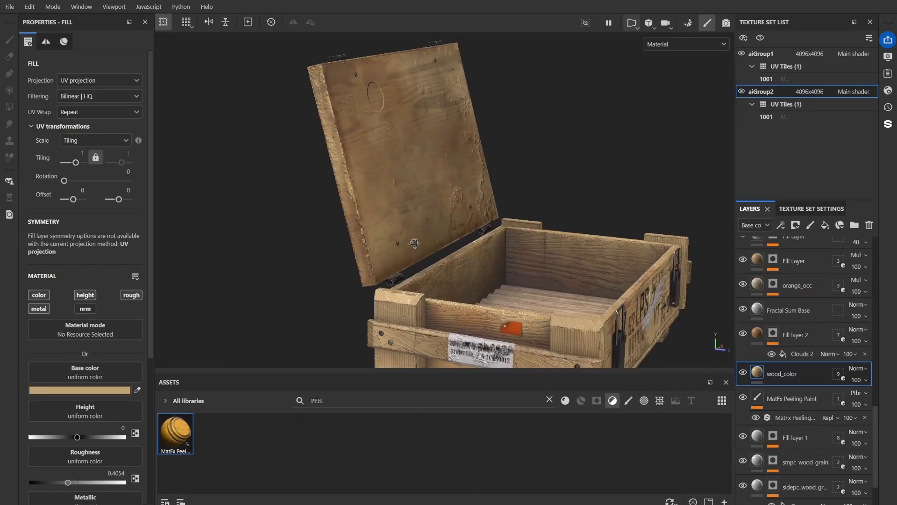
pyautogui.keyDown('alt'); pyautogui.moveTo(414, 243); pyautogui.dragTo(364, 243); pyautogui.keyUp('alt')
pyautogui.click(785, 416)
pyautogui.keyDown('alt'); pyautogui.moveTo(514, 220); pyautogui.dragTo(435, 234); pyautogui.keyUp('alt')
pyautogui.moveTo(75, 171); pyautogui.dragTo(43, 150)
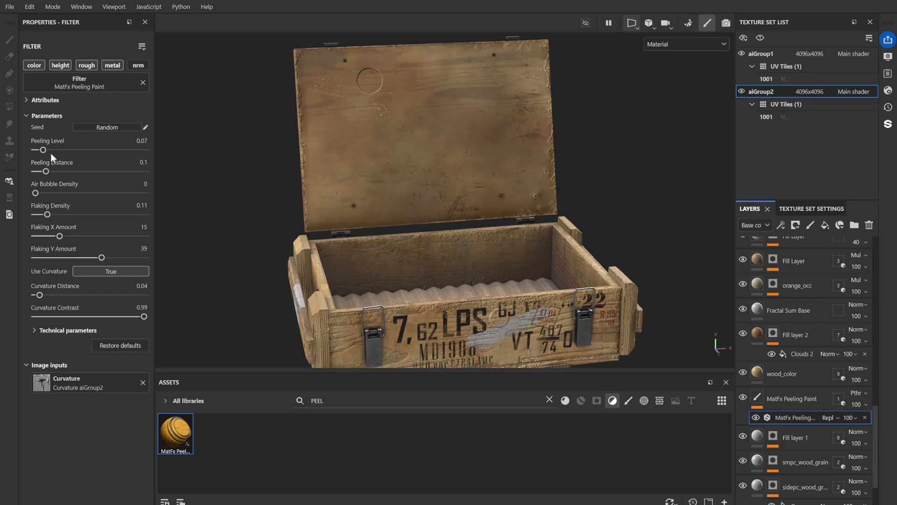
pyautogui.click(51, 150)
pyautogui.keyDown('alt'); pyautogui.moveTo(327, 140); pyautogui.dragTo(183, 196); pyautogui.keyUp('alt')
pyautogui.moveTo(44, 237); pyautogui.dragTo(37, 215)
pyautogui.click(94, 214)
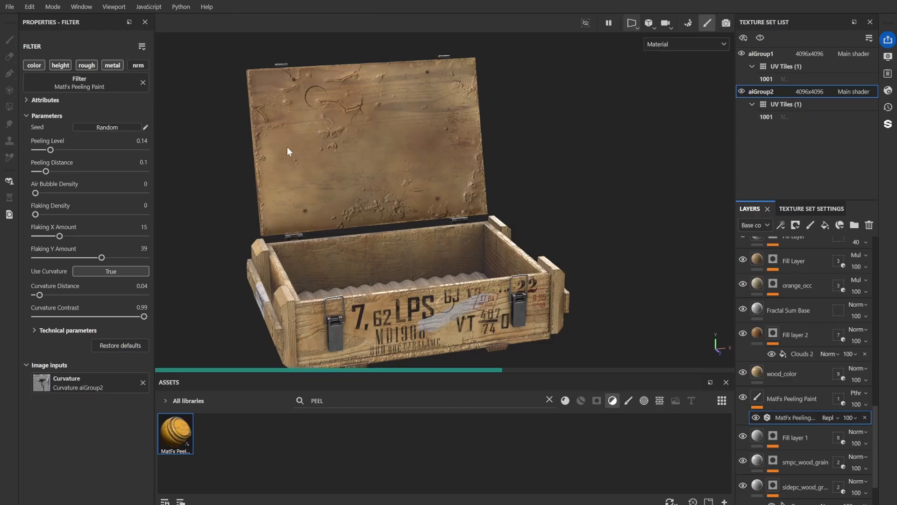
# Set the wood peeling filter's Peeling Distance to 0, Flaking X Amount to 1 and Curvature Contrast to 0.26.
pyautogui.keyDown('alt'); pyautogui.moveTo(287, 147); pyautogui.dragTo(414, 224); pyautogui.keyUp('alt')
pyautogui.scroll(3, 414, 223)
pyautogui.click(39, 150)
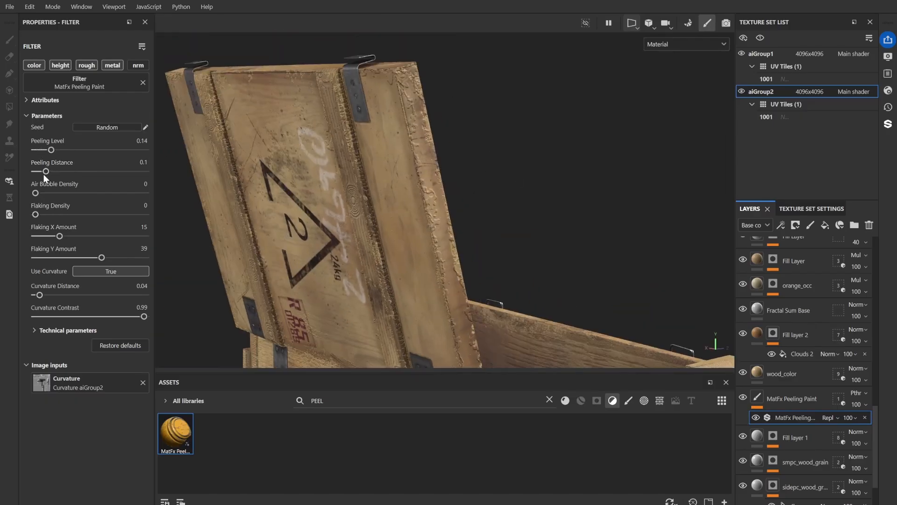
pyautogui.moveTo(37, 171); pyautogui.dragTo(35, 171)
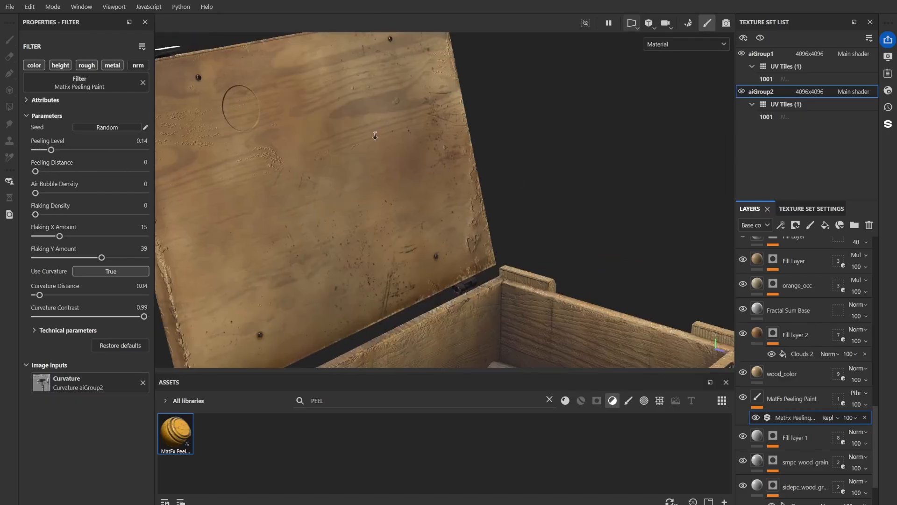
pyautogui.keyDown('alt'); pyautogui.moveTo(376, 135); pyautogui.dragTo(425, 262, button='right'); pyautogui.keyUp('alt')
pyautogui.keyDown('alt'); pyautogui.moveTo(425, 262); pyautogui.dragTo(521, 174); pyautogui.keyUp('alt')
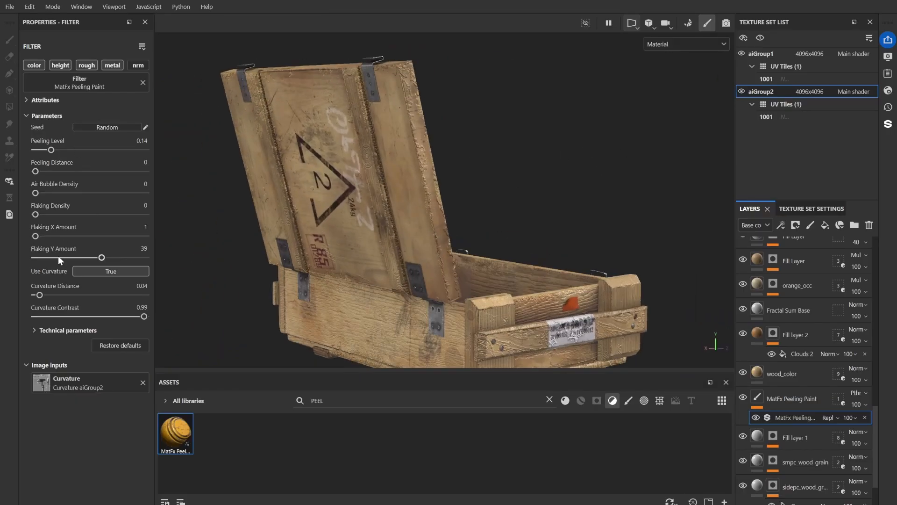
pyautogui.click(64, 316)
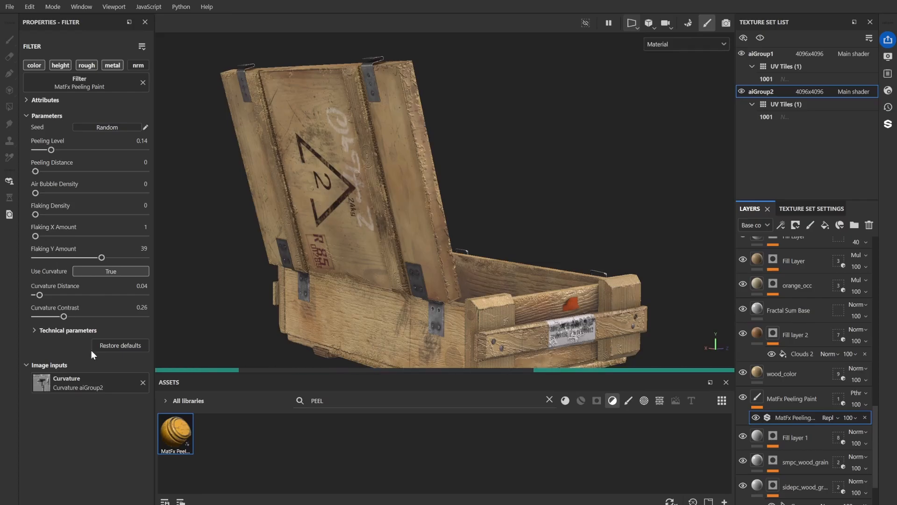
# Set the wood peeling filter's Peeling Level to 0.01, Flaking Y Amount to 7 and Curvature Distance to 0.2.
pyautogui.keyDown('alt'); pyautogui.moveTo(427, 201); pyautogui.dragTo(364, 173); pyautogui.keyUp('alt')
pyautogui.click(36, 149)
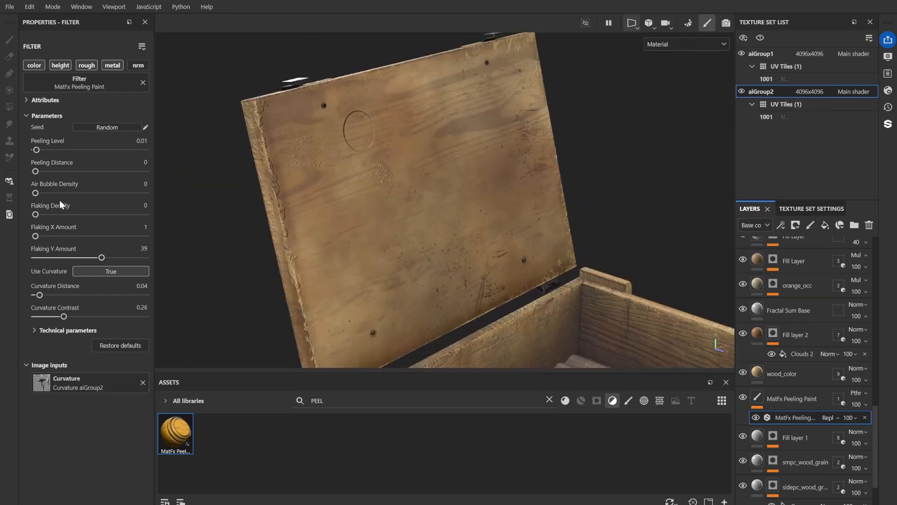
pyautogui.click(46, 257)
pyautogui.click(35, 294)
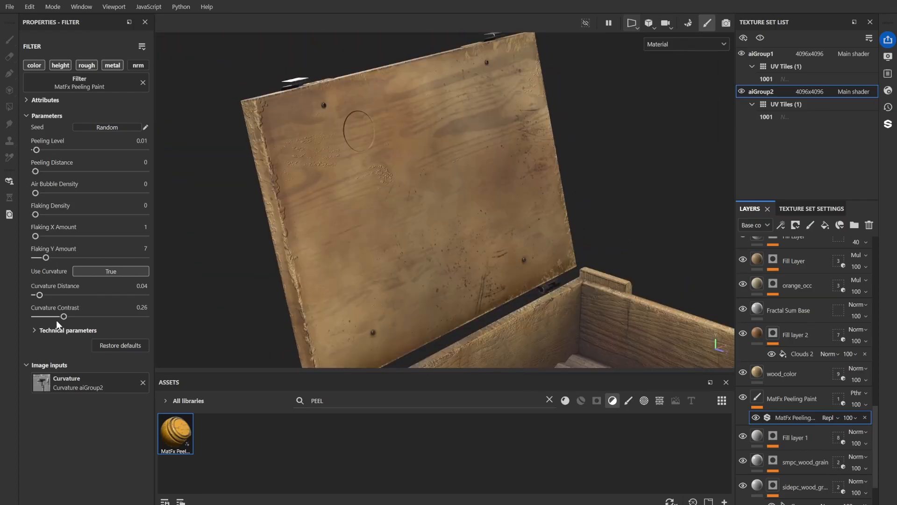
pyautogui.click(39, 295)
pyautogui.click(59, 330)
pyautogui.scroll(-2, 80, 421)
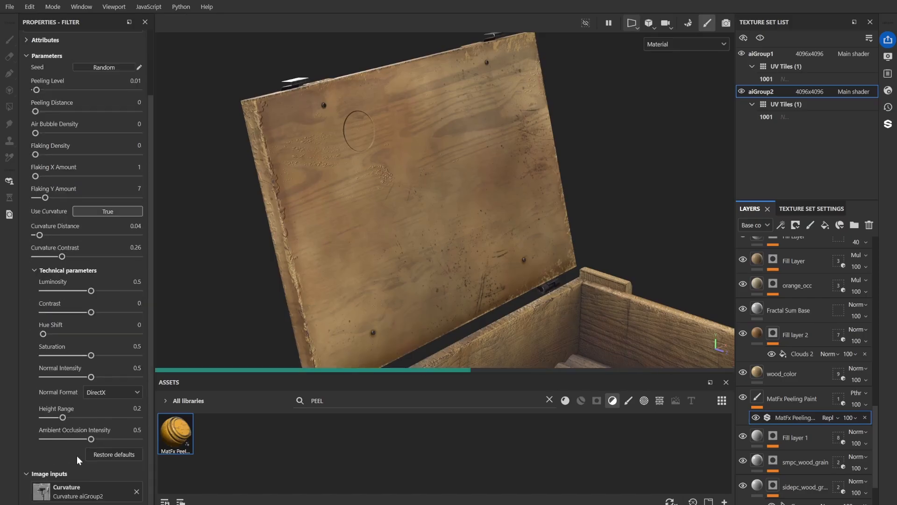
pyautogui.click(56, 234)
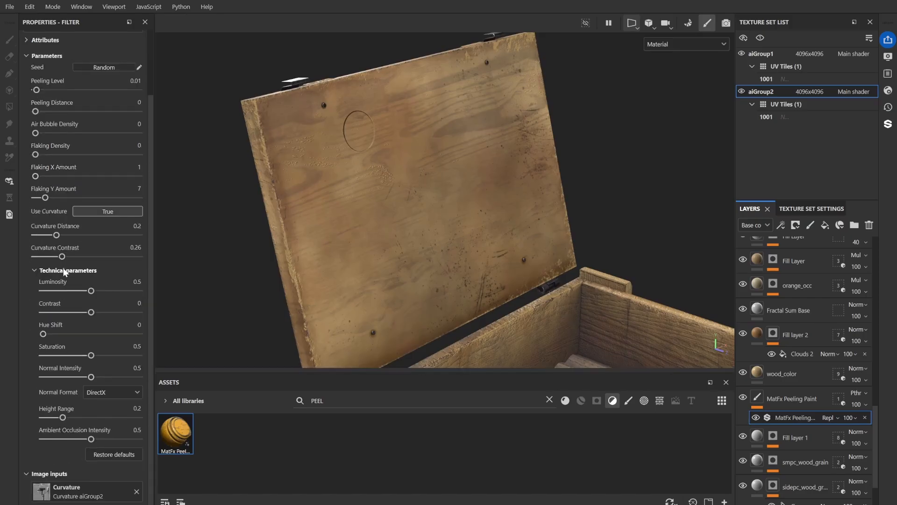
# Raise the wood peeling filter's Peeling Level to 0.17 and set its Height Range to 0.12.
pyautogui.scroll(-3, 420, 182)
pyautogui.keyDown('alt'); pyautogui.moveTo(420, 183); pyautogui.dragTo(275, 229); pyautogui.keyUp('alt')
pyautogui.scroll(3, 542, 228)
pyautogui.scroll(-3, 542, 229)
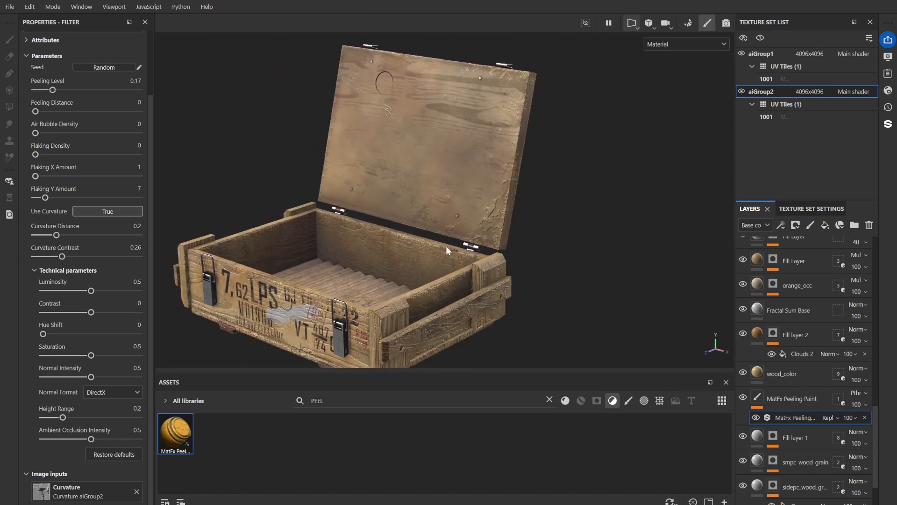
pyautogui.keyDown('alt'); pyautogui.moveTo(446, 246); pyautogui.dragTo(528, 229); pyautogui.keyUp('alt')
pyautogui.click(54, 417)
# Examine the crate's height channel on its own and check the wood peeling layer's effect by toggling its visibility.
pyautogui.moveTo(556, 196)
pyautogui.keyDown('alt'); pyautogui.mouseDown()
pyautogui.moveTo(509, 199)
pyautogui.moveTo(572, 183)
pyautogui.moveTo(412, 229)
pyautogui.moveTo(450, 243)
pyautogui.moveTo(574, 150)
pyautogui.moveTo(553, 204)
pyautogui.moveTo(536, 202)
pyautogui.mouseUp(); pyautogui.keyUp('alt')
pyautogui.press('c')
pyautogui.press('c')
pyautogui.click(743, 397)
pyautogui.press('m')
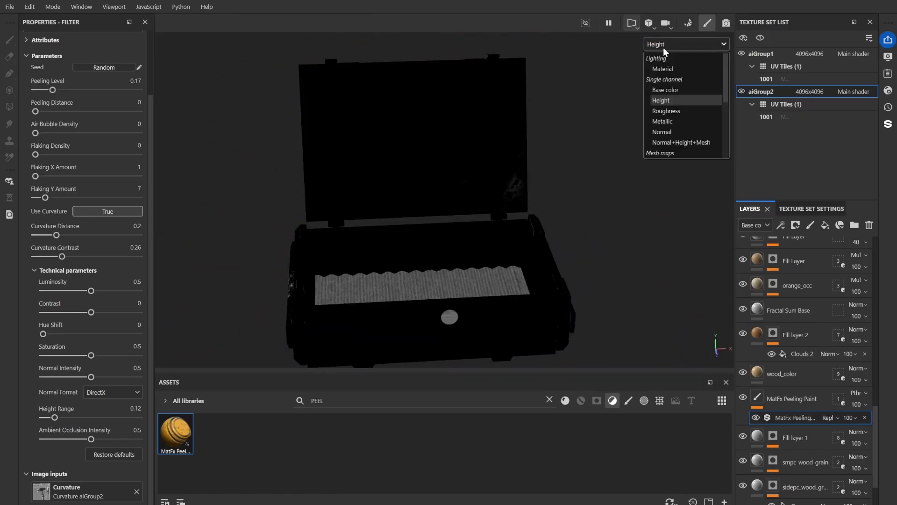